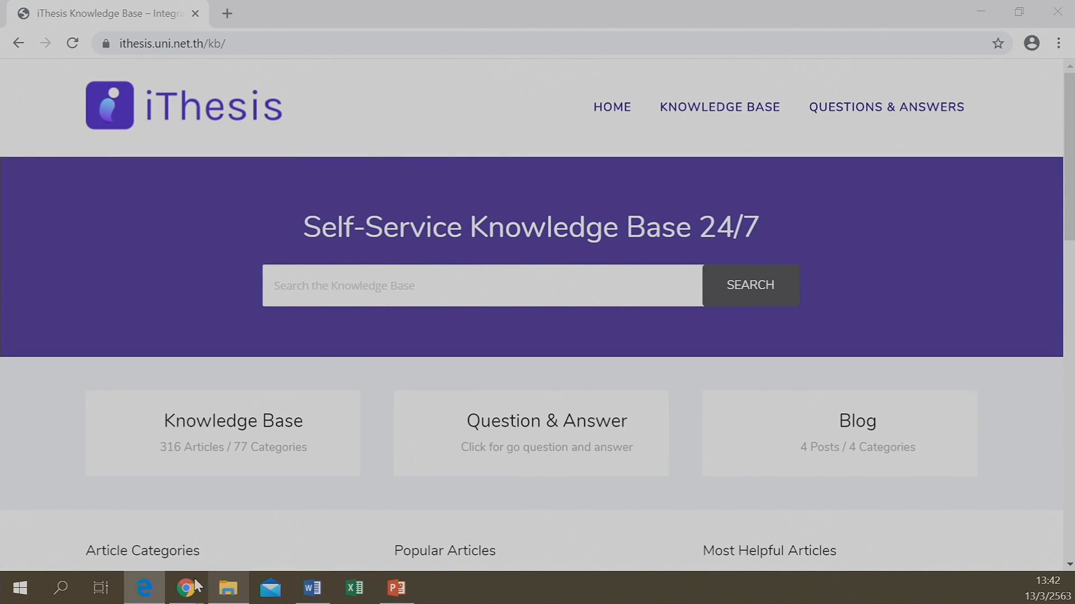
Open the Naresuan University iThesis portal login page in its own Edge window
mouse_move(182, 593)
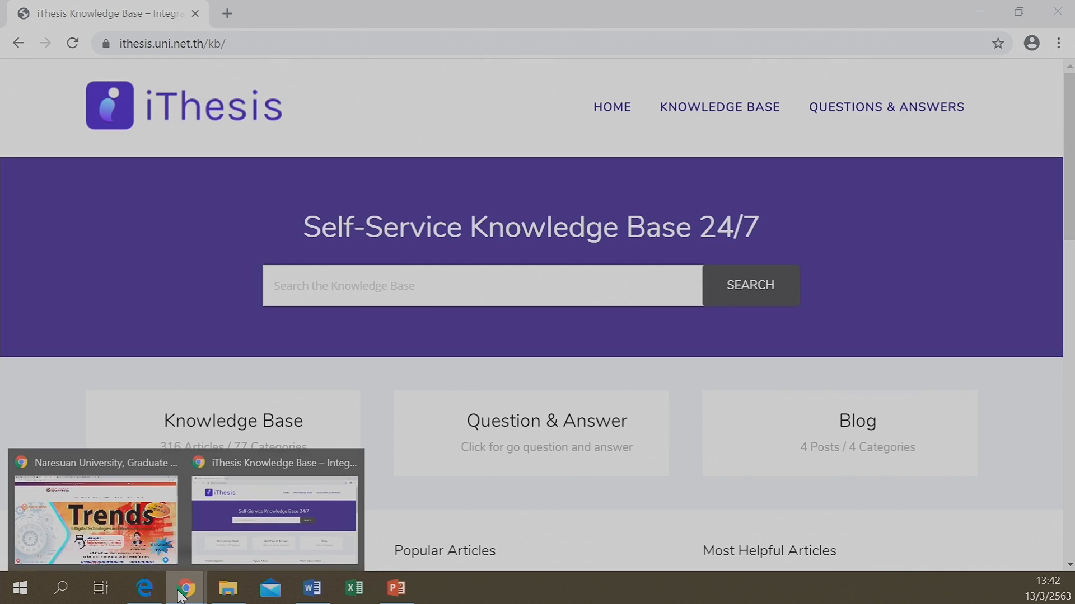
click(260, 505)
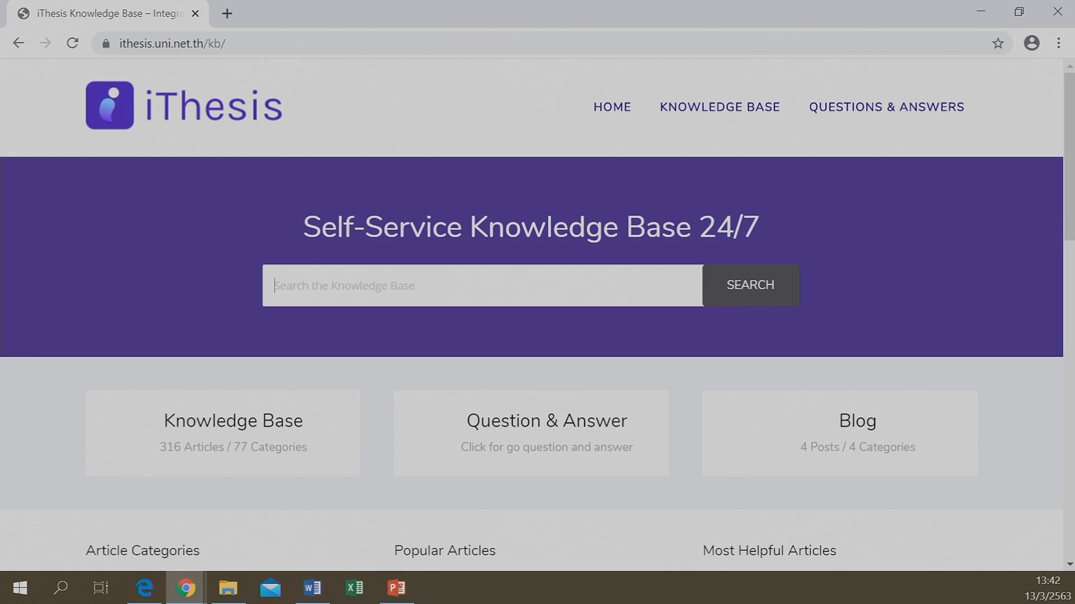
key(alt+Tab)
drag(1, 168, 552, 253)
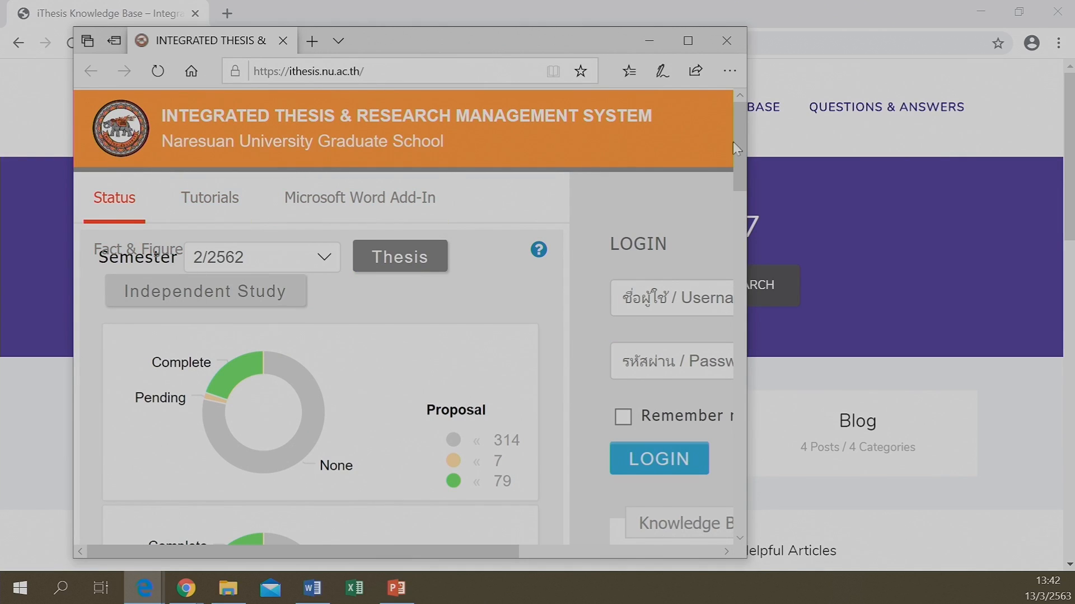
Maximize the portal and show the Tutorials Word Add-In downloads, iThesis x64 and x86 1.3.0
click(688, 40)
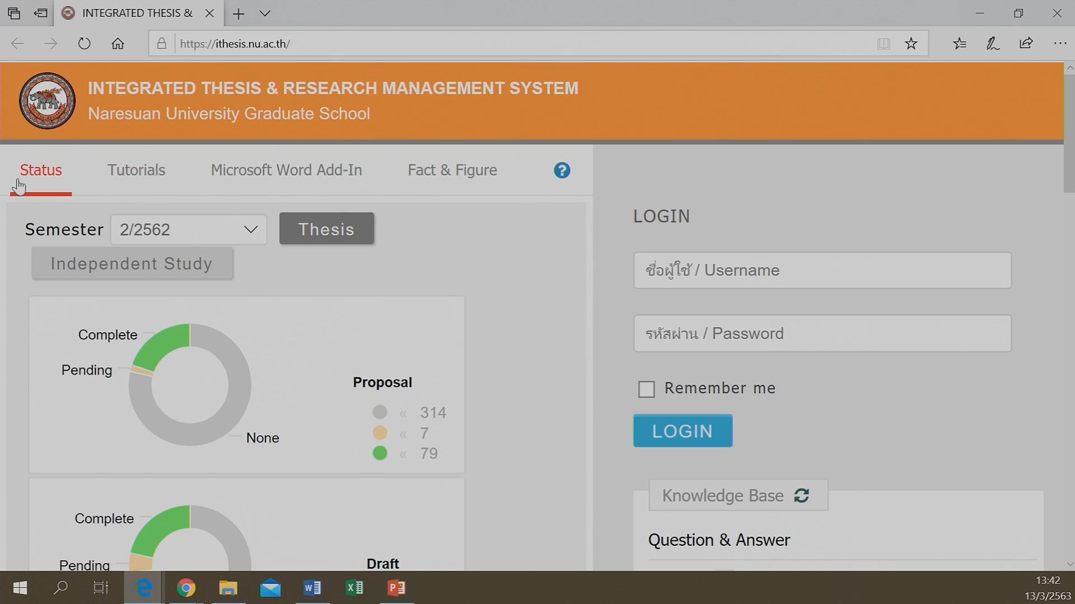
click(160, 187)
click(257, 191)
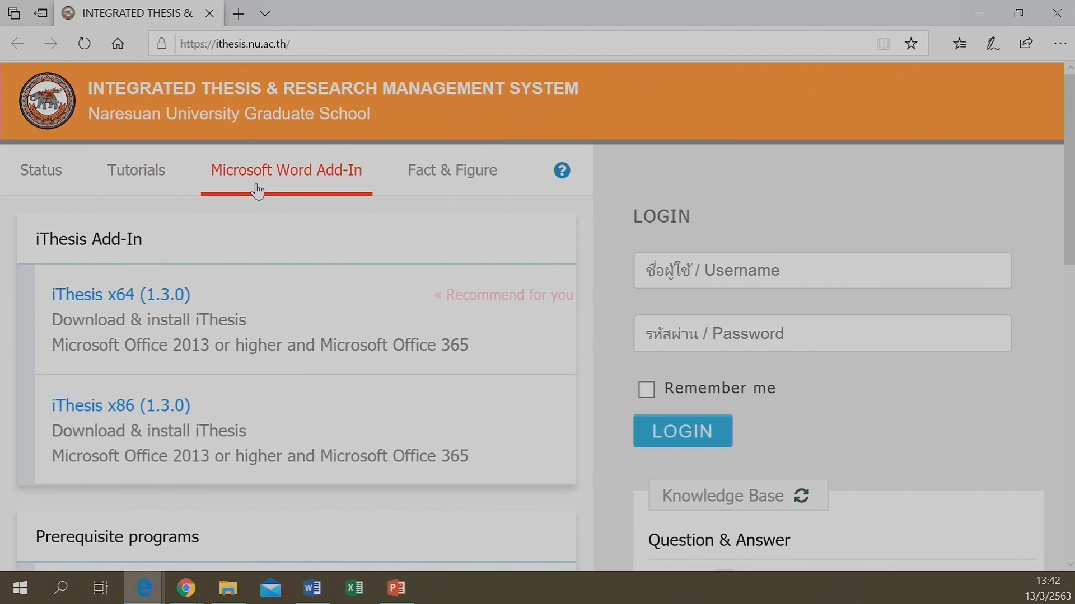
Show Fact & Figure statistics, including 224 advisors and 2 external committee members
click(439, 177)
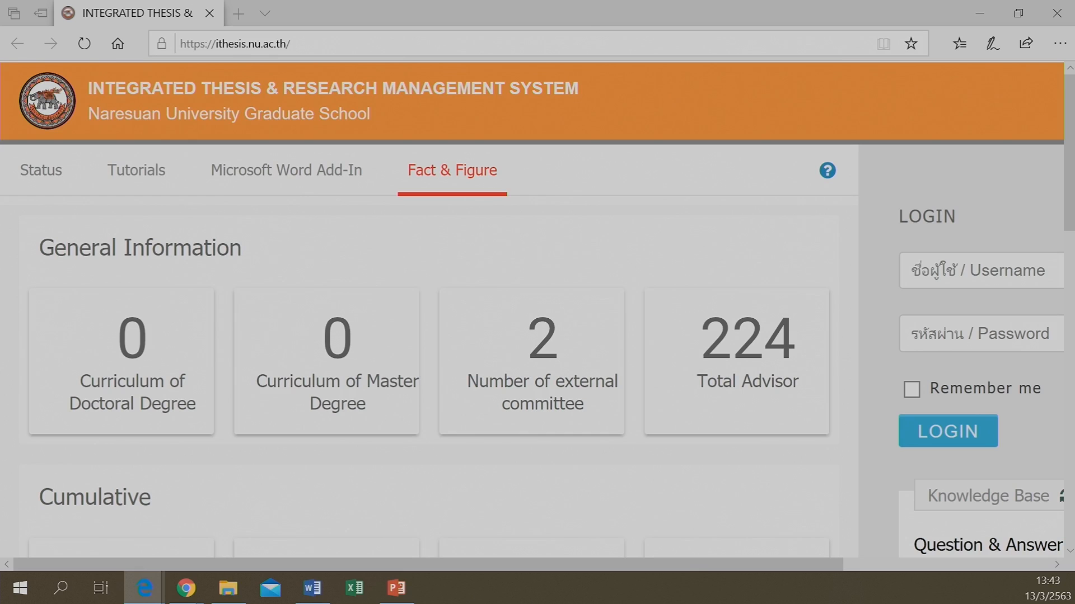
In a second maximized portal window, open the Fact & Figure Knowledge Base help article
drag(1, 249, 532, 323)
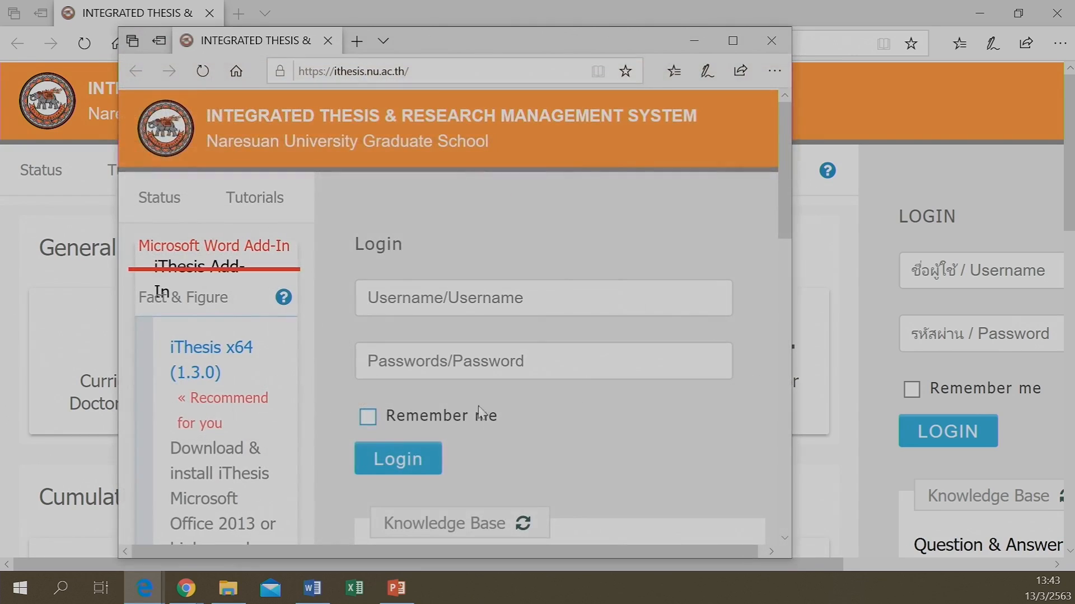
click(735, 48)
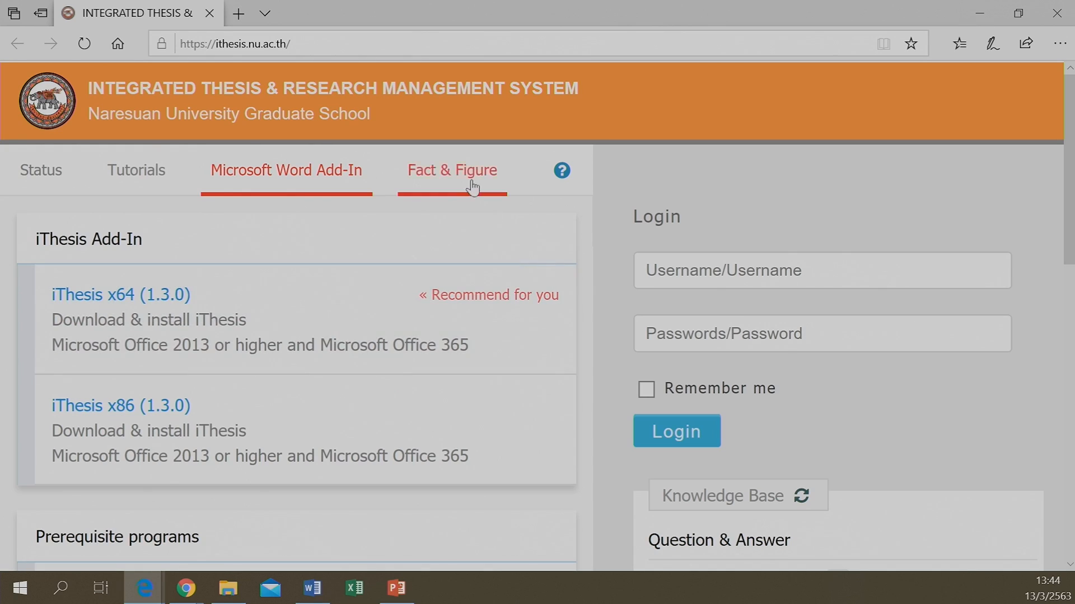
click(448, 163)
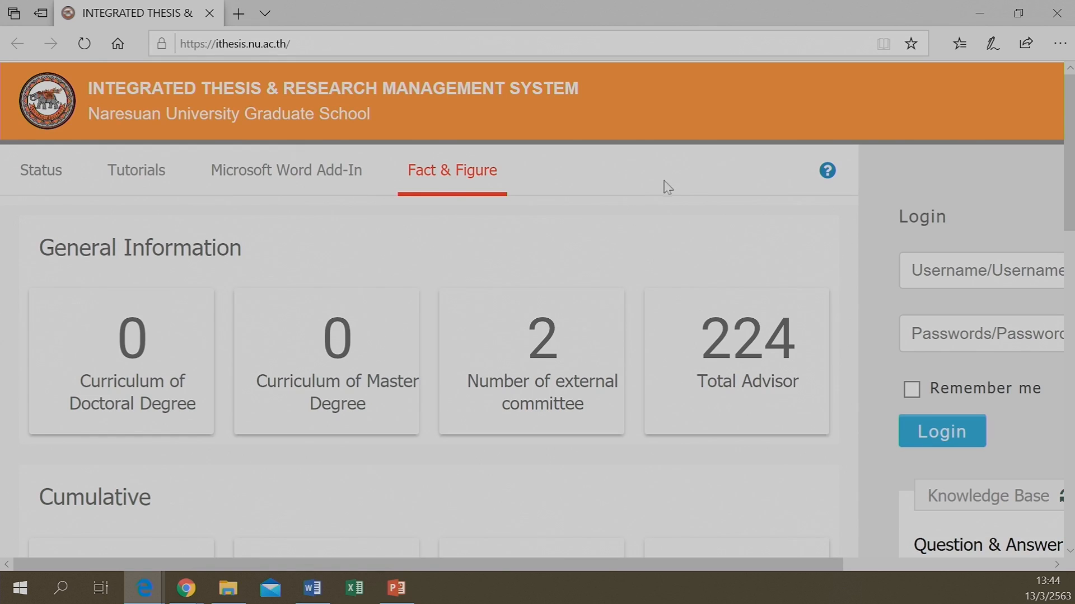
click(826, 173)
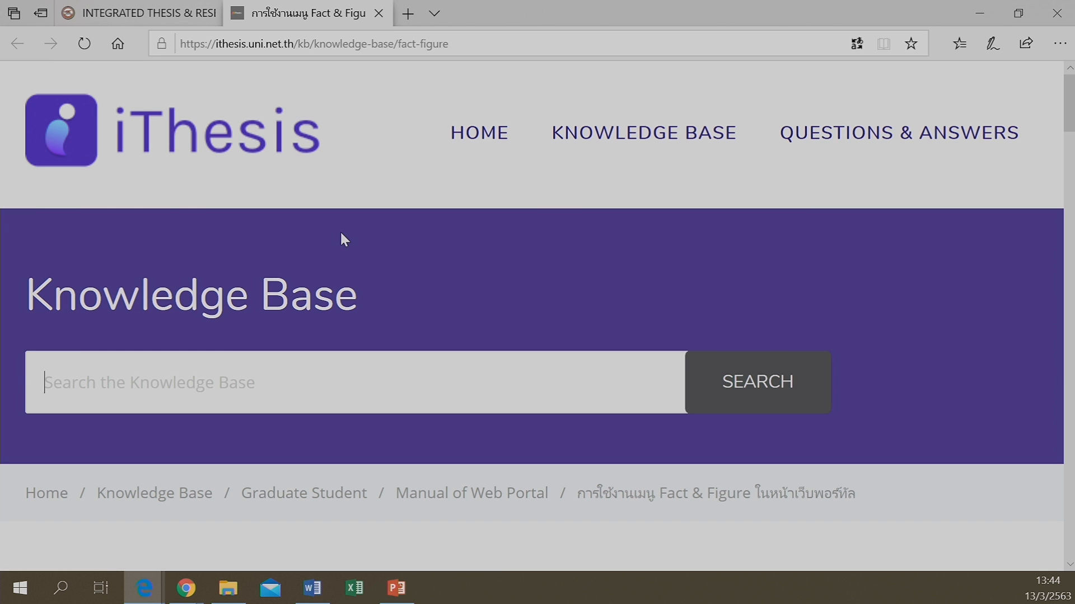
Translate the Fact & Figure help article from Thai to English and read through it
scroll(200, 350, down, 6)
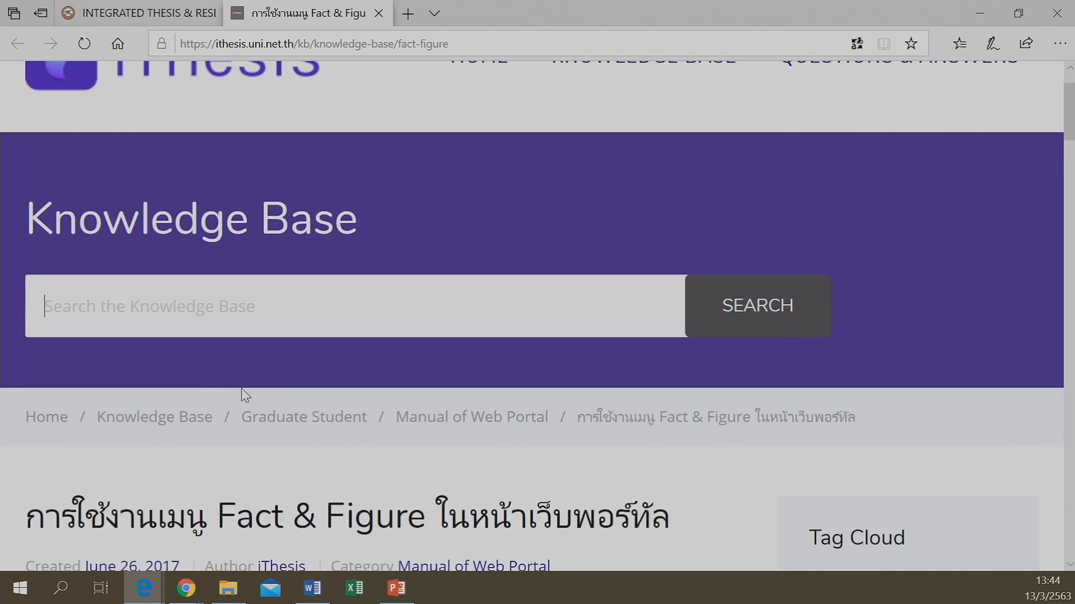
scroll(323, 426, up, 6)
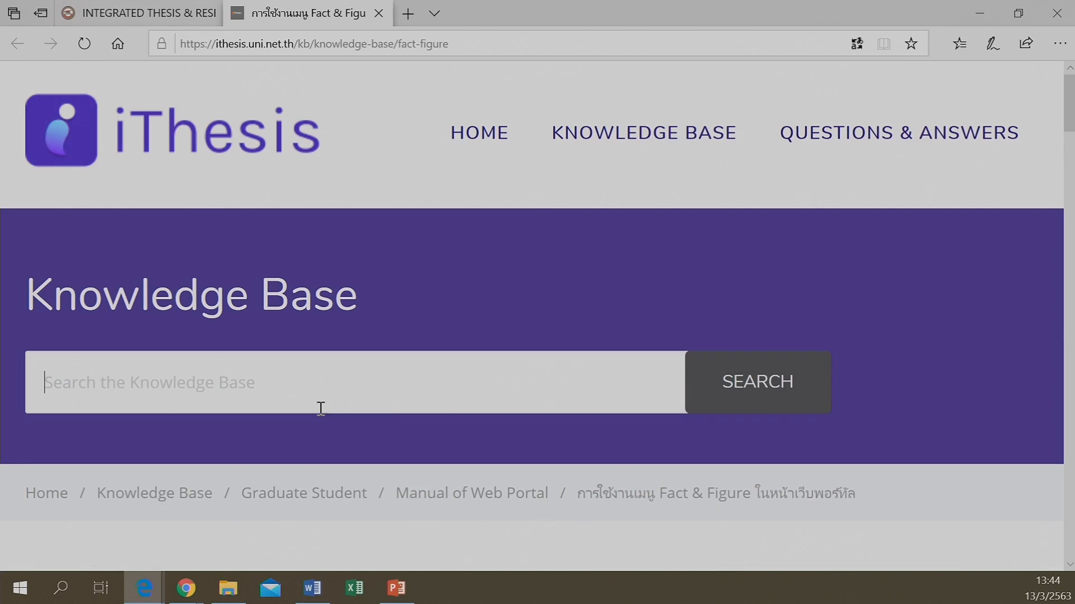
click(857, 44)
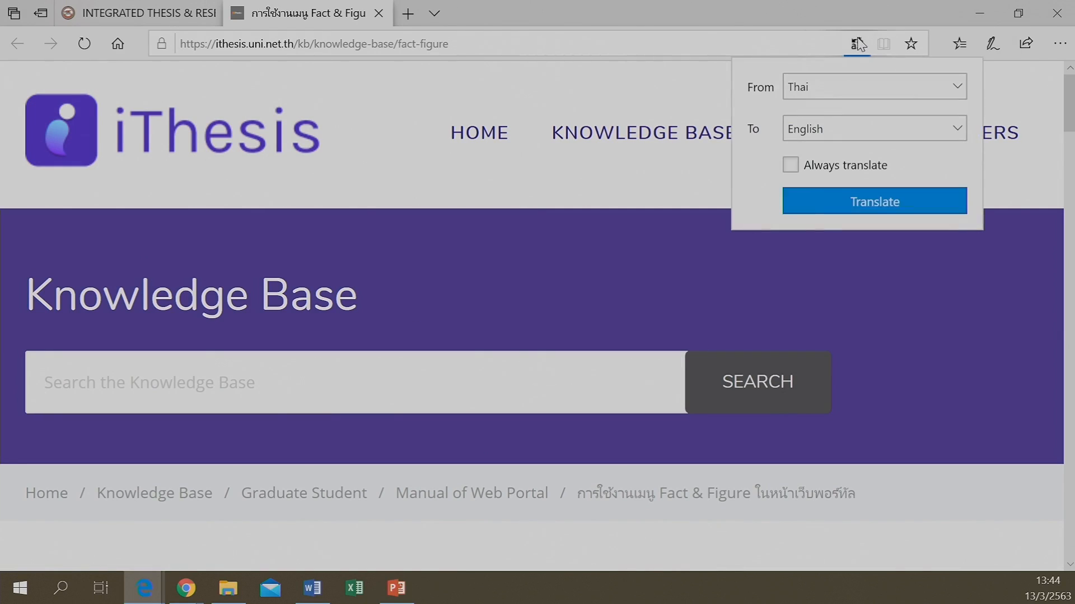
click(841, 204)
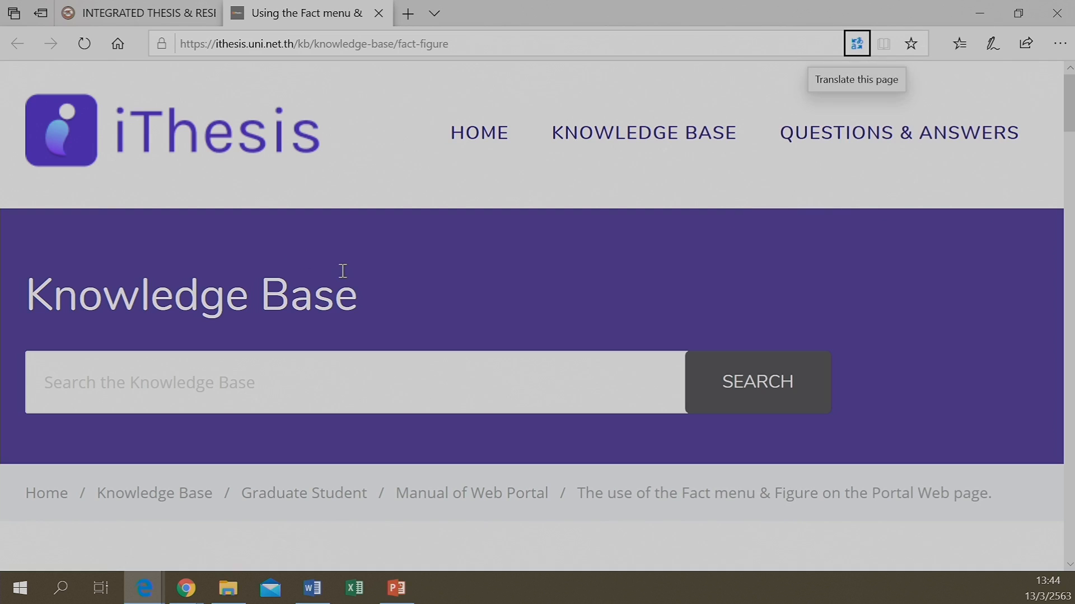
scroll(342, 271, down, 3)
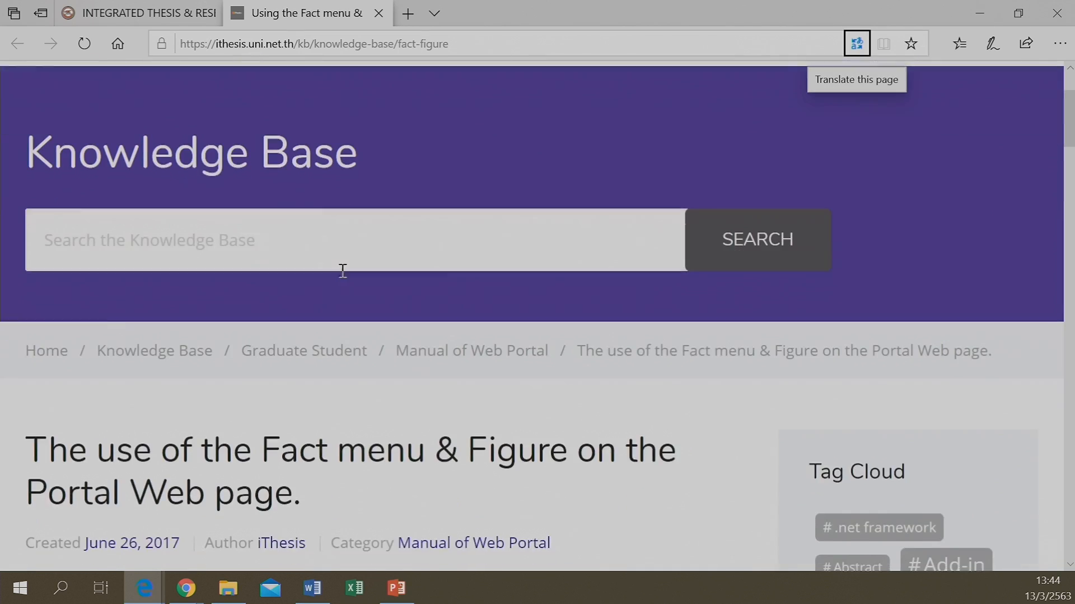
scroll(343, 270, down, 2)
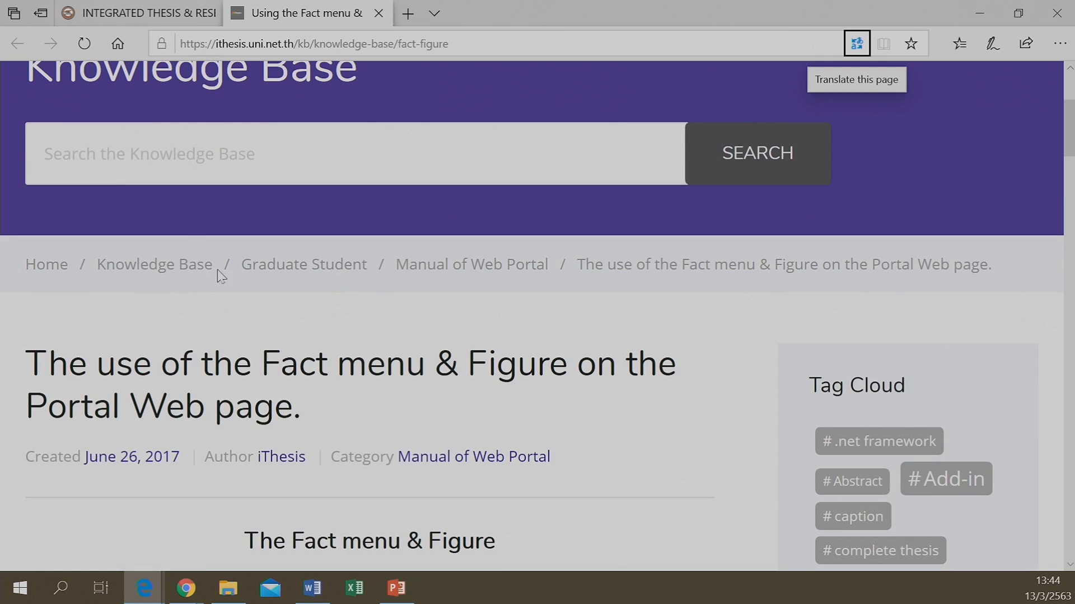
scroll(292, 330, down, 4)
scroll(294, 327, down, 6)
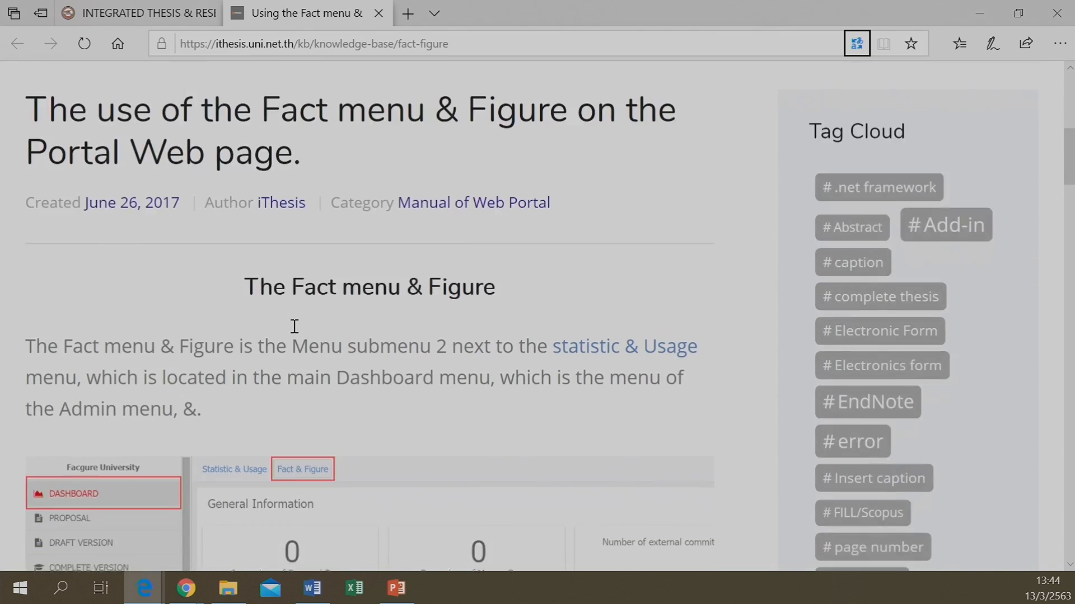
scroll(294, 327, up, 7)
scroll(293, 327, up, 6)
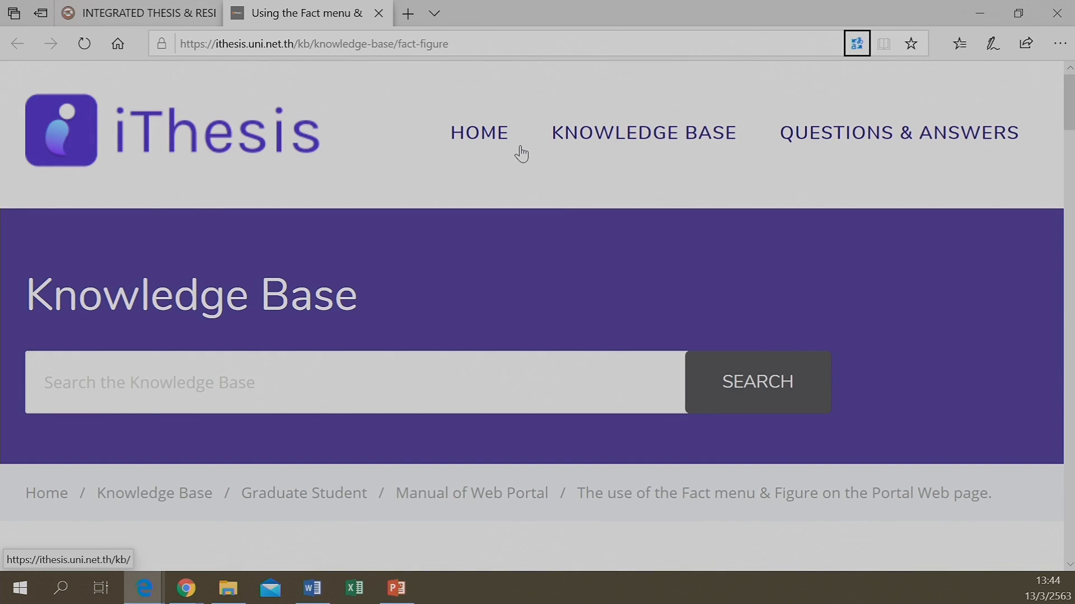
Browse the Knowledge Base home, article categories and Questions & Answers pages, returning to categories
click(481, 132)
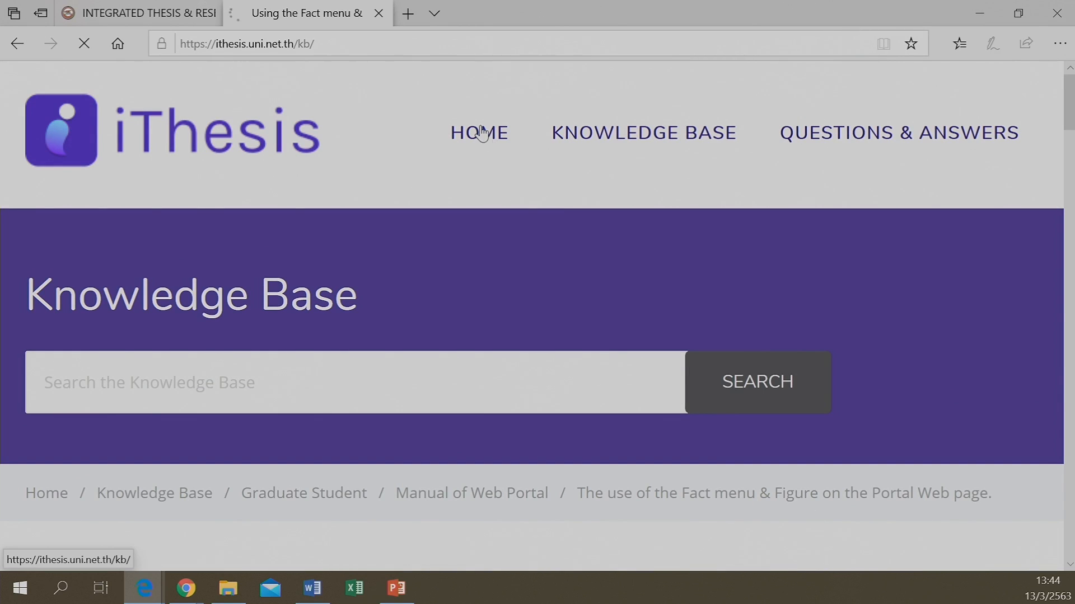
click(632, 133)
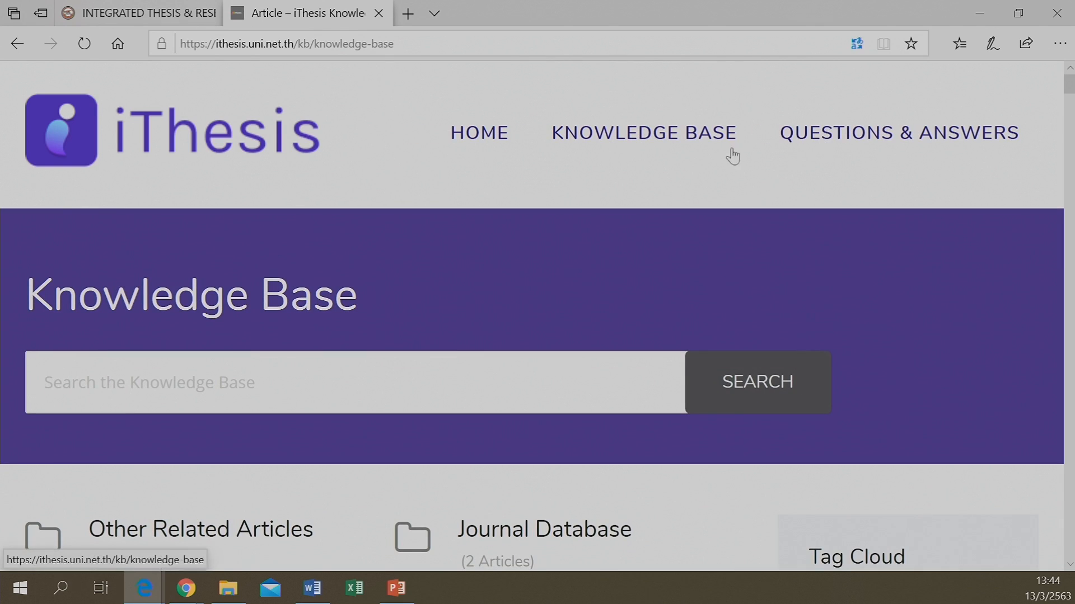
click(825, 144)
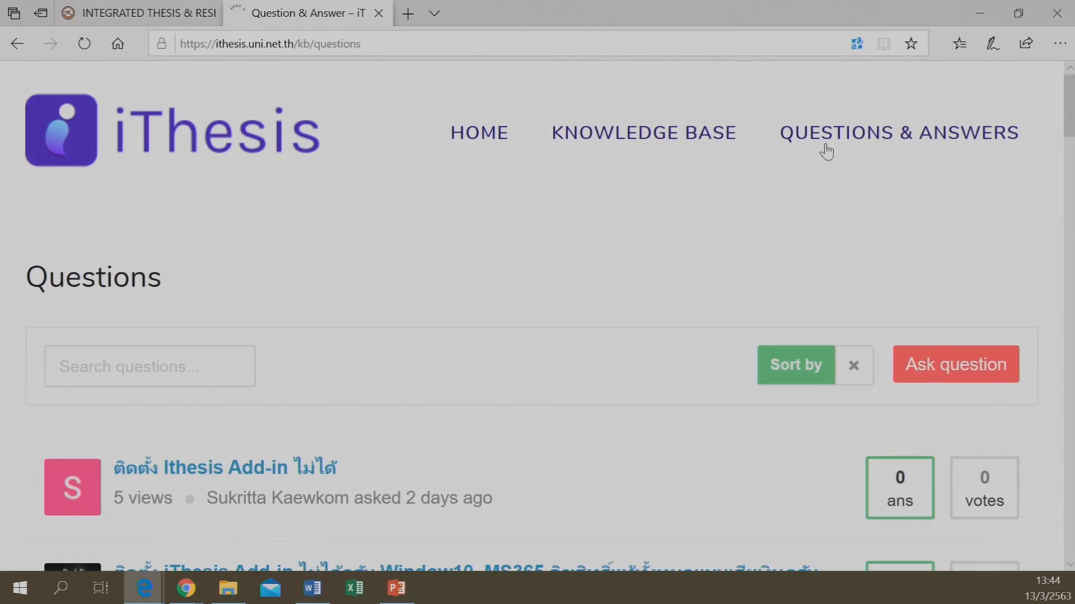
click(686, 140)
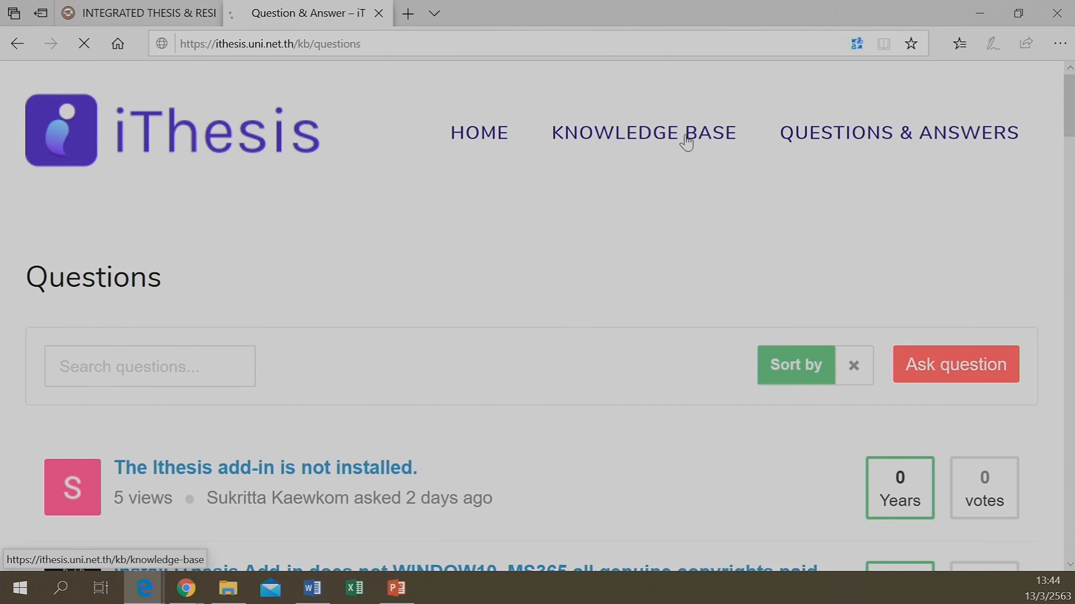
Scroll down to the Microsoft Word articles and open 'Style selection'
scroll(440, 369, down, 12)
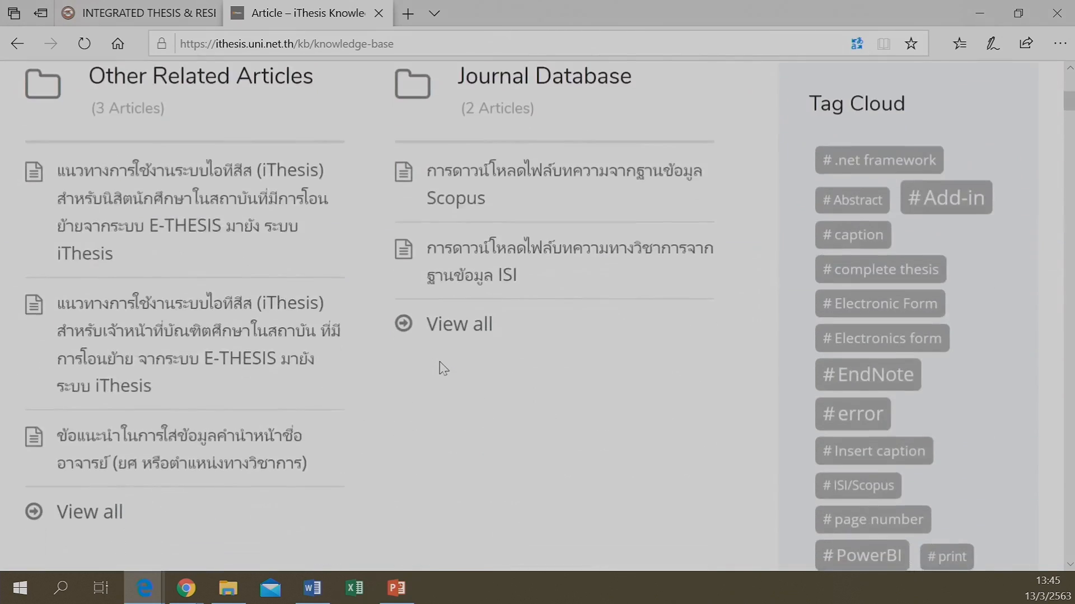
scroll(442, 367, down, 10)
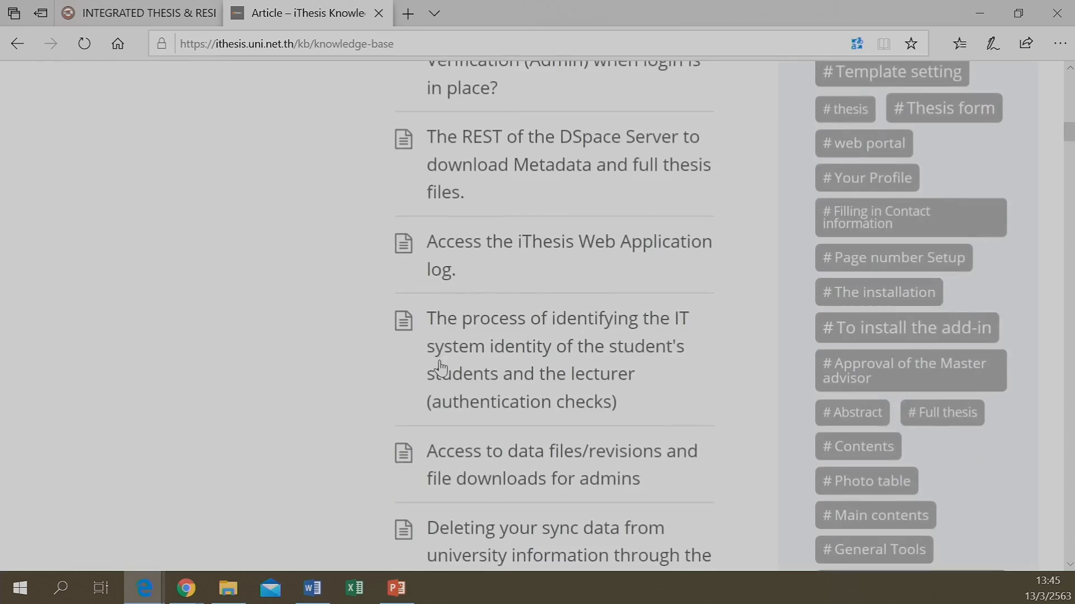
scroll(441, 367, down, 10)
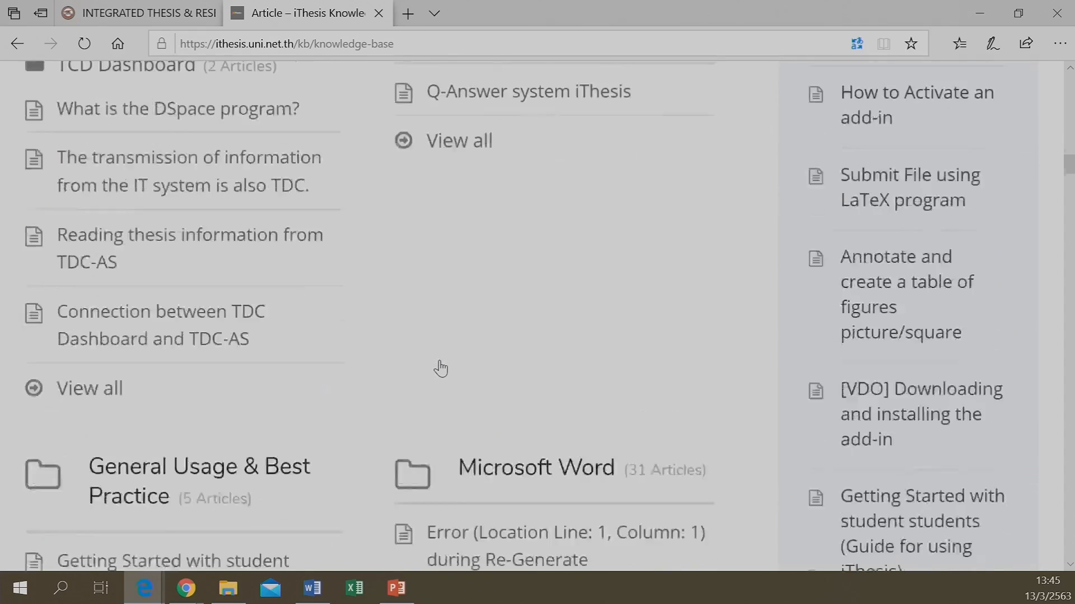
scroll(440, 367, down, 3)
scroll(445, 353, up, 4)
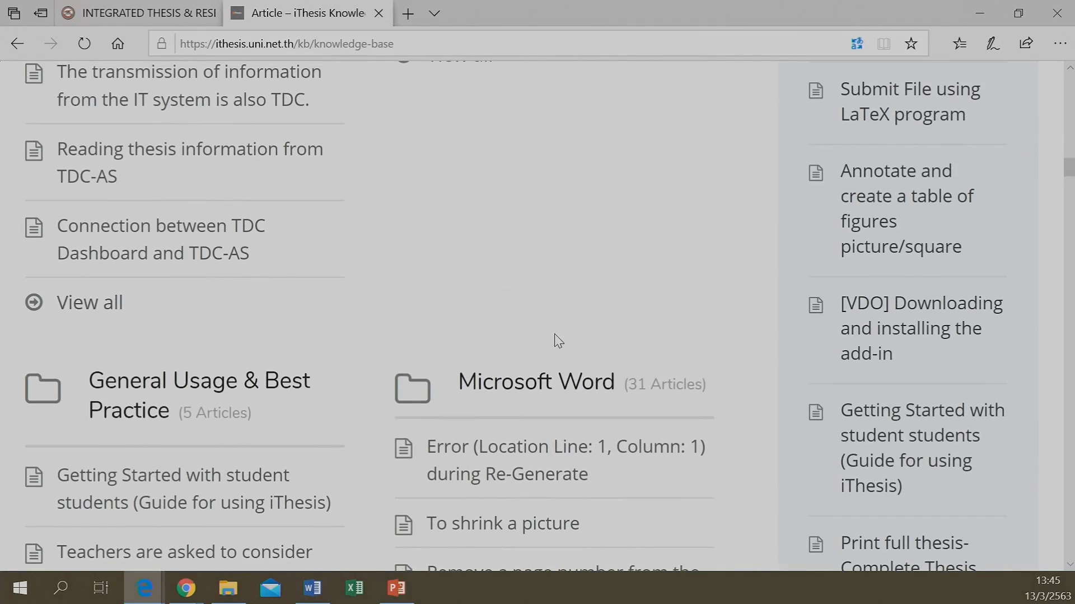
scroll(573, 397, down, 3)
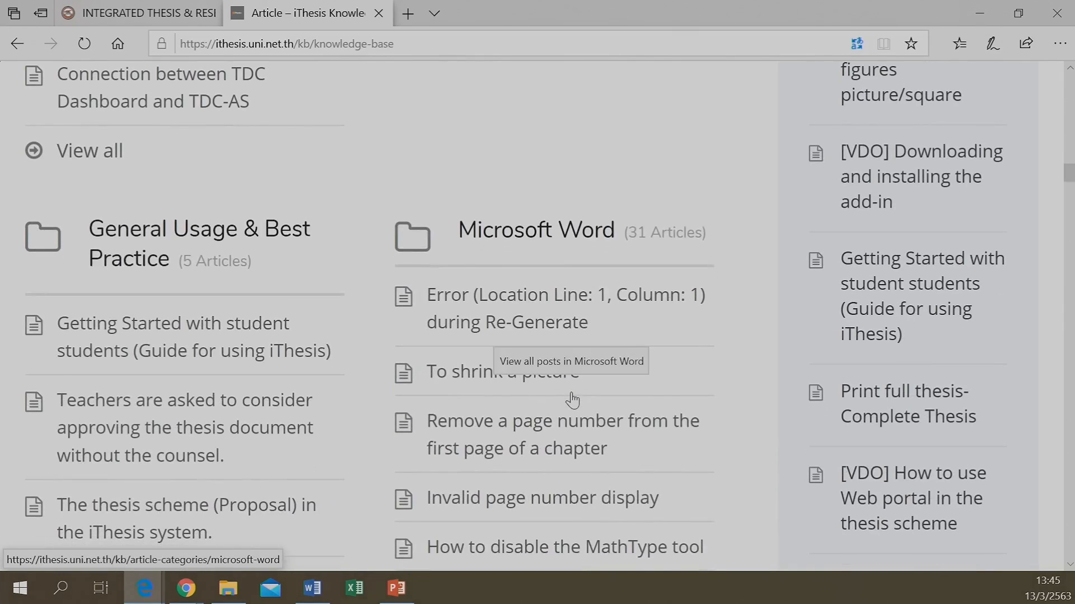
scroll(372, 392, down, 1)
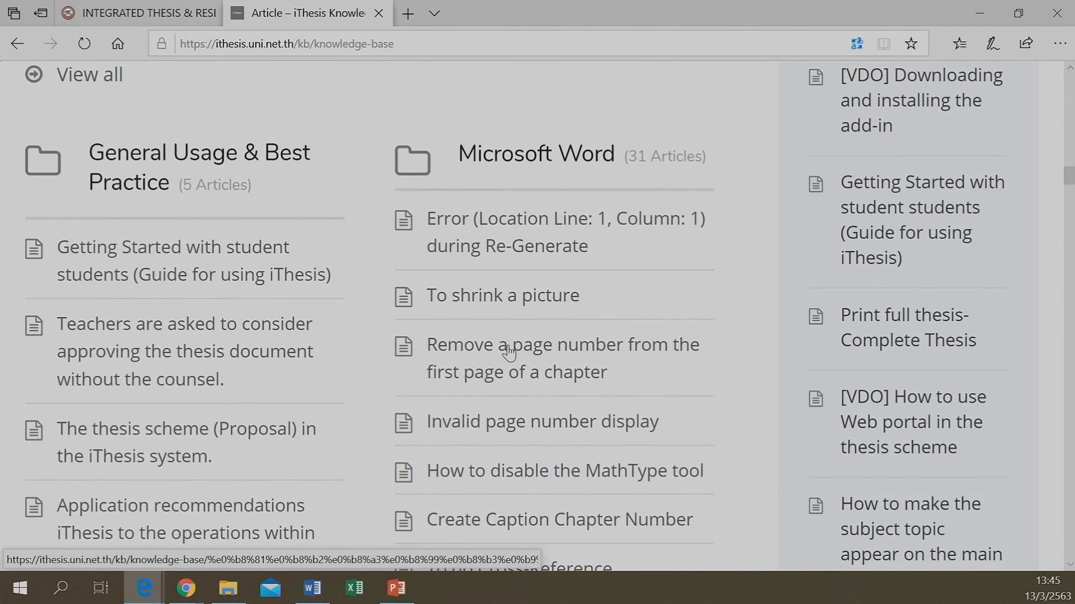
scroll(508, 353, down, 1)
scroll(474, 419, down, 1)
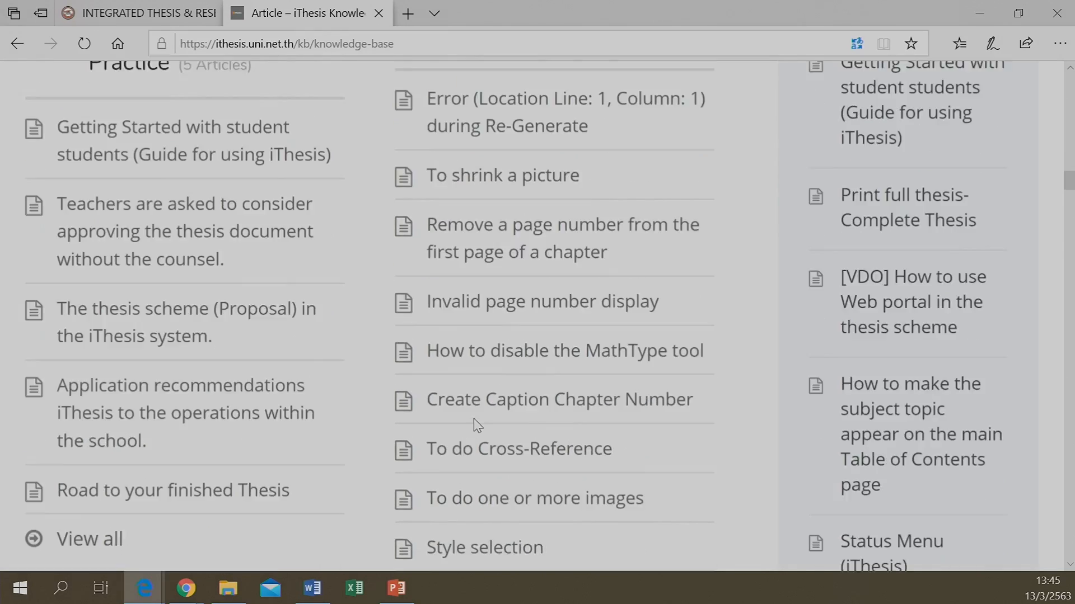
scroll(474, 418, down, 1)
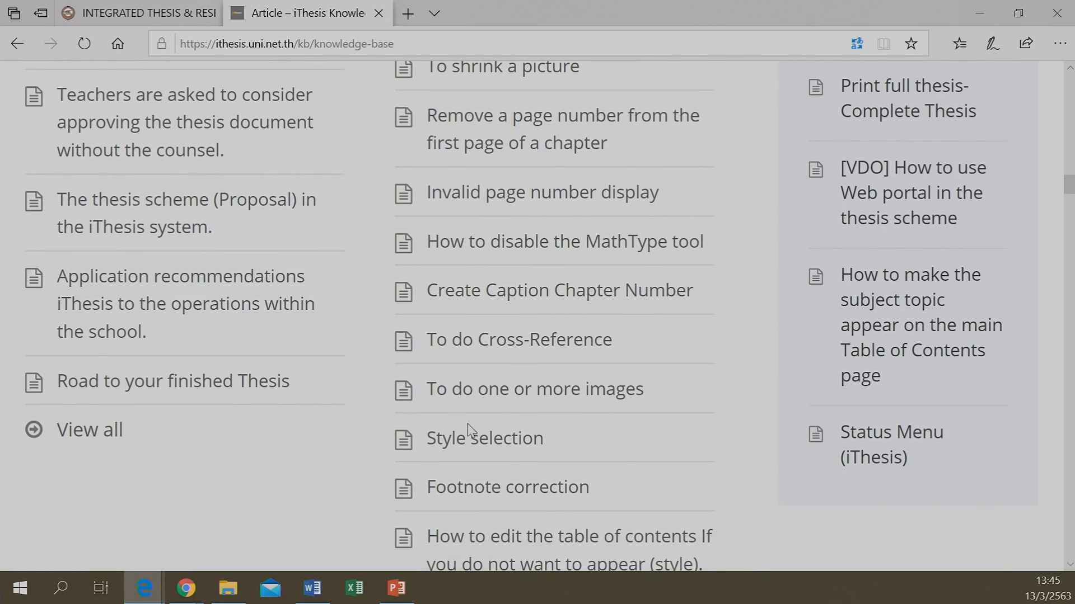
click(468, 437)
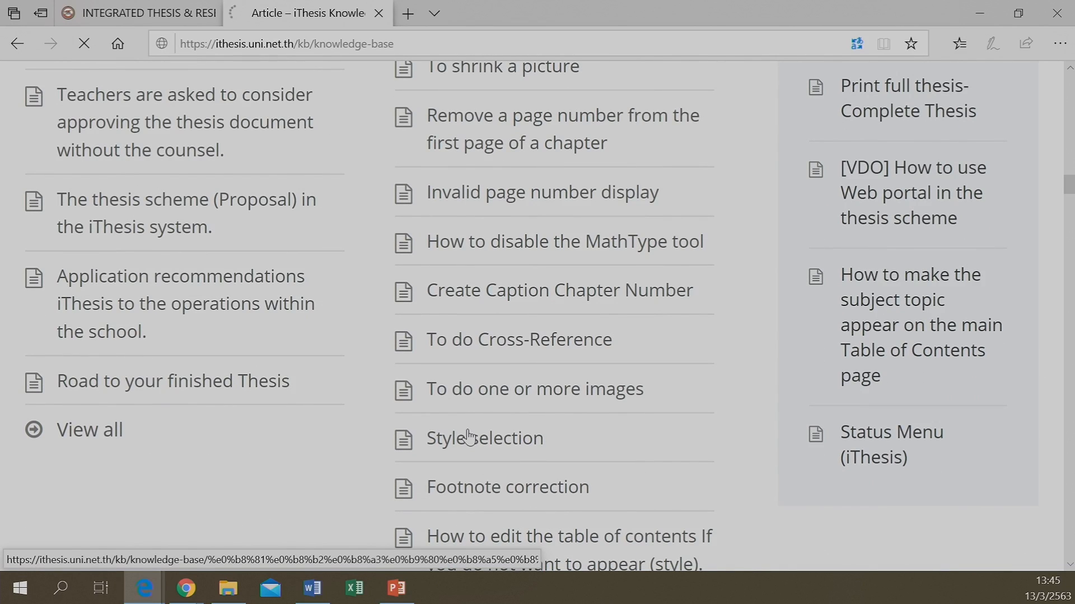
Read through the Styles toolbox steps of the English Style selection article, then return to the top
scroll(446, 396, down, 7)
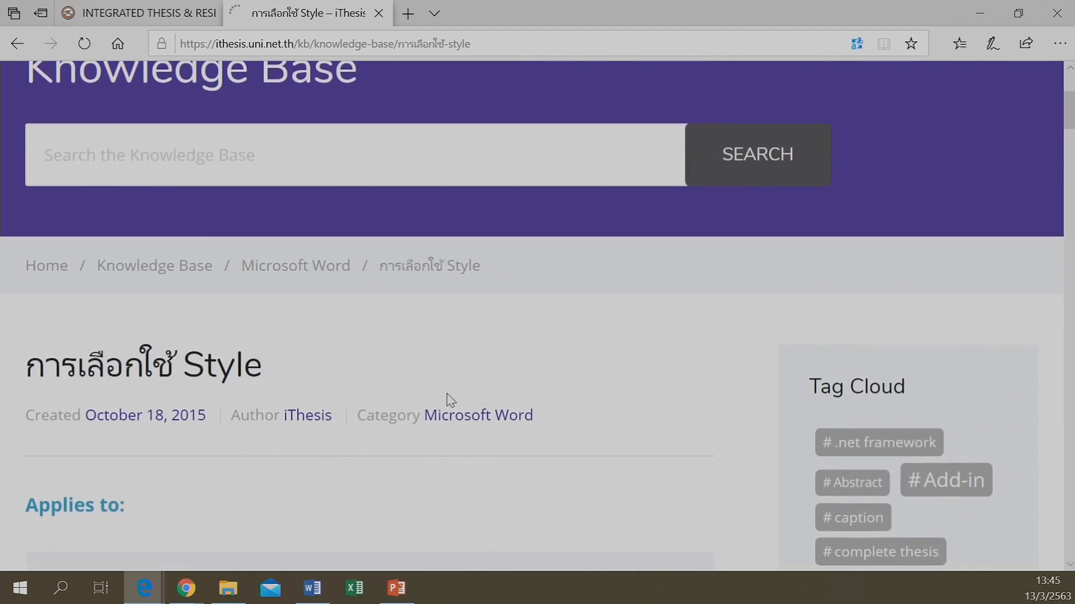
scroll(450, 400, down, 15)
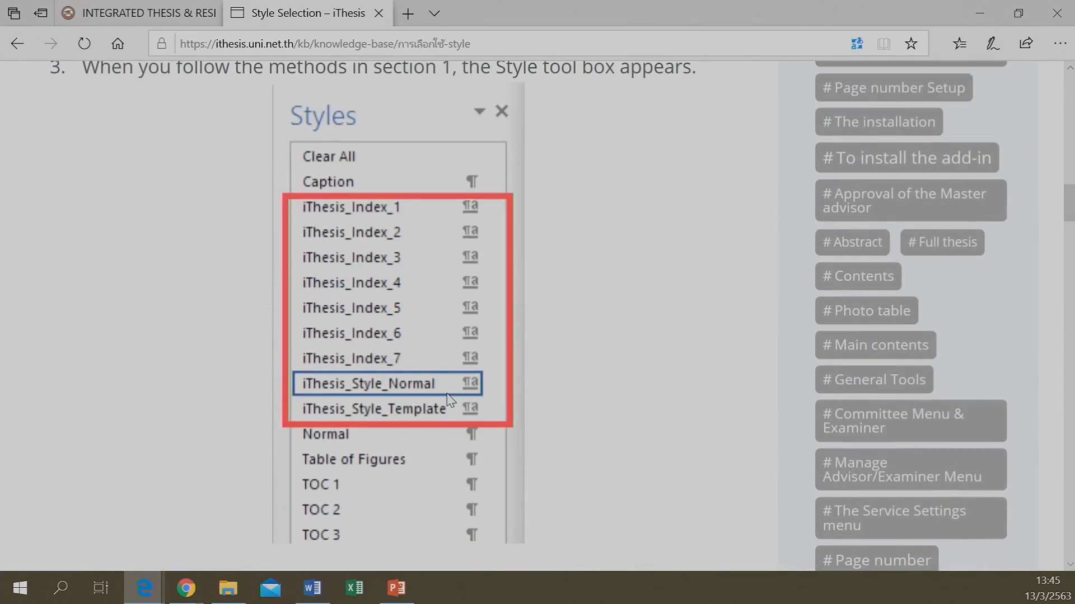
scroll(450, 400, down, 5)
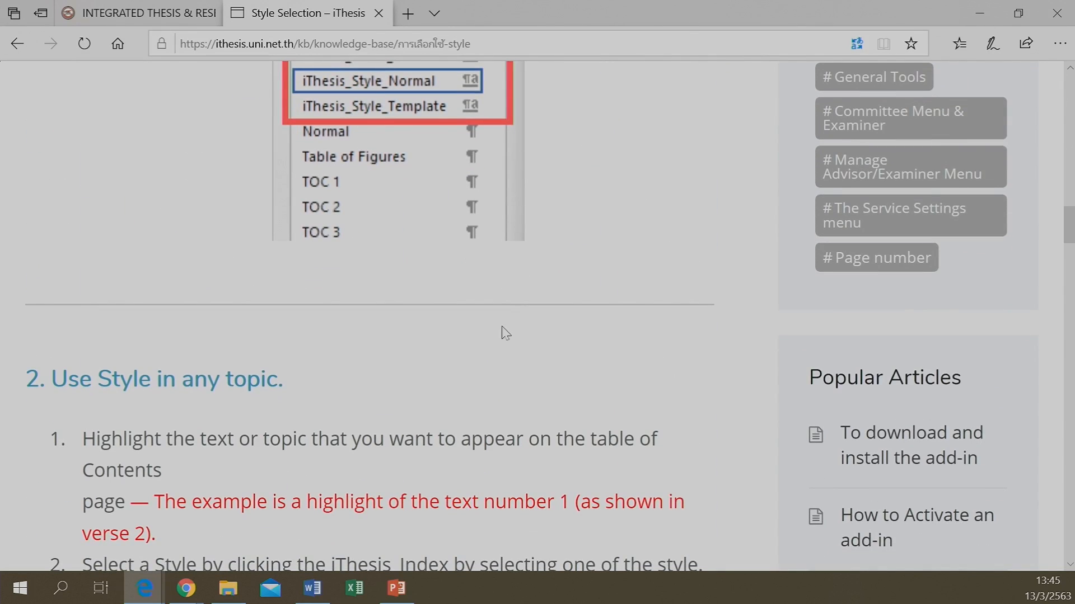
scroll(504, 336, up, 15)
scroll(510, 297, up, 10)
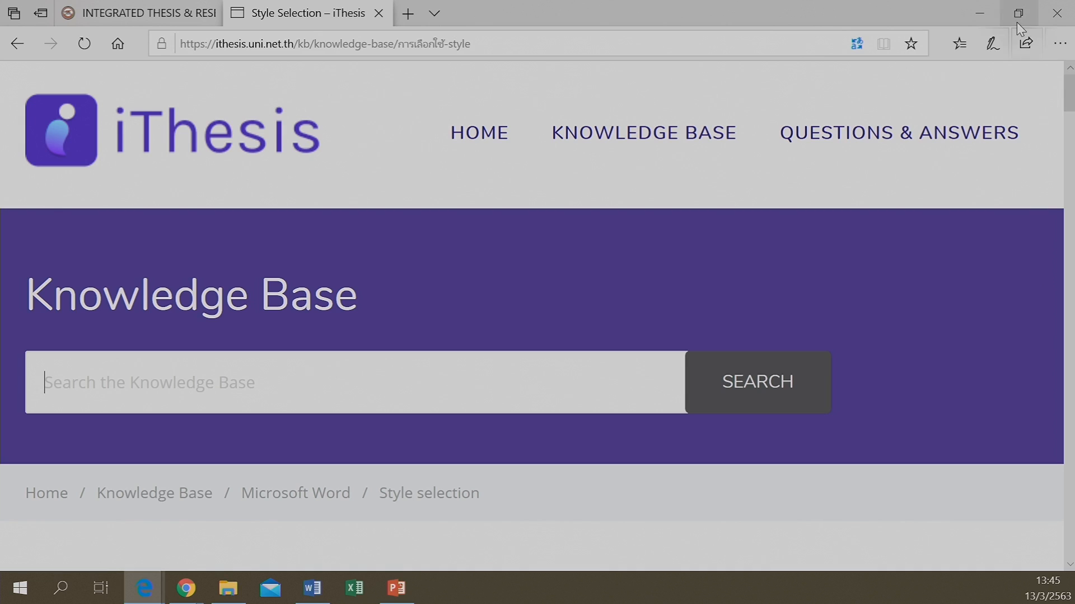
Cancel closing the browser, return to the INTEGRATED THESIS tab, then bring up the sample Proposal in Word
click(1063, 14)
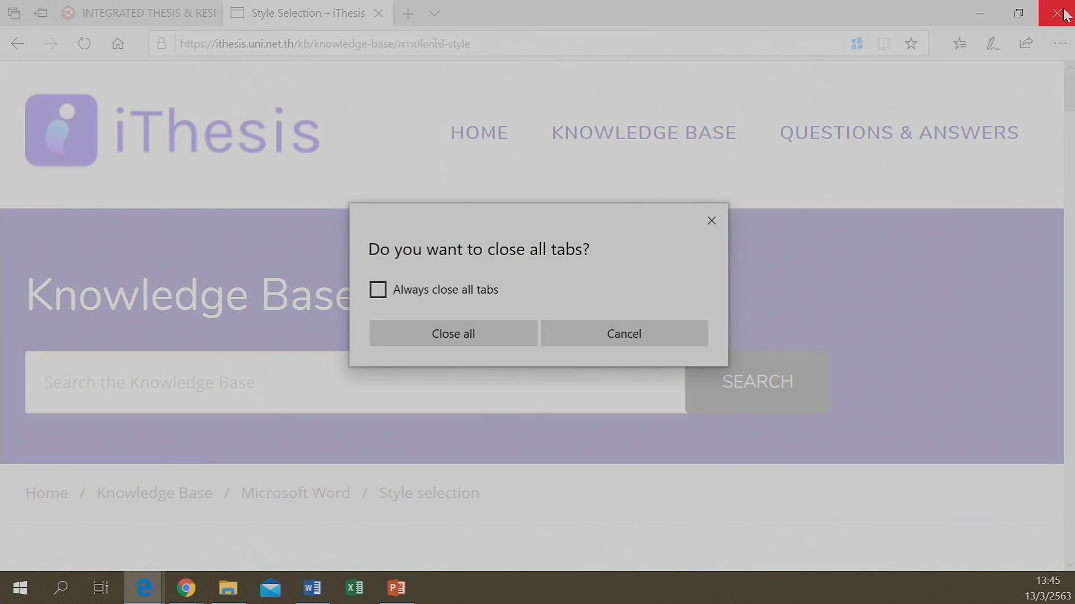
click(602, 335)
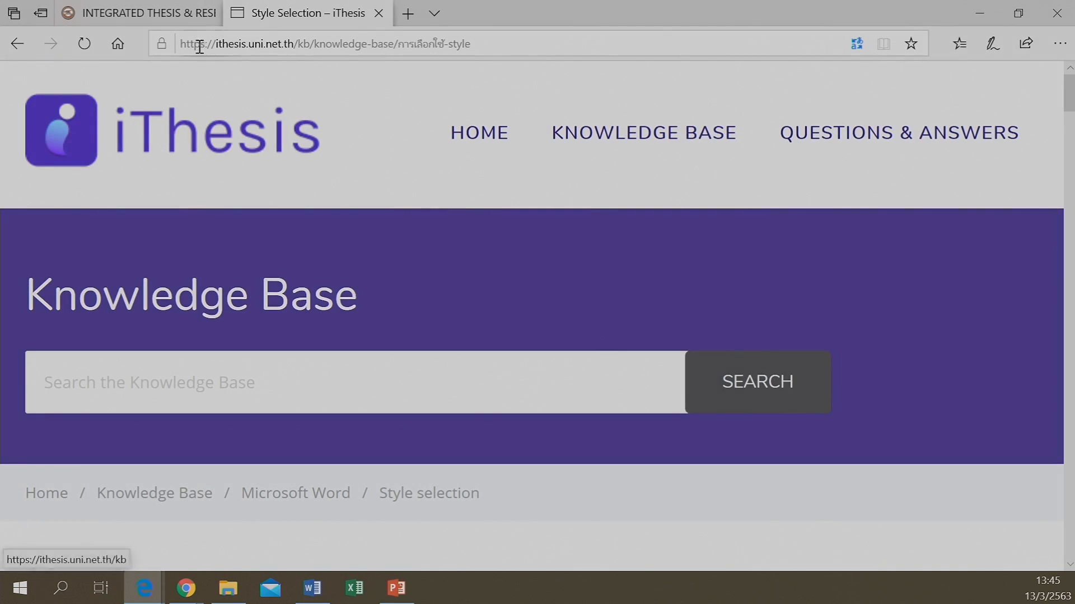
click(167, 24)
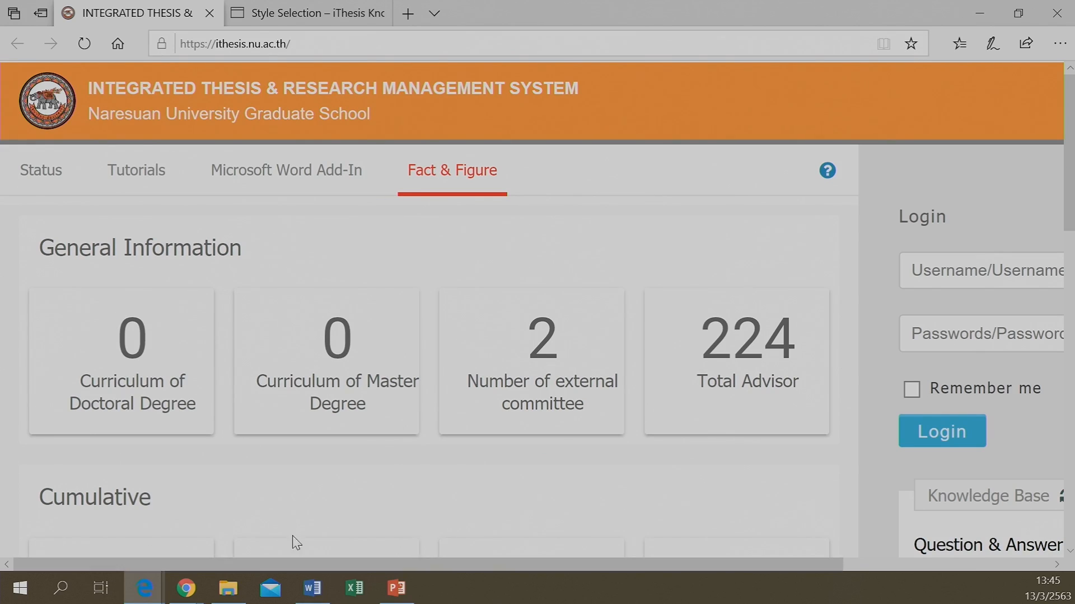
click(309, 595)
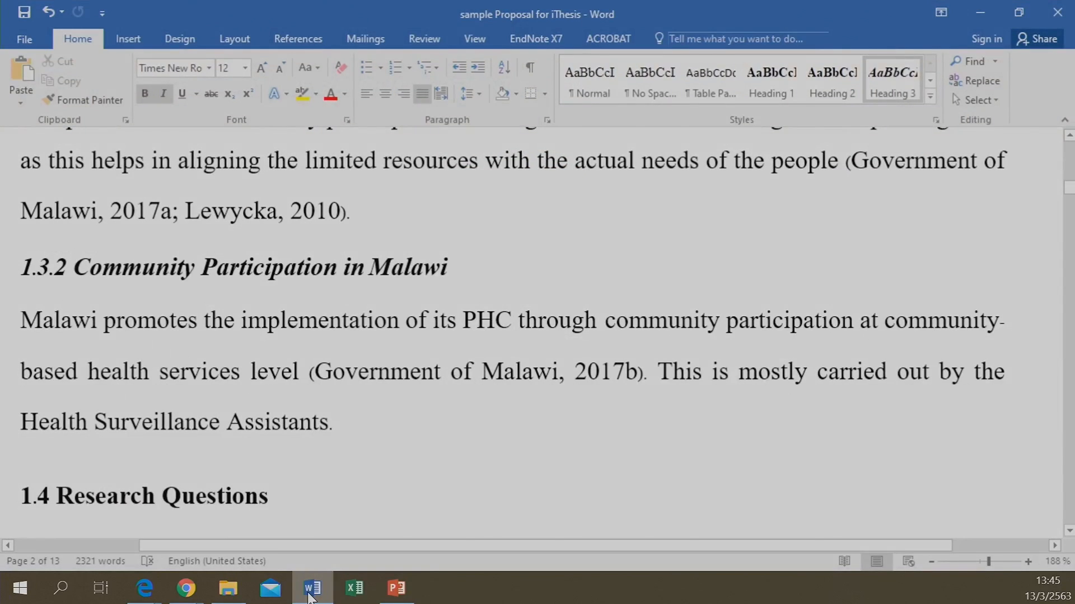
Close the 'sample Proposal for iThesis' document with Don't Save
scroll(276, 272, up, 5)
scroll(276, 272, up, 4)
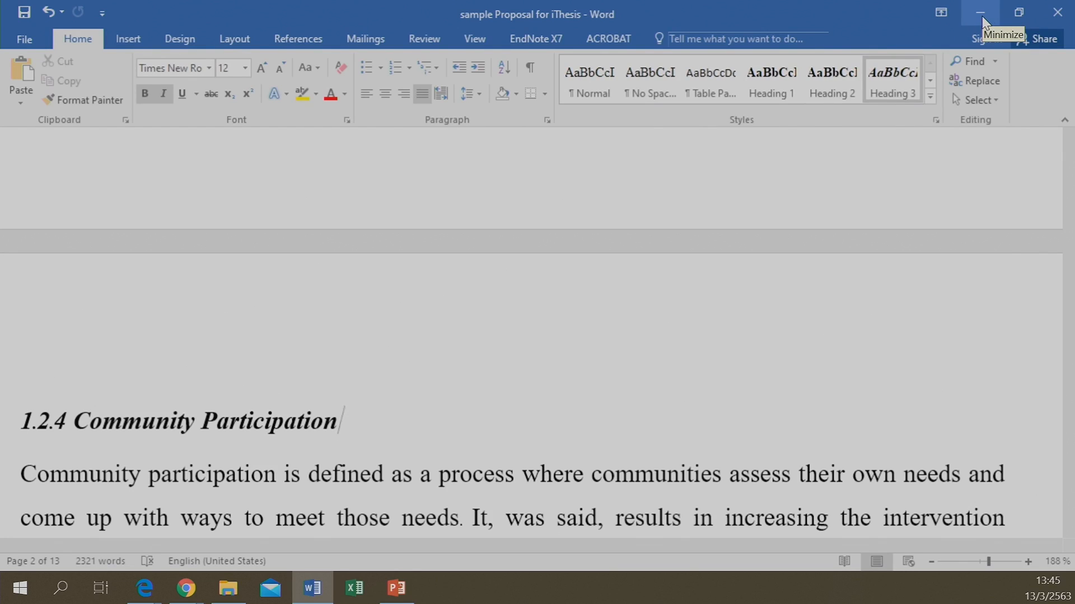
click(1056, 16)
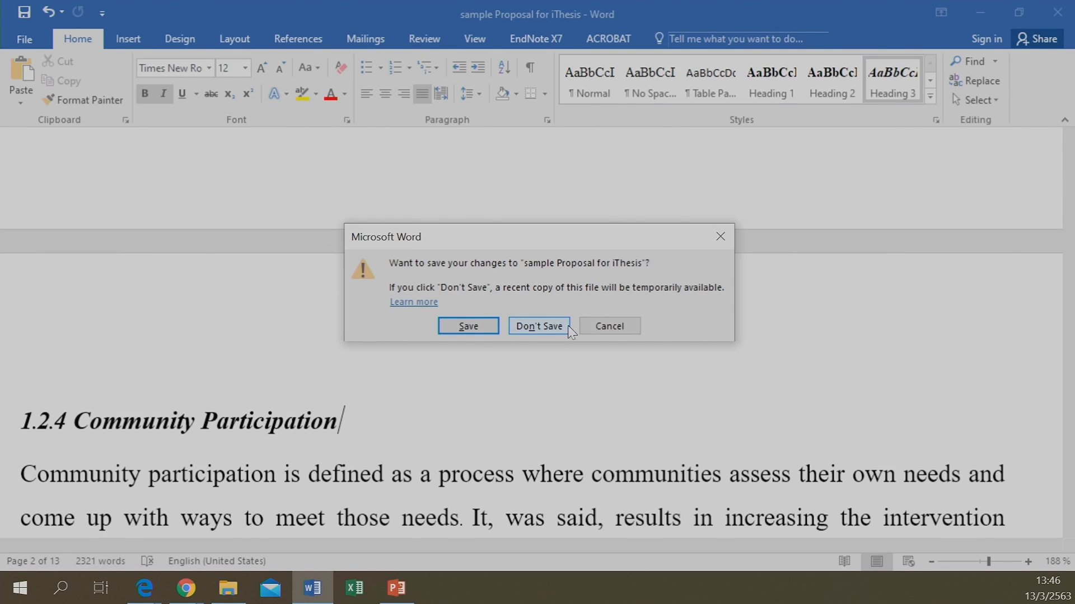
click(561, 328)
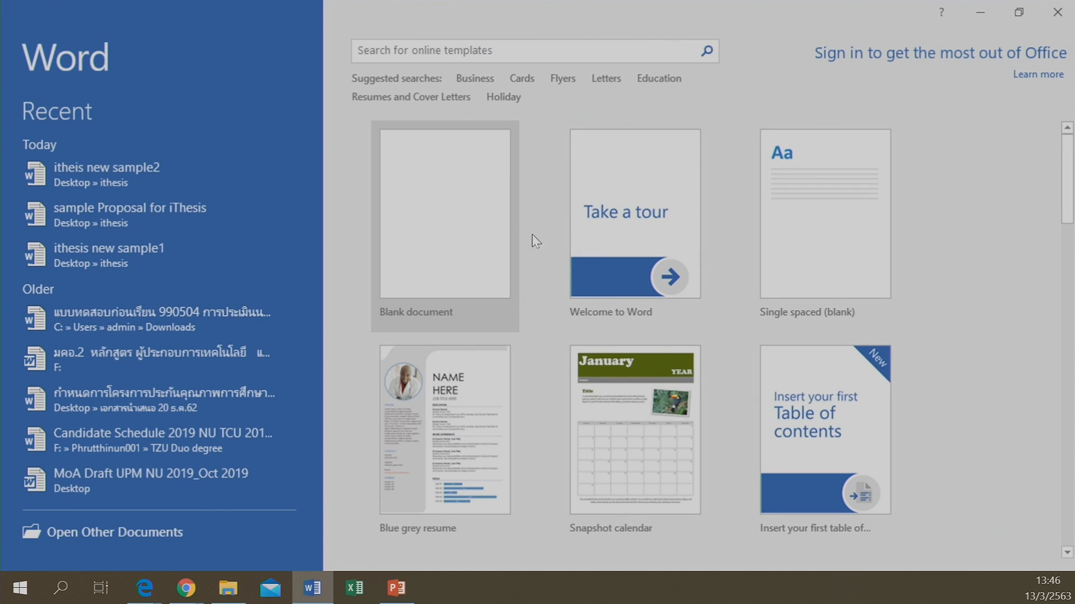
Create a blank Document1 in Word, then minimize Word to reveal the iThesis portal
click(518, 220)
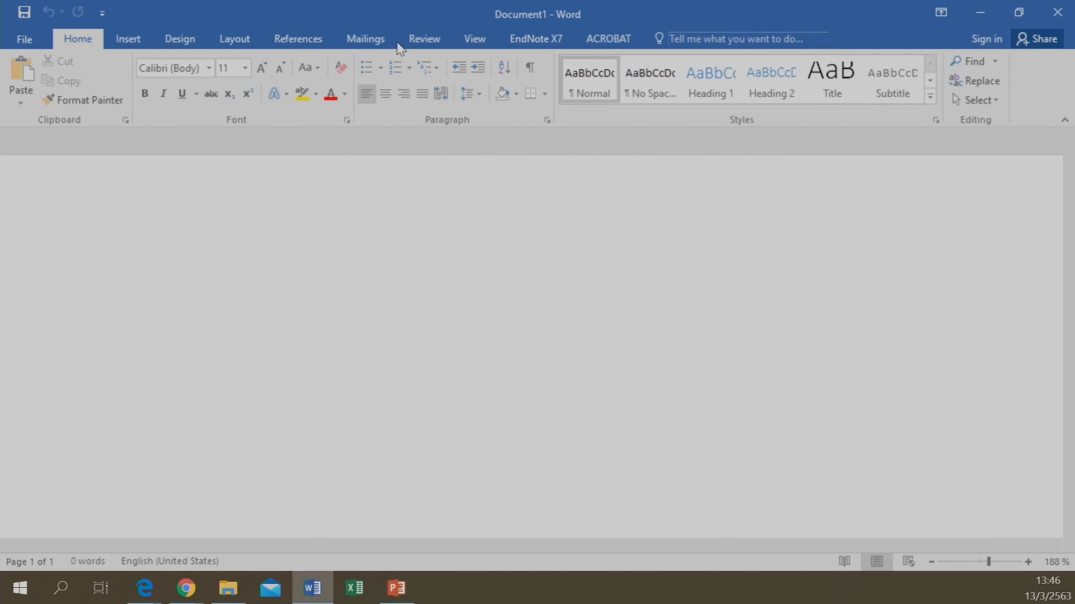
click(979, 14)
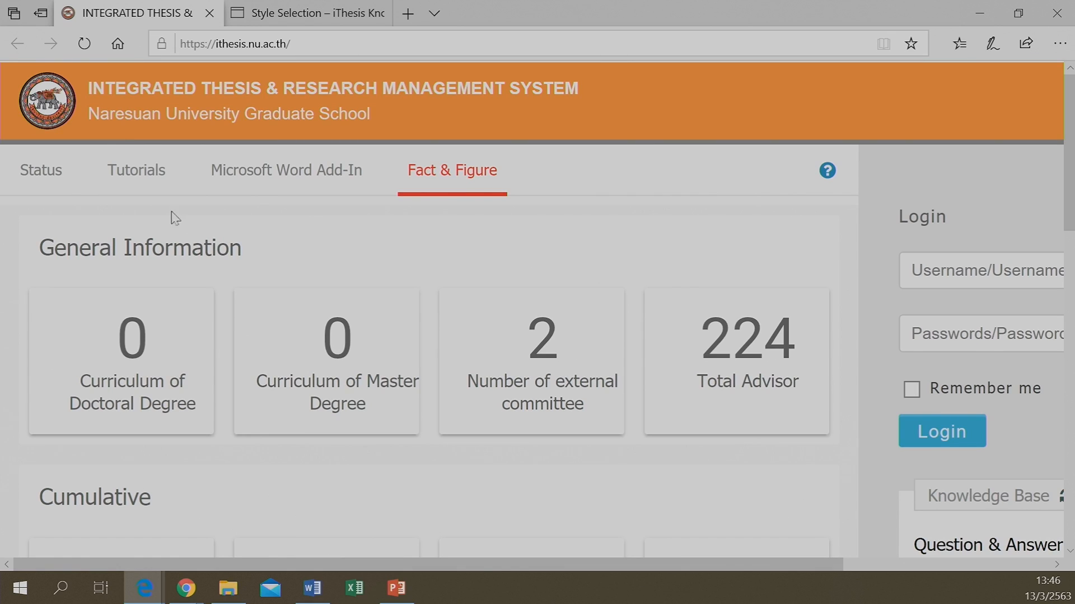
Download the iThesis x64 (1.3.0) Word add-in from the Microsoft Word Add-In tab and run its installer
click(256, 174)
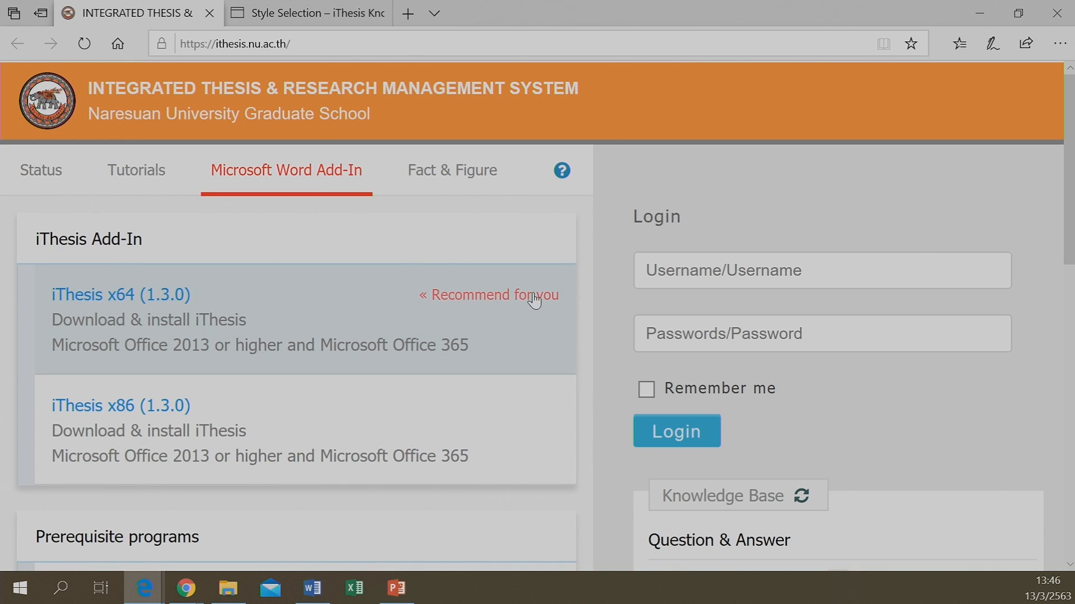
click(244, 337)
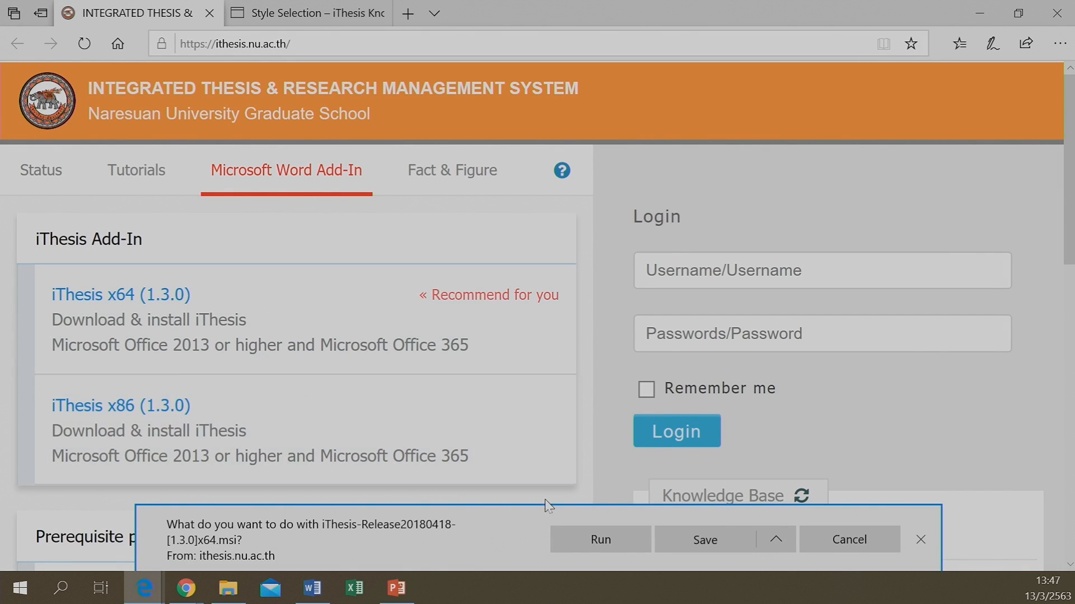
click(583, 541)
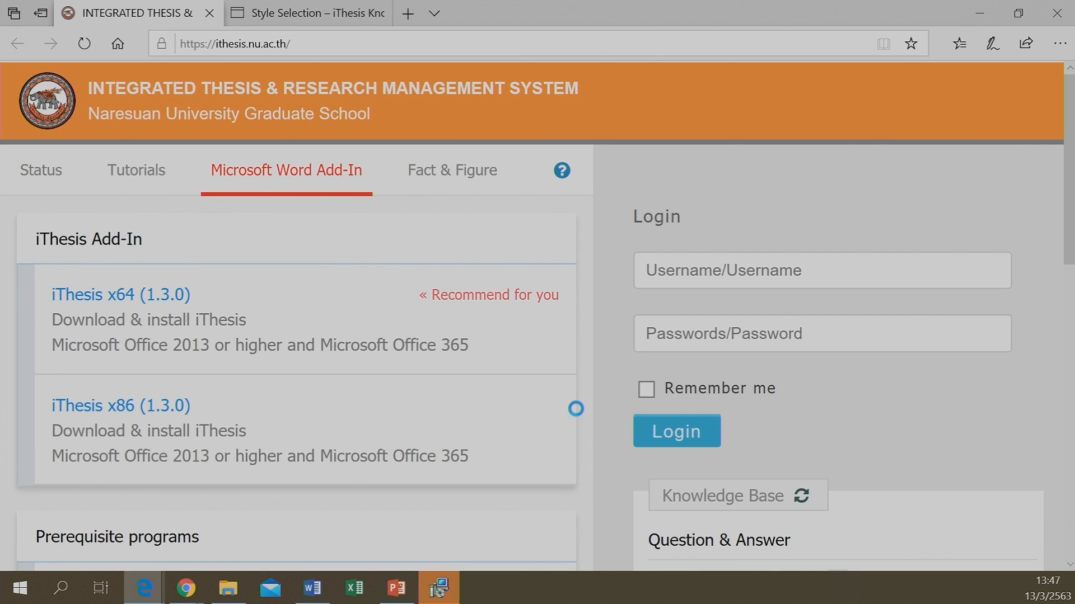
click(439, 590)
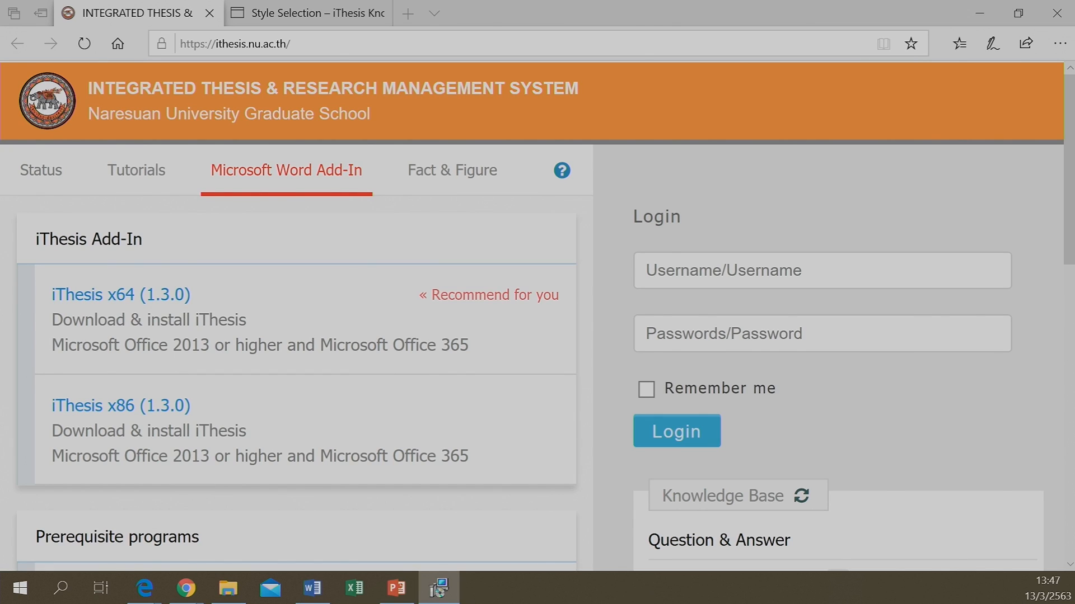
drag(197, 271, 655, 209)
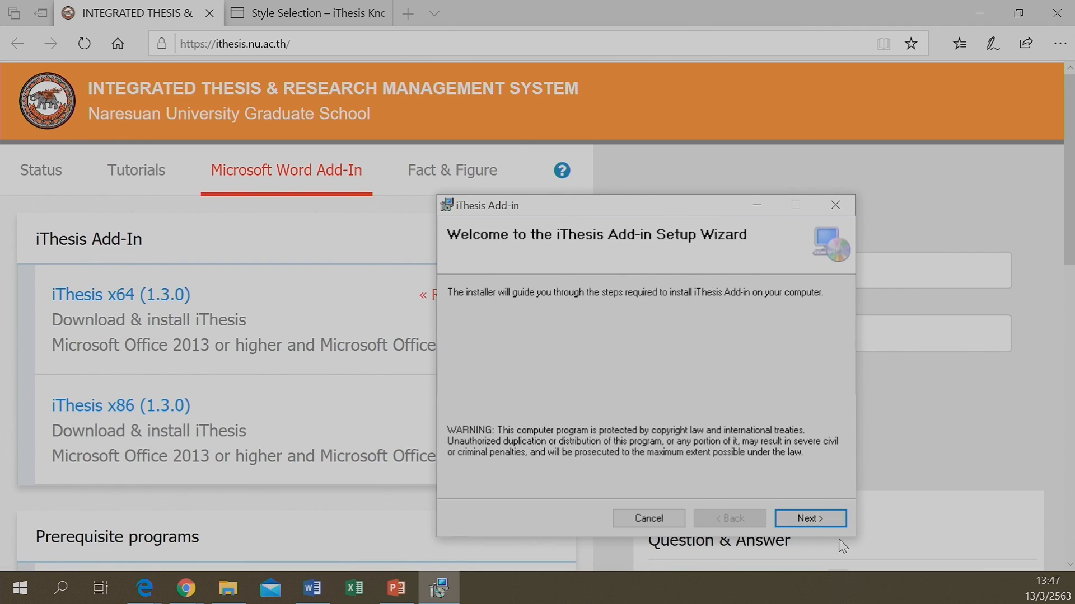
Install the iThesis Add-in to the default Program Files folder, then close the finished wizard
click(821, 522)
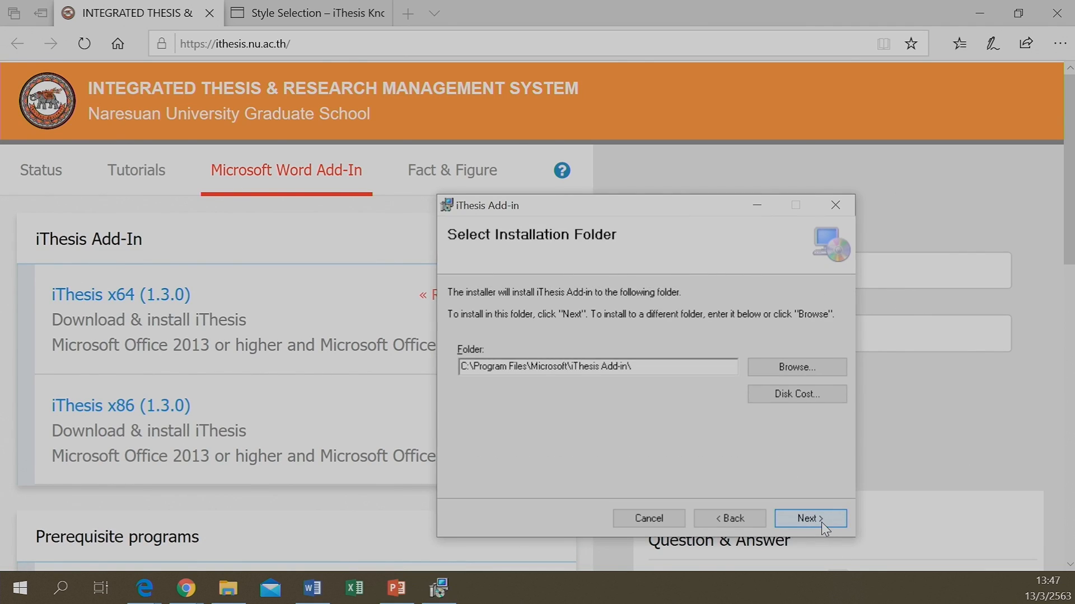
click(821, 522)
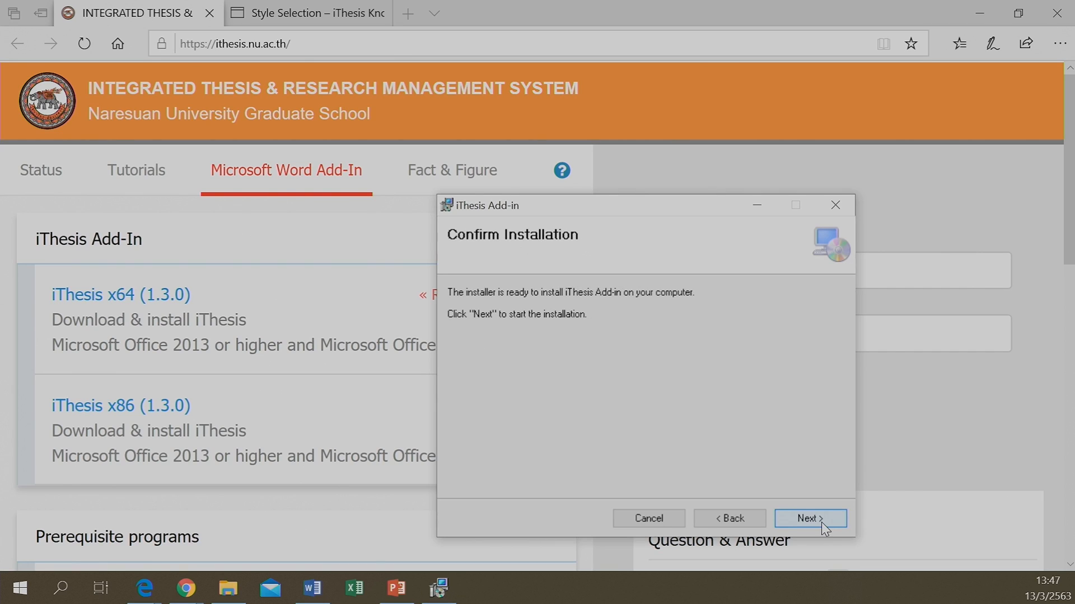
click(821, 522)
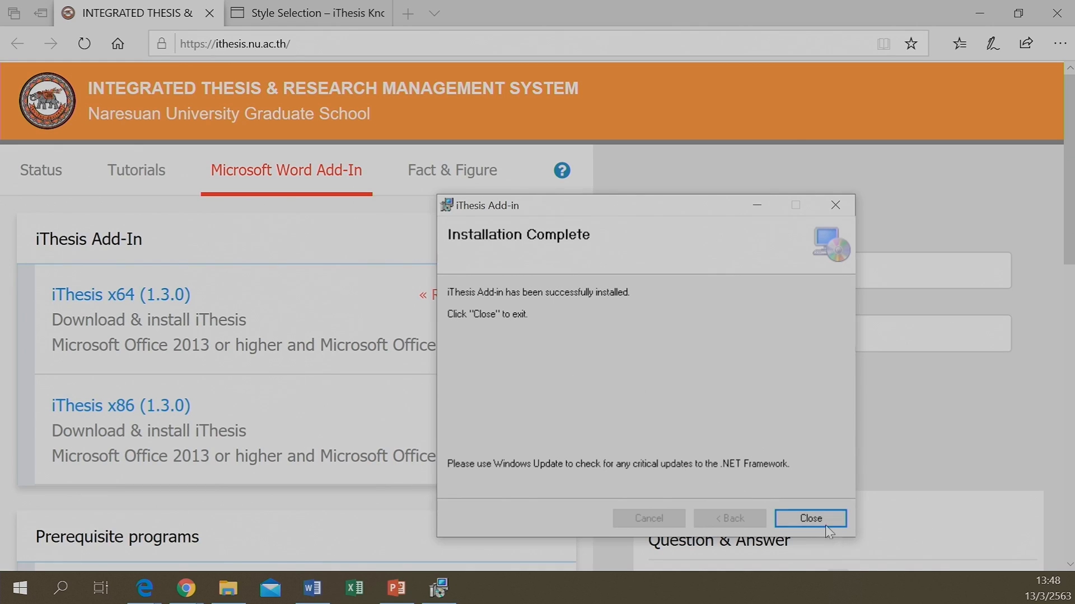
click(811, 518)
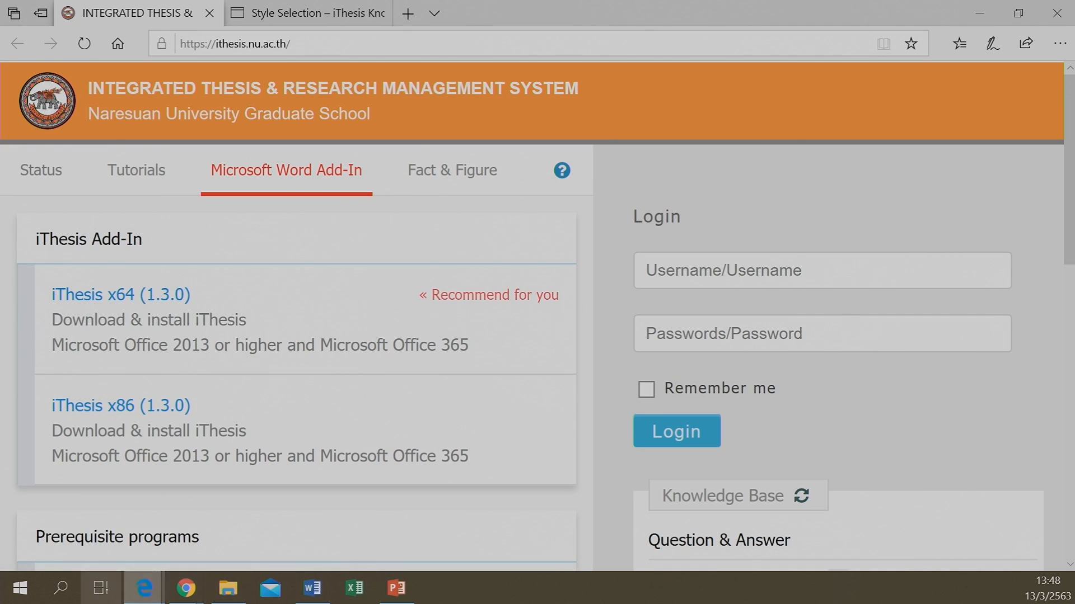
Close the blank Word document and relaunch Word so the iThesis add-in loads
click(323, 595)
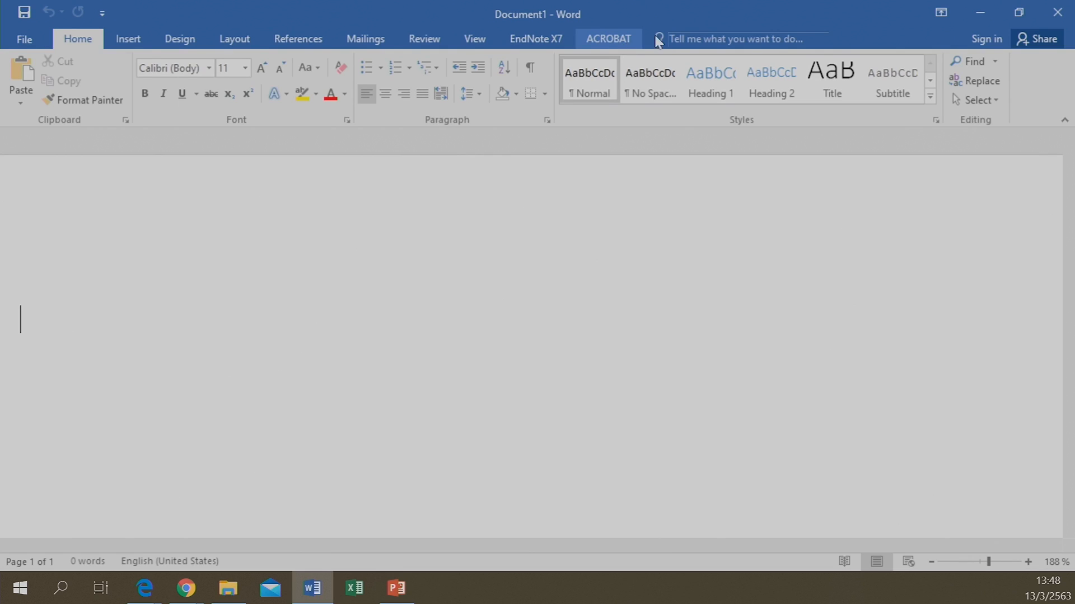
click(982, 12)
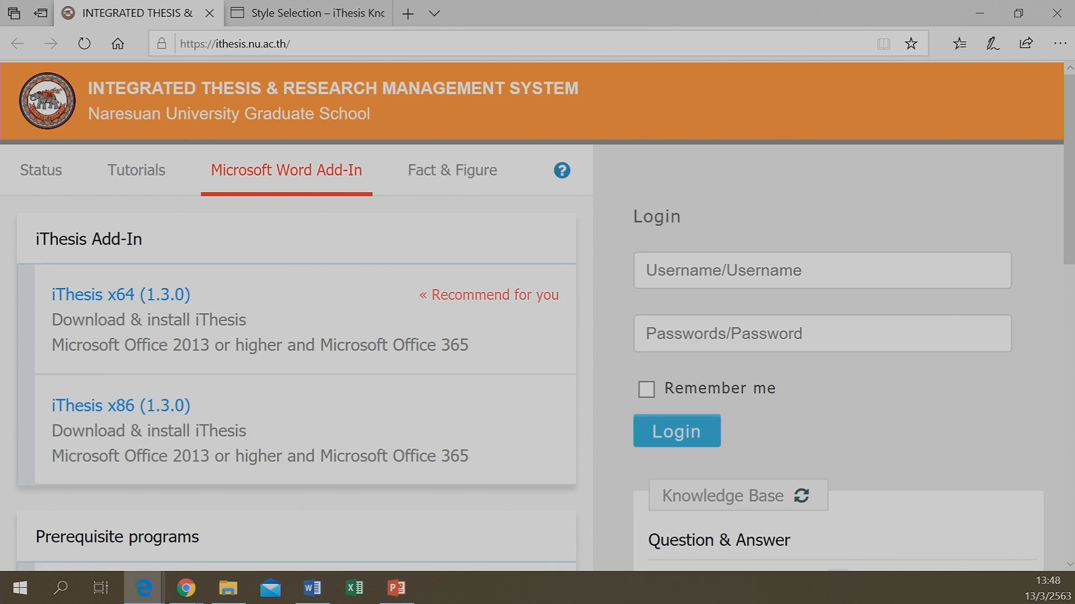
click(312, 588)
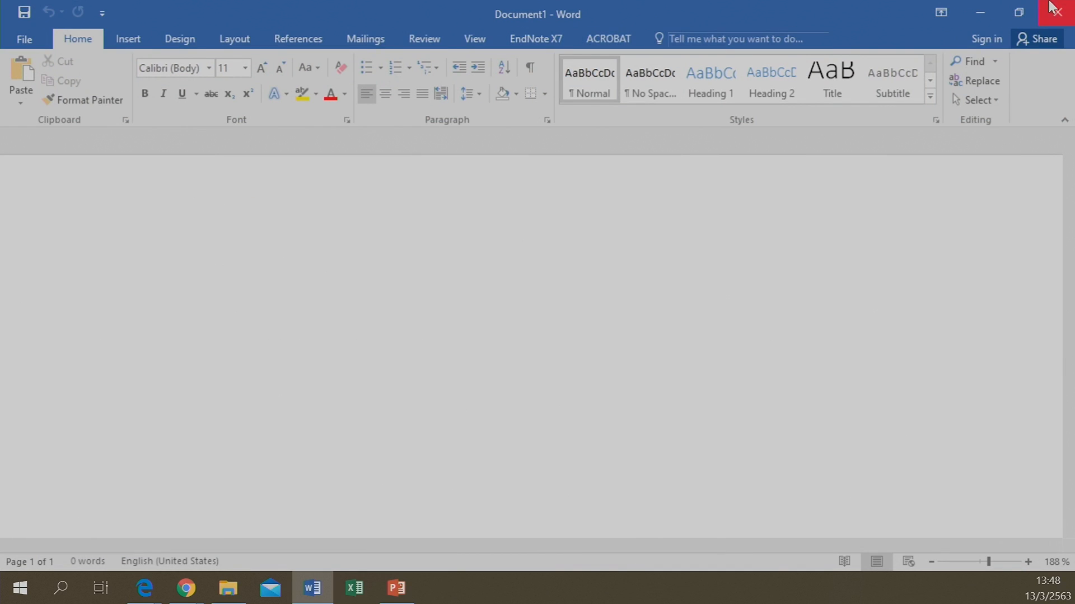
click(1051, 32)
click(1056, 15)
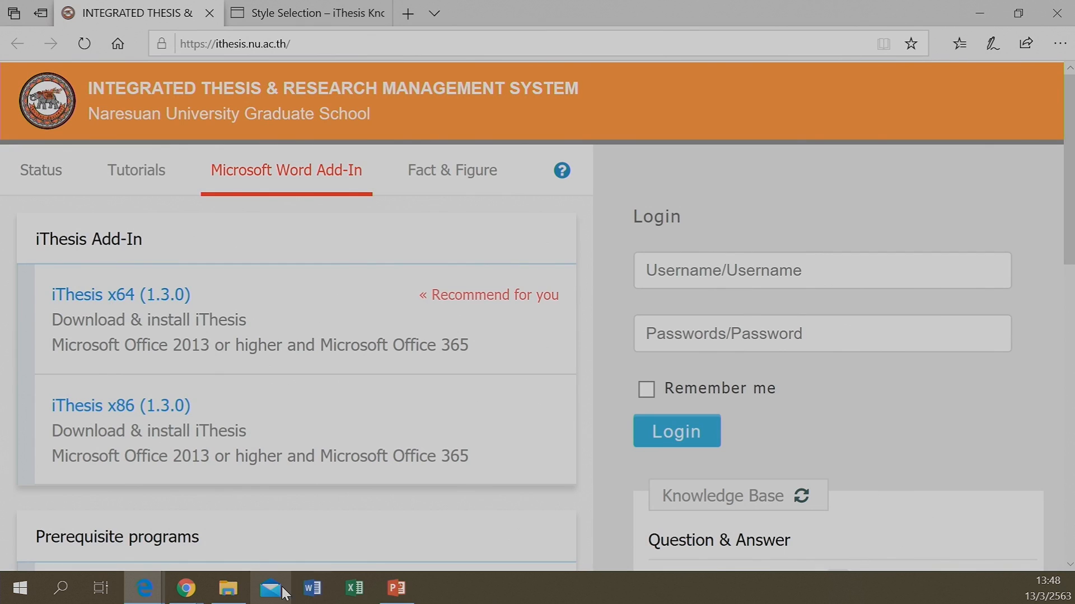
click(312, 589)
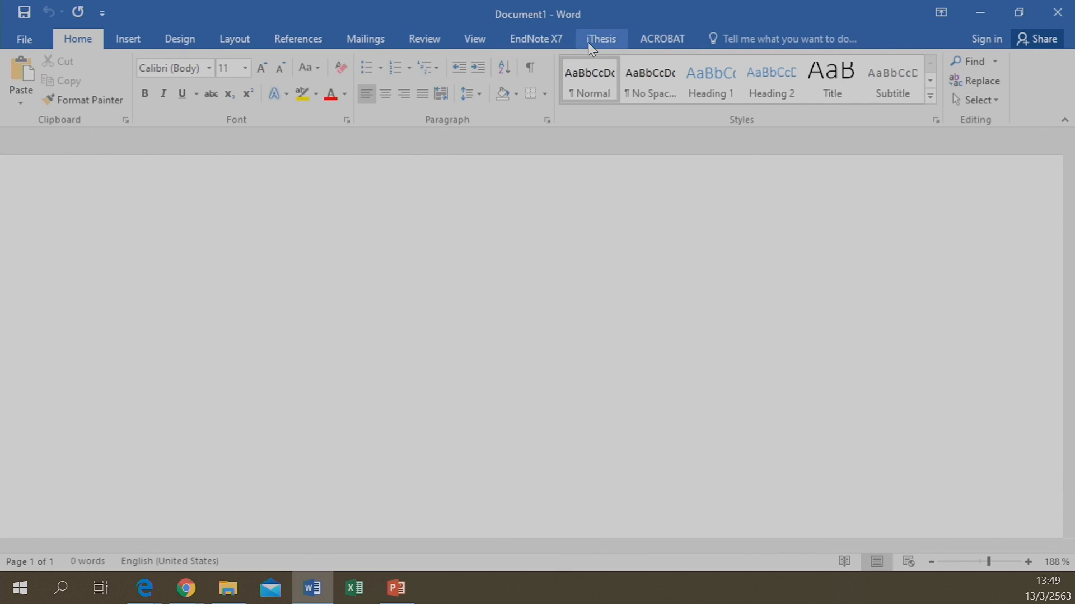
Switch Word's ribbon to the iThesis tab to show the add-in's tools
click(611, 47)
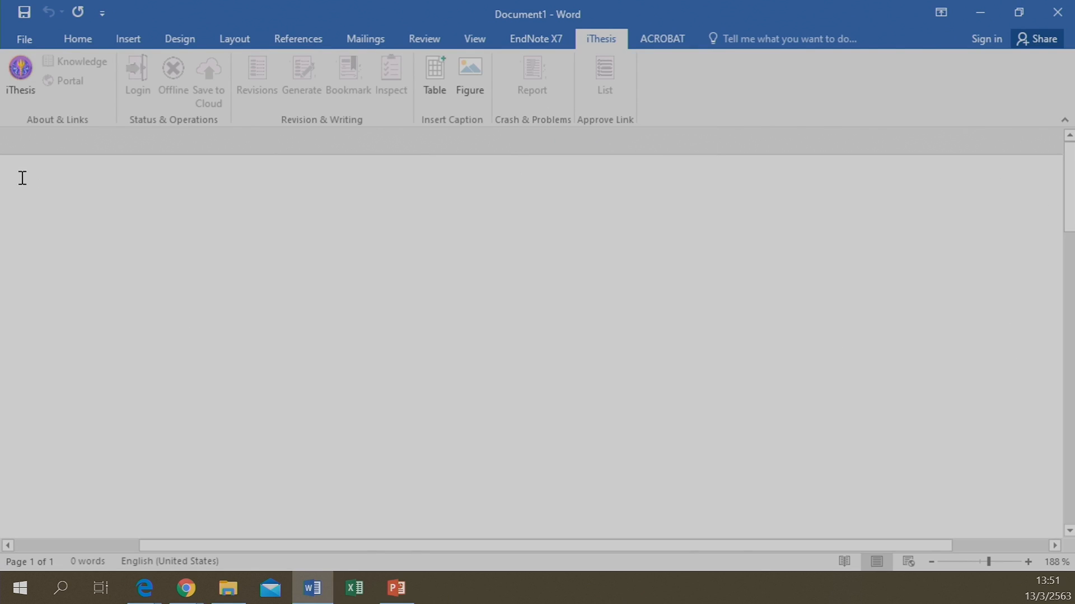
Open the iThesis Activate Window (Version 1.3.0) from the About & Links group
click(21, 76)
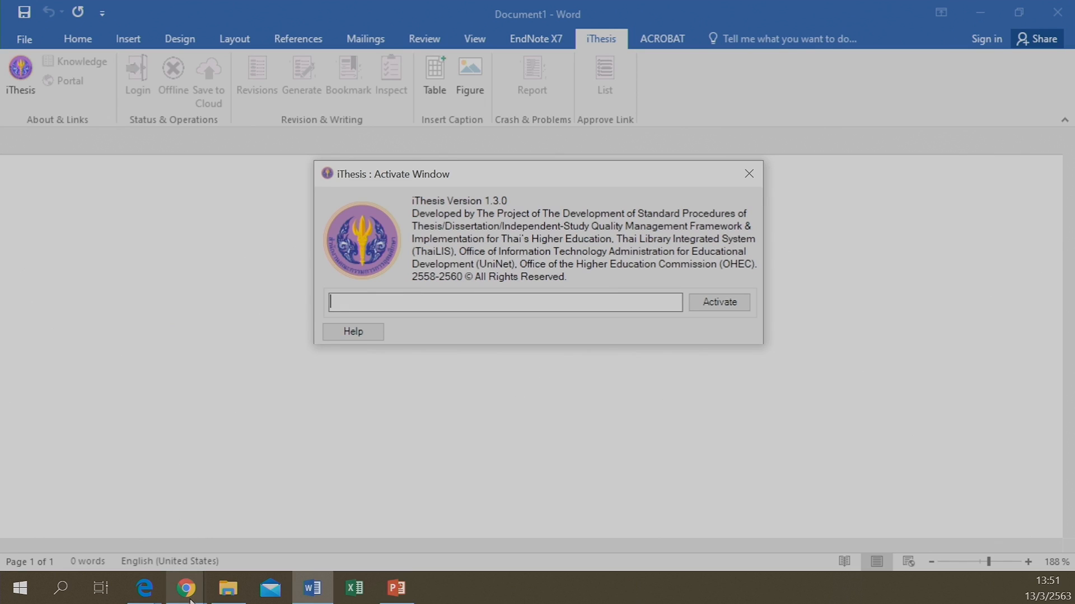
In a new Chrome tab beside the Knowledge Base, go to ithesis.nu.ac.th
mouse_move(186, 588)
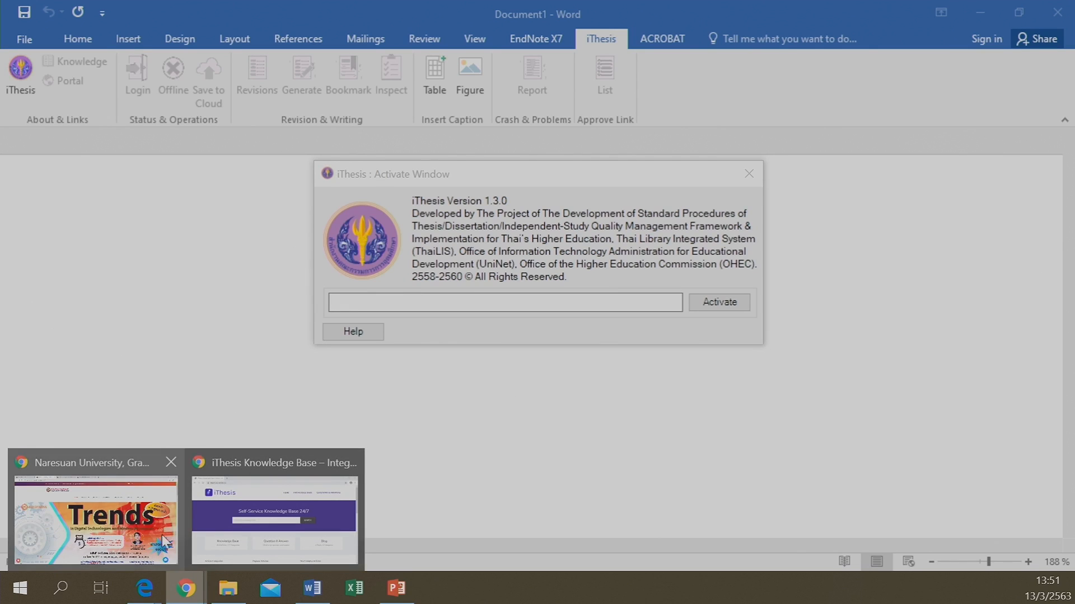
click(243, 513)
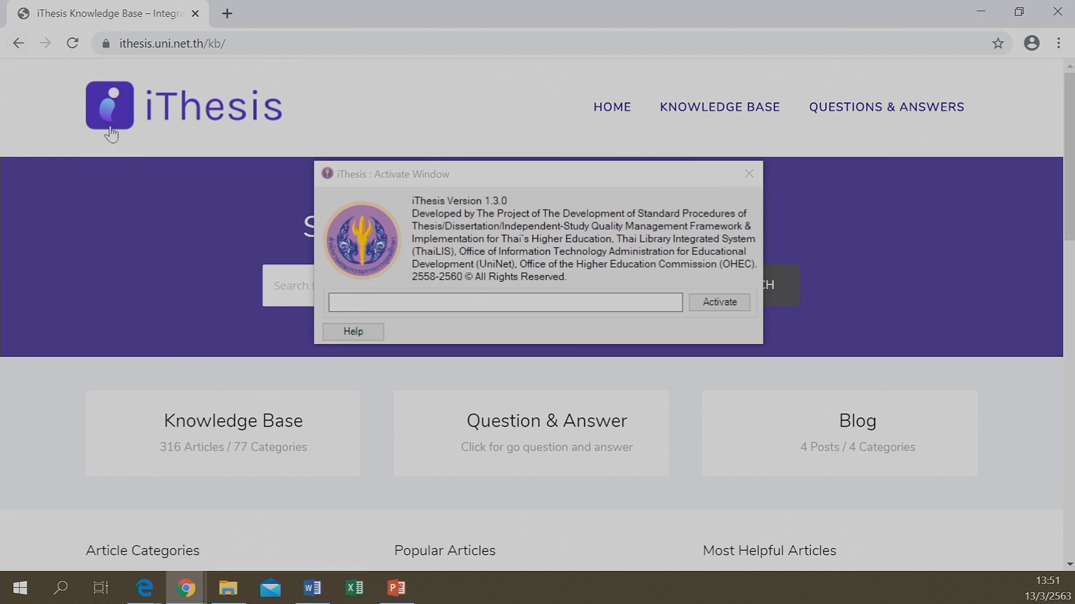
click(226, 13)
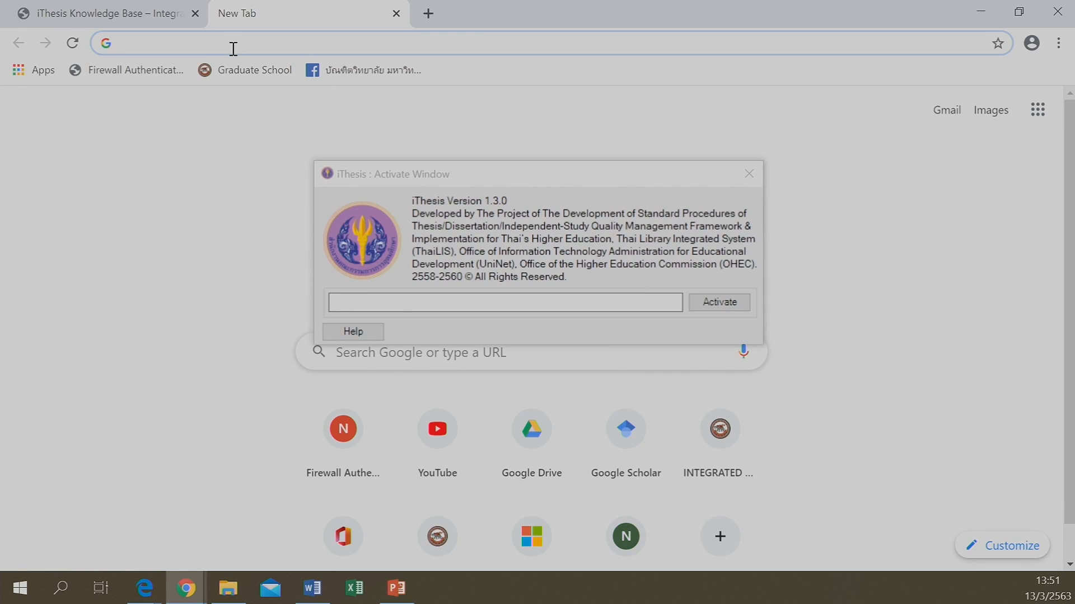
text(ithesis.nu.ac.th)
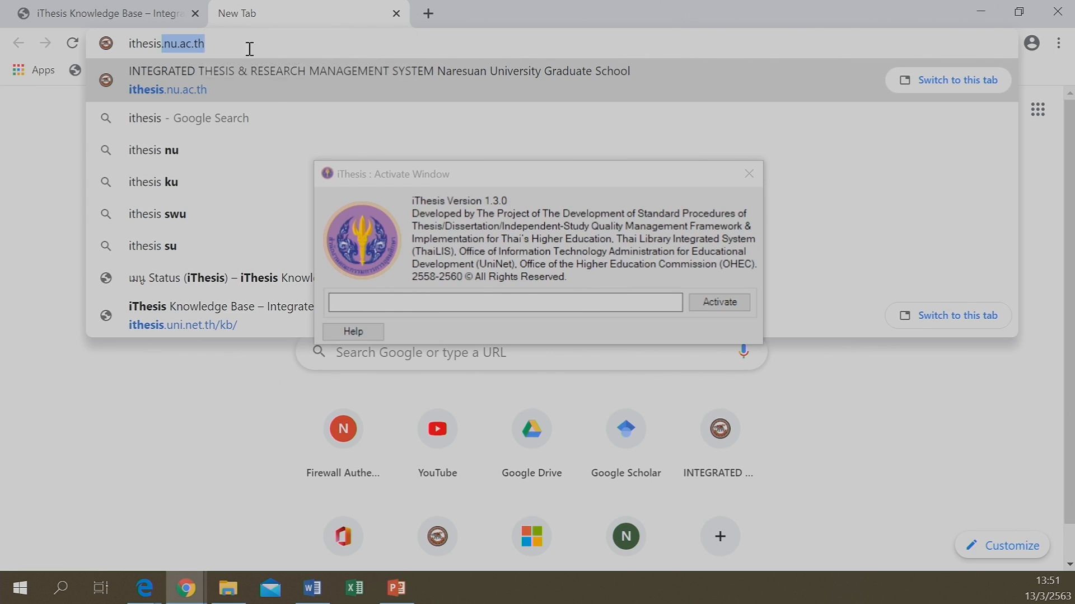
click(276, 79)
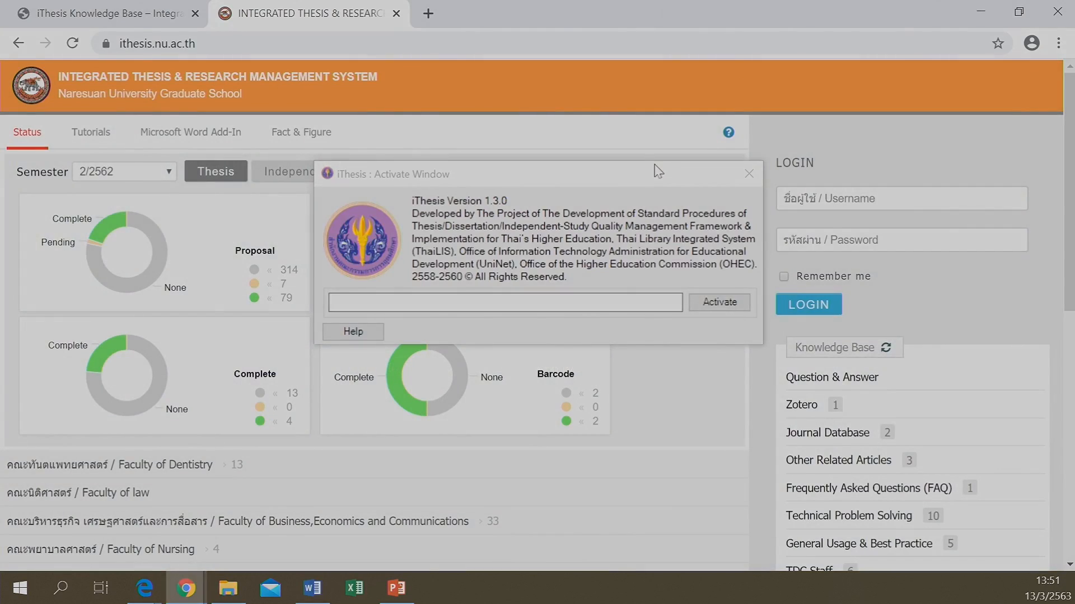
Move the activation window aside and bring the portal login page to the front
drag(656, 173, 539, 359)
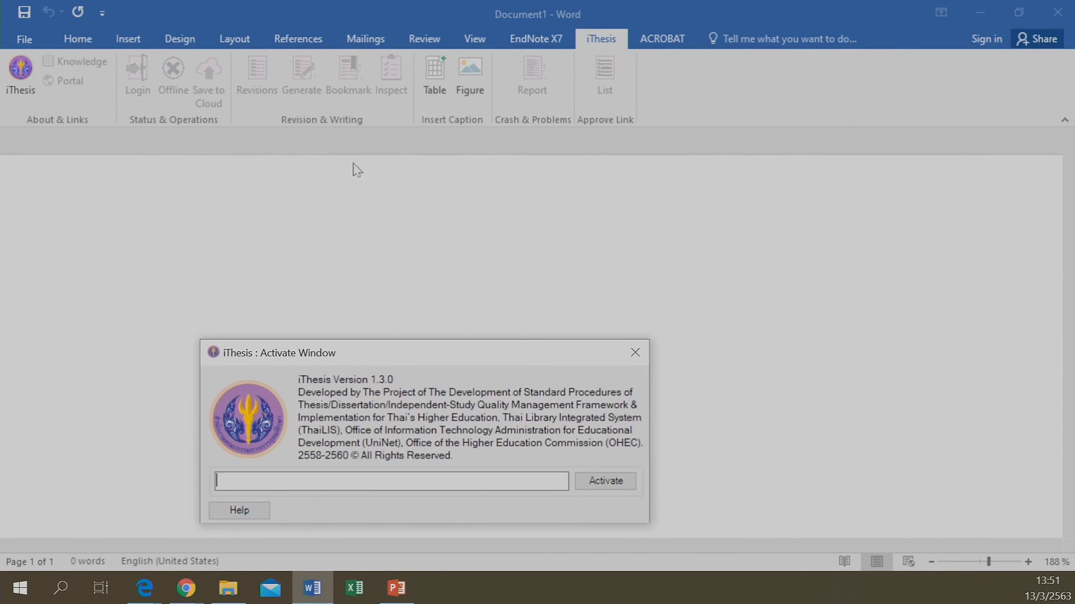
click(194, 598)
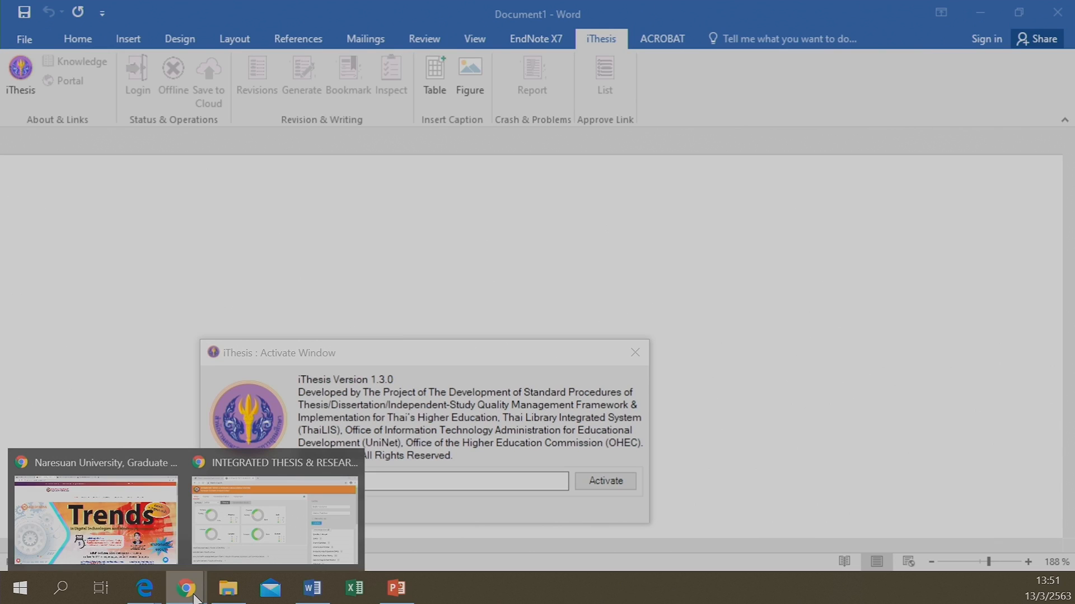
click(273, 520)
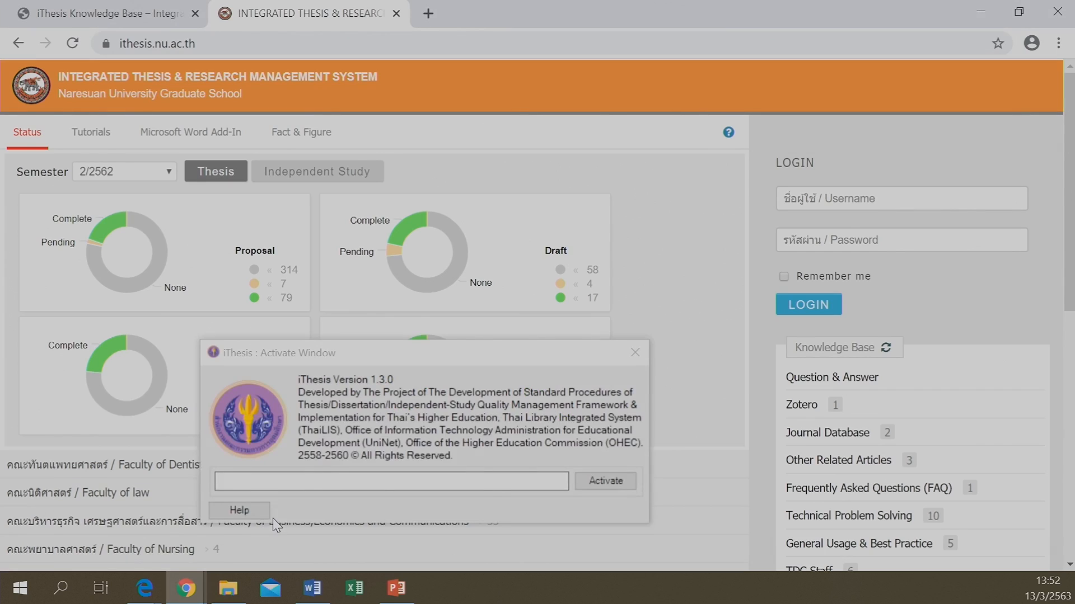
click(881, 198)
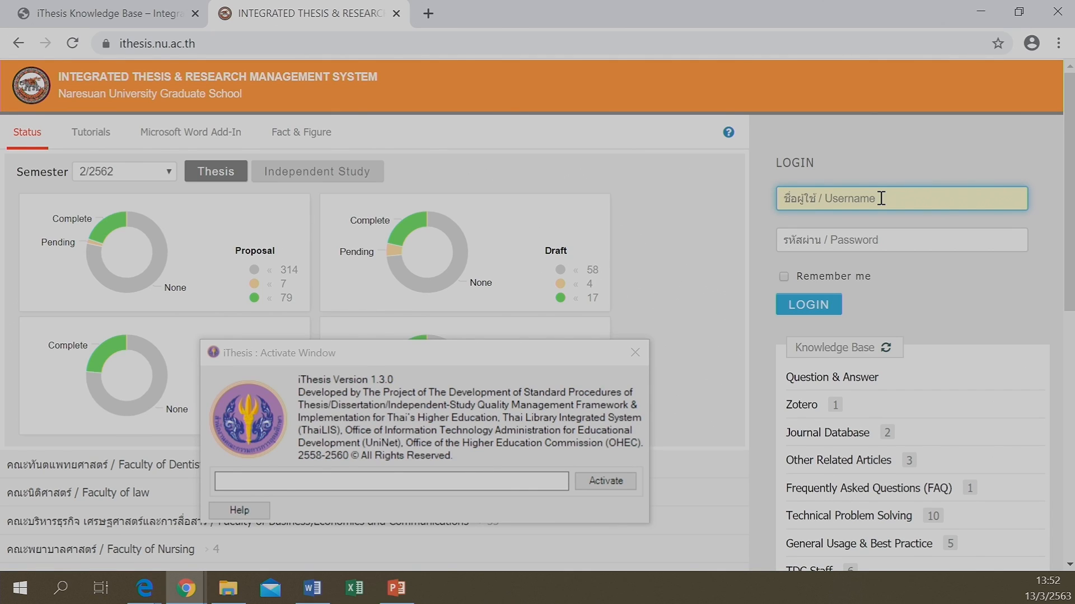
Log in to the iThesis portal with the student ID as username and the account password
click(857, 240)
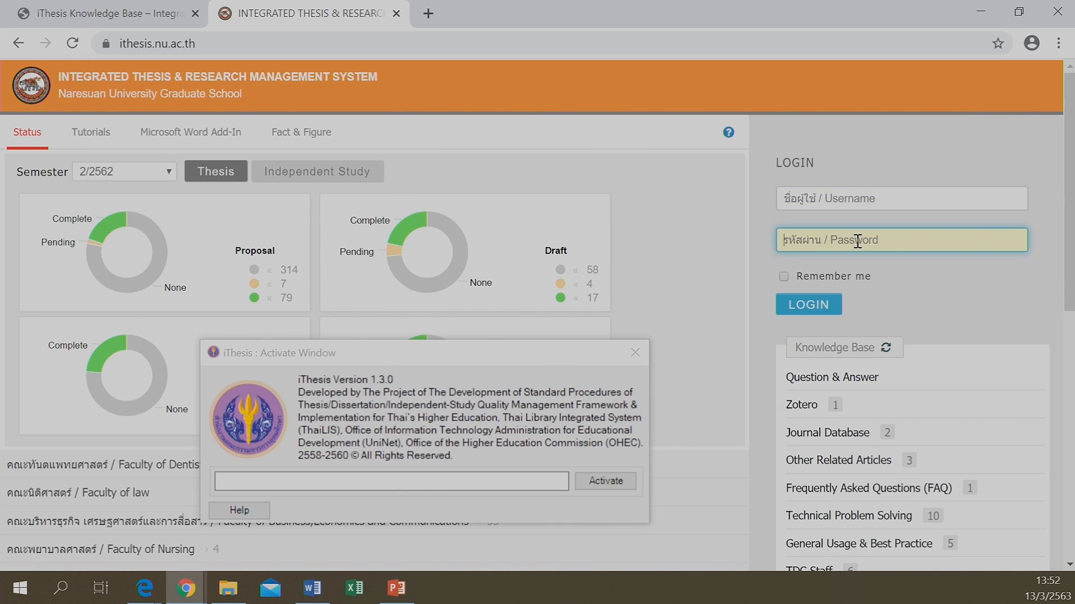
click(872, 189)
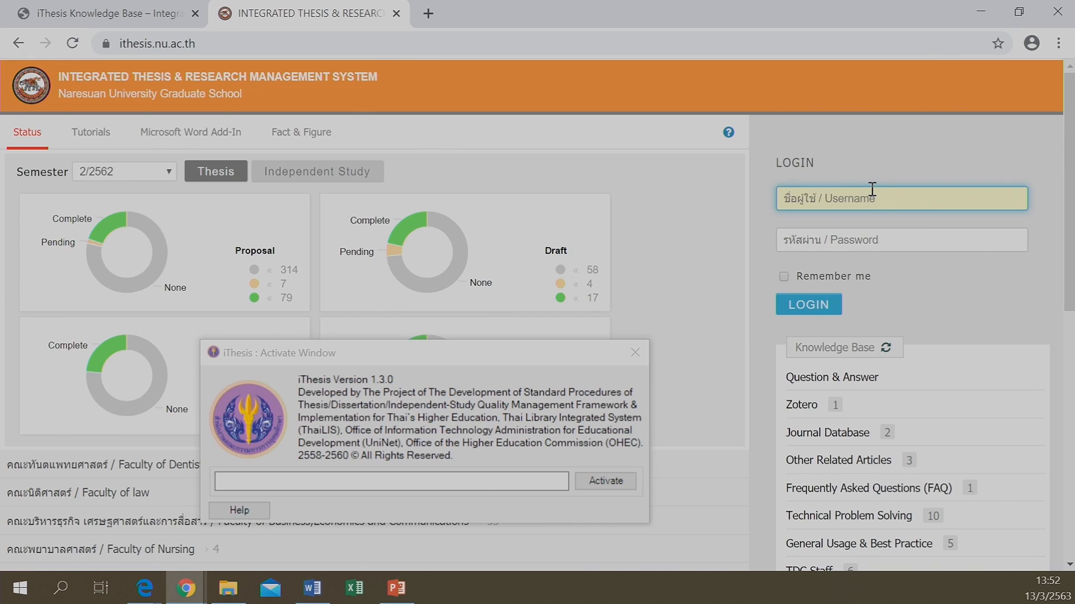
text(54063155)
click(880, 244)
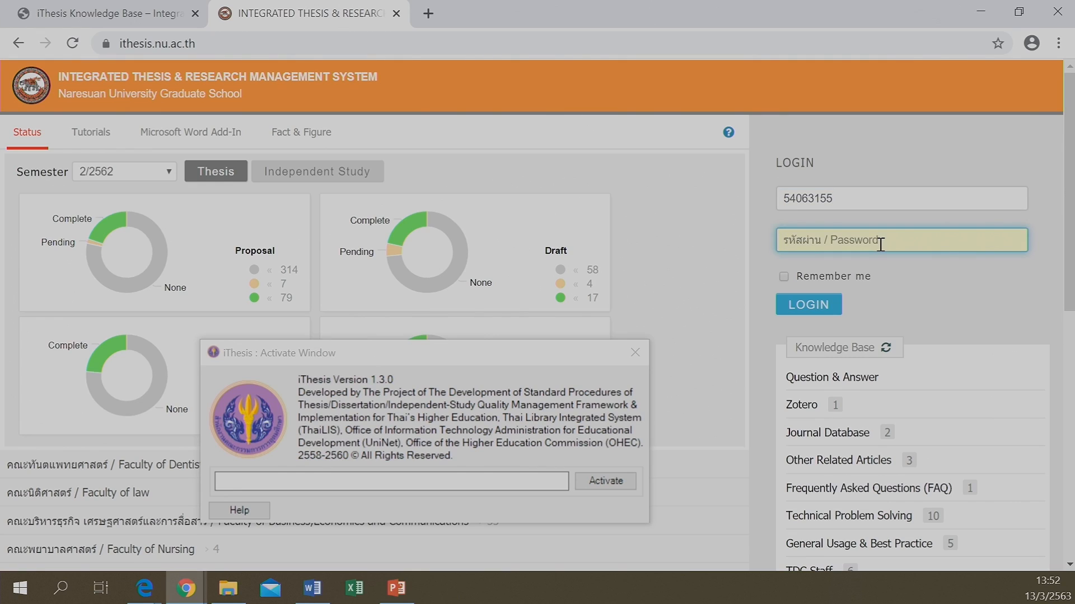
text(••••••••••)
click(828, 311)
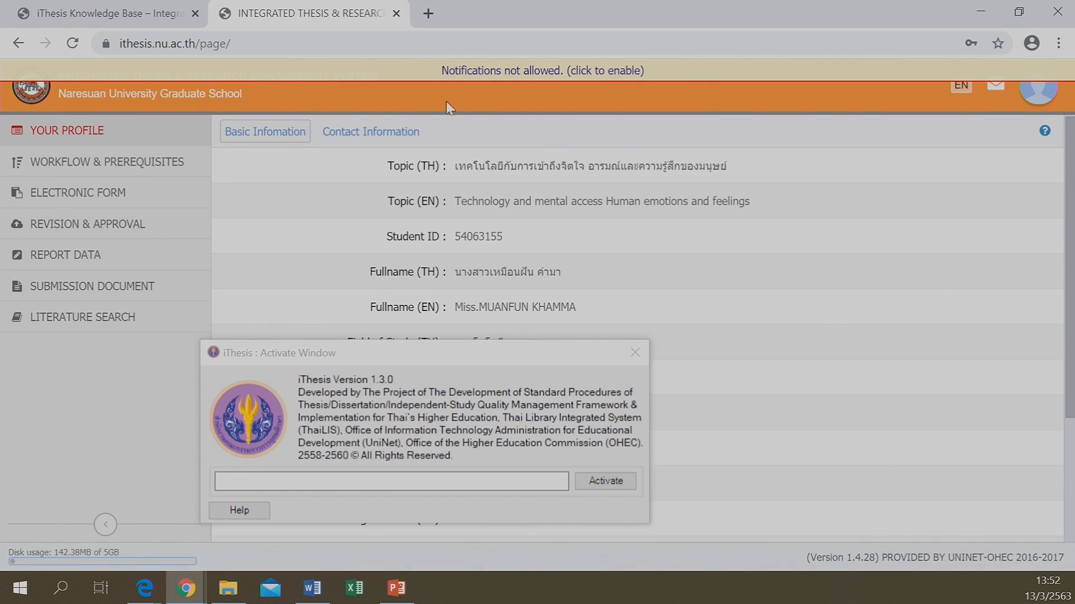
Open account Settings from the profile menu and select the Add-in Activate Key
click(1038, 100)
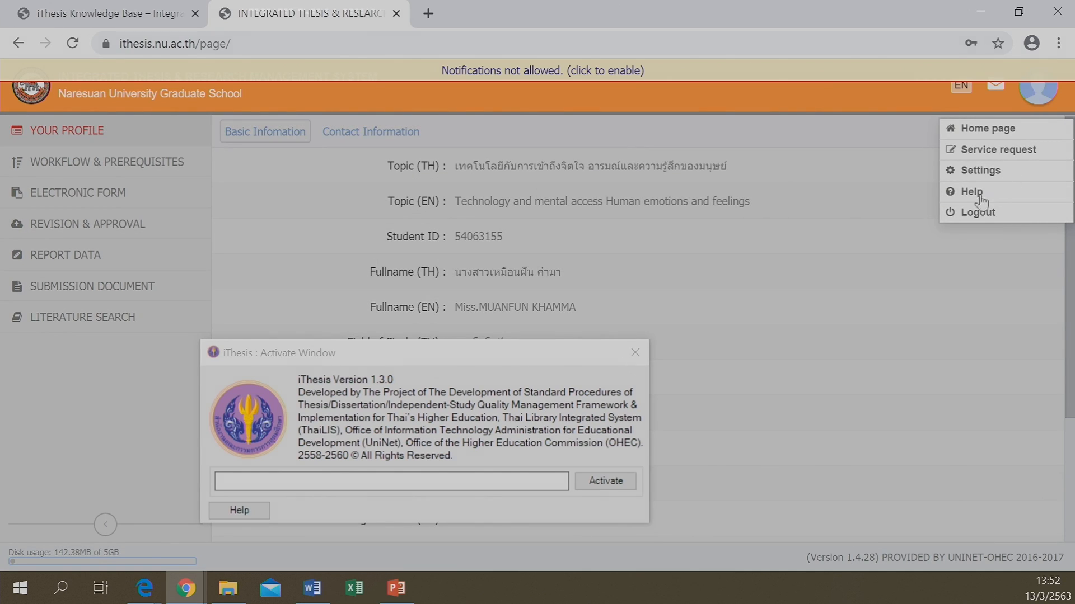
click(974, 172)
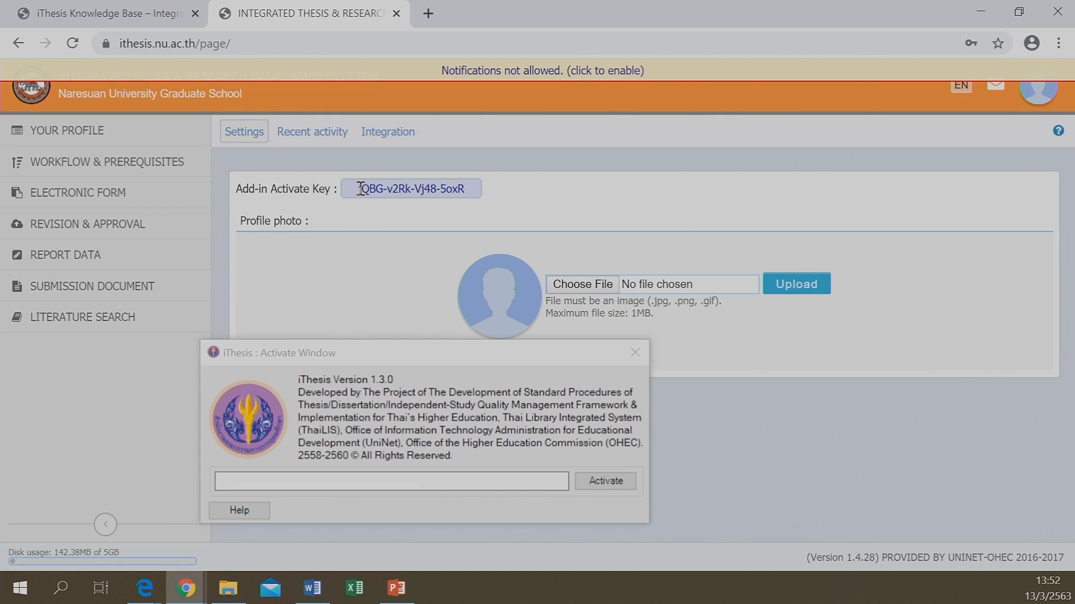
drag(360, 188, 472, 191)
key(ctrl+c)
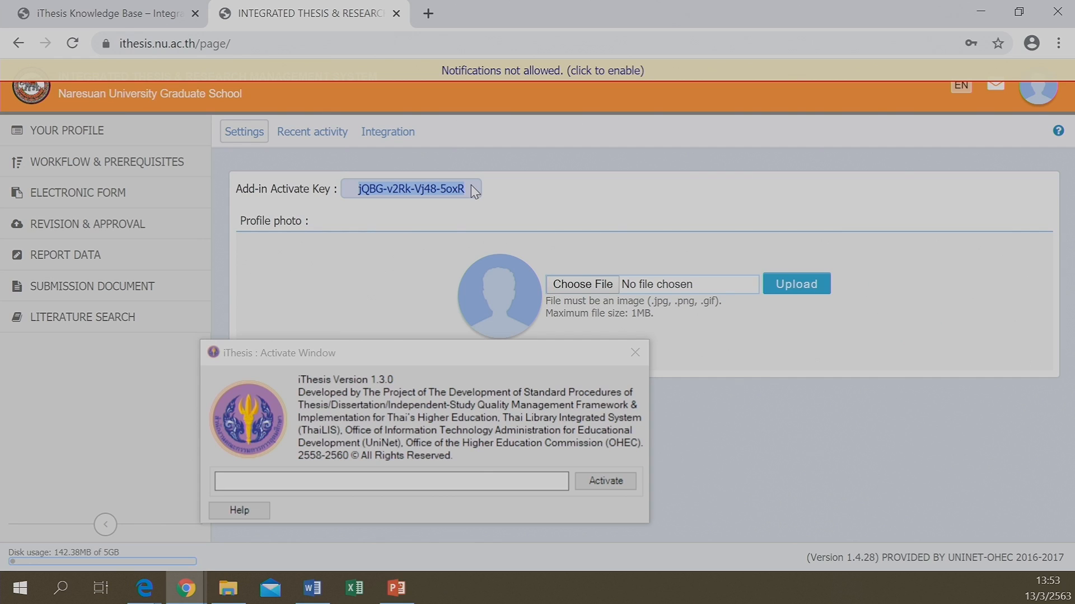
Paste the copied activation key into the Activate Window and activate the add-in
click(347, 485)
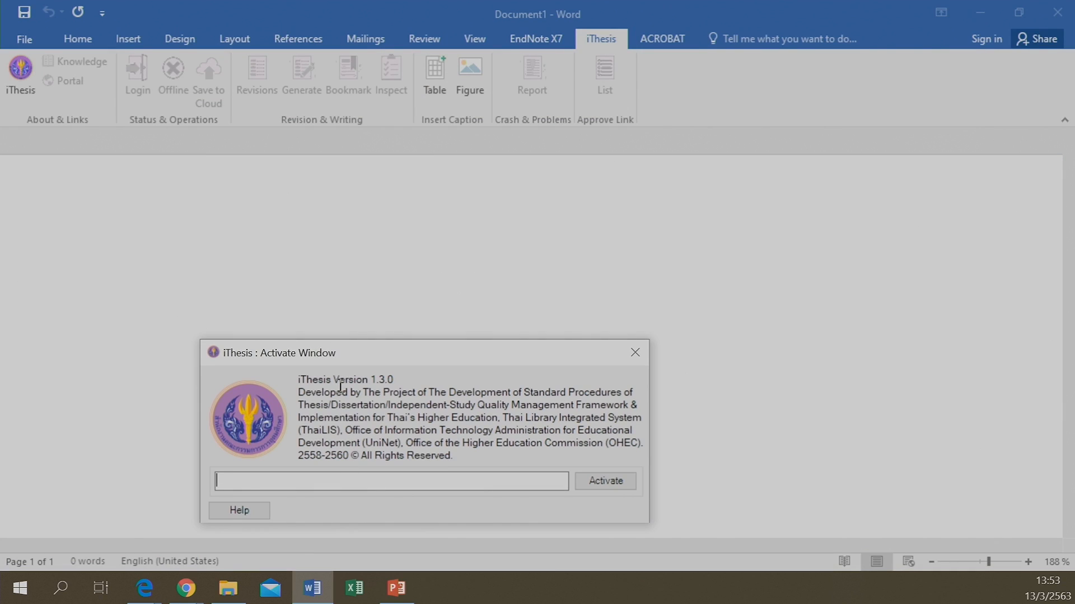
key(ctrl+v)
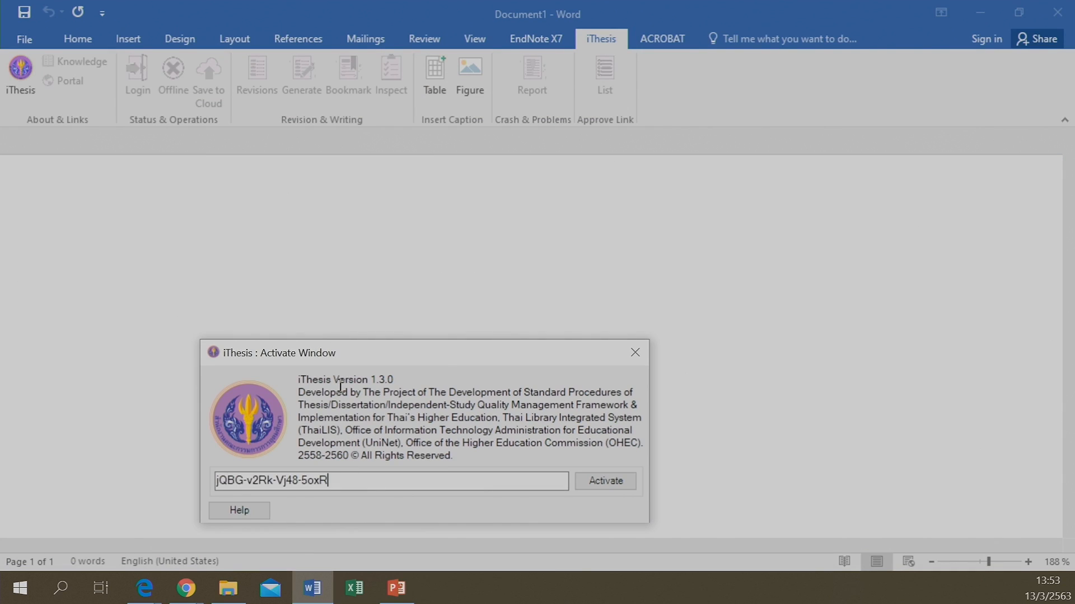
click(606, 482)
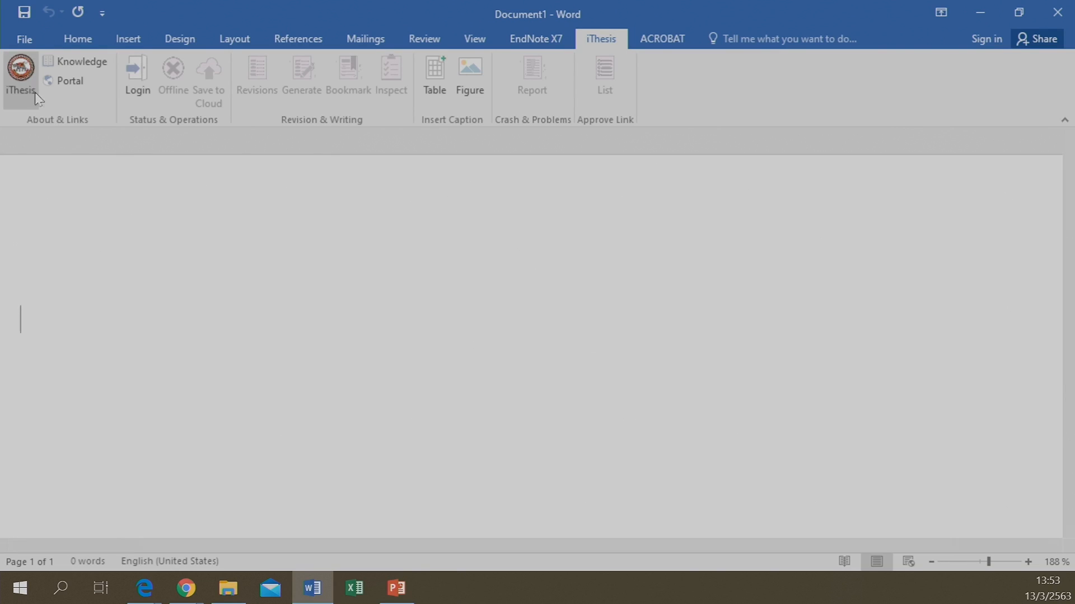
click(21, 71)
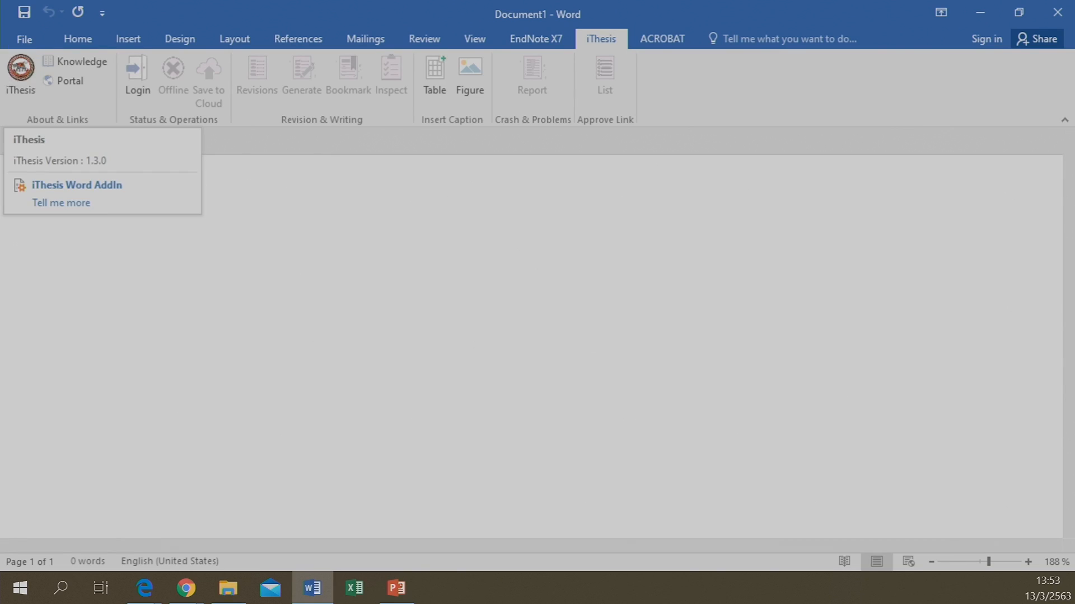
click(19, 75)
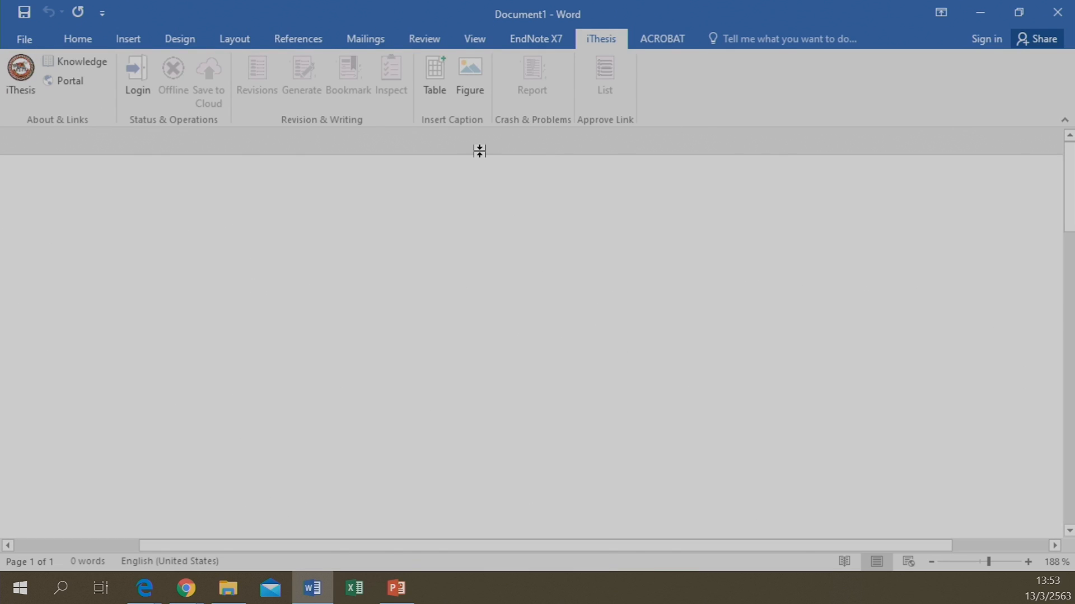
Sign in to the iThesis Panel with the student ID and password; an 'Invalid username or password' warning appears
click(149, 81)
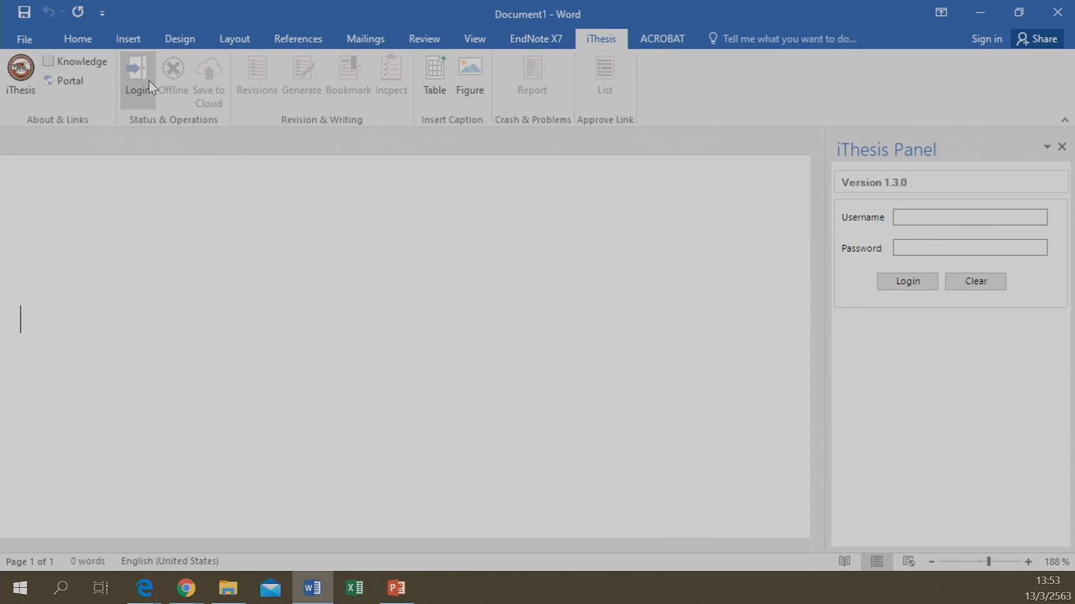
click(912, 215)
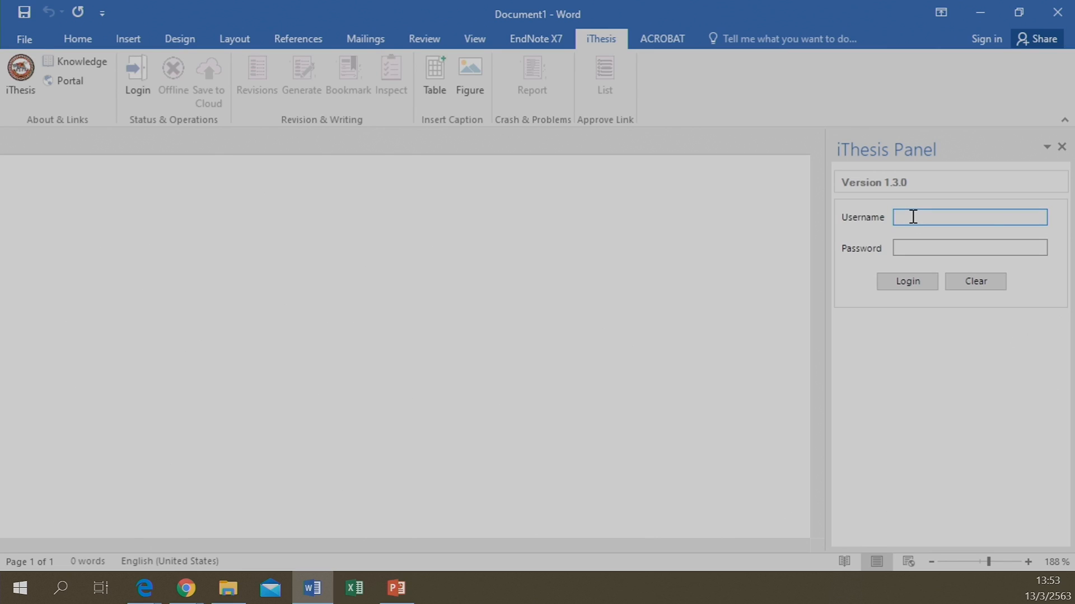
text(54063155)
click(931, 249)
text(*****)
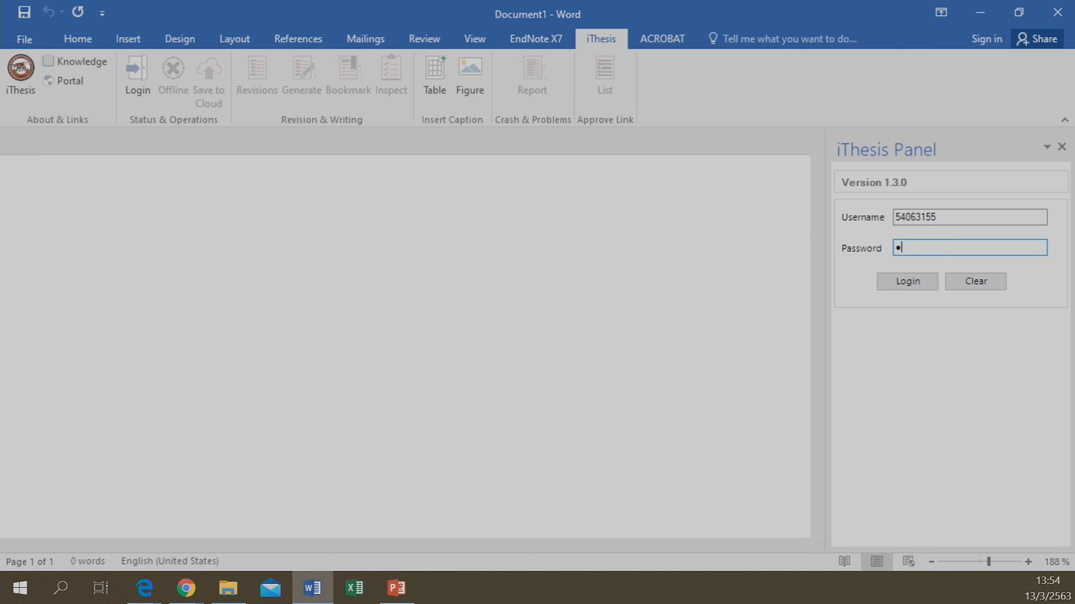
text(***)
click(906, 279)
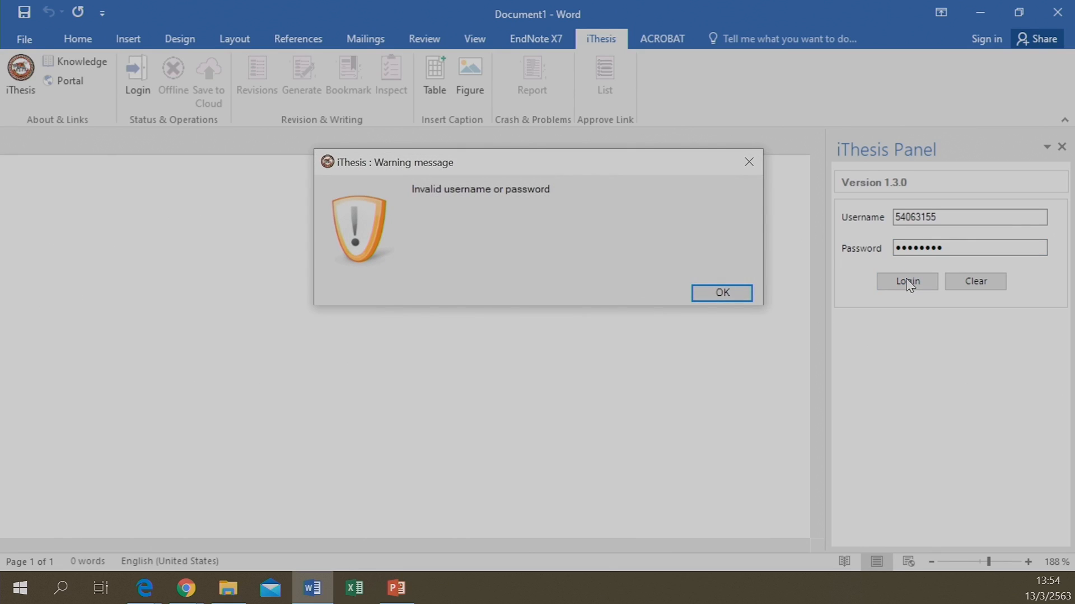
Dismiss the invalid-login warning, re-enter the account password and log in to the iThesis add-in
click(720, 293)
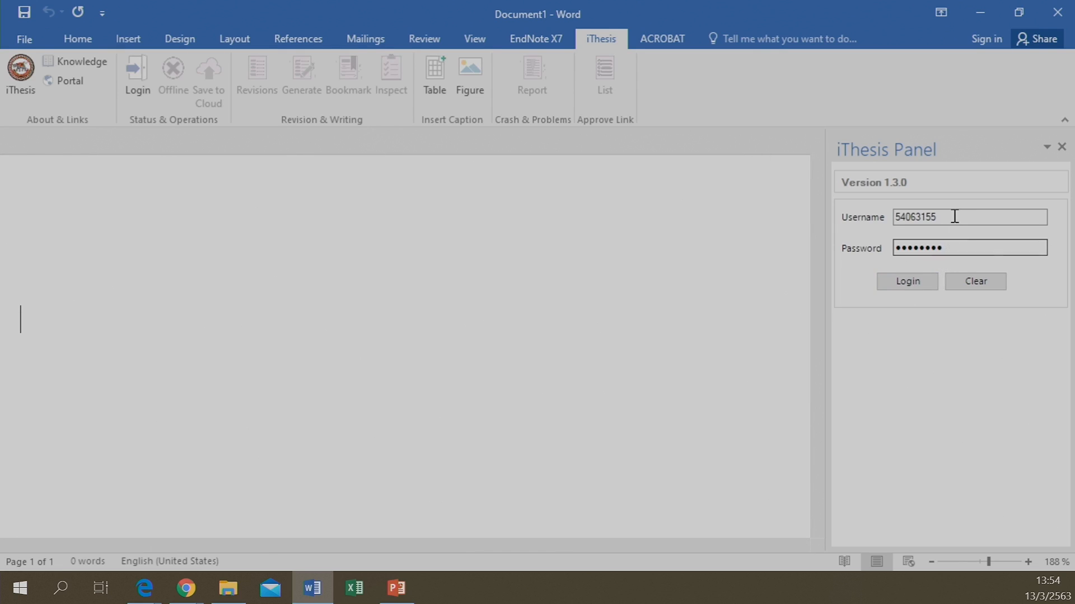
double_click(951, 248)
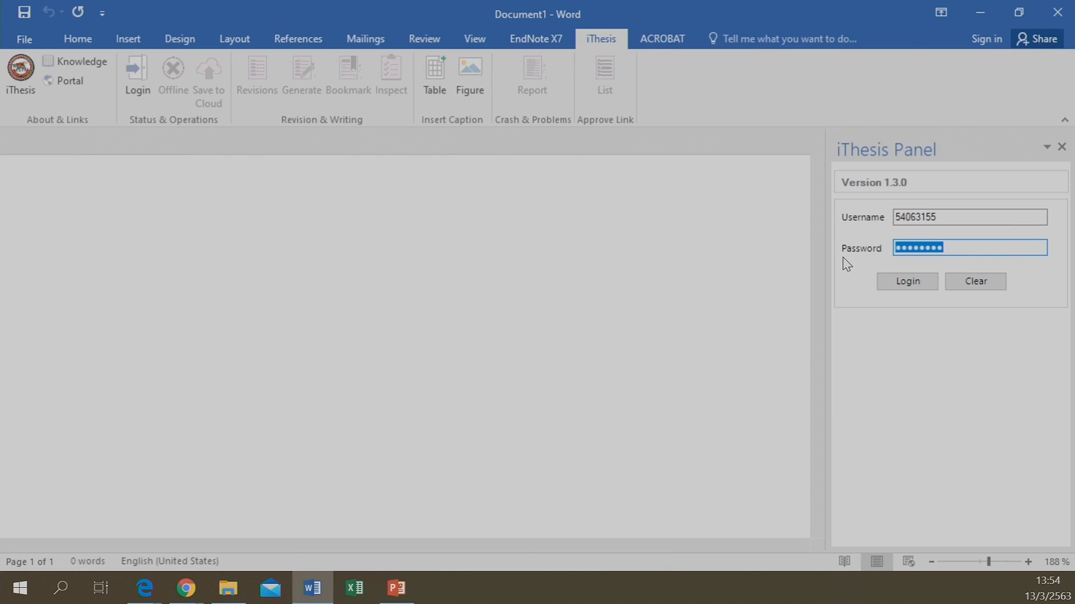
text(********)
text(••)
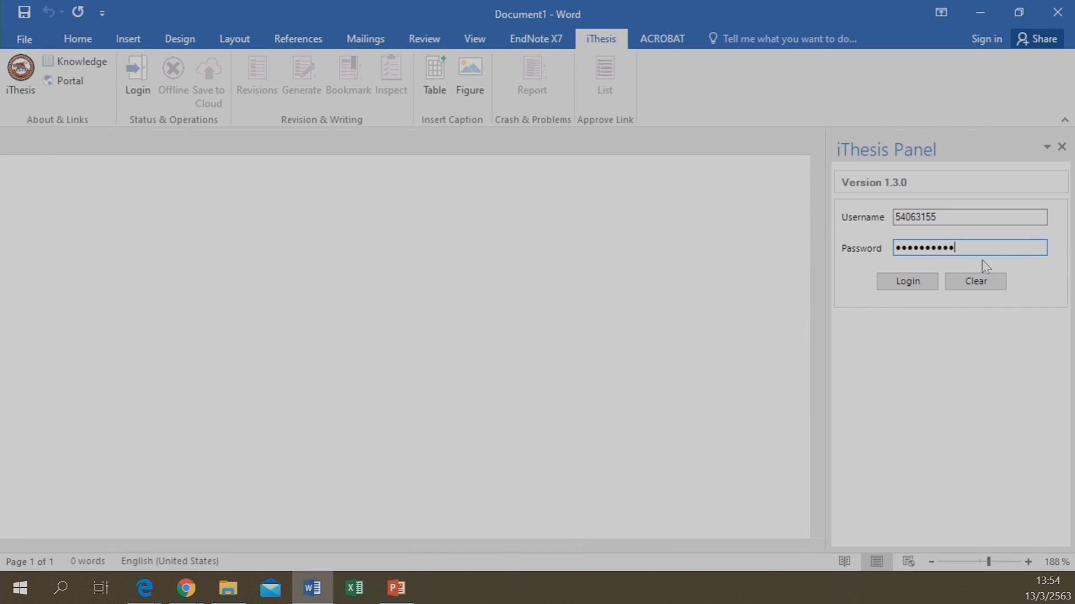
click(887, 286)
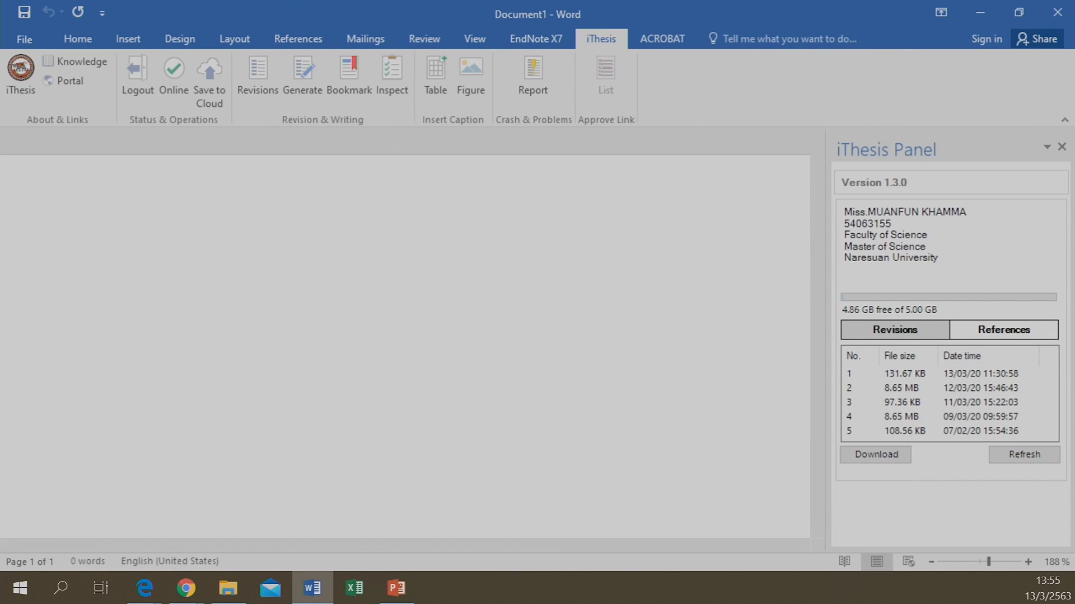
Minimize Word and allow Chrome notifications for the iThesis portal site
click(983, 9)
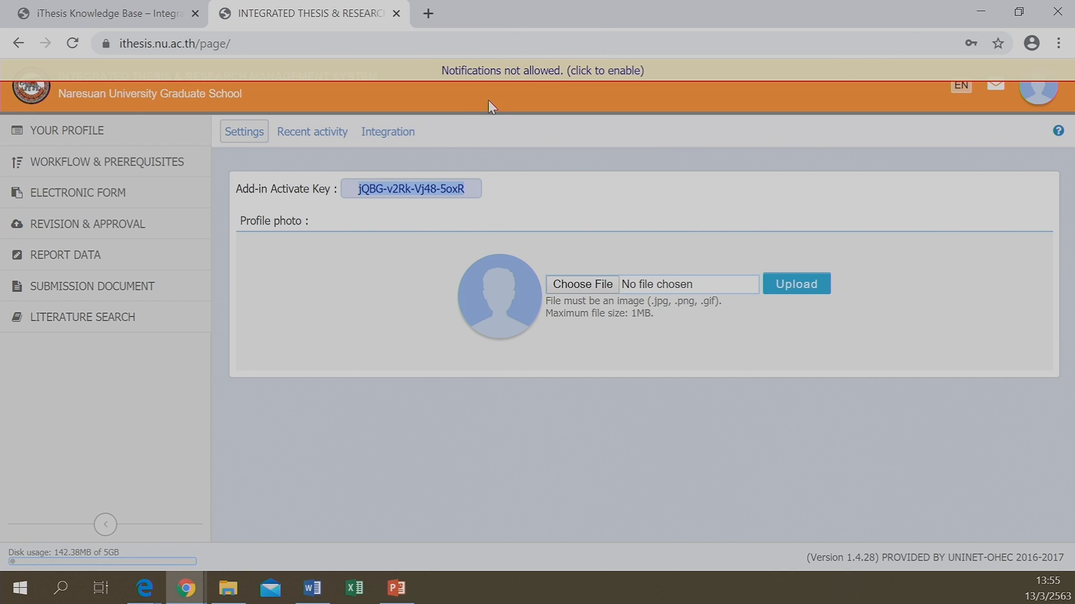
click(546, 67)
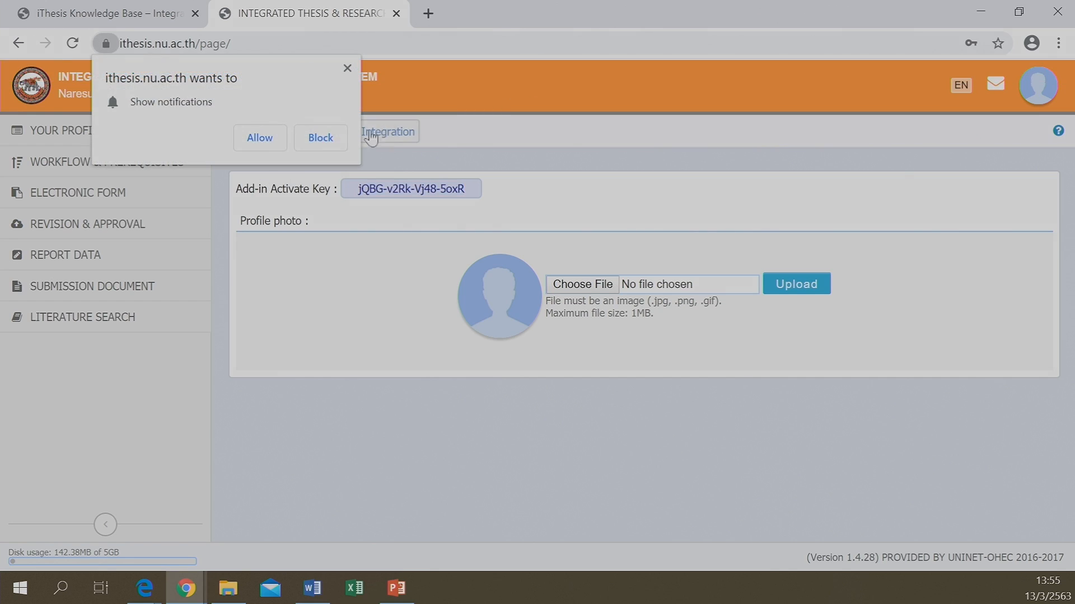
click(262, 137)
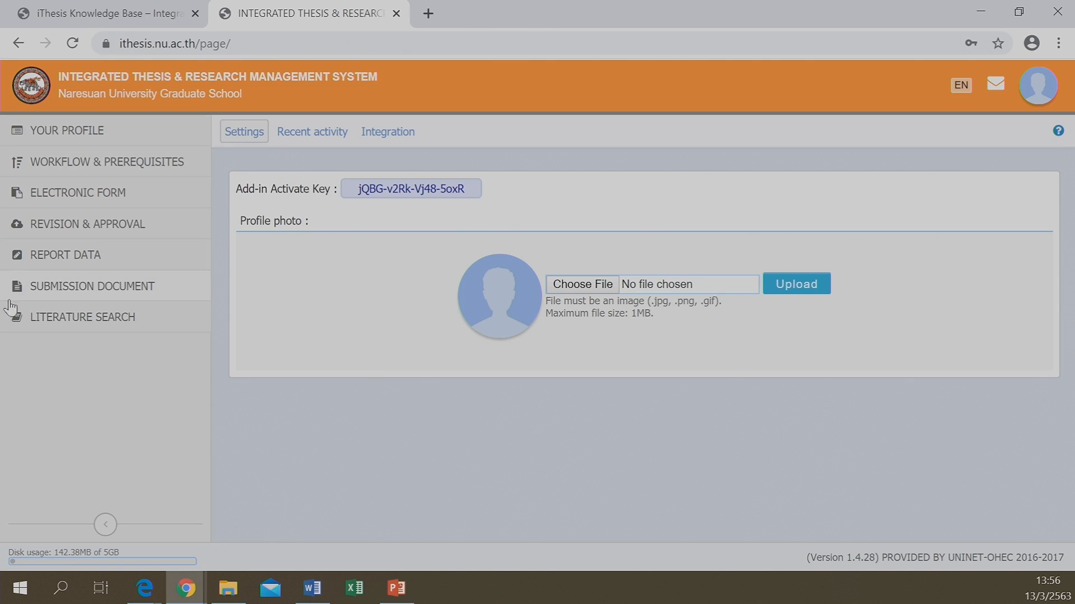
Visit each sidebar section from Your Profile through Literature Search, then return to Your Profile
click(60, 135)
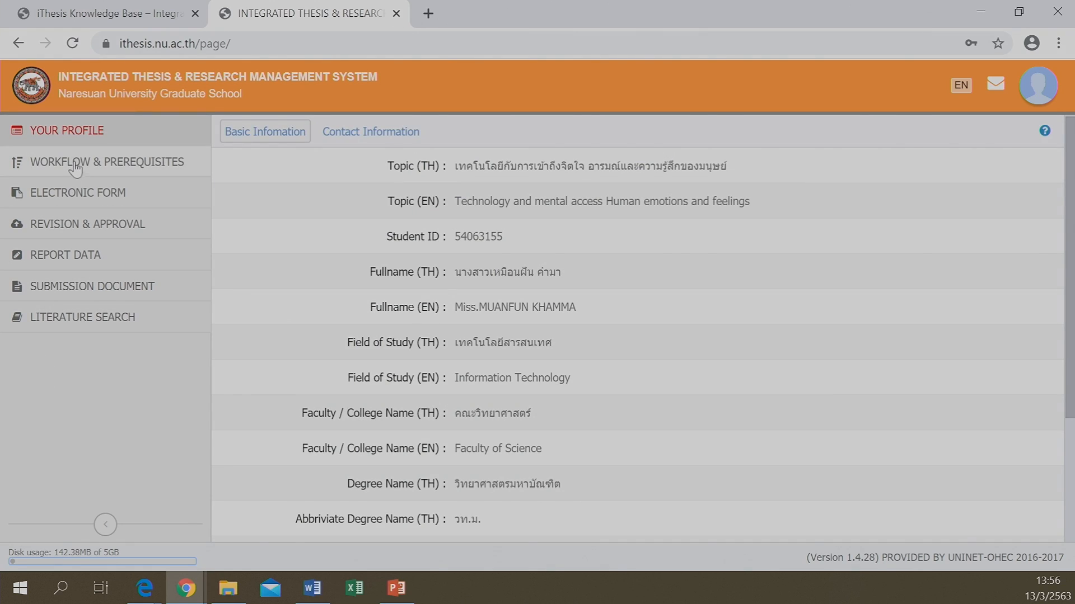
click(76, 166)
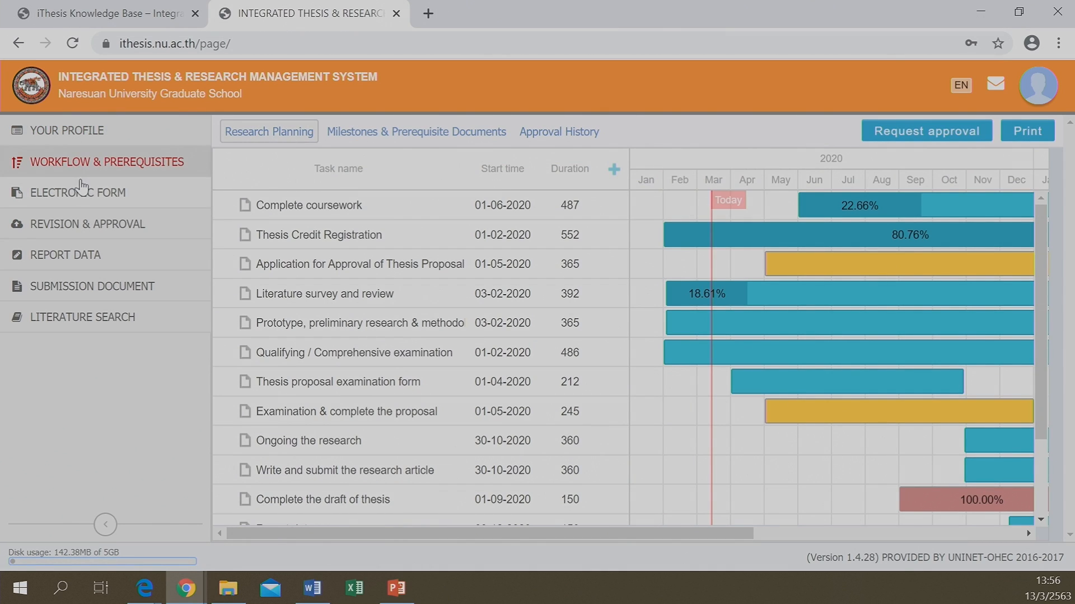
click(93, 193)
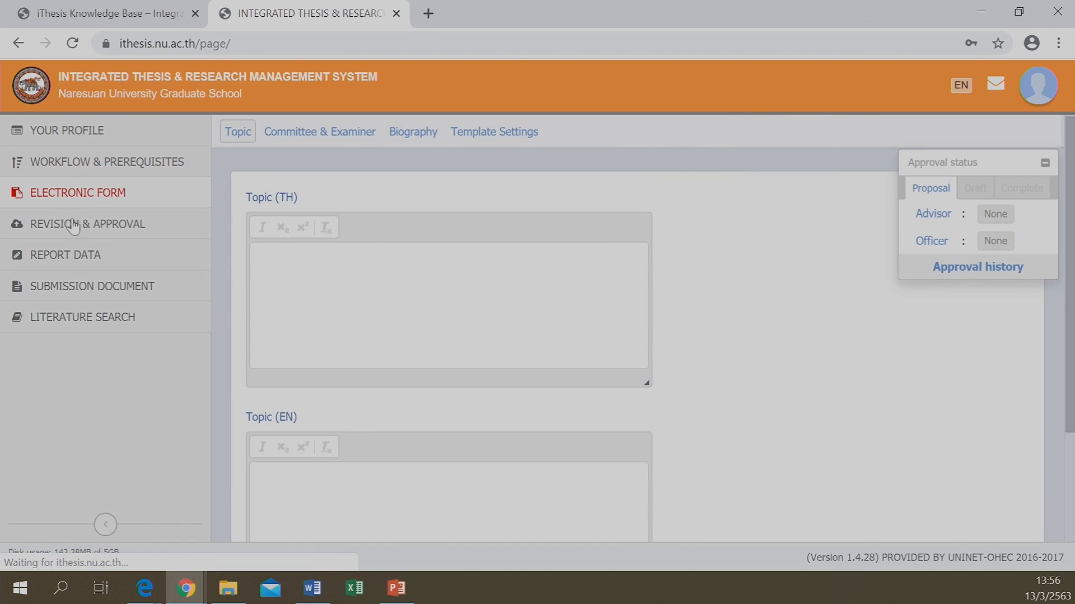
click(74, 226)
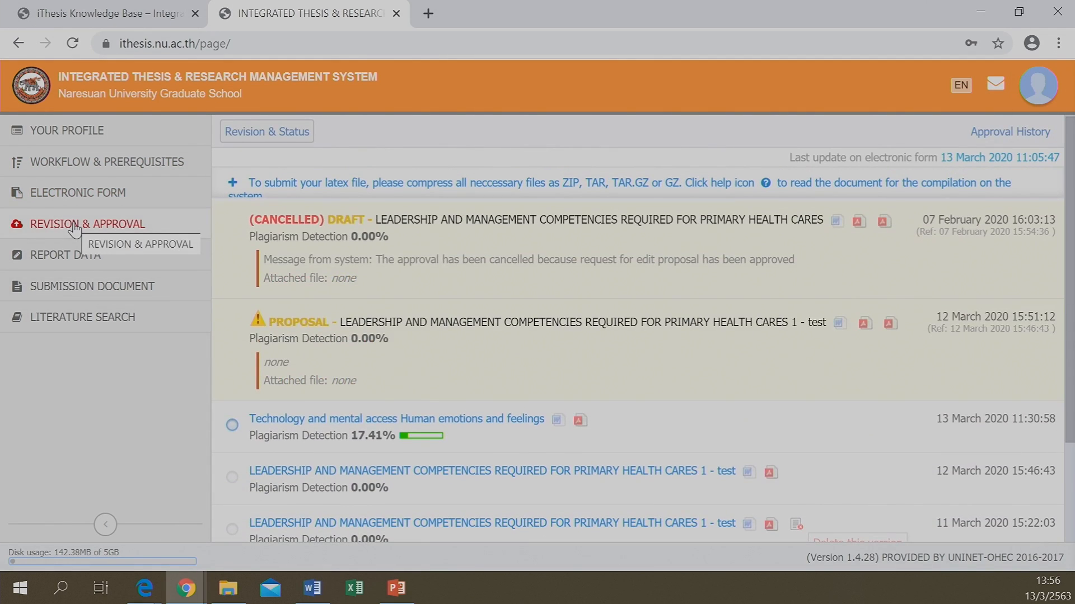
click(64, 259)
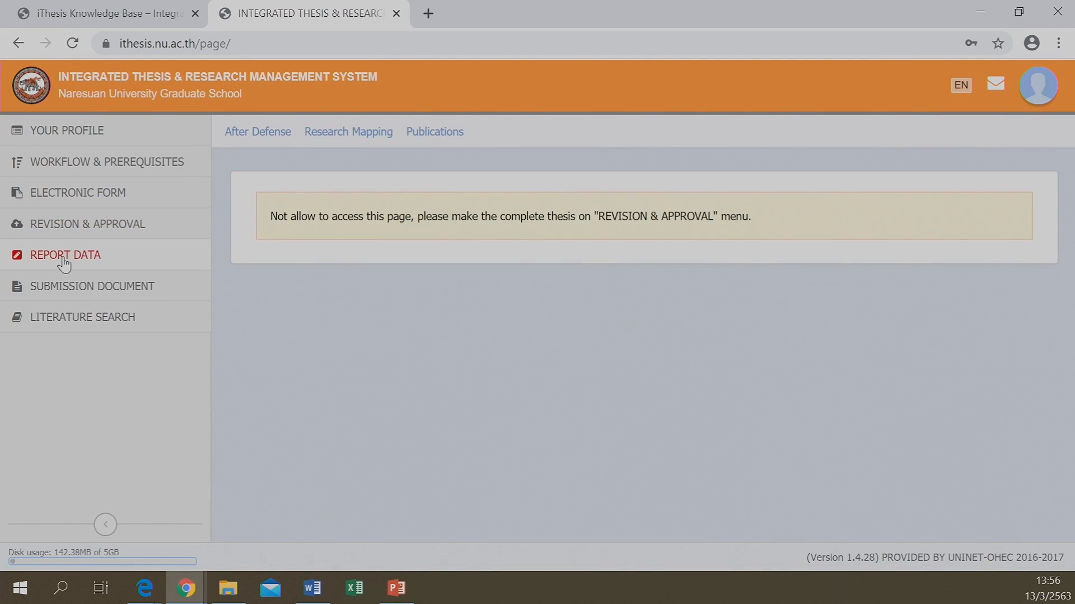
click(68, 295)
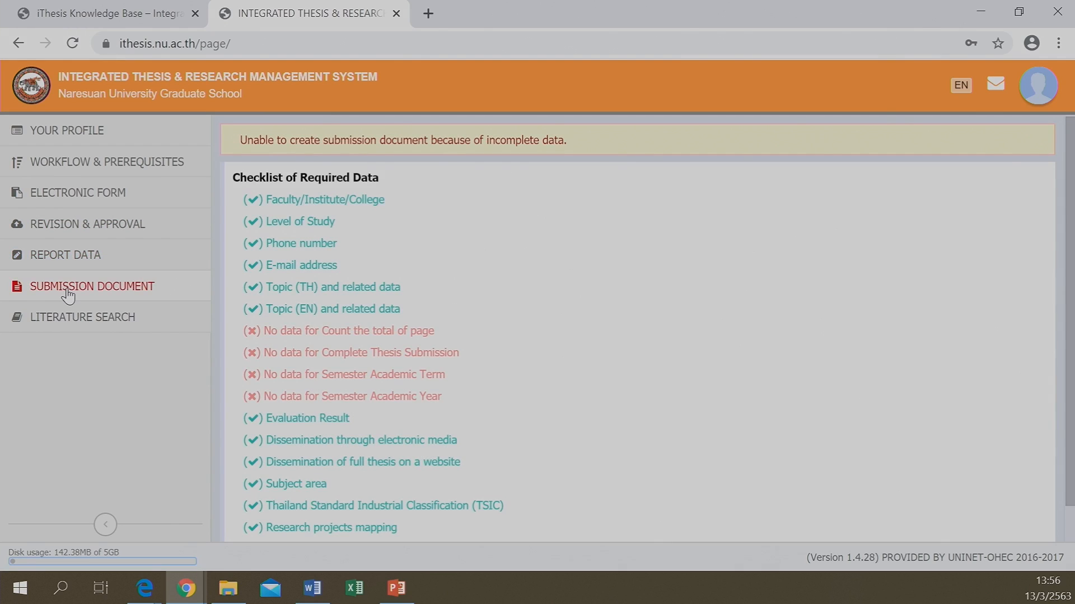
click(72, 324)
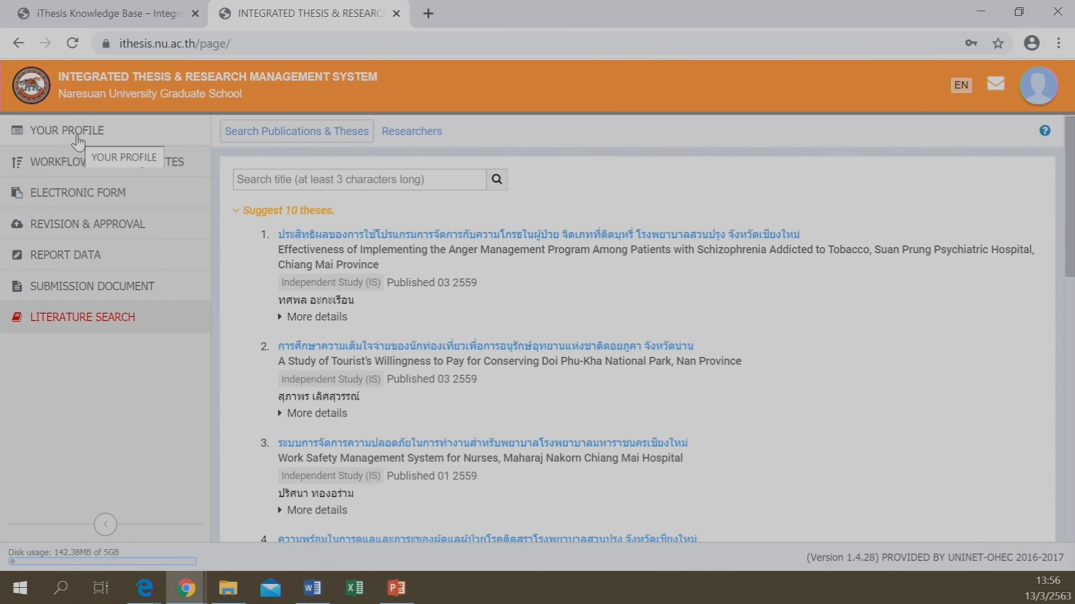
click(77, 143)
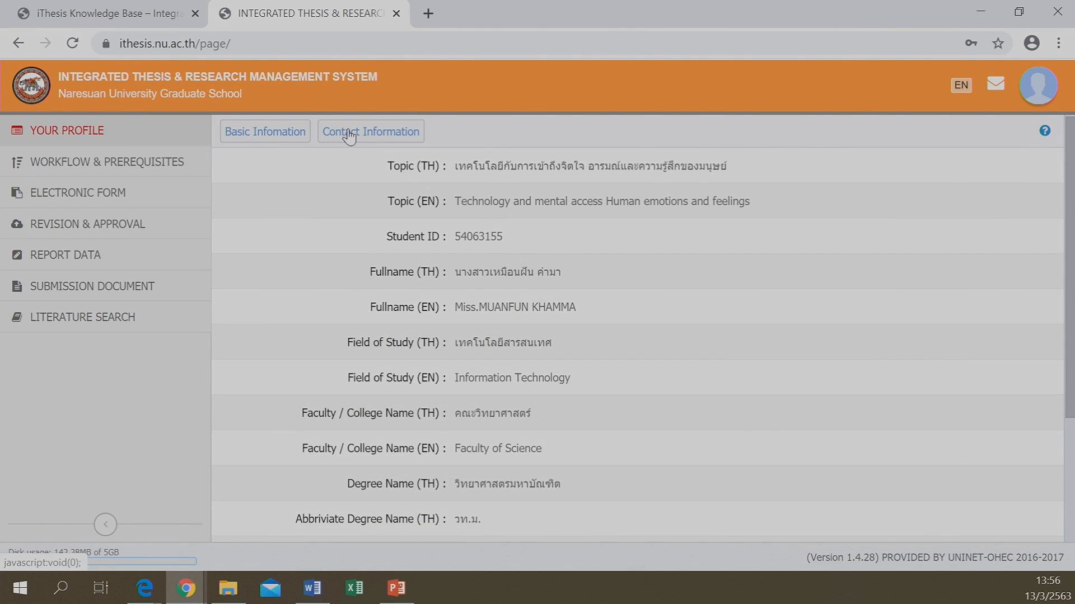
click(348, 135)
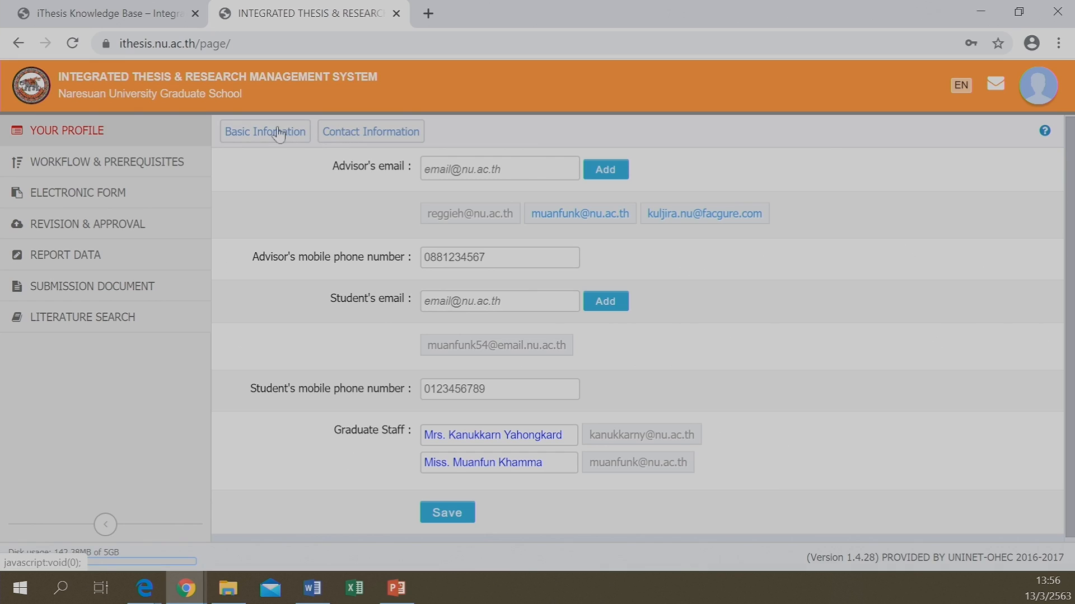
click(264, 140)
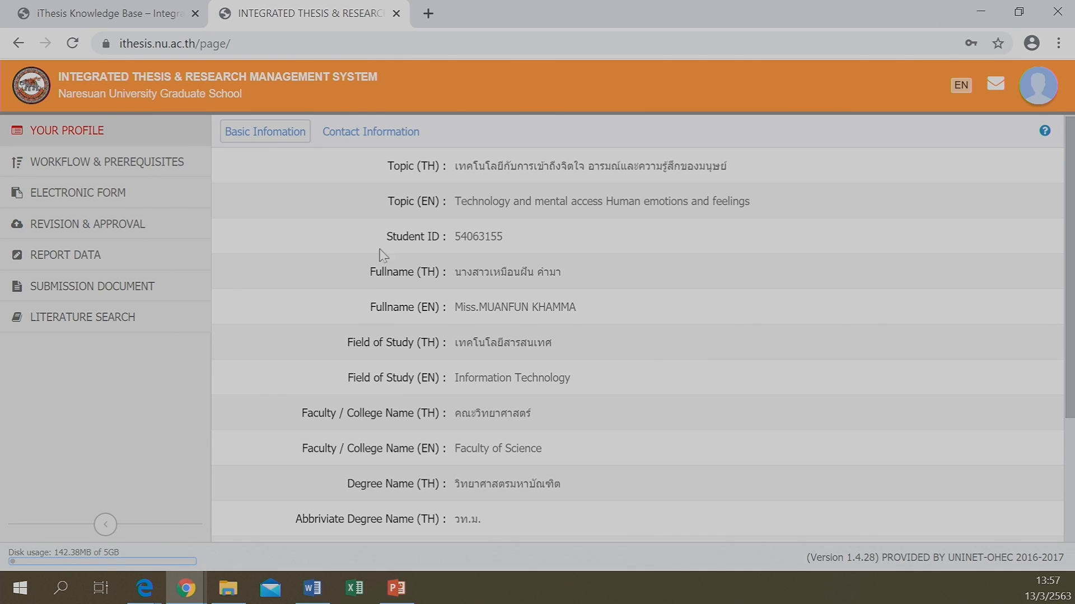
Show the profile's Contact Information tab with its advisor e-mail tags
click(353, 137)
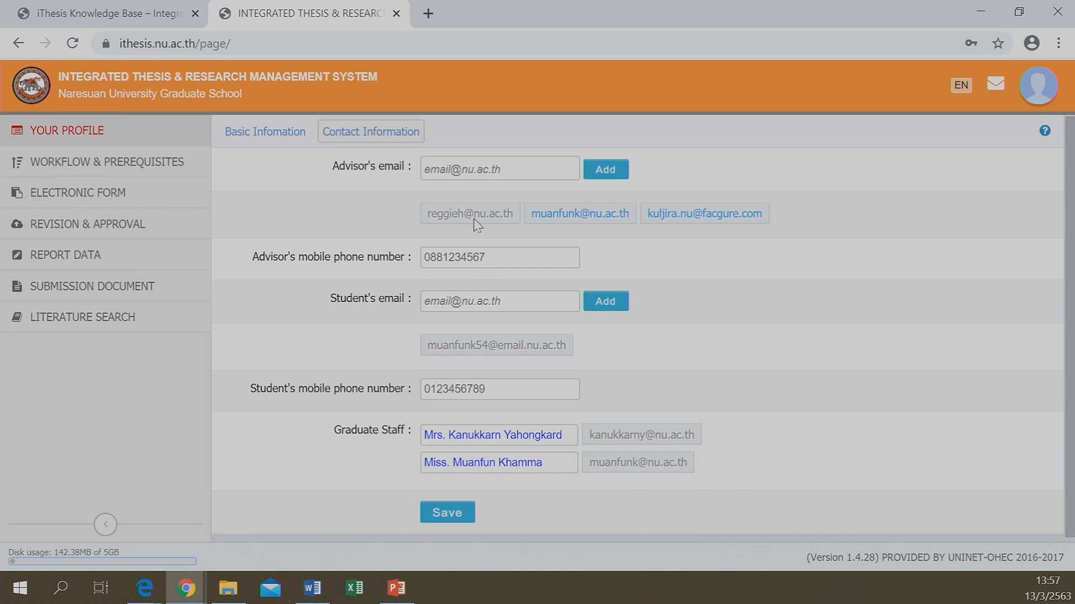
mouse_move(471, 216)
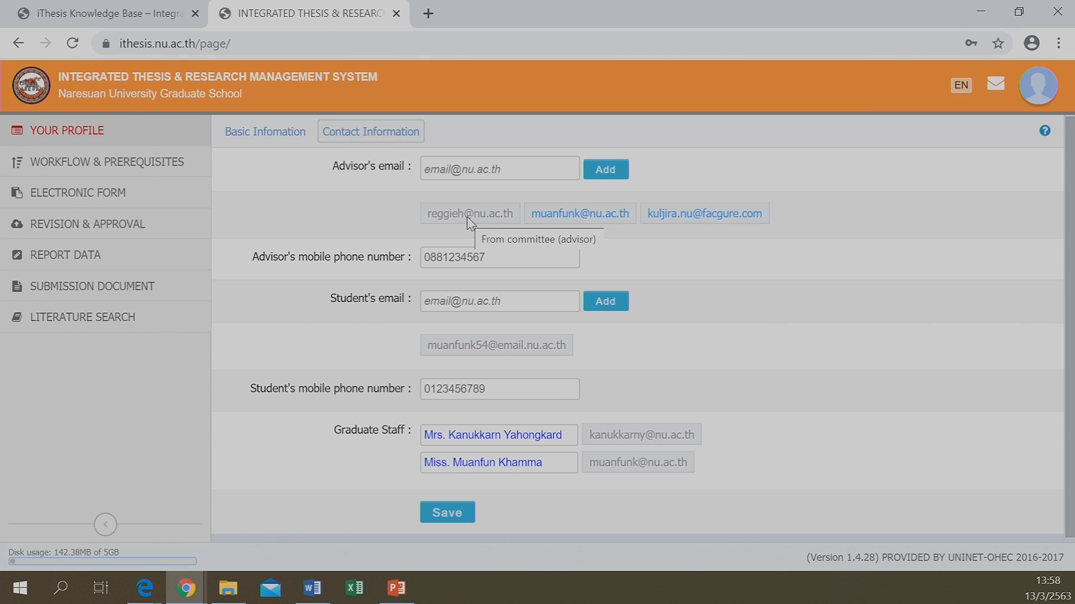
Cancel removal of the second and third advisor e-mails and leave the new-advisor entry empty
click(558, 223)
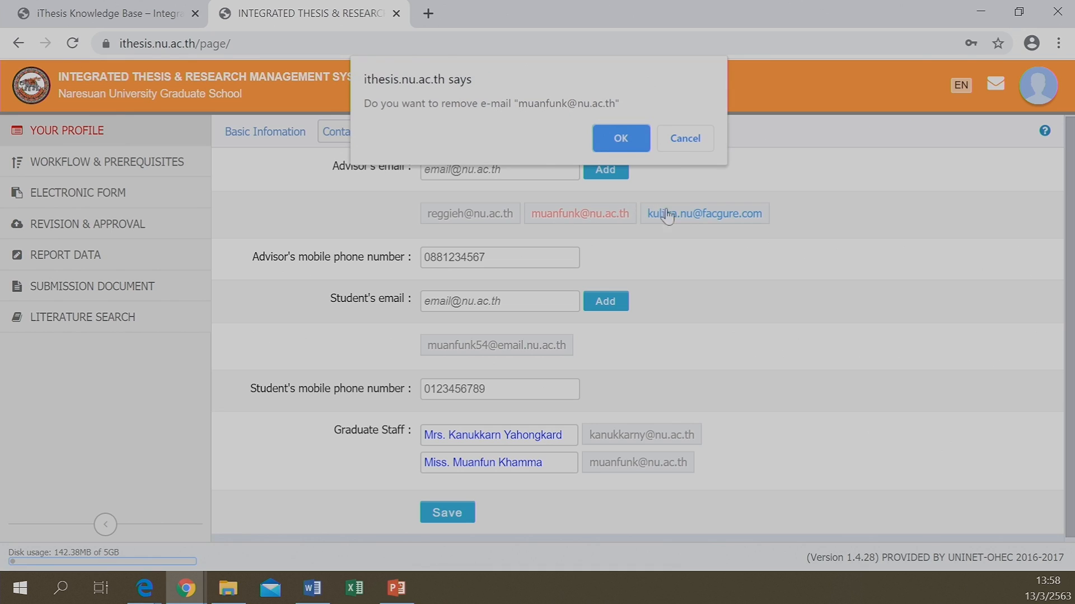
click(683, 138)
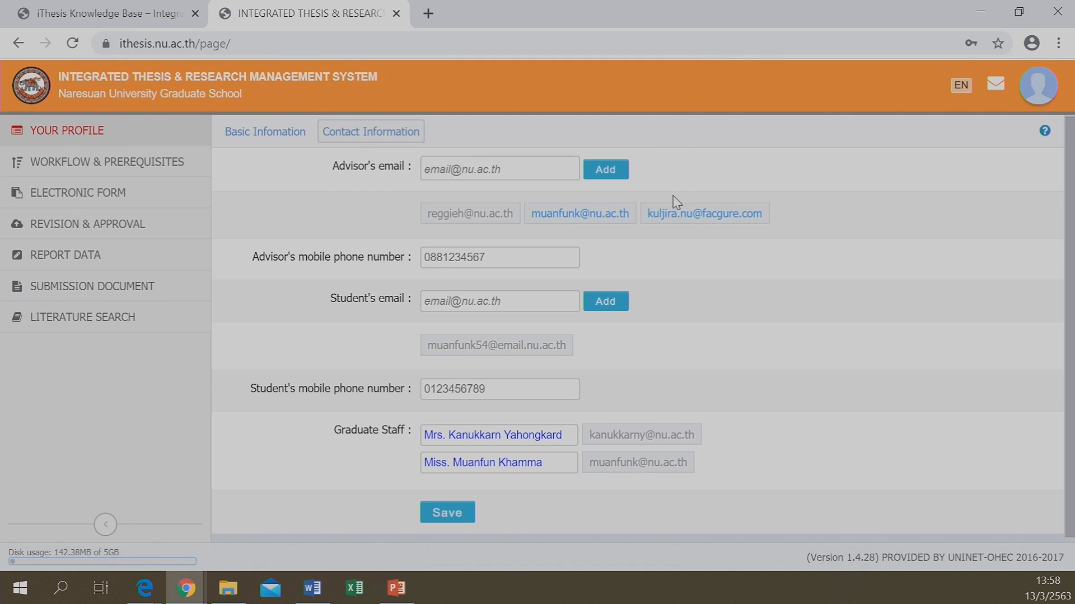
click(573, 220)
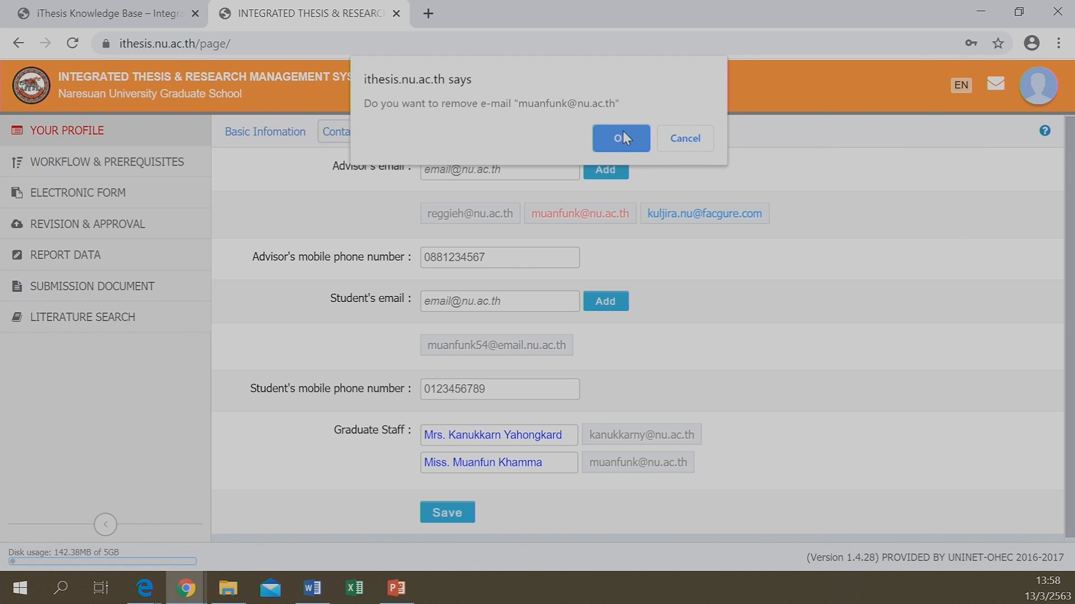
click(694, 145)
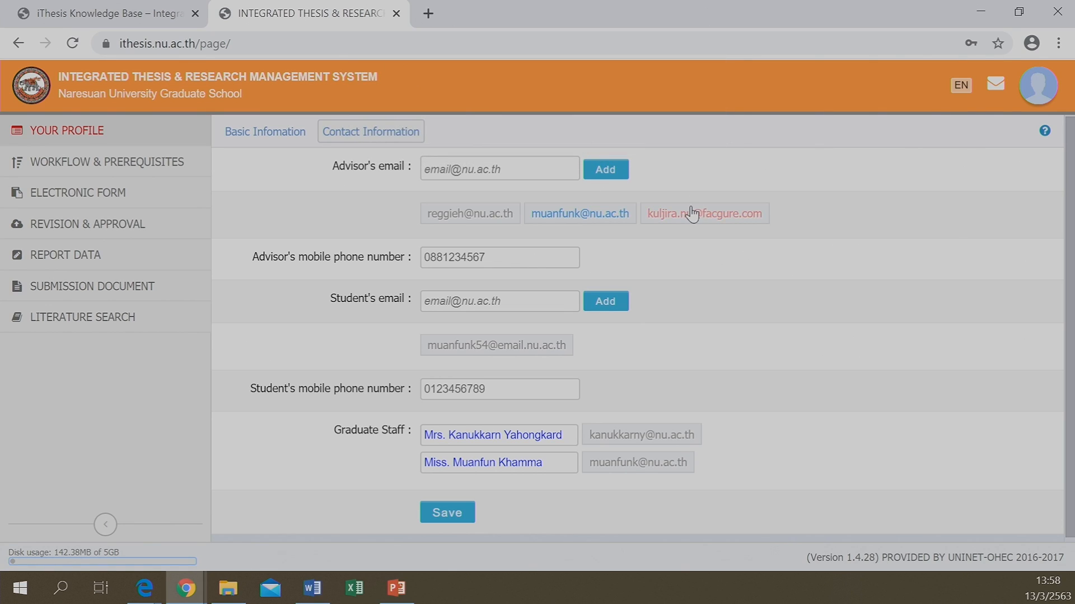
click(692, 215)
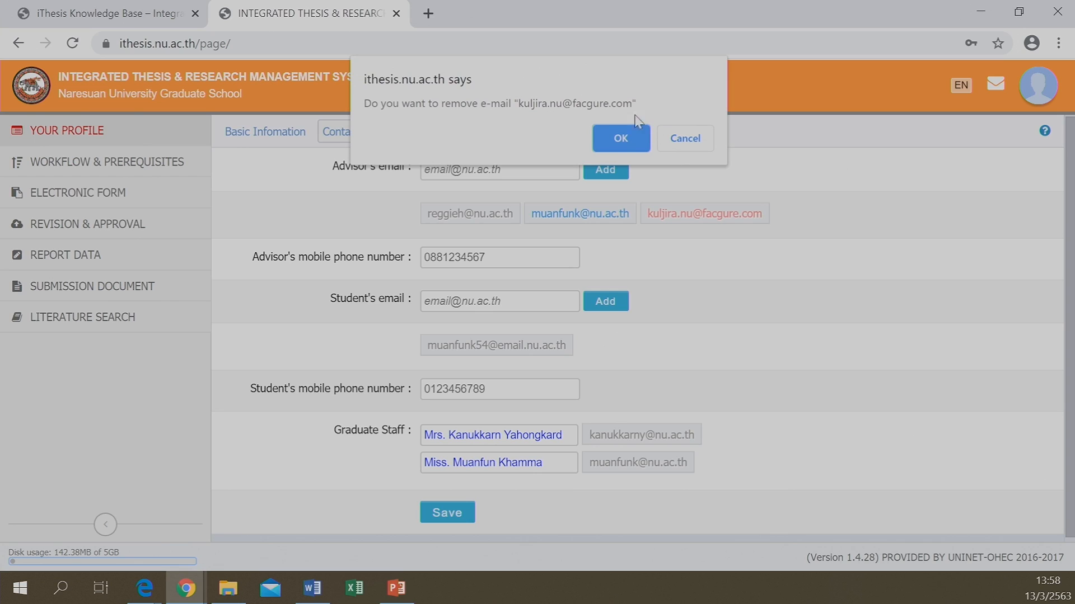
click(693, 140)
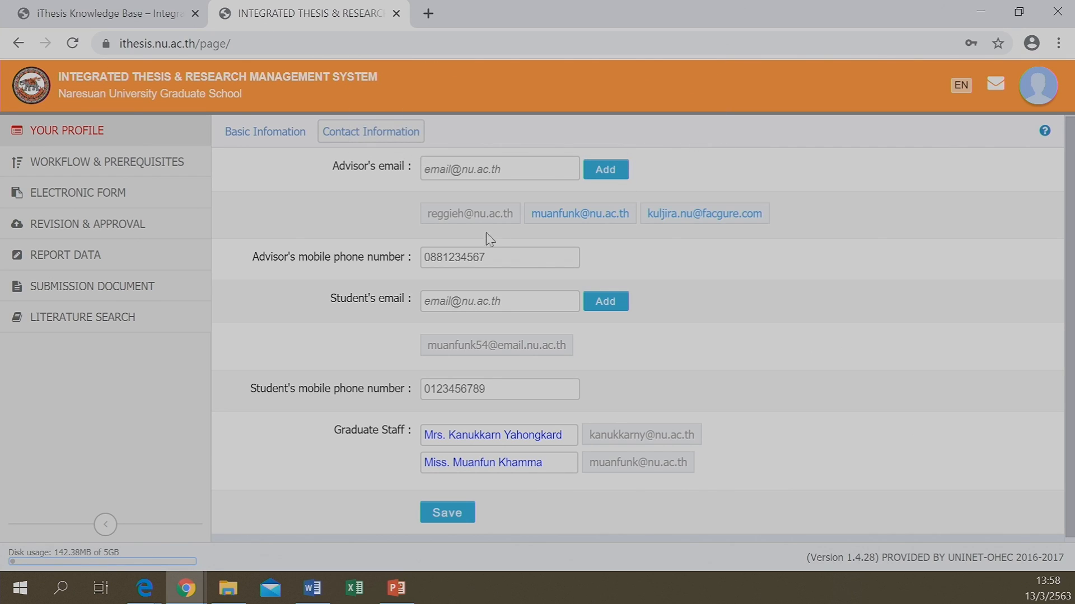
click(454, 170)
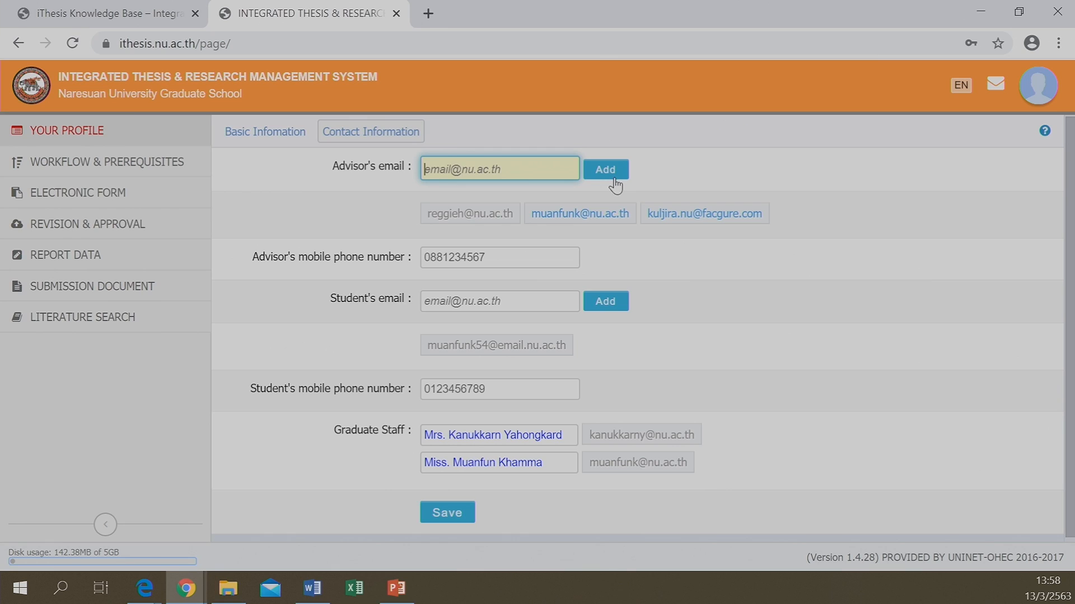
click(666, 185)
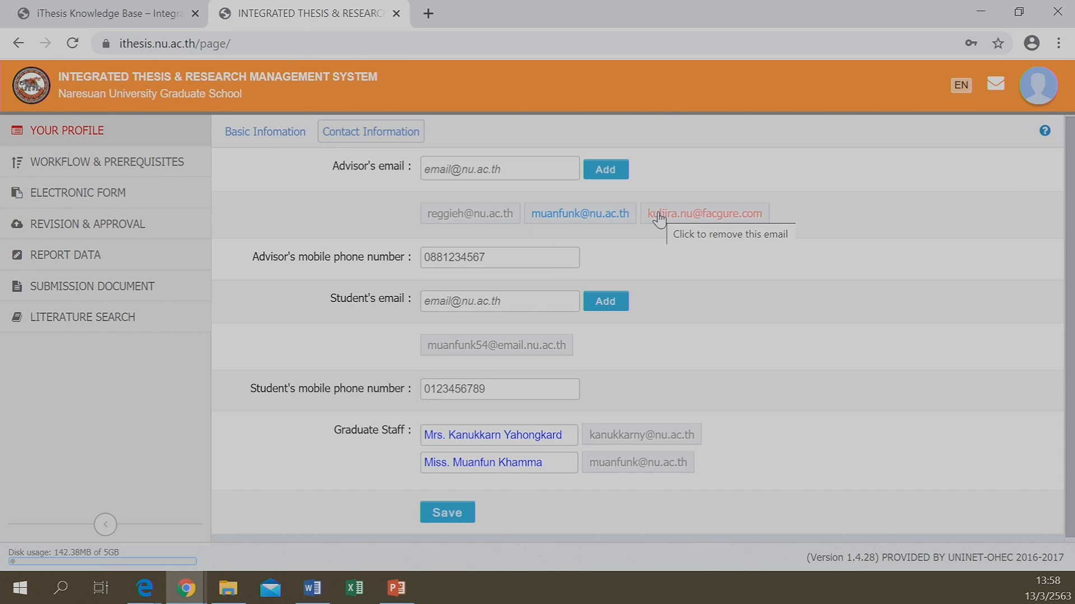
Again keep the second and third advisor e-mails and leave the student e-mail field empty
click(607, 219)
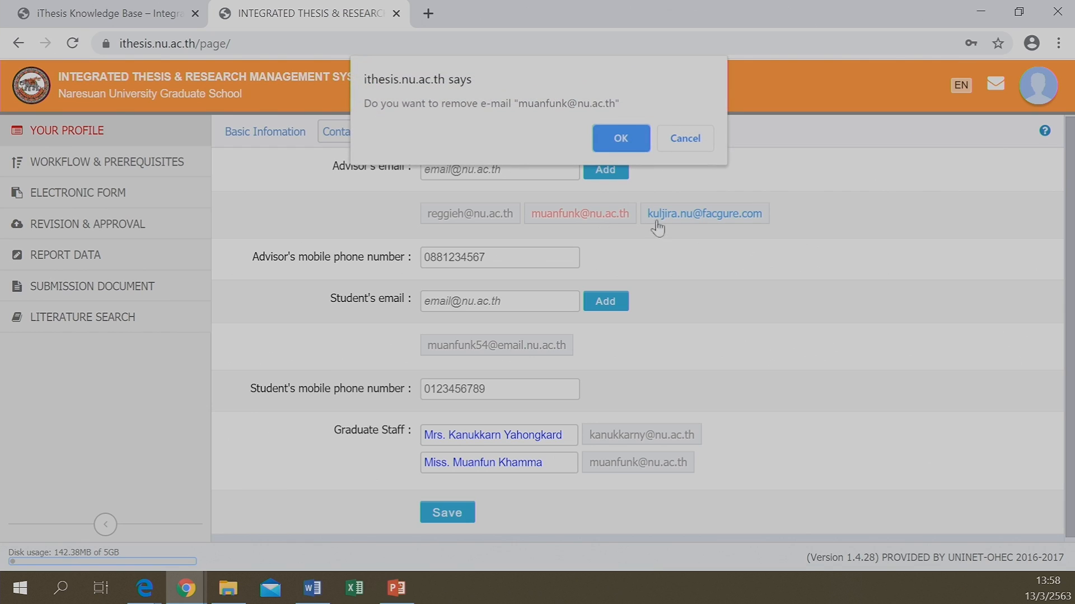
click(684, 150)
click(711, 217)
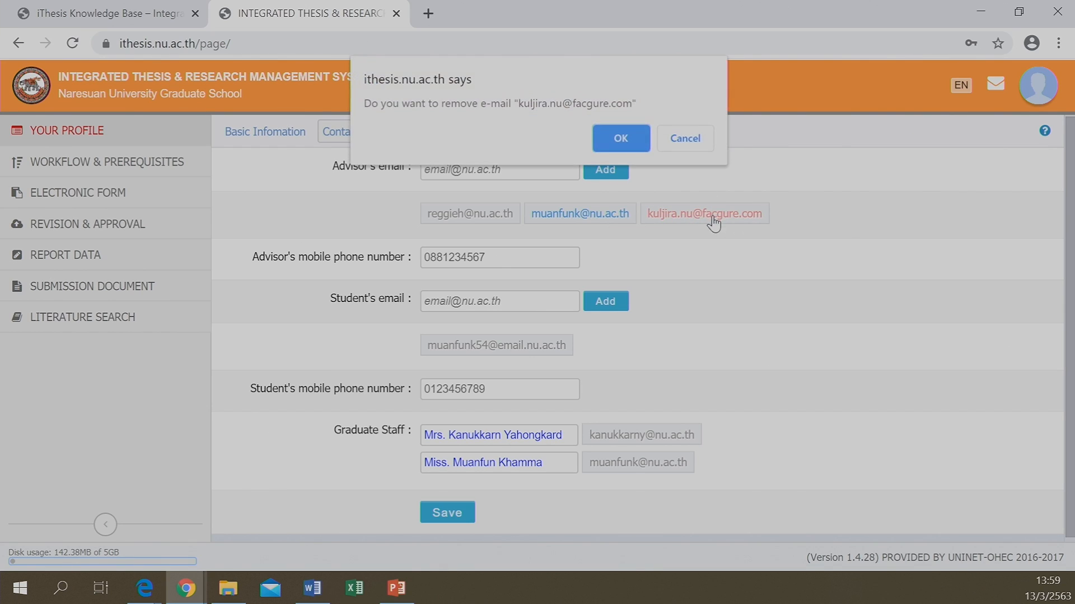
click(693, 137)
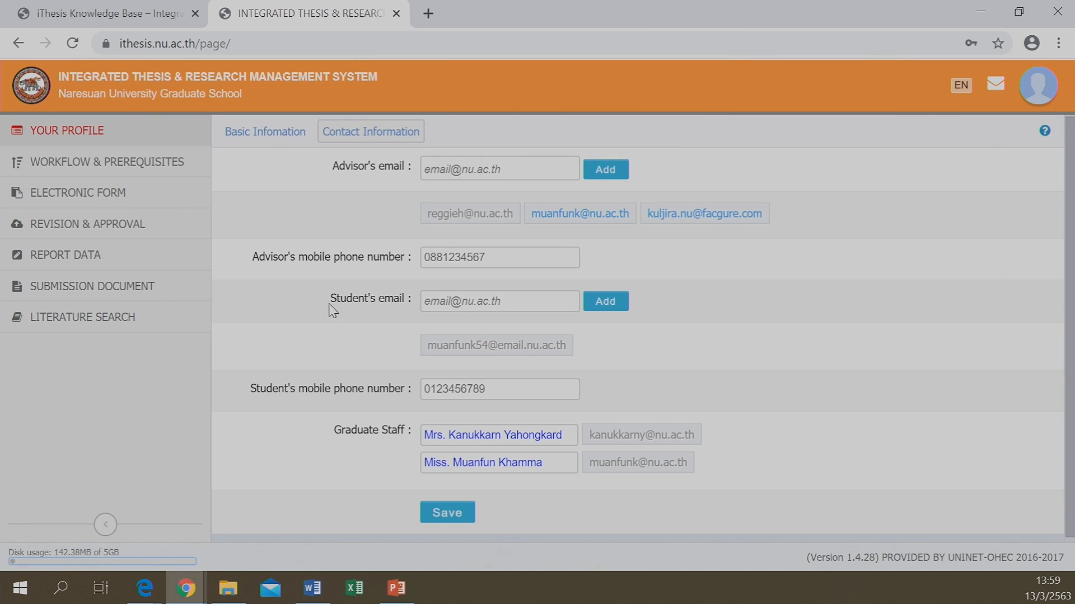
click(457, 304)
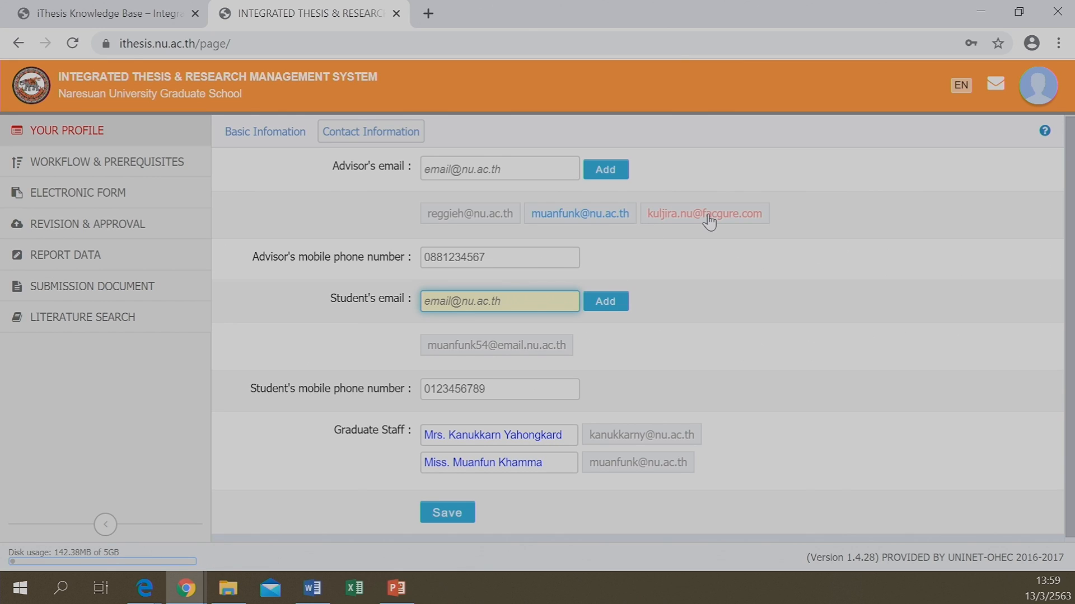
click(600, 344)
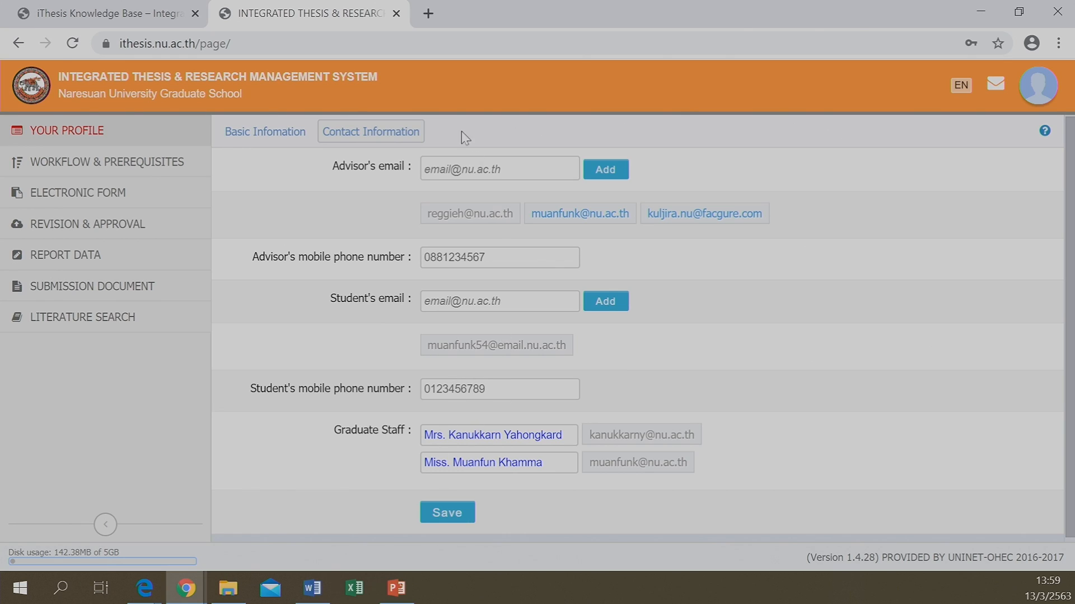
Save the contact information and confirm in the Please confirm dialog
click(446, 521)
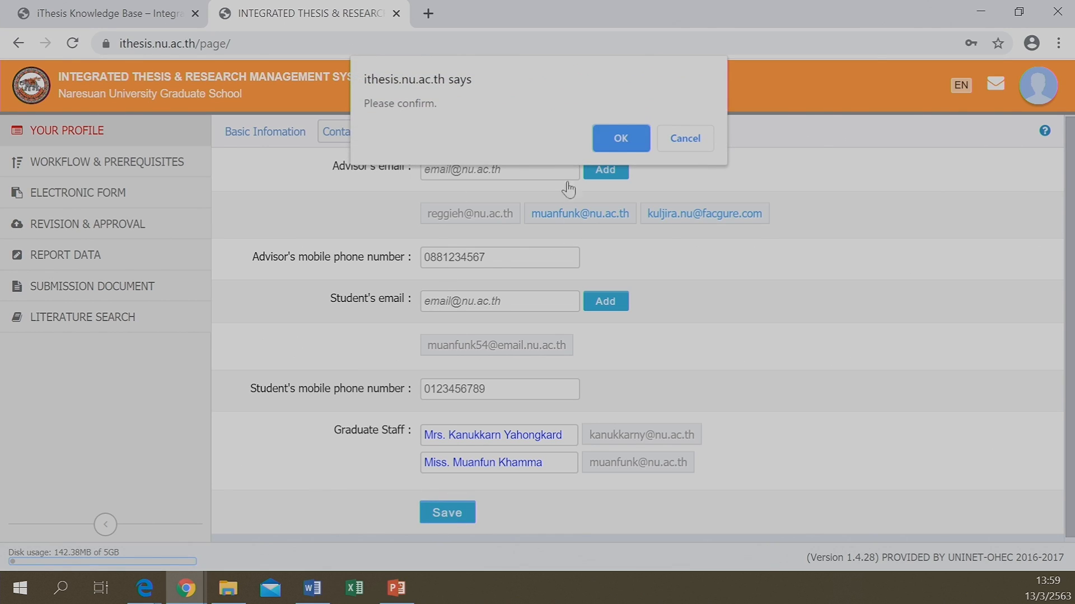
click(623, 143)
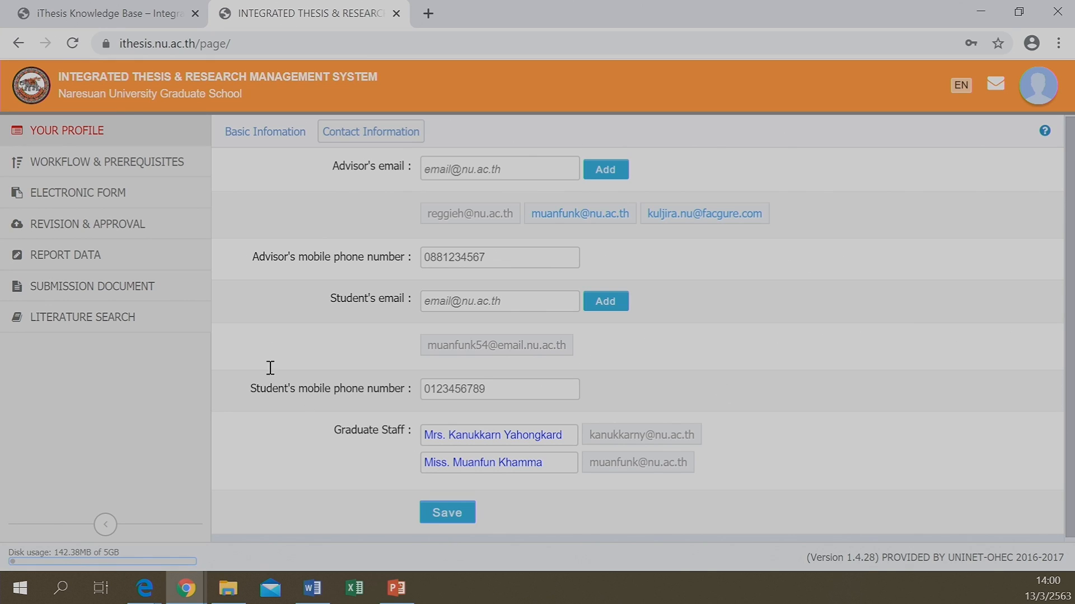
click(116, 164)
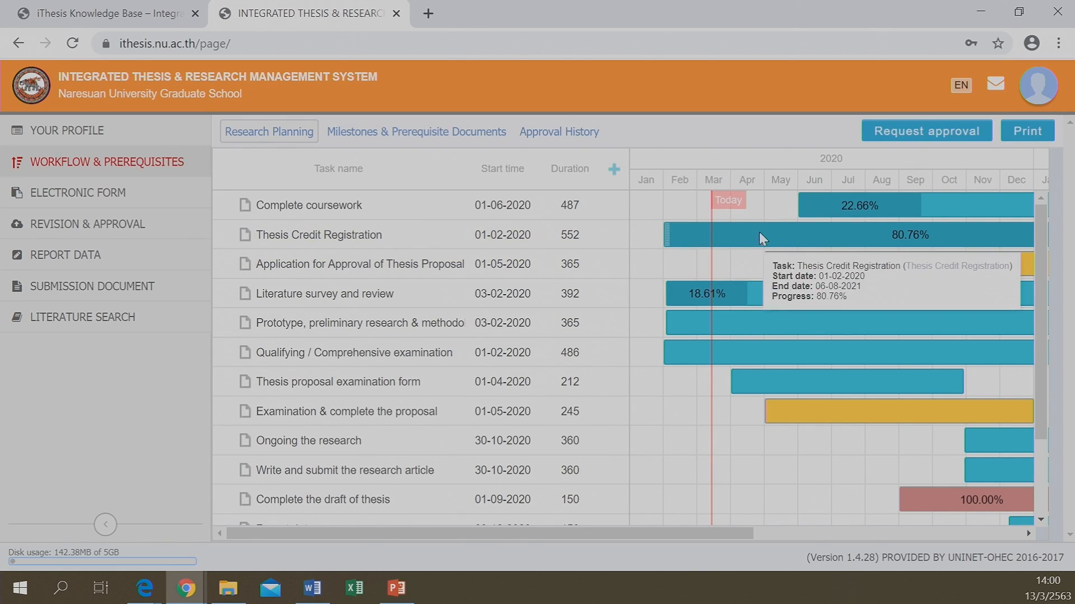
Start Thesis Credit Registration on 01-03-2020; set Complete coursework to 30.78% from 01-05-2020
mouse_move(759, 231)
mouse_down()
mouse_move(838, 237)
mouse_move(744, 259)
mouse_move(735, 273)
mouse_move(744, 236)
mouse_move(821, 230)
mouse_move(694, 255)
mouse_move(775, 230)
mouse_up()
scroll(699, 245, right, 1)
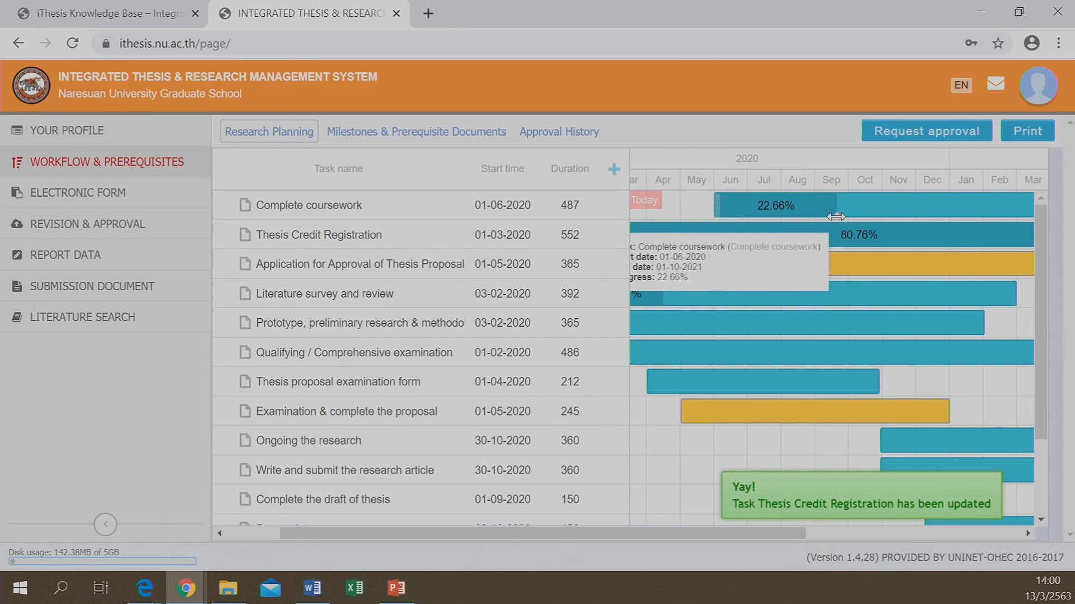
drag(836, 217, 880, 222)
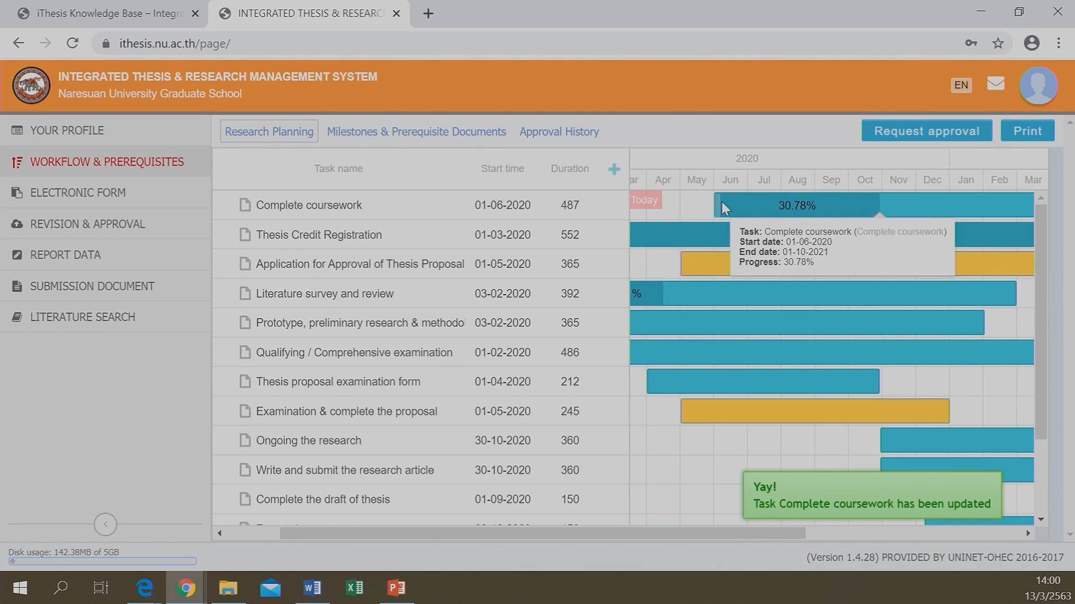
drag(716, 205, 680, 205)
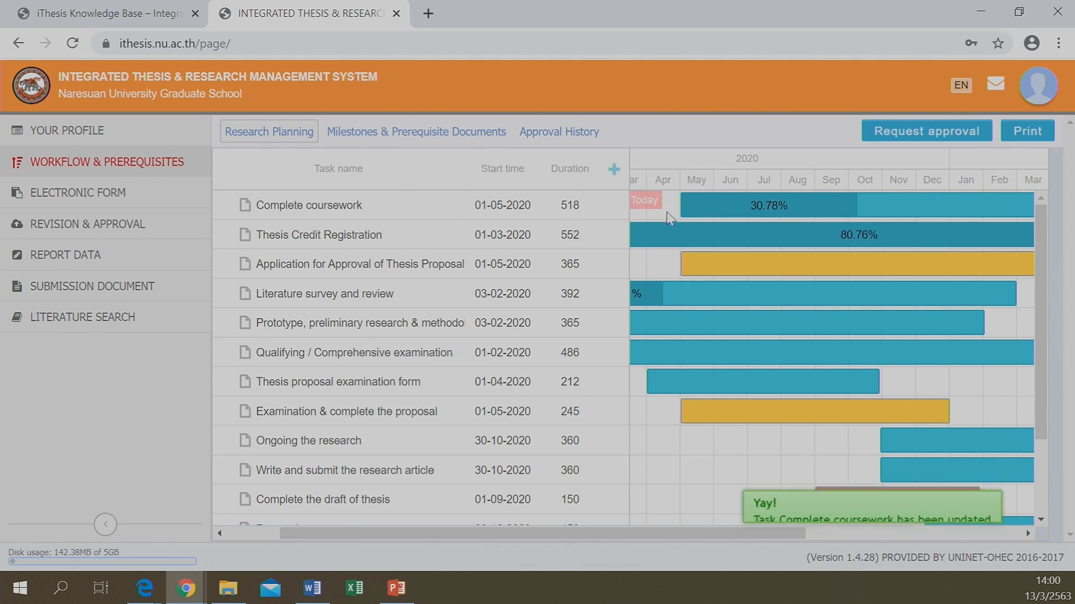
Add a task named 'new task' under Application for Approval of Thesis Proposal, 1–2 May 2020
click(614, 169)
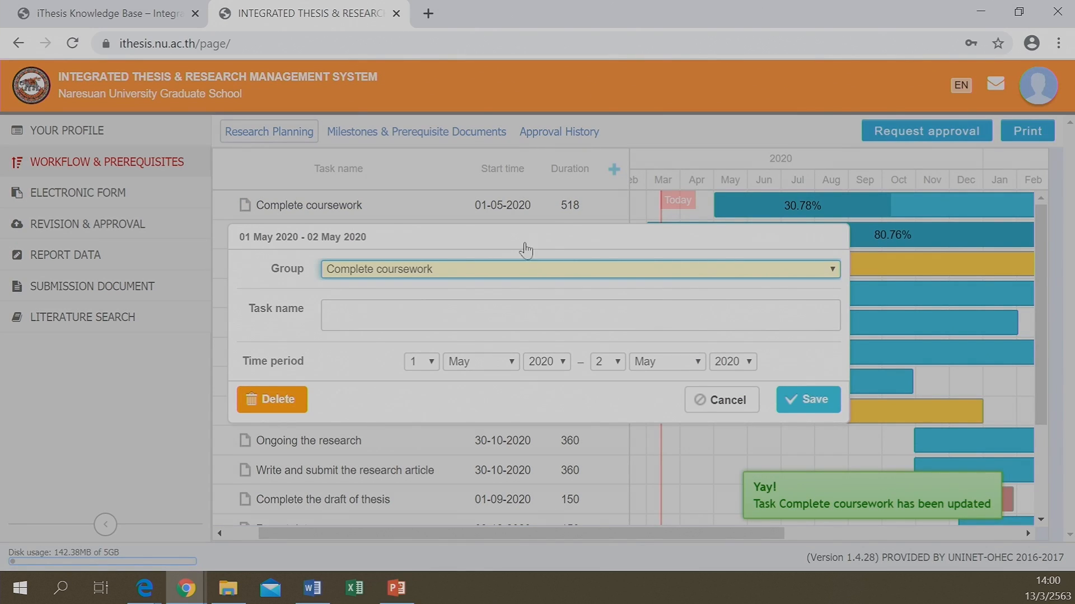
click(432, 280)
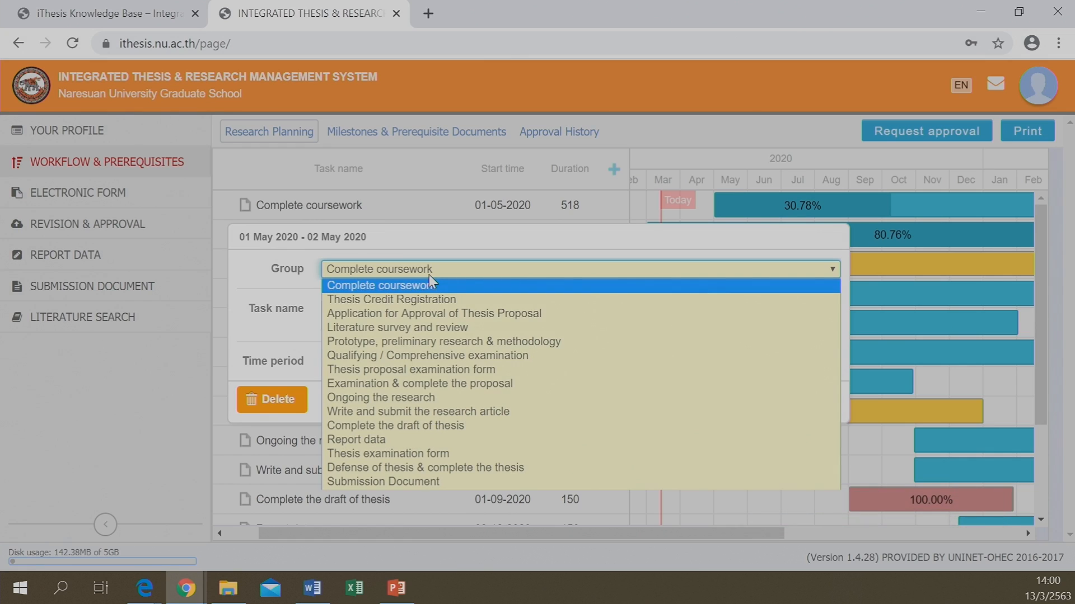
click(417, 314)
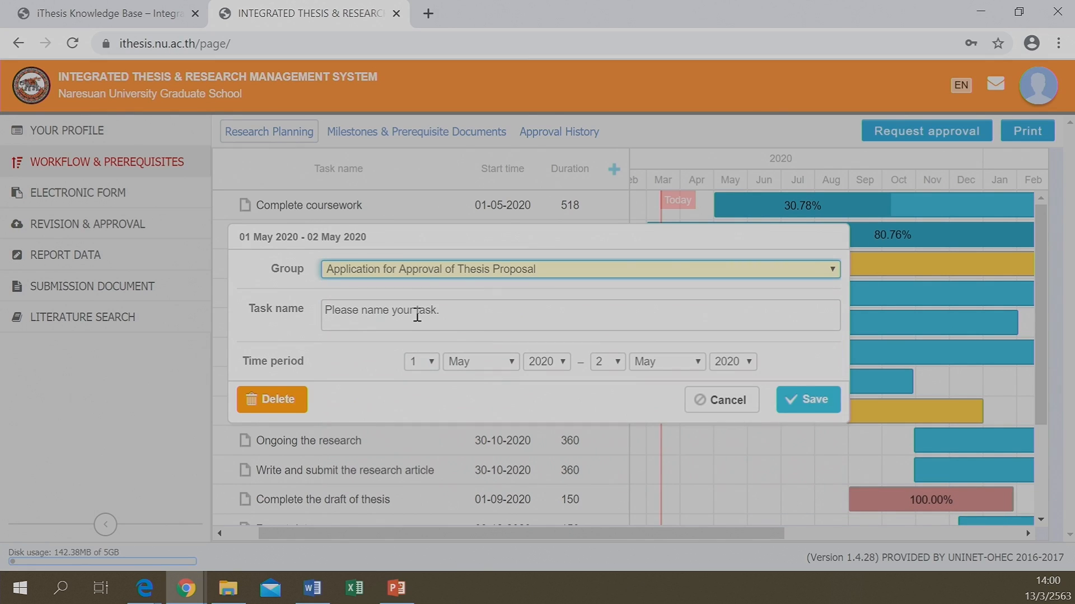
click(406, 312)
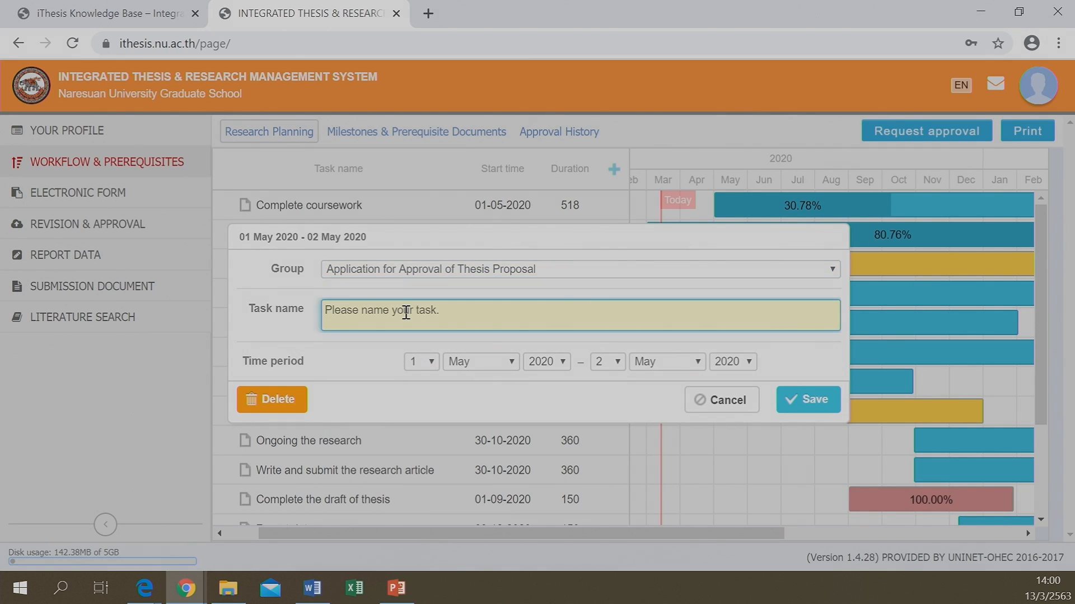
text(thesis)
key(shift+End)
key(shift+Home)
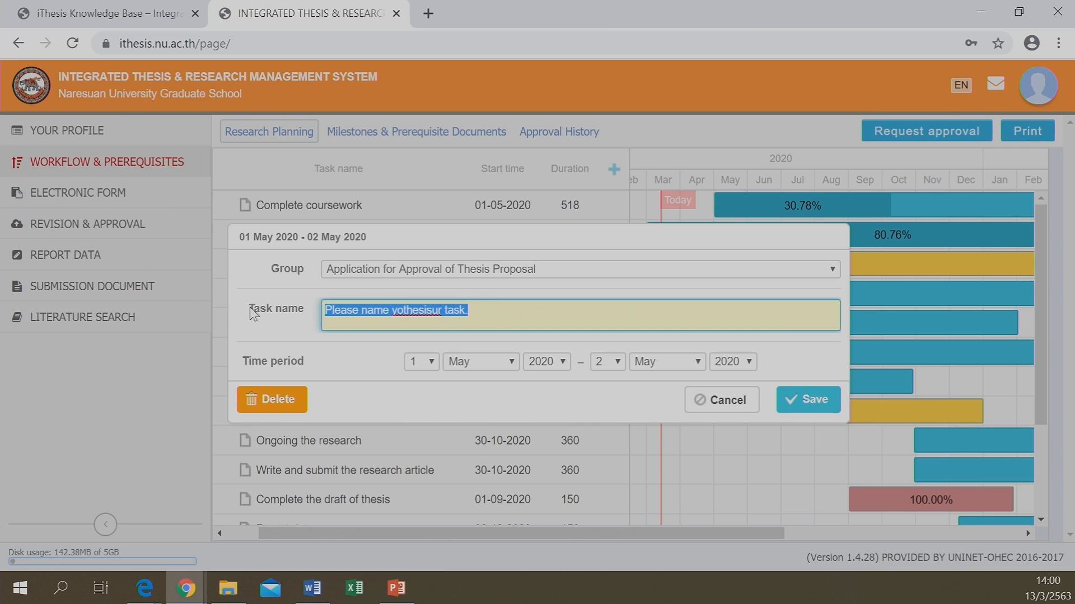
text(new task)
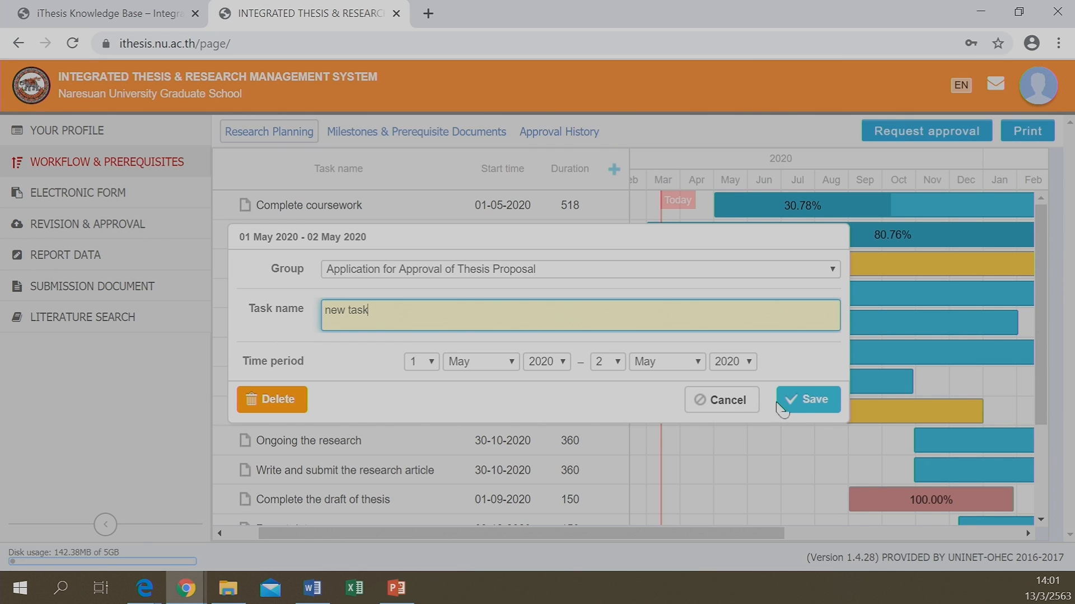
click(797, 398)
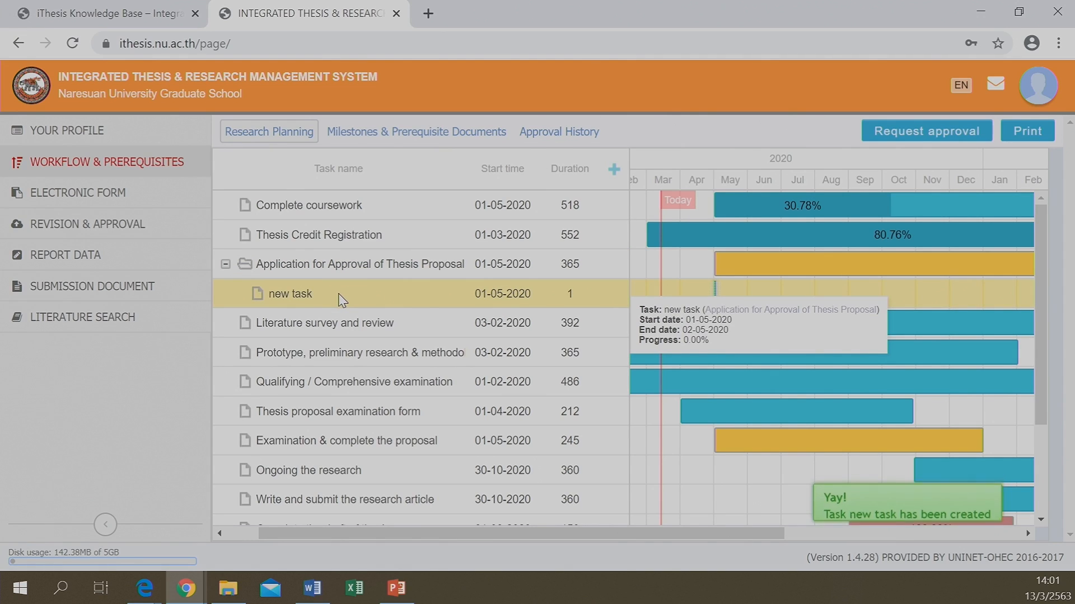
Look through Milestones, Approval History and Research Planning, then open the Electronic Form
click(385, 143)
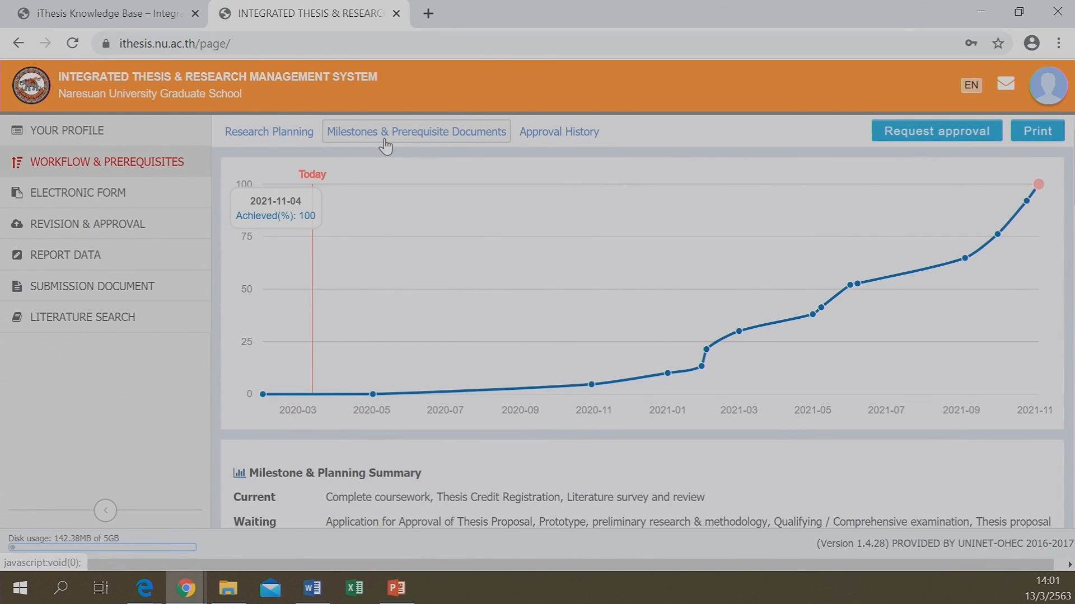
click(552, 138)
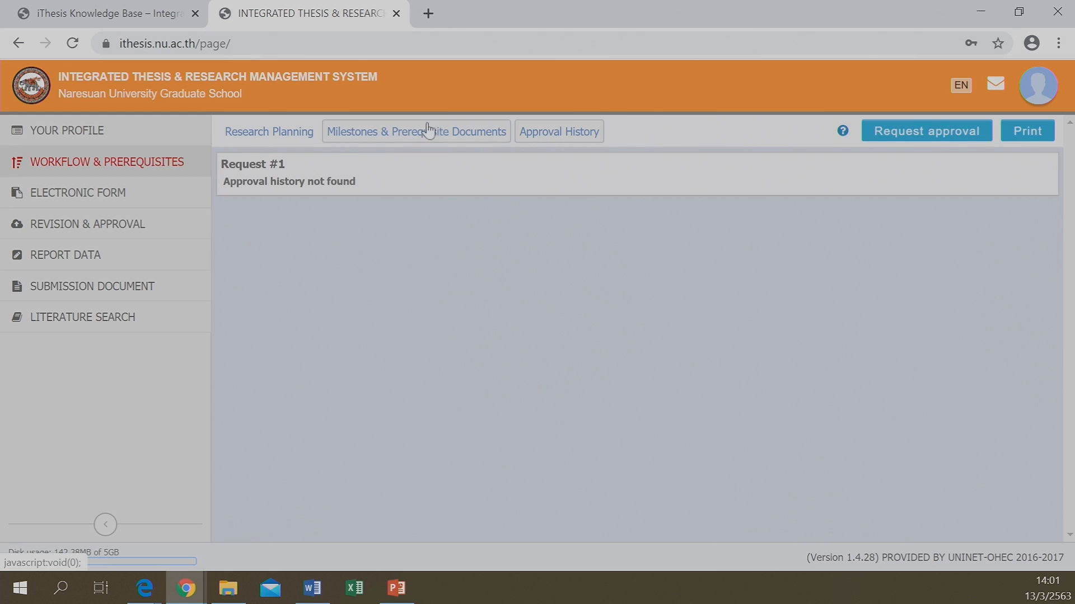
click(274, 138)
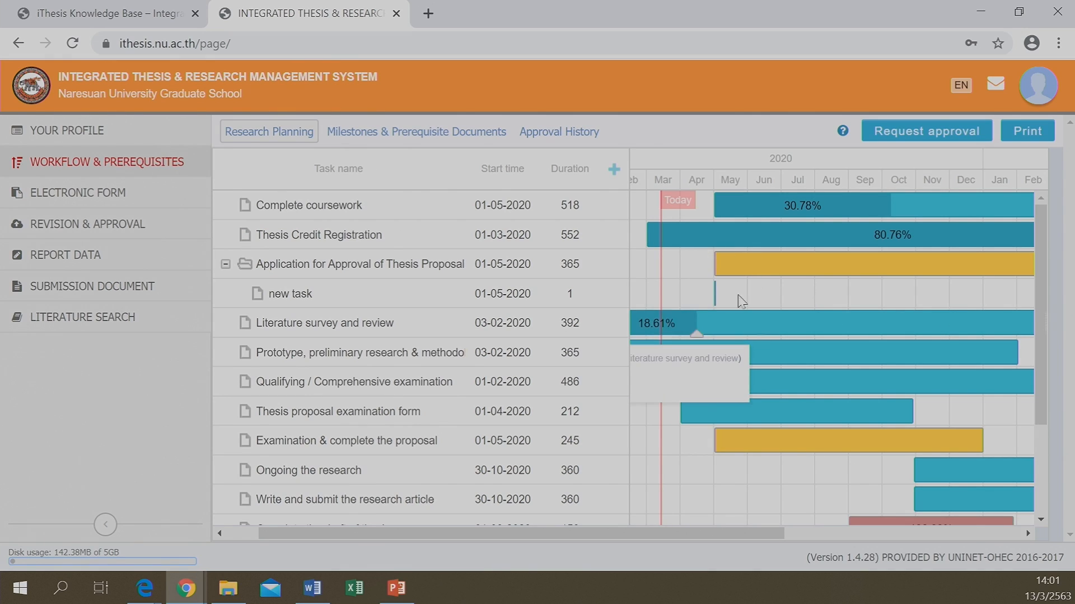
click(78, 201)
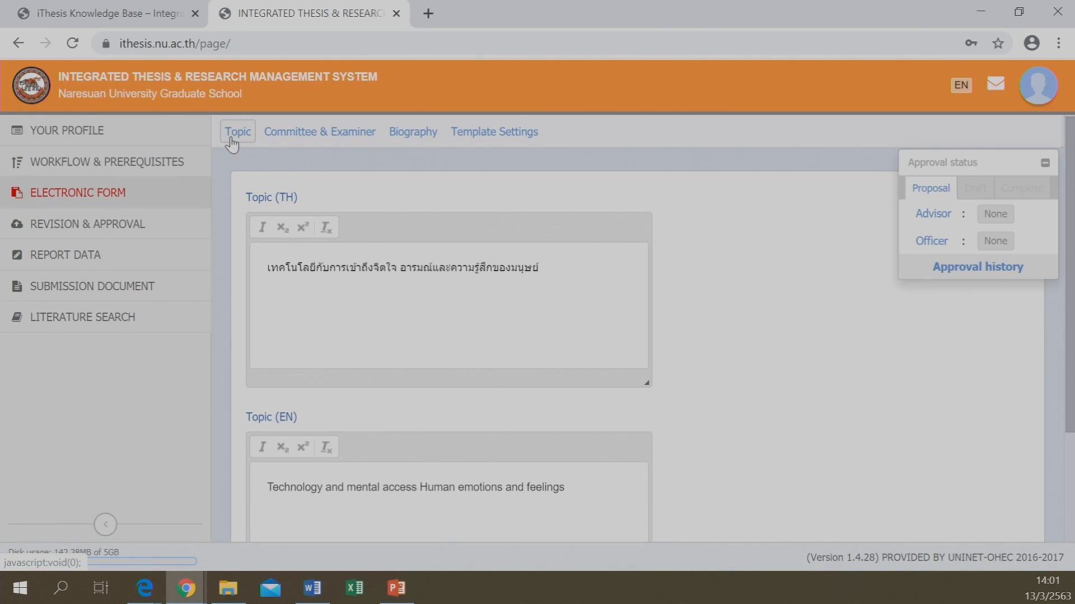
click(302, 146)
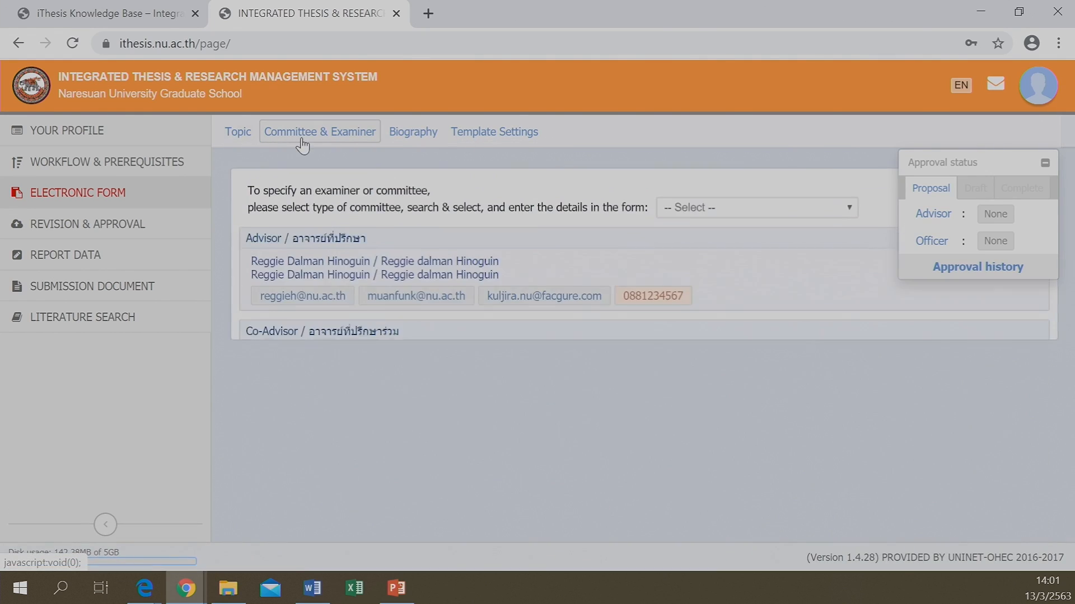
click(405, 136)
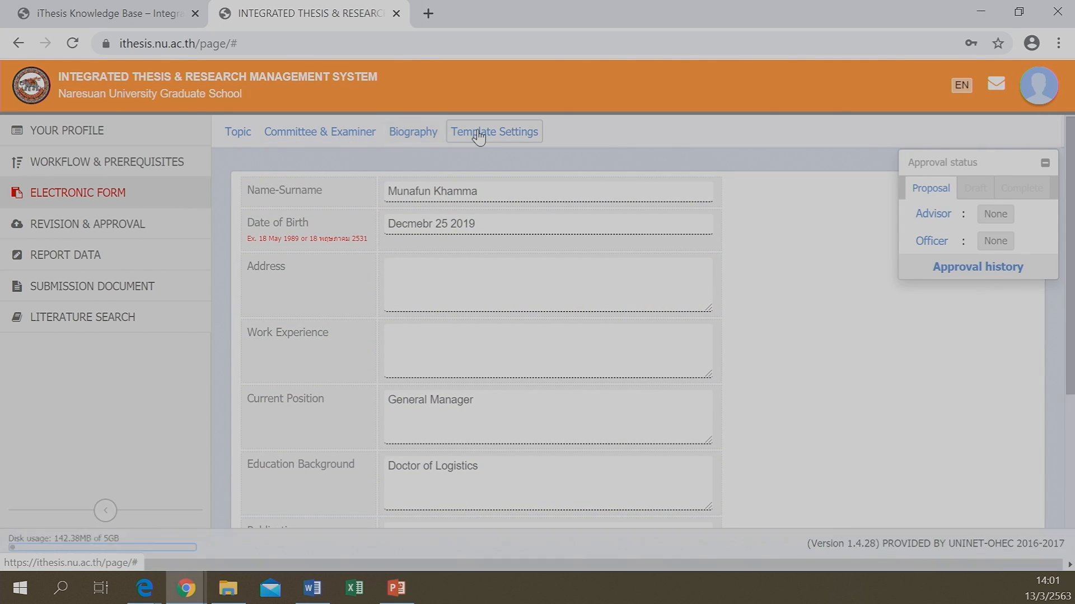
click(479, 136)
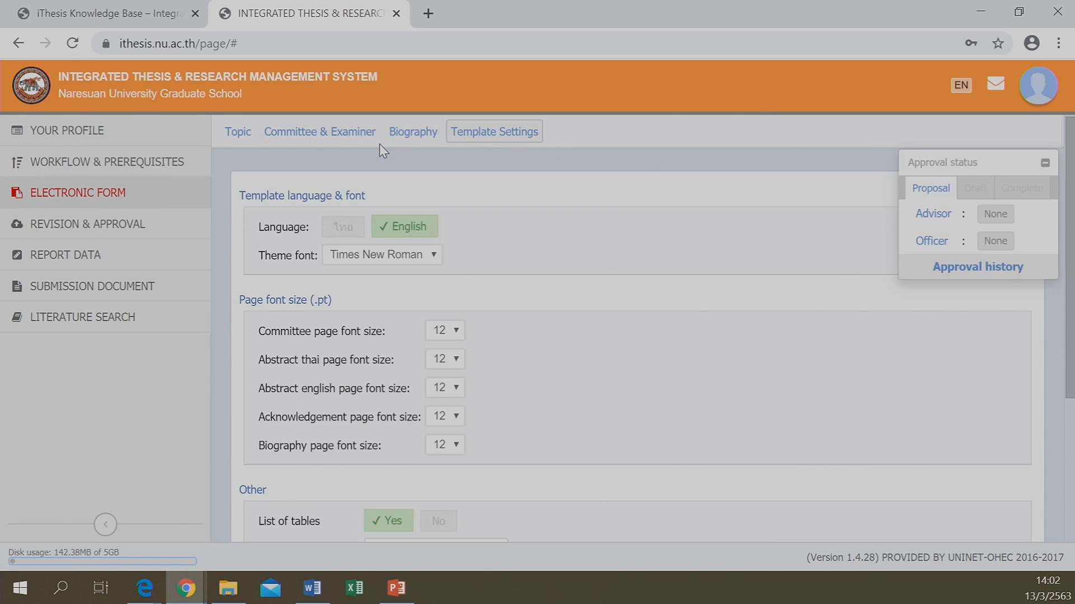
click(228, 142)
scroll(468, 455, down, 2)
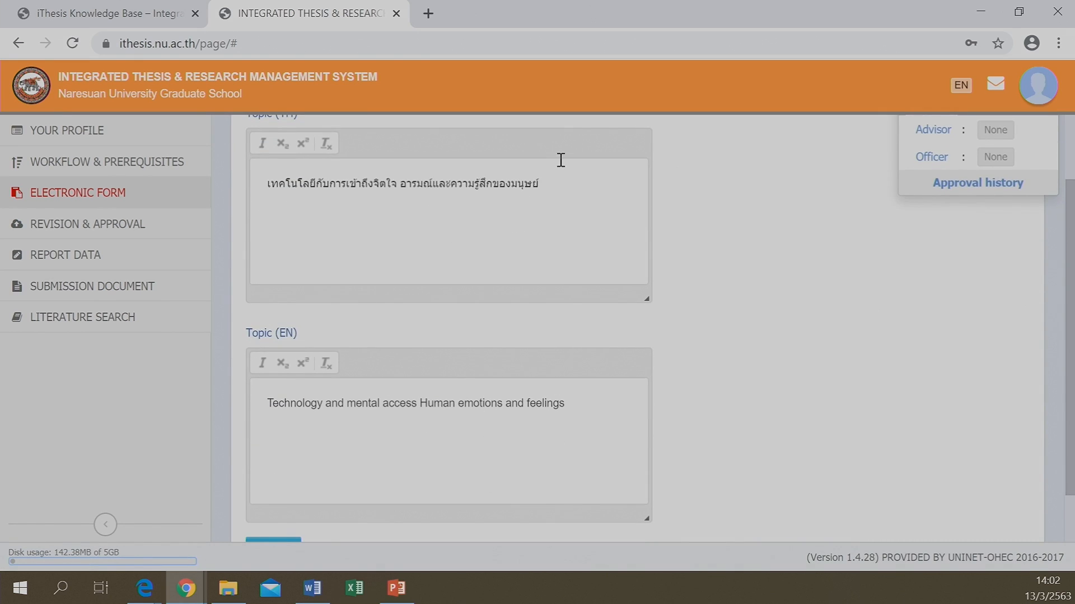
Select and delete the old Thai title in the Topic (TH) editor
click(546, 186)
drag(546, 185, 265, 200)
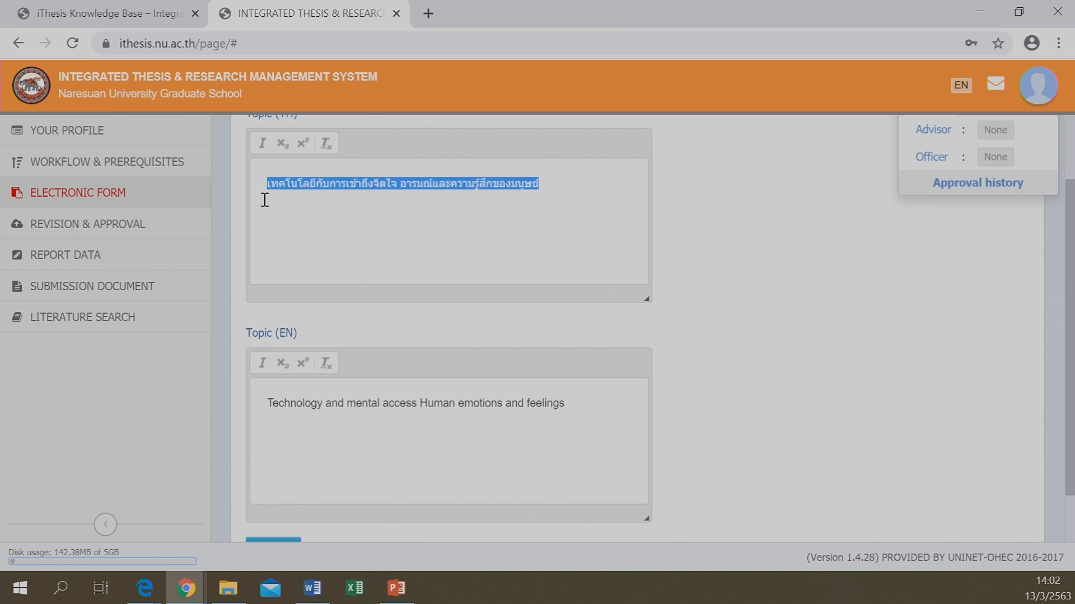
scroll(288, 358, up, 2)
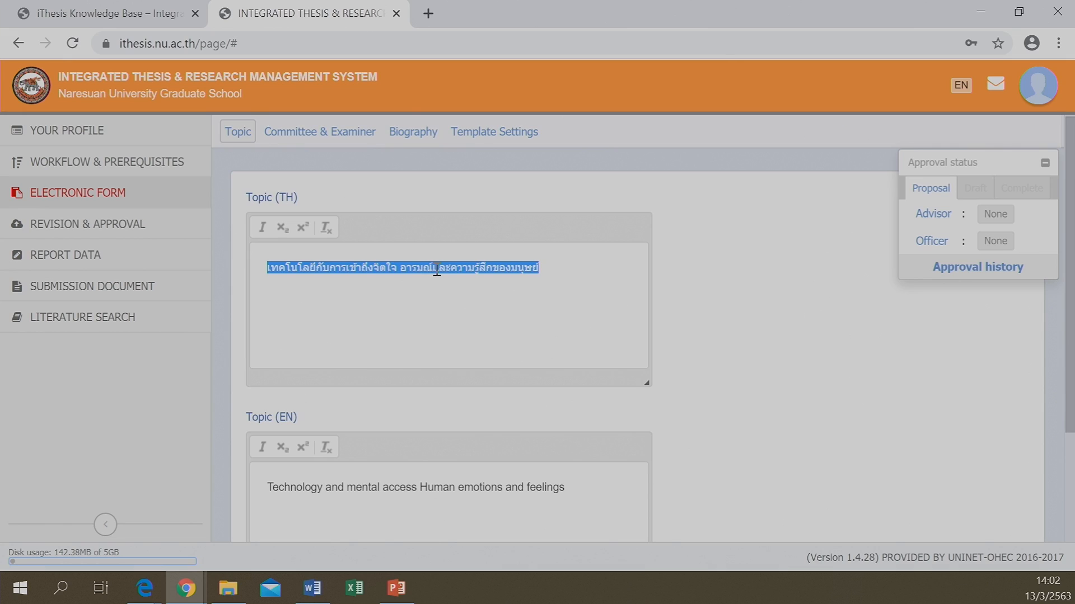
scroll(405, 317, down, 2)
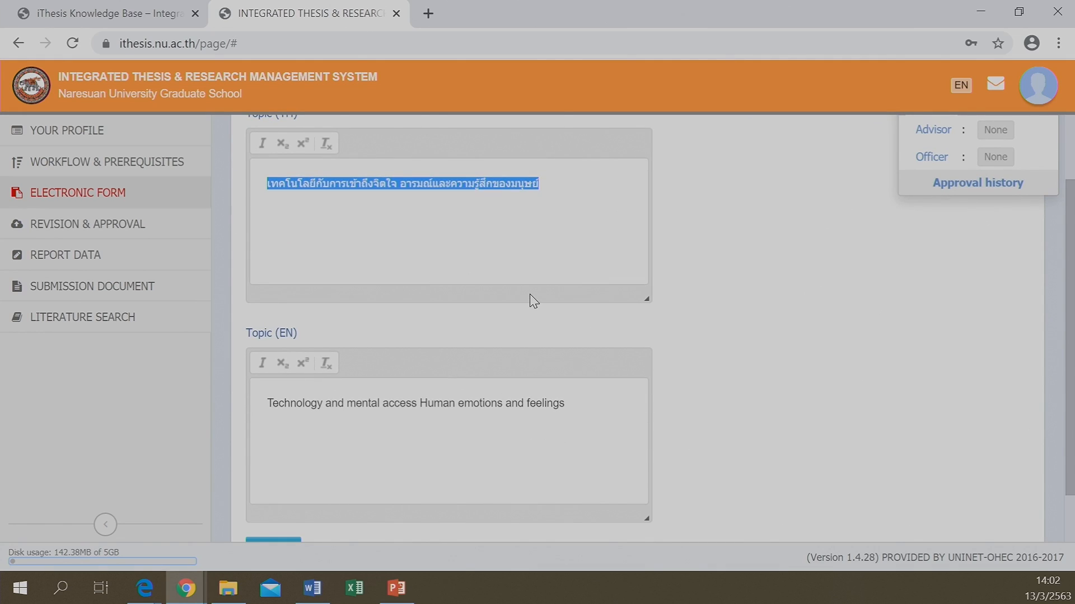
key(Delete)
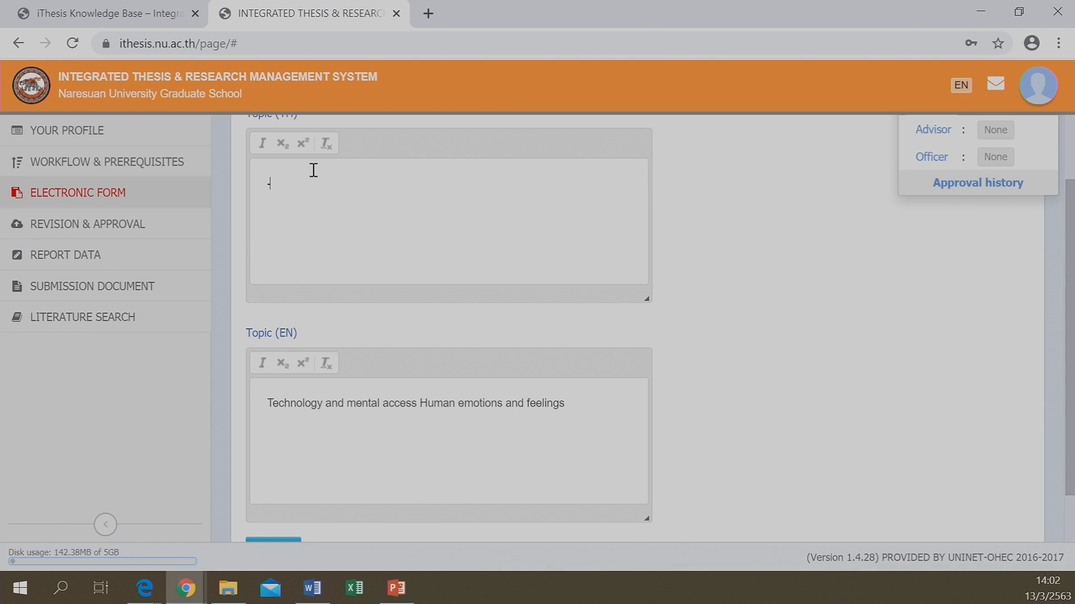
scroll(381, 233, up, 2)
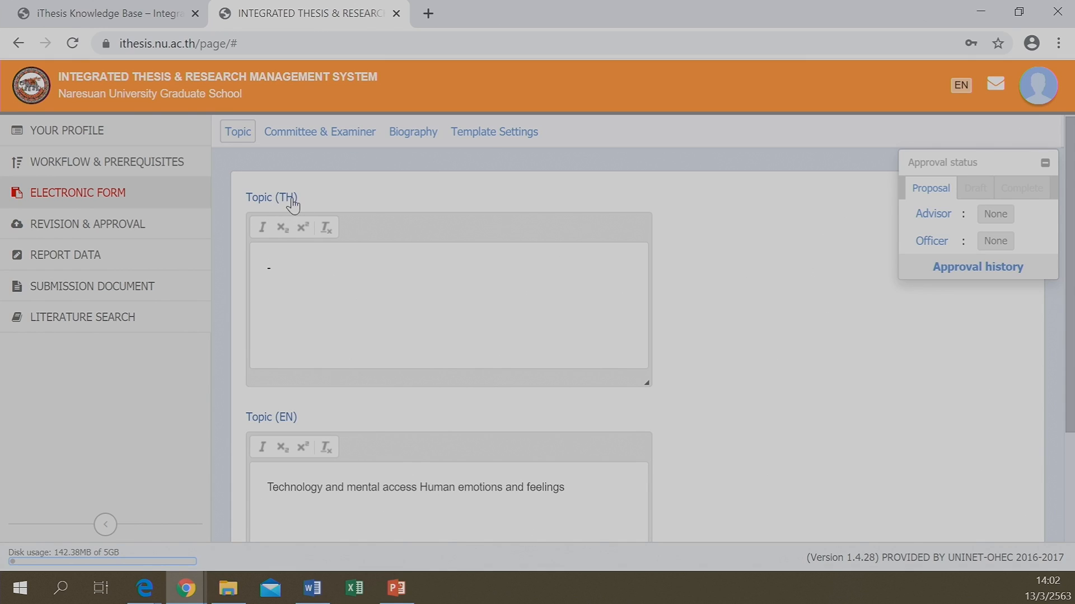
scroll(414, 342, down, 3)
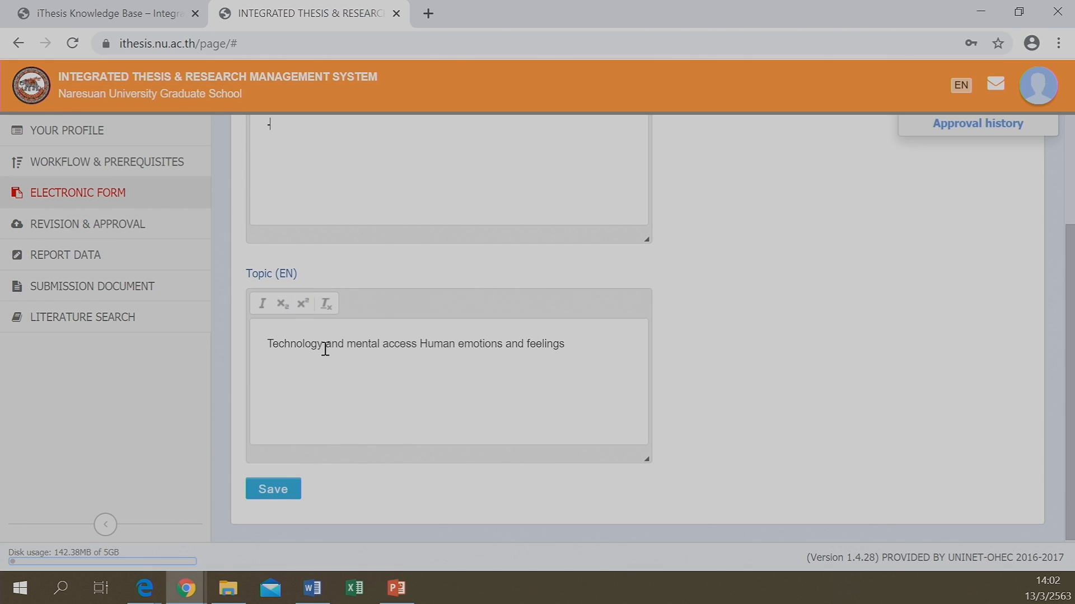
scroll(360, 398, up, 3)
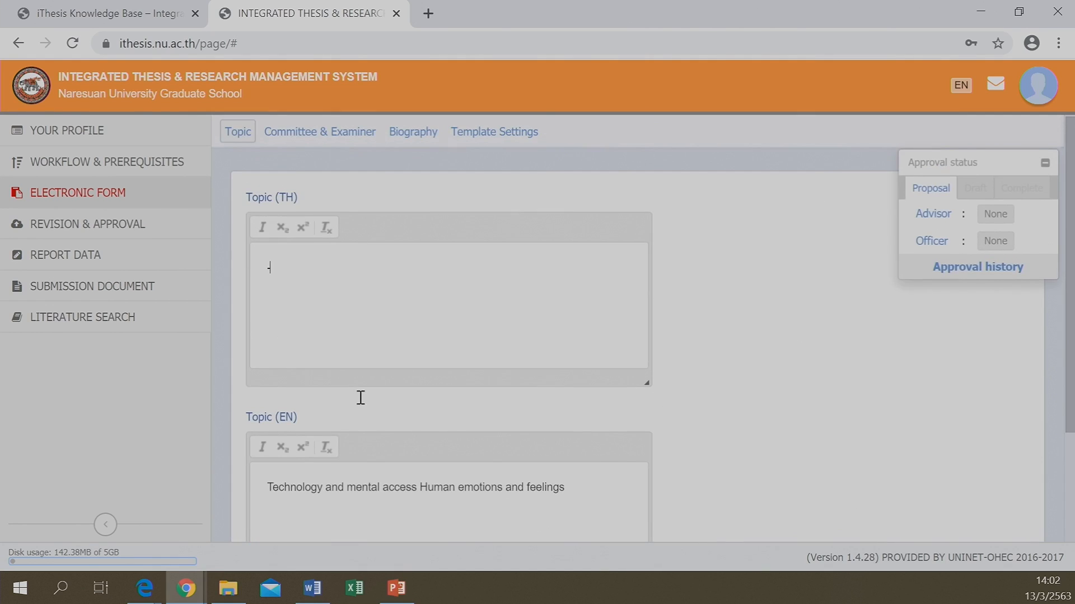
scroll(342, 467, down, 2)
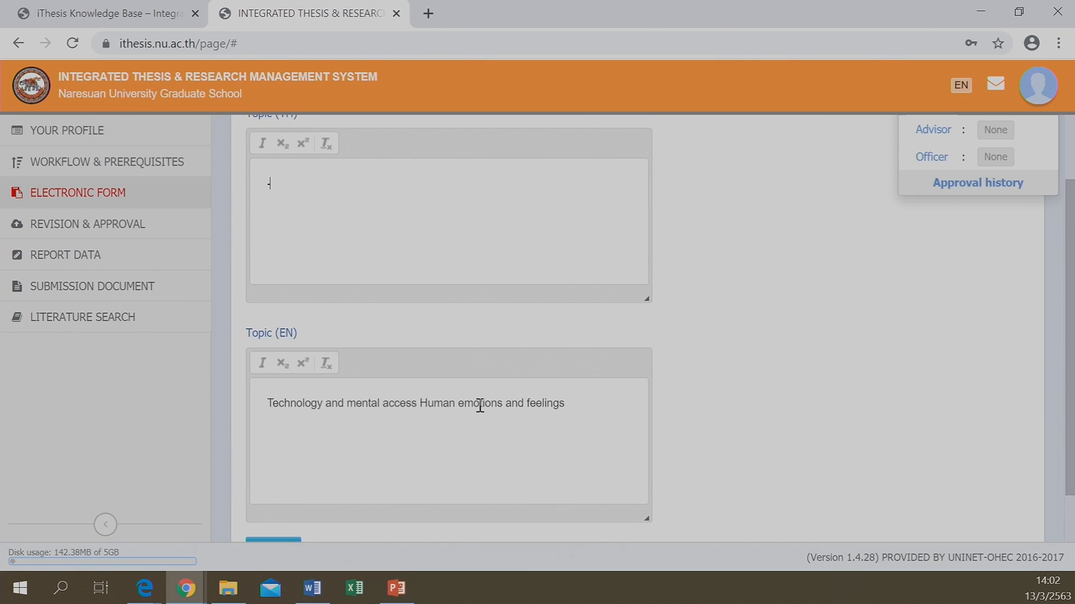
scroll(479, 408, down, 1)
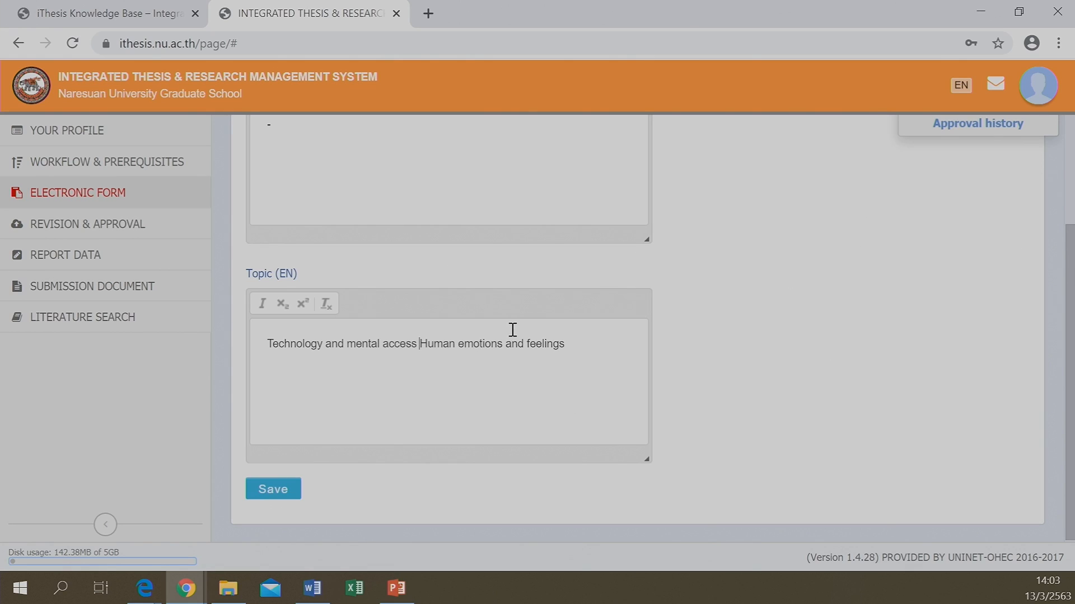
Break the English topic so 'Human emotions and feelings' starts on a new line
key(Return)
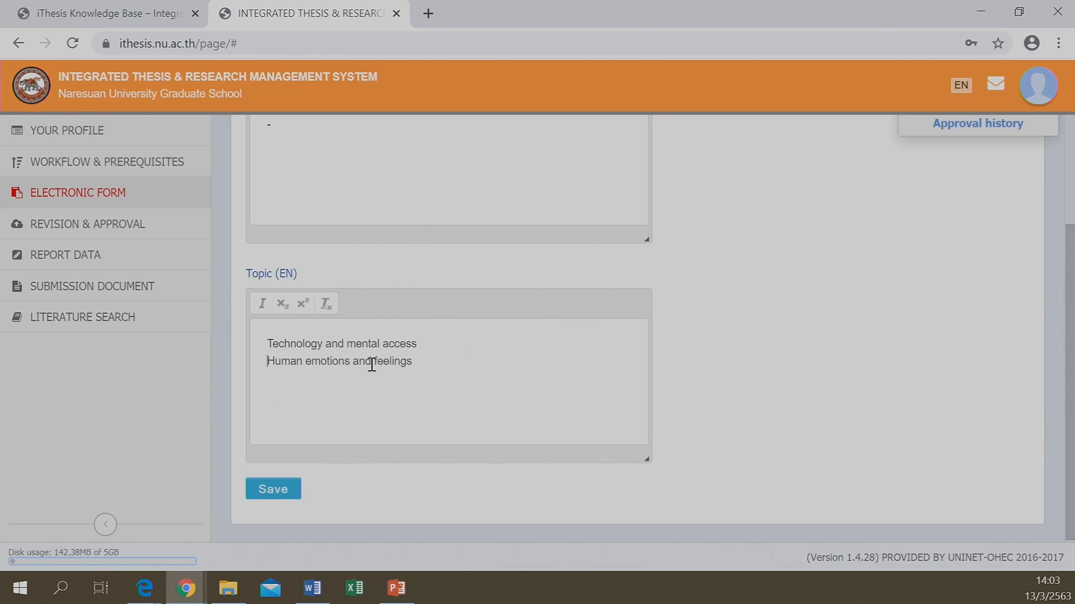
key(BackSpace)
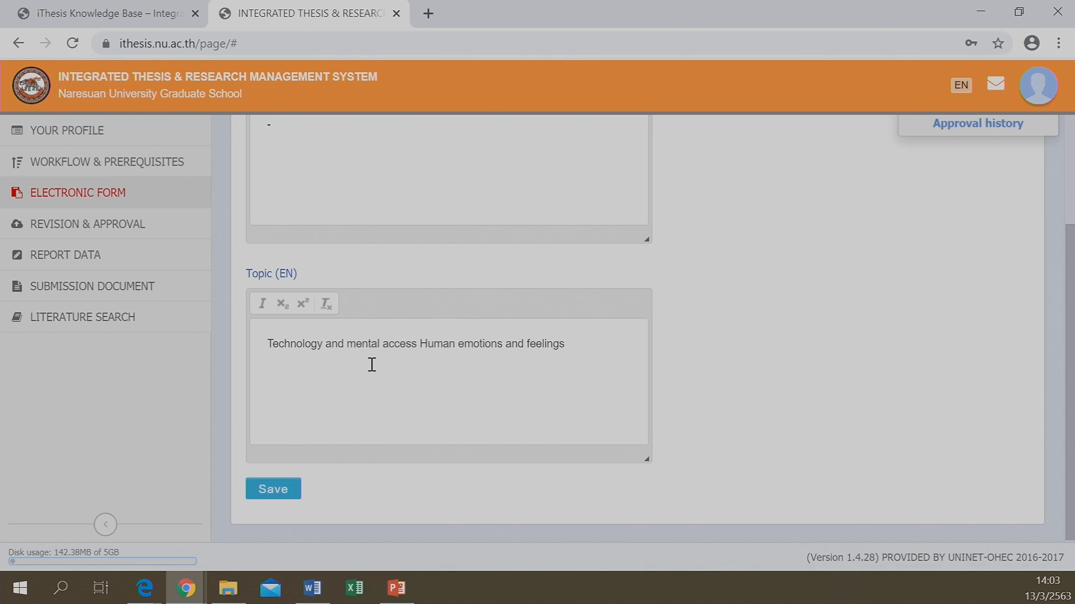
key(Return)
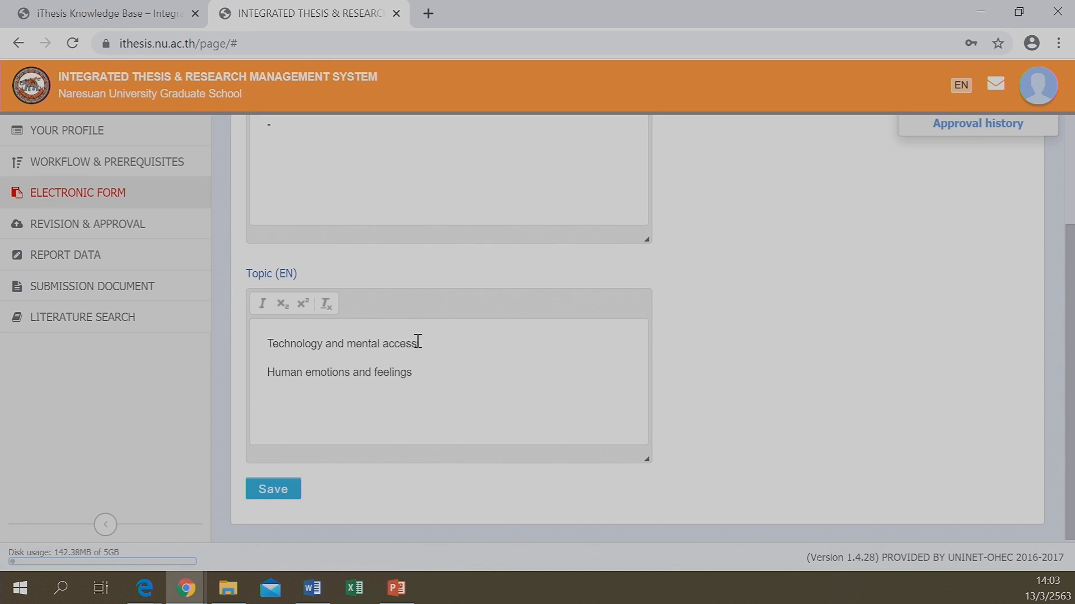
key(Delete)
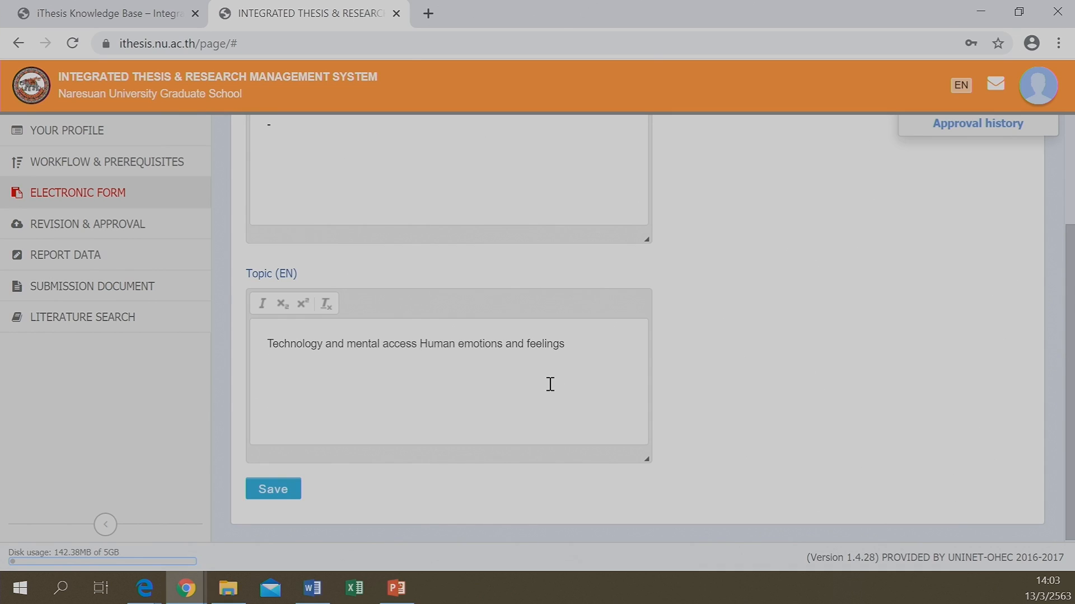
key(Return)
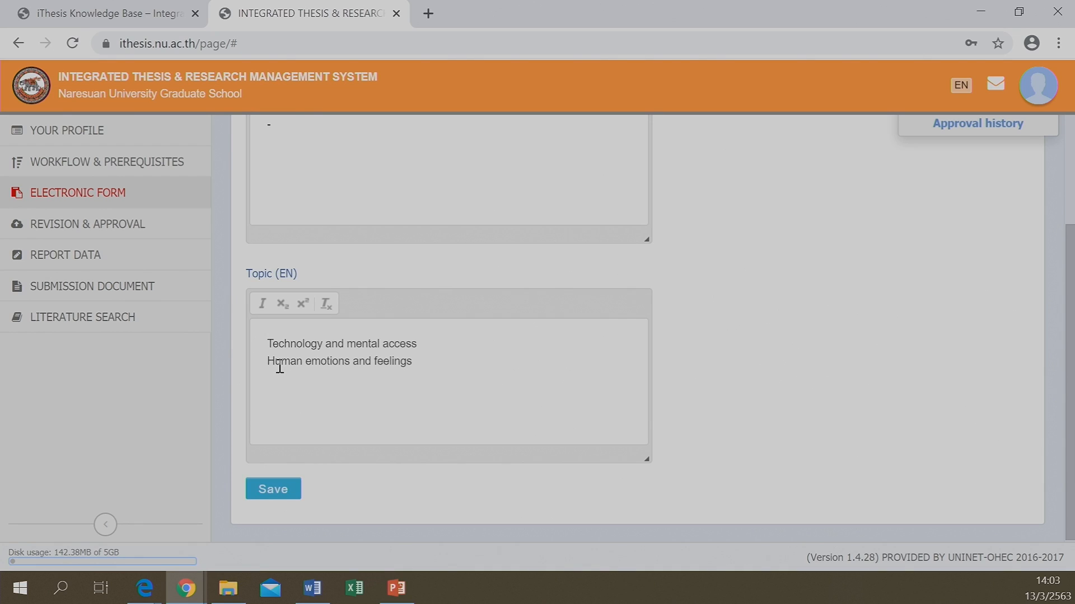
Save the Thai and English topic edits and confirm the 'Save success' message
click(282, 491)
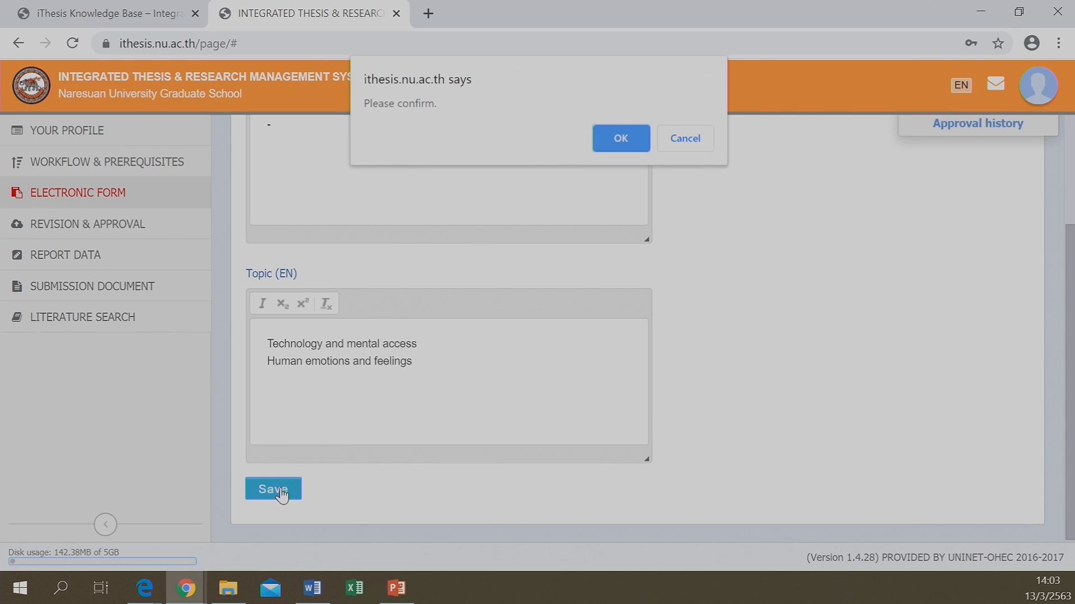
click(621, 139)
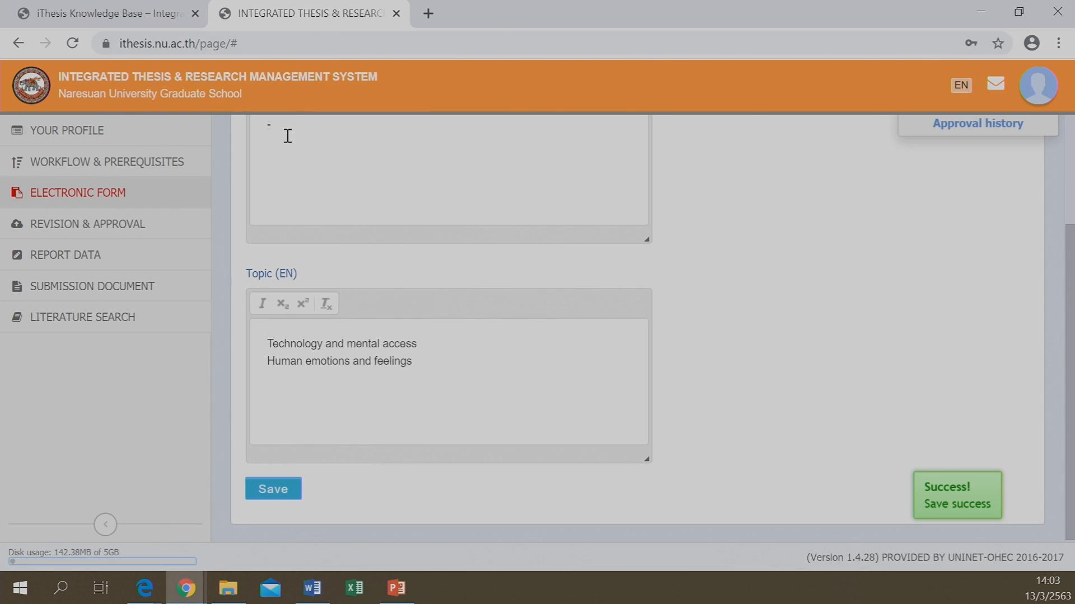
scroll(277, 236, up, 1)
scroll(277, 234, up, 1)
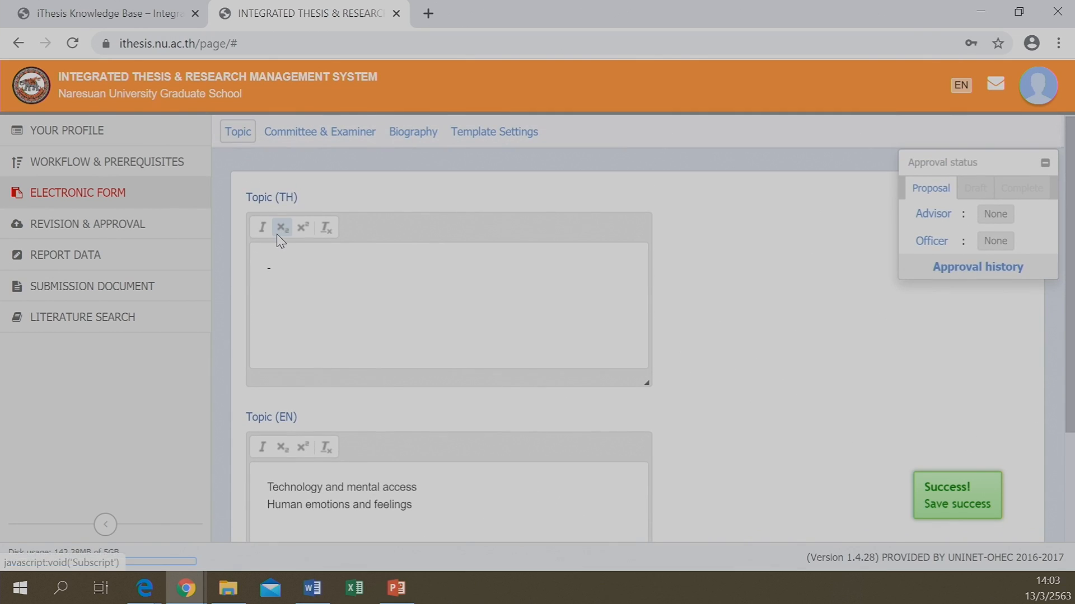
Switch to the Committee & Examiner section and expand the '-- Select --' committee type list
click(317, 131)
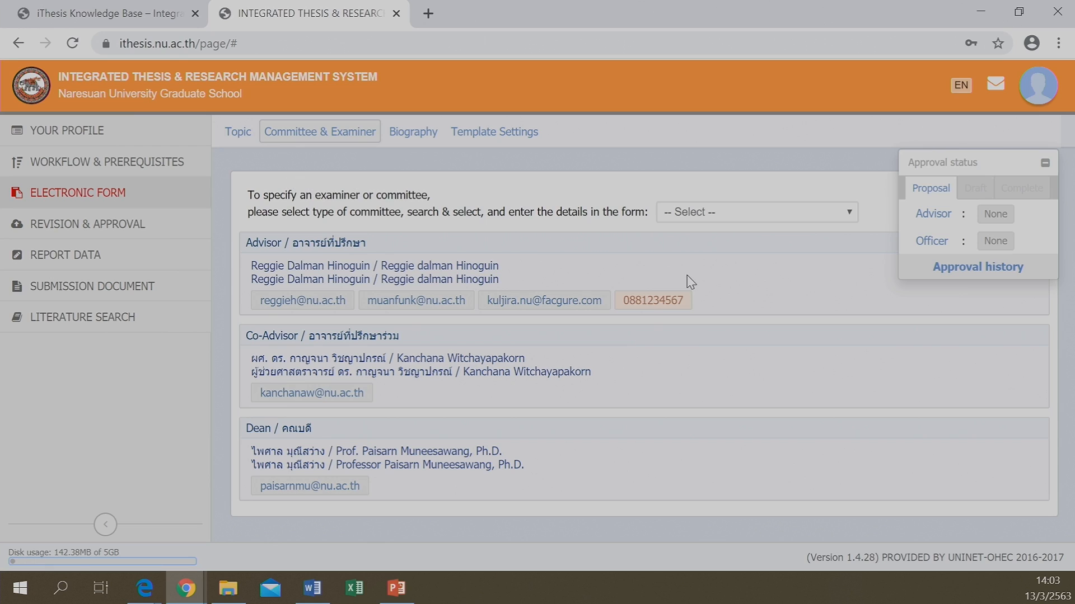
click(850, 213)
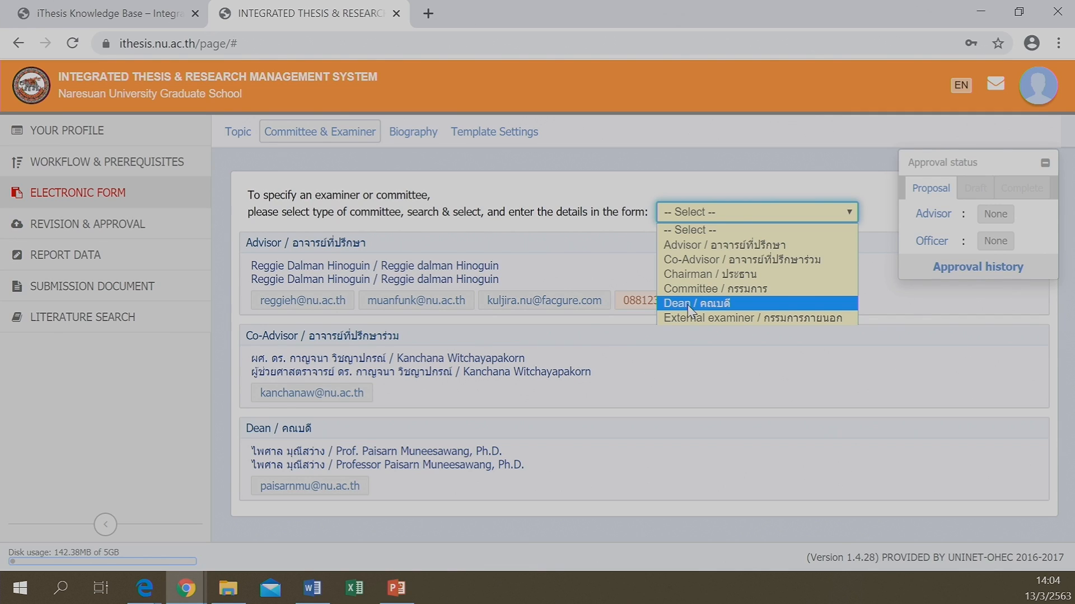
Delete the Dean and Co-Advisor rows, confirming each, so only the Advisor remains
click(599, 482)
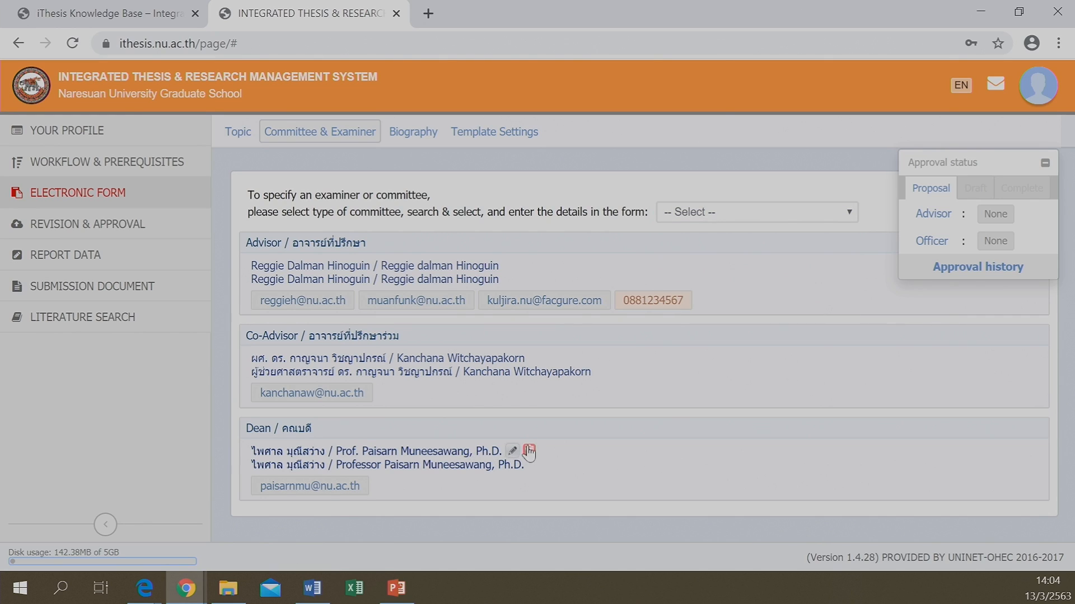
click(529, 451)
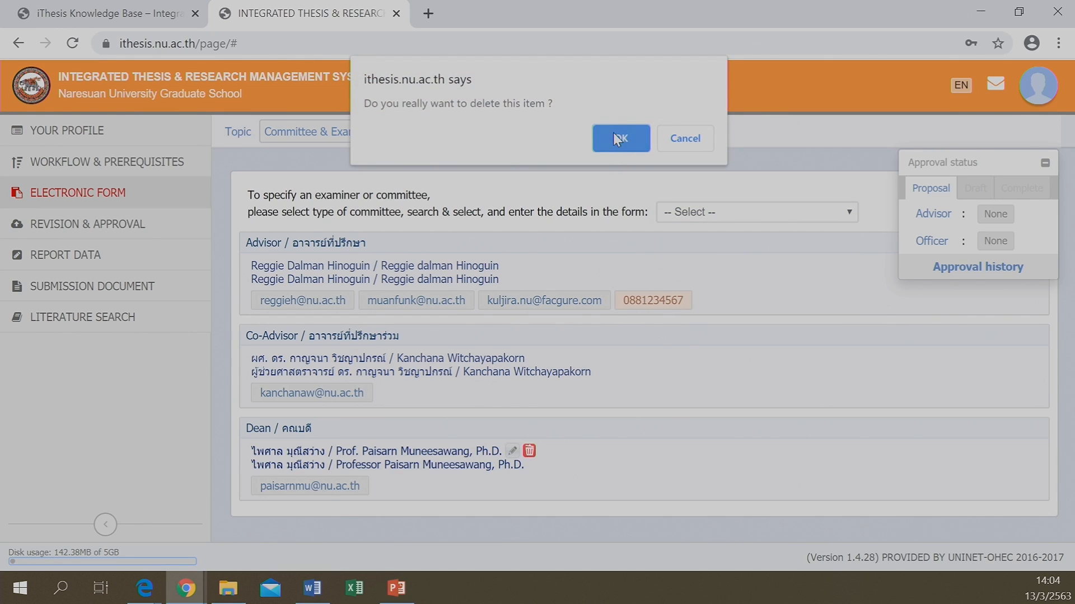
click(618, 138)
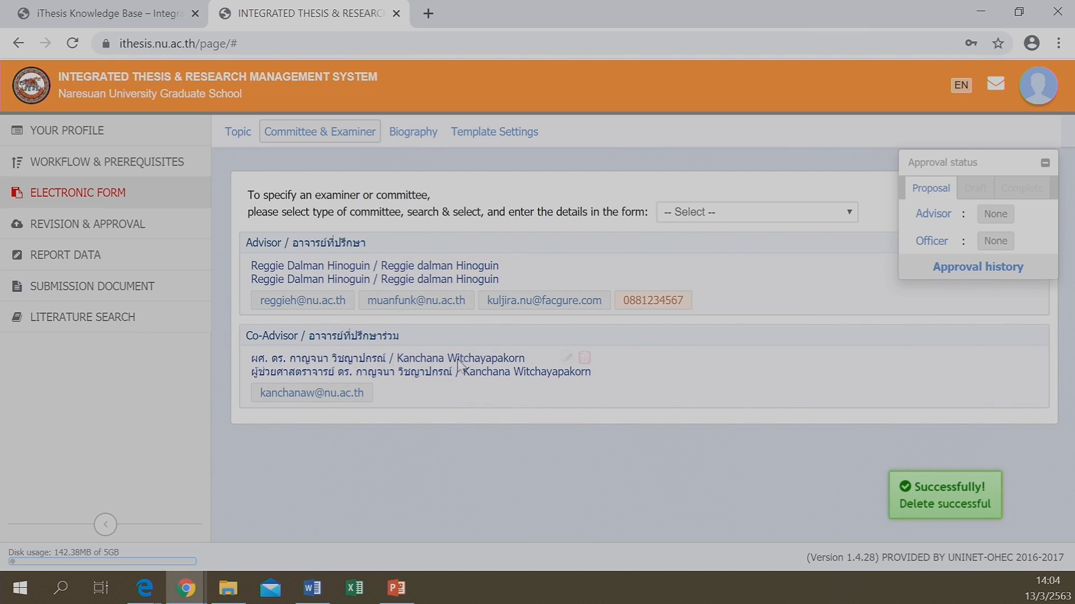
click(584, 358)
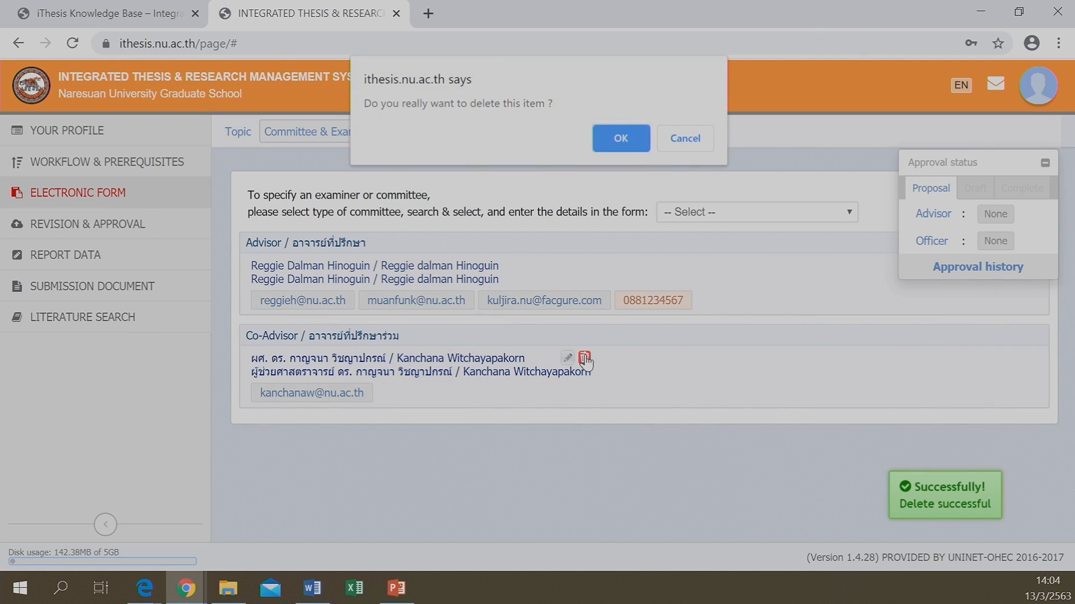
click(614, 137)
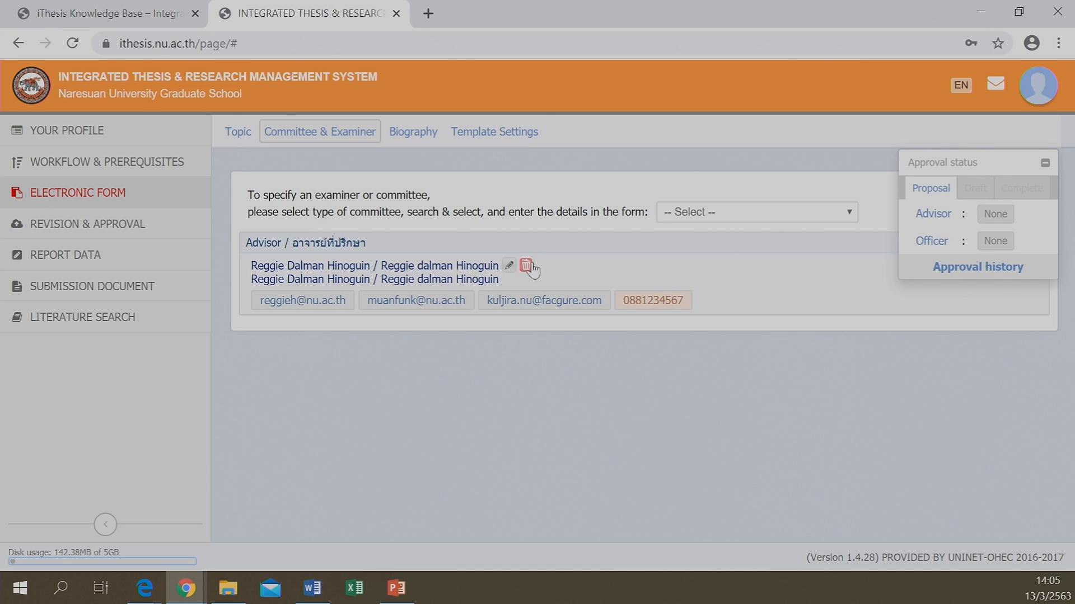
click(778, 213)
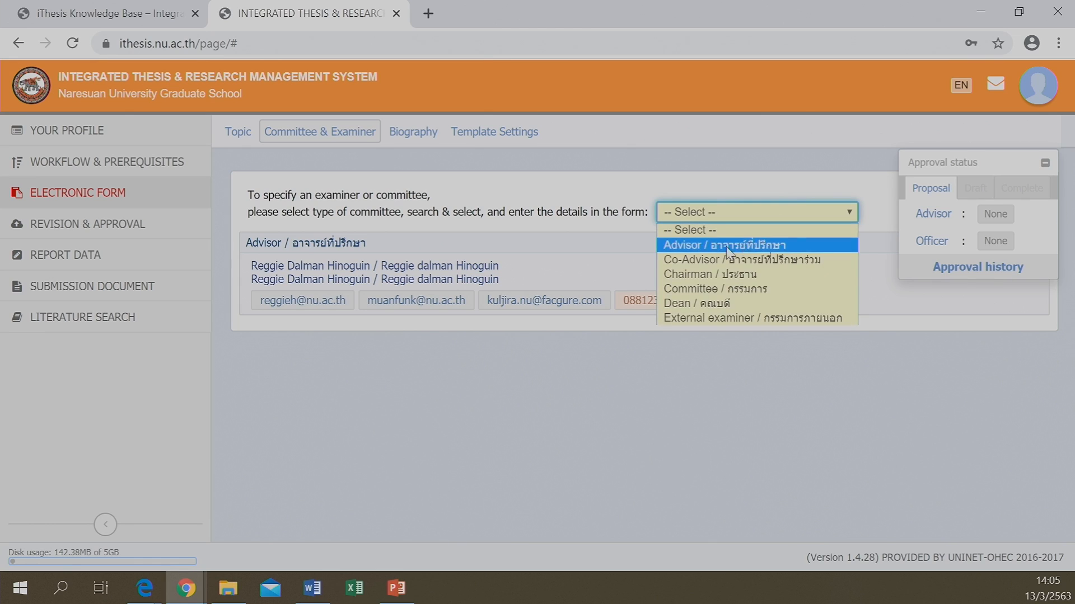
Choose Dean / คณบดี as committee type and select the dean by name search
click(690, 307)
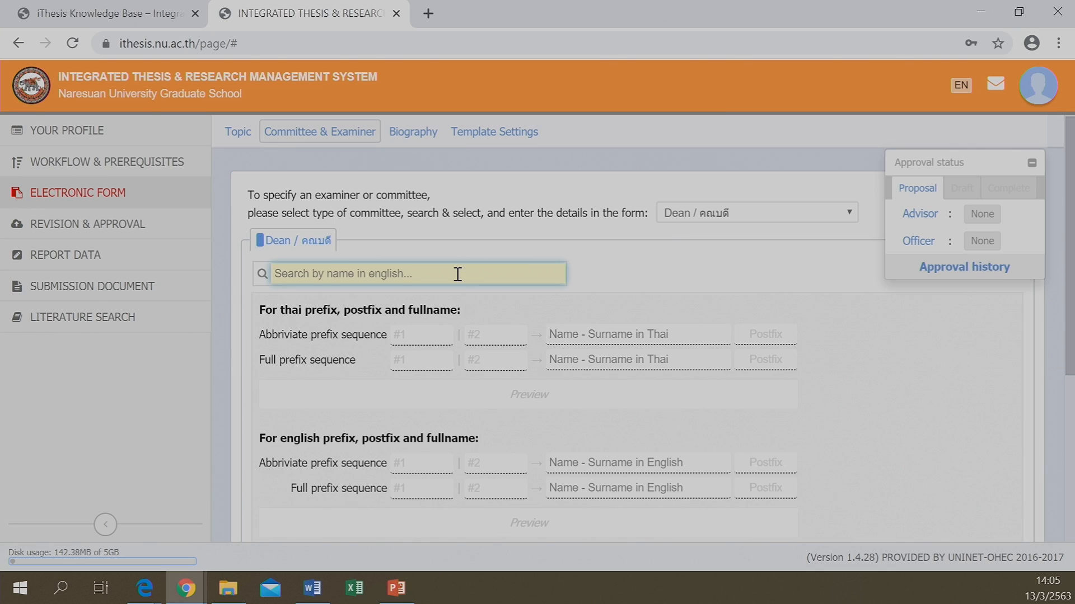
text(p)
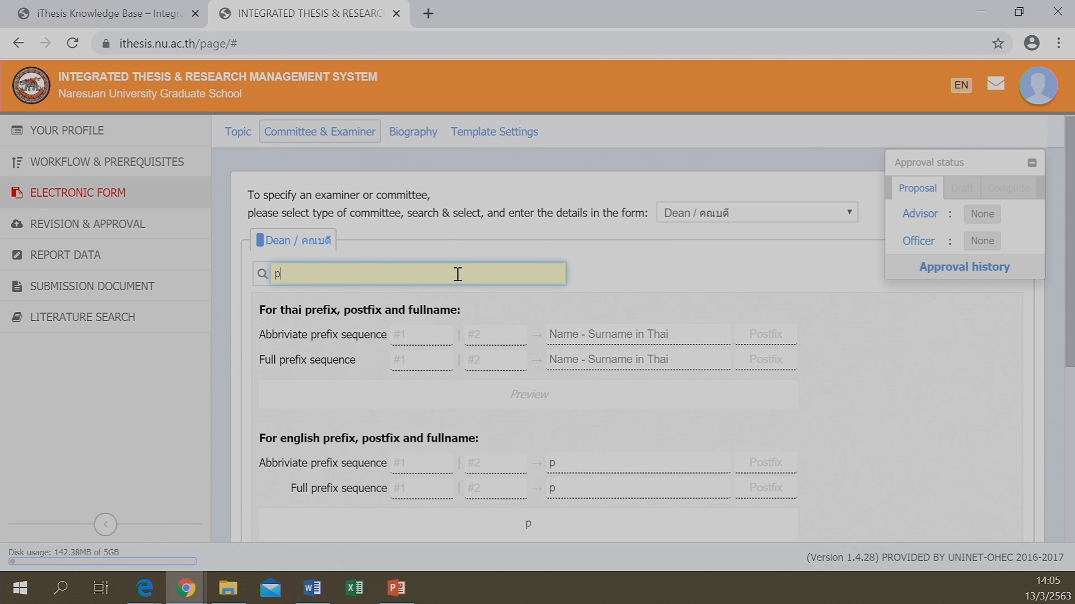
text(ais)
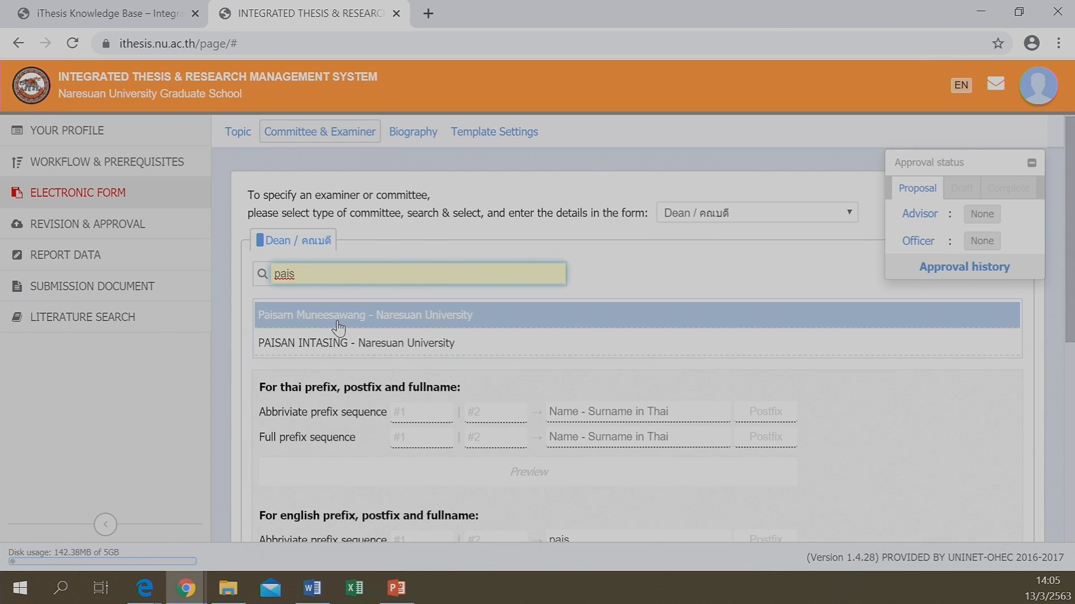
text(a)
click(329, 318)
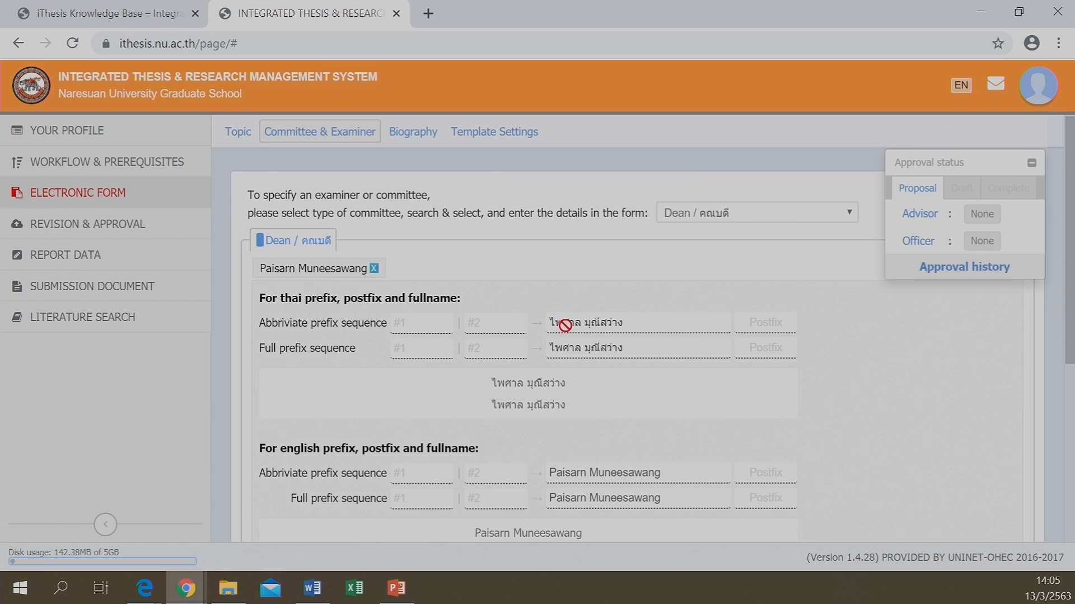
scroll(567, 357, down, 1)
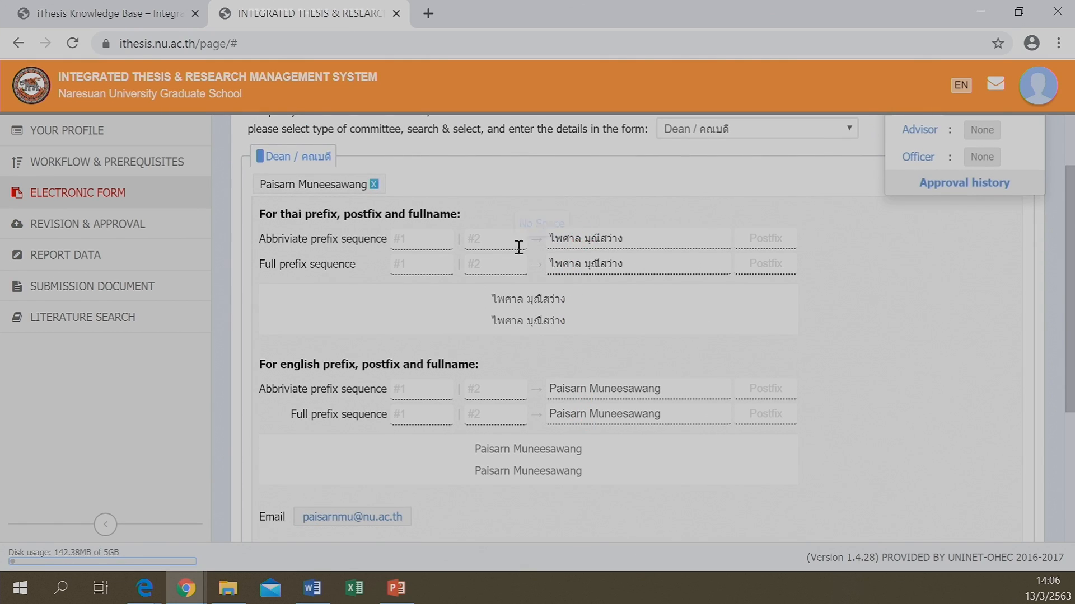
scroll(485, 287, up, 1)
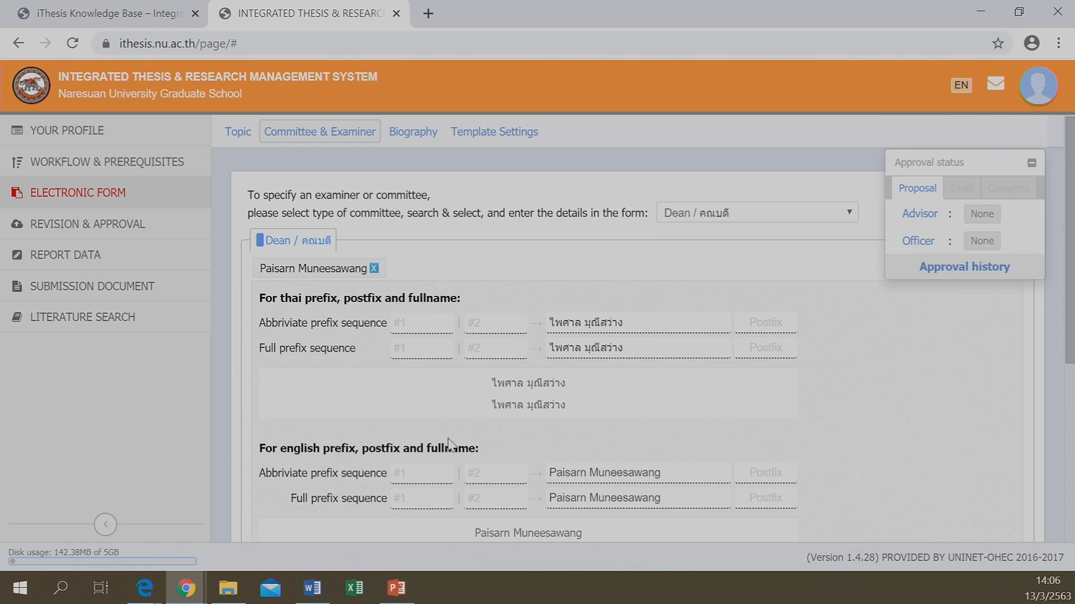
Give the dean English prefix Prof. and postfix Ph.D., then add them to the committee
click(415, 473)
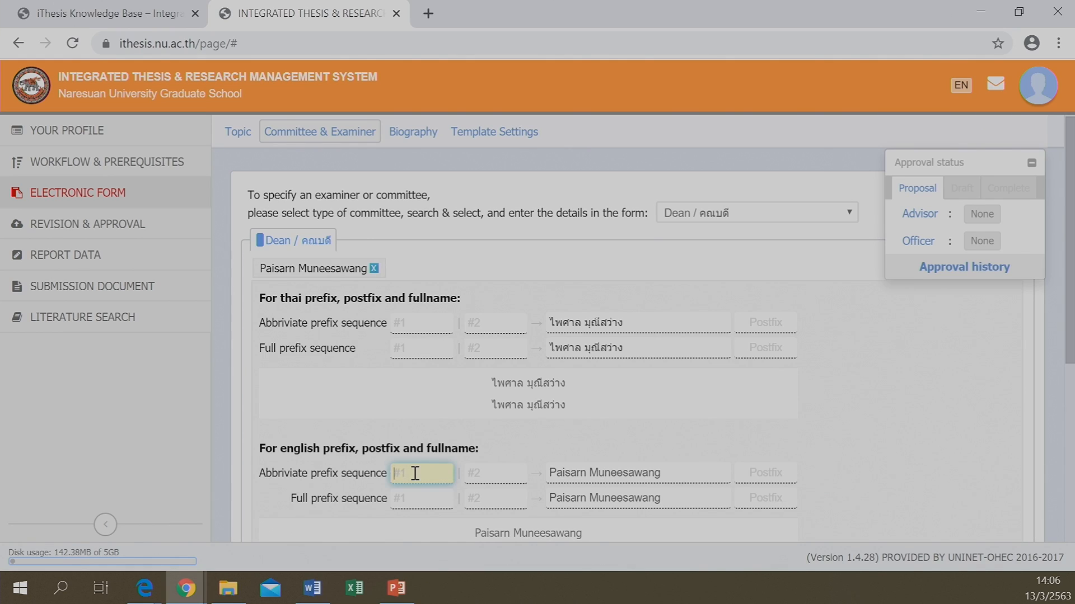
text(ph)
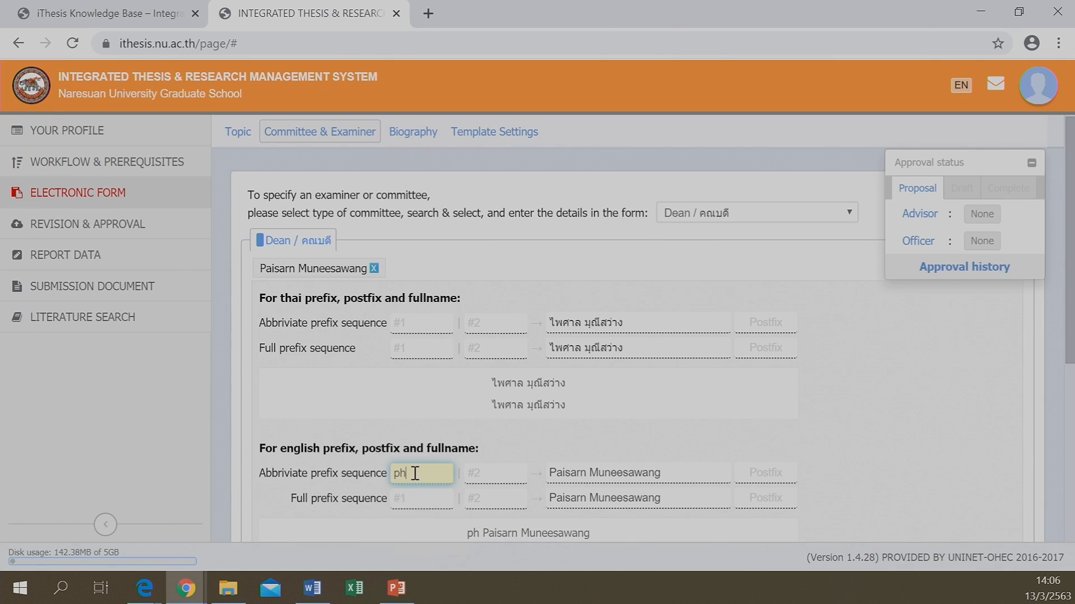
key(BackSpace)
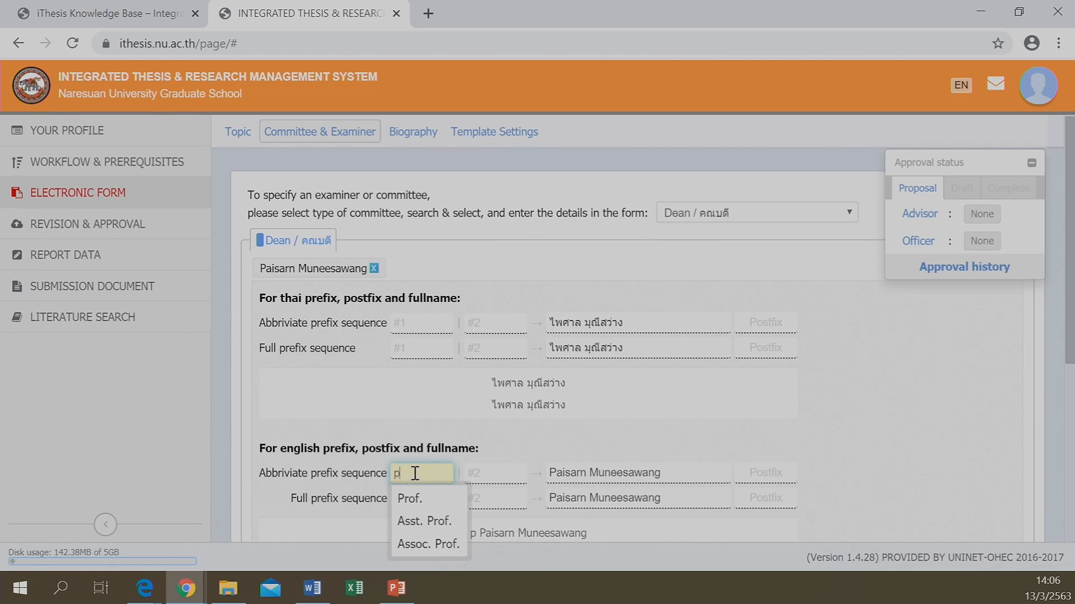
text(ro)
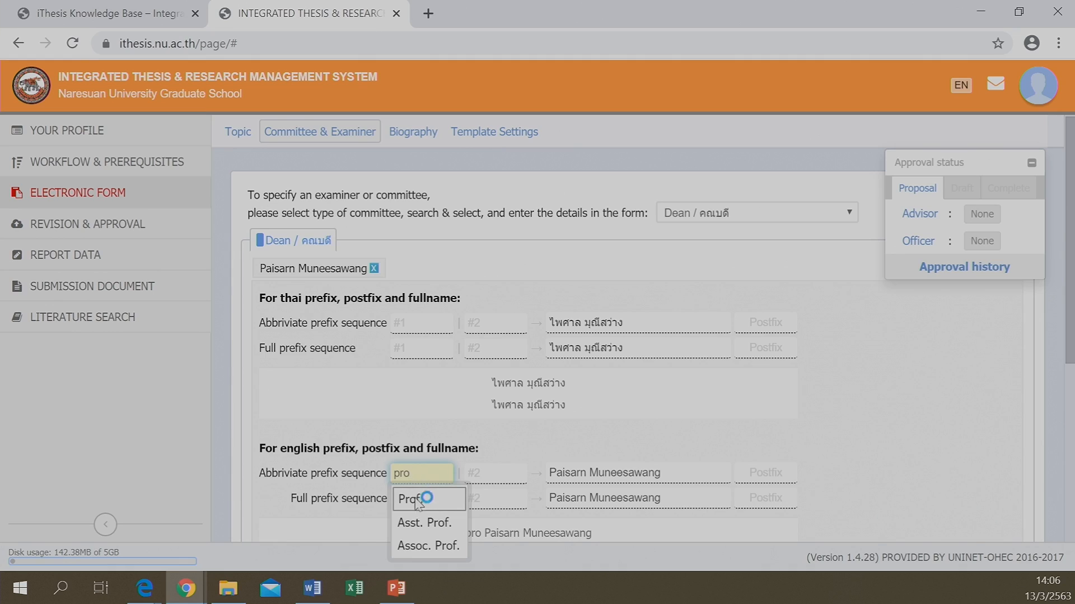
click(417, 499)
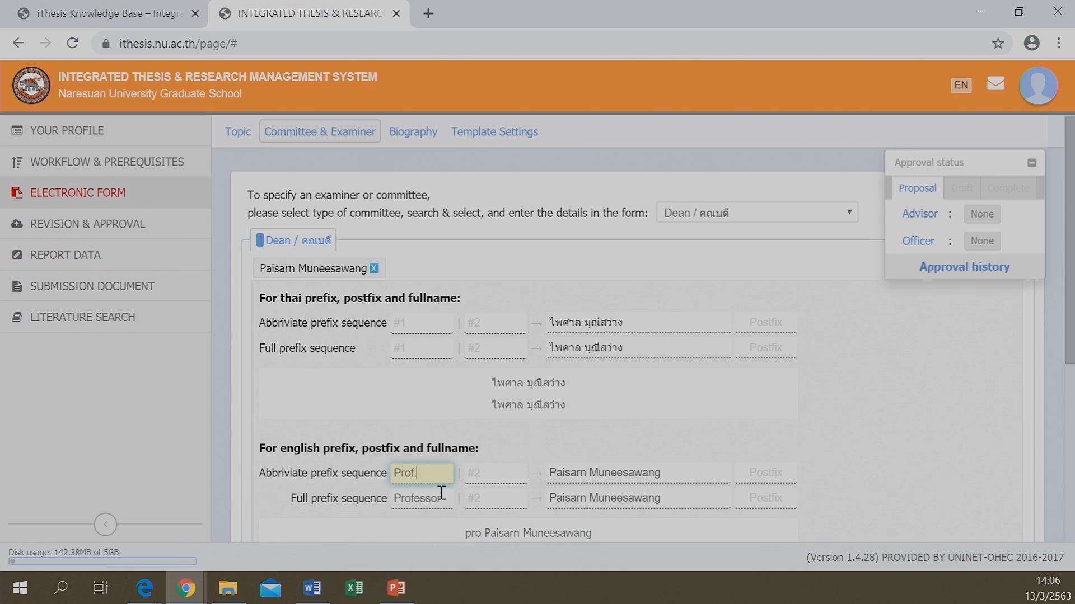
click(758, 476)
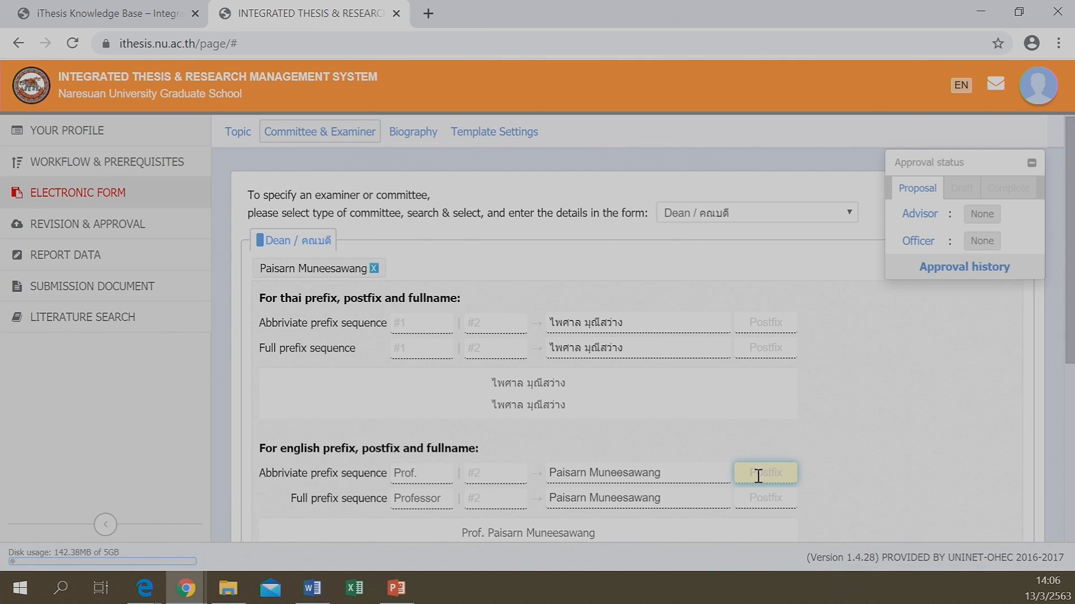
text(ph)
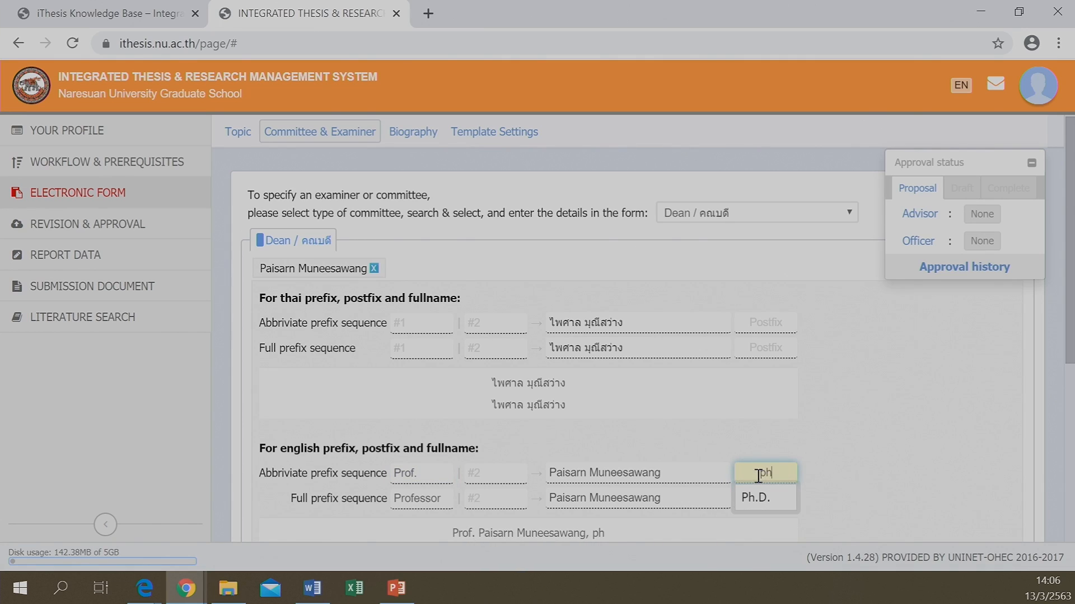
click(750, 498)
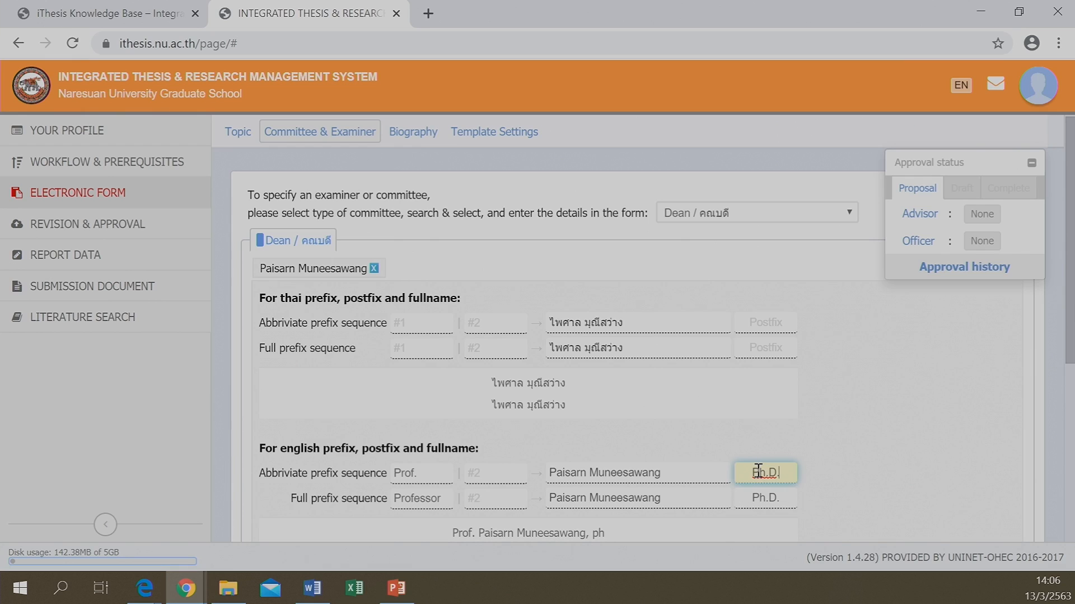
scroll(563, 445, down, 3)
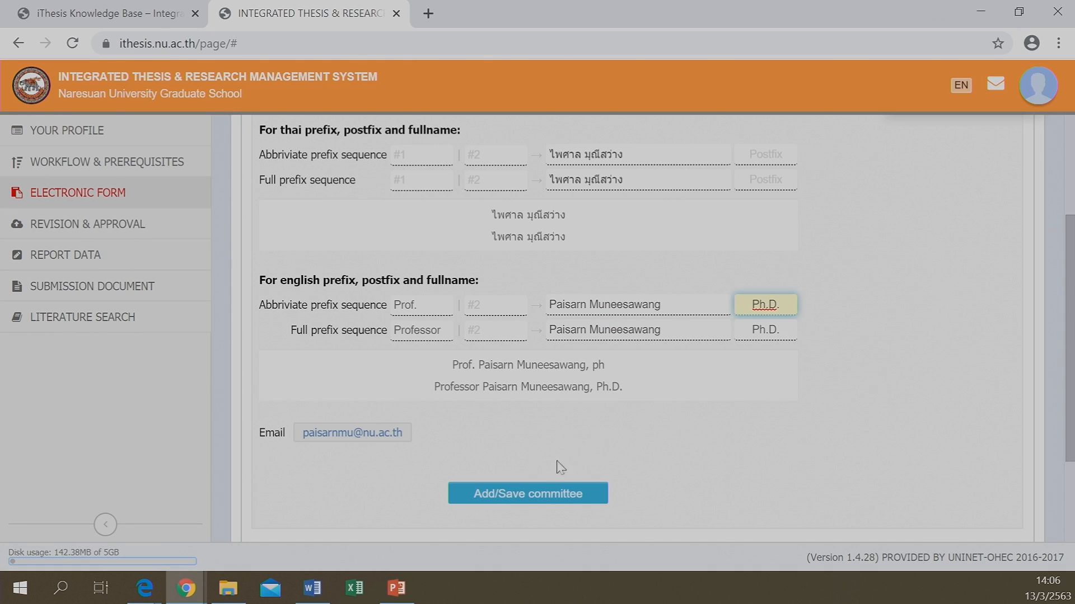
click(509, 495)
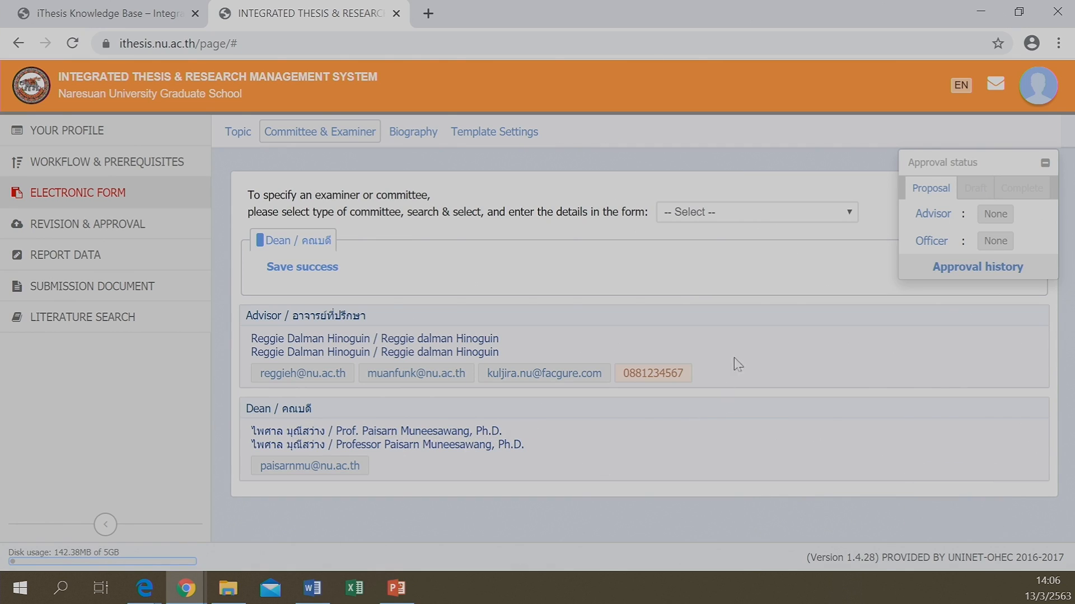
Set the new committee entry's type to Co-Advisor / อาจารย์ที่ปรึกษาร่วม
click(850, 215)
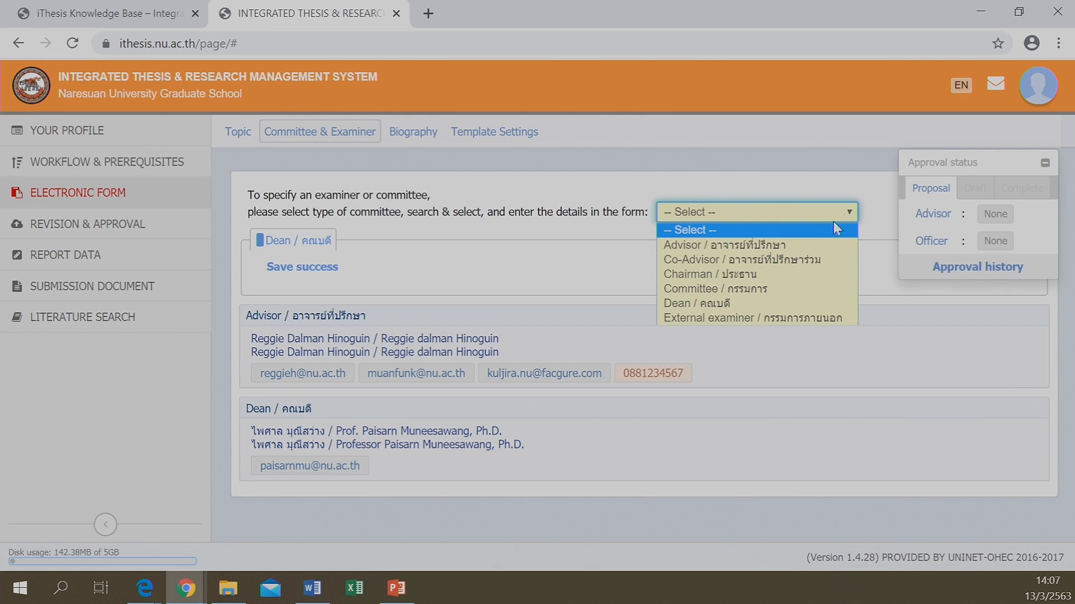
click(773, 242)
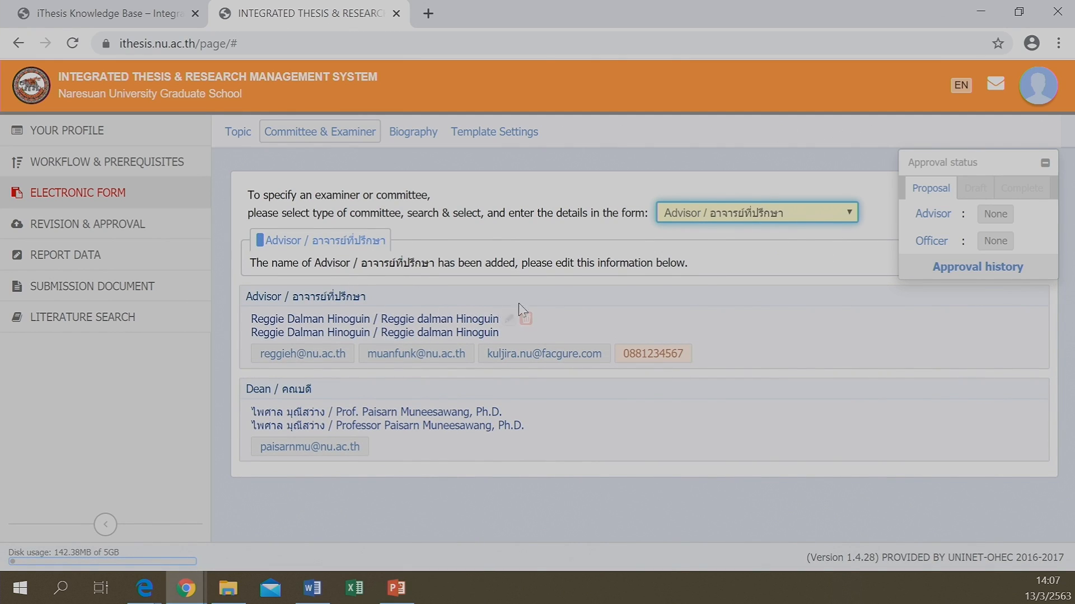
click(727, 215)
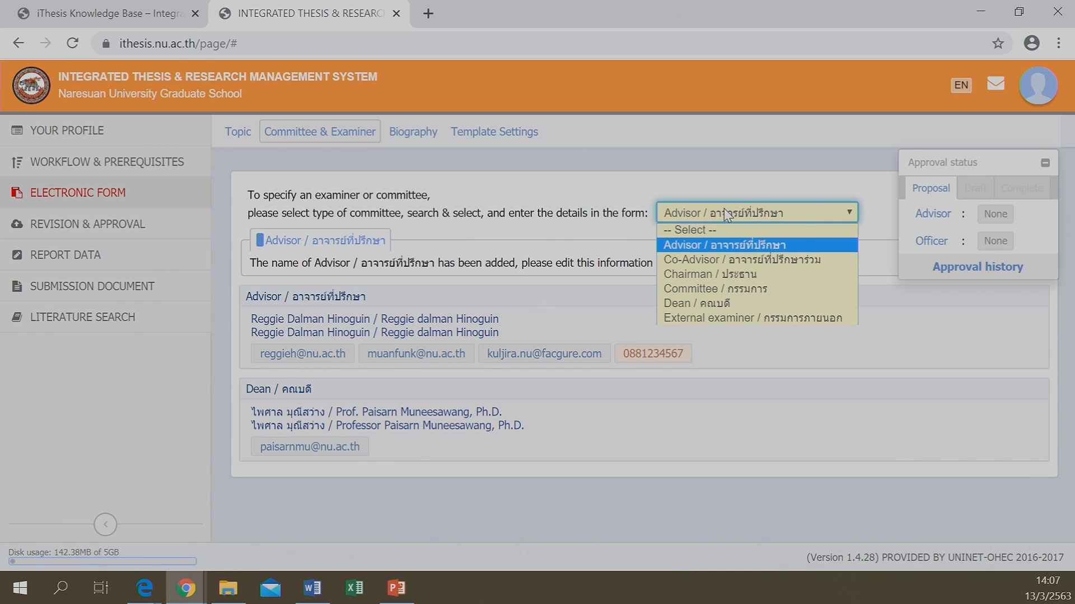
click(699, 246)
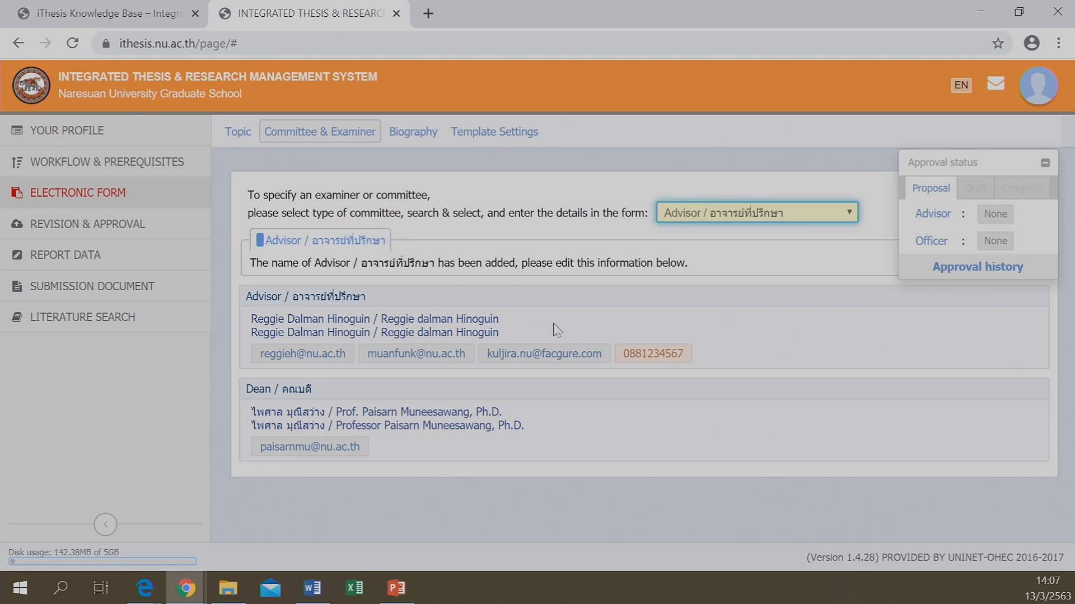
click(739, 213)
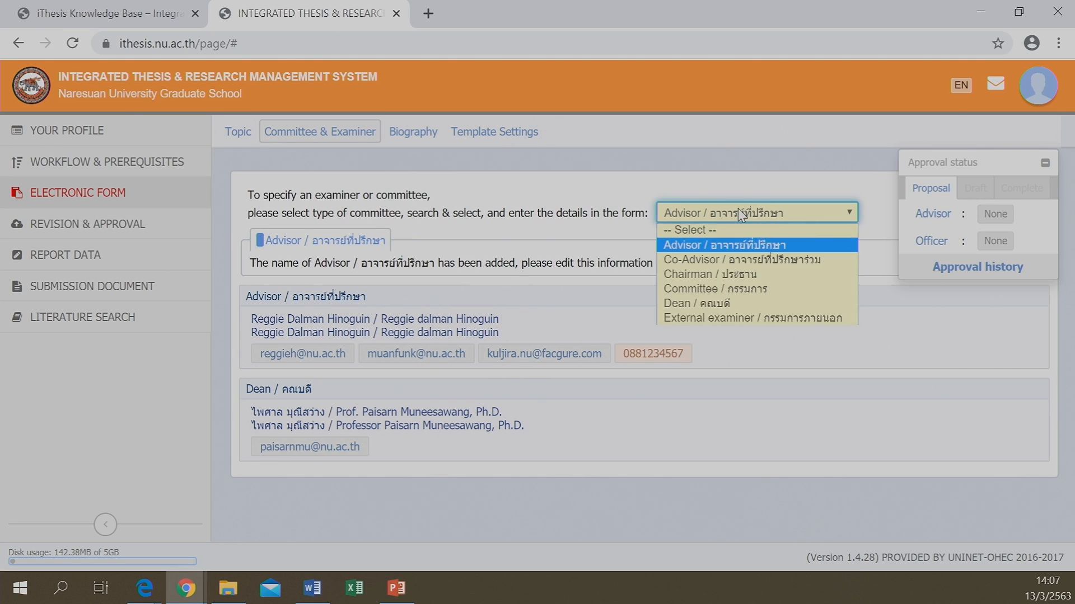
click(674, 260)
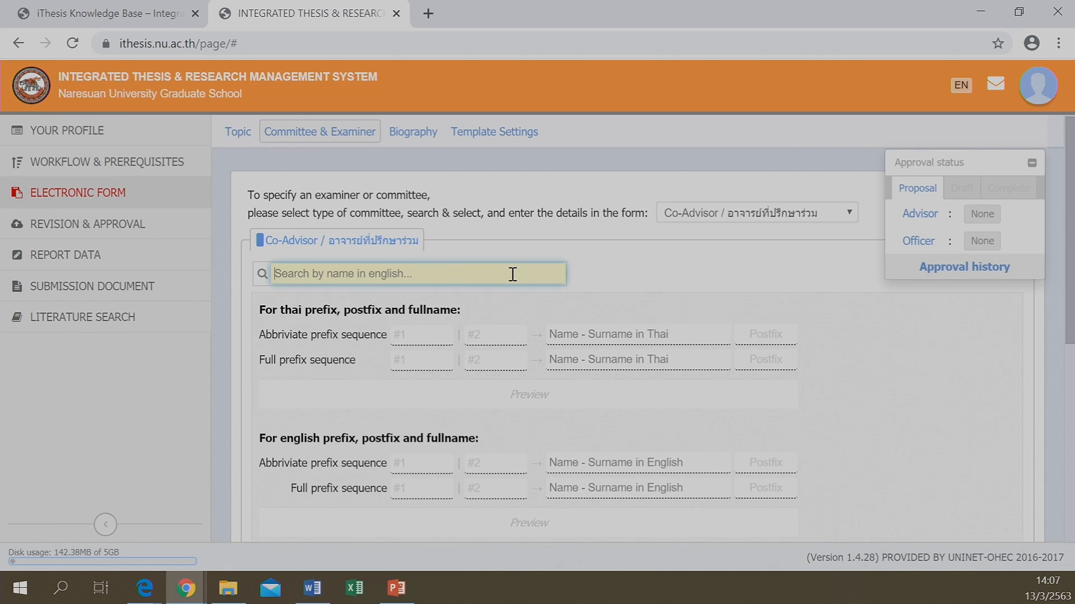
Search the staff list by name and pick the first match as co-advisor
text(kan)
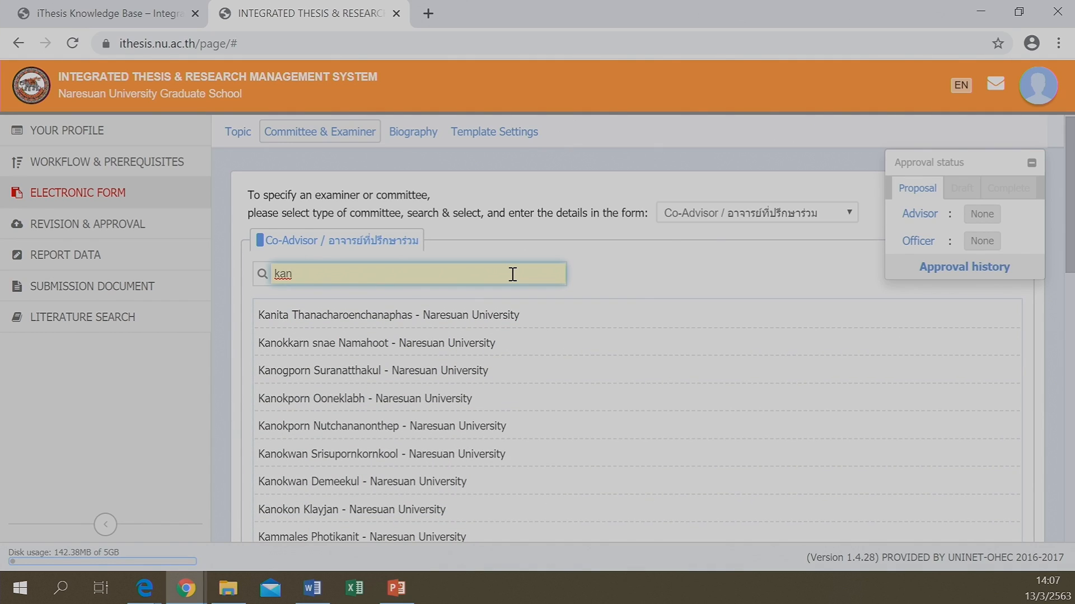
text(n)
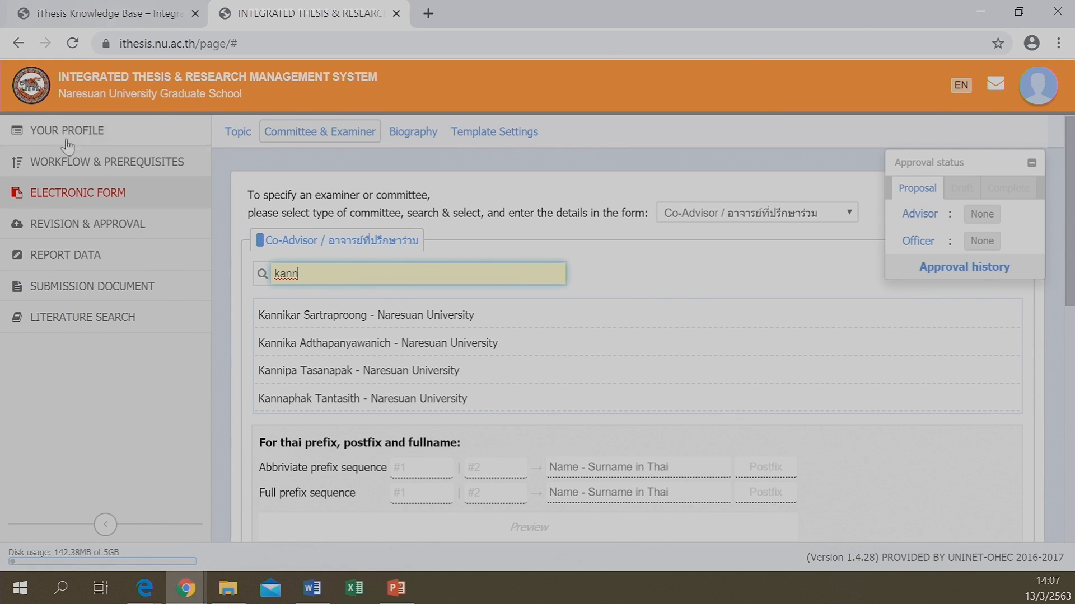
text(da)
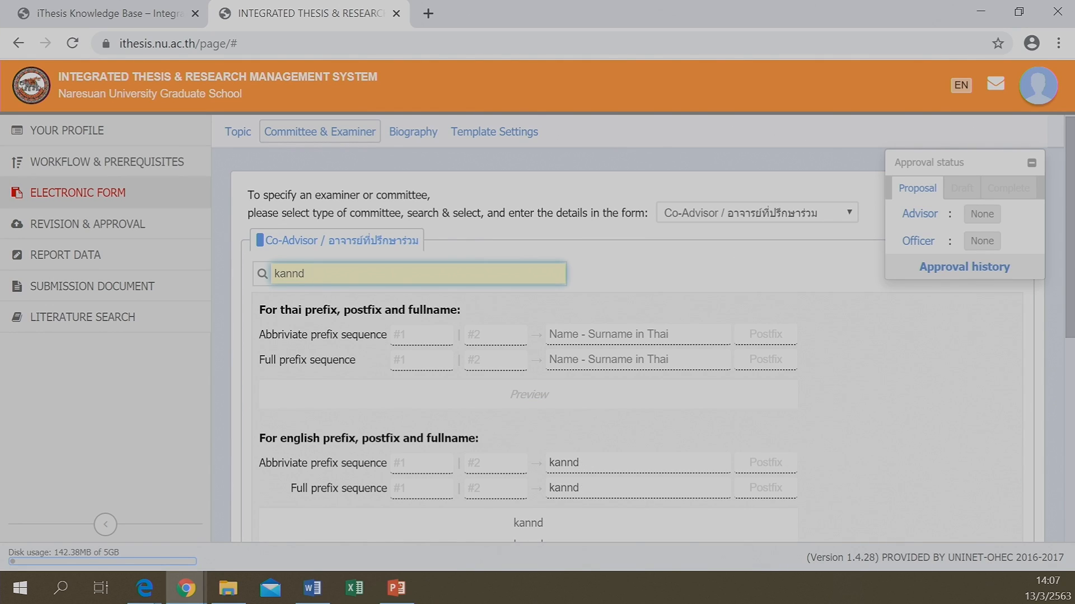
key(BackSpace)
text(i)
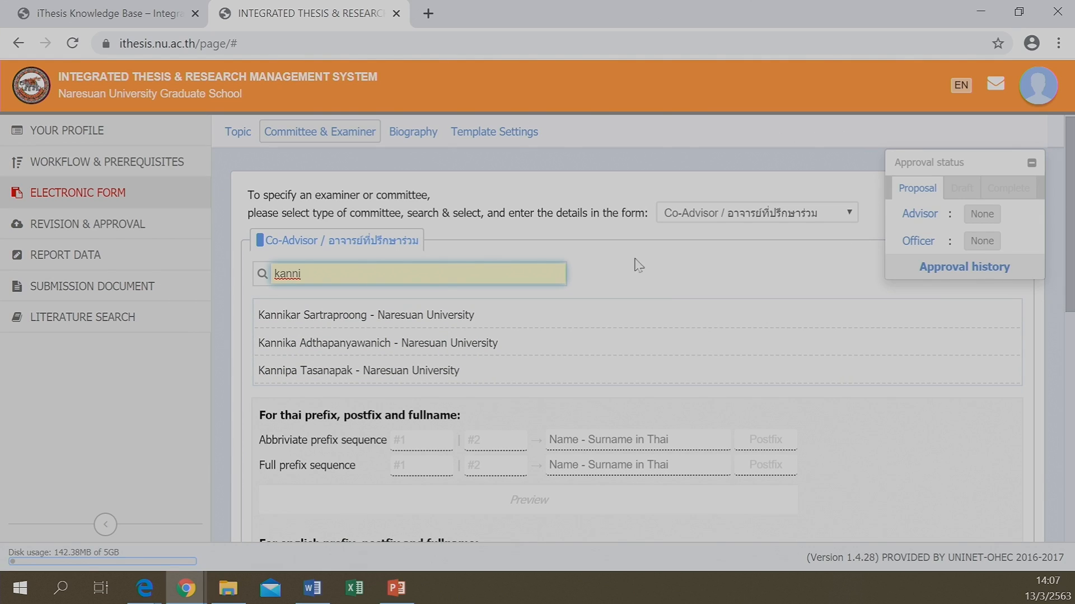
click(354, 331)
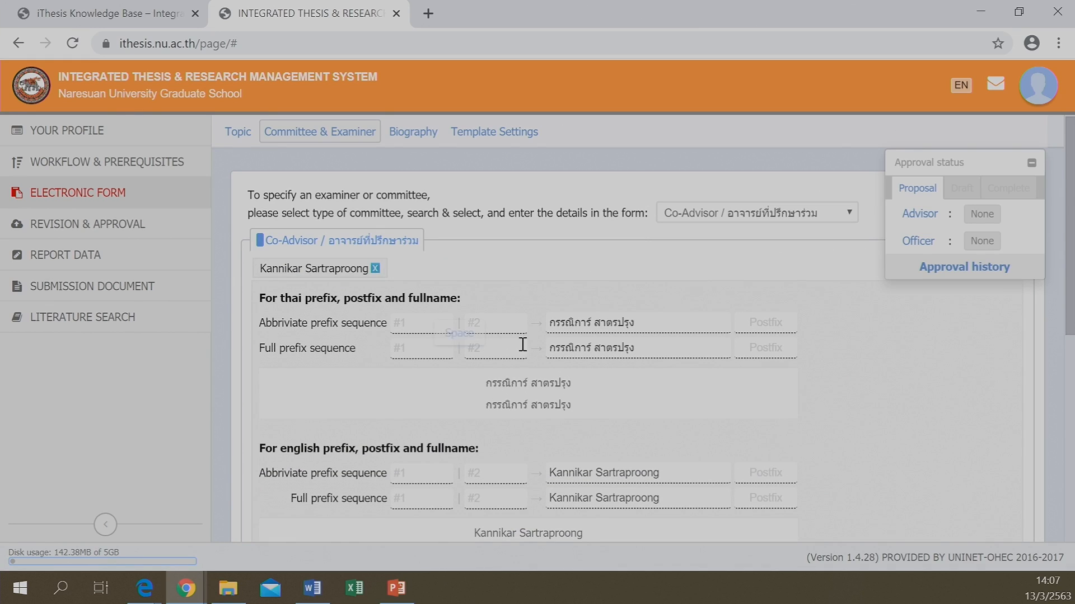
Give the co-advisor English prefixes Asst. Prof. and Dr
click(407, 474)
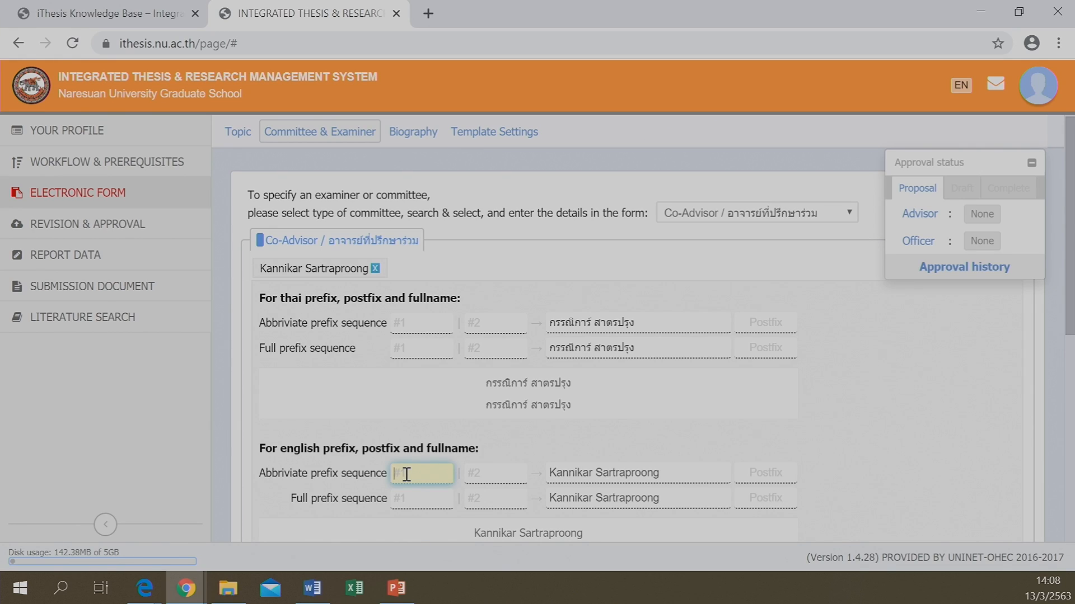
text(As)
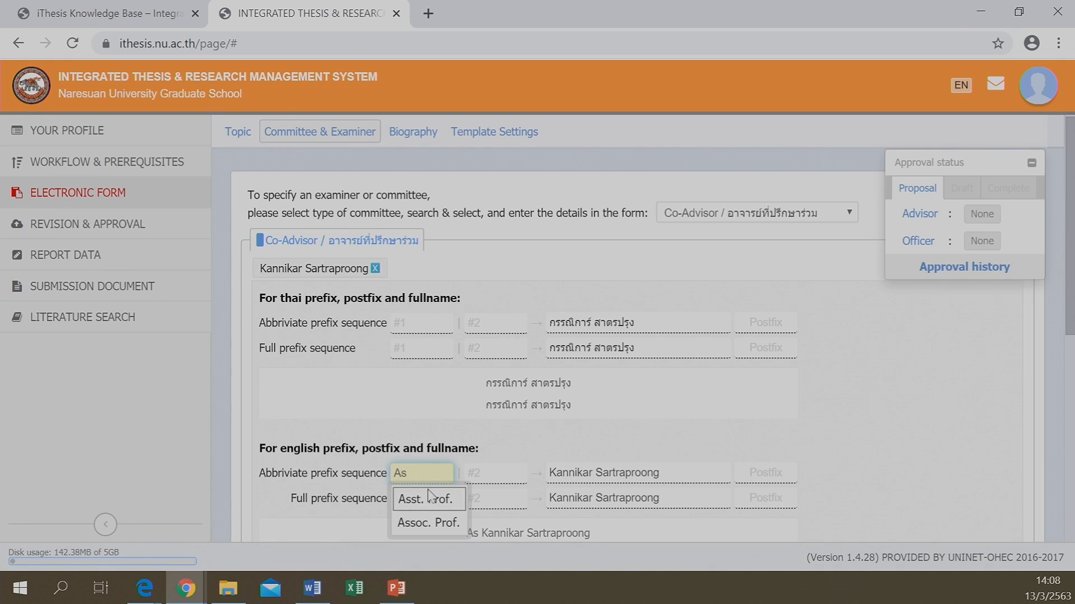
click(429, 497)
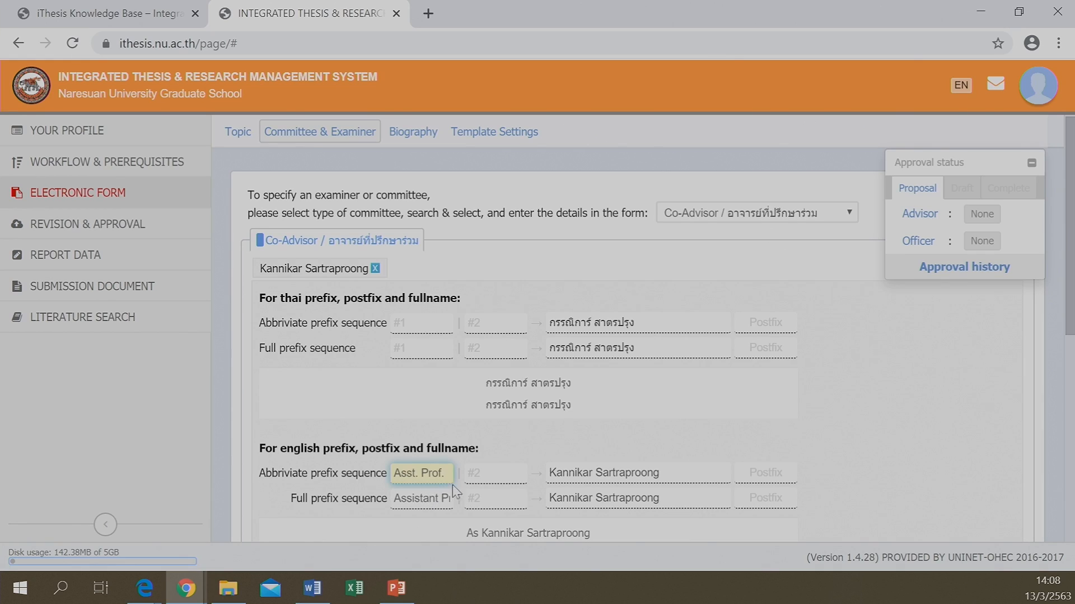
click(484, 475)
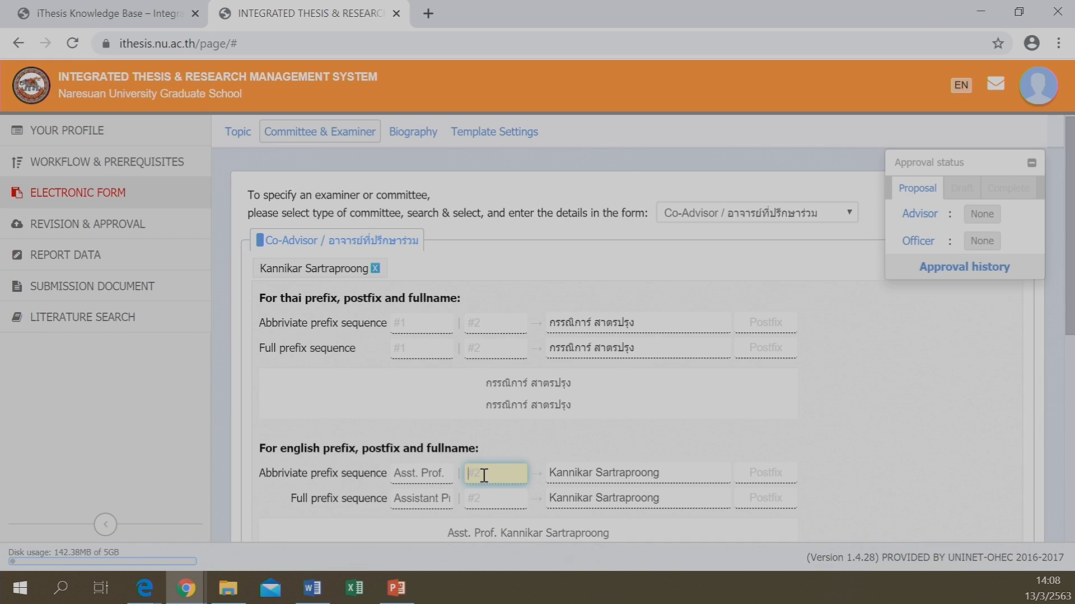
text(Dr)
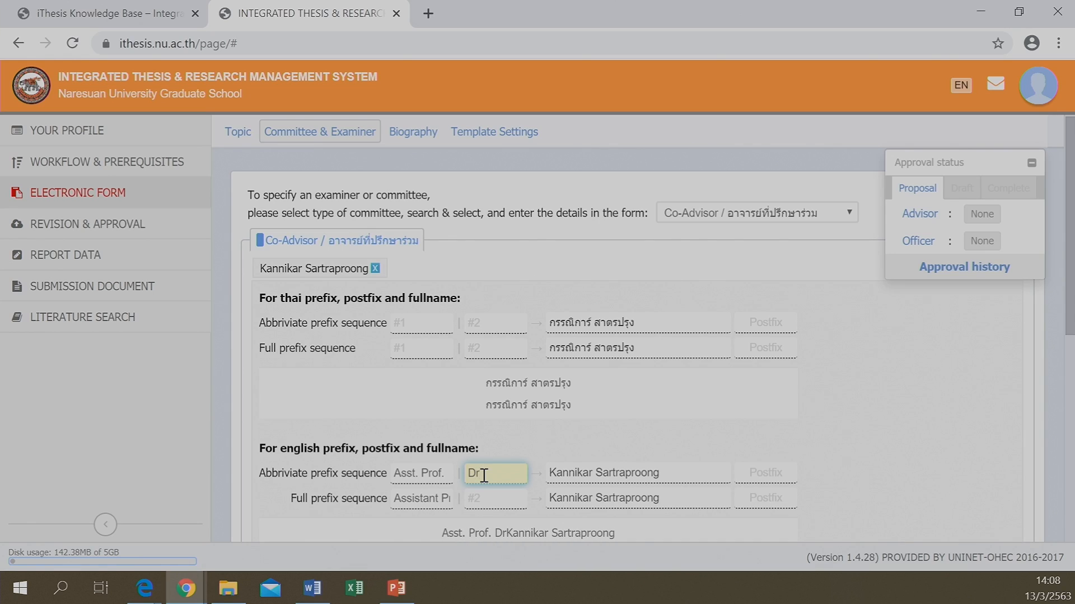
text(.)
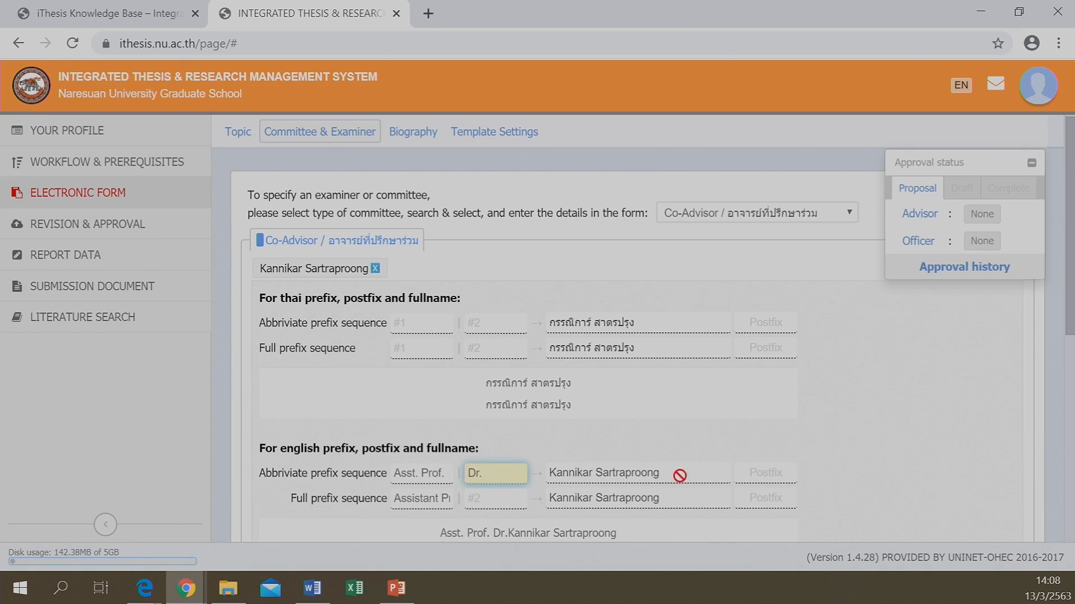
Set the co-advisor's English name postfix to M.D
click(762, 478)
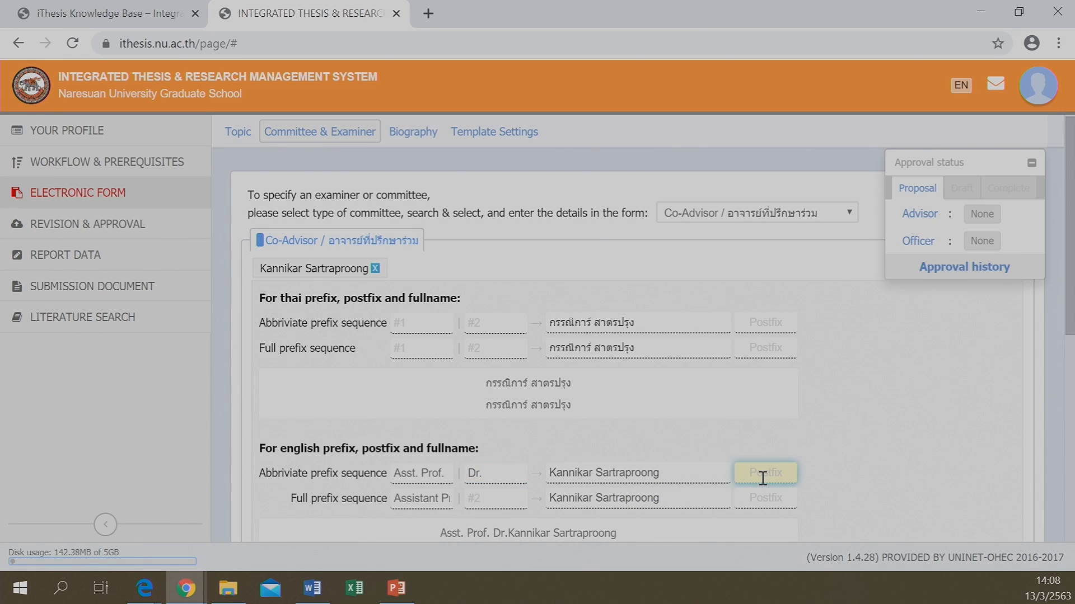
text(P)
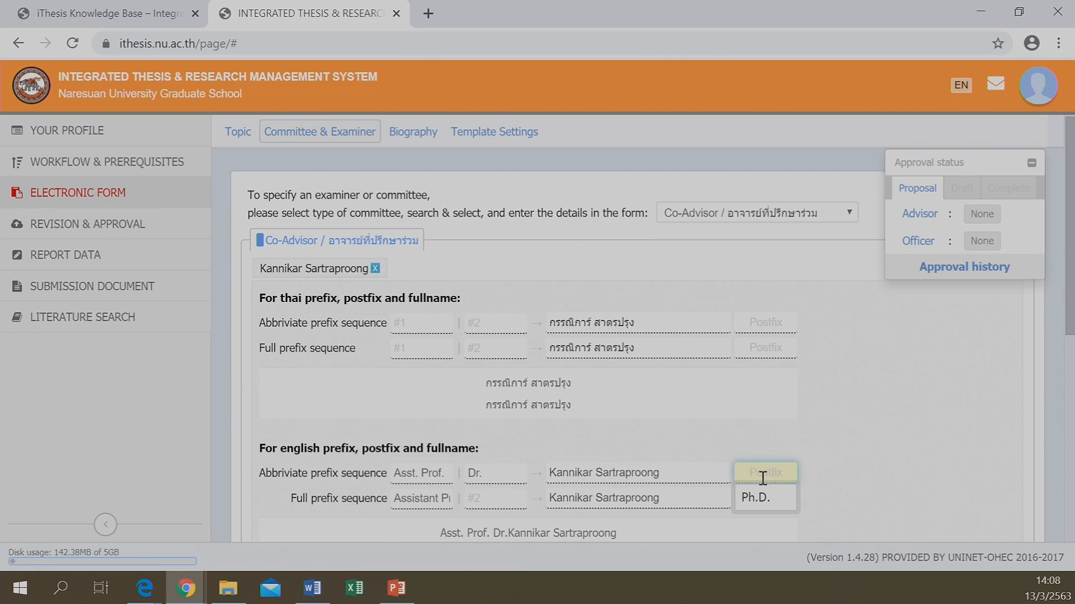
key(BackSpace)
text(M)
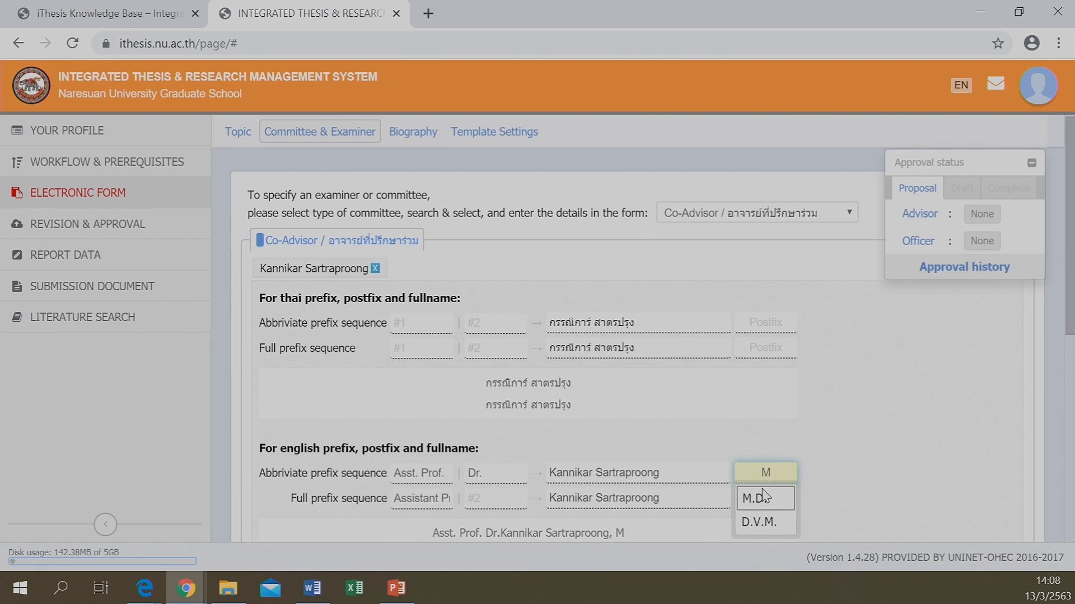
click(758, 505)
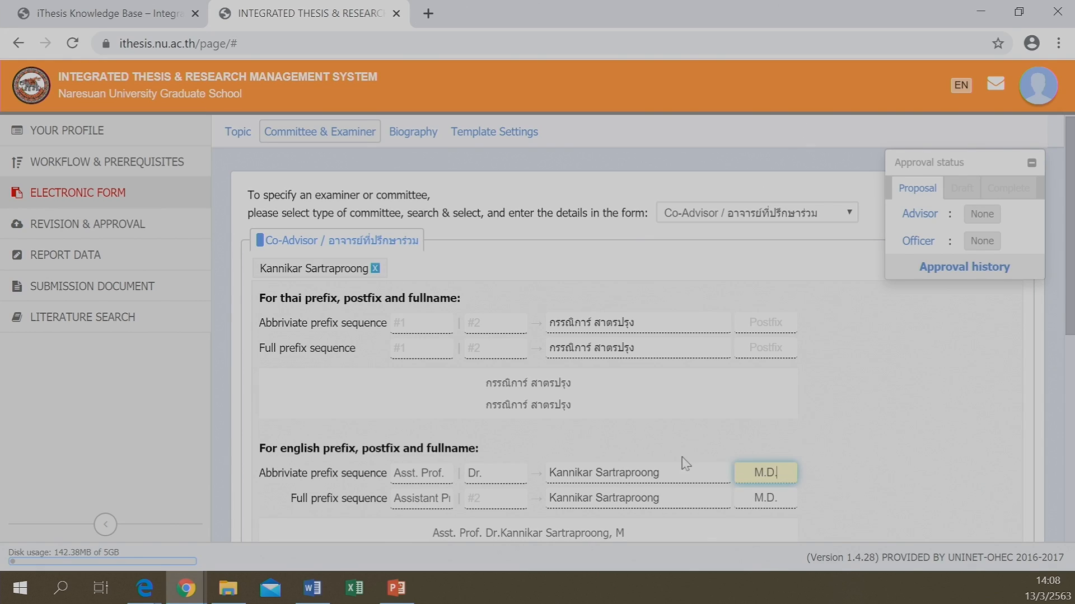
scroll(680, 464, down, 5)
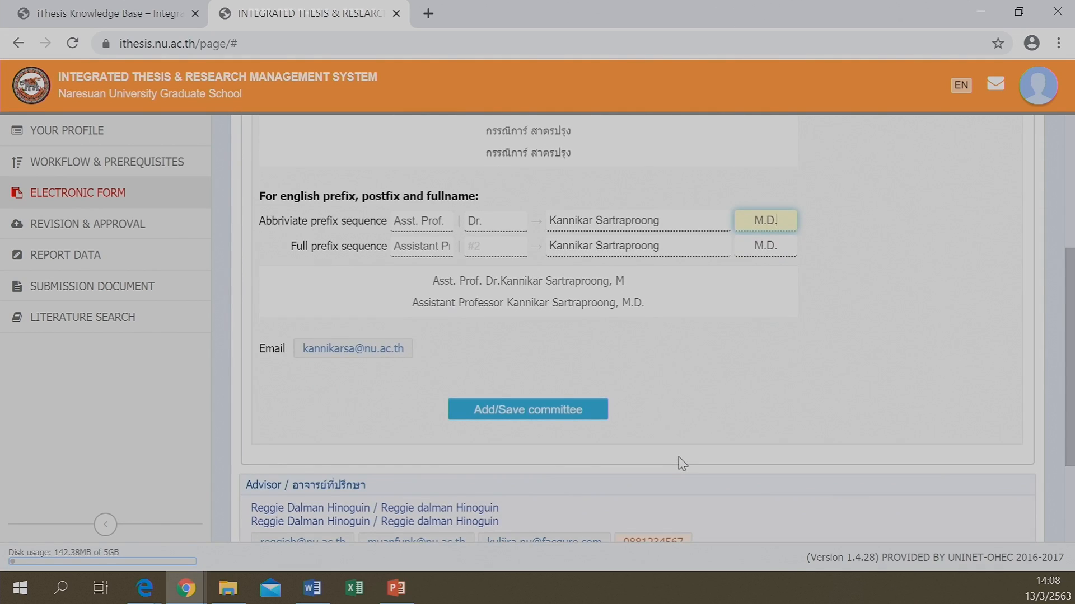
scroll(680, 463, up, 3)
scroll(666, 459, down, 2)
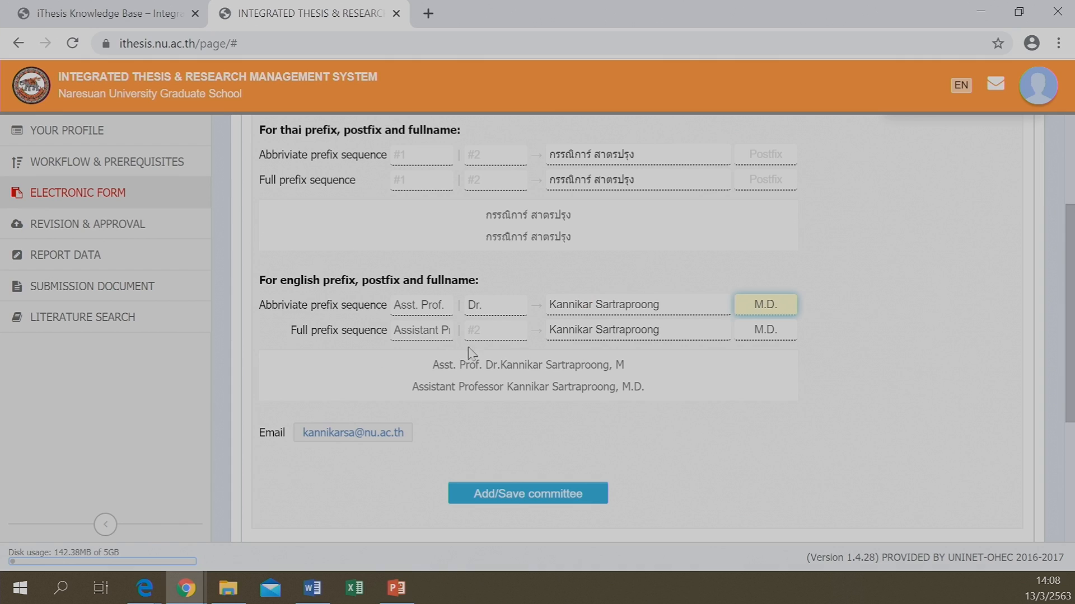
Add the co-advisor to the committee, then delete that Co-Advisor row and confirm
click(529, 496)
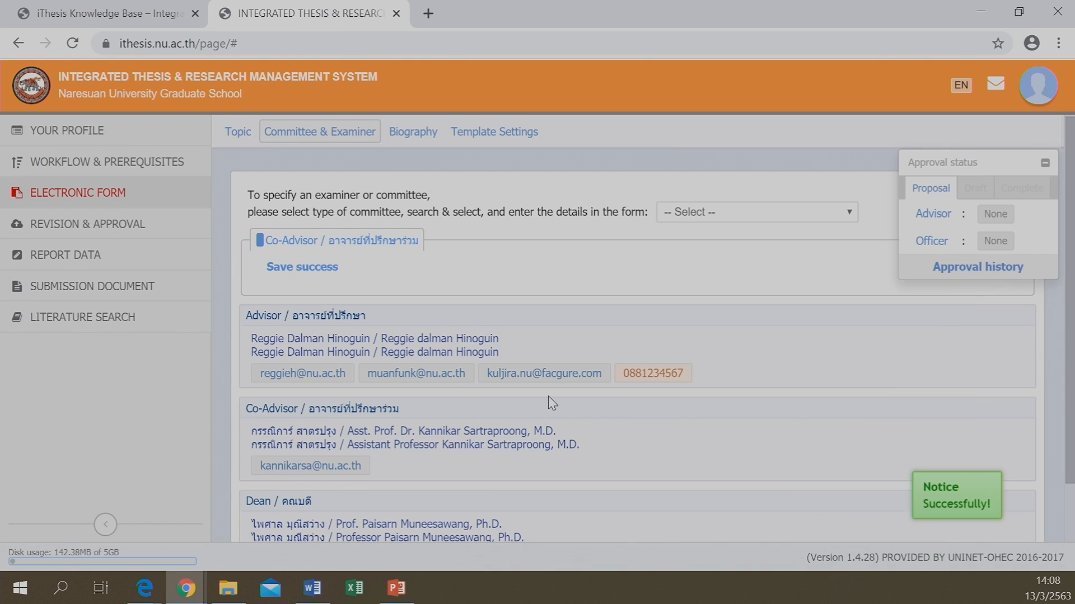
scroll(552, 403, down, 2)
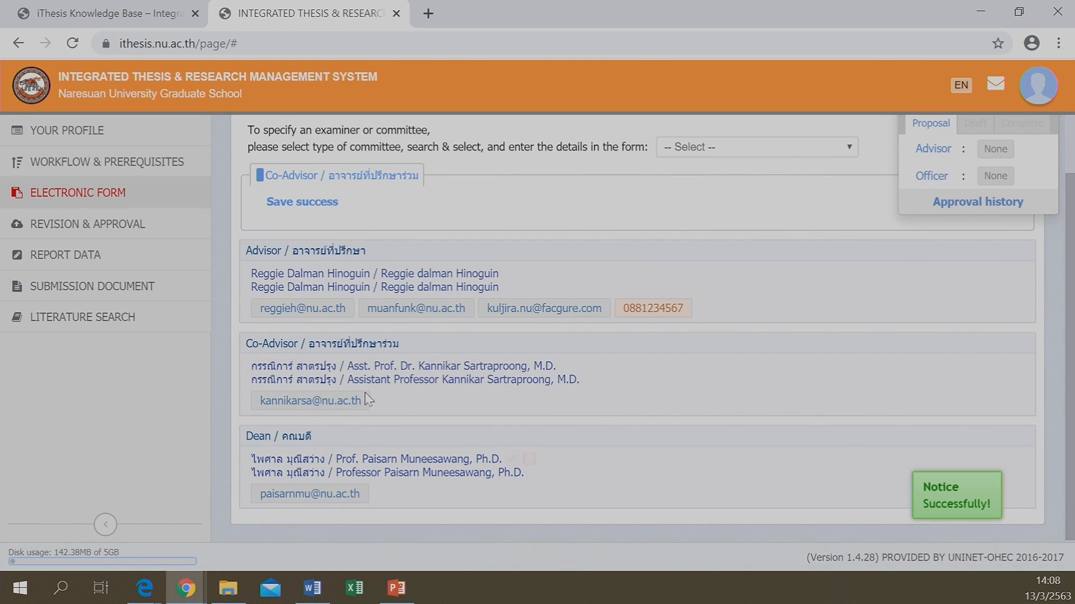
mouse_move(368, 383)
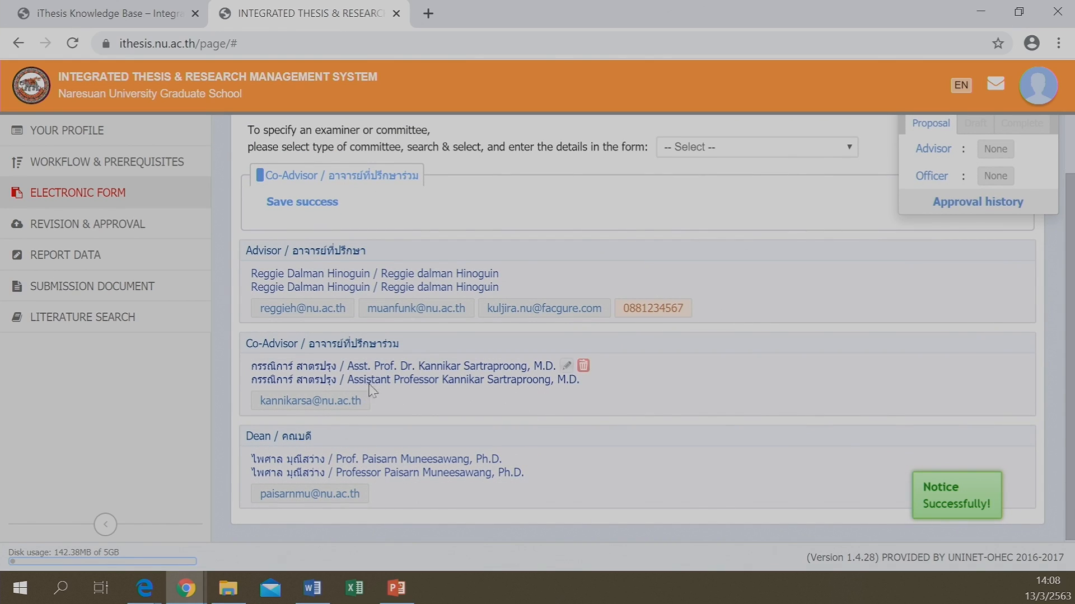
click(583, 366)
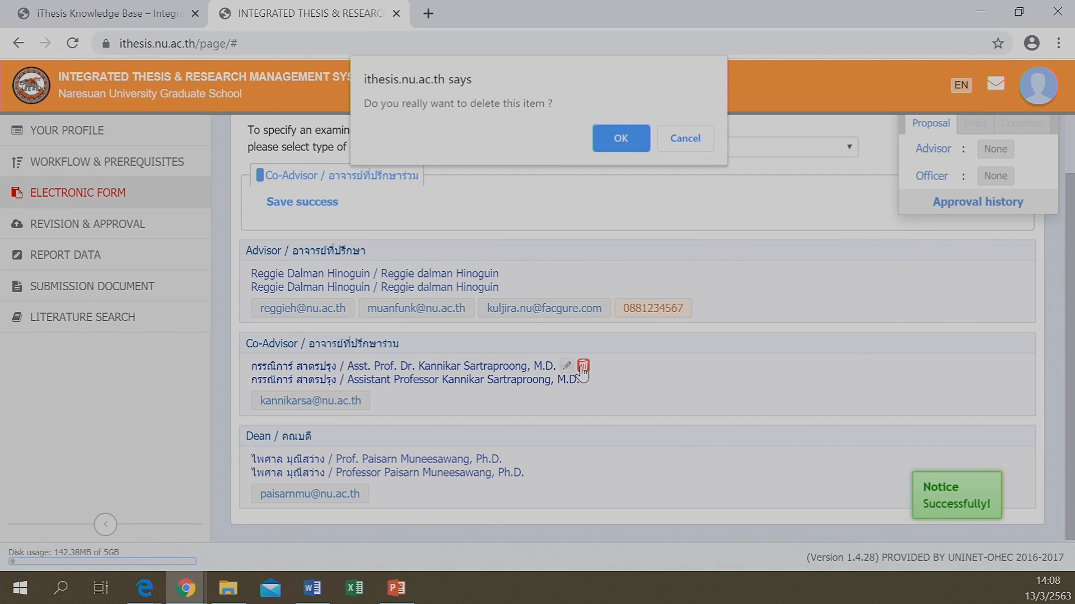
click(620, 146)
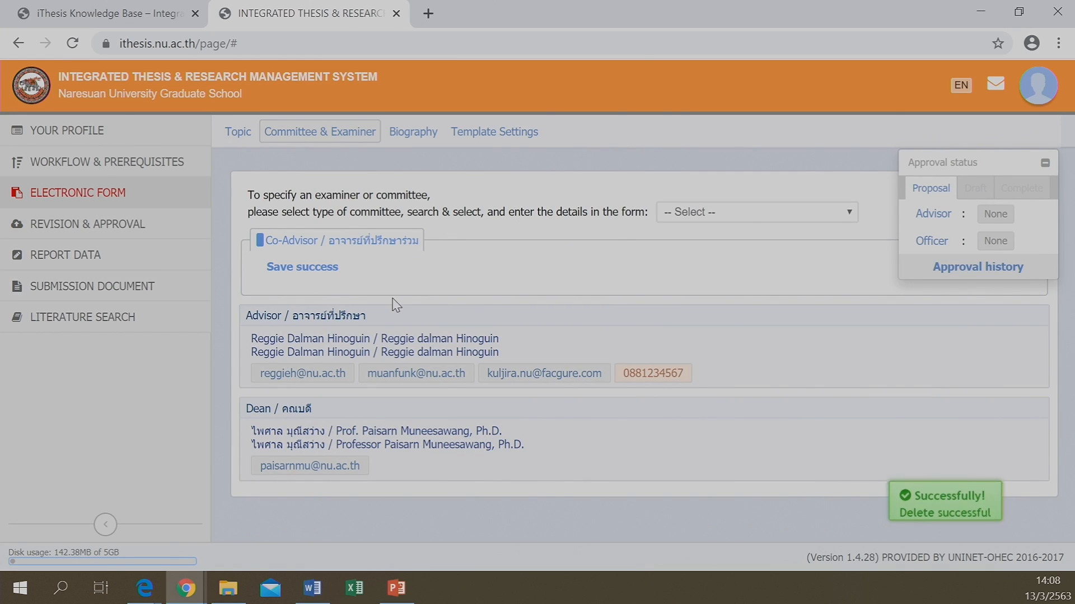
Save the Biography with Current Position 'General Manager' and Education Background 'Doctor of Logistics'
click(392, 132)
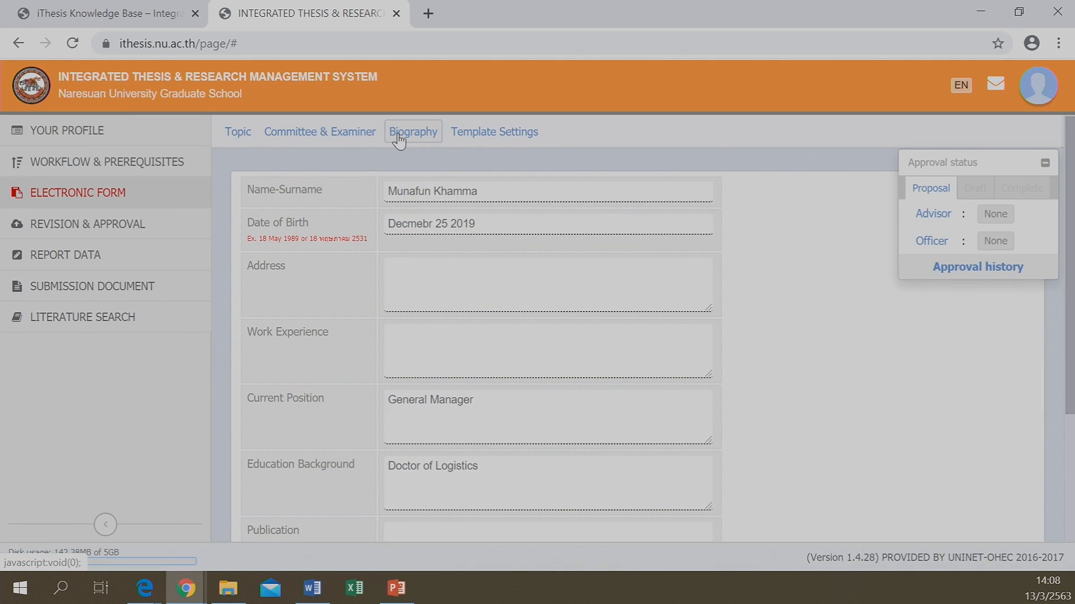
scroll(436, 280, down, 3)
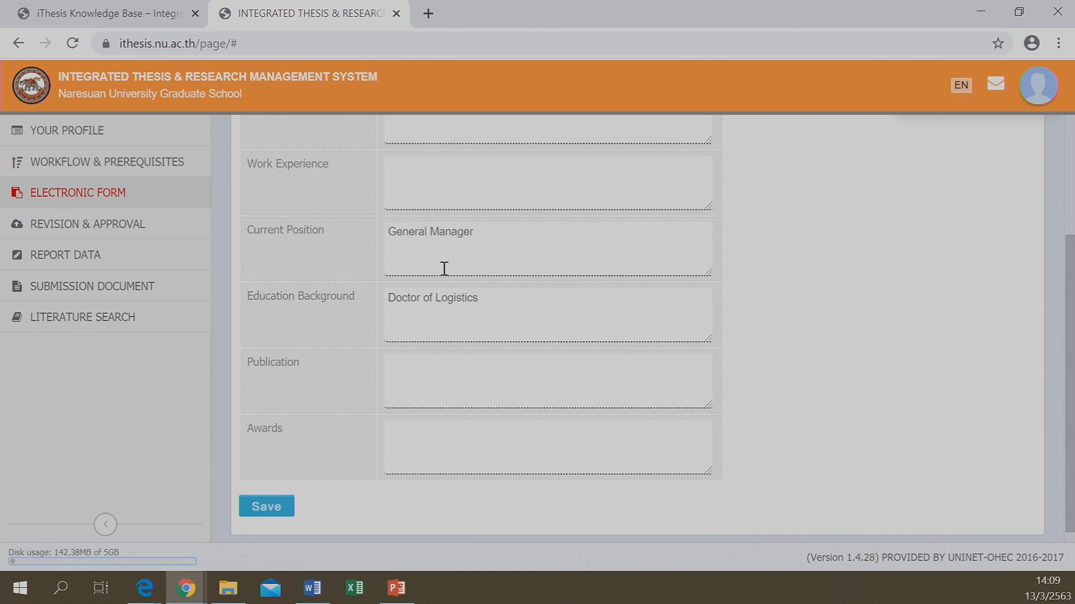
scroll(448, 226, up, 3)
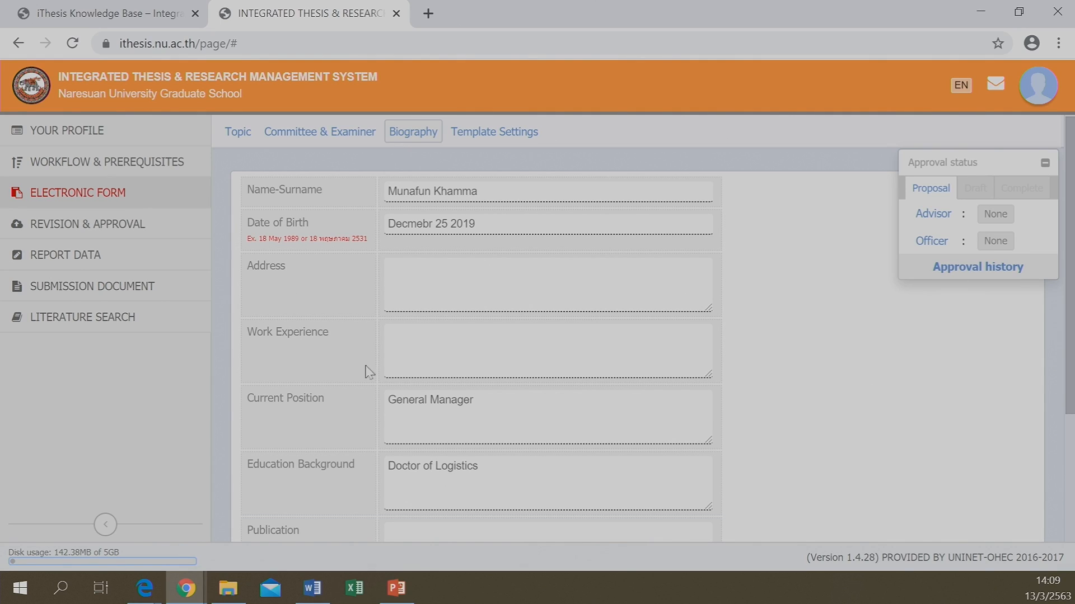
scroll(364, 417, down, 3)
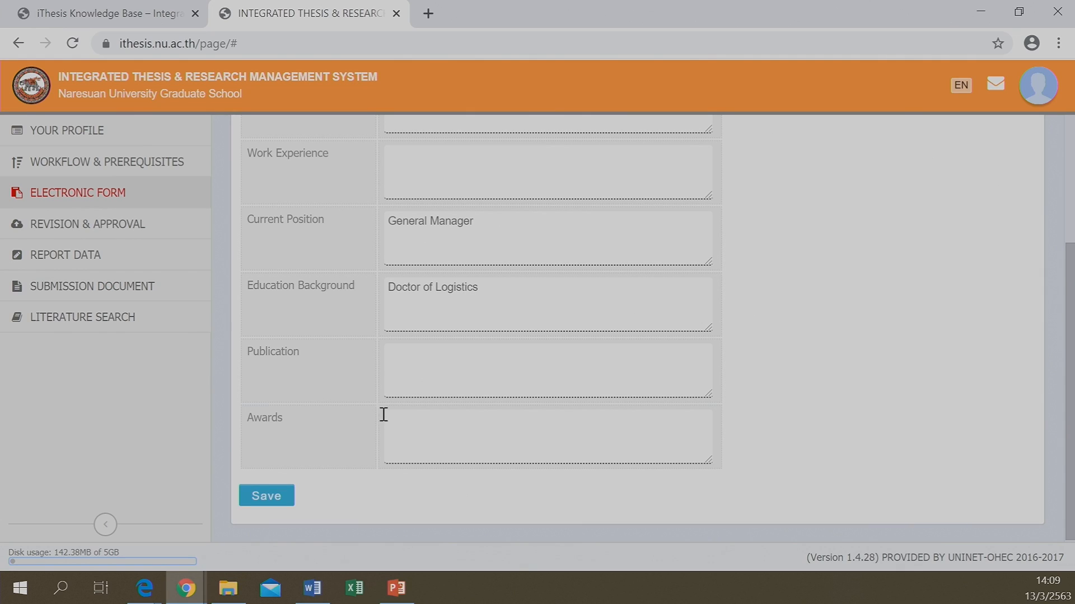
click(262, 499)
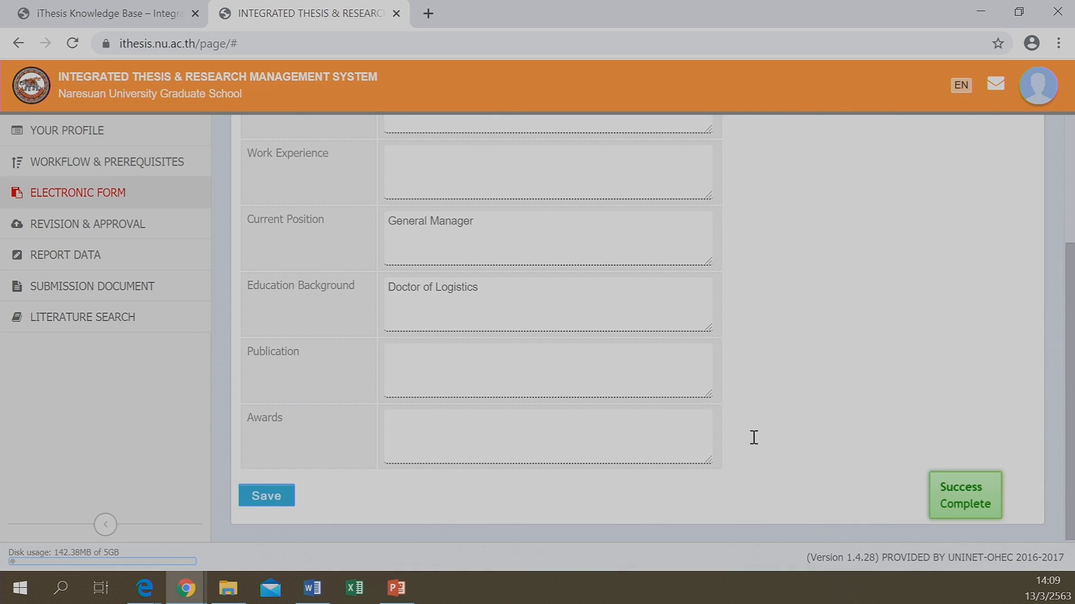
scroll(593, 347, up, 3)
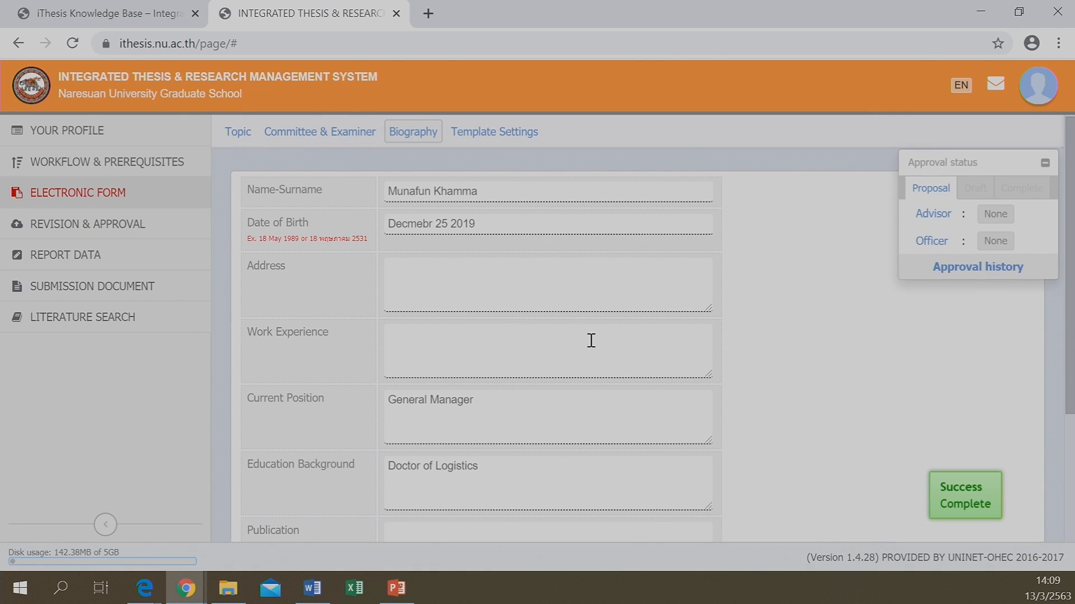
Review Template Settings: English language, Times New Roman theme font, 12 pt page fonts
click(482, 134)
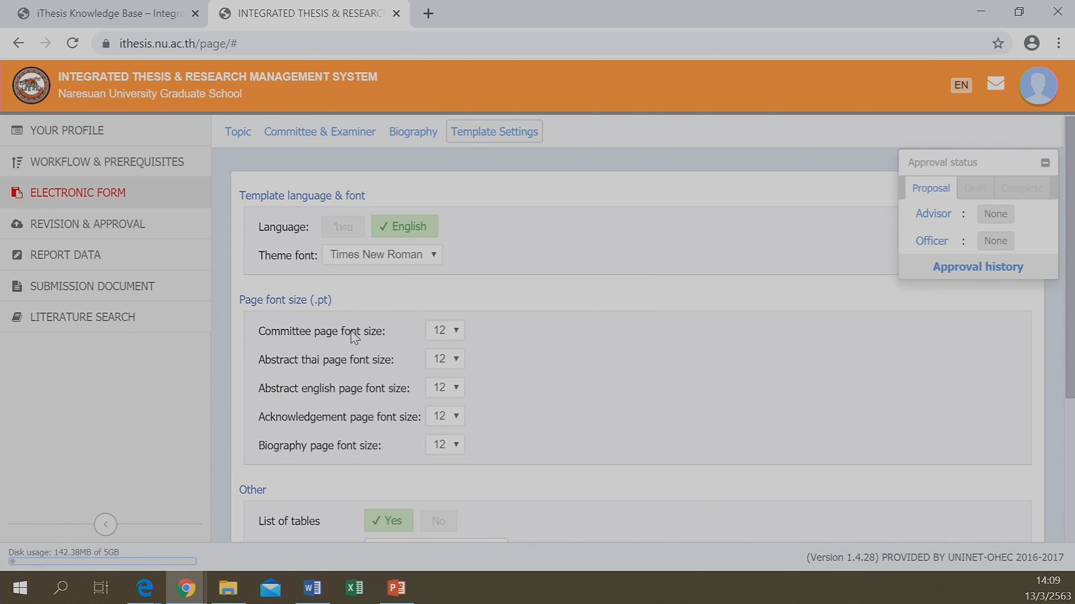
scroll(319, 294, down, 1)
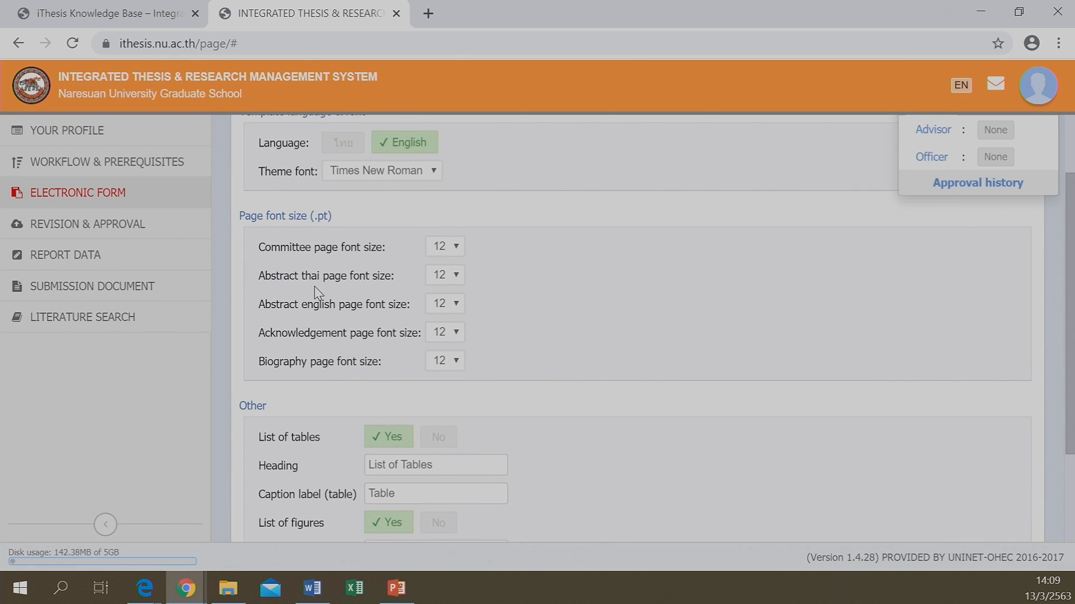
Bring Word's blank Document1, with its iThesis Panel, back to the front
click(315, 593)
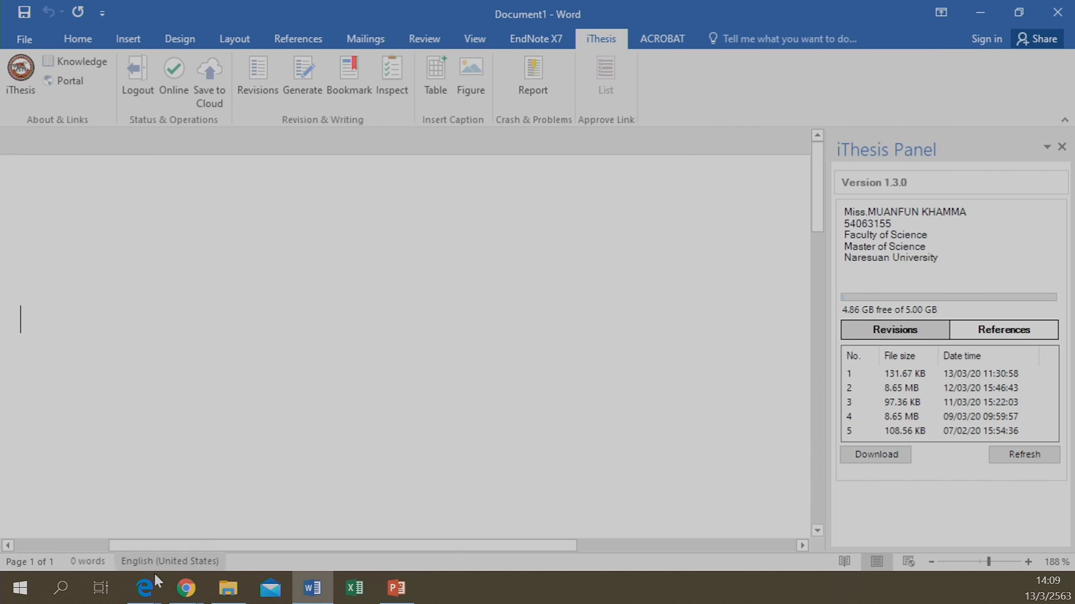
Switch back to the iThesis portal in Chrome, at the Template Settings
mouse_move(189, 590)
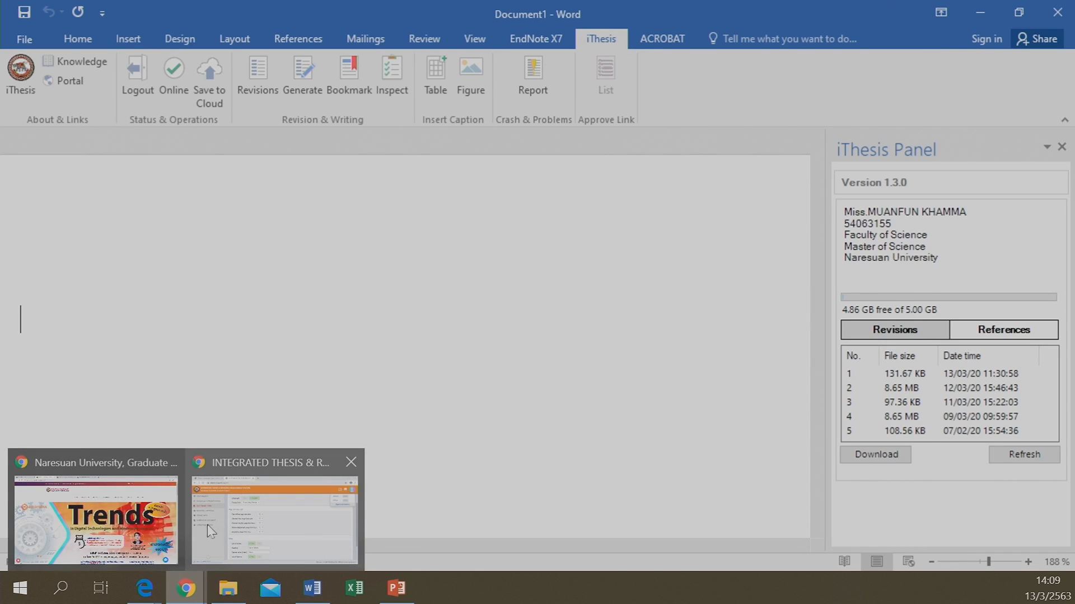
click(250, 518)
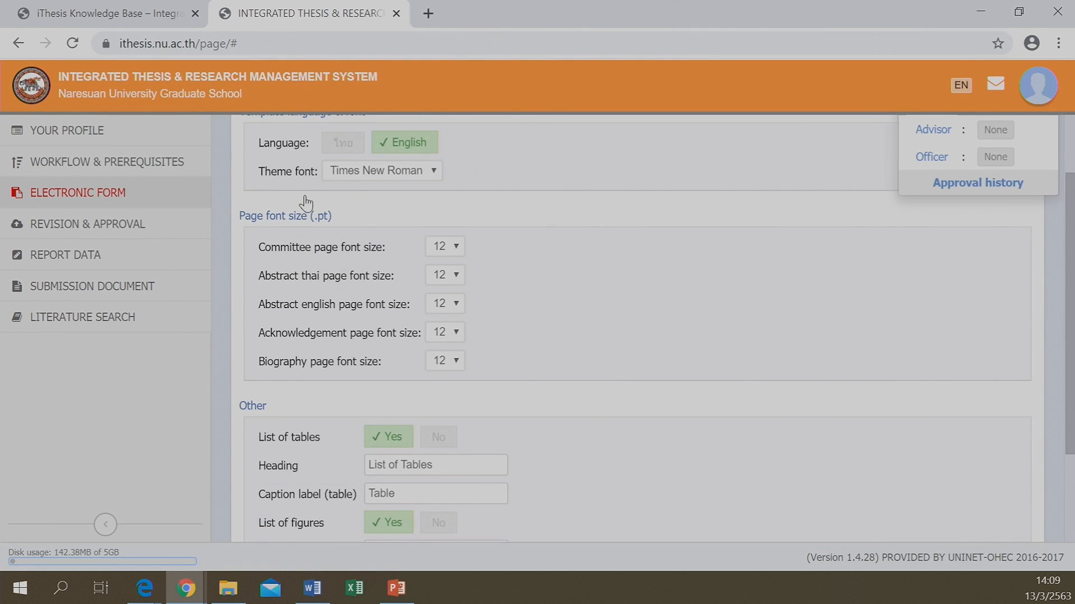
scroll(308, 203, up, 2)
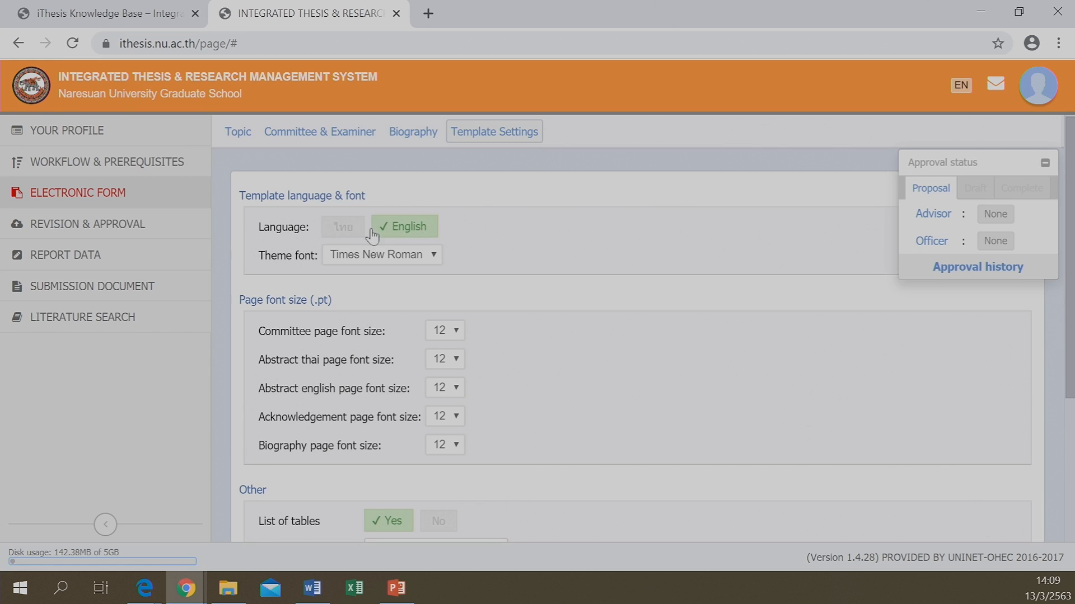
Toggle the template language to ไทย and back to English, and keep Times New Roman as theme font
click(342, 235)
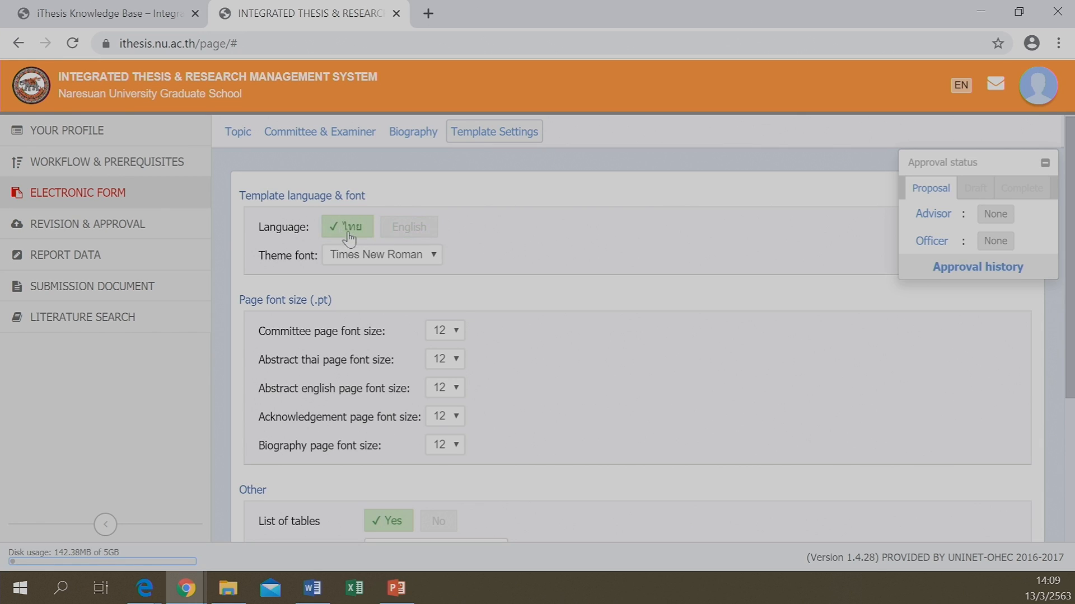
click(407, 235)
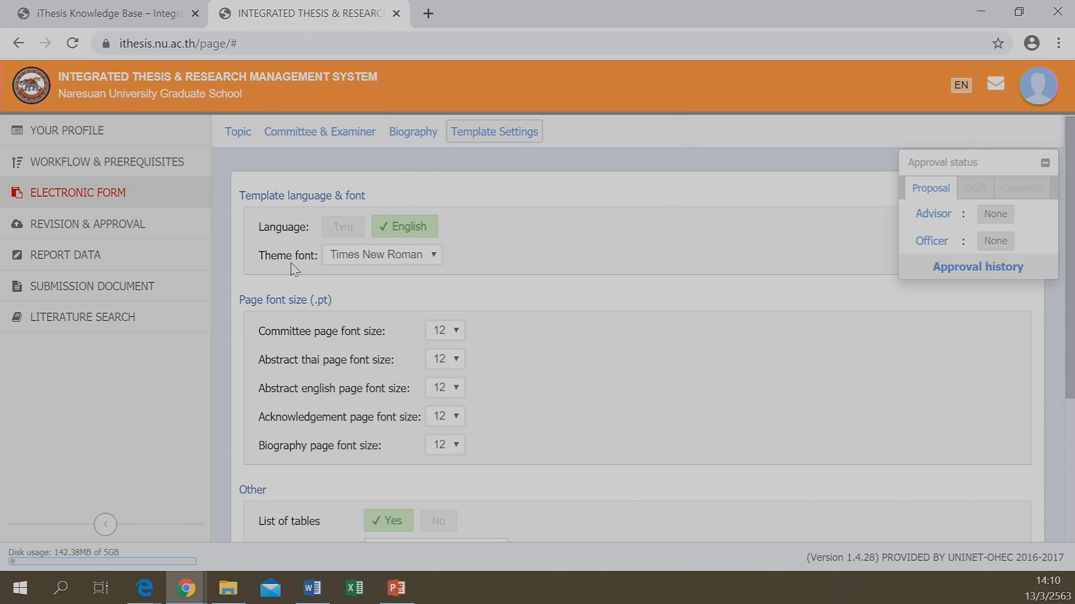
click(433, 256)
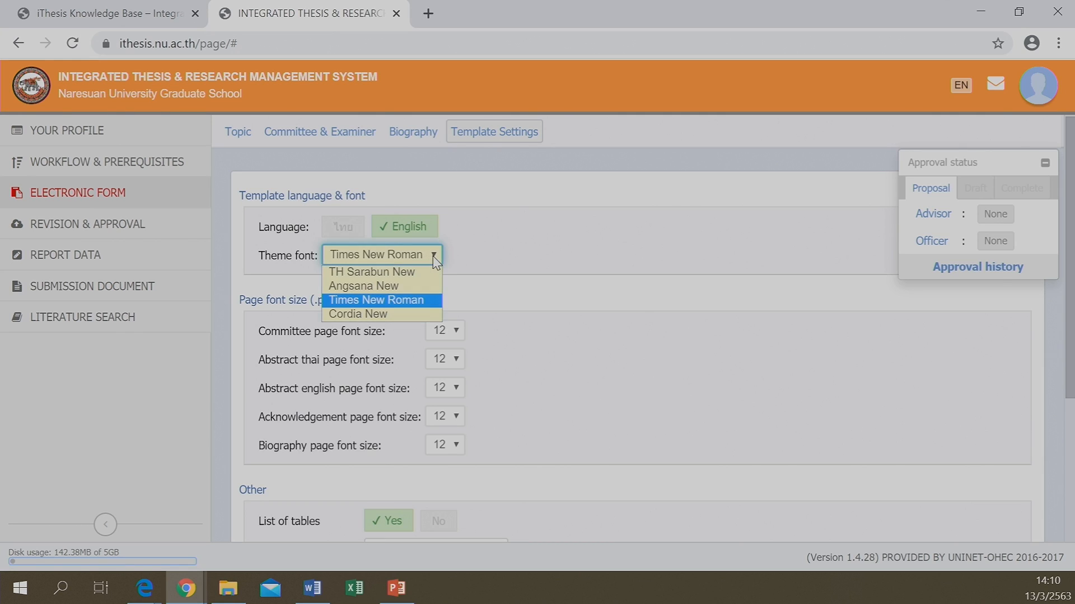
click(377, 305)
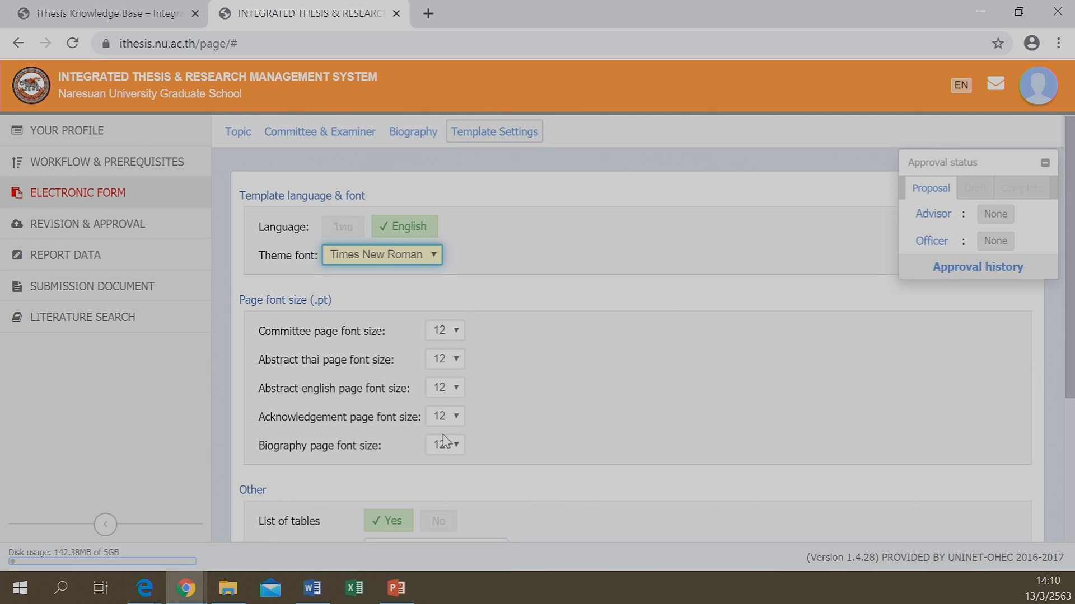
scroll(444, 442, down, 3)
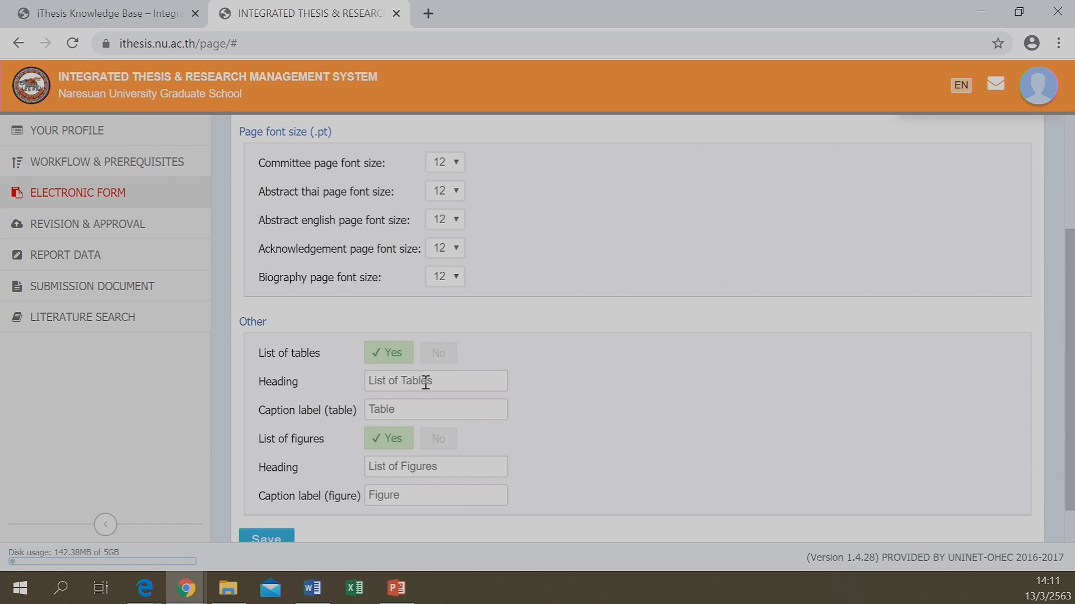
Retype the List of Tables heading with a capital L, then review the caption and List of Figures fields
drag(441, 378, 356, 386)
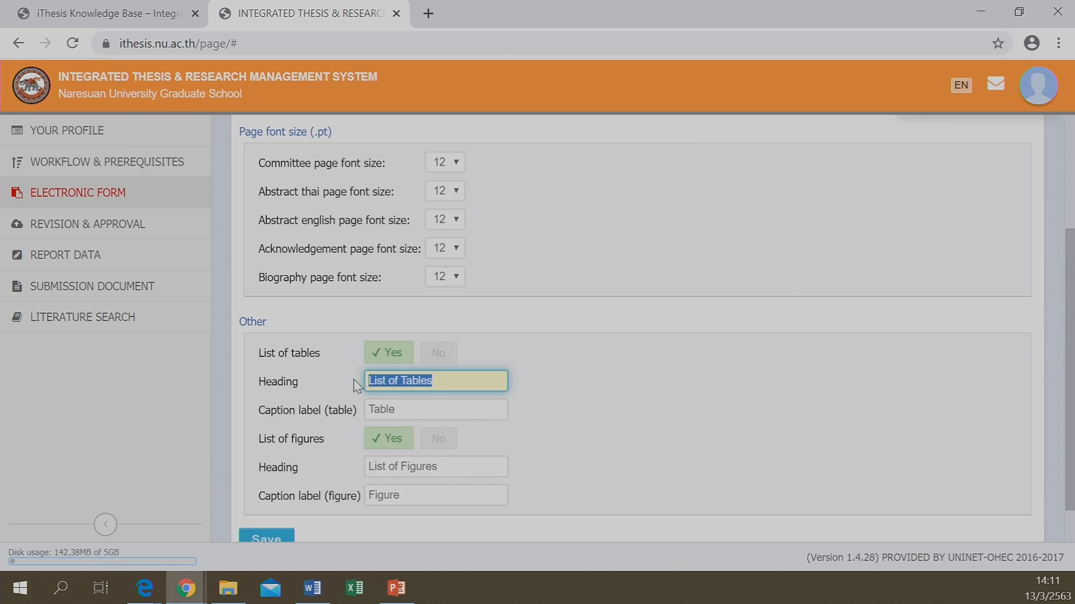
text(li)
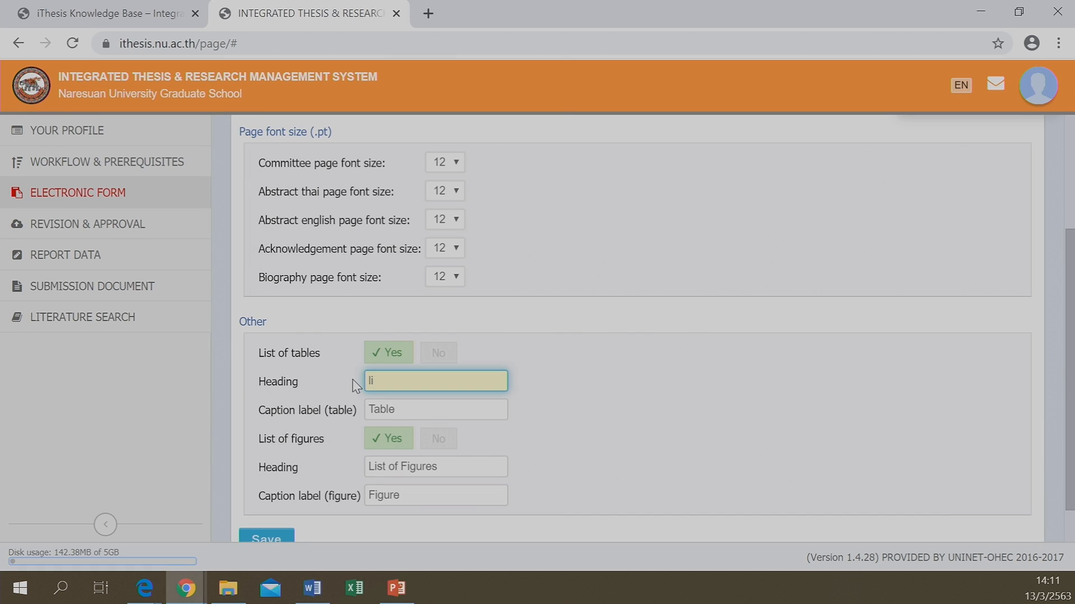
key(BackSpace)
text(List of Tables)
click(412, 411)
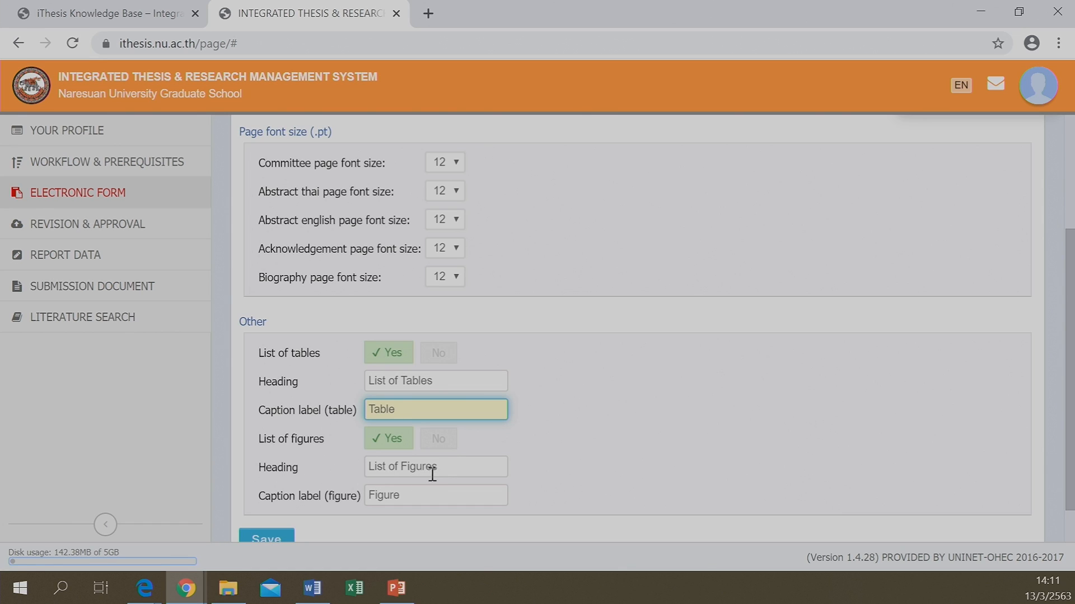
click(448, 464)
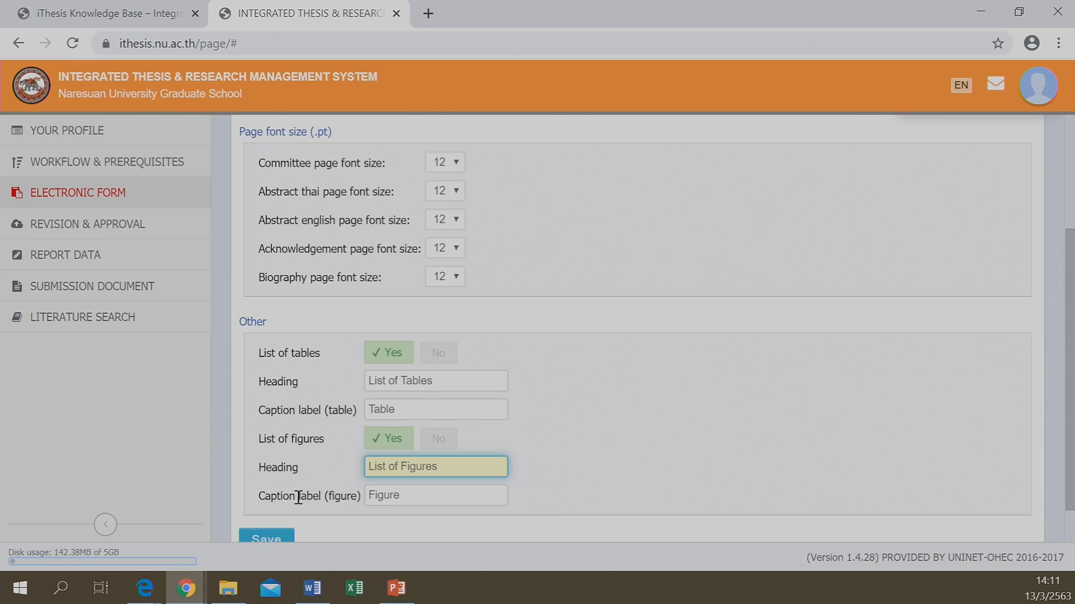
click(435, 494)
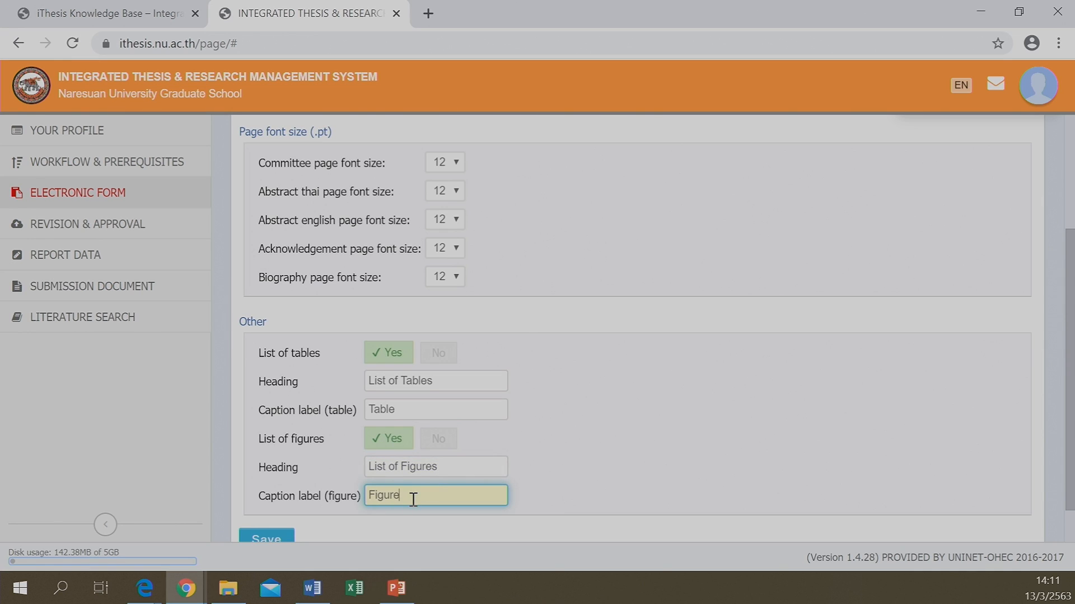
Save the template settings, confirm with OK, and return to the top of the page
scroll(413, 500, down, 1)
scroll(413, 499, up, 4)
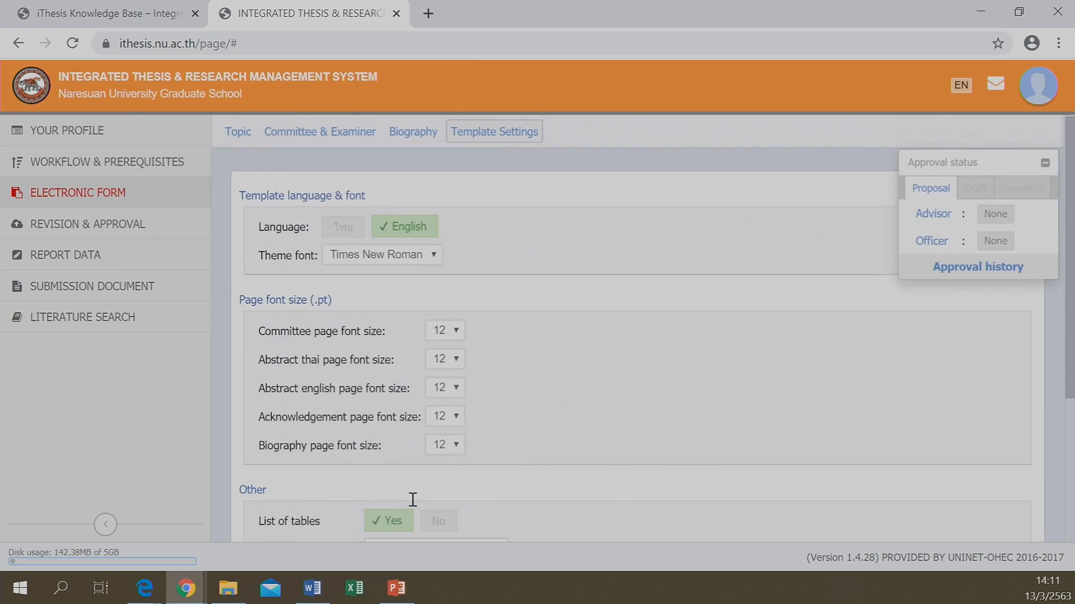
scroll(413, 506, down, 4)
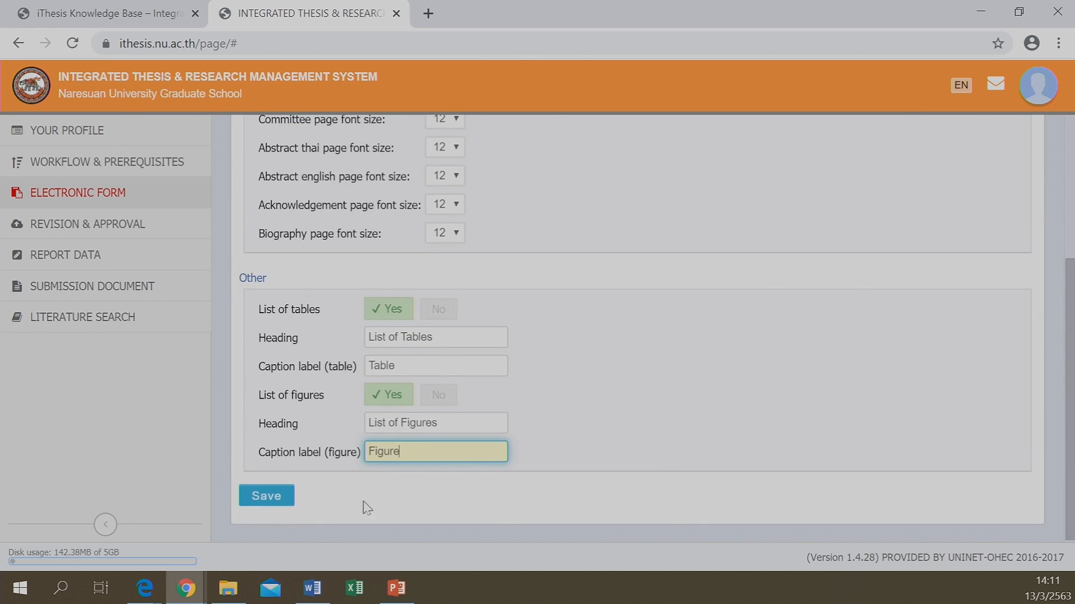
click(261, 497)
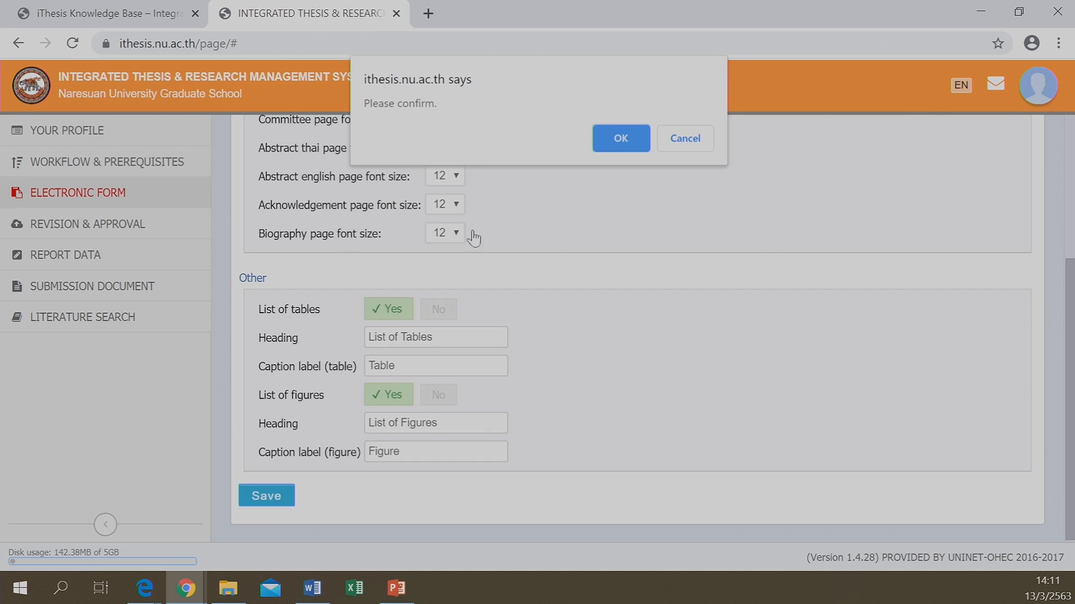
click(620, 140)
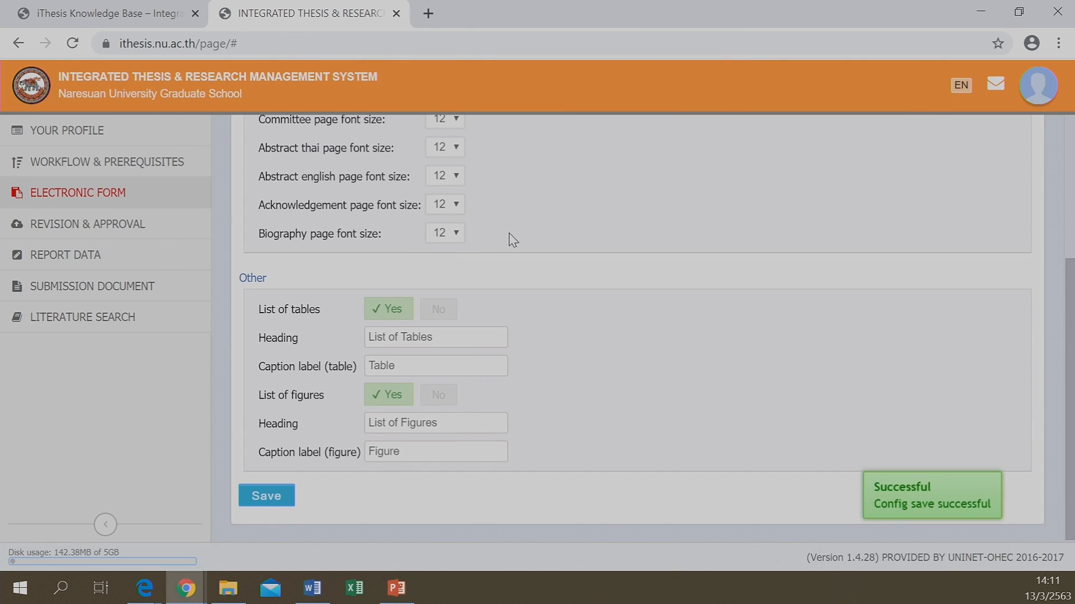
scroll(463, 220, up, 4)
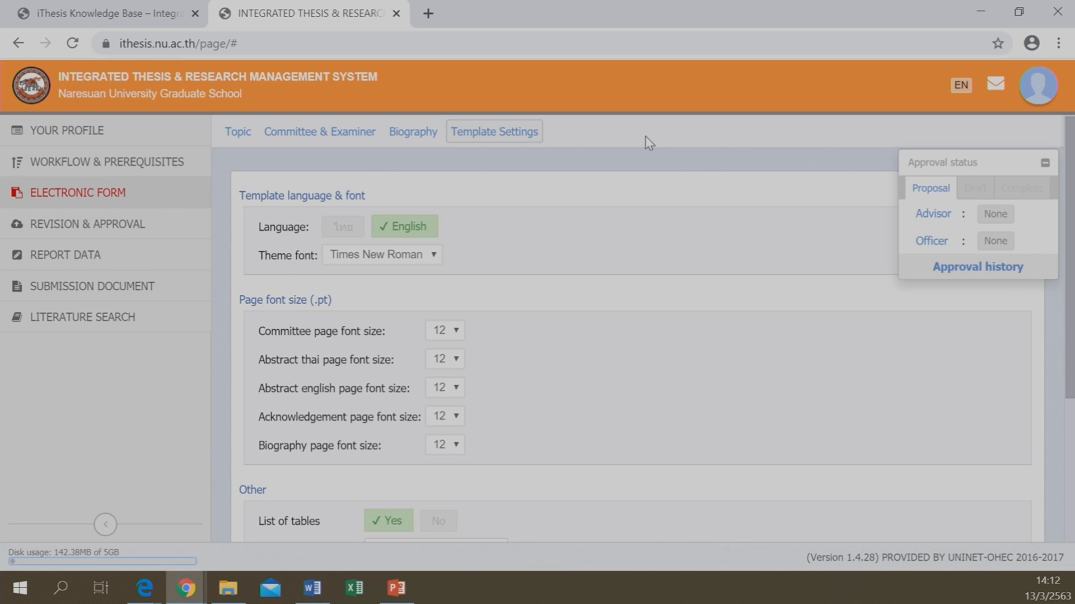
scroll(445, 282, down, 3)
scroll(448, 286, up, 3)
Browse the cancelled draft, pending proposal and earlier versions on Revision & Approval, then go to Report Data
click(81, 235)
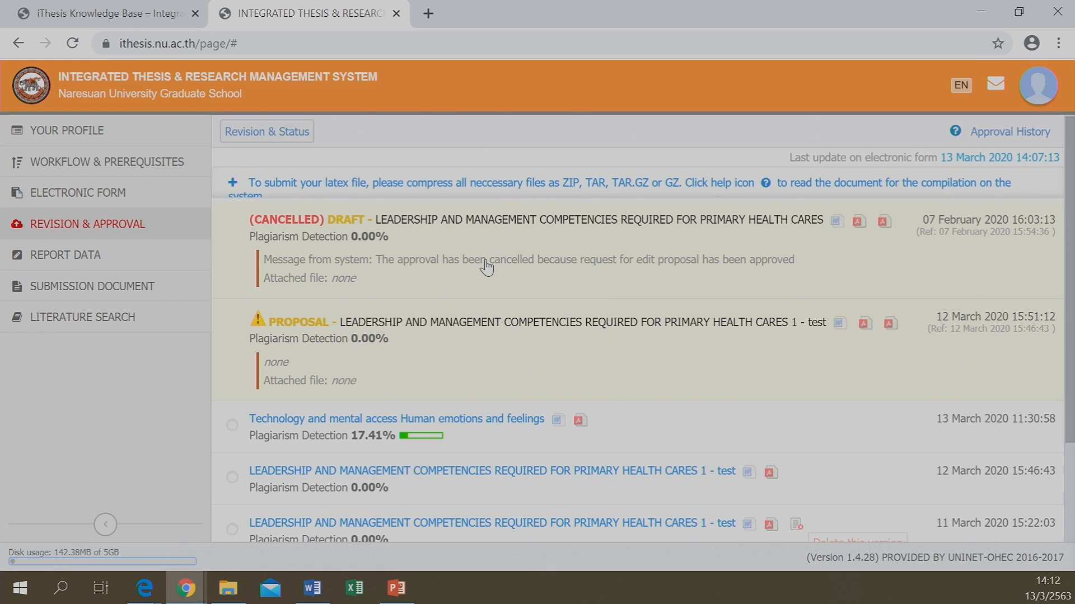
scroll(486, 268, down, 3)
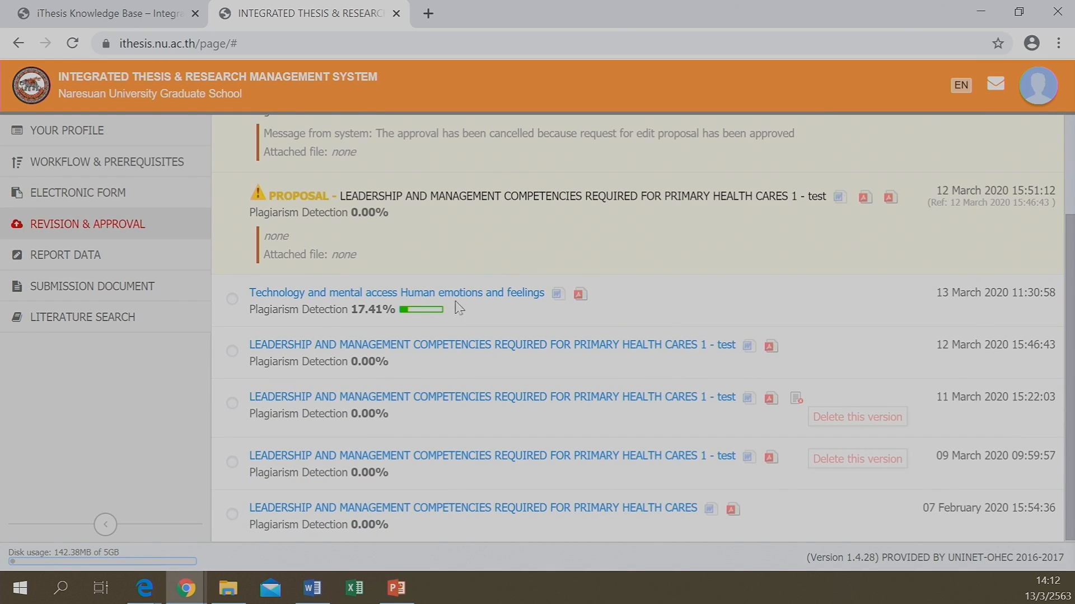
scroll(453, 314, up, 3)
scroll(509, 347, down, 3)
scroll(560, 245, up, 3)
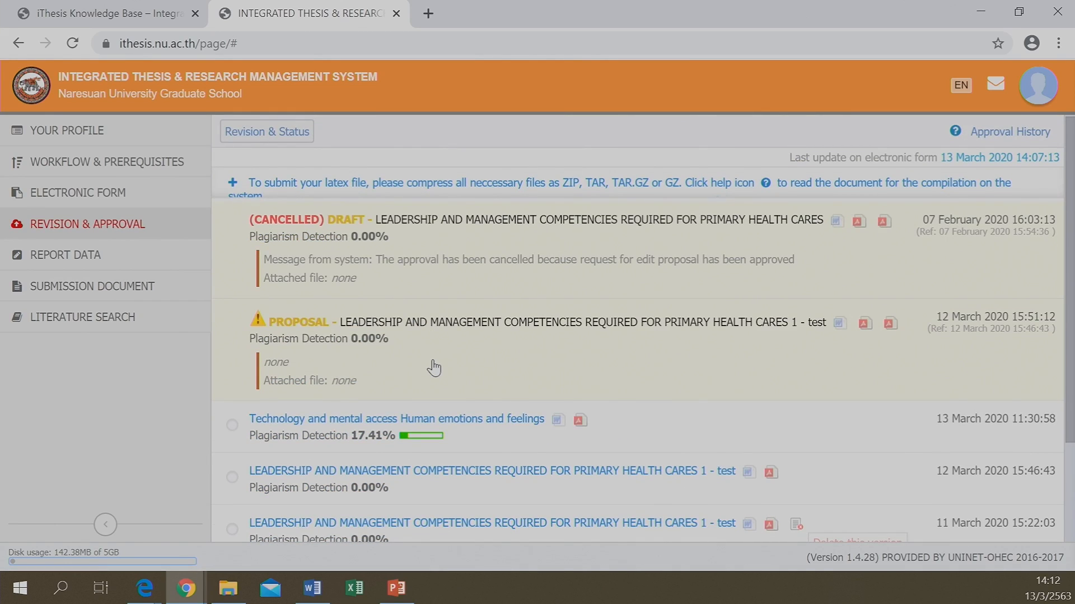
scroll(434, 368, down, 3)
scroll(434, 368, up, 3)
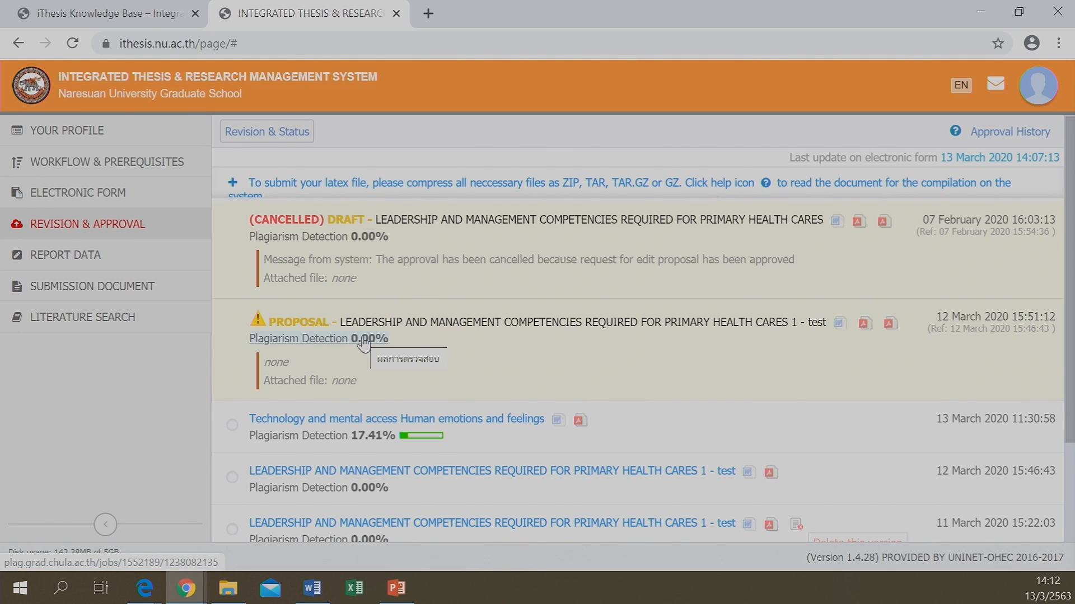
scroll(448, 286, down, 2)
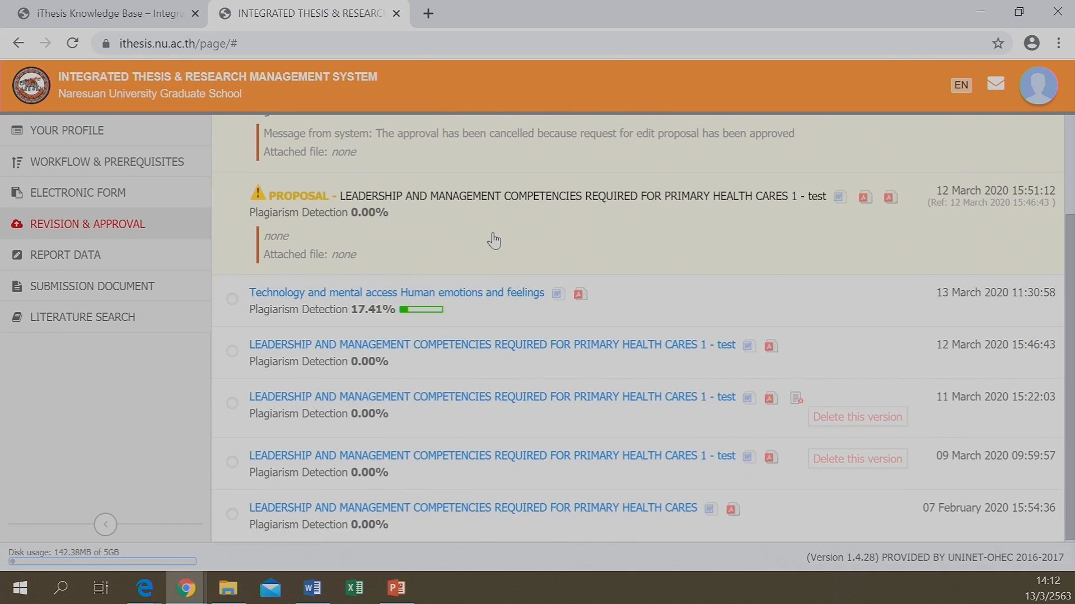
scroll(550, 238, up, 1)
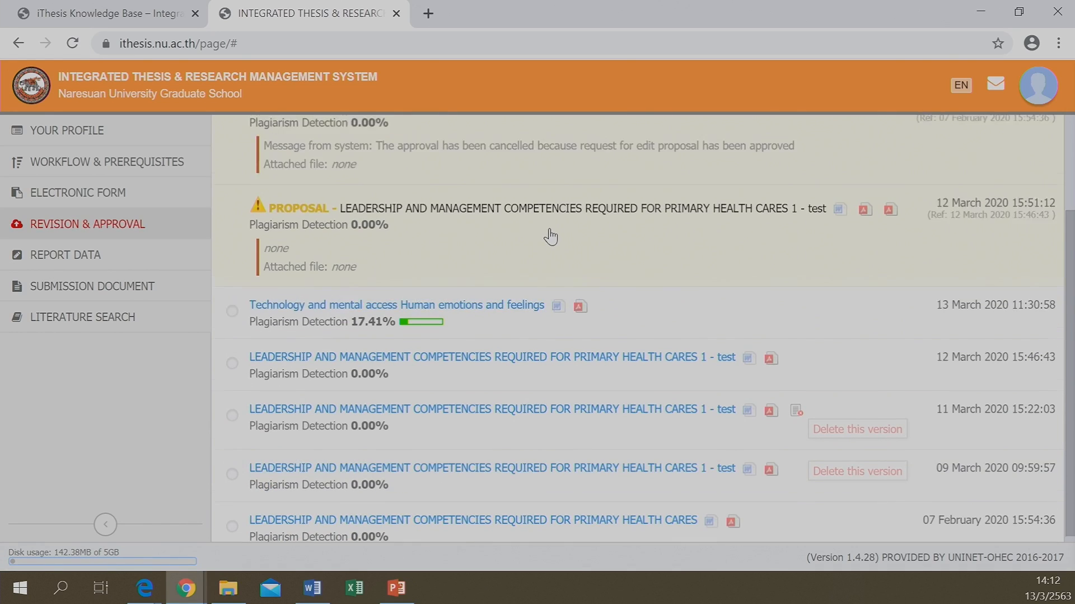
scroll(550, 238, up, 2)
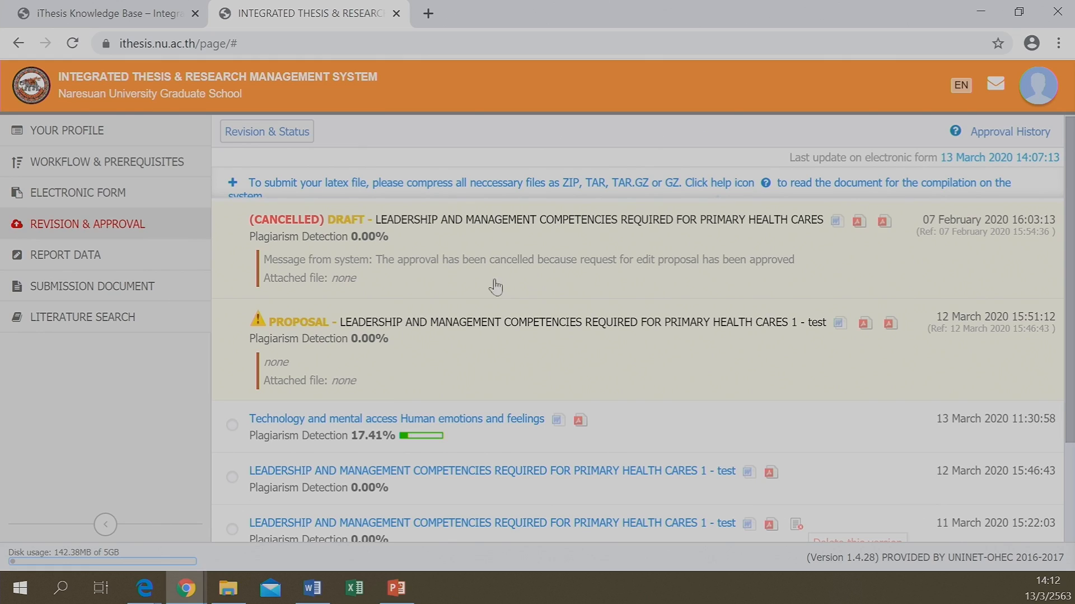
click(50, 258)
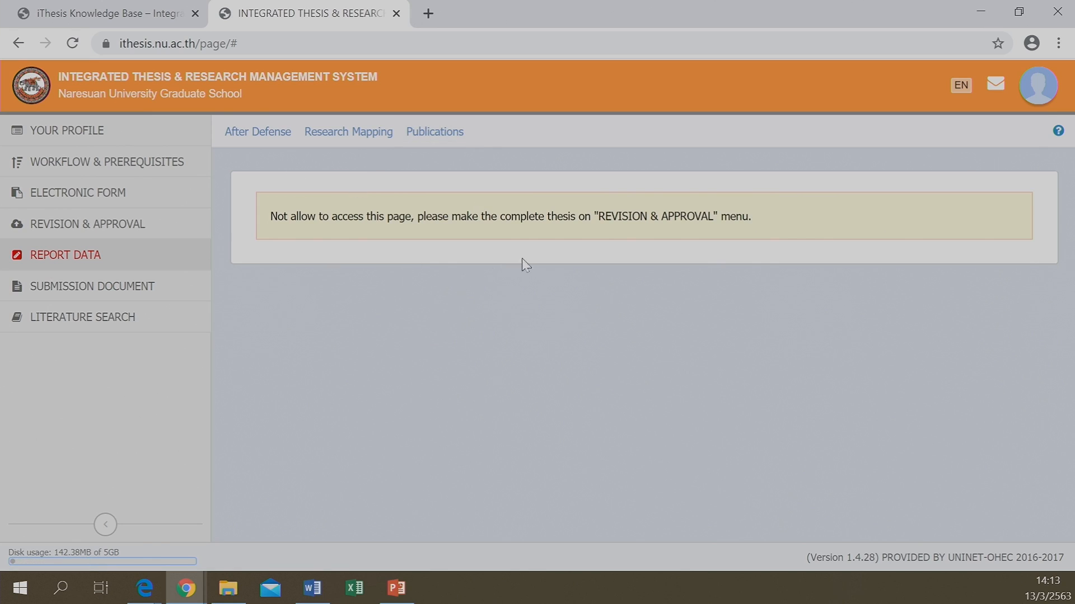
Open Submission Document and look over the Checklist of Required Data
click(80, 289)
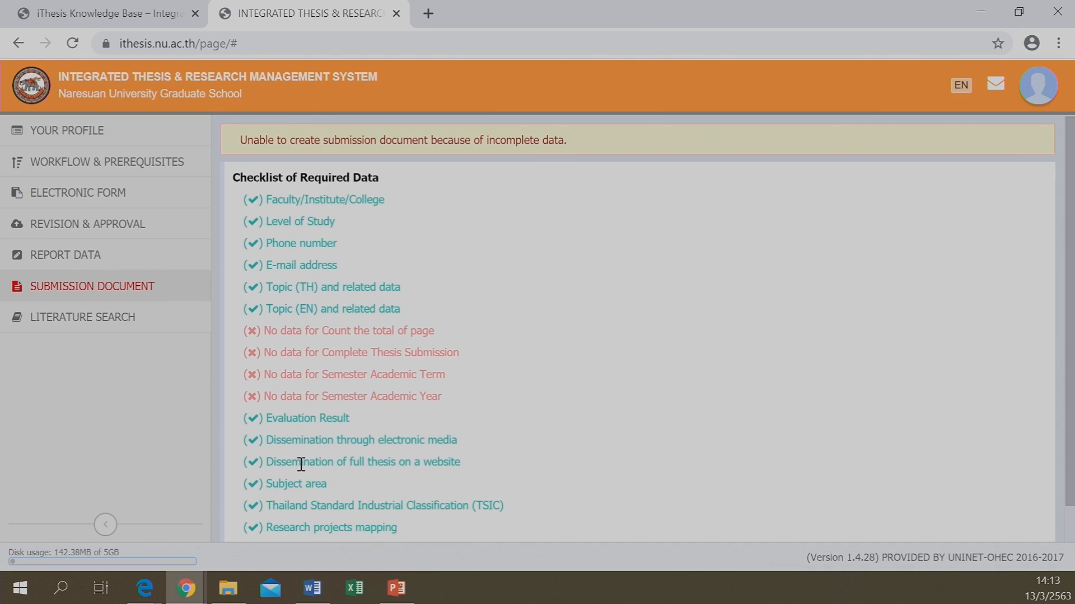
scroll(300, 464, down, 1)
scroll(301, 464, up, 1)
Open Literature Search and scroll through the 10 suggested theses
click(100, 324)
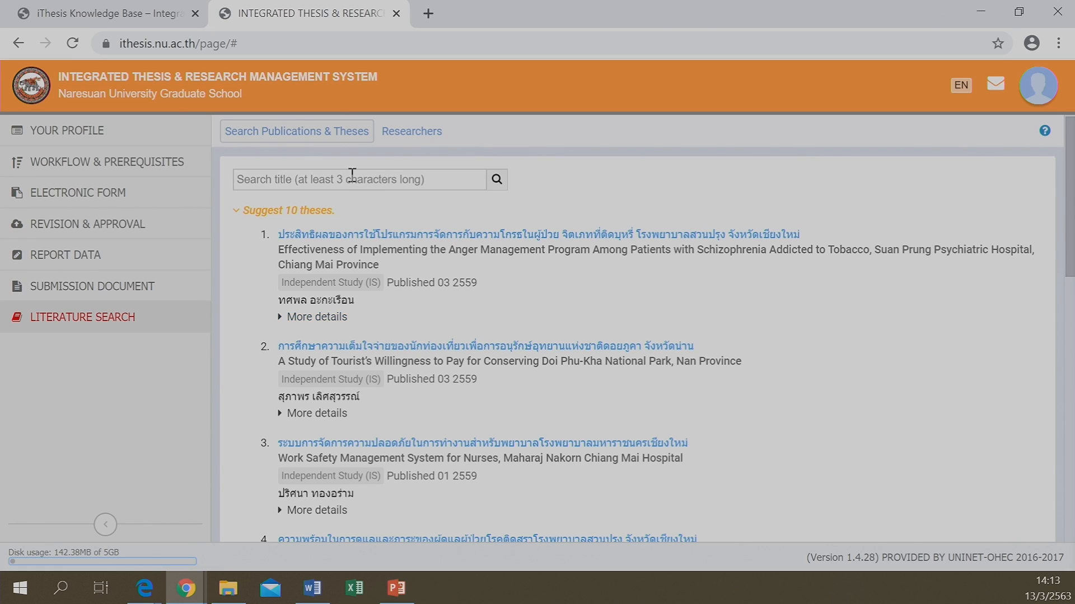
click(352, 177)
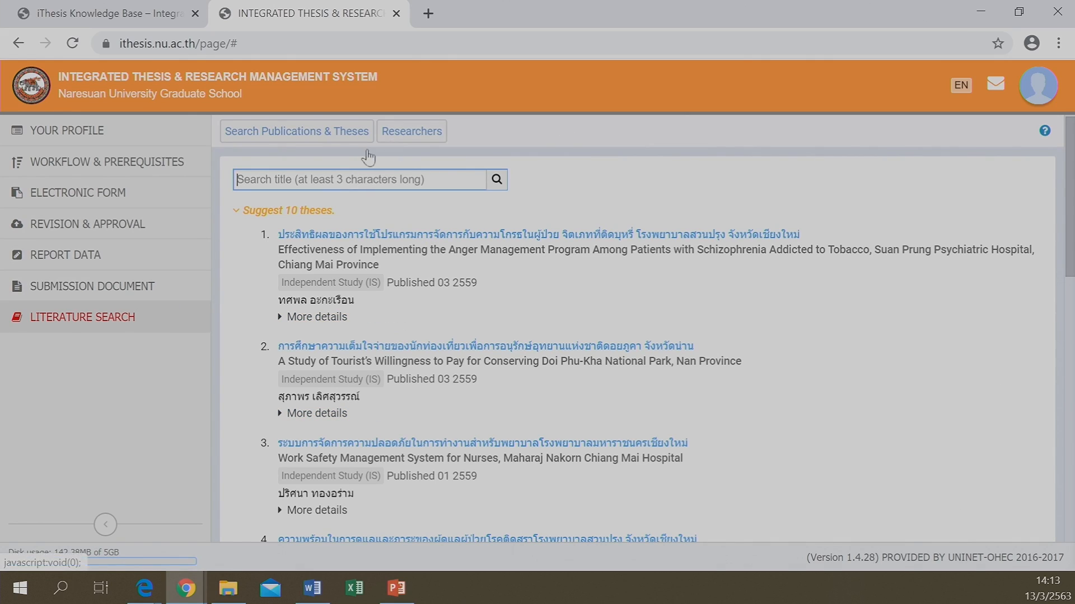
click(34, 312)
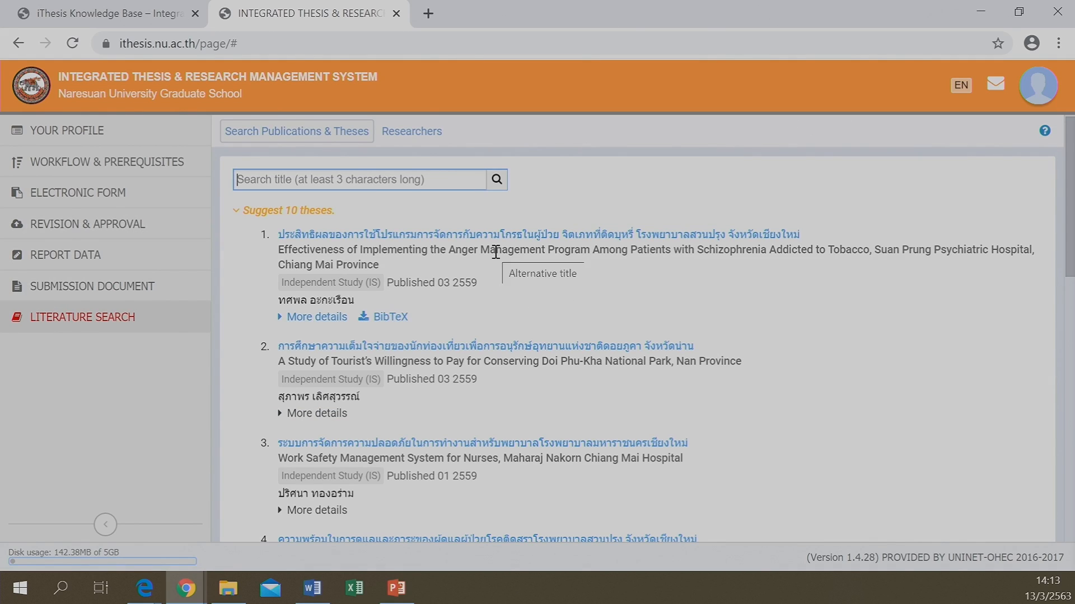
scroll(498, 258, down, 1)
scroll(503, 280, up, 1)
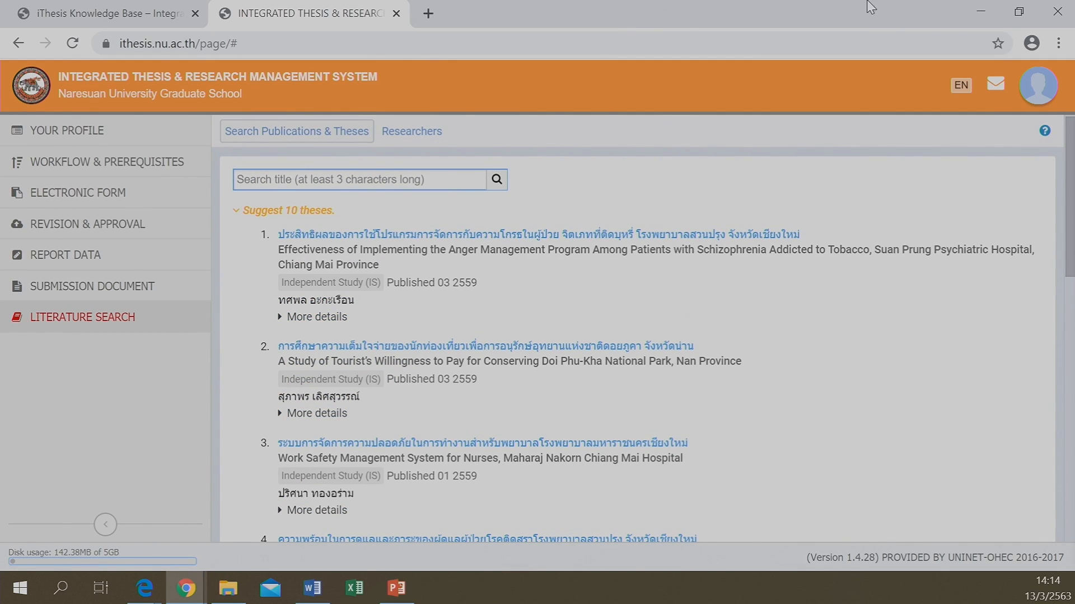
Minimize Chrome and bring Word's Document1 with the iThesis Panel to the front
click(976, 17)
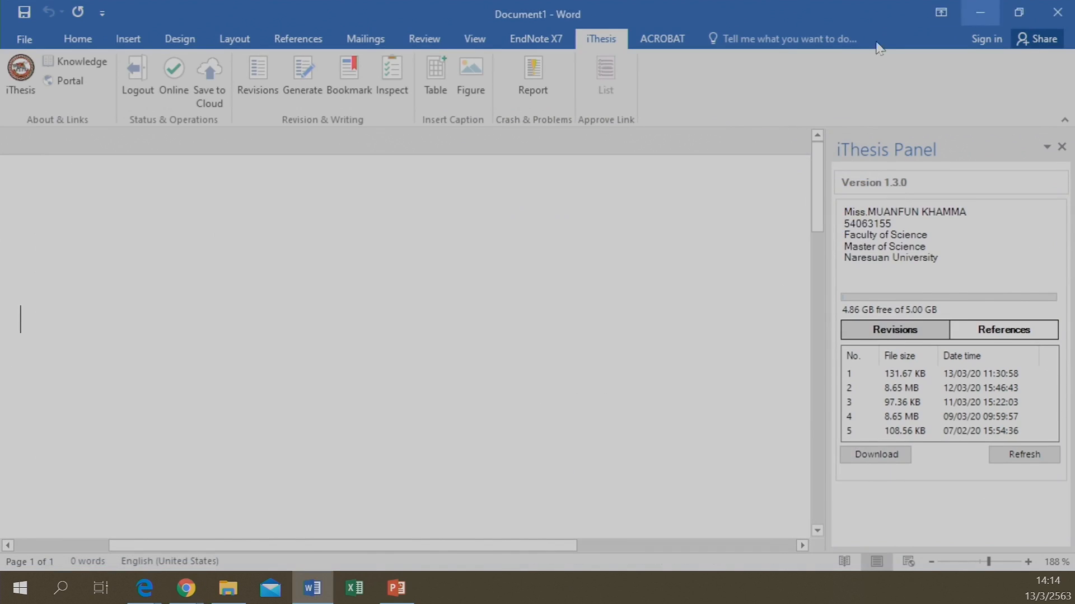
click(317, 582)
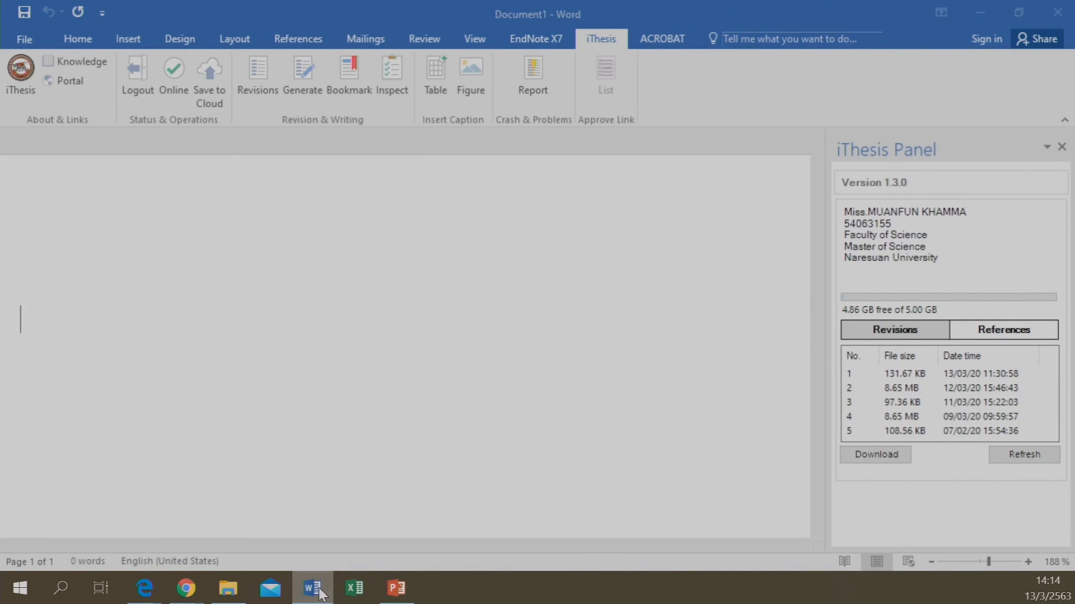
click(317, 582)
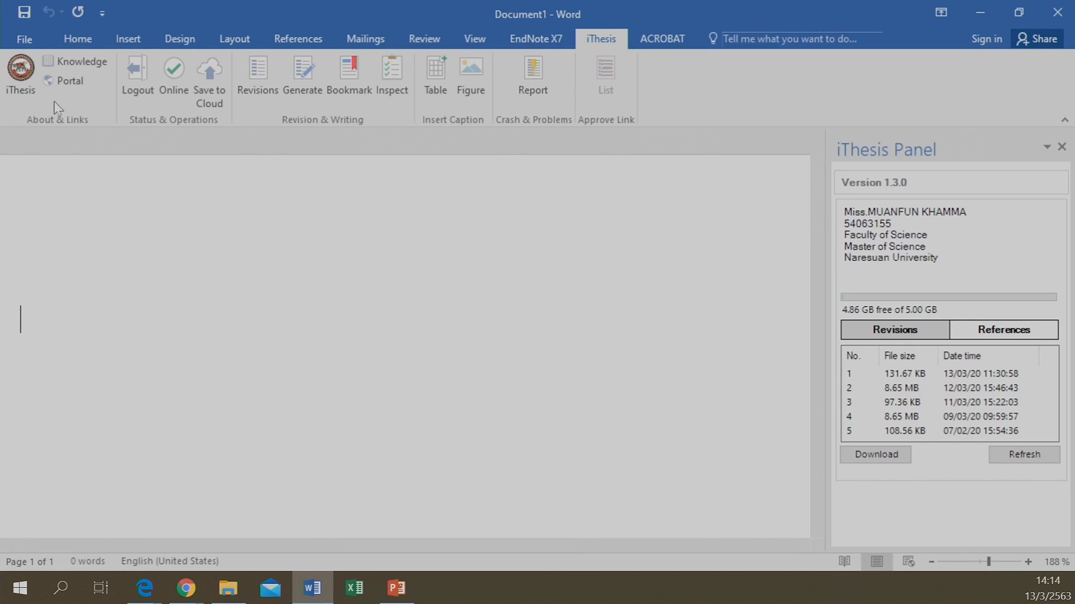
Log out of the iThesis add-in from the ribbon and confirm with OK
click(128, 78)
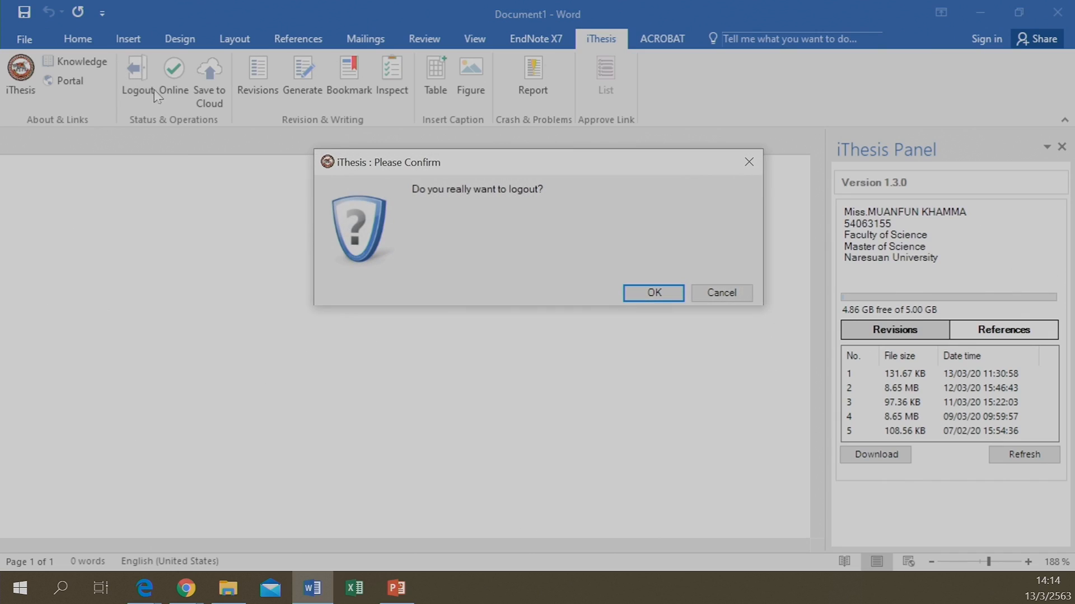
click(635, 296)
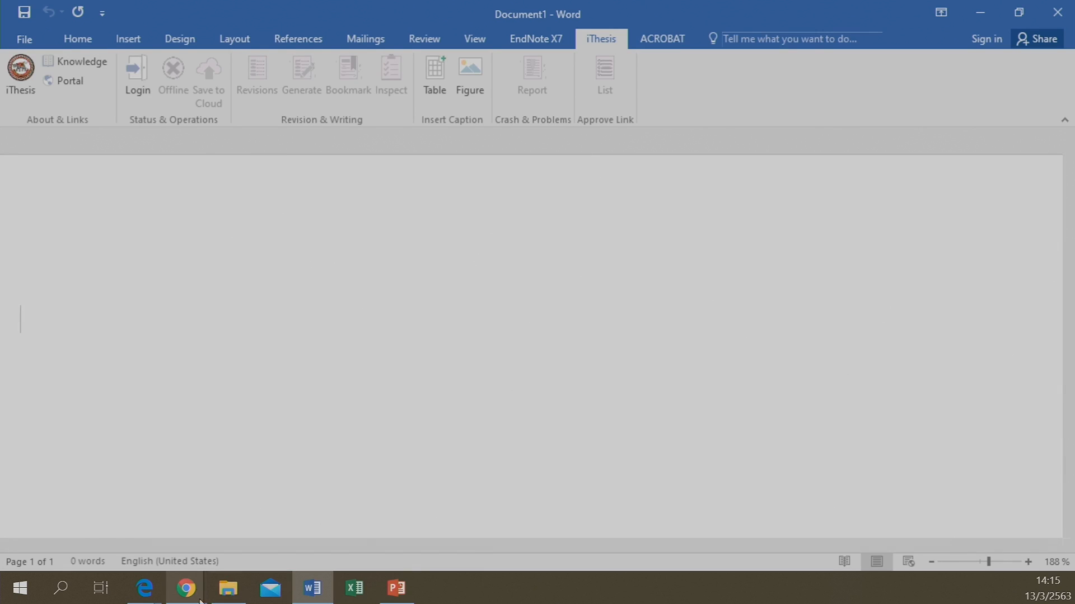
Return to the iThesis portal in Chrome and choose Home page from the account menu
mouse_move(192, 592)
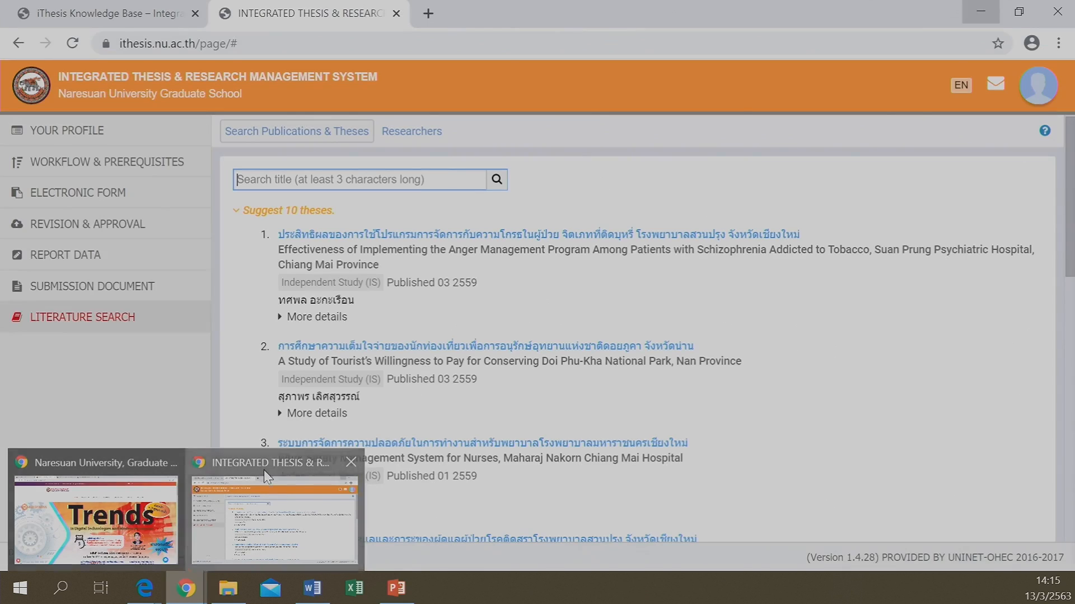
click(263, 470)
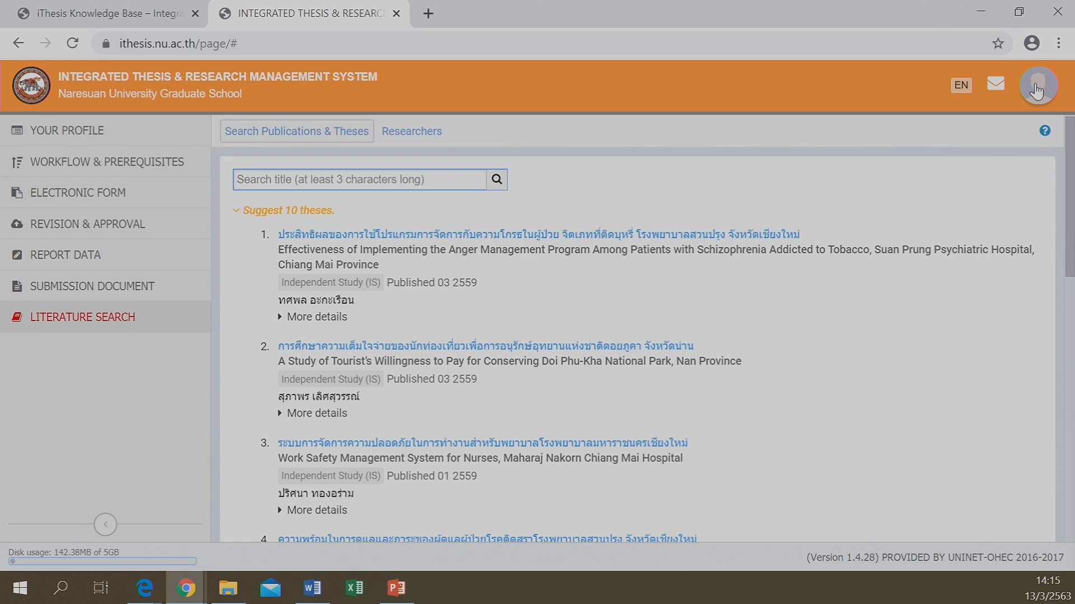
click(1036, 91)
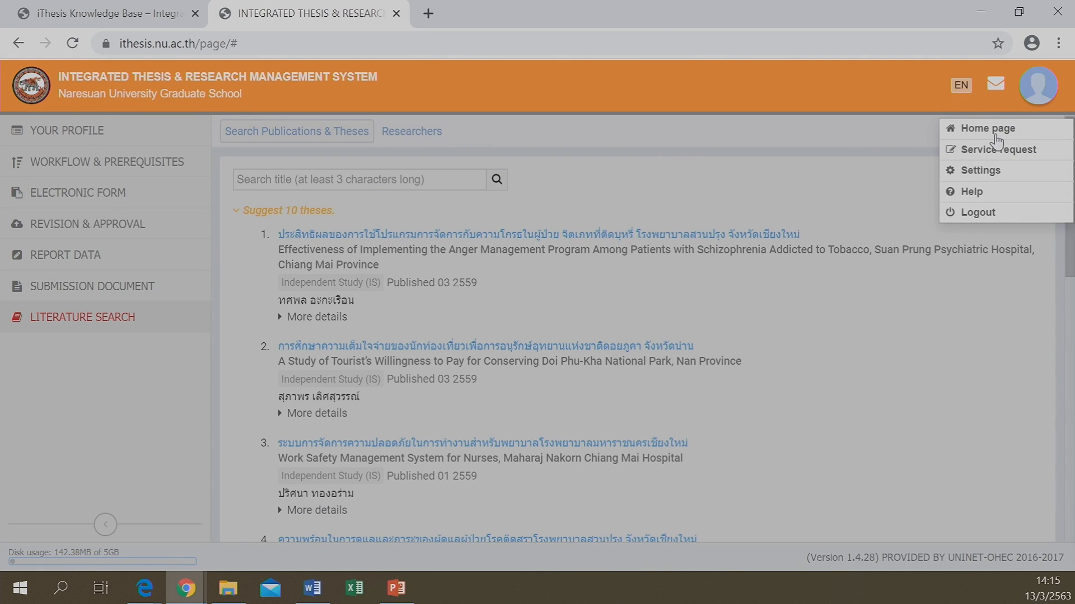
click(995, 138)
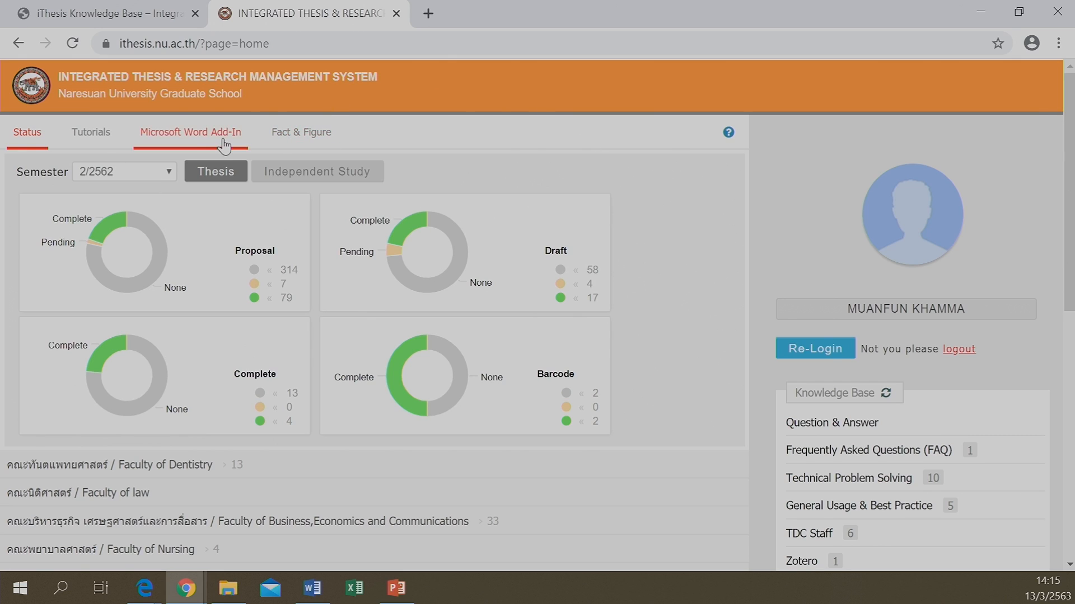
View the Microsoft Word Add-In downloads (x64/x86 1.3.0) on the home page, then return to Word
click(171, 136)
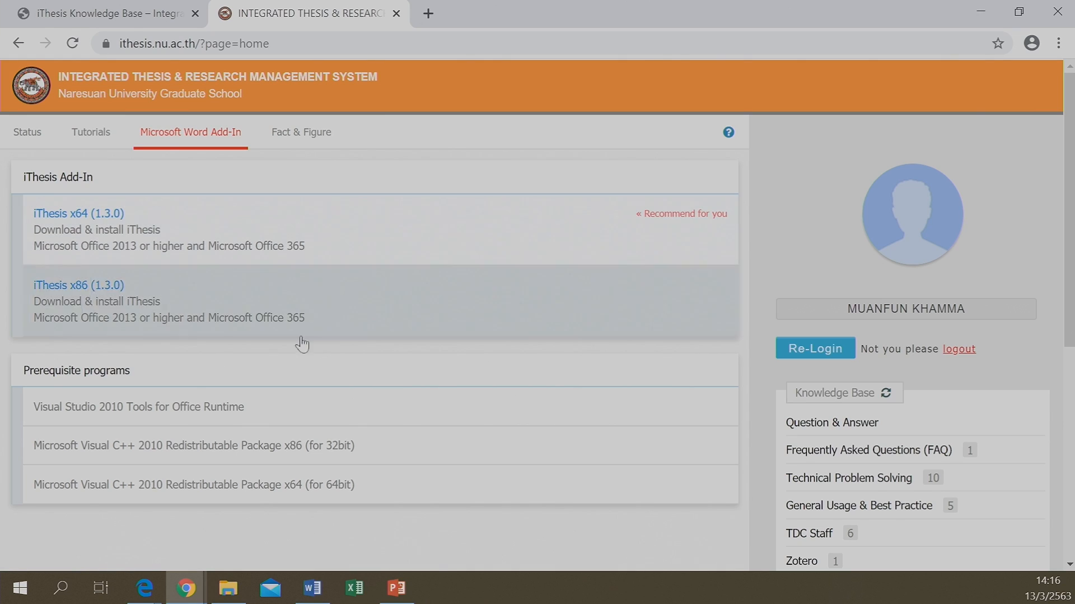
click(314, 591)
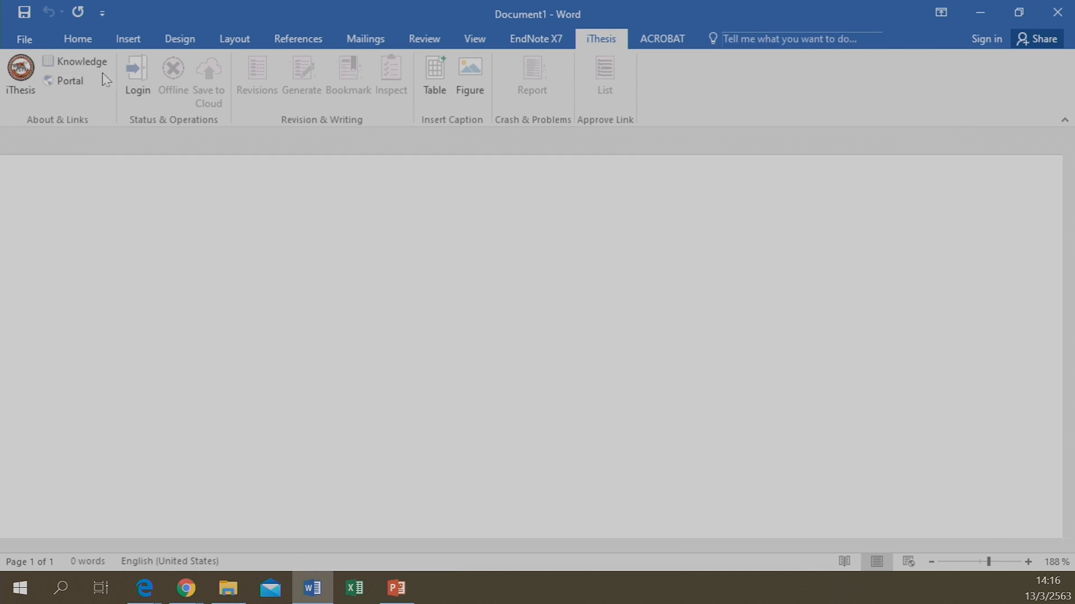
Log back in to the iThesis add-in by entering the username and account password in the panel
click(145, 91)
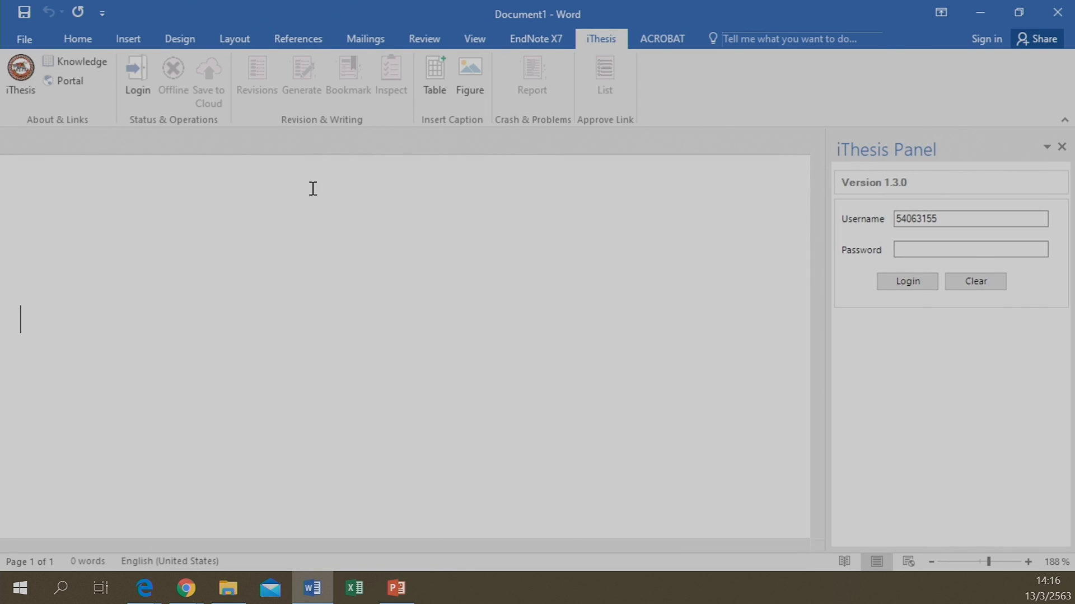
click(937, 220)
click(931, 247)
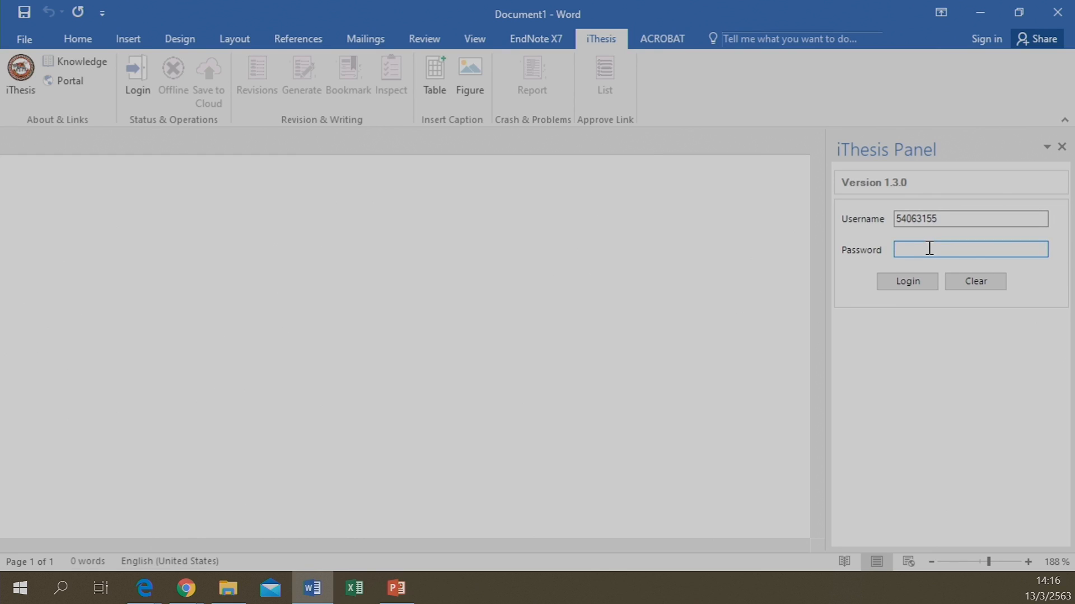
text(**********)
click(900, 285)
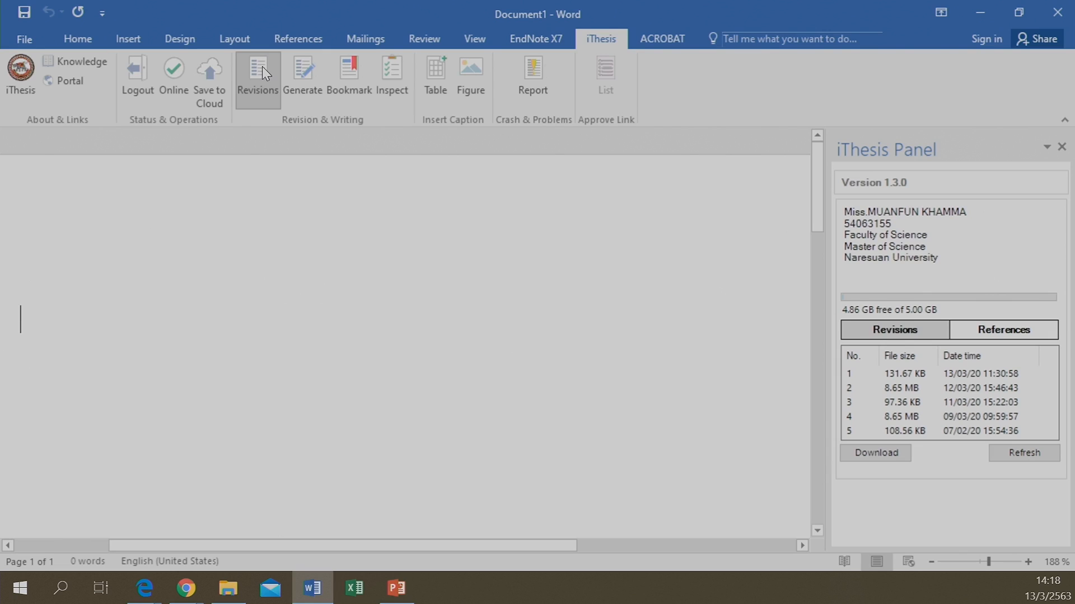
Hide and reshow the iThesis Revisions panel, then switch to the PowerPoint presentation
click(253, 90)
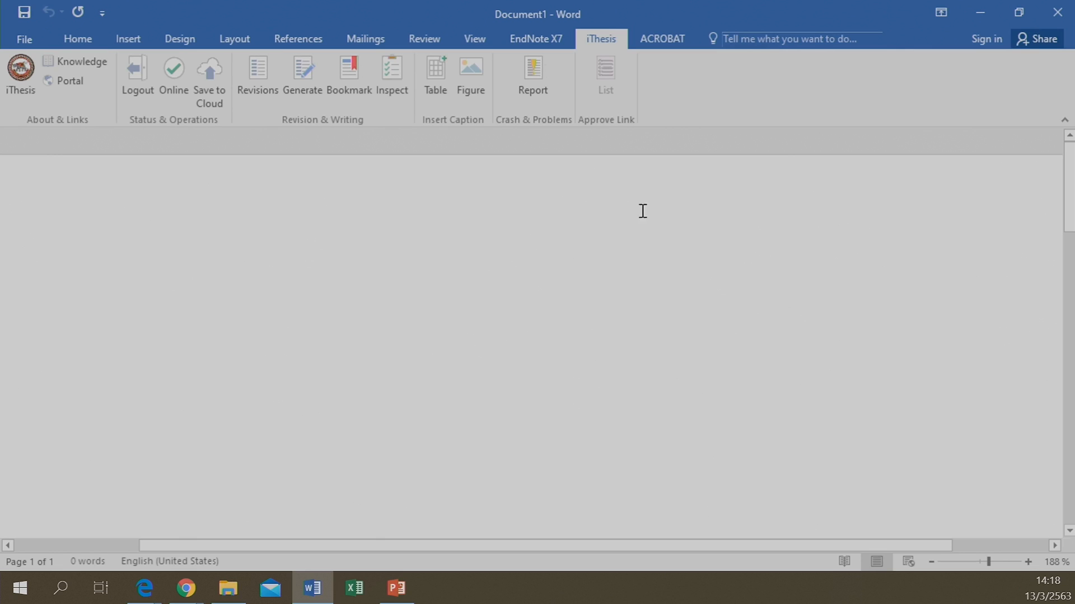
click(261, 79)
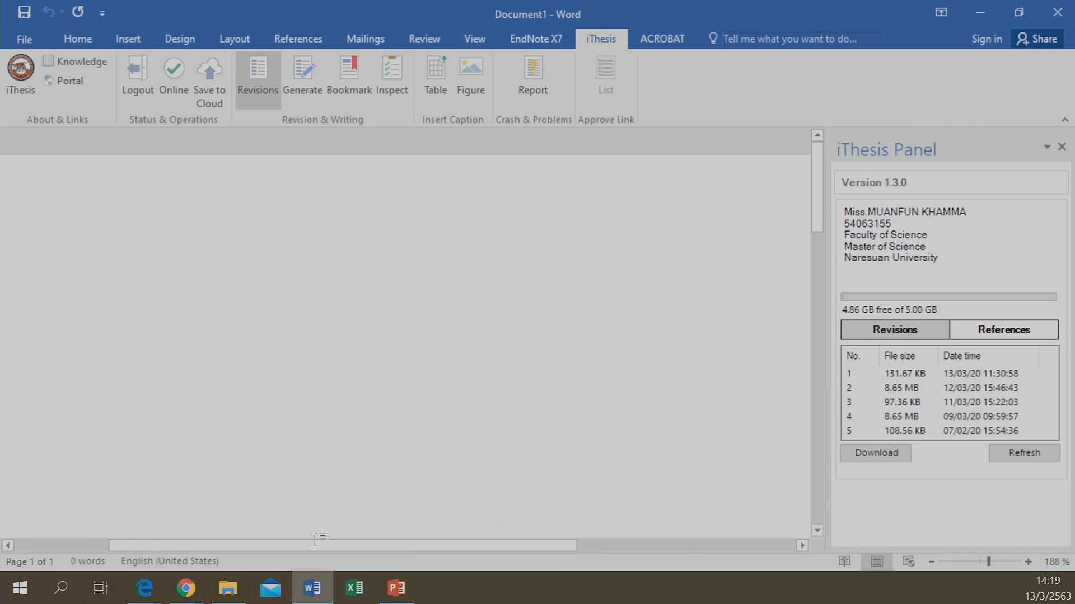
click(399, 598)
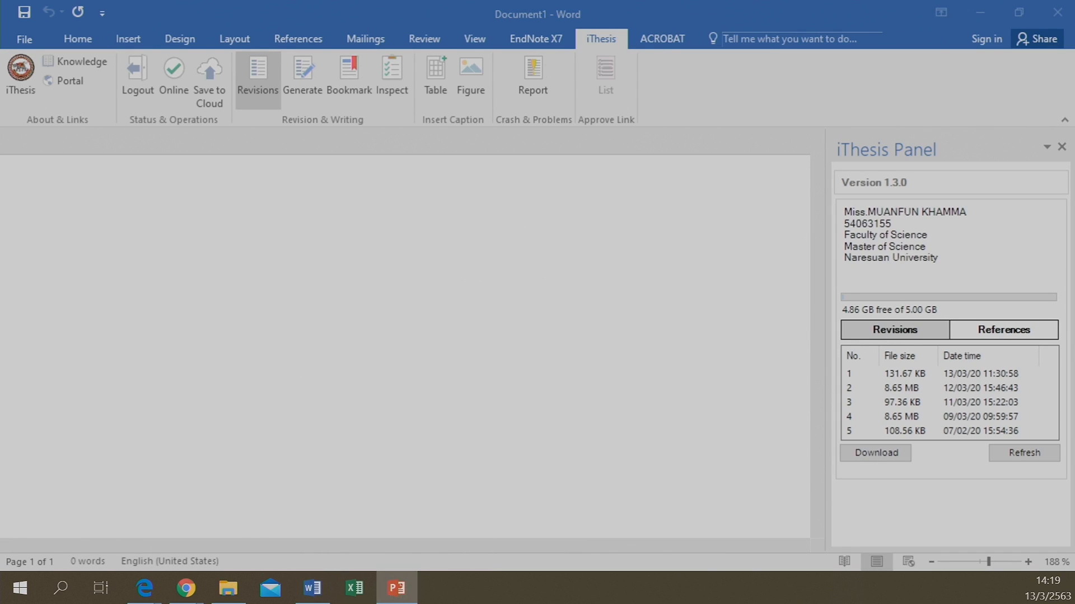
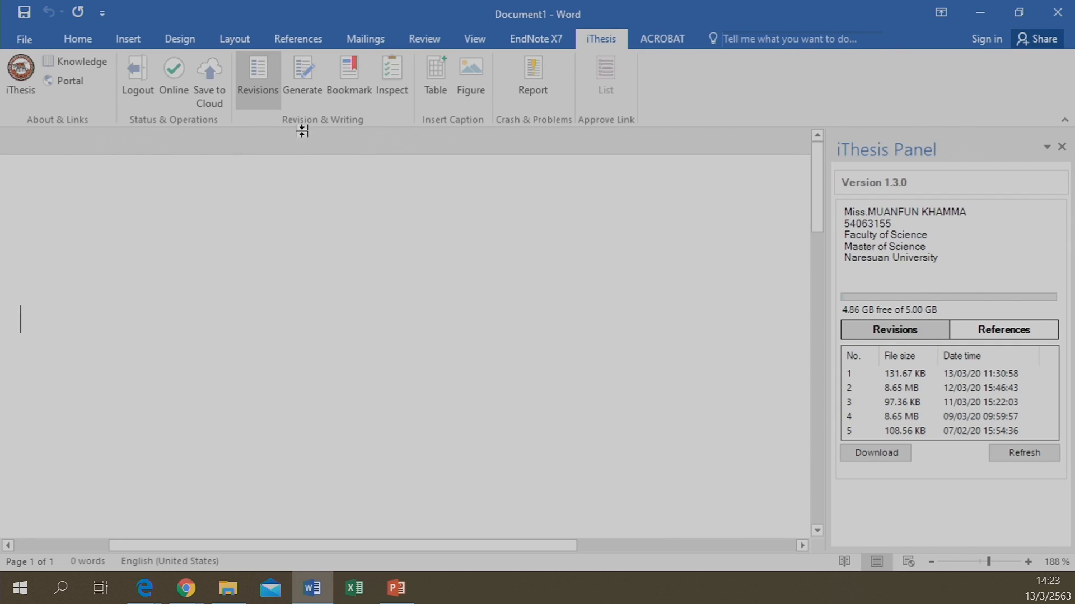
Generate the full thesis document from the iThesis template configuration
click(312, 75)
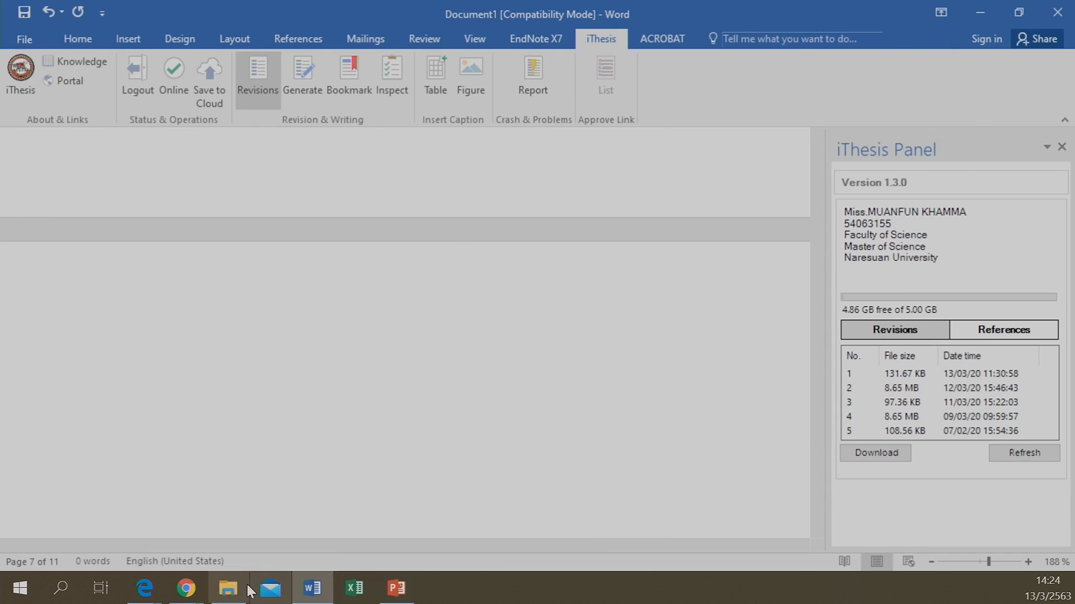
Check the electronic form's Template Settings in the portal, with List of tables and figures enabled, then return to Word
mouse_move(187, 587)
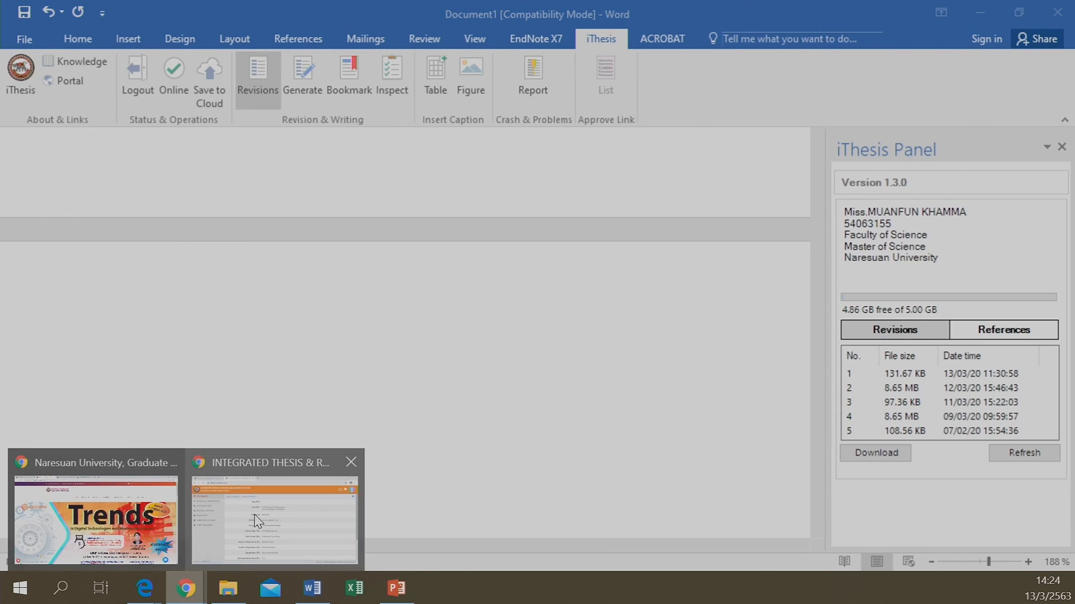
click(254, 516)
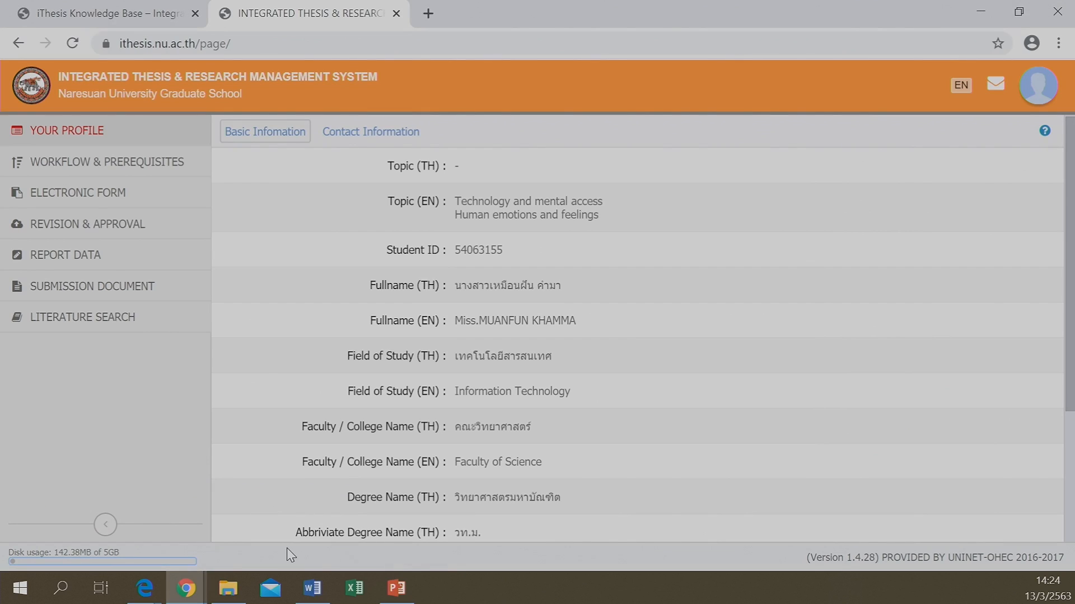
click(70, 205)
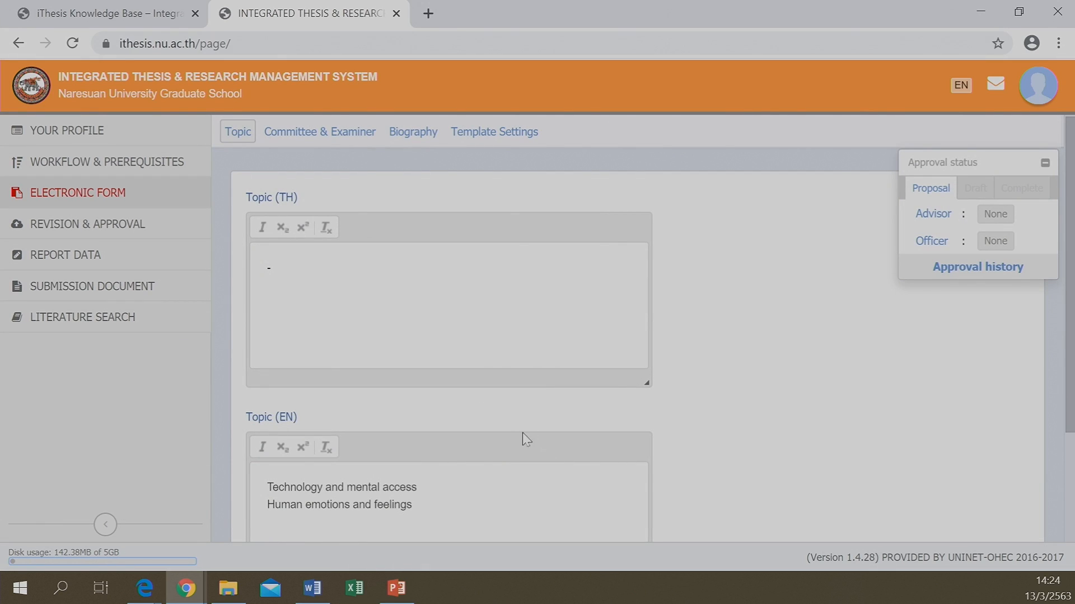
click(464, 141)
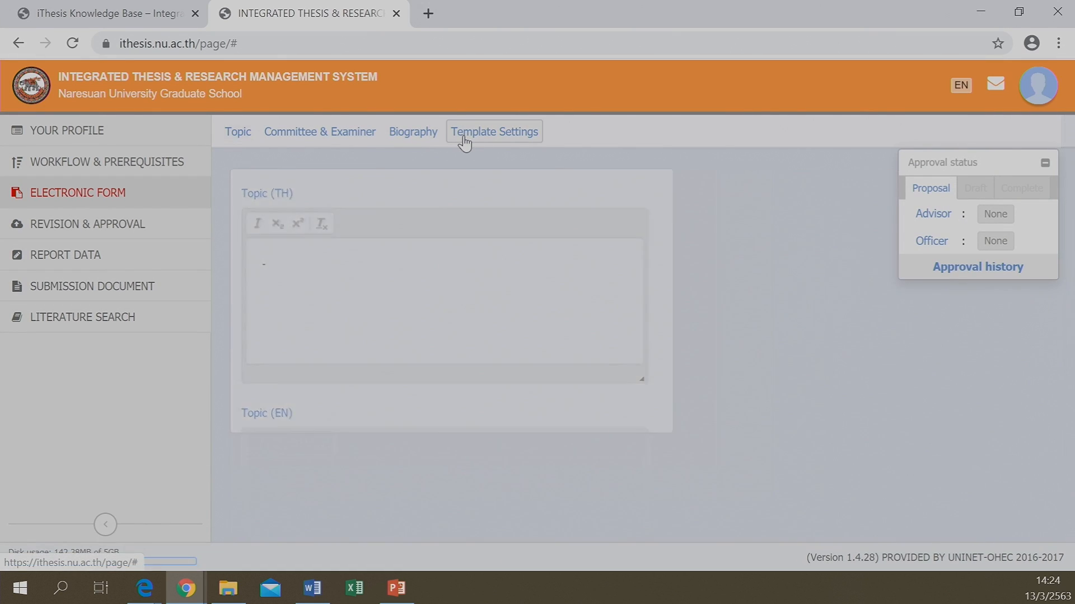
scroll(334, 365, down, 3)
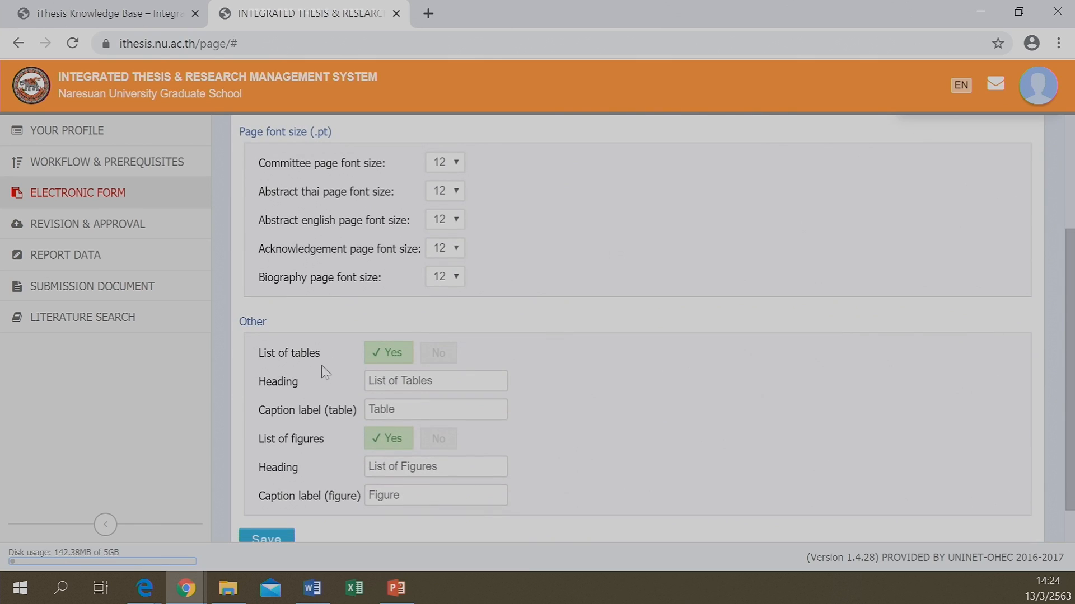
scroll(334, 365, down, 1)
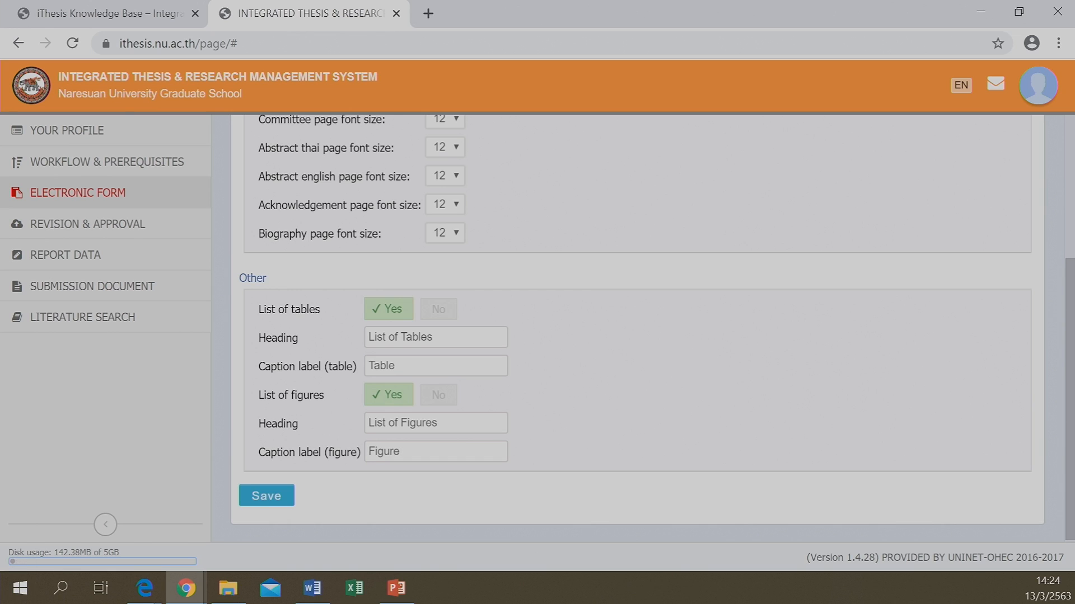
click(311, 595)
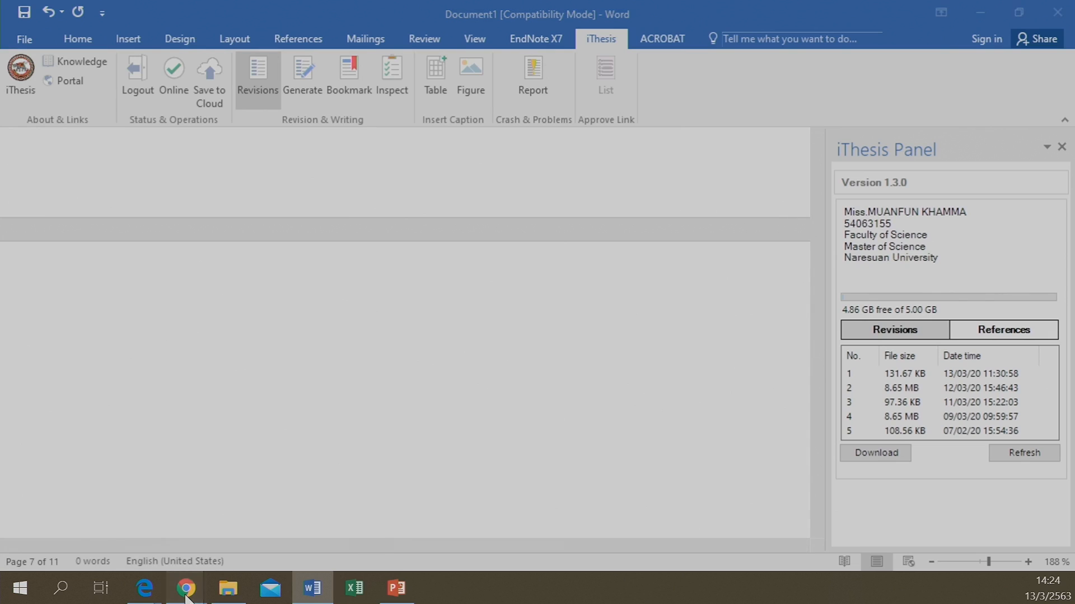
mouse_move(187, 597)
click(275, 526)
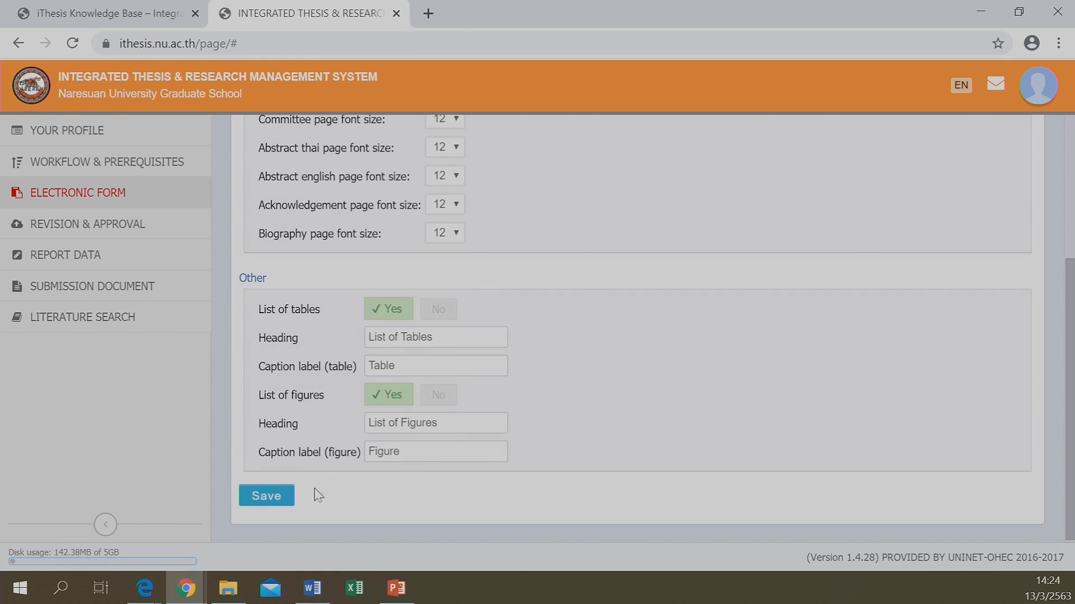
click(325, 590)
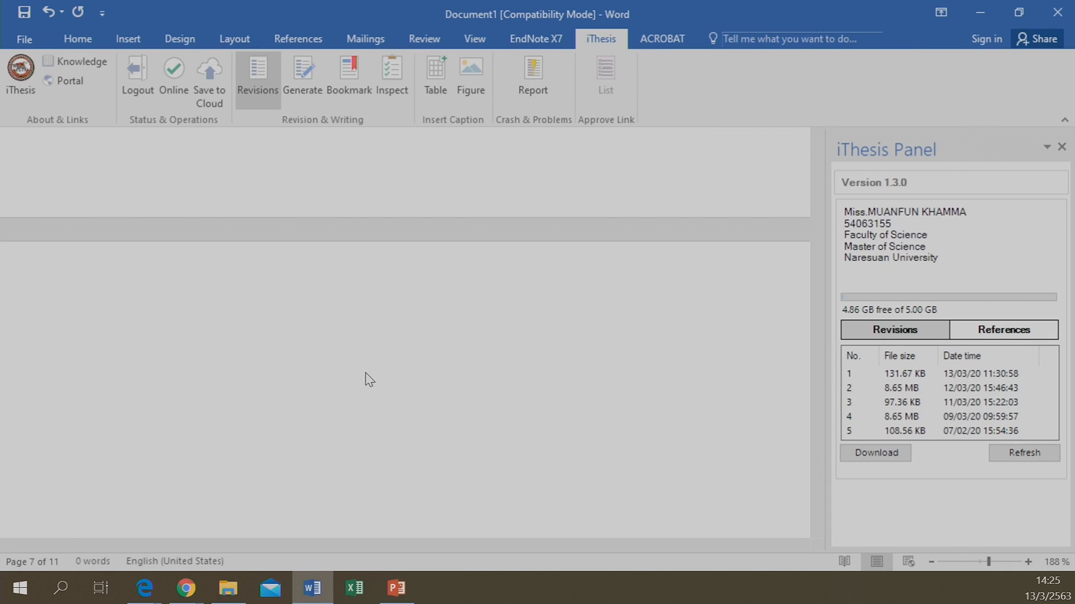
Browse the eleven-page thesis up to its title page and drag the iThesis panel border right to narrow it
scroll(370, 379, up, 5)
scroll(367, 364, up, 5)
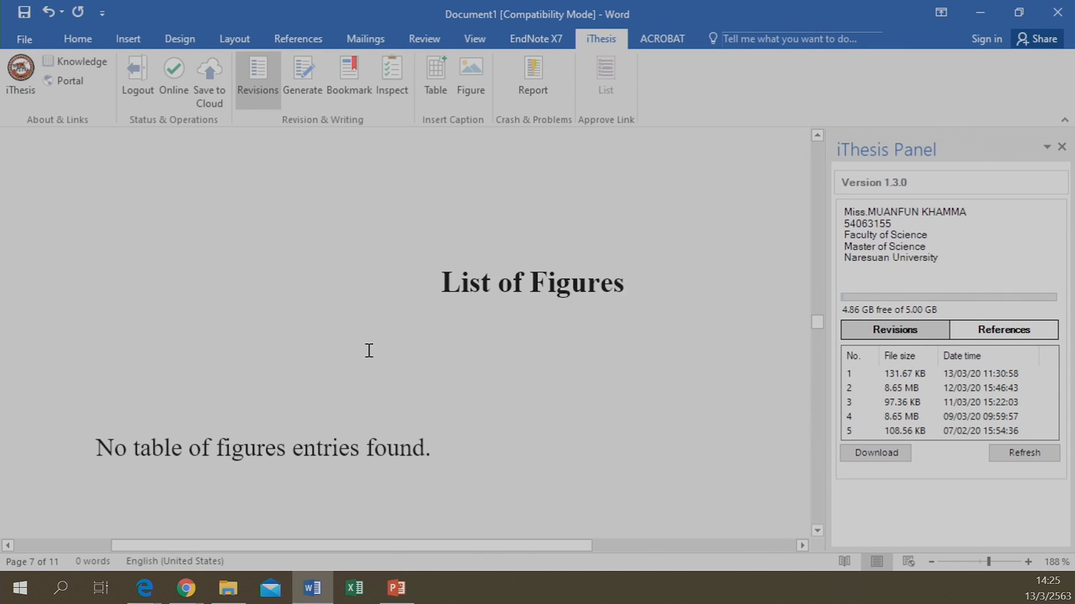
scroll(206, 446, down, 5)
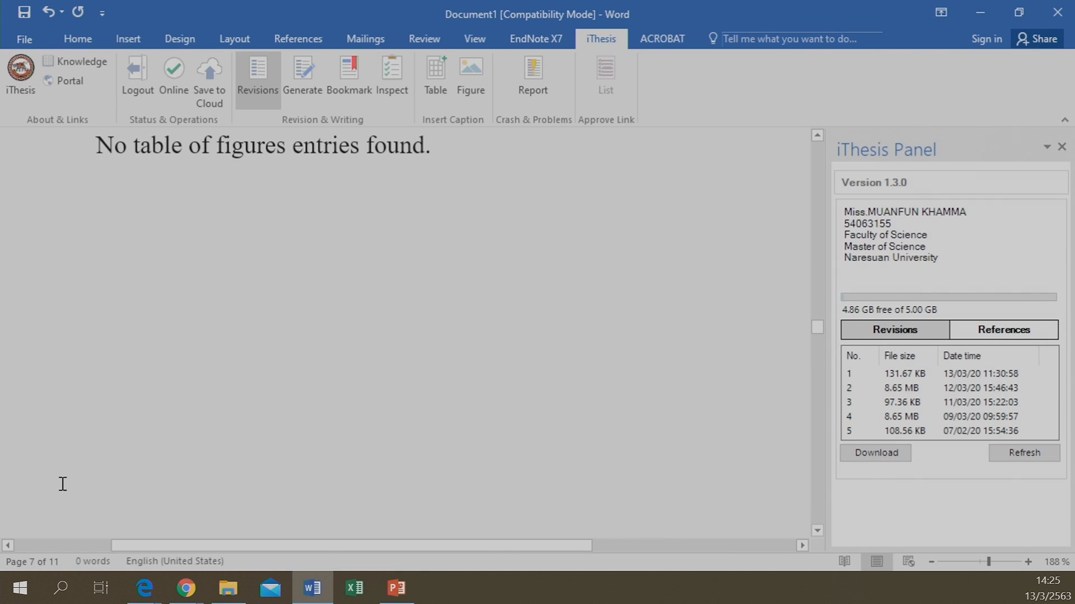
click(54, 564)
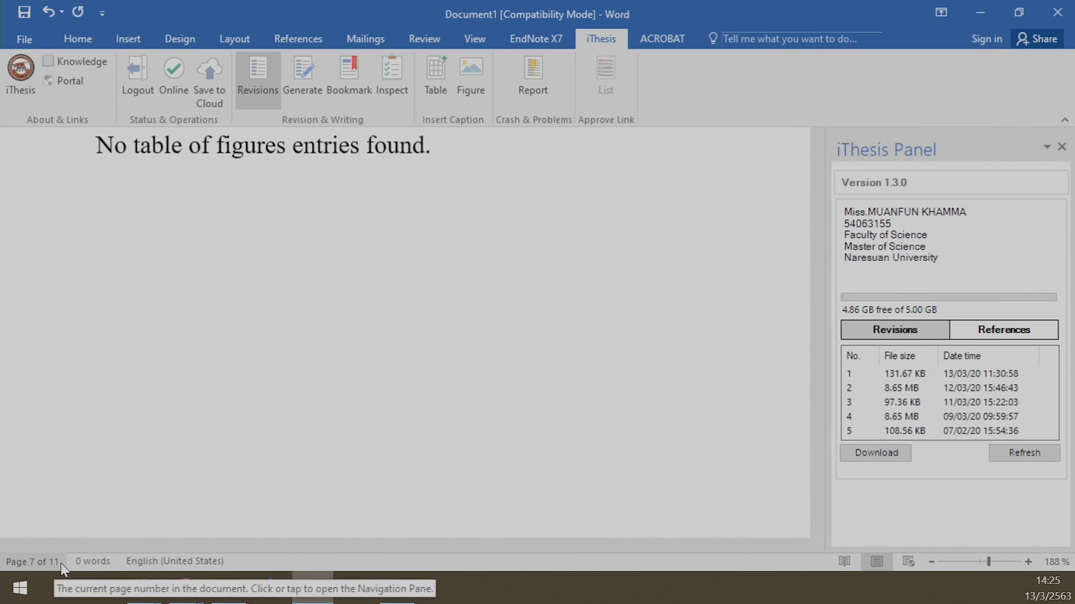
scroll(328, 319, up, 8)
scroll(330, 322, up, 10)
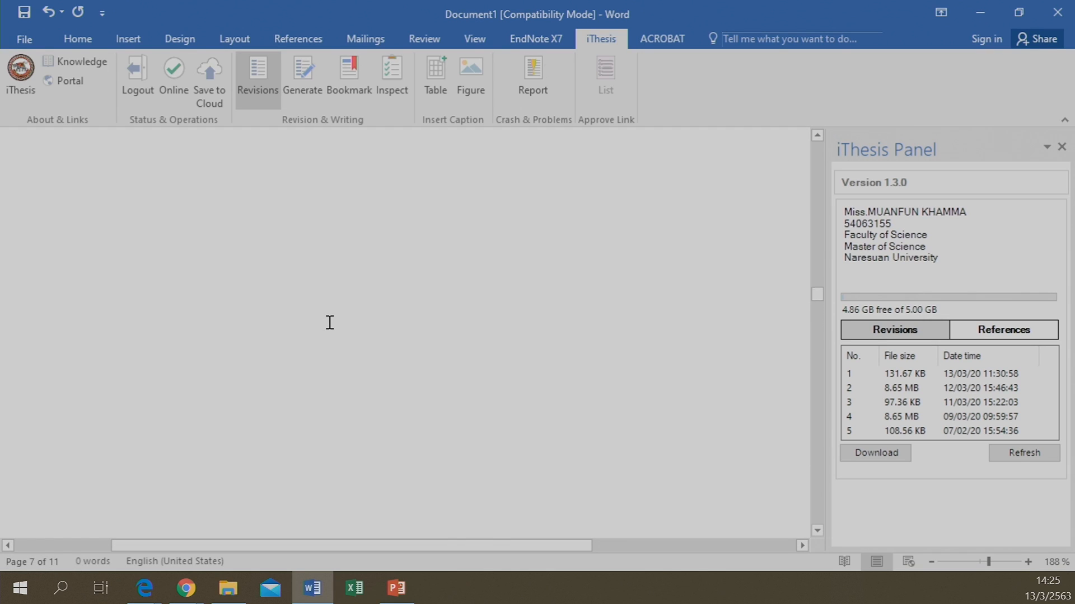
scroll(330, 323, up, 10)
scroll(330, 322, up, 10)
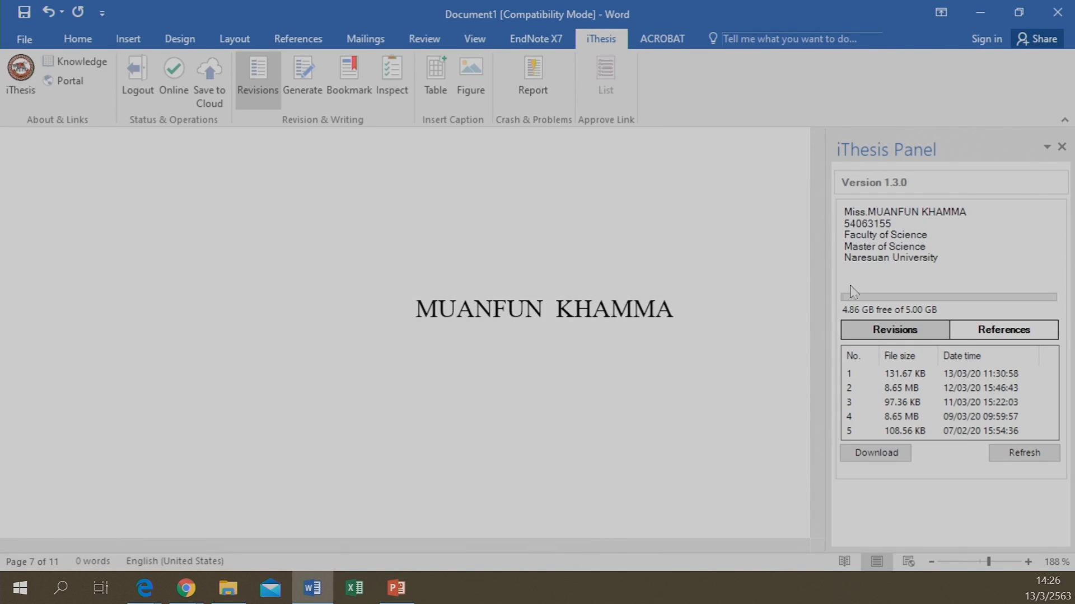
drag(827, 275, 855, 275)
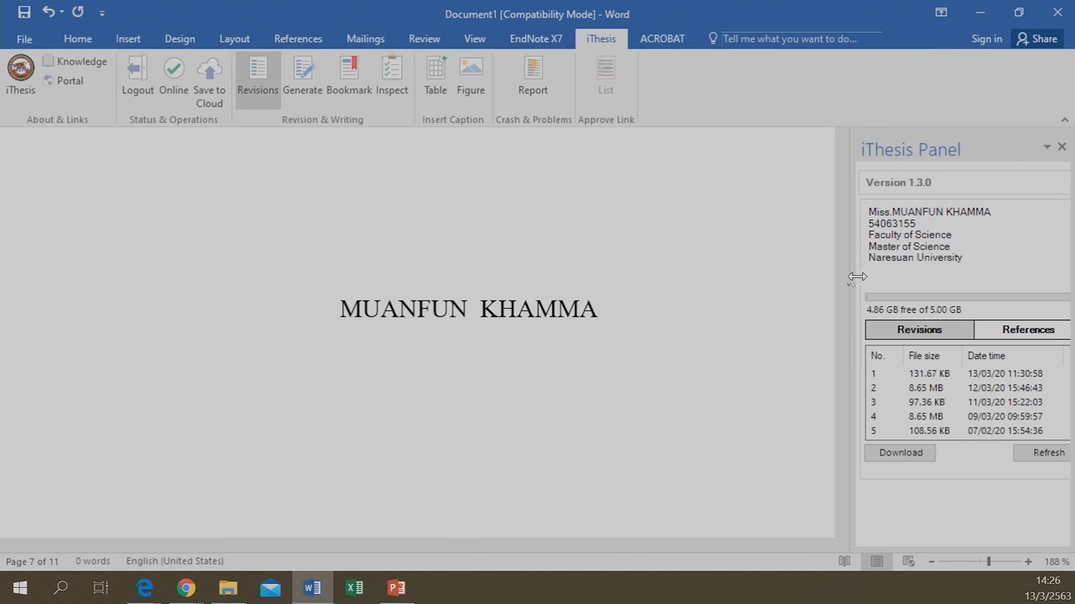
scroll(549, 355, up, 4)
scroll(548, 355, up, 14)
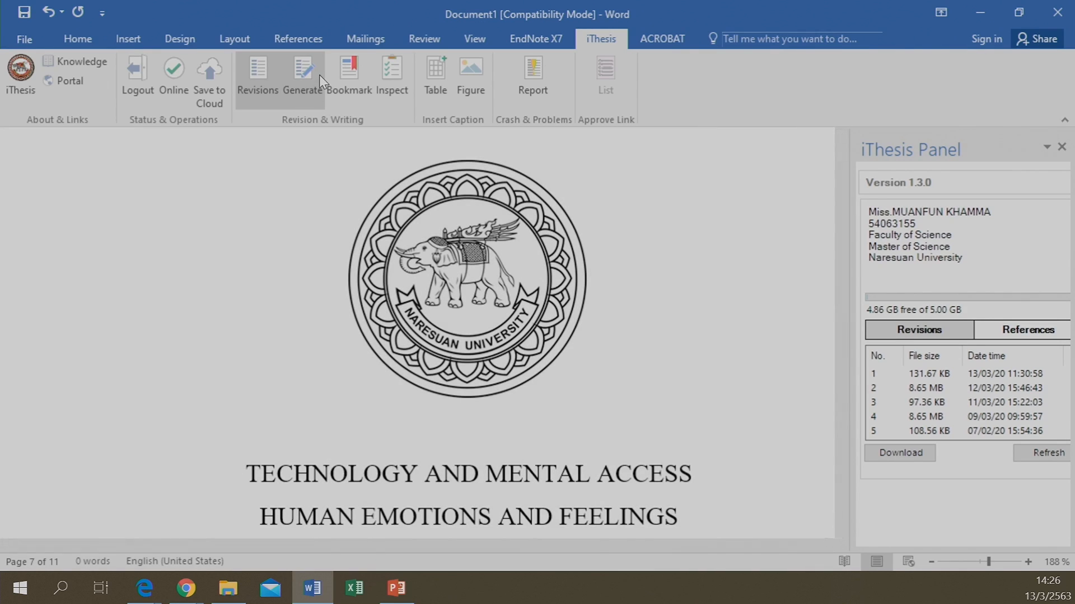
scroll(264, 332, down, 3)
scroll(264, 331, down, 6)
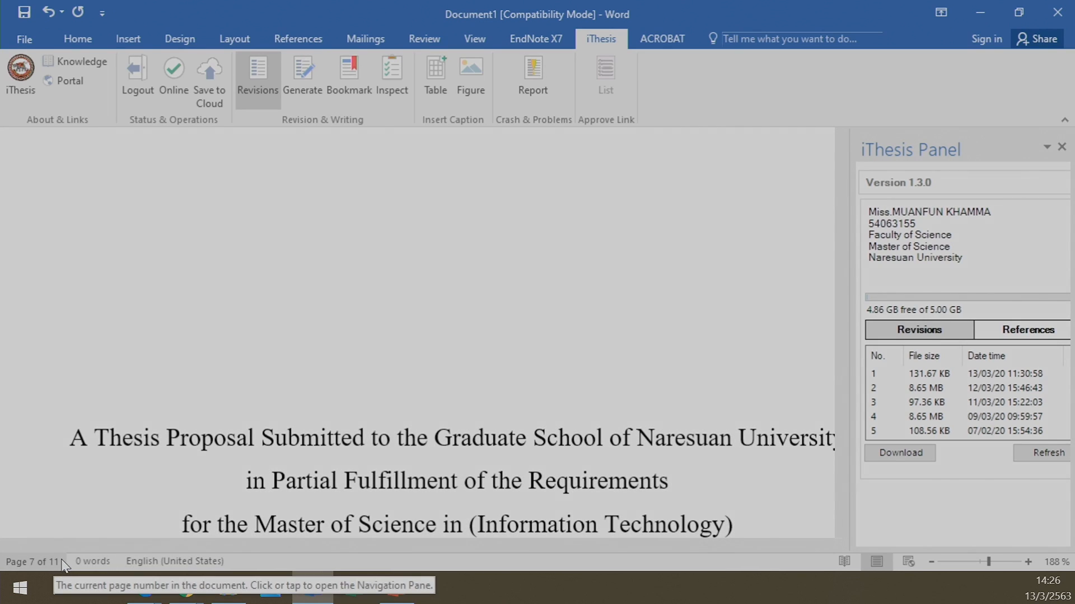
scroll(236, 447, down, 7)
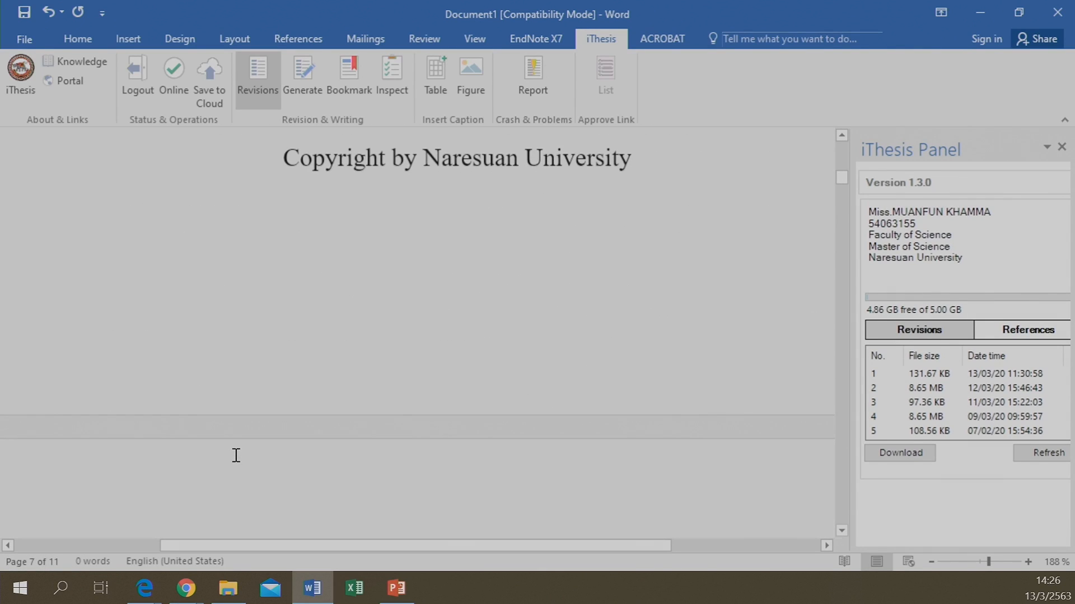
scroll(235, 456, up, 12)
scroll(236, 455, down, 9)
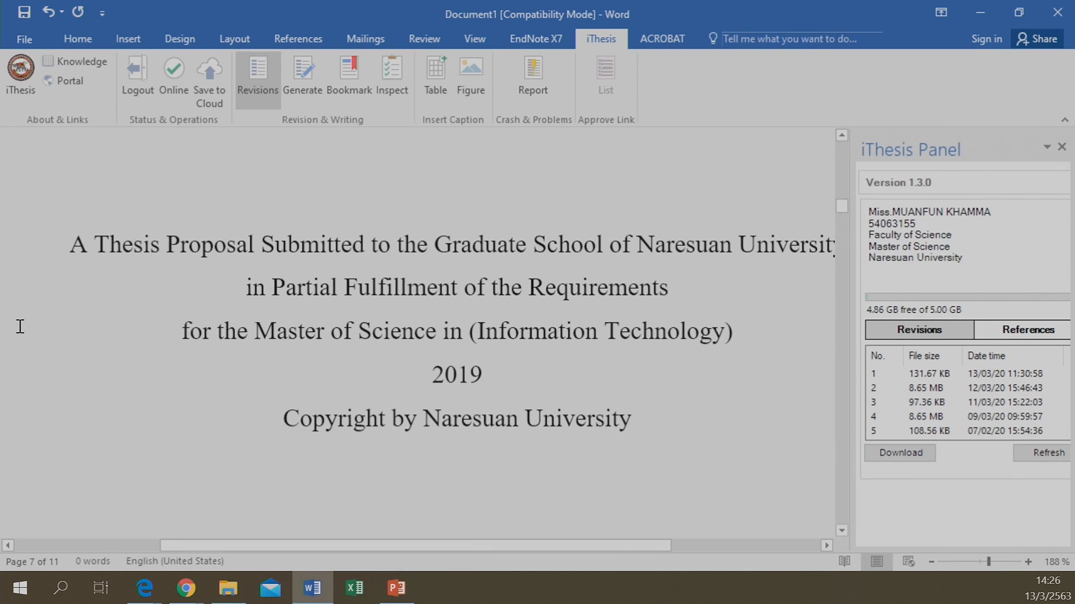
scroll(225, 264, down, 20)
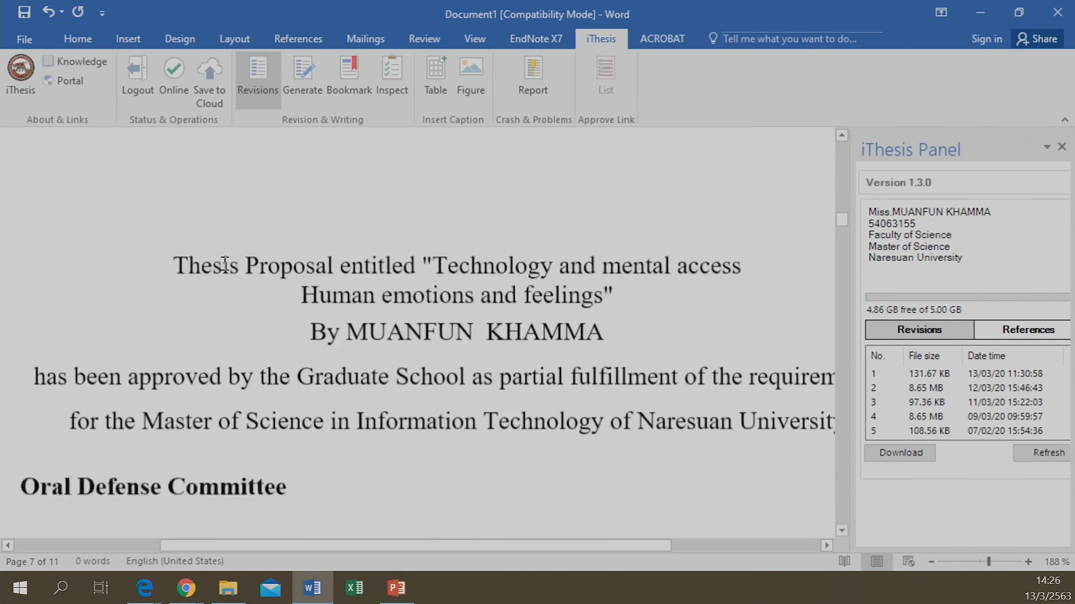
scroll(224, 263, down, 6)
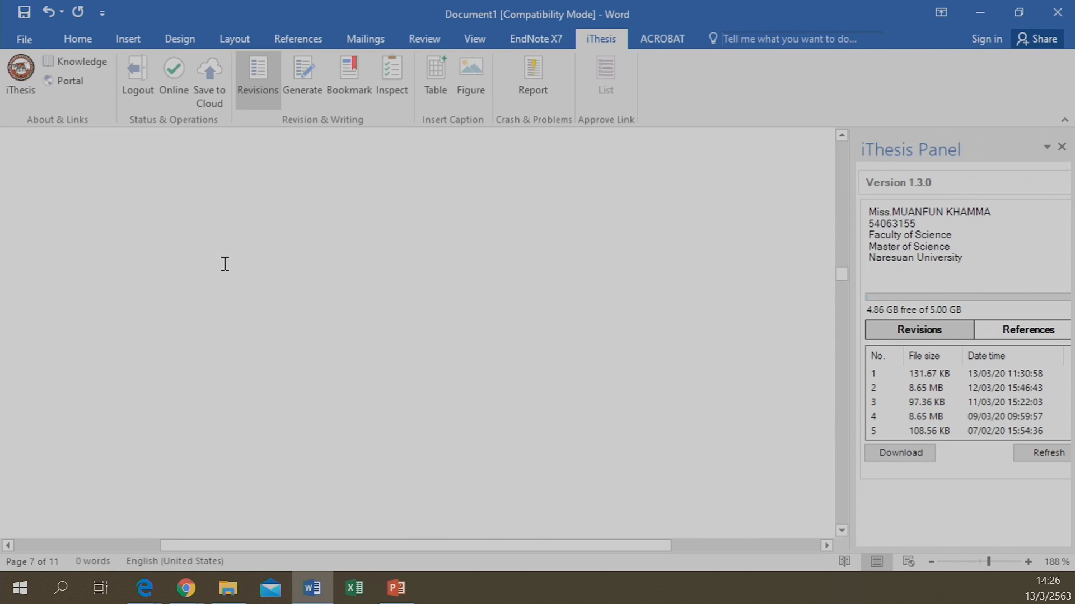
scroll(224, 264, down, 10)
scroll(223, 263, down, 10)
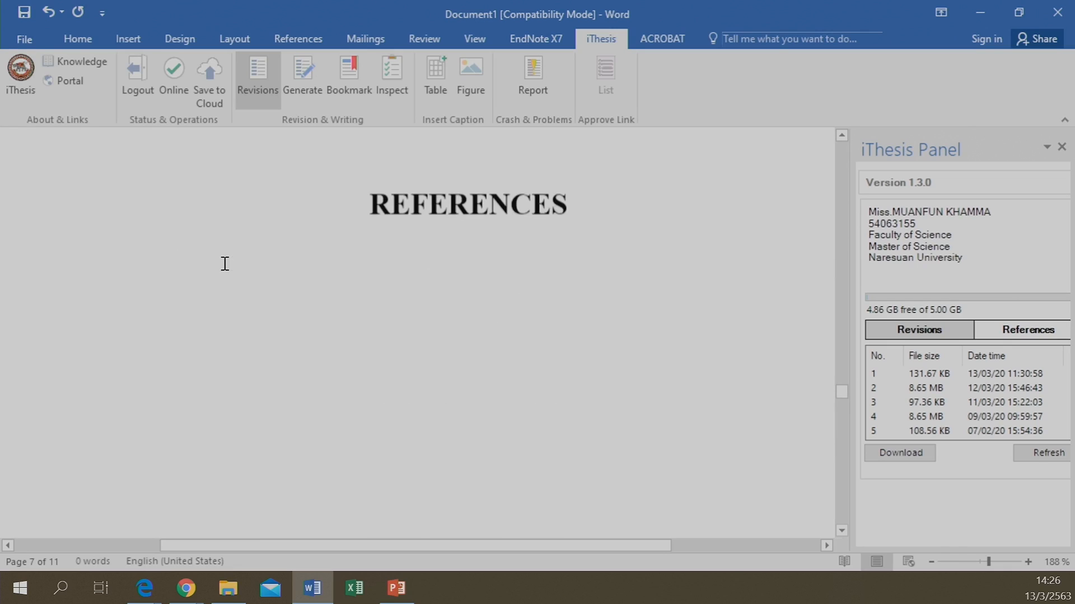
scroll(234, 257, down, 3)
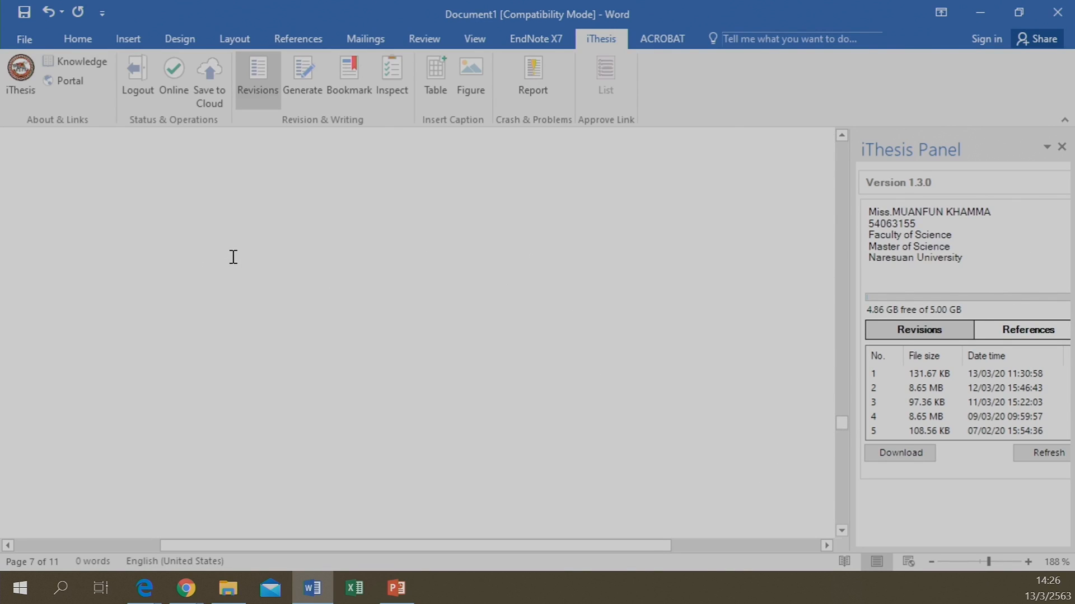
scroll(234, 257, down, 5)
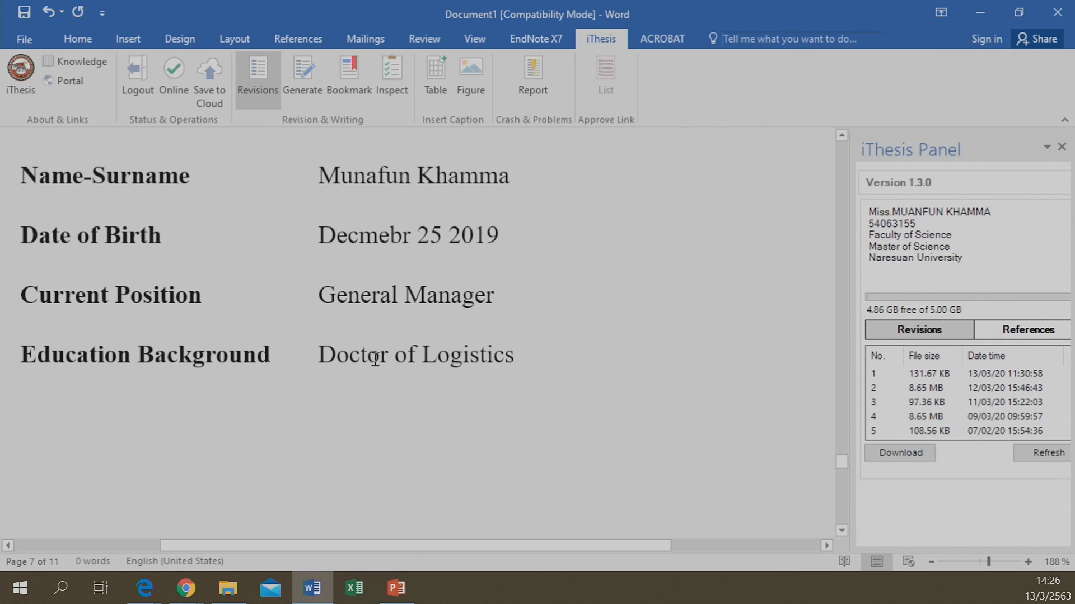
scroll(336, 322, down, 6)
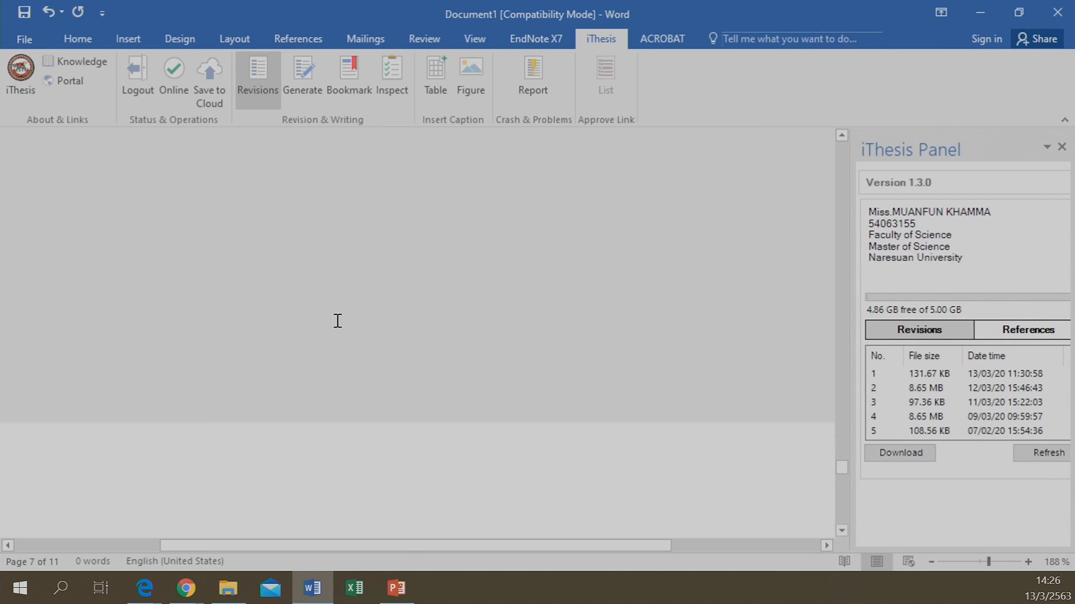
scroll(335, 322, down, 3)
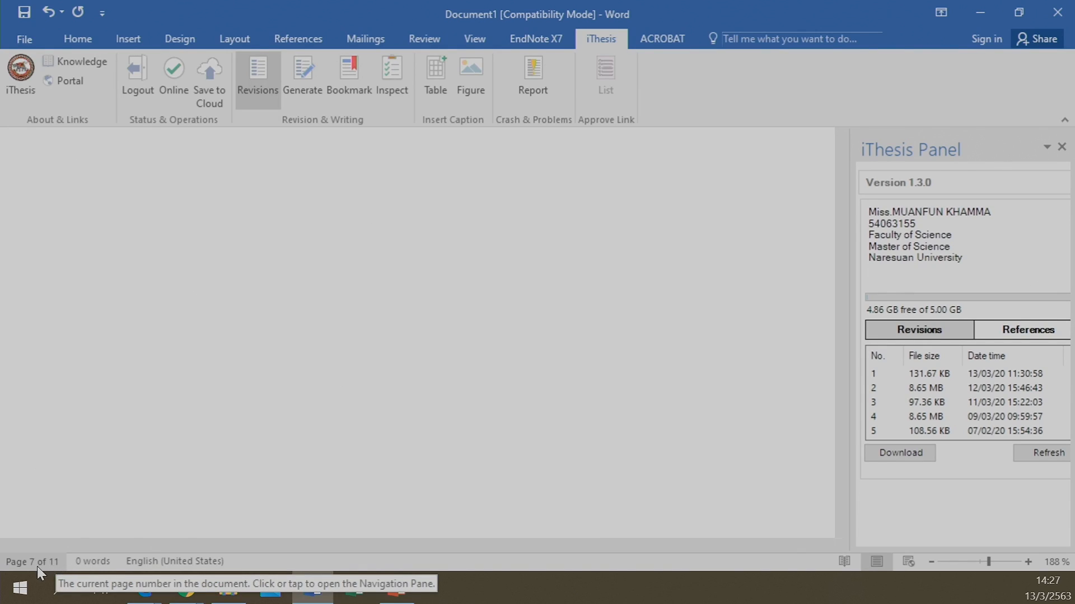
scroll(289, 385, up, 5)
scroll(289, 385, up, 3)
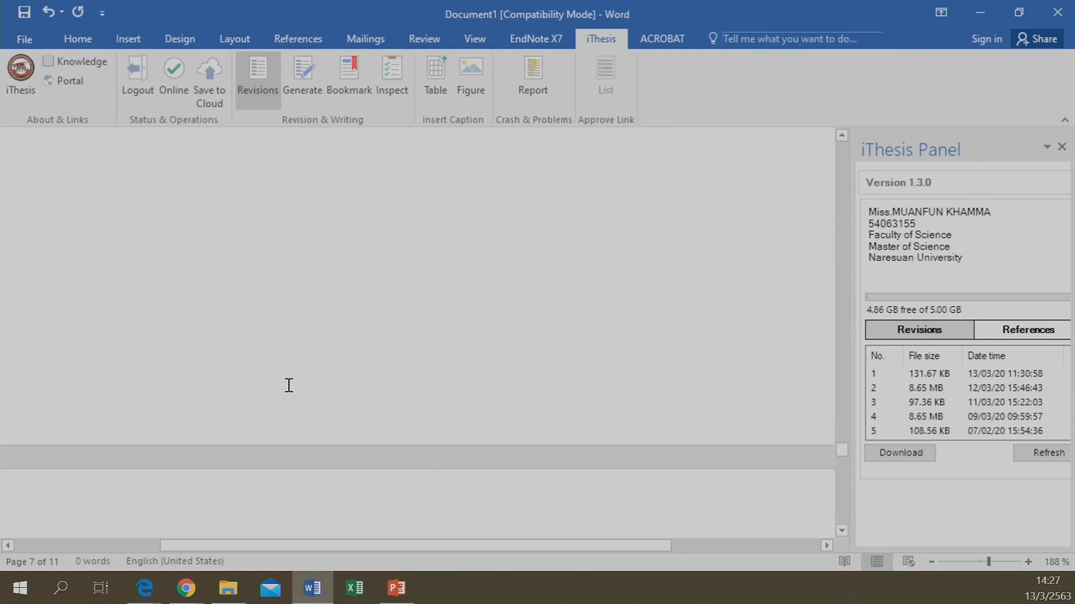
drag(836, 437, 845, 144)
scroll(456, 285, down, 4)
scroll(456, 286, down, 3)
scroll(328, 376, up, 5)
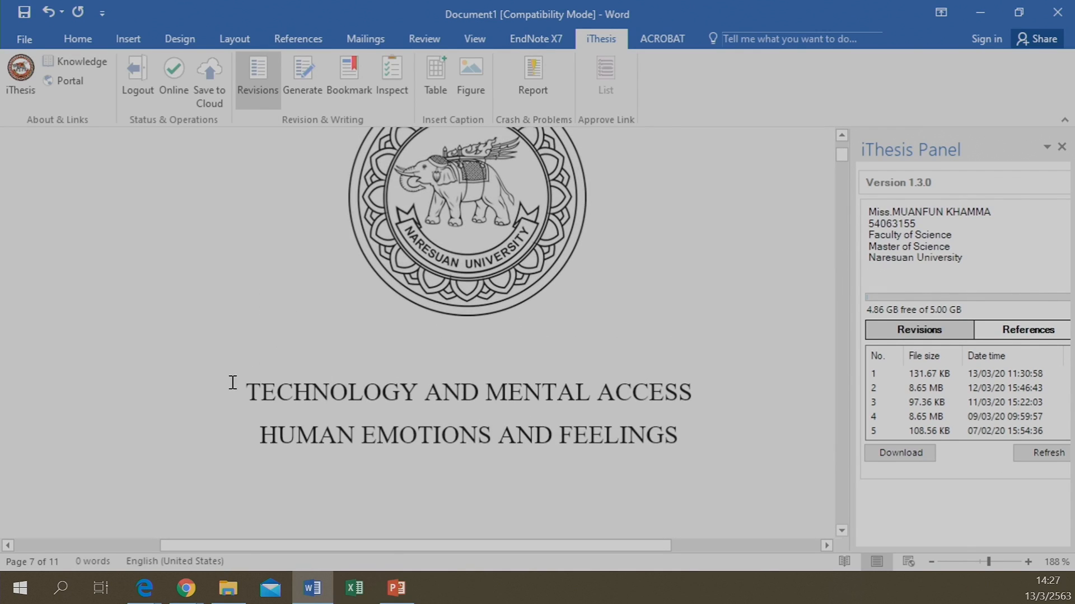
scroll(547, 384, down, 12)
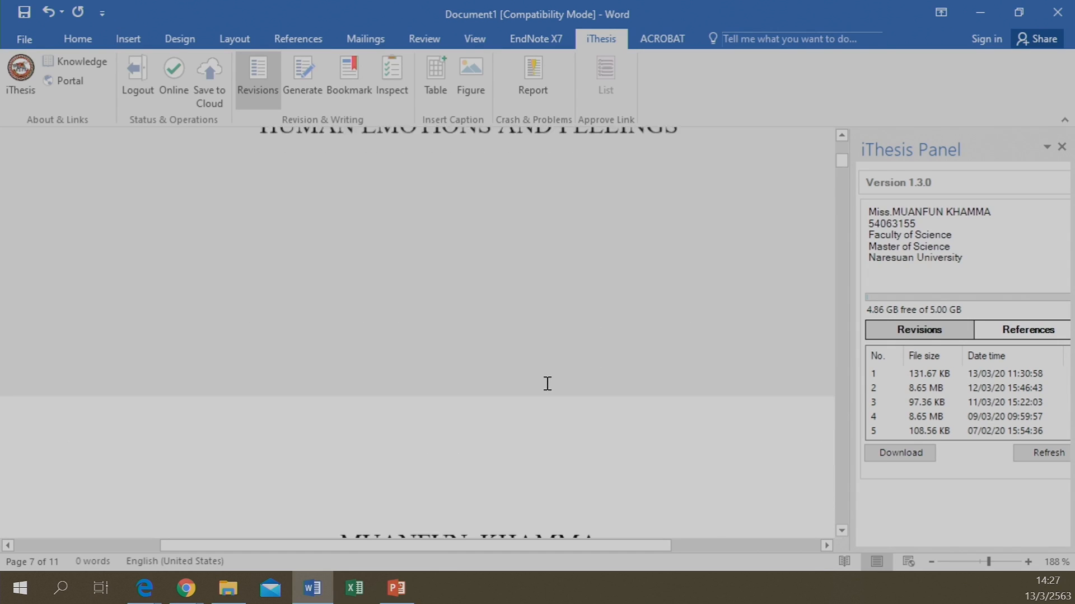
scroll(547, 383, up, 3)
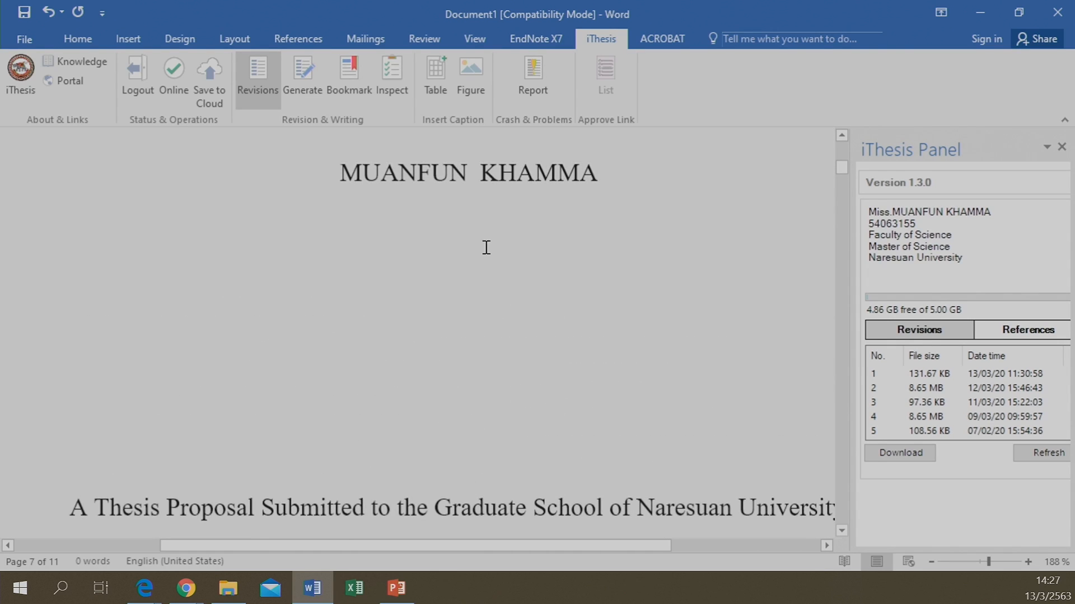
scroll(487, 233, down, 10)
scroll(333, 254, up, 15)
scroll(343, 269, down, 10)
scroll(370, 397, down, 8)
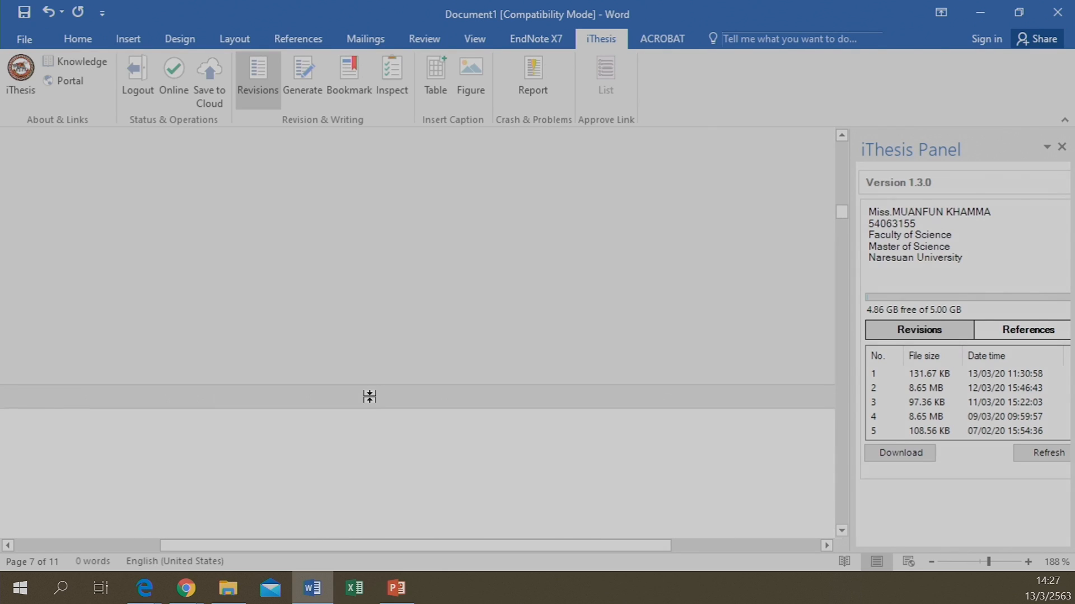
scroll(371, 397, up, 15)
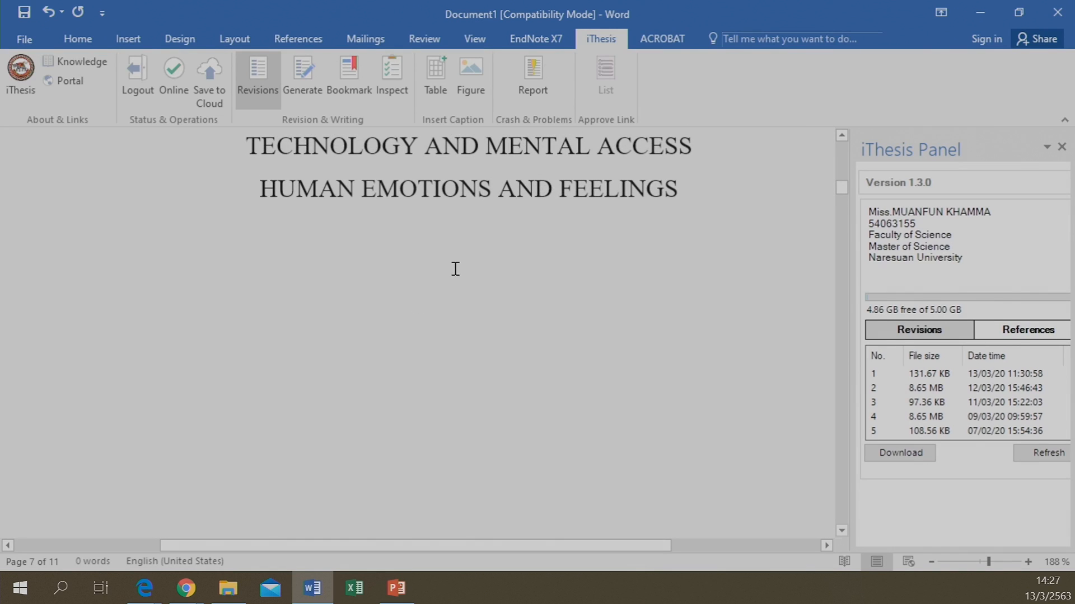
scroll(492, 247, up, 5)
scroll(472, 354, up, 15)
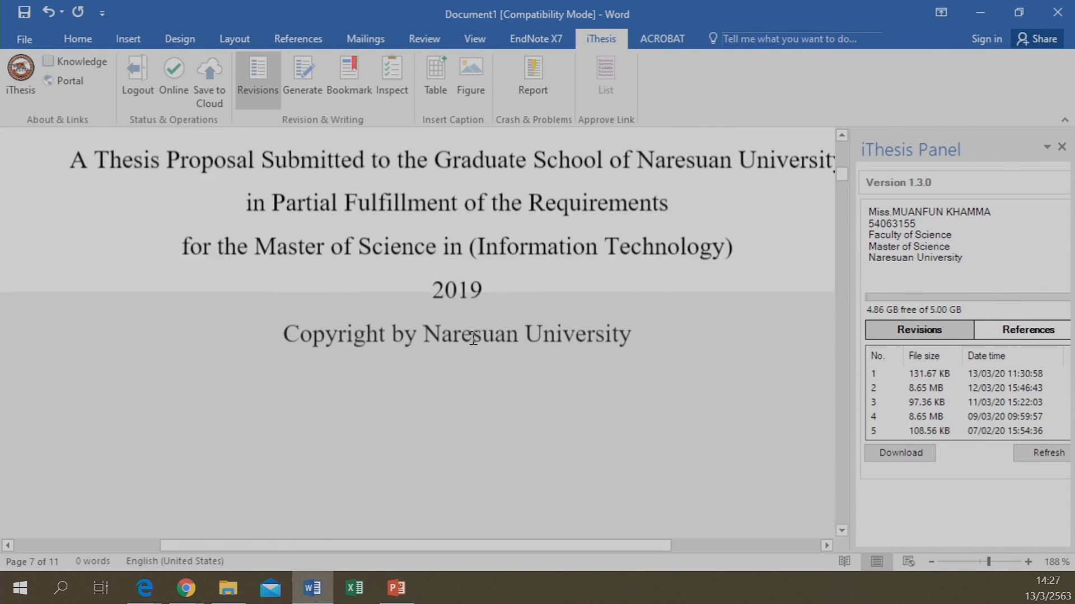
scroll(473, 336, up, 5)
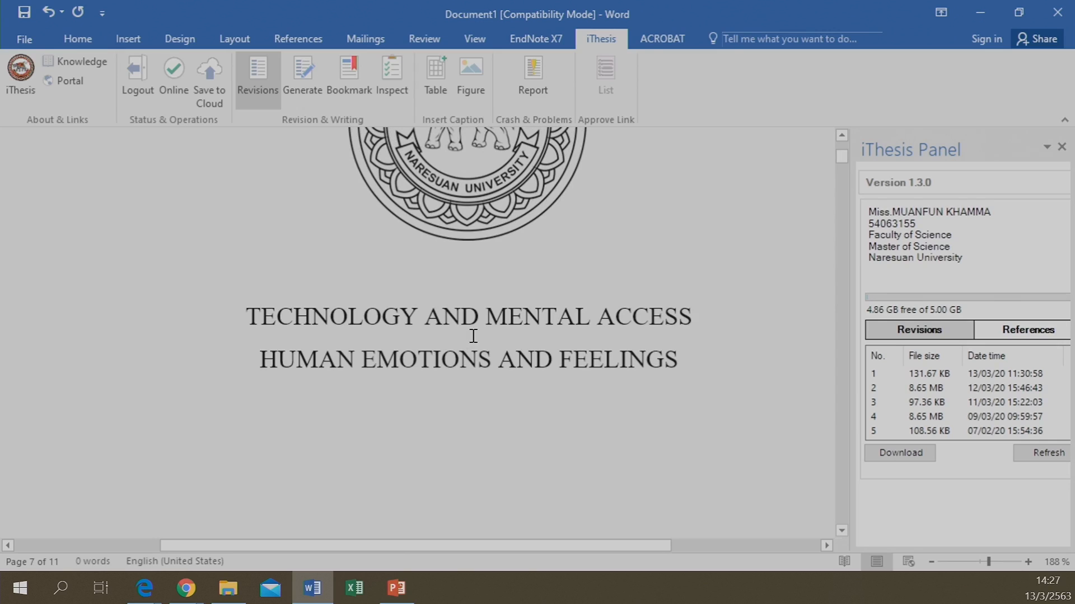
click(408, 347)
scroll(477, 378, down, 6)
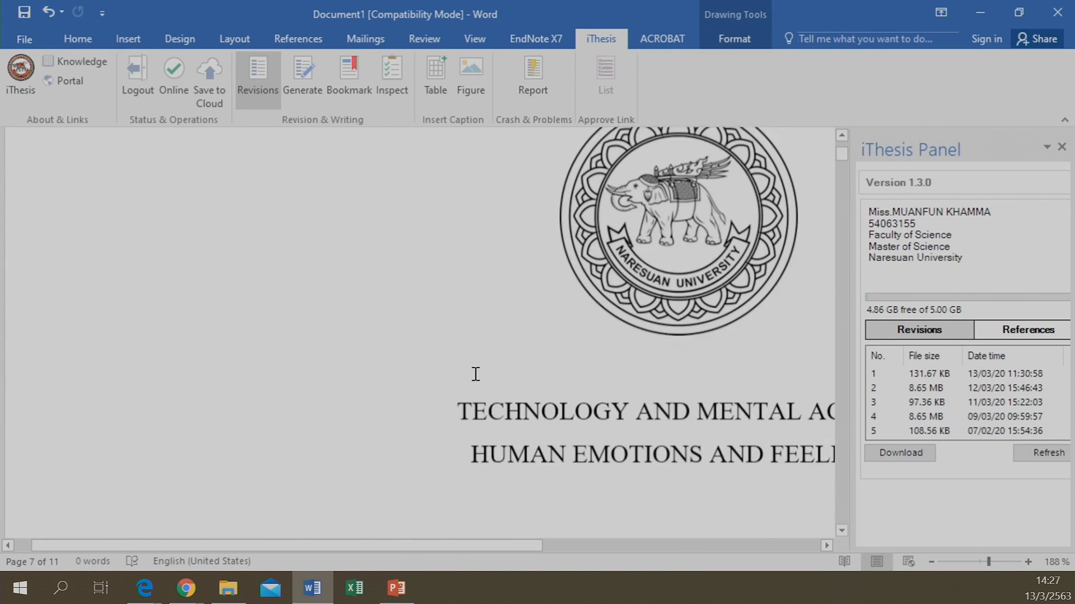
drag(417, 550, 601, 512)
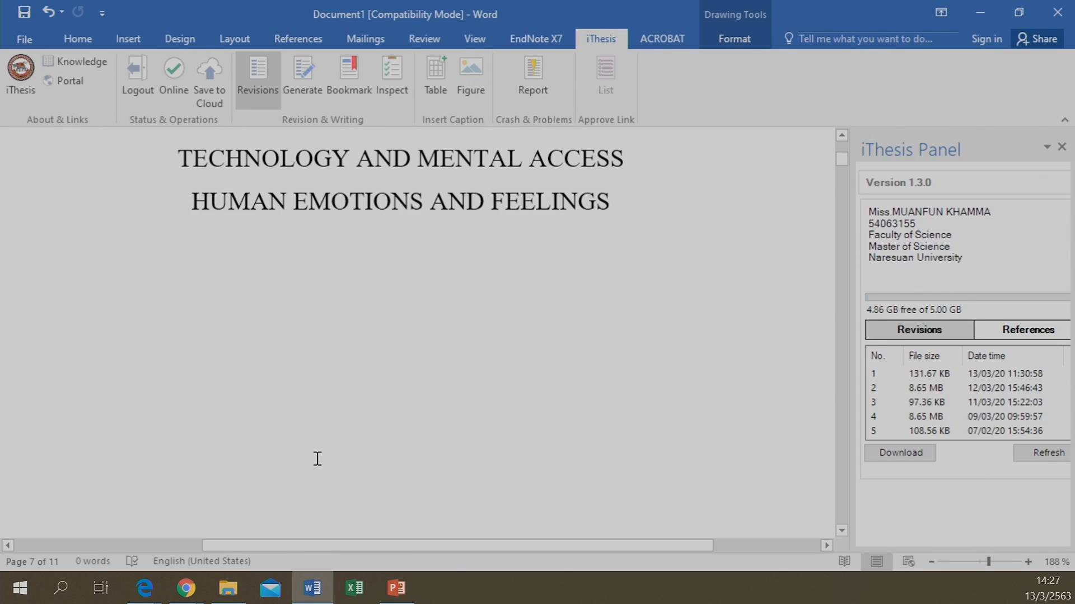
Open the Topic section of the electronic form in the iThesis portal, then return to Word
click(186, 592)
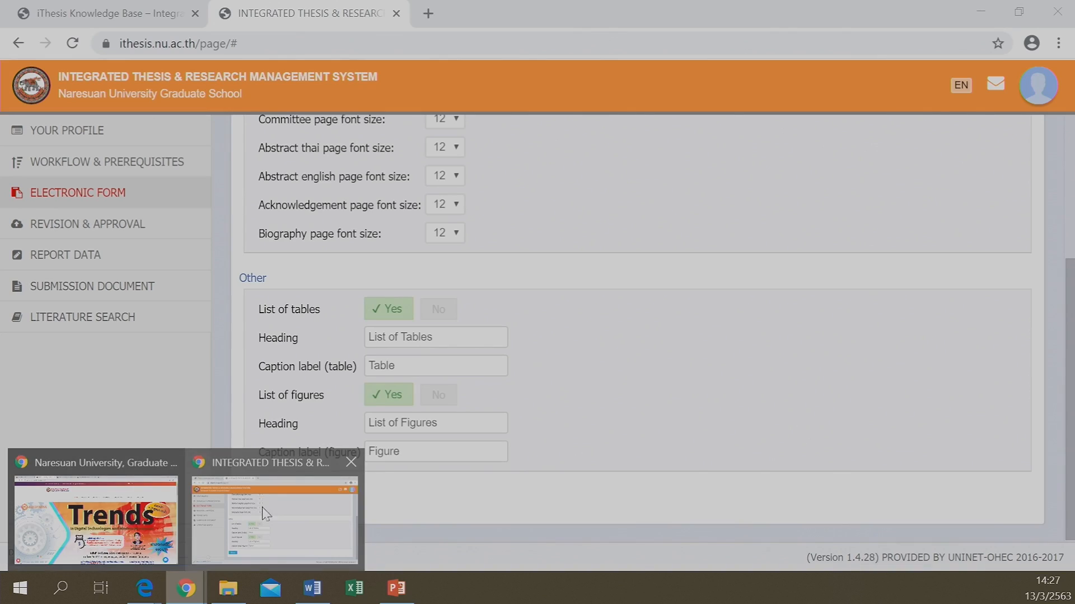
click(263, 512)
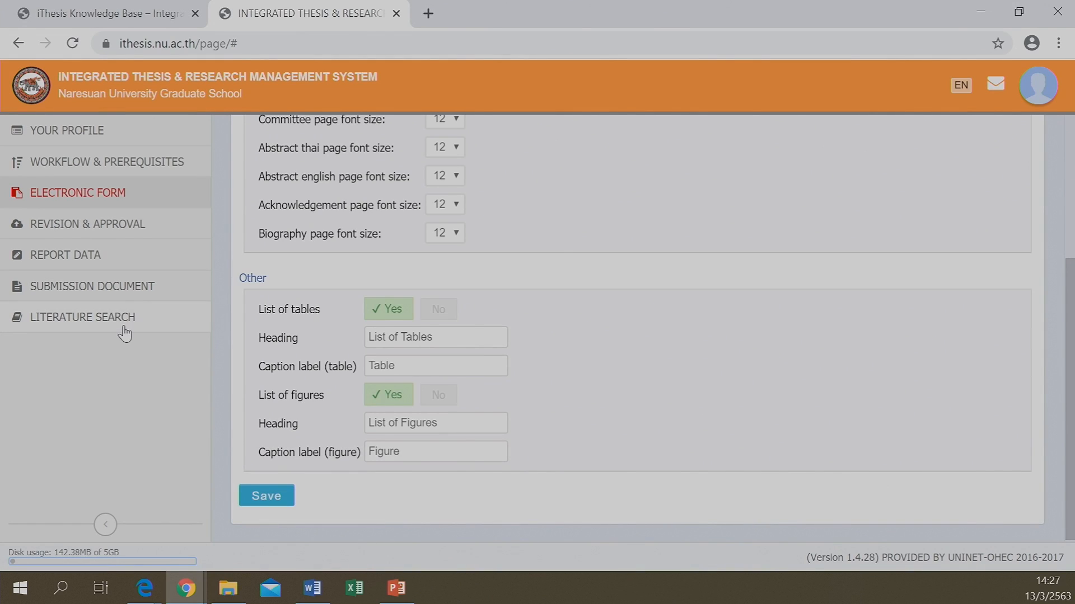
click(81, 193)
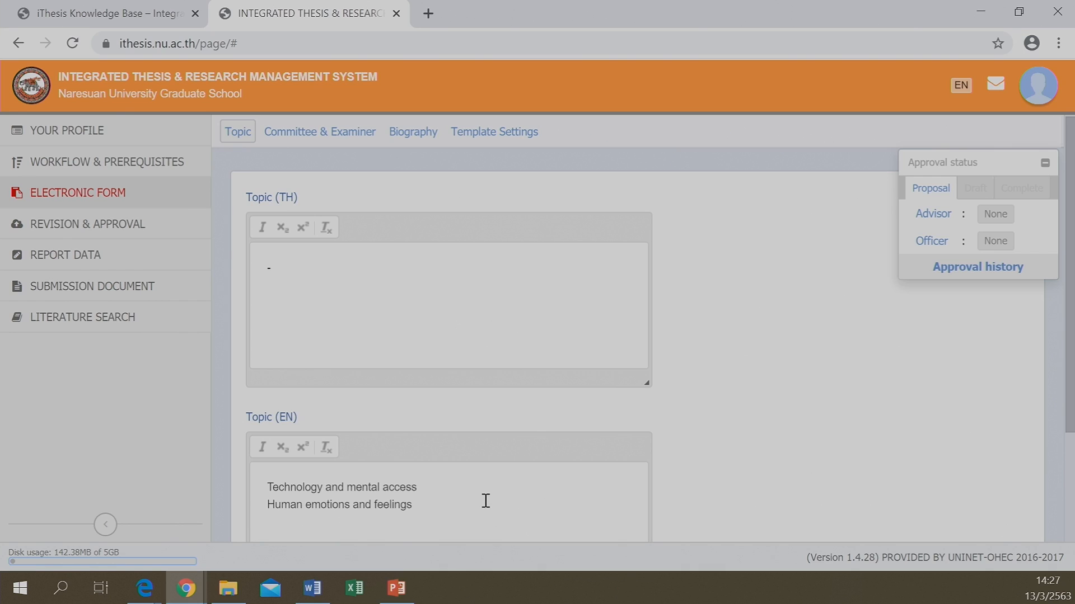
click(312, 588)
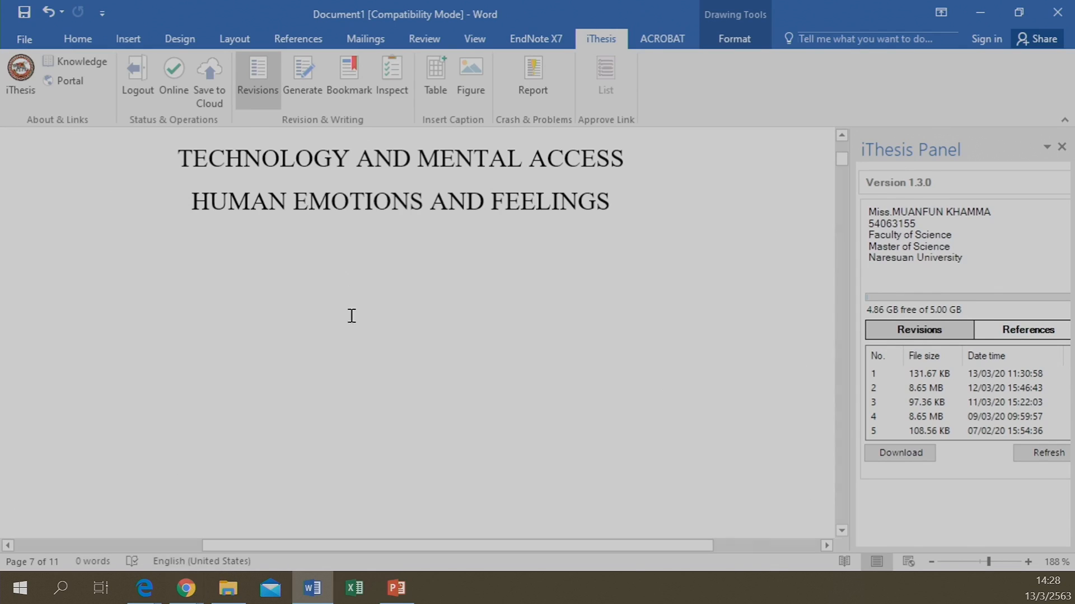
Go back to the portal and step through Committee & Examiner and Biography to Template Settings
click(186, 588)
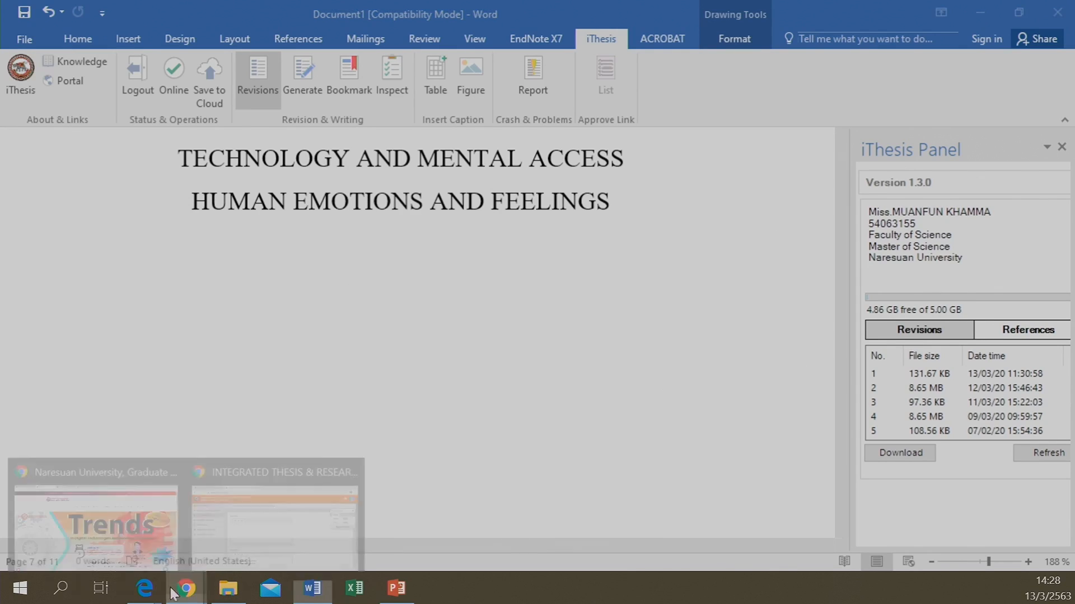
click(268, 533)
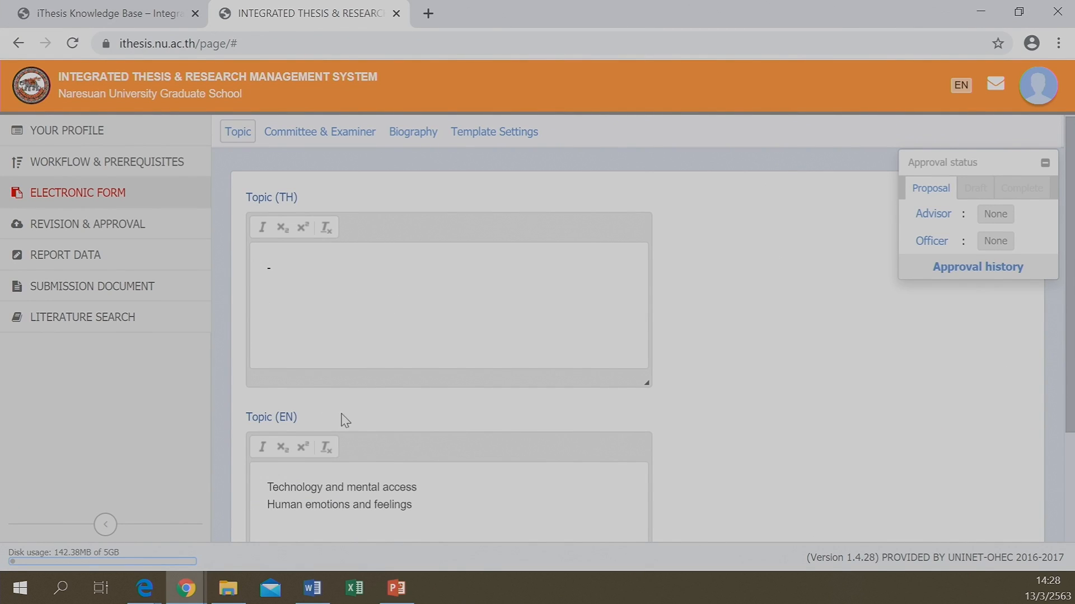
click(362, 133)
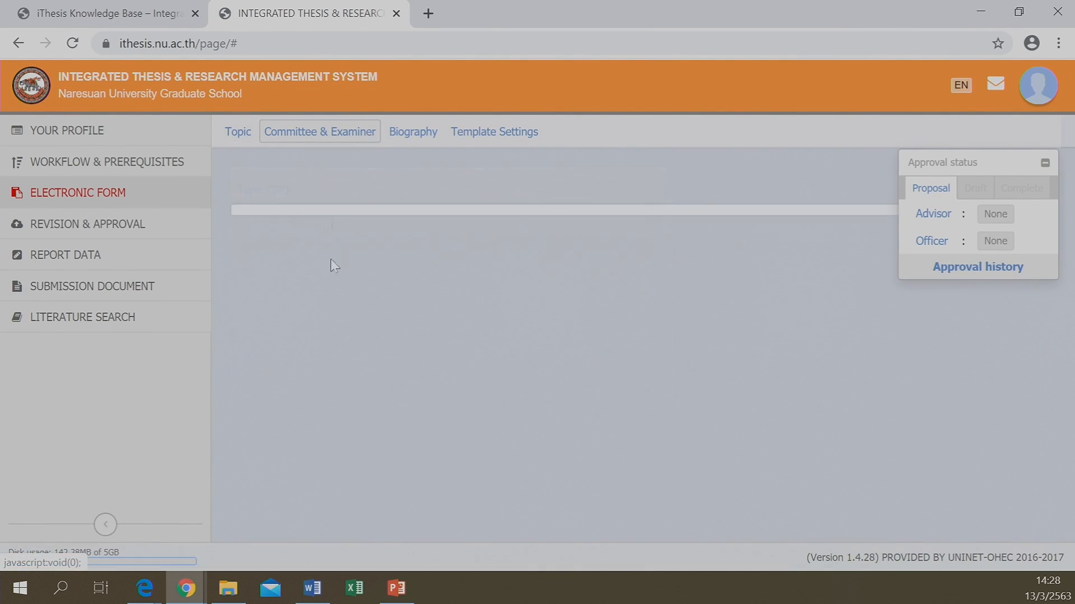
click(421, 134)
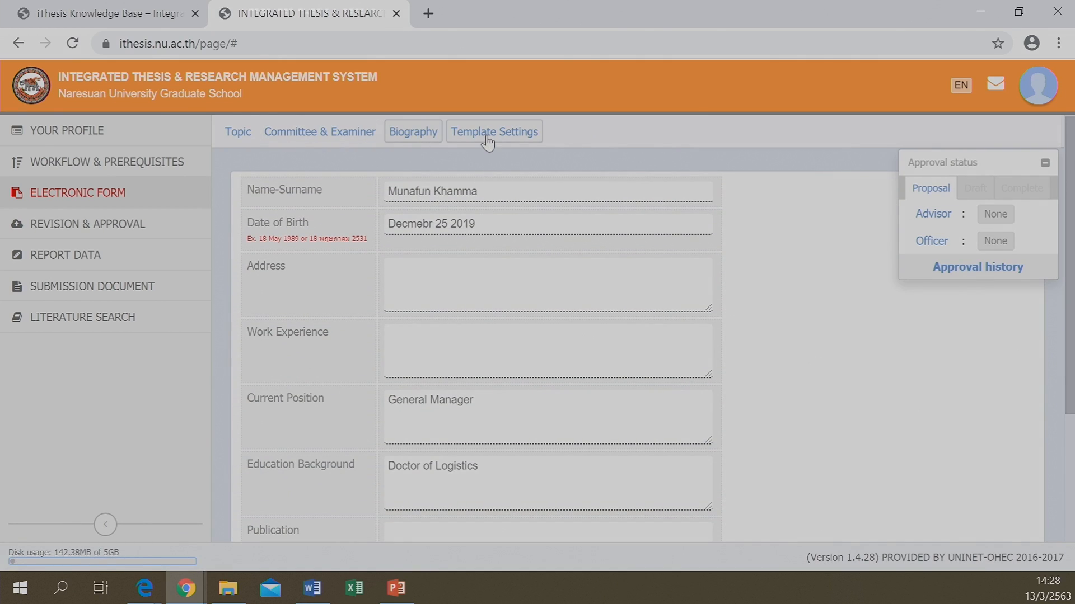
click(487, 139)
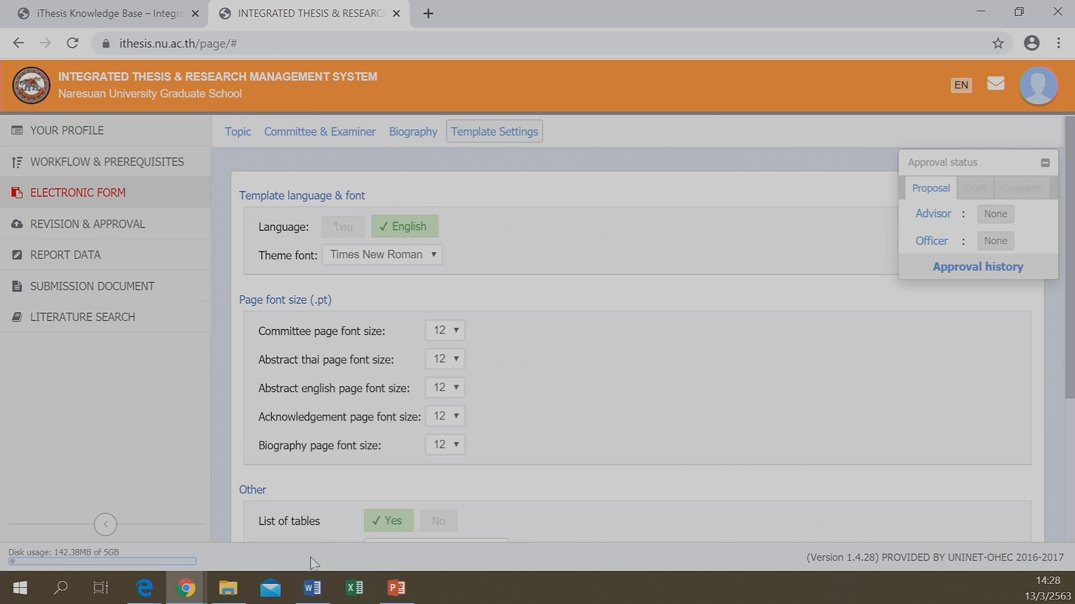
Compare the portal's template settings against the generated Word document
click(312, 589)
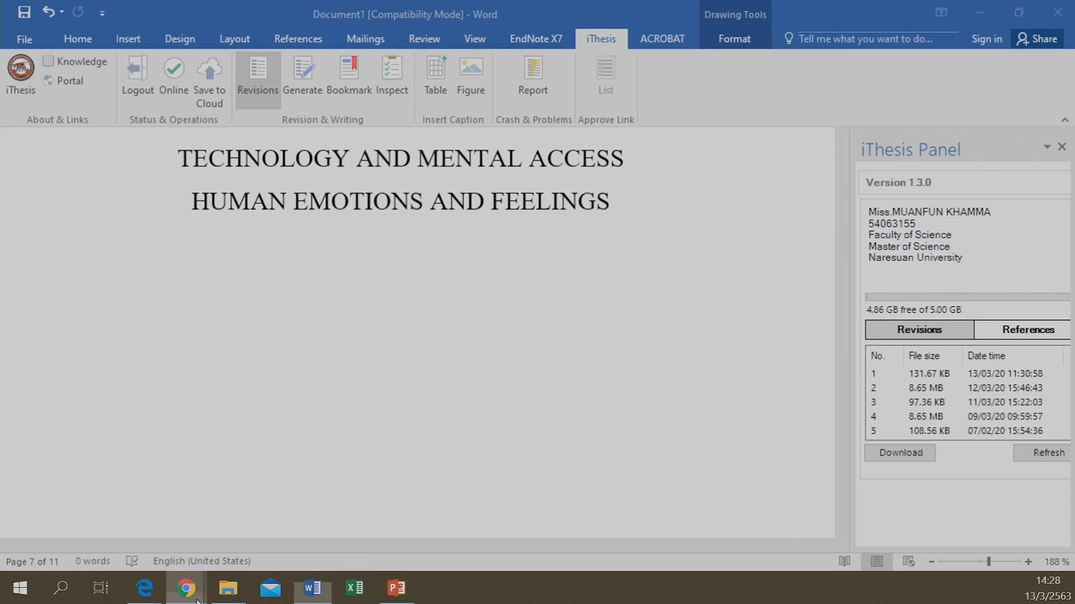
mouse_move(197, 599)
click(271, 547)
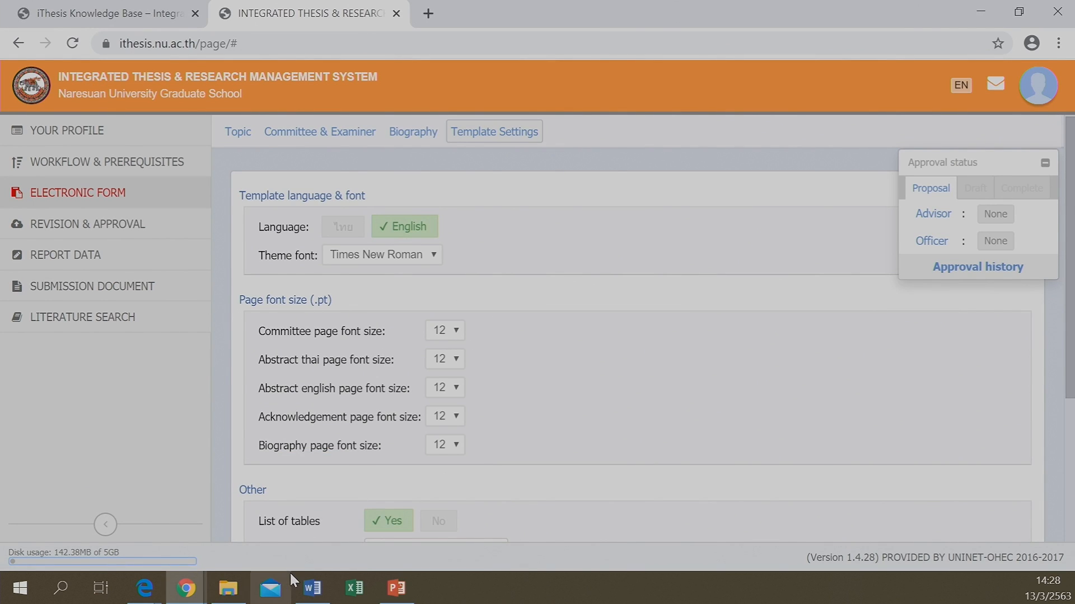
click(312, 588)
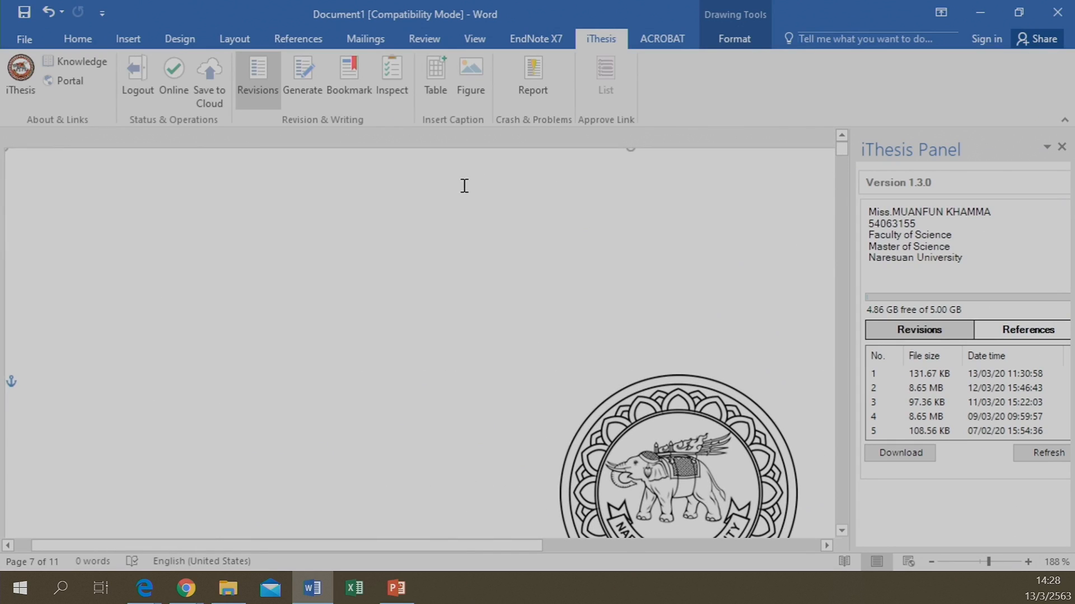
drag(509, 545, 666, 531)
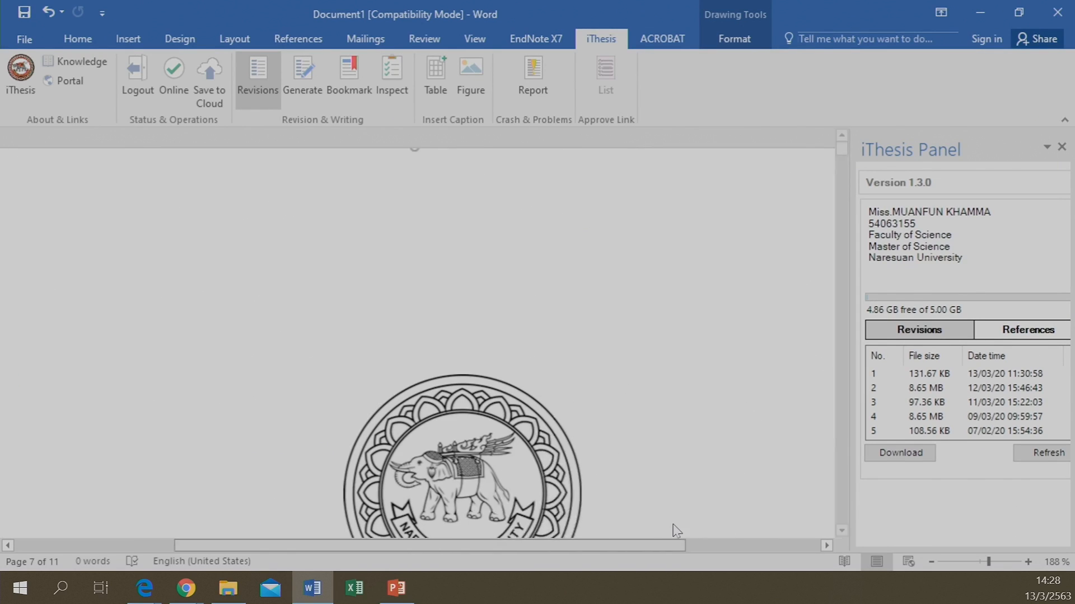
scroll(583, 401, down, 5)
scroll(449, 386, down, 8)
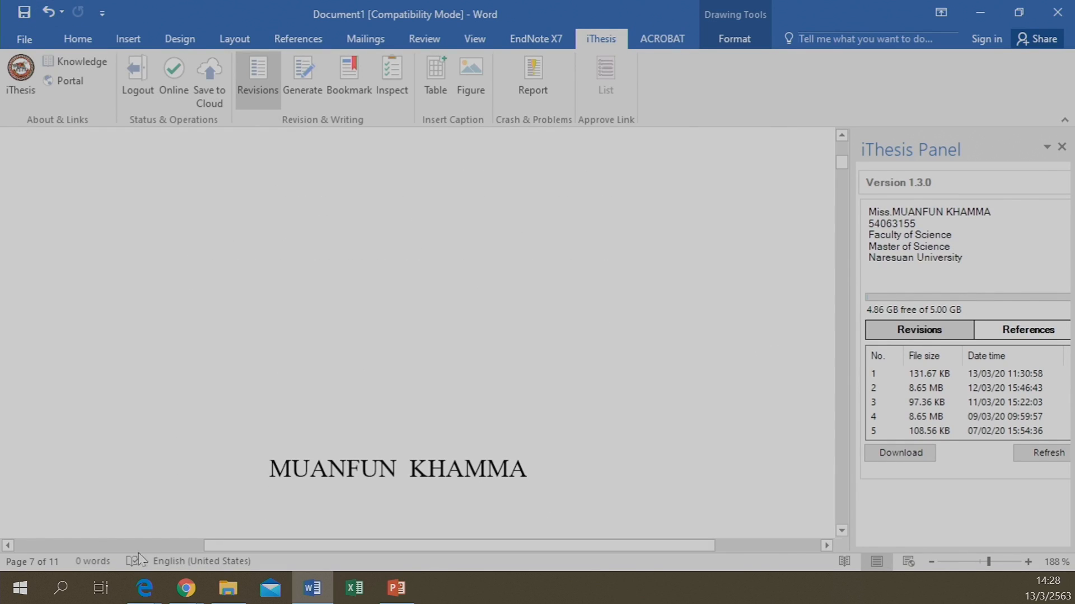
Recheck the portal settings, then regenerate the eleven-page thesis from Word's iThesis ribbon
mouse_move(186, 587)
click(263, 559)
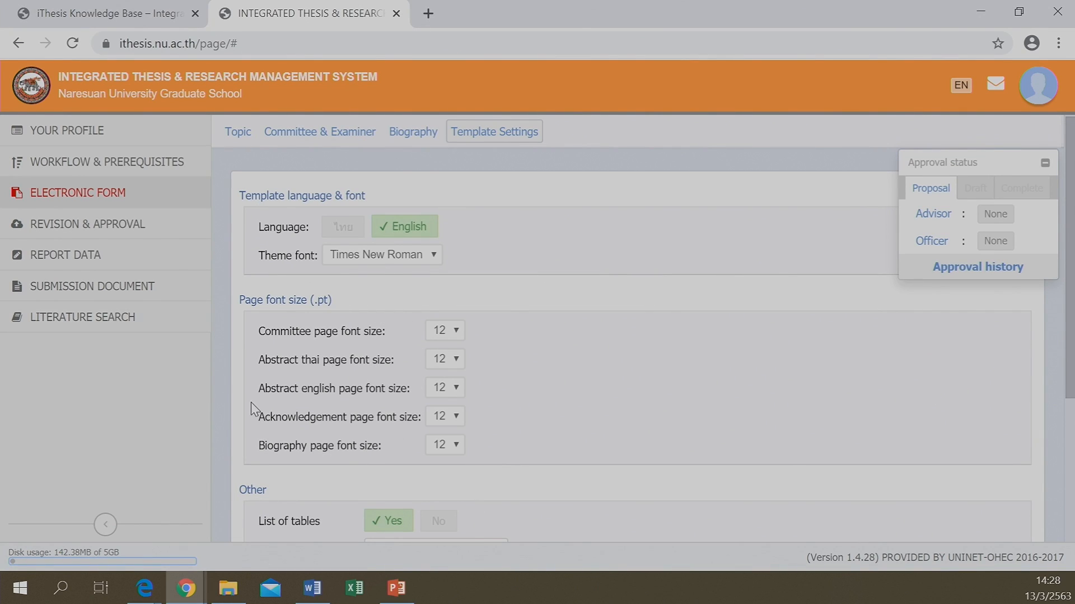
click(305, 600)
click(297, 92)
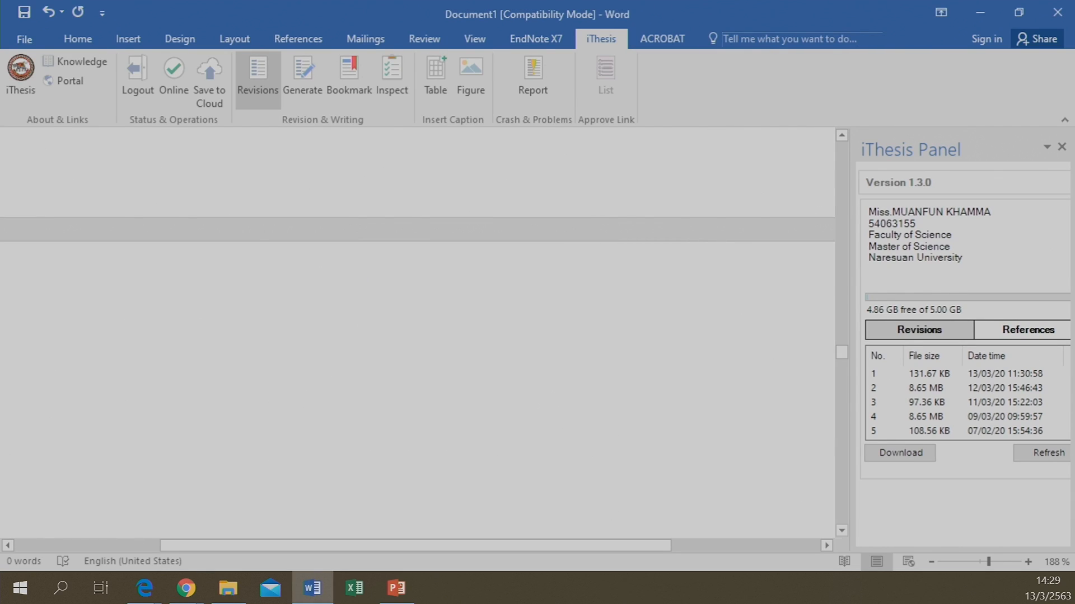
click(185, 594)
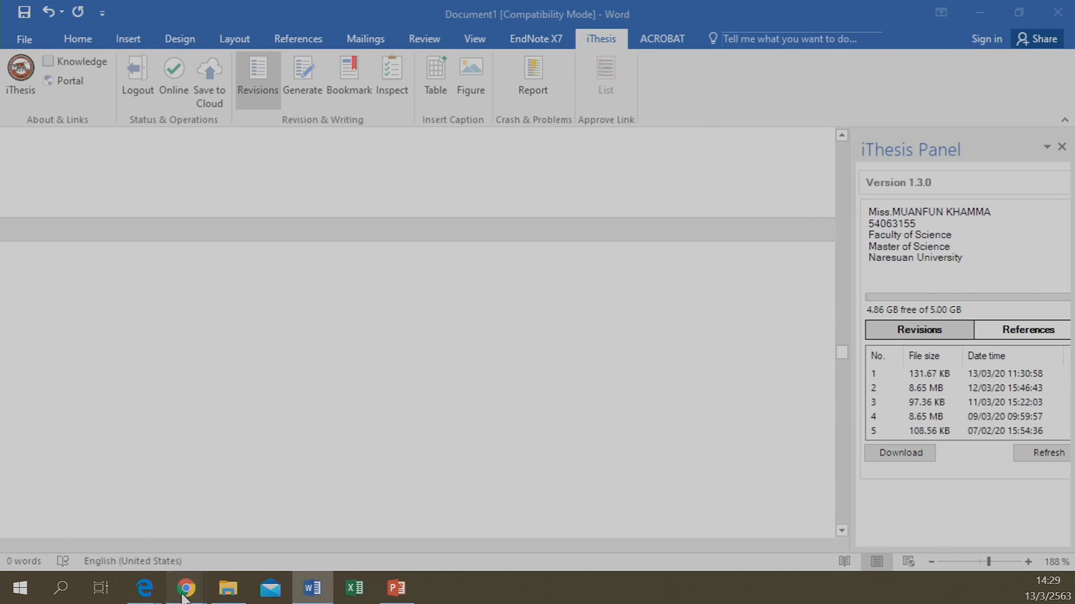
click(278, 523)
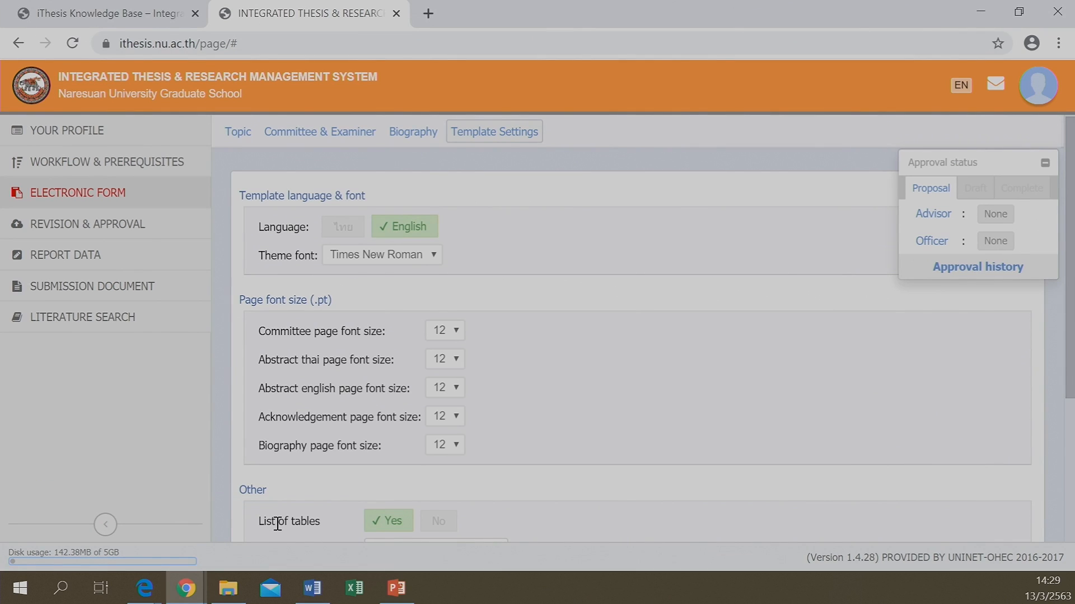
click(983, 17)
scroll(438, 298, up, 3)
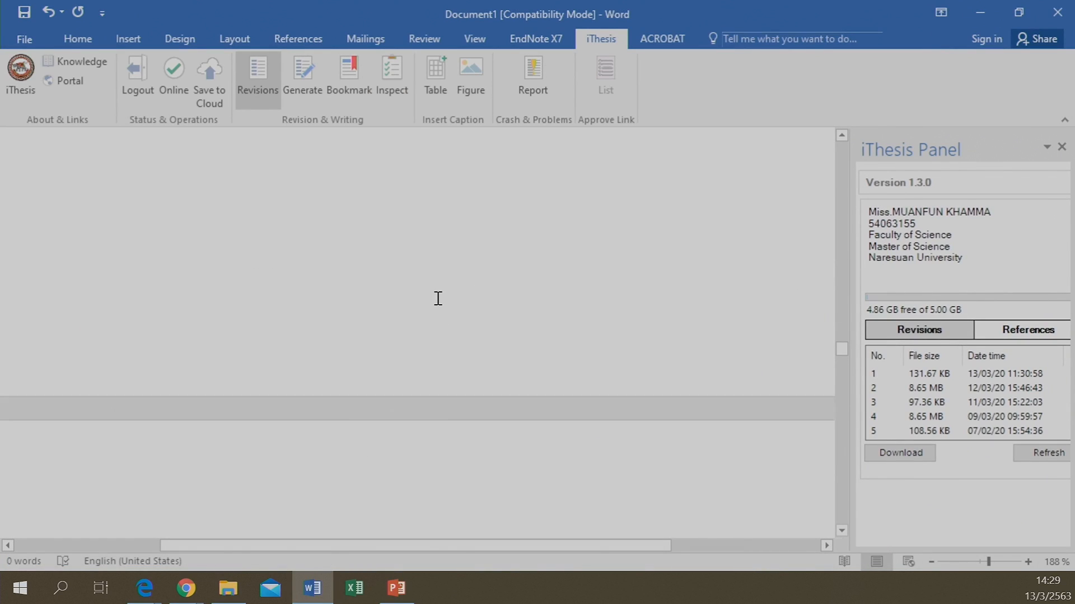
scroll(439, 298, up, 2)
scroll(438, 298, down, 3)
scroll(438, 299, down, 3)
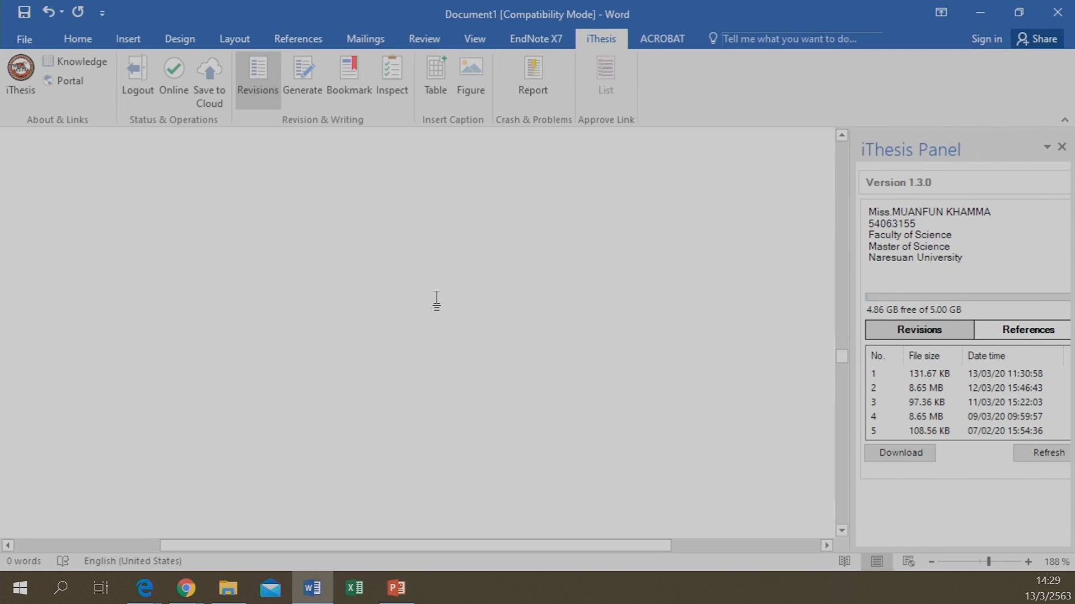
scroll(437, 300, up, 3)
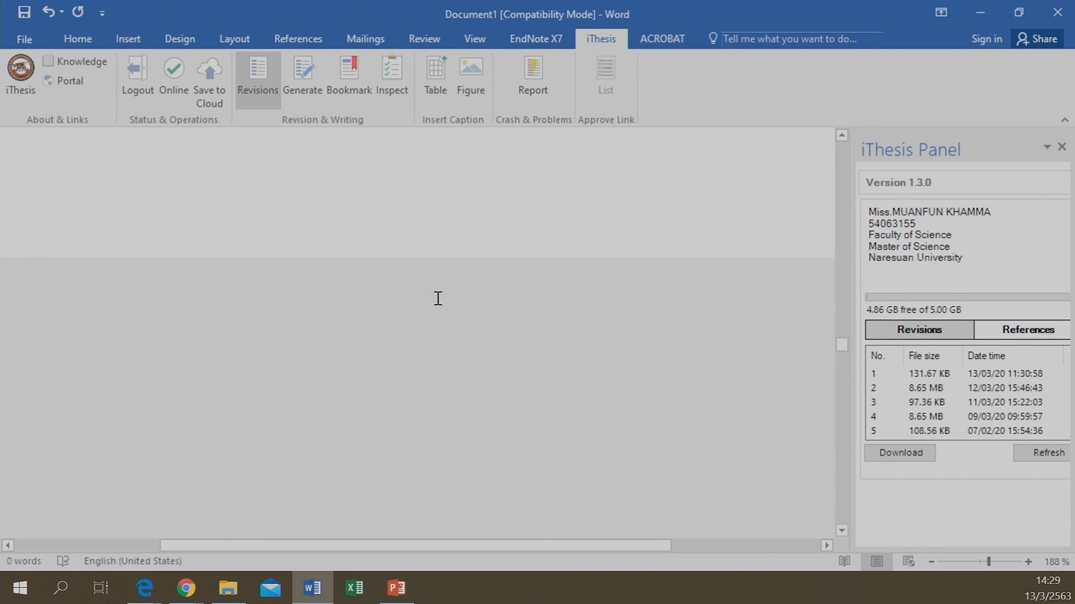
scroll(438, 298, up, 3)
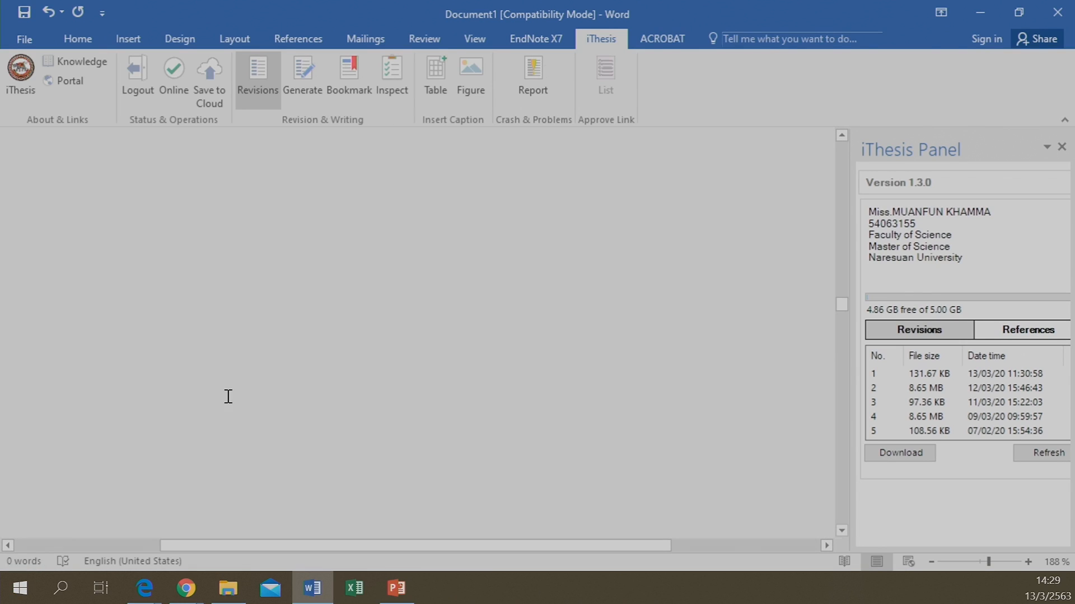
click(228, 396)
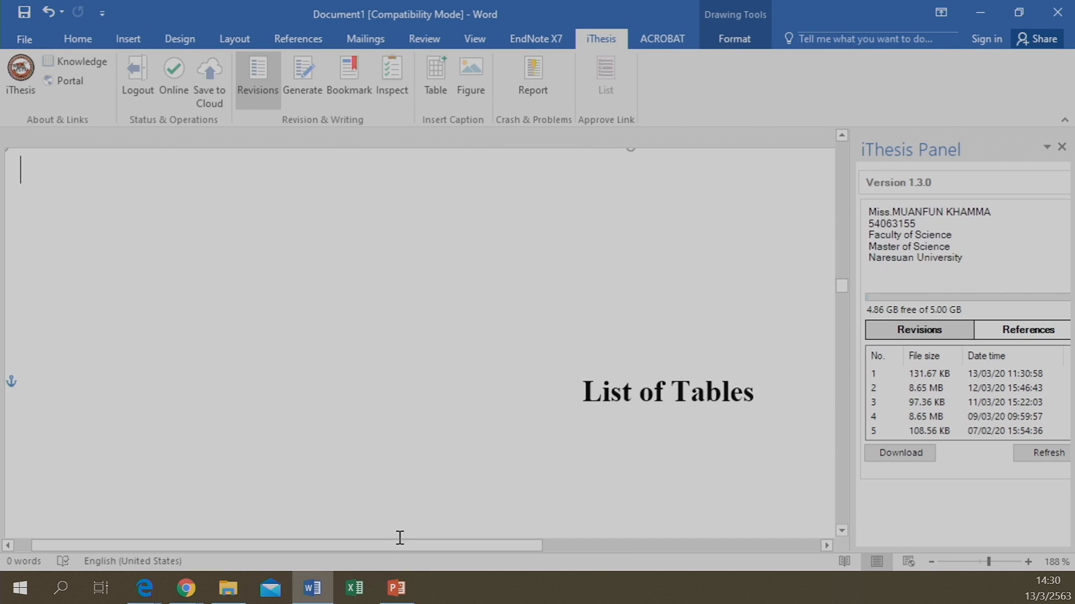
drag(406, 545, 594, 535)
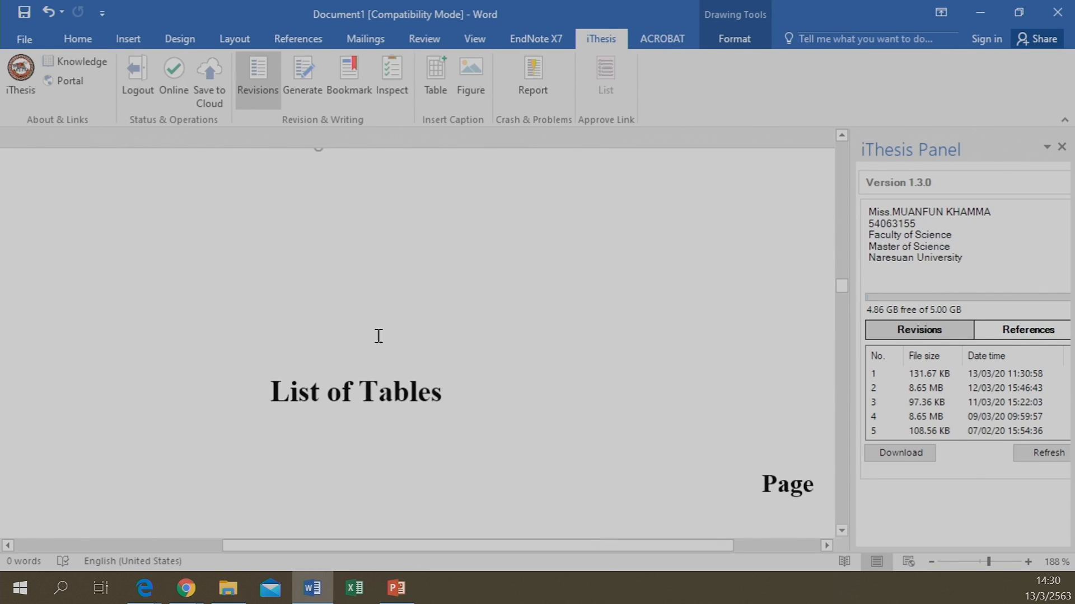
drag(379, 546, 512, 545)
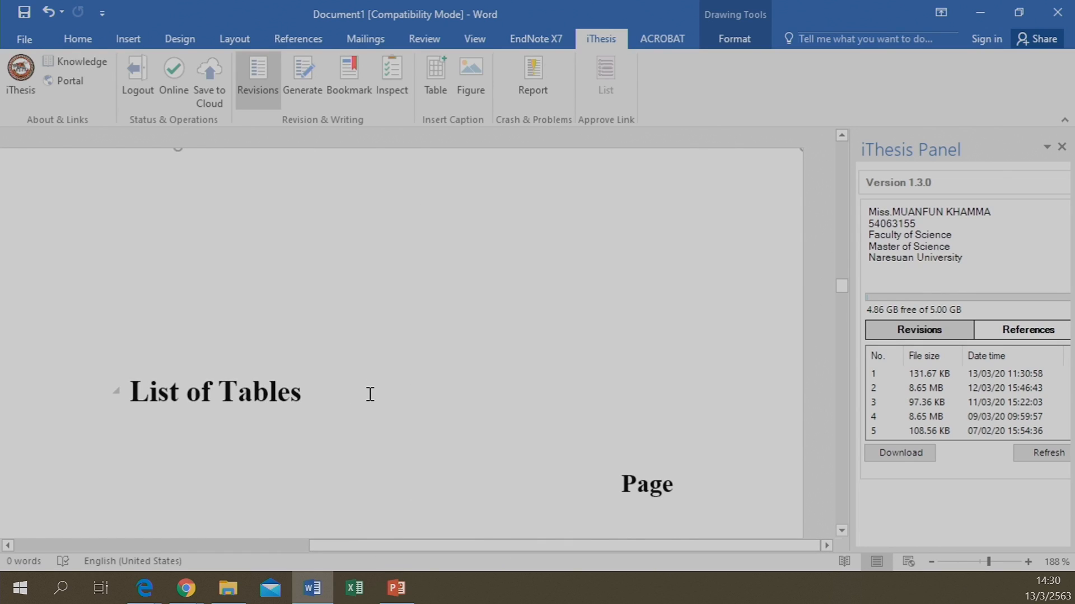
scroll(370, 395, up, 6)
scroll(370, 394, up, 10)
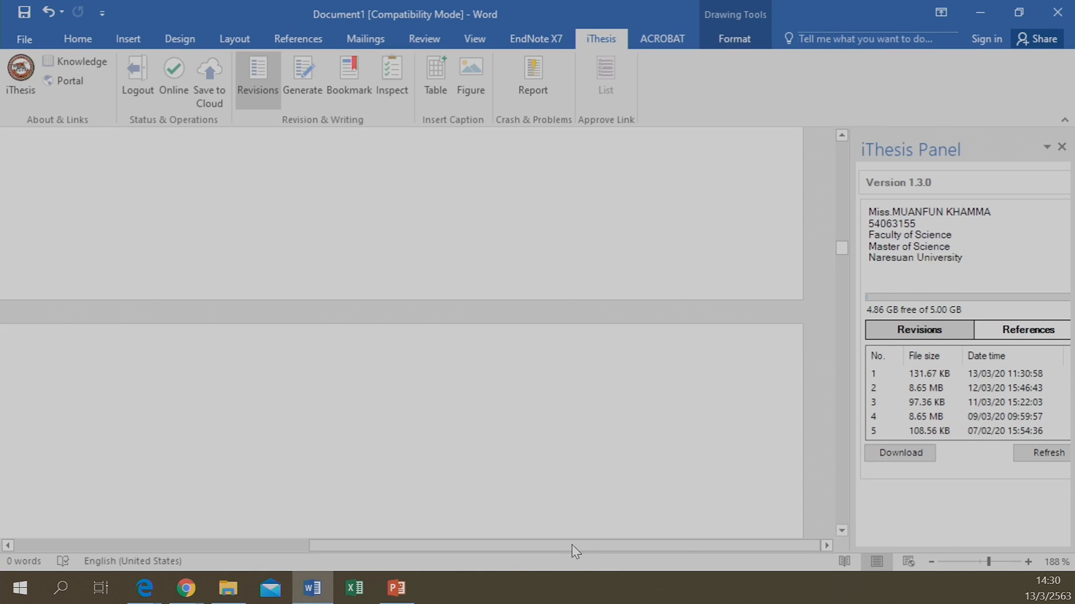
drag(572, 545, 483, 553)
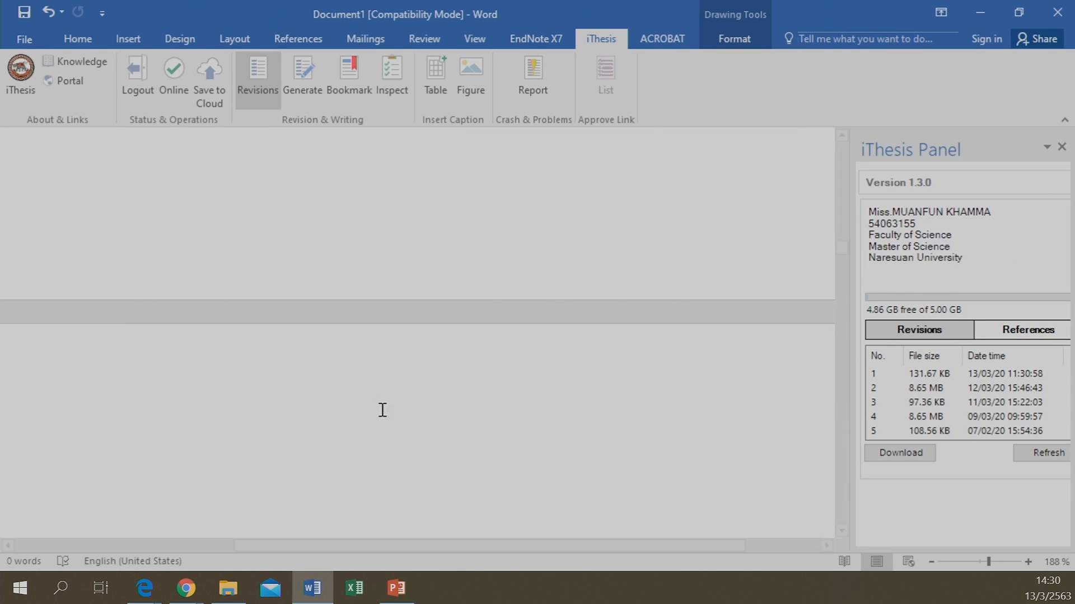
scroll(381, 409, up, 3)
scroll(338, 362, up, 10)
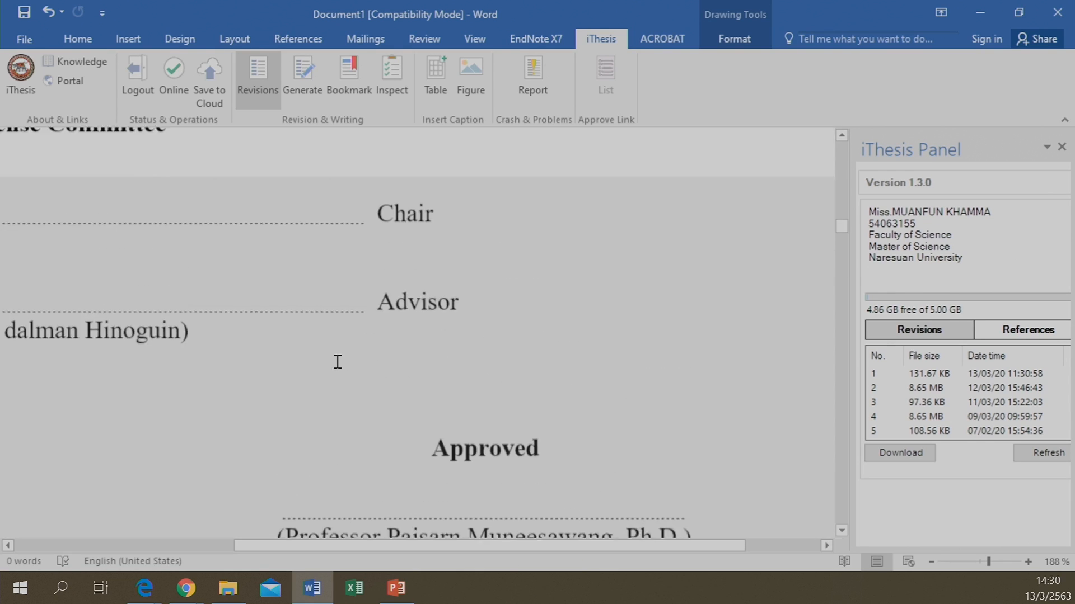
scroll(338, 361, up, 10)
scroll(336, 361, down, 9)
scroll(315, 370, down, 10)
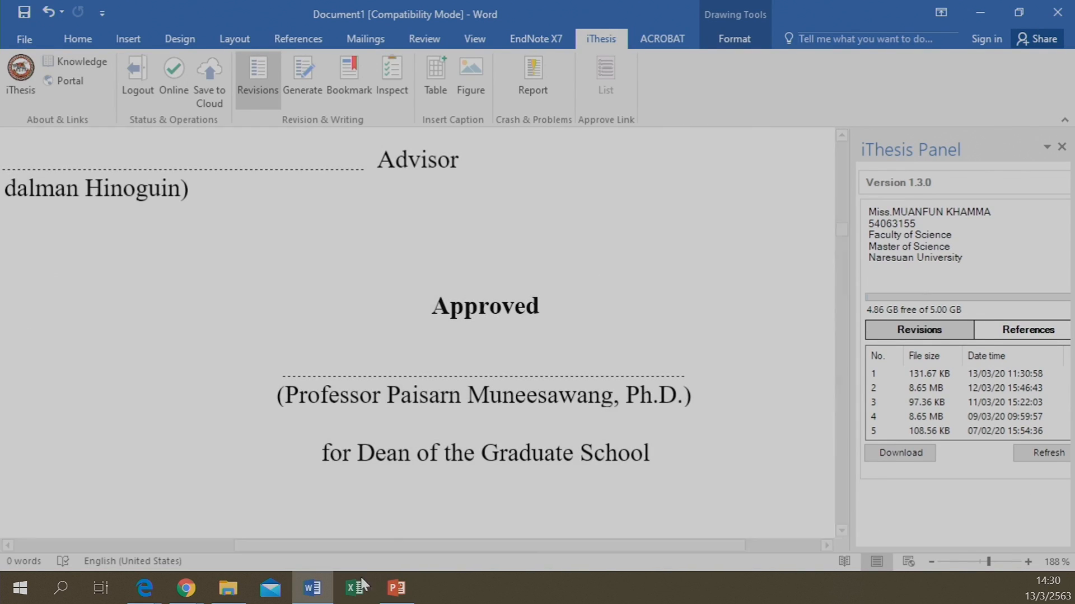
drag(358, 552, 317, 555)
scroll(325, 351, down, 15)
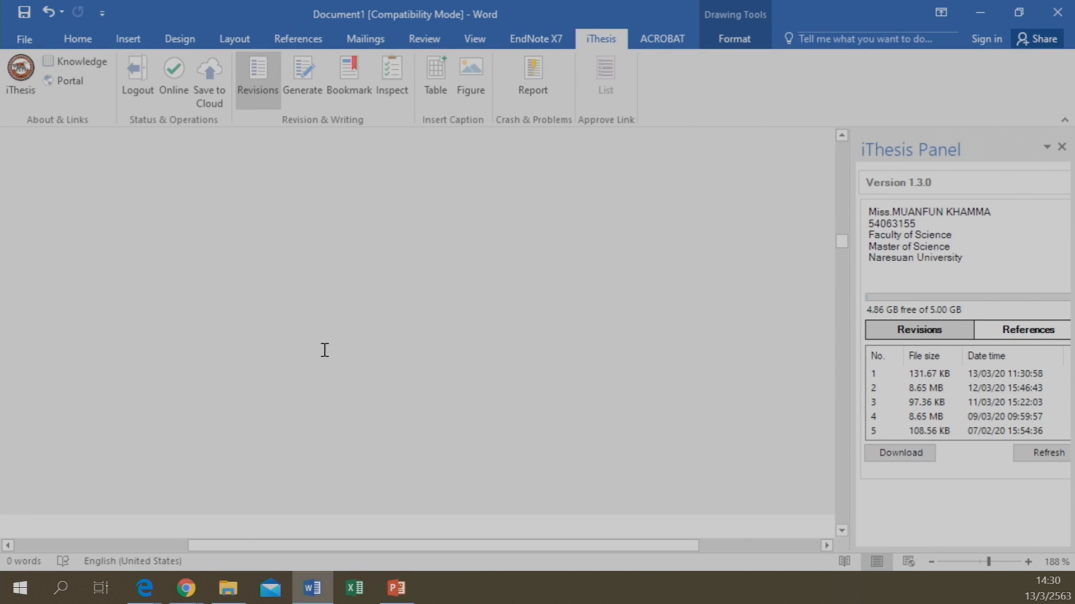
scroll(324, 350, down, 4)
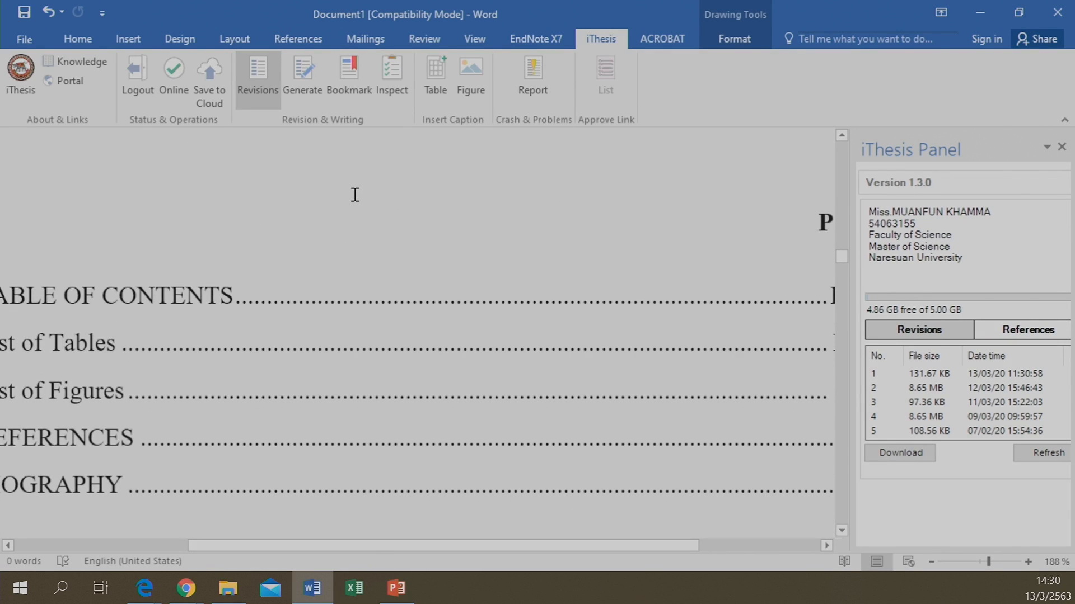
scroll(342, 299, down, 10)
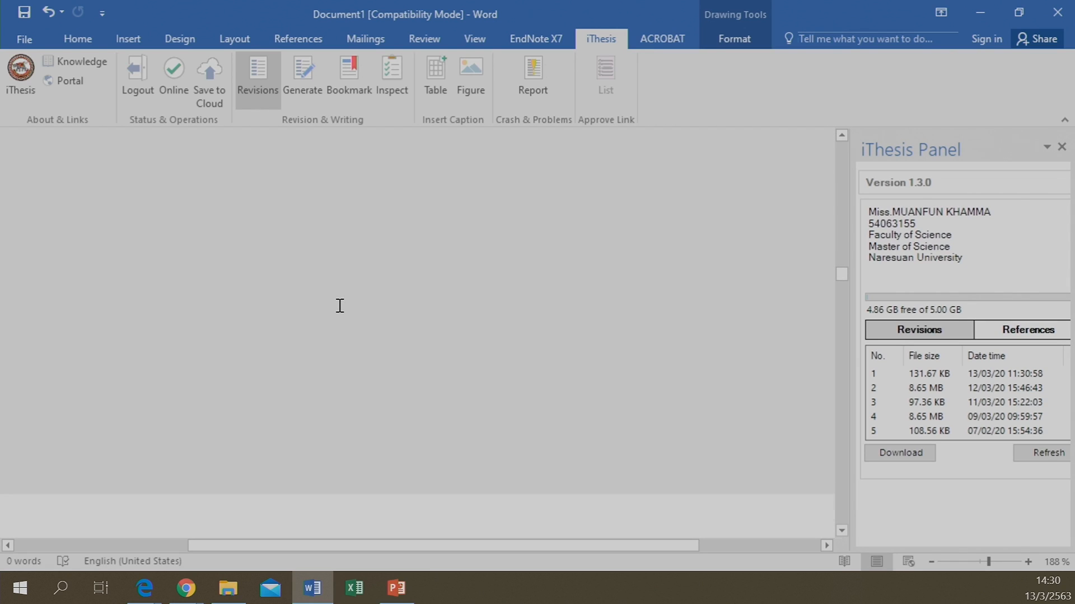
scroll(340, 305, down, 7)
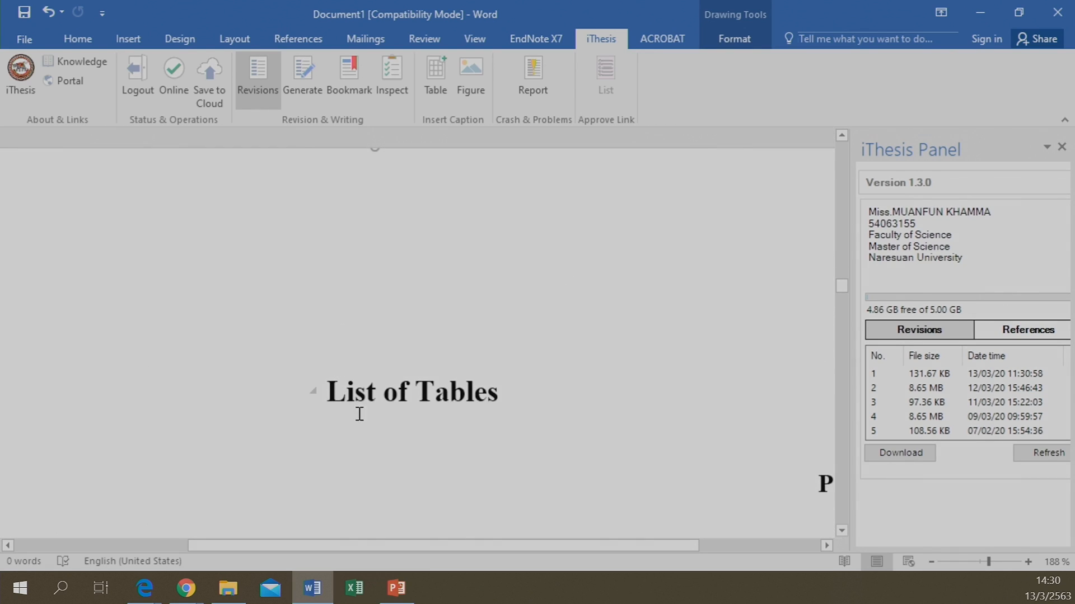
scroll(408, 426, down, 6)
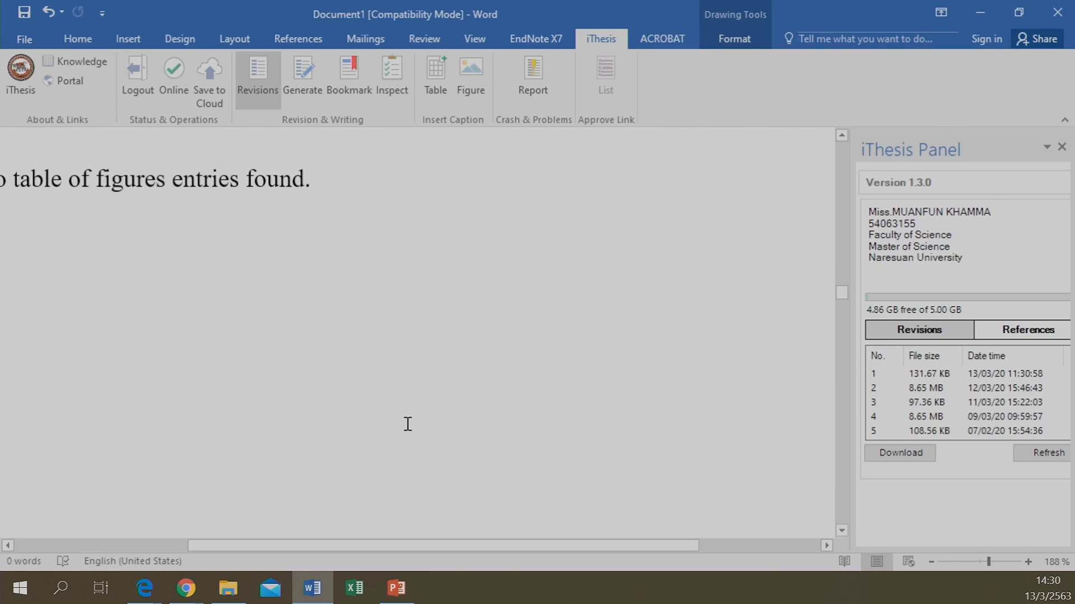
scroll(408, 424, down, 3)
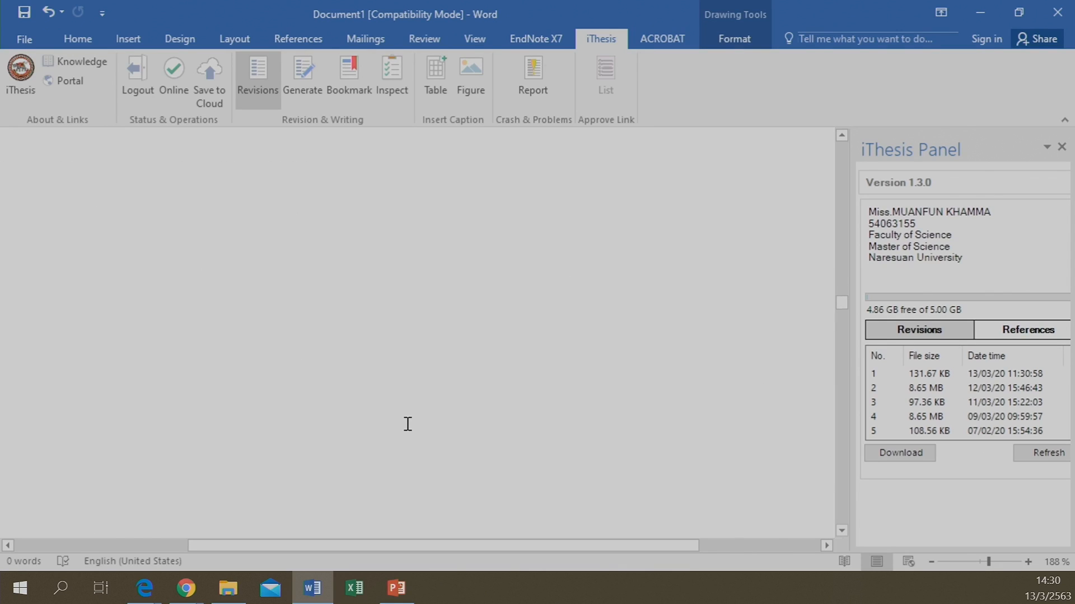
scroll(408, 424, down, 6)
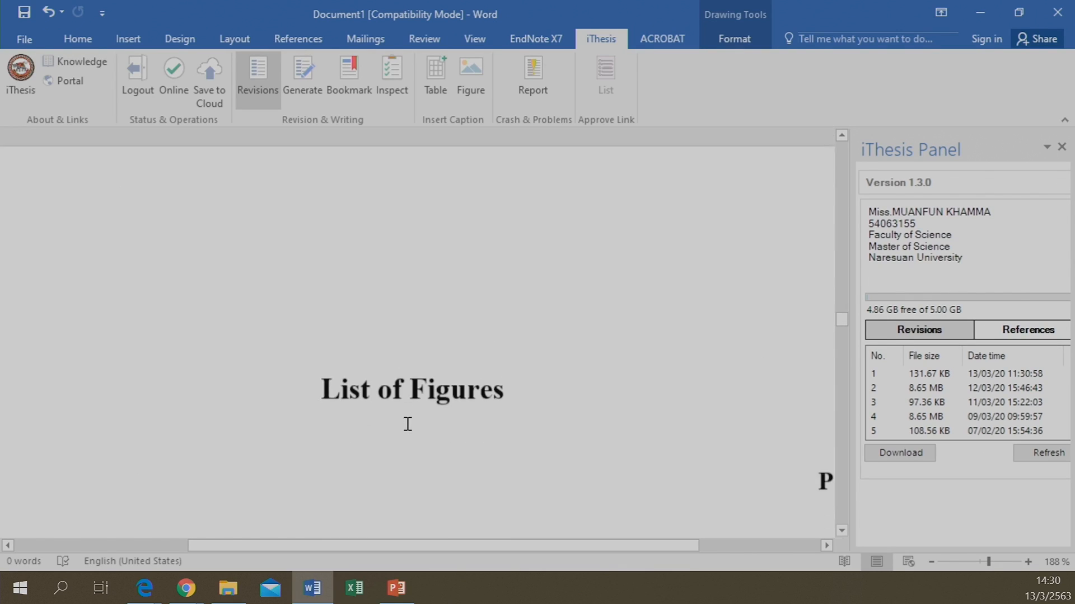
scroll(415, 367, down, 8)
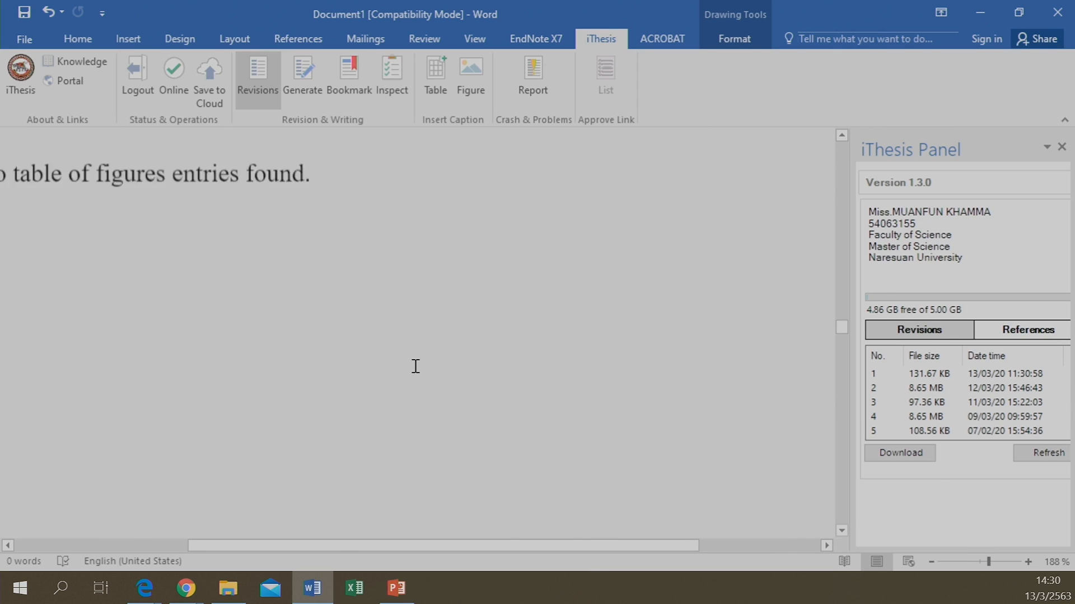
scroll(415, 366, down, 6)
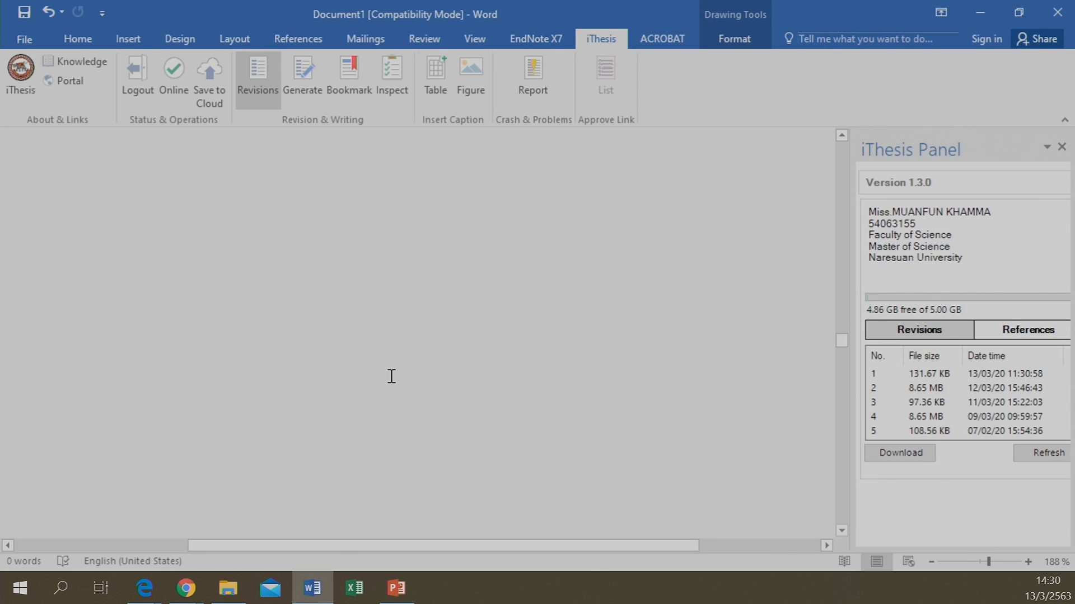
click(401, 381)
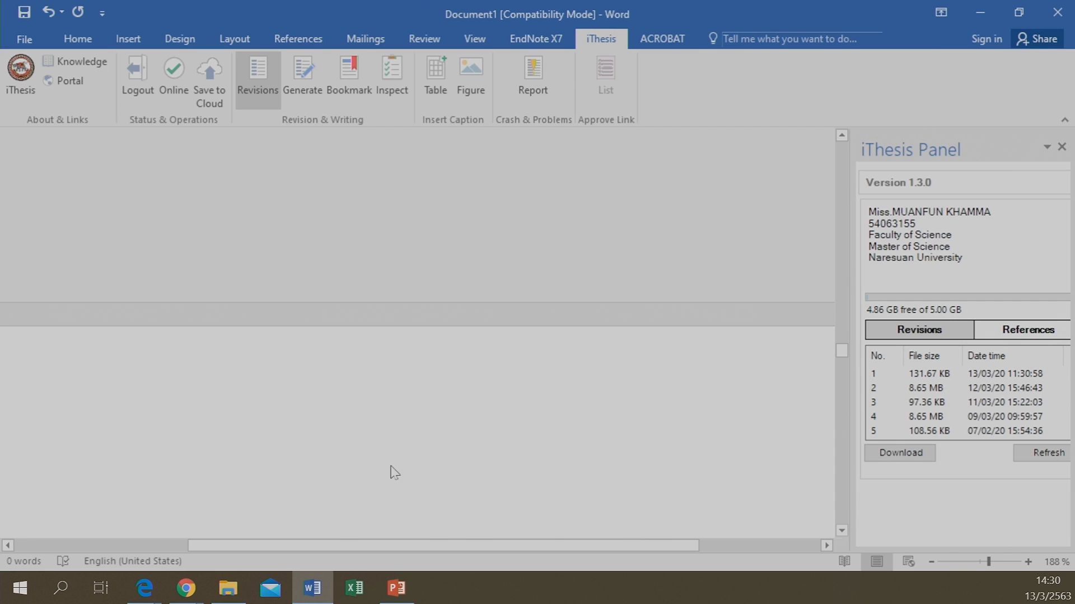
scroll(400, 467, down, 2)
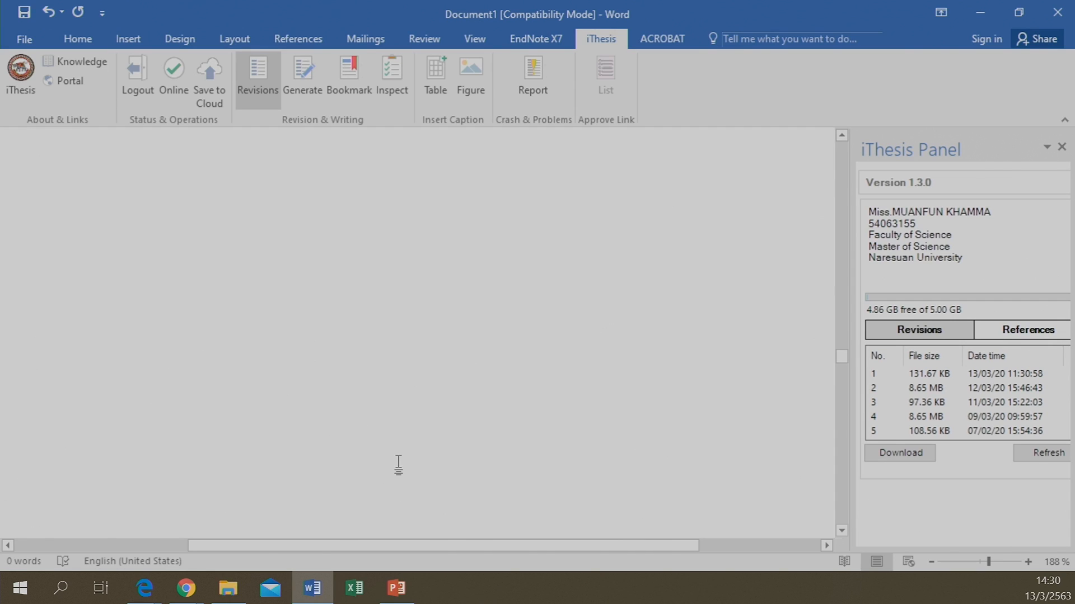
scroll(399, 464, down, 5)
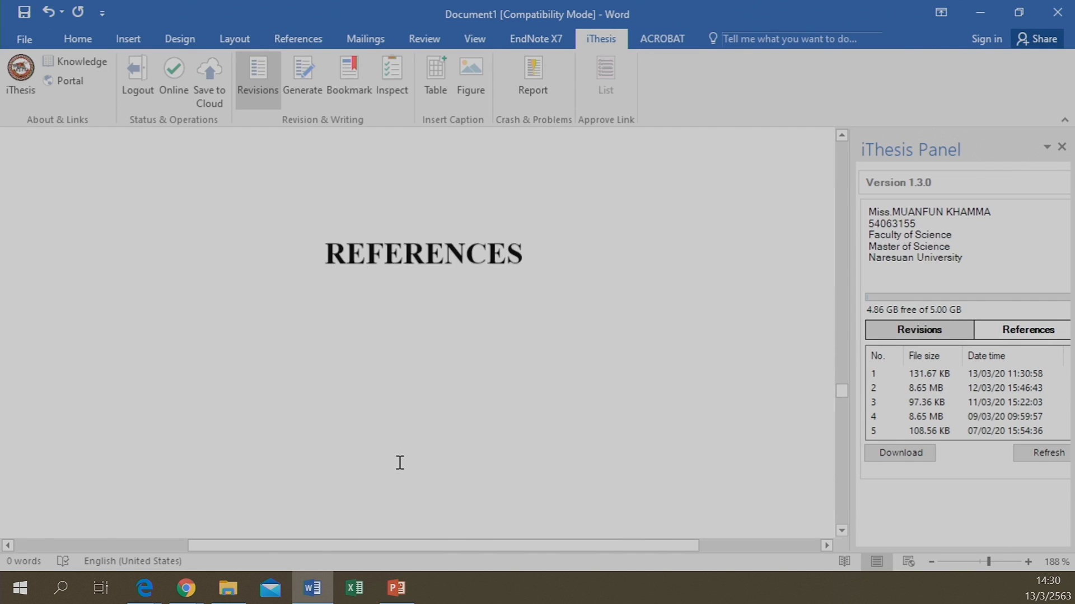
scroll(395, 222, up, 4)
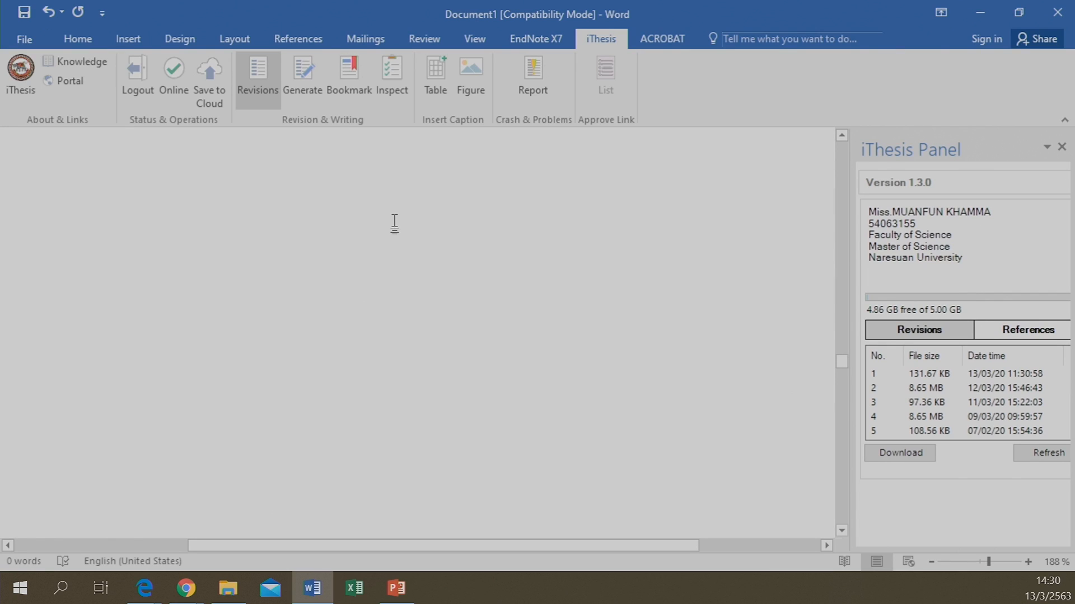
scroll(396, 221, up, 3)
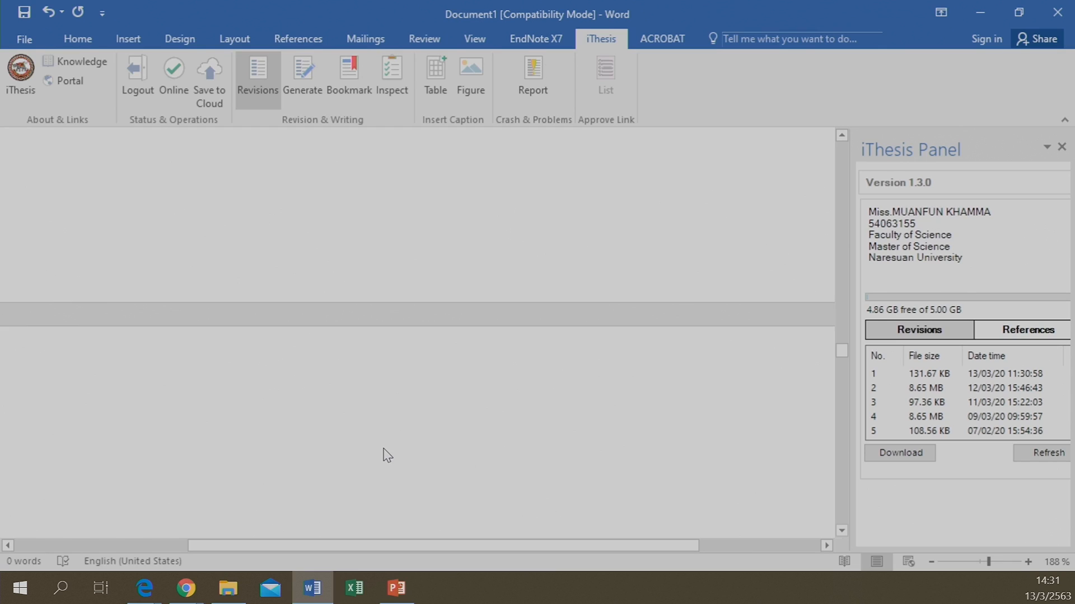
scroll(386, 452, up, 5)
scroll(385, 447, up, 10)
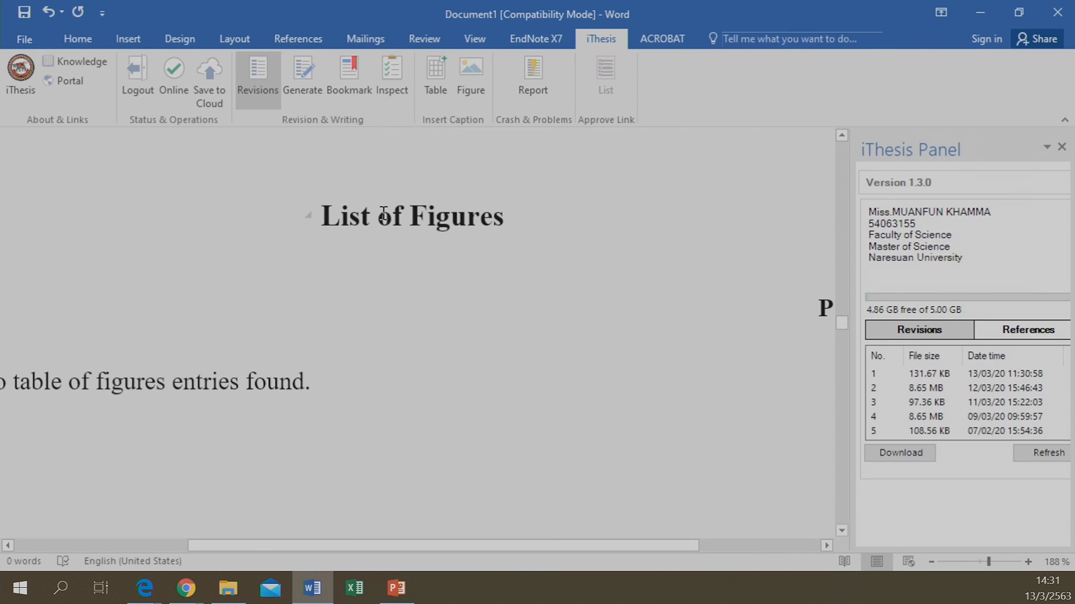
scroll(477, 424, down, 10)
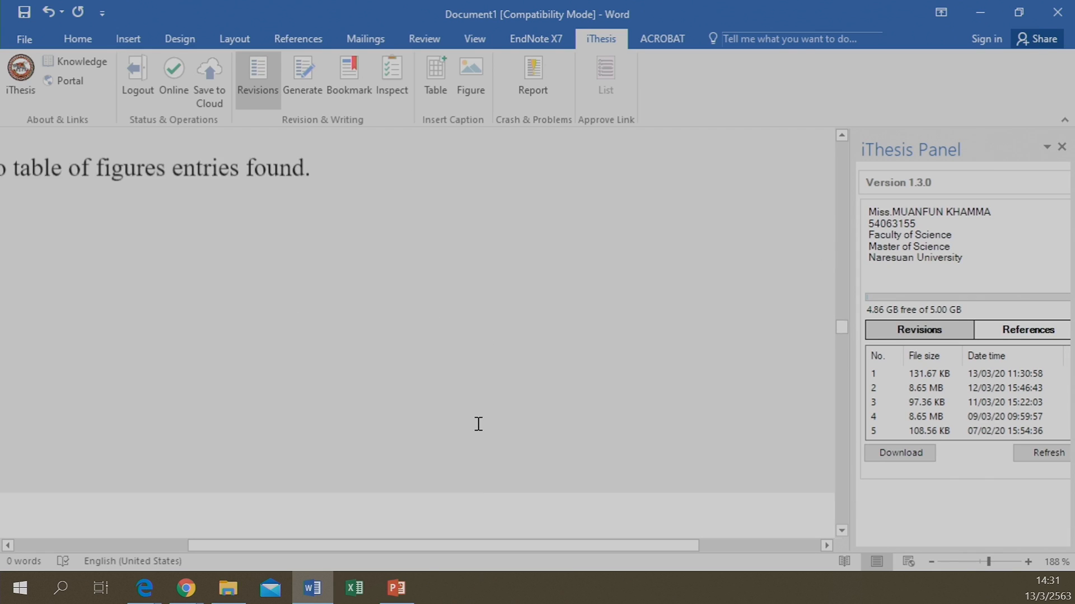
scroll(478, 422, down, 6)
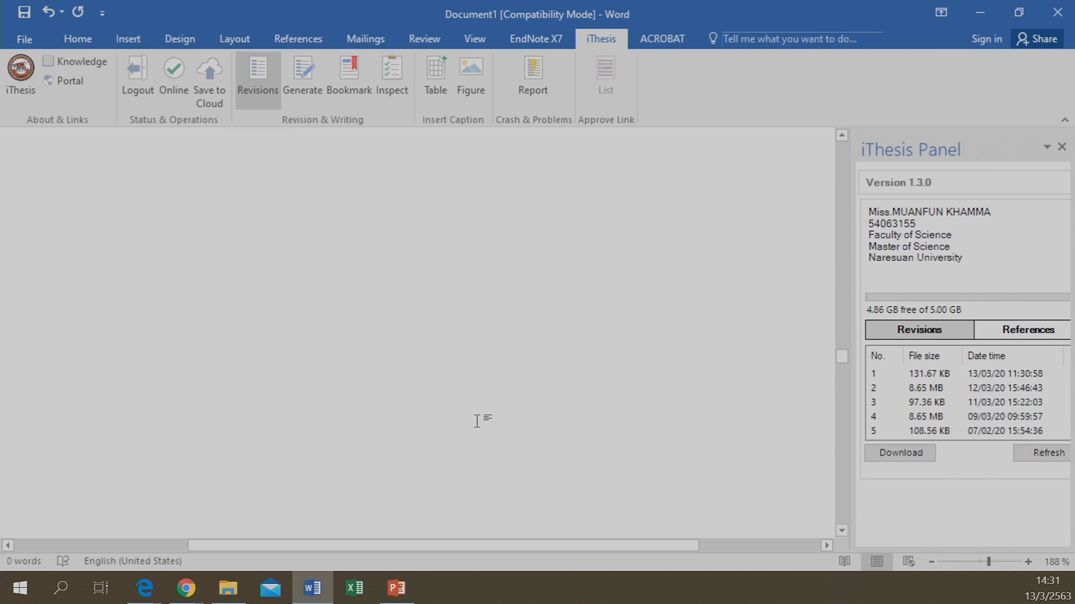
scroll(481, 439, down, 10)
scroll(481, 439, up, 9)
scroll(485, 440, up, 3)
scroll(490, 286, up, 3)
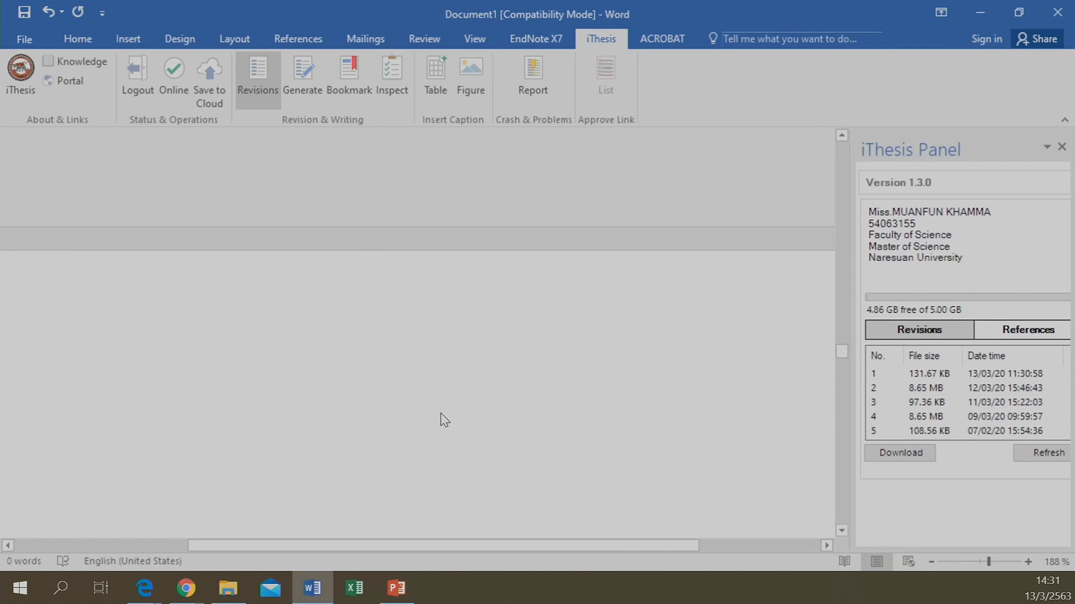
text(sadadasdasdasda)
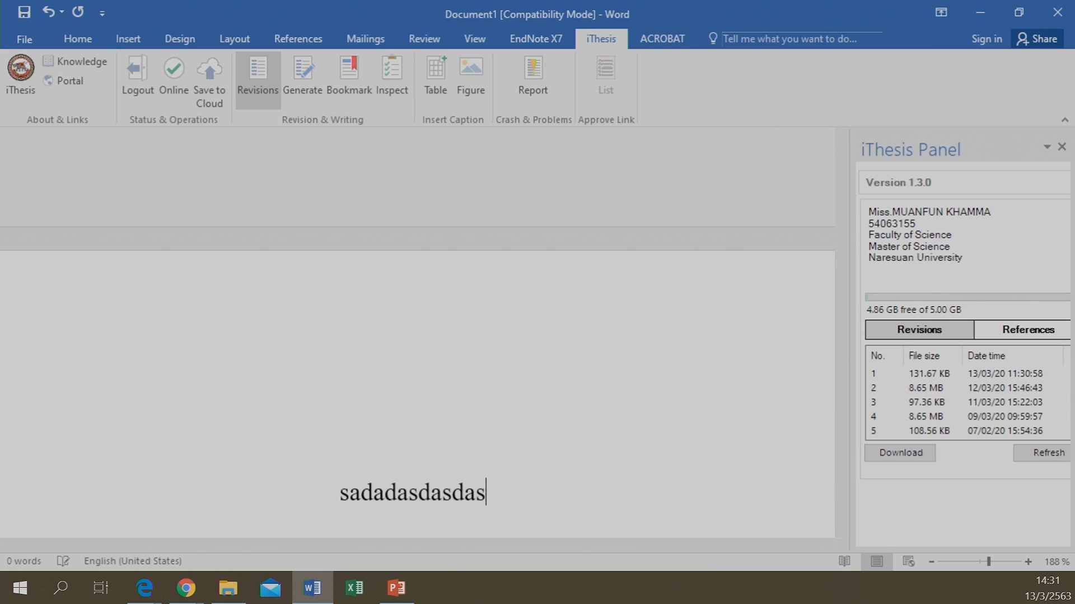
key(BackSpace)
key(BackSpace)
key(BackSpace)
key(BackSpace)
key(BackSpace)
key(BackSpace)
key(BackSpace)
key(BackSpace)
key(BackSpace)
key(BackSpace)
key(BackSpace)
key(BackSpace)
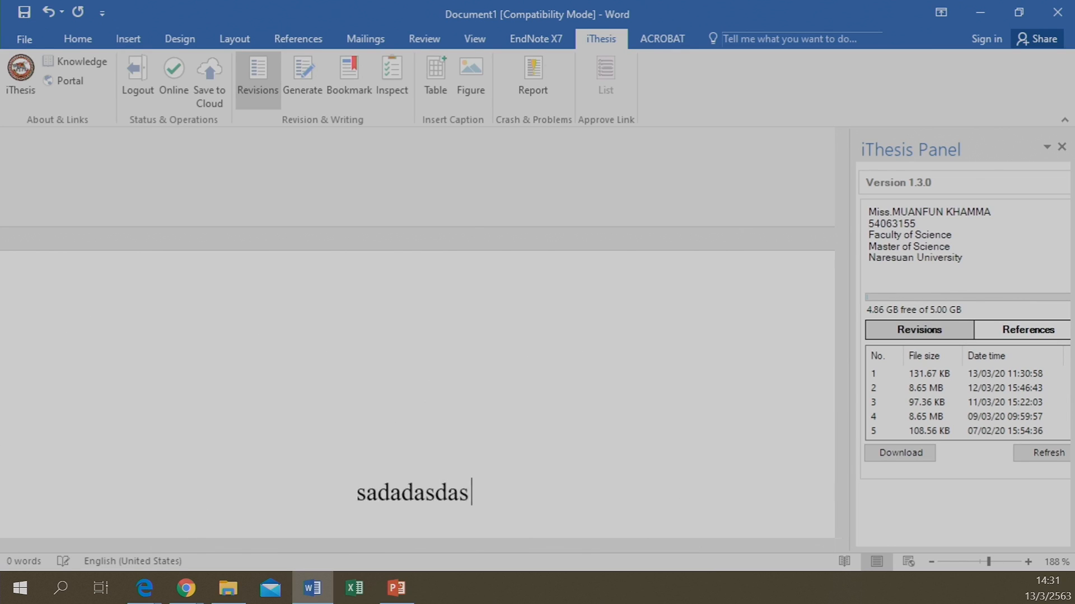
key(BackSpace)
key(BackSpace)
key(BackSpace)
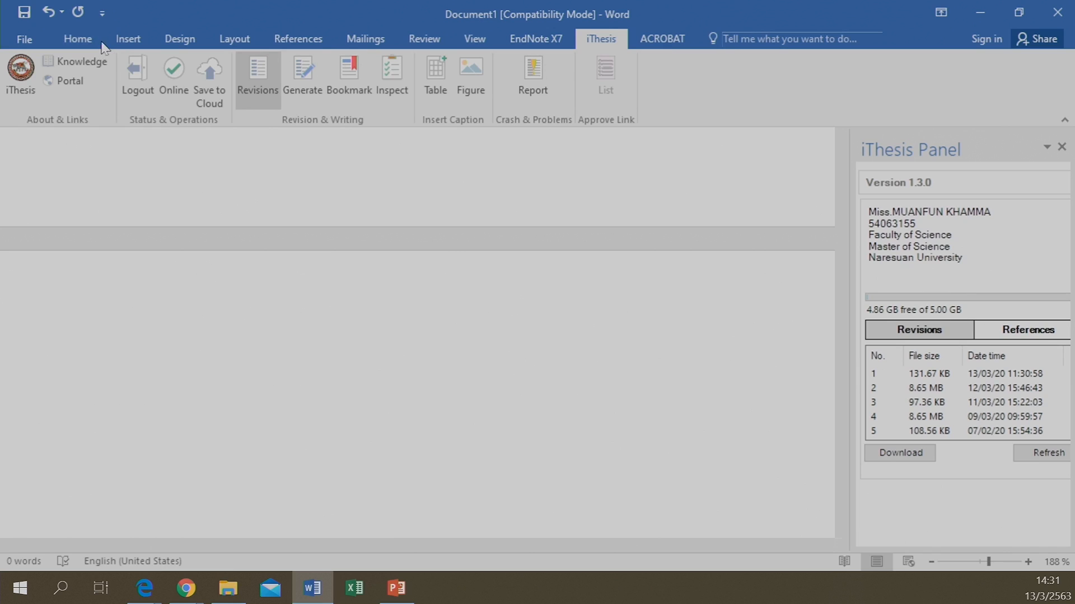
Show the Home tab's Styles group after briefly viewing the iThesis and Insert tabs
click(86, 50)
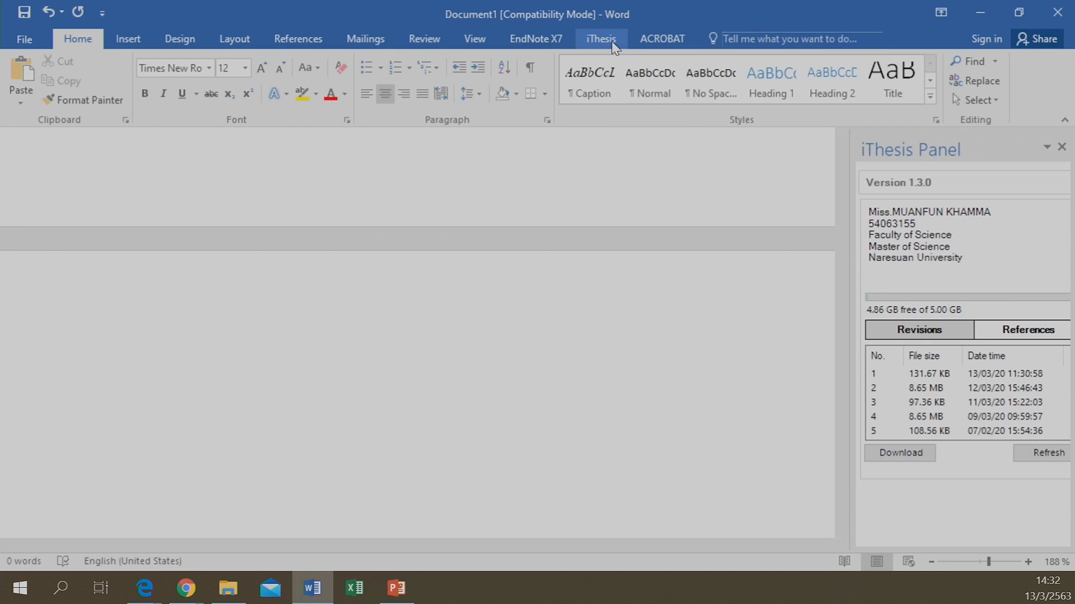
click(613, 43)
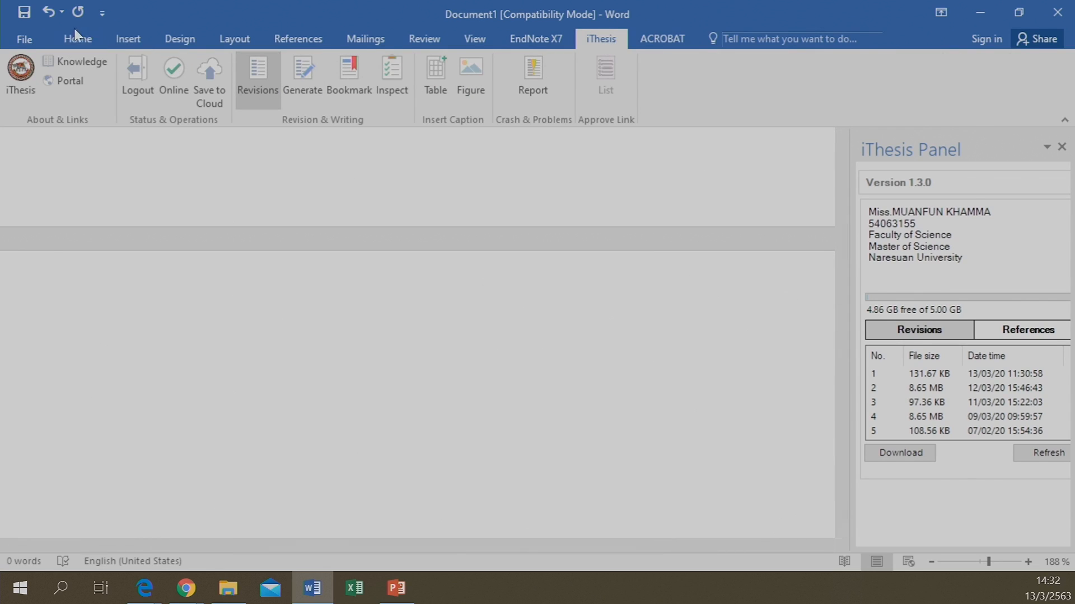
click(138, 42)
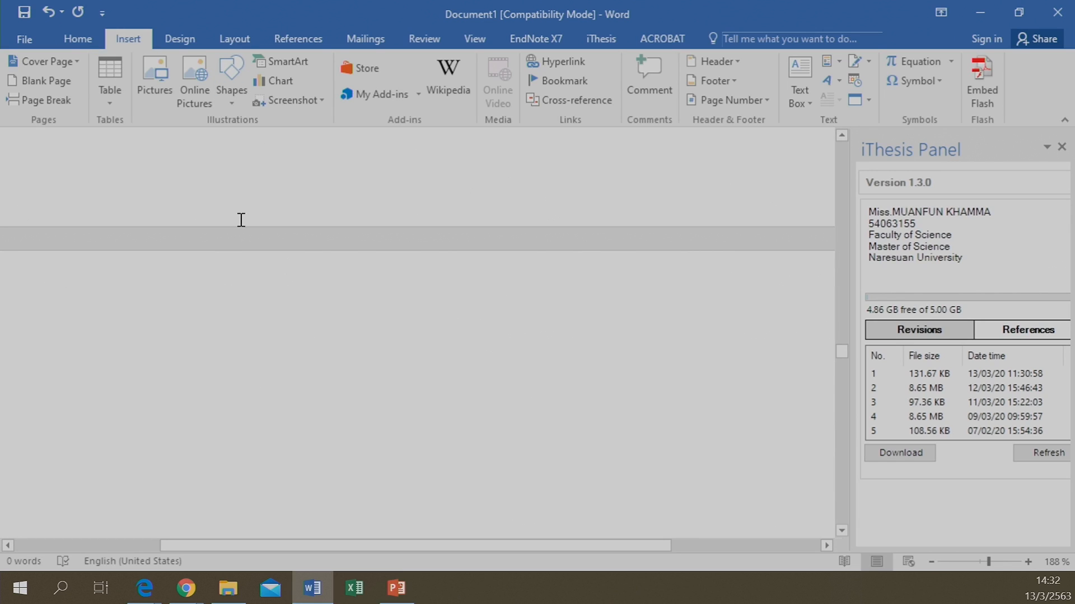
click(78, 40)
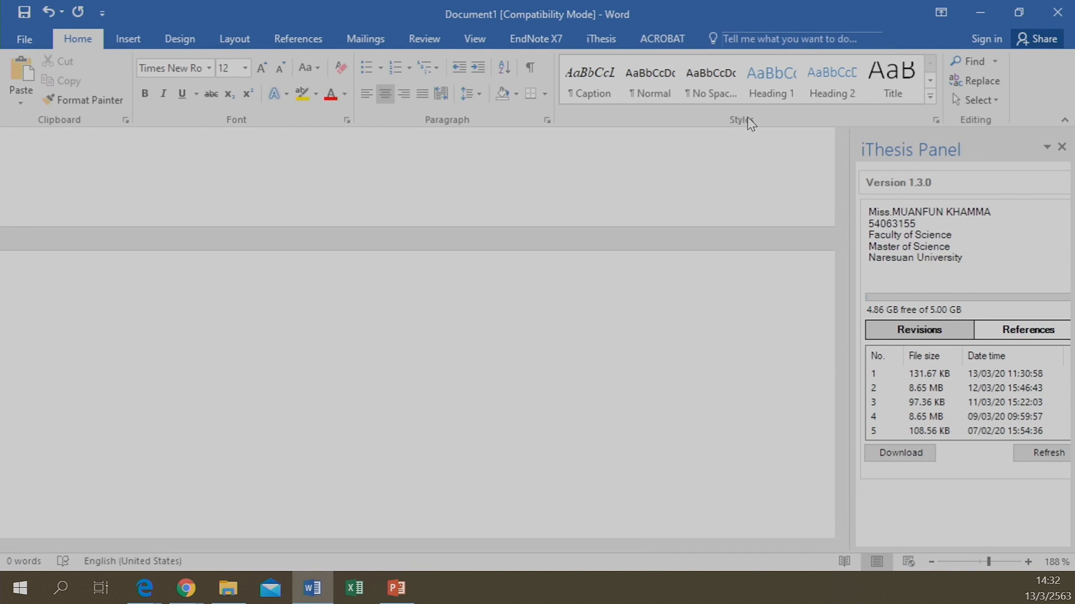
Open the Styles pane with the iThesis_Index_1 to 7 styles and dock it beside the iThesis Panel
click(936, 119)
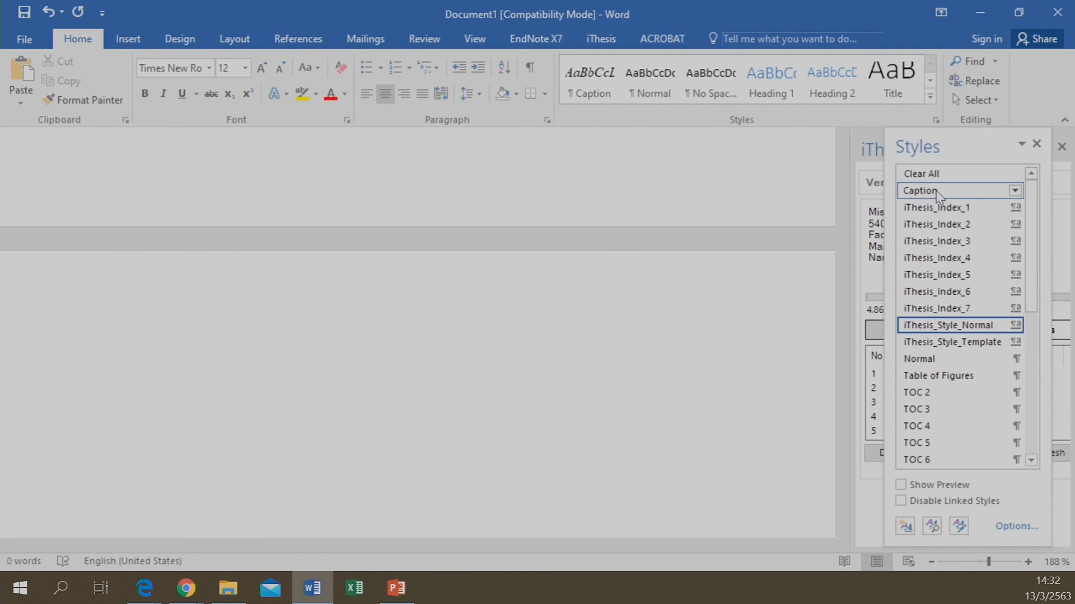
drag(973, 137, 896, 178)
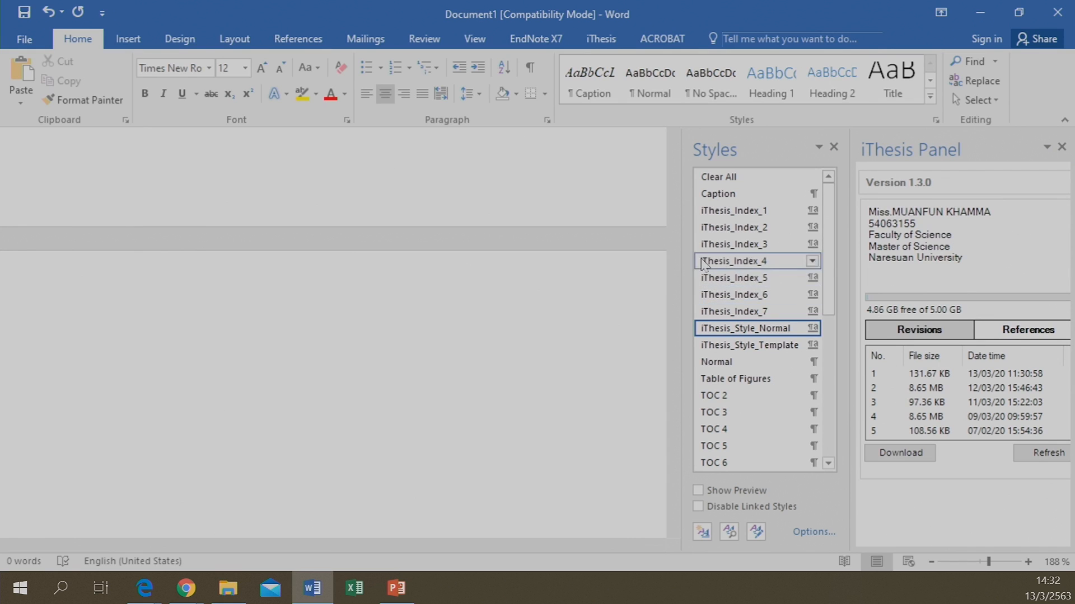
mouse_move(720, 210)
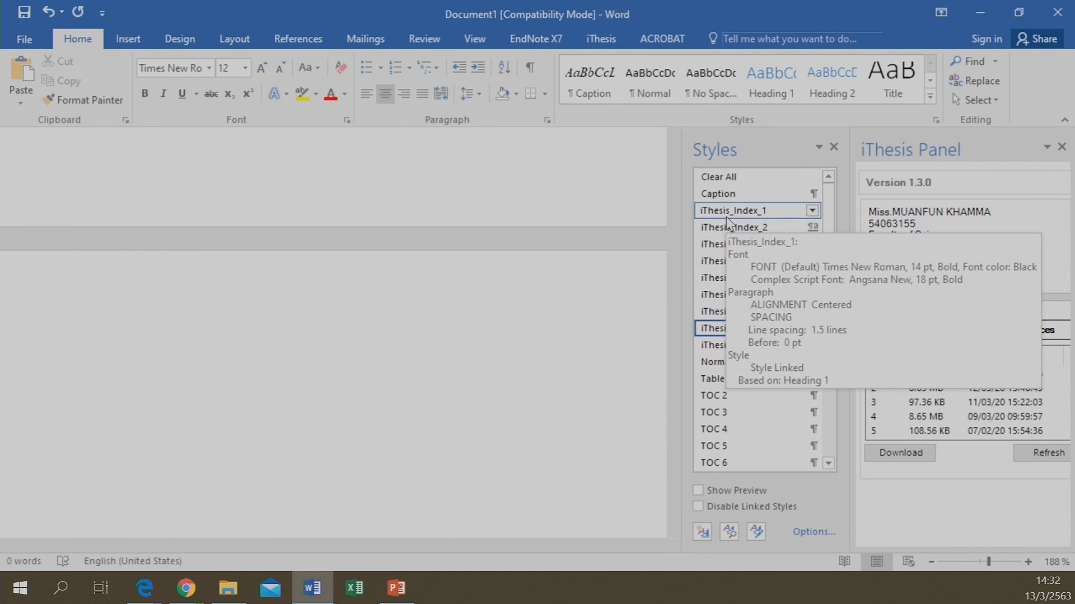
mouse_move(749, 312)
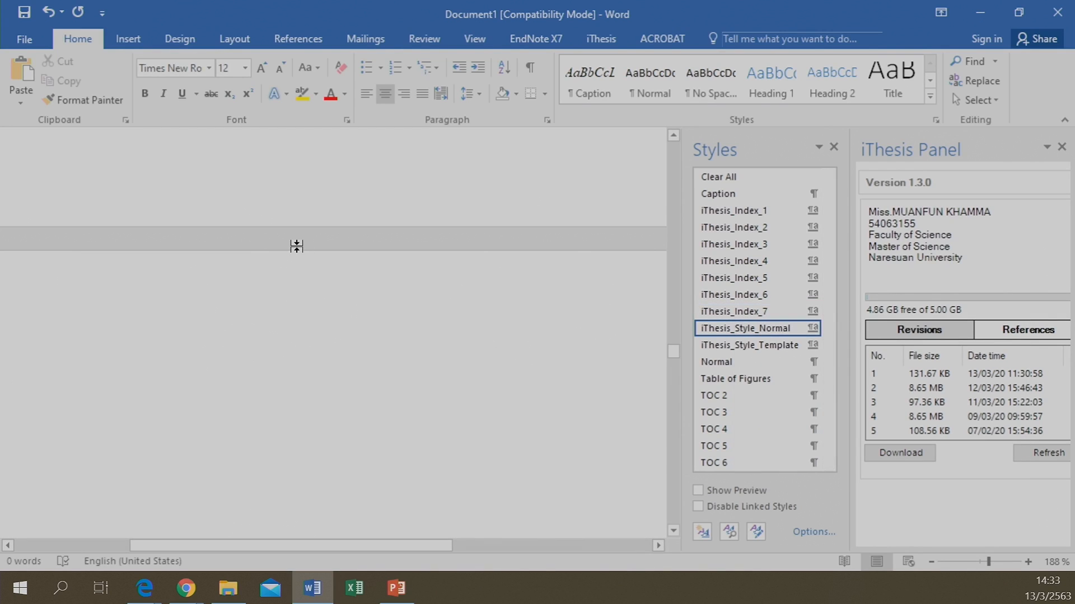
mouse_move(747, 333)
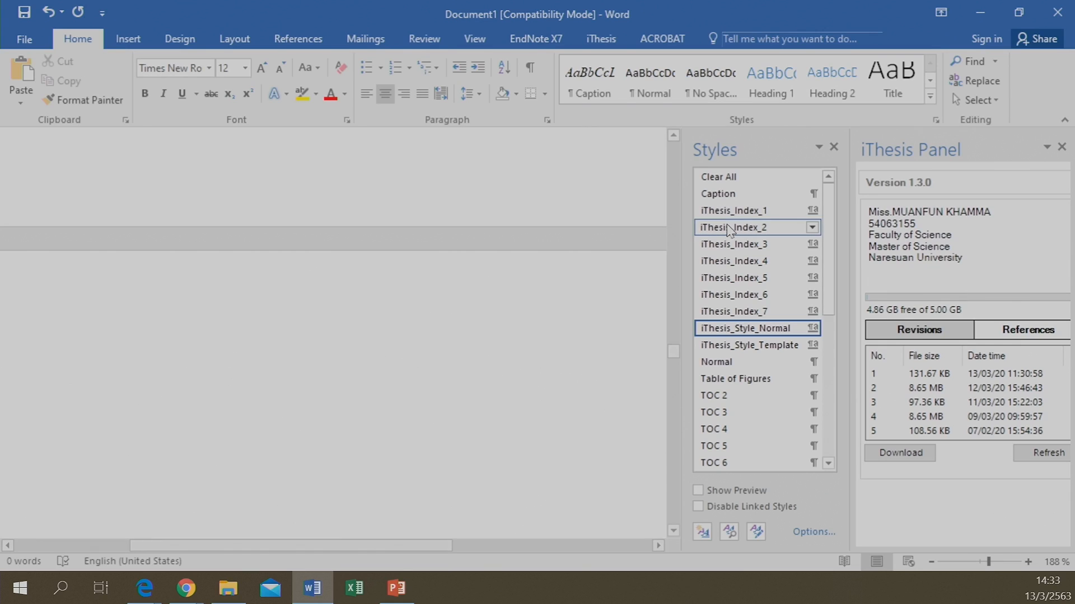
Type 'Chapter 1' in the iThesis_Index_1 style, then scroll up to review the table of contents
click(743, 213)
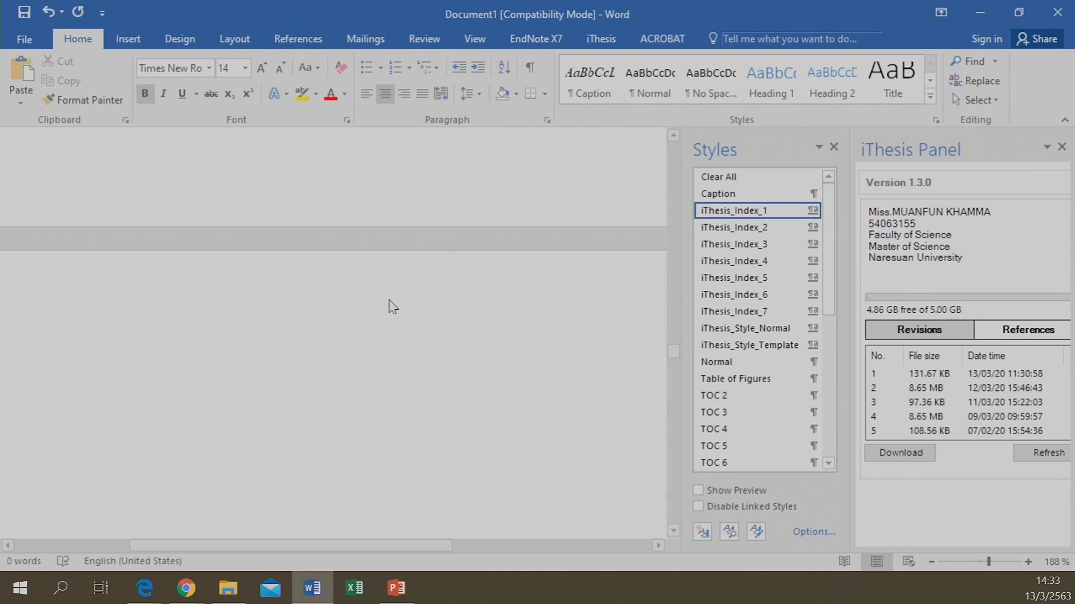
text(C)
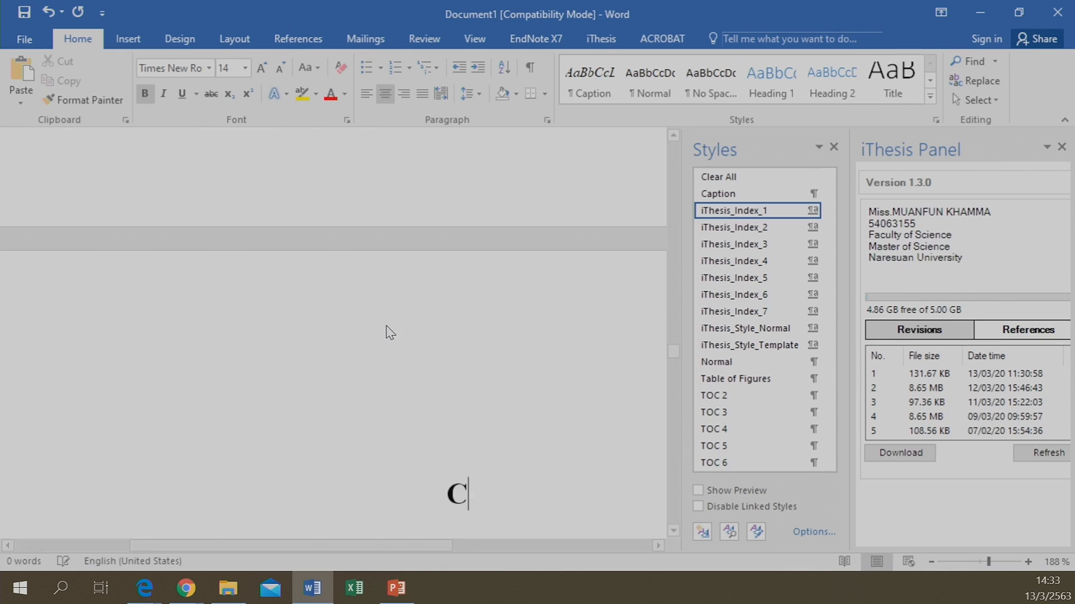
text(hap)
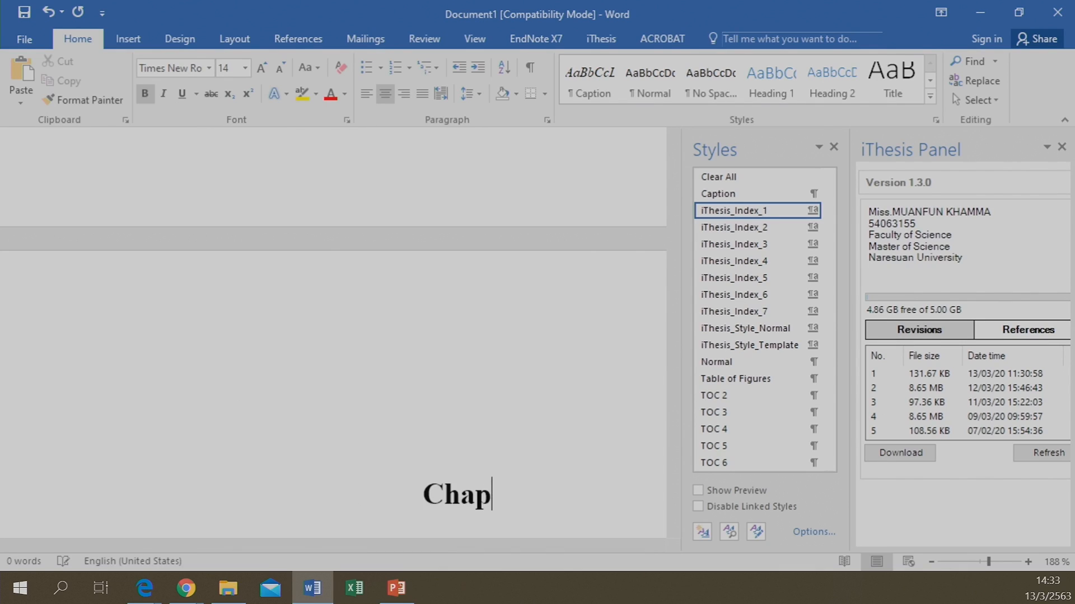
text(ter 1)
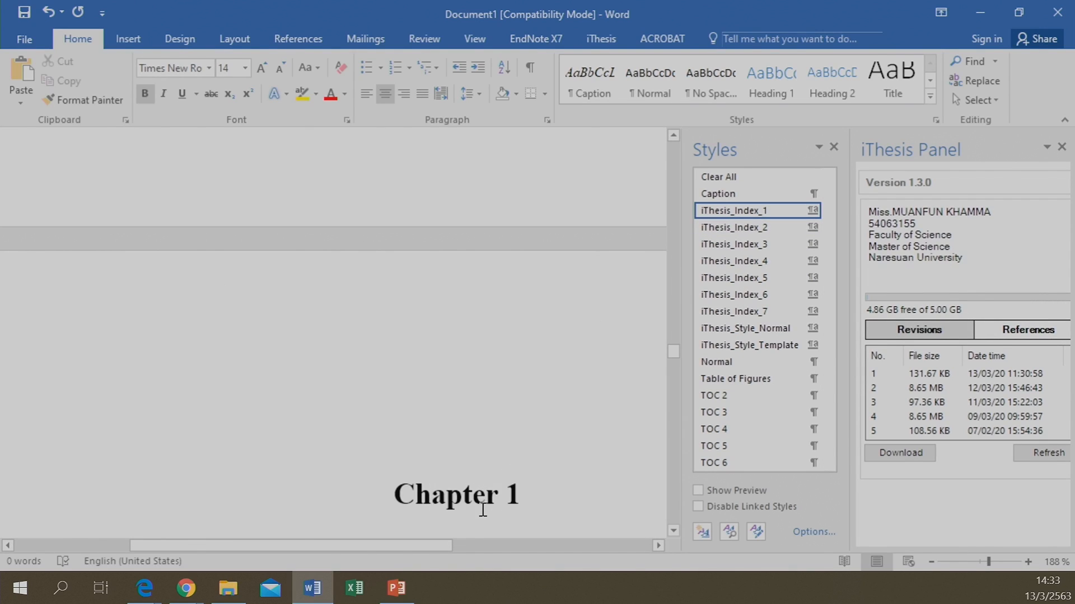
scroll(475, 486, up, 5)
scroll(475, 487, up, 5)
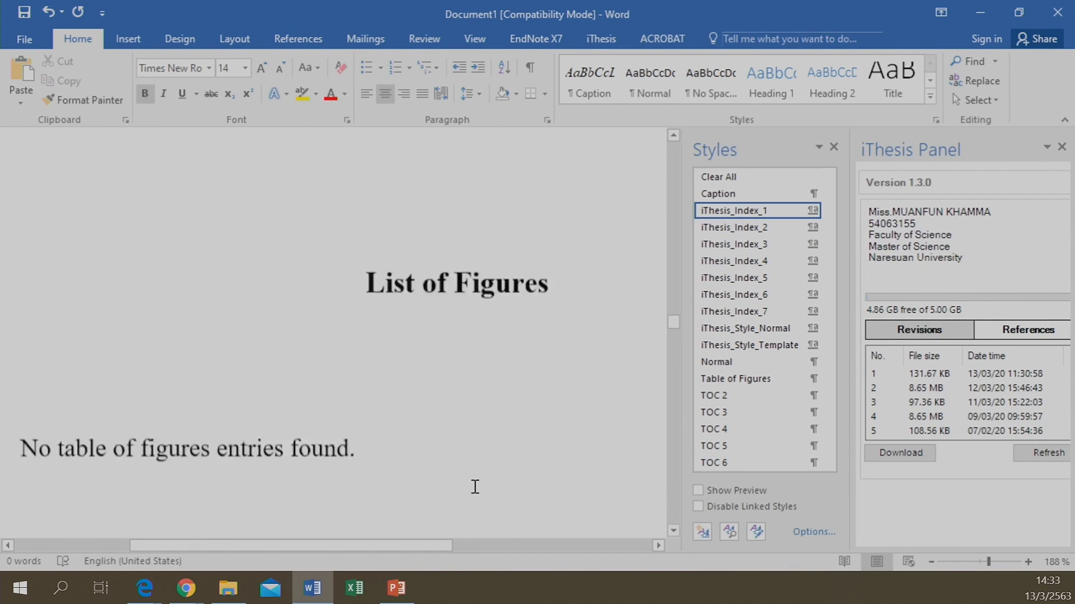
scroll(475, 486, up, 5)
scroll(475, 485, up, 5)
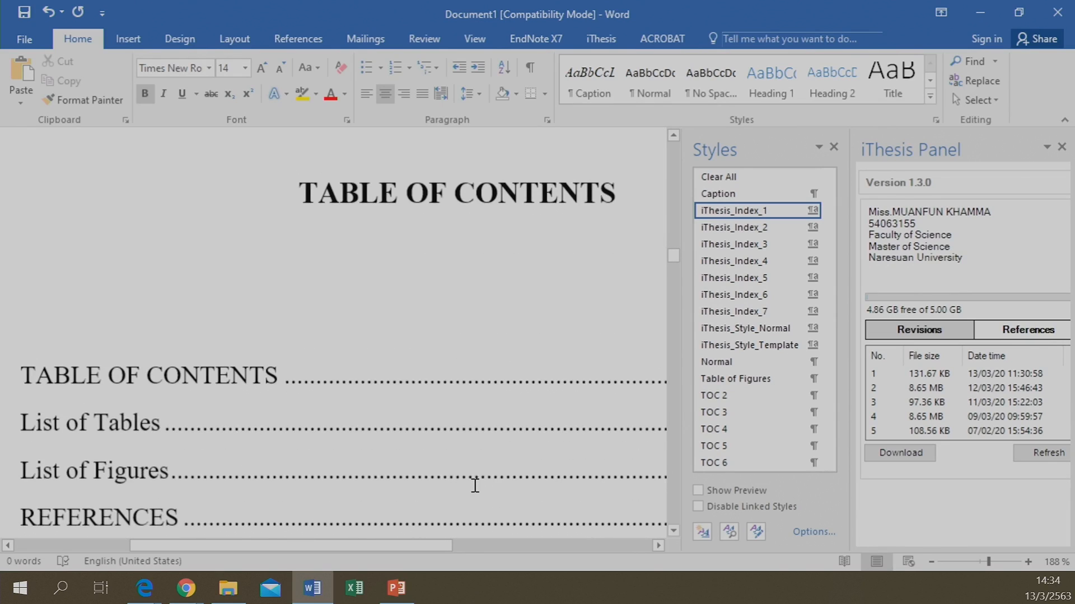
scroll(185, 386, down, 3)
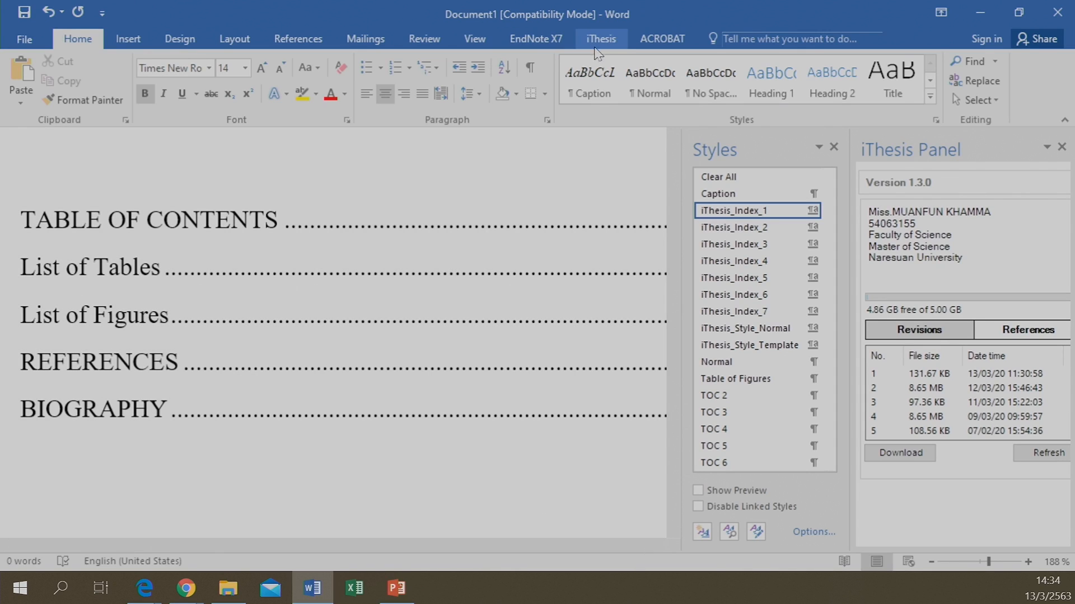
Switch to the iThesis tab and confirm the table of contents lists Chapter 1 on page 1
click(600, 38)
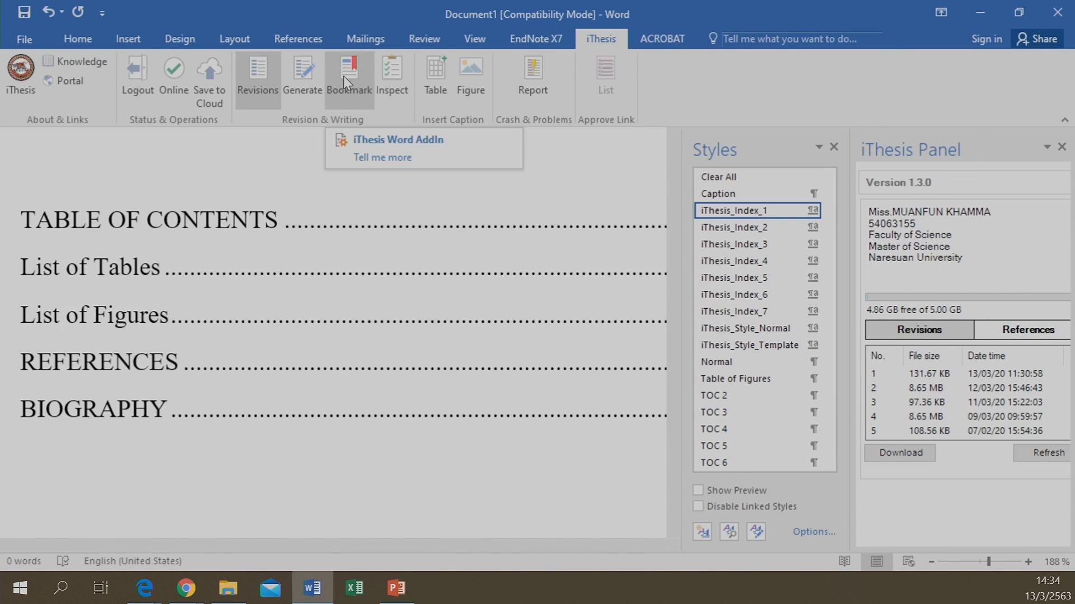
scroll(456, 461, down, 5)
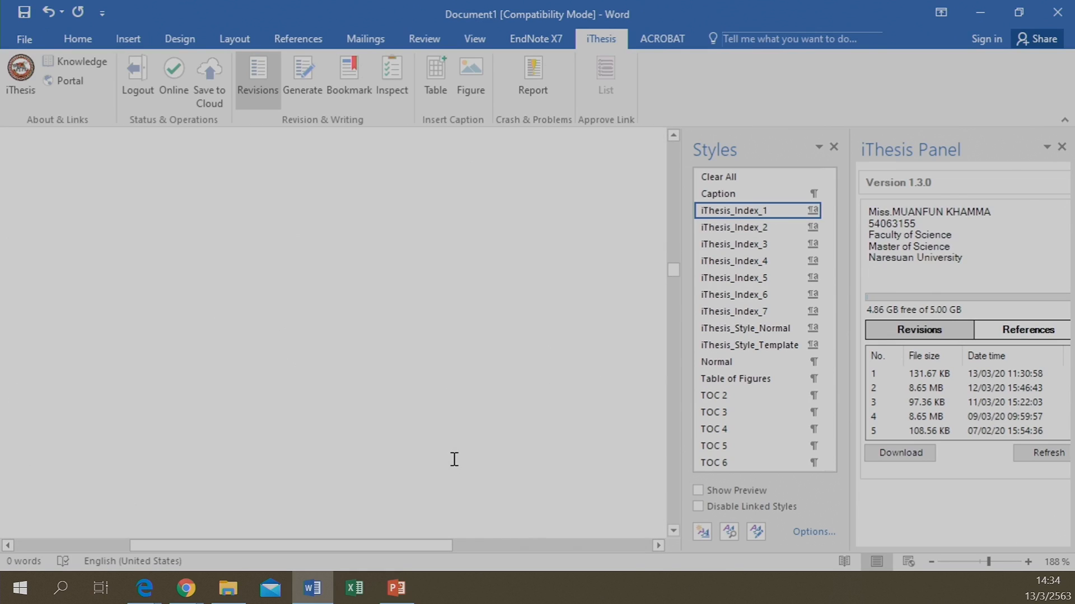
scroll(417, 501, down, 5)
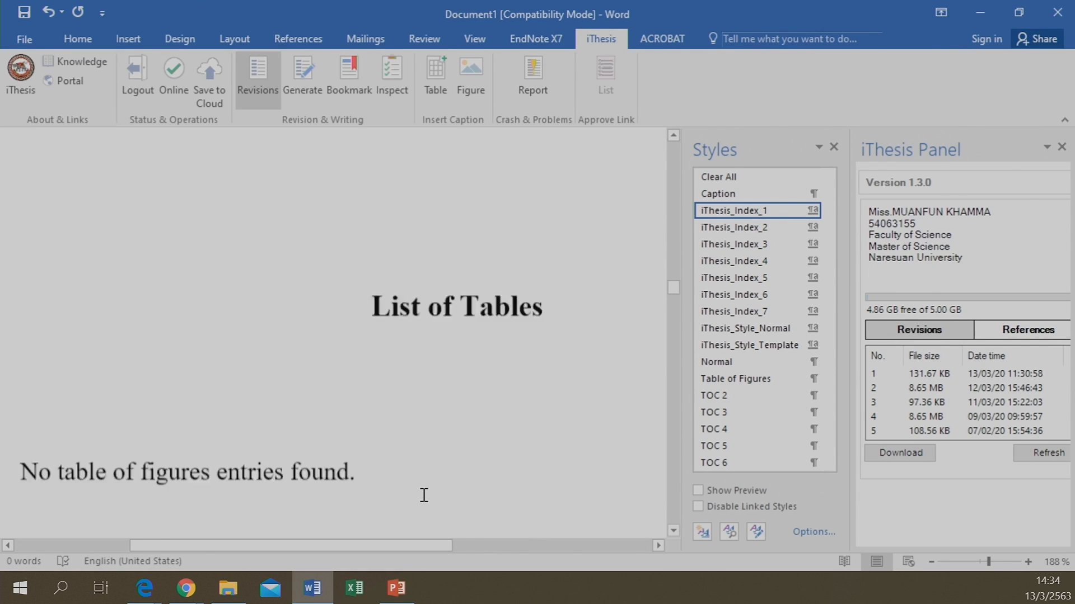
scroll(423, 422, up, 5)
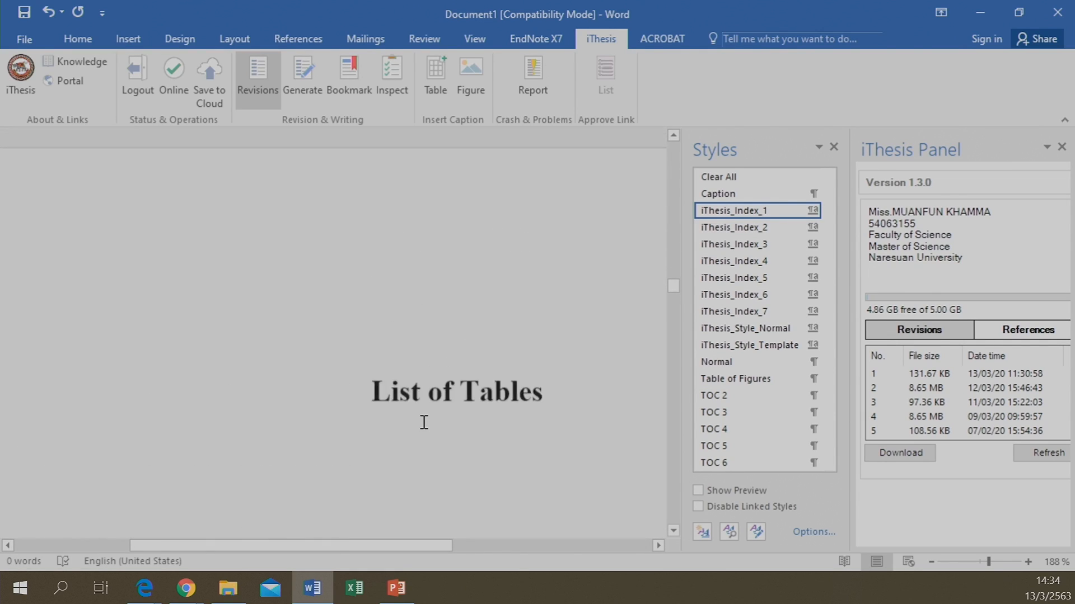
scroll(369, 314, up, 3)
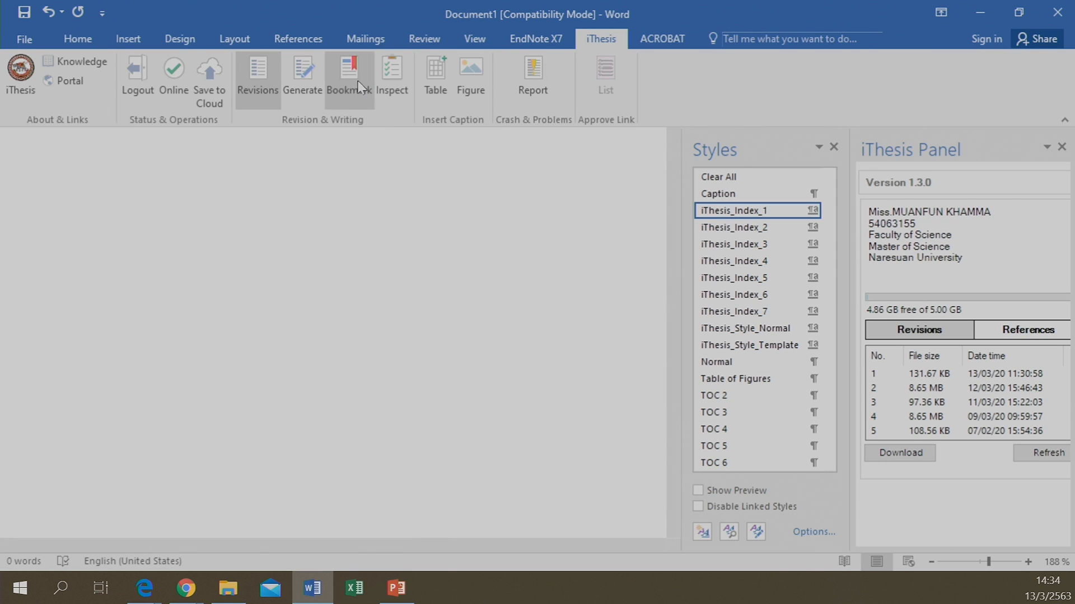
scroll(329, 245, up, 5)
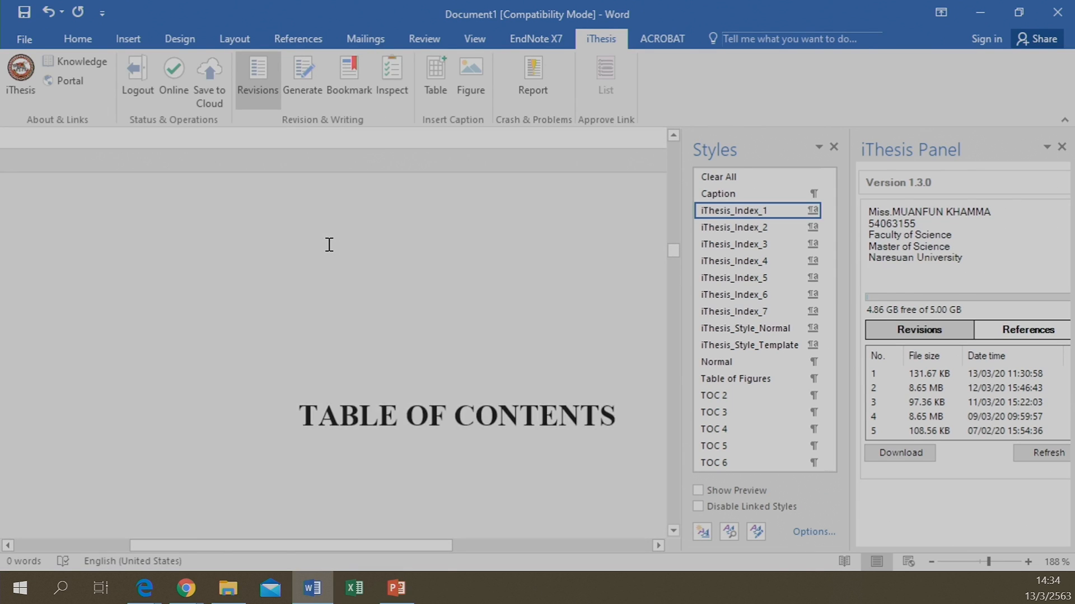
scroll(329, 245, down, 1)
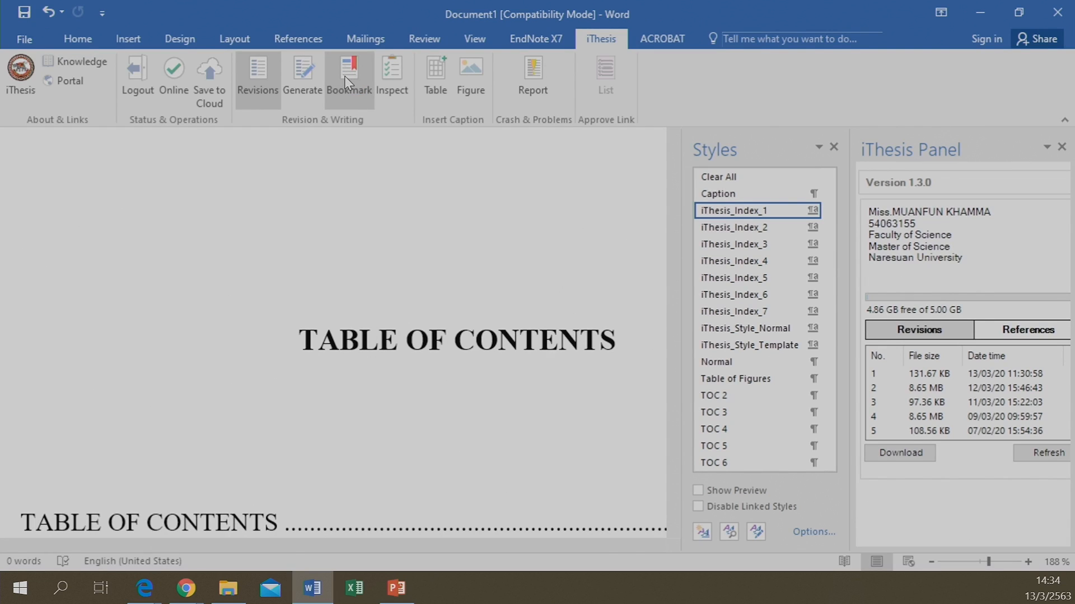
scroll(331, 490, down, 1)
scroll(331, 491, down, 2)
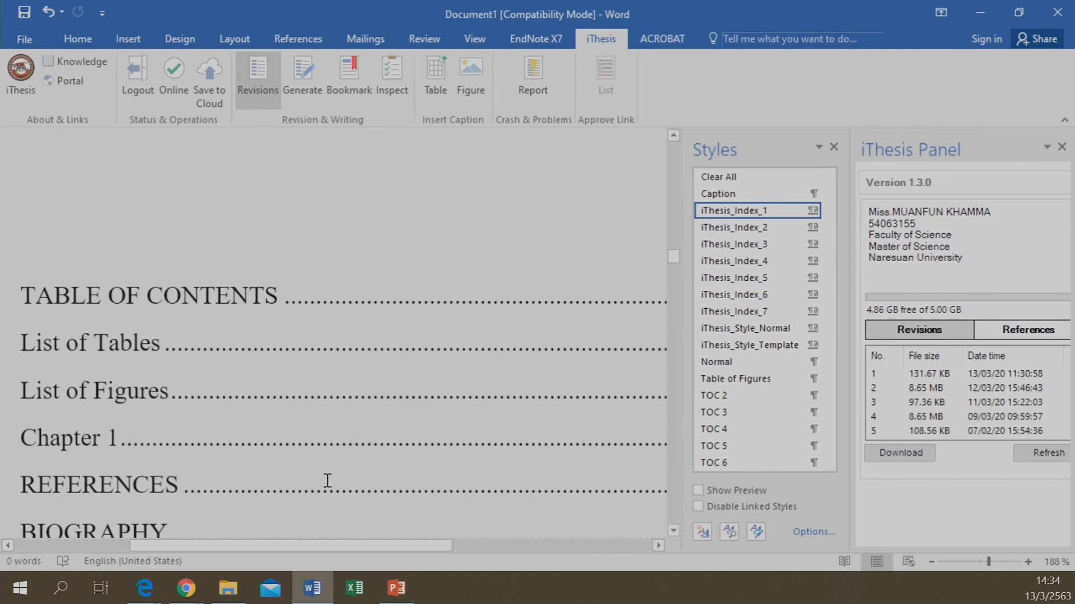
scroll(328, 481, down, 1)
scroll(242, 422, down, 1)
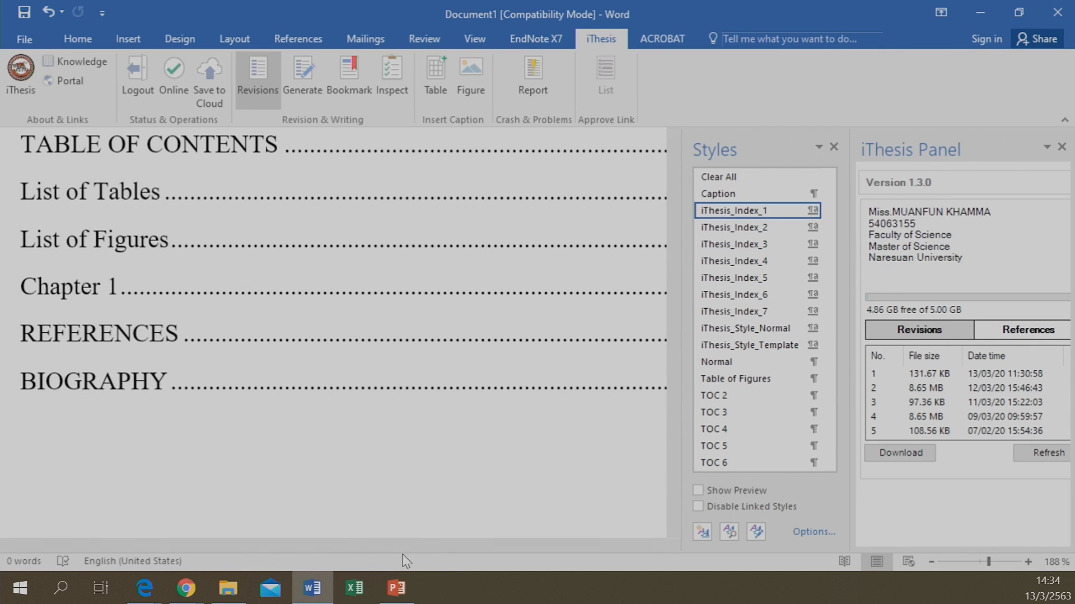
drag(407, 545, 548, 538)
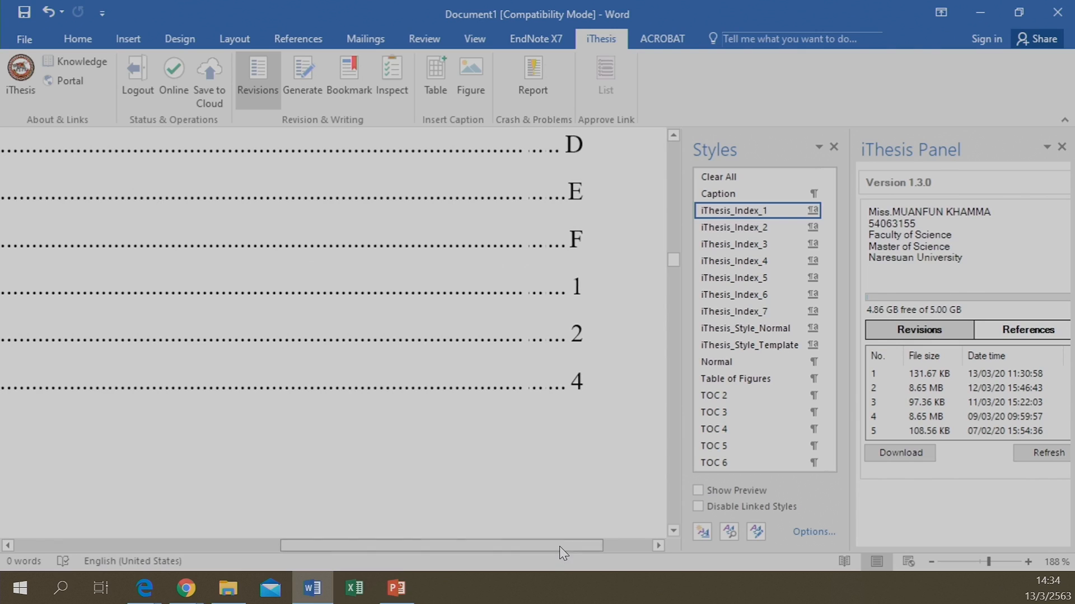
drag(559, 547, 313, 546)
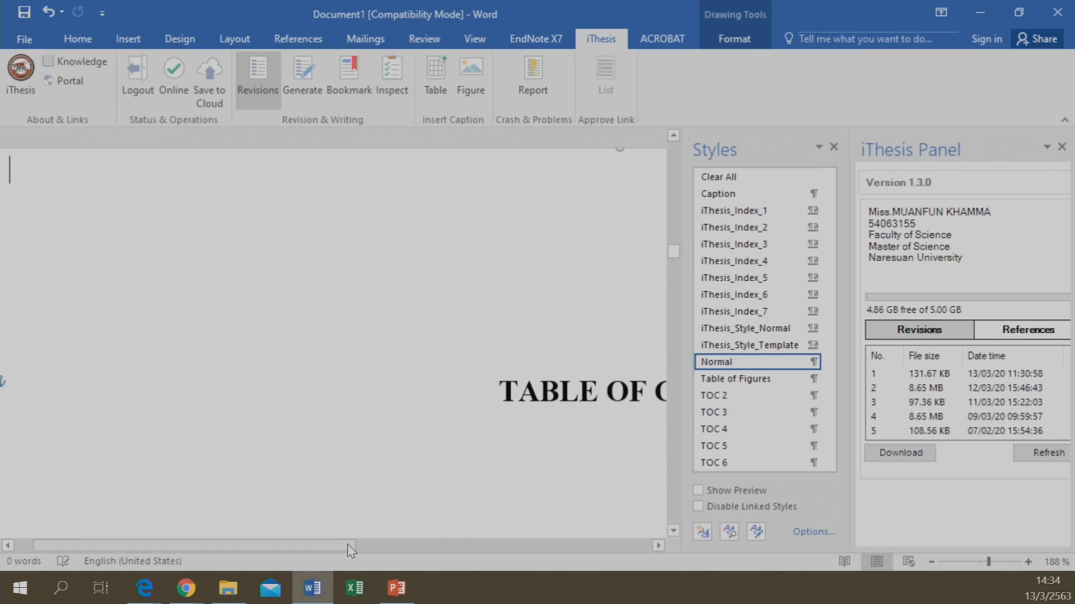
drag(359, 552, 422, 550)
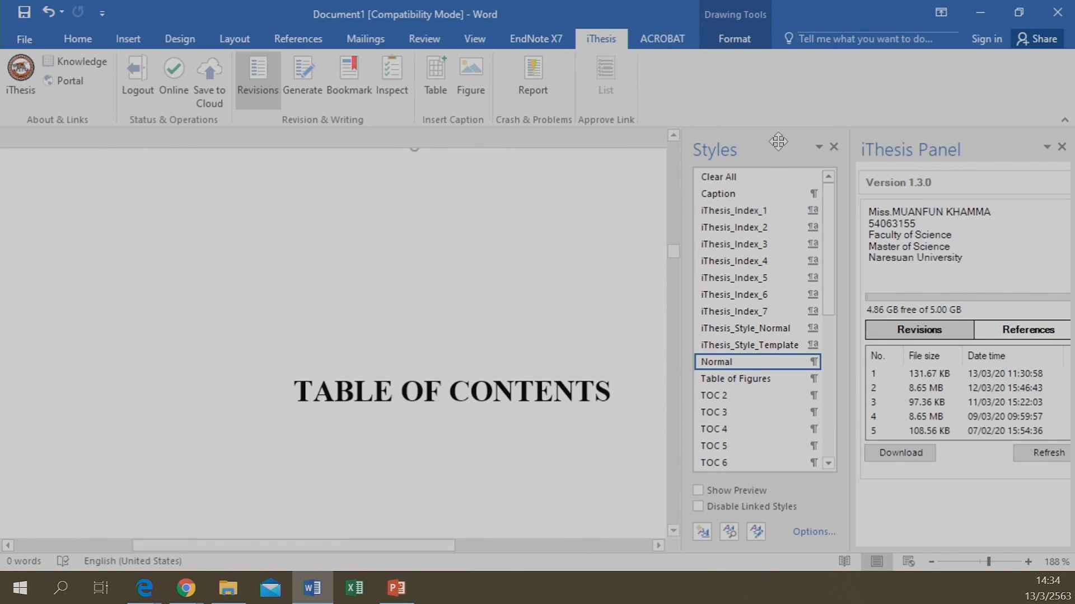
Close the iThesis panel and type 'Introduction' on a new line below the Chapter 1 heading
click(249, 79)
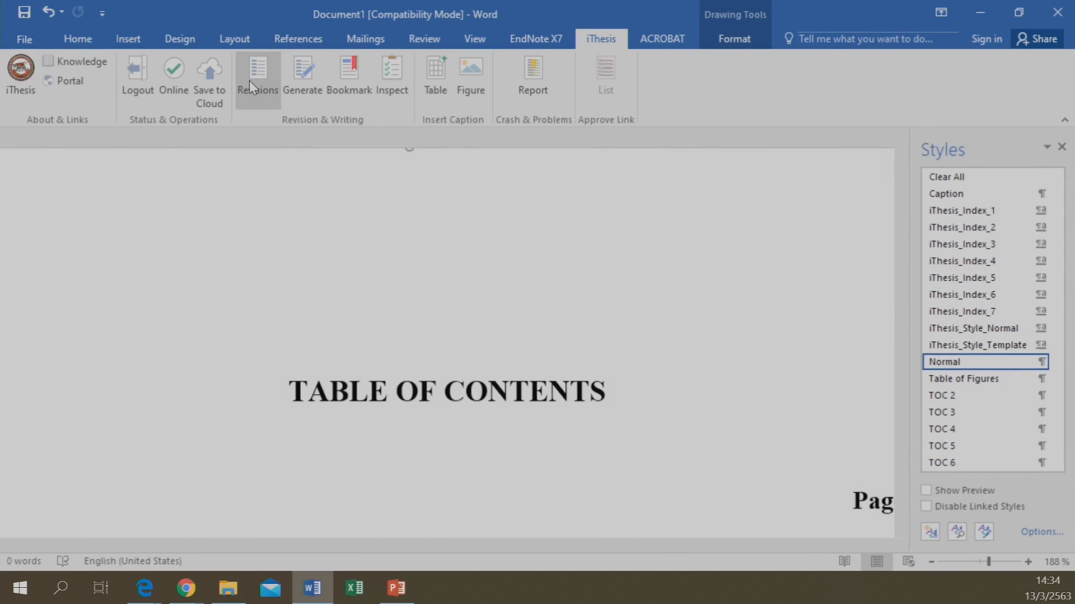
scroll(681, 425, down, 10)
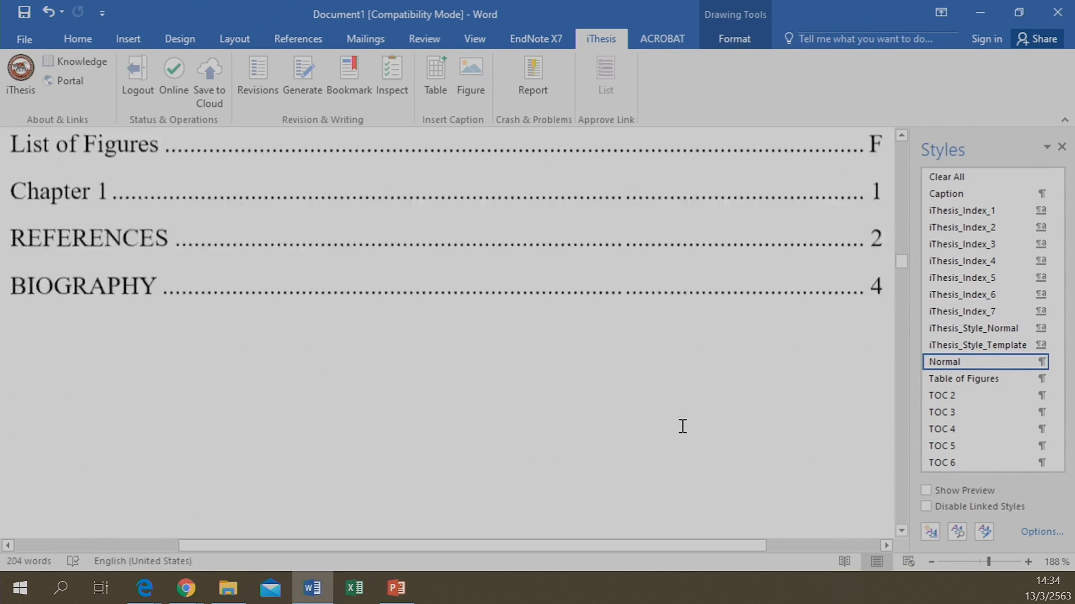
scroll(682, 426, down, 10)
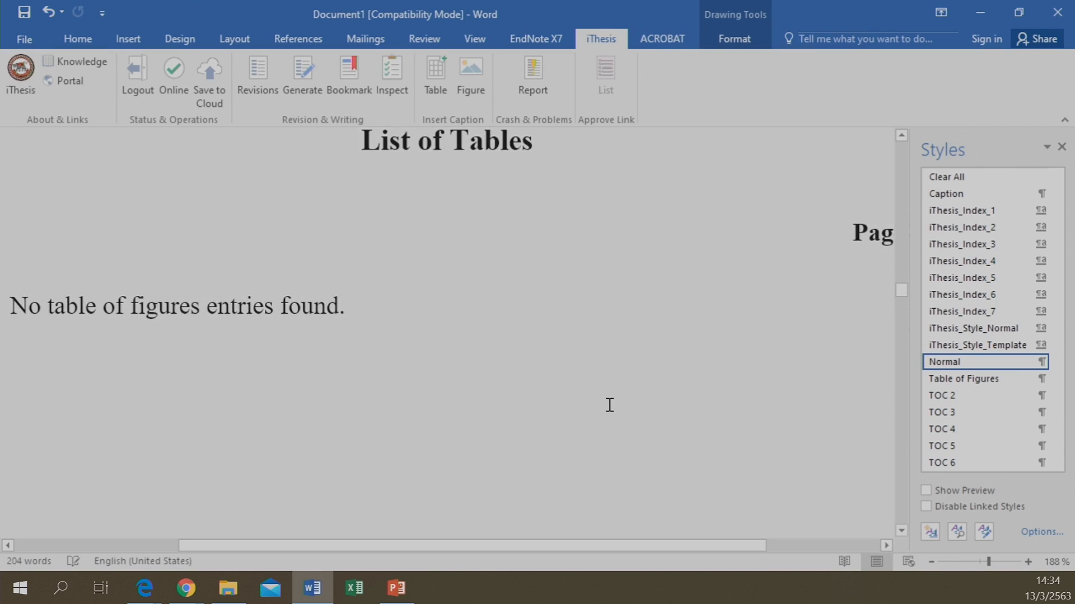
scroll(609, 405, down, 10)
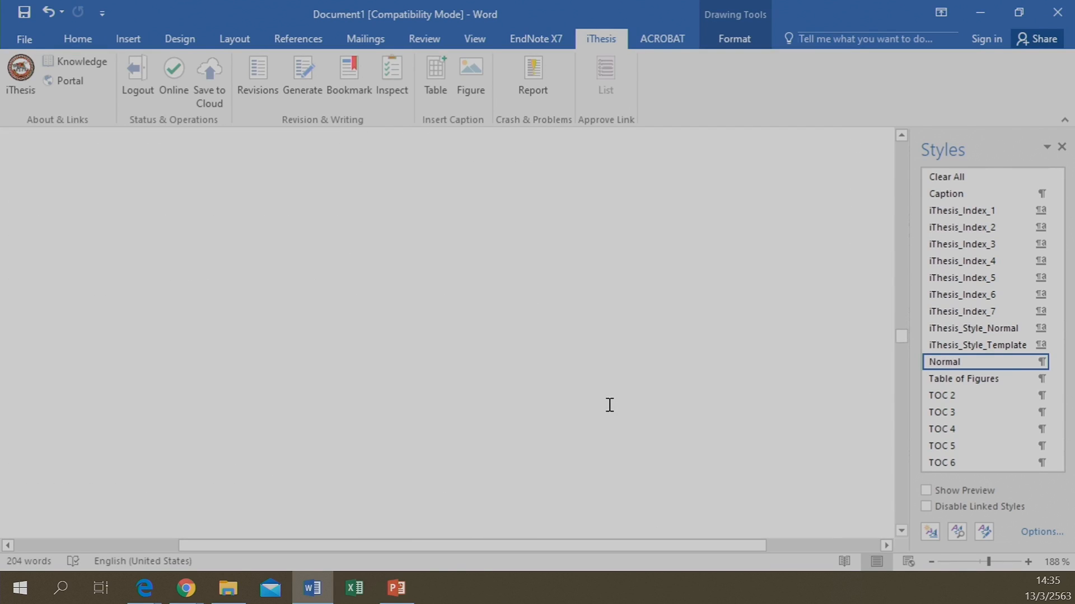
scroll(609, 405, up, 5)
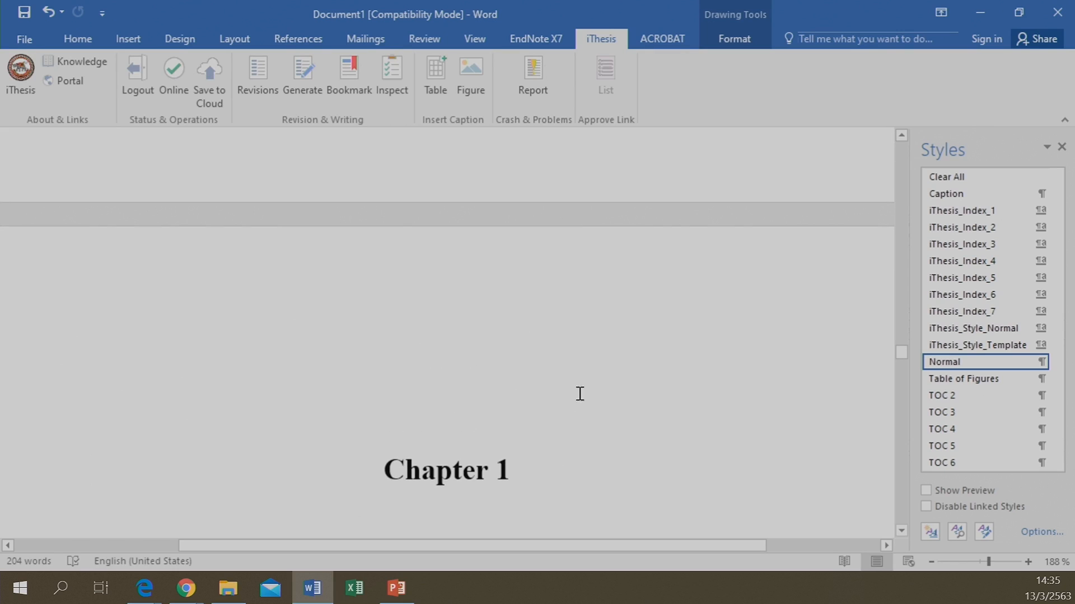
click(553, 464)
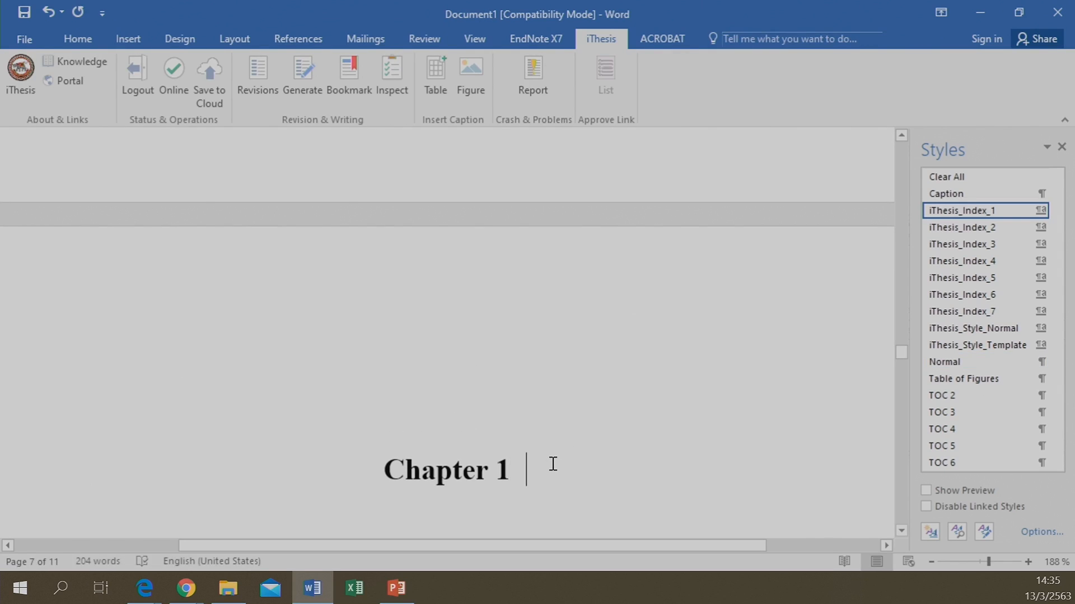
key(Return)
text(Intro)
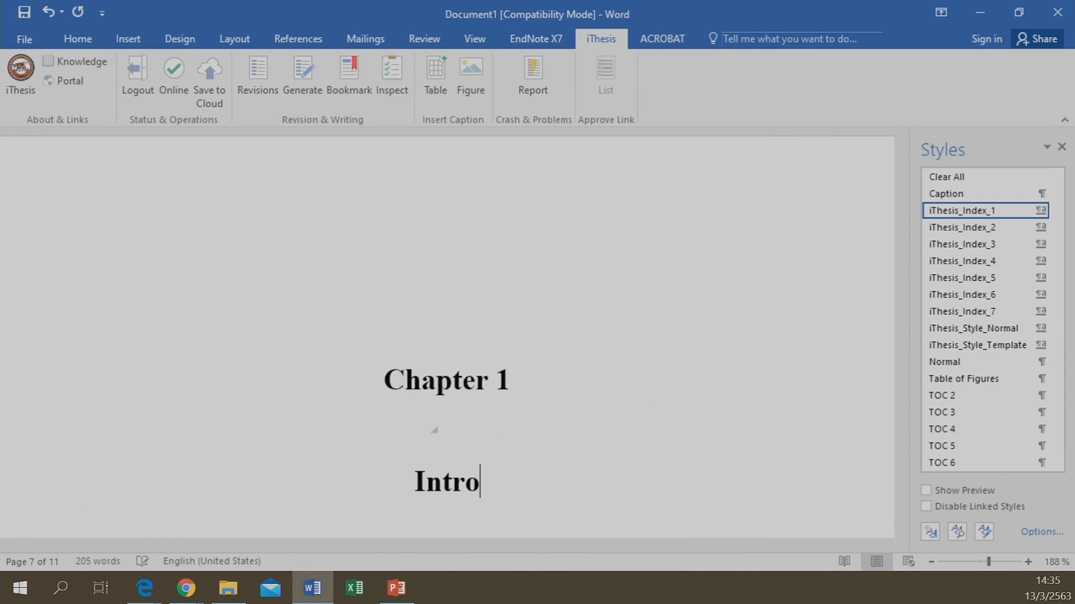
text(duction)
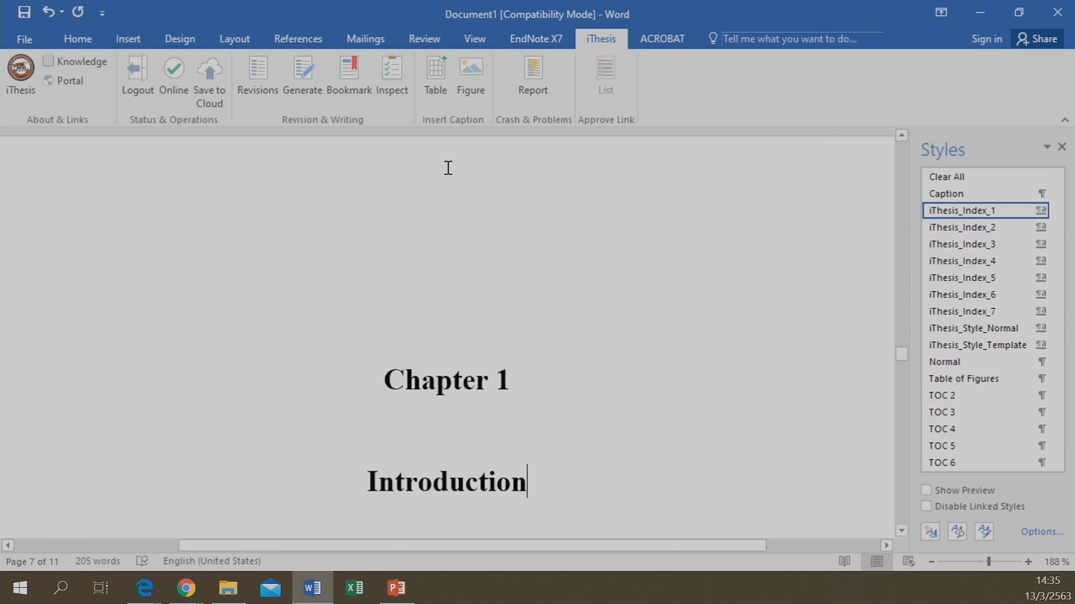
Refresh the contents with iThesis Bookmark and confirm Introduction is listed on page 1
click(335, 81)
click(450, 382)
click(448, 465)
scroll(424, 436, up, 3)
scroll(436, 410, up, 10)
scroll(438, 404, up, 10)
scroll(438, 405, down, 10)
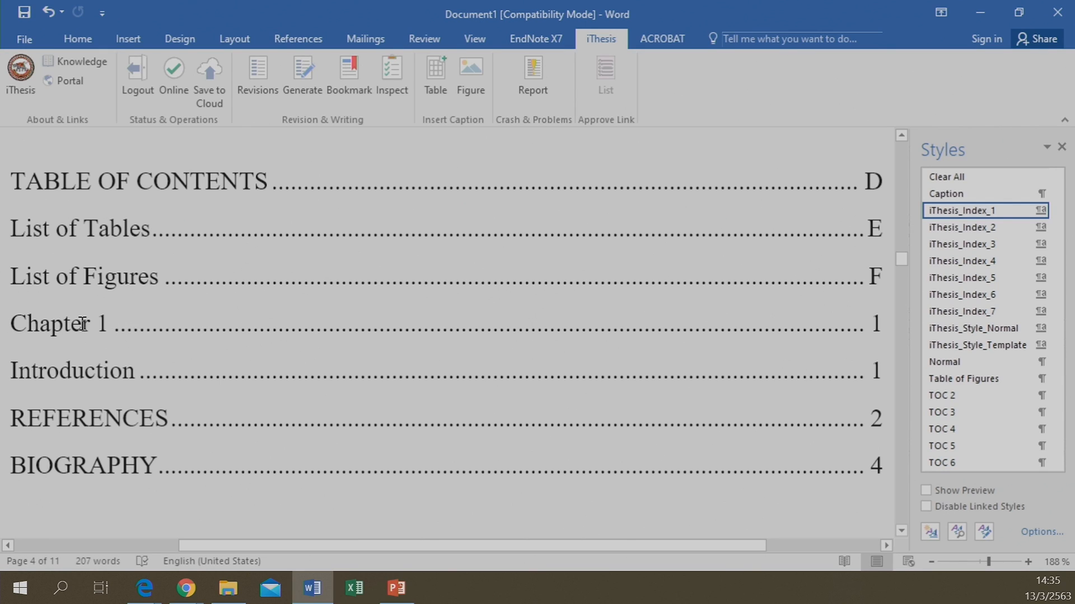
scroll(370, 403, down, 10)
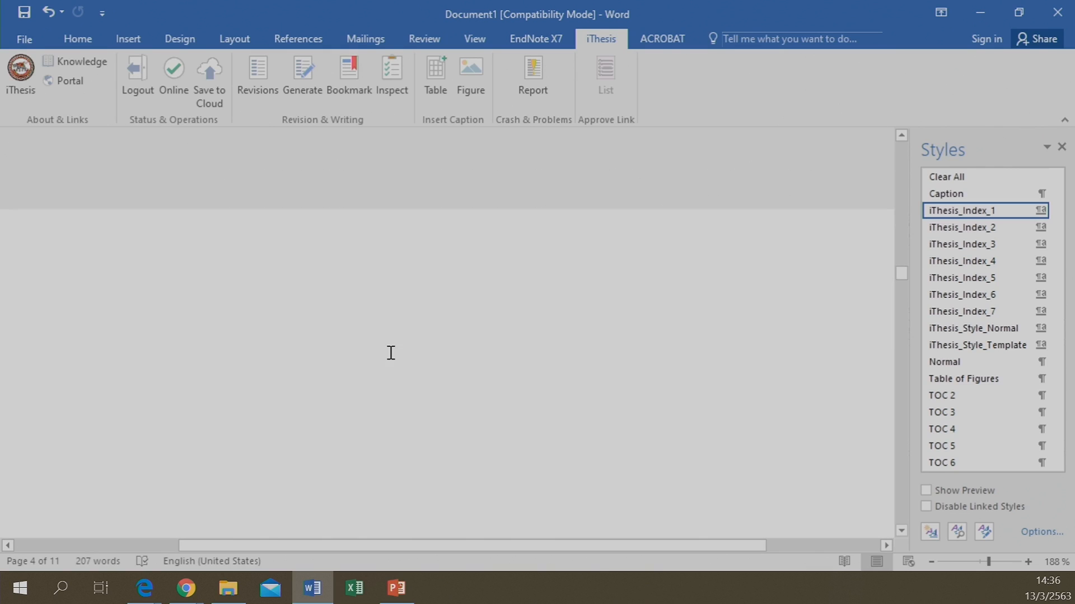
scroll(391, 353, down, 12)
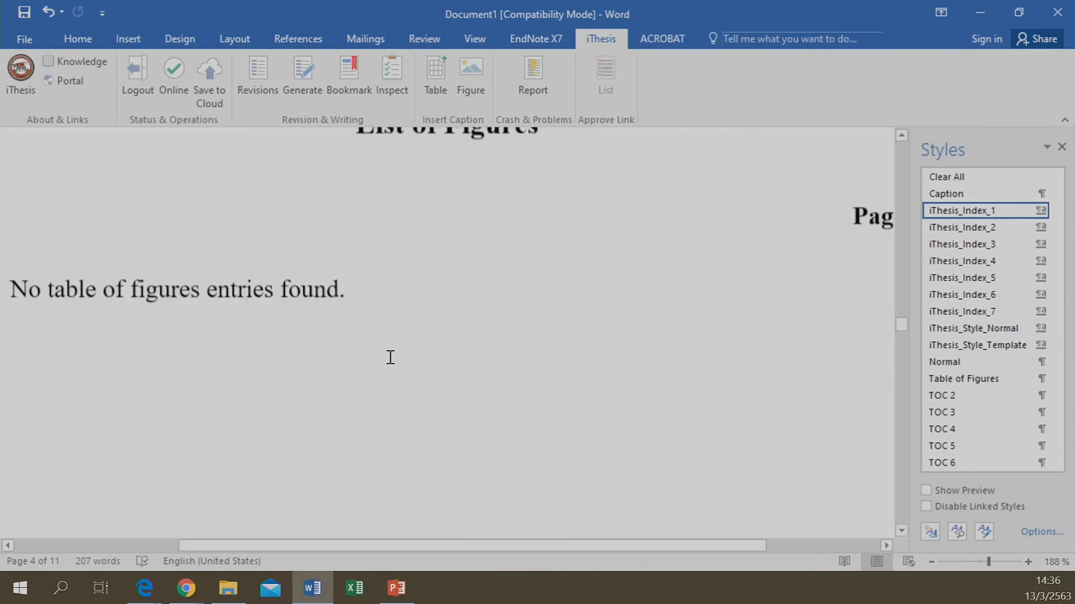
scroll(390, 357, down, 15)
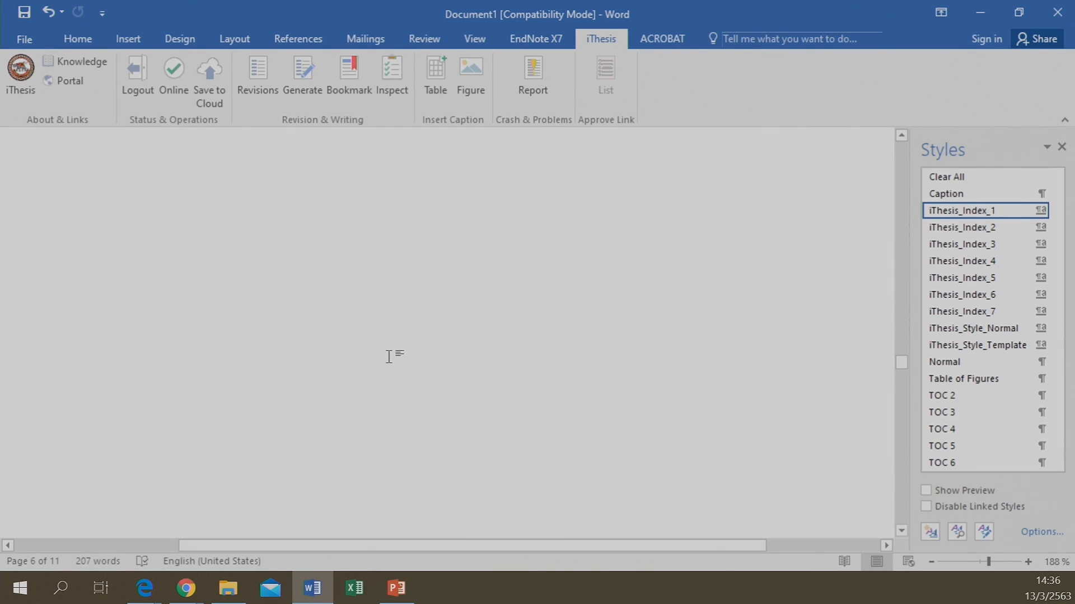
scroll(406, 321, up, 3)
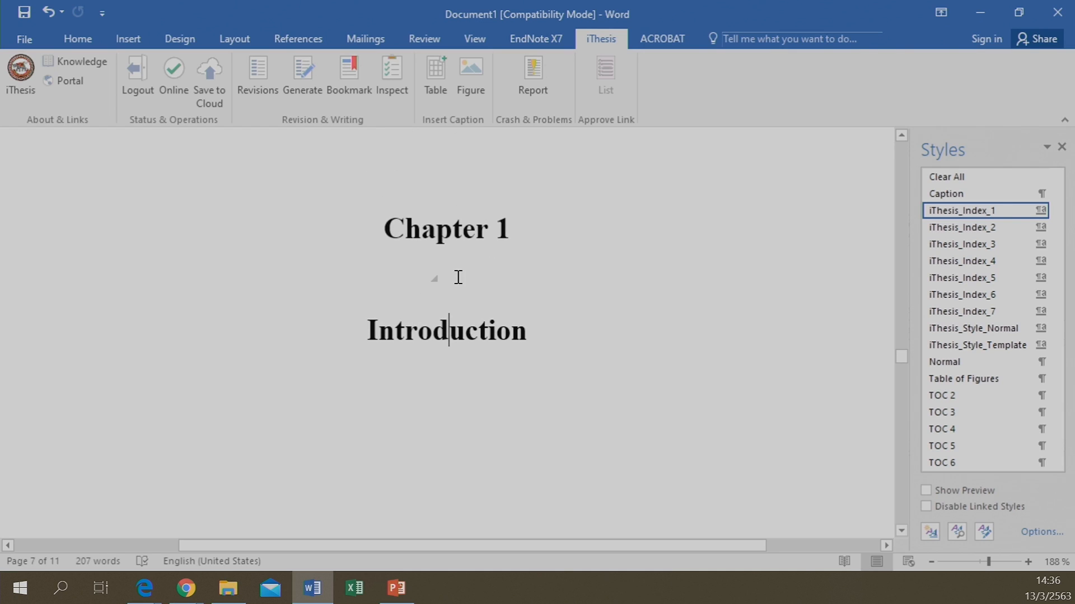
Join the Chapter 1 and Introduction lines, then break Introduction onto the next line
click(524, 227)
key(Delete)
key(Delete)
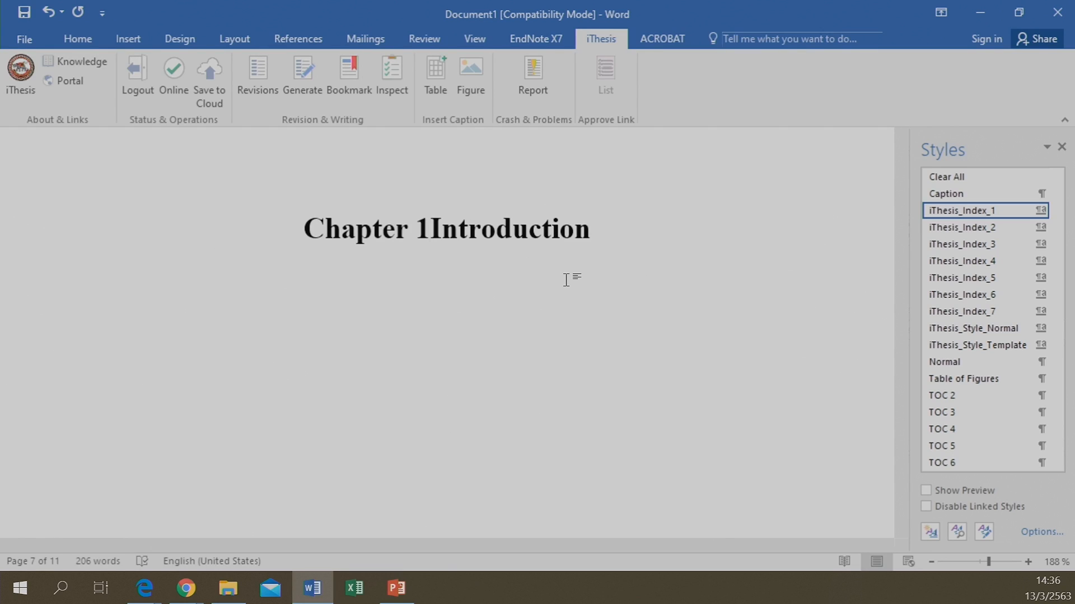
key(Return)
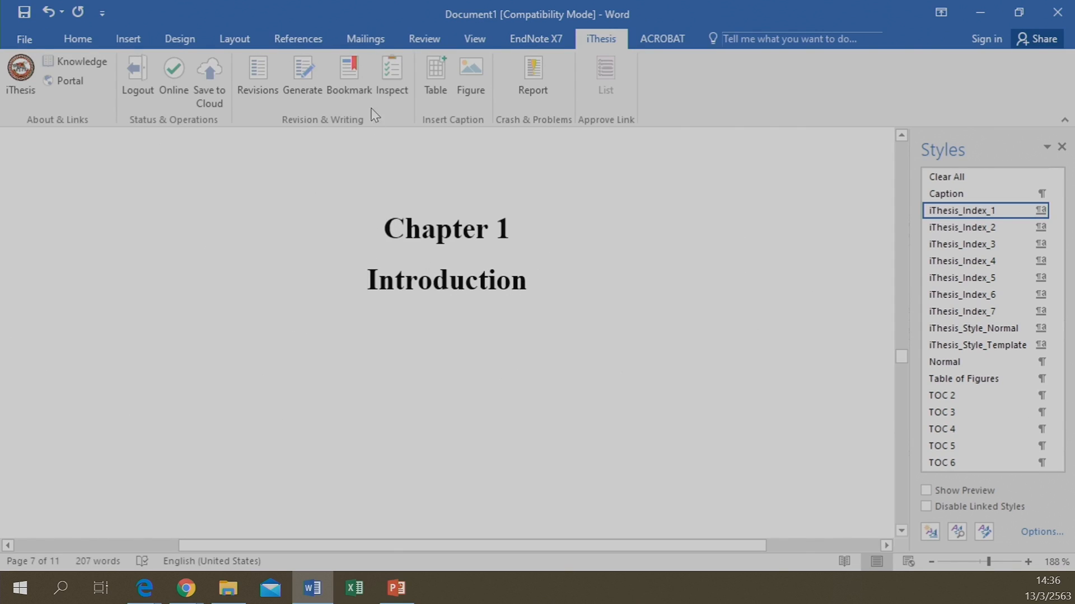
Refresh the contents with iThesis Bookmark and check the single Chapter 1 Introduction entry
click(353, 75)
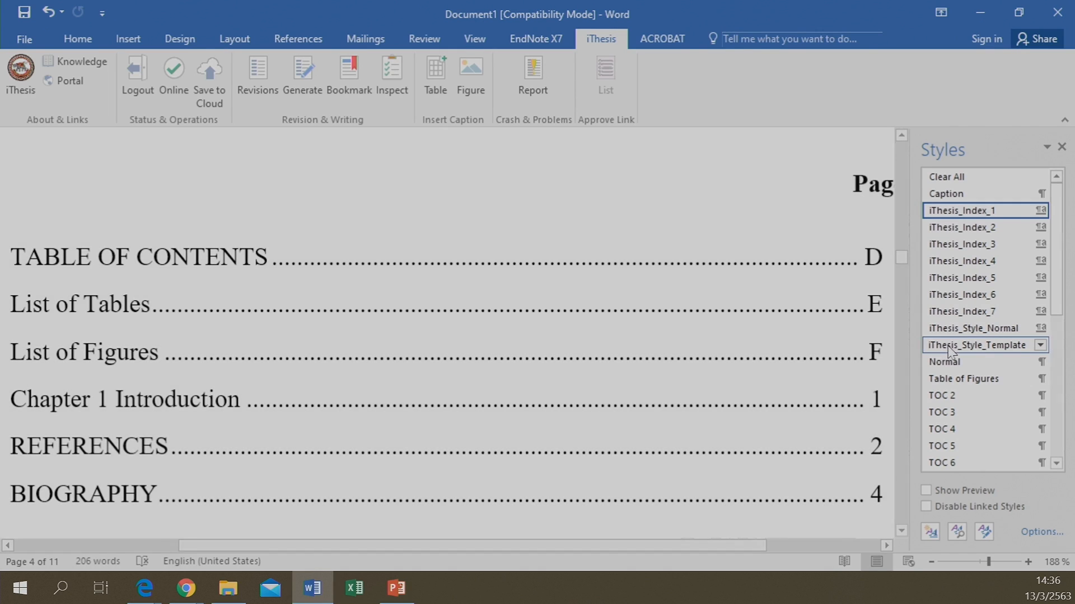
mouse_move(1001, 220)
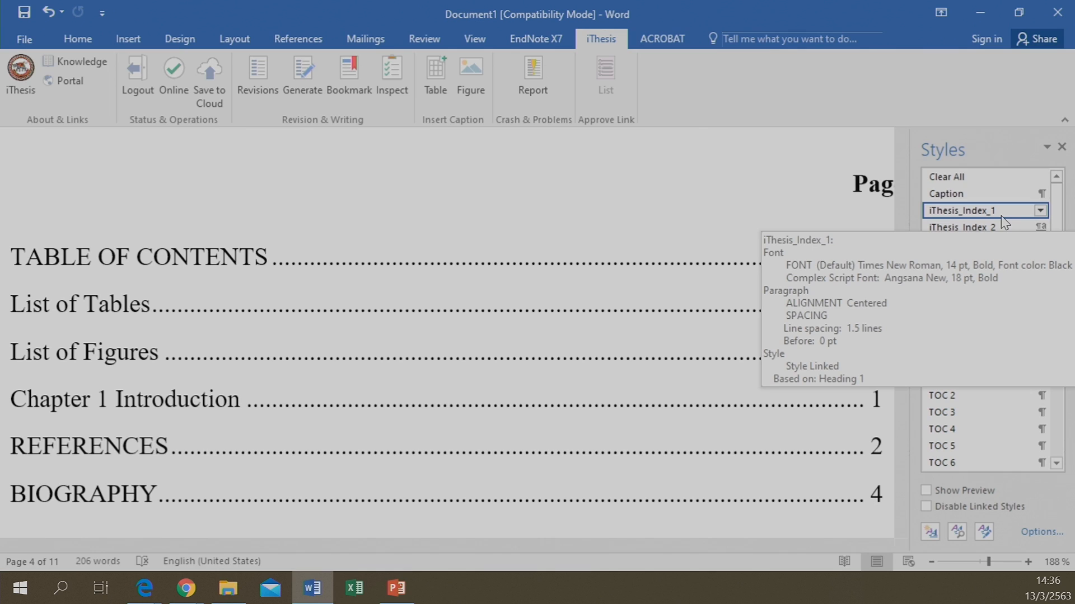
scroll(620, 377, down, 10)
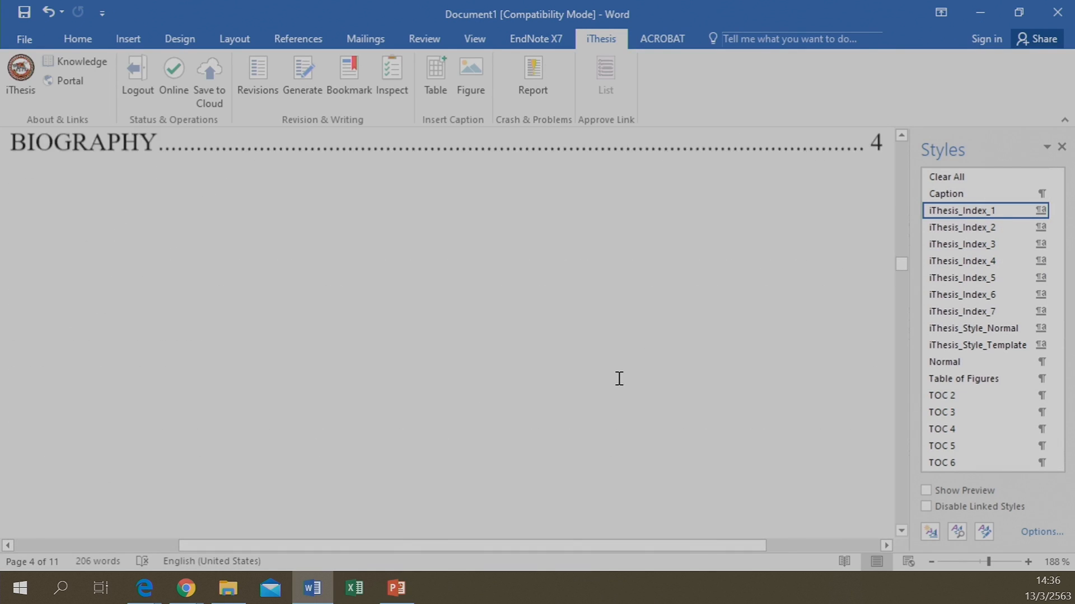
scroll(646, 366, down, 8)
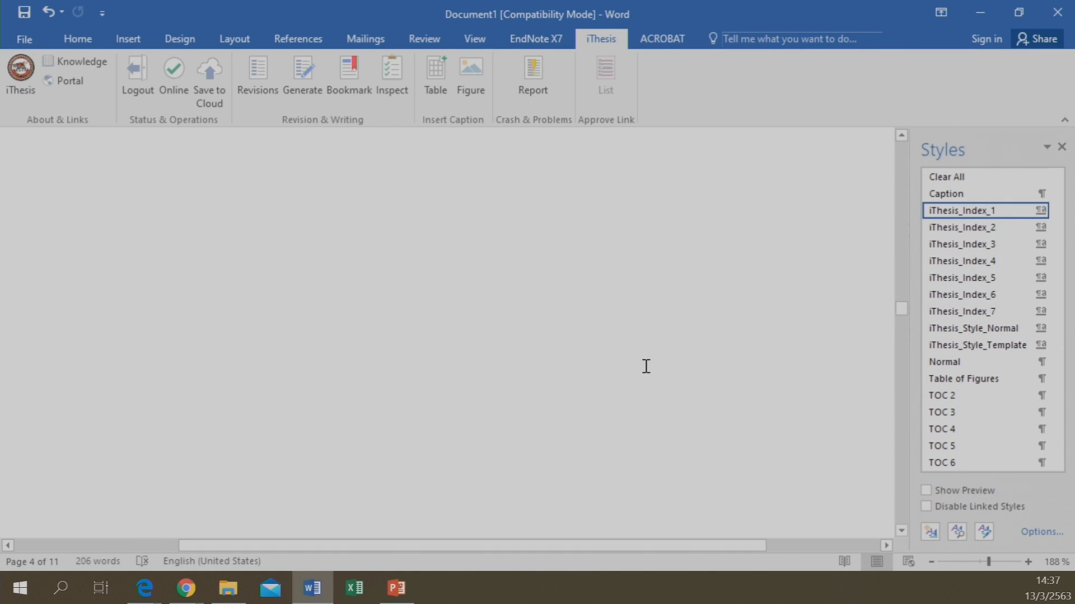
scroll(646, 366, down, 6)
scroll(644, 366, down, 2)
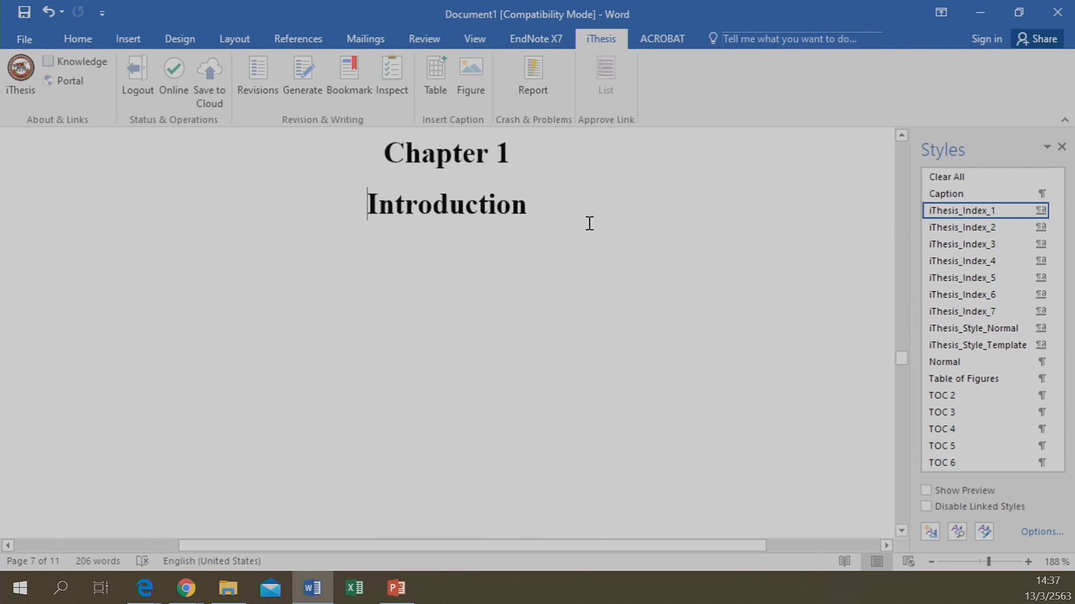
Add a '1. Introduction' heading in iThesis_Index_2 style below the chapter title
click(661, 220)
key(Return)
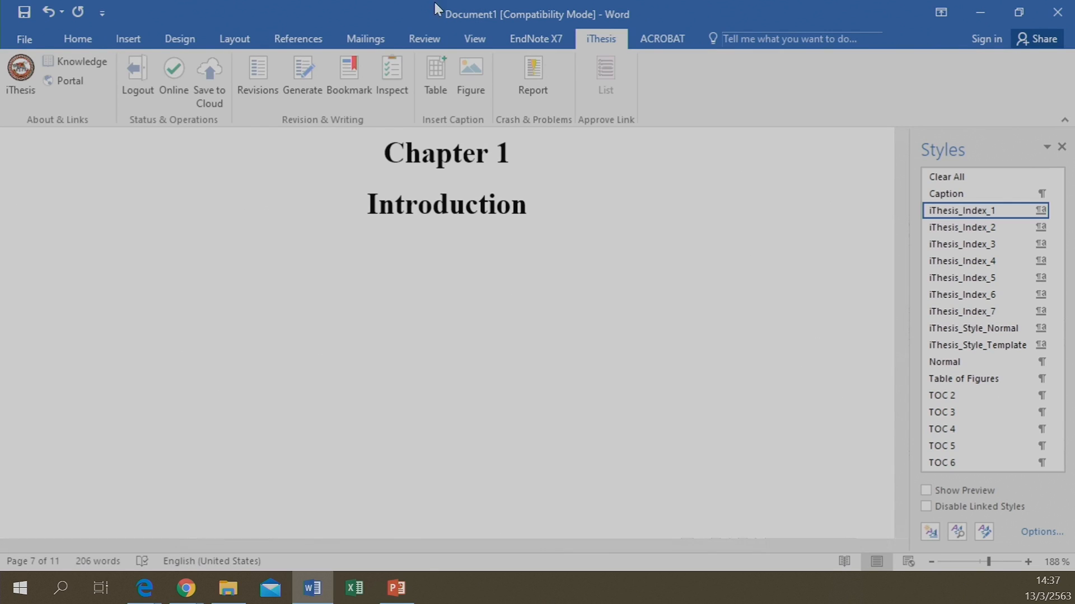
click(945, 233)
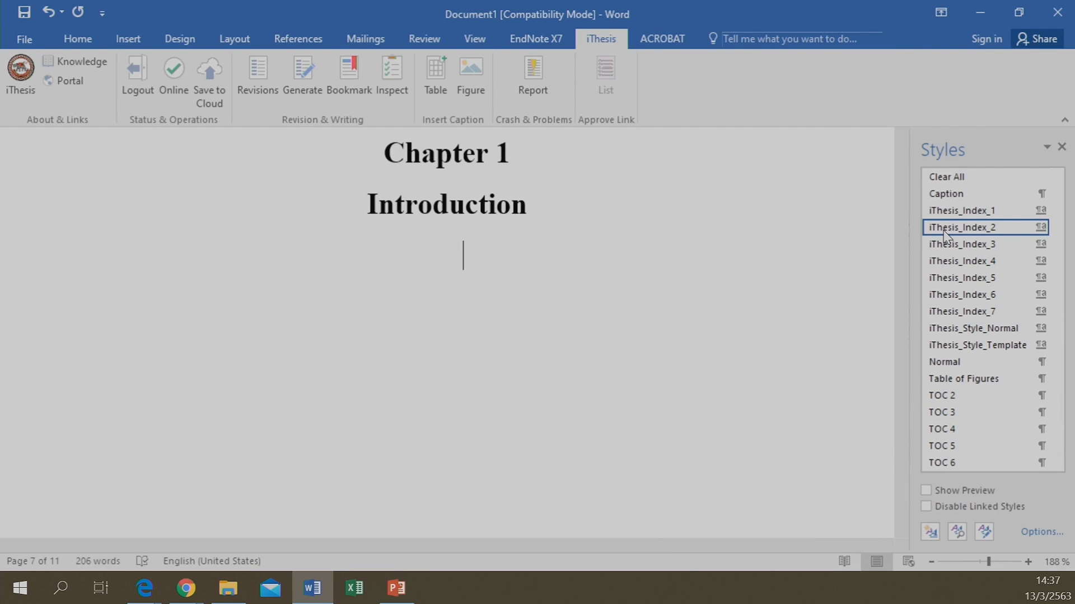
text(1. Introduction)
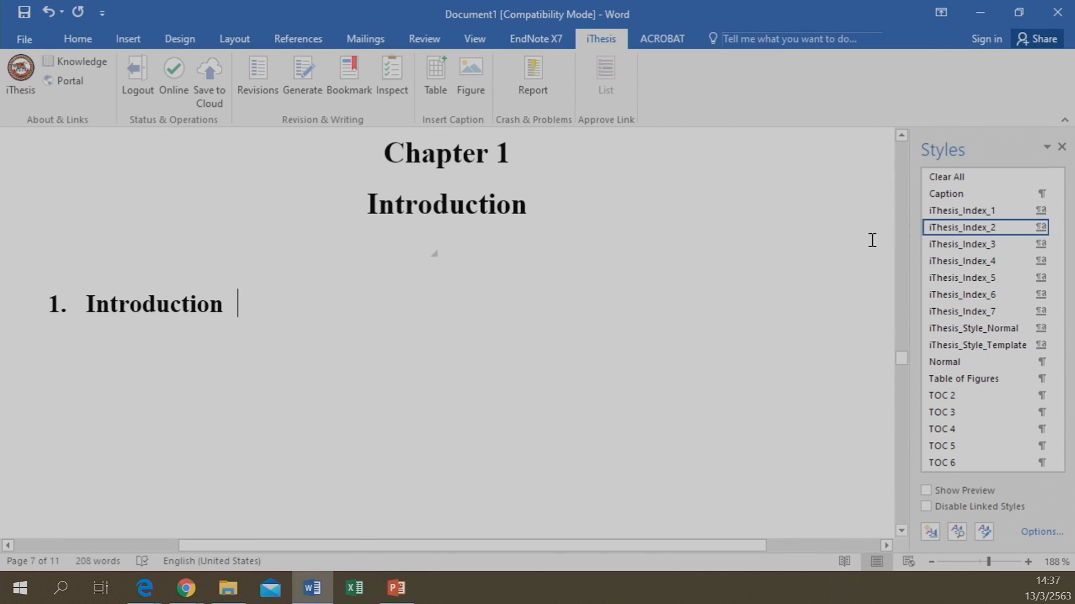
Add a '1.1 iThesis' subheading in iThesis_Index_3 style
click(948, 247)
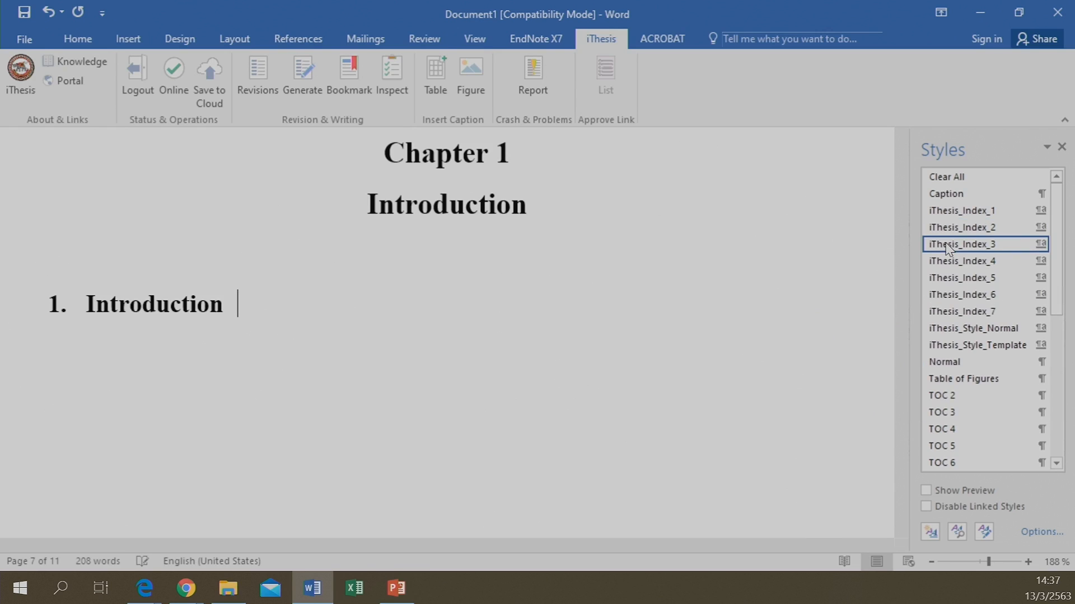
key(Return)
text(1.1)
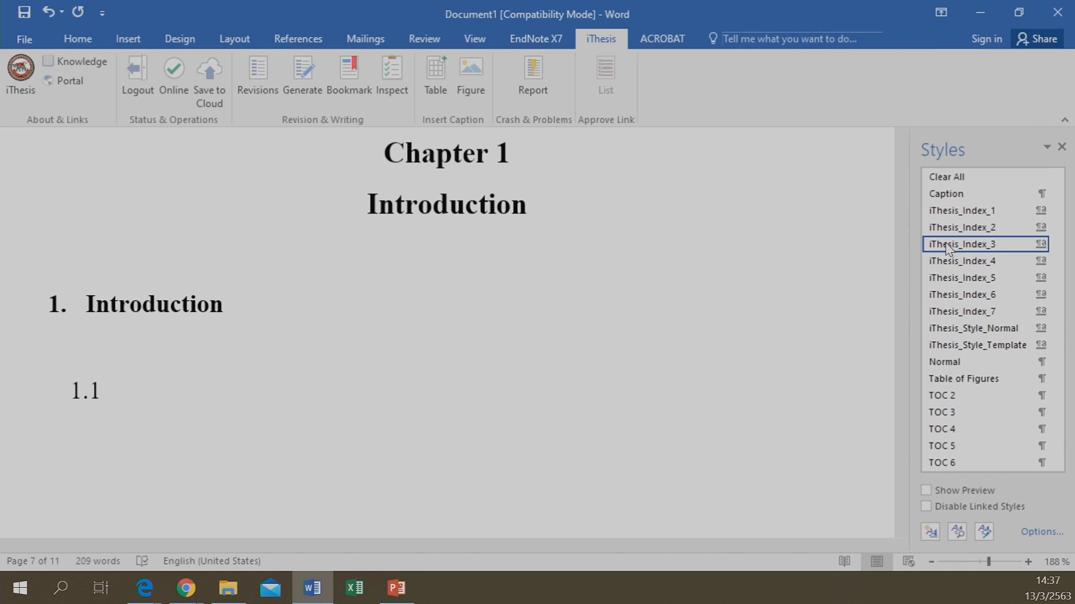
text(ithesis)
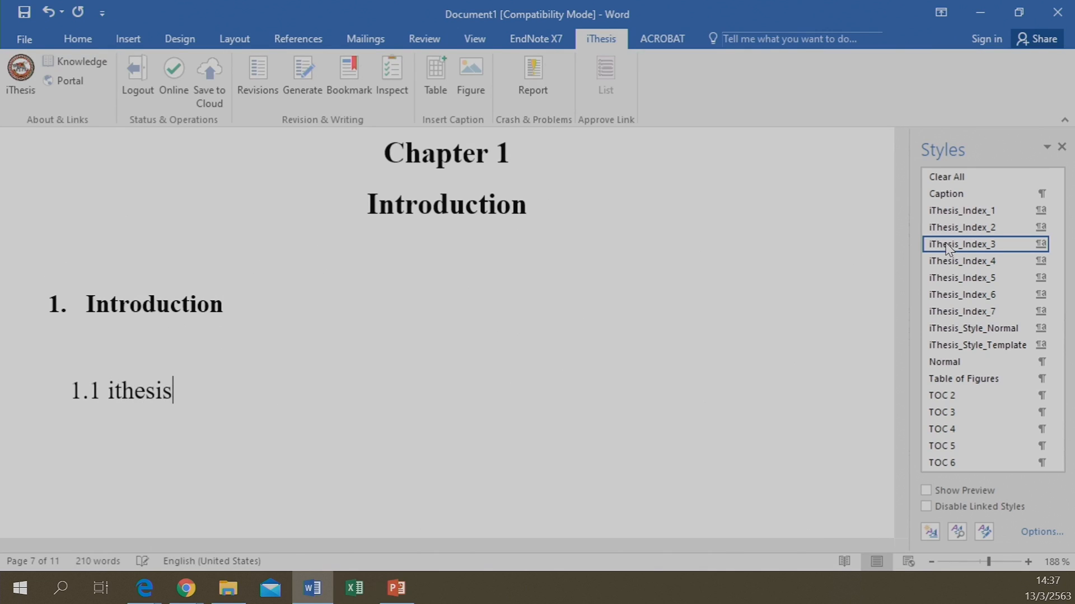
key(Left)
key(Left)
key(Left)
key(Left)
key(Delete)
text(T)
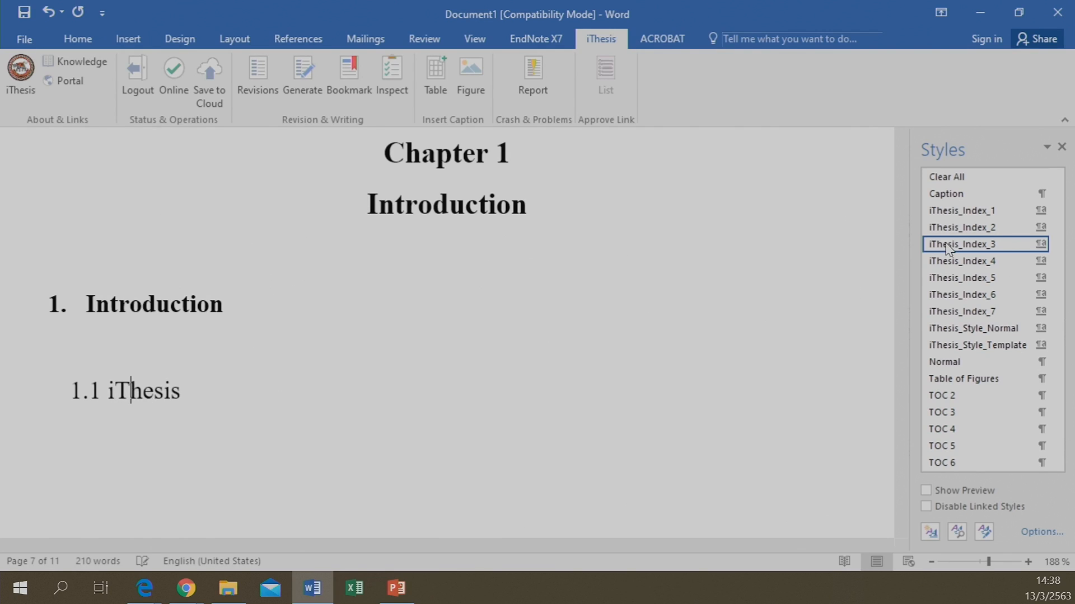
key(Right)
key(Right)
key(Right)
key(Right)
key(Right)
Add '1.1.1 iThesis' (iThesis_Index_4) and '1.1.1.1 iThesis' (iThesis_Index_5) headings beneath it
key(Return)
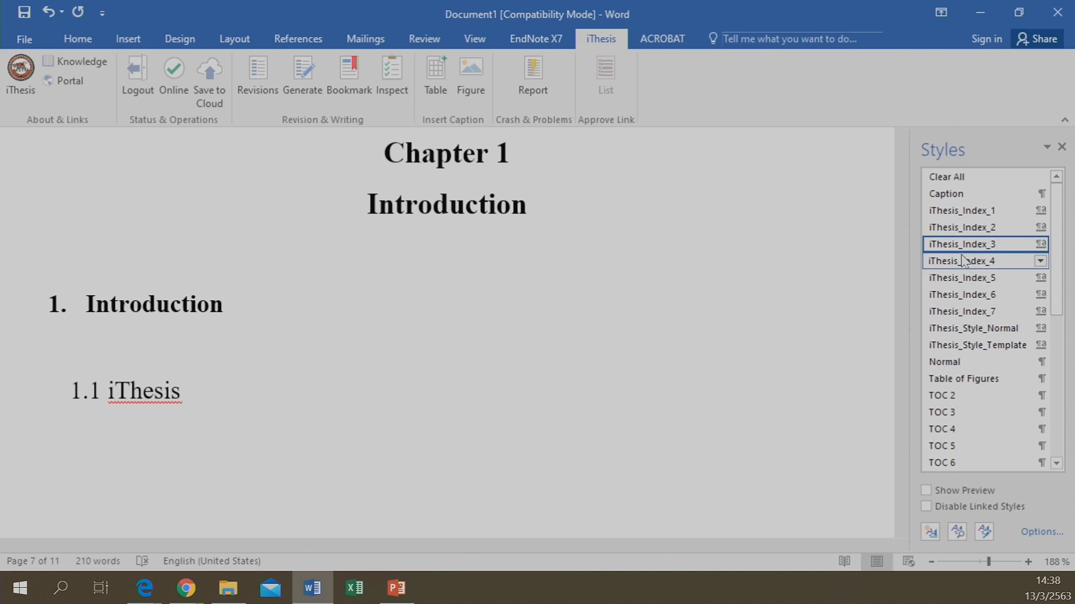
click(962, 259)
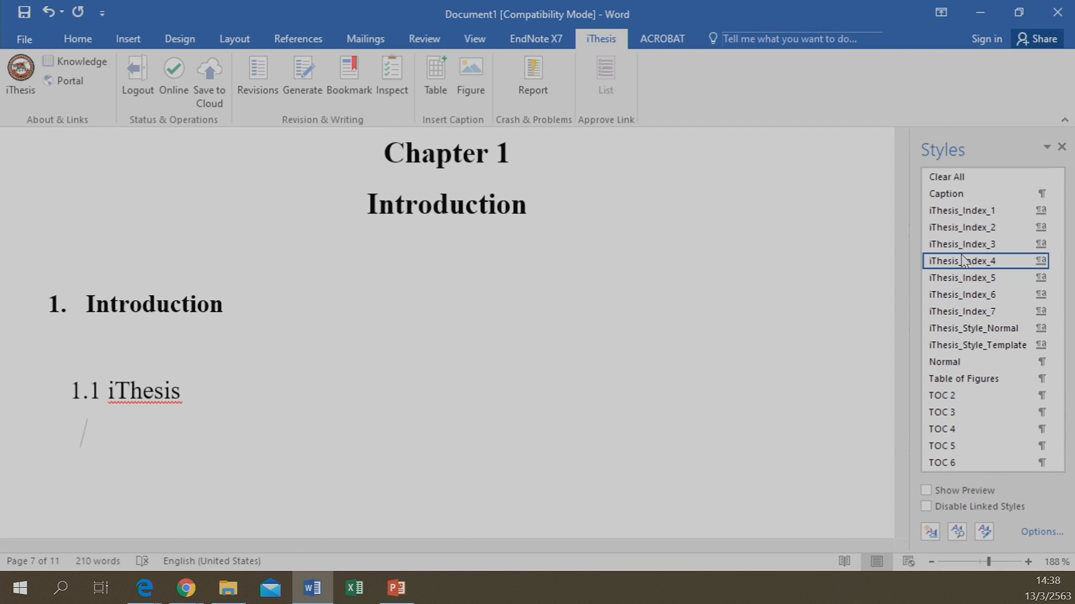
text(1.1.1)
text(iThesis)
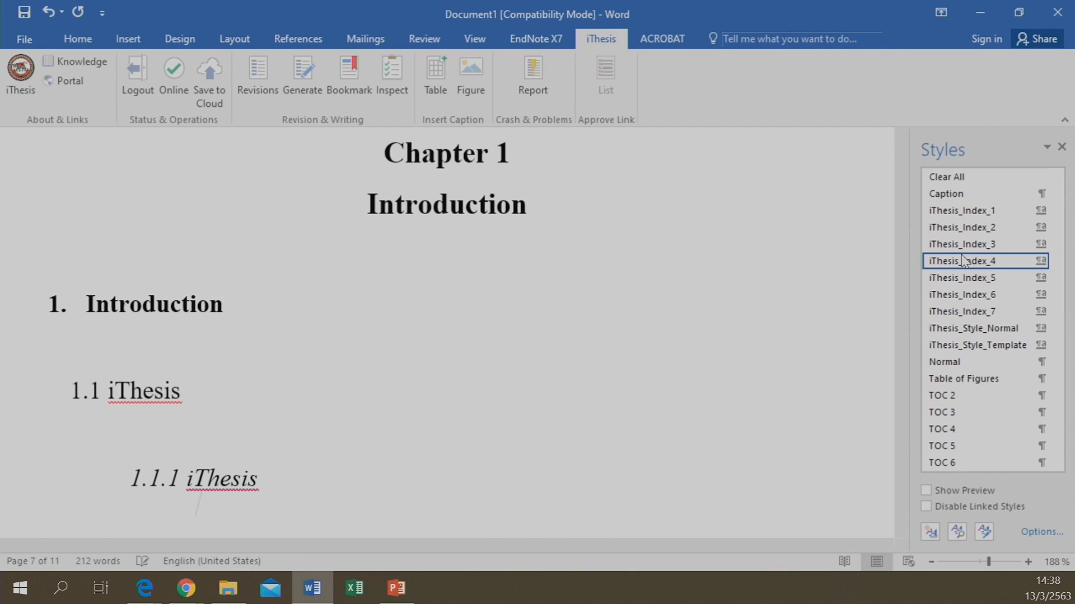
click(968, 277)
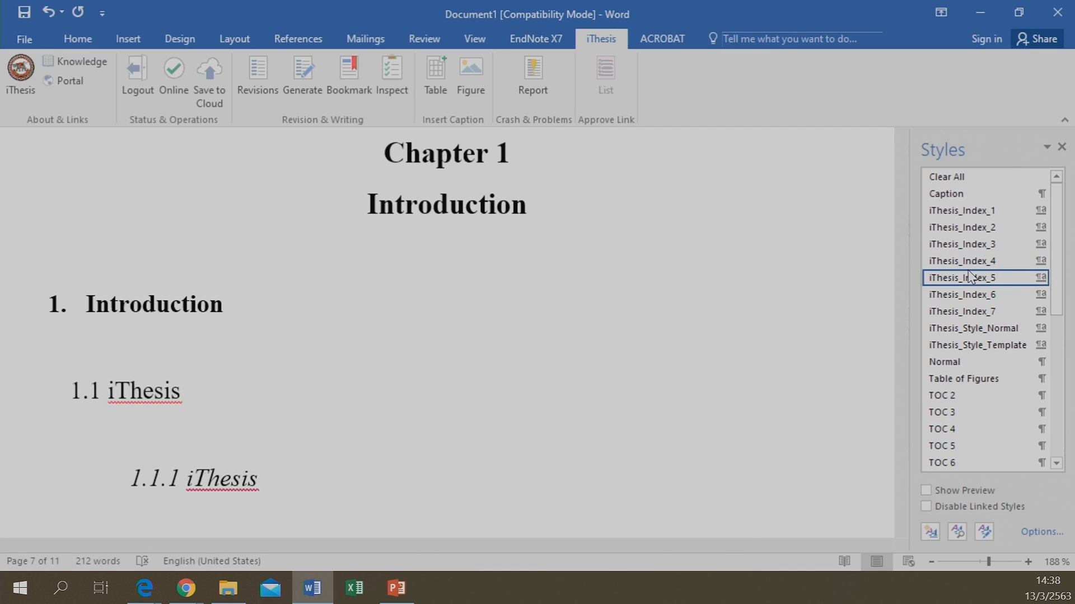
text(1.)
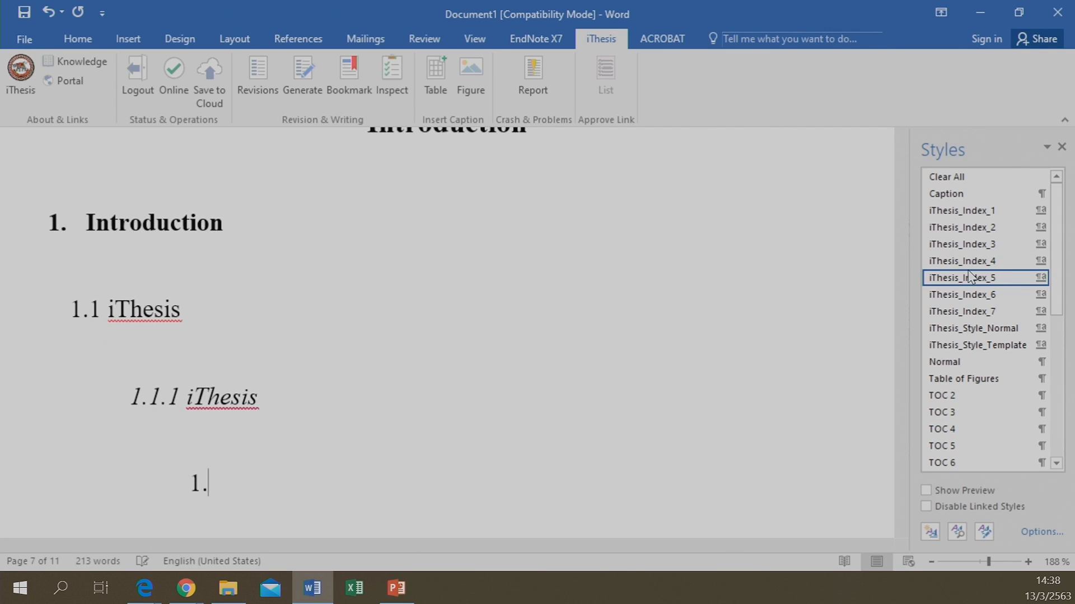
text(1.1.)
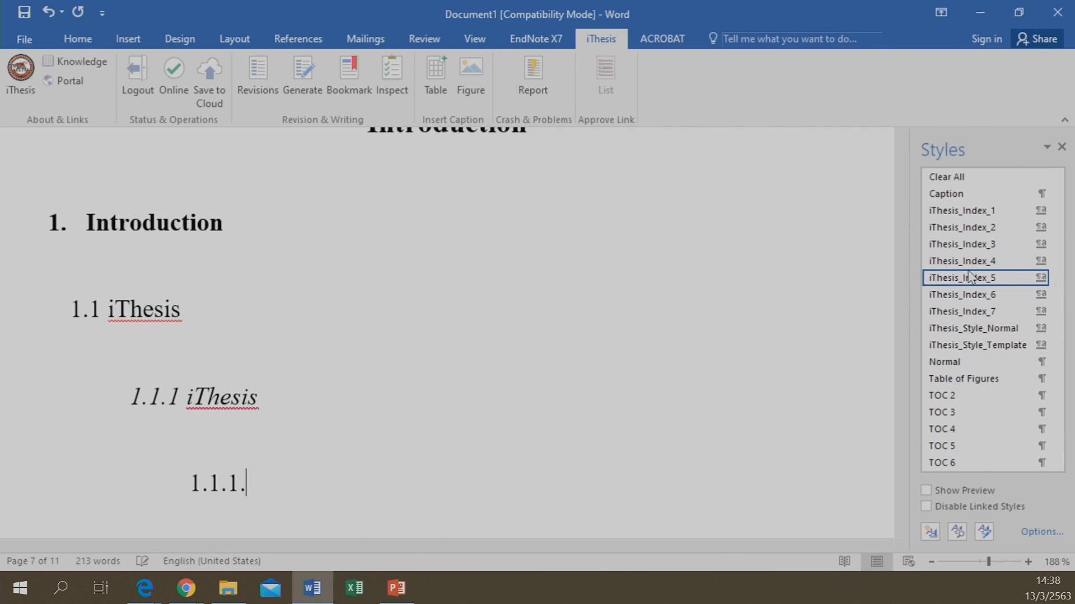
text(1 iThesis)
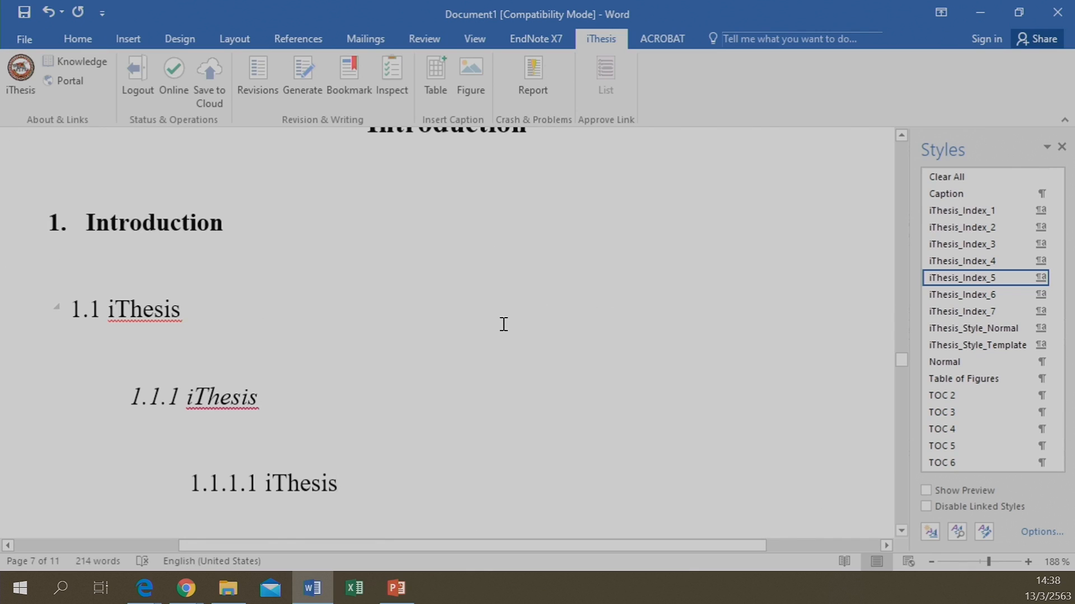
Scroll up to the Table of Contents to check the 1. Introduction through 1.1.1.1 iThesis entries
scroll(509, 306, up, 5)
scroll(510, 305, down, 5)
scroll(510, 305, up, 10)
scroll(520, 285, up, 10)
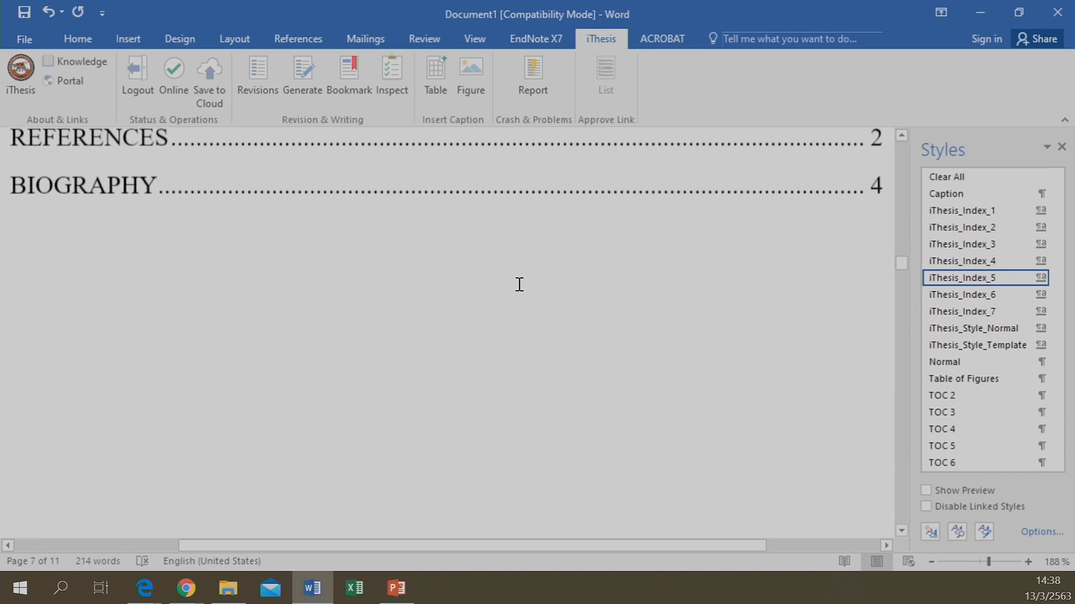
scroll(517, 286, up, 5)
scroll(516, 286, down, 2)
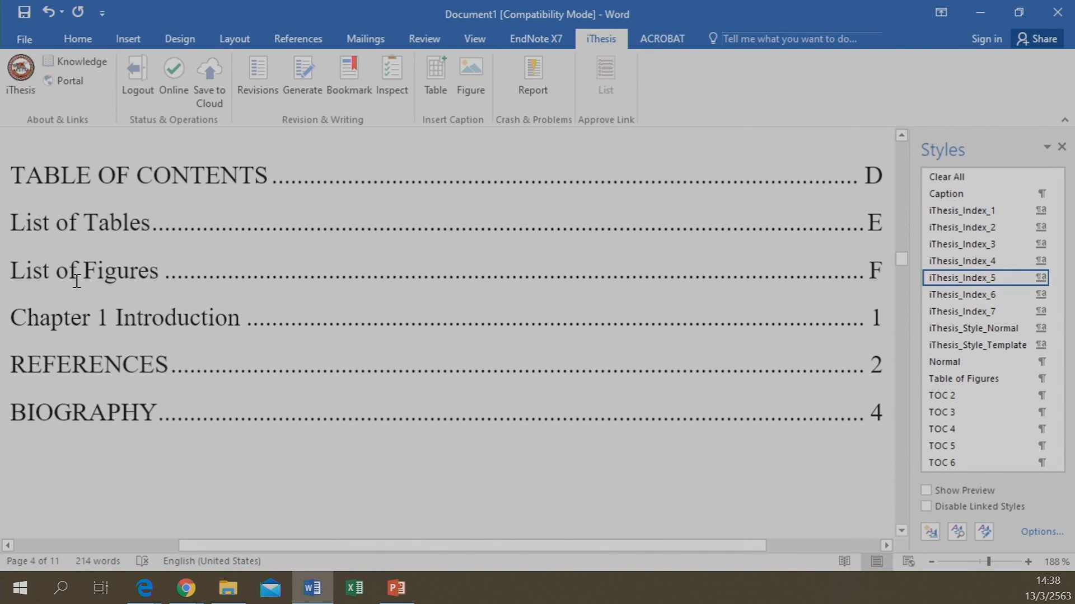
scroll(387, 454, down, 3)
scroll(387, 414, down, 3)
scroll(377, 364, up, 5)
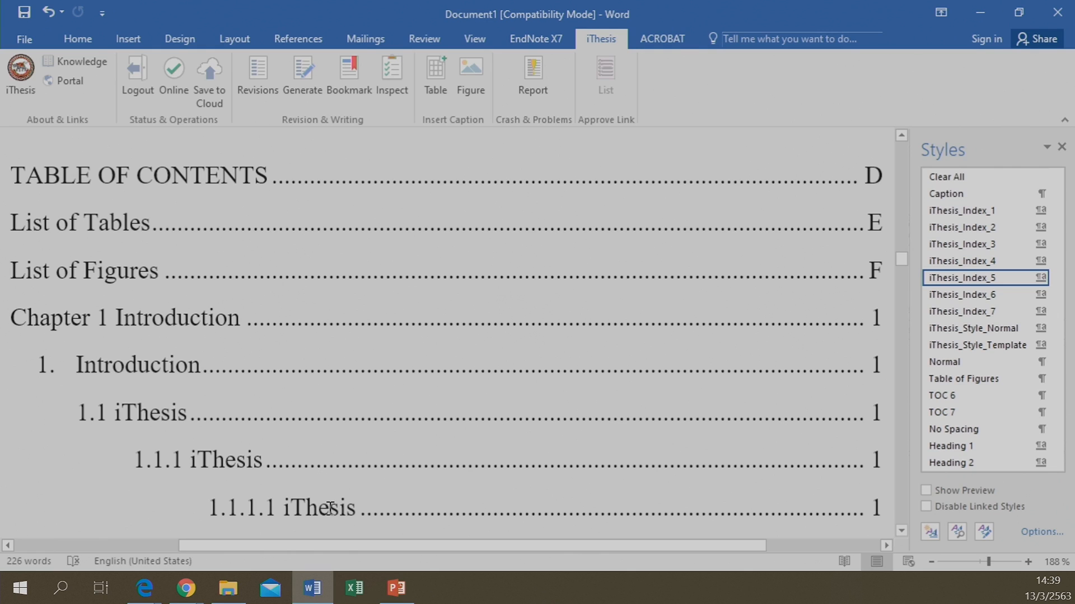
Scroll back down to the Chapter 1 headings on page 7
scroll(329, 501, down, 1)
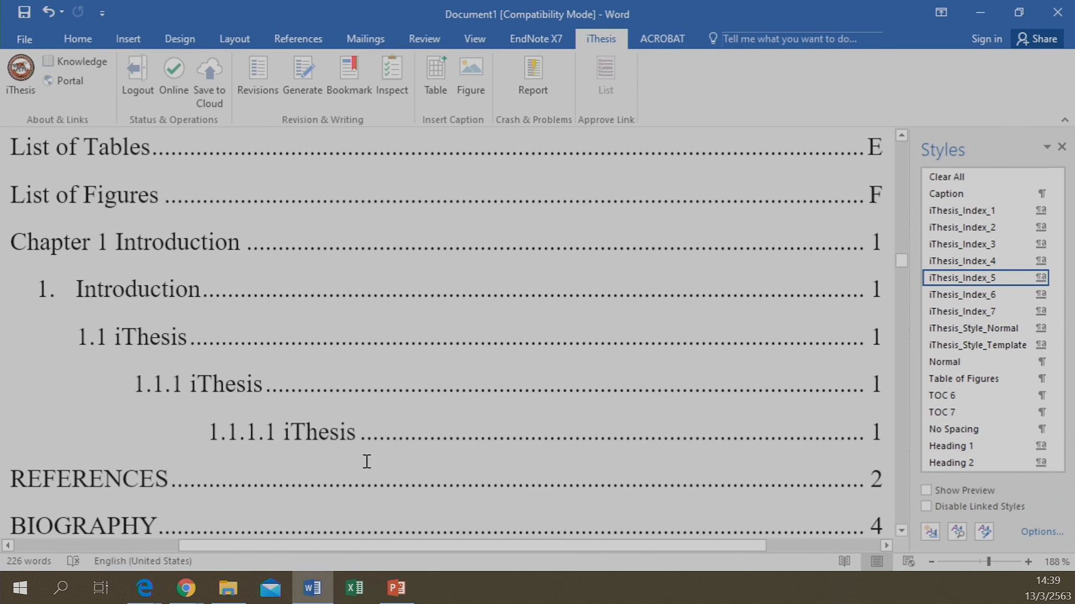
scroll(336, 476, down, 1)
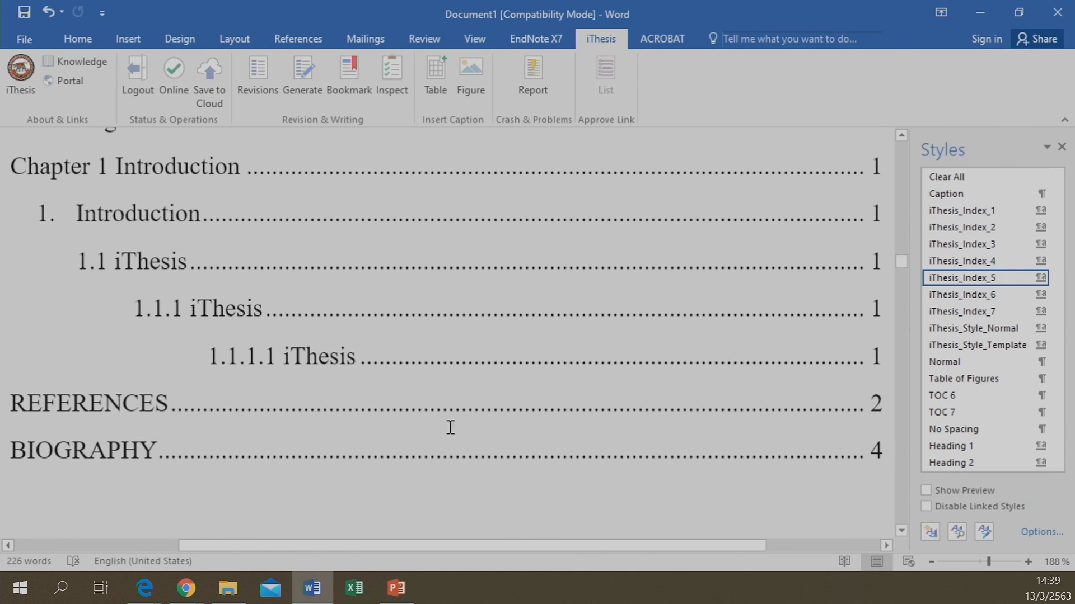
scroll(242, 352, down, 1)
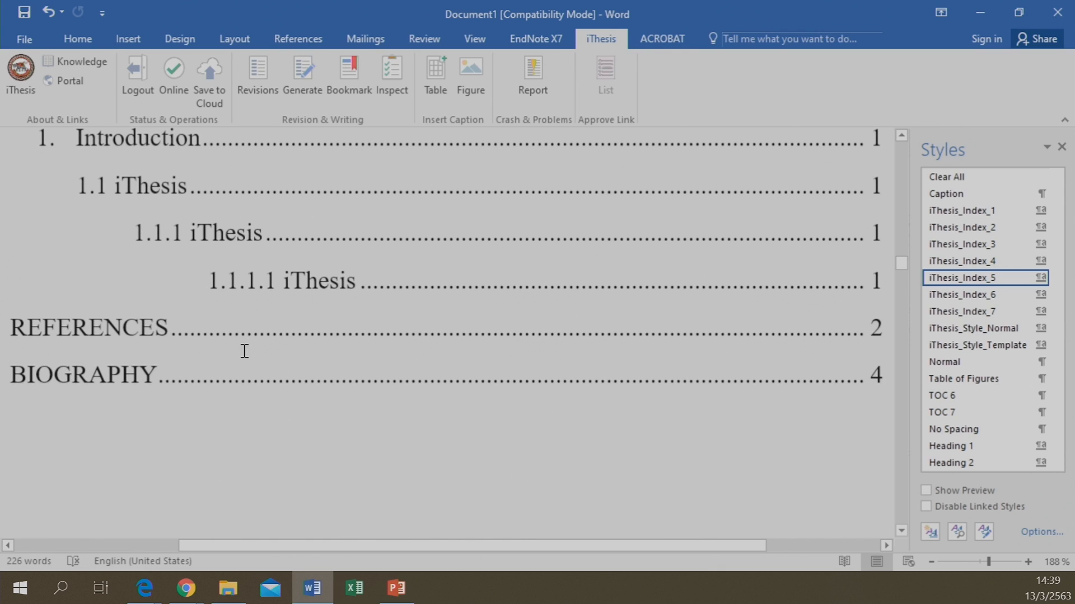
scroll(285, 429, down, 6)
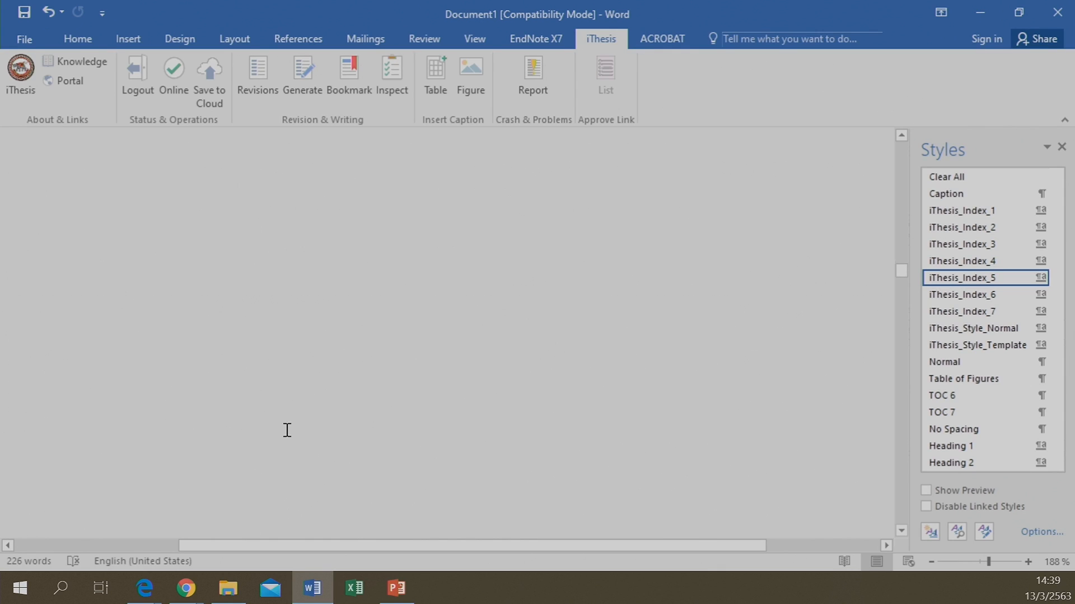
scroll(287, 430, down, 5)
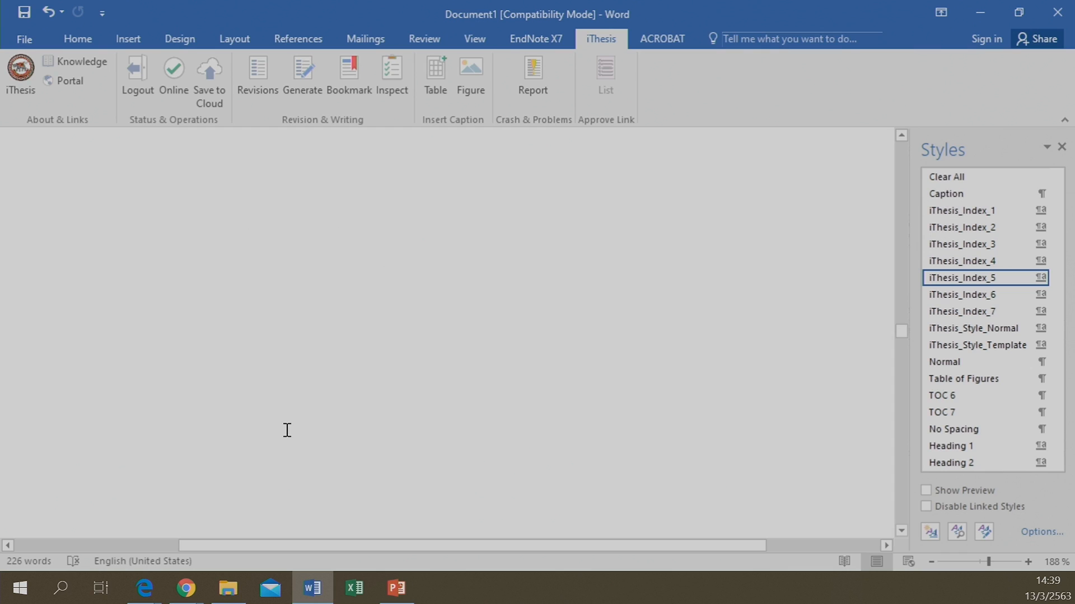
scroll(287, 430, down, 10)
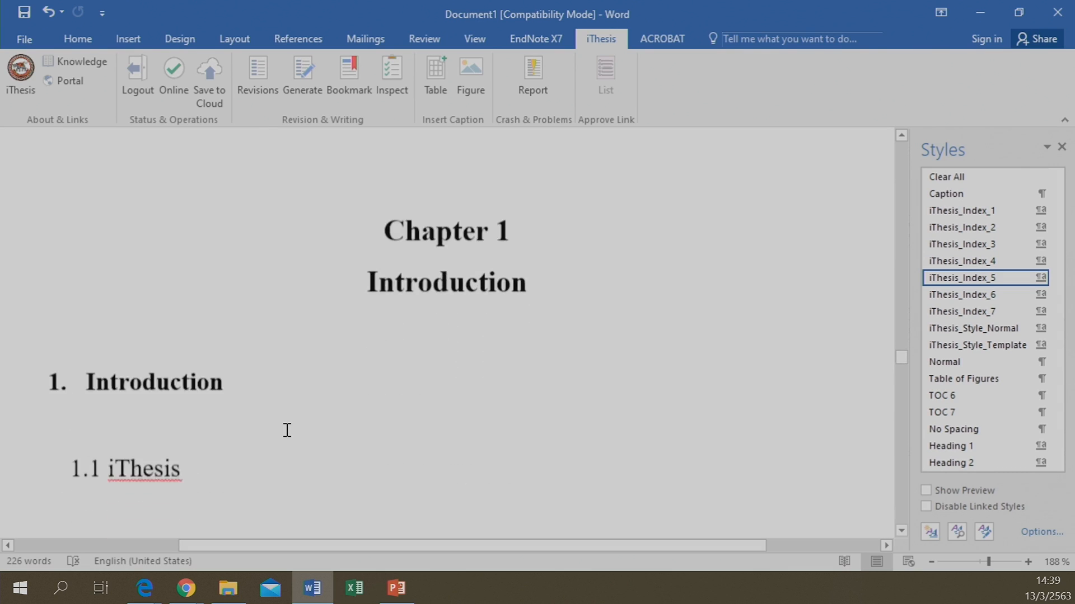
scroll(286, 429, up, 1)
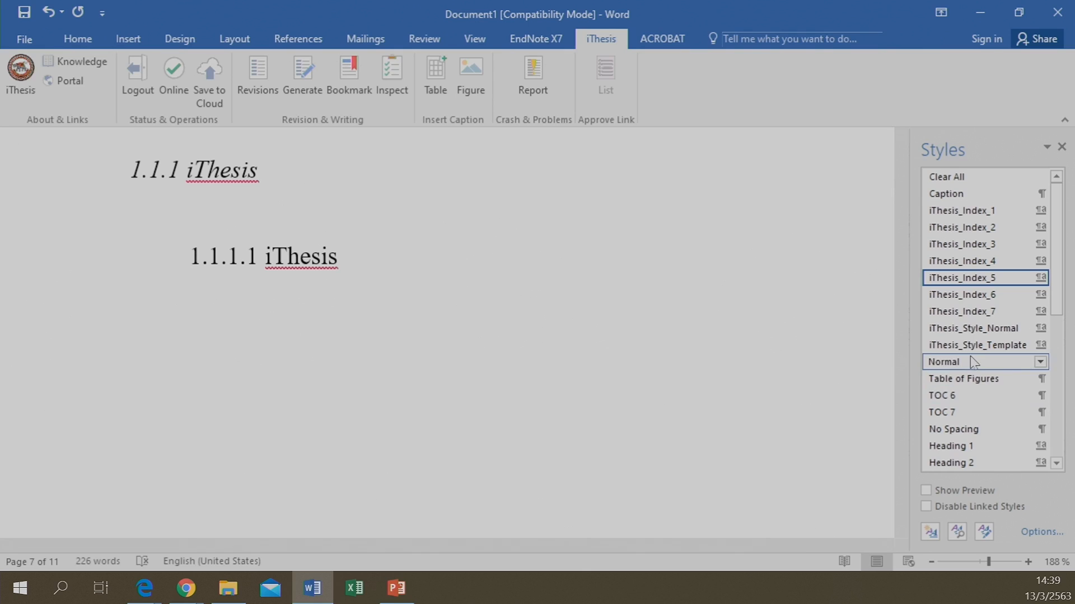
Type 'Integrated Research and Thesis Management System, Naresuan University Graduate School.' in iThesis_Style_Normal style
click(995, 333)
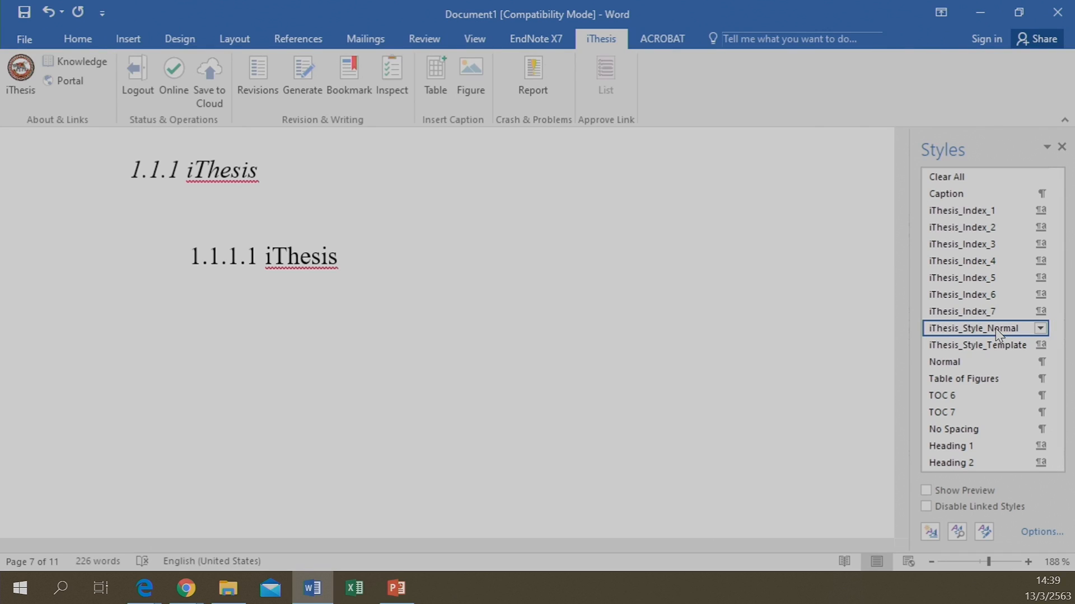
text(Integrated)
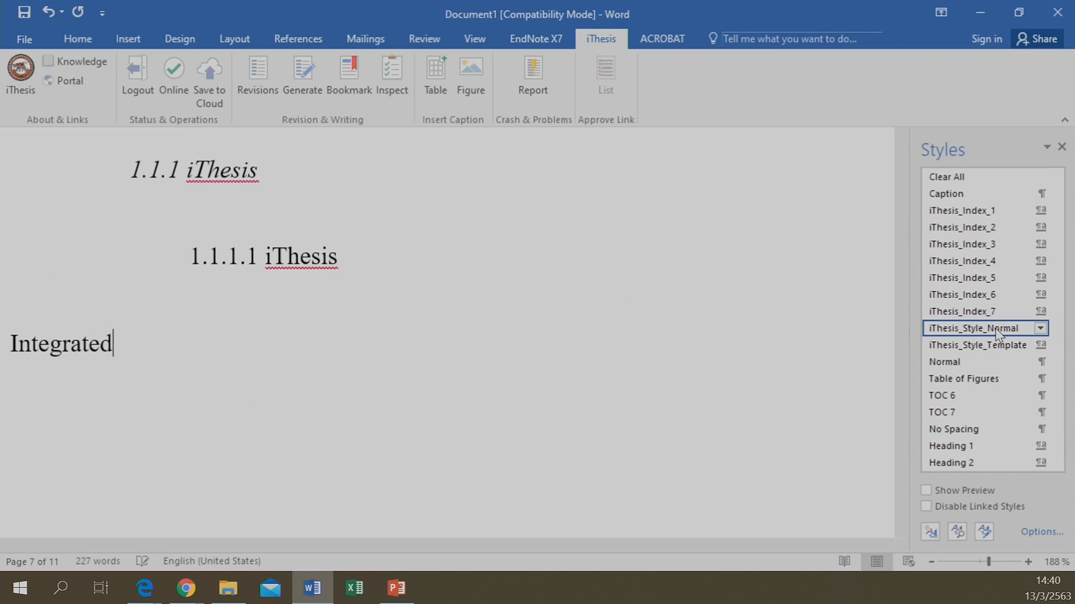
text( Researc)
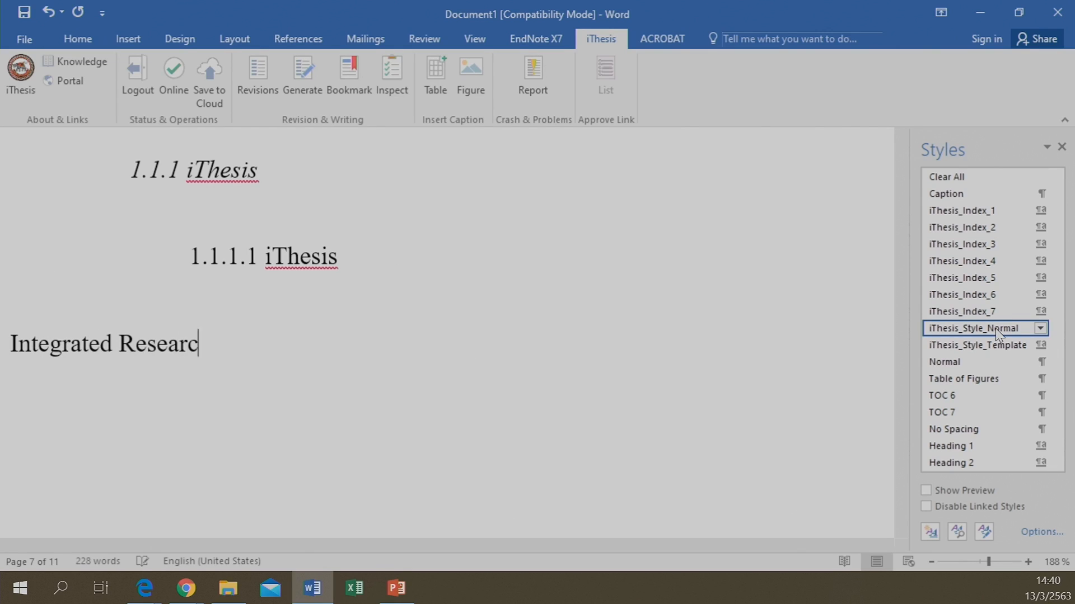
text(h and The)
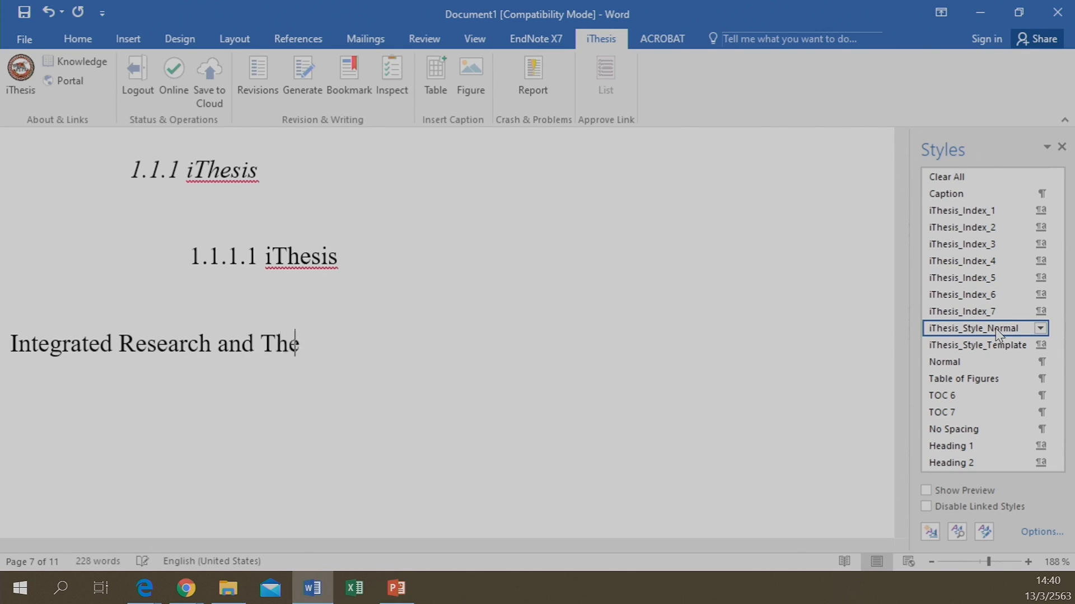
text(sis Management system)
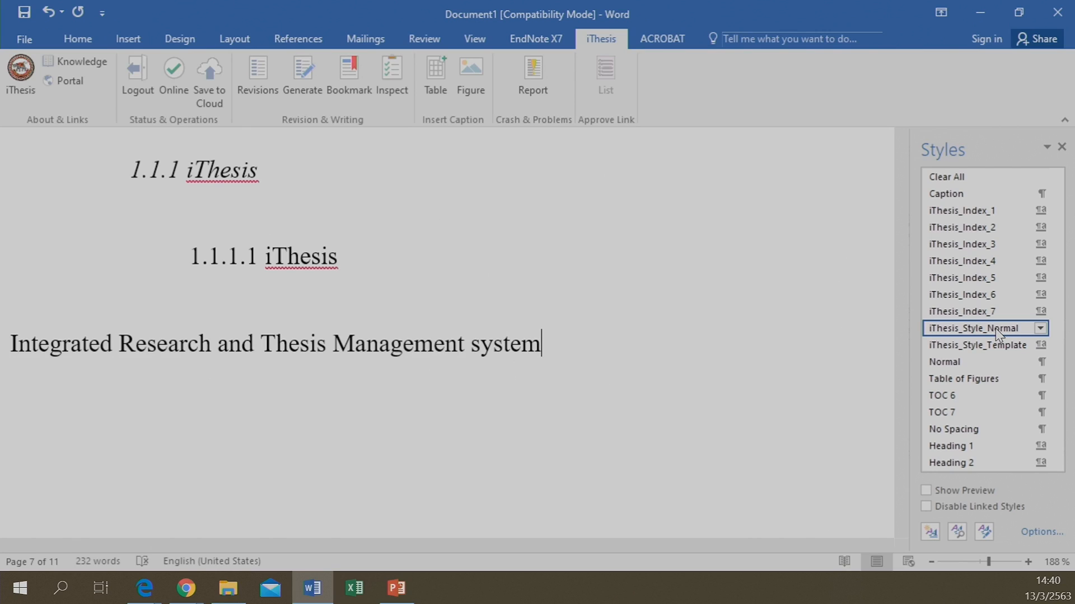
key(Left)
key(Left)
key(Left)
key(Delete)
text(m)
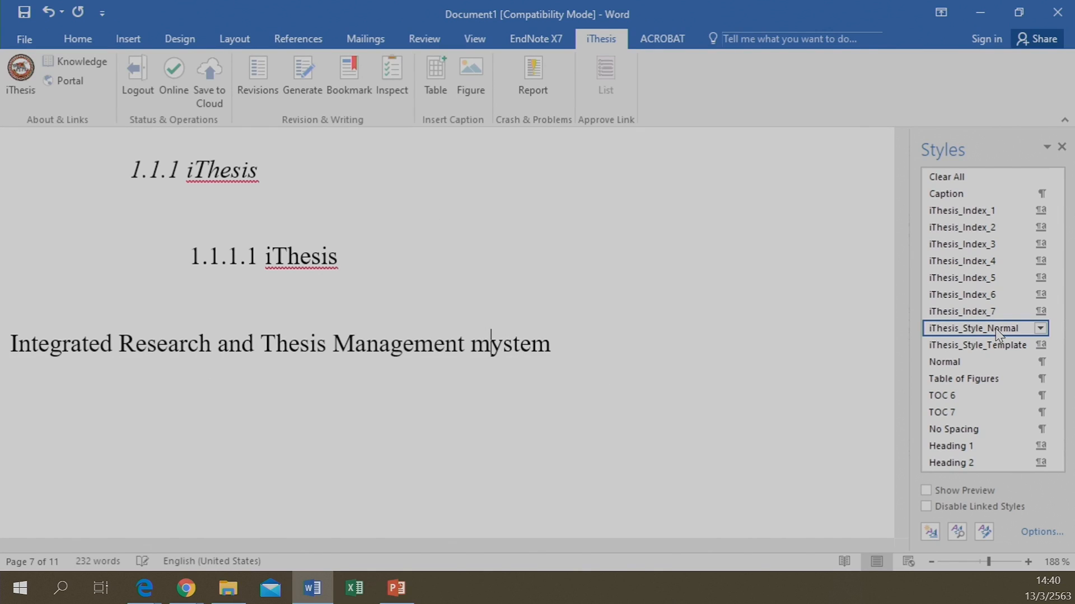
key(BackSpace)
text(S)
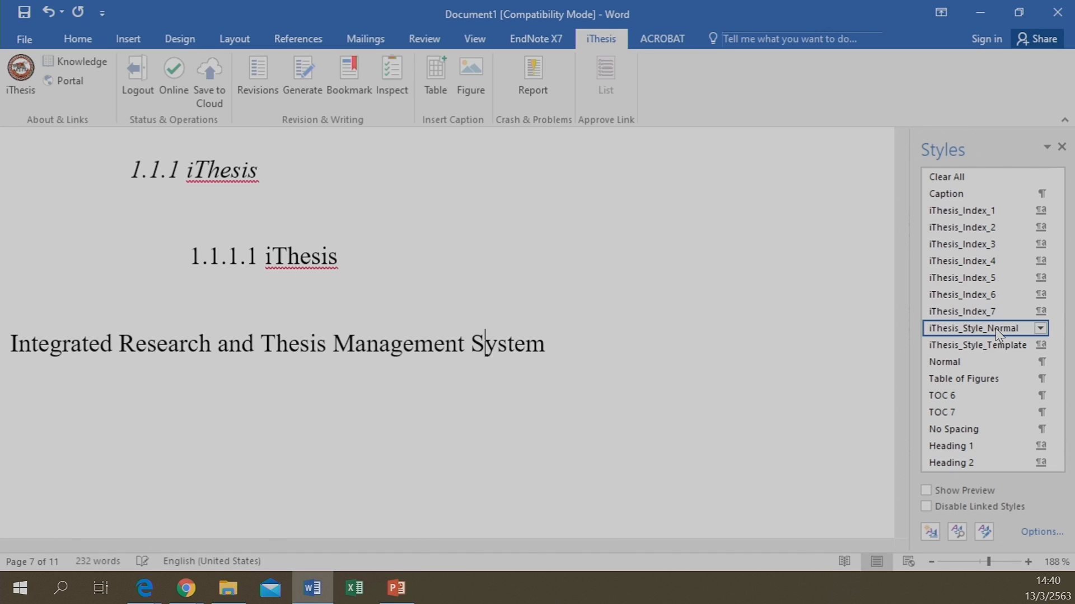
key(Right)
key(Right)
text(, Naresua)
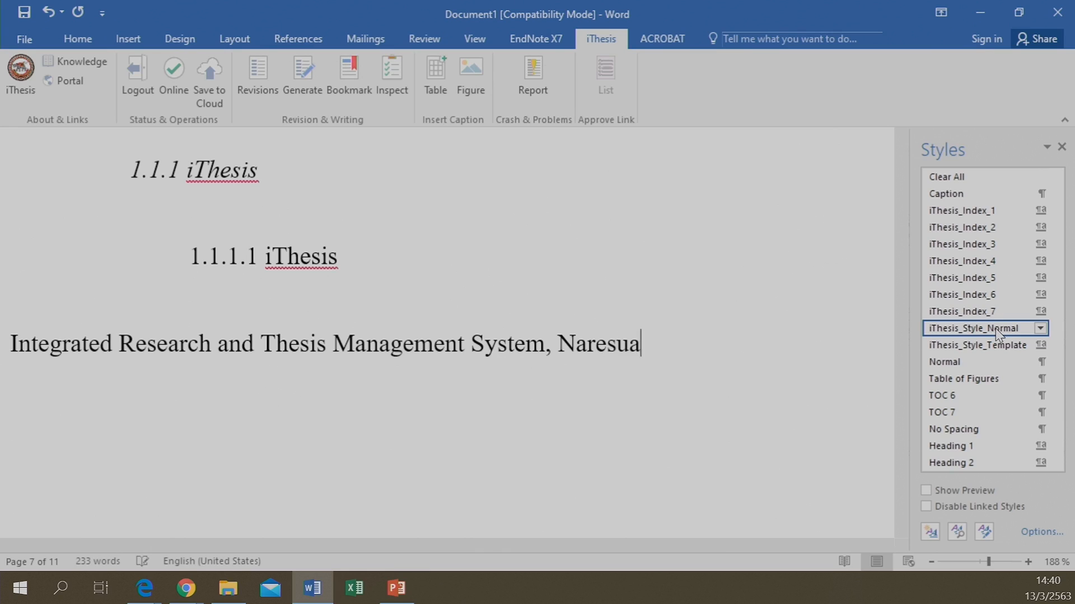
text(n Univer)
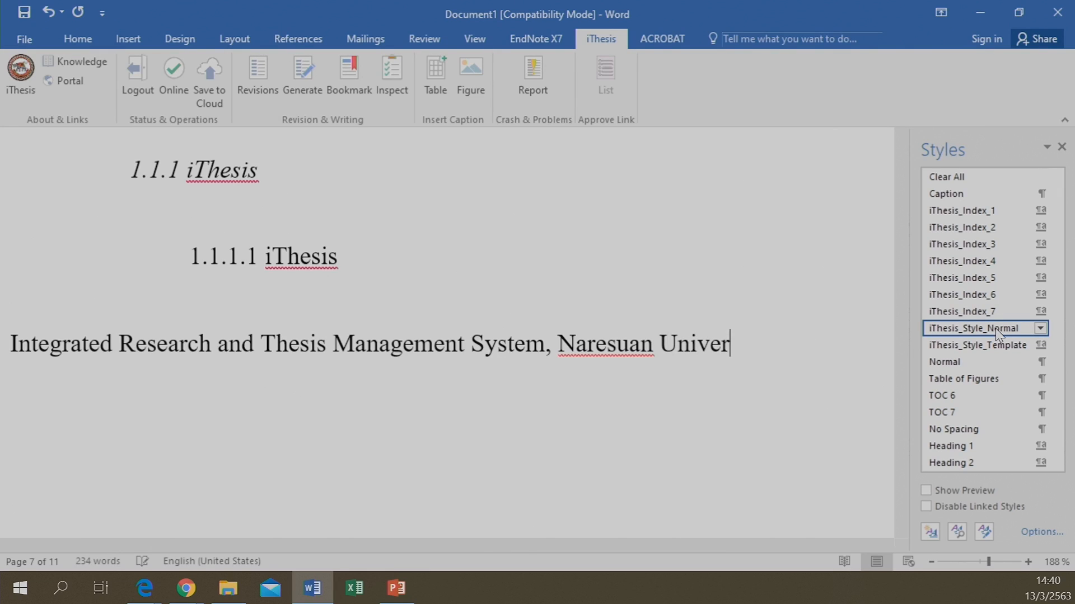
text(sity Graduate School)
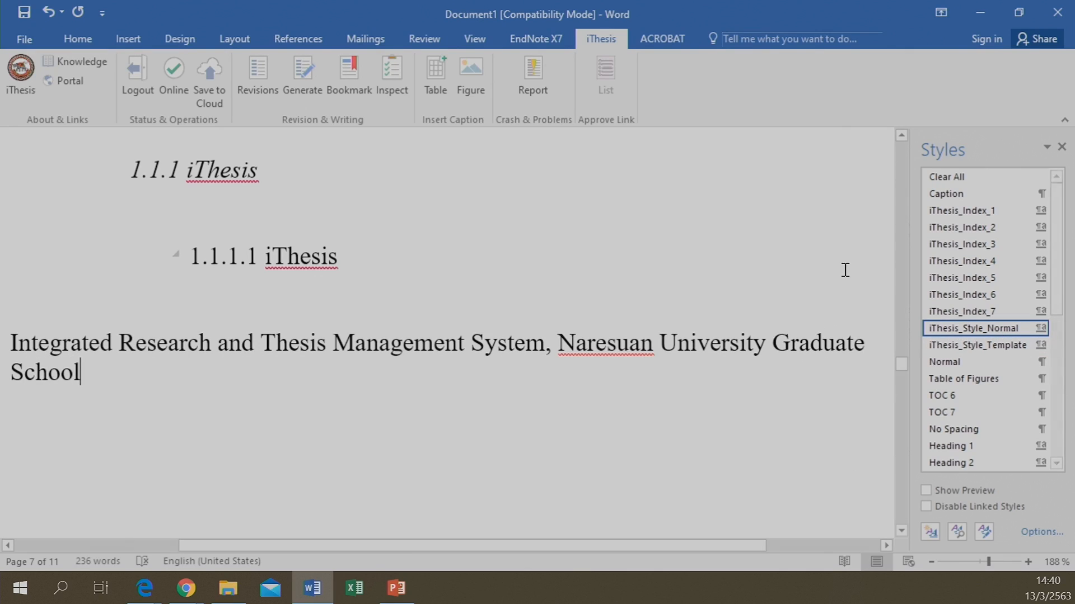
text(.)
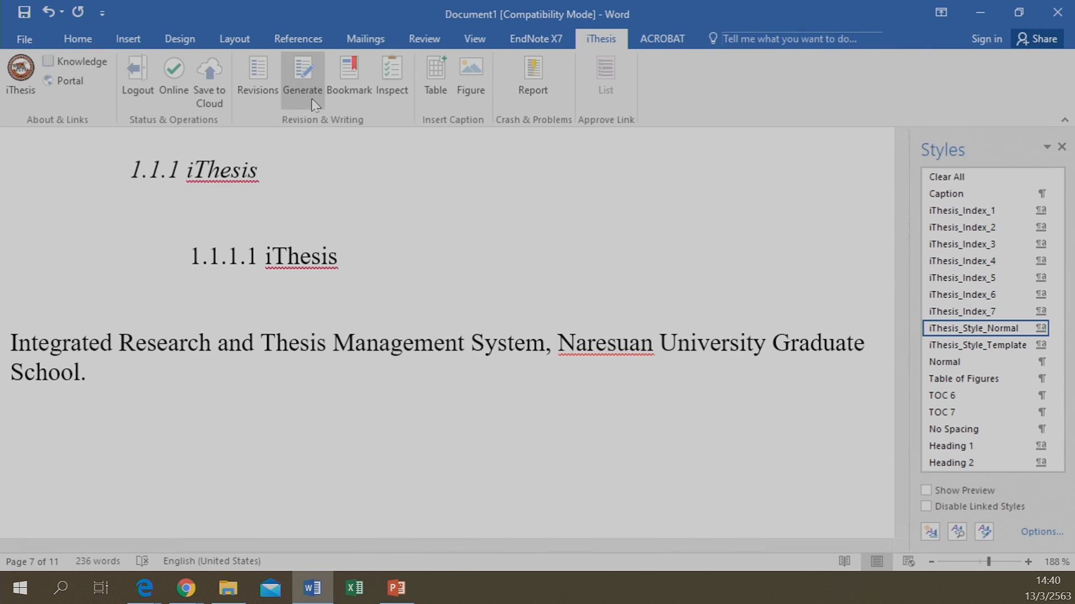
click(361, 86)
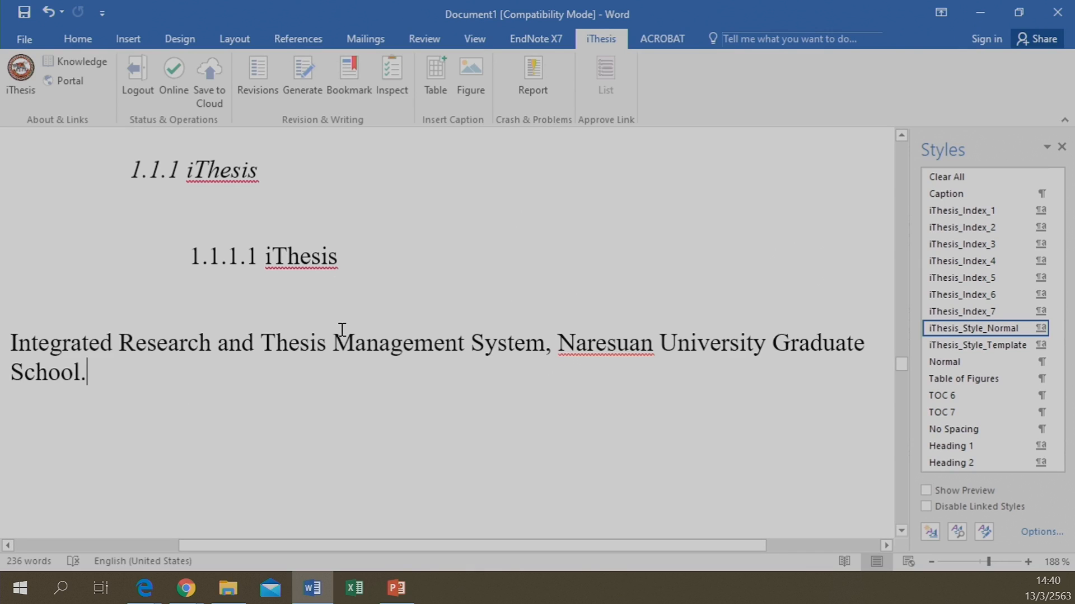
scroll(341, 329, up, 15)
scroll(342, 330, up, 10)
scroll(342, 329, down, 15)
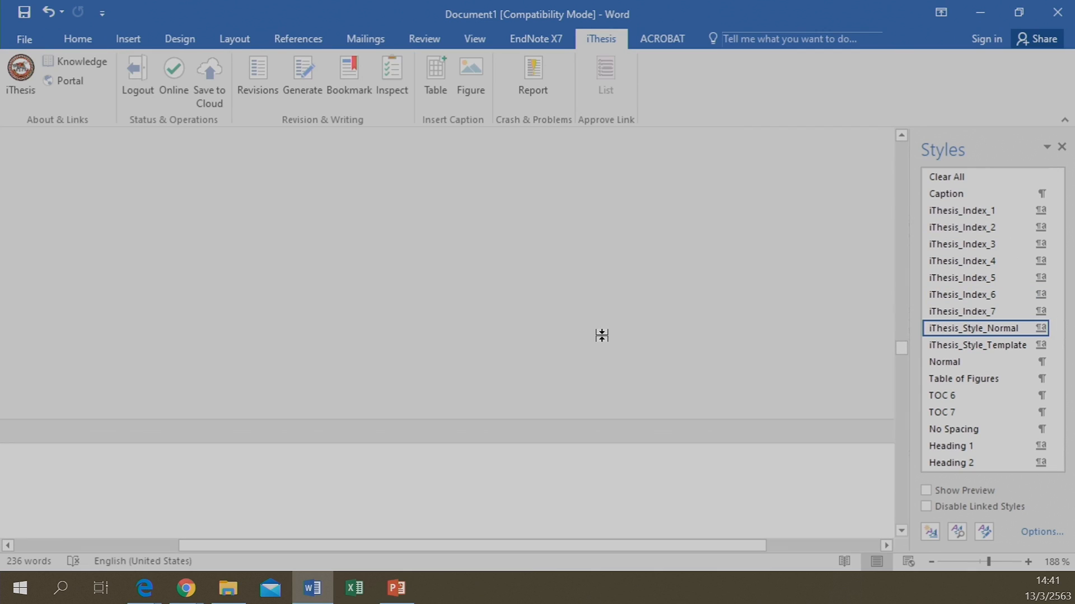
scroll(210, 346, down, 5)
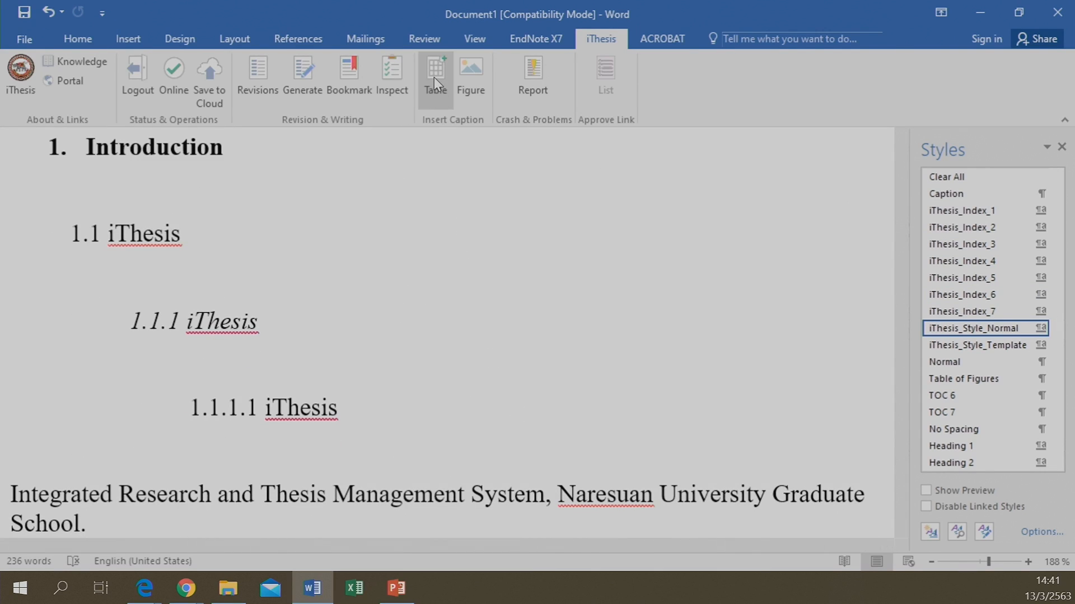
scroll(263, 308, down, 5)
scroll(263, 308, up, 5)
scroll(263, 308, down, 5)
scroll(263, 313, up, 8)
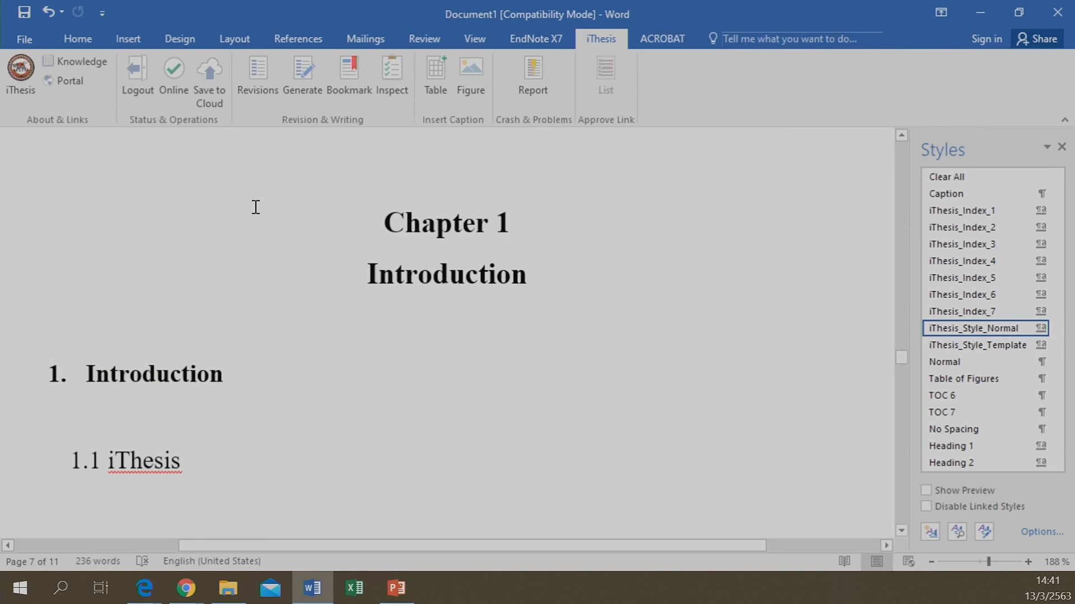
Browse the Insert > Table options, then dismiss them and scroll to the 1.1 iThesis heading
click(128, 41)
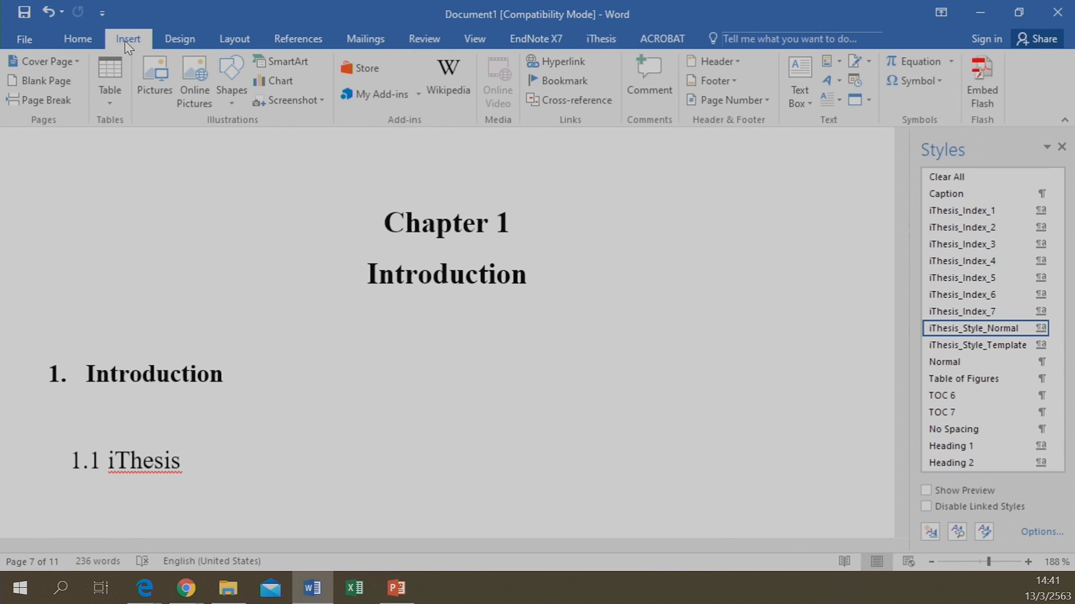
click(113, 87)
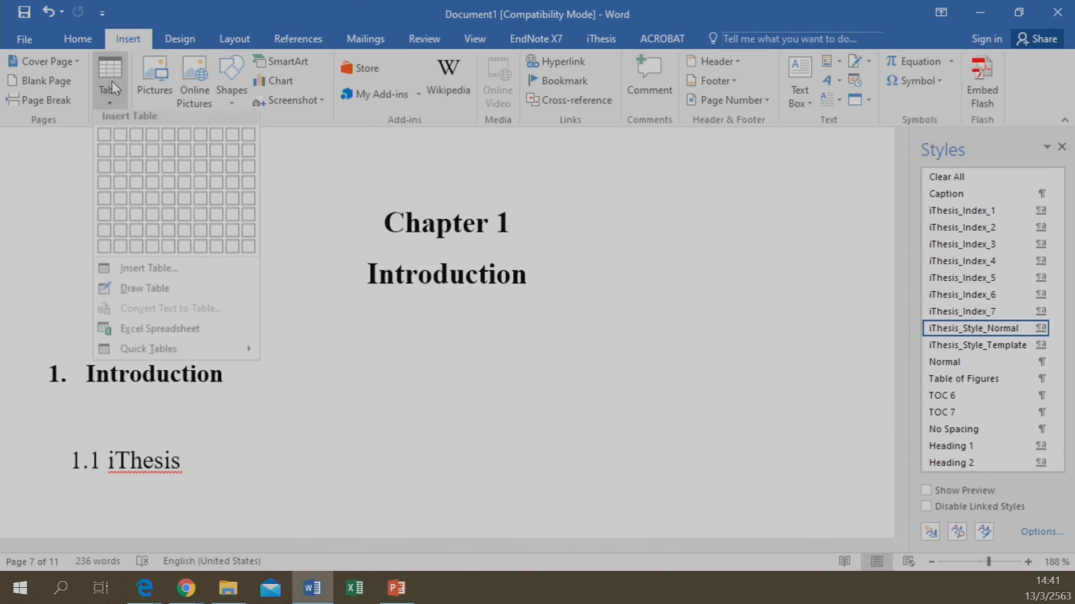
scroll(222, 443, down, 2)
scroll(222, 443, down, 3)
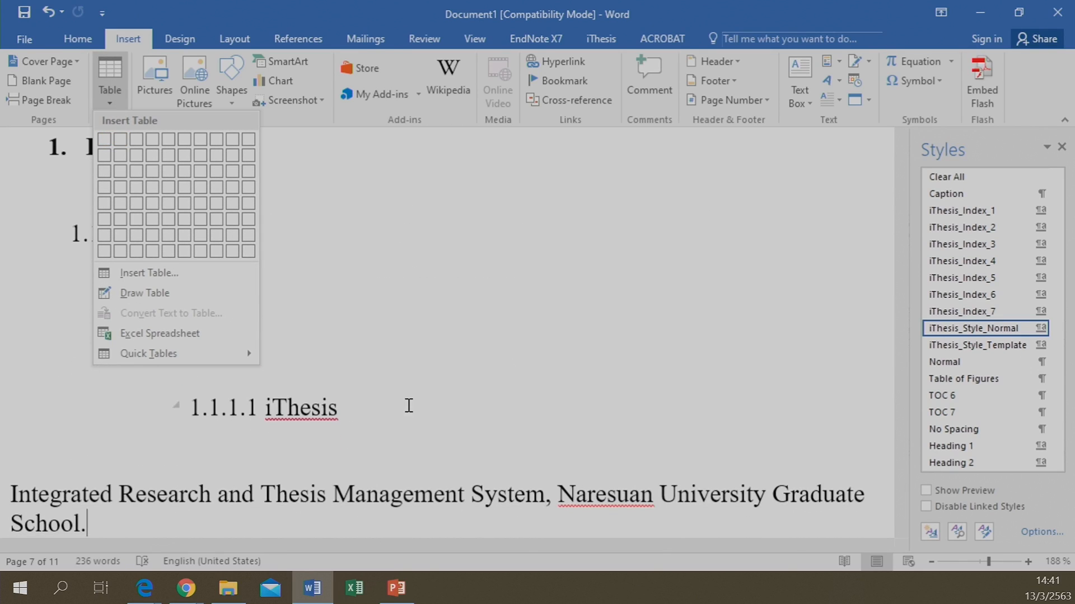
click(408, 405)
scroll(408, 405, down, 2)
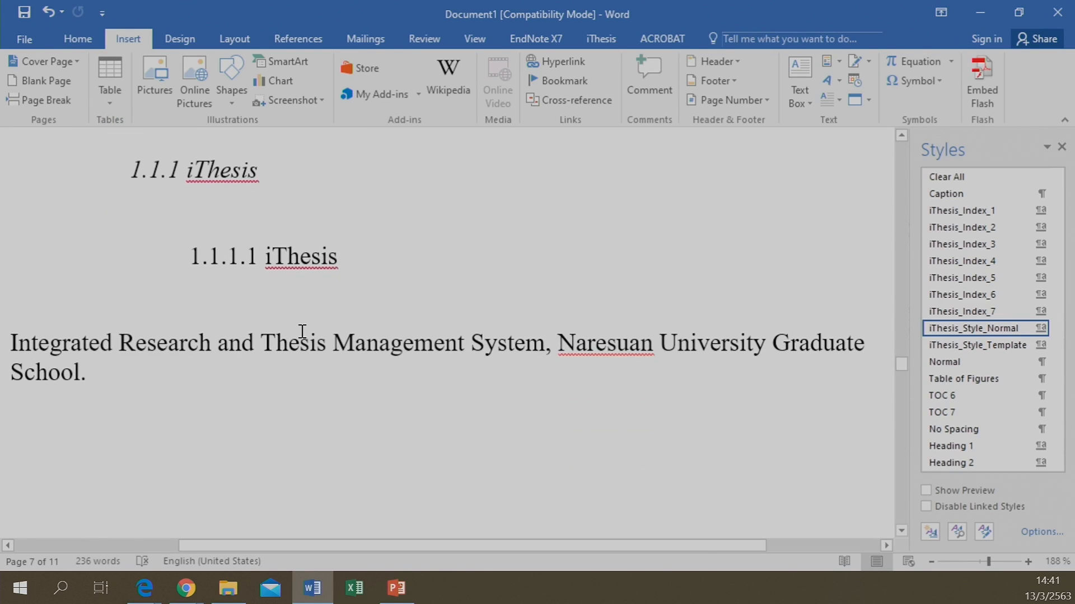
scroll(302, 336, up, 3)
scroll(206, 330, down, 1)
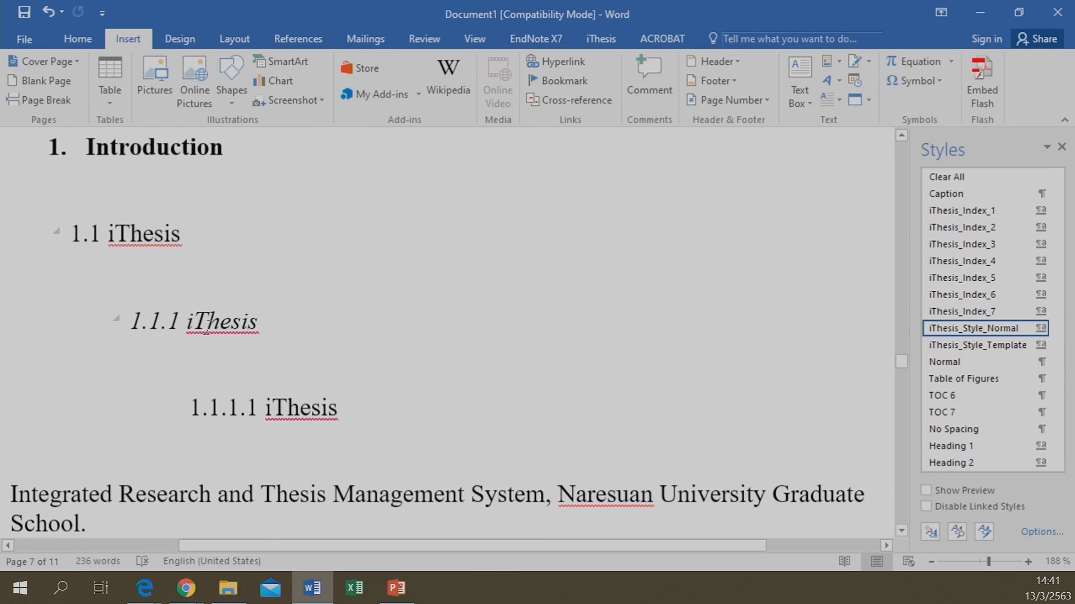
Insert a 3×3 table on the empty line under 1.1 iThesis
click(178, 282)
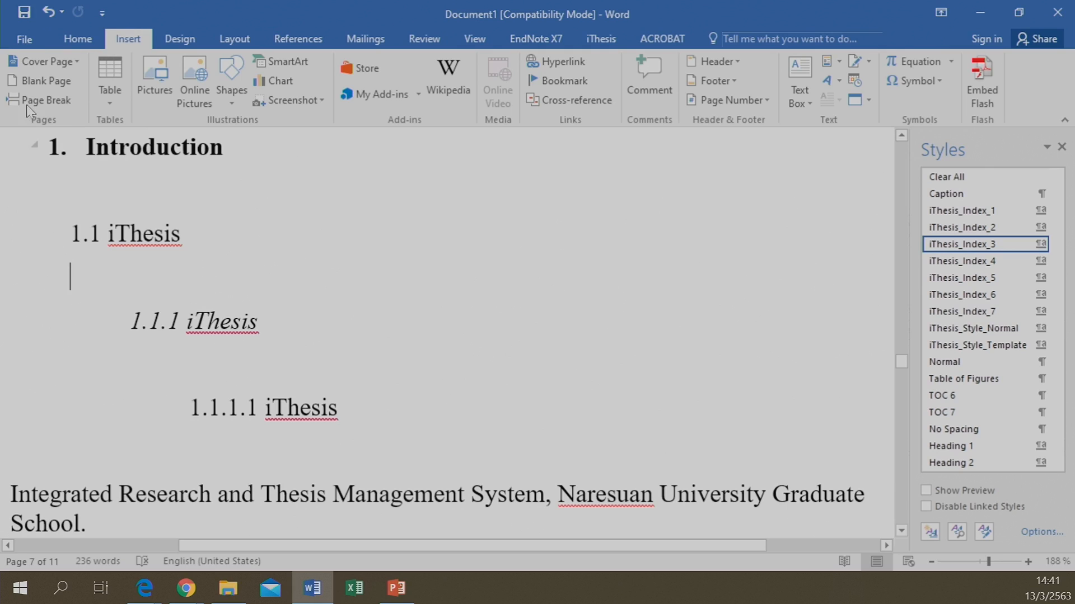
click(111, 76)
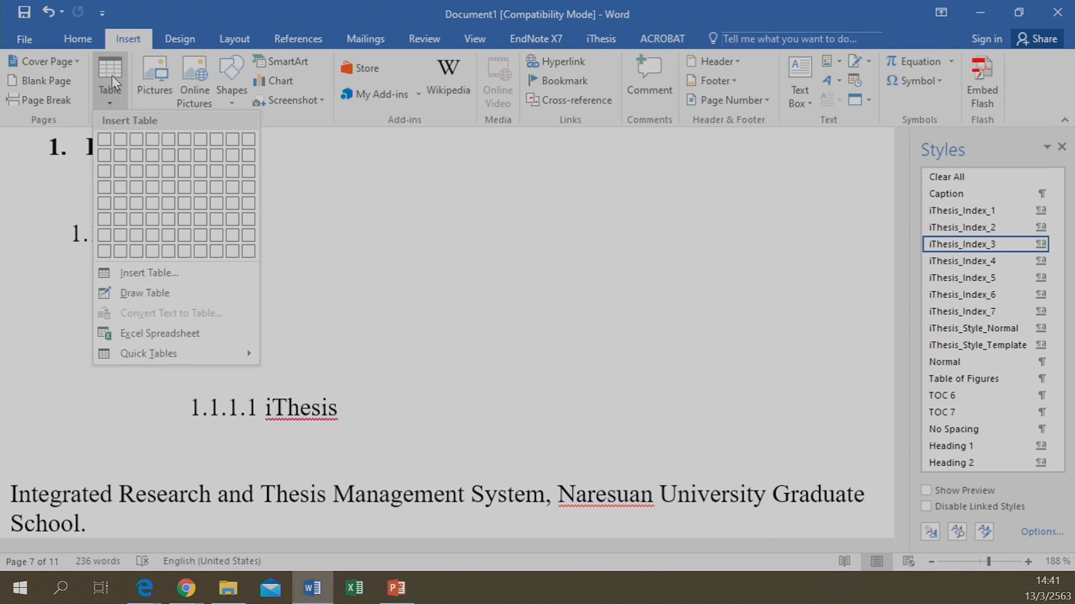
click(140, 178)
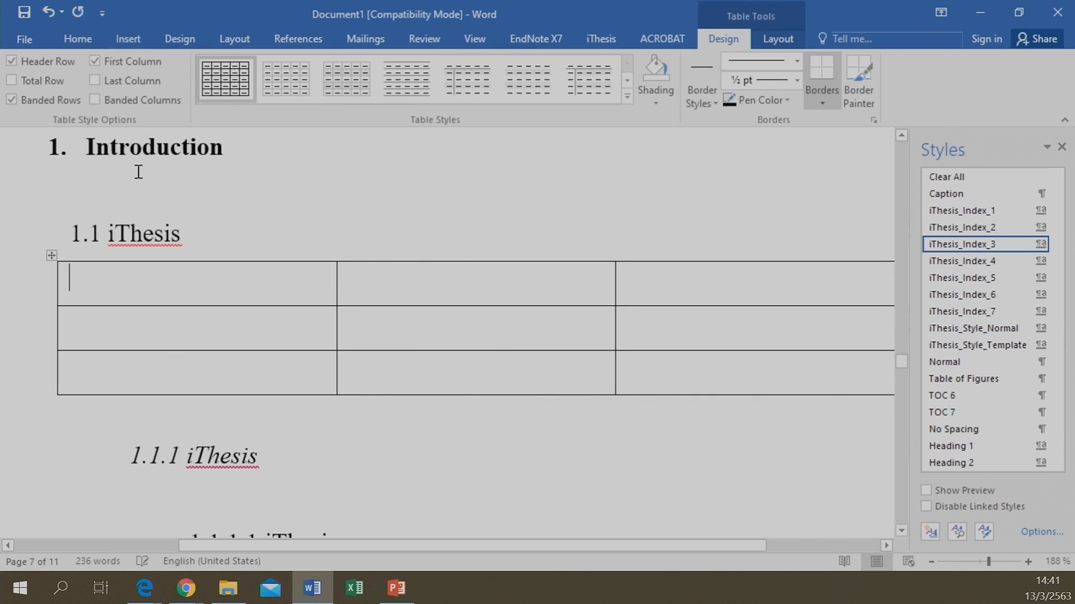
click(93, 407)
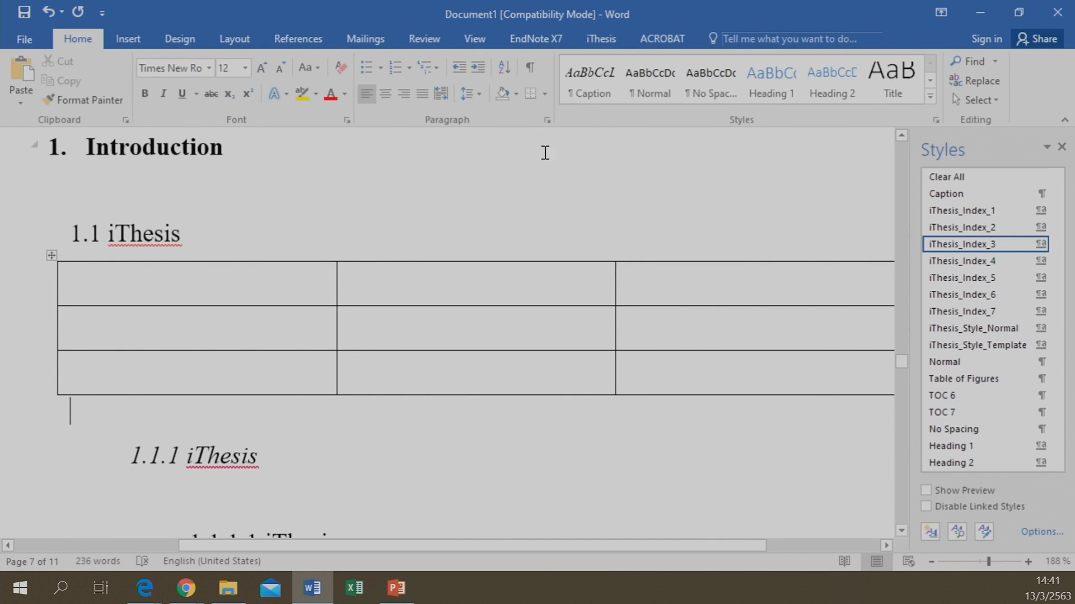
click(610, 39)
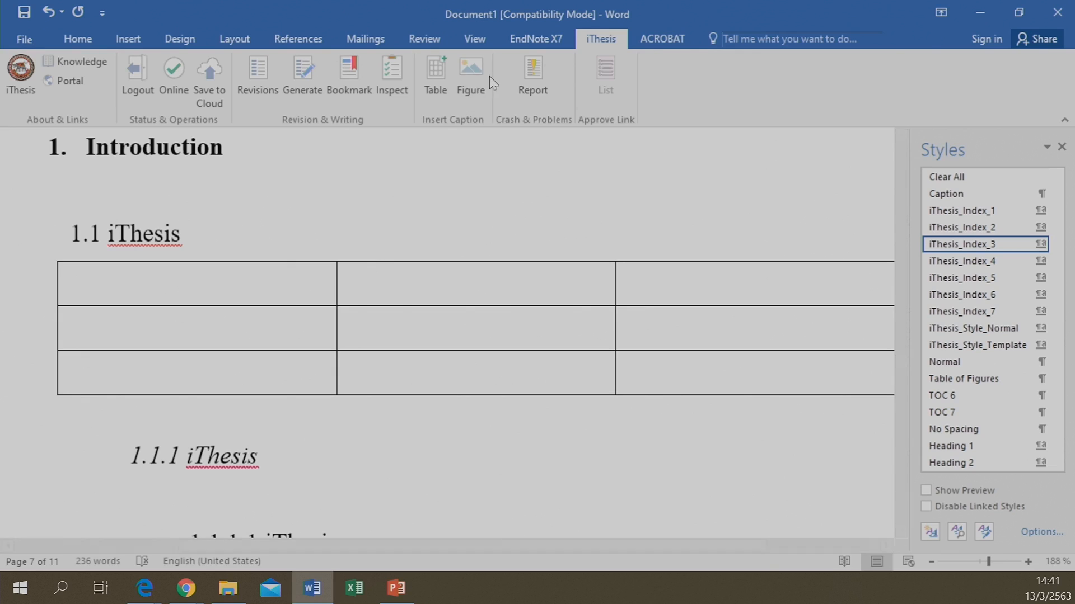
Caption the table 'Table 1 iThesis table 1' with iThesis Insert Caption and add a line after it
click(433, 85)
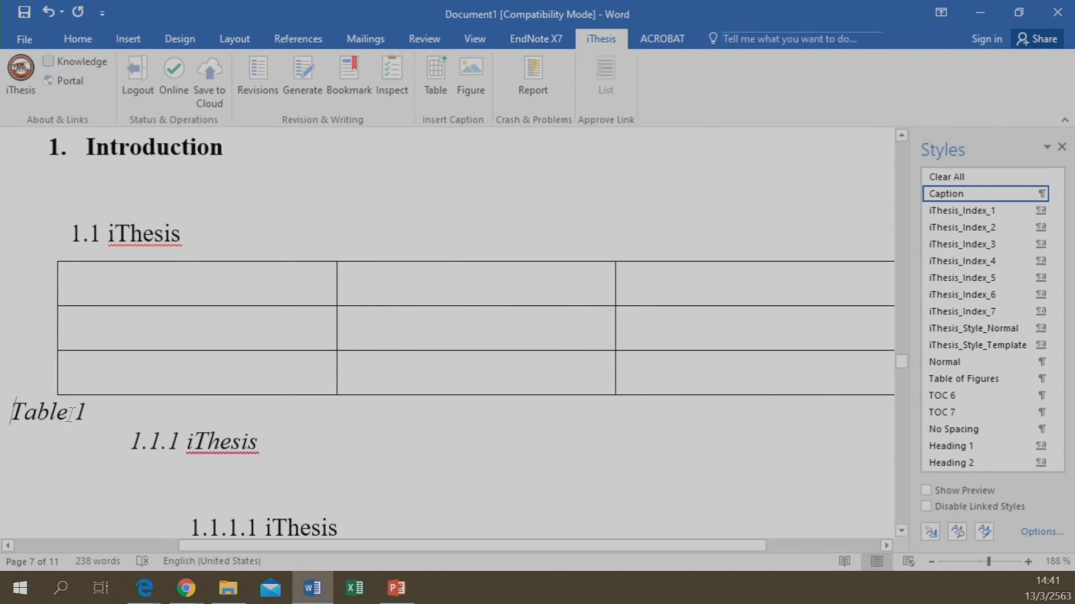
click(90, 402)
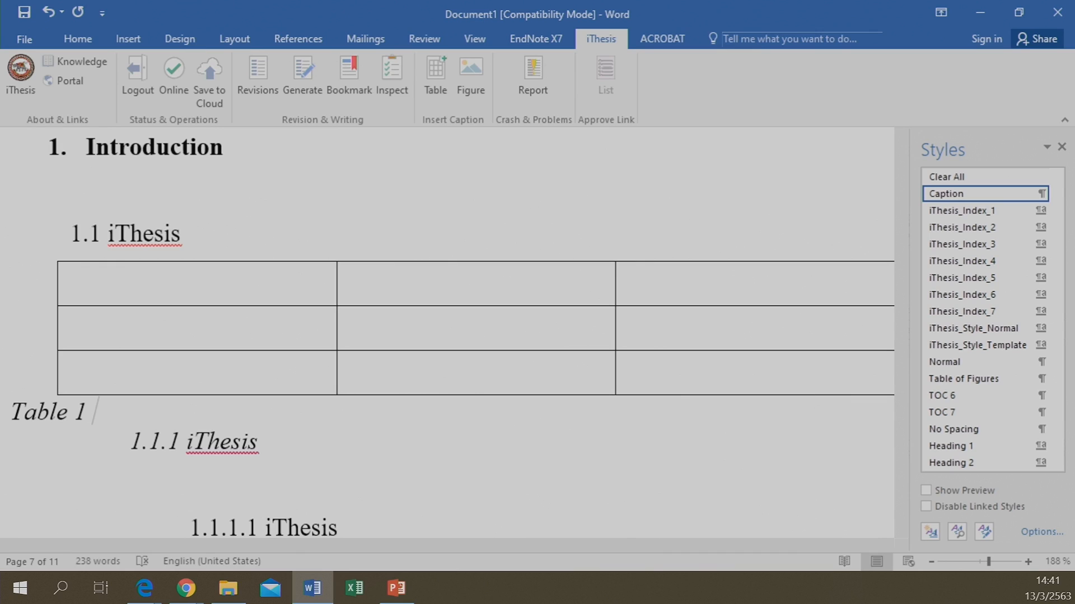
text(iThesis )
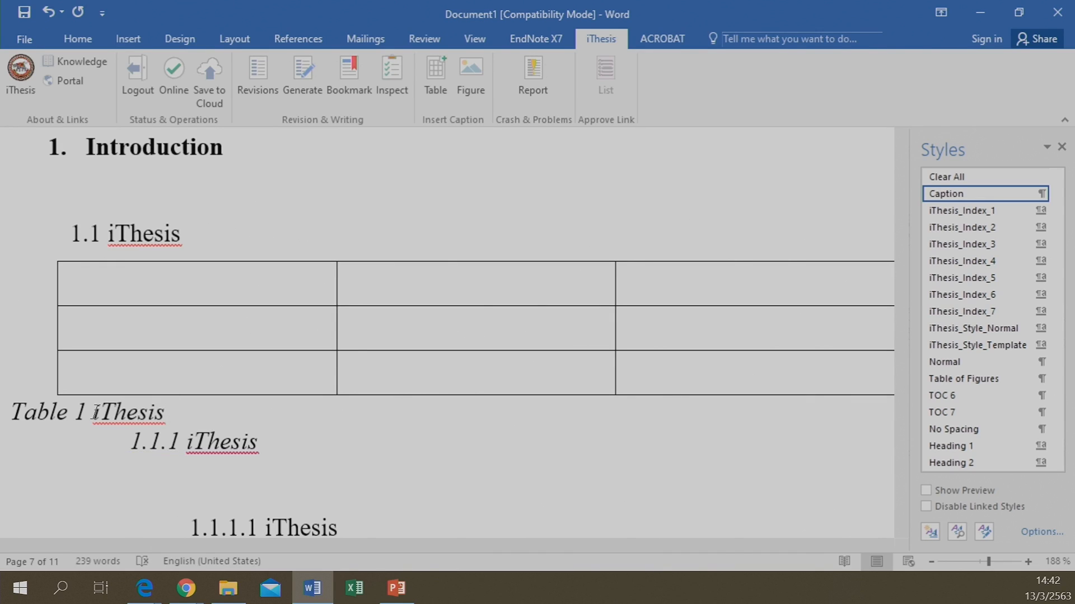
text(table 1)
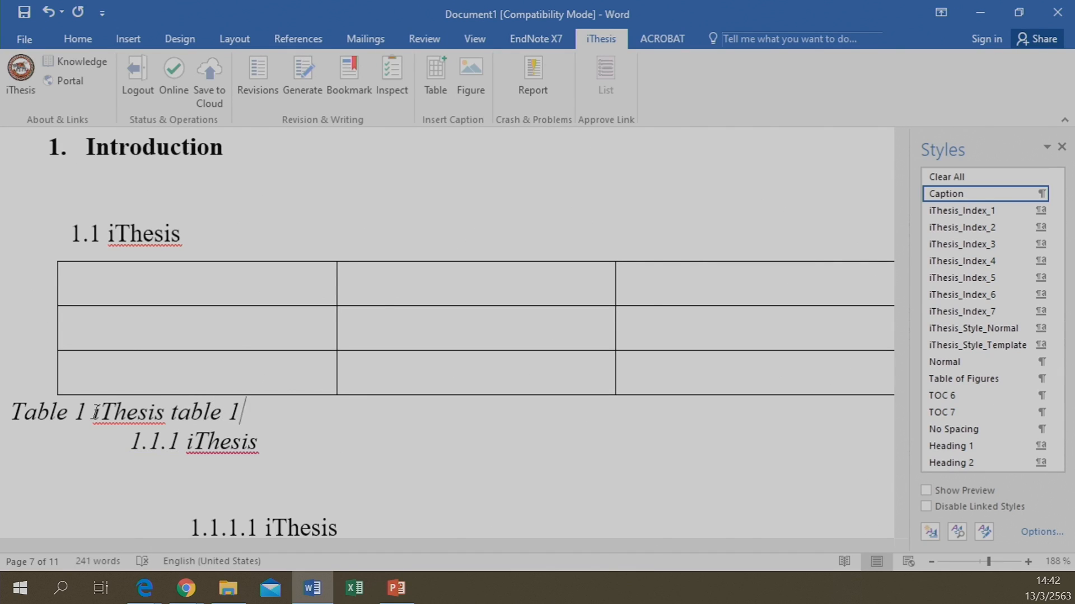
key(Return)
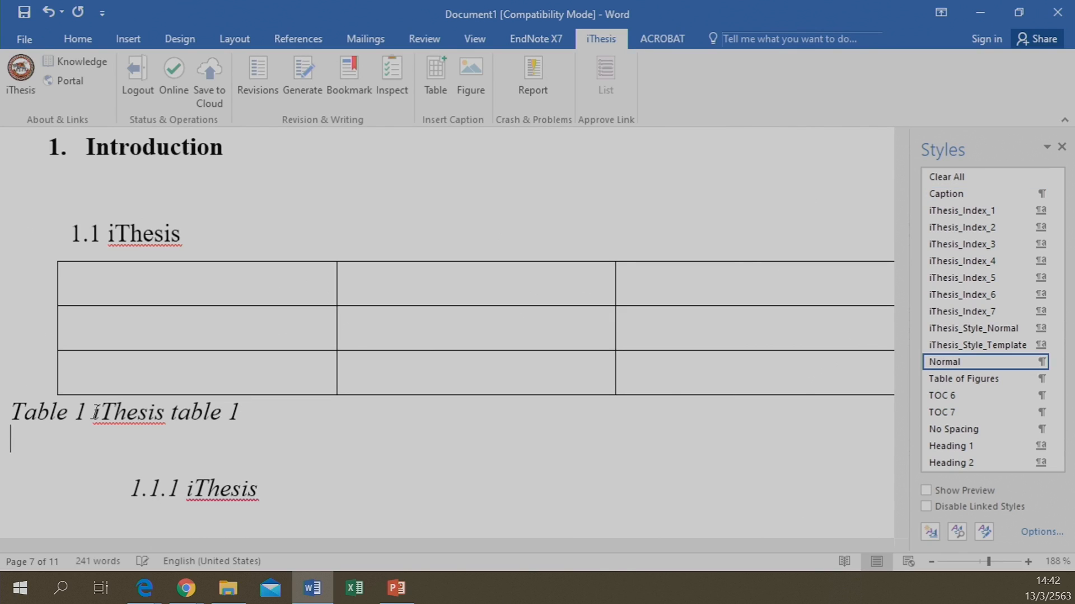
scroll(35, 395, down, 3)
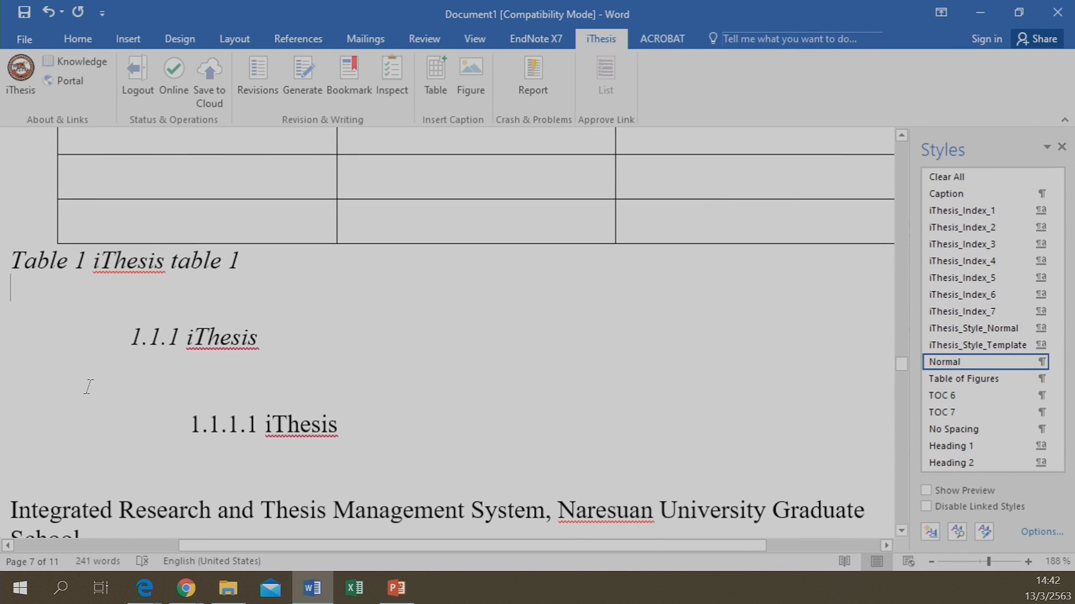
click(167, 381)
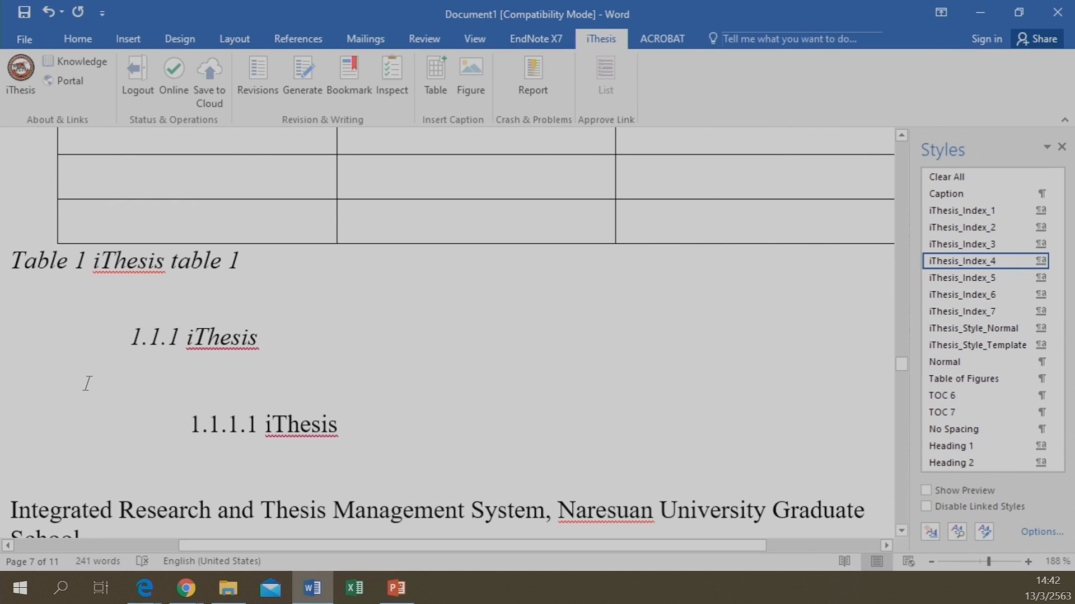
click(104, 261)
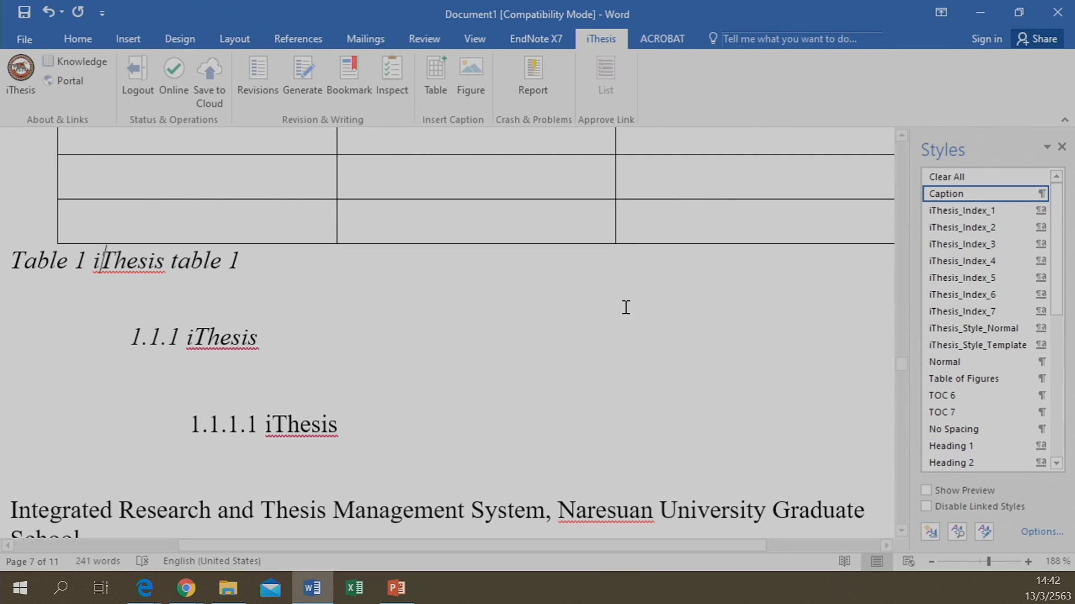
click(177, 370)
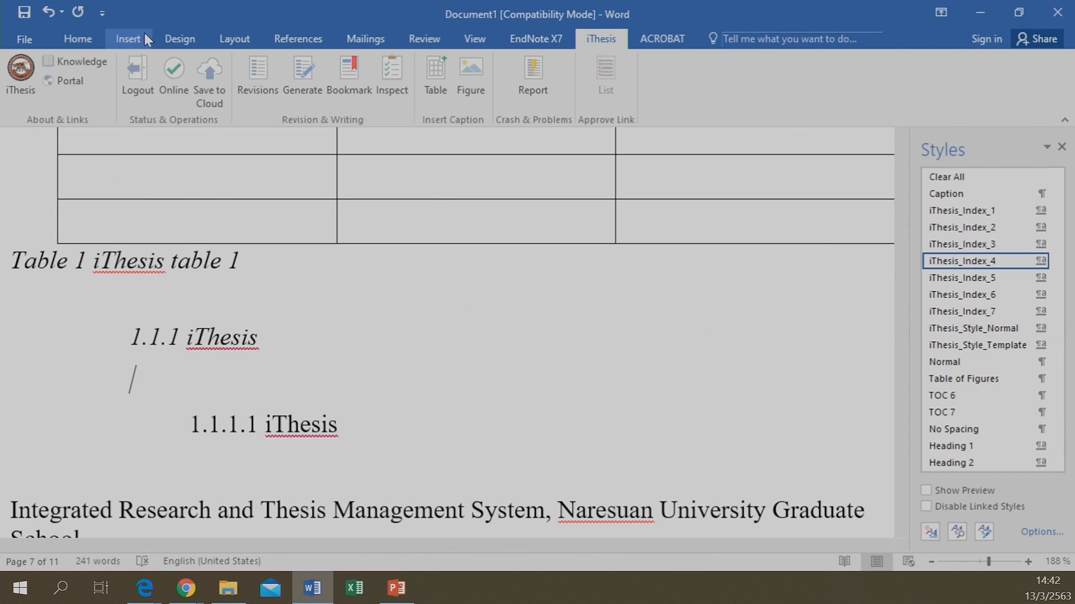
Insert a 2×2 table under 1.1.1 iThesis and give it a 'Table 2' caption
click(128, 39)
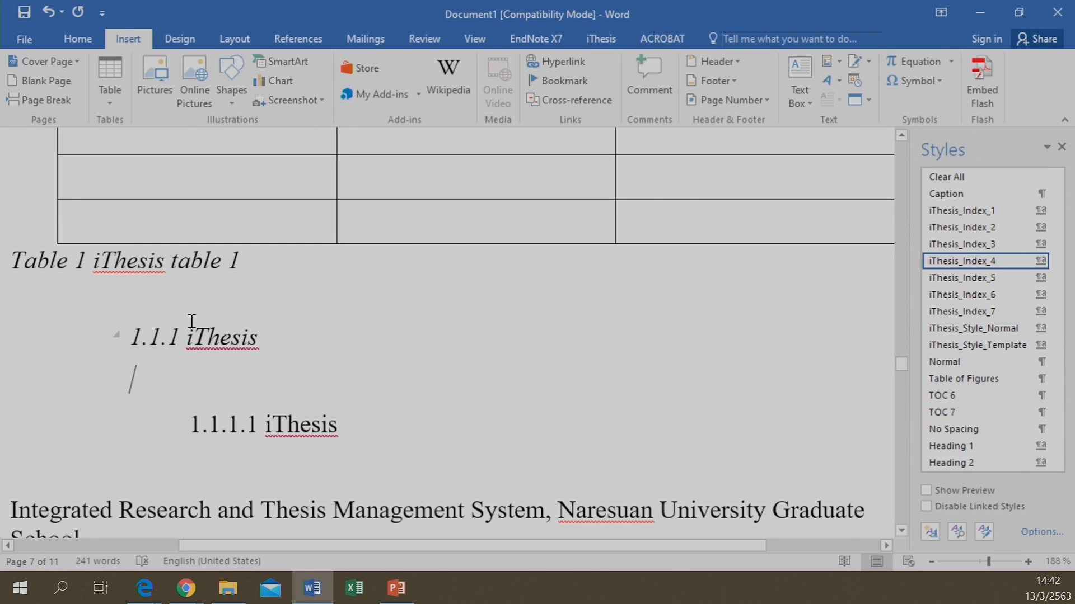
click(103, 81)
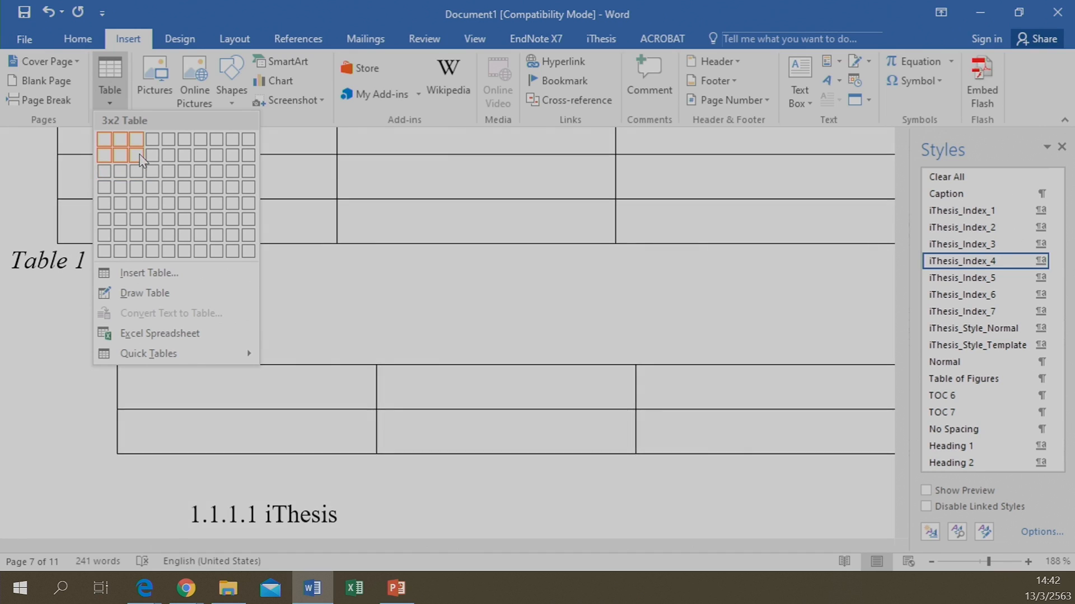
click(121, 161)
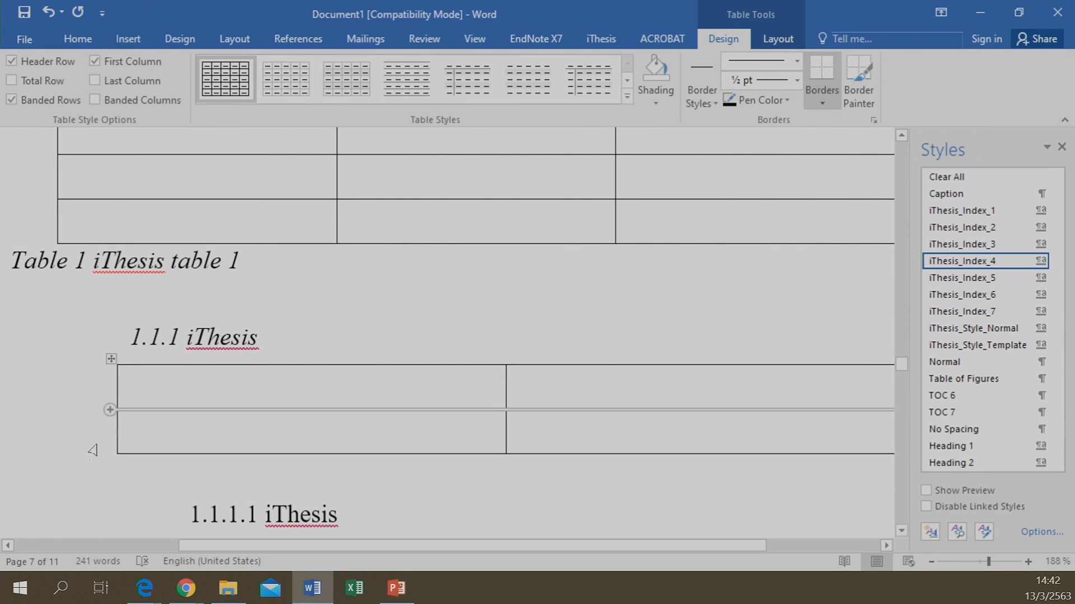
click(53, 477)
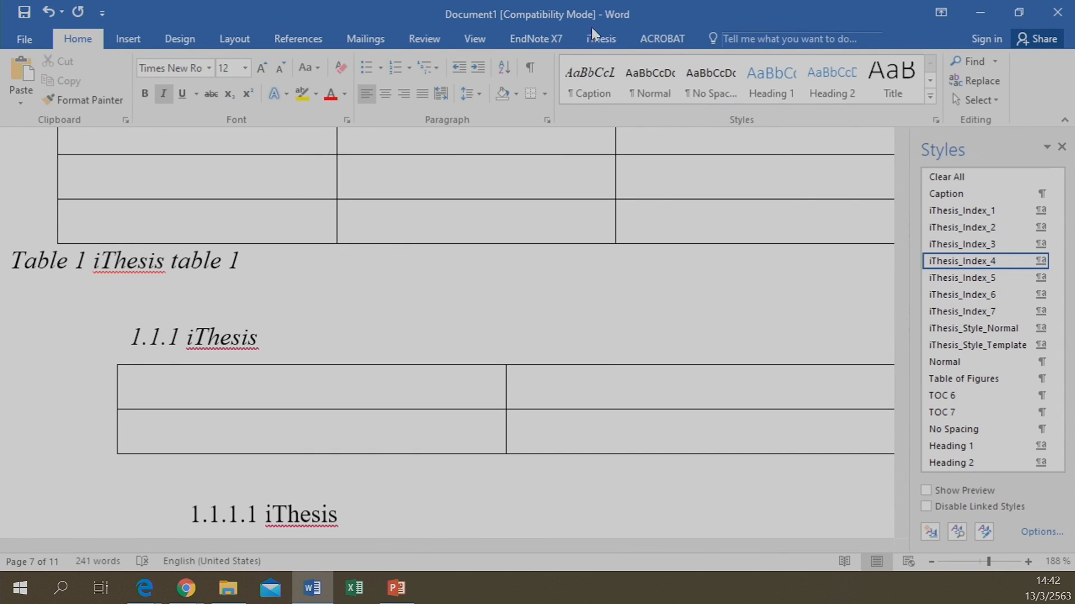
click(599, 40)
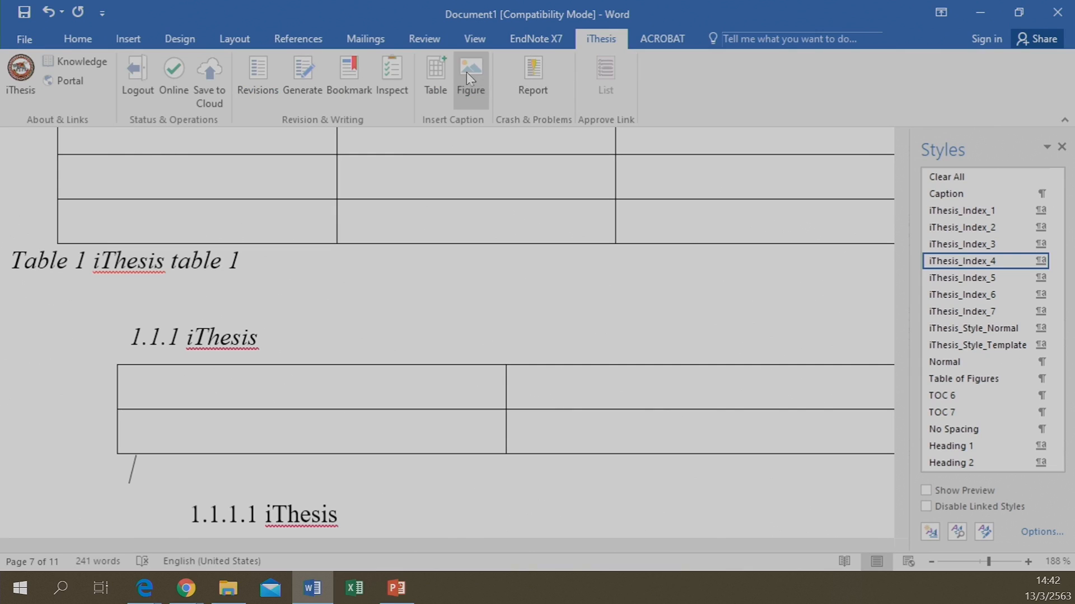
click(435, 78)
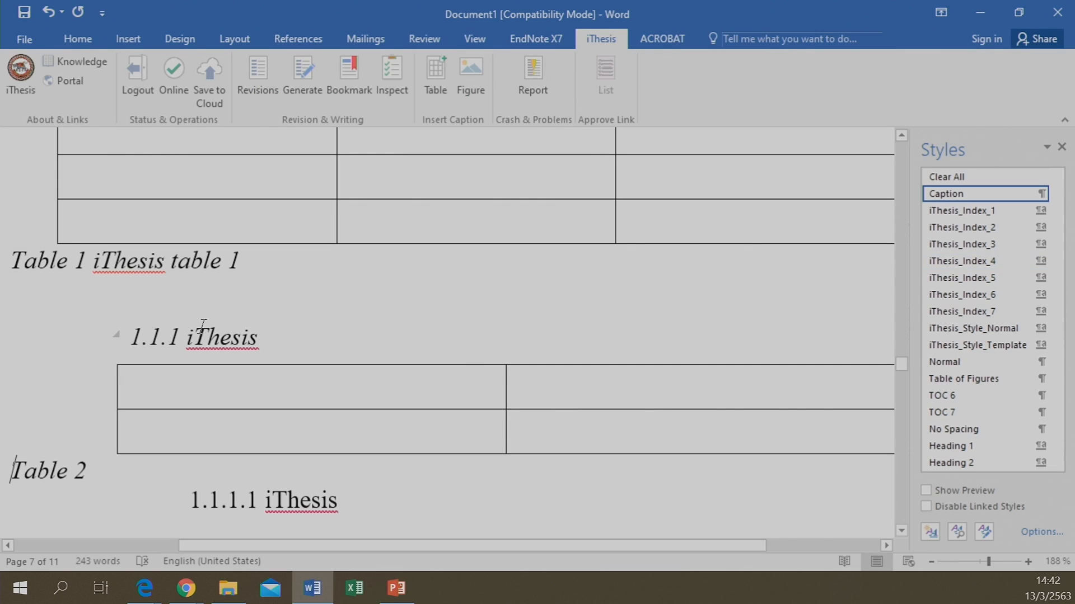
Drag the second table by its move handle up above the 1.1.1 iThesis heading
click(199, 362)
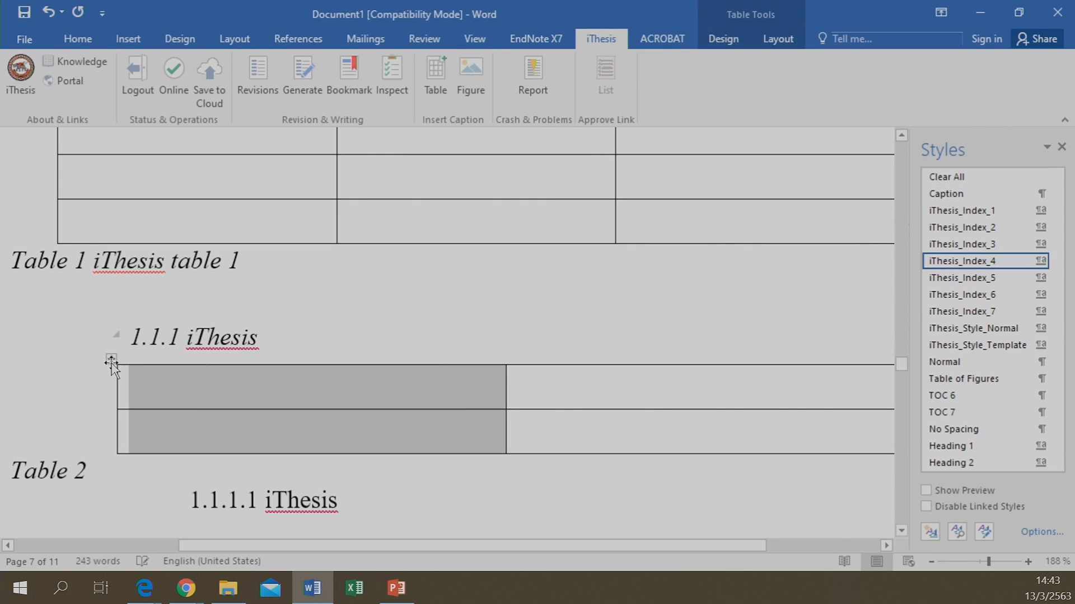
click(112, 360)
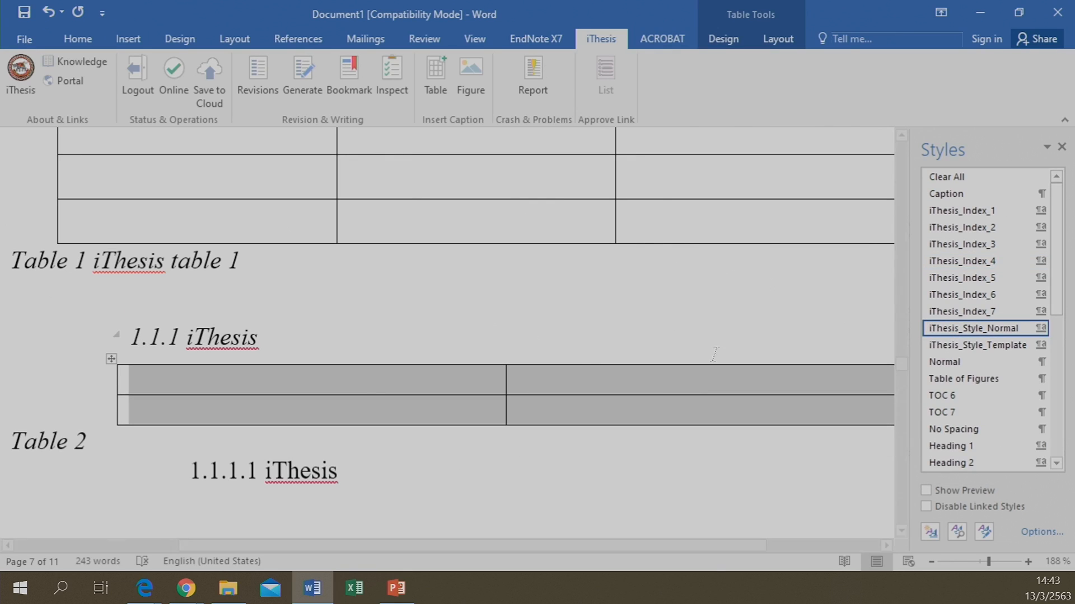
click(560, 339)
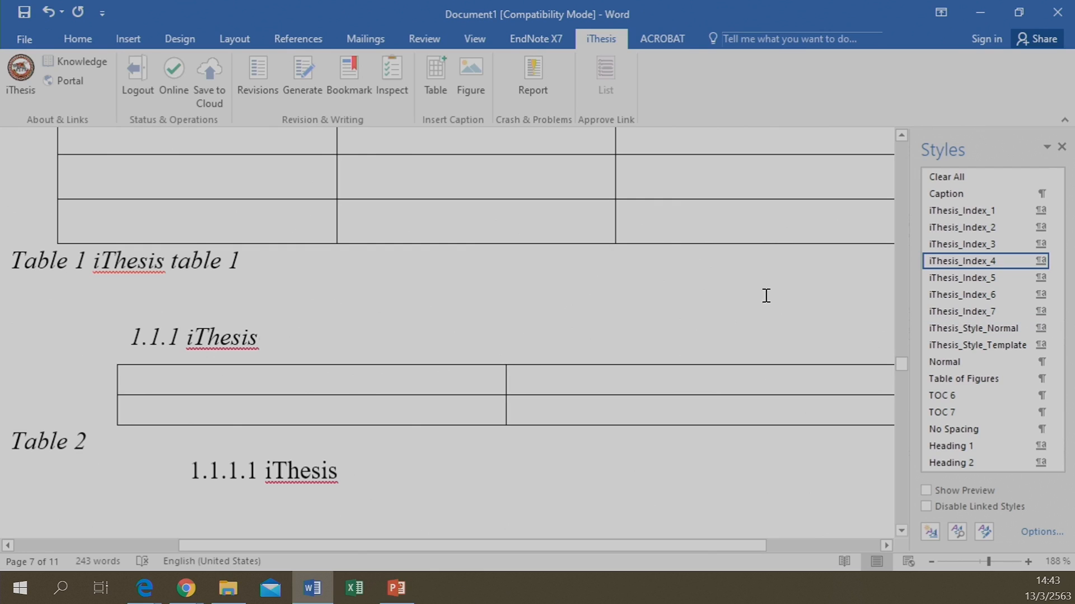
click(230, 378)
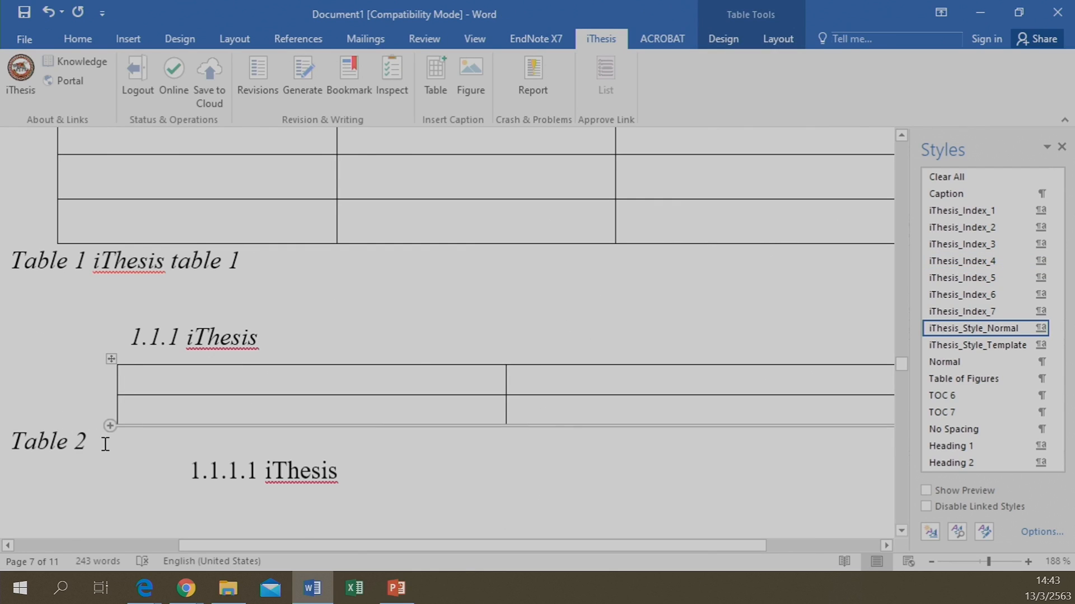
drag(111, 358, 21, 355)
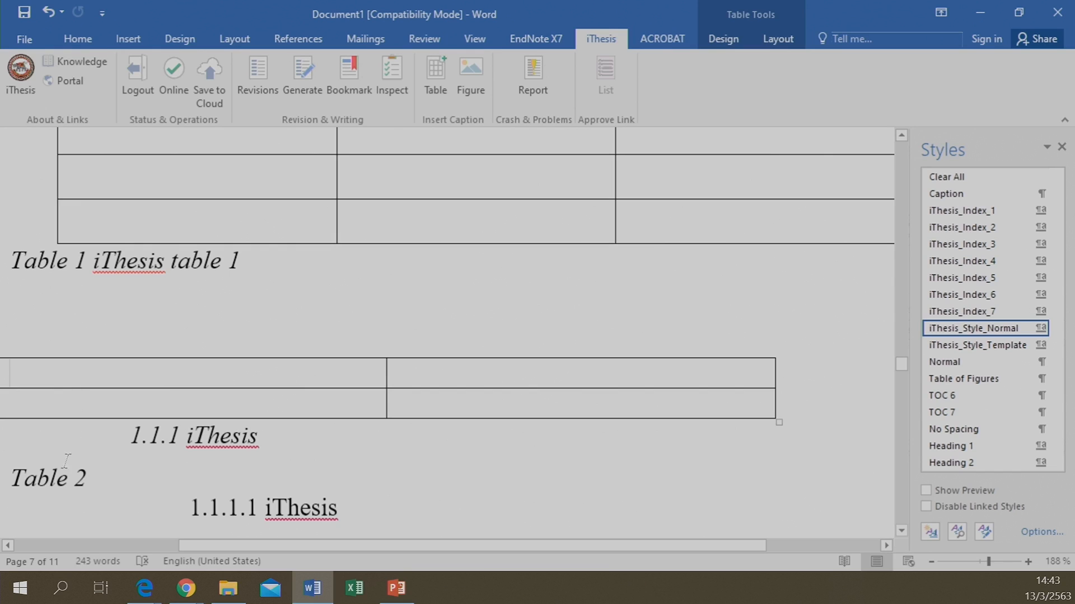
Drag the second table back within the page margins, aligned with the text margin
drag(202, 537, 191, 540)
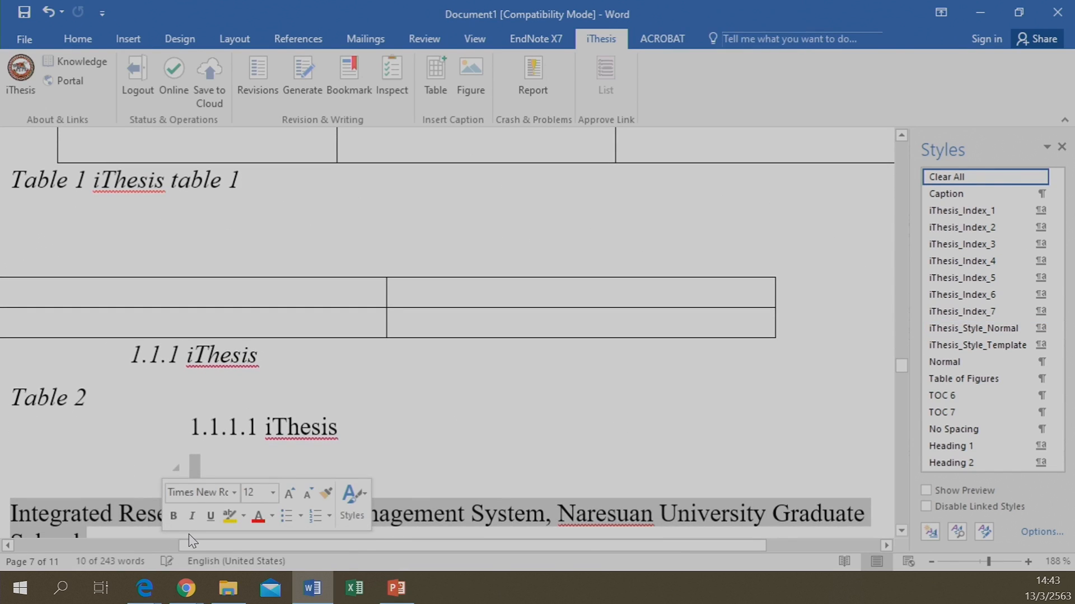
click(190, 470)
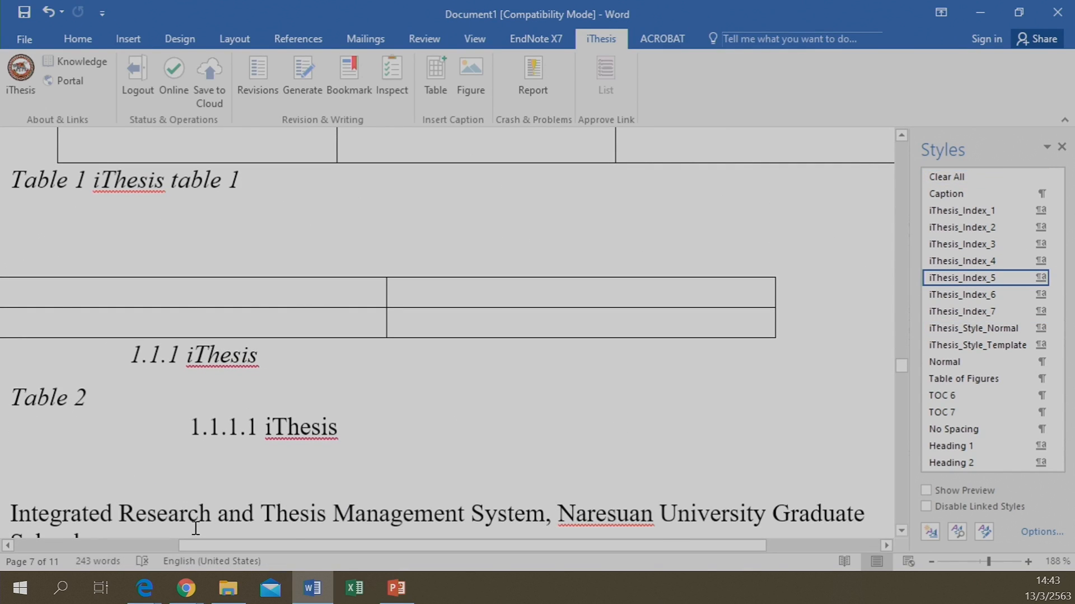
drag(196, 544, 131, 546)
mouse_move(92, 287)
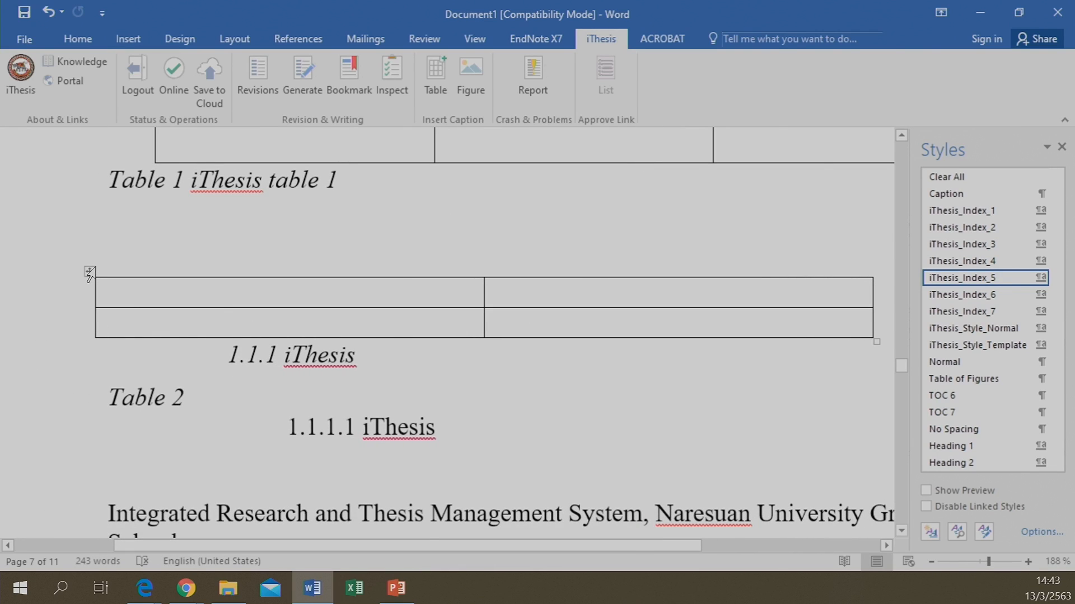
drag(90, 273, 146, 251)
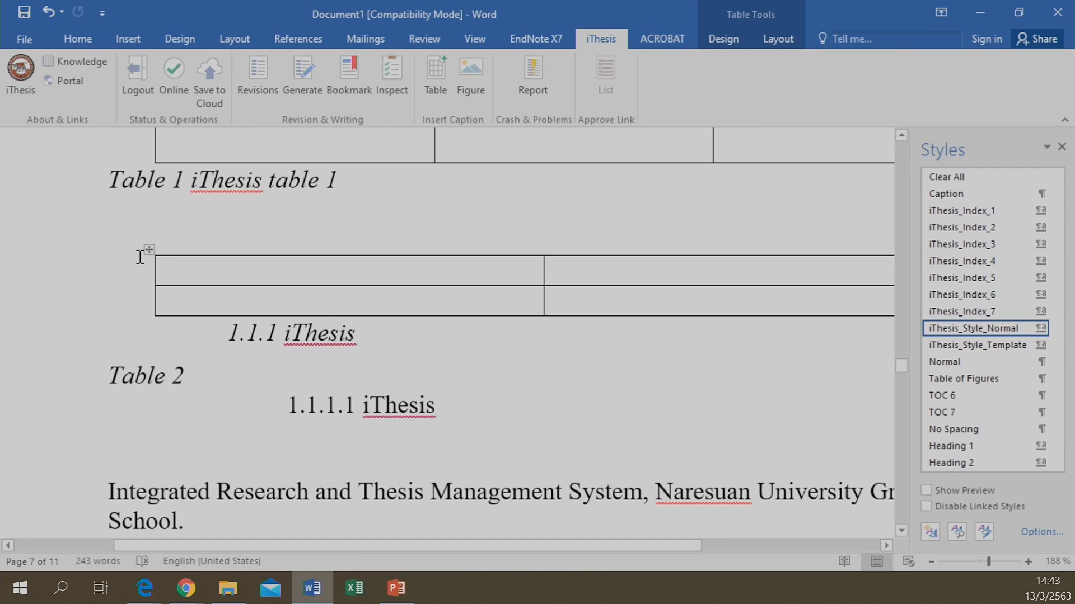
drag(148, 249, 118, 313)
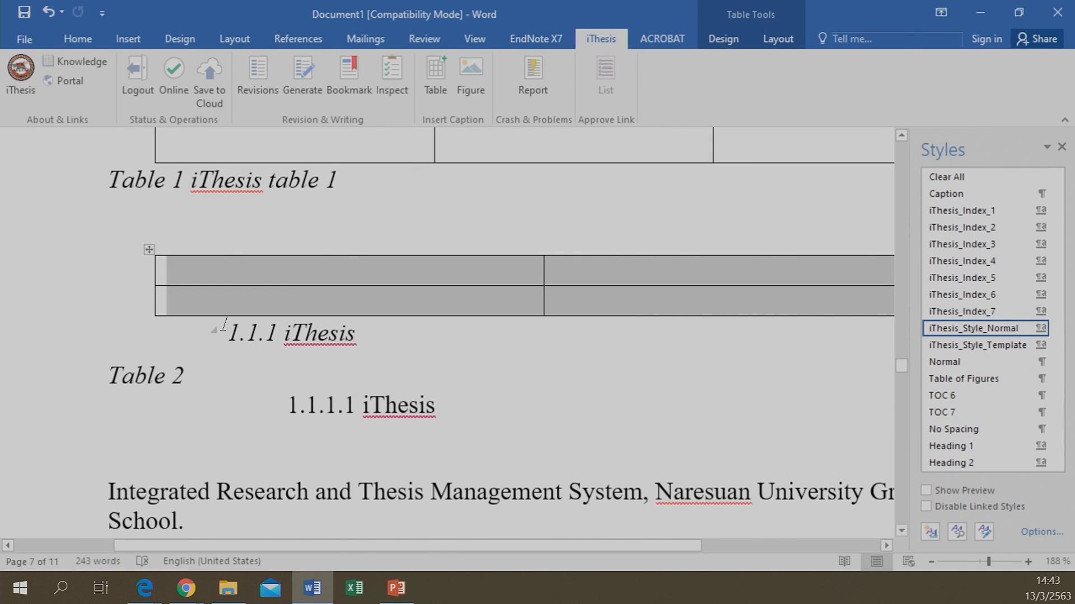
Add a blank line before 1.1.1 iThesis and delete the old 'Table 2' caption
click(228, 331)
key(Return)
key(Return)
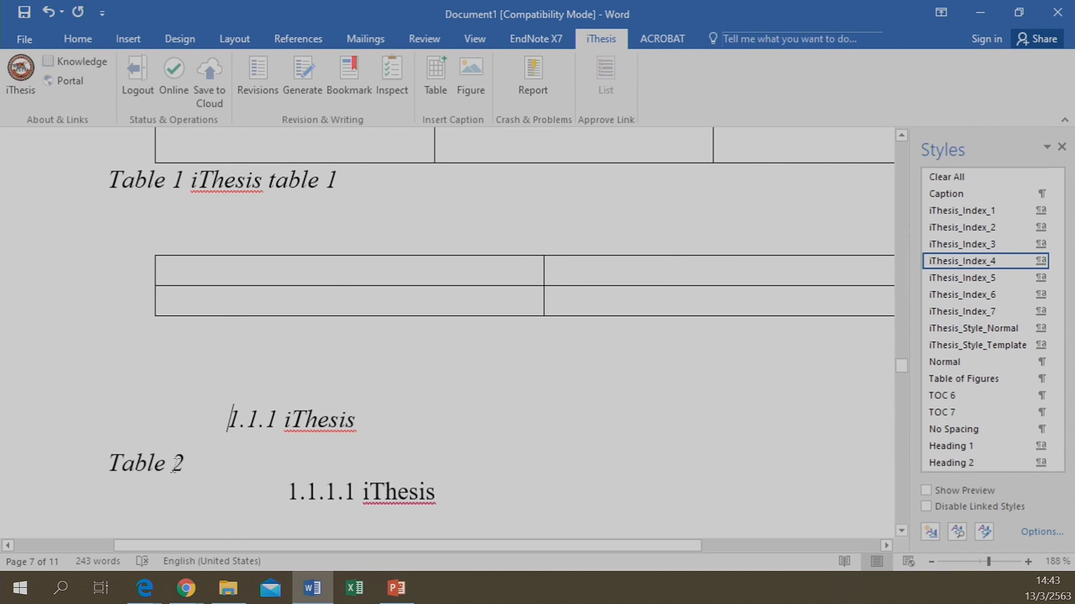
drag(107, 462, 192, 455)
key(Delete)
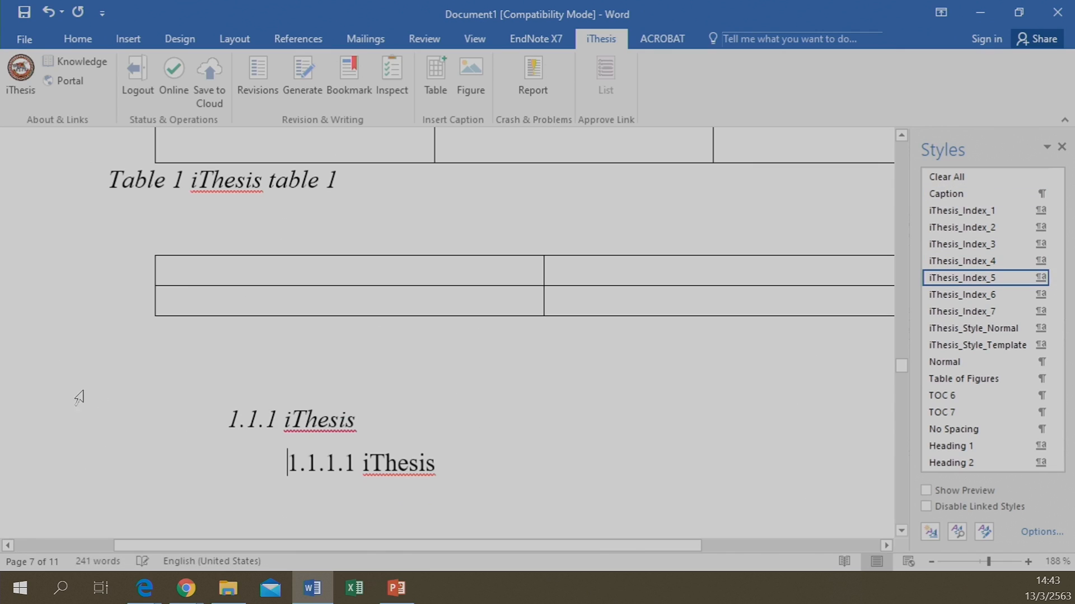
click(177, 339)
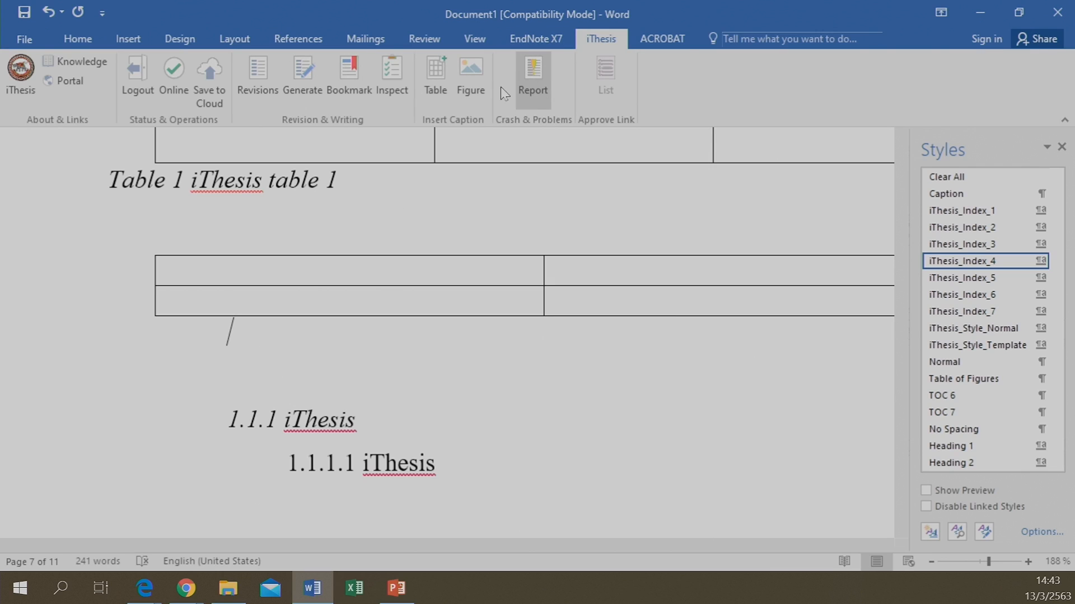
Caption the second table as 'Table 2 ithesis table 2', correcting the trailing number
click(434, 90)
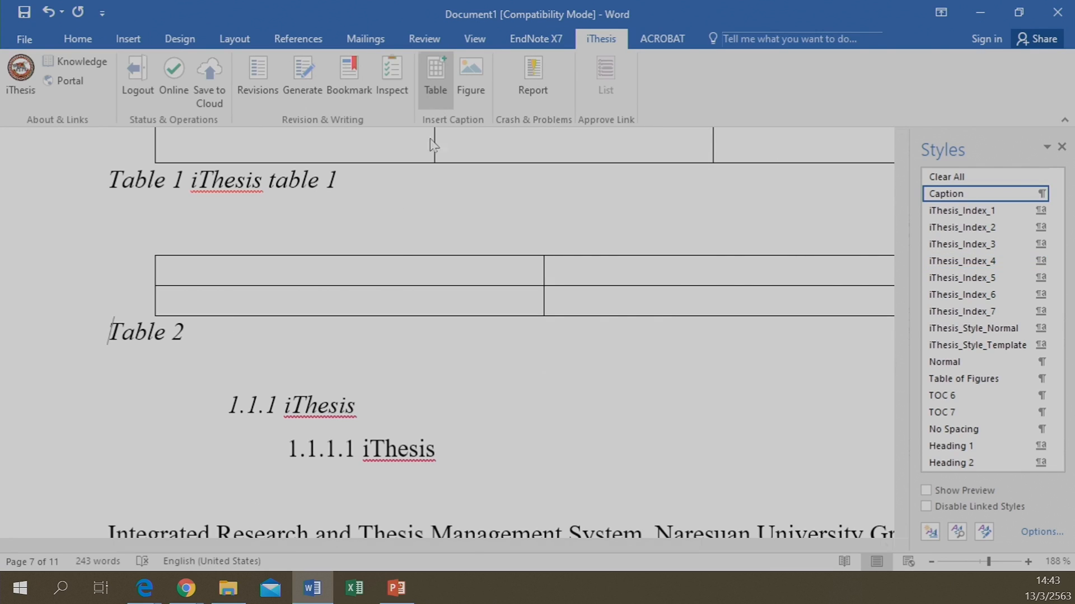
click(222, 331)
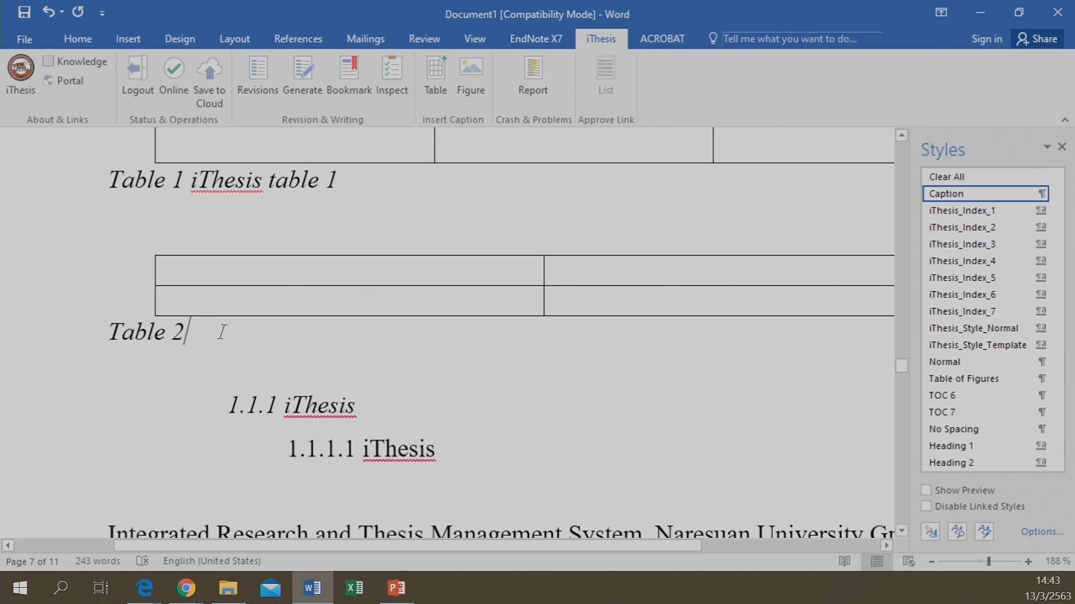
text(ithesis)
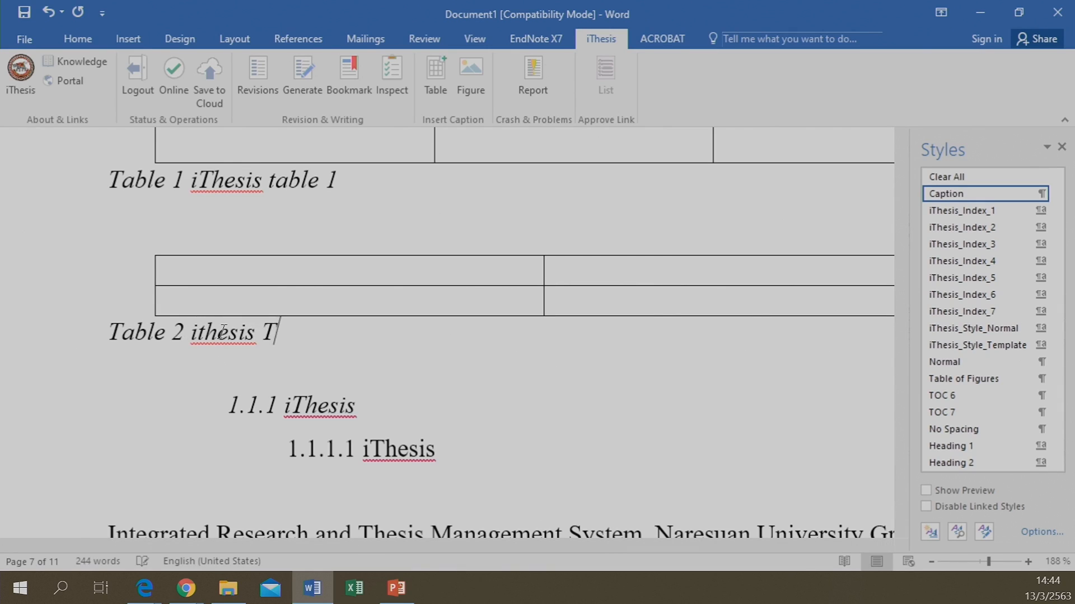
text( table 1)
key(BackSpace)
text(2)
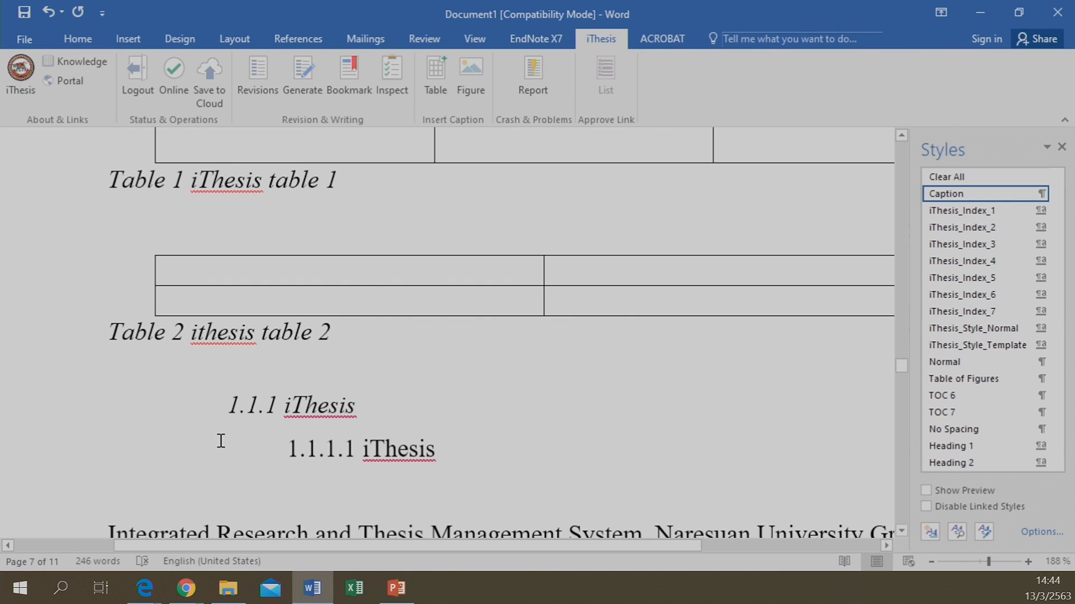
Regenerate the List of Tables so it shows both table captions
scroll(225, 350, up, 3)
scroll(226, 323, up, 10)
scroll(226, 323, up, 10)
scroll(334, 154, up, 10)
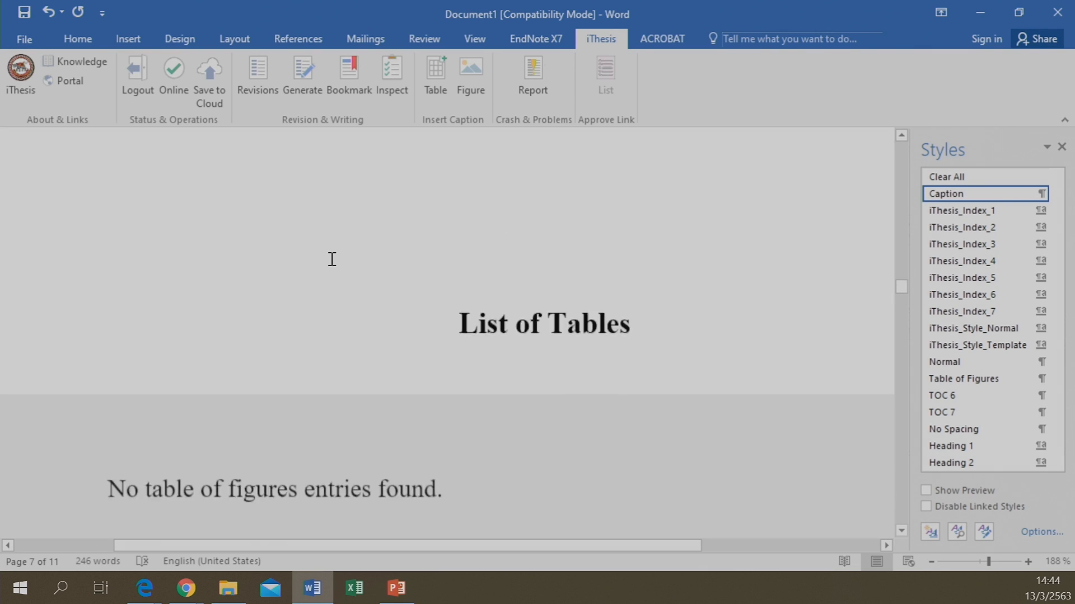
scroll(332, 259, up, 2)
scroll(358, 325, down, 5)
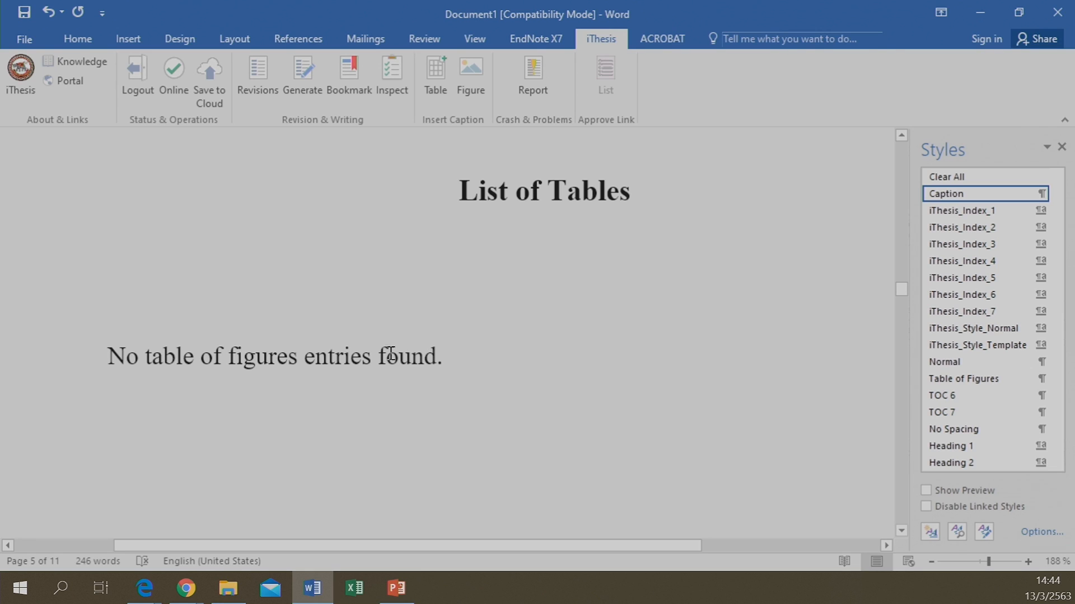
scroll(367, 377, up, 3)
scroll(392, 305, down, 6)
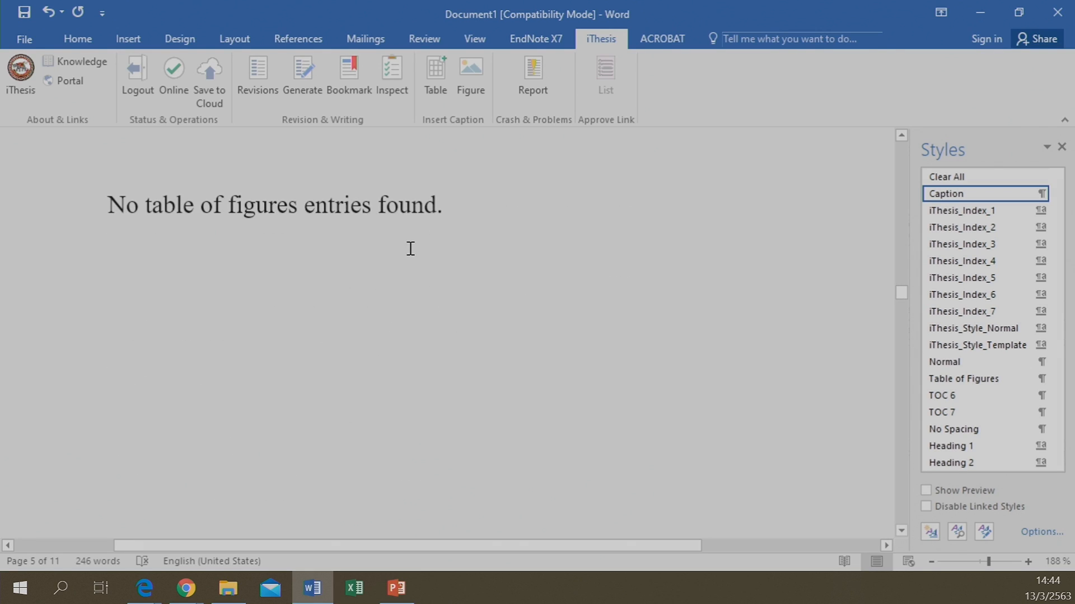
scroll(396, 255, up, 3)
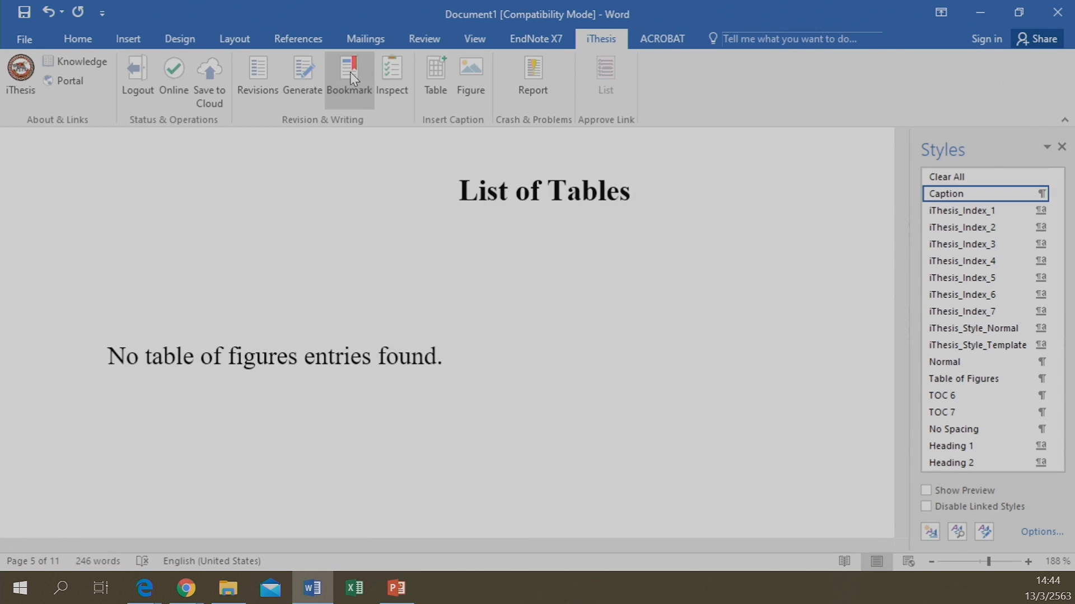
click(350, 73)
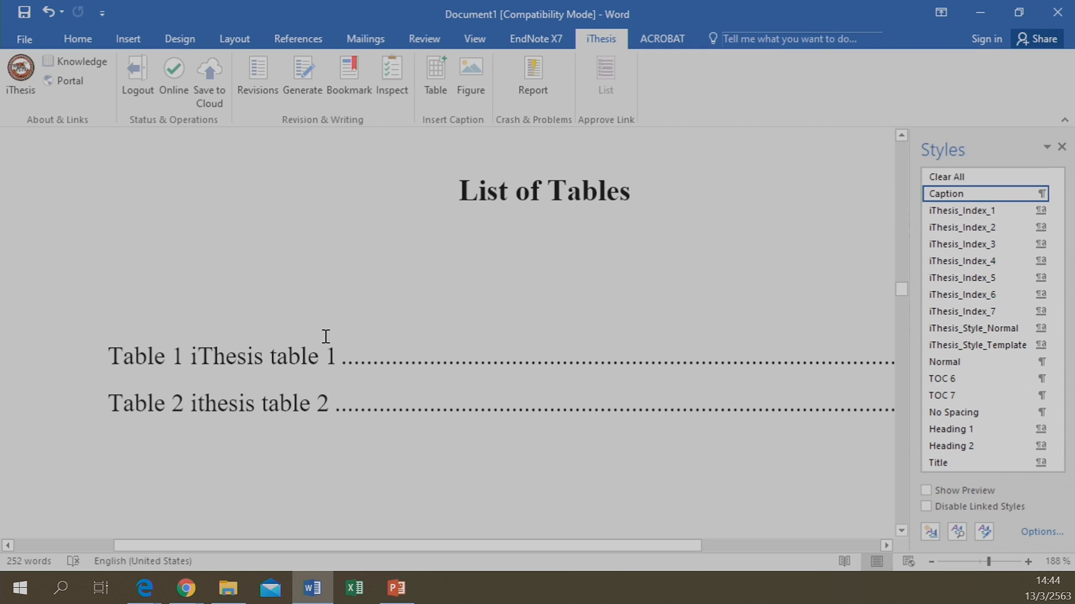
scroll(325, 337, down, 8)
scroll(325, 335, down, 10)
scroll(325, 335, down, 9)
scroll(325, 334, up, 5)
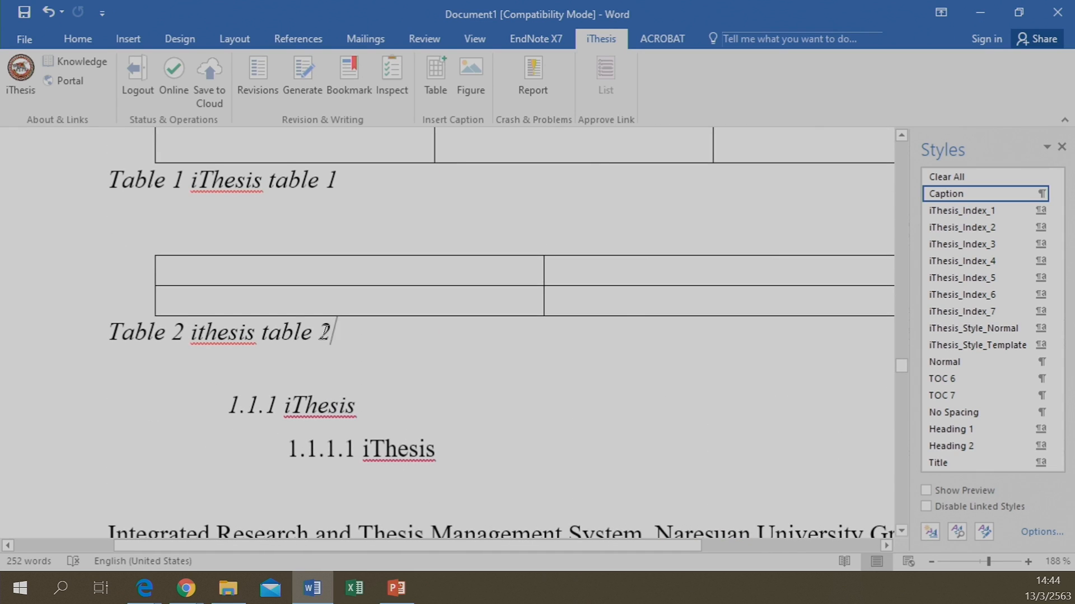
Try adding a promoted heading line after 1.1.1 iThesis, then undo both changes
click(373, 408)
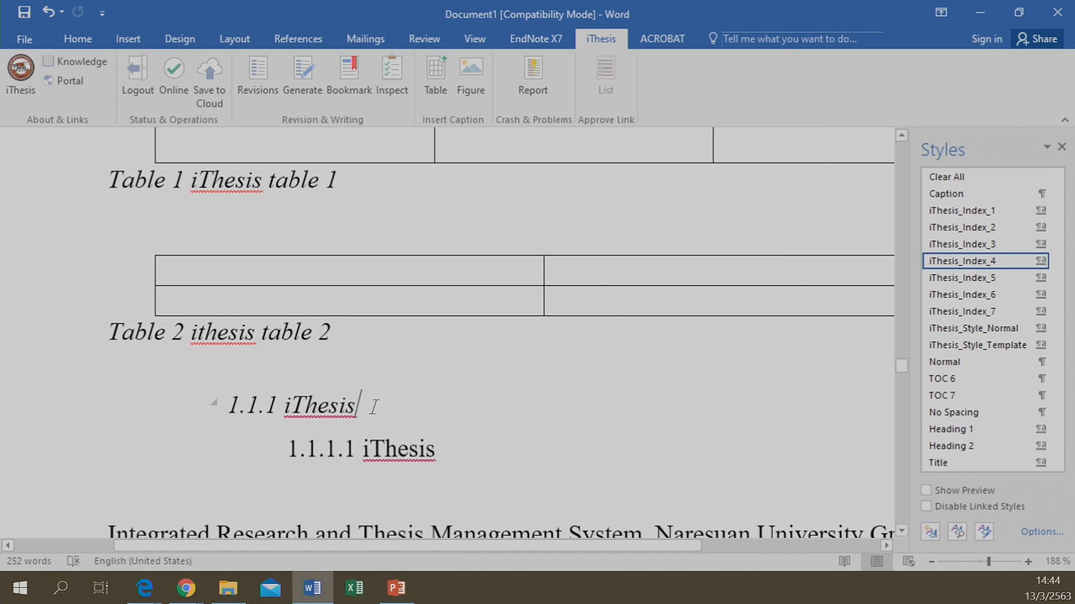
key(Return)
key(shift+Tab)
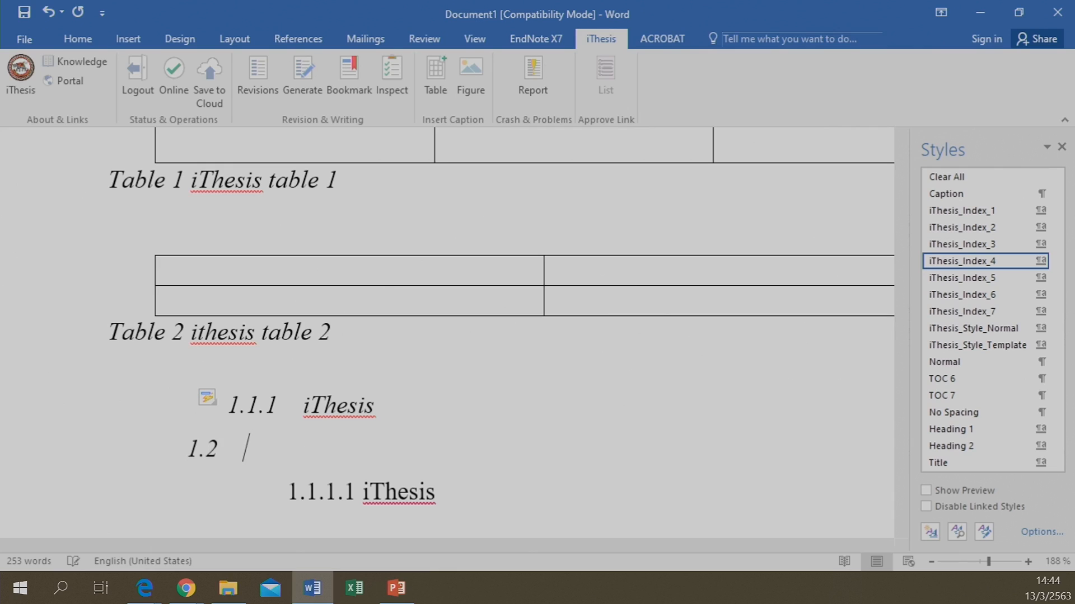
key(ctrl+z)
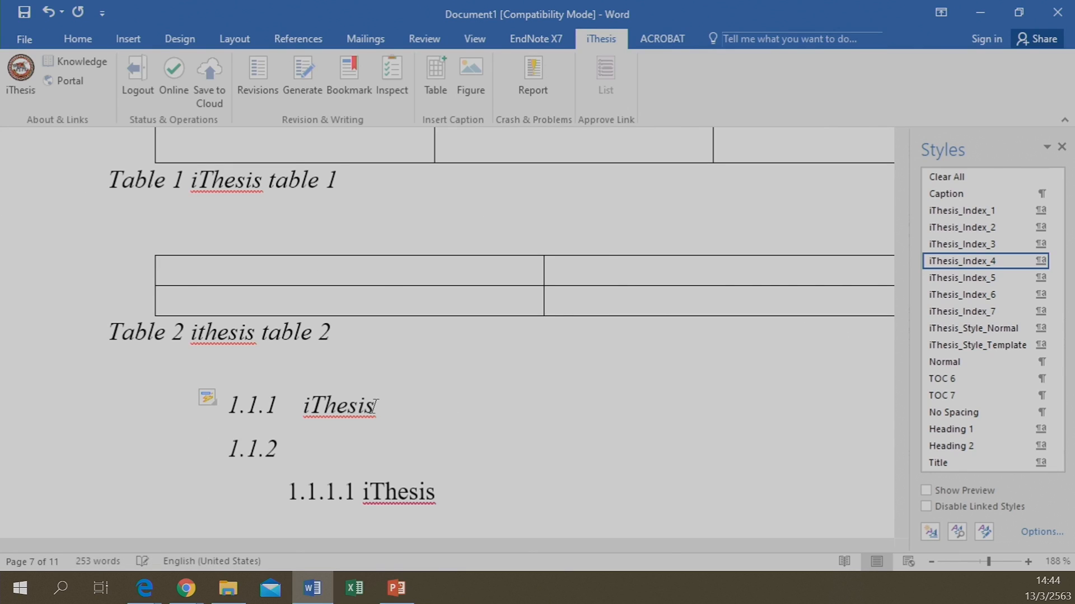
key(ctrl+z)
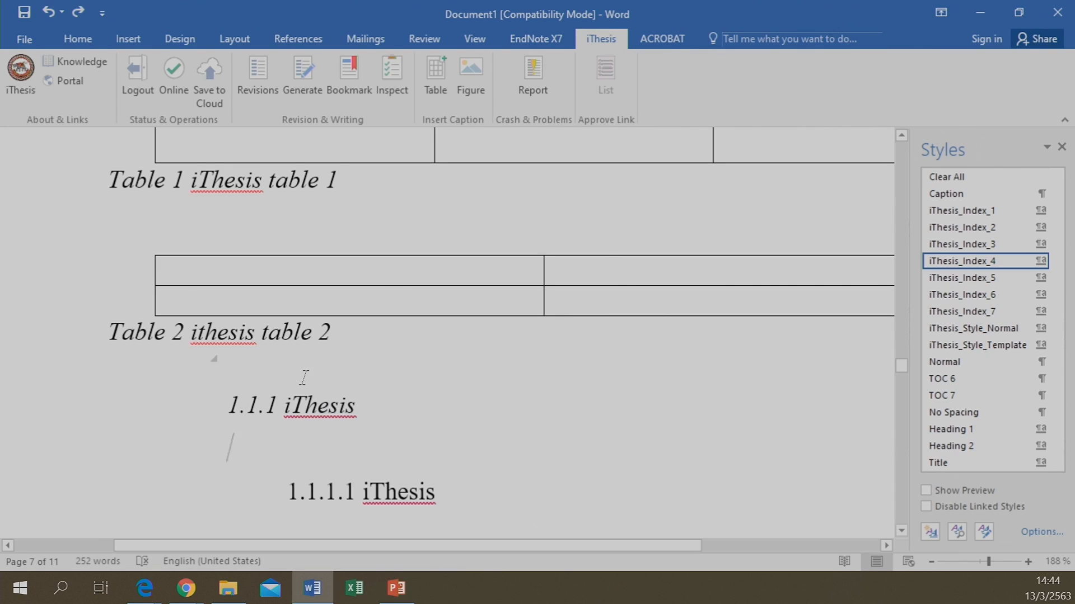
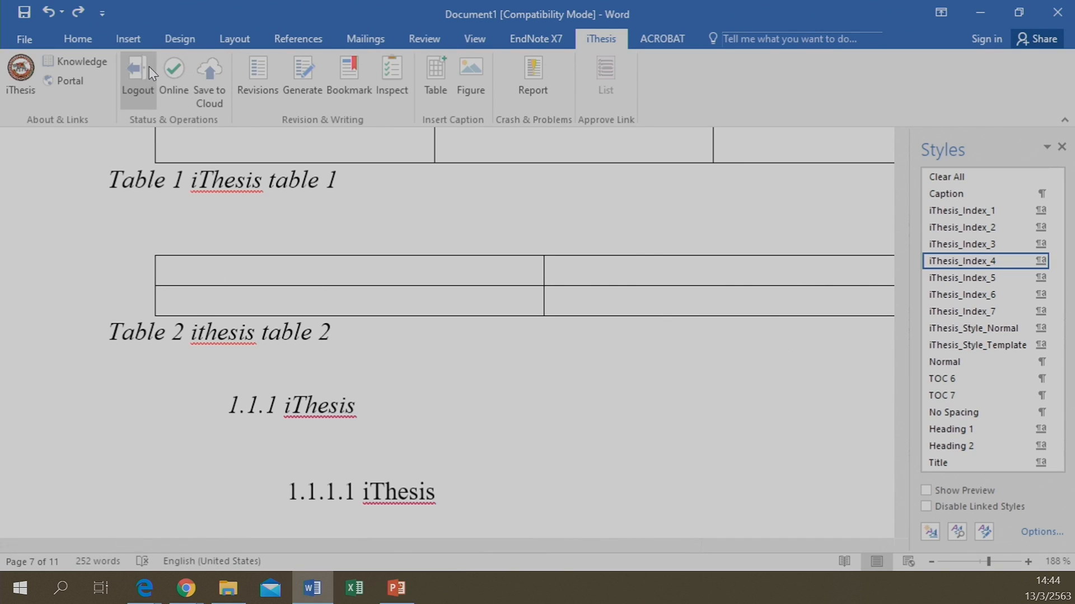
Draw a blue rectangle placeholder on new blank lines below the 1.1.1 iThesis heading
click(133, 41)
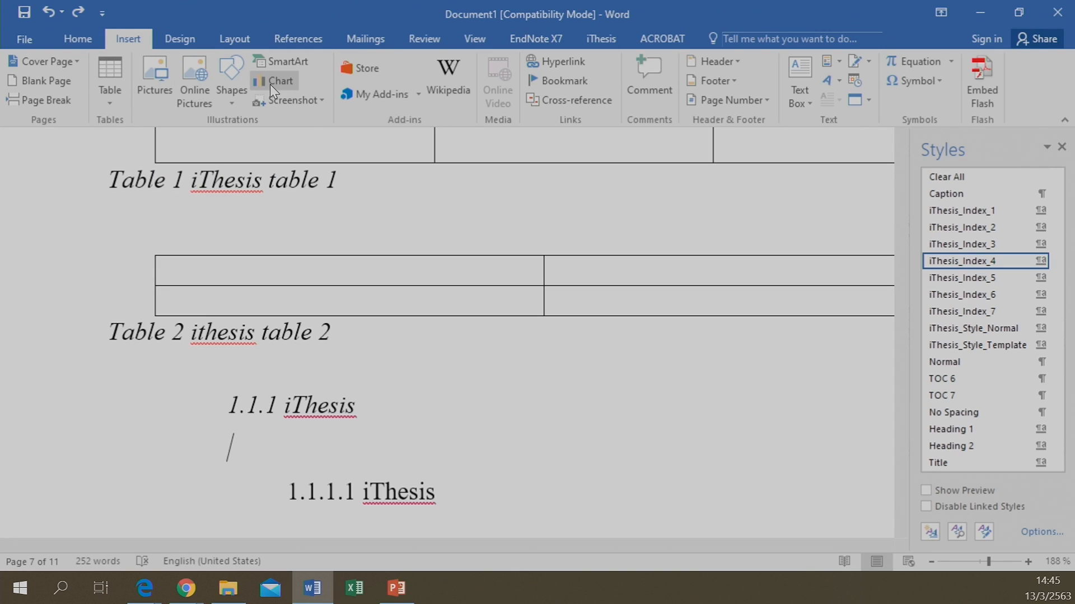
click(242, 75)
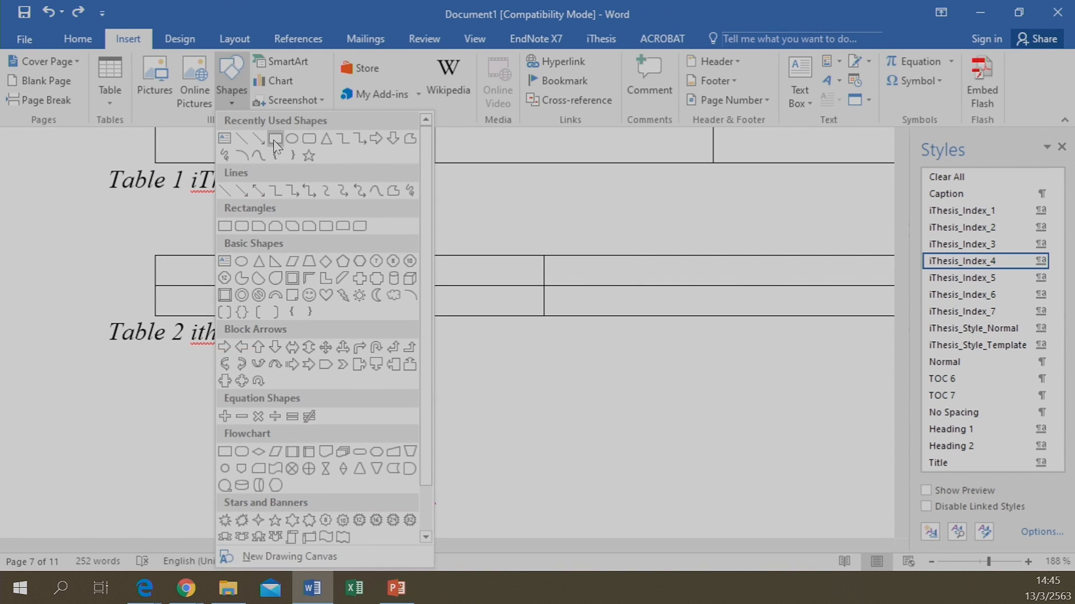
click(273, 139)
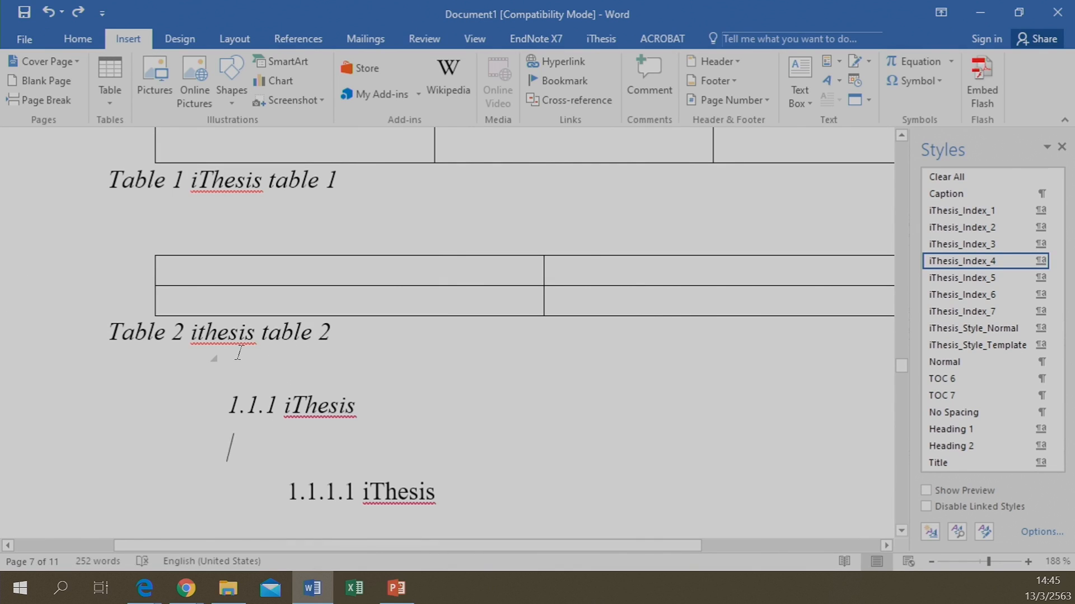
key(Return)
key(Return)
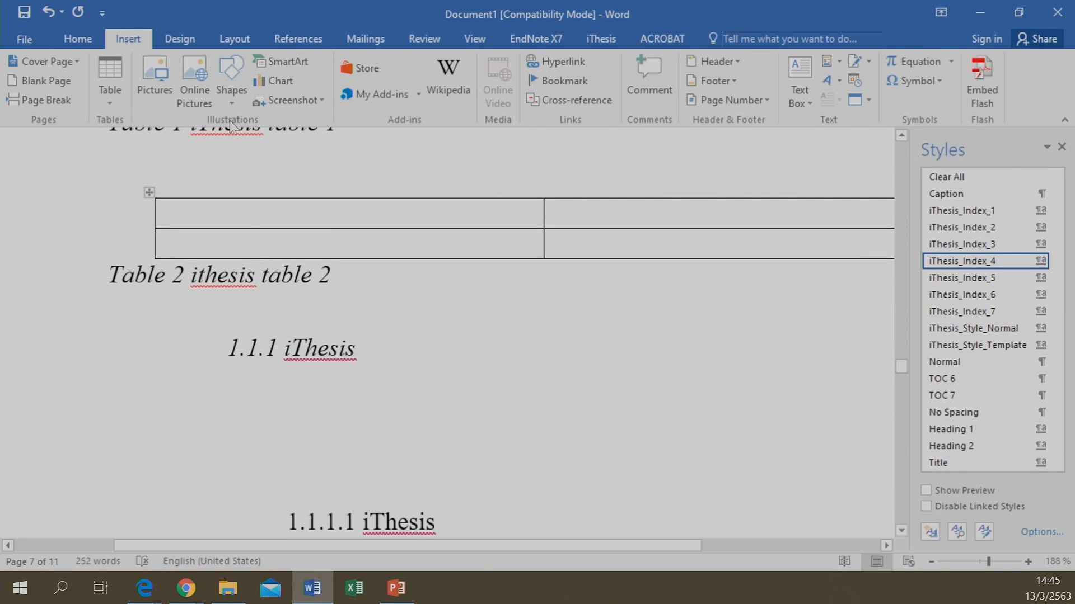
click(232, 79)
click(274, 142)
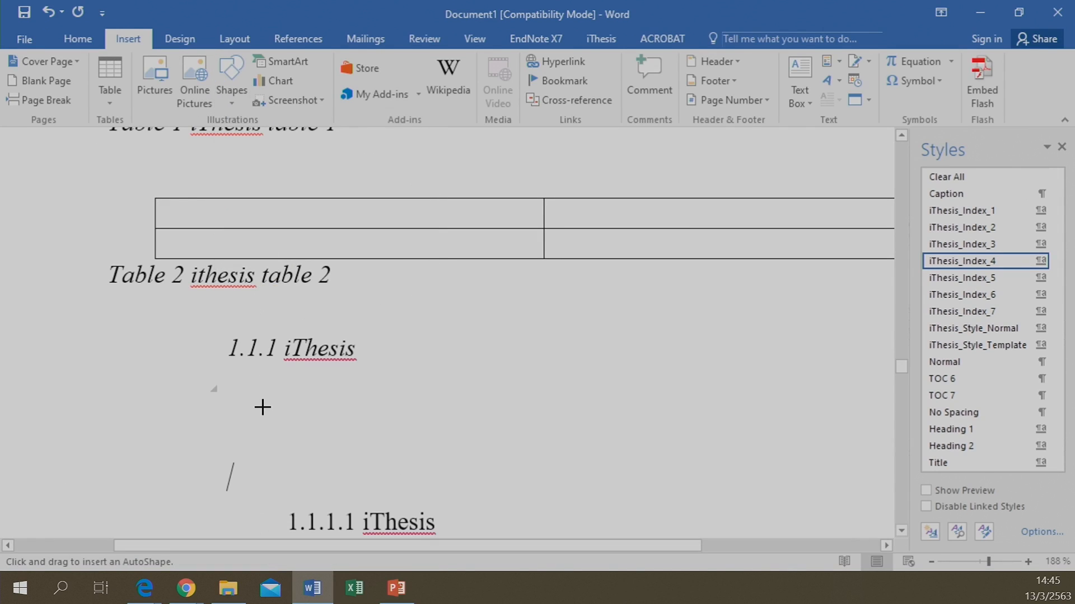
mouse_move(143, 379)
mouse_down()
mouse_move(343, 444)
mouse_move(466, 446)
mouse_up()
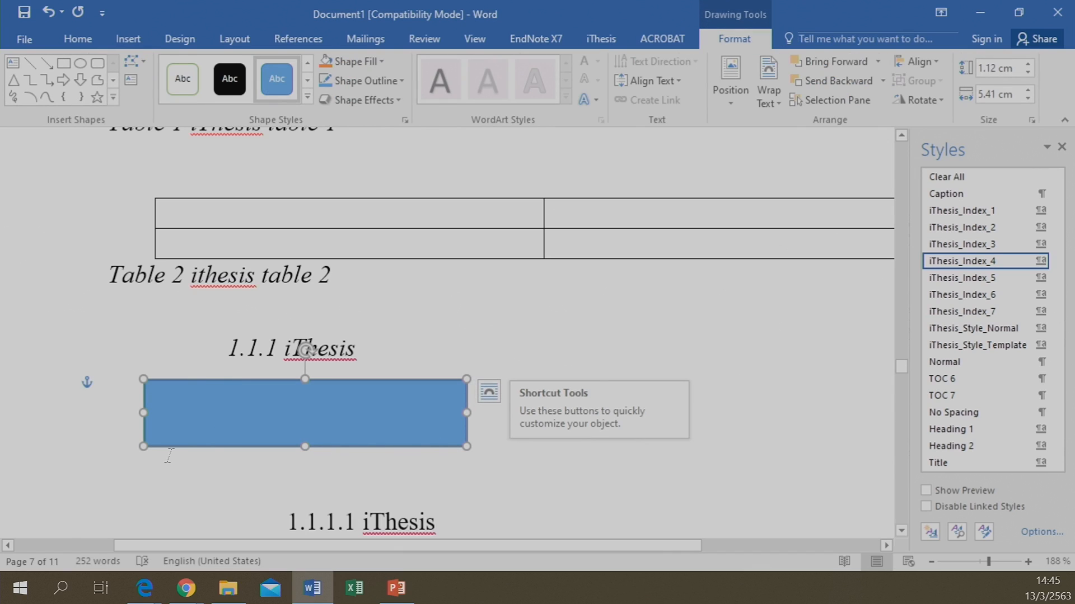
click(152, 474)
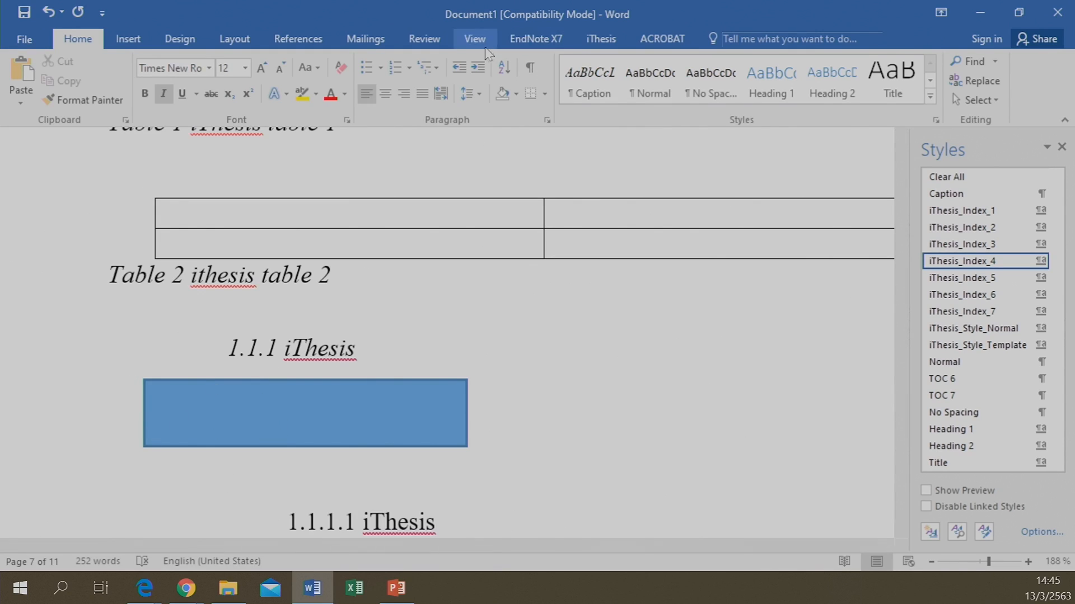
click(596, 39)
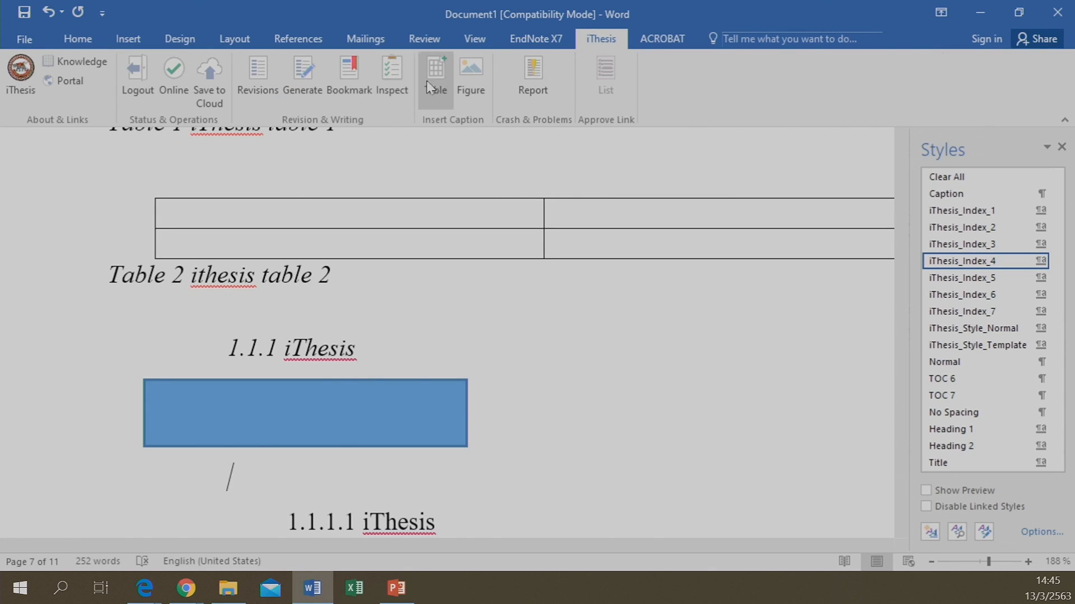
Caption the rectangle as 'Figure 1 iThesis figure 1', fixing the typos
click(465, 78)
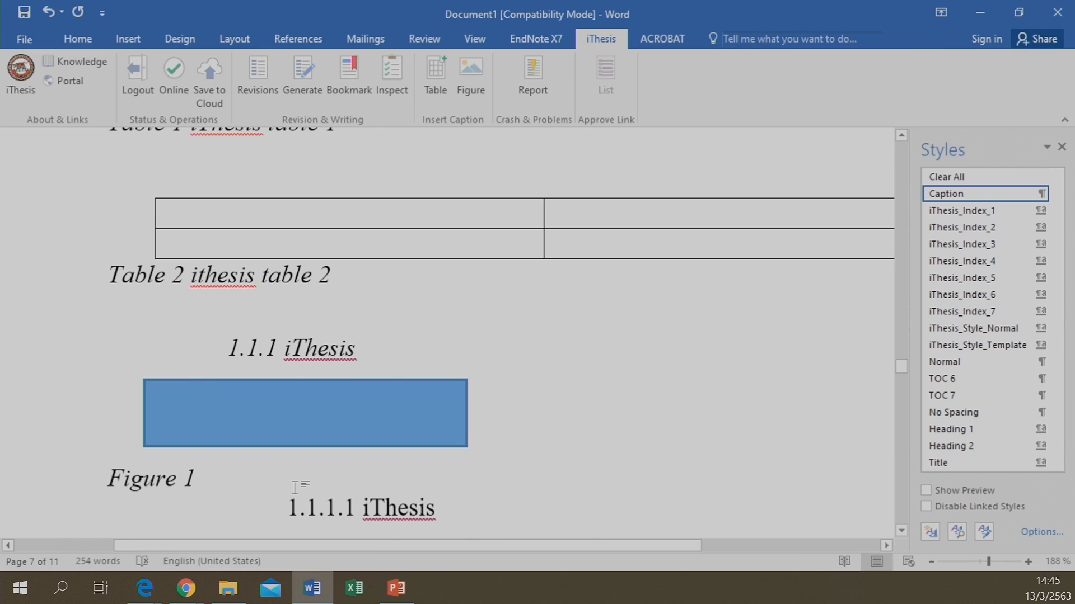
text(i)
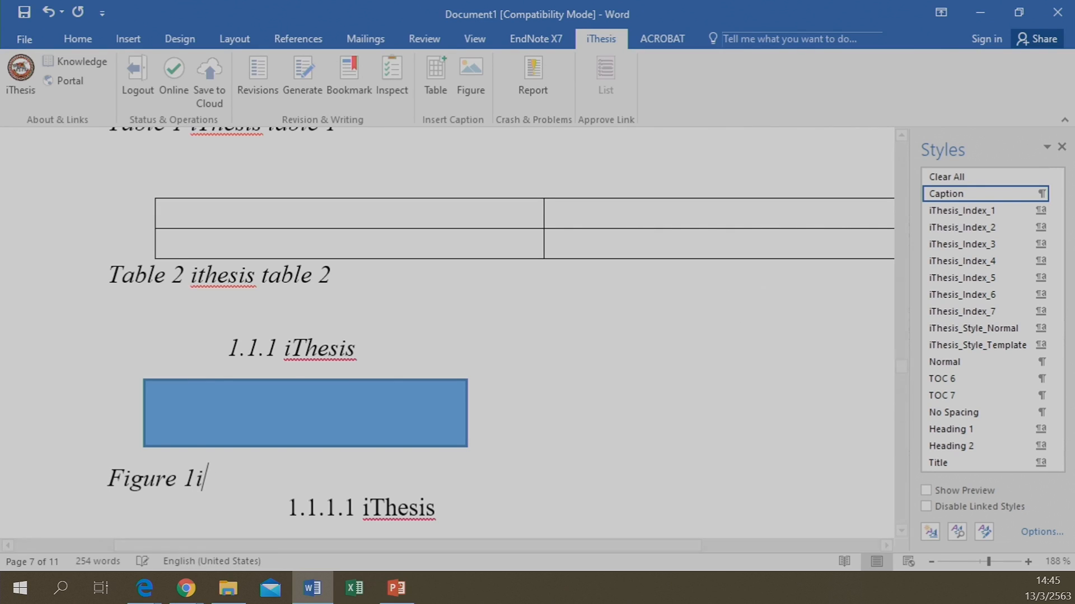
key(BackSpace)
text(iThesis )
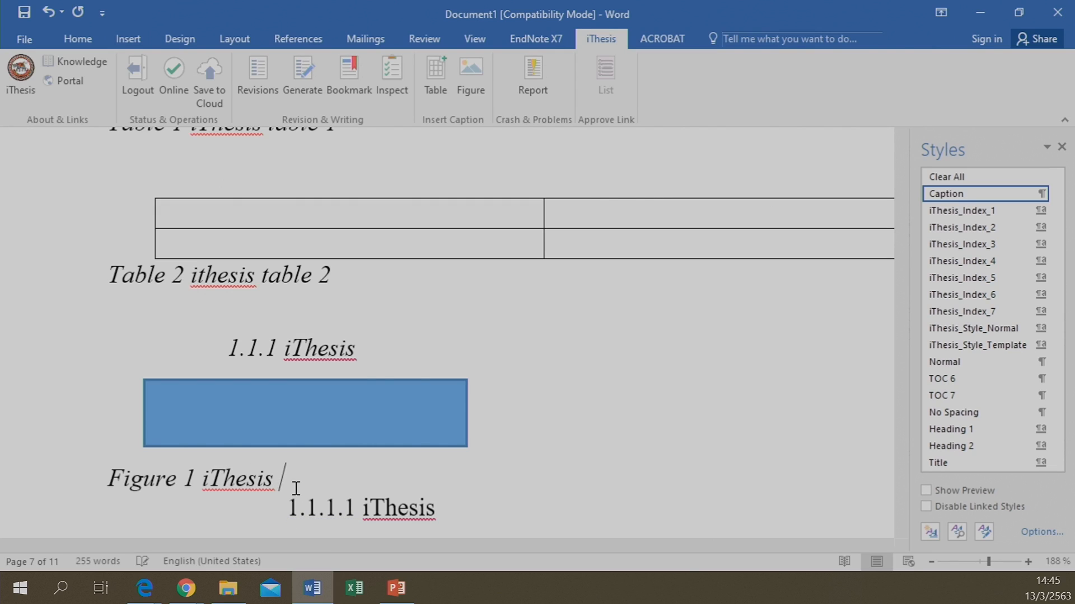
text(if)
text(guire)
key(BackSpace)
key(BackSpace)
key(BackSpace)
key(BackSpace)
key(BackSpace)
key(BackSpace)
key(BackSpace)
key(BackSpace)
text(figure 1)
key(Return)
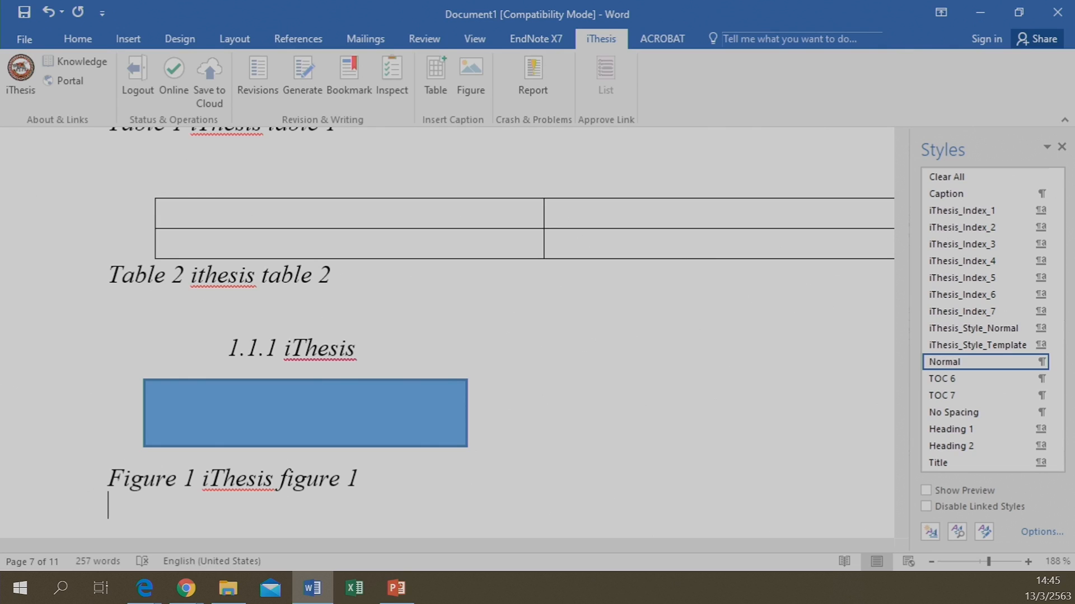
Add an empty line after the School. paragraph
scroll(275, 224, up, 3)
scroll(279, 213, down, 5)
scroll(278, 212, down, 3)
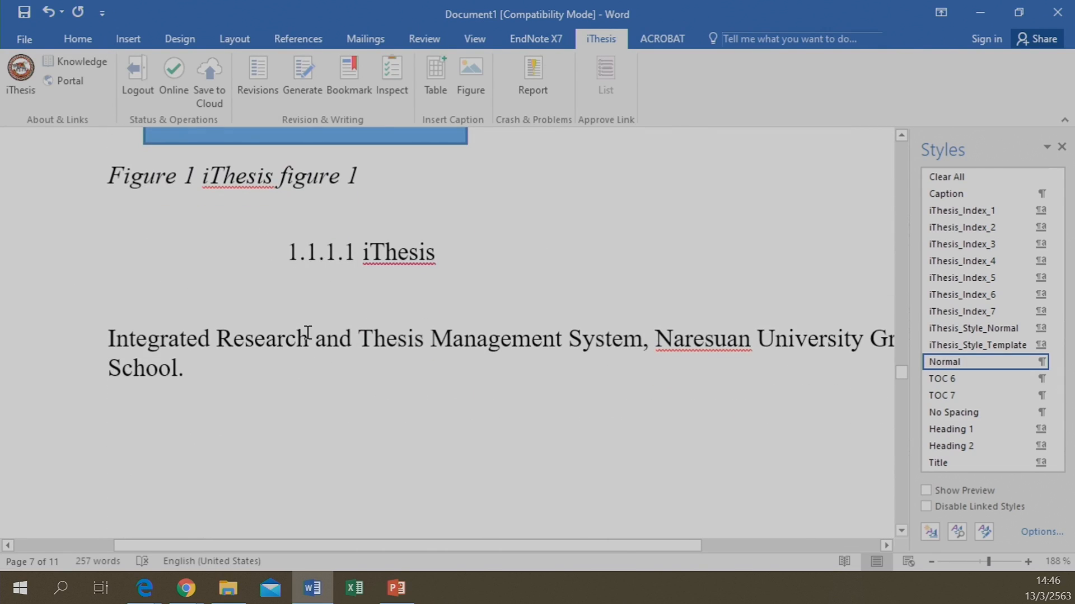
click(229, 380)
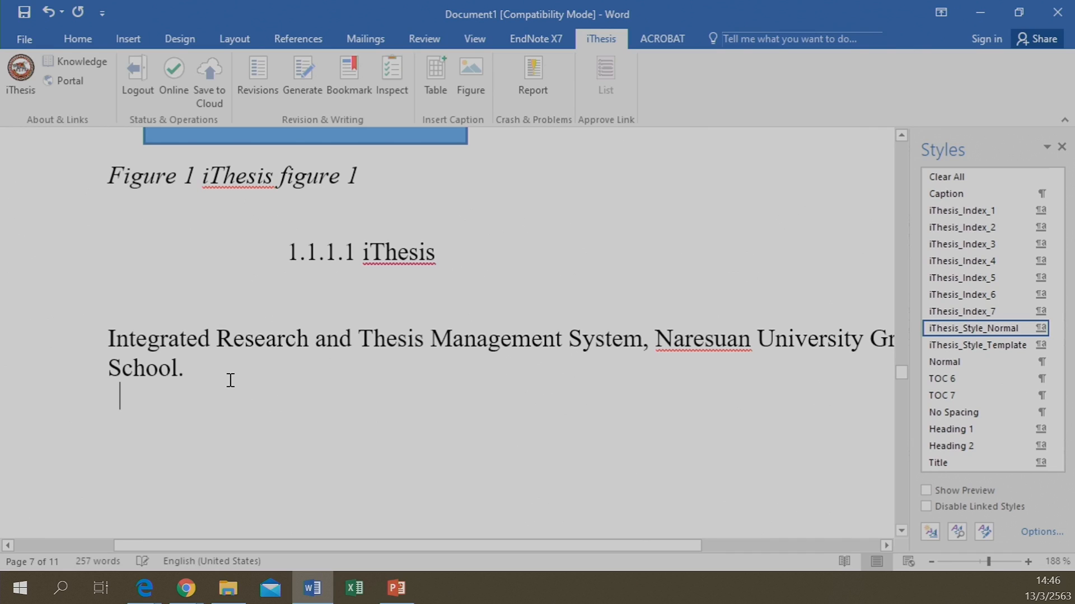
key(Return)
Insert a default clustered column chart (three series, four categories) under the School. paragraph
click(118, 41)
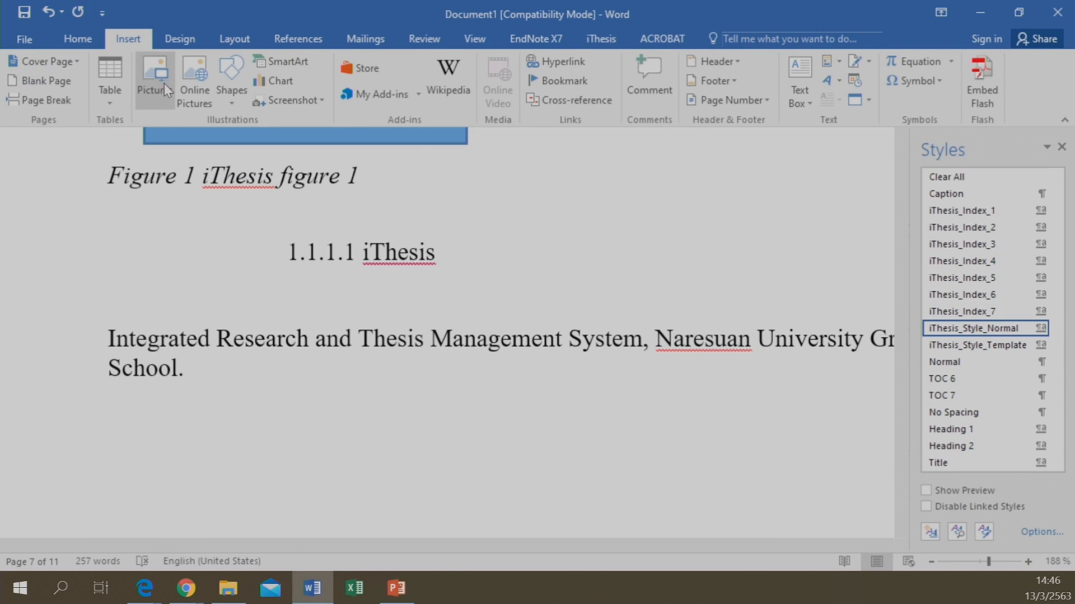
click(283, 81)
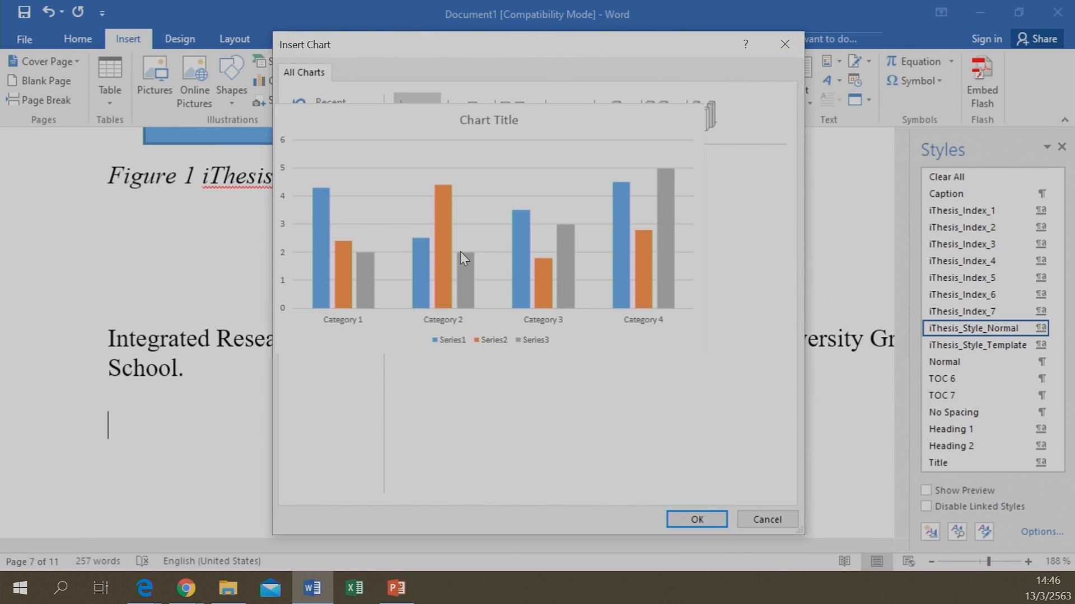
click(694, 519)
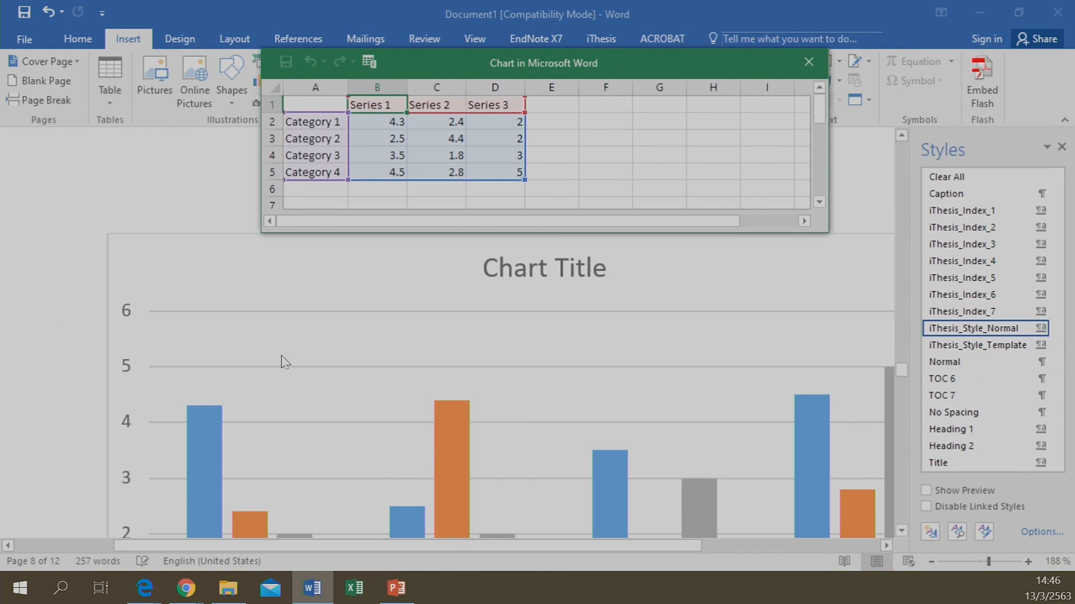
click(809, 62)
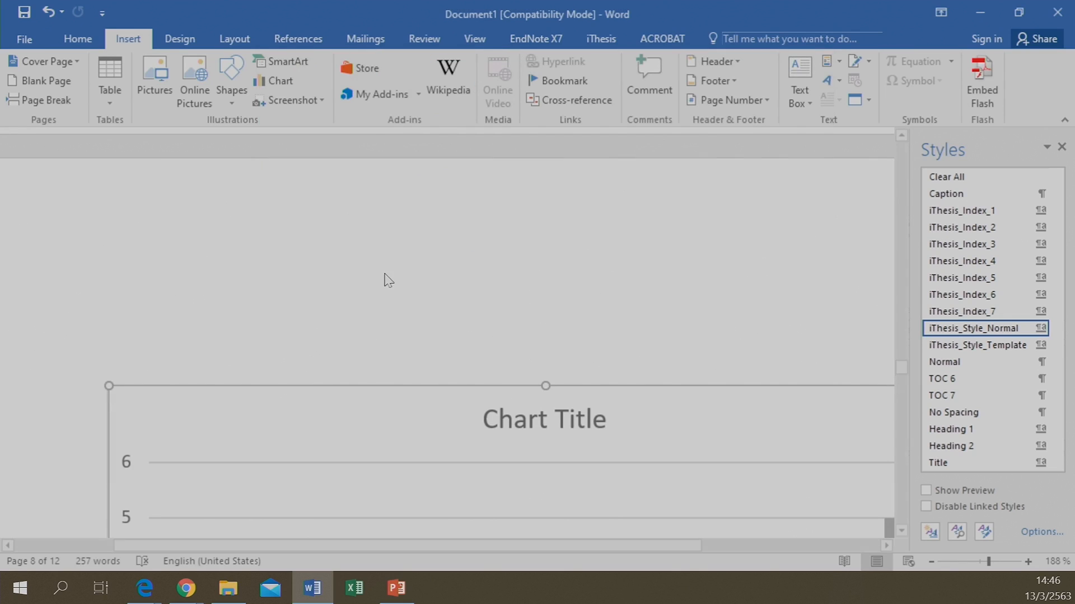
scroll(394, 276, down, 3)
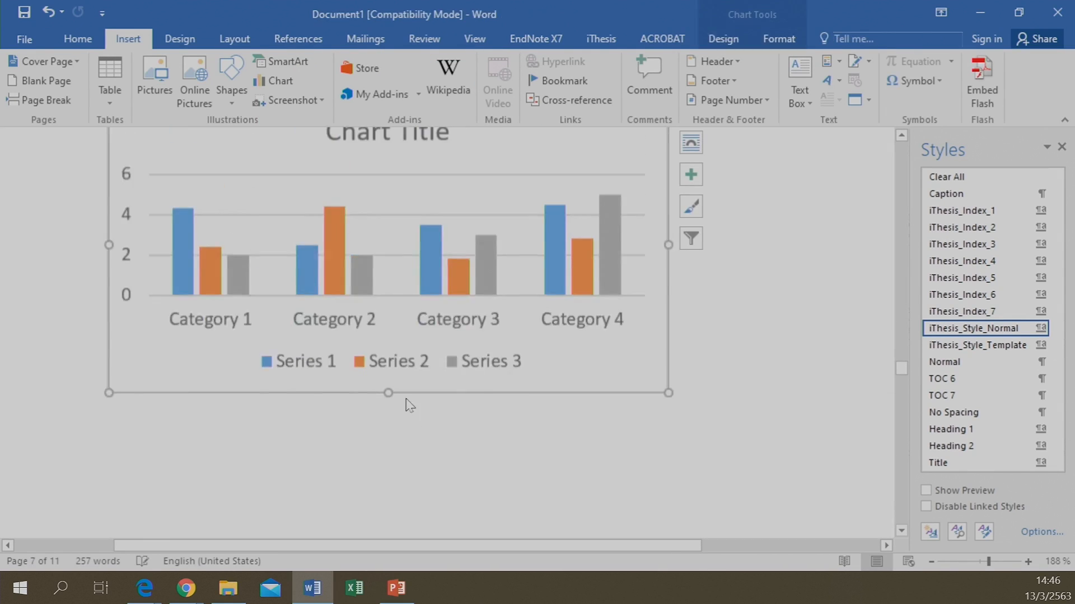
scroll(347, 317, up, 9)
scroll(347, 316, down, 13)
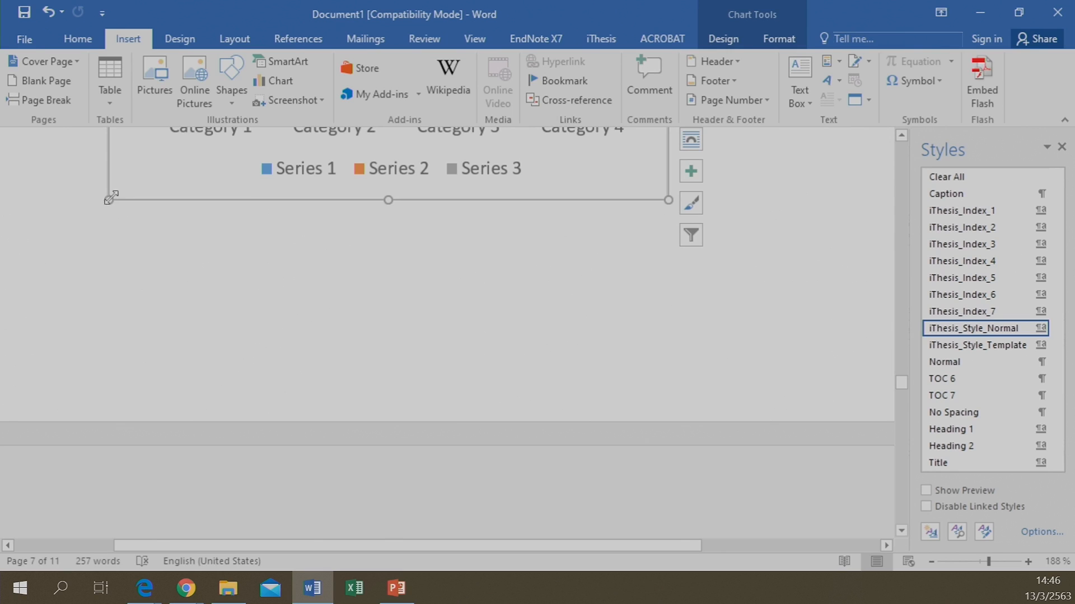
scroll(197, 151, down, 1)
scroll(197, 276, up, 8)
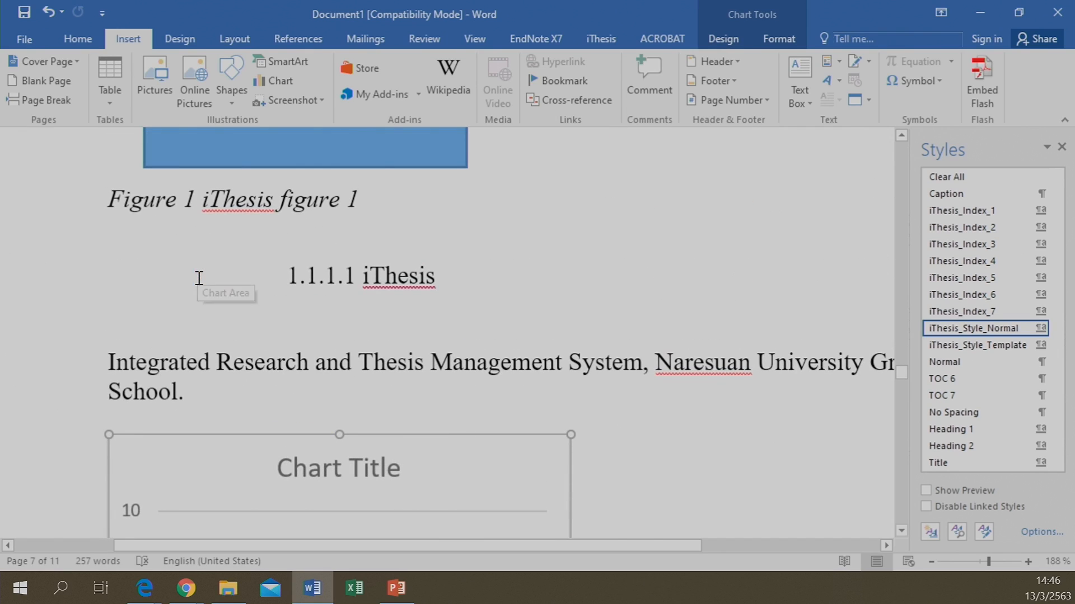
scroll(136, 478, down, 5)
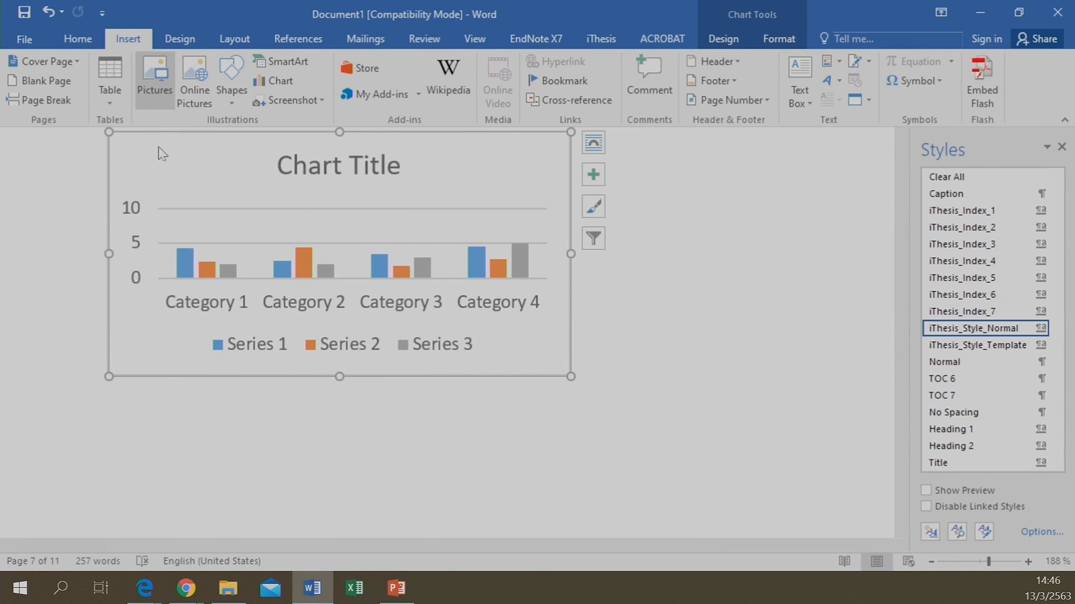
click(163, 417)
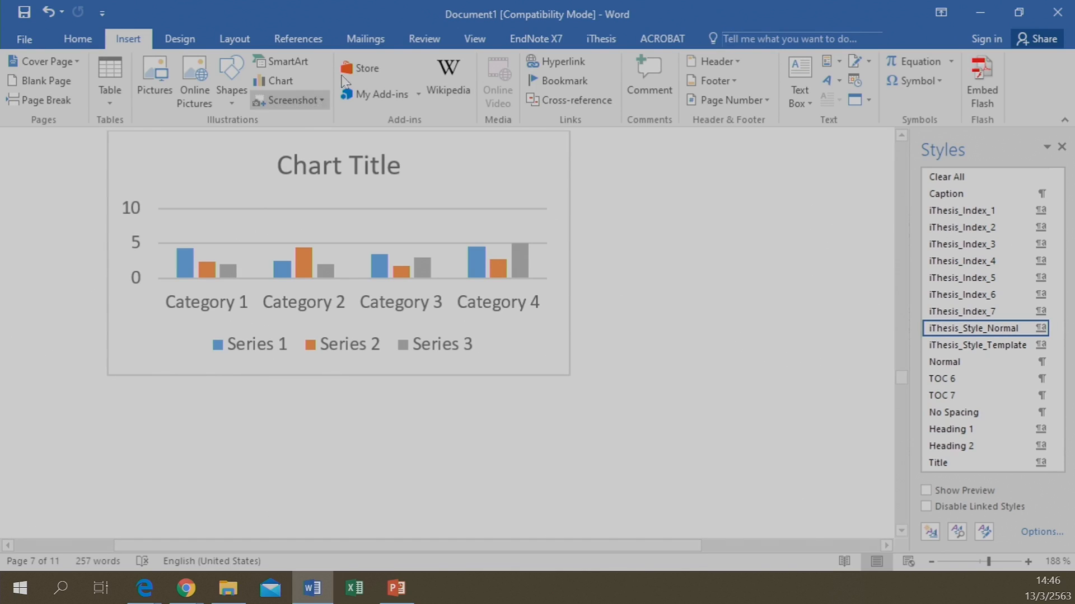
click(602, 38)
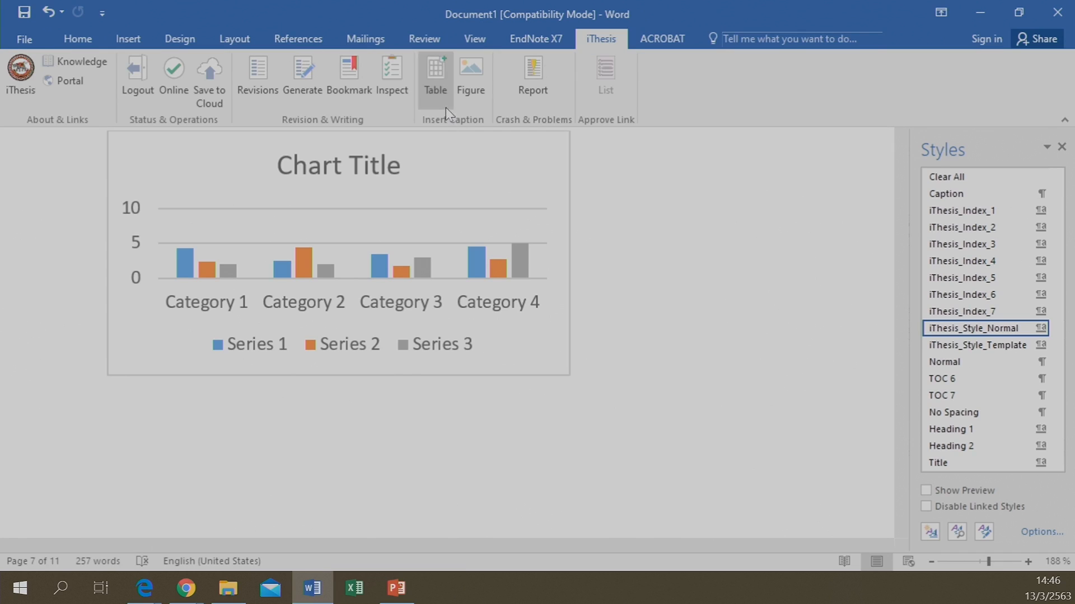
Add the caption 'Figure 2 iThesis figure 2' under the chart, removing the empty line above it
click(471, 84)
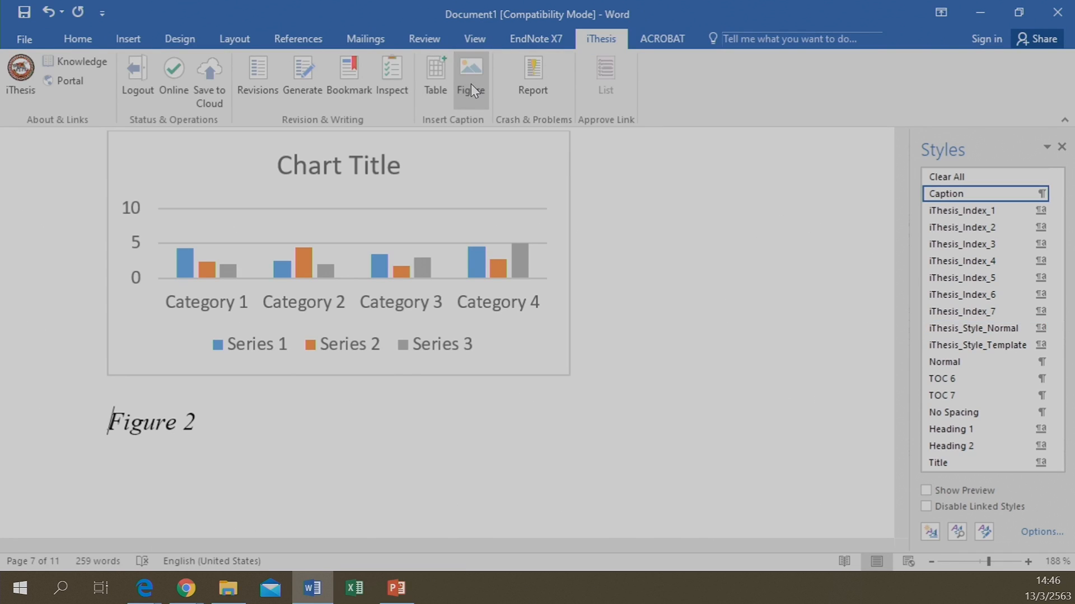
click(230, 394)
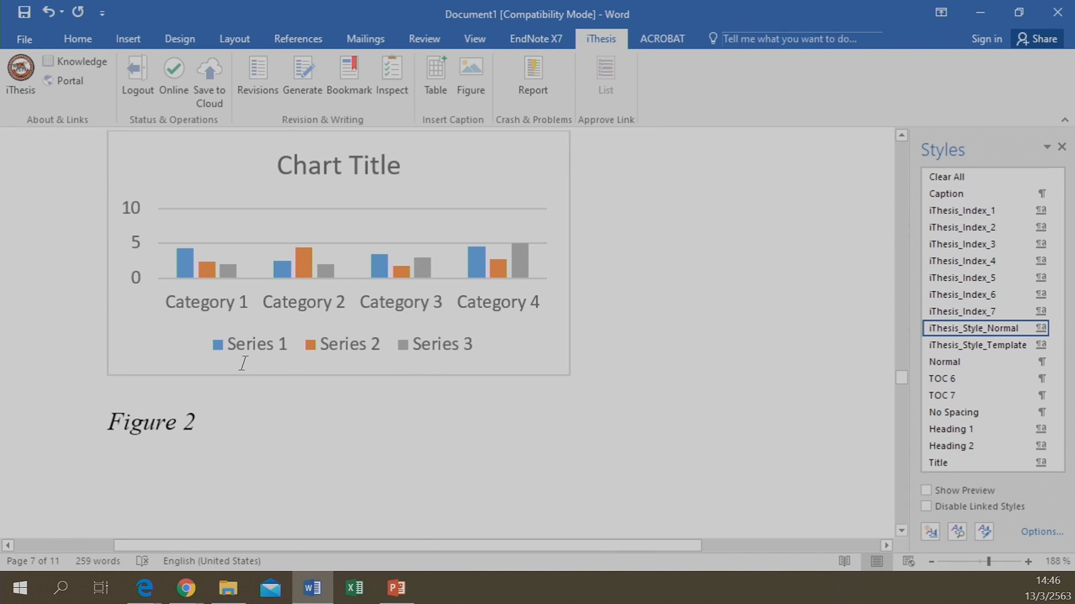
key(Delete)
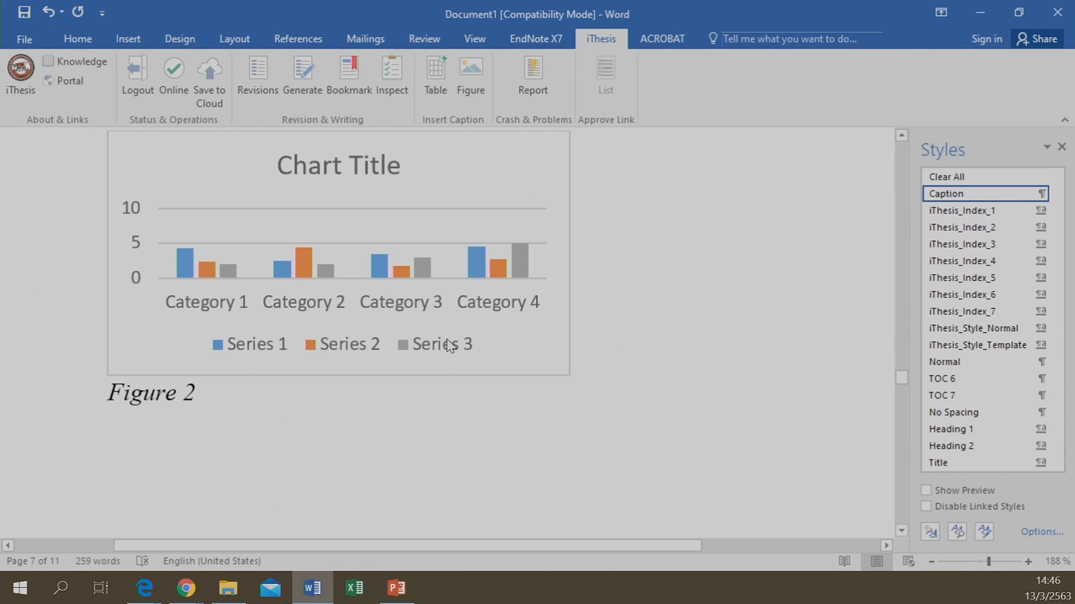
text(iT)
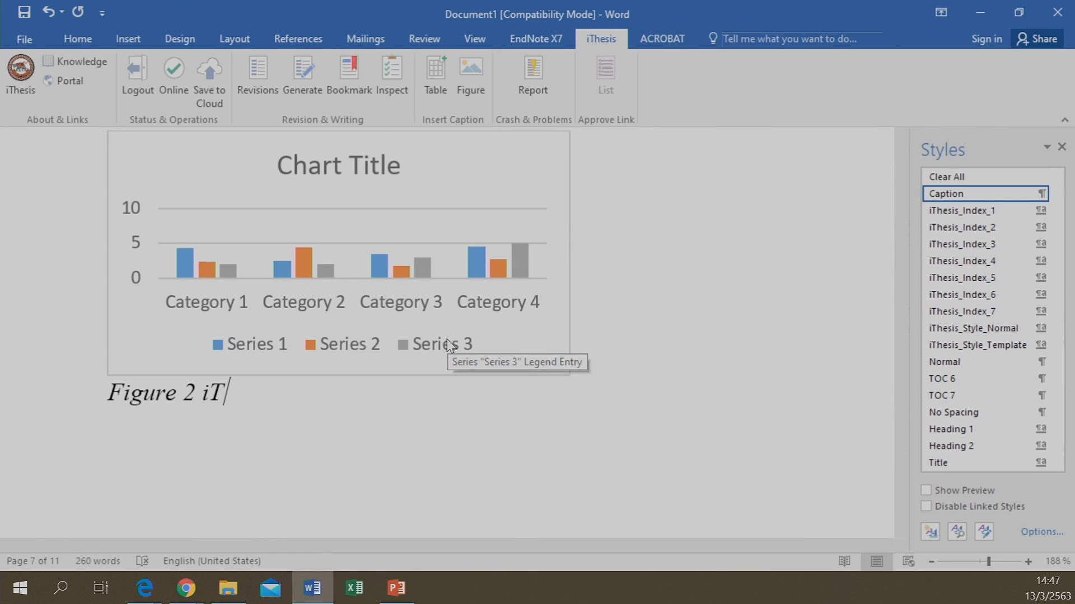
text(hesis)
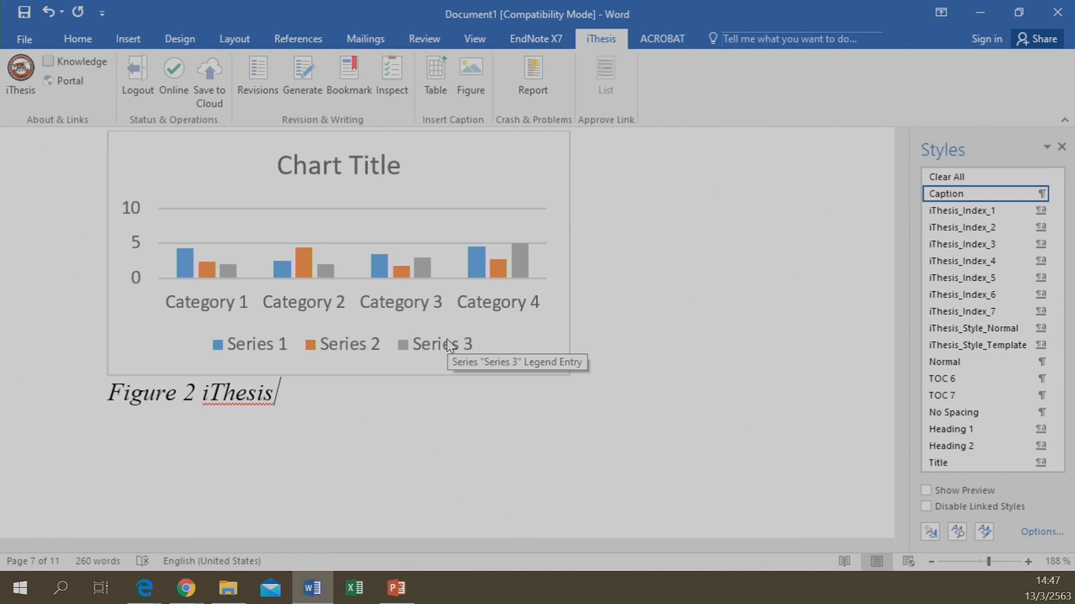
text( figur)
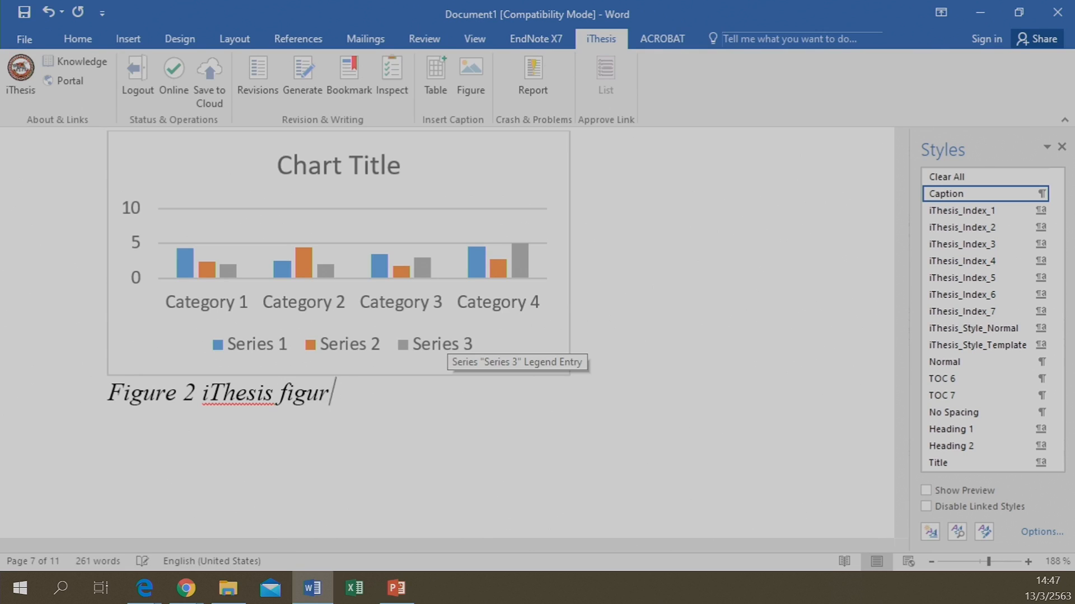
text(e 2)
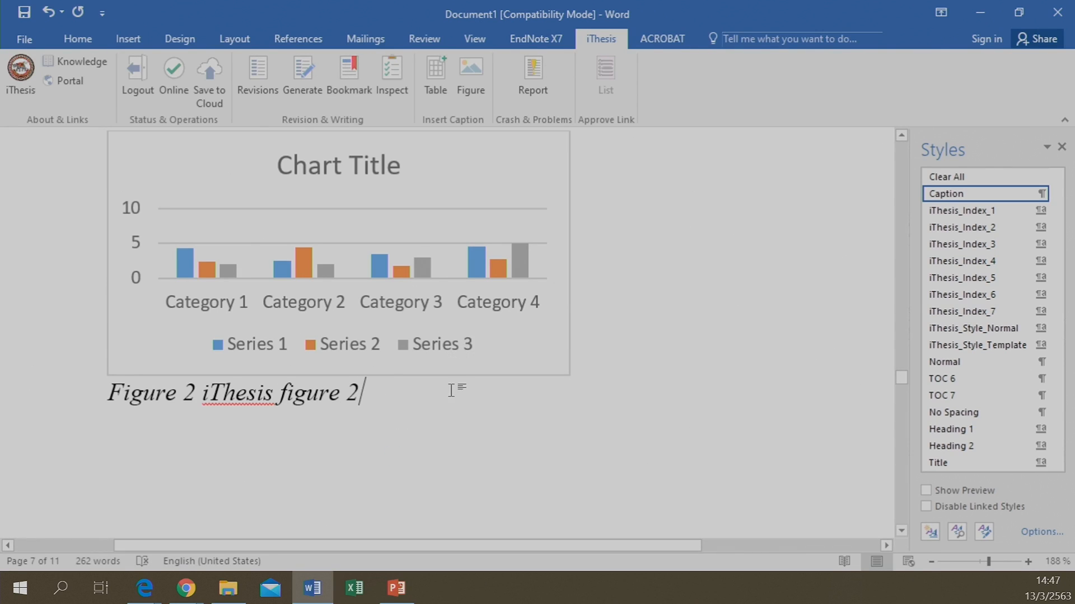
scroll(404, 166, up, 6)
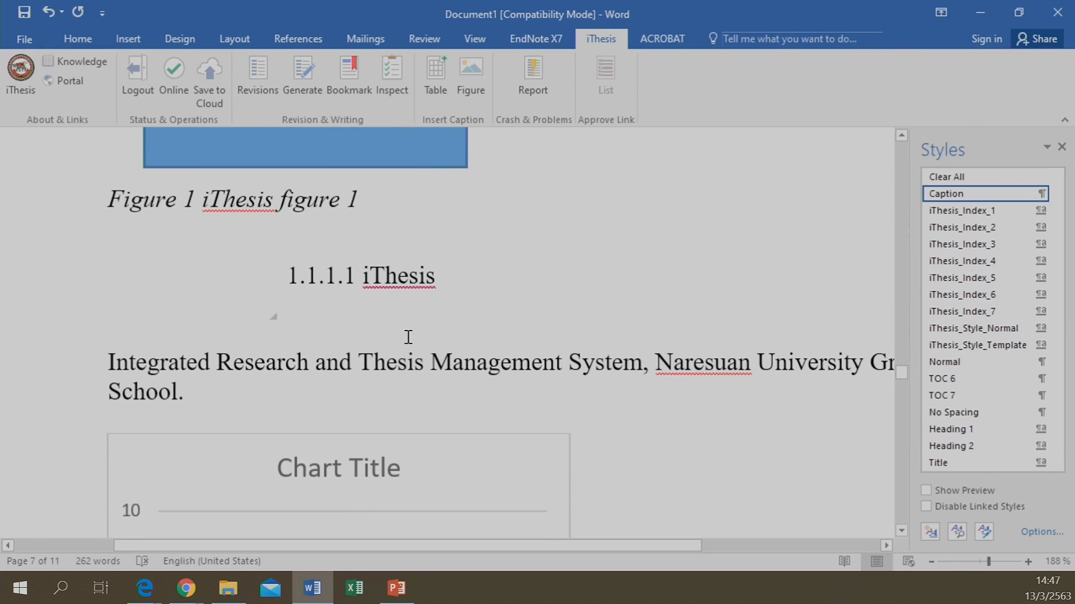
scroll(400, 224, up, 7)
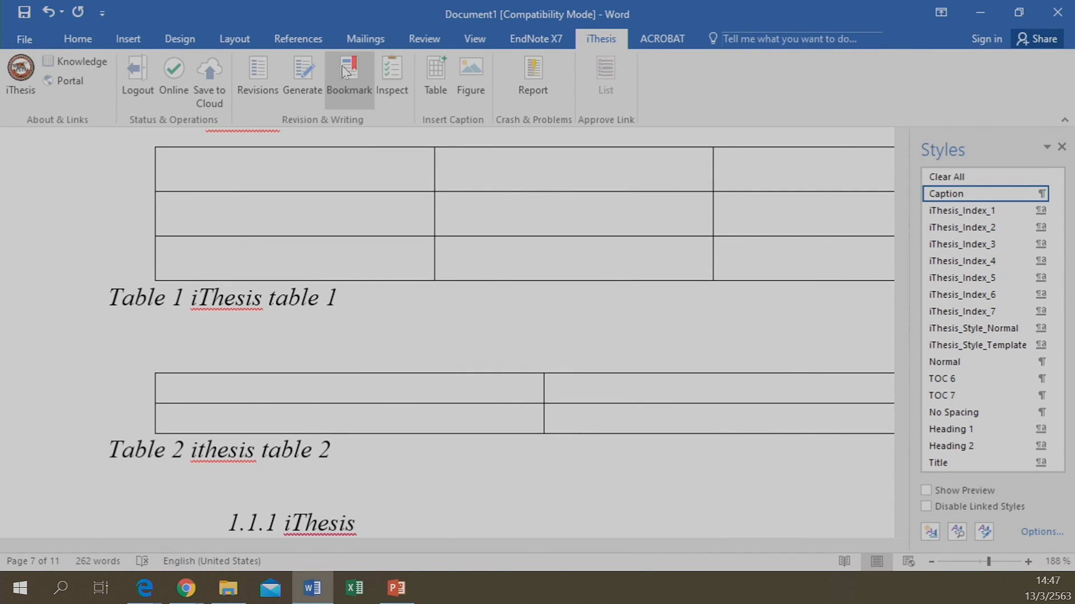
Regenerate the thesis lists and check that the List of Figures includes Figure 2
click(352, 76)
scroll(456, 240, up, 10)
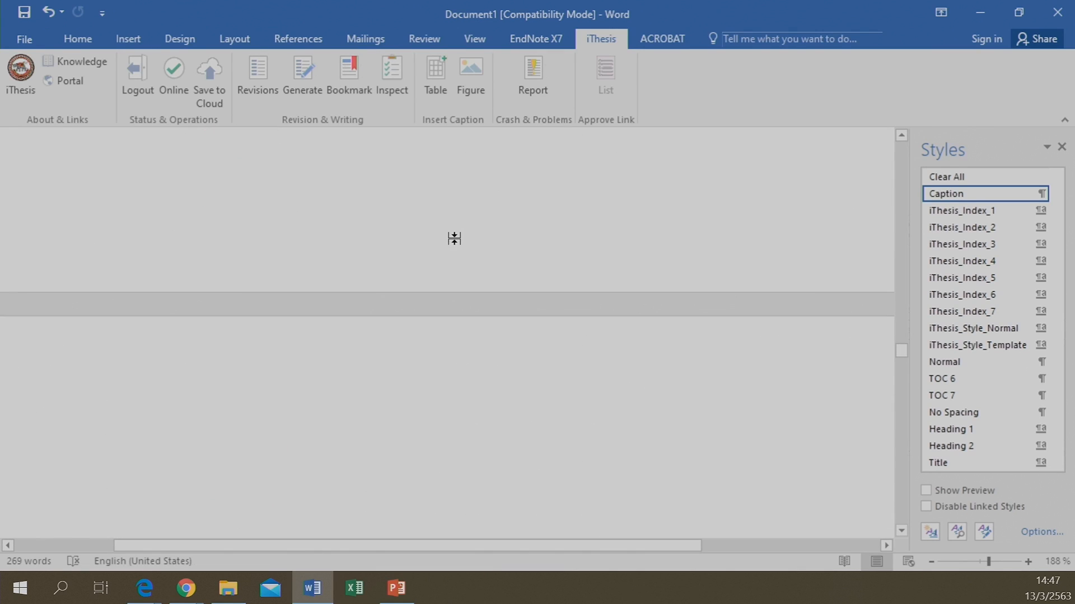
scroll(456, 240, up, 5)
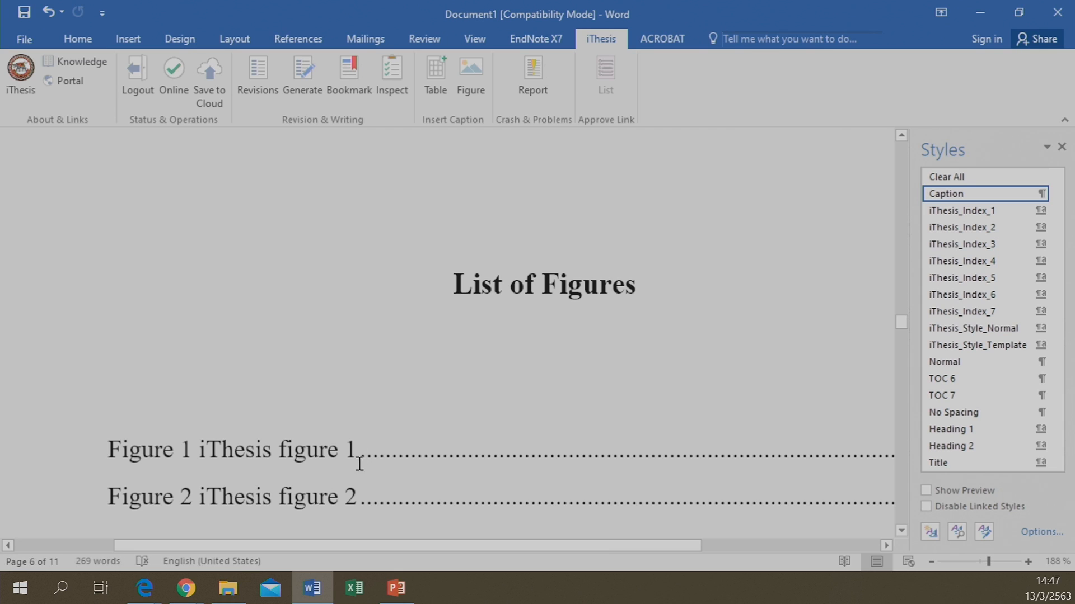
scroll(357, 374, up, 6)
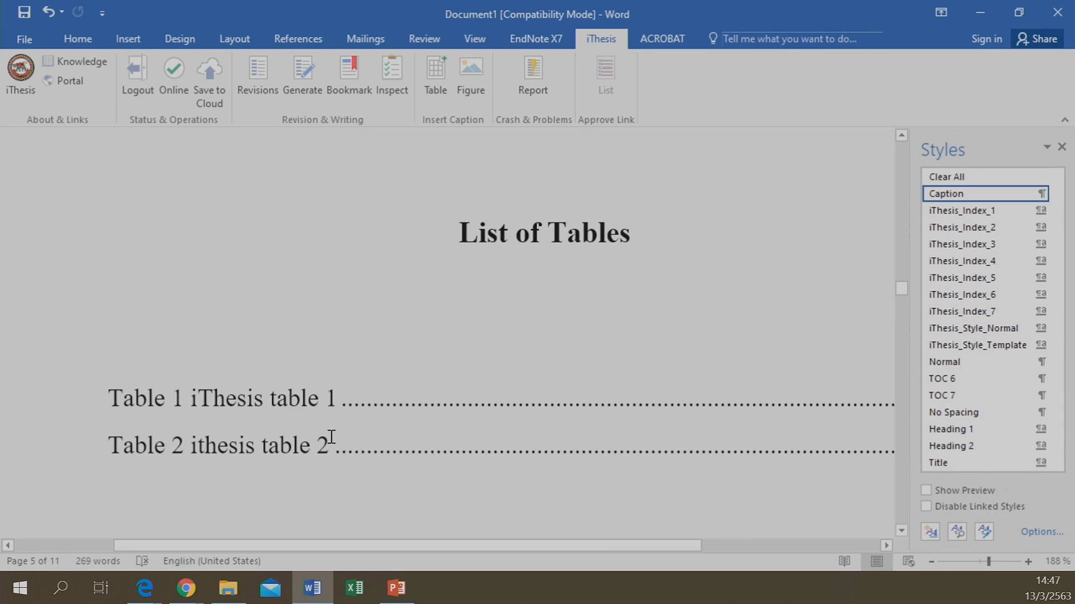
scroll(331, 436, down, 1)
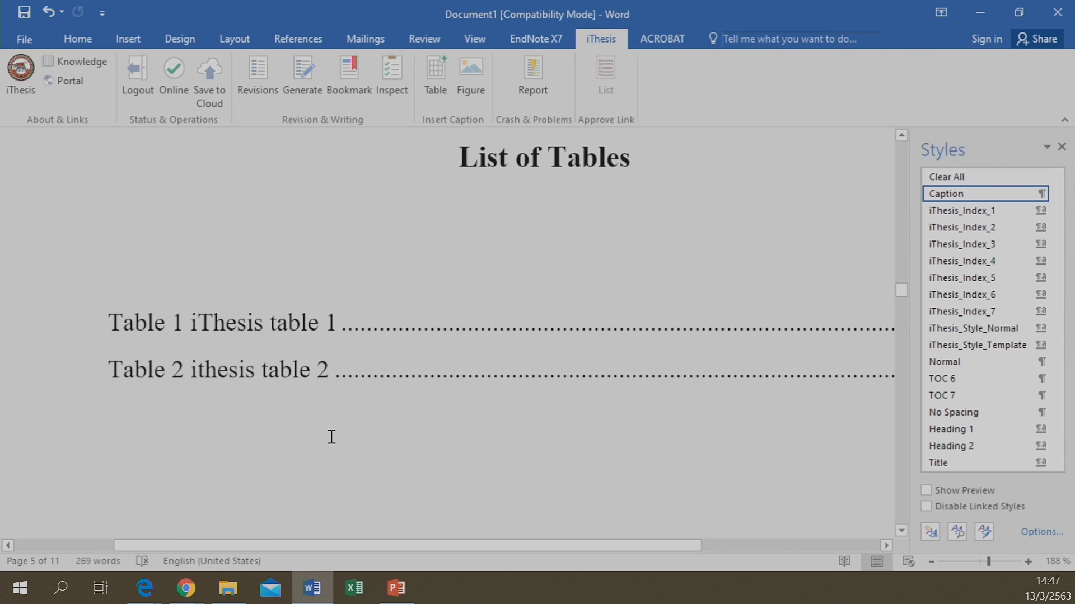
scroll(331, 436, down, 5)
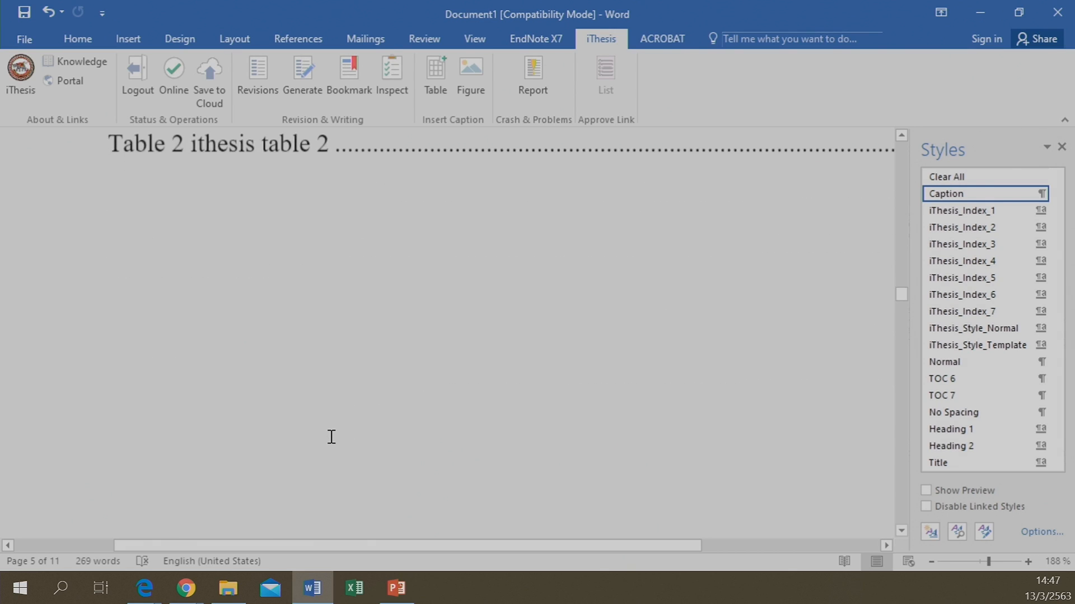
scroll(332, 436, down, 4)
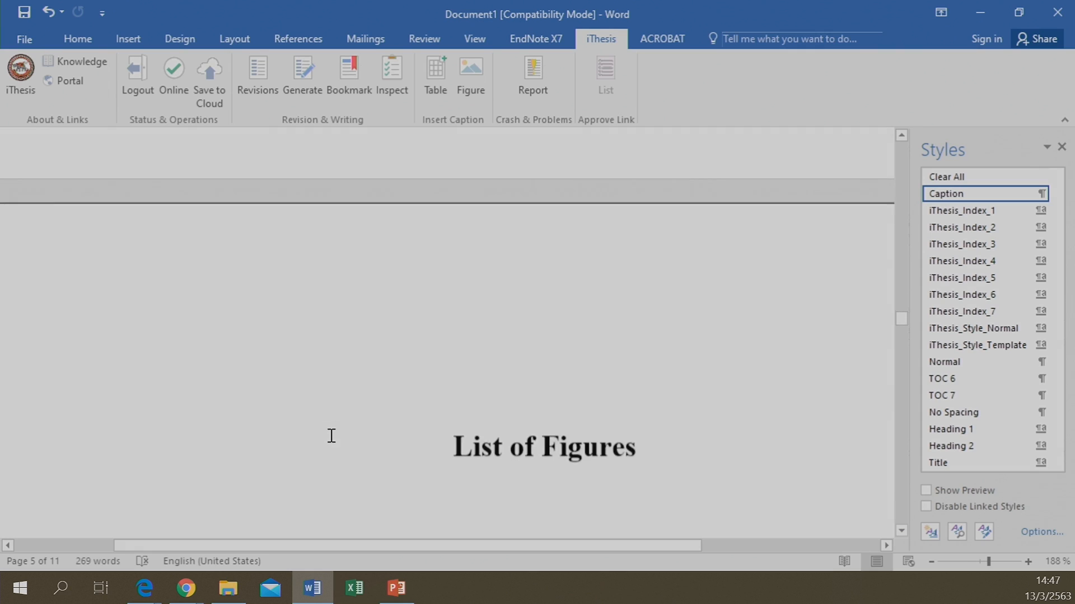
scroll(321, 413, up, 1)
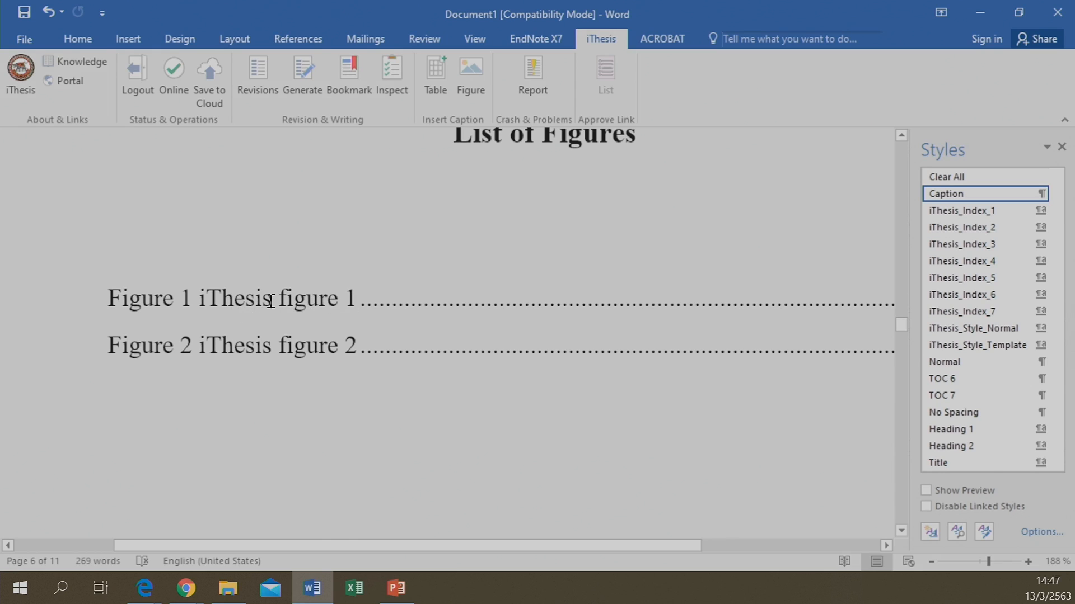
scroll(351, 310, down, 4)
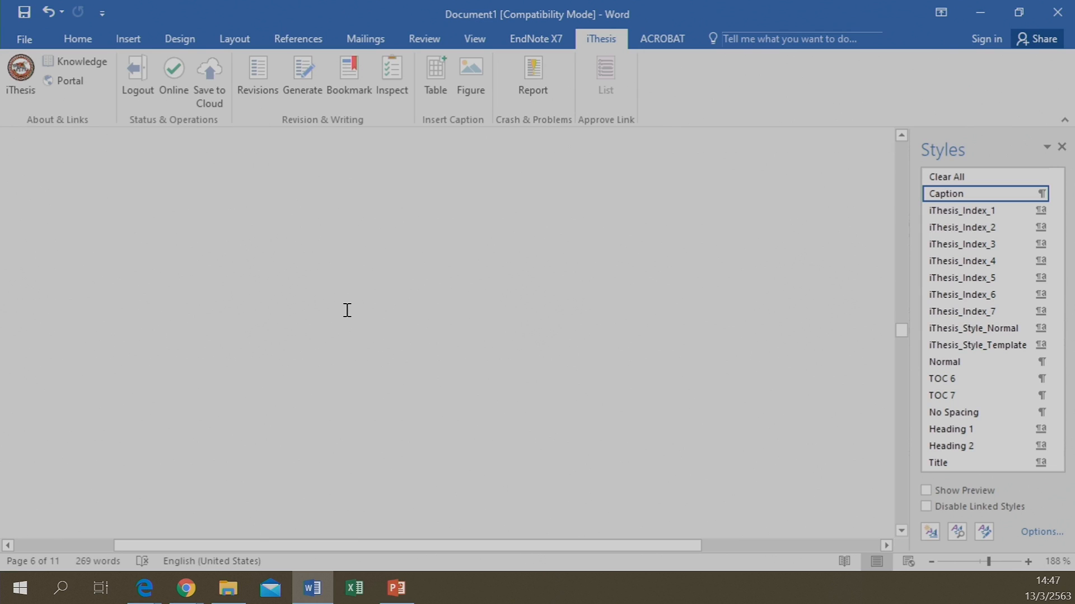
scroll(261, 309, up, 3)
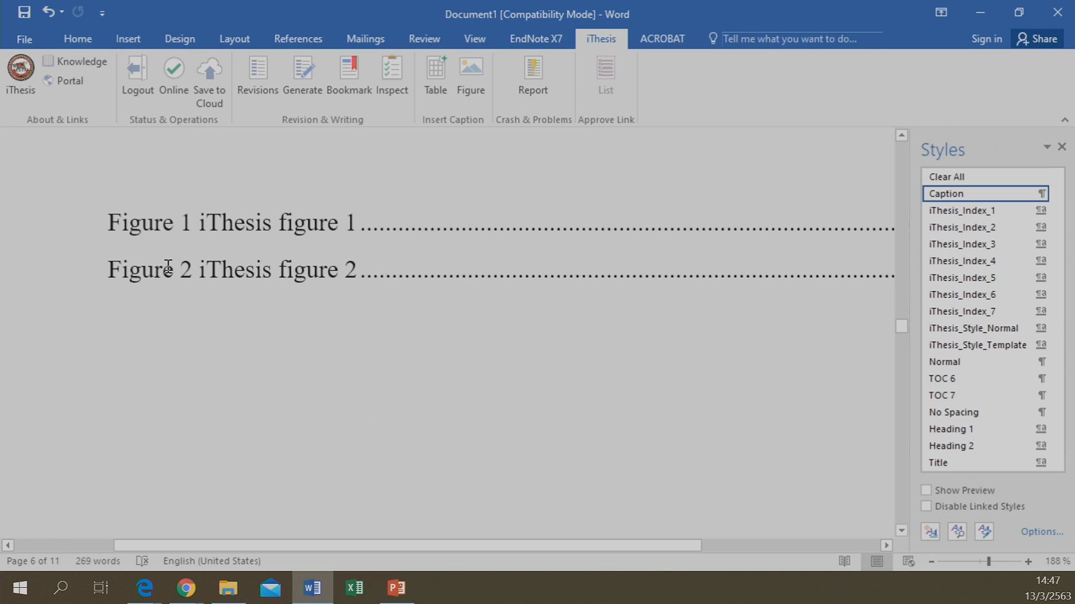
scroll(168, 266, up, 5)
scroll(181, 316, up, 6)
scroll(110, 380, down, 4)
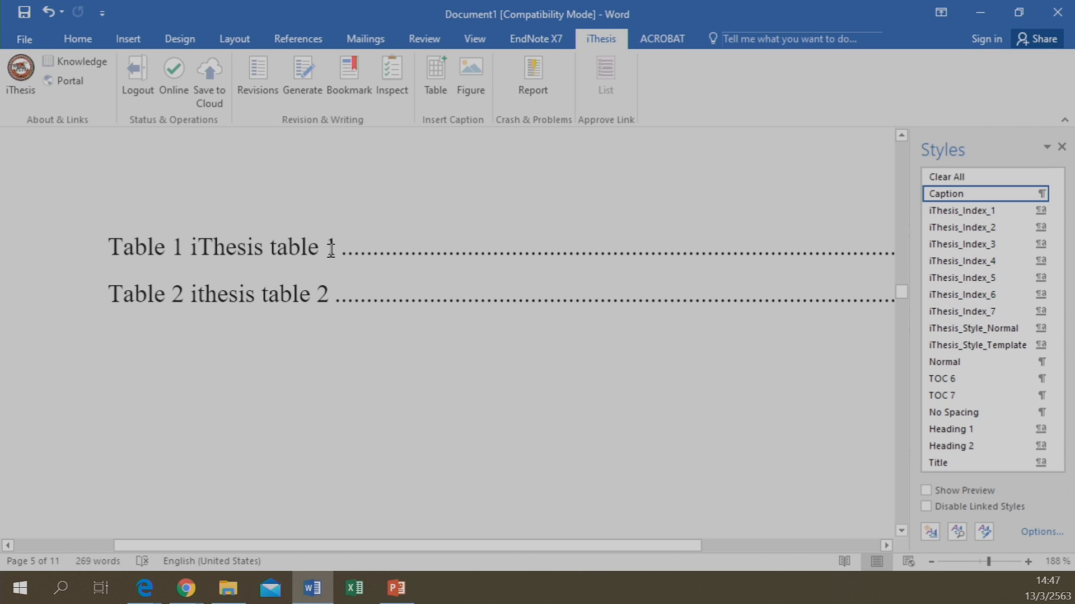
scroll(317, 283, down, 10)
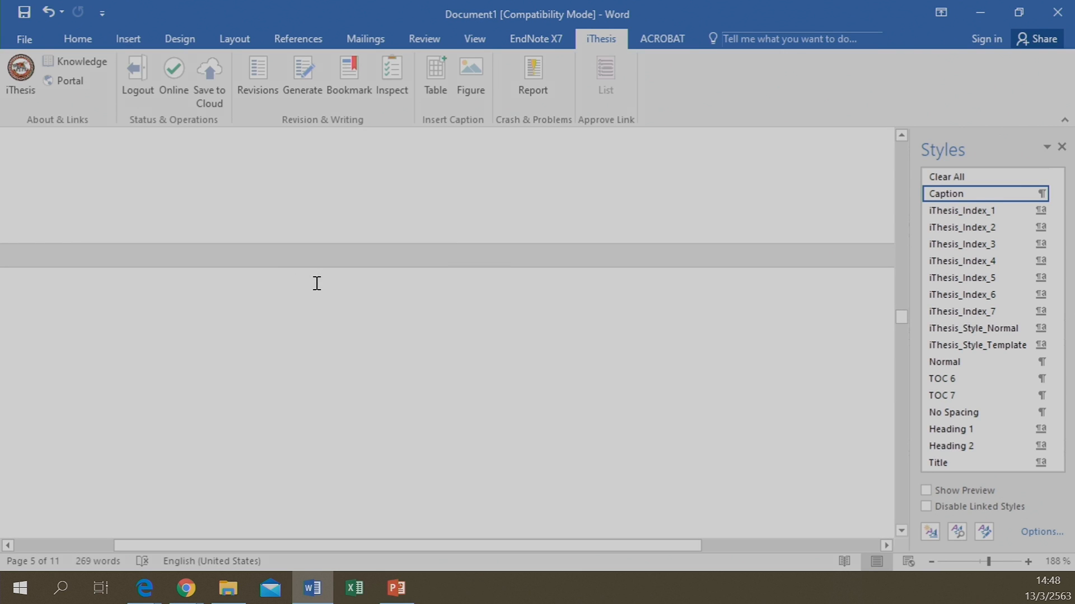
scroll(316, 283, down, 8)
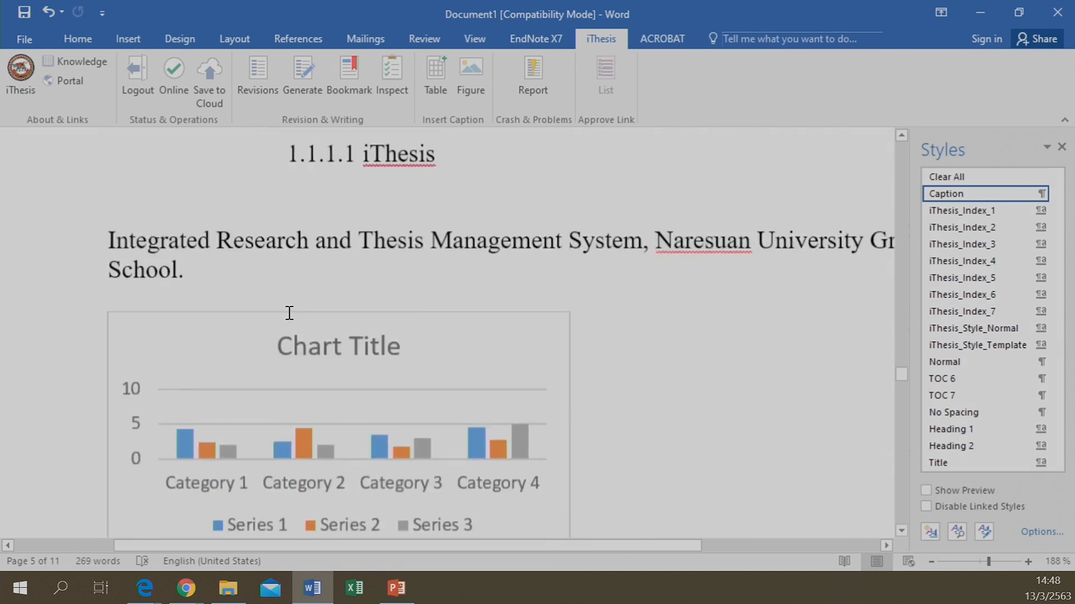
scroll(288, 312, up, 4)
scroll(288, 312, down, 6)
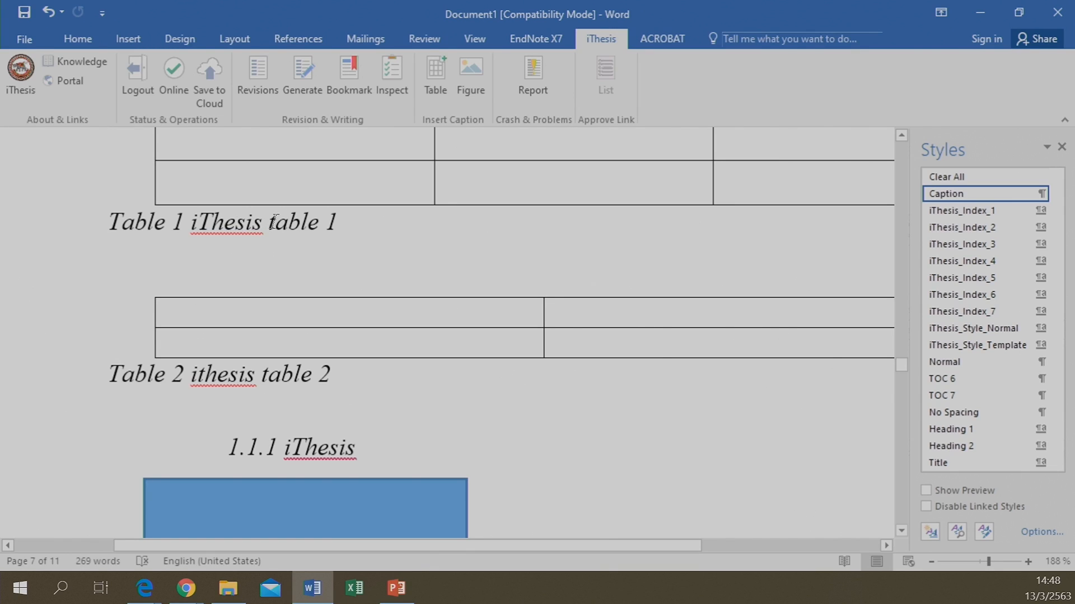
Delete 'table 1' from the first table's caption so it reads 'Table 1 iThesis'
drag(274, 223, 372, 230)
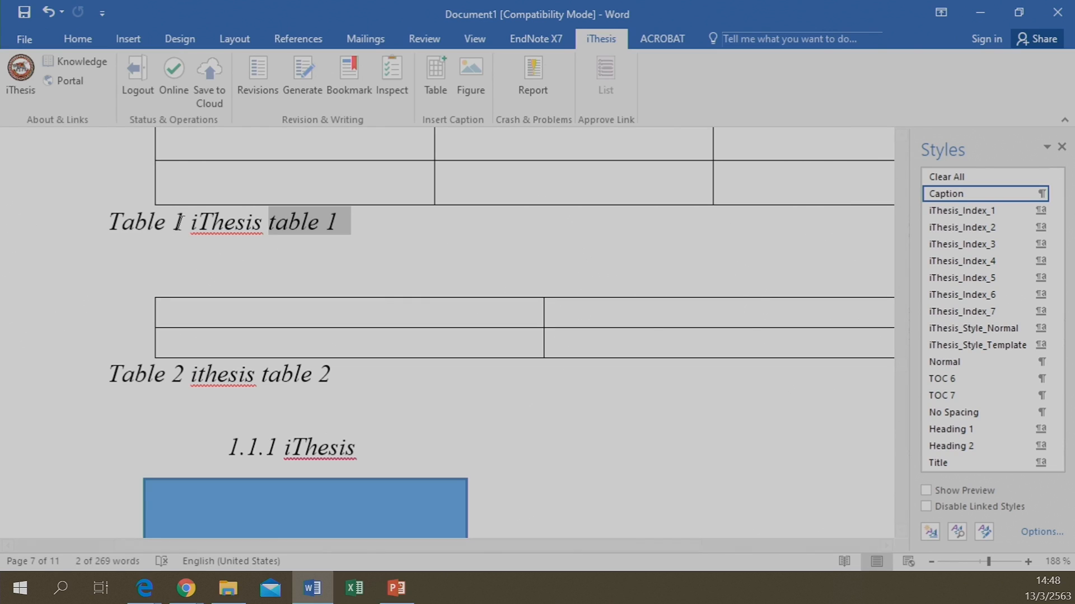
key(BackSpace)
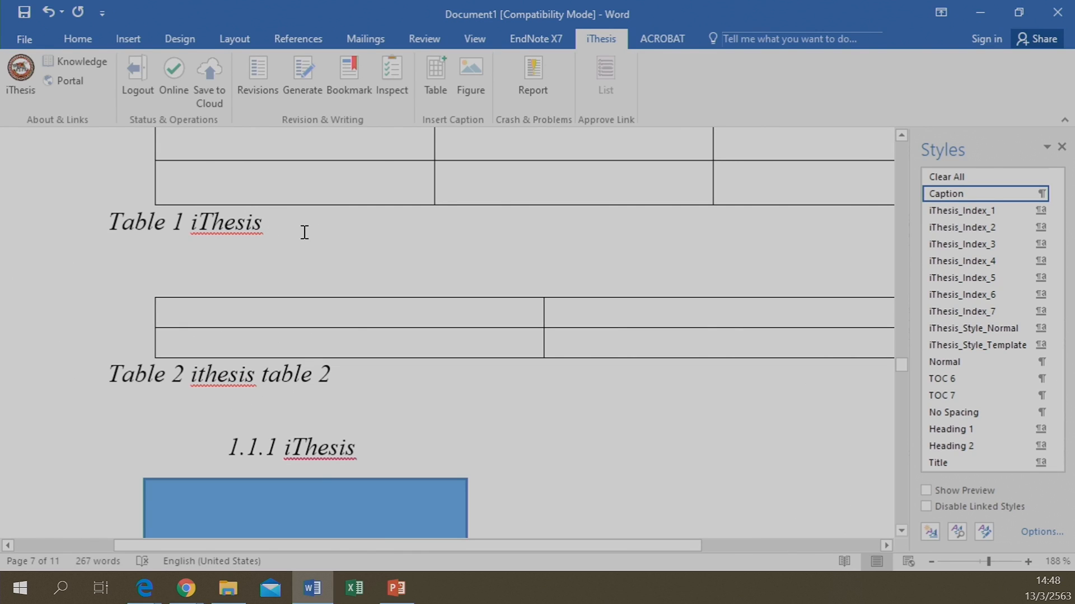
scroll(304, 232, up, 3)
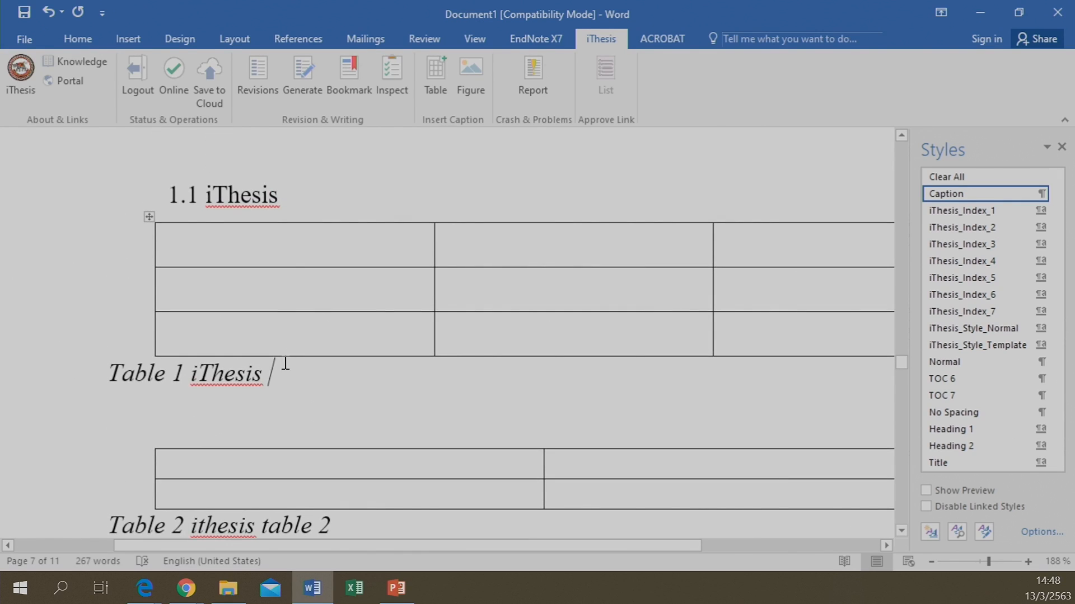
scroll(285, 363, down, 6)
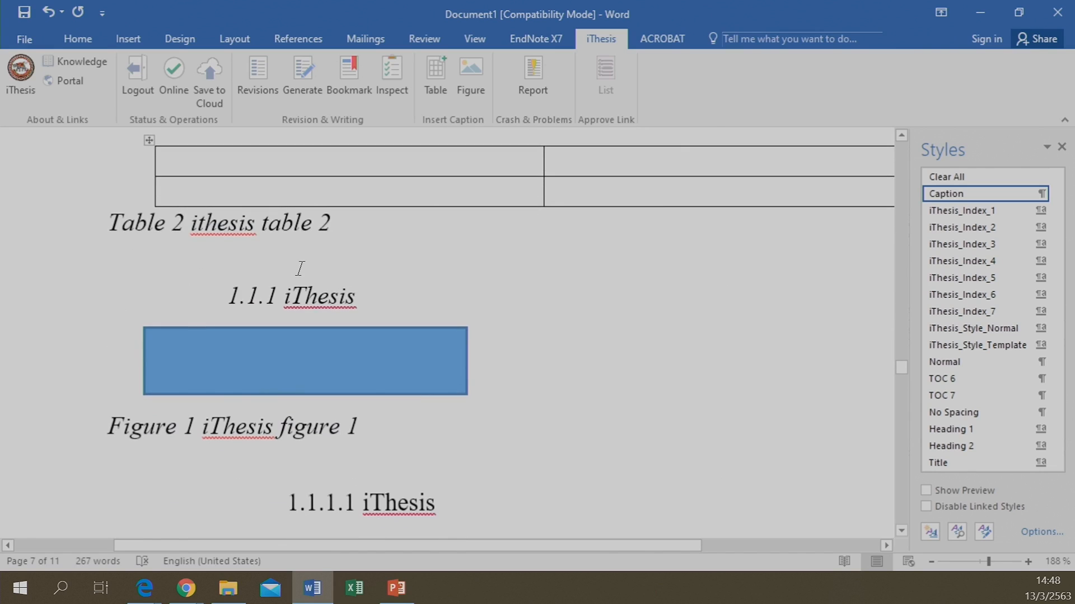
scroll(300, 268, up, 4)
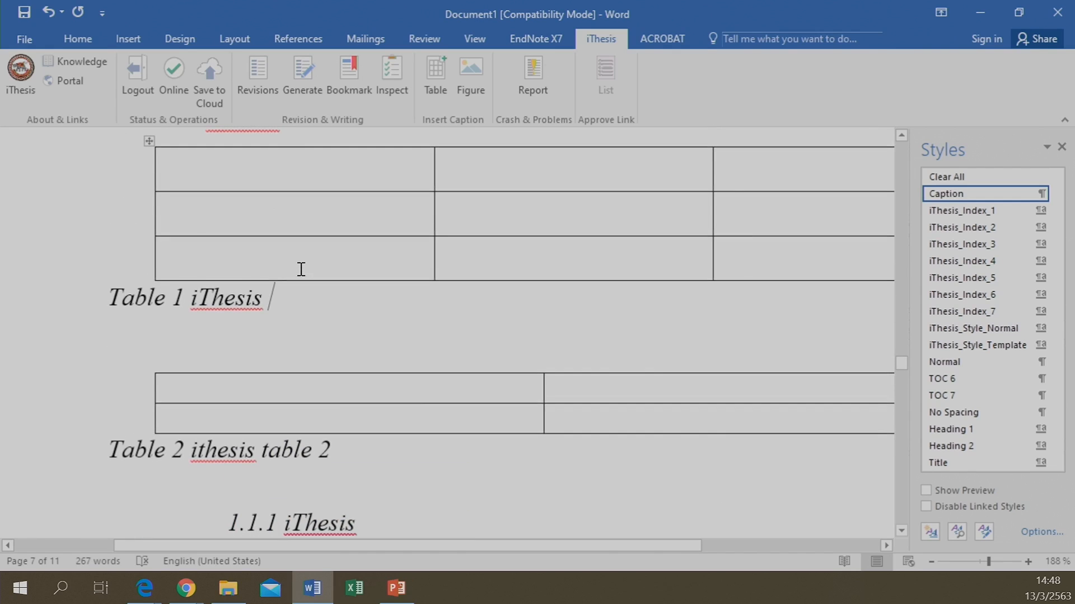
Update the Table 1 caption field and regenerate the lists of tables and figures
click(69, 305)
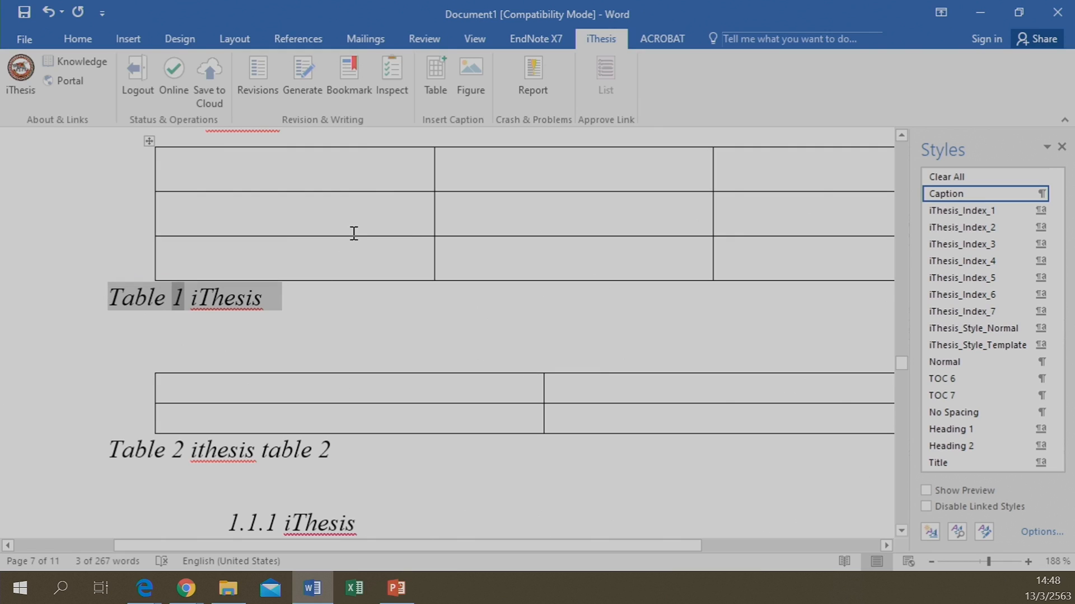
right_click(125, 308)
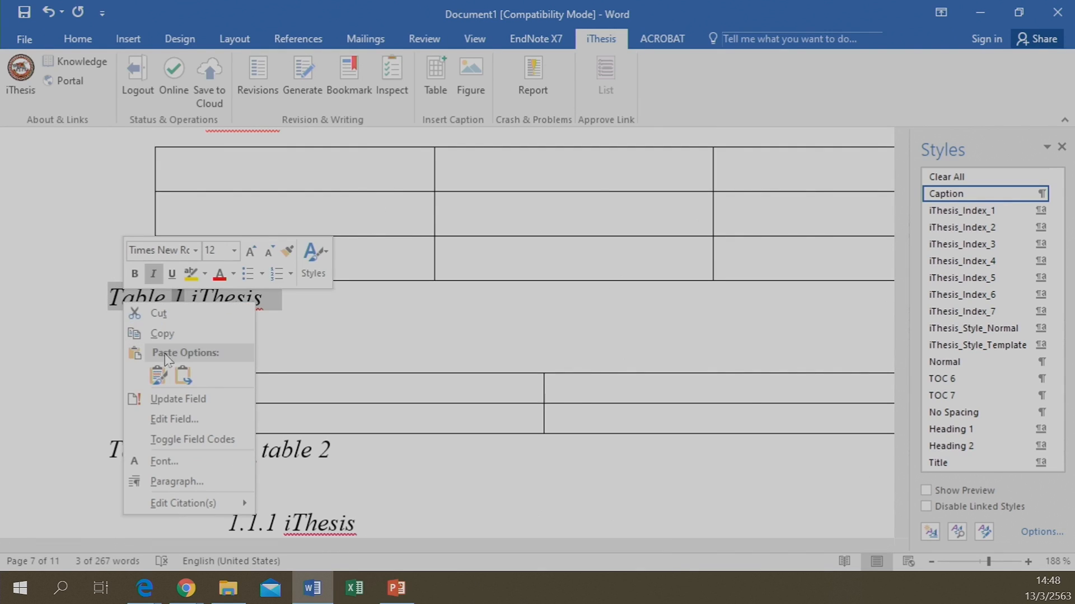
click(165, 402)
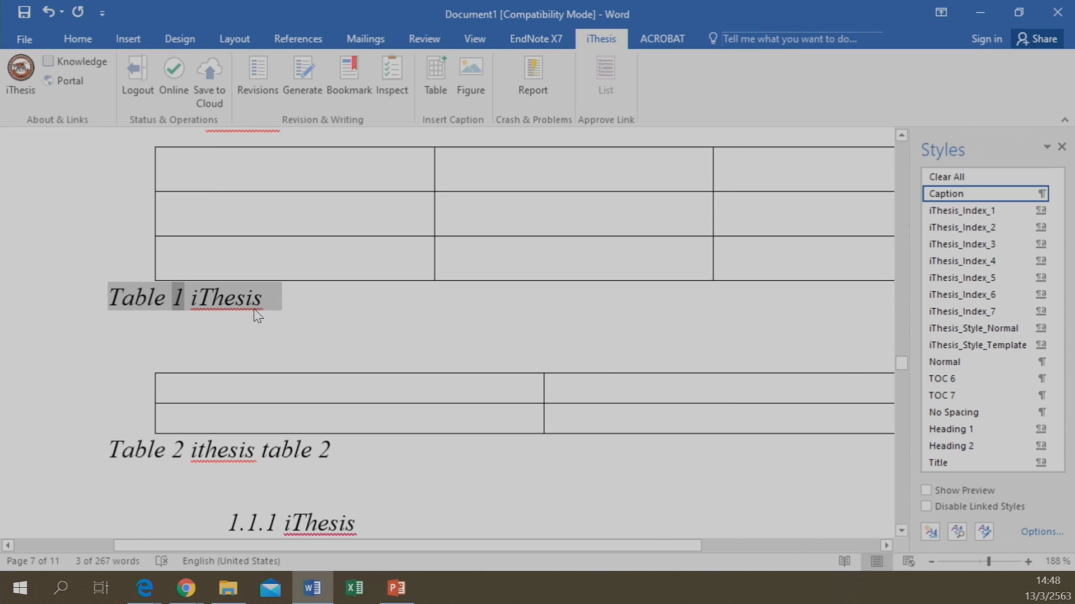
right_click(219, 301)
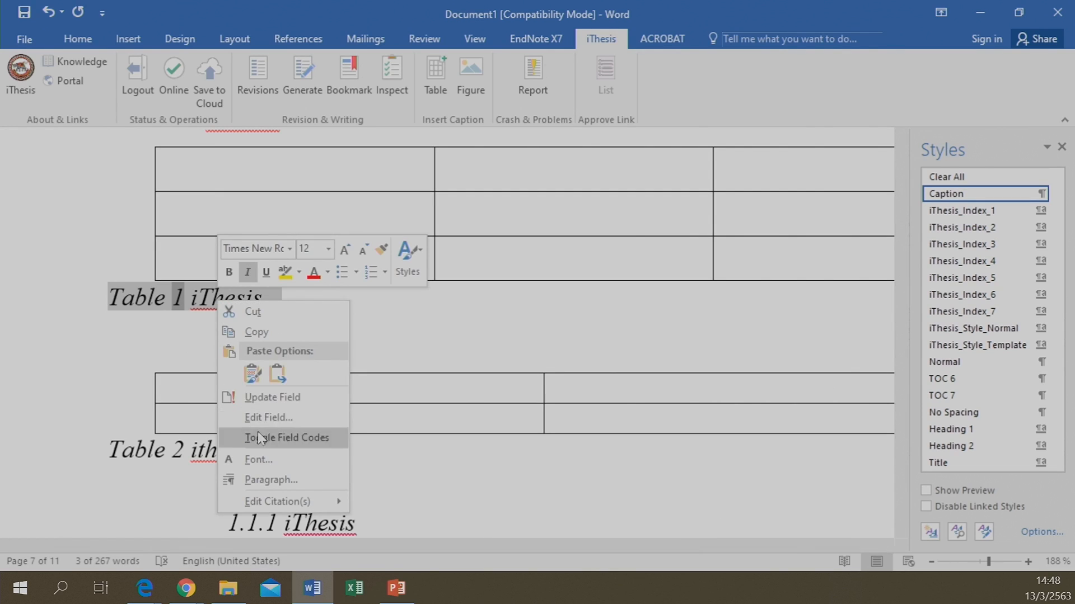
click(257, 394)
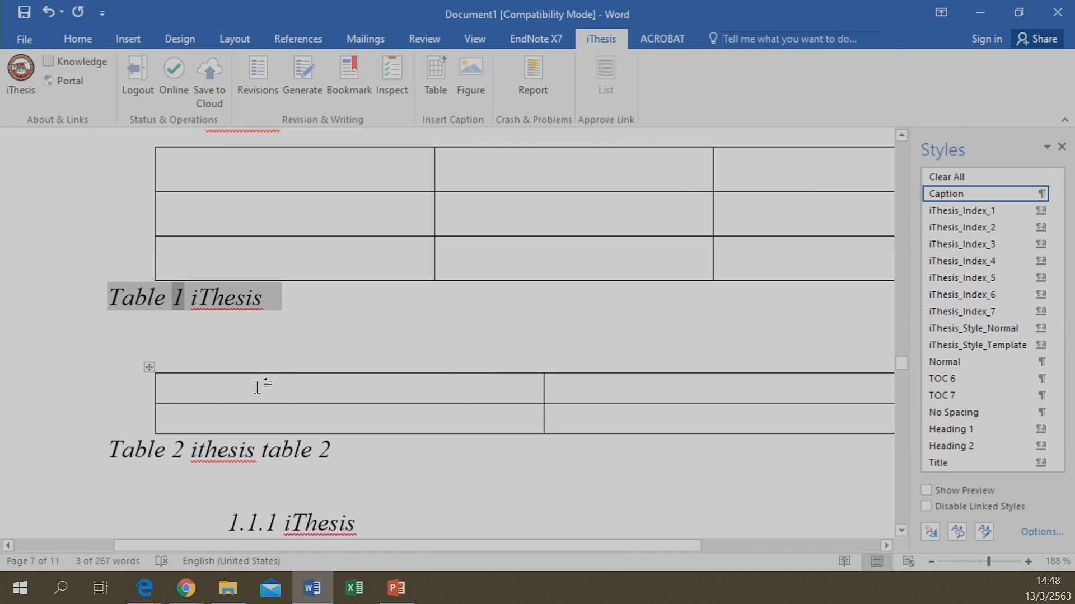
click(341, 89)
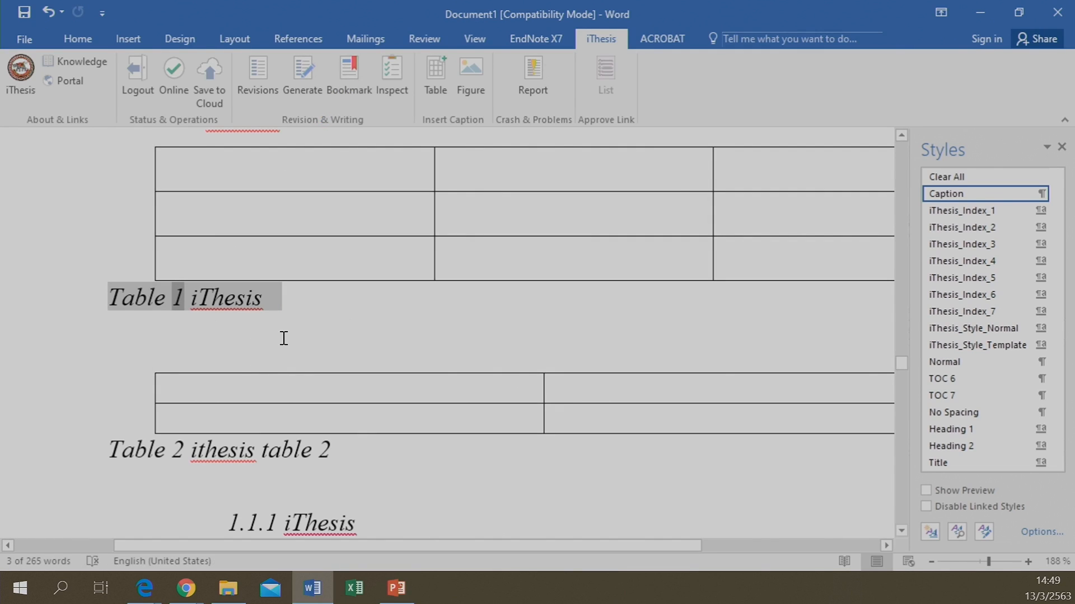
scroll(284, 338, up, 10)
scroll(284, 338, up, 8)
scroll(283, 338, up, 2)
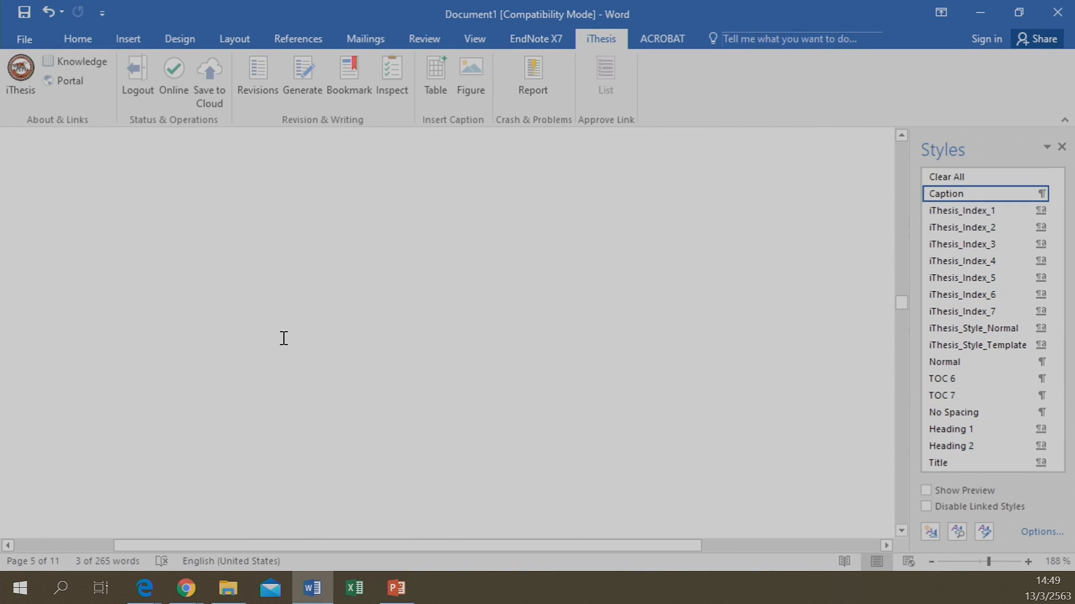
scroll(284, 338, up, 5)
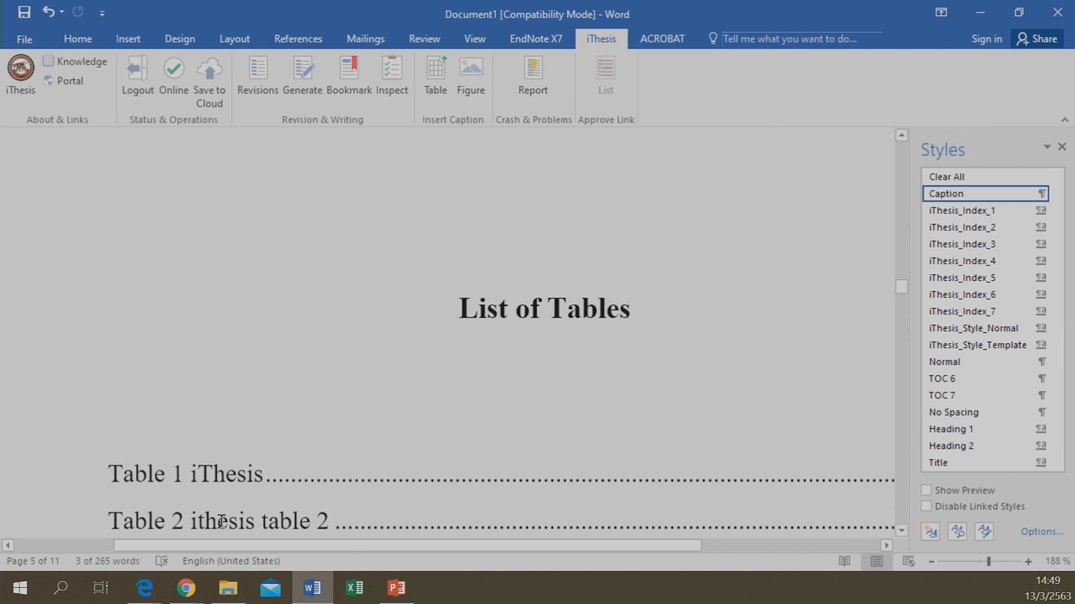
scroll(289, 320, down, 2)
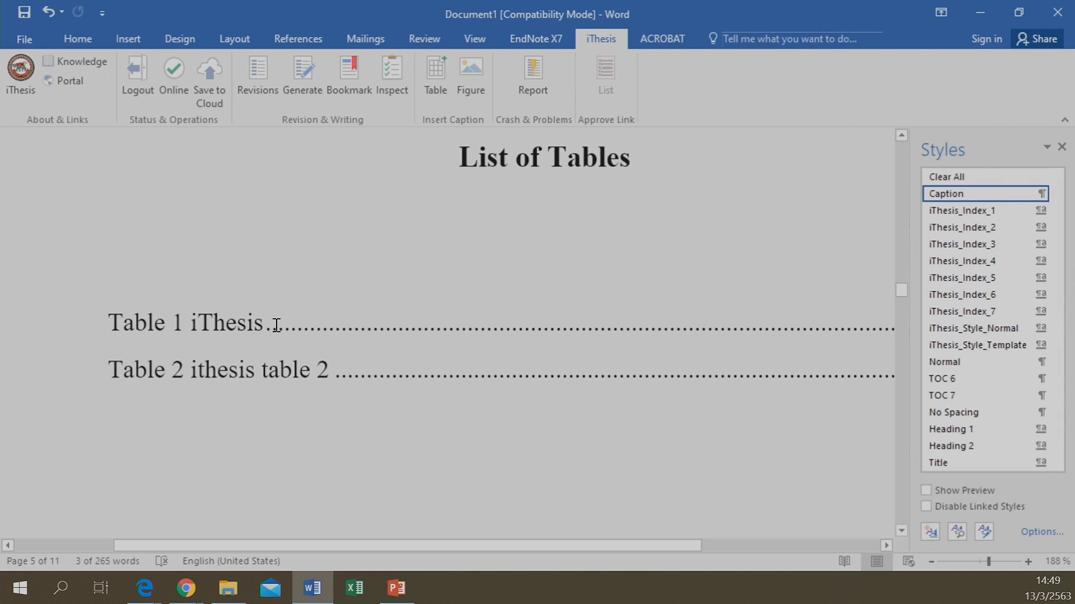
scroll(252, 354, down, 3)
scroll(181, 248, down, 5)
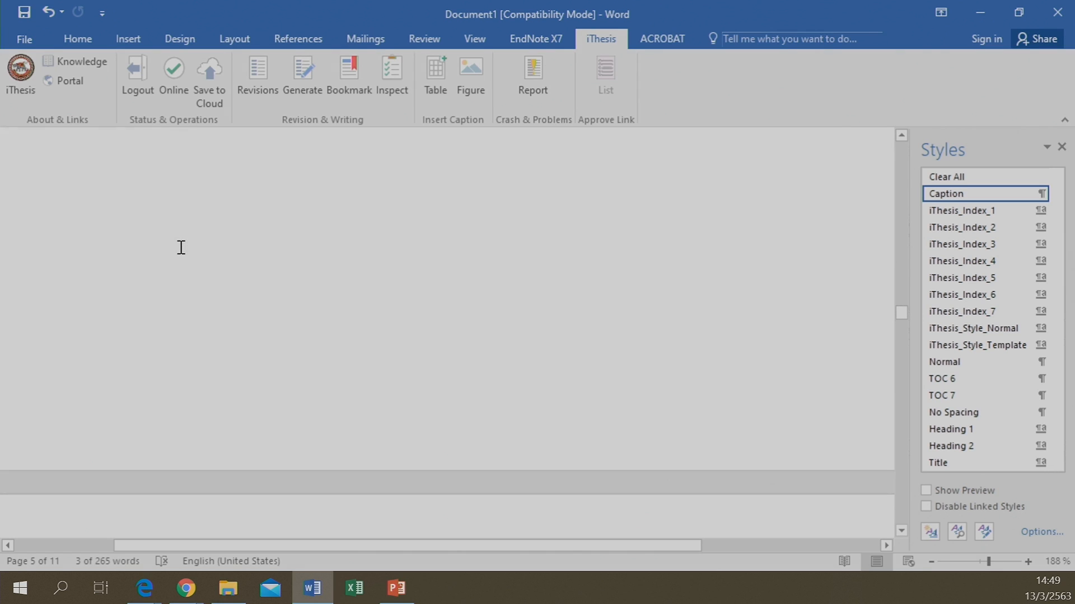
scroll(181, 248, down, 5)
scroll(191, 313, down, 4)
scroll(189, 311, down, 1)
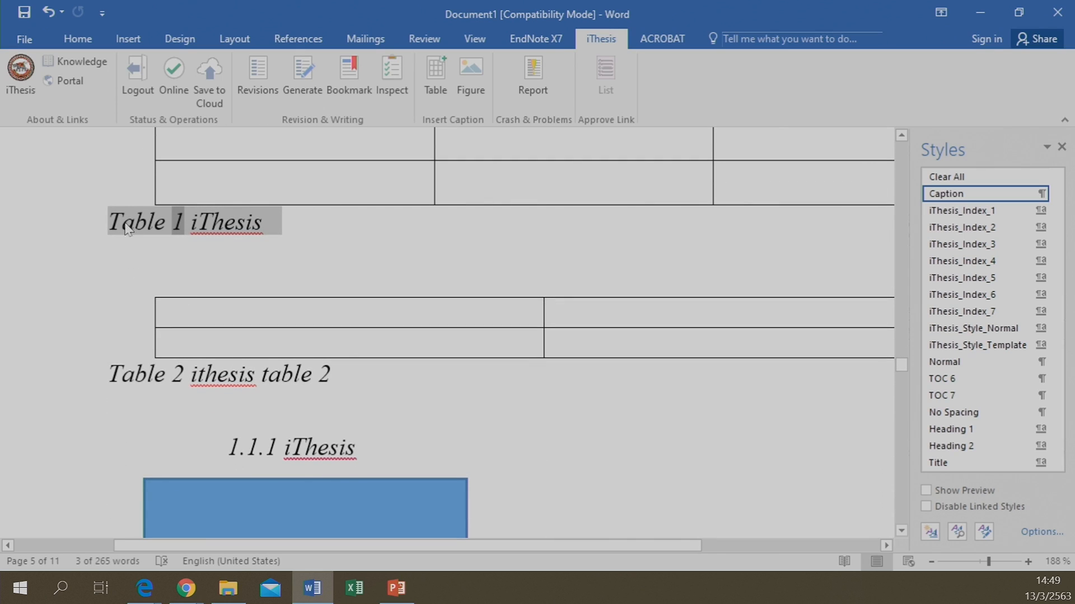
Refresh the 'Table 1 iThesis' caption field and bookmark that caption for iThesis
right_click(161, 235)
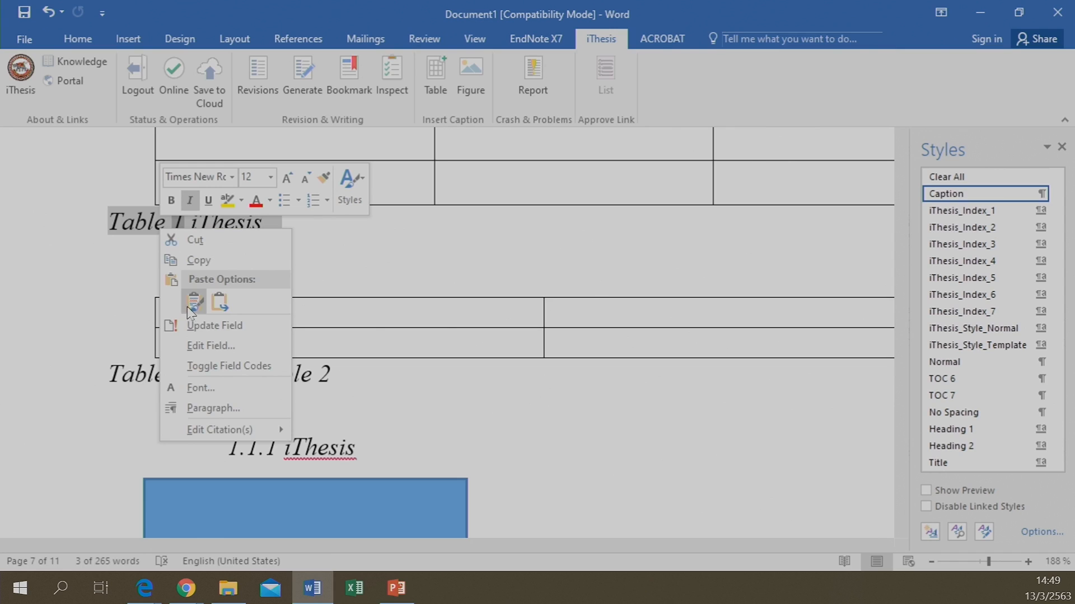
click(203, 329)
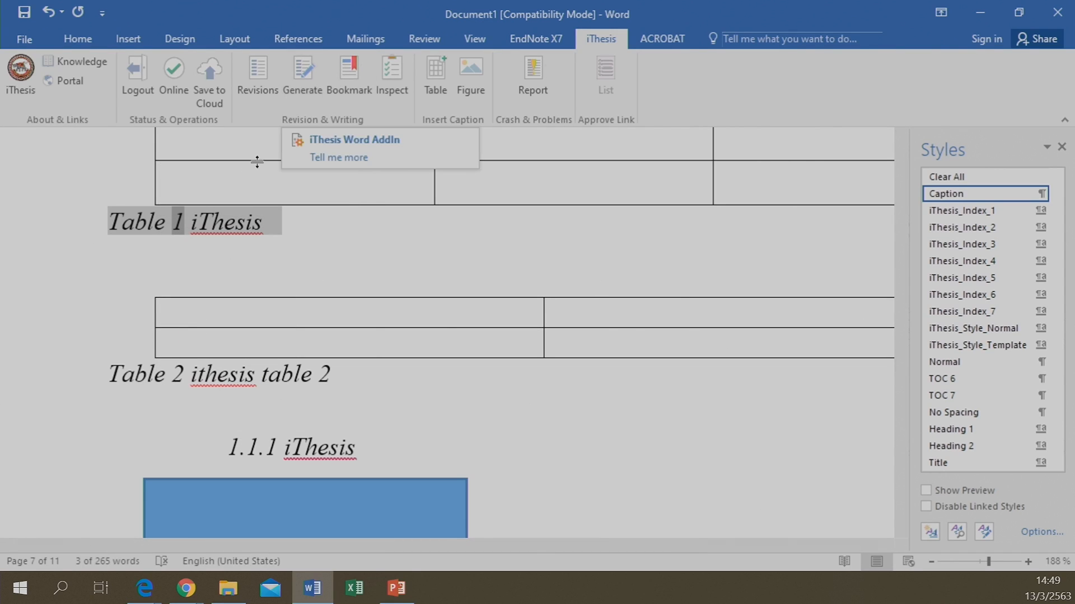
right_click(137, 224)
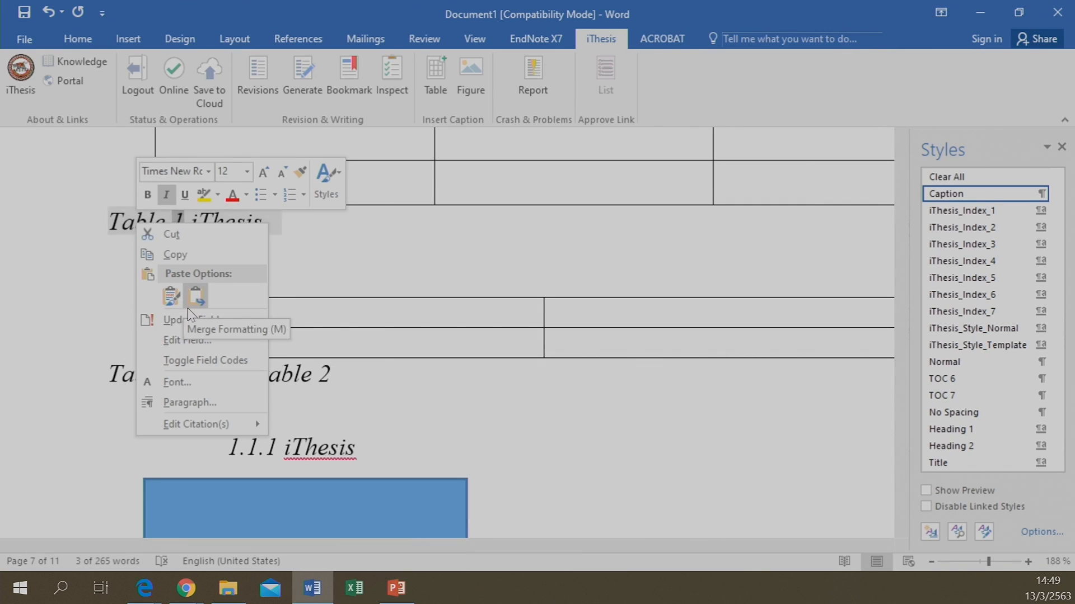
click(352, 91)
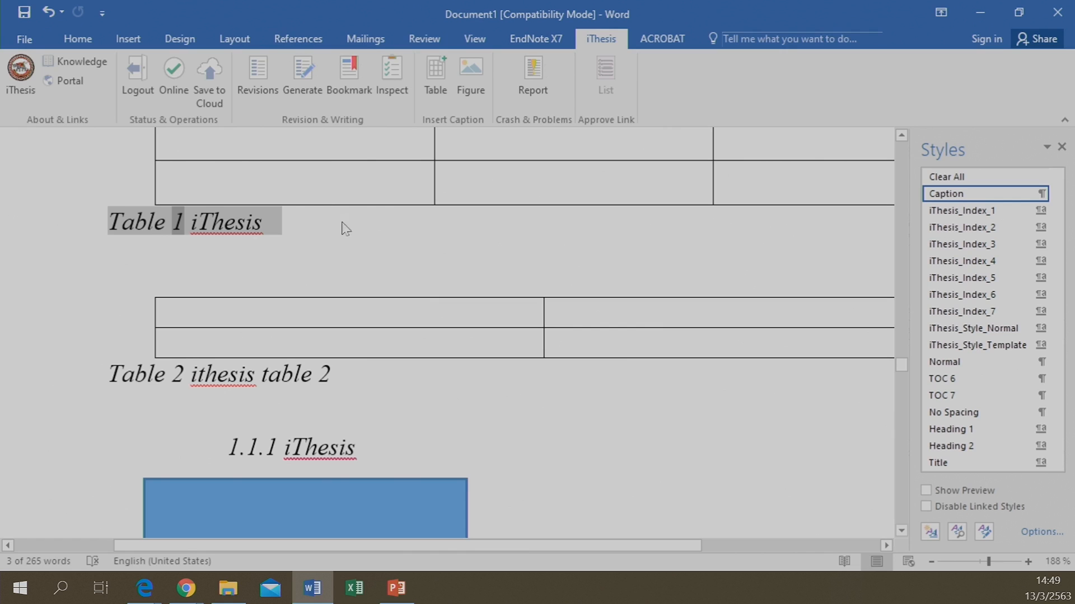
click(349, 233)
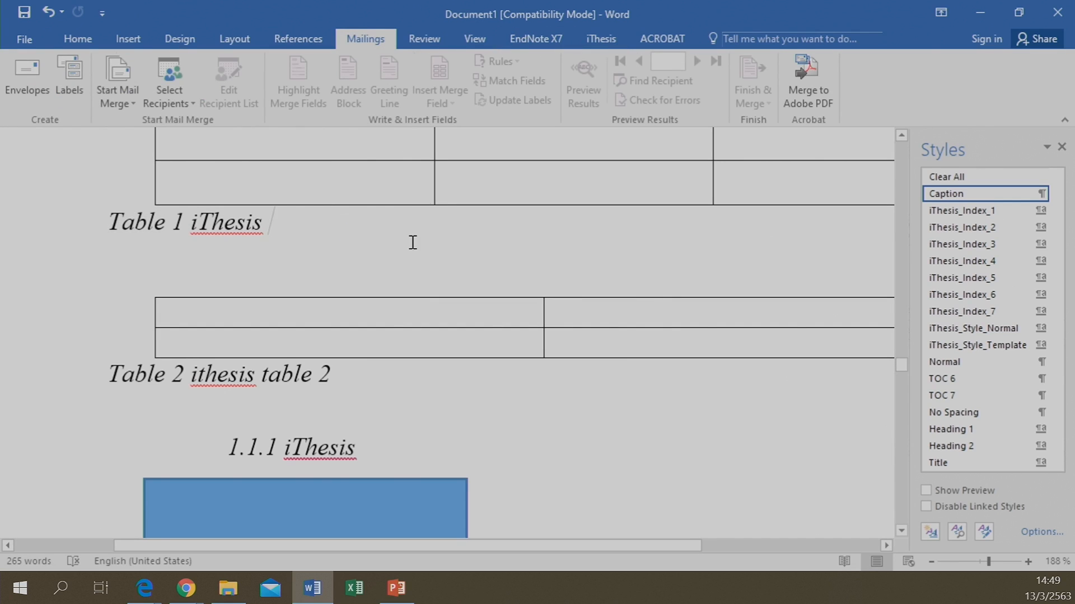
Start a new empty paragraph right after the 'Figure 2 iThesis figure 2' caption
scroll(396, 142, up, 10)
scroll(395, 141, up, 10)
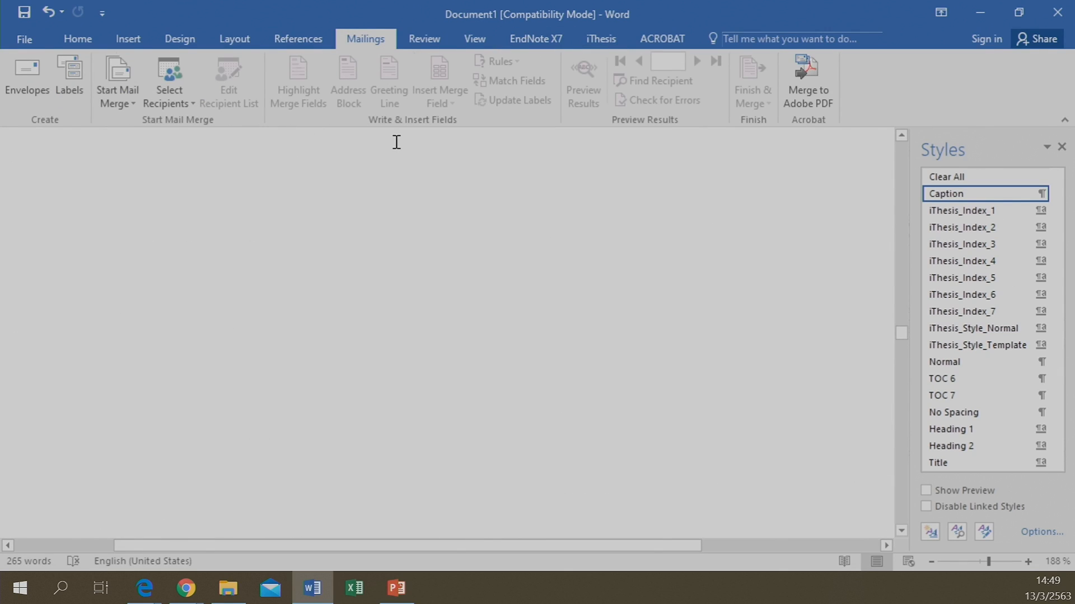
scroll(363, 200, up, 3)
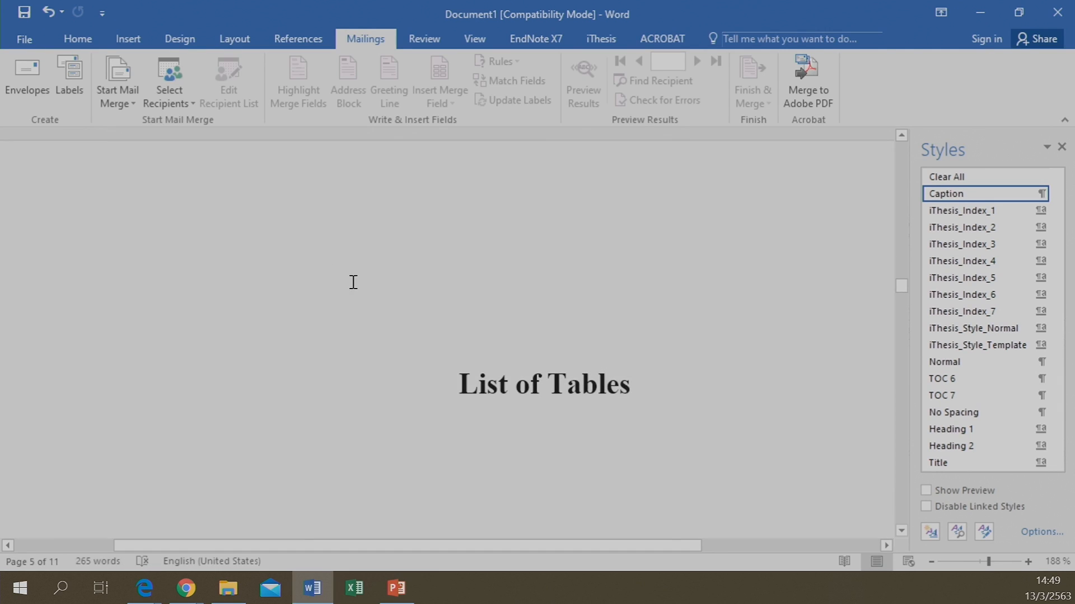
scroll(413, 307, down, 5)
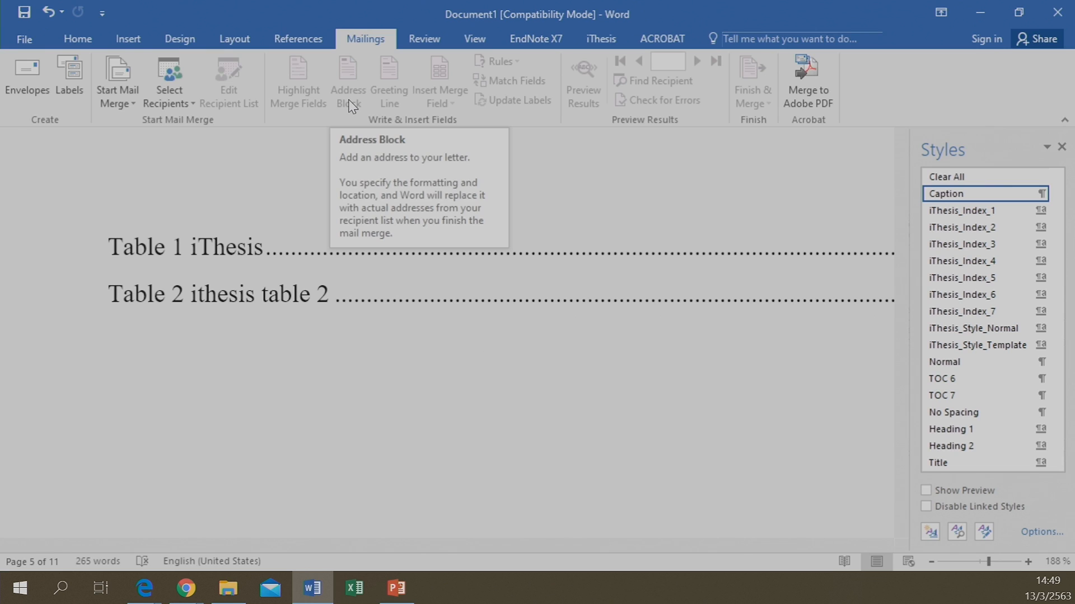
scroll(350, 106, down, 4)
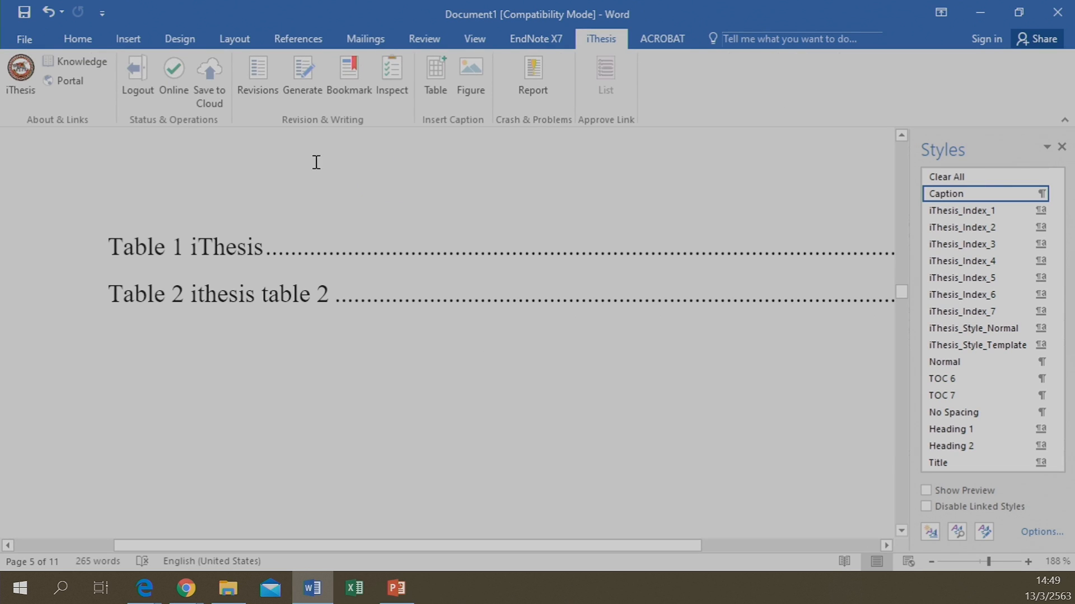
scroll(295, 112, down, 1)
scroll(384, 268, down, 3)
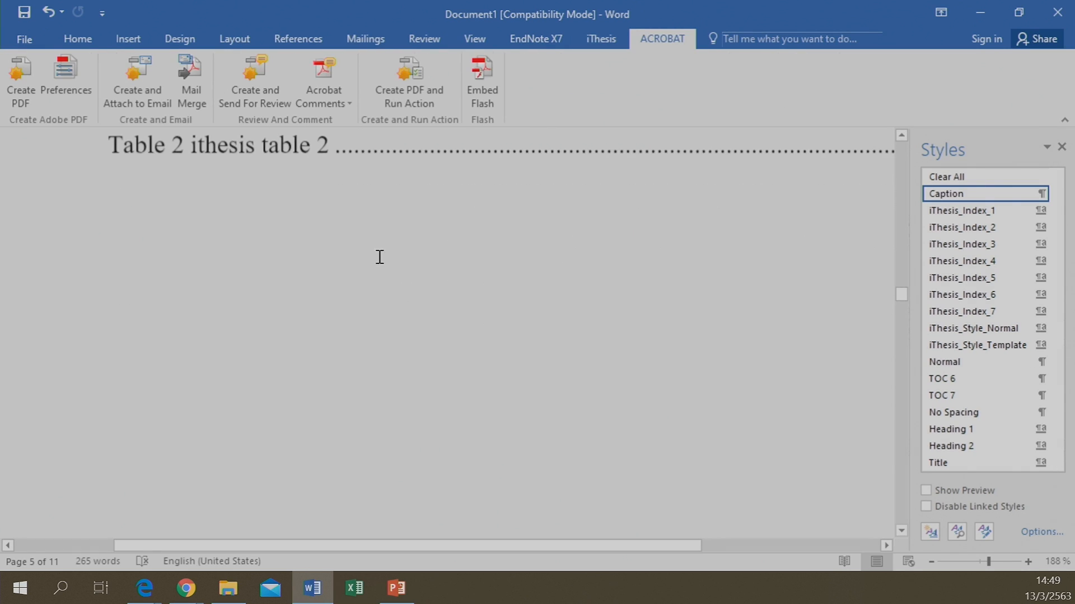
scroll(360, 48, up, 4)
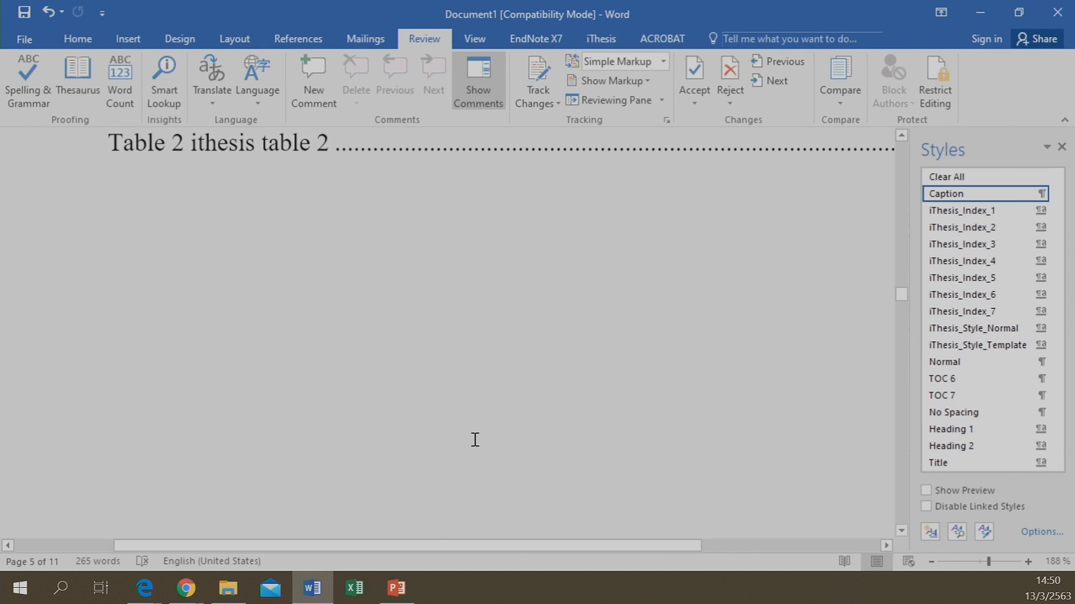
scroll(475, 440, up, 10)
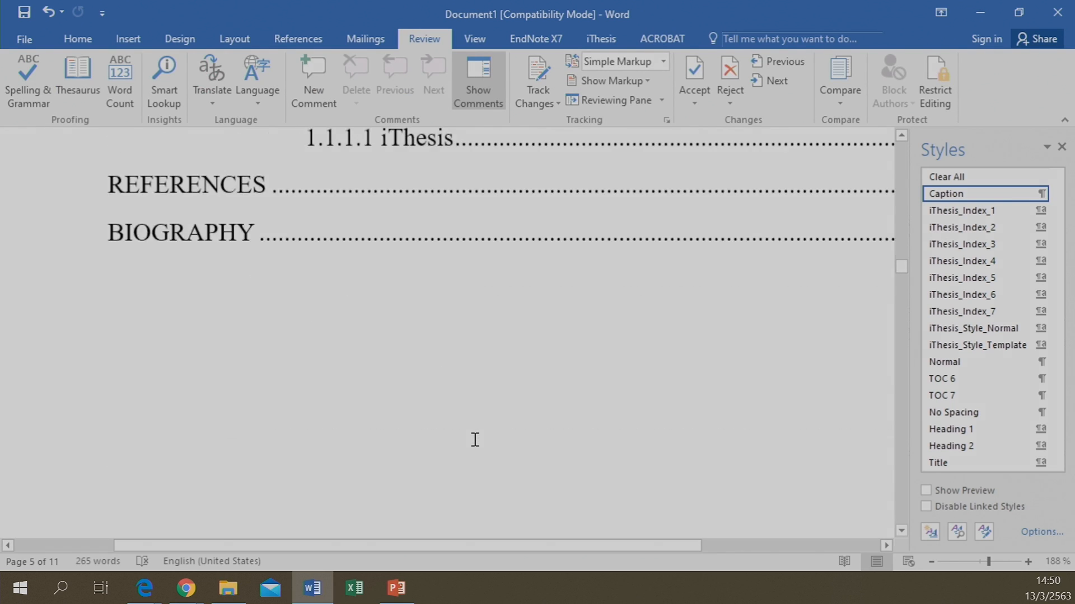
scroll(474, 440, up, 11)
scroll(472, 439, down, 4)
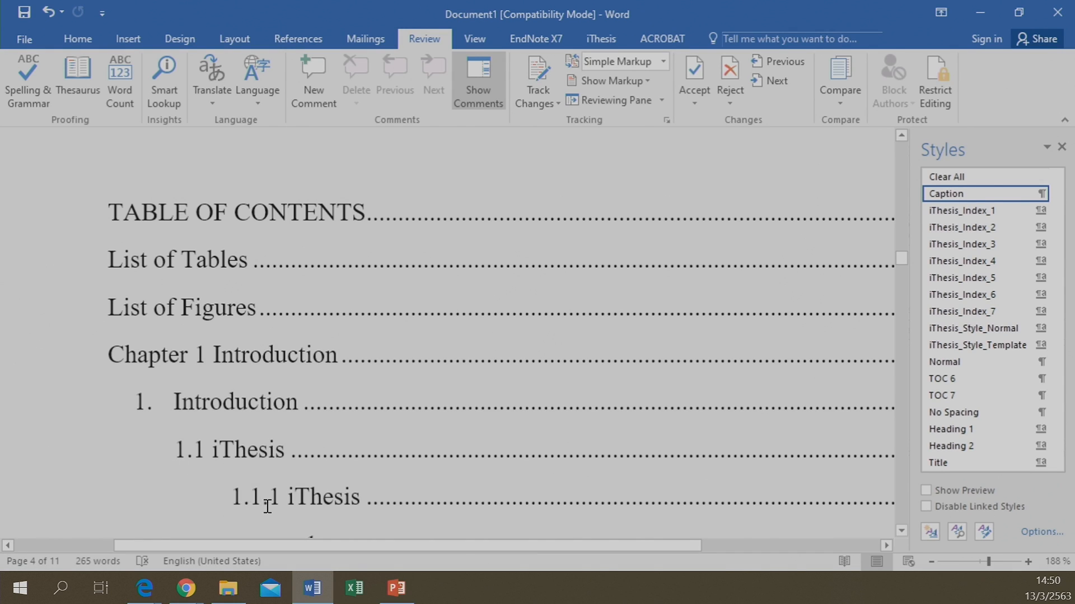
scroll(299, 497, down, 3)
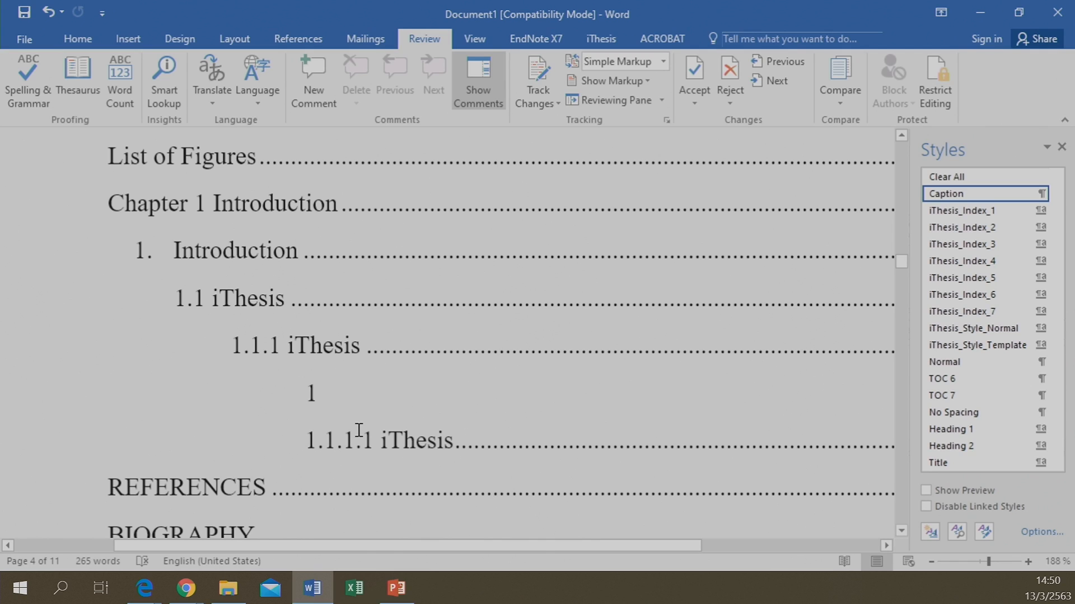
scroll(359, 430, down, 10)
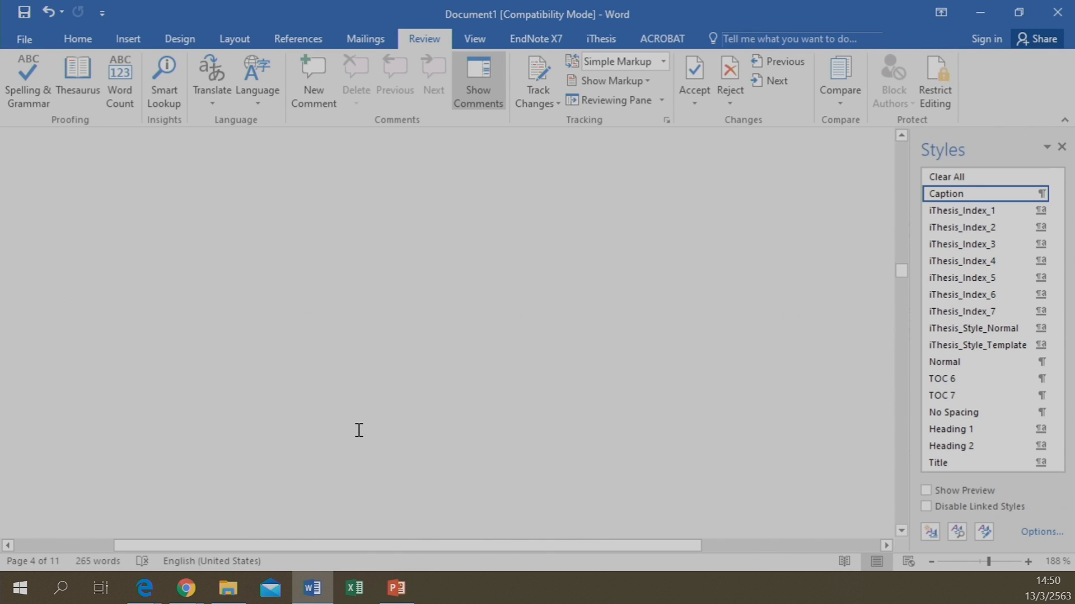
scroll(359, 430, down, 5)
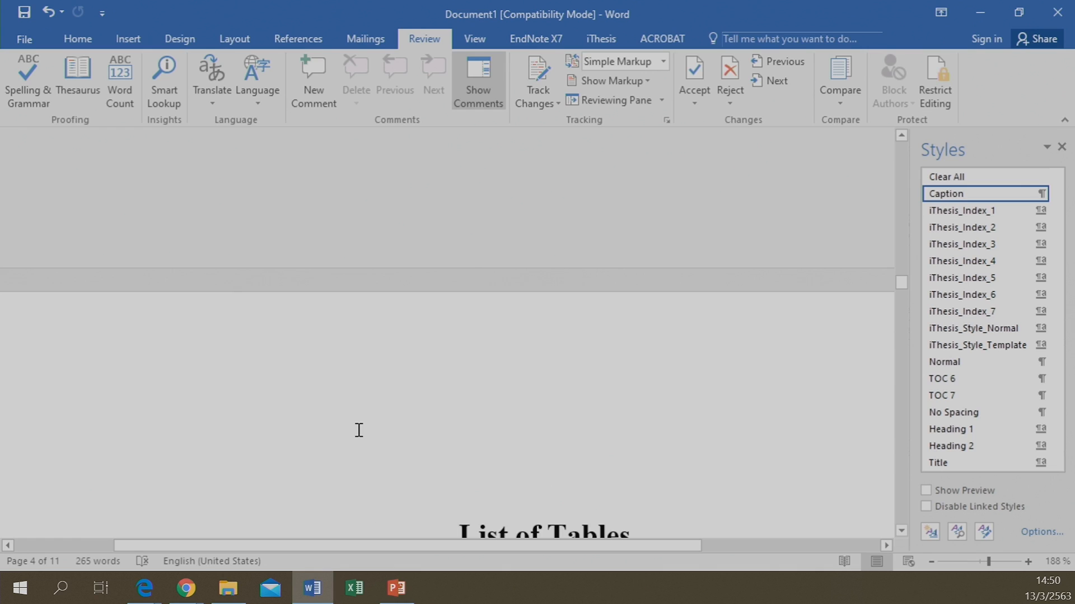
scroll(358, 430, down, 5)
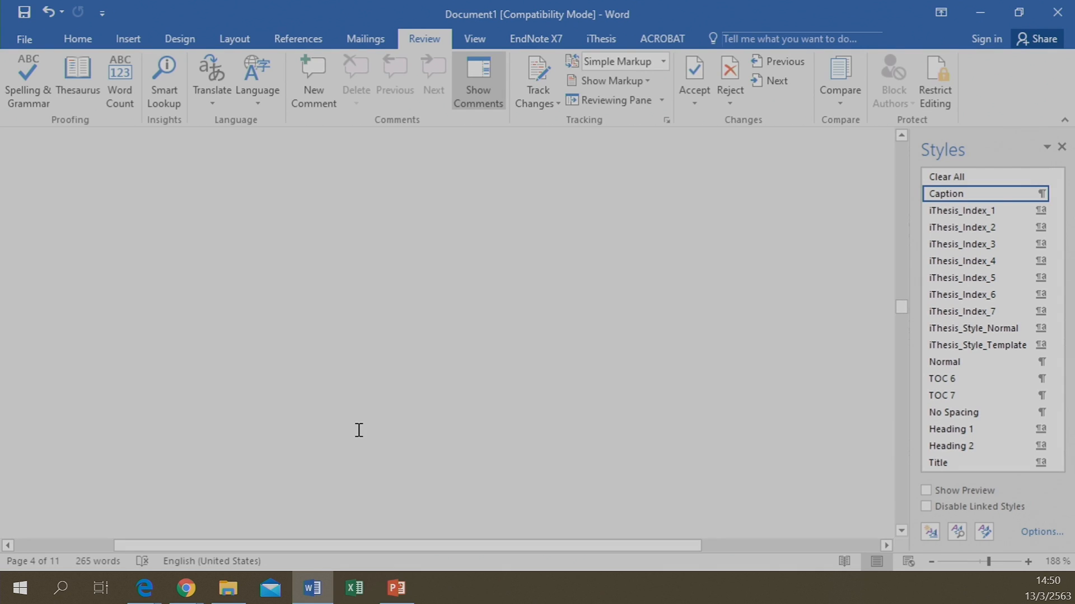
scroll(359, 429, down, 5)
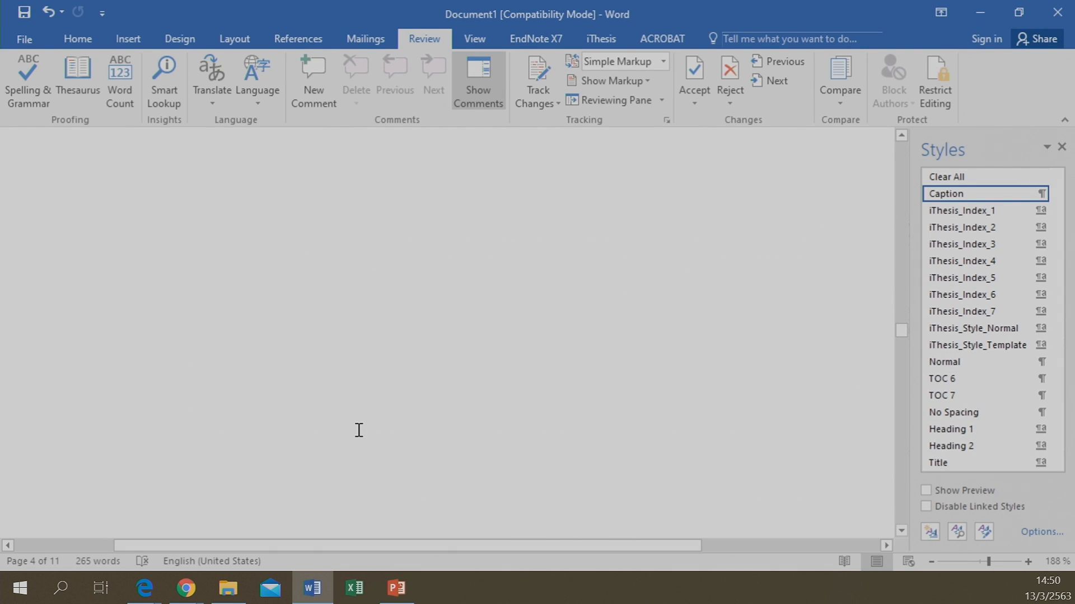
scroll(359, 430, up, 3)
scroll(358, 431, up, 5)
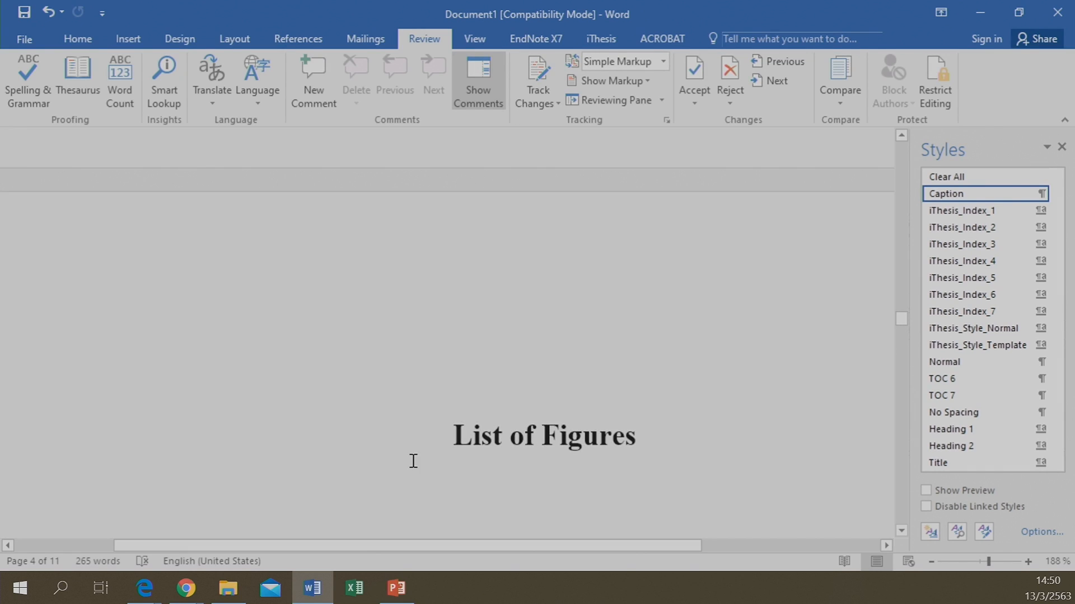
scroll(398, 378, down, 4)
scroll(394, 379, down, 3)
scroll(394, 380, up, 5)
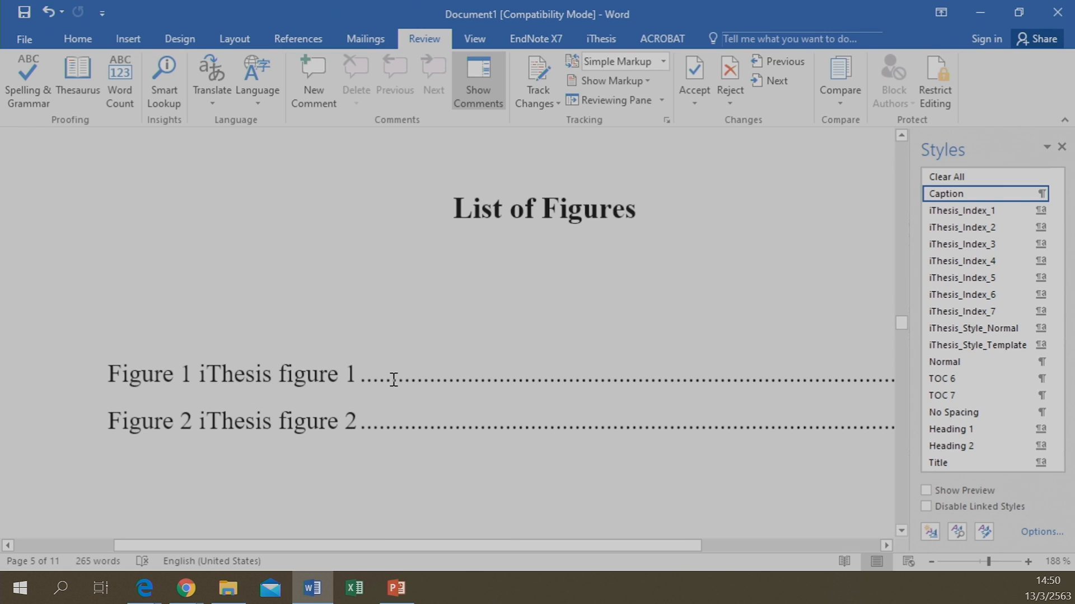
scroll(394, 379, down, 3)
scroll(394, 380, up, 5)
scroll(394, 380, down, 4)
scroll(394, 379, up, 4)
scroll(392, 379, down, 1)
scroll(392, 380, down, 4)
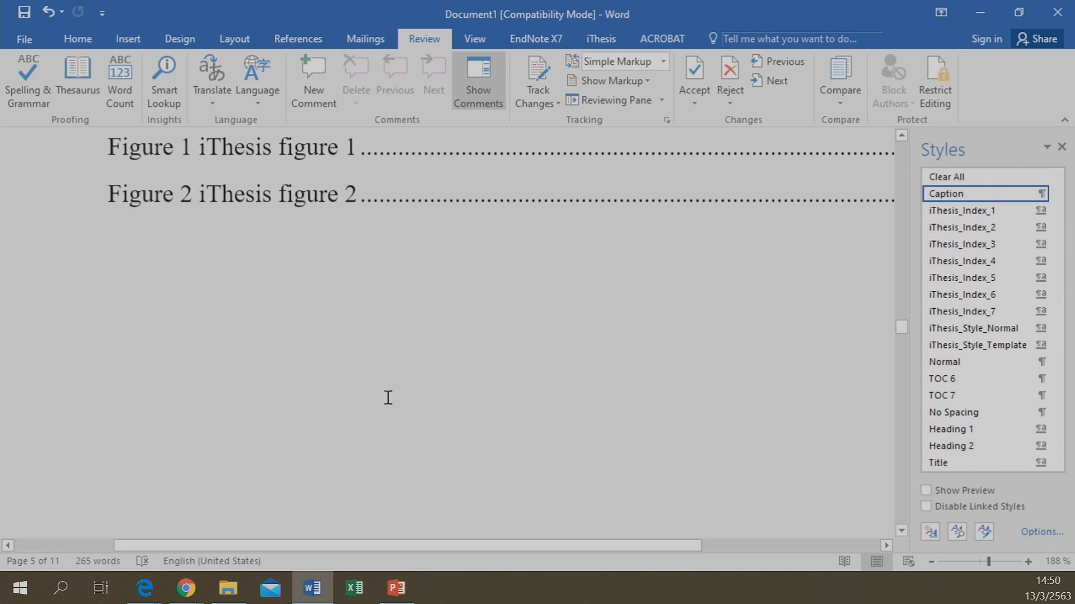
scroll(347, 353, down, 10)
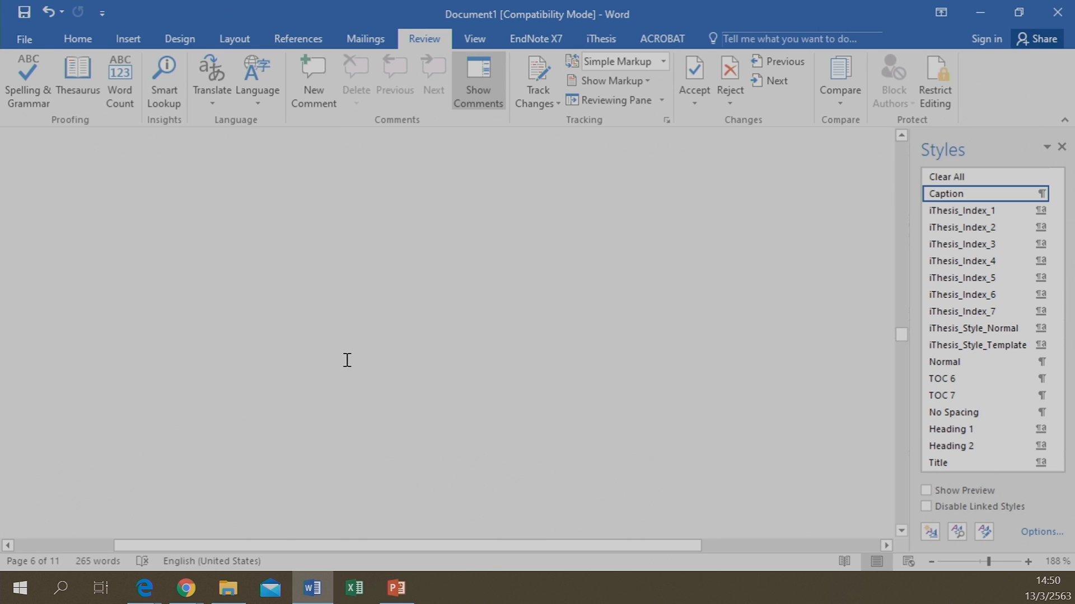
scroll(326, 365, down, 12)
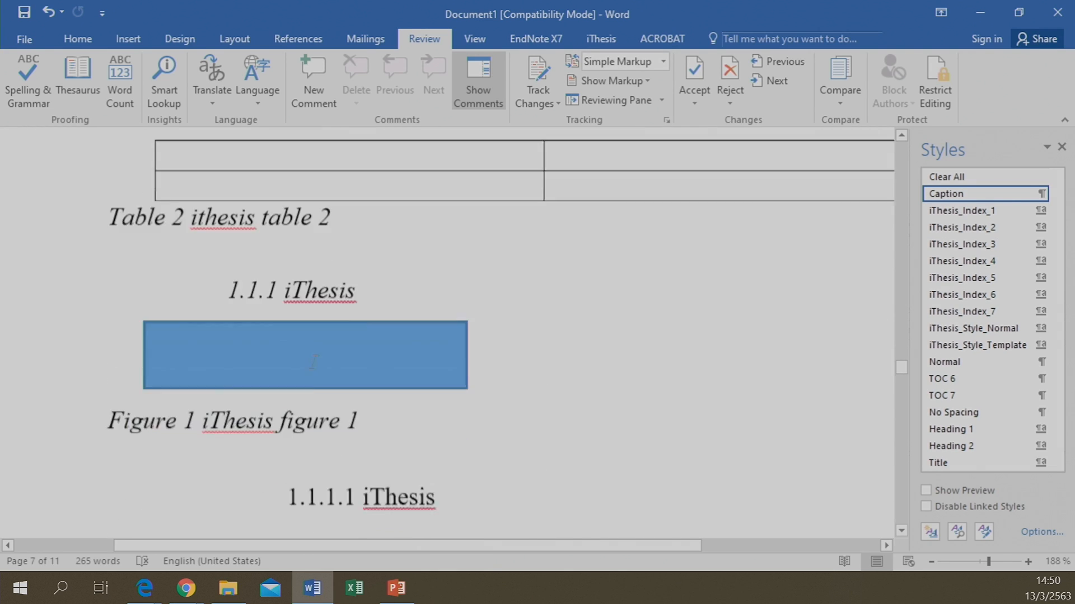
scroll(521, 235, up, 6)
scroll(456, 511, up, 1)
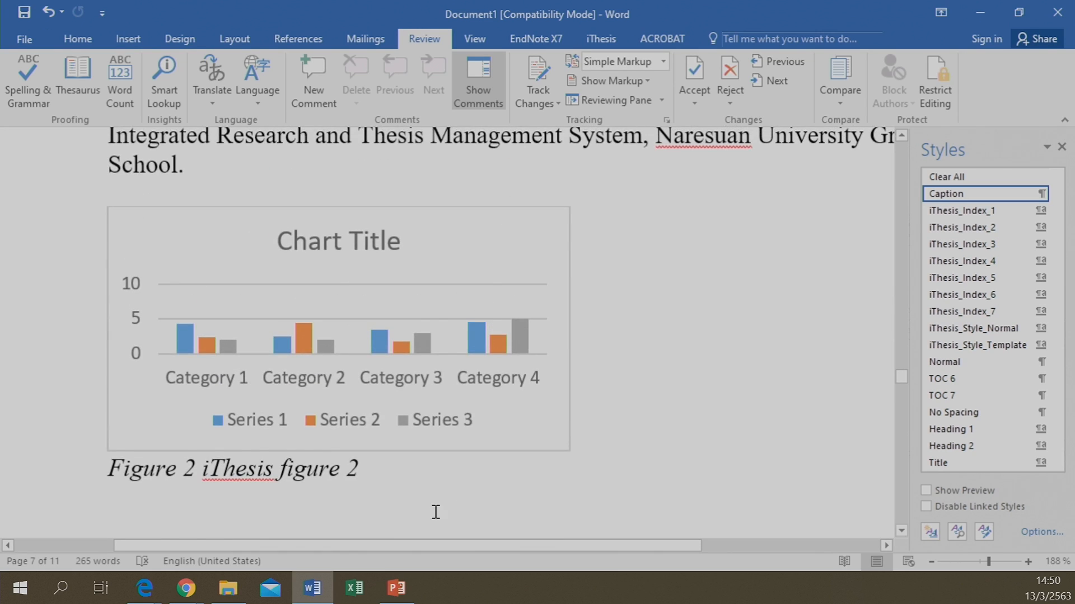
scroll(336, 377, down, 3)
click(445, 331)
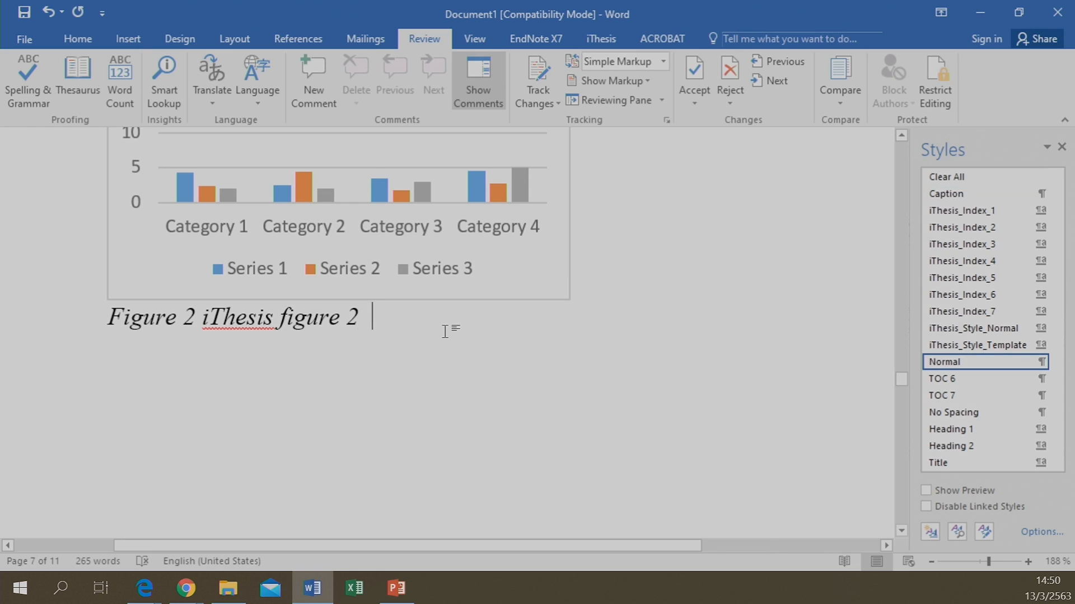
key(Return)
scroll(255, 240, up, 3)
scroll(694, 434, down, 1)
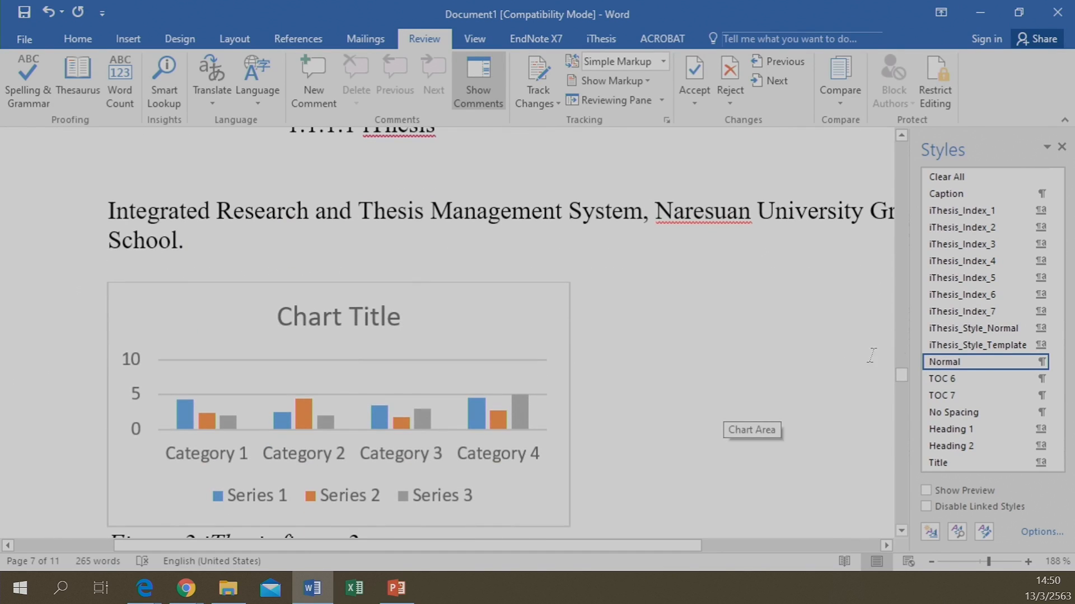
Apply the iThesis_Index_1 style to the new paragraph and type the heading 'Chapter 2'
click(960, 212)
scroll(503, 356, down, 3)
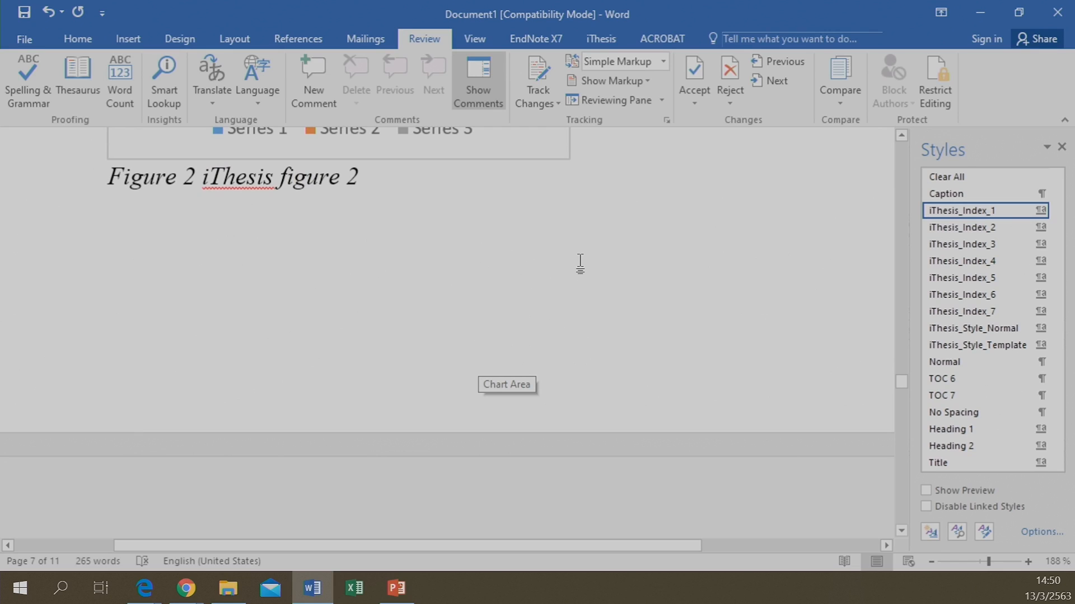
text(Chao)
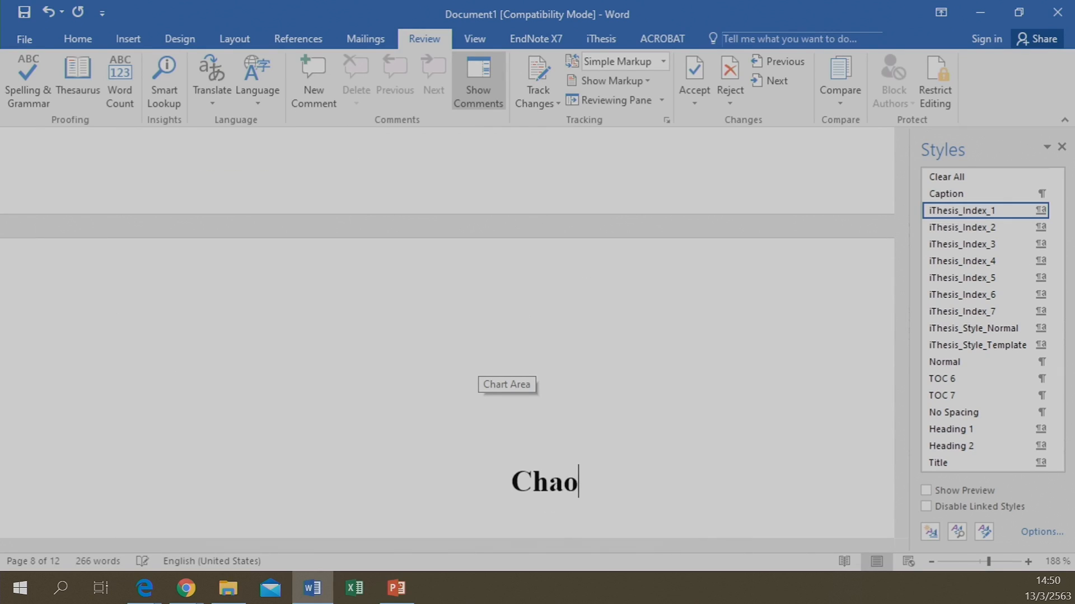
key(BackSpace)
text(pter)
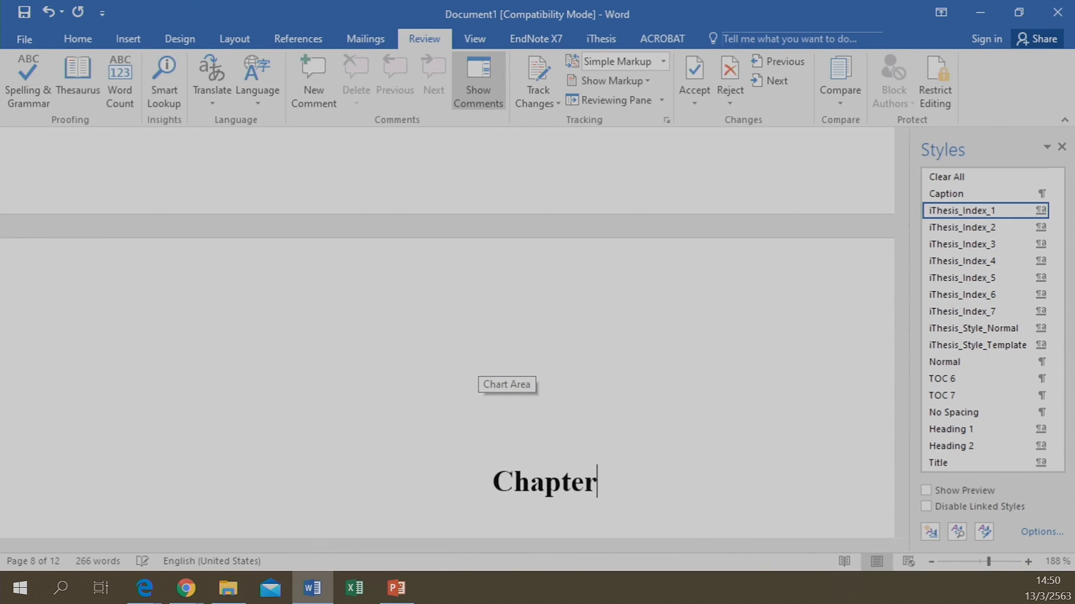
text( 2)
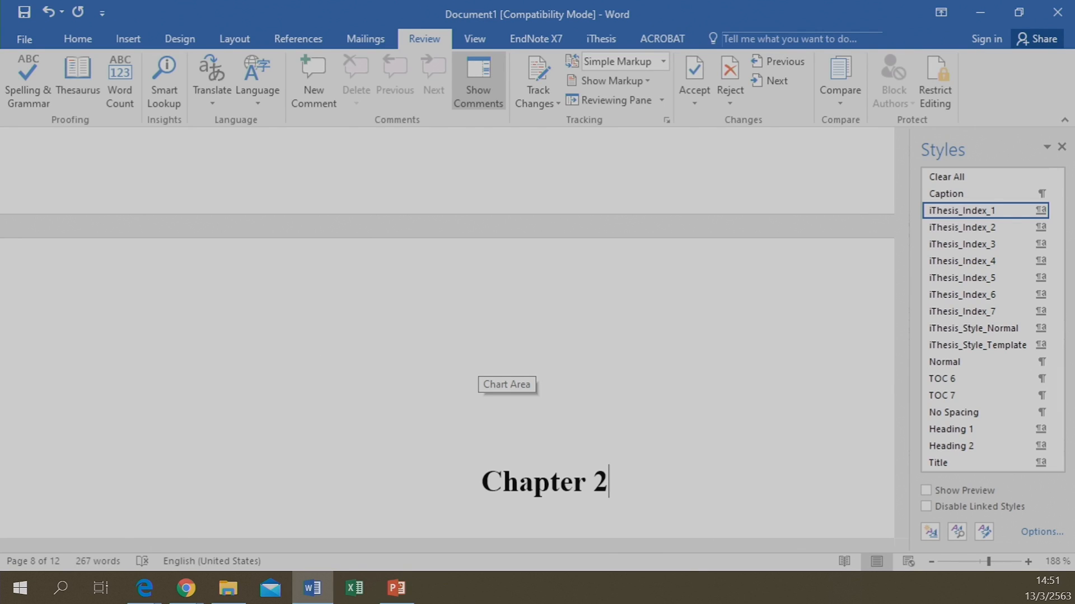
Type the title 'Introduction' on the line beneath Chapter 2
scroll(585, 268, down, 1)
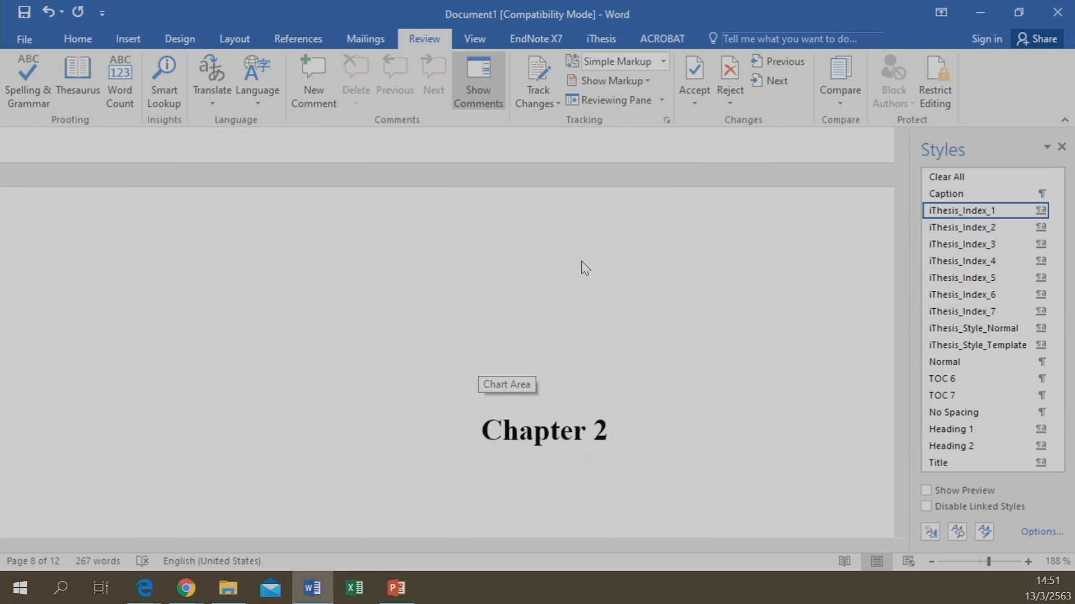
text(Inre)
key(BackSpace)
key(BackSpace)
text(tr)
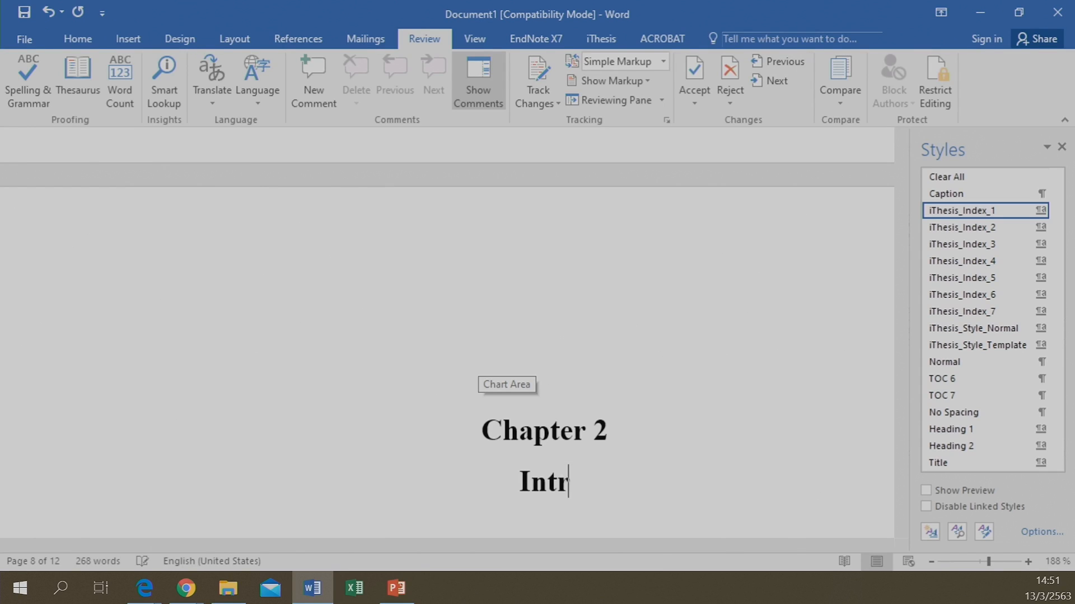
text(oduction)
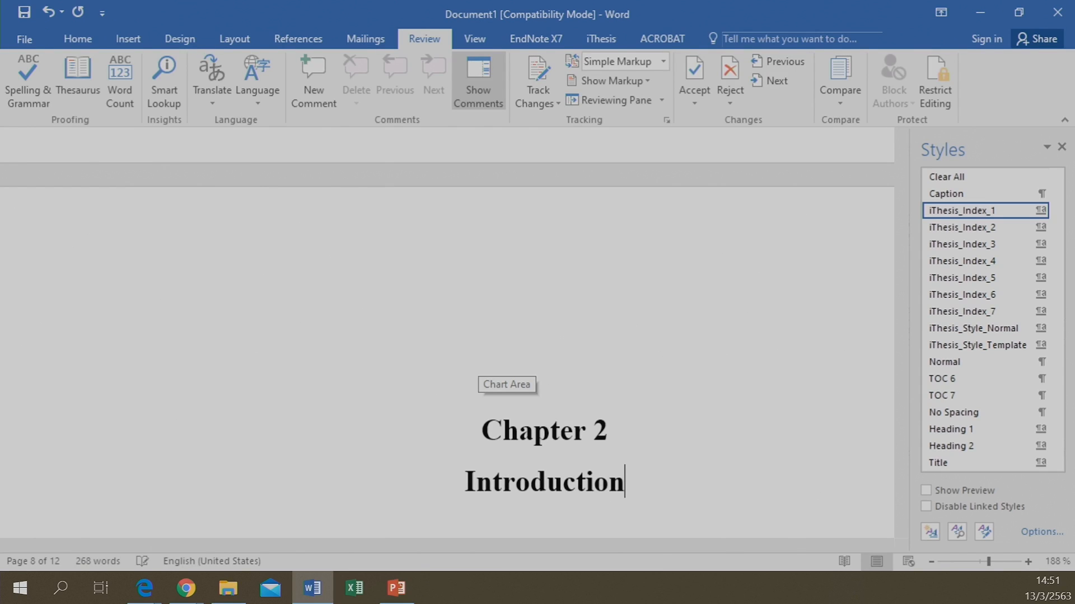
scroll(599, 375, down, 2)
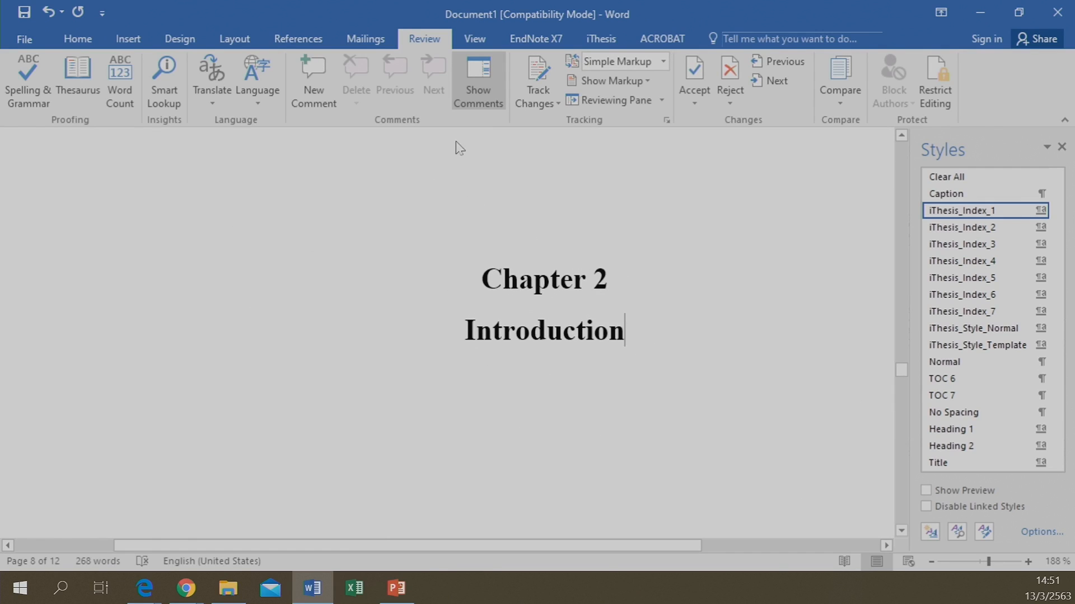
Bookmark the Chapter 2 Introduction heading and check its Table of Contents entry
click(607, 39)
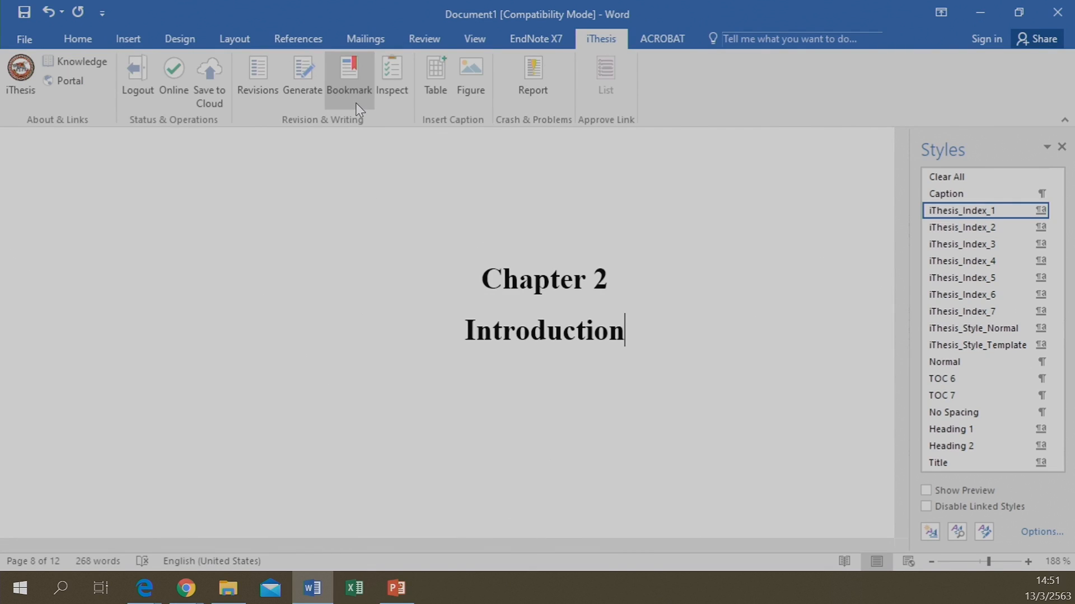
click(357, 83)
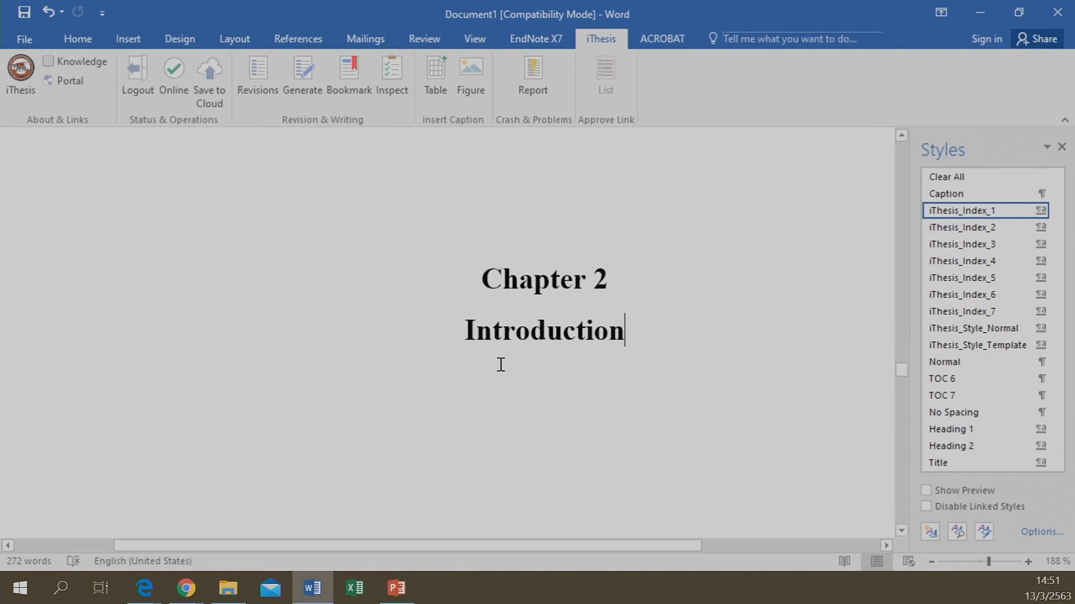
scroll(498, 364, up, 20)
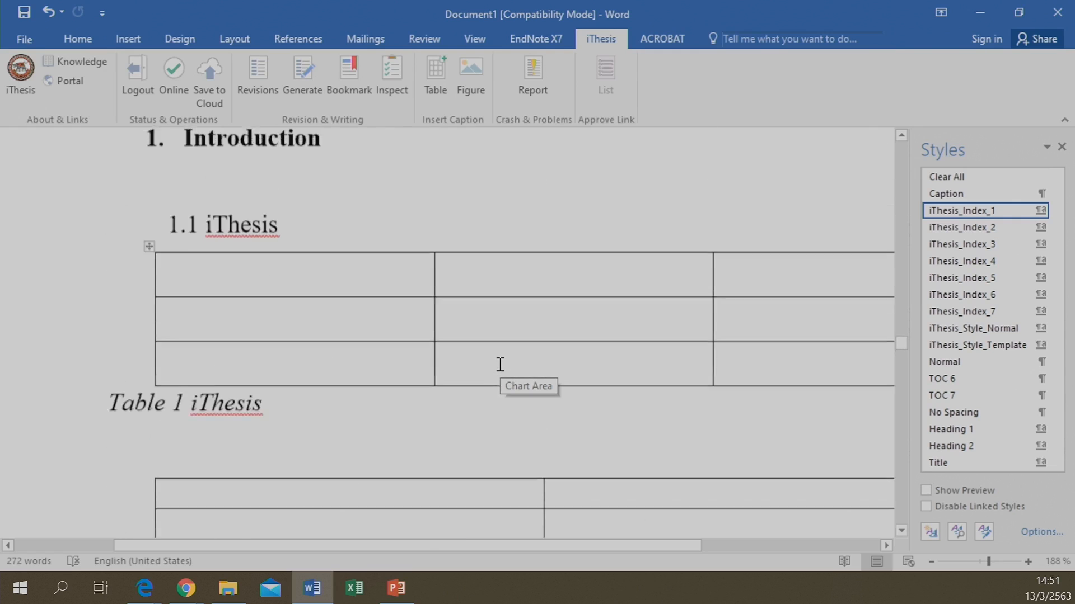
scroll(499, 365, up, 5)
scroll(500, 365, up, 5)
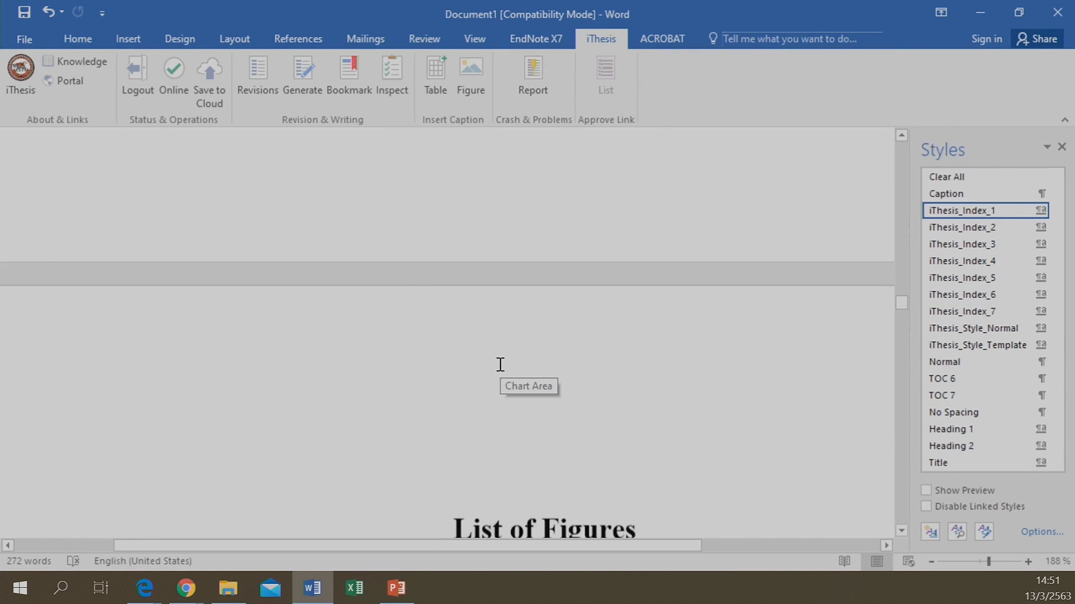
scroll(499, 364, up, 10)
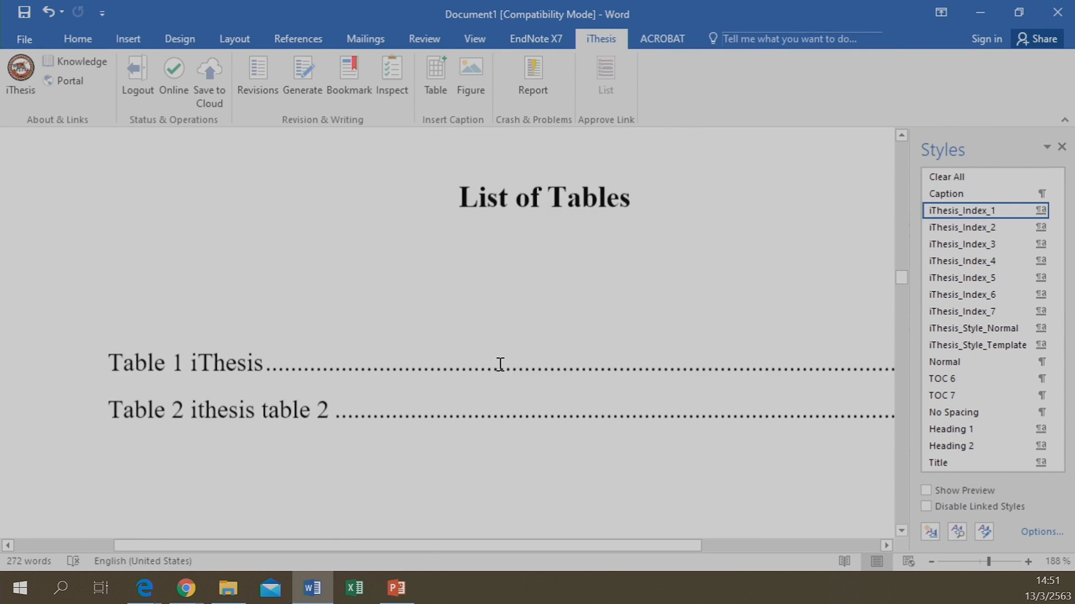
scroll(500, 364, up, 10)
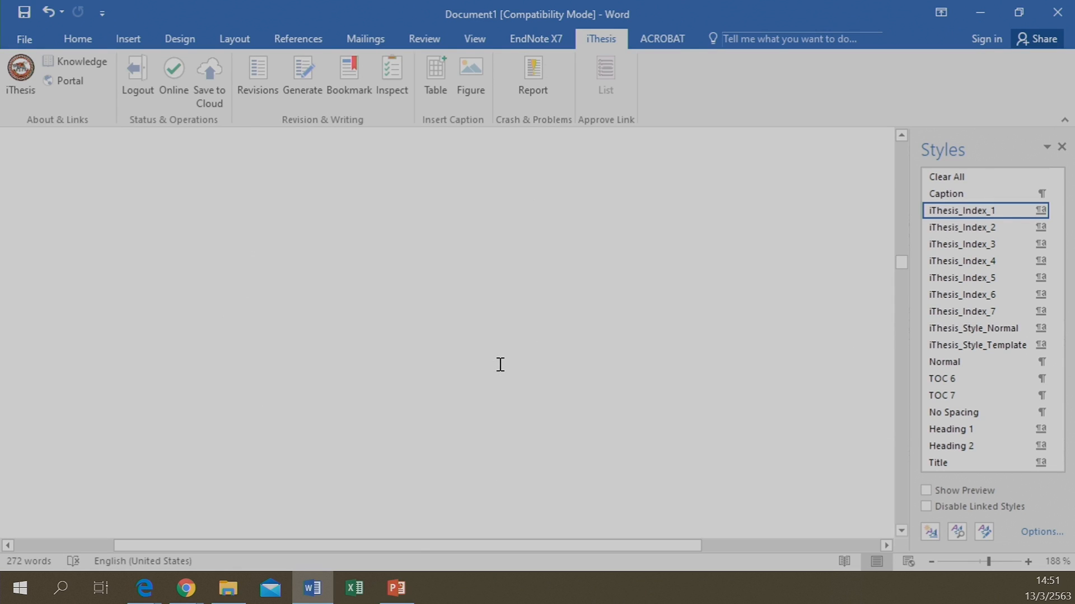
scroll(500, 364, down, 8)
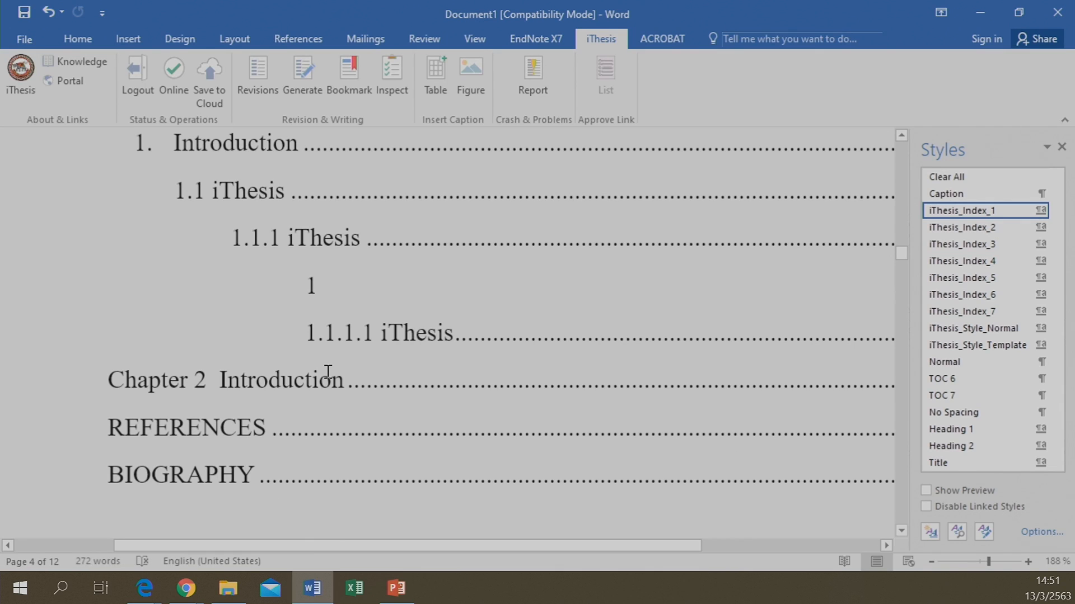
scroll(328, 375, down, 10)
scroll(327, 383, down, 10)
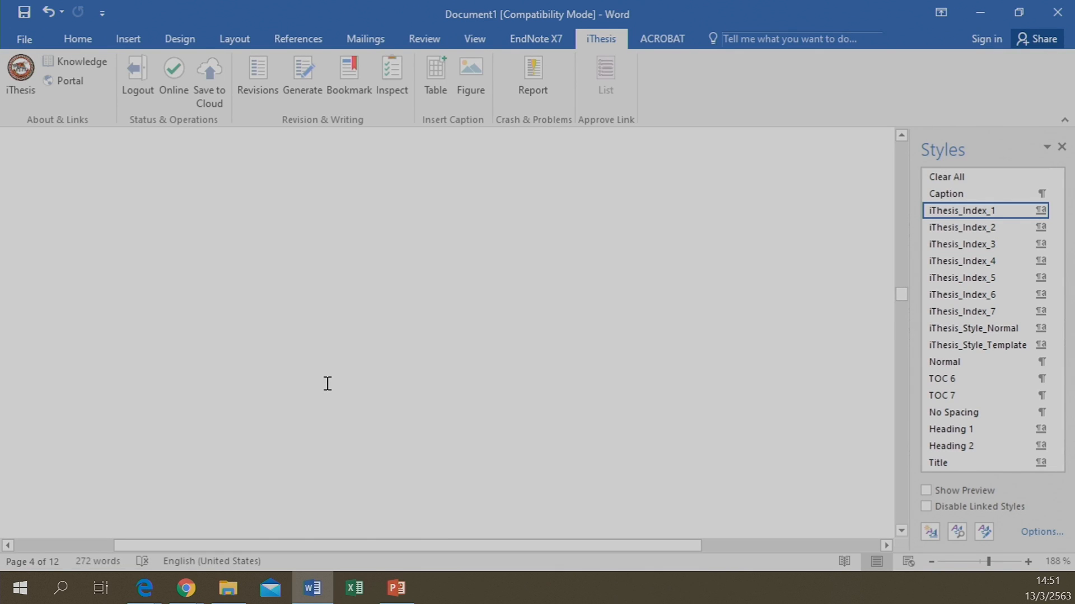
scroll(328, 384, down, 12)
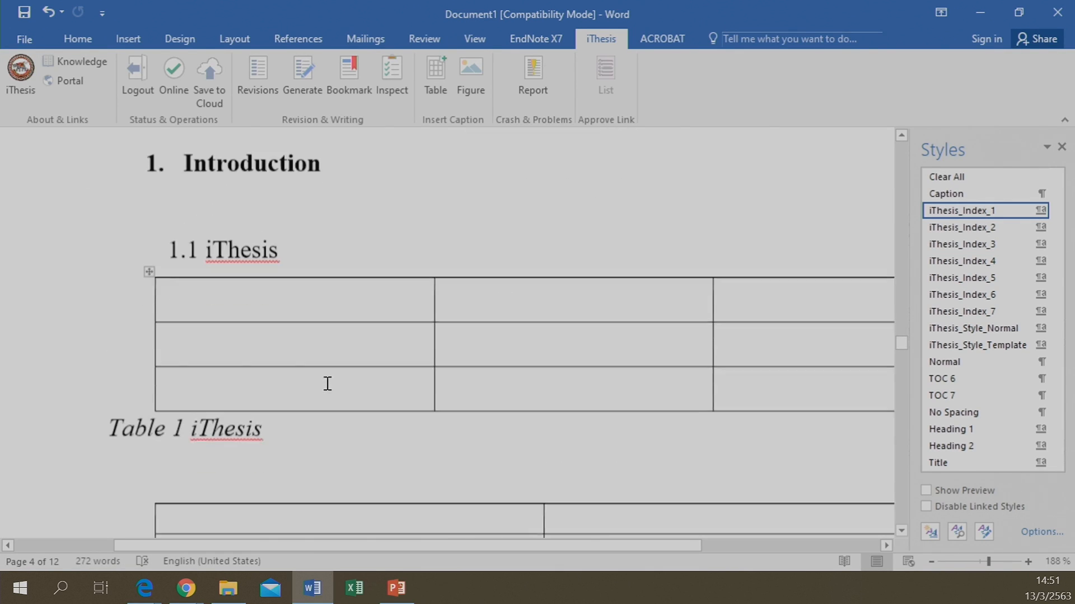
scroll(365, 396, down, 3)
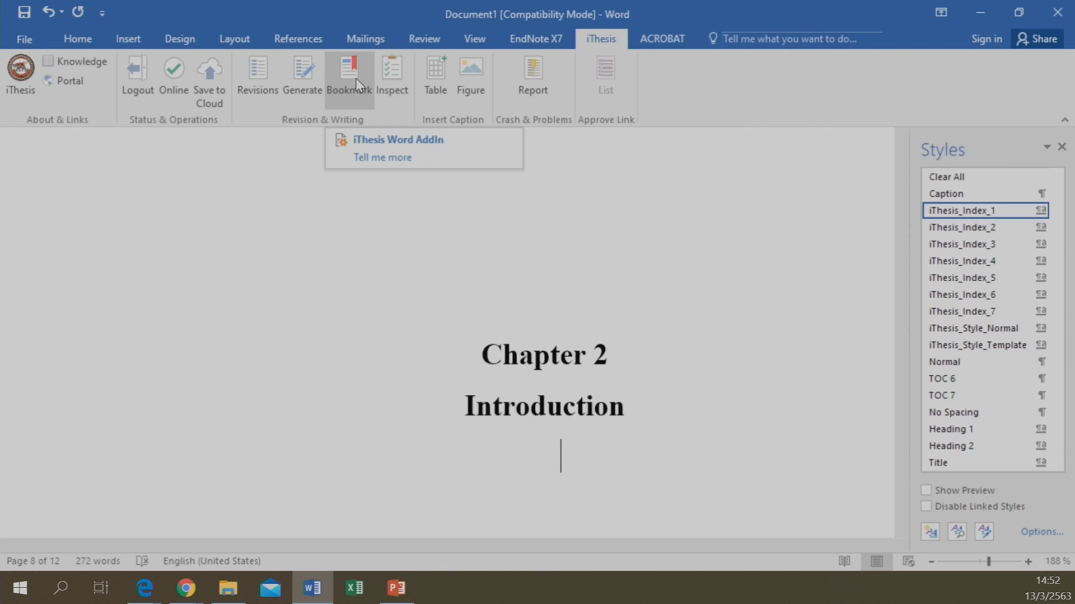
Find and select the 'Integrated Research and Thesis Management System…' paragraph on page 7 to copy
scroll(475, 330, down, 1)
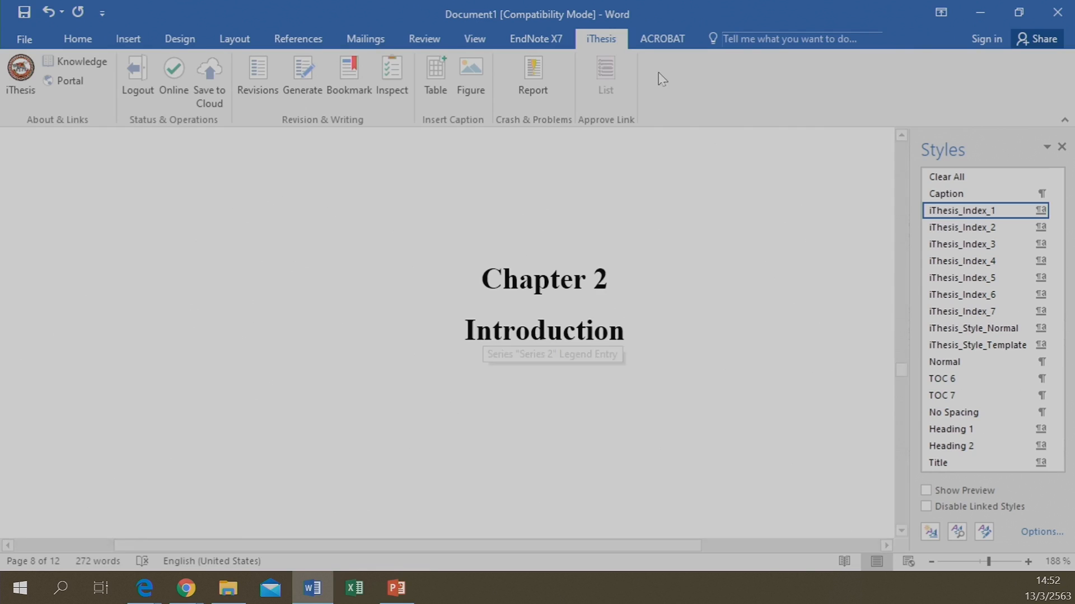
scroll(362, 393, up, 7)
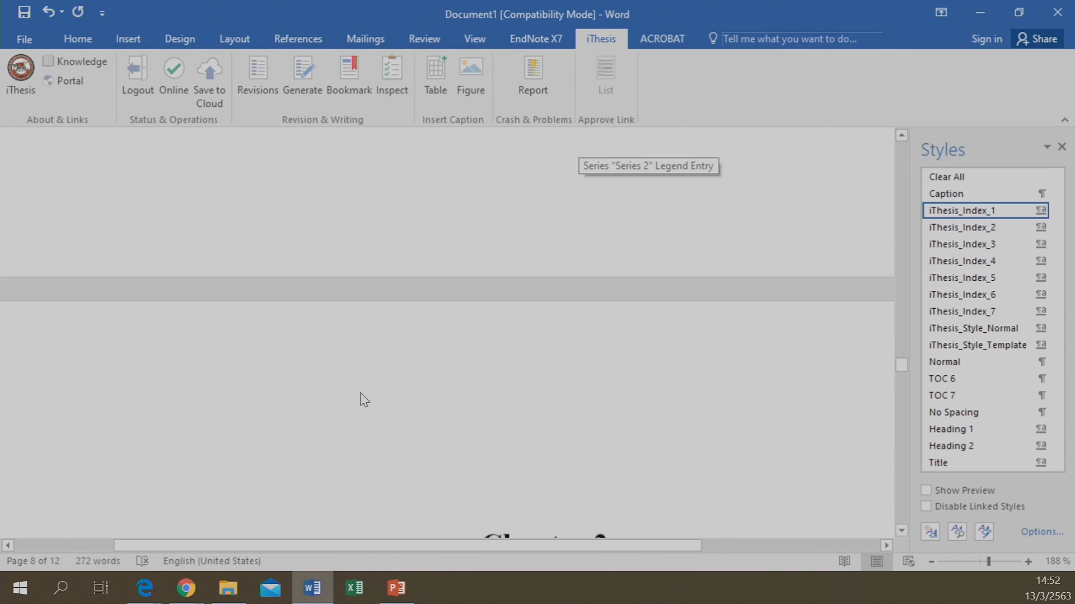
scroll(361, 392, down, 8)
scroll(360, 393, down, 6)
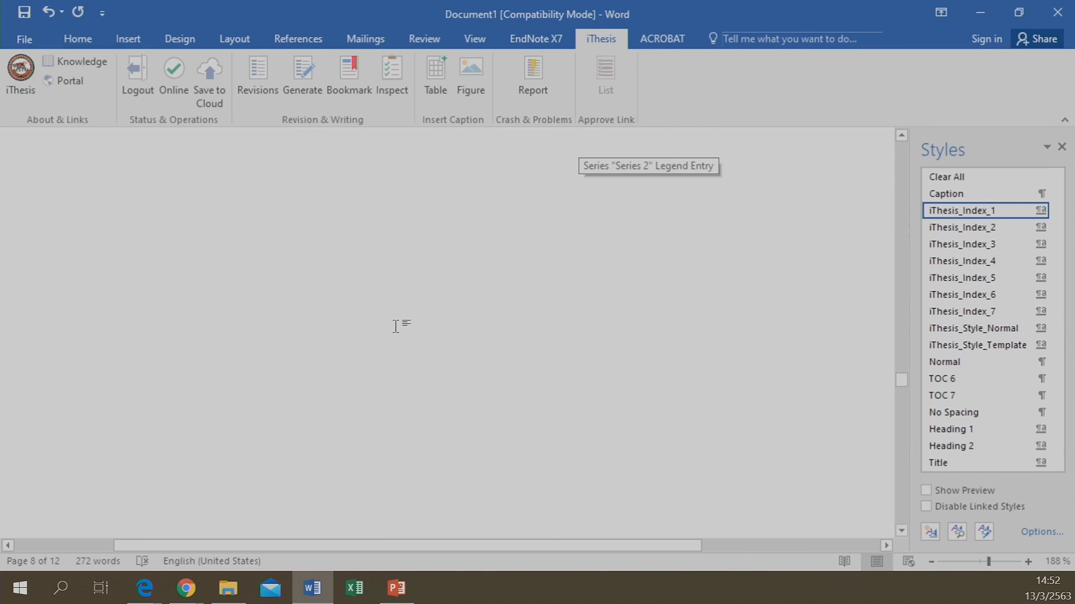
scroll(448, 374, up, 8)
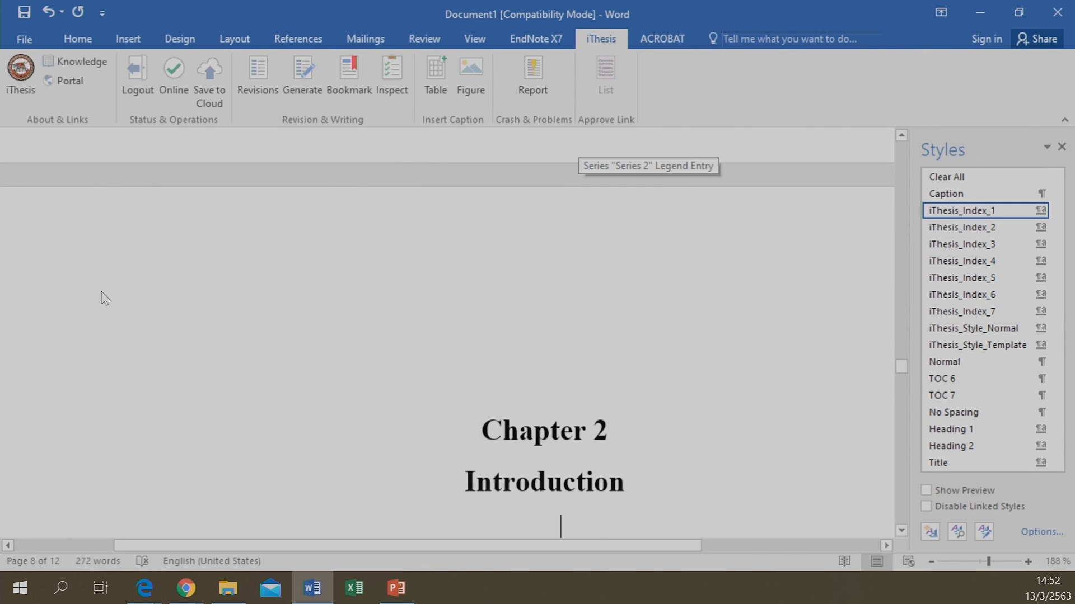
scroll(101, 294, up, 10)
scroll(101, 291, down, 10)
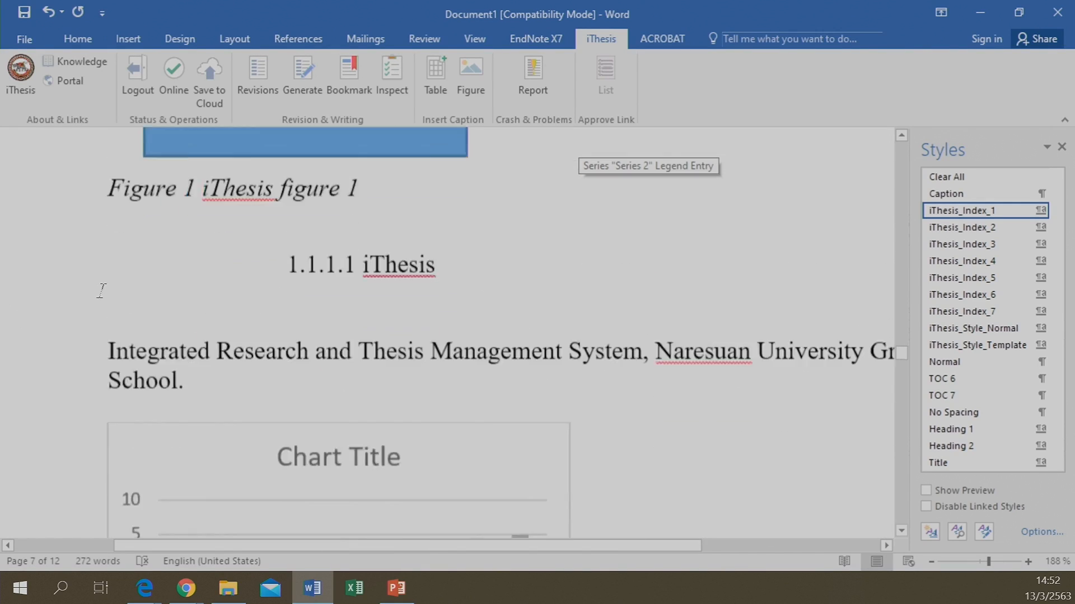
scroll(97, 299, up, 13)
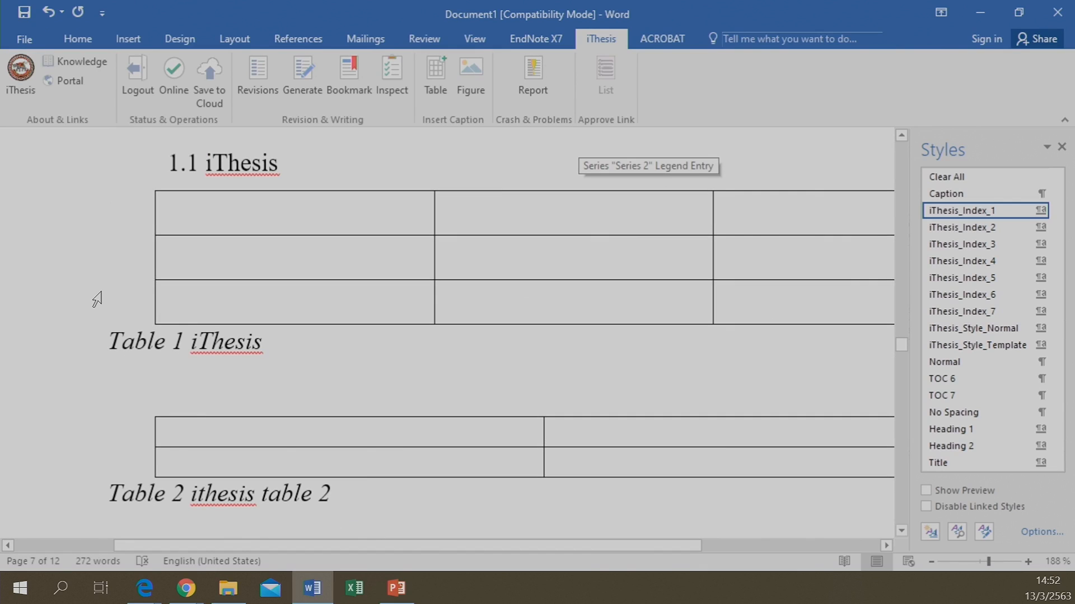
scroll(216, 178, up, 10)
scroll(230, 362, down, 6)
scroll(205, 391, down, 5)
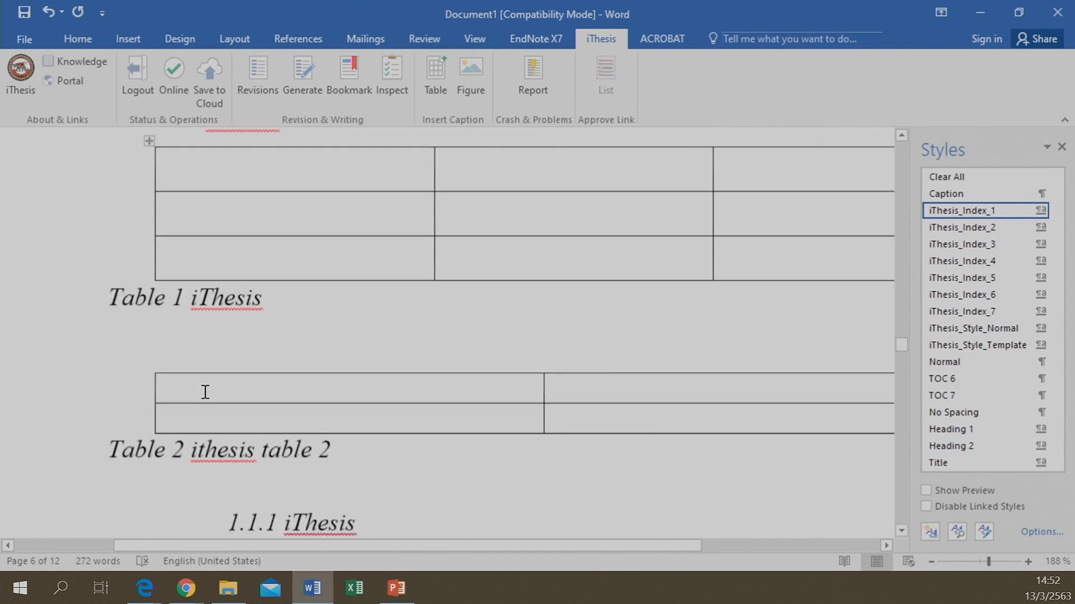
scroll(140, 303, down, 5)
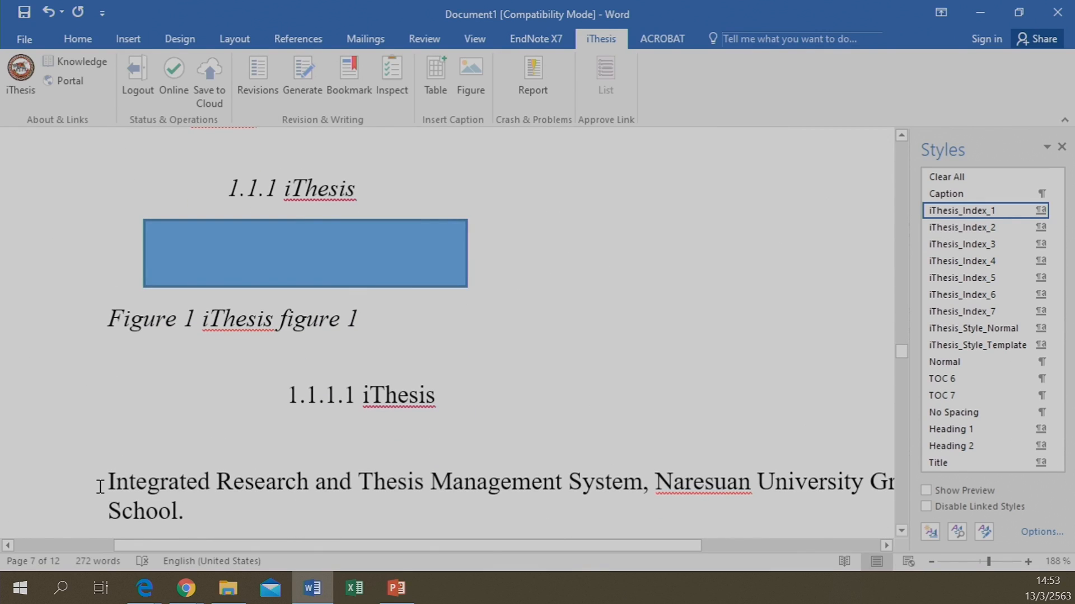
drag(100, 476, 220, 517)
key(ctrl+c)
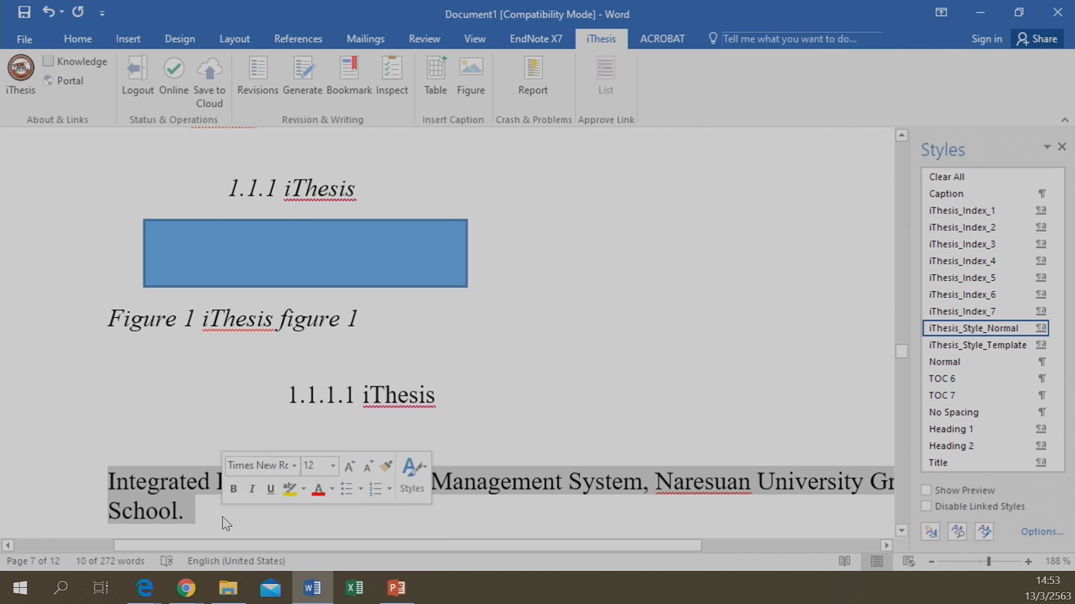
Paste the paragraph below the Chapter 2 'Introduction' heading and select the pasted text
scroll(223, 516, down, 10)
scroll(229, 507, down, 4)
scroll(230, 506, up, 2)
click(244, 335)
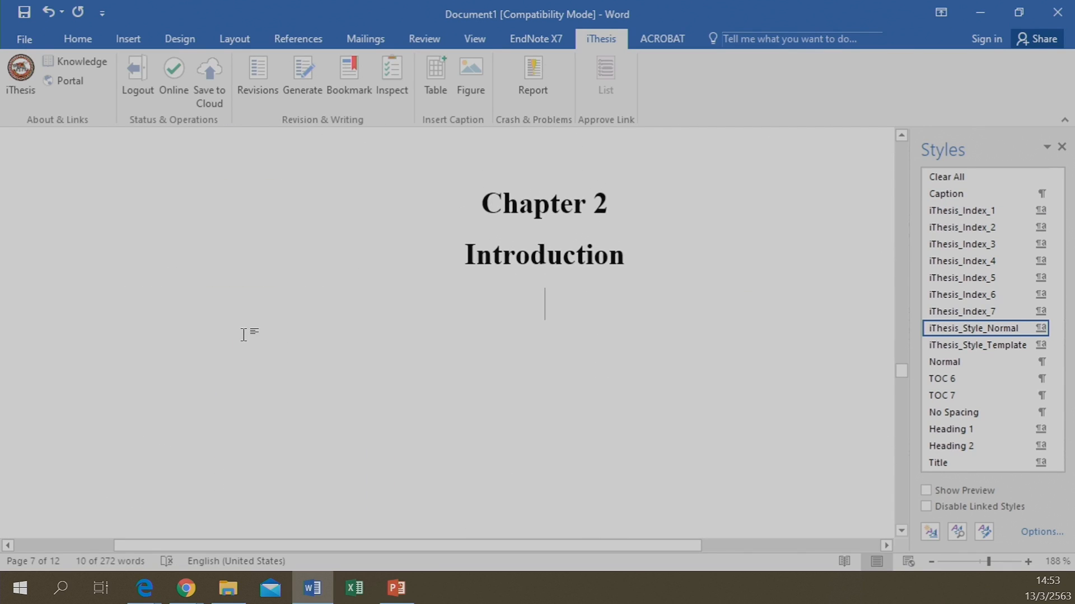
key(ctrl+v)
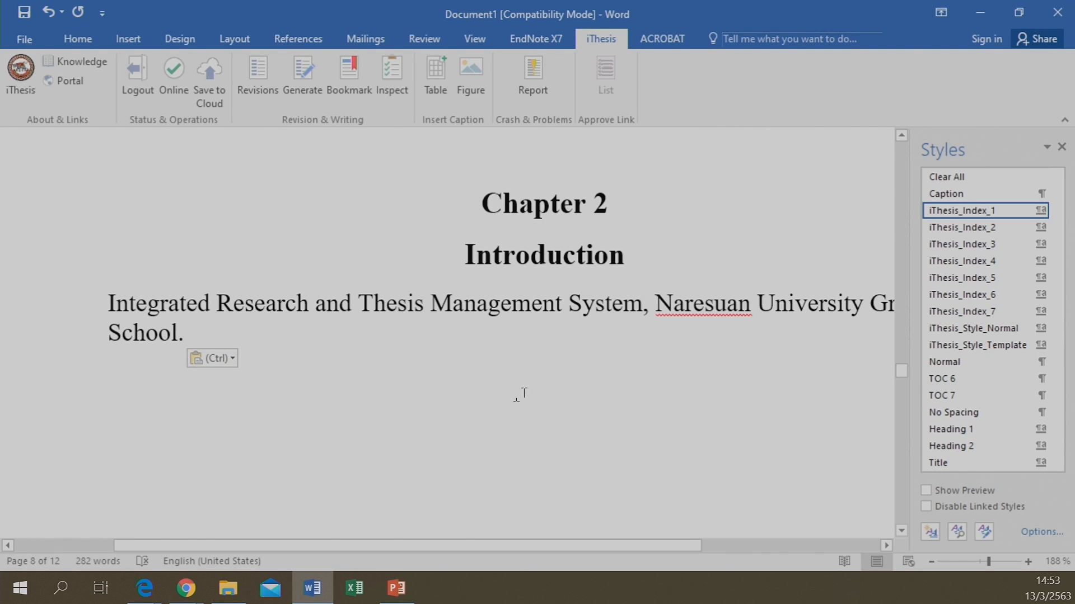
click(649, 248)
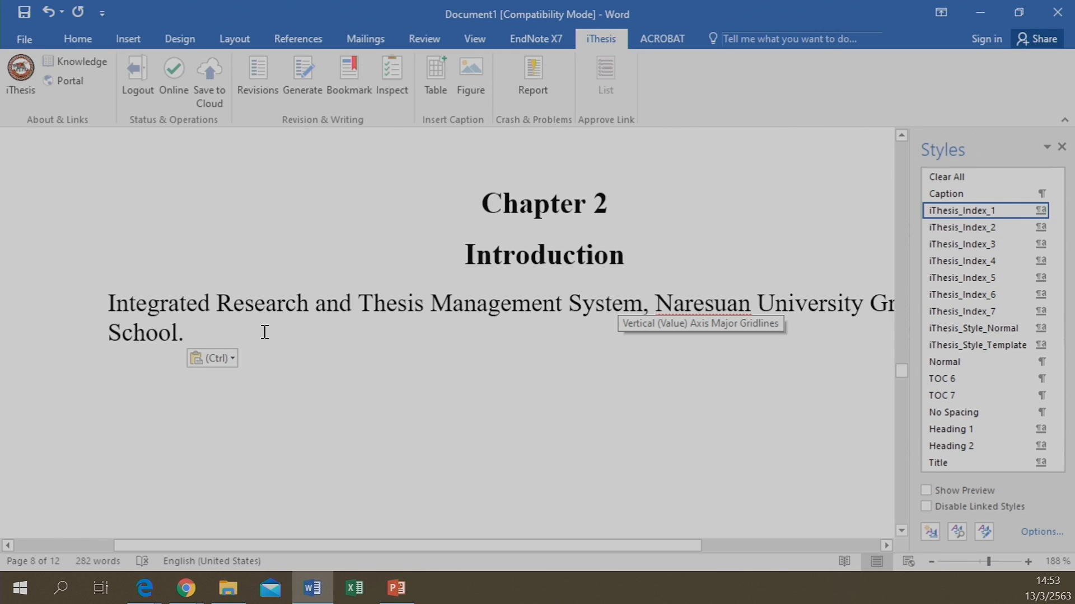
click(108, 303)
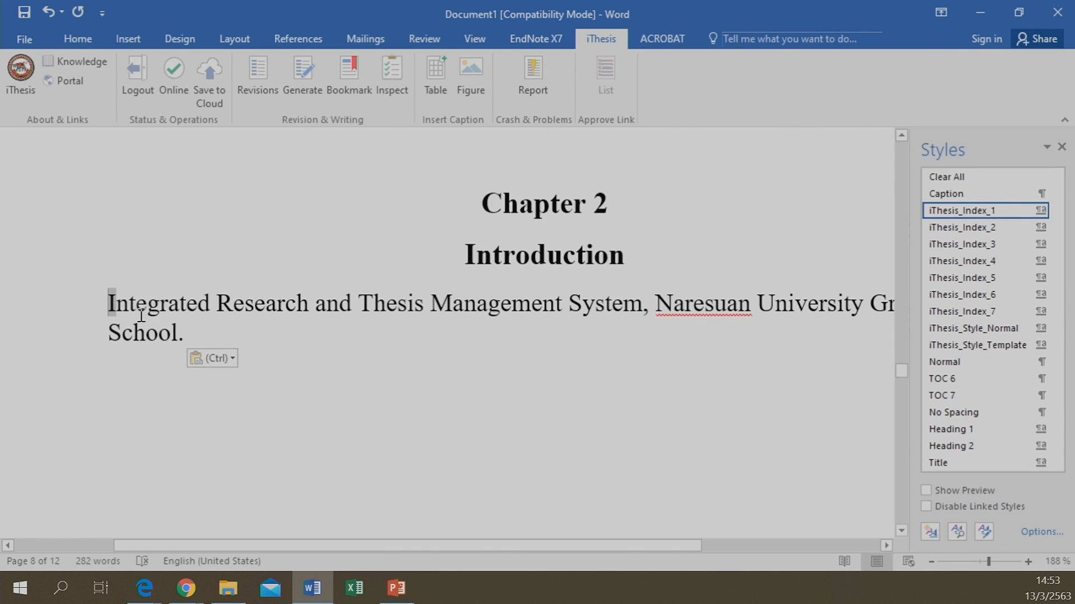
drag(141, 315, 196, 330)
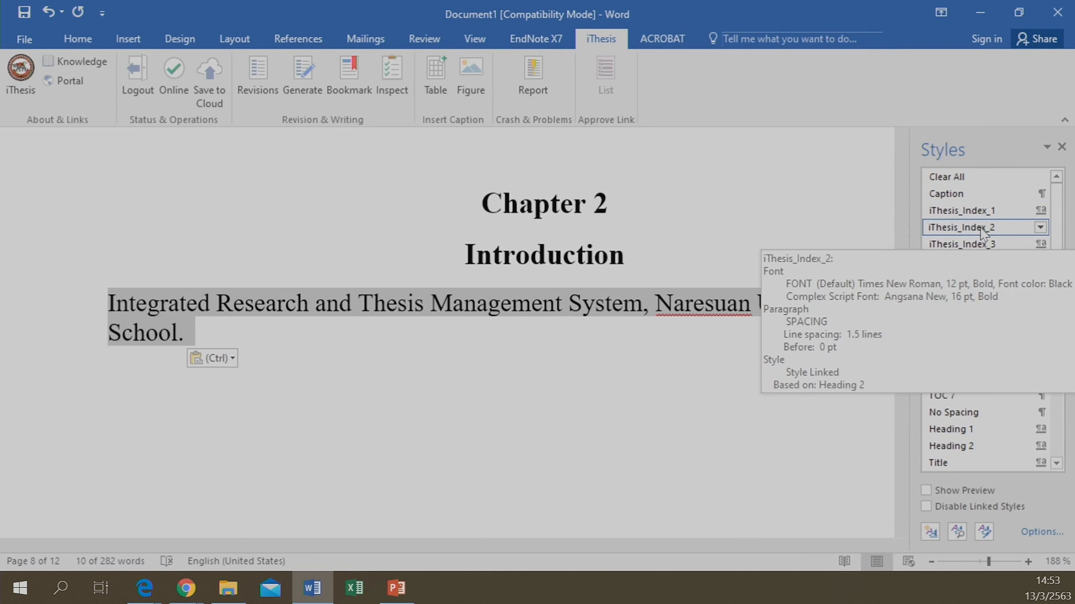
click(990, 226)
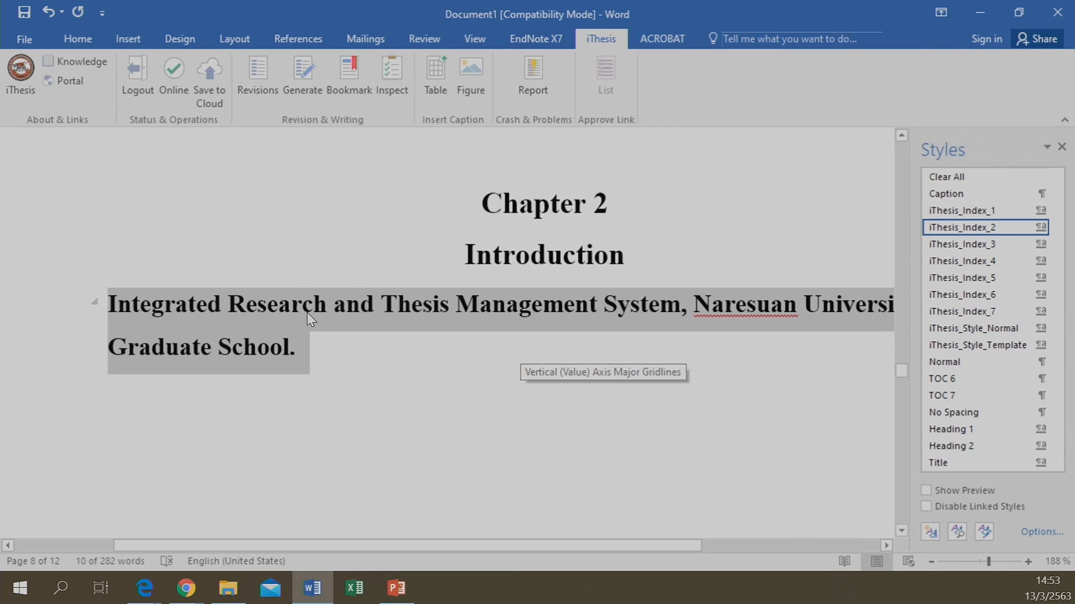
click(363, 78)
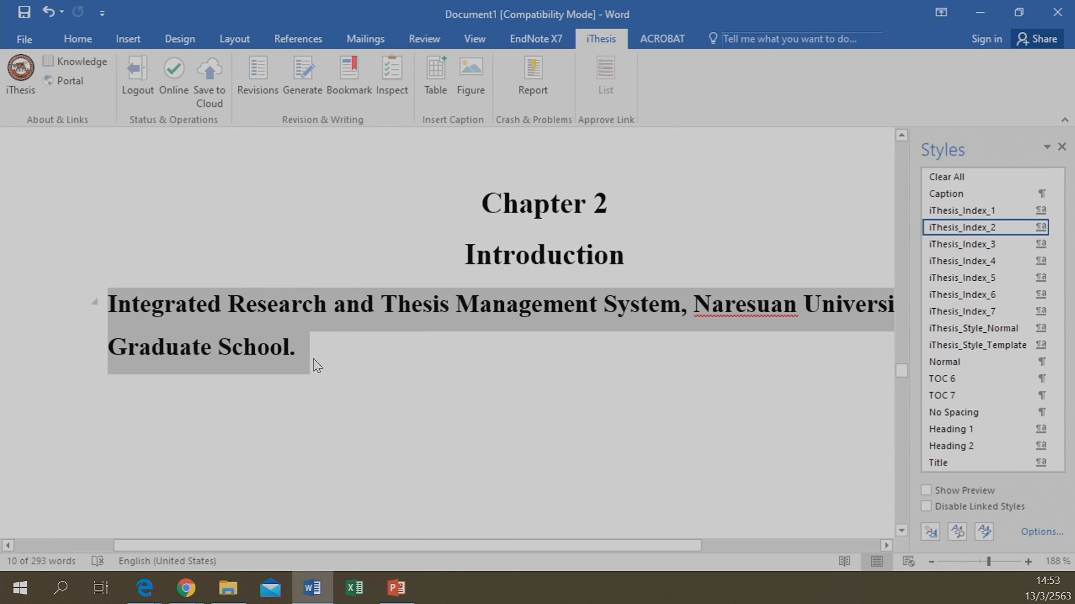
scroll(393, 394, down, 15)
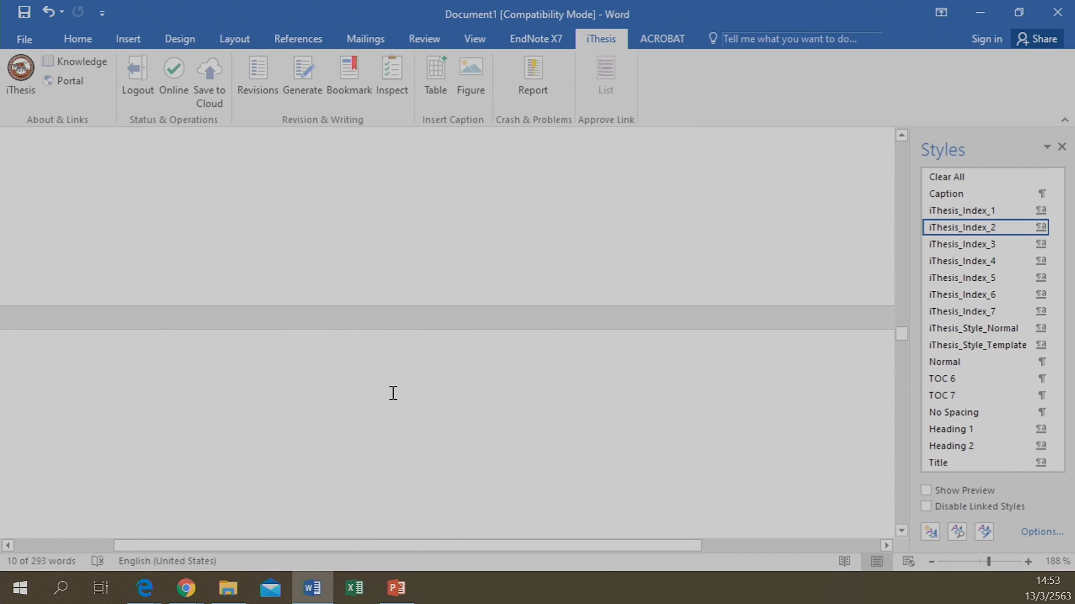
scroll(392, 394, up, 10)
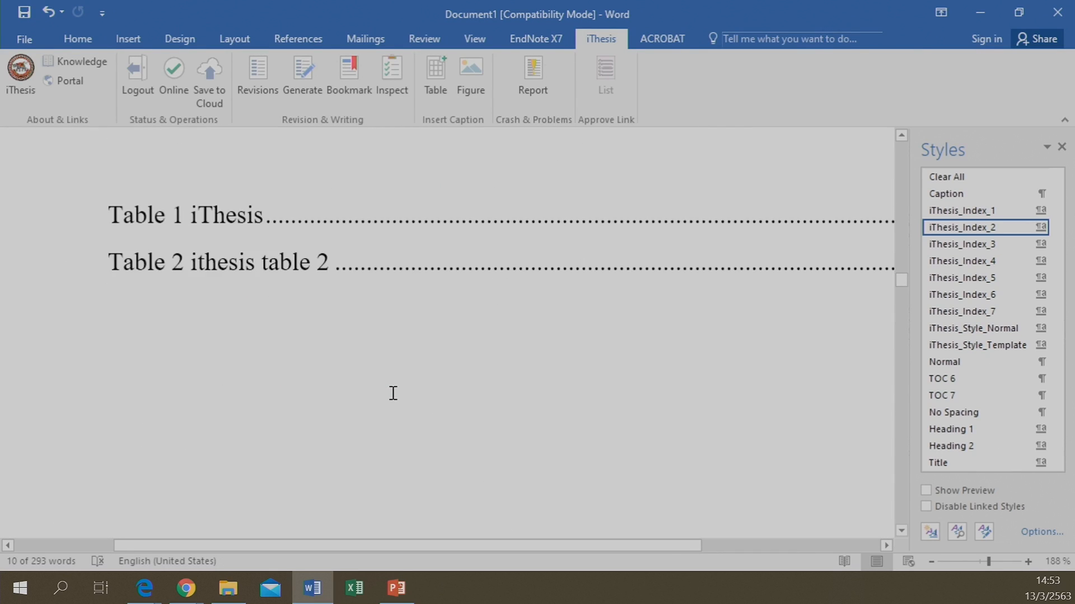
scroll(393, 394, up, 10)
scroll(393, 394, down, 8)
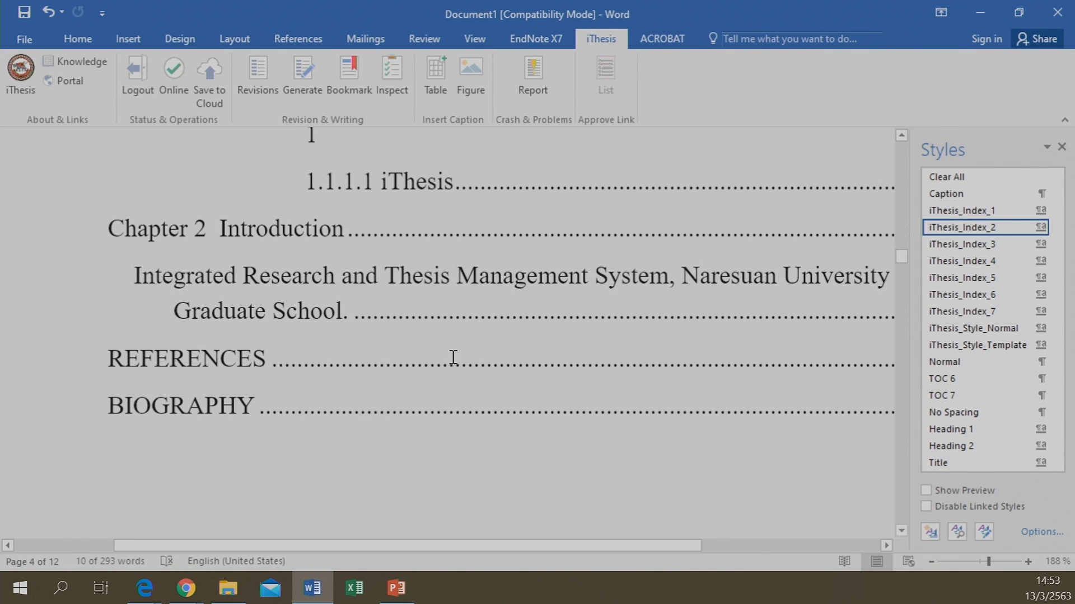
scroll(400, 245, up, 2)
scroll(401, 240, down, 3)
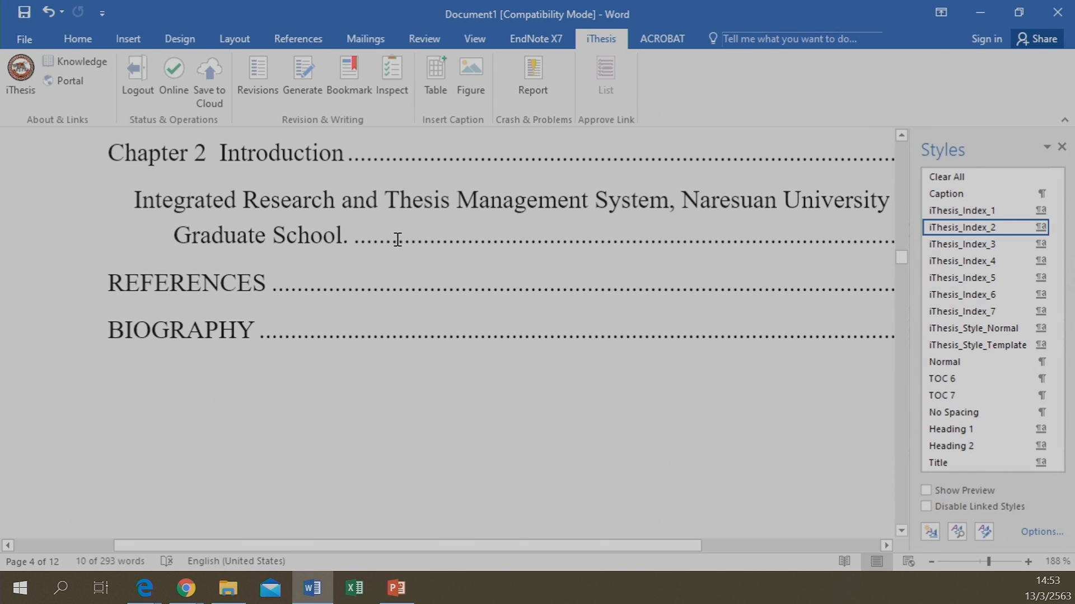
scroll(291, 370, down, 8)
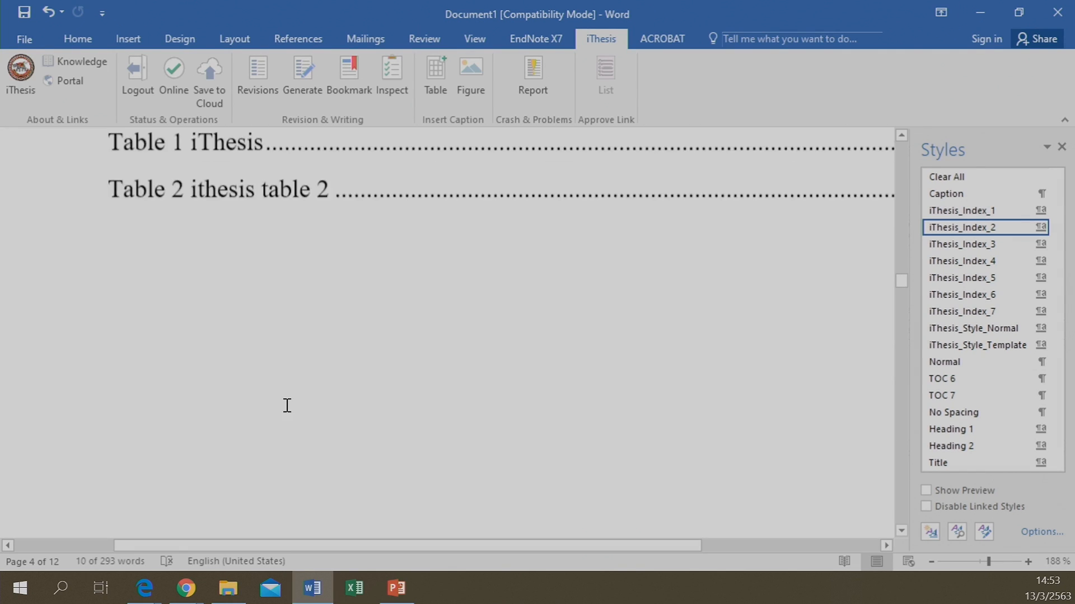
scroll(294, 395, down, 10)
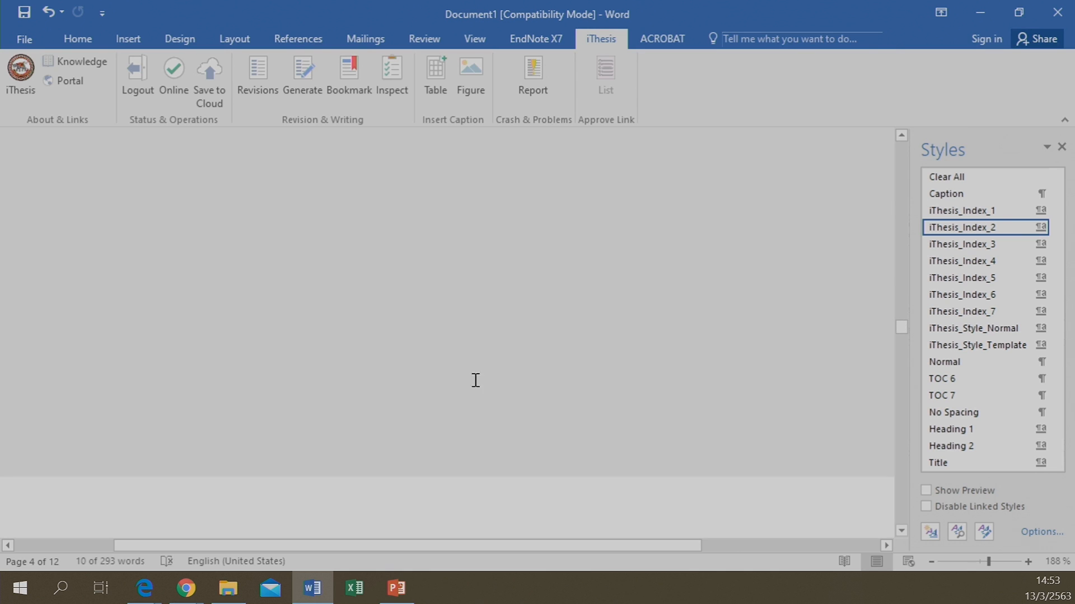
scroll(501, 338, down, 8)
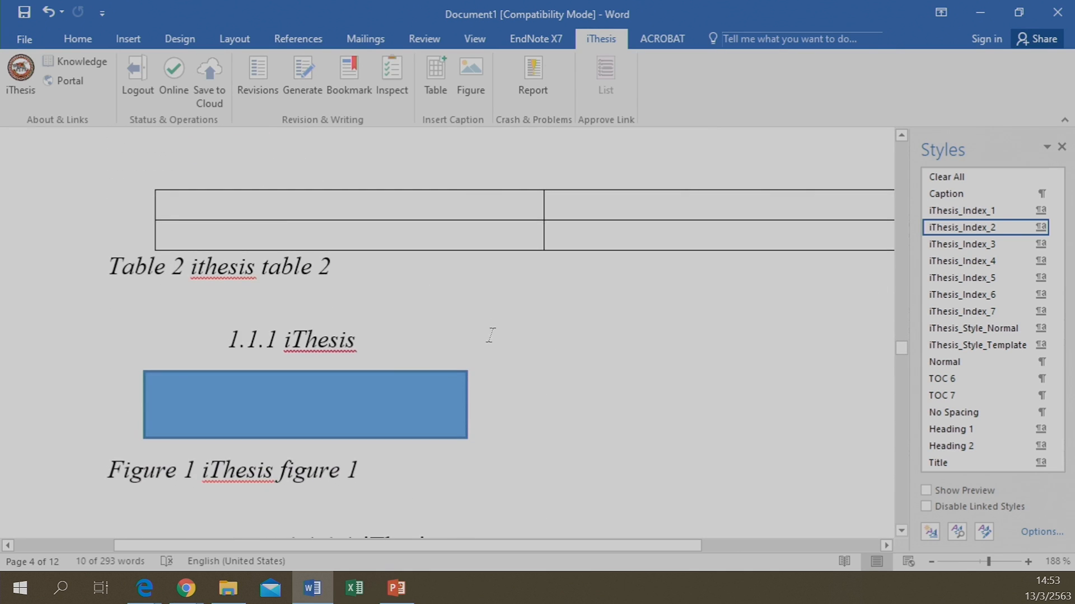
scroll(470, 408, down, 2)
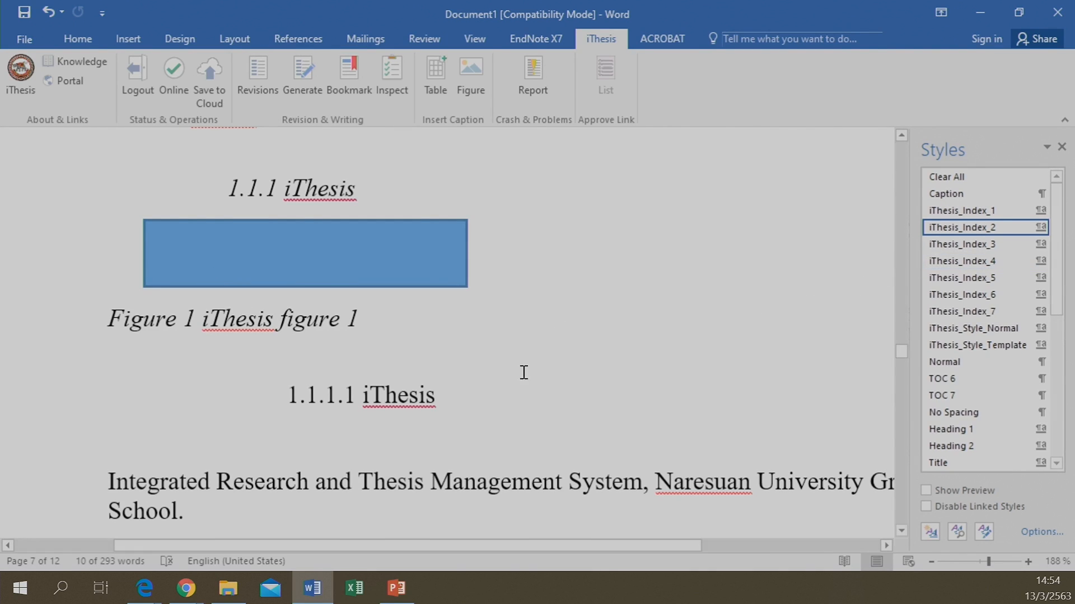
scroll(476, 386, down, 2)
scroll(412, 398, down, 1)
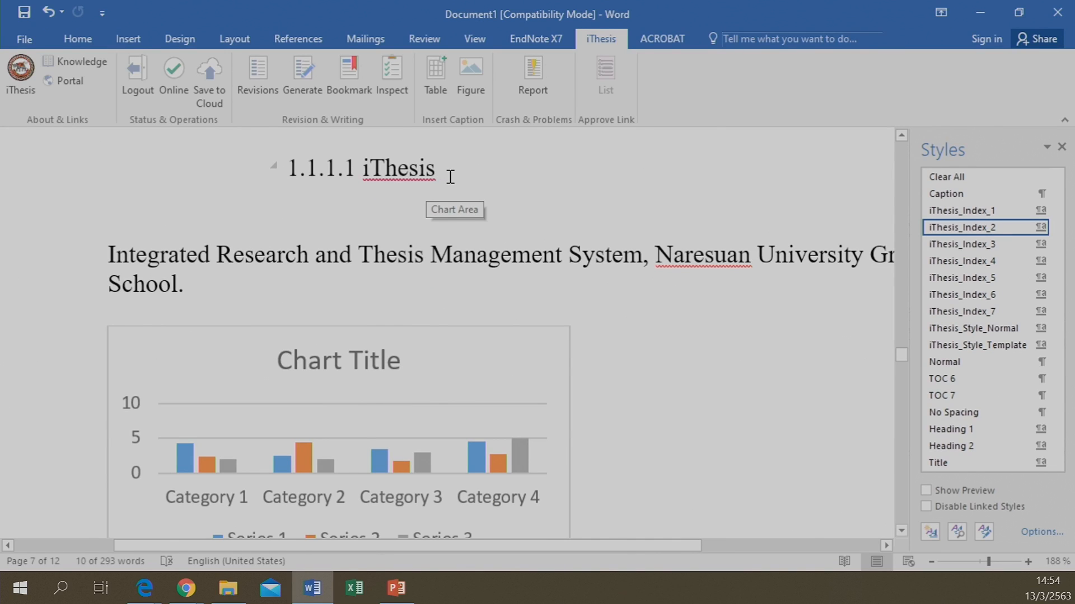
scroll(401, 263, up, 10)
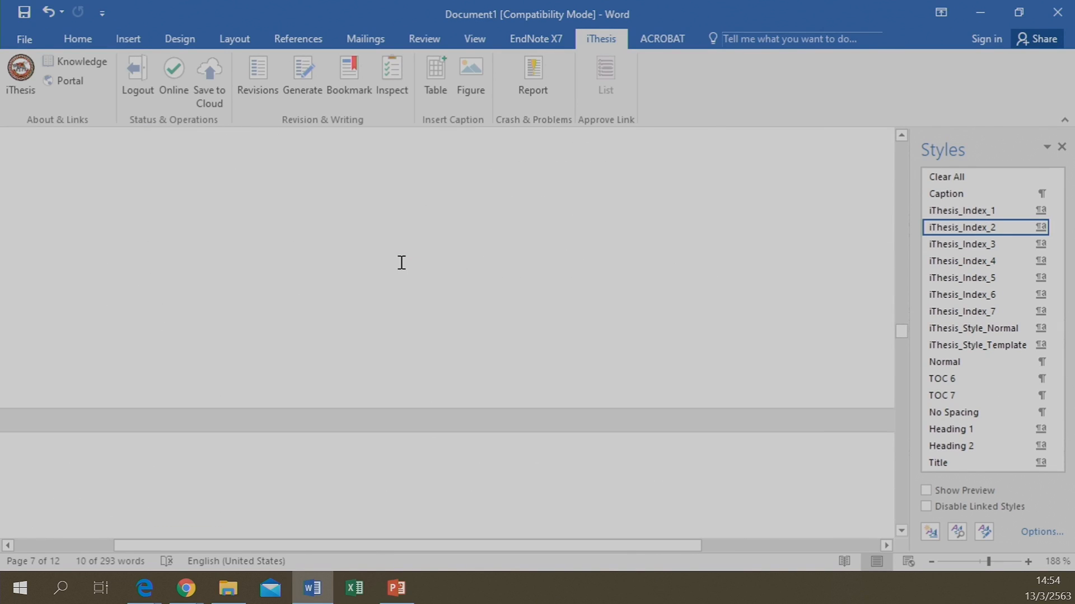
scroll(402, 263, up, 10)
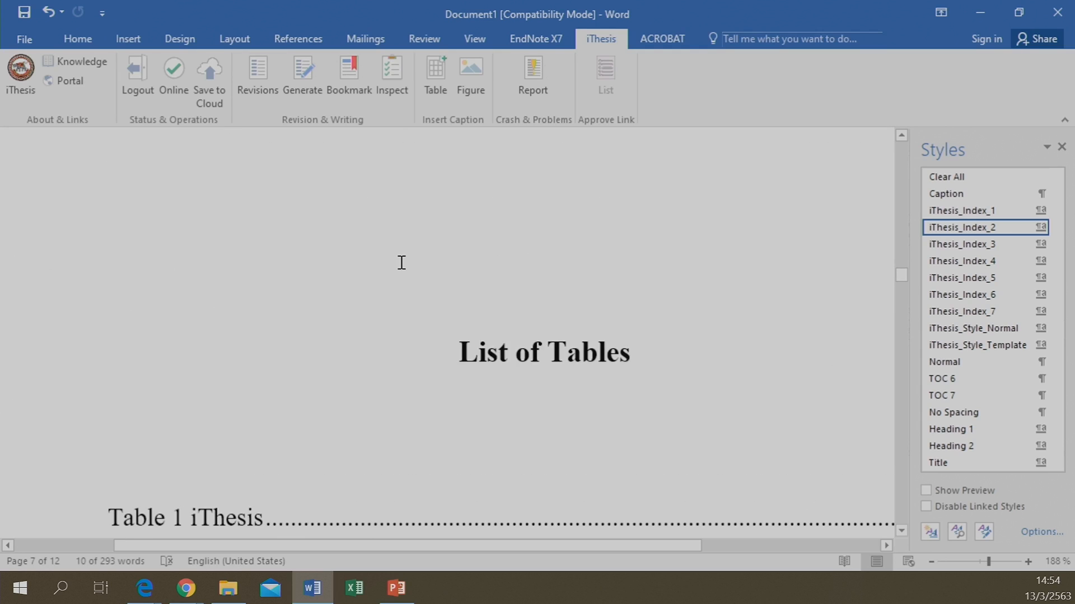
scroll(401, 262, up, 10)
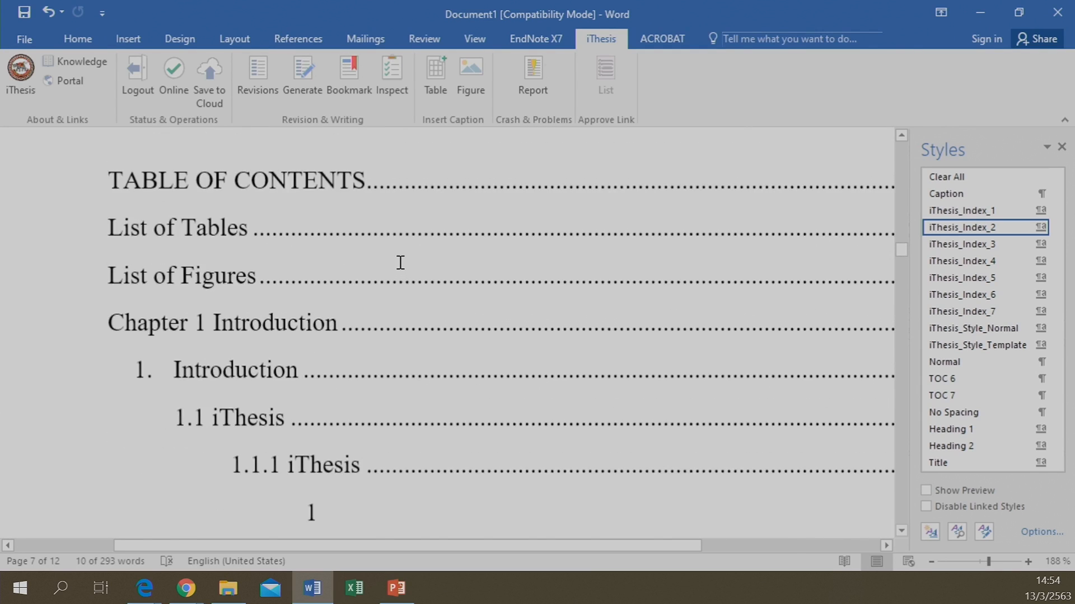
scroll(337, 356, down, 10)
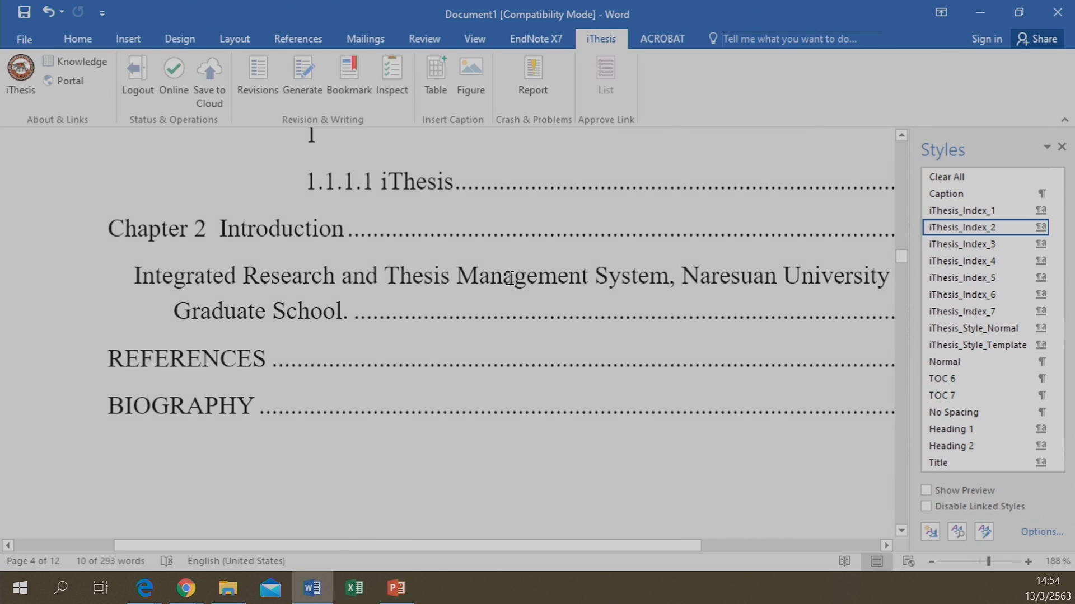
Check the table of contents page numbers: Chapter 2 on 2, References 3, Biography 5
click(485, 461)
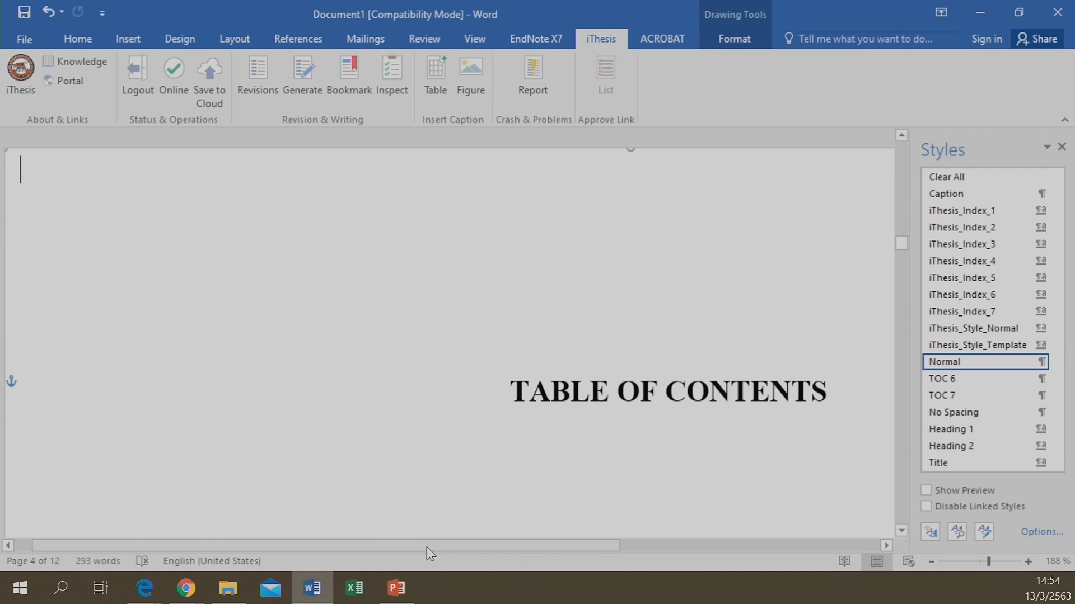
scroll(451, 390, up, 5)
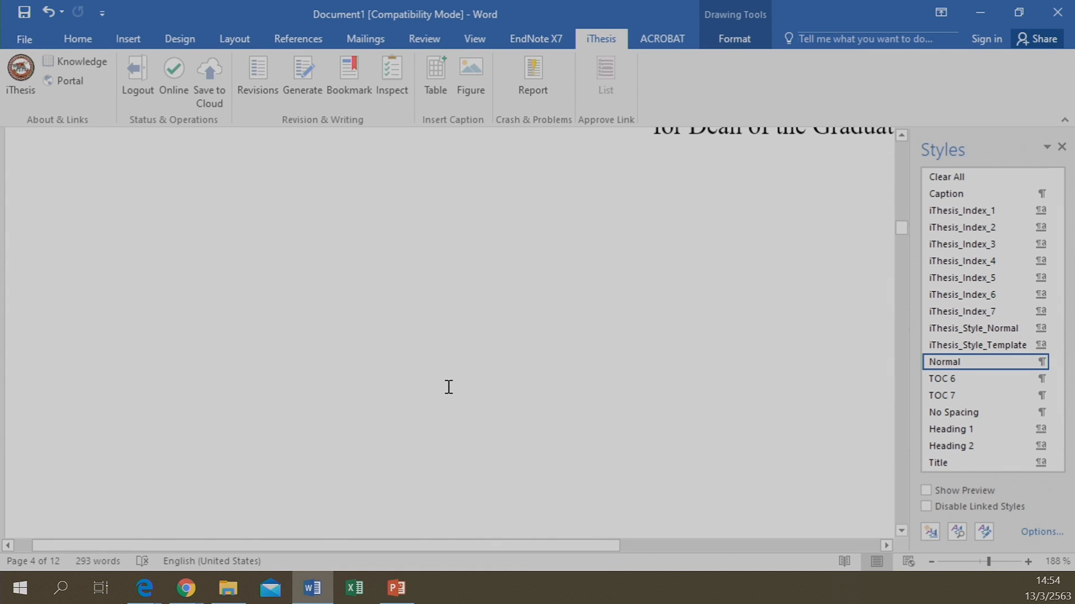
scroll(440, 387, down, 6)
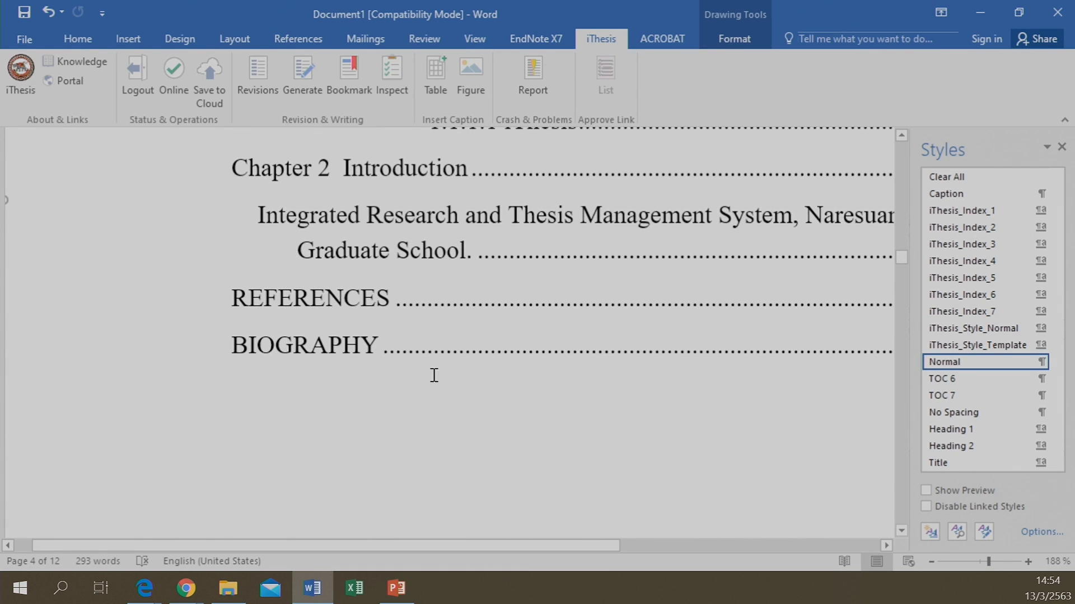
drag(456, 543, 679, 542)
drag(748, 542, 783, 541)
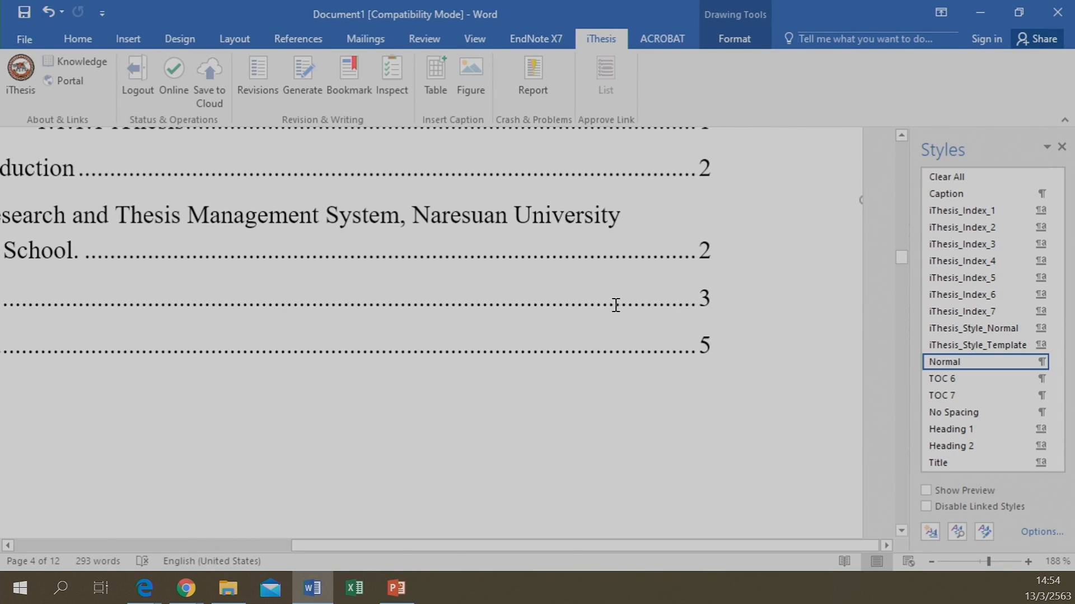
Scroll down to the Chapter 2 Introduction page
scroll(554, 387, down, 8)
scroll(547, 387, down, 10)
scroll(516, 458, down, 10)
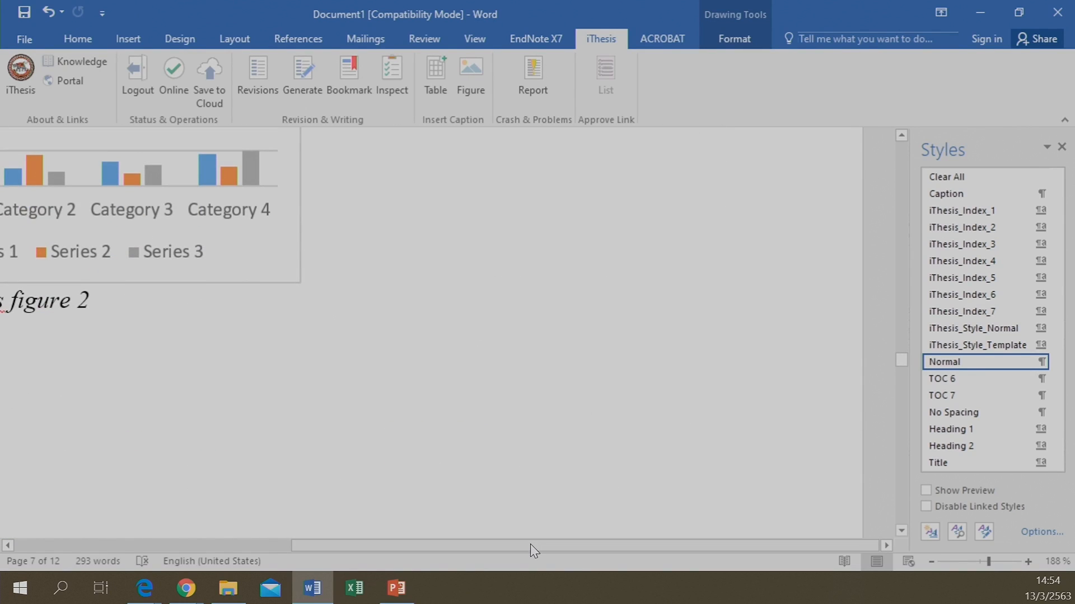
drag(530, 544, 393, 546)
scroll(395, 365, down, 5)
scroll(395, 365, down, 3)
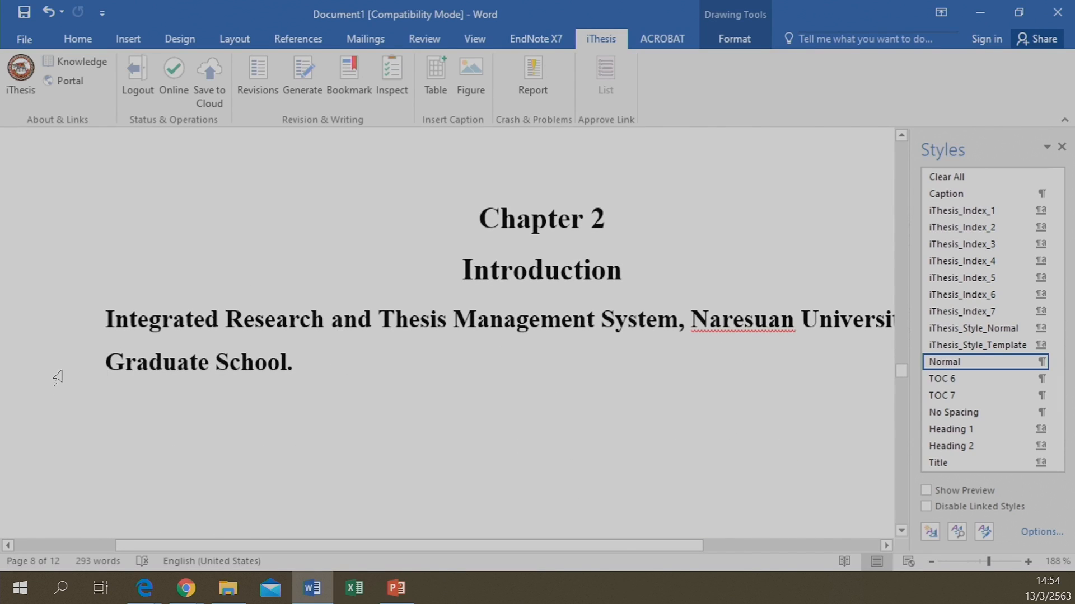
Style the Integrated Research paragraph as iThesis_Style_Normal and confirm its table of contents entry is gone
triple_click(180, 346)
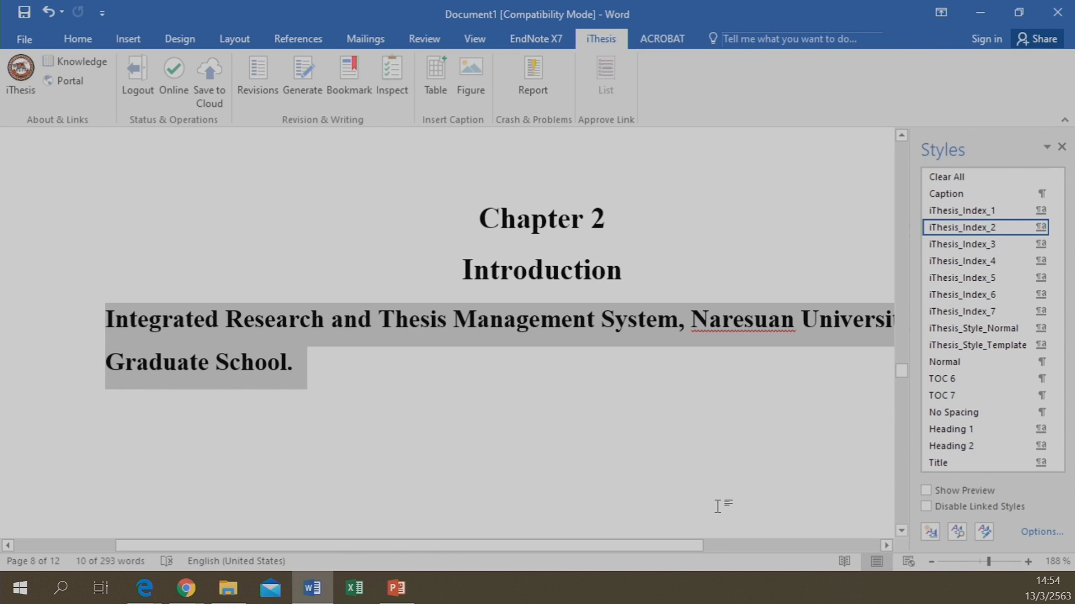
click(957, 329)
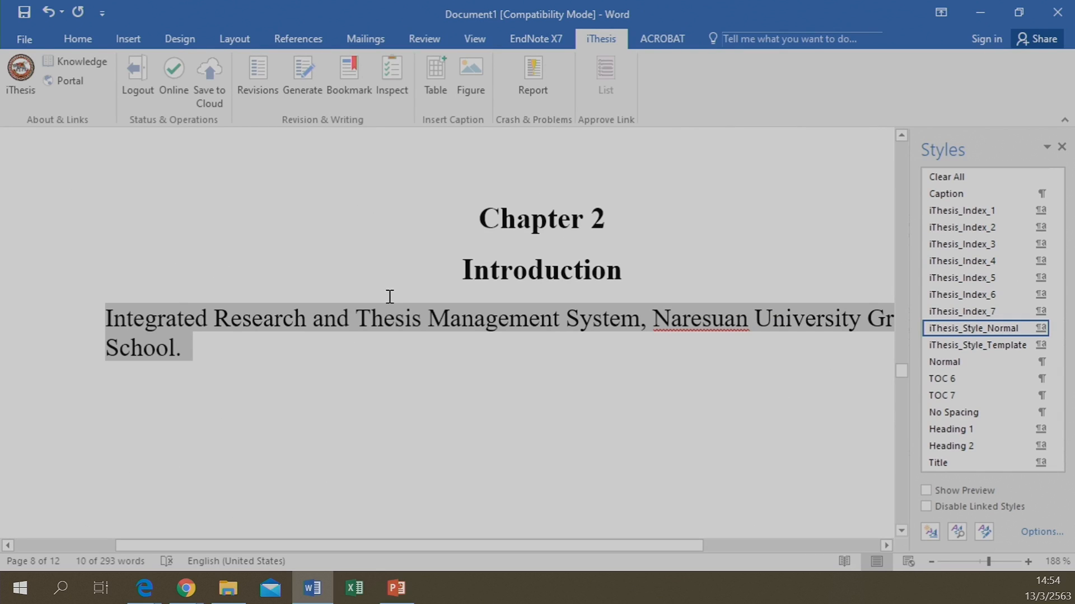
scroll(385, 301, up, 4)
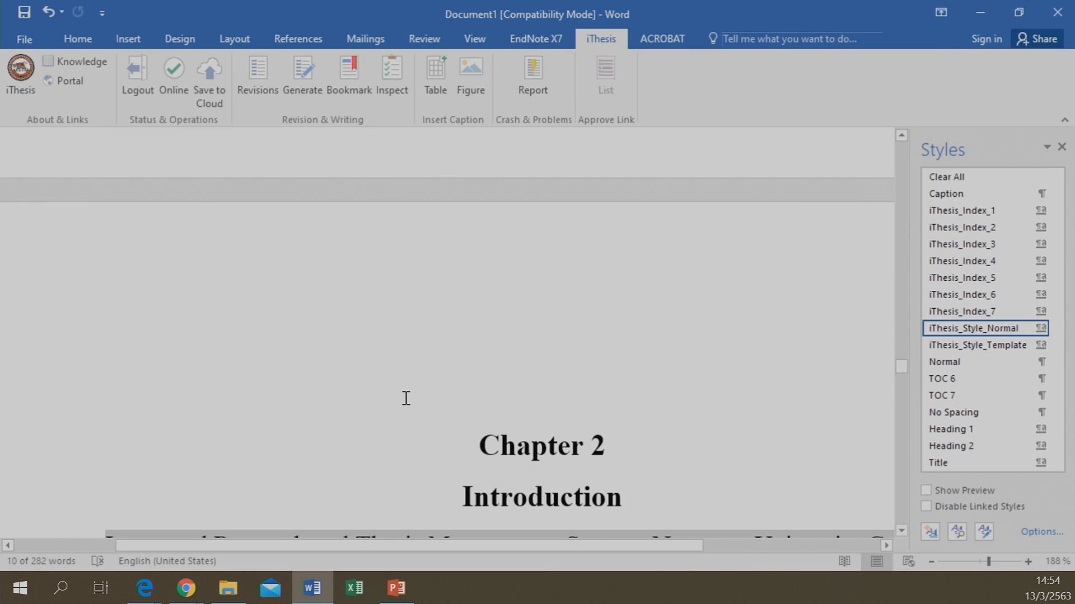
scroll(405, 398, up, 15)
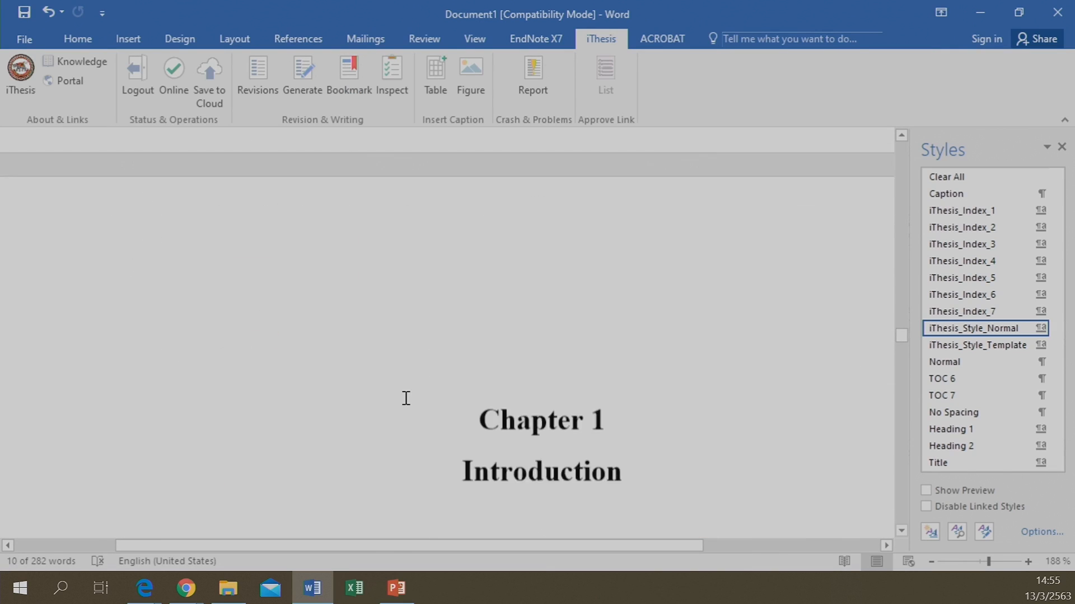
scroll(406, 398, up, 10)
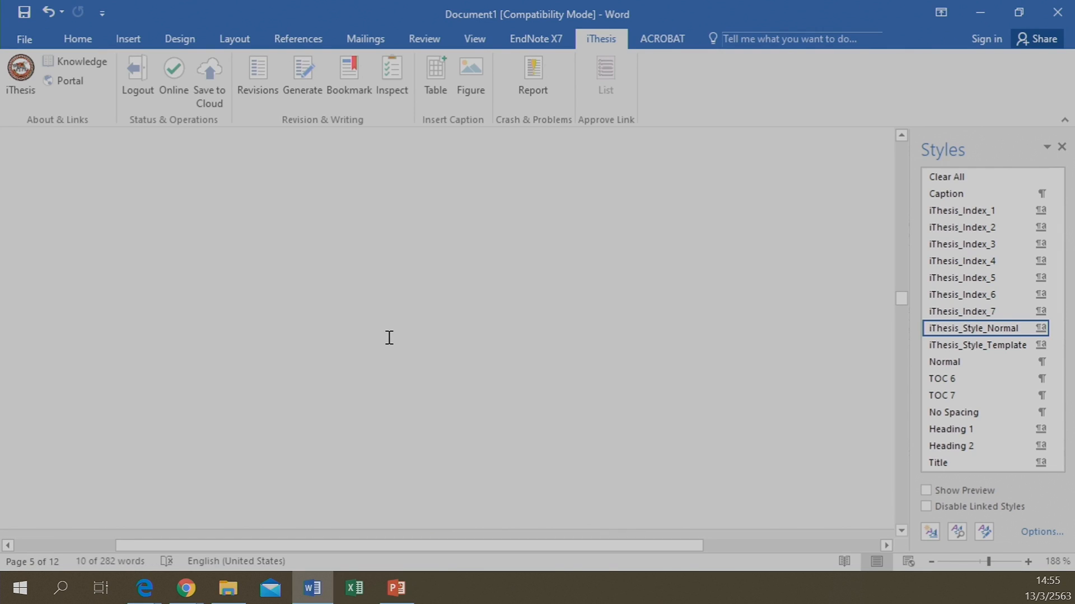
scroll(389, 337, up, 3)
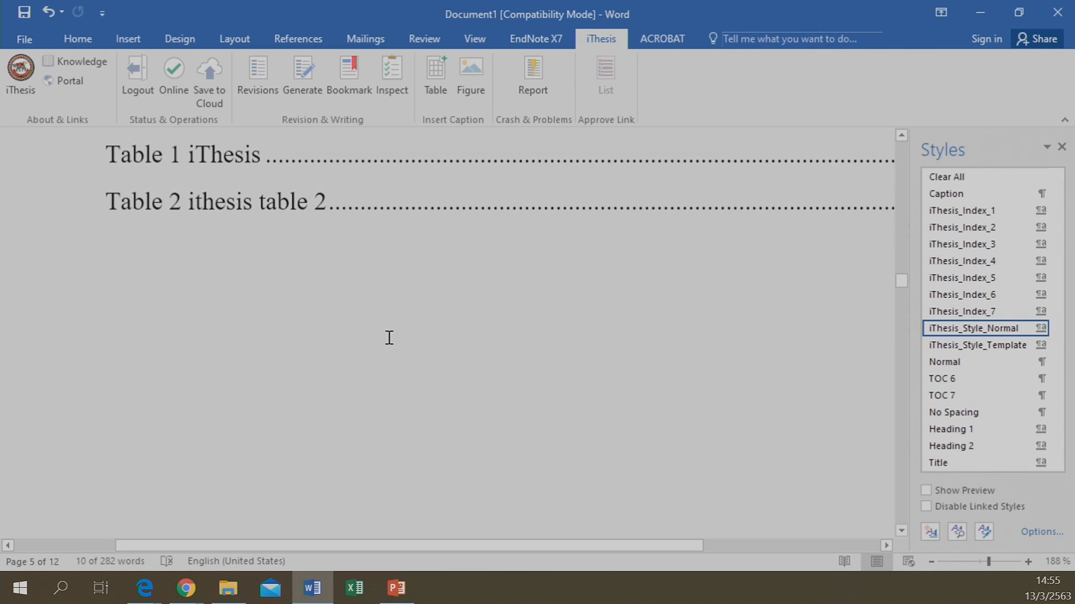
scroll(389, 337, up, 6)
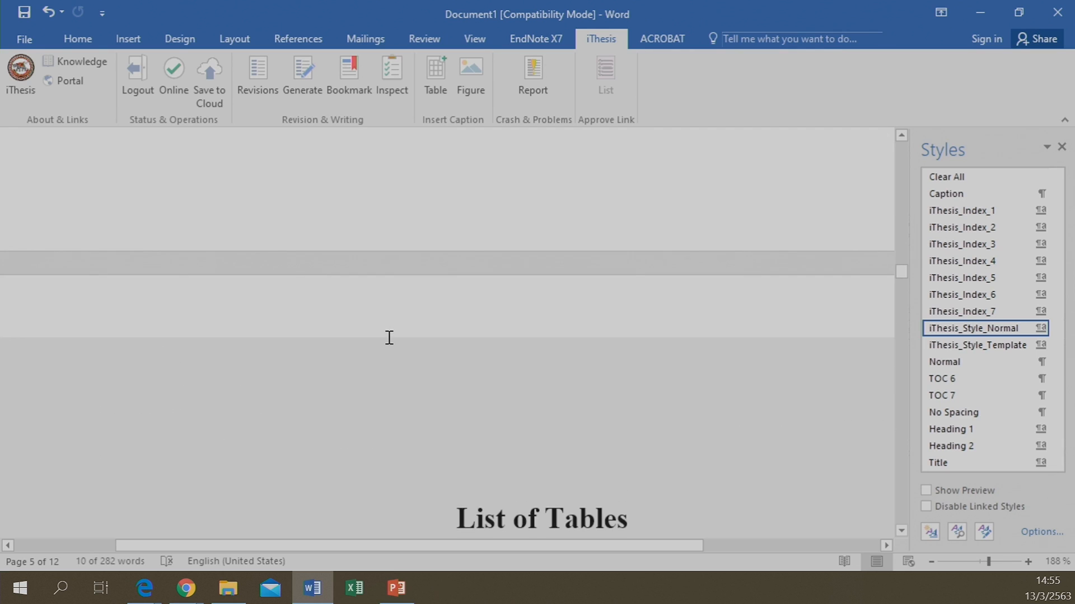
scroll(389, 337, up, 5)
scroll(468, 441, down, 6)
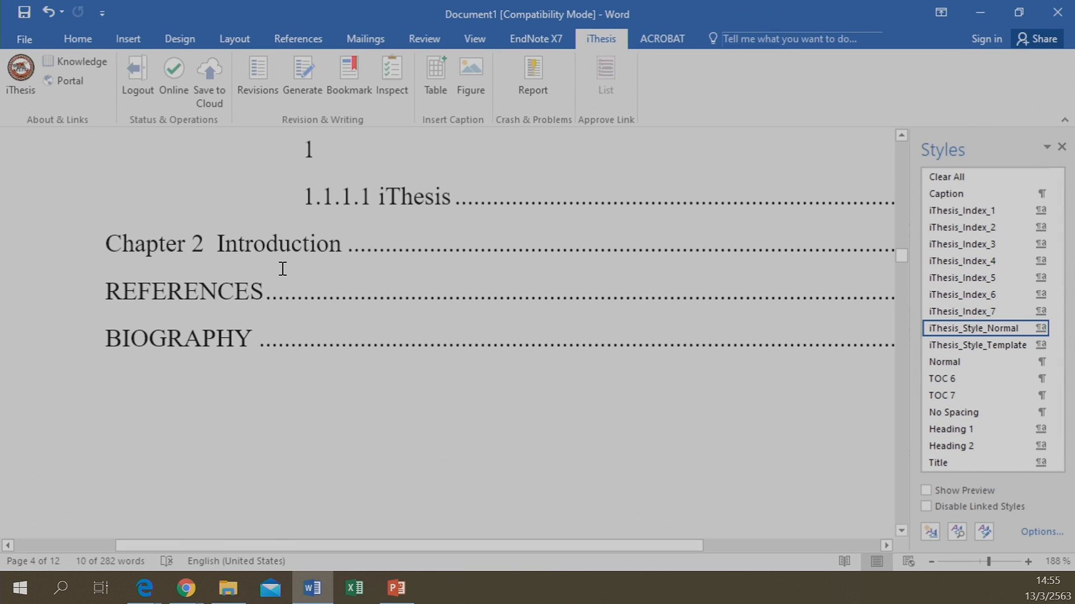
scroll(282, 269, down, 8)
scroll(283, 269, down, 5)
scroll(283, 268, down, 10)
scroll(281, 269, down, 9)
scroll(283, 270, up, 6)
Add a new empty line after the 'Naresuan University Graduate School.' paragraph
click(308, 468)
scroll(307, 467, up, 6)
scroll(308, 468, down, 6)
scroll(308, 468, up, 3)
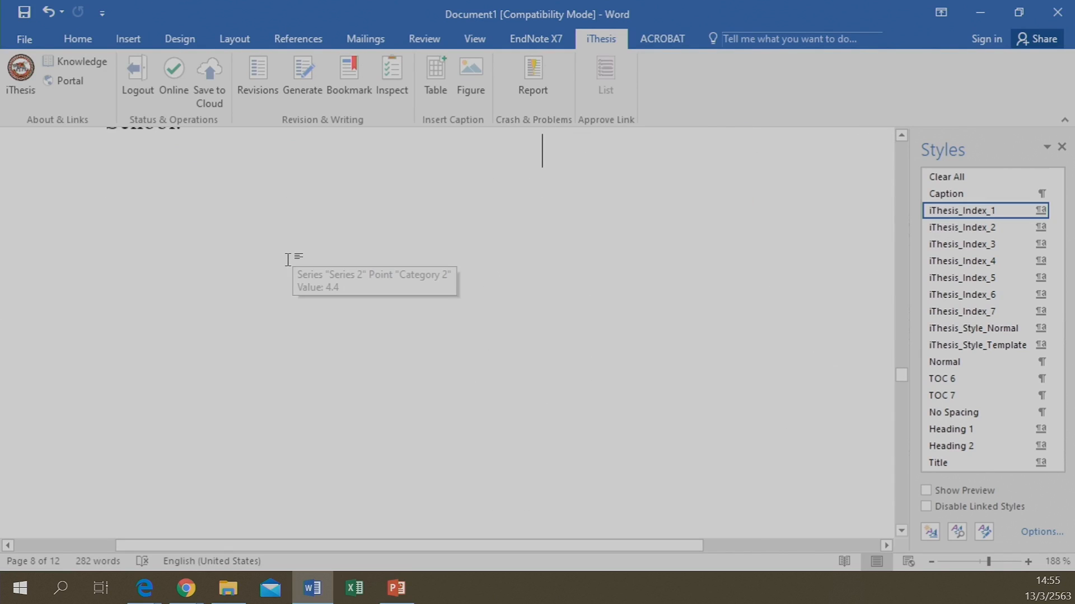
scroll(288, 259, up, 1)
click(233, 208)
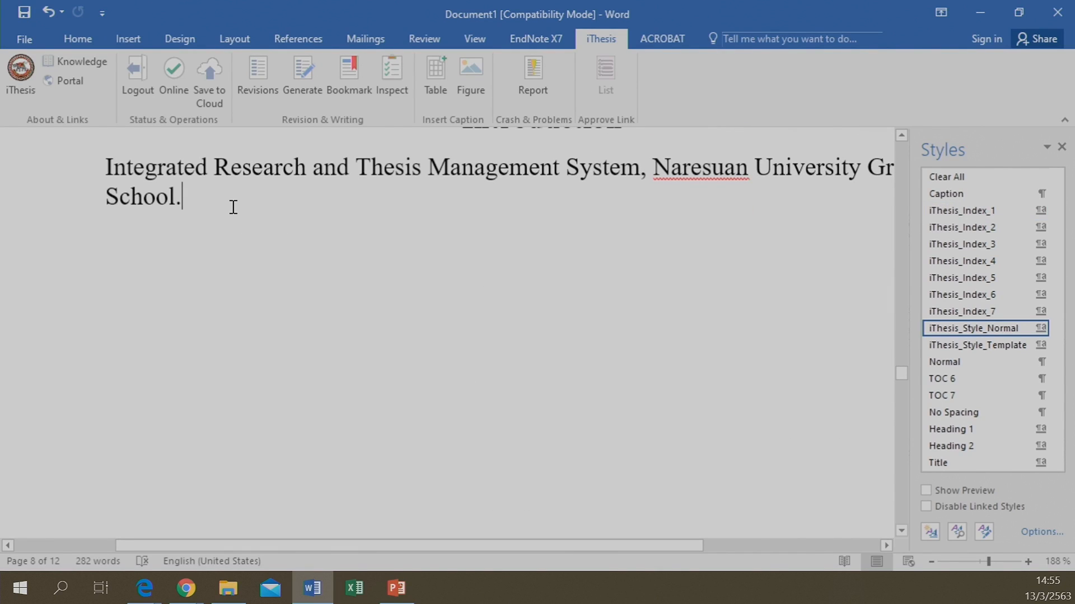
key(Return)
key(Return)
Visit the File Info view, return to the document, then go to File Explorer
click(28, 41)
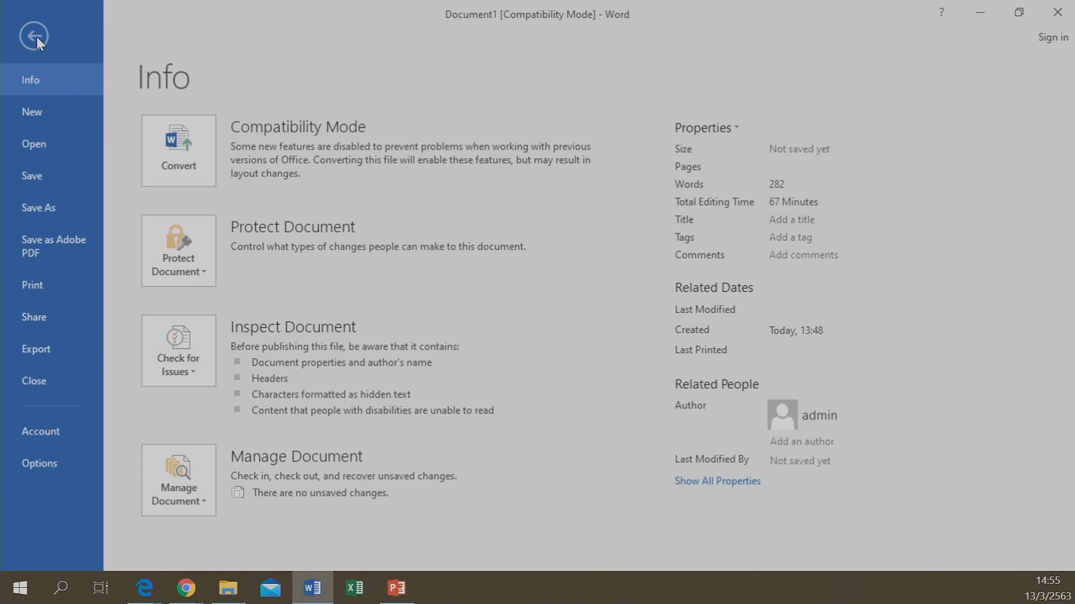
click(36, 36)
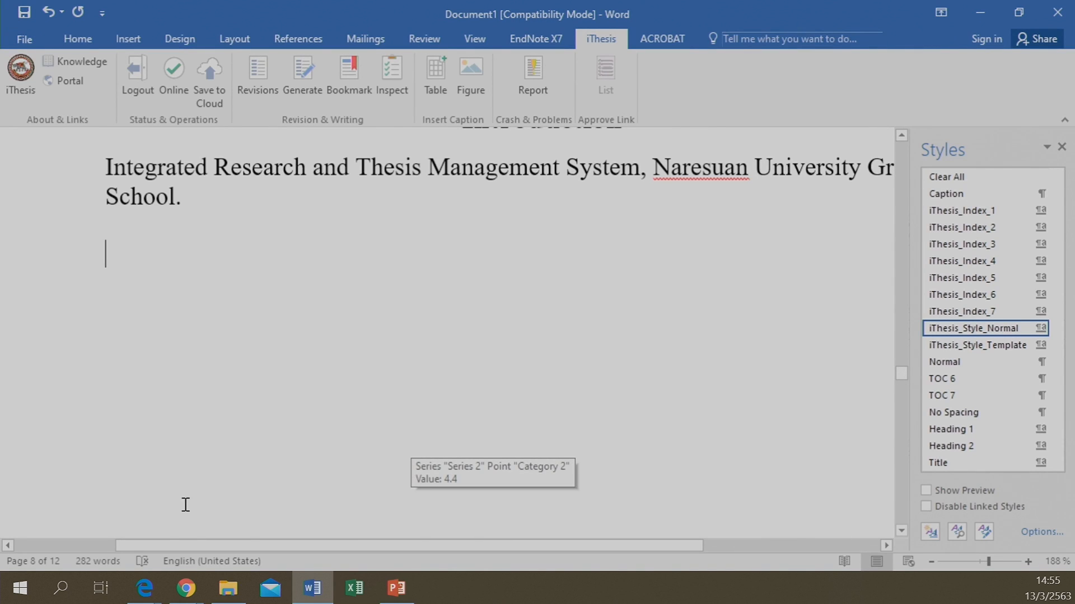
click(228, 589)
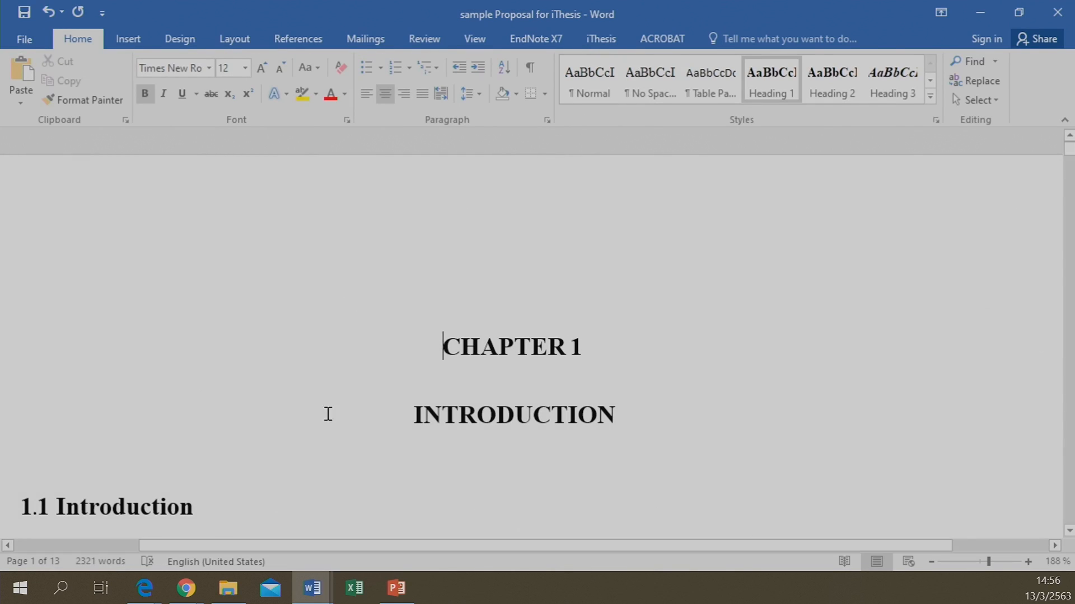
Scroll through the sample proposal looking for Figure 1, briefly switching to Document1
scroll(626, 390, down, 2)
scroll(588, 358, down, 10)
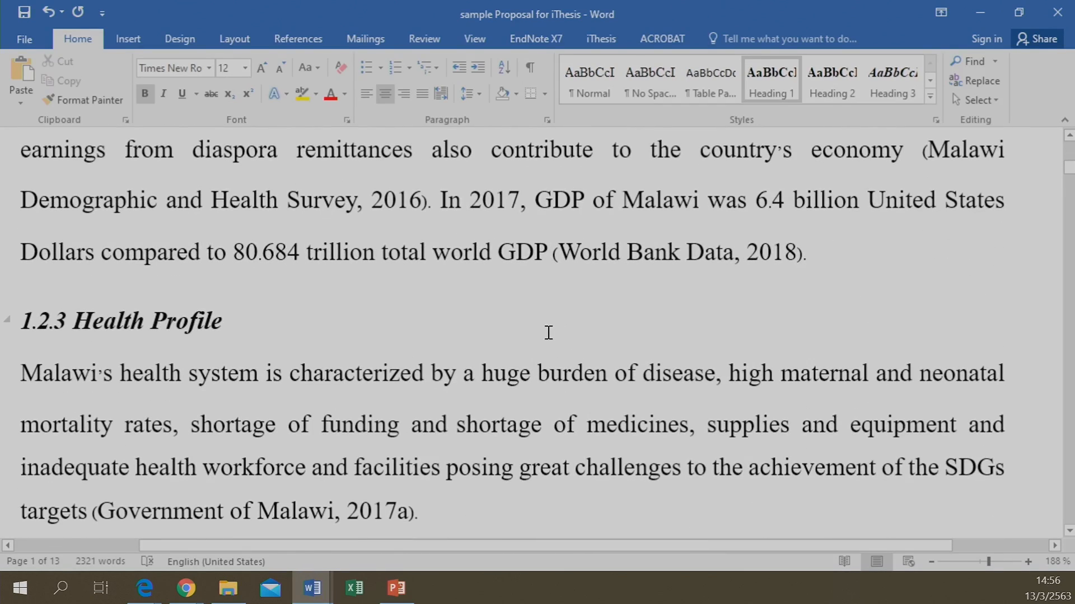
scroll(549, 333, down, 3)
scroll(549, 332, up, 8)
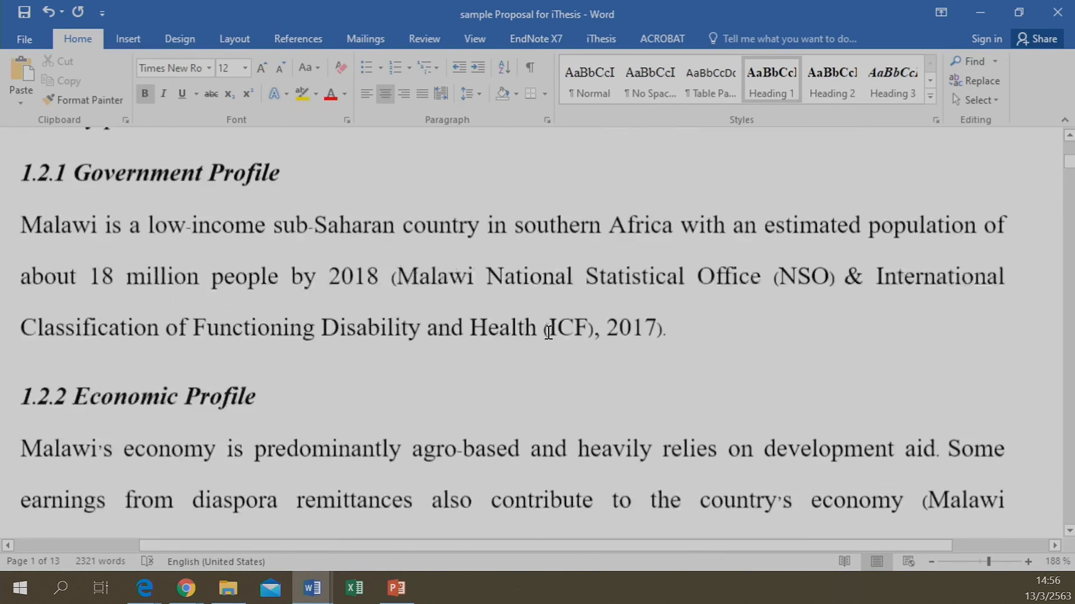
scroll(548, 333, up, 7)
scroll(547, 335, down, 2)
scroll(512, 272, up, 2)
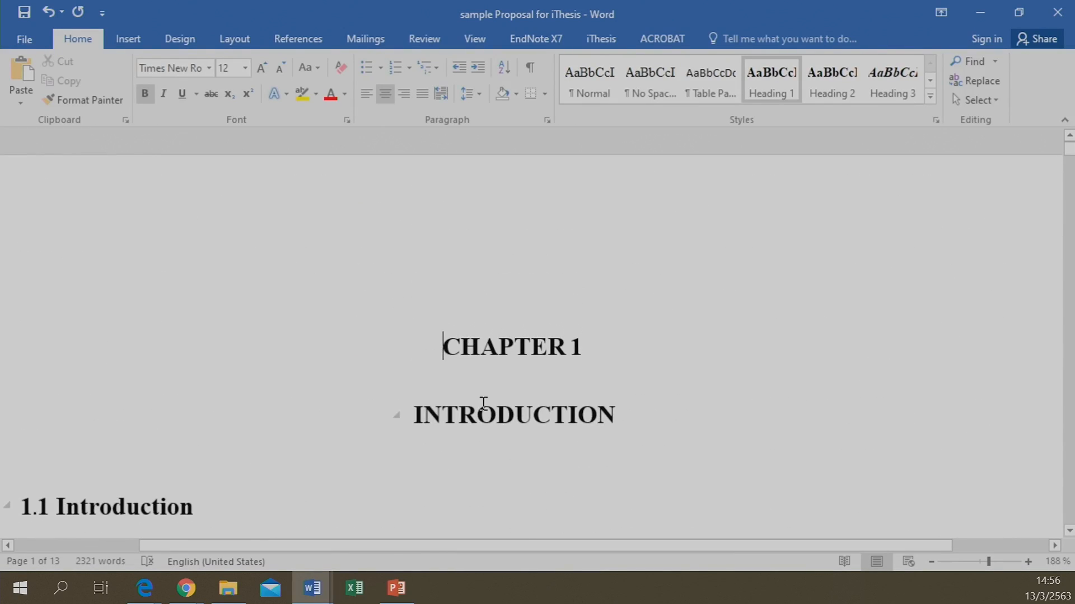
scroll(483, 406, down, 5)
scroll(483, 403, down, 10)
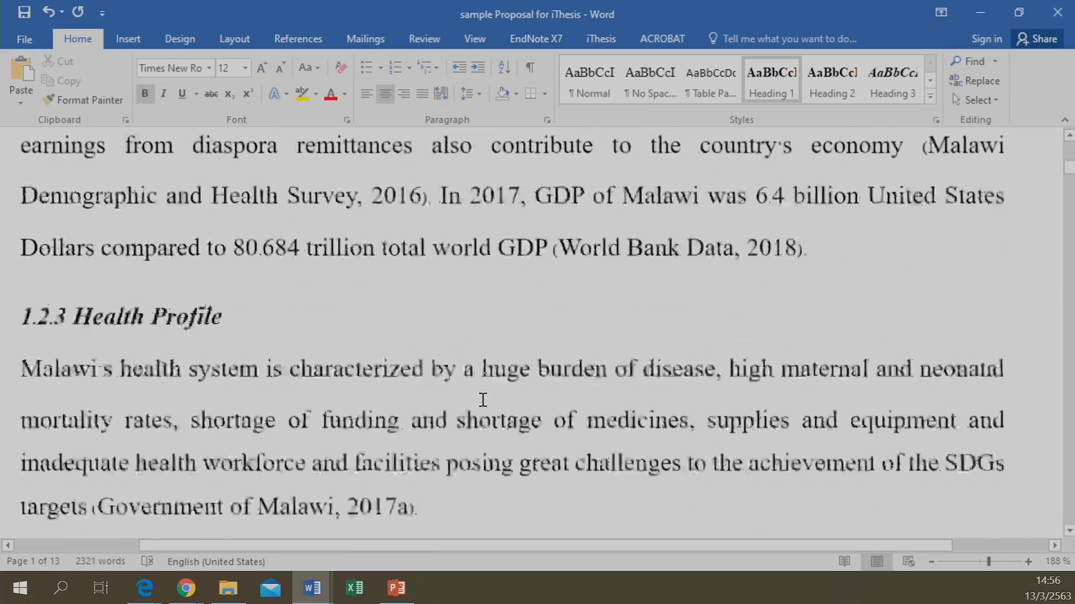
scroll(392, 392, down, 3)
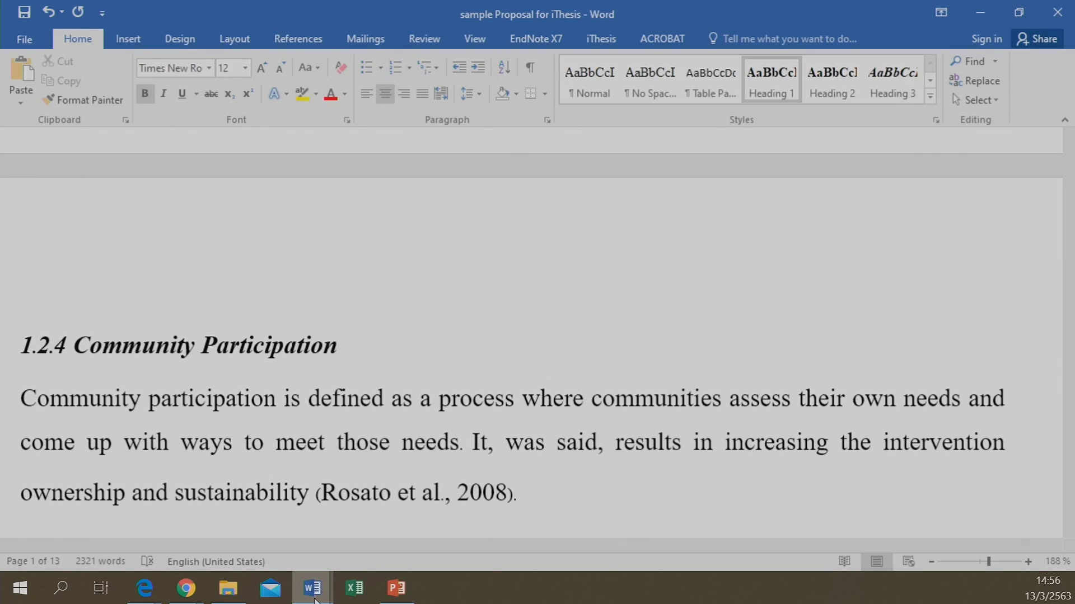
mouse_move(312, 587)
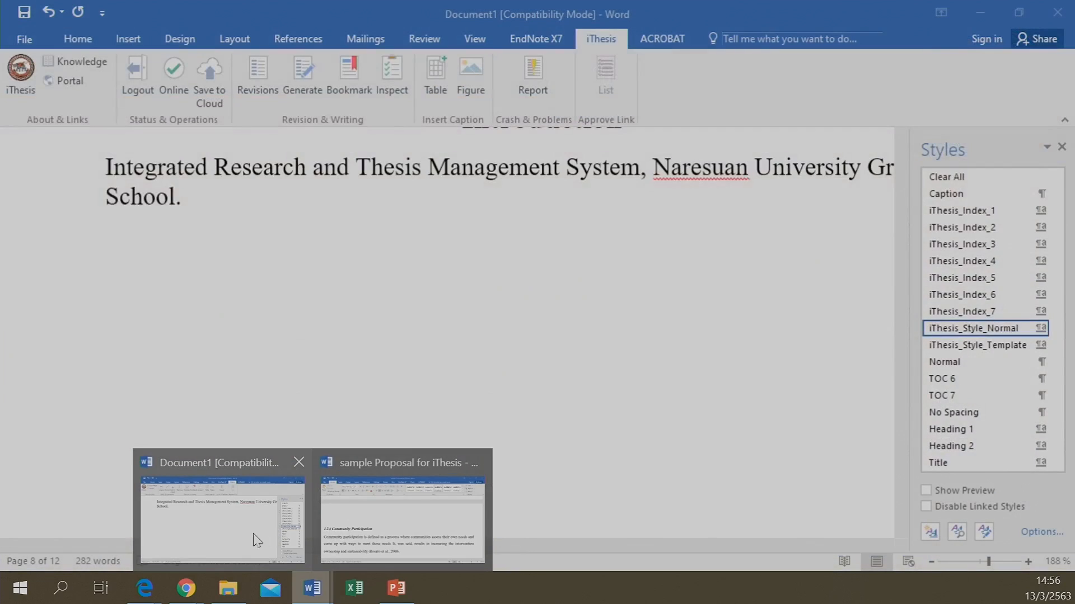
click(251, 533)
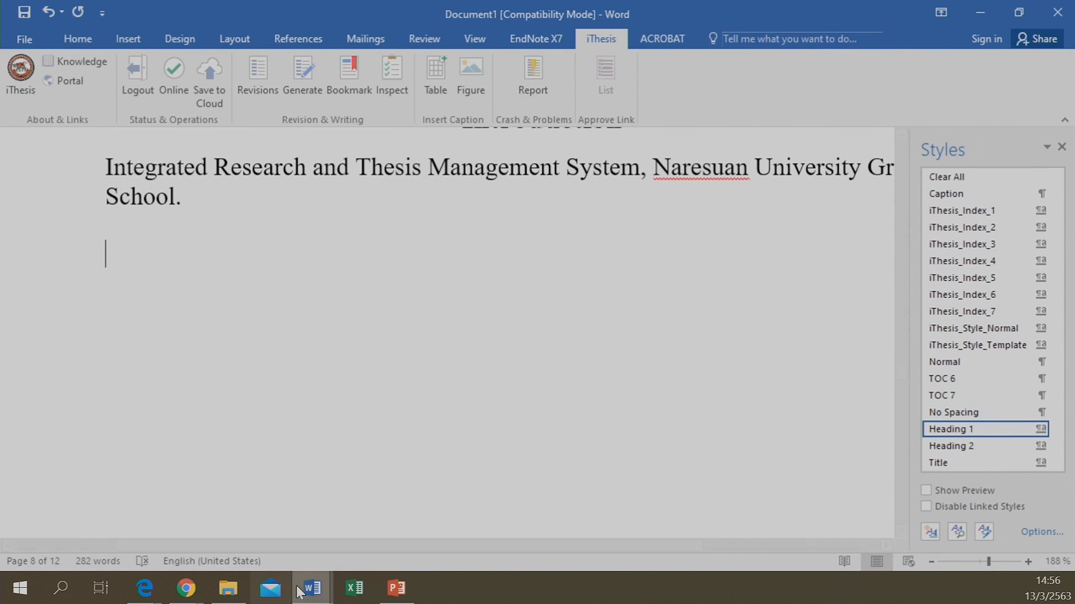
Select the Figure 1 'District Level Health Sector Governance Structure' diagram, then return to Document1
mouse_move(312, 587)
click(386, 529)
scroll(362, 367, down, 15)
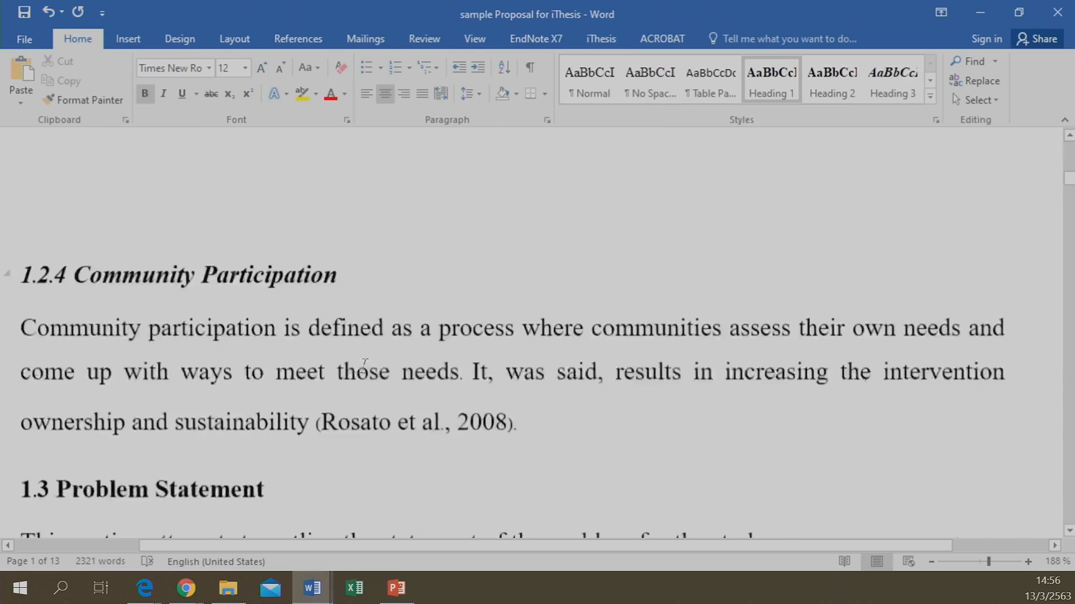
scroll(364, 367, down, 20)
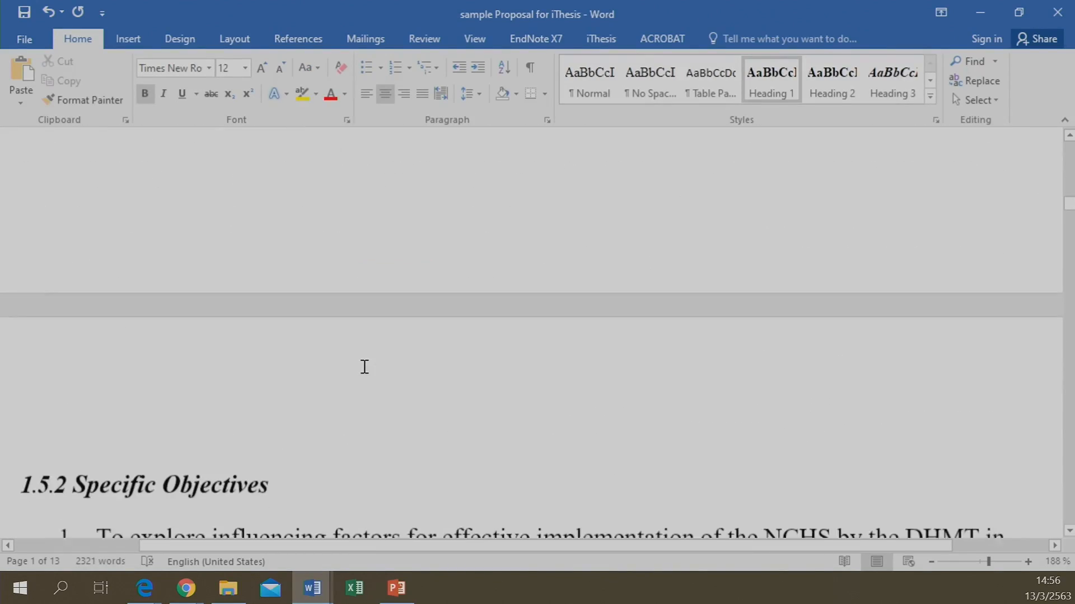
scroll(364, 368, down, 15)
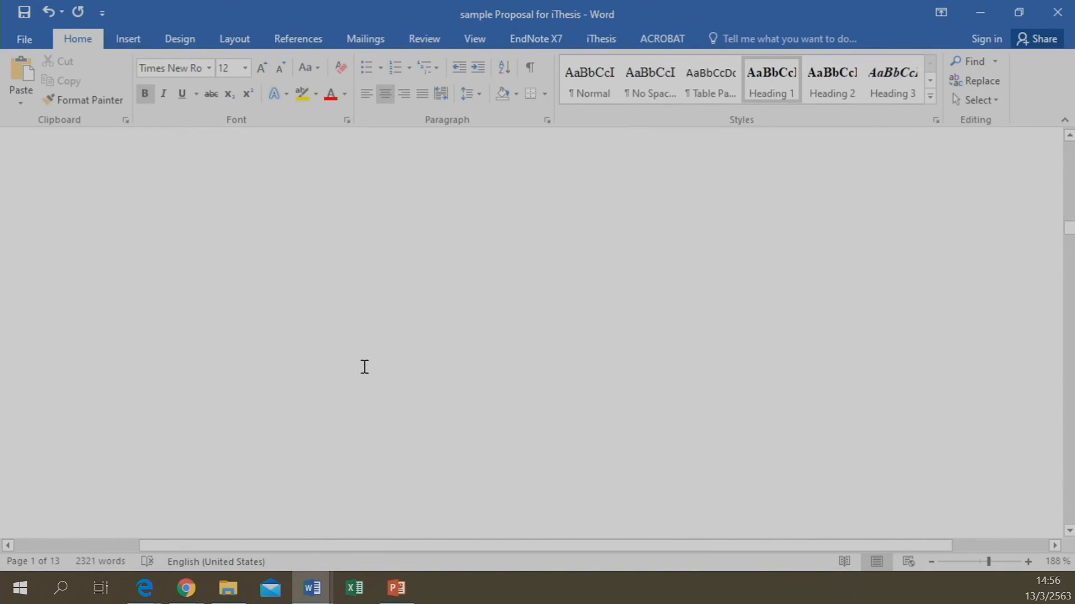
scroll(363, 366, down, 12)
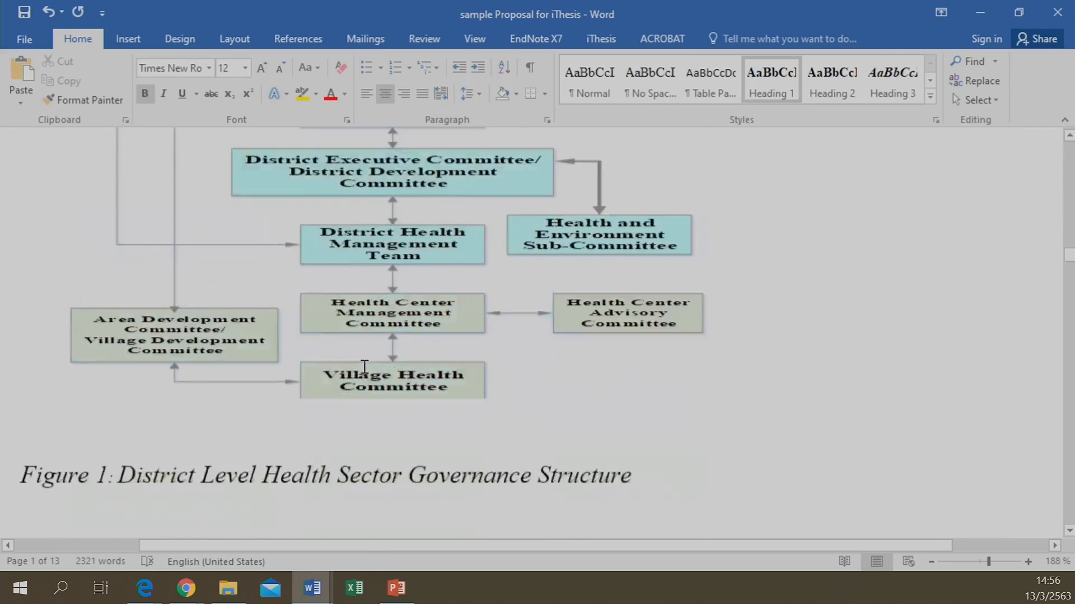
scroll(365, 367, up, 4)
click(369, 320)
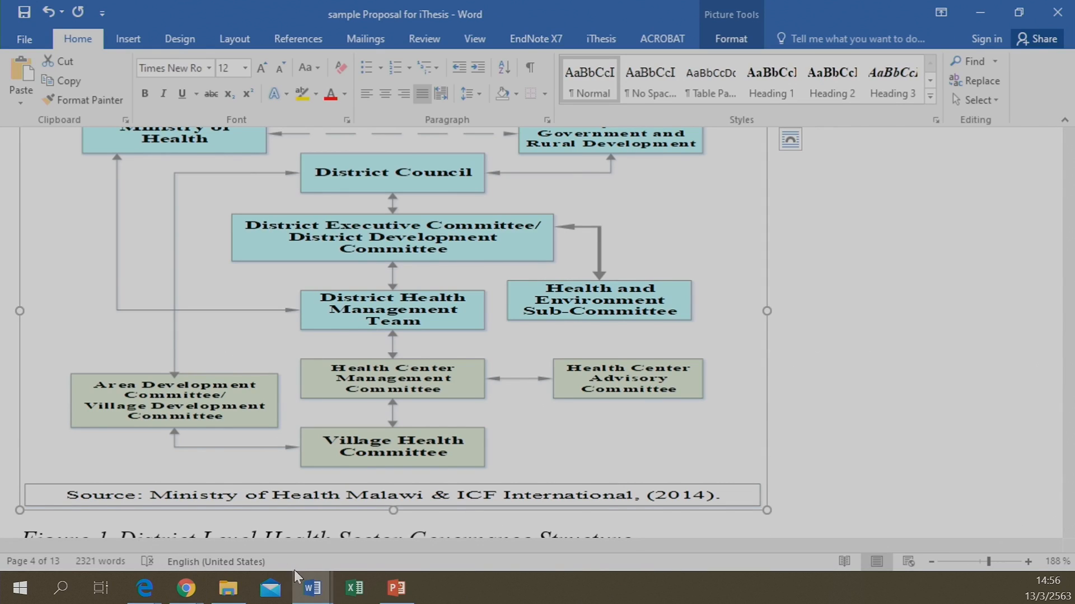
mouse_move(317, 589)
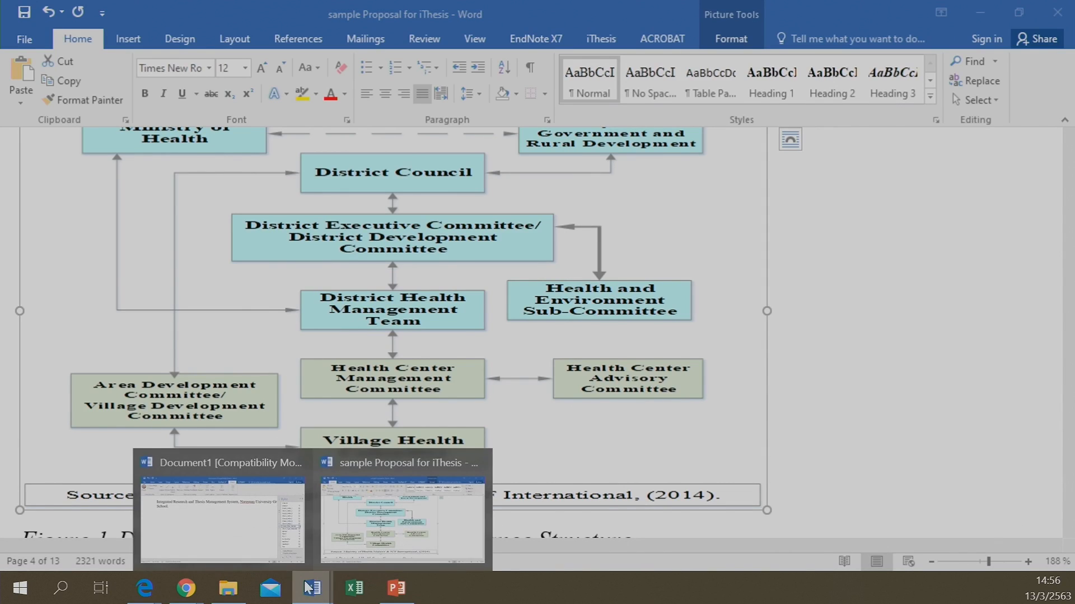
click(244, 531)
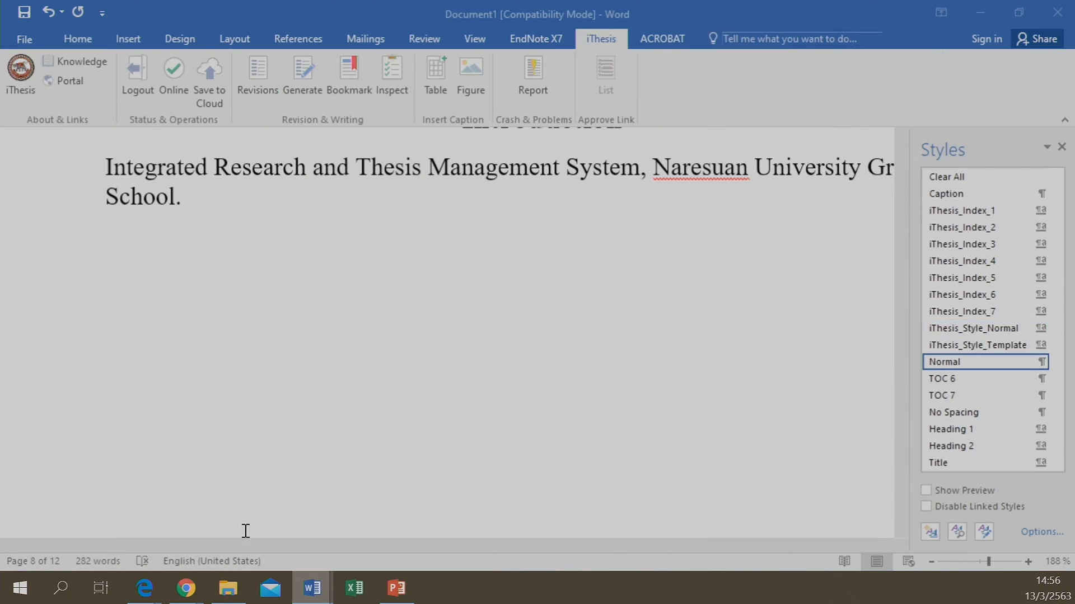
Paste the governance diagram on the empty line below 'School.' in Document1
click(132, 262)
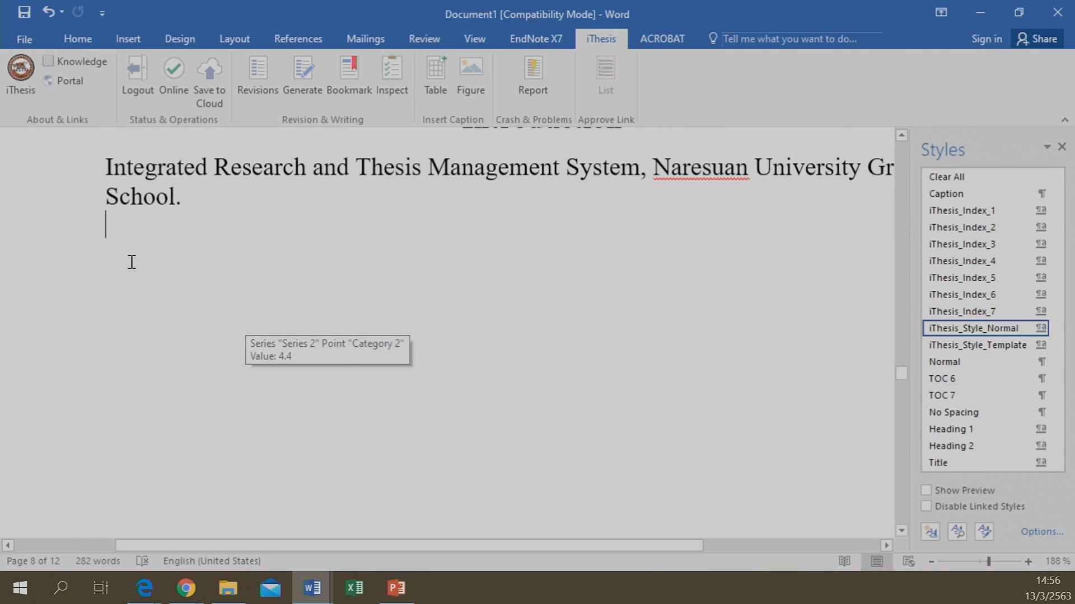
key(ctrl+v)
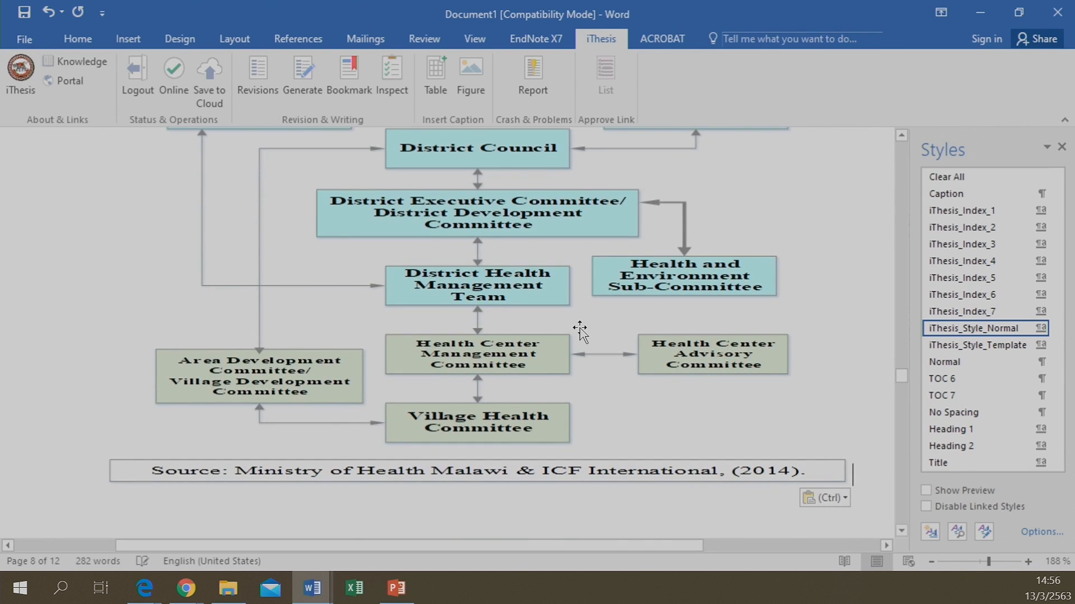
click(579, 330)
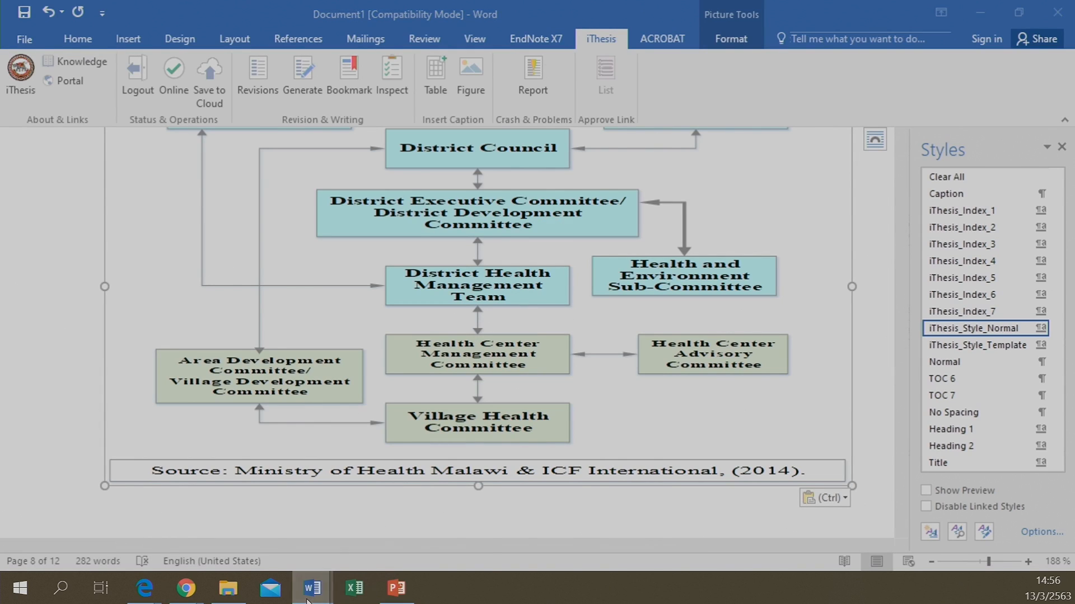
Glance back at the sample proposal, then return to Document1
mouse_move(312, 592)
click(388, 535)
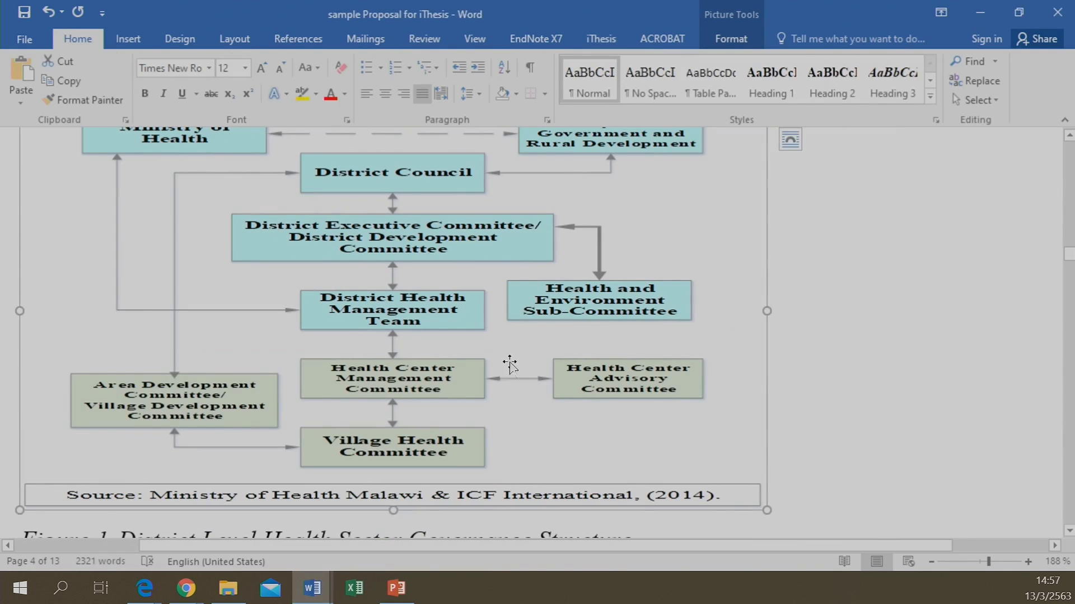
scroll(666, 220, up, 10)
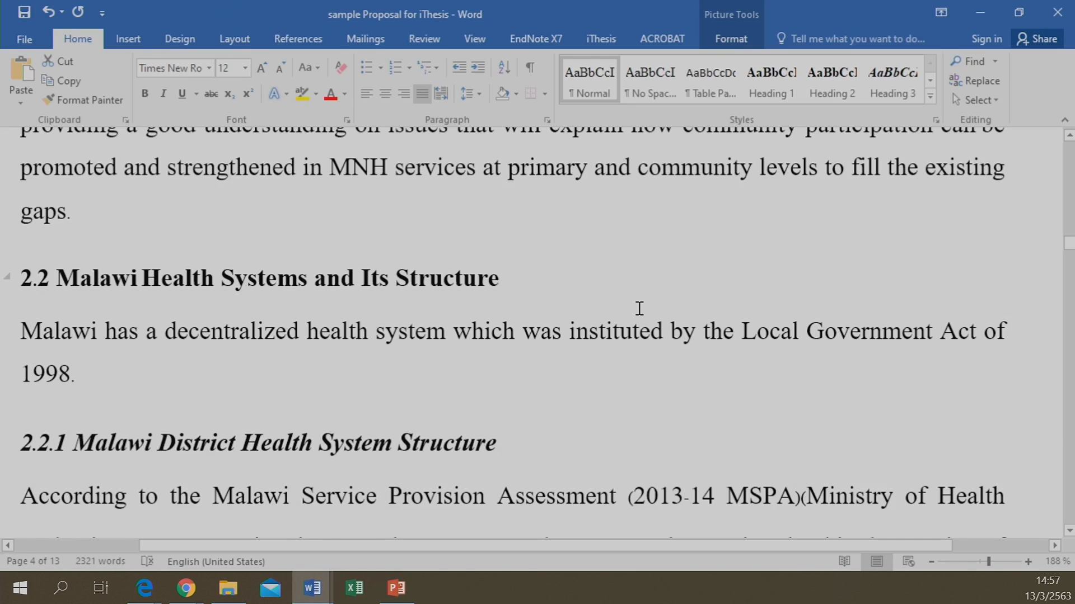
scroll(640, 308, up, 10)
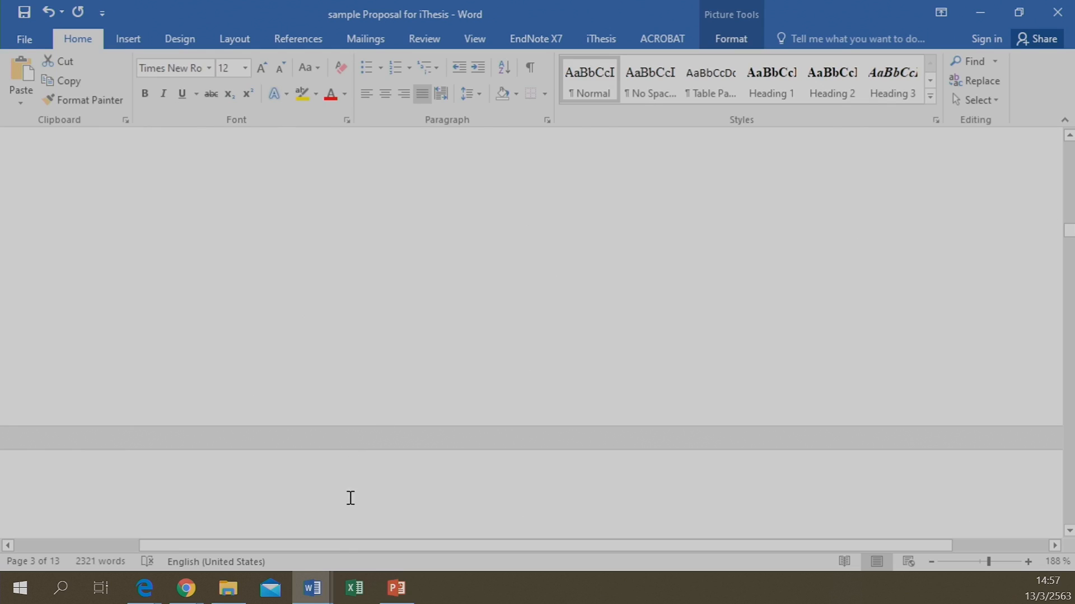
mouse_move(323, 593)
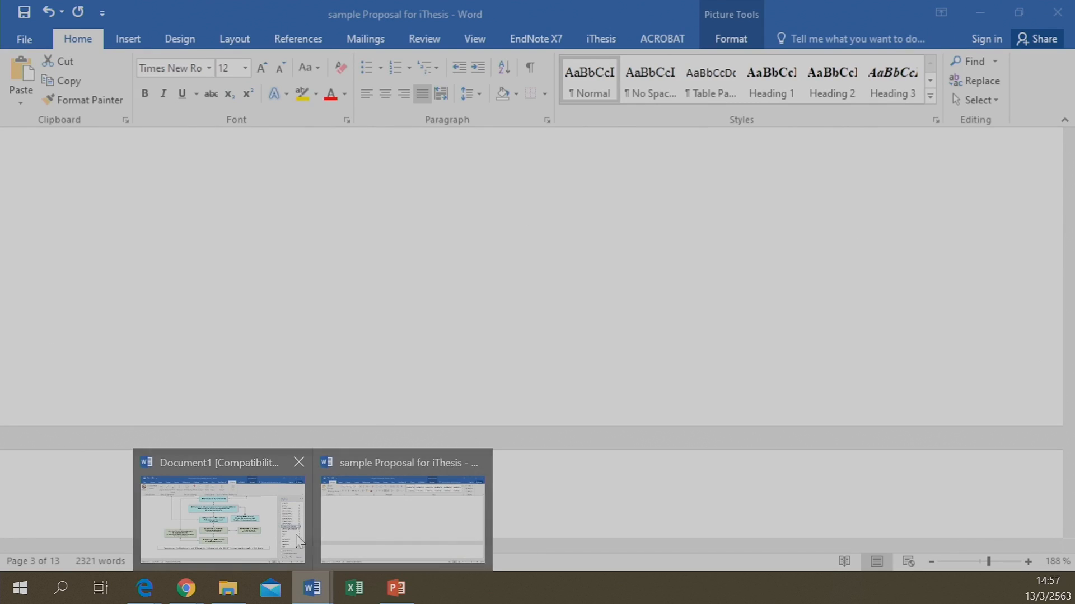
click(257, 518)
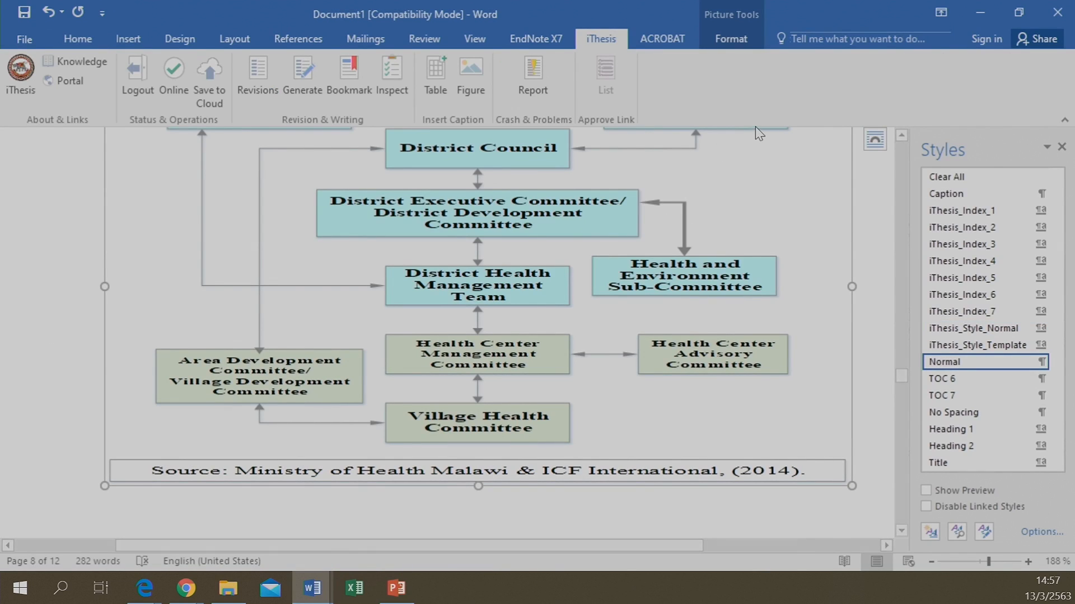
Resize the governance diagram smaller and caption it 'Figure 3 New figure' with the iThesis Figure tool
click(439, 275)
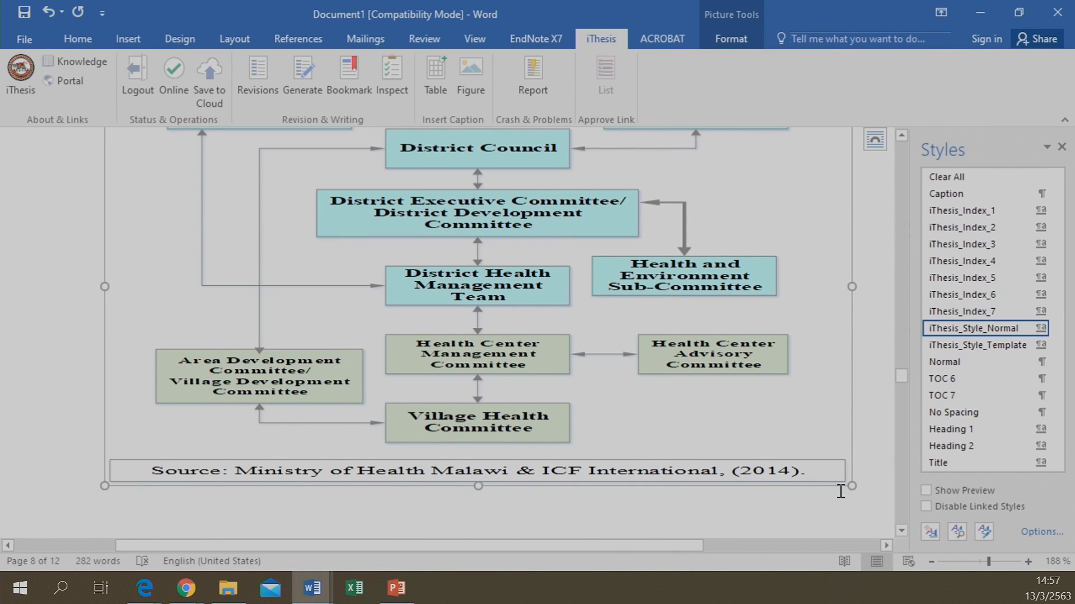
drag(852, 487, 683, 341)
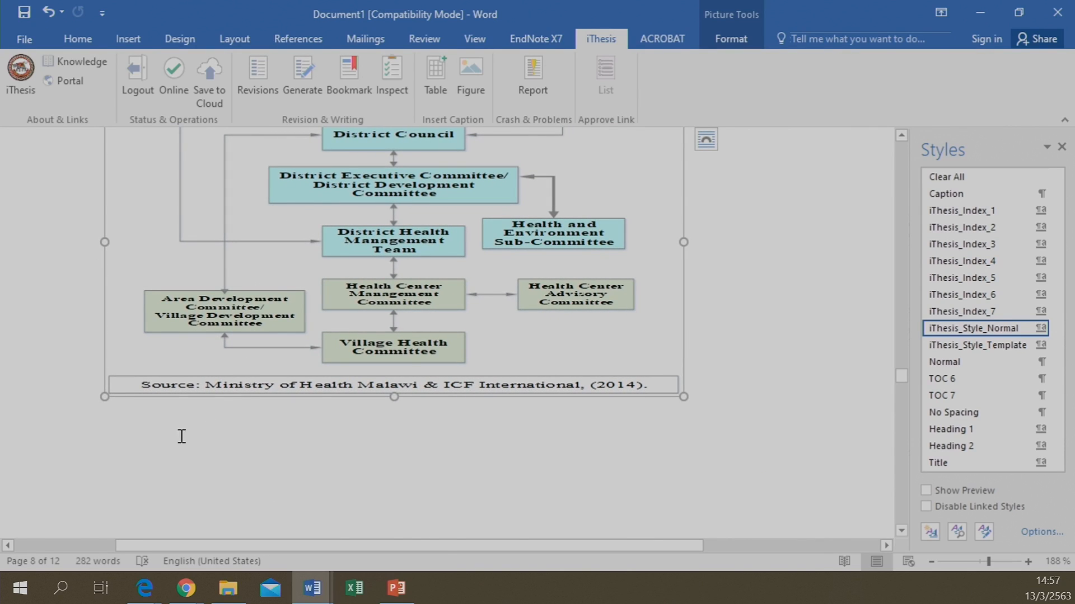
click(140, 424)
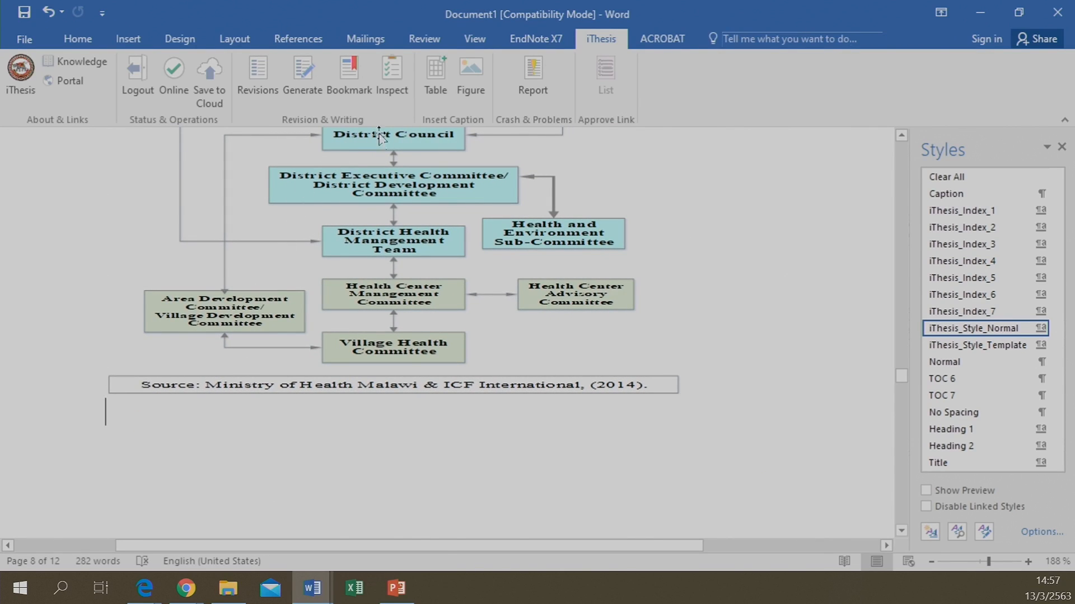
click(471, 85)
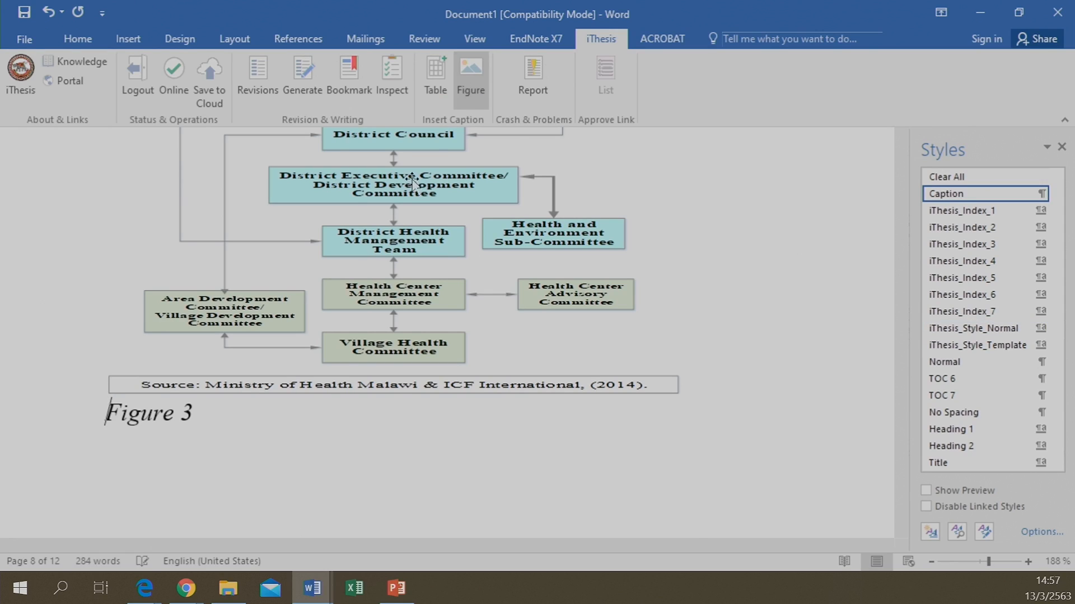
click(200, 408)
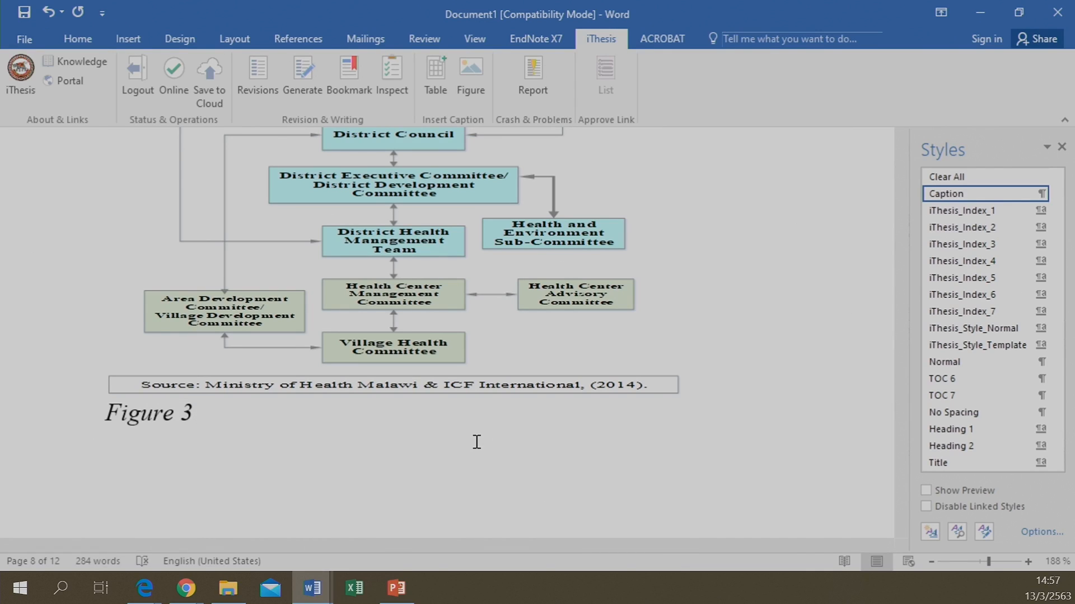
text(New figure)
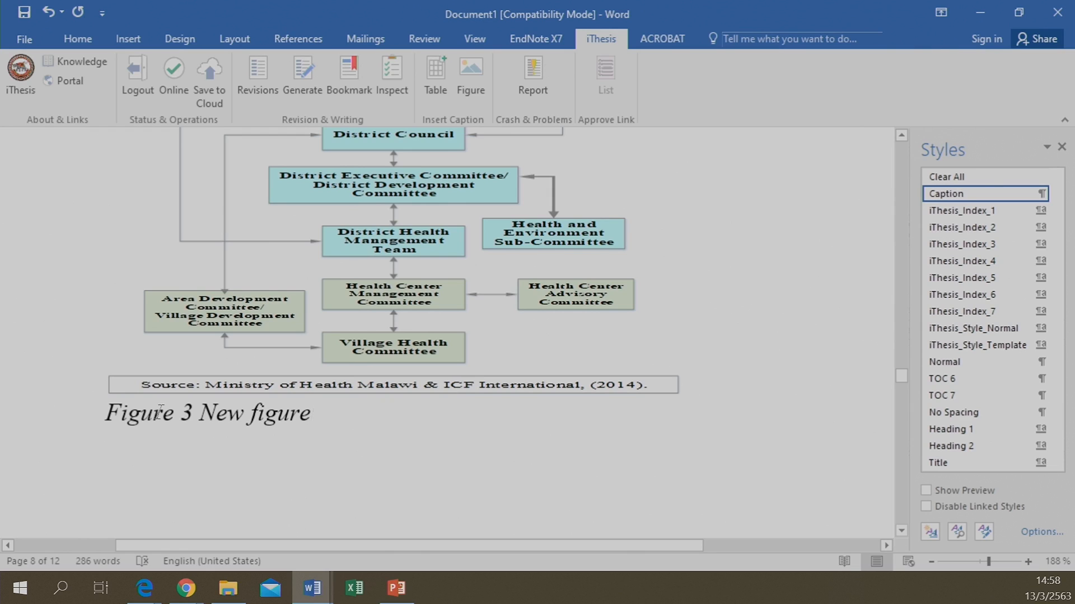
click(345, 79)
Type 'Chapter 3' below the Figure 3 caption and format it as a chapter heading
key(Return)
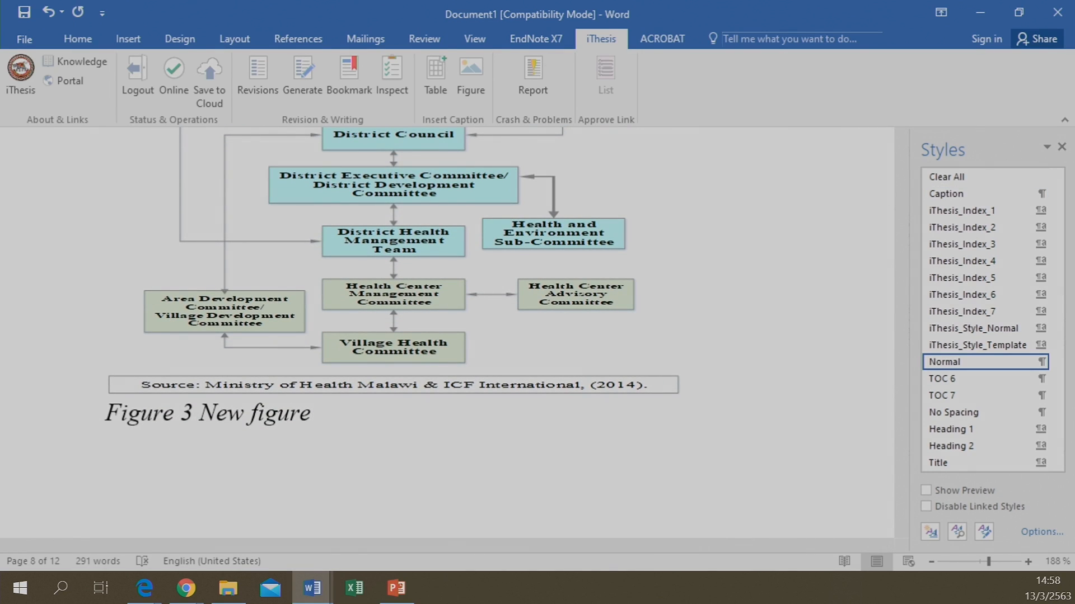
text(Chapter 3)
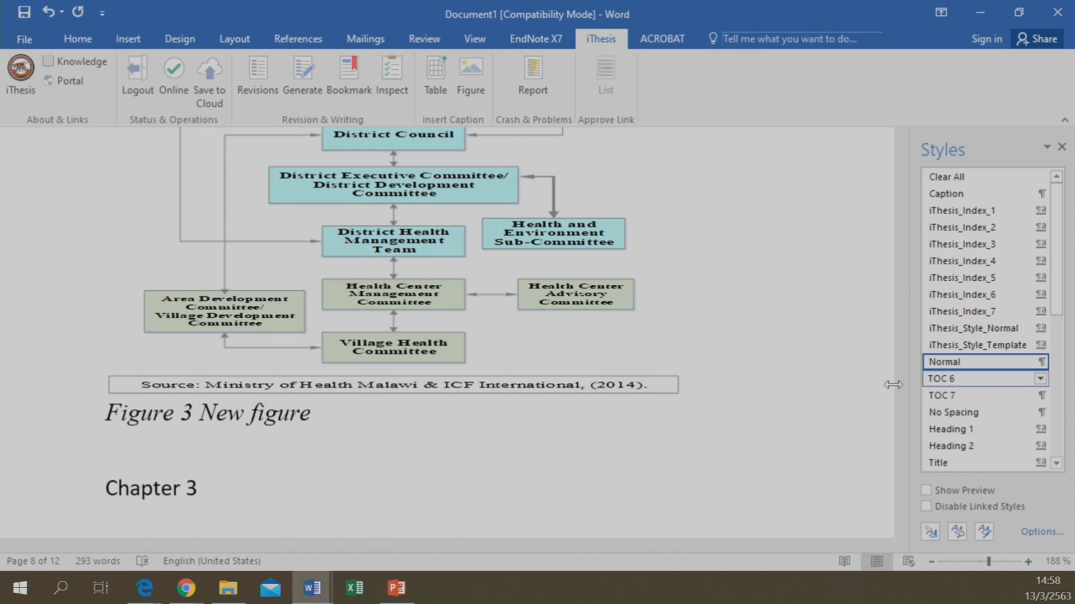
drag(108, 489, 233, 490)
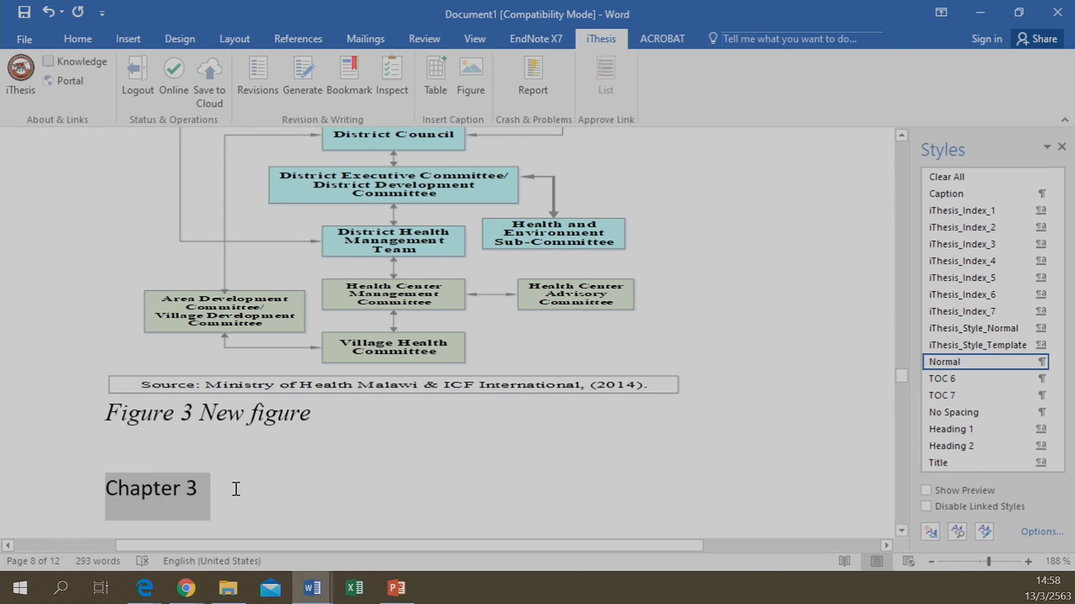
click(960, 213)
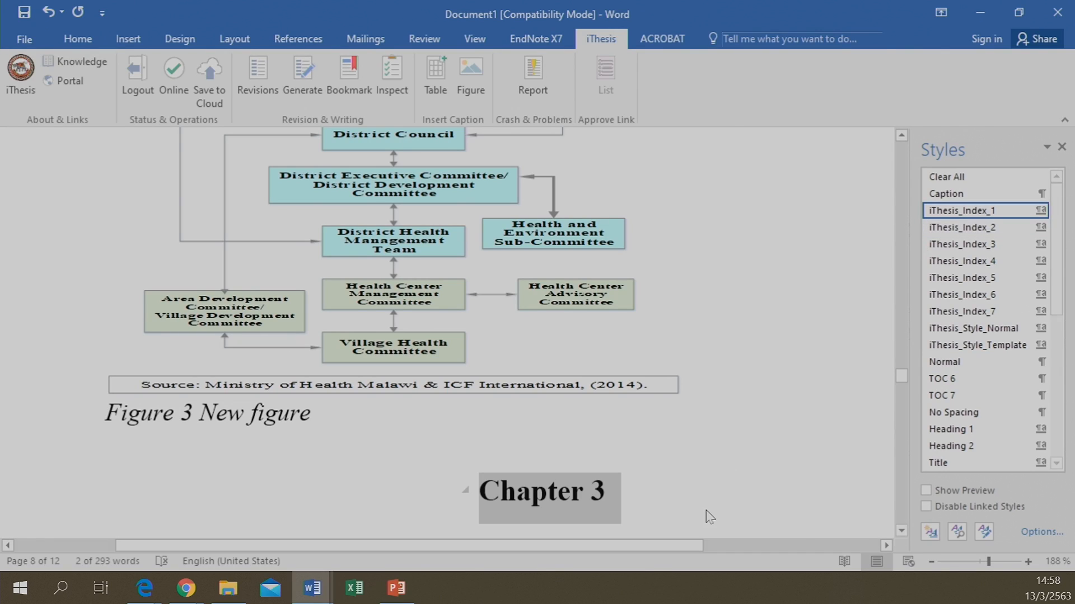
Add the title 'Introduction' beneath Chapter 3, followed by an empty line
click(661, 497)
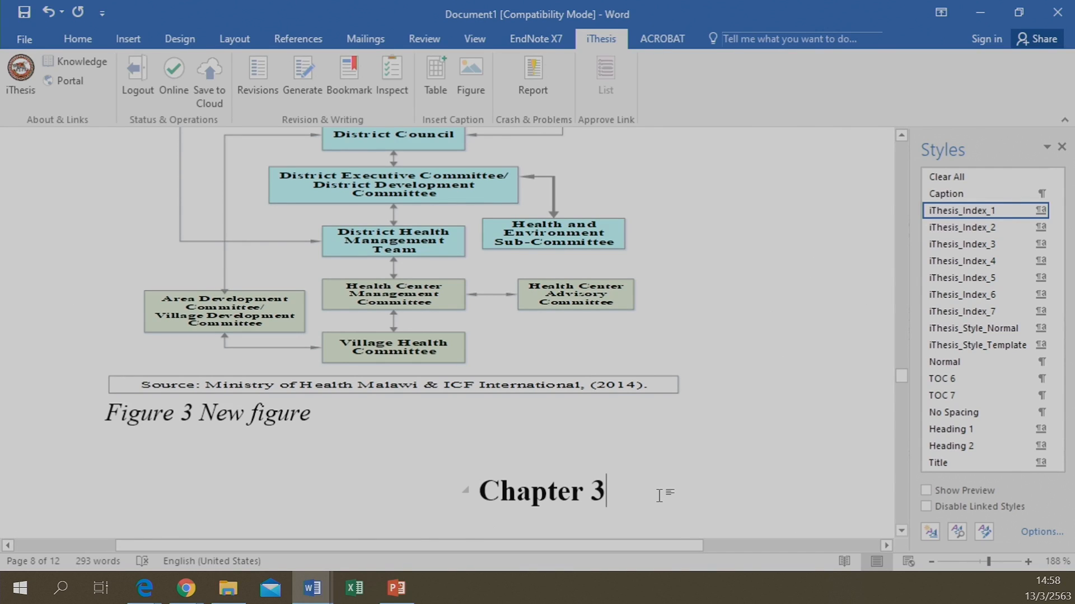
key(Return)
text(I)
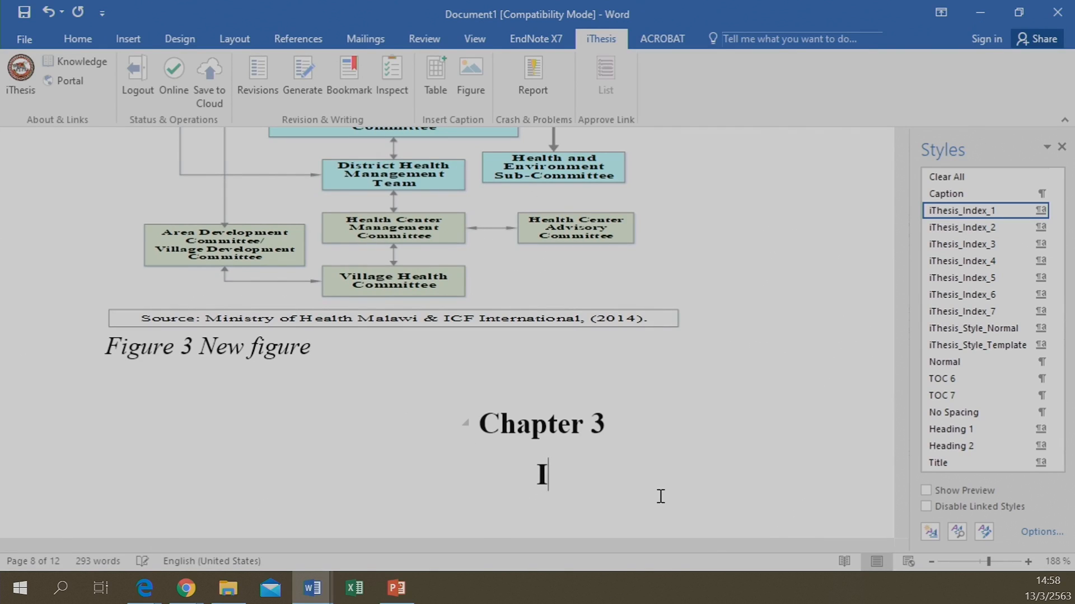
text(ntroduction)
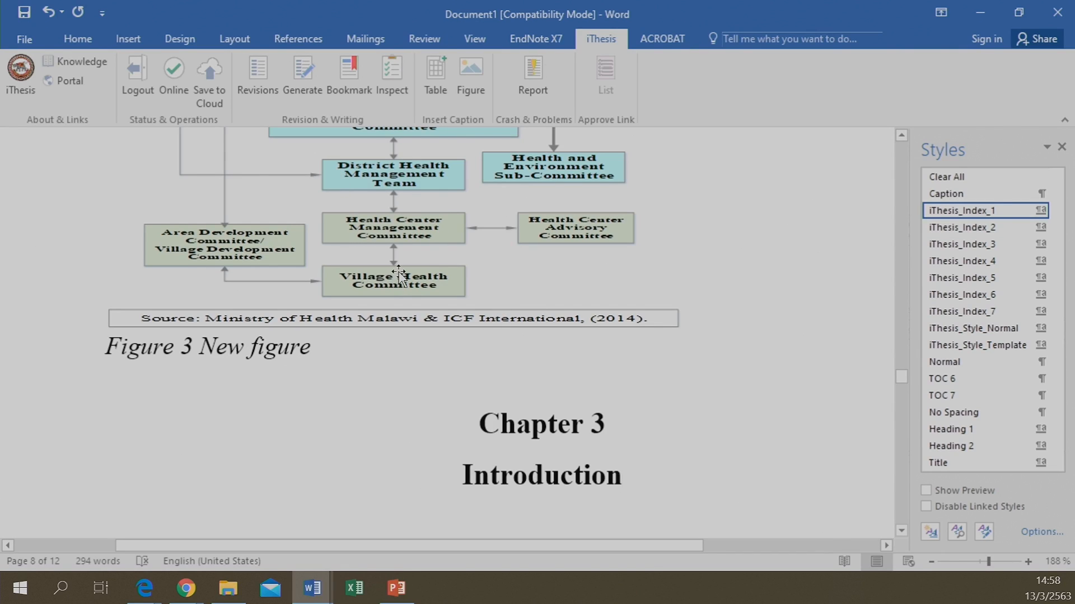
key(Return)
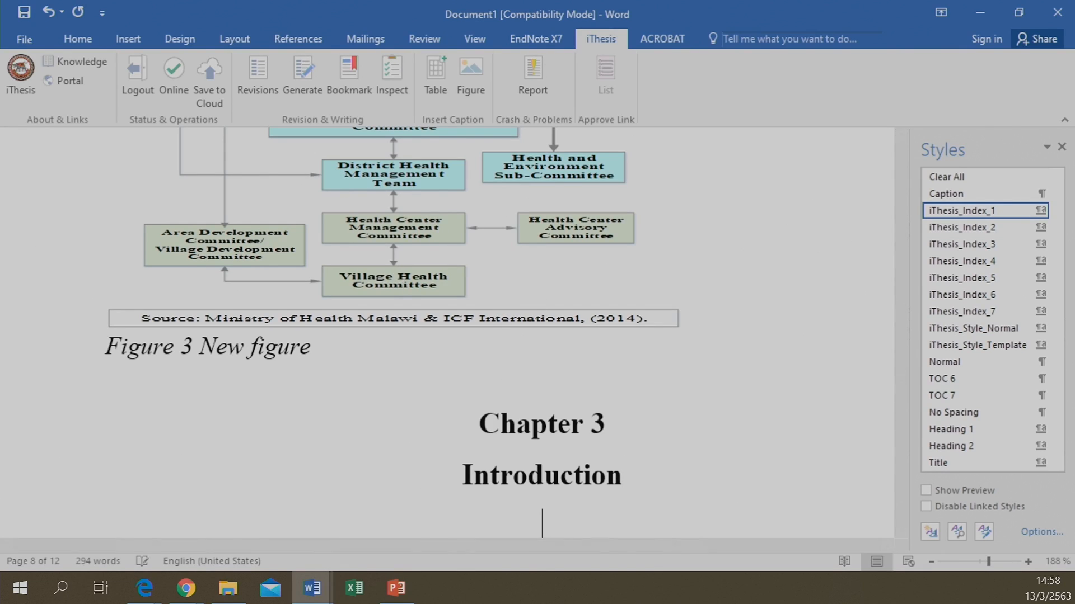
scroll(398, 271, down, 2)
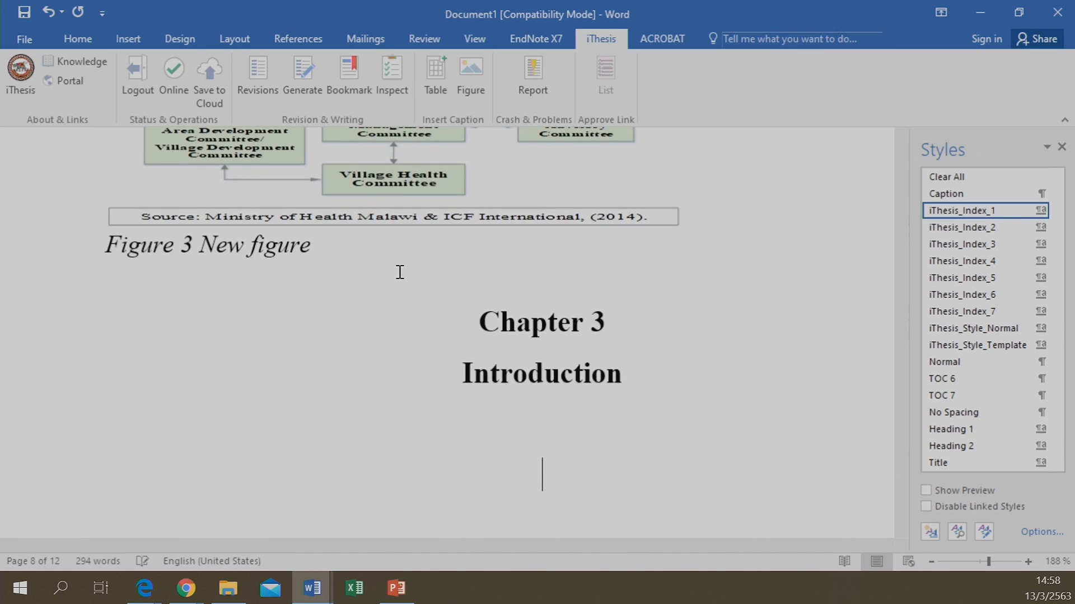
Copy the Chapter 2 Integrated Research paragraph and paste it below Chapter 3's Introduction
scroll(392, 271, up, 8)
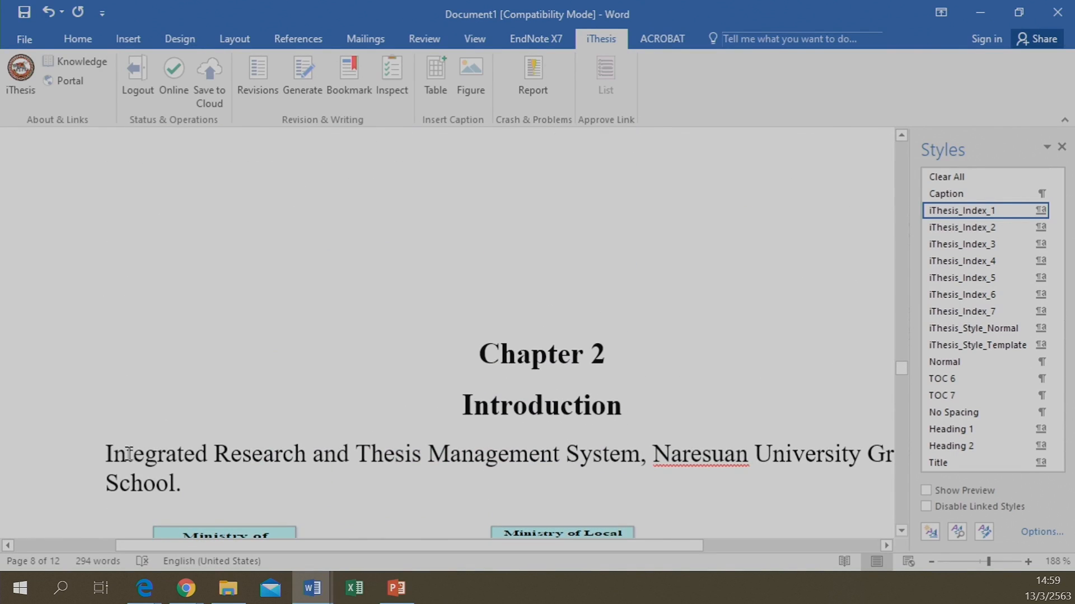
drag(106, 460, 189, 479)
key(ctrl+c)
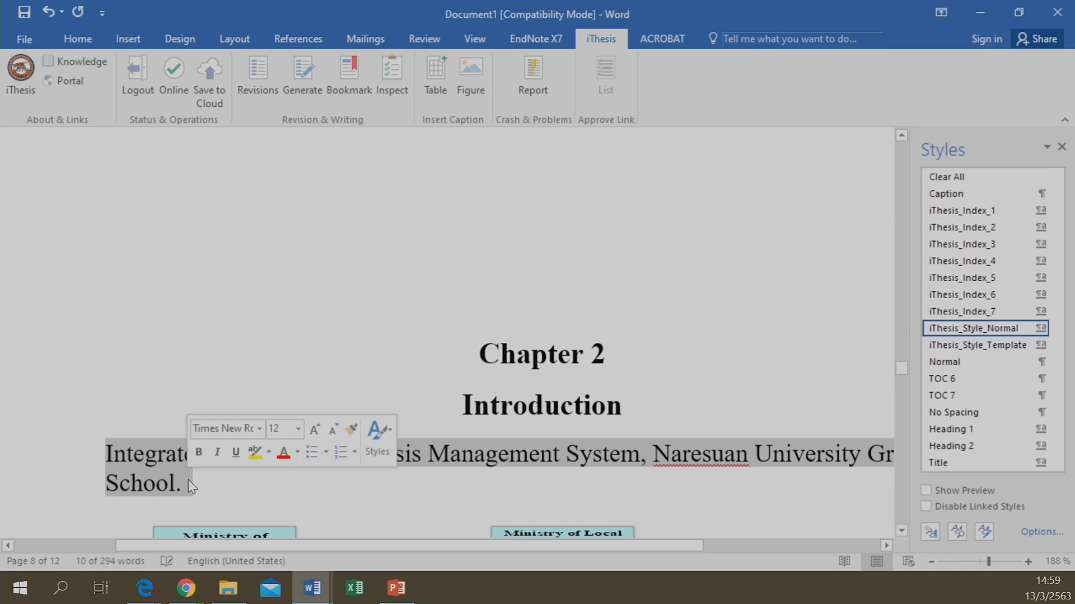
scroll(205, 465, down, 8)
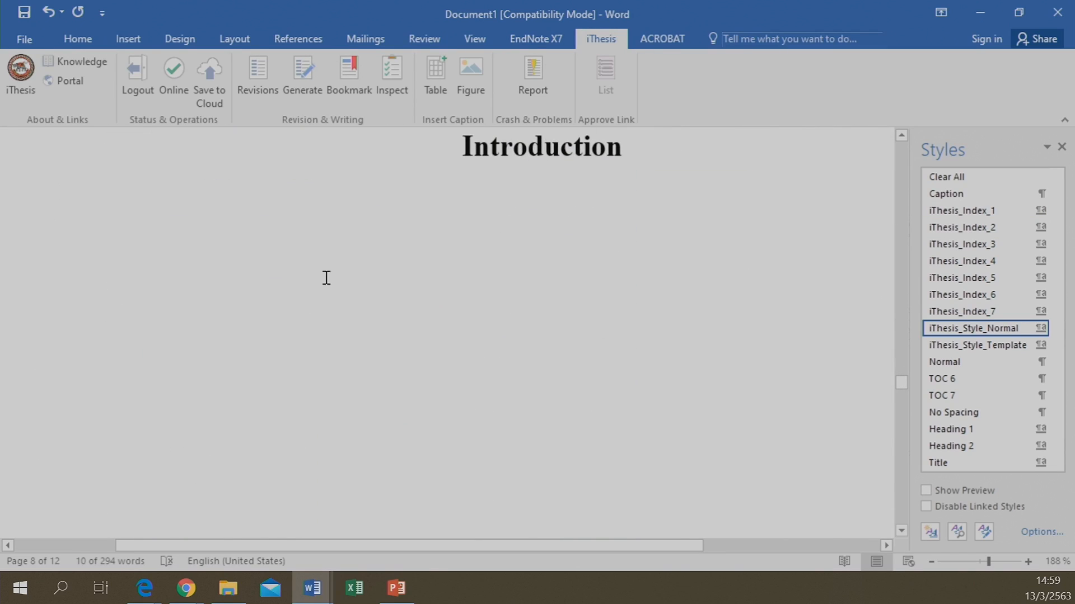
click(443, 233)
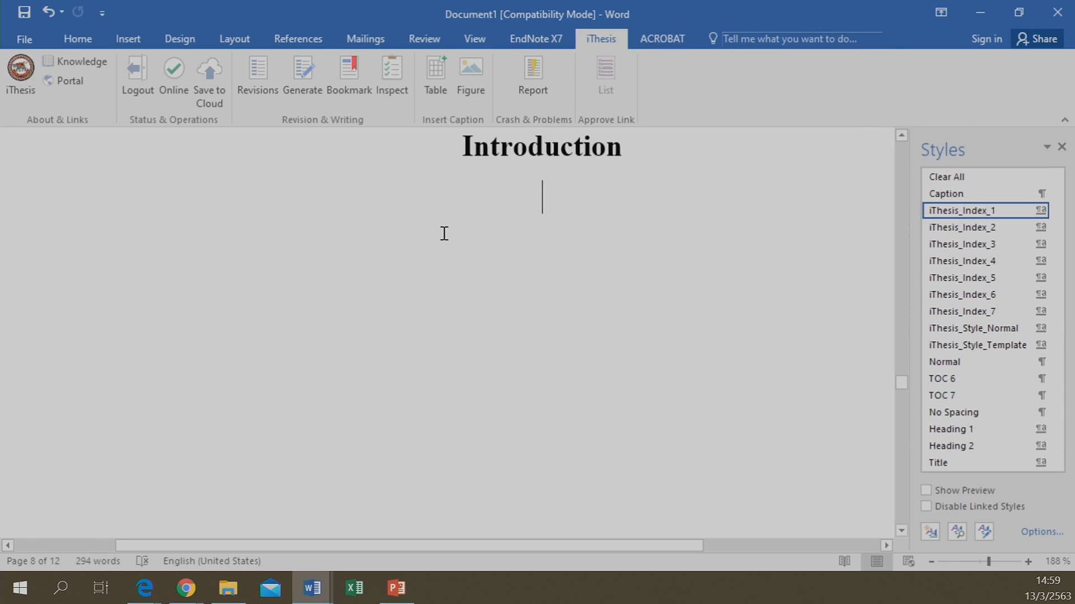
key(ctrl+v)
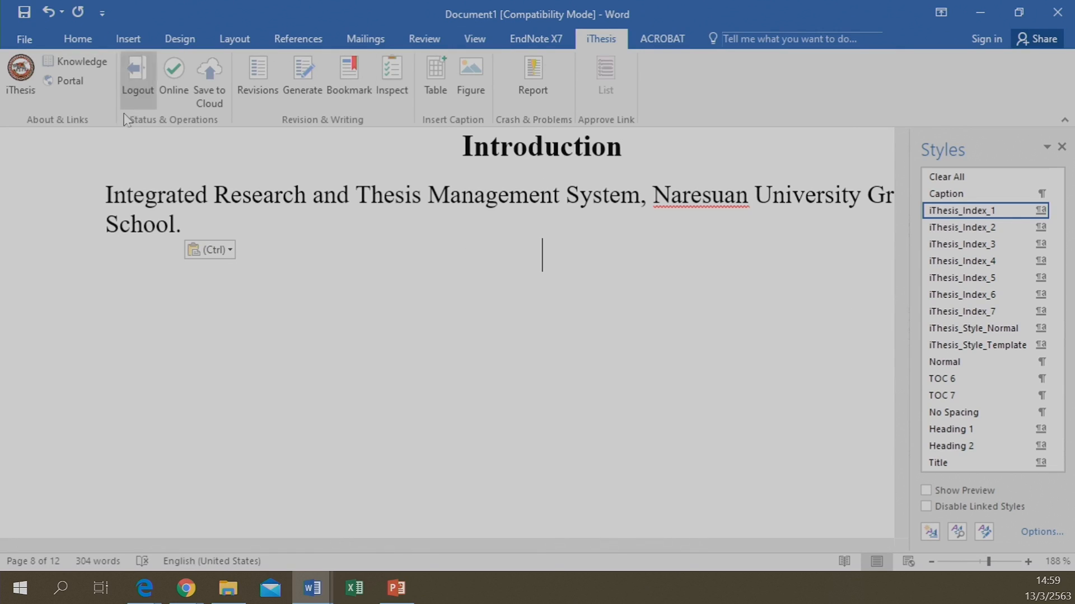
Apply iThesis_Style_Normal to the pasted Chapter 3 paragraph
click(79, 193)
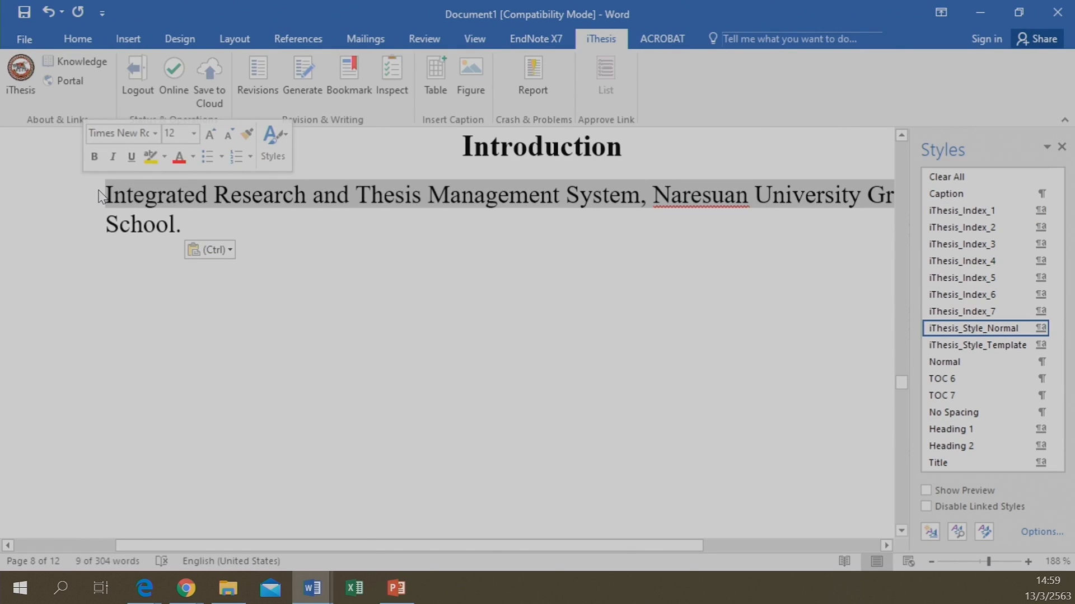
click(123, 196)
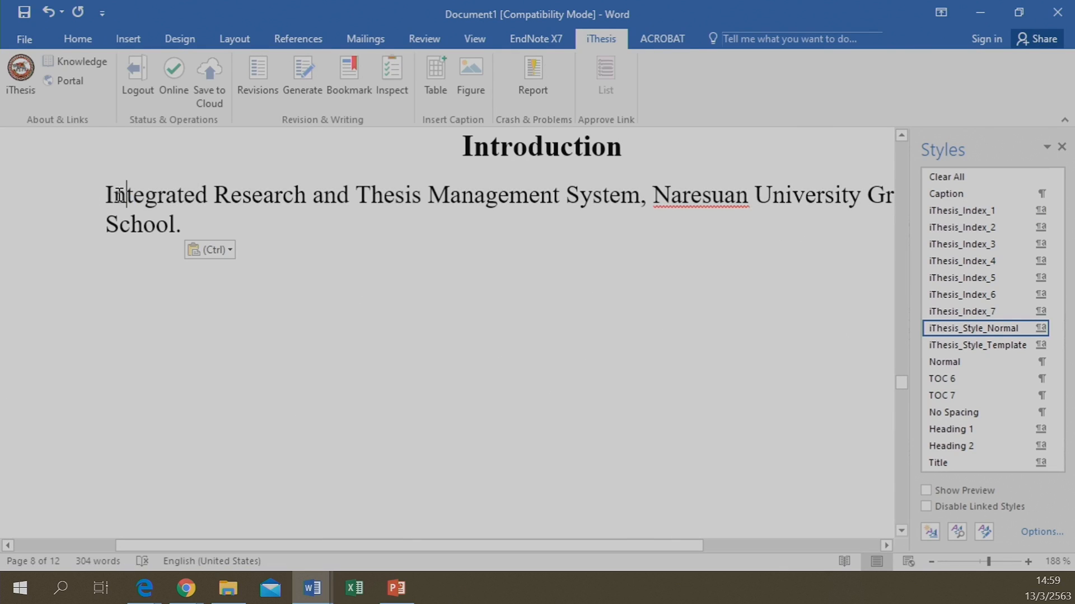
drag(104, 193, 192, 228)
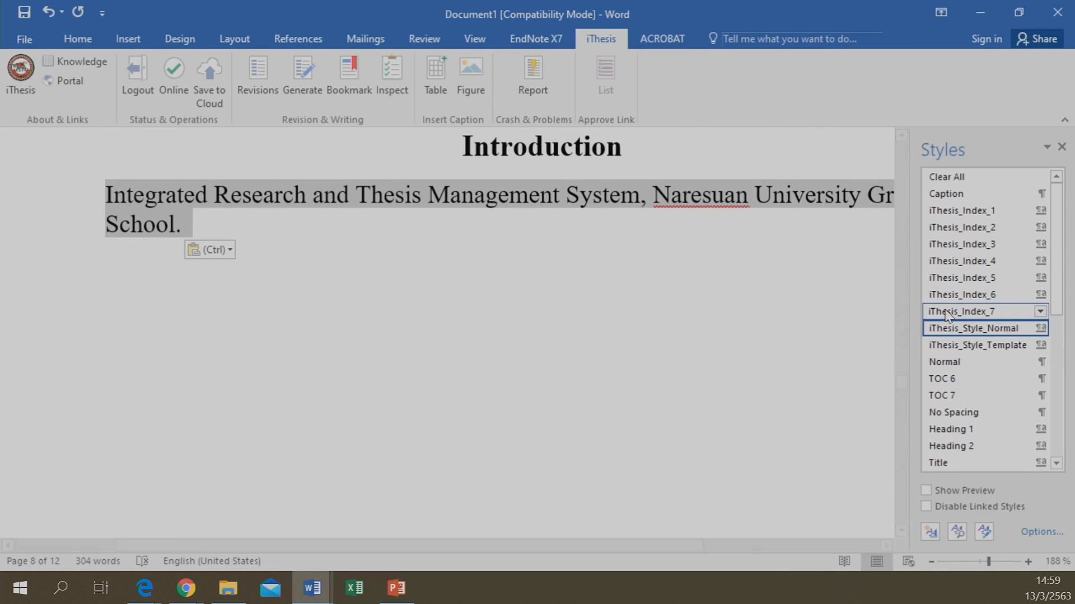
click(971, 329)
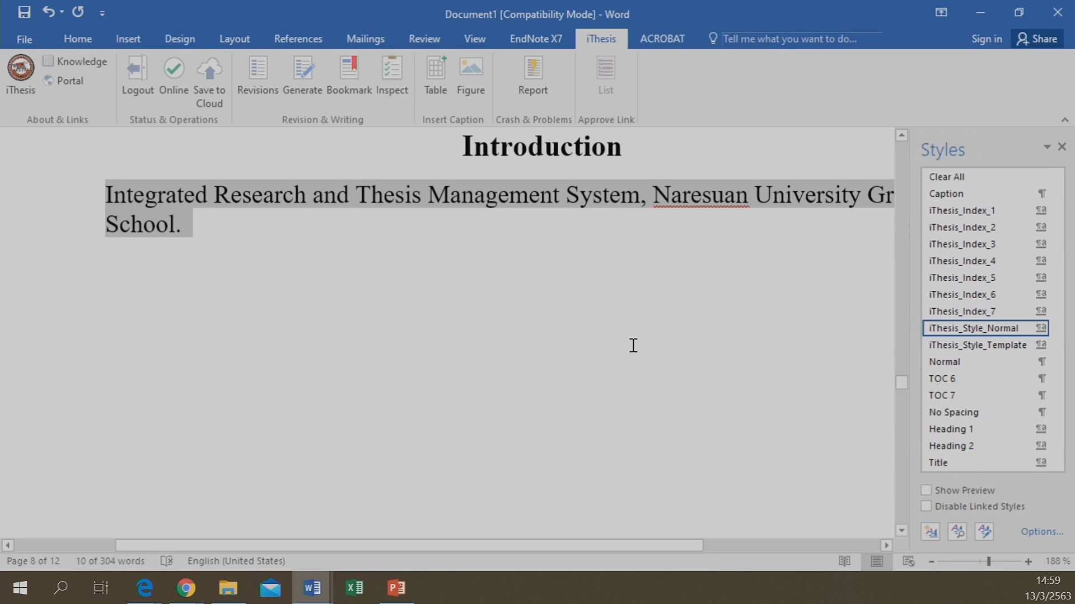
click(582, 334)
Review the document, then bring up the open browser windows from the taskbar
scroll(580, 335, up, 5)
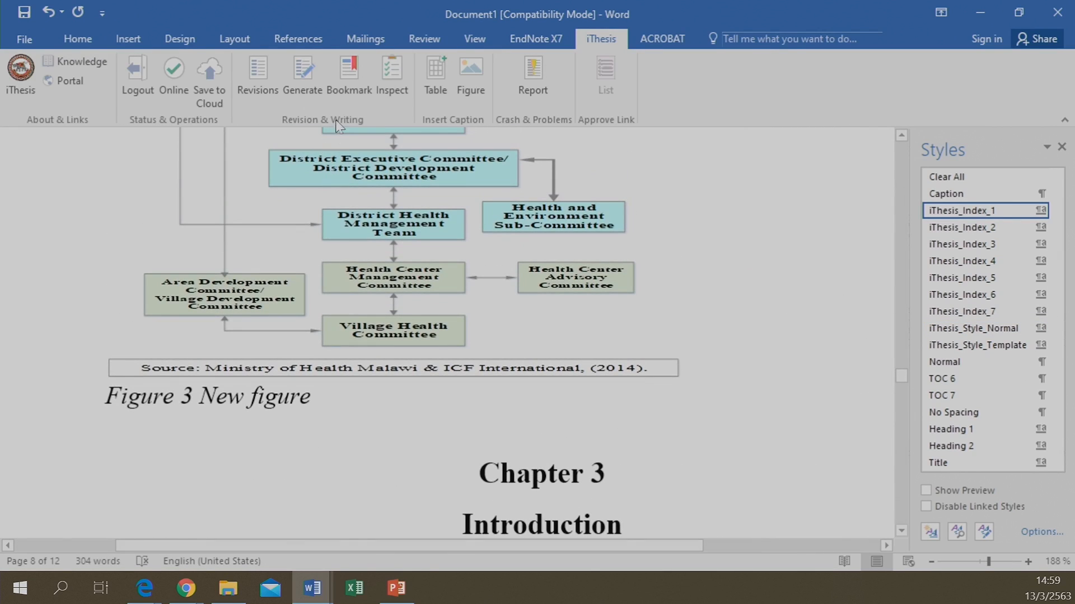
click(347, 73)
scroll(411, 370, up, 15)
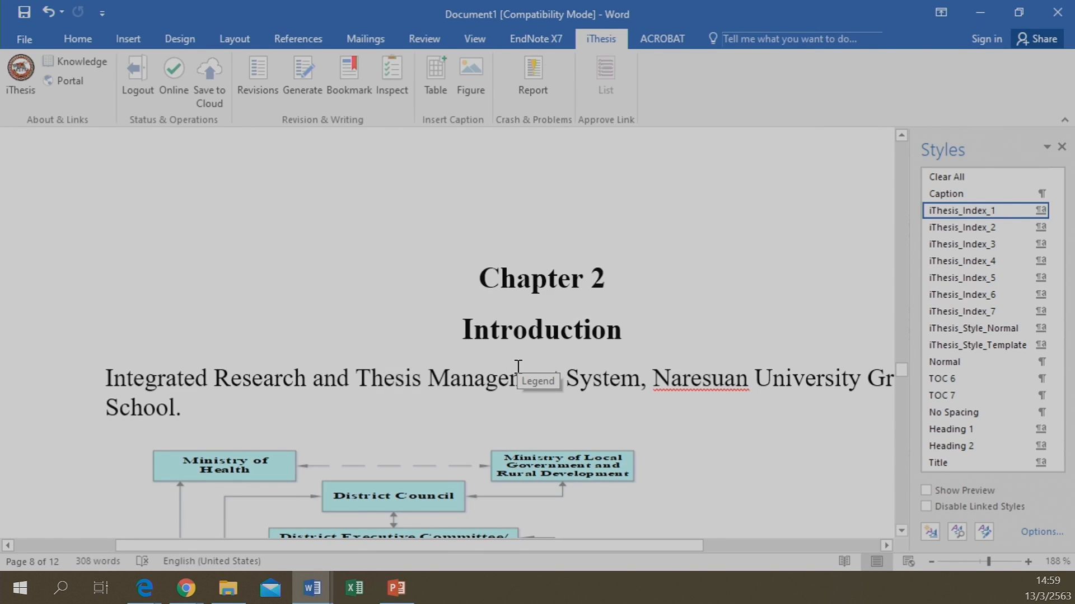
scroll(518, 366, down, 15)
scroll(518, 366, up, 4)
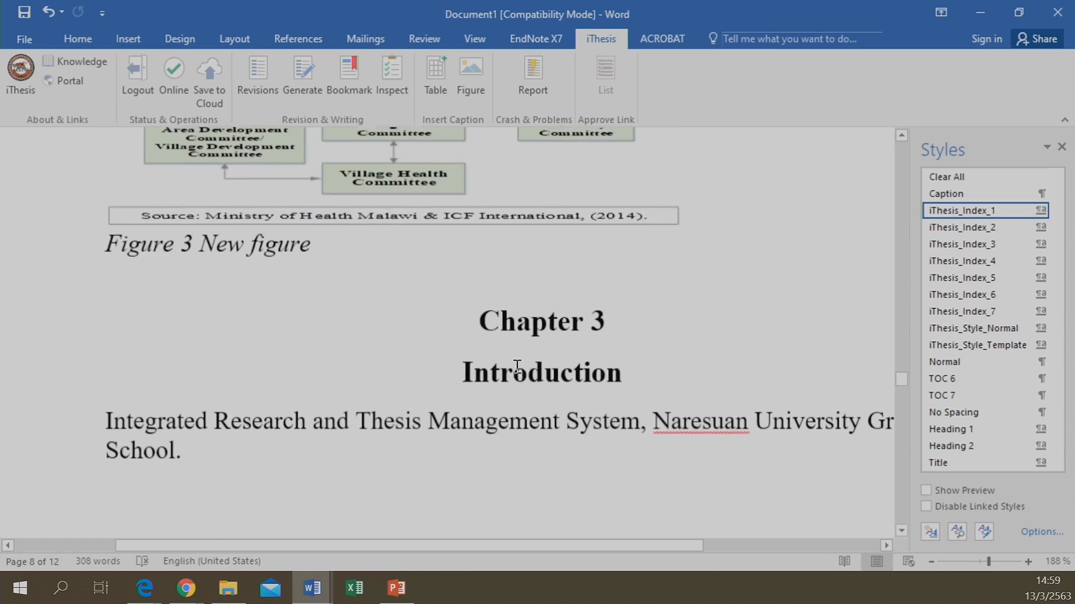
scroll(518, 368, up, 4)
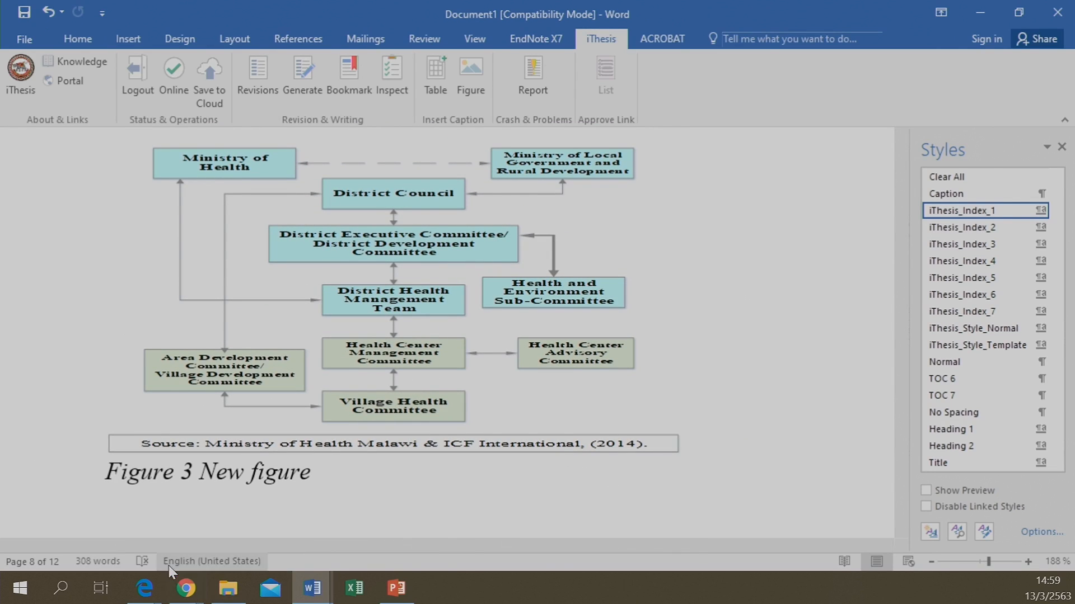
click(189, 595)
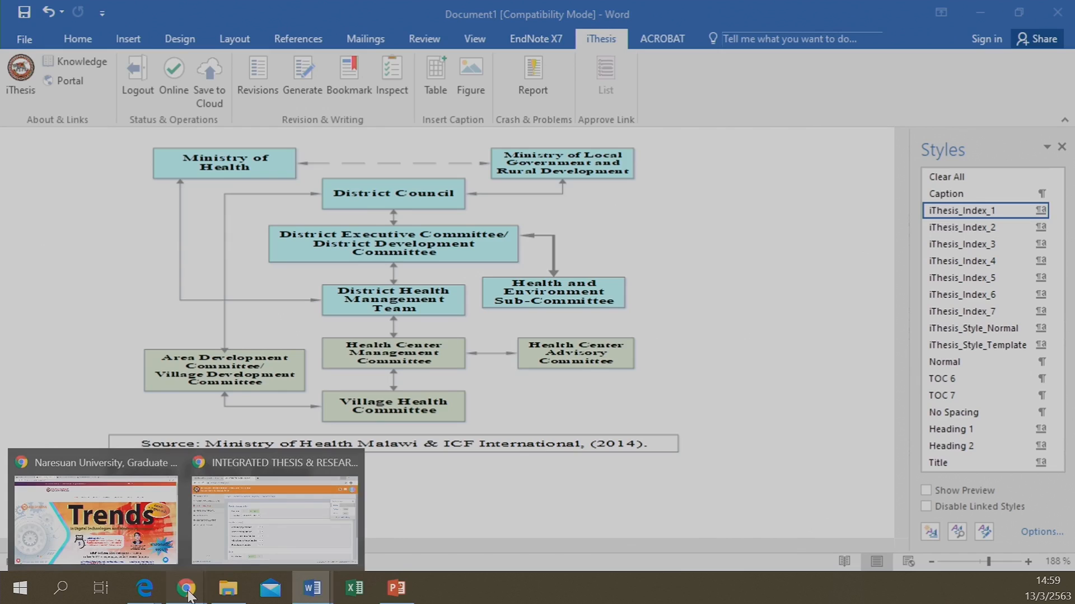
click(300, 505)
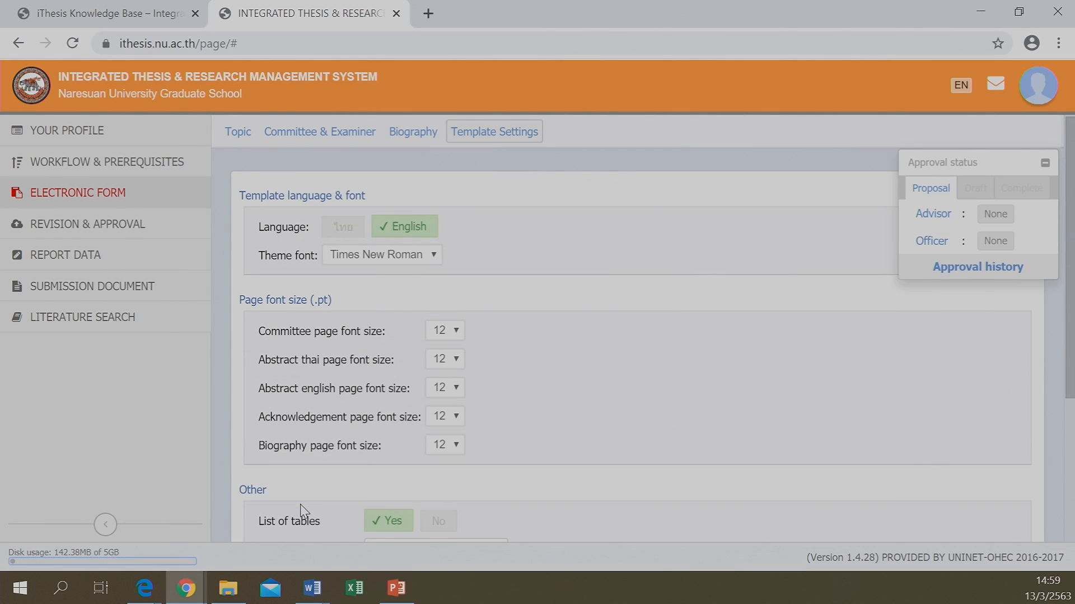
click(340, 137)
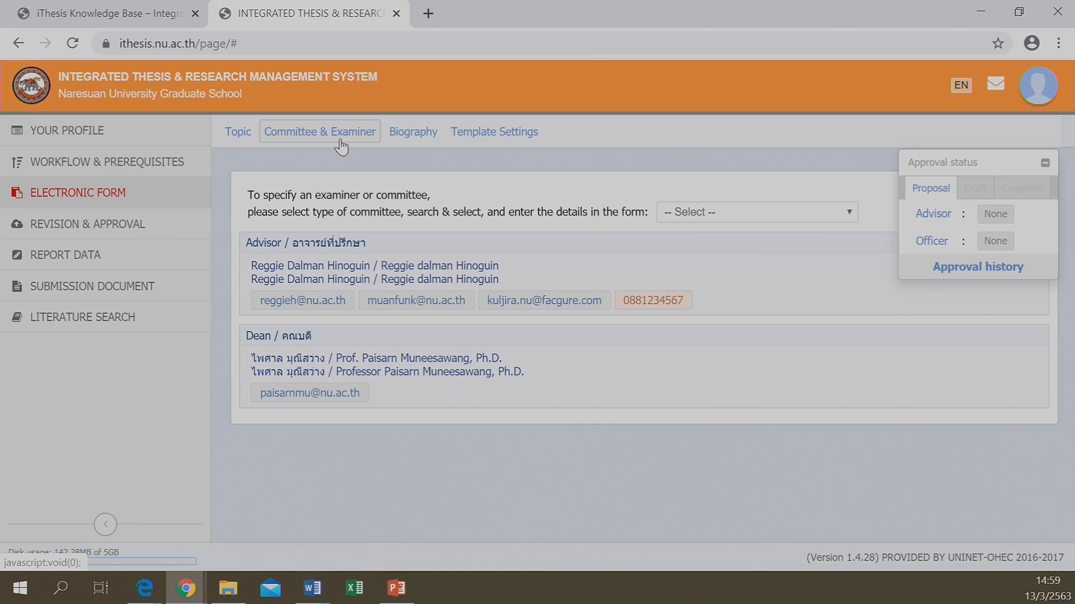
click(849, 214)
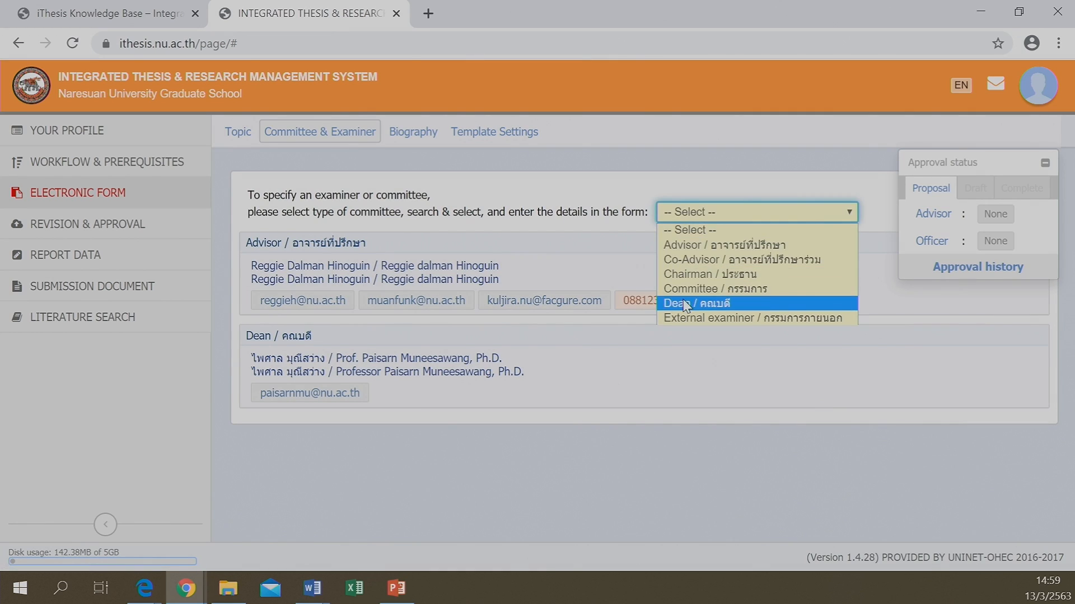
click(234, 133)
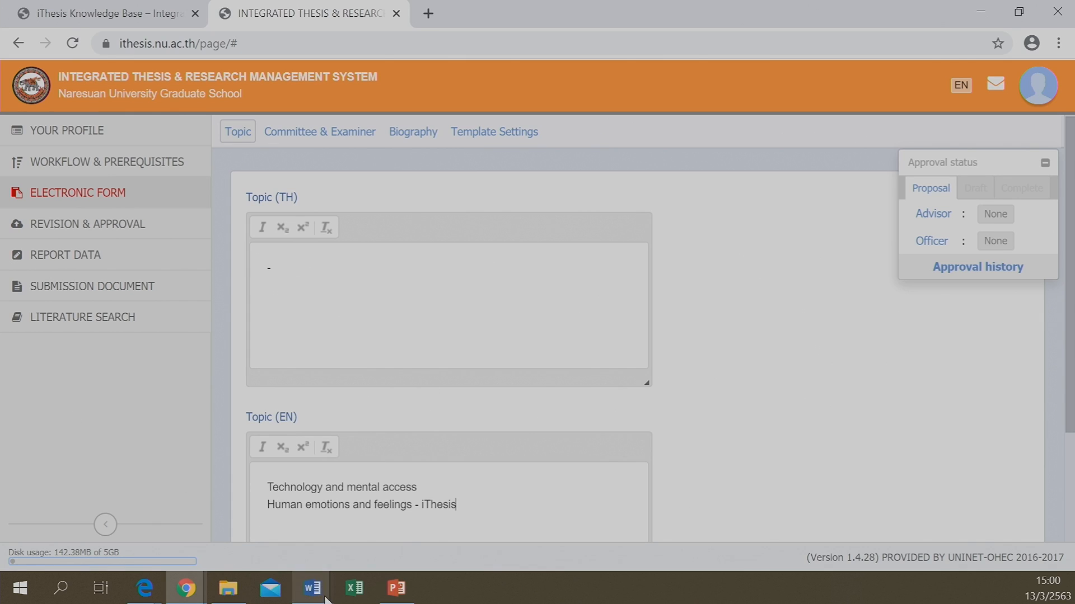
mouse_move(313, 587)
click(243, 543)
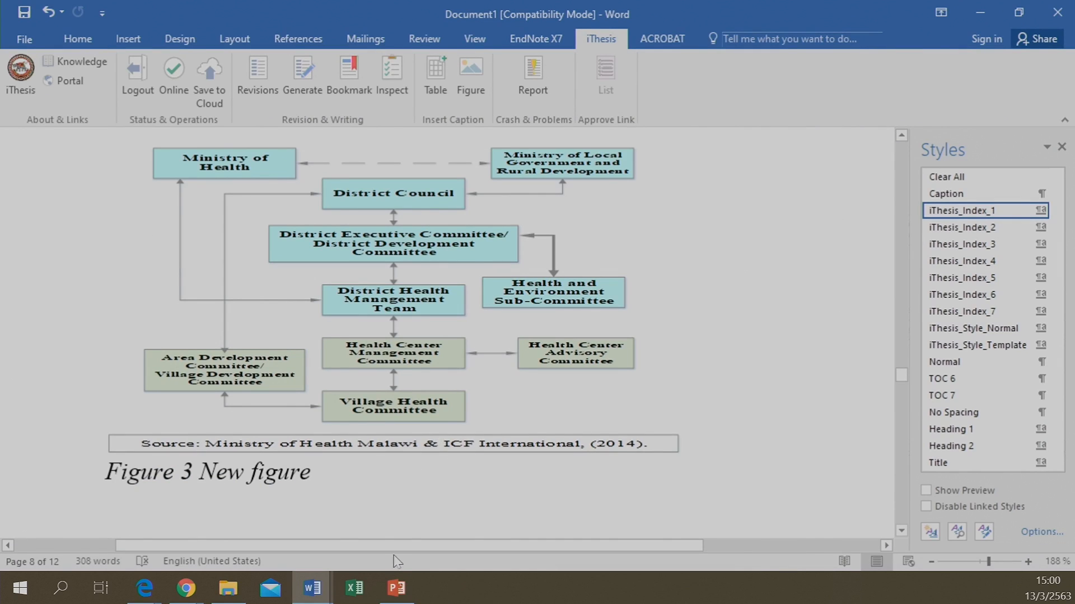
mouse_move(193, 593)
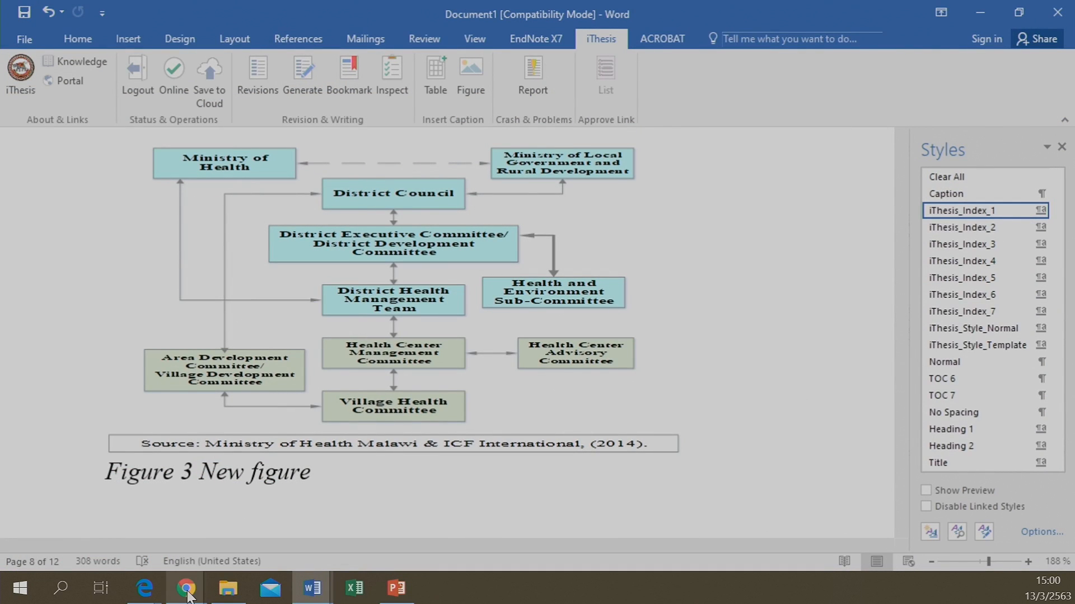
click(305, 512)
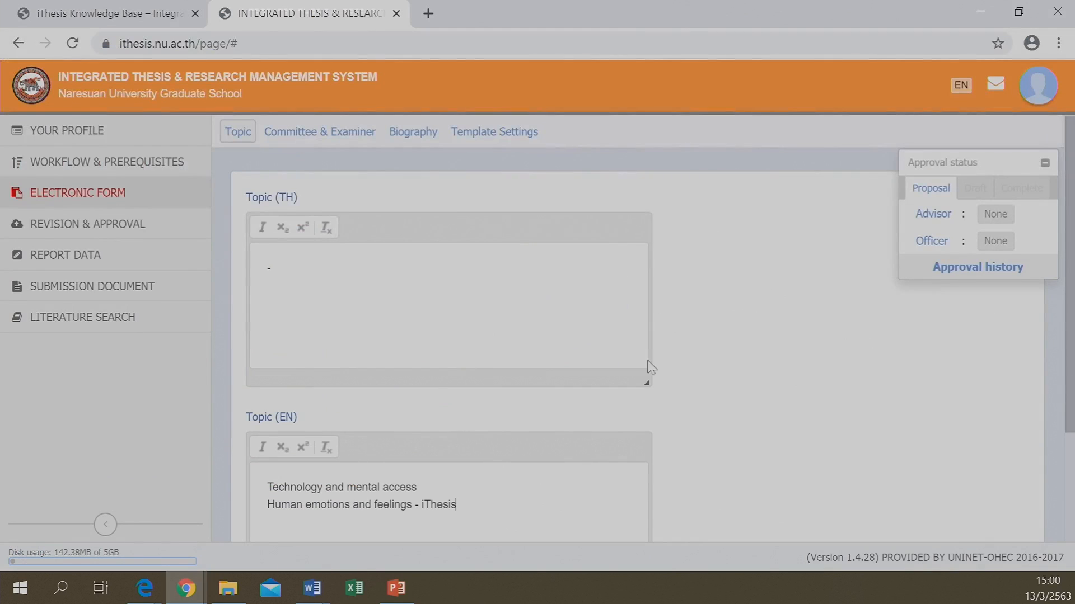
mouse_move(312, 590)
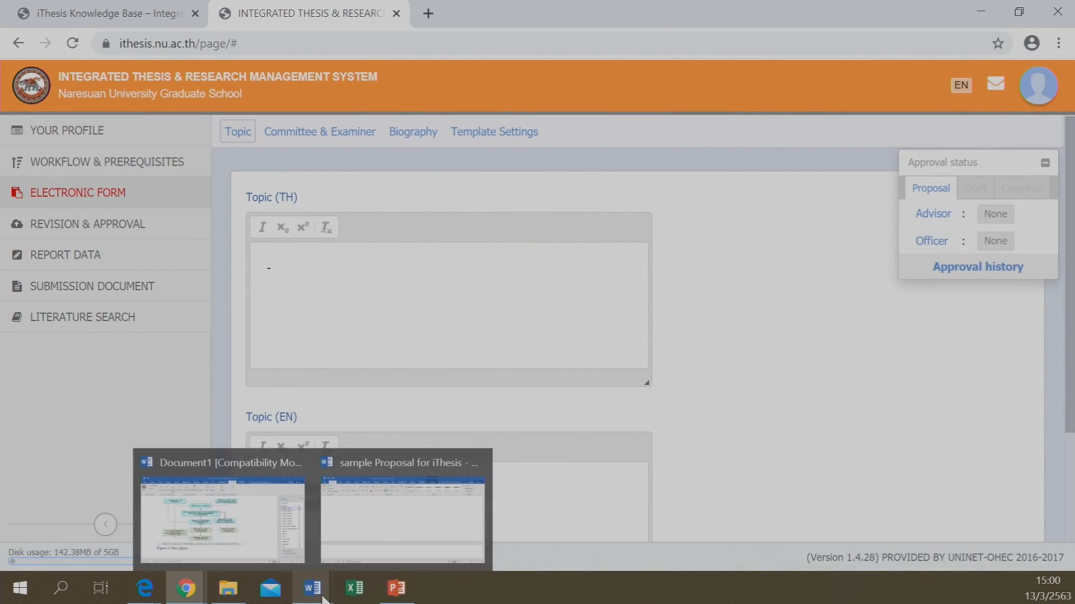
click(248, 528)
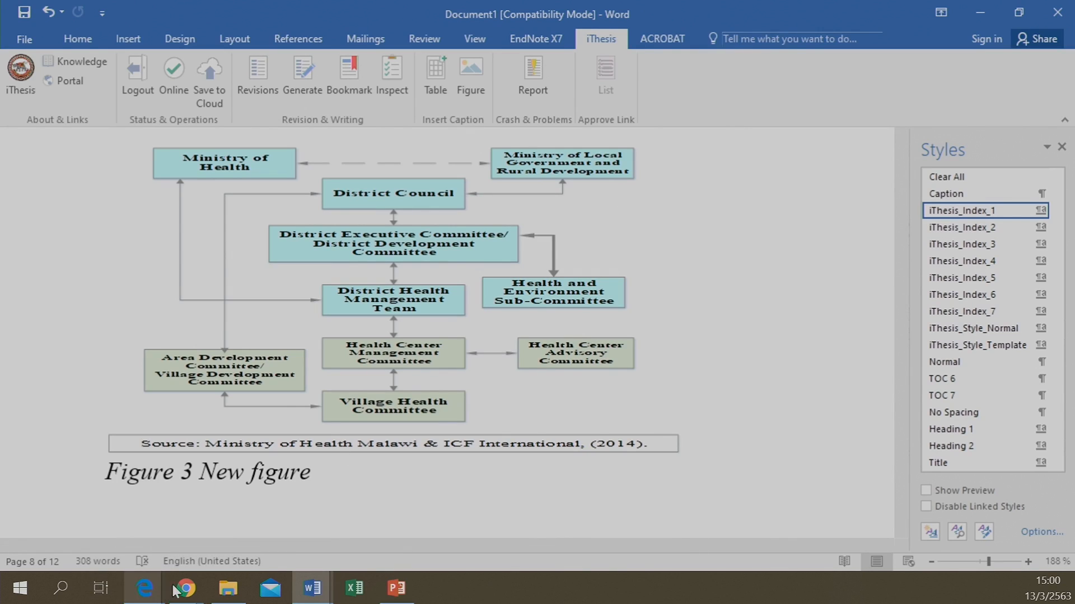
mouse_move(186, 588)
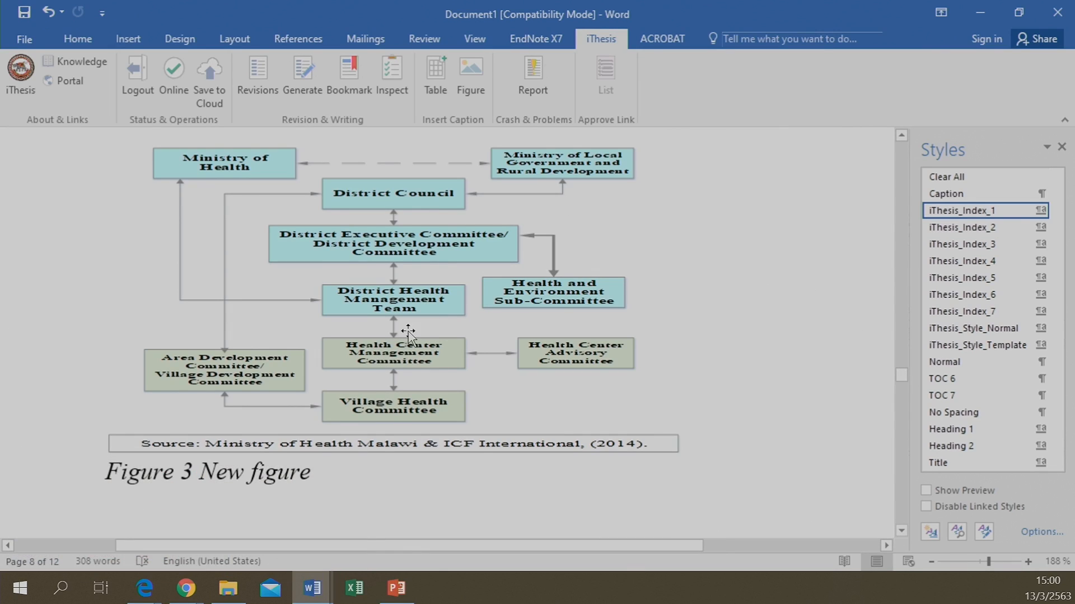
Run iThesis Generate and scroll up through the document toward the title page
click(305, 83)
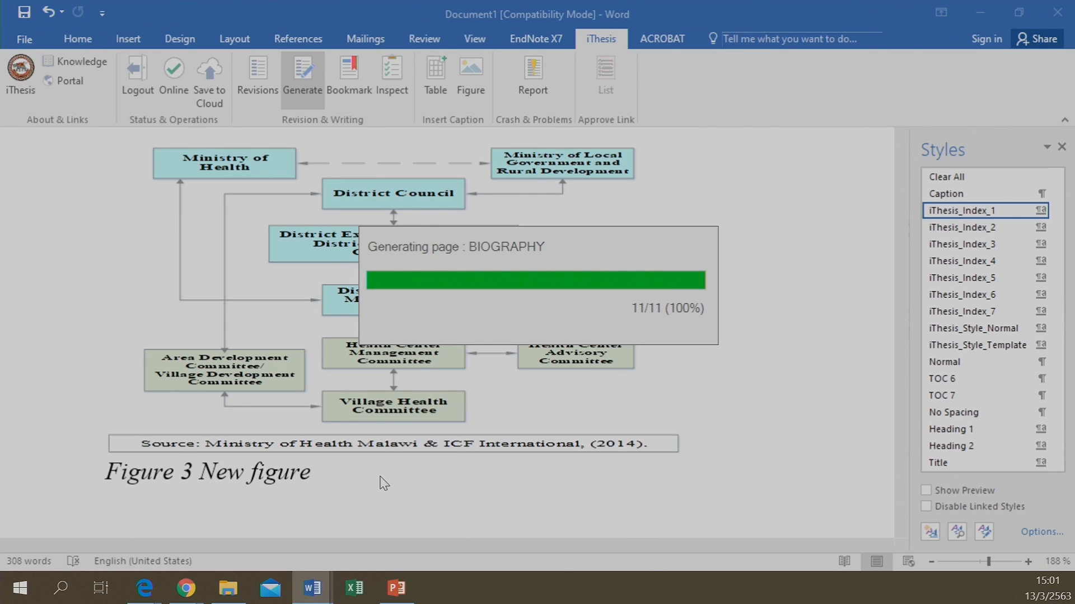
scroll(382, 477, up, 3)
scroll(382, 477, up, 3)
scroll(381, 476, up, 5)
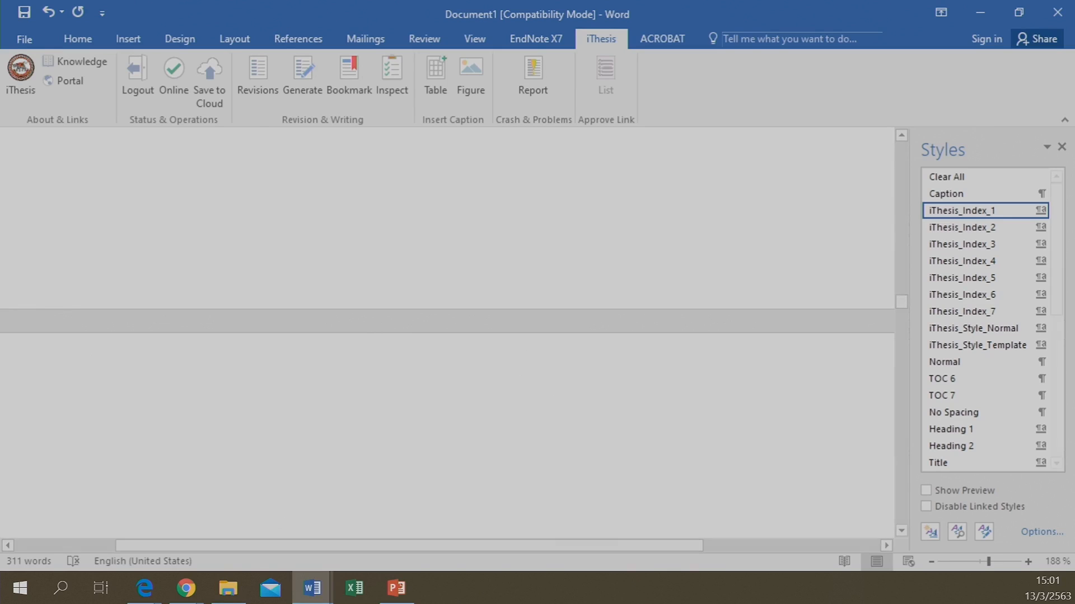
drag(907, 305, 906, 171)
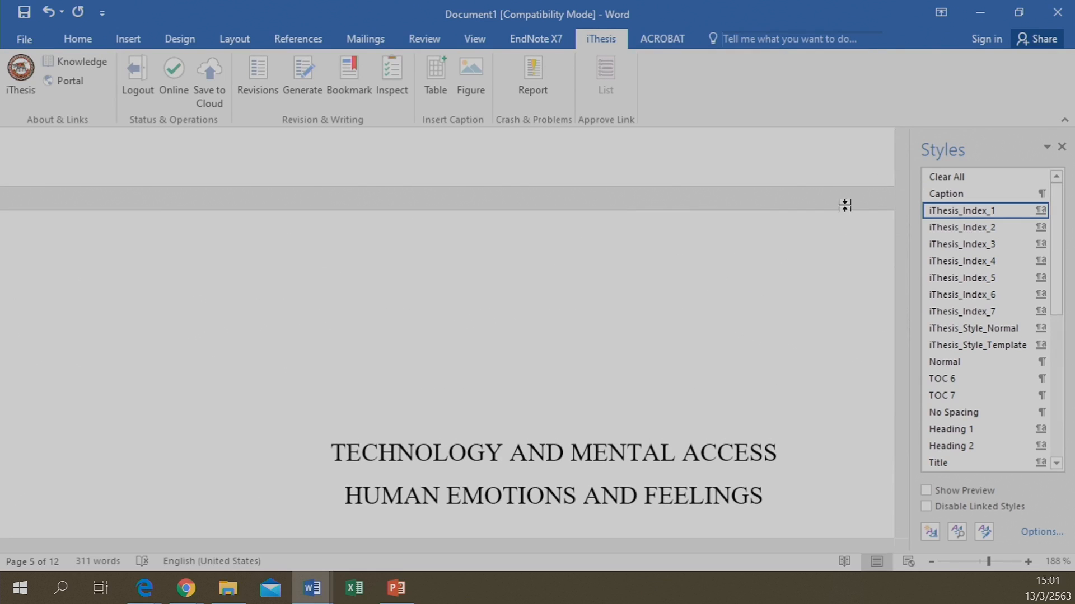
scroll(525, 342, down, 3)
scroll(526, 342, up, 9)
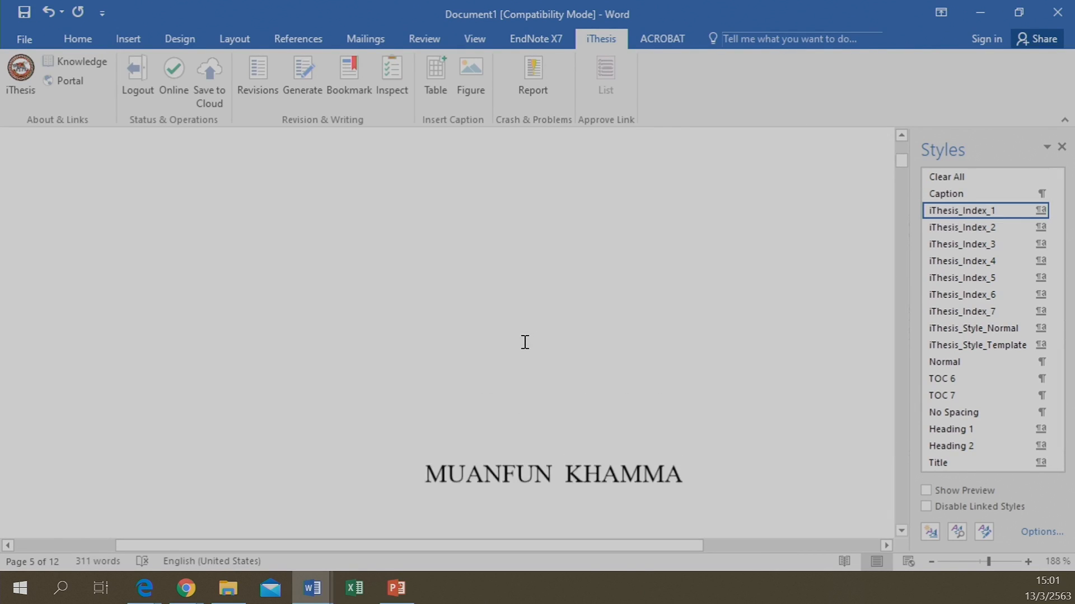
scroll(524, 341, down, 3)
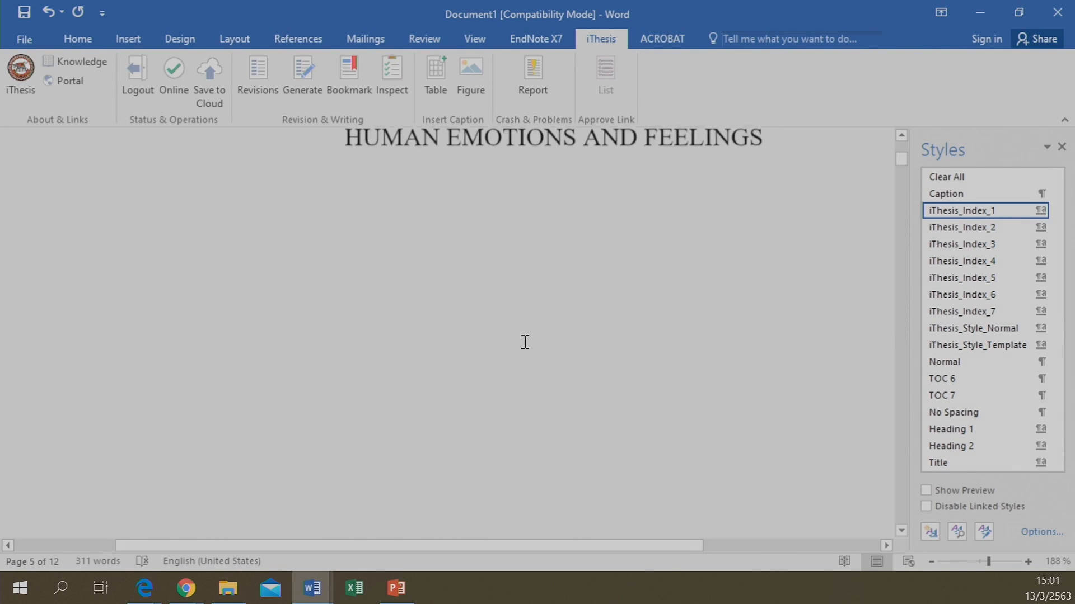
scroll(523, 364, up, 3)
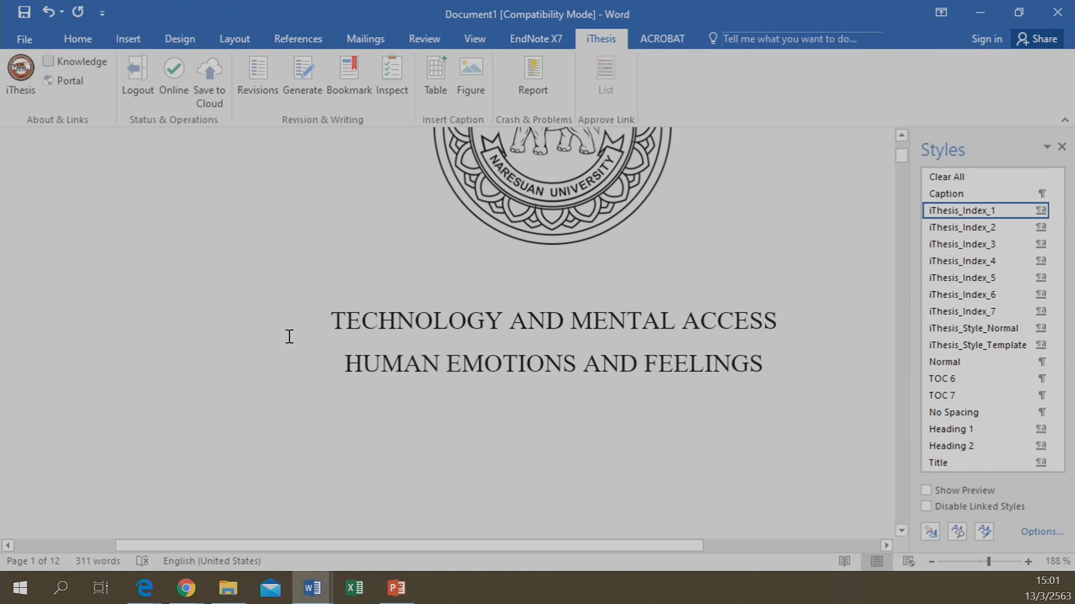
scroll(284, 343, up, 4)
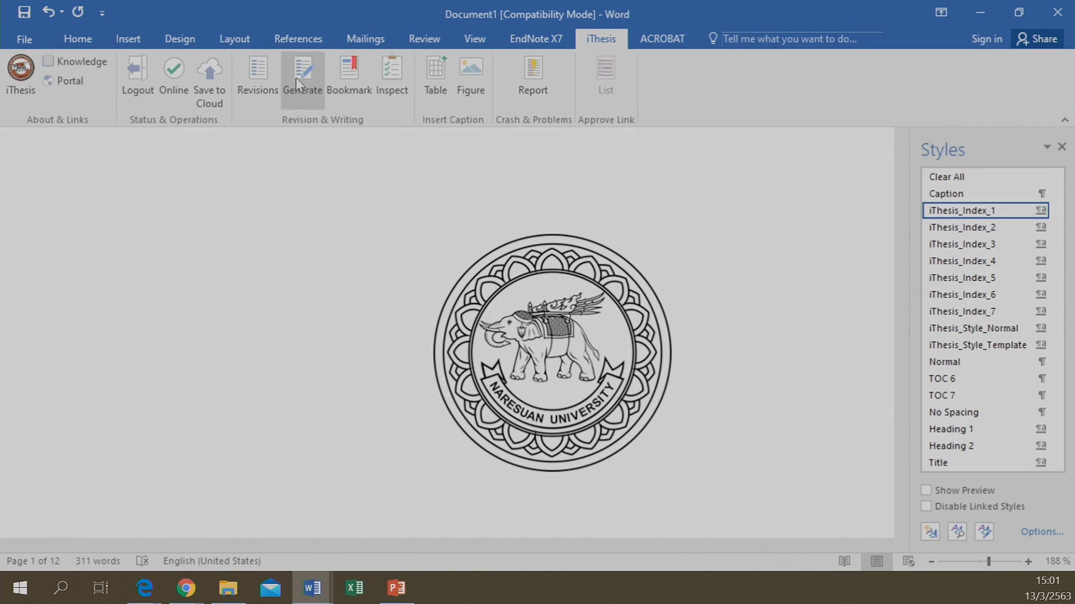
Run iThesis Generate again and review the 11-page result's title page
click(302, 77)
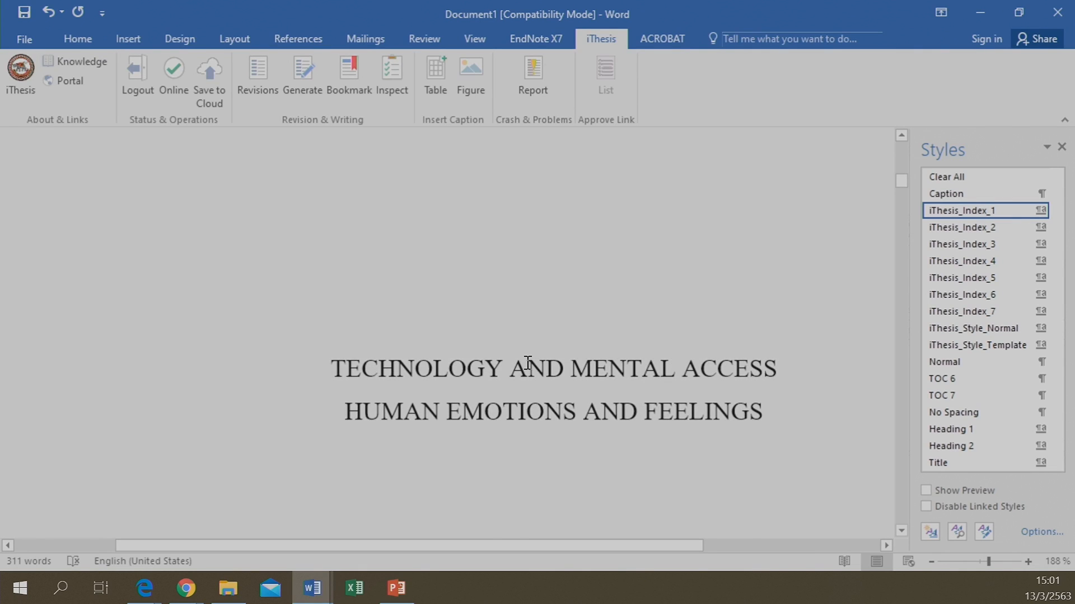
scroll(475, 354, up, 6)
scroll(469, 359, down, 2)
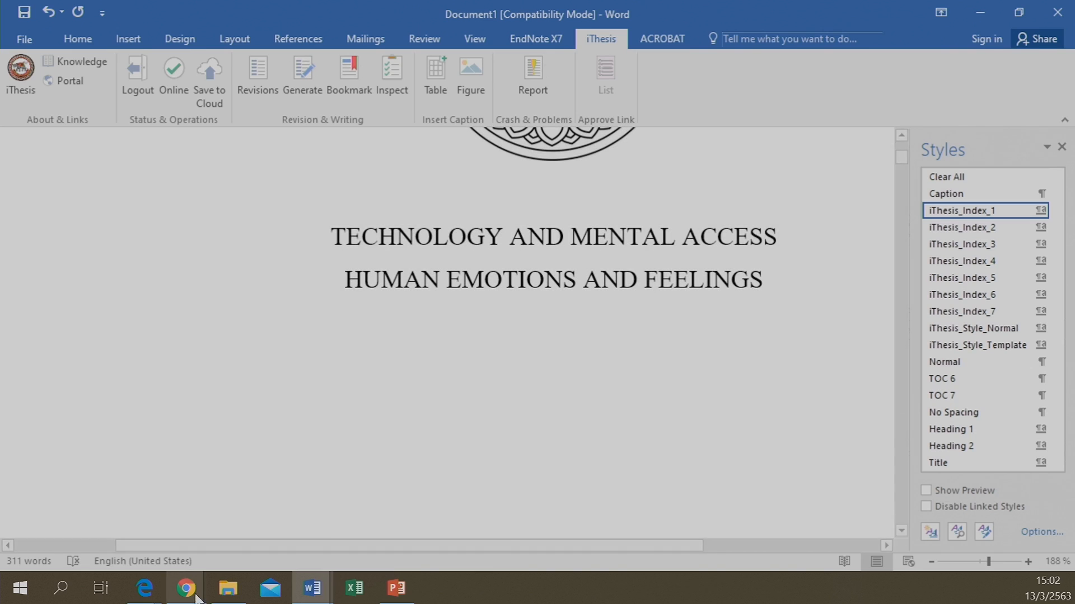
Save the English topic ending 'Human emotions and feelings - iThesis' on the portal form and confirm
mouse_move(185, 590)
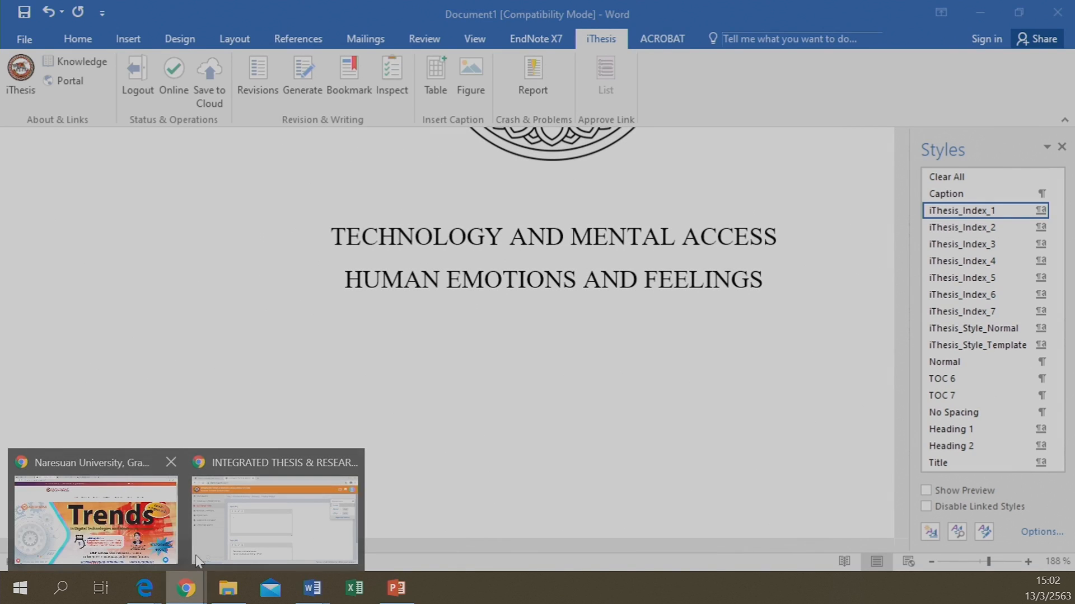
click(236, 509)
scroll(567, 375, down, 3)
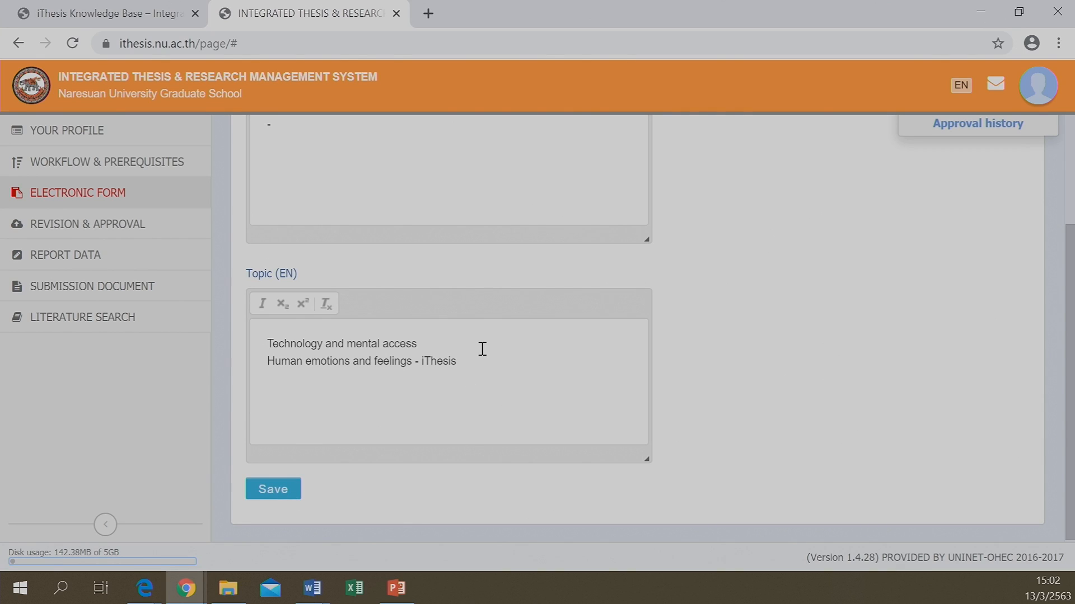
click(270, 491)
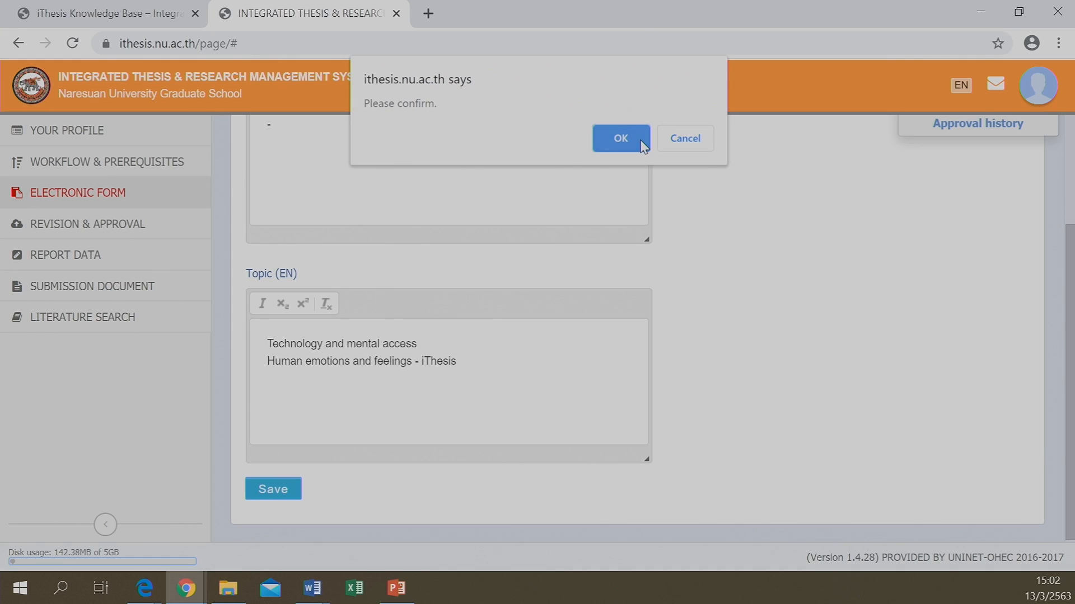
click(643, 147)
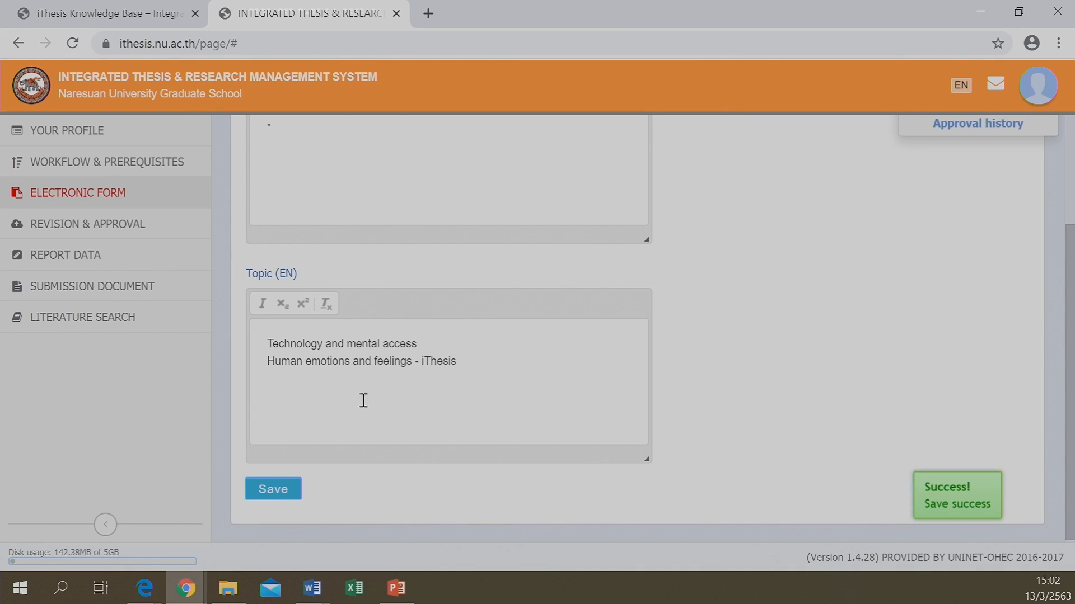
Regenerate Document1 with iThesis Generate and check the title reads HUMAN EMOTIONS AND FEELINGS - ITHESIS
mouse_move(313, 602)
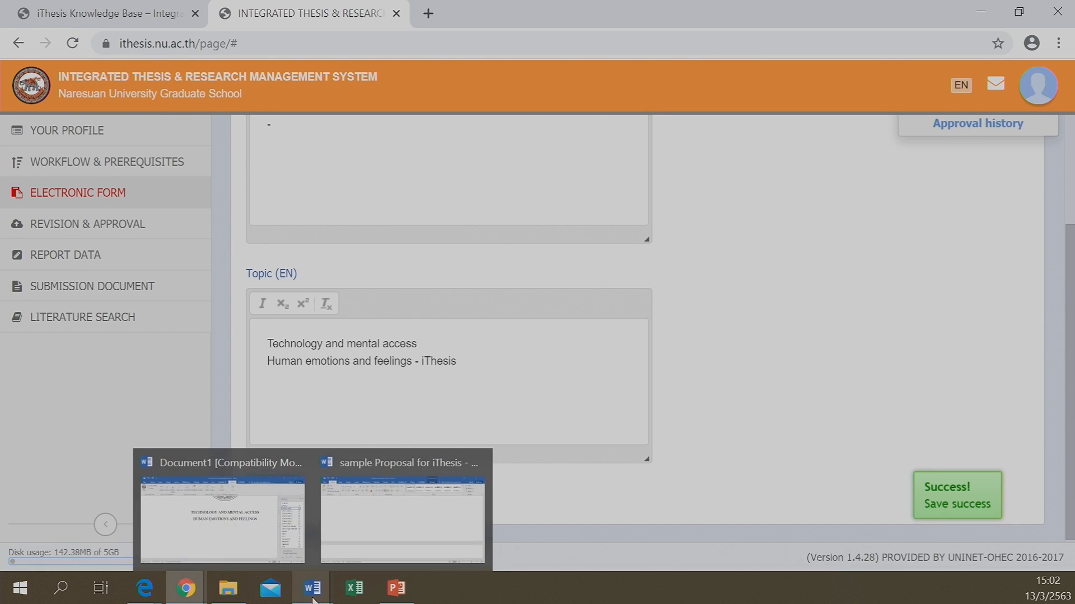
mouse_move(306, 566)
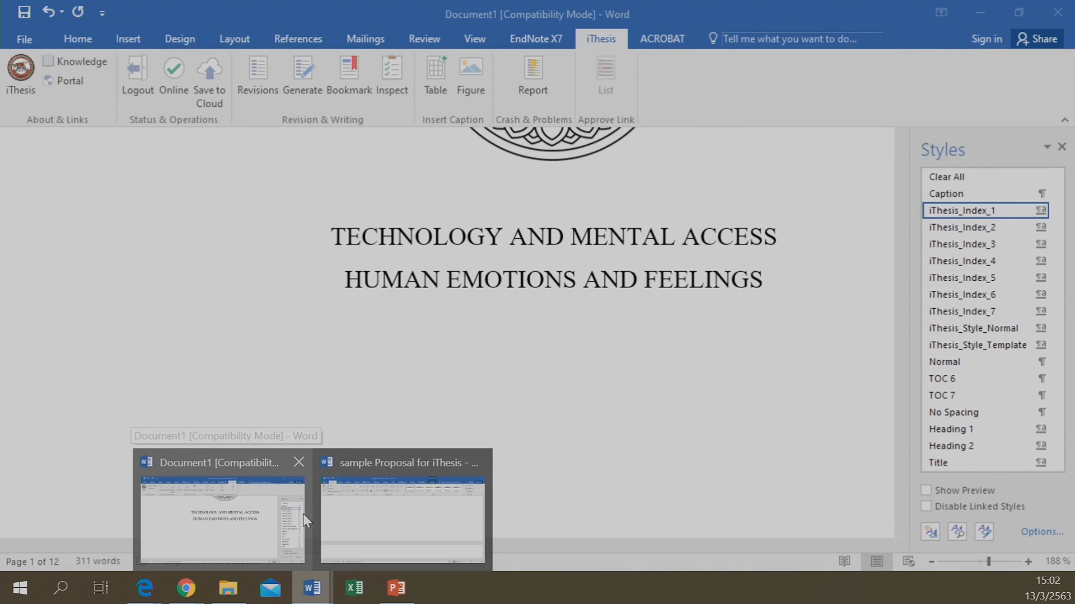
click(202, 531)
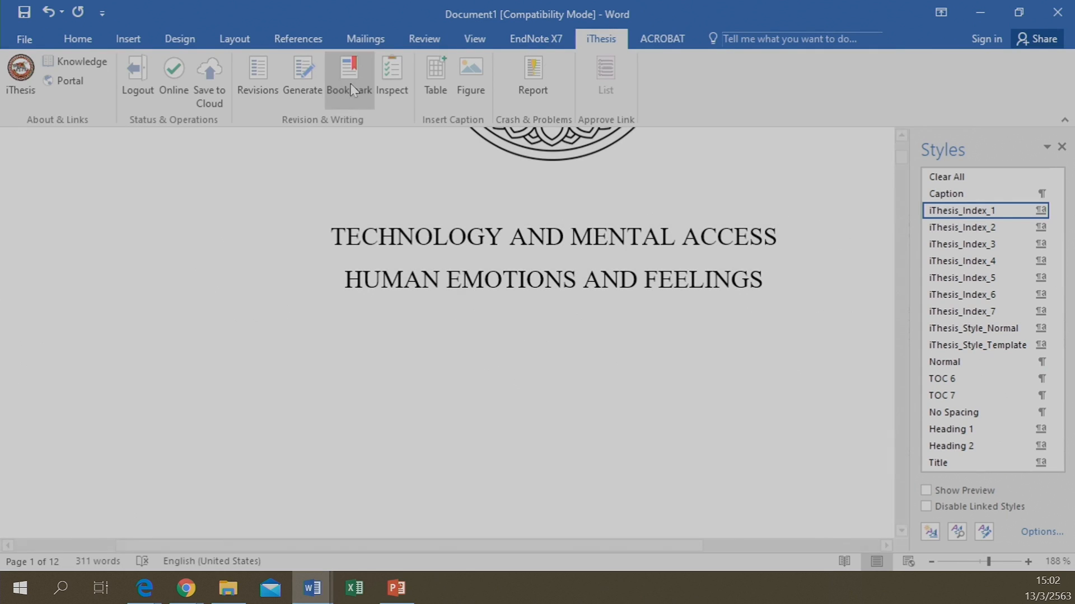
click(288, 67)
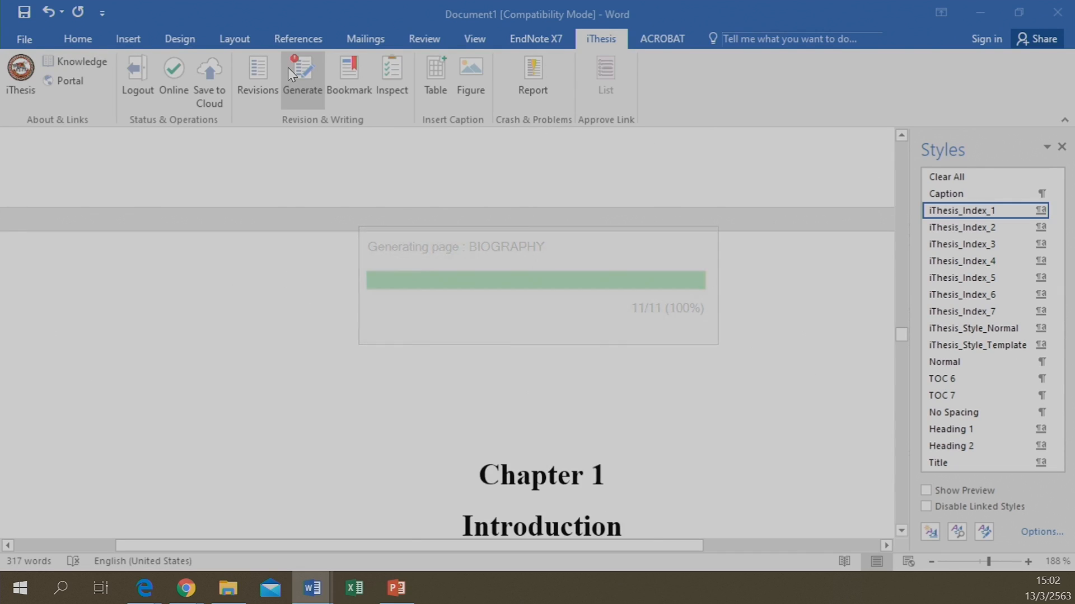
scroll(804, 452, up, 5)
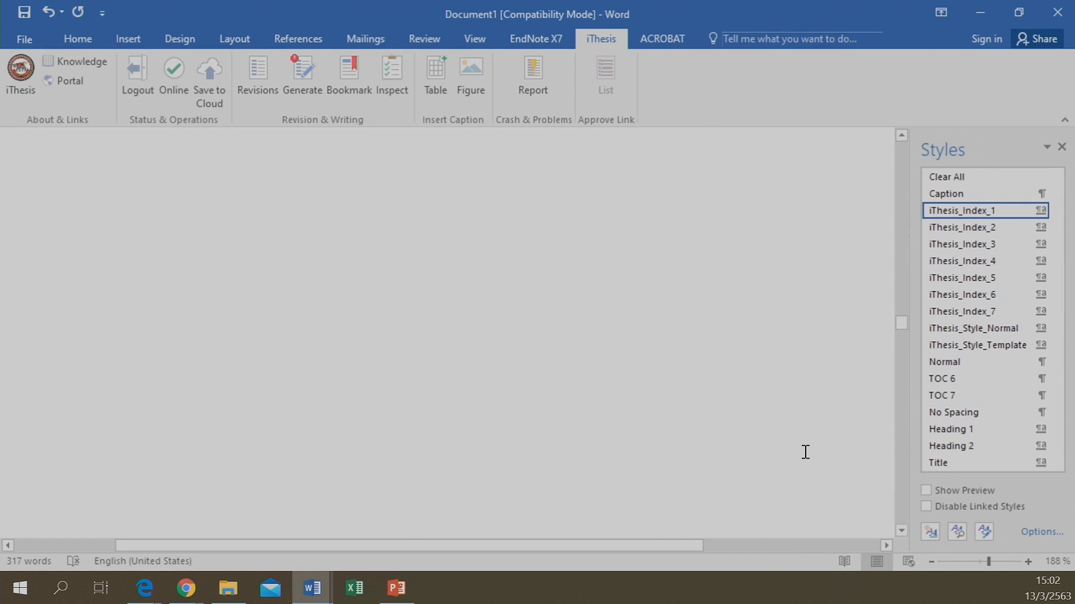
scroll(804, 451, up, 10)
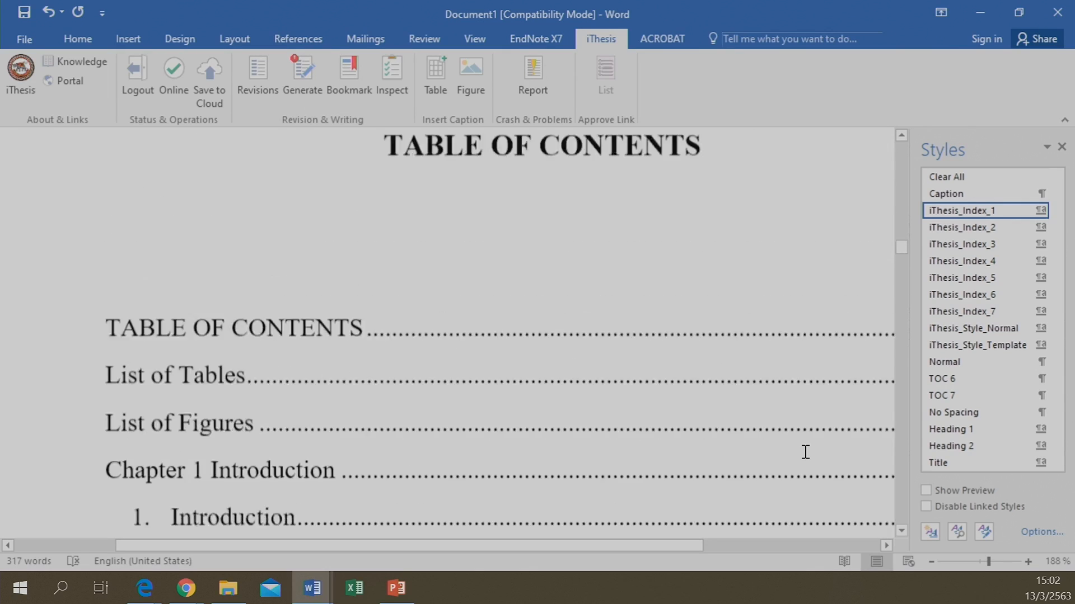
scroll(805, 451, up, 10)
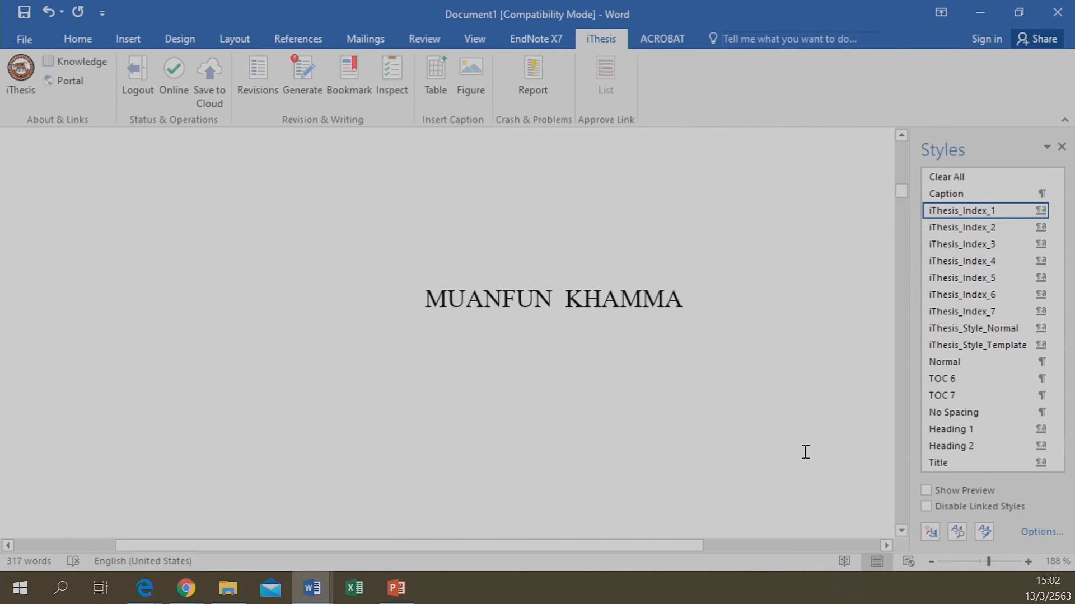
scroll(805, 452, down, 3)
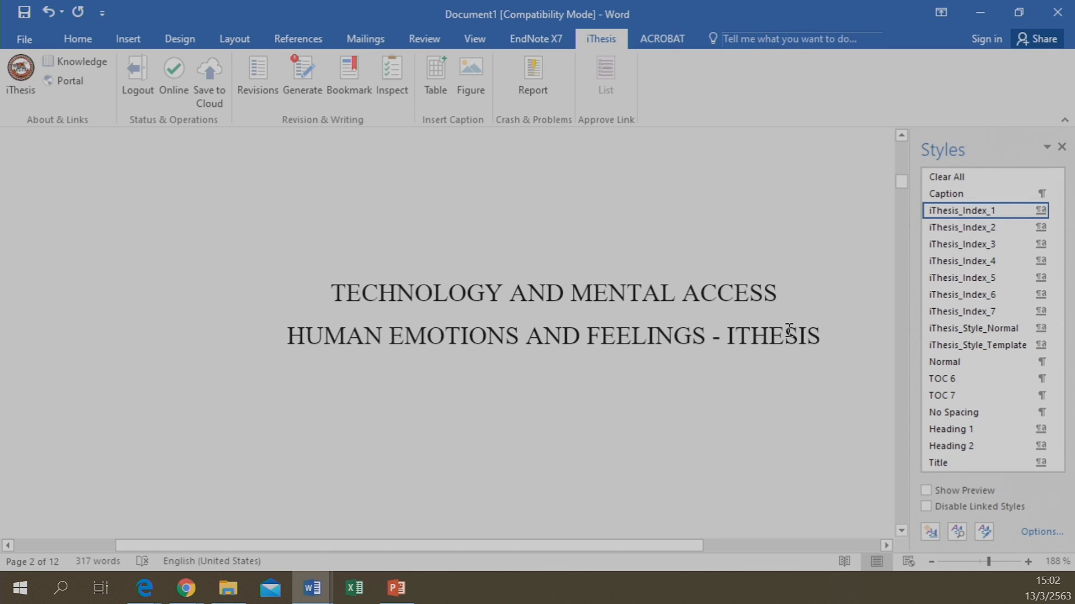
scroll(768, 350, up, 4)
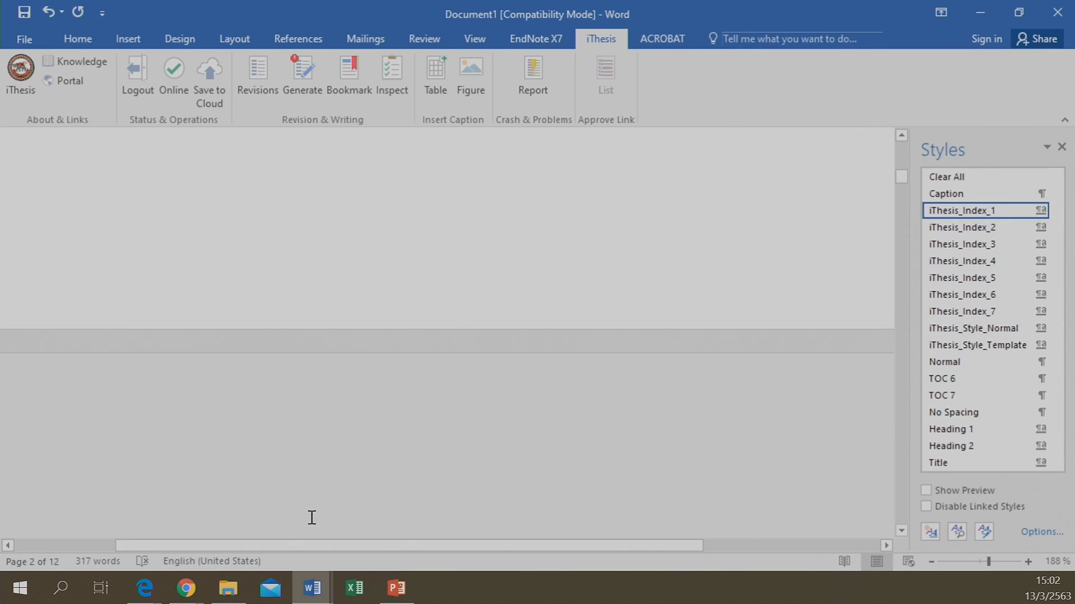
Bring the iThesis portal window in Chrome back to the front
mouse_move(187, 592)
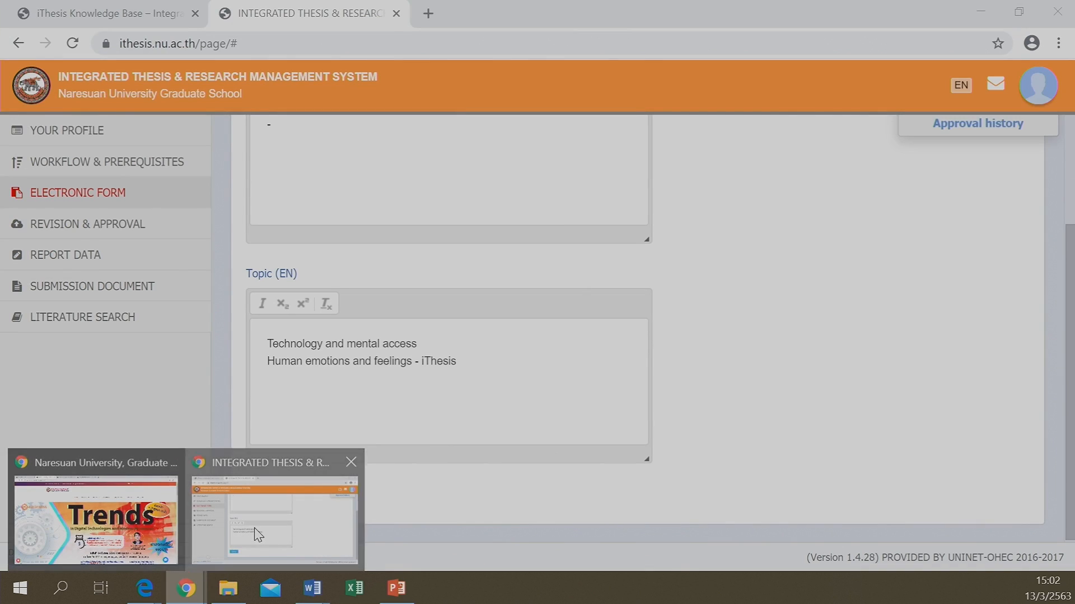
click(255, 528)
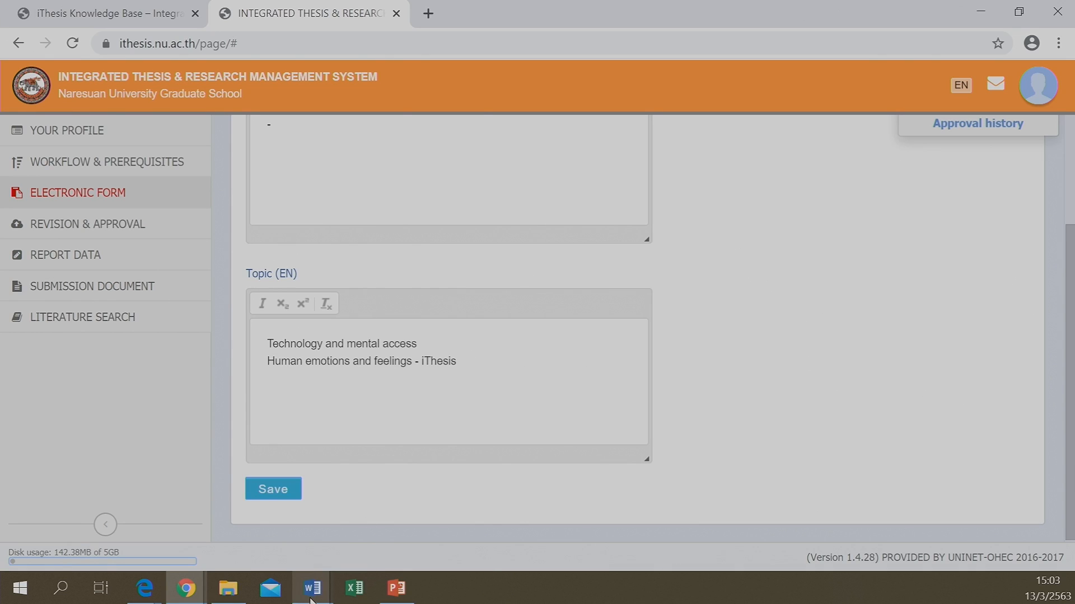
mouse_move(312, 593)
mouse_move(268, 542)
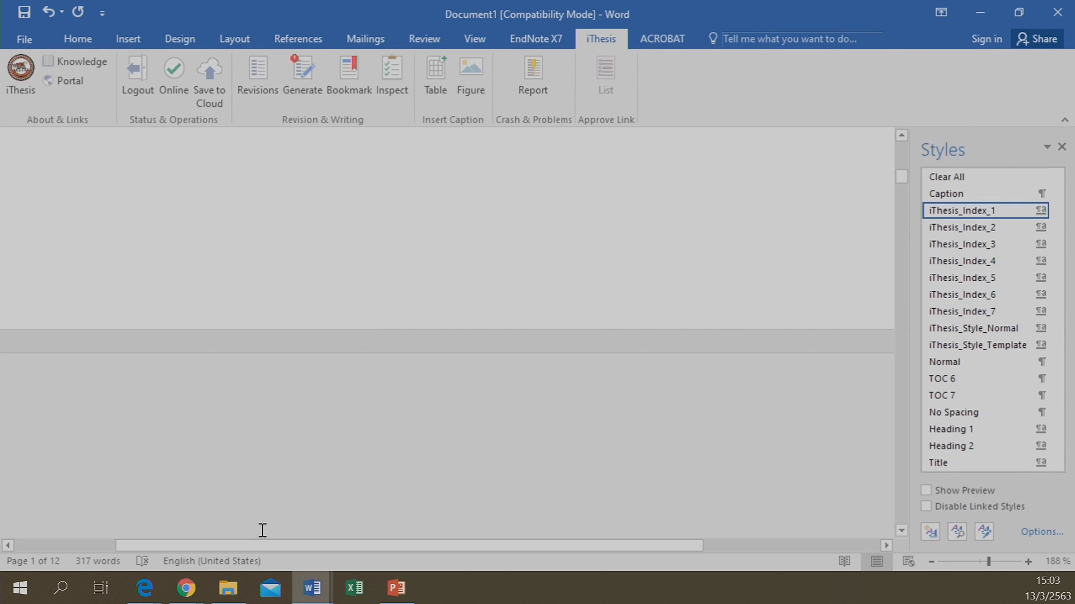
mouse_move(187, 588)
click(252, 529)
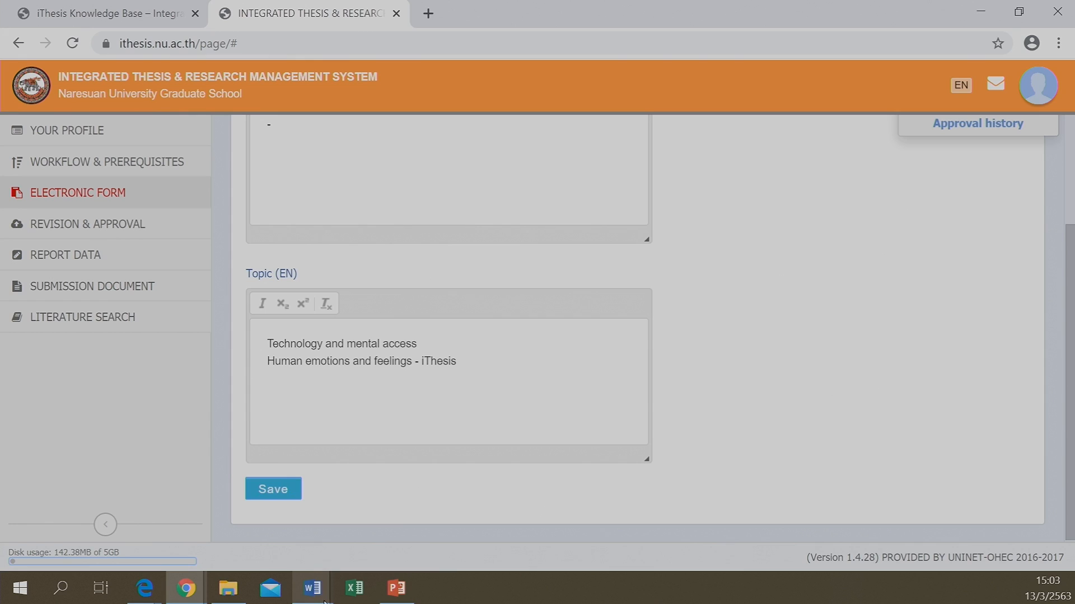
Switch from the portal back to the Document1 thesis in Word
mouse_move(311, 589)
click(230, 508)
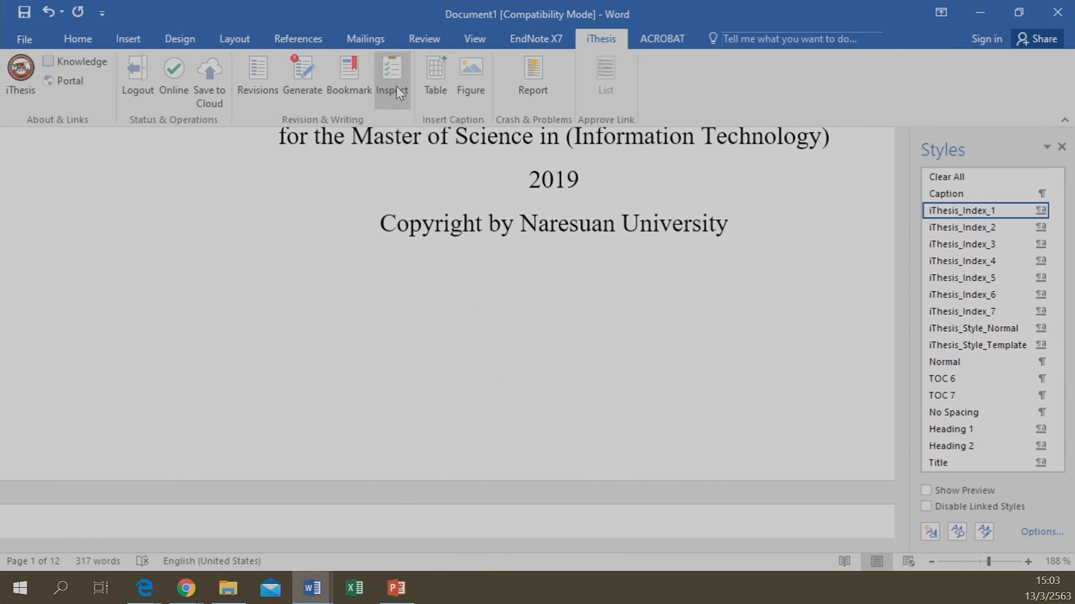
Submit the thesis via iThesis Save to Cloud, cancelling the local Desktop Save As copy
click(217, 89)
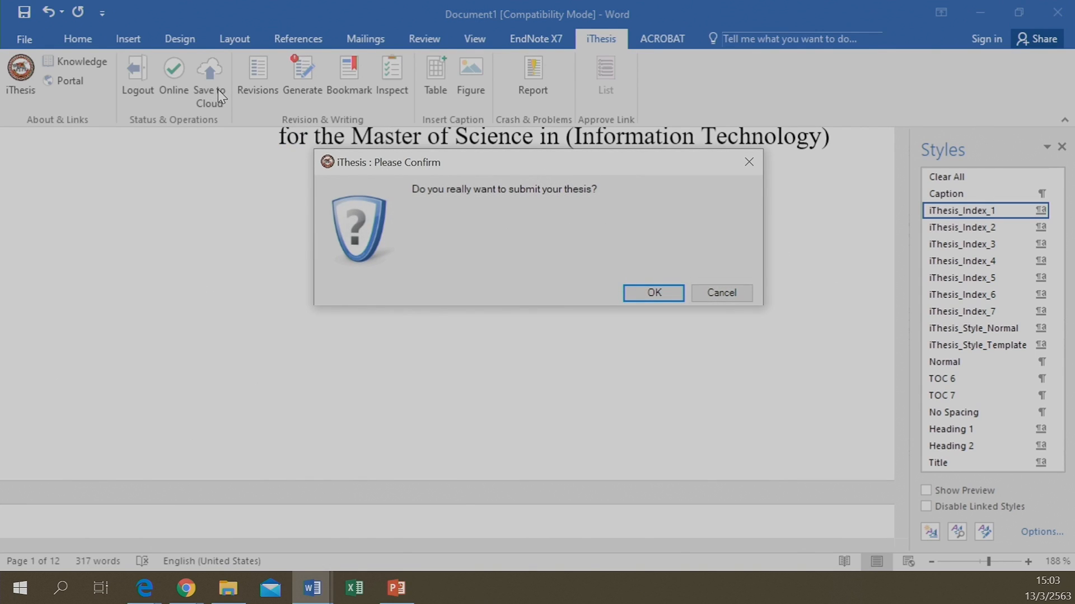
click(656, 295)
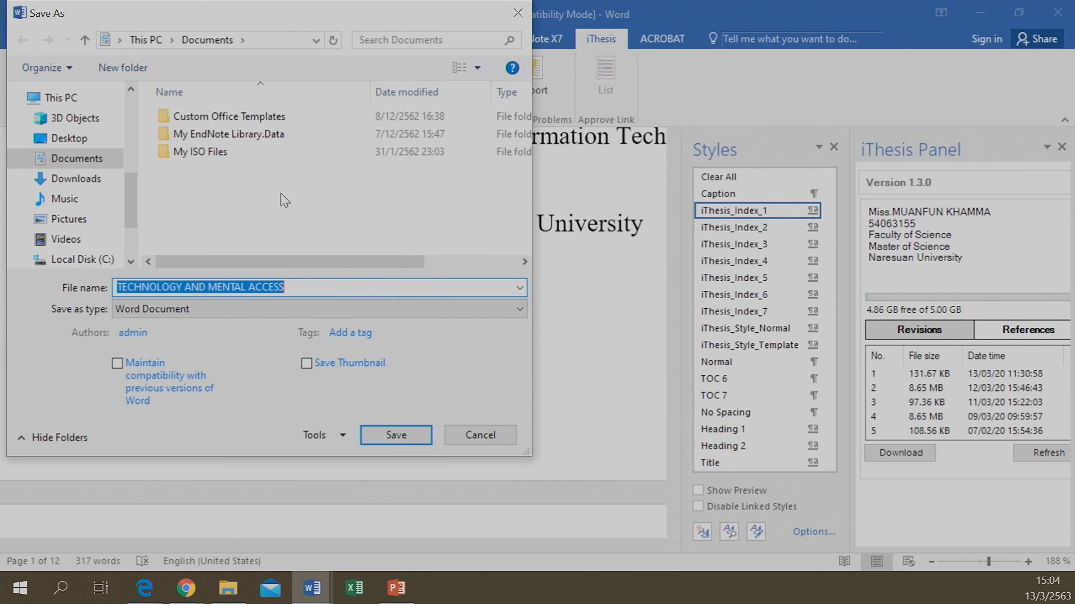
click(55, 137)
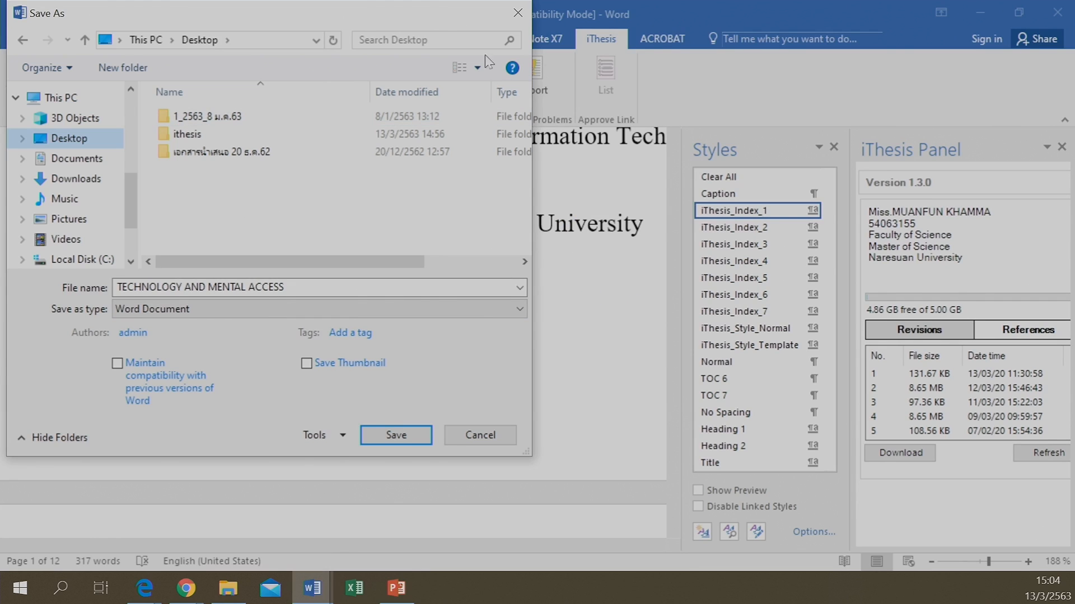
drag(423, 6, 259, 82)
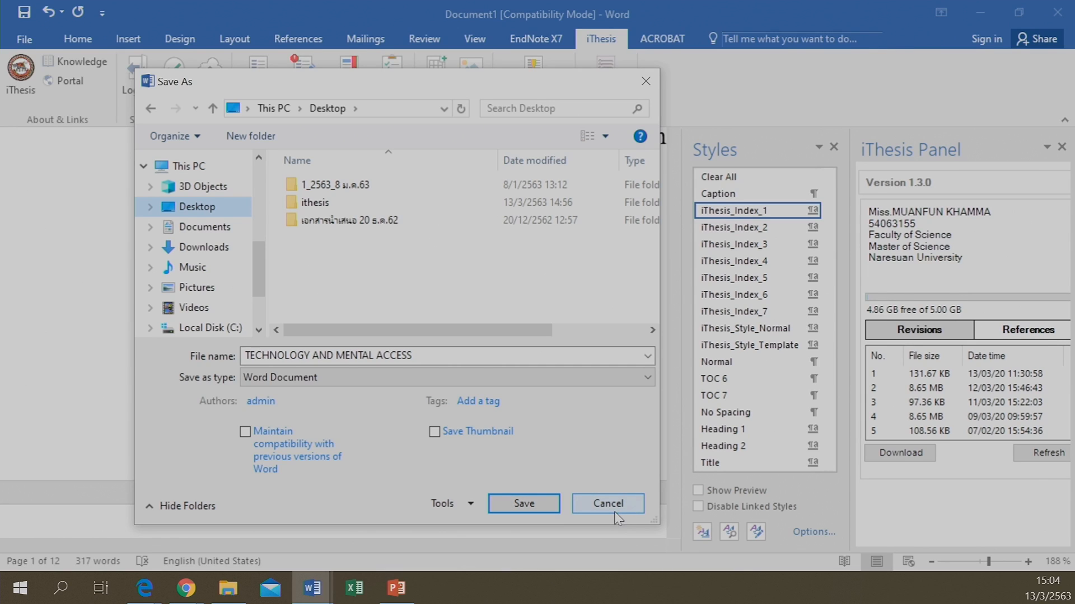
click(594, 500)
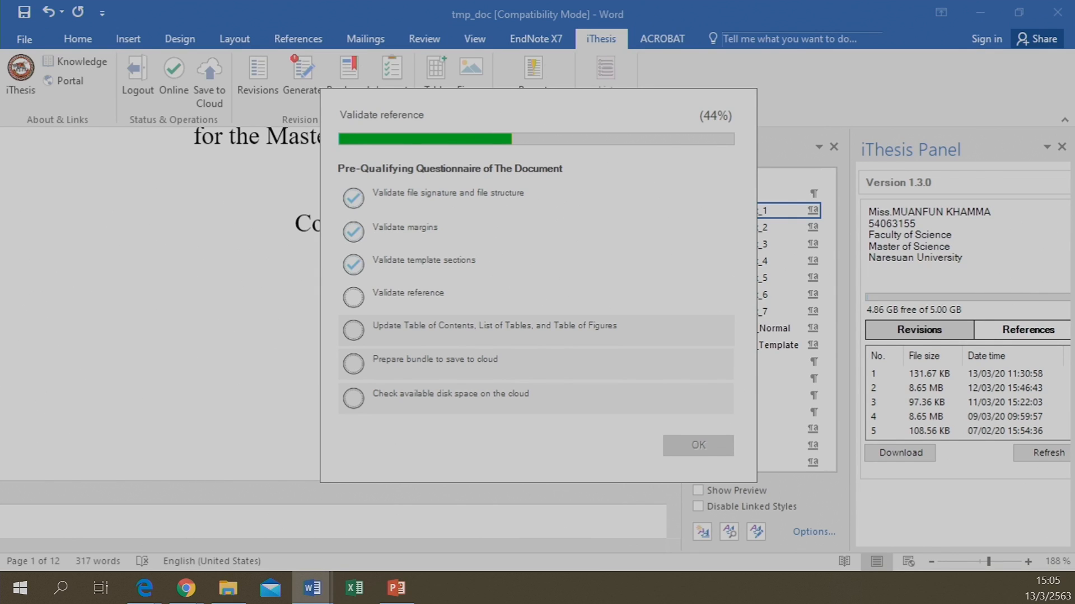
Acknowledge no references found, decline an EndNote library, and close the 100% pre-save checklist
drag(147, 430, 255, 372)
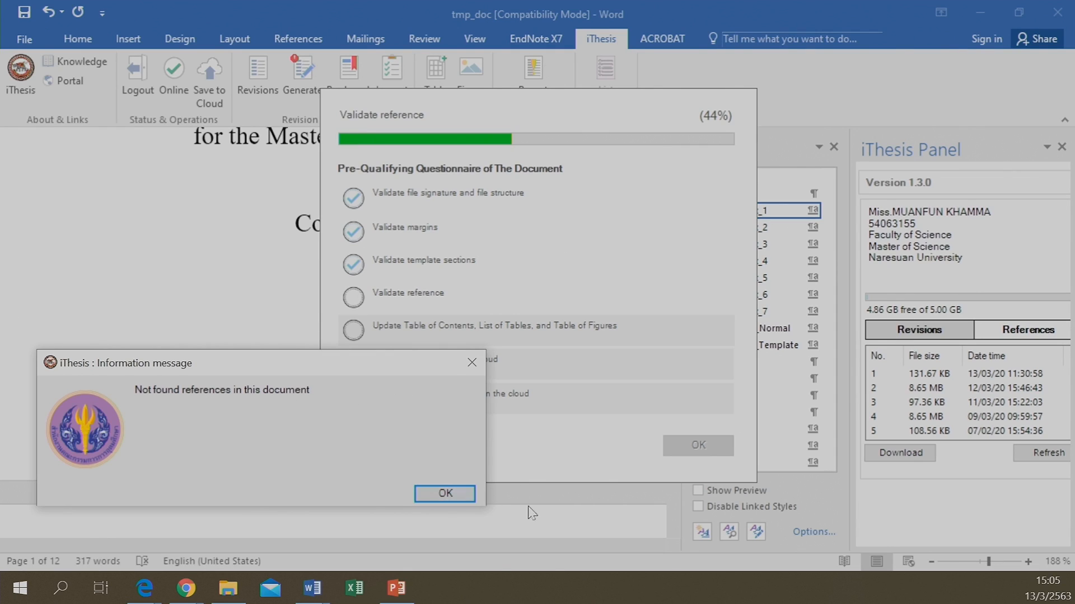
click(447, 496)
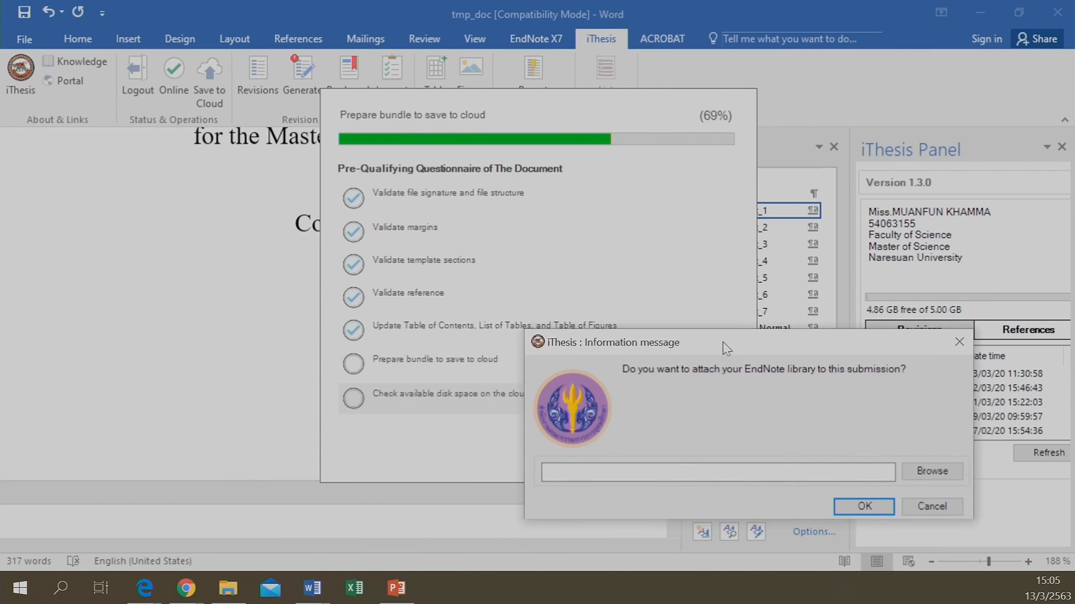
drag(726, 348, 552, 317)
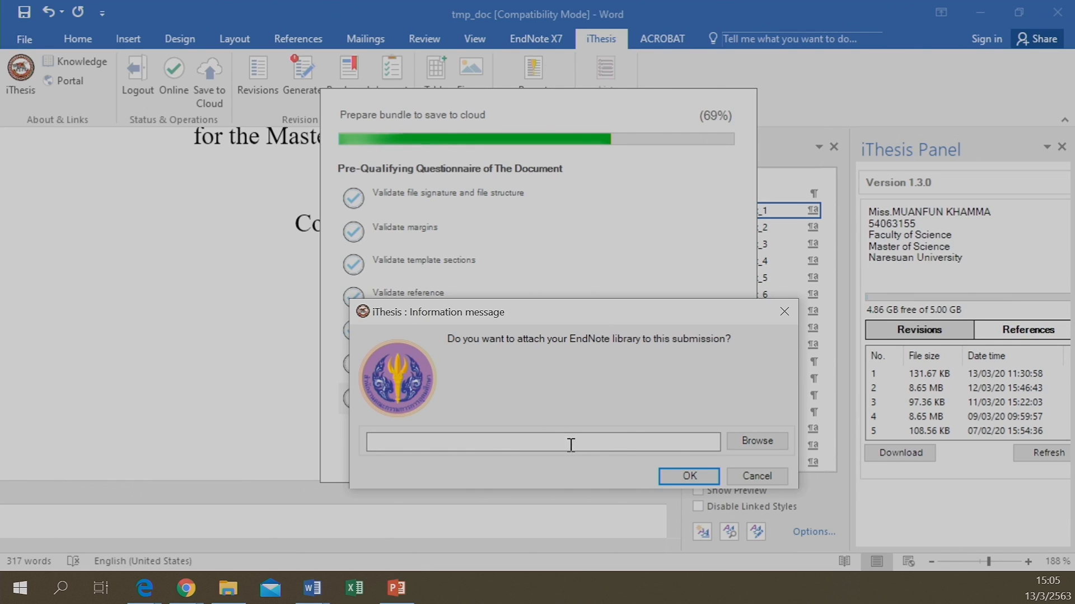
click(747, 477)
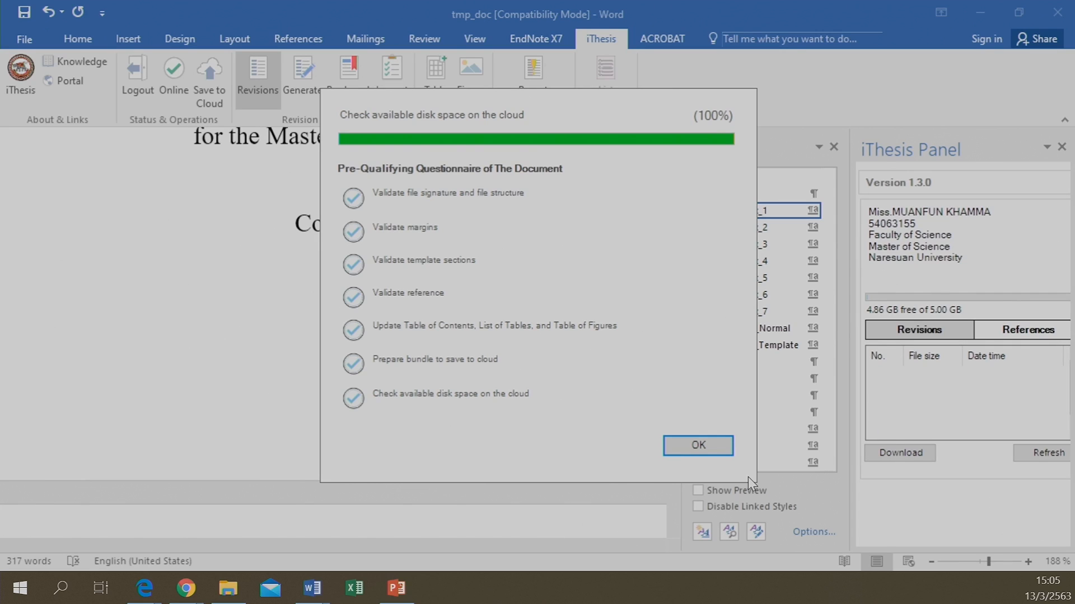
click(707, 449)
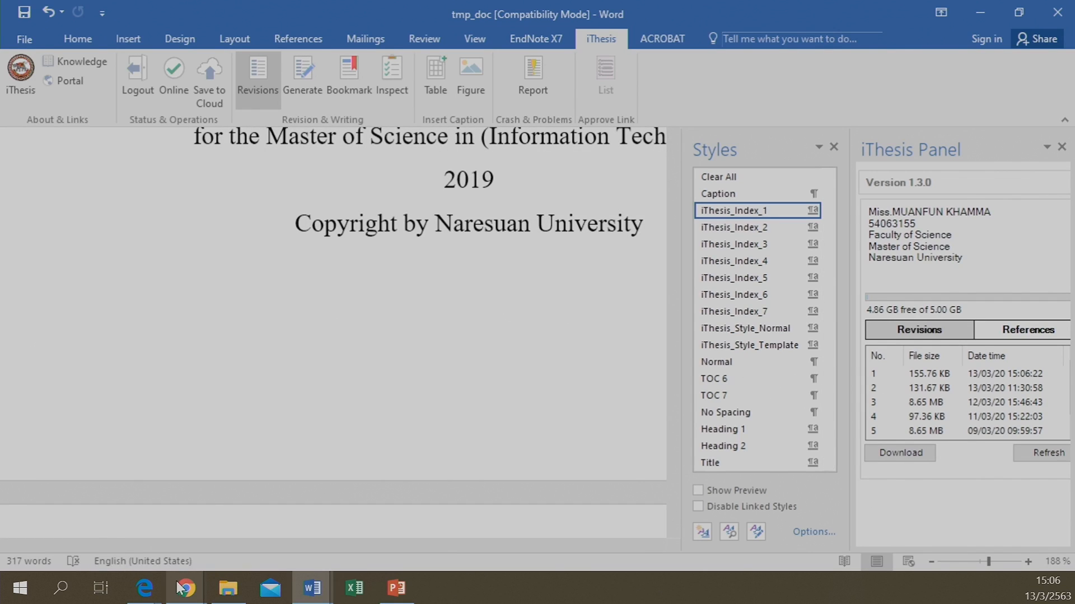
Check the REVISION & APPROVAL list in the portal, then reload the page
mouse_move(187, 592)
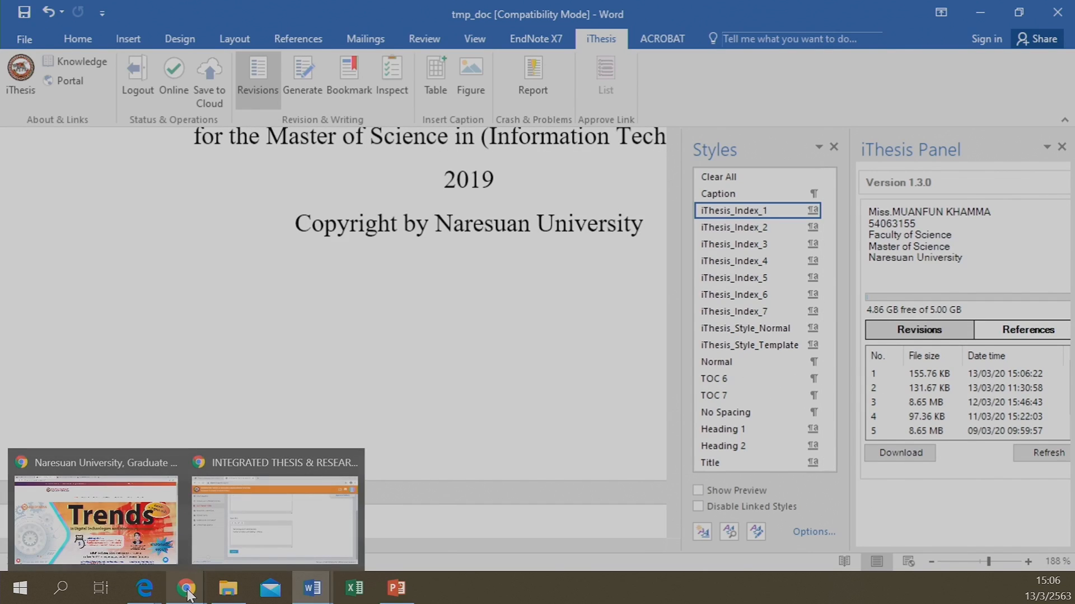
click(253, 526)
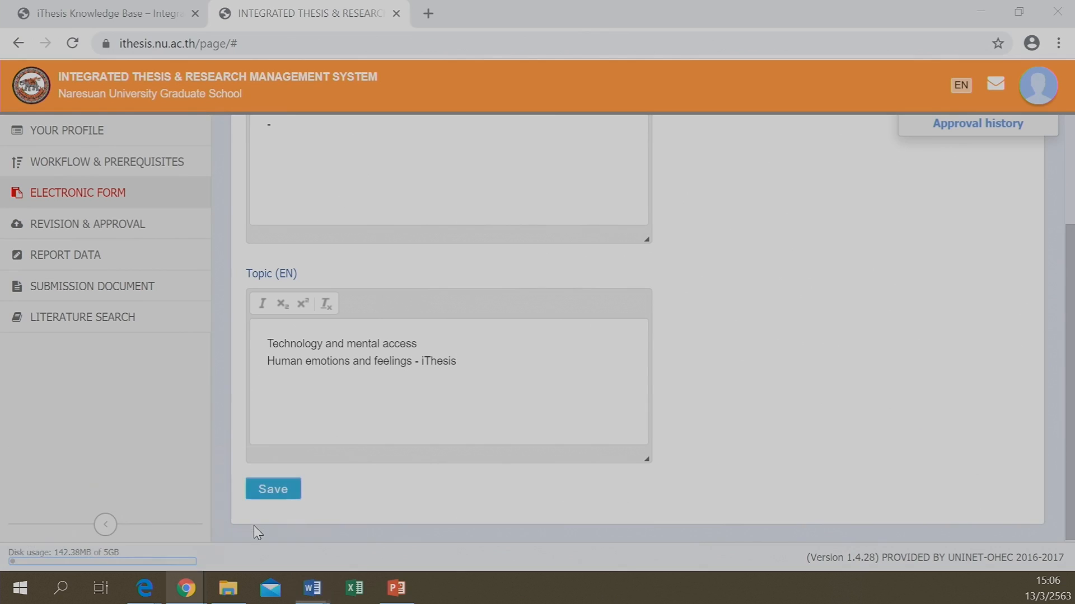
click(62, 229)
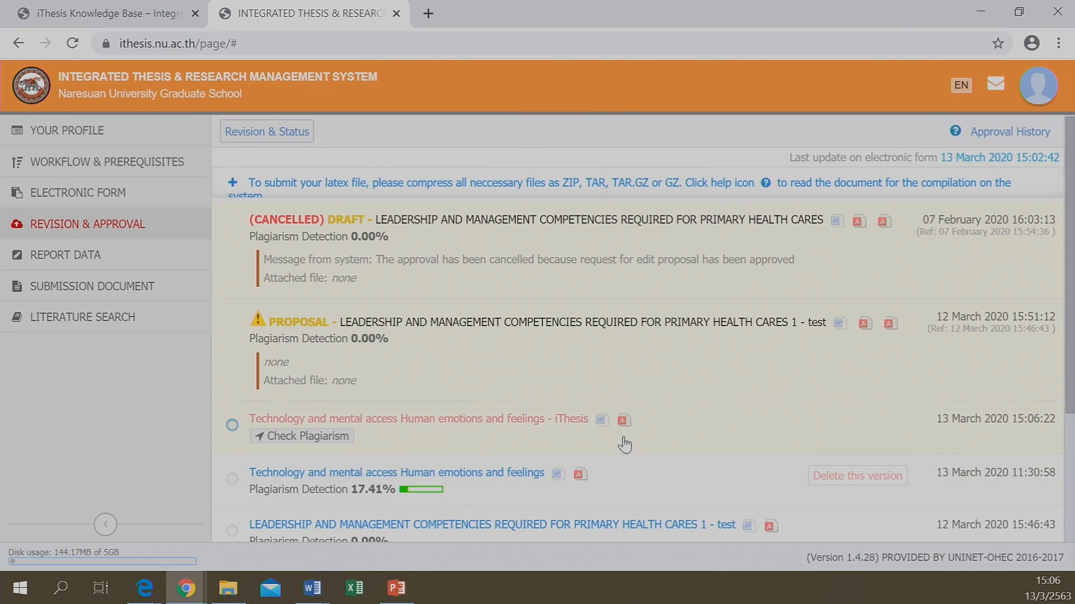
scroll(533, 444, down, 3)
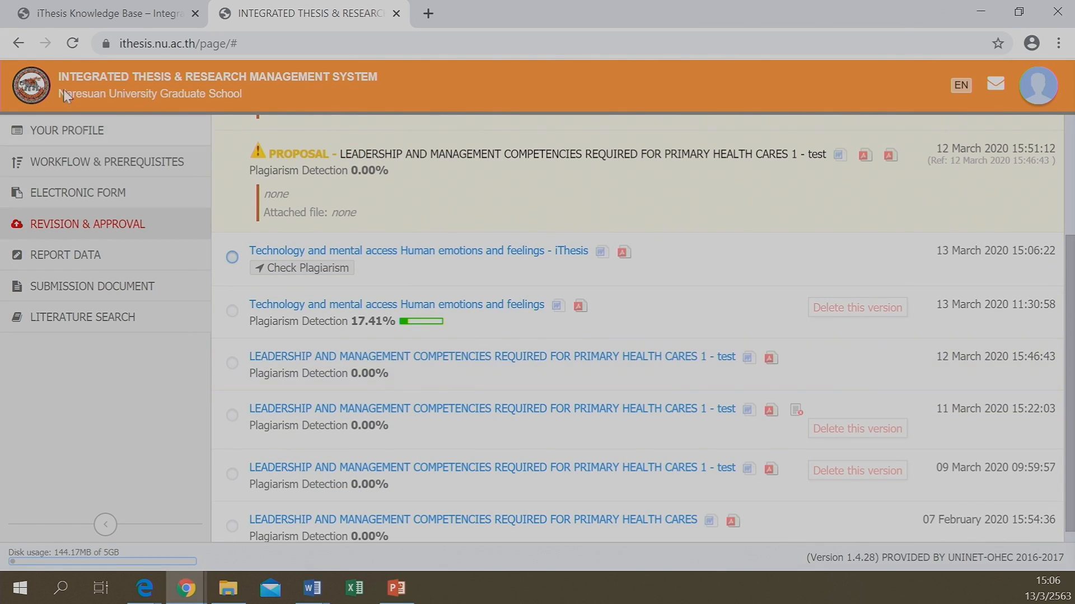
click(75, 46)
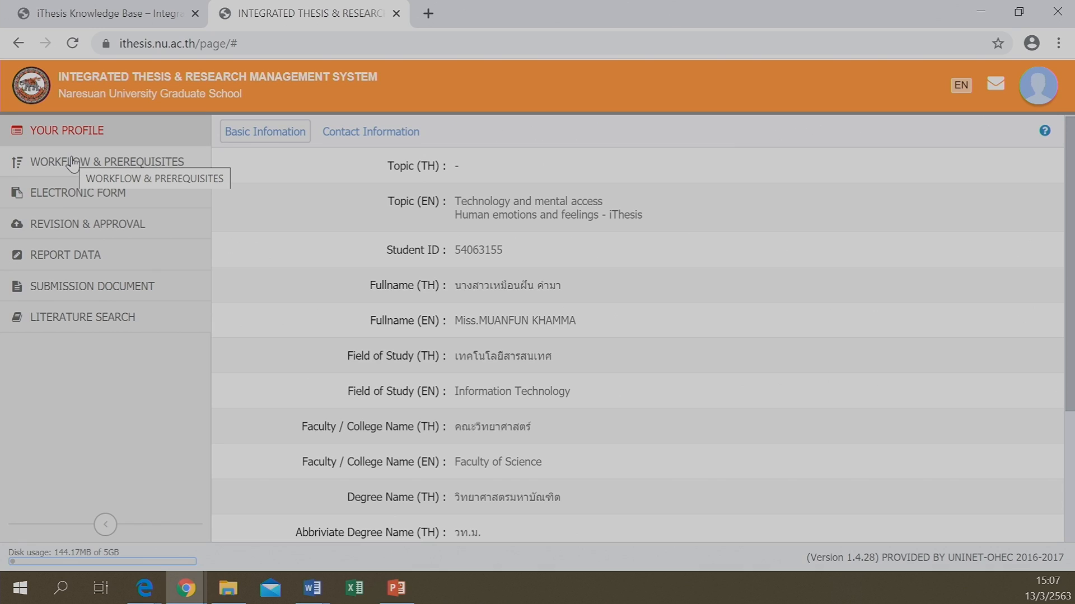
Show REVISION & APPROVAL and find the newest version dated 13 March 2020 15:06:22
click(77, 229)
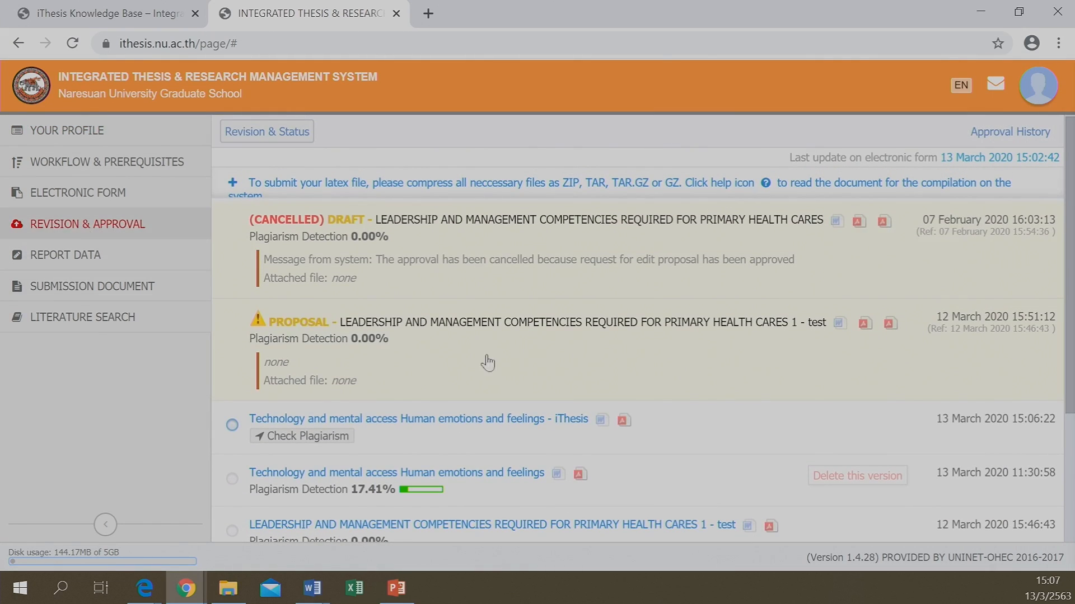
scroll(560, 369, down, 3)
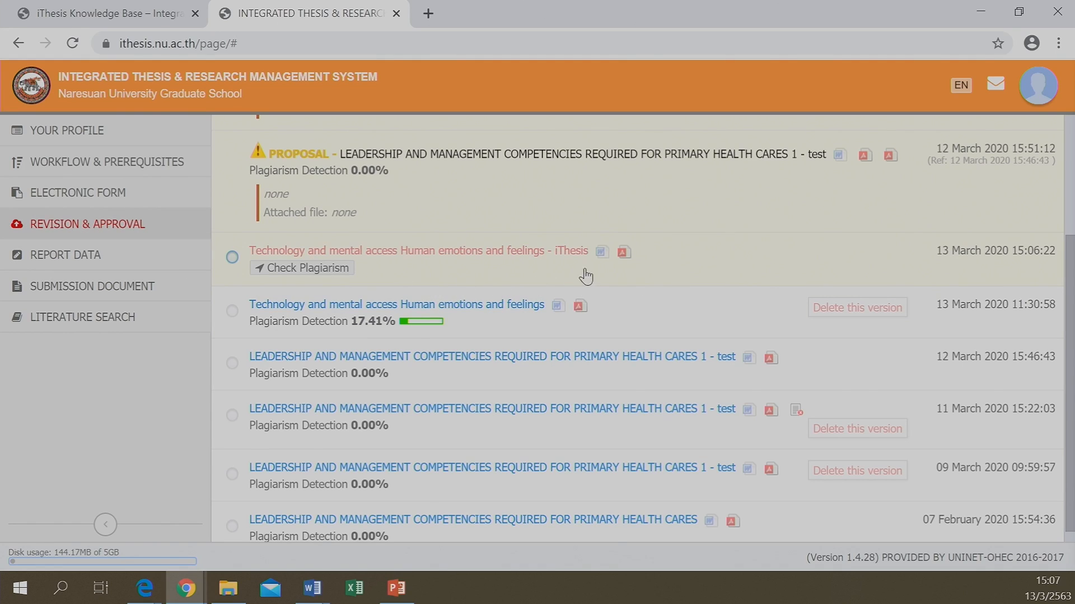
scroll(413, 352, down, 1)
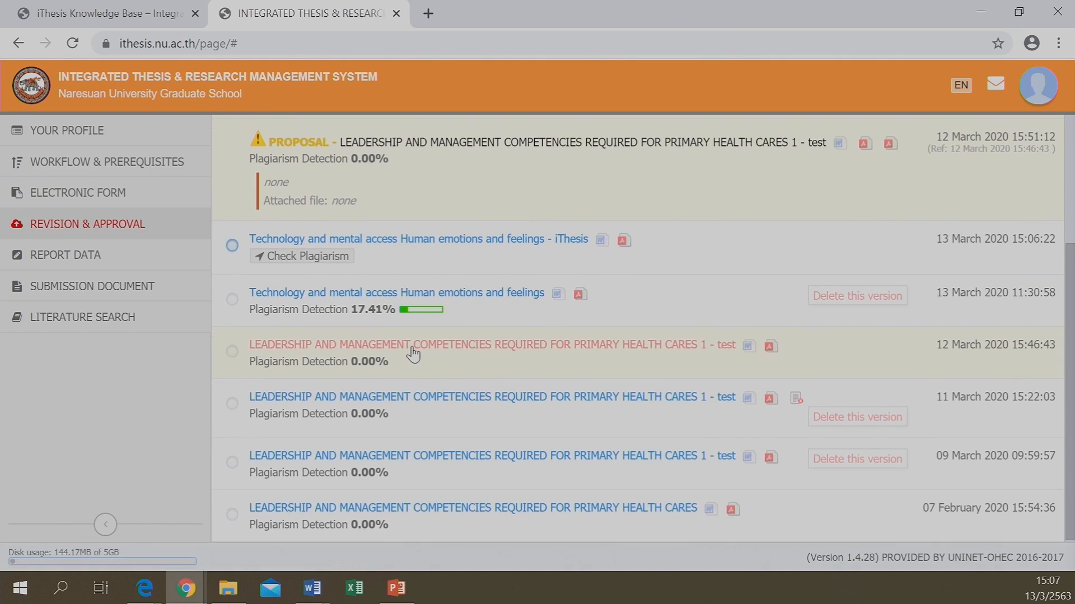
scroll(668, 391, up, 4)
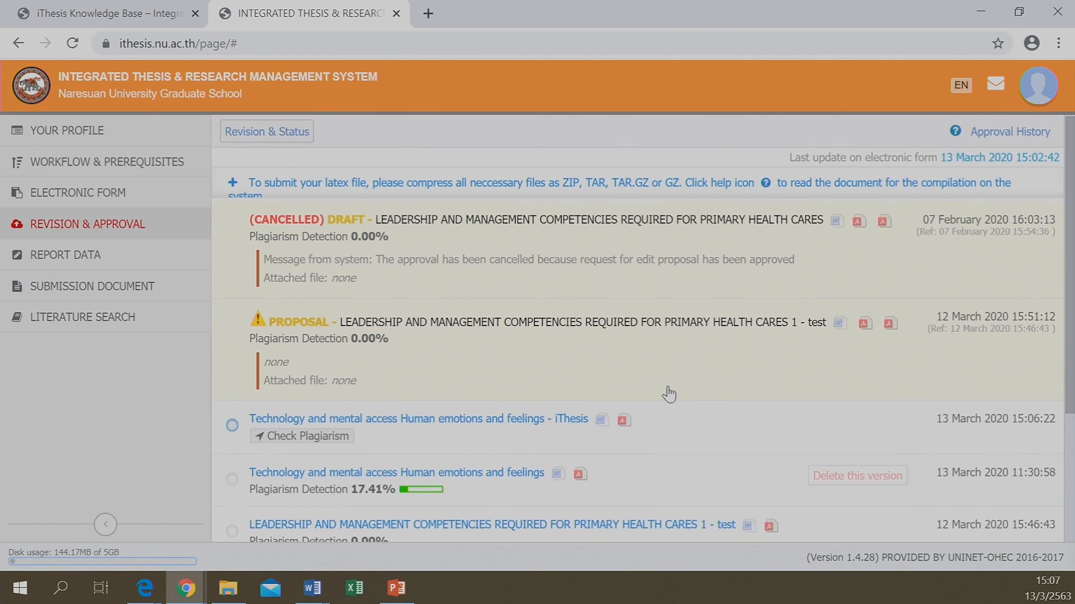
scroll(669, 395, down, 3)
scroll(358, 300, up, 2)
scroll(358, 297, up, 2)
scroll(386, 330, down, 4)
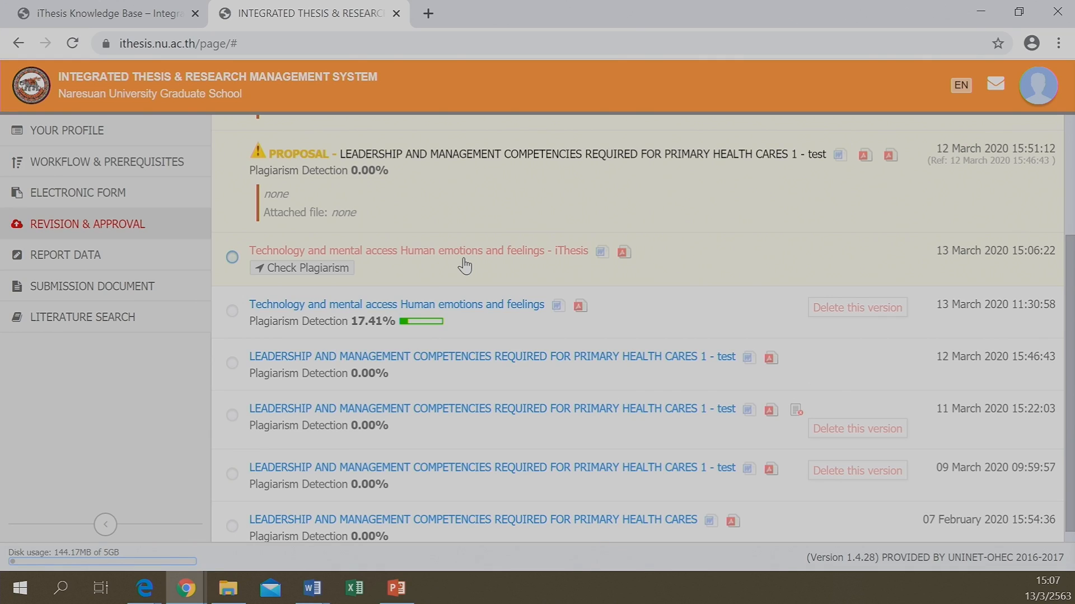
Open the newest revision's 11-page PDF, scroll through its pages, then close Chrome
click(624, 253)
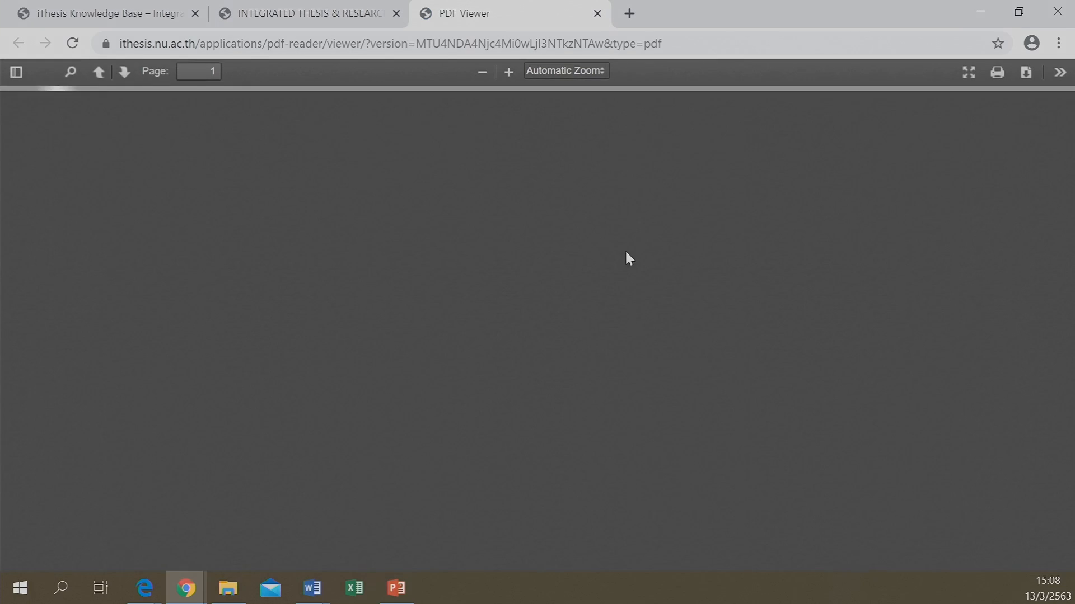
scroll(497, 361, down, 15)
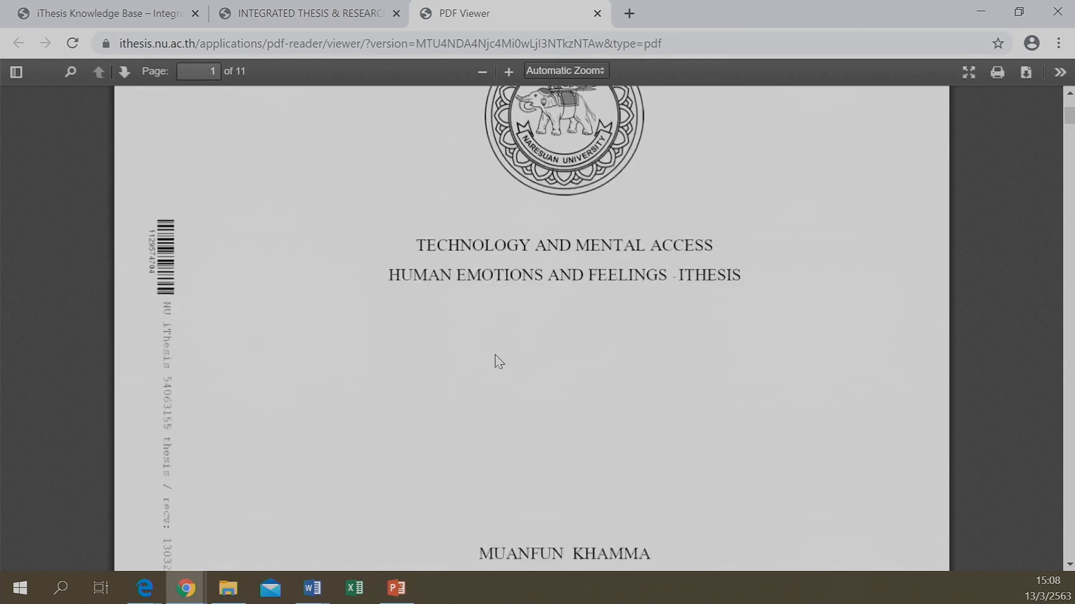
scroll(498, 361, down, 20)
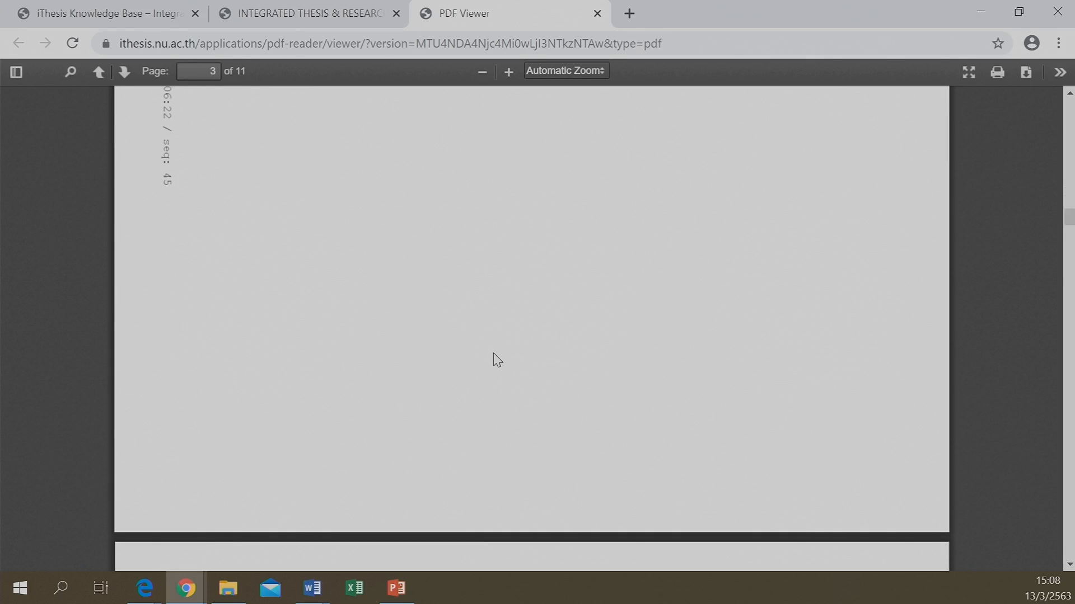
scroll(487, 360, up, 6)
scroll(486, 360, down, 8)
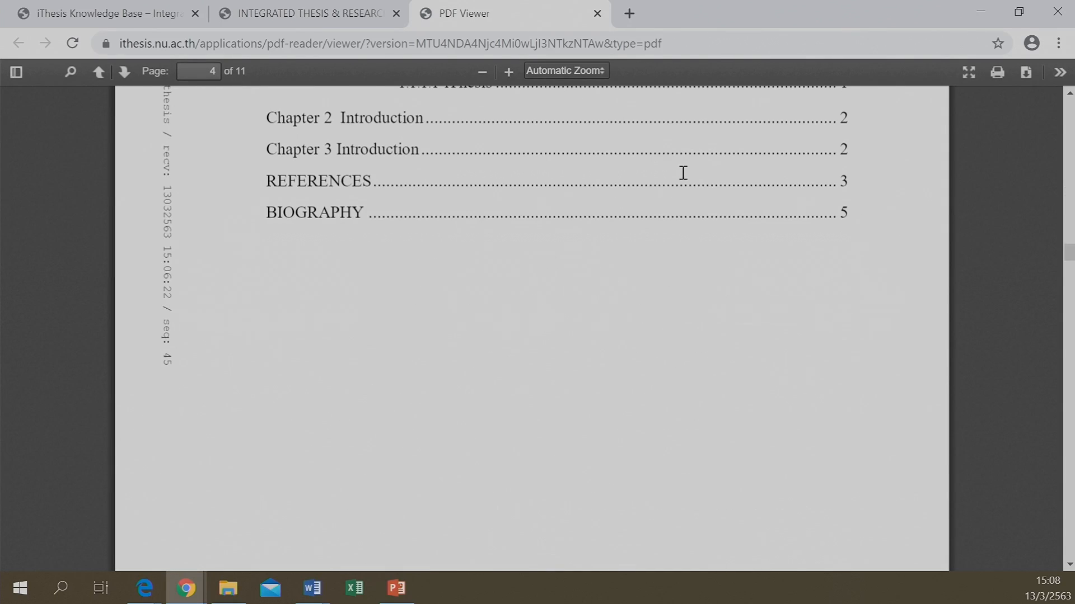
click(1056, 12)
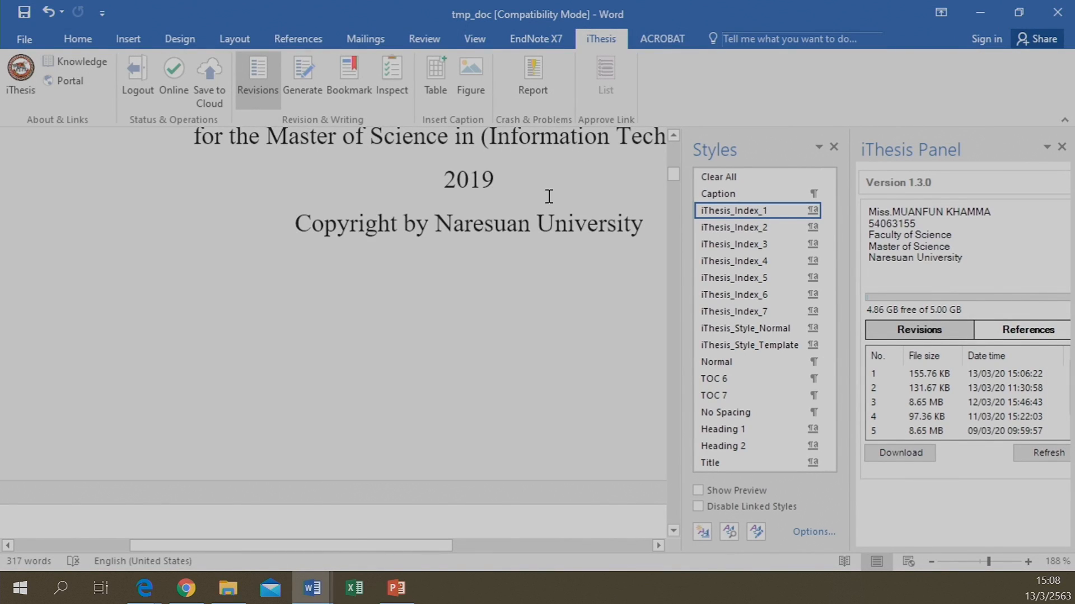
Leave the Word document and open Chrome to the signed-out iThesis portal home page
scroll(523, 282, down, 1)
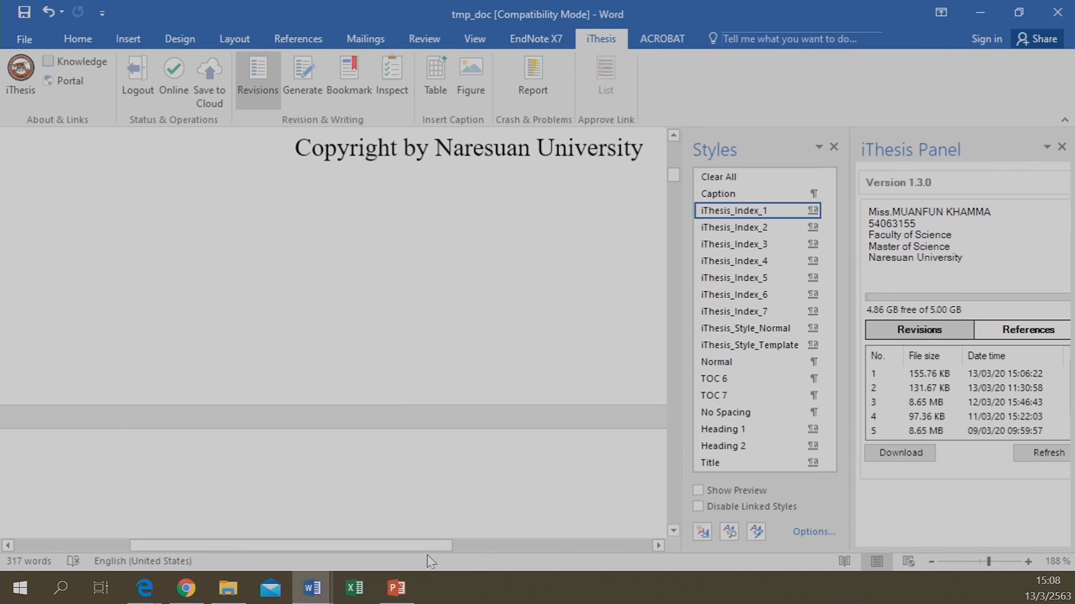
drag(423, 548, 482, 545)
click(186, 588)
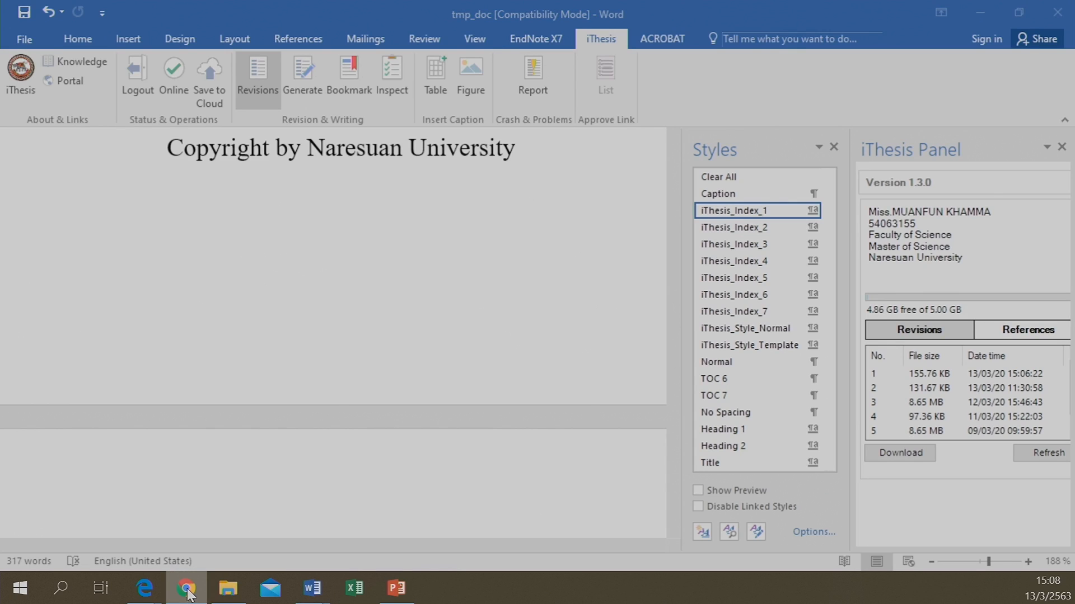
click(187, 589)
click(187, 589)
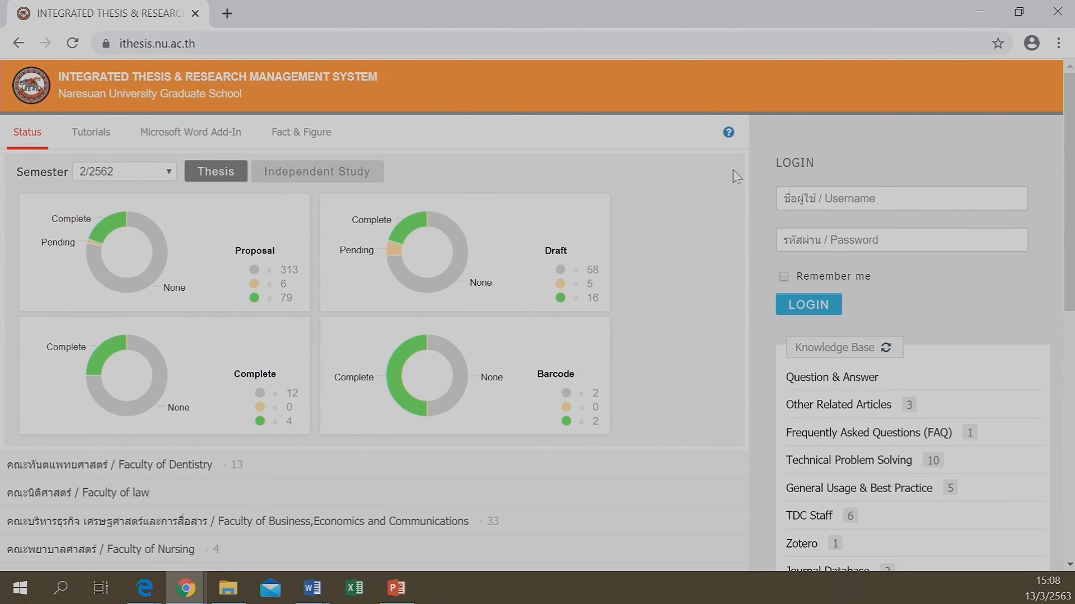
Enter the student username and password and submit the iThesis login
click(879, 201)
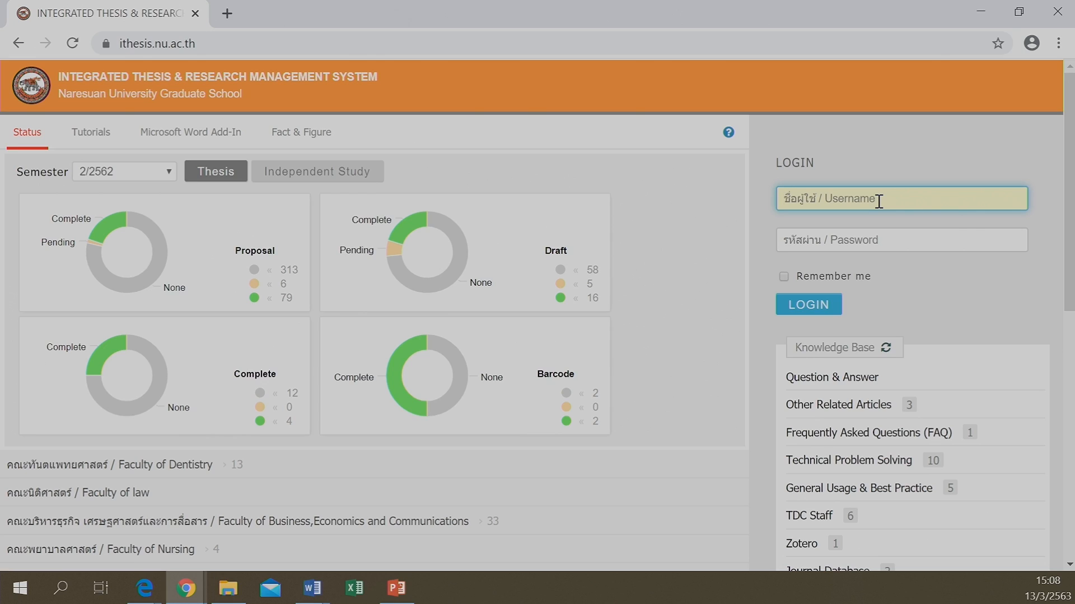
text(54063155)
key(Tab)
text(****)
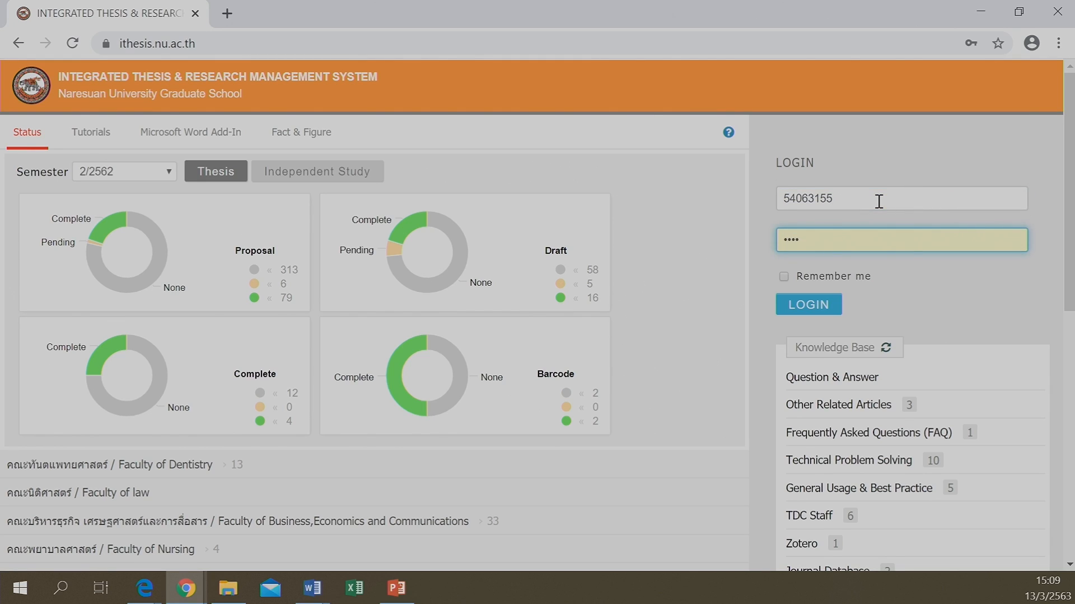
text(****)
click(806, 304)
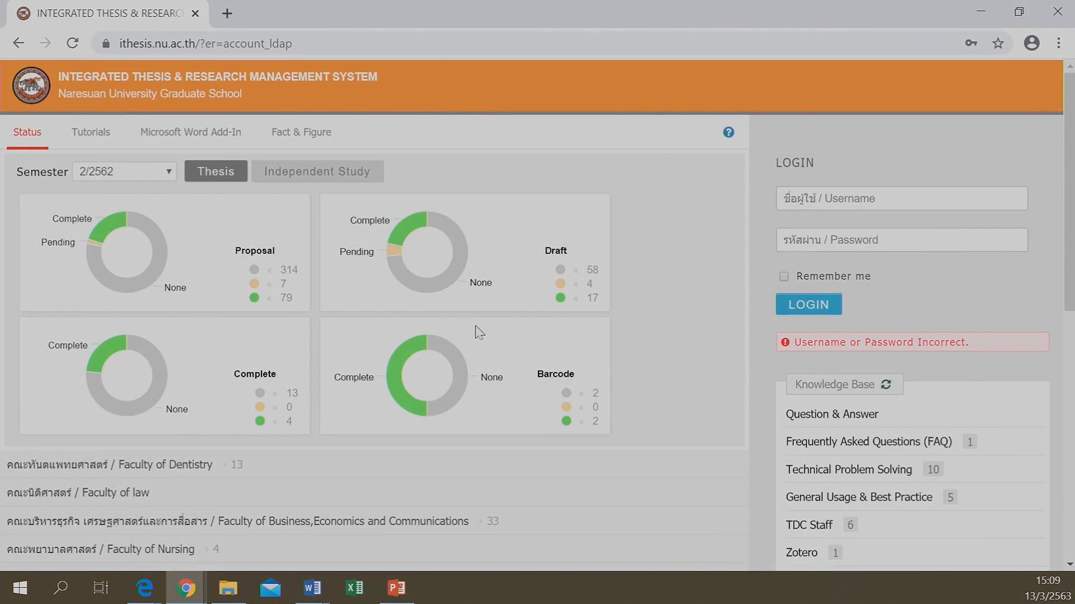
Retype the student username and password after the incorrect sign-in error
click(798, 205)
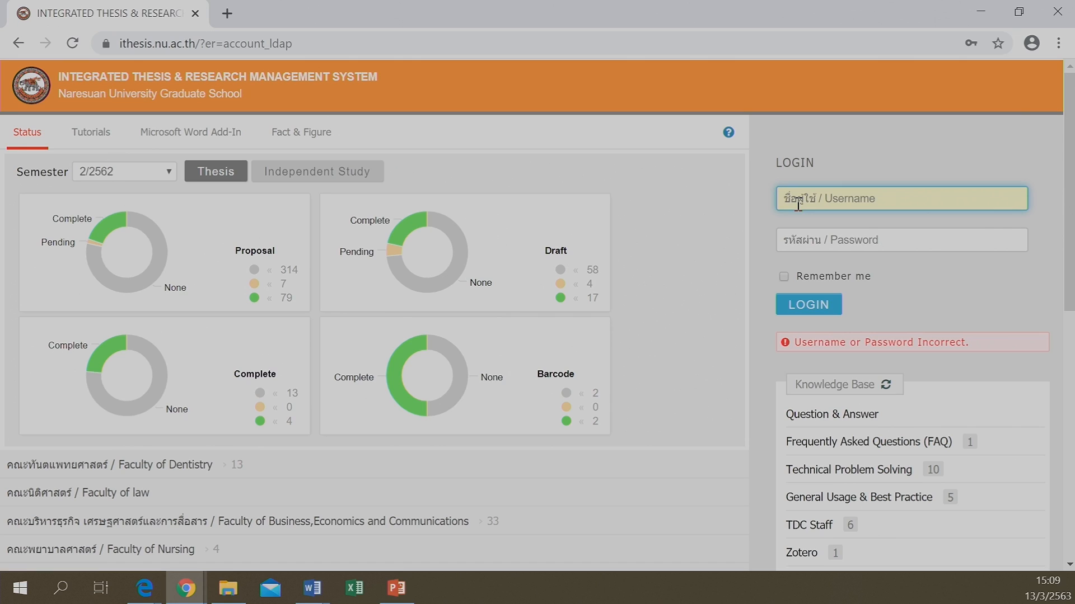
text(54063155)
click(813, 240)
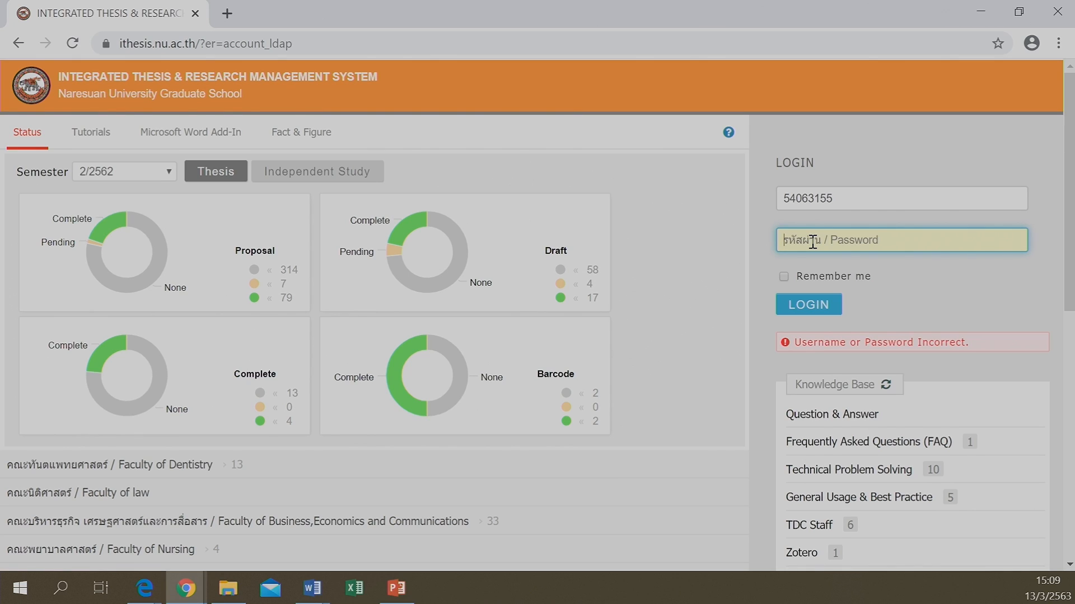
text(•)
text(******)
Log in to the iThesis portal and view REVISION & APPROVAL, topped by the 13 March 2020 15:06:22 version
click(801, 305)
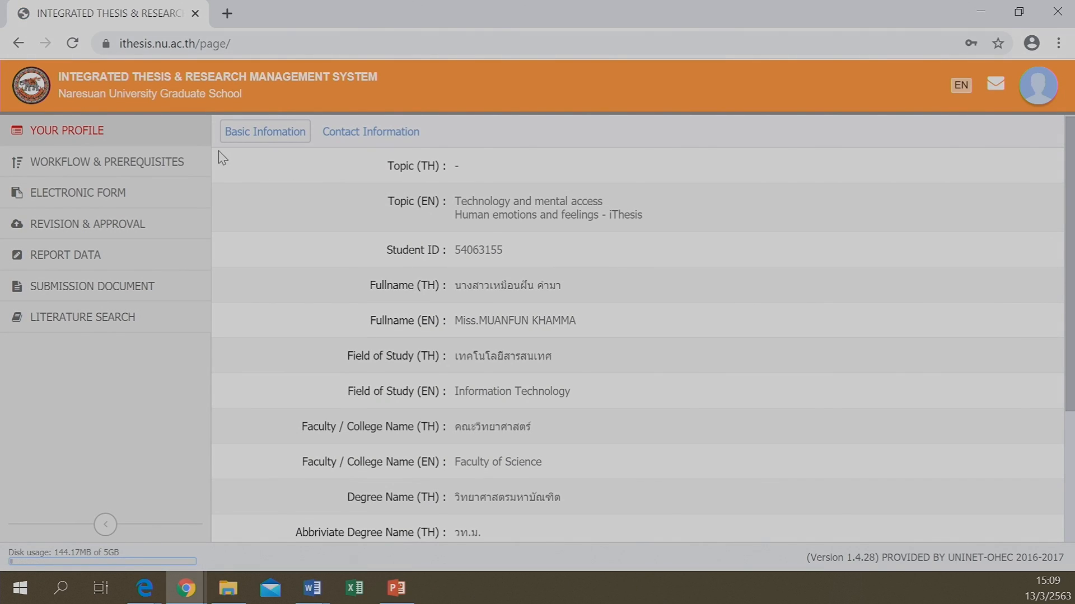
click(56, 228)
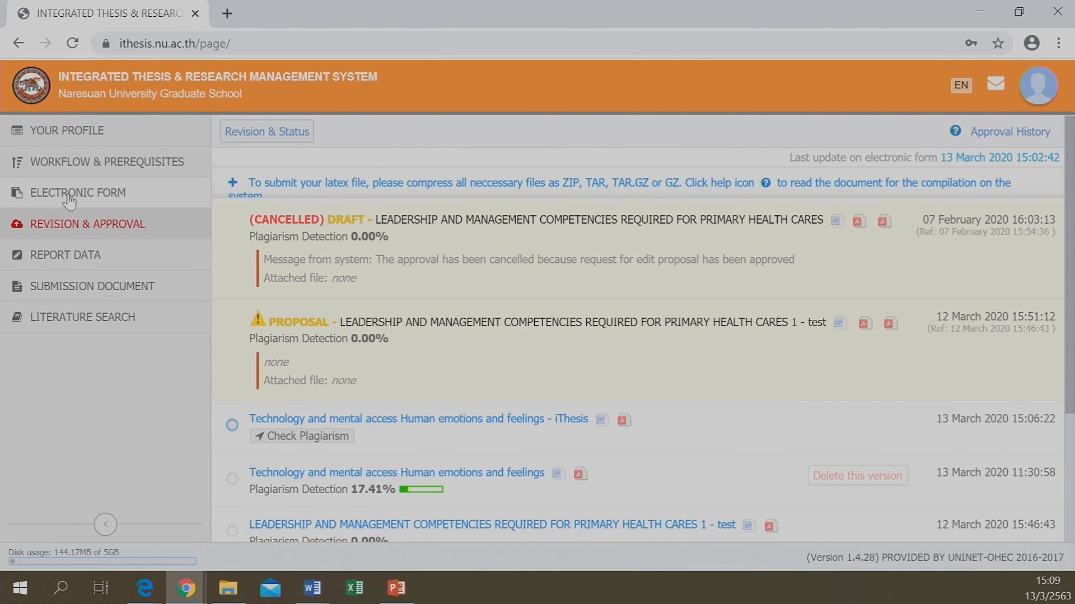
scroll(434, 342, down, 2)
scroll(434, 342, down, 2)
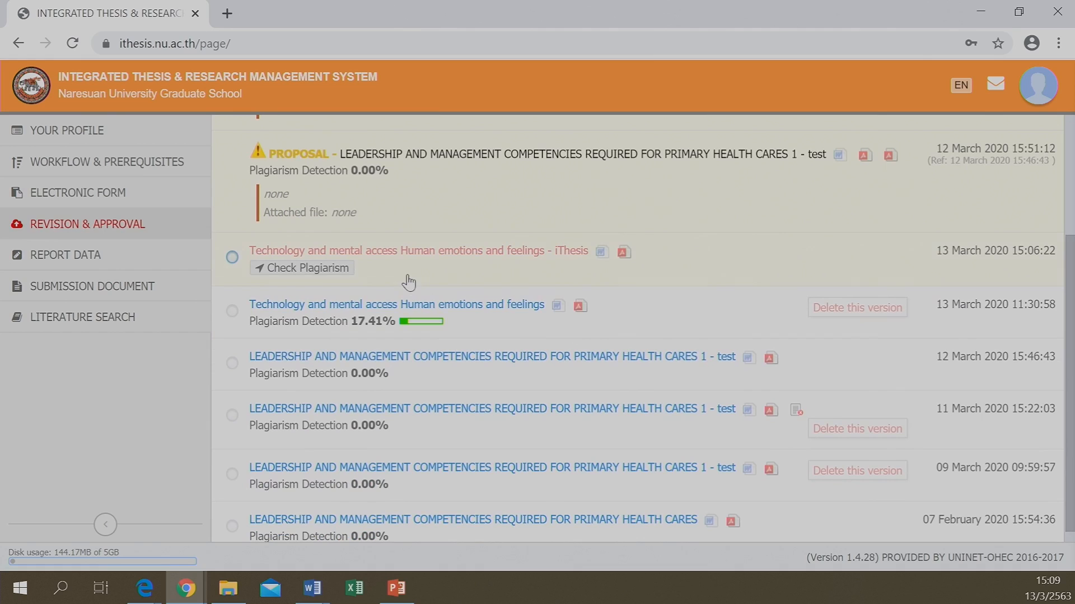
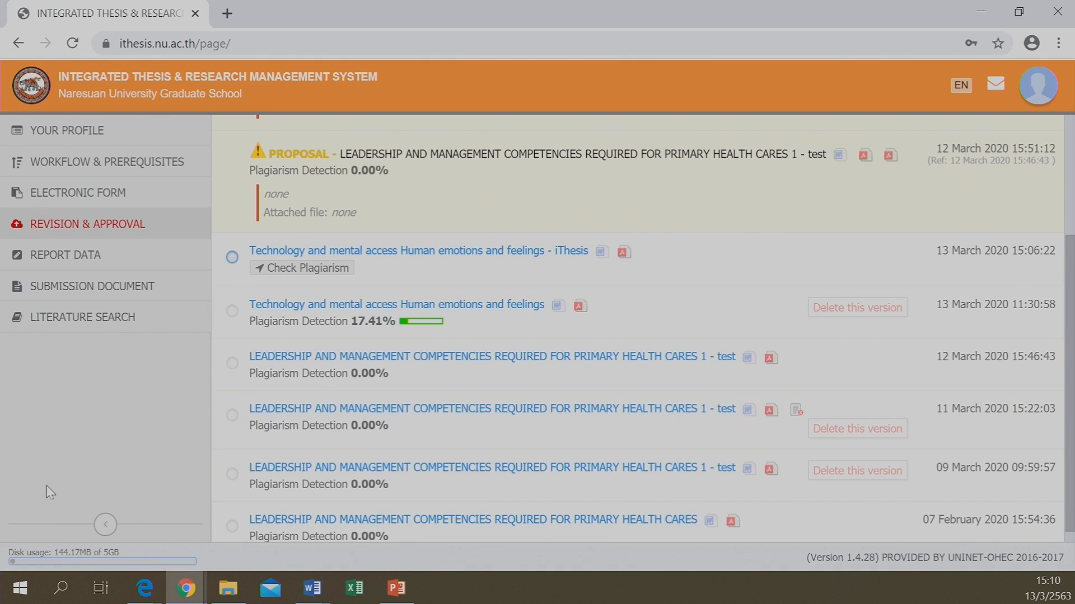
Switch to PowerPoint and resume the slide show full-screen from the Proposal, Draft, Complete slide
click(387, 594)
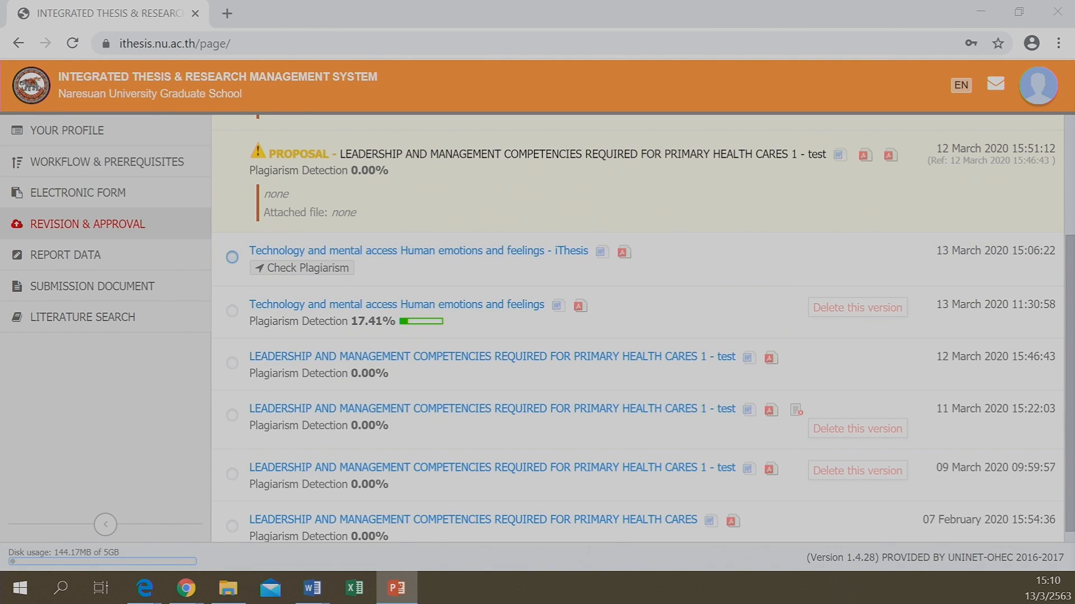
key(shift+F5)
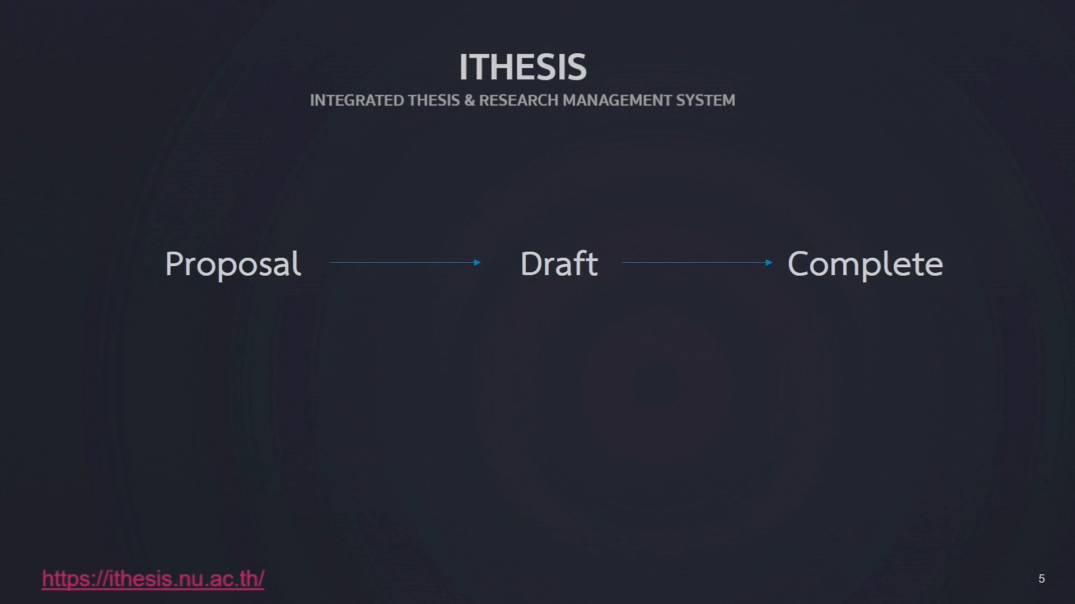
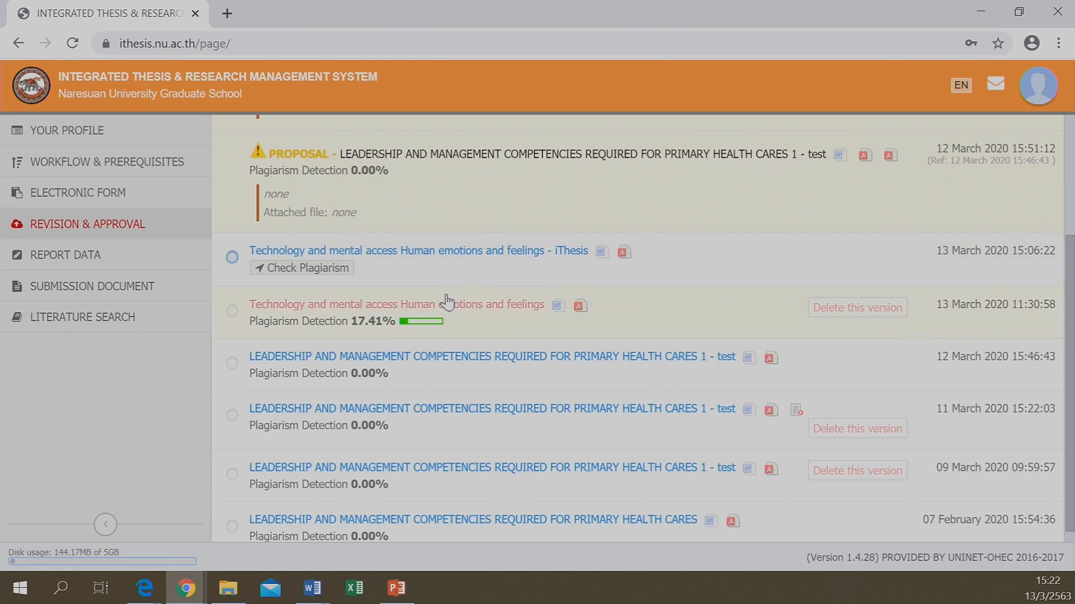
Reopen Revision & Approval to find the new 13 March 2020 15:06:22 iThesis revision
scroll(382, 304, down, 1)
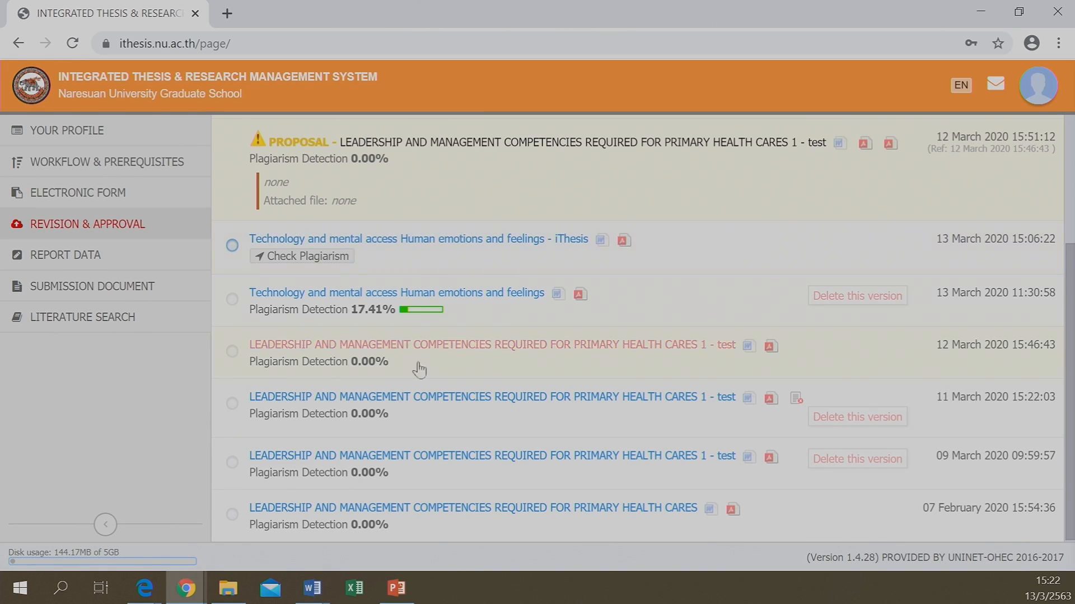
click(45, 229)
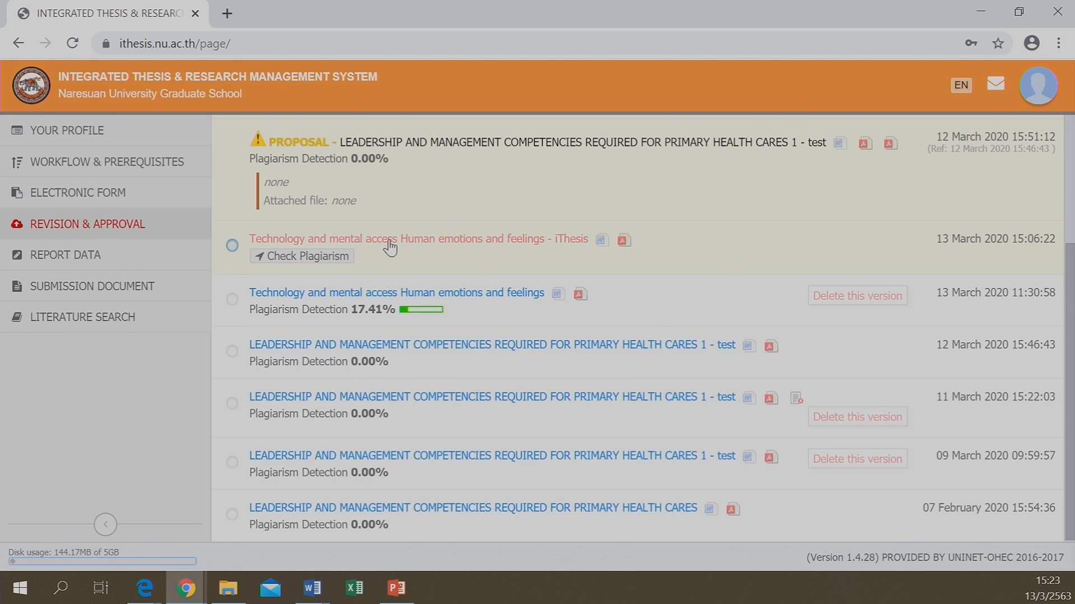
Run the Akarawisut plagiarism check on the 15:06:22 iThesis revision and select its row
click(297, 258)
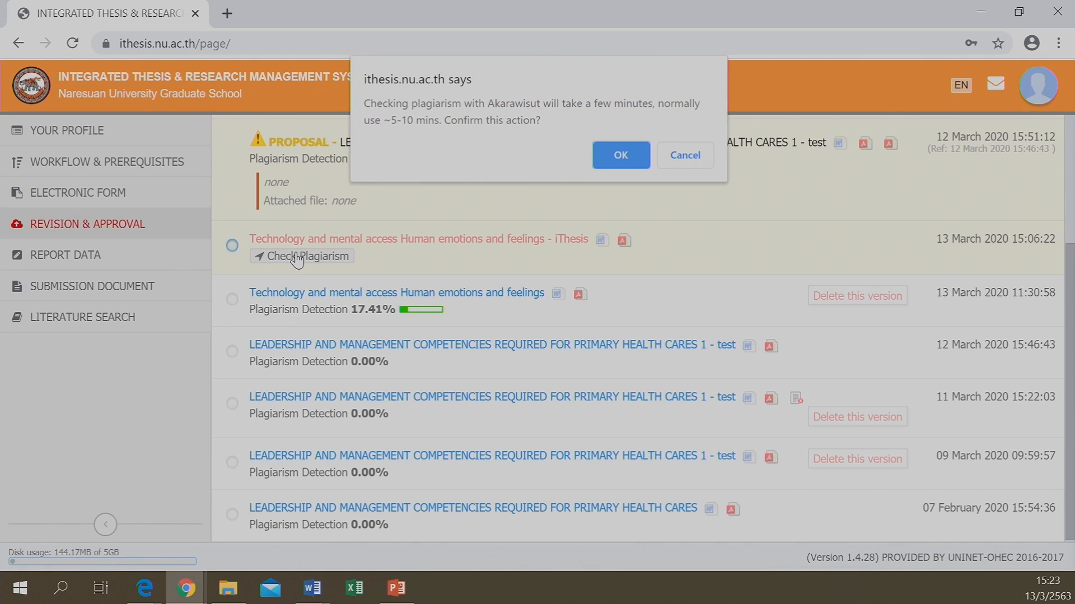
click(610, 153)
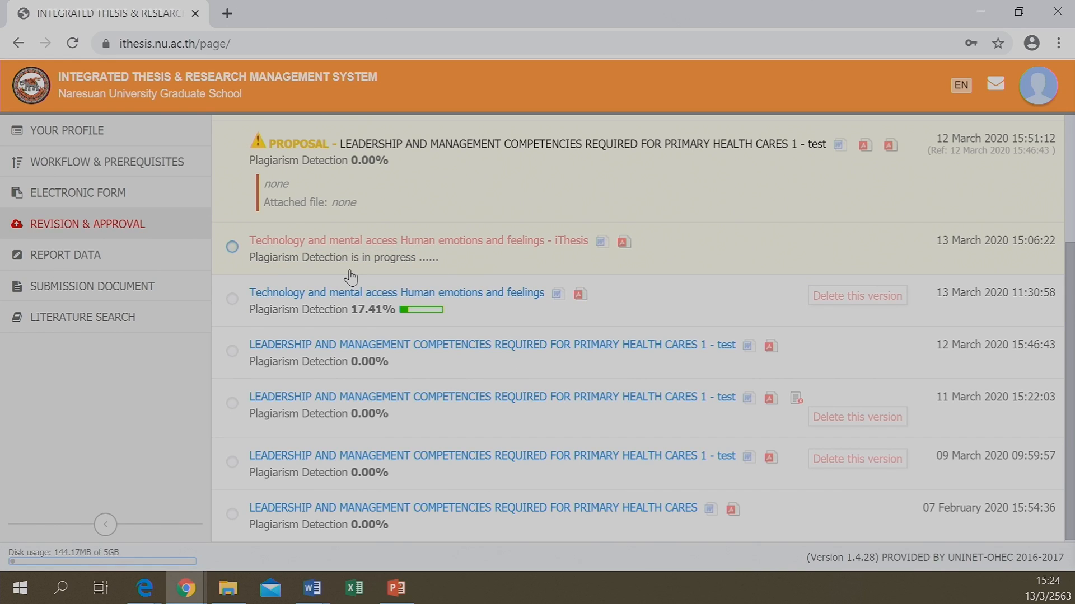
click(231, 248)
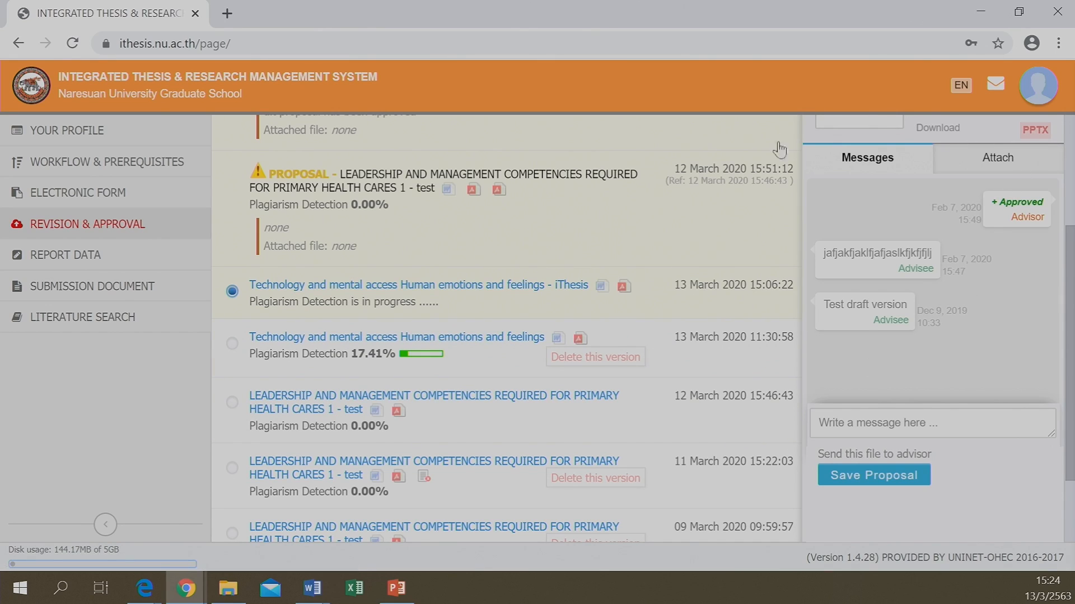
scroll(881, 238, up, 3)
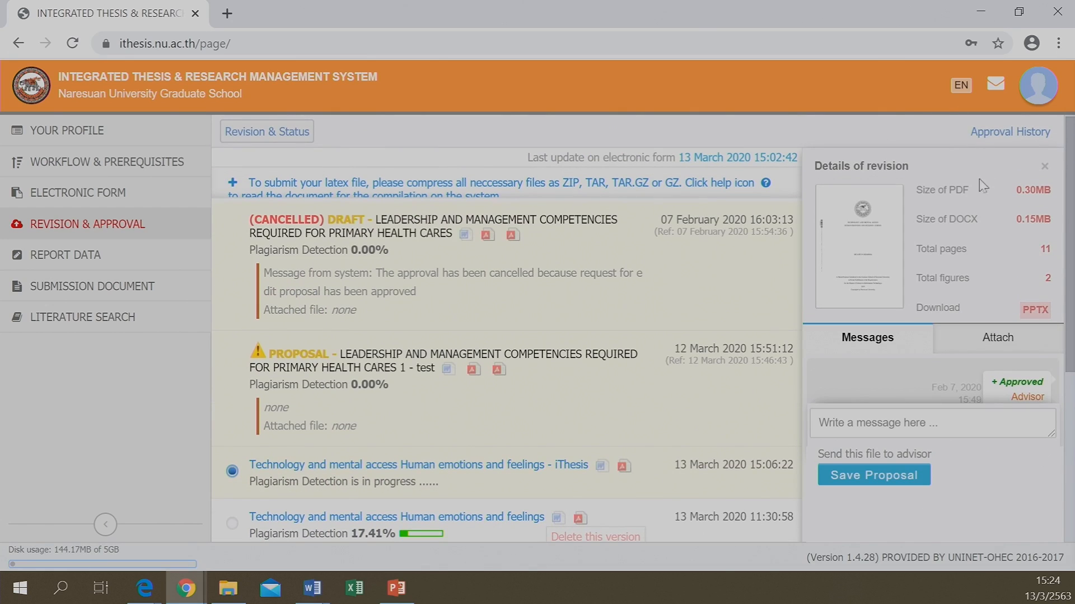
click(1004, 137)
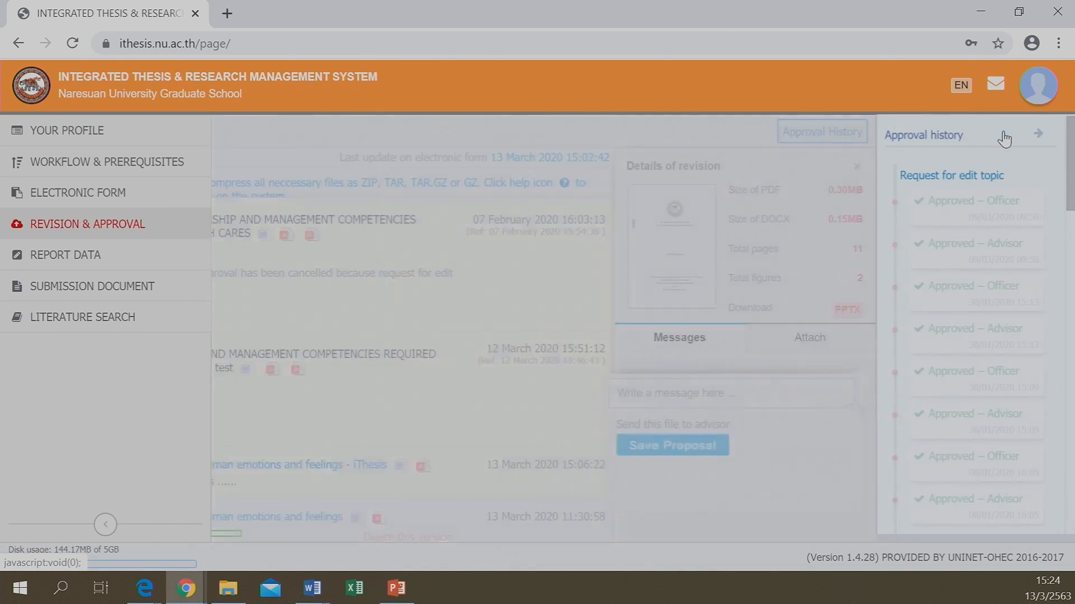
click(1049, 134)
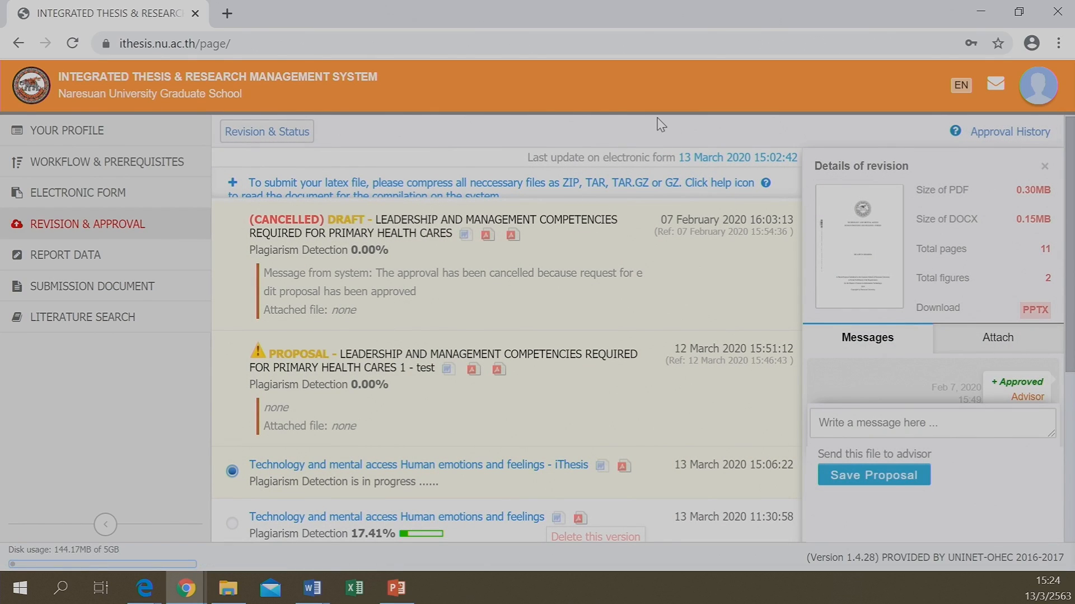
click(1042, 166)
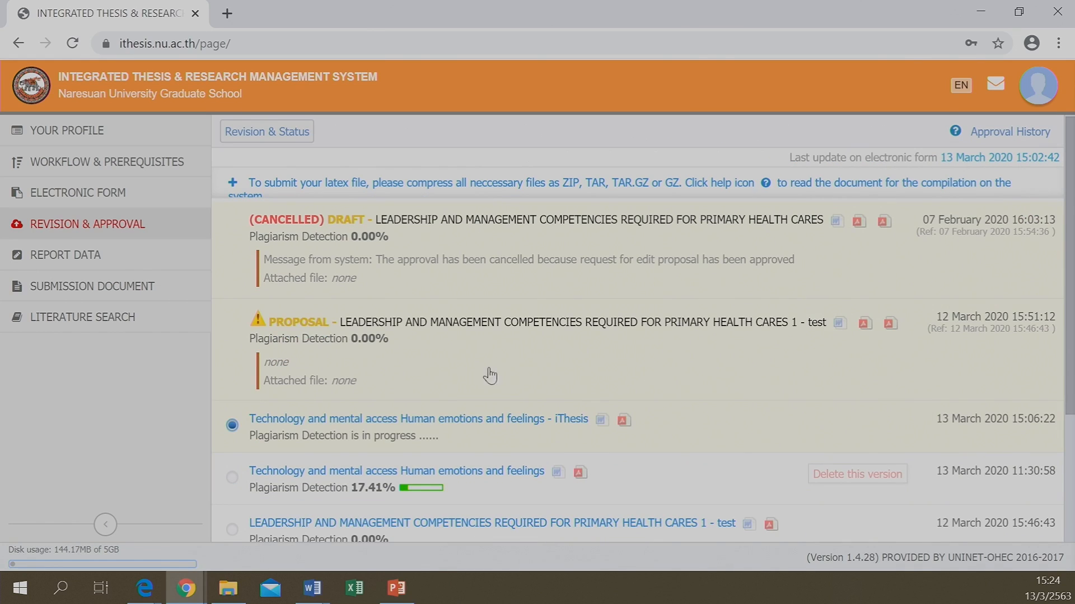
scroll(453, 394, down, 1)
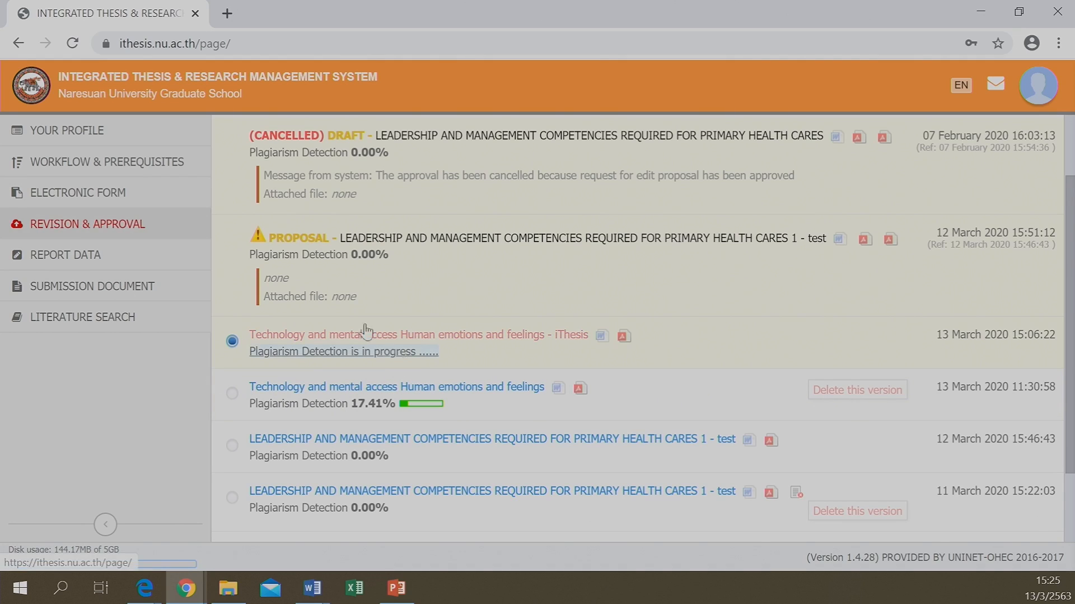
click(66, 193)
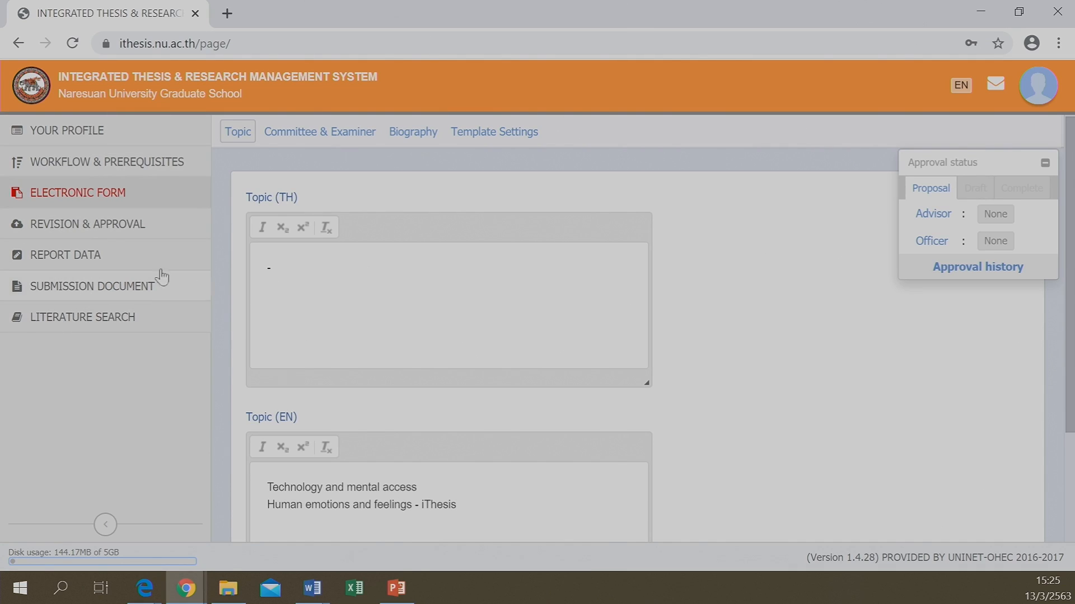
click(71, 228)
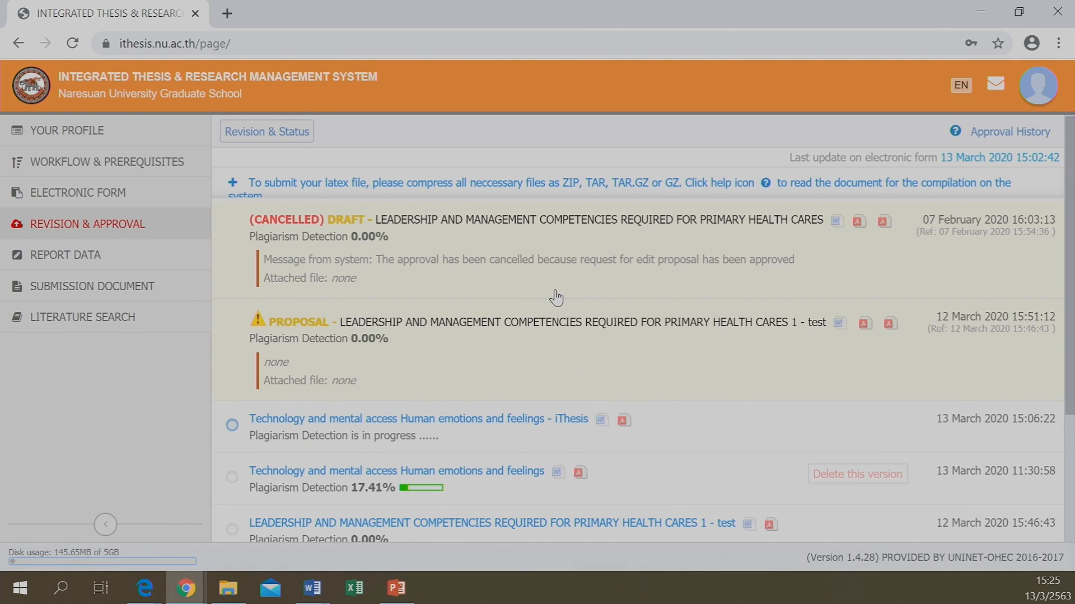
scroll(556, 297, down, 3)
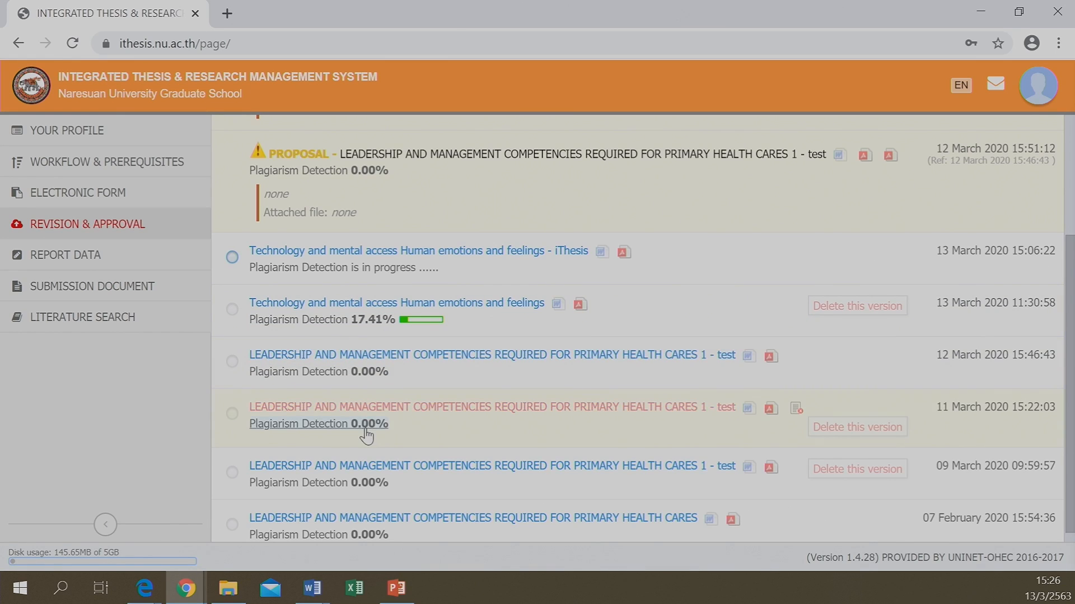
Open the details panel of the earlier 11:30:58 revision scored 17.41%
scroll(367, 433, down, 1)
scroll(369, 518, up, 3)
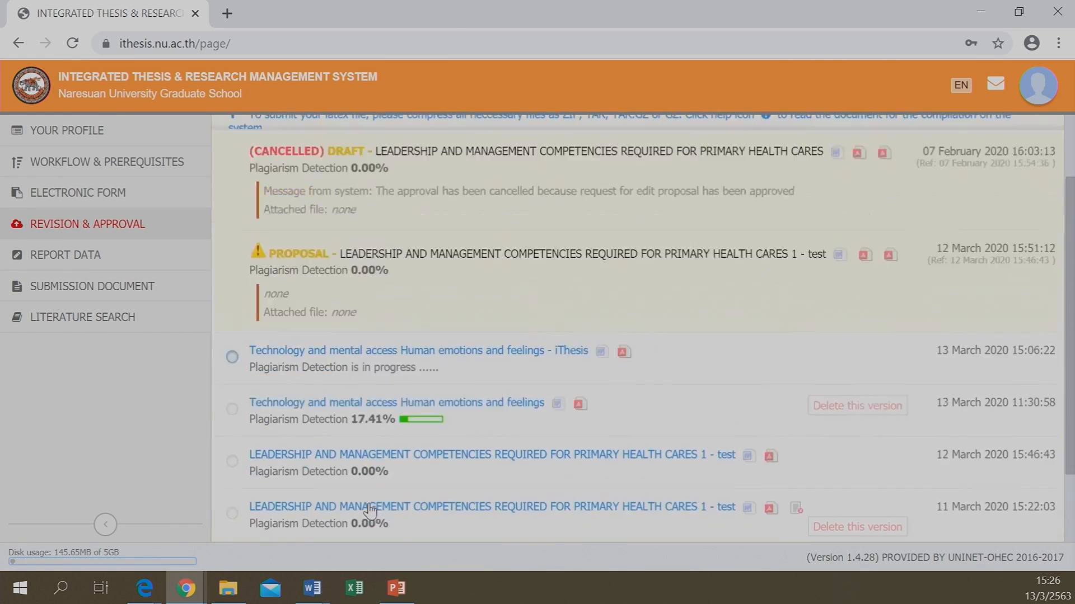
scroll(434, 442, down, 2)
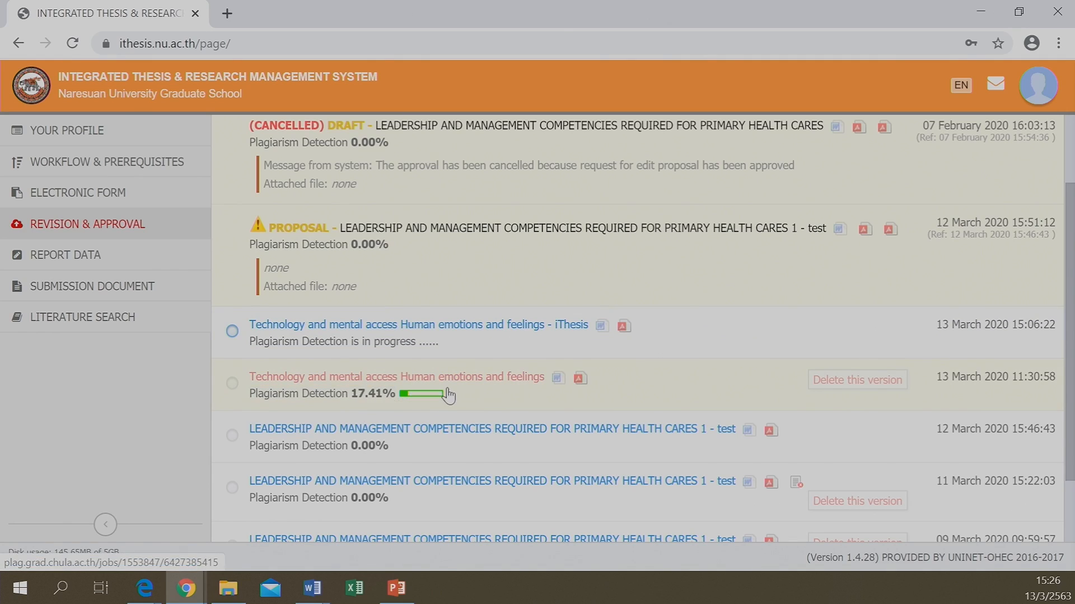
scroll(358, 397, down, 2)
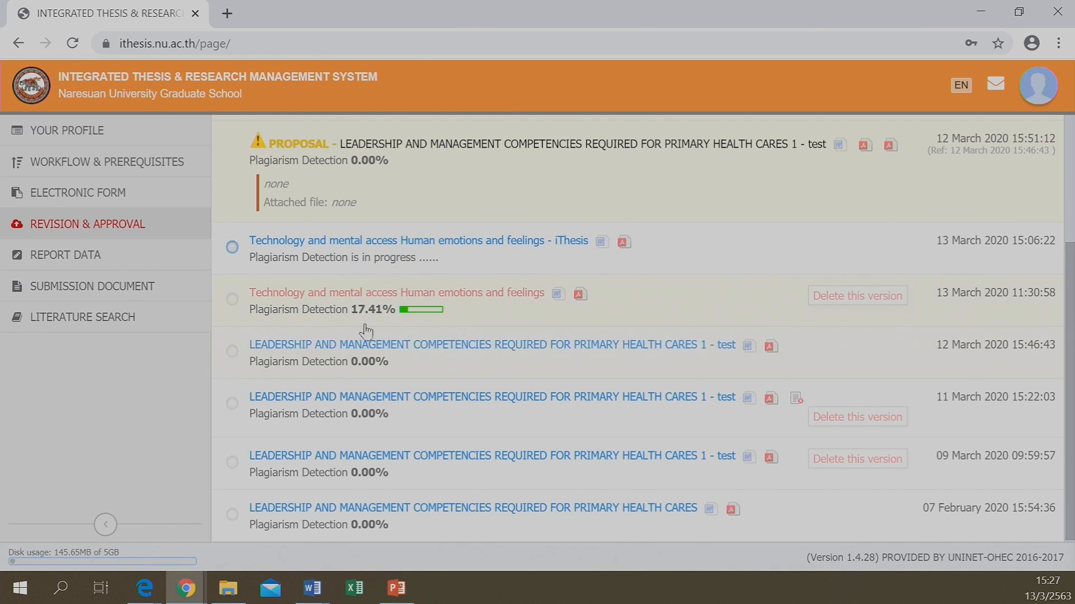
click(322, 319)
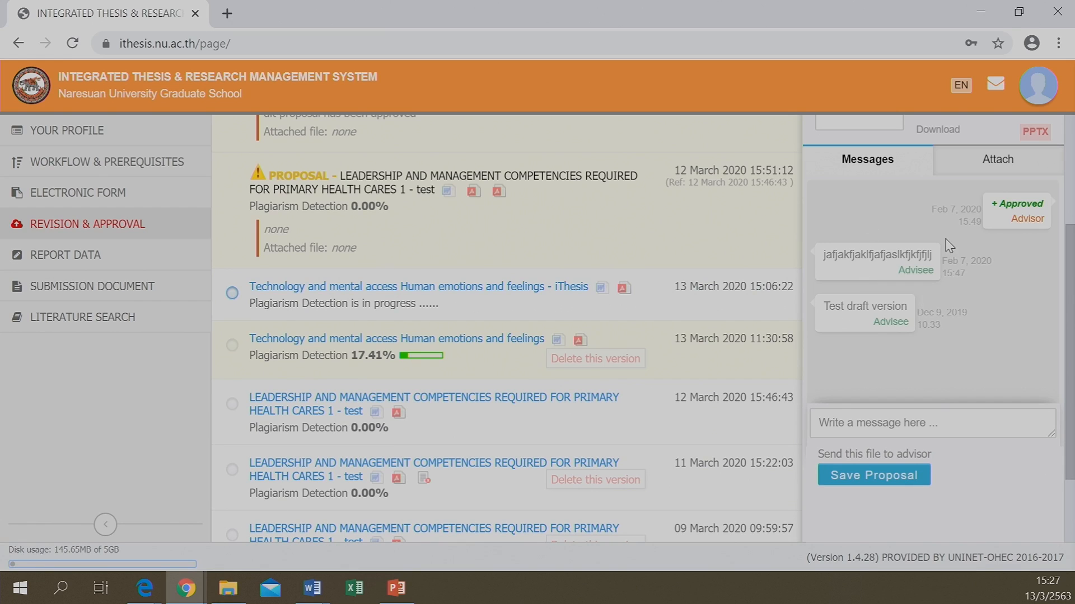
Start a message to the advisor, typing 'Me'
scroll(951, 246, up, 3)
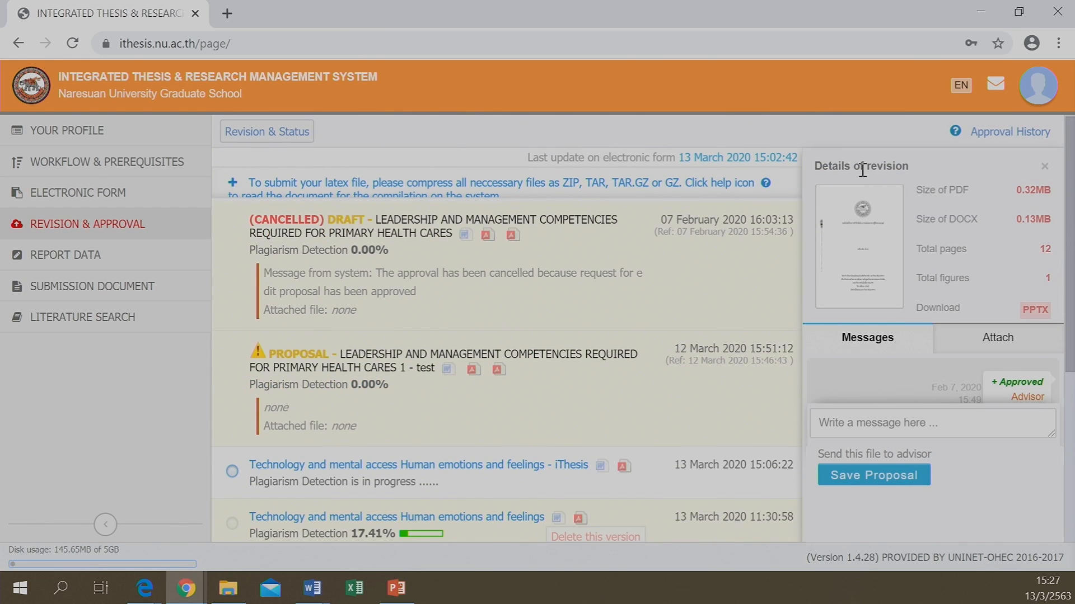
scroll(971, 271, down, 5)
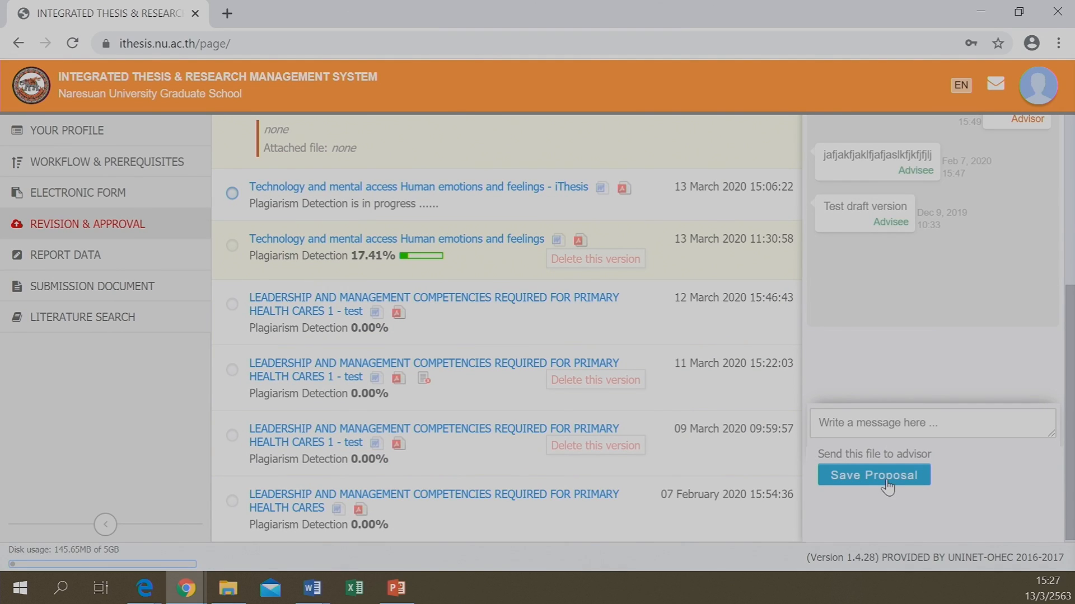
scroll(662, 366, up, 2)
scroll(662, 366, down, 1)
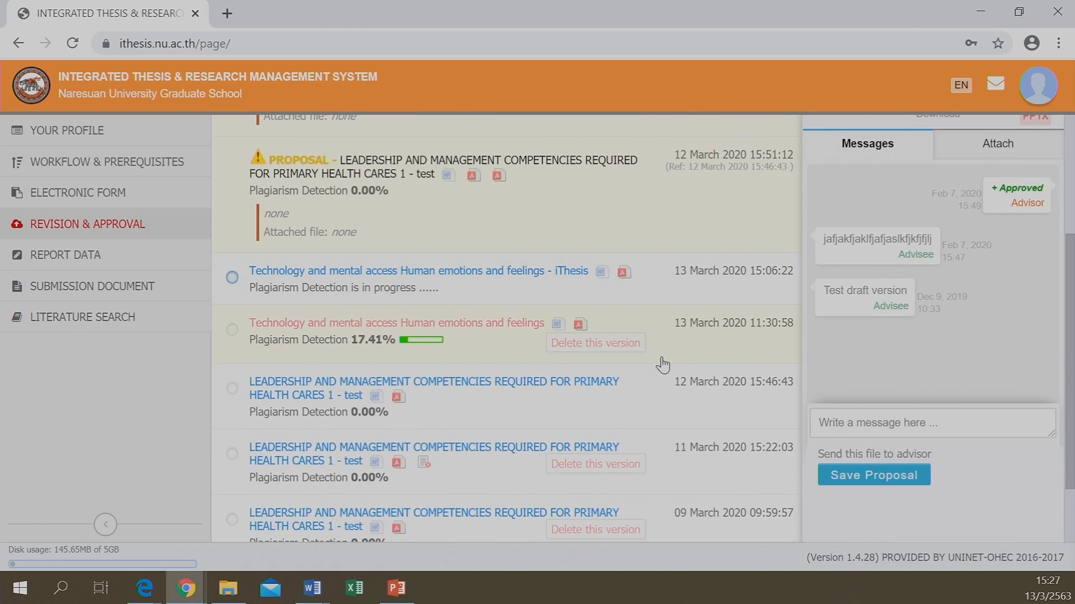
click(914, 432)
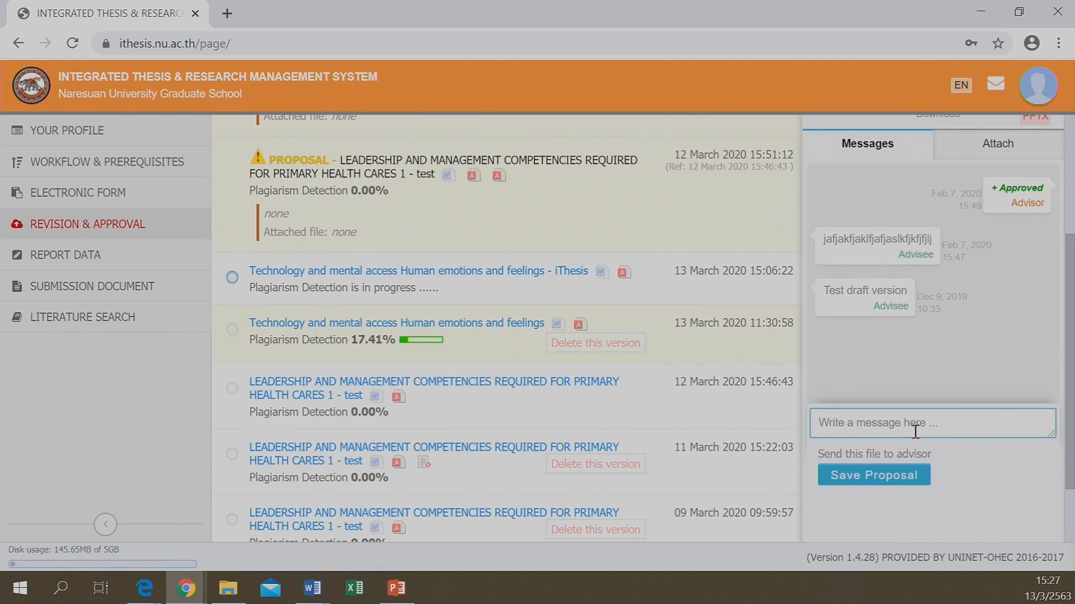
text(Me)
Check the revision's attachments, which show no file attached
click(993, 152)
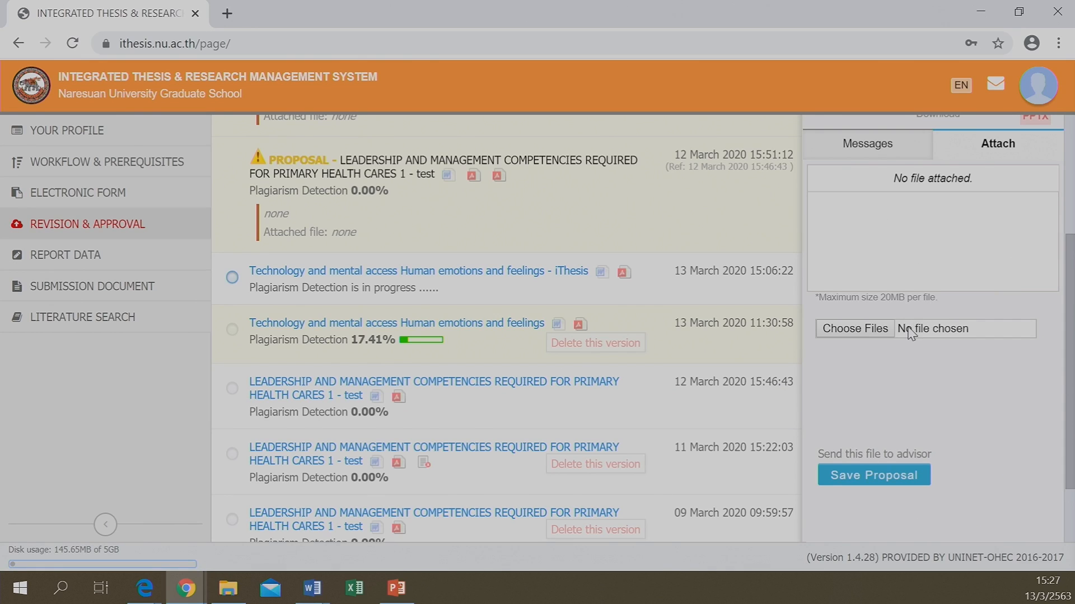
scroll(910, 333, up, 3)
click(880, 312)
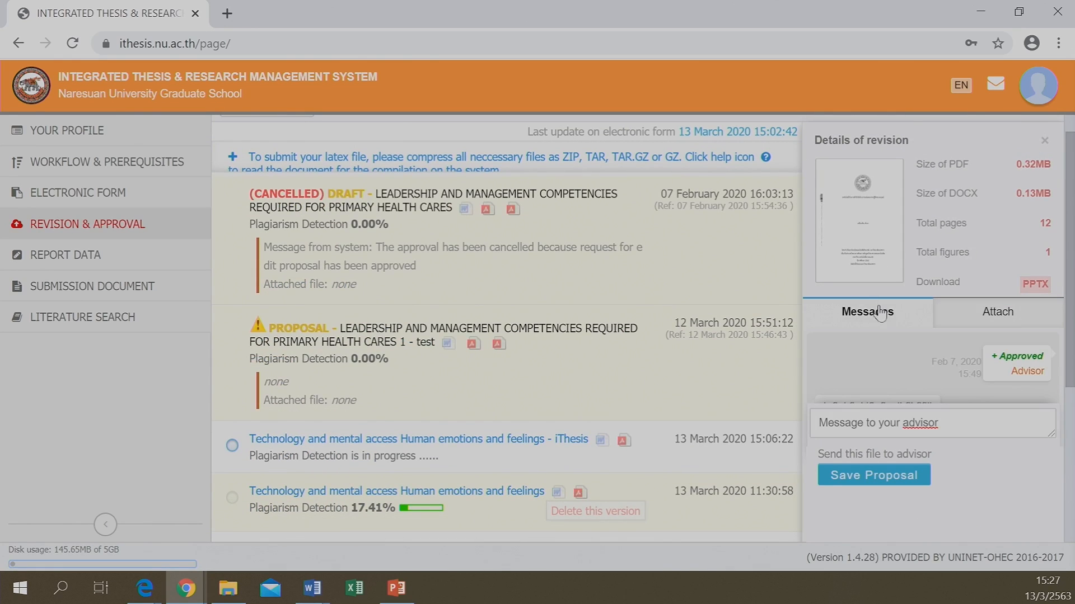
click(983, 325)
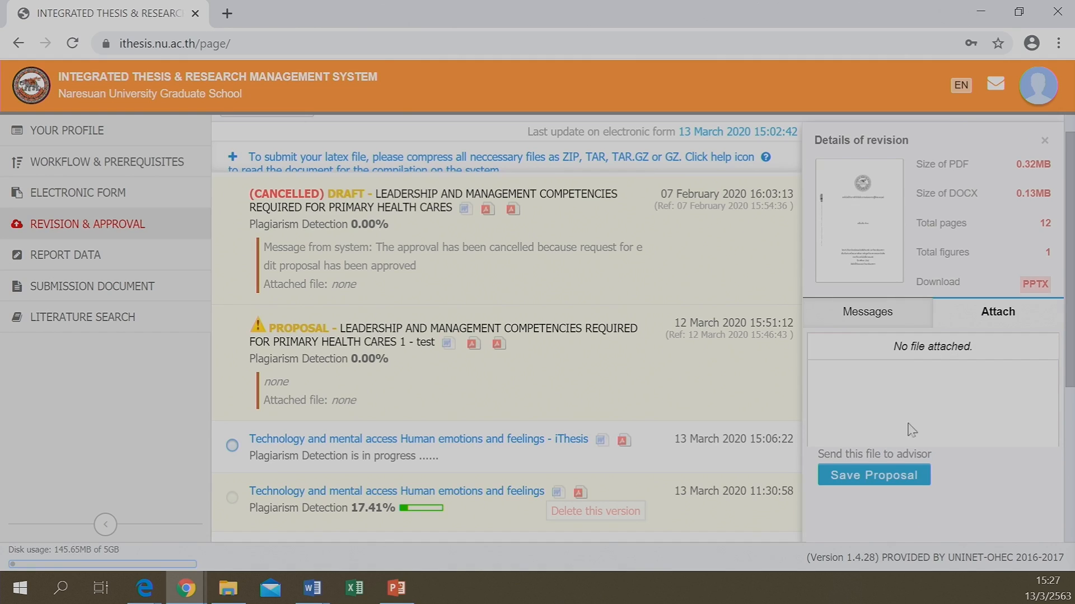
Try saving the proposal, which warns that a revision must be selected first
click(876, 485)
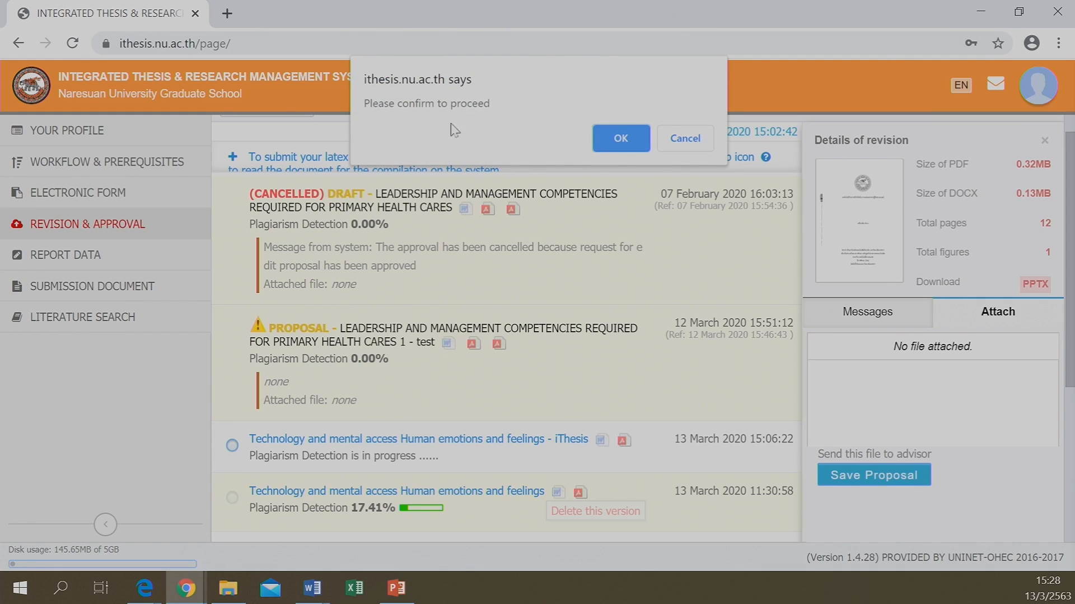
click(612, 138)
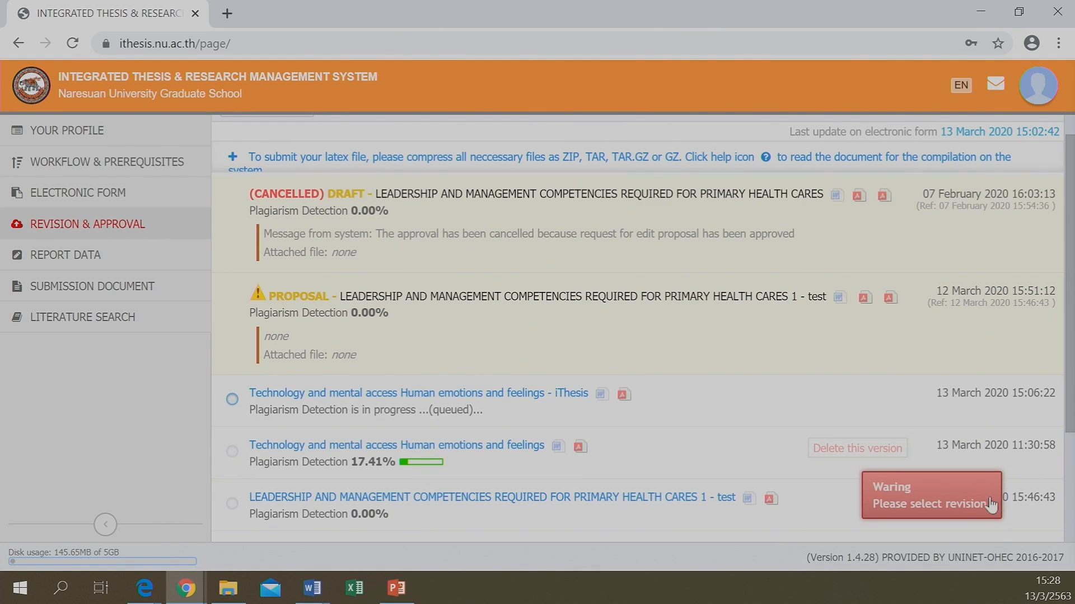
click(956, 492)
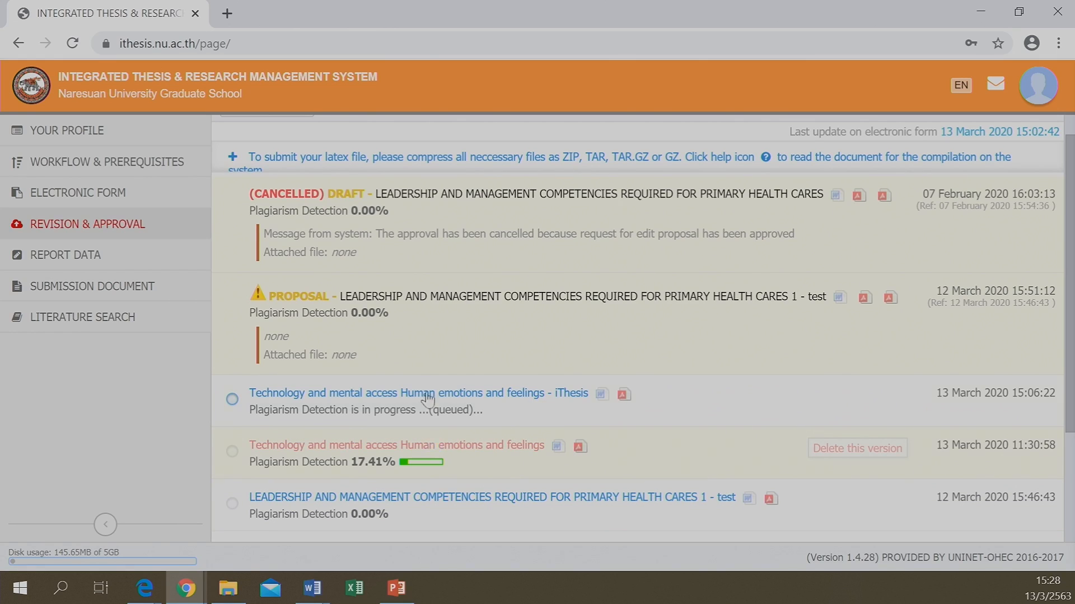
Send the 15:06:22 revision's proposal to the advisor and open its queued plagiarism report
click(318, 453)
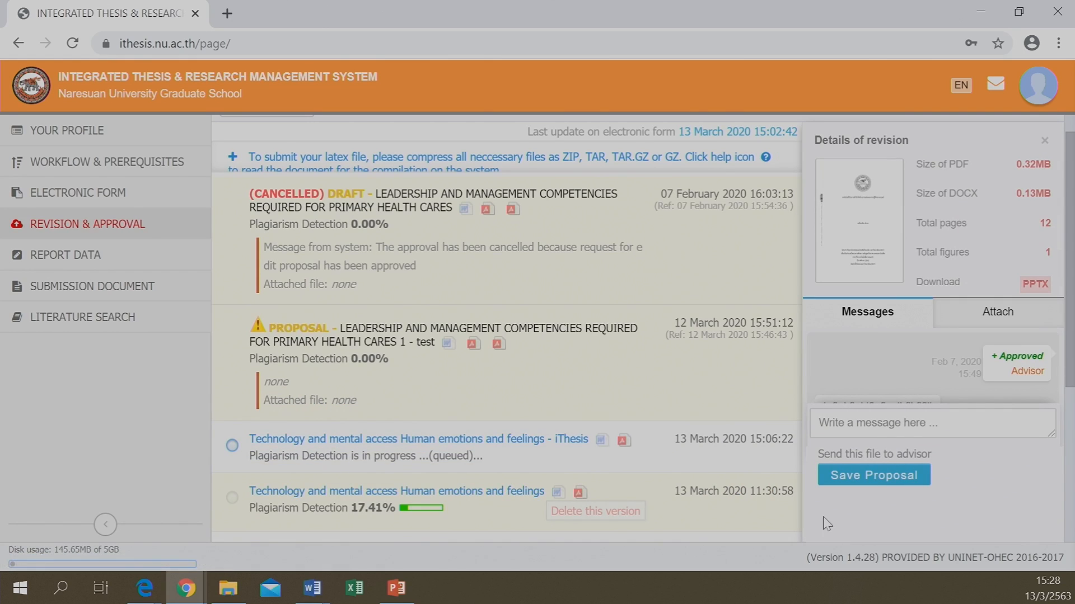
click(873, 476)
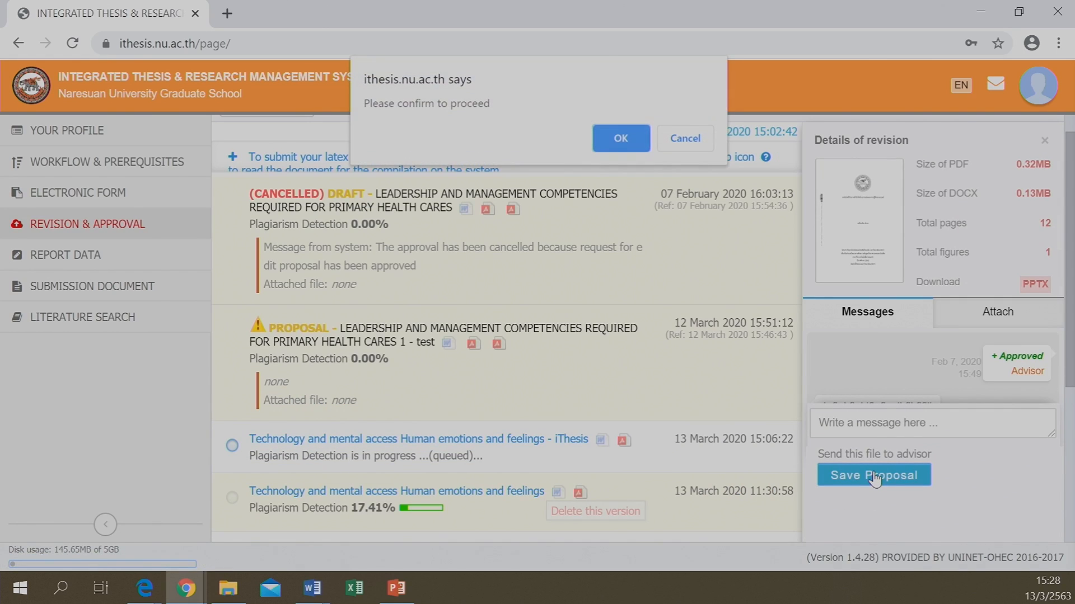
click(623, 140)
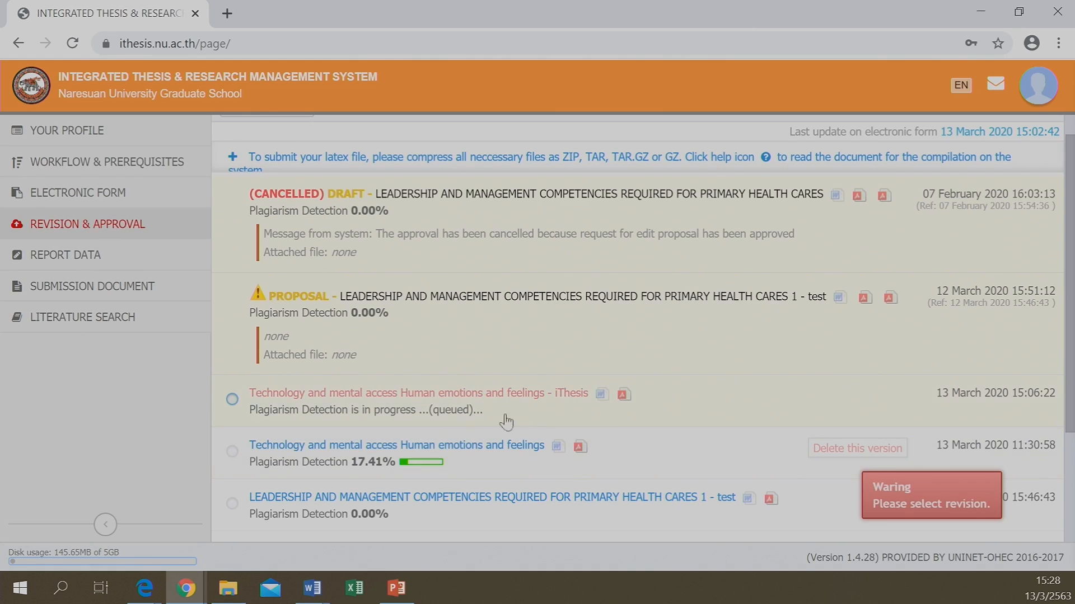
click(446, 411)
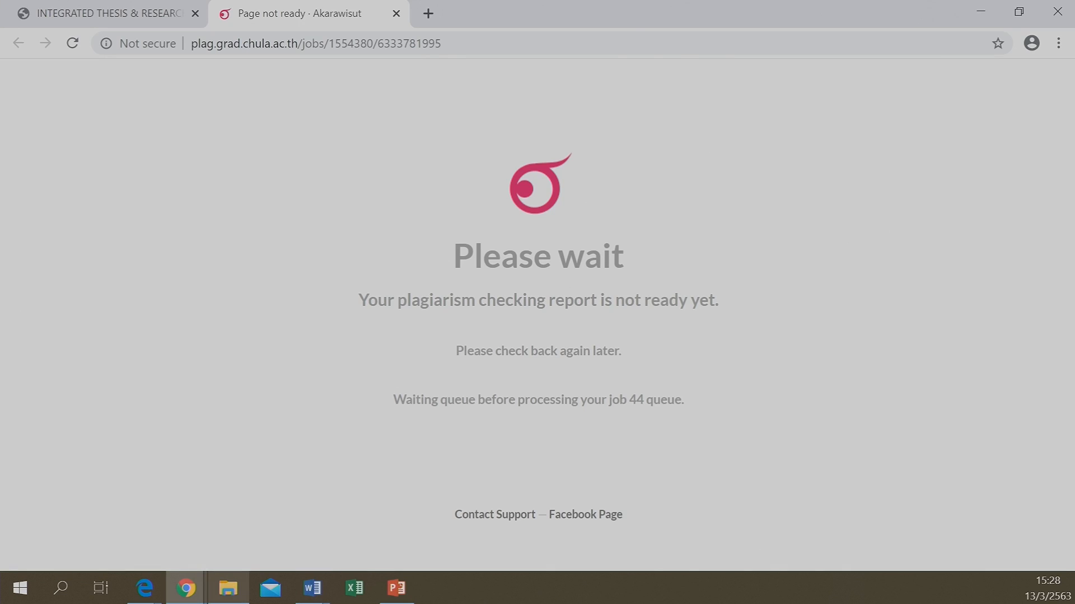
Check the Akarawisut waiting page, now 42 jobs ahead, then go back to iThesis
mouse_move(188, 594)
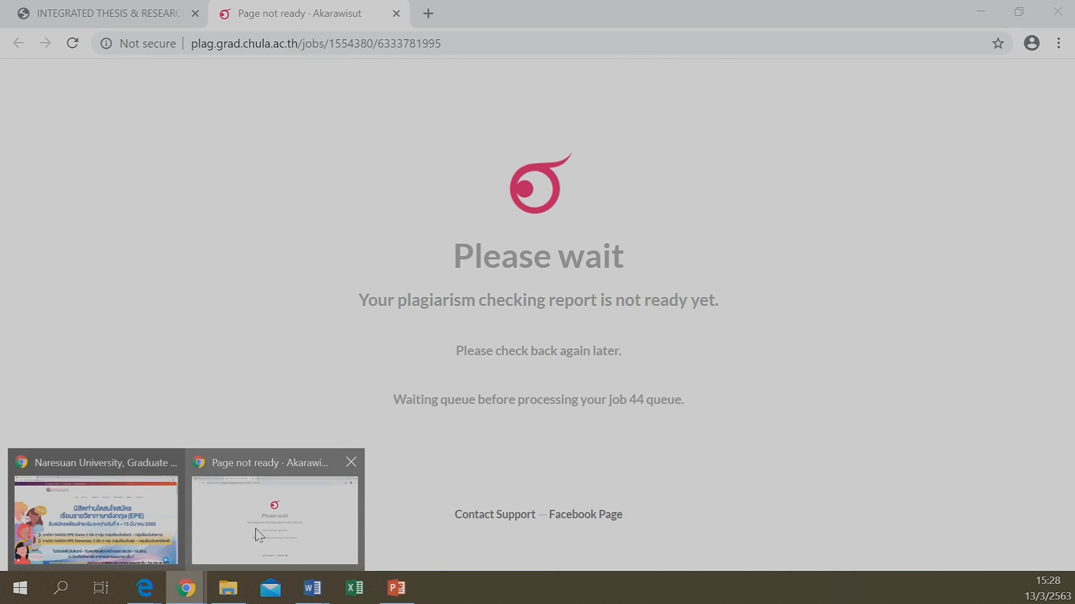
click(218, 555)
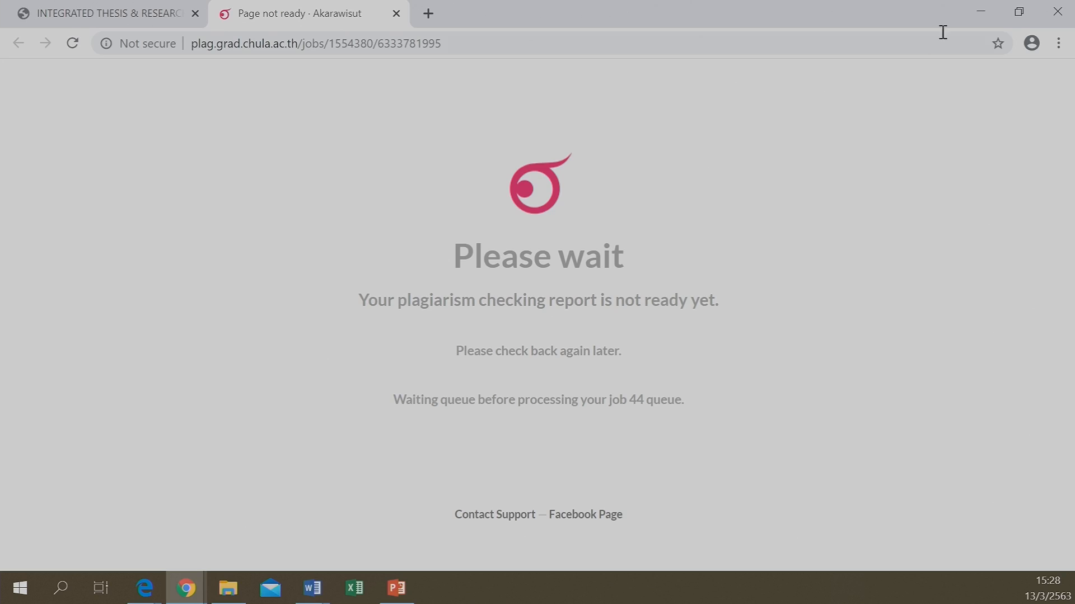
click(980, 16)
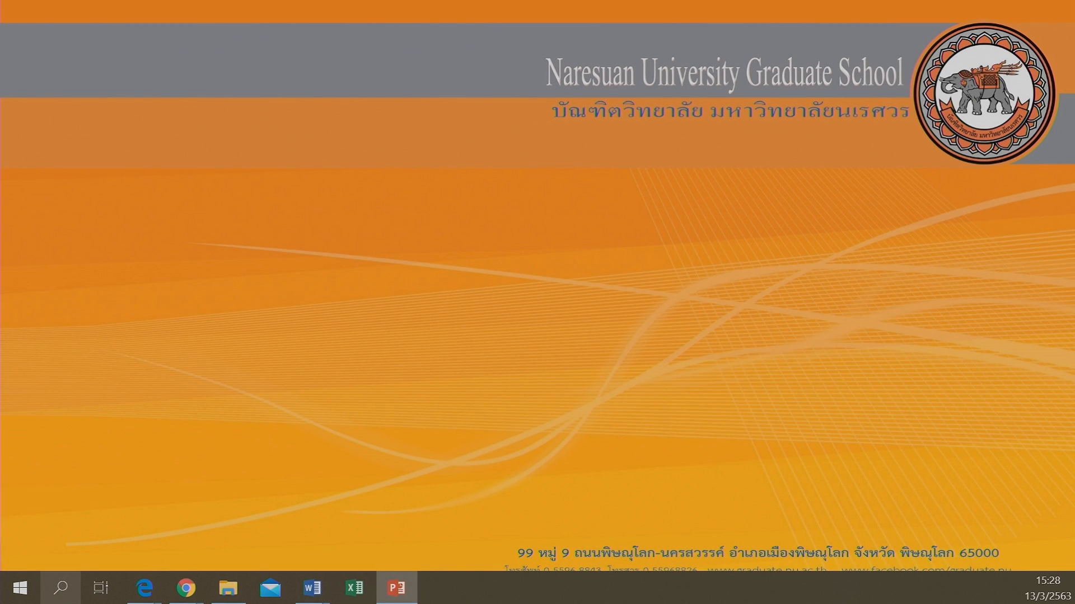
mouse_move(205, 598)
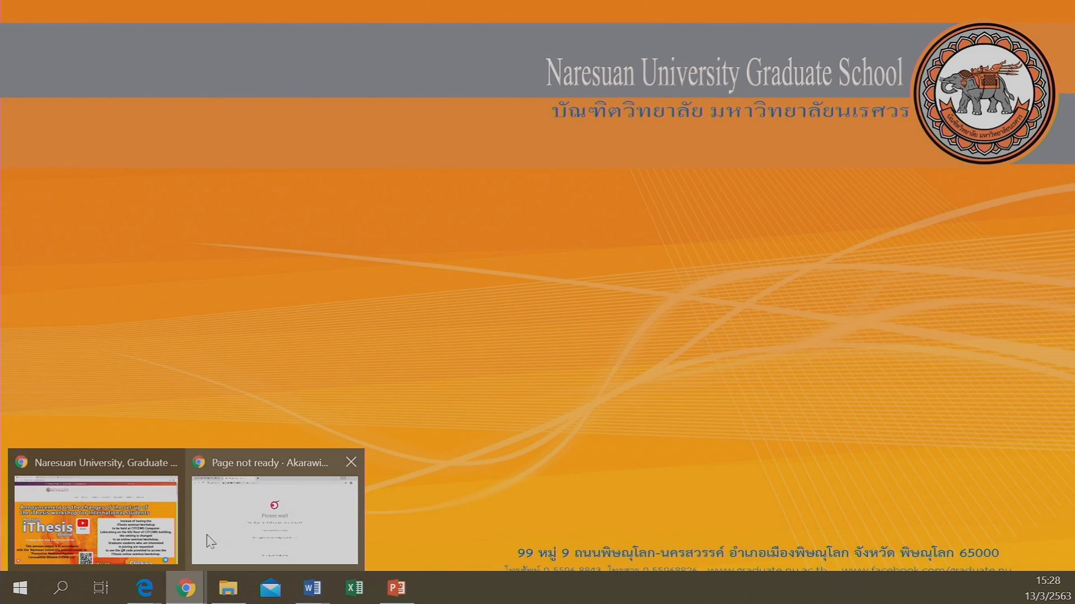
click(274, 521)
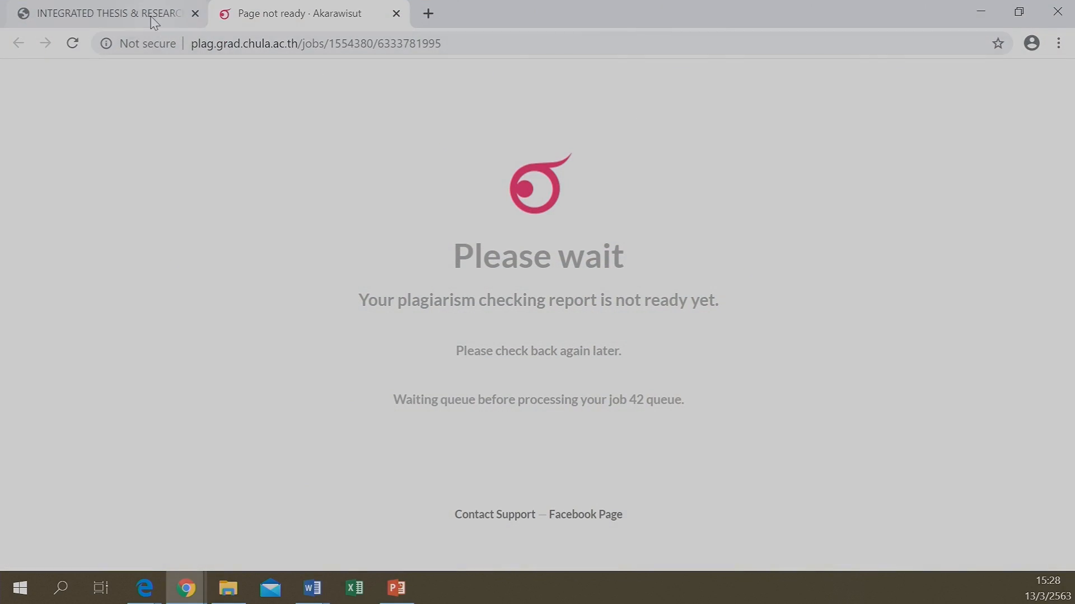
click(148, 16)
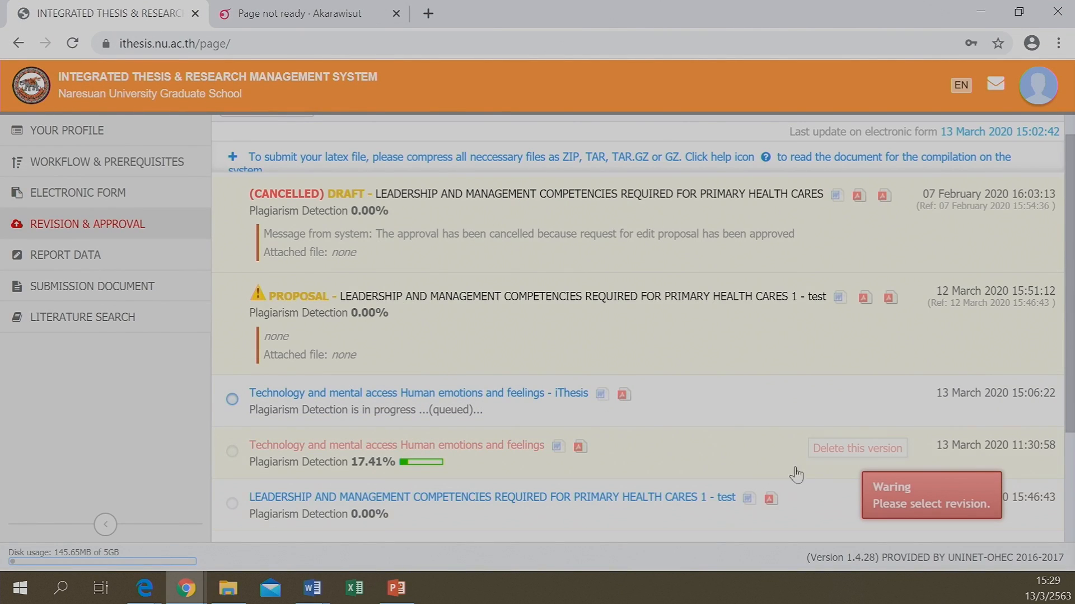
Select a revision, resend its proposal to the advisor, and return to the full revision list
click(898, 492)
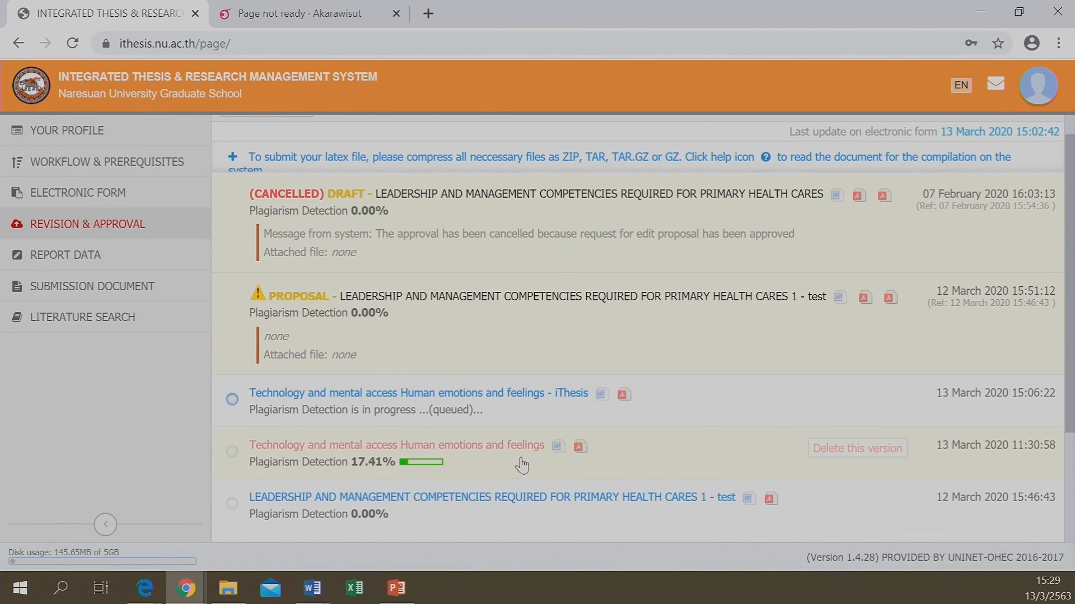
scroll(559, 435, down, 3)
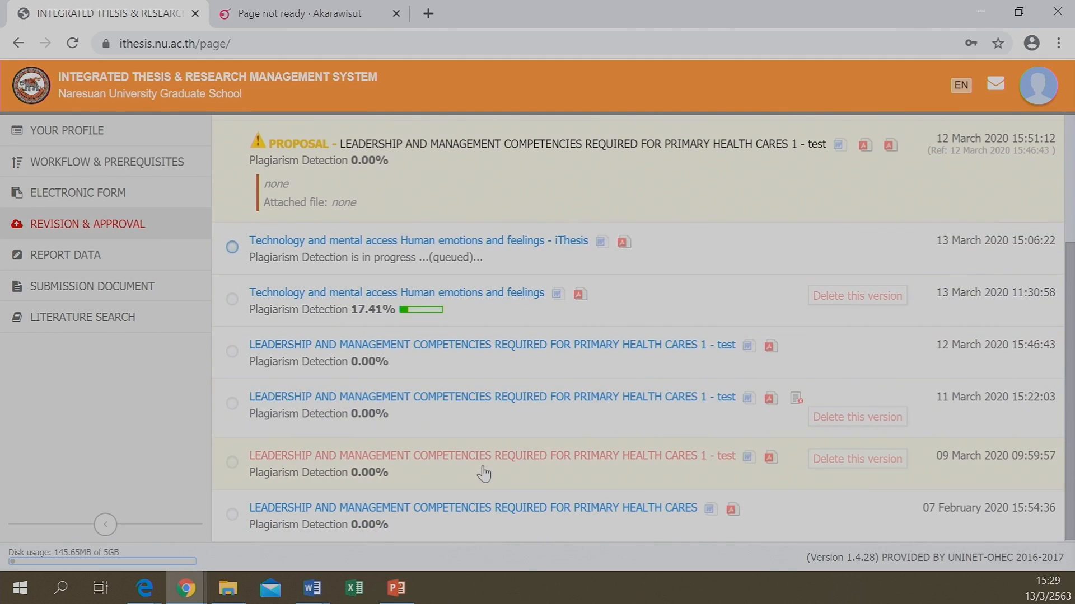
click(470, 480)
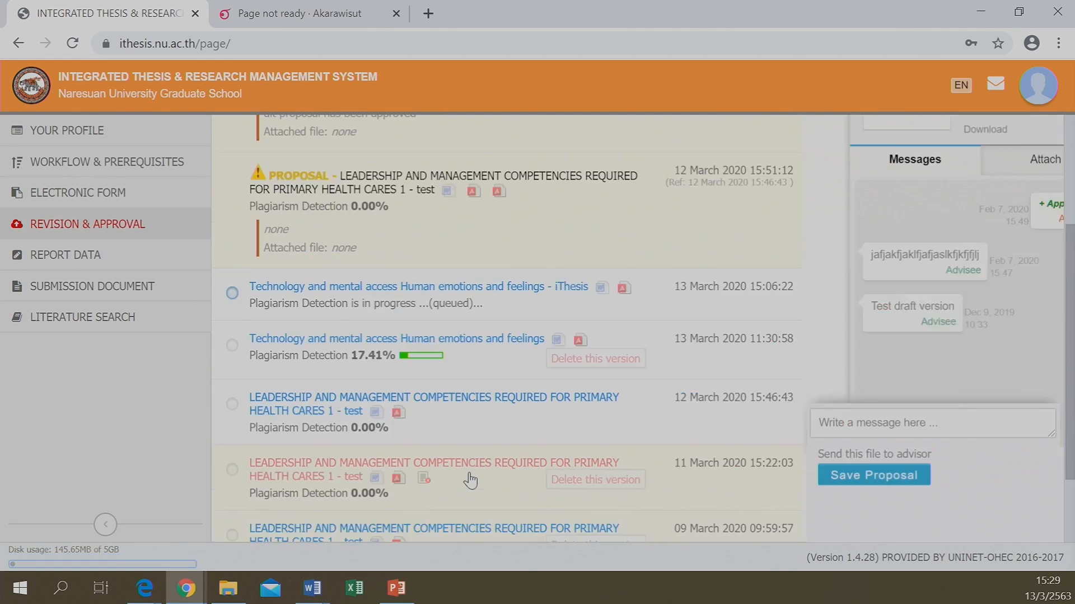
click(889, 477)
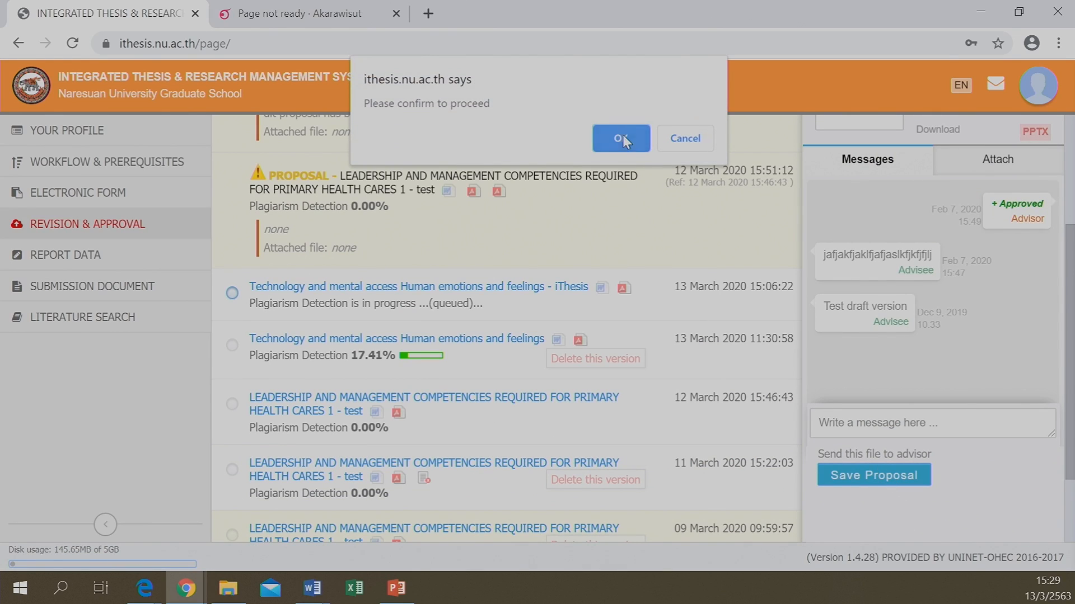
click(622, 135)
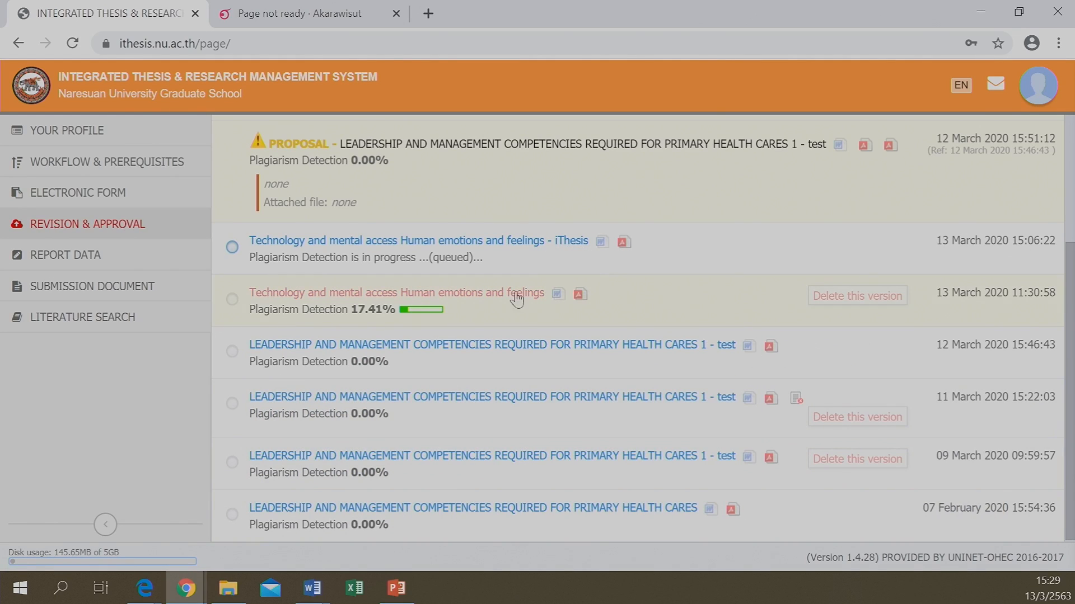
scroll(479, 479, up, 3)
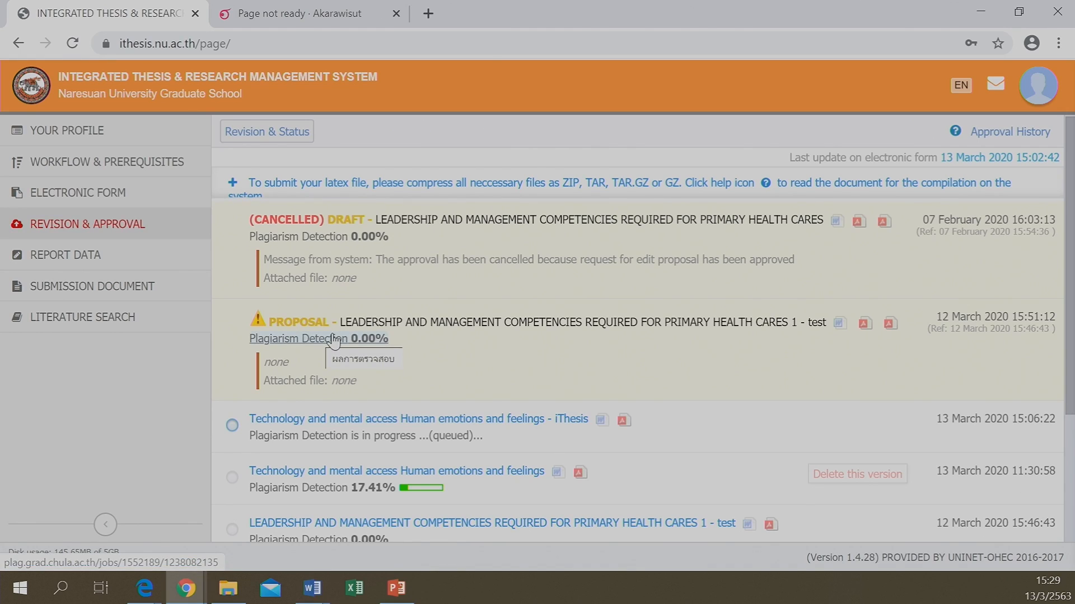
Recheck the still-queued plagiarism report, close the duplicate report, and switch to PowerPoint
scroll(358, 343, down, 3)
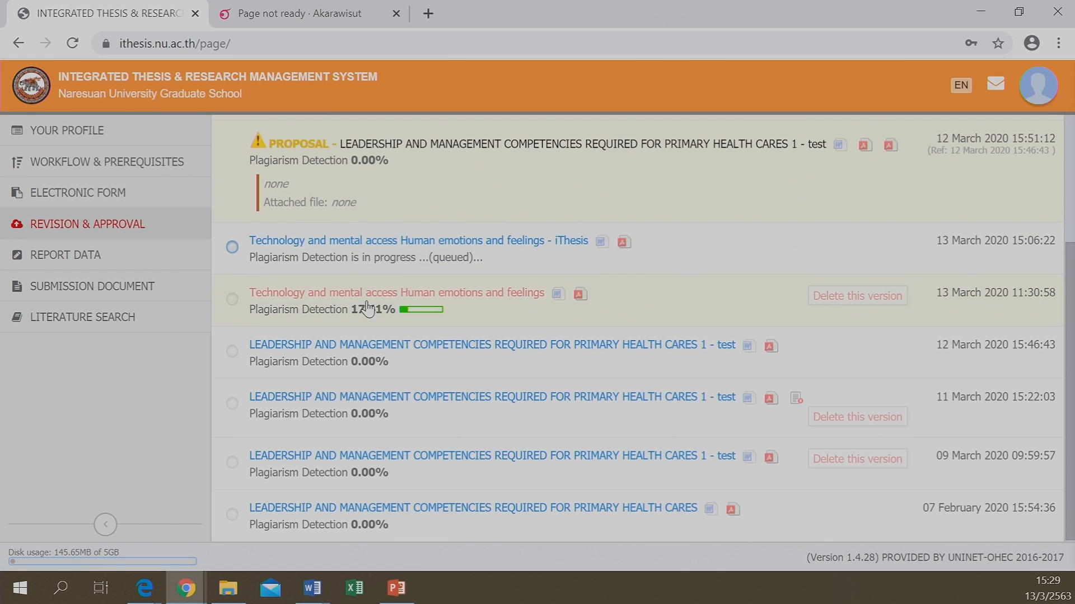
click(442, 258)
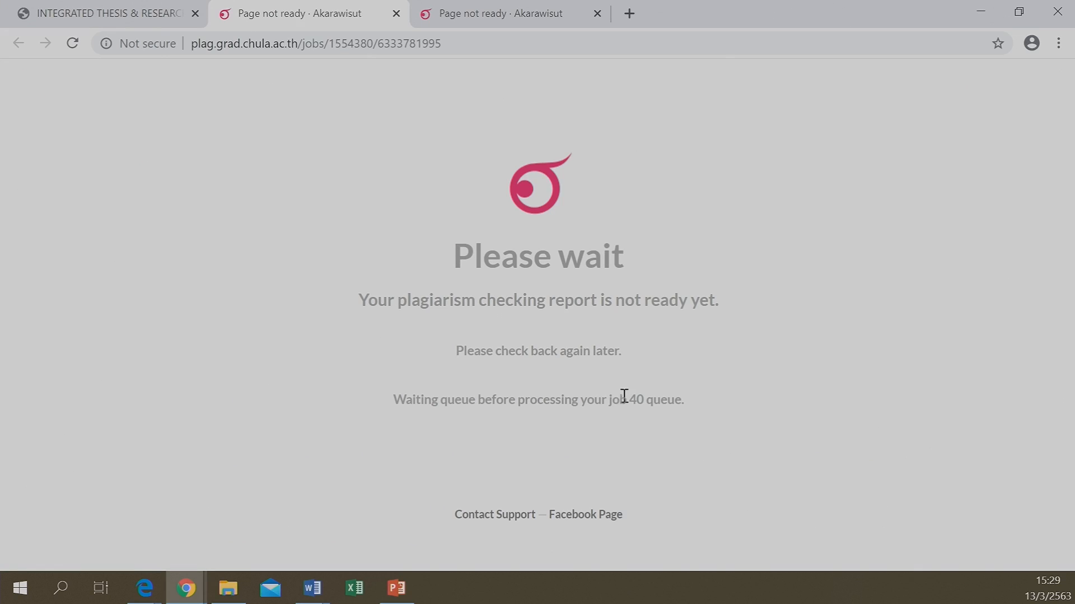
click(596, 13)
click(87, 12)
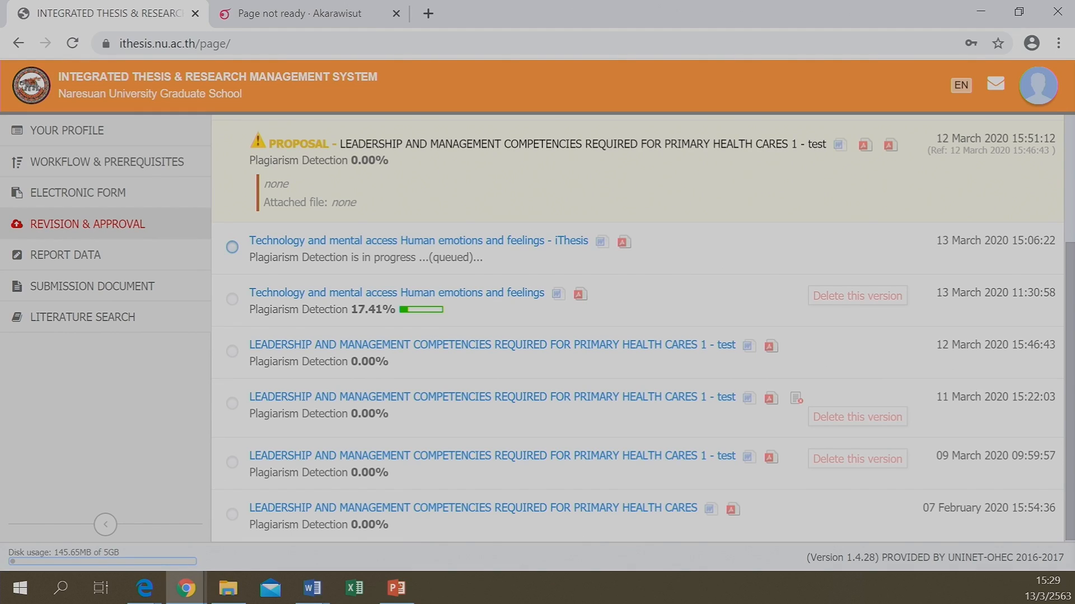
key(alt+Tab)
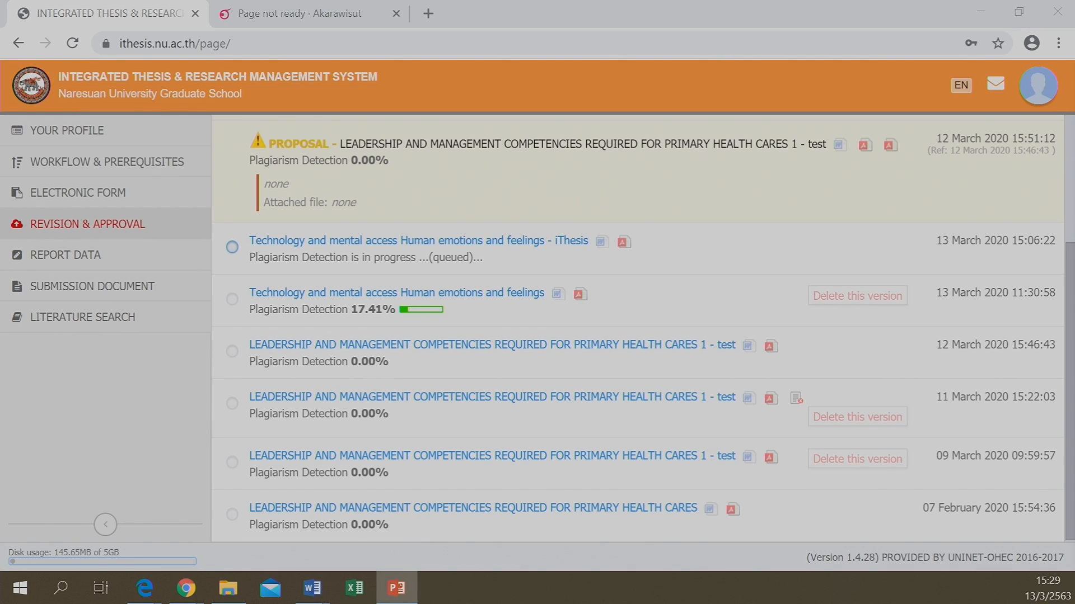
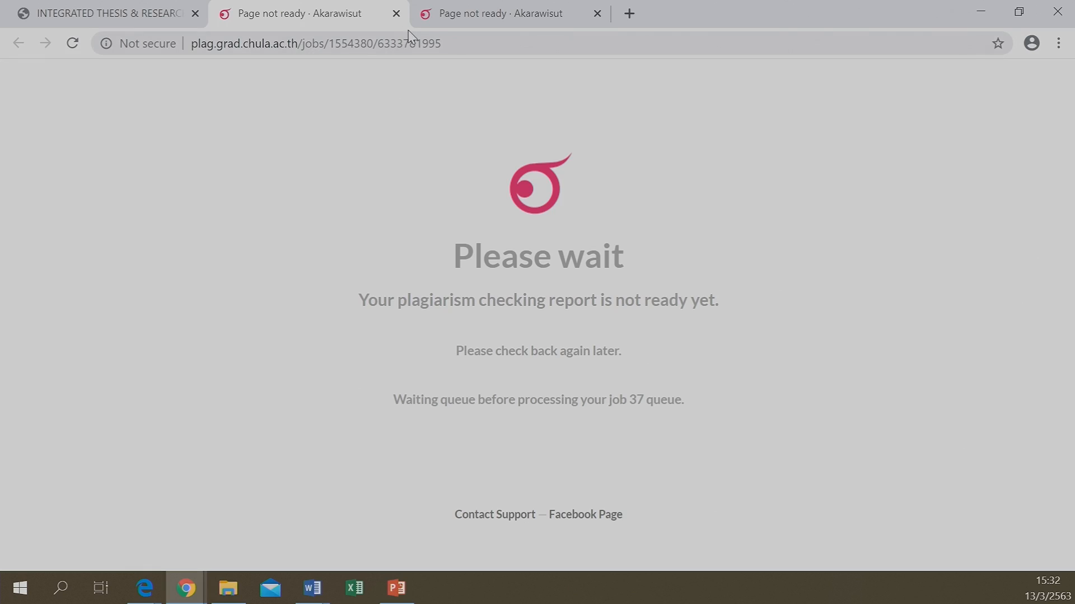
Close the extra 'Page not ready' plagiarism tab and go back to the presentation
click(395, 13)
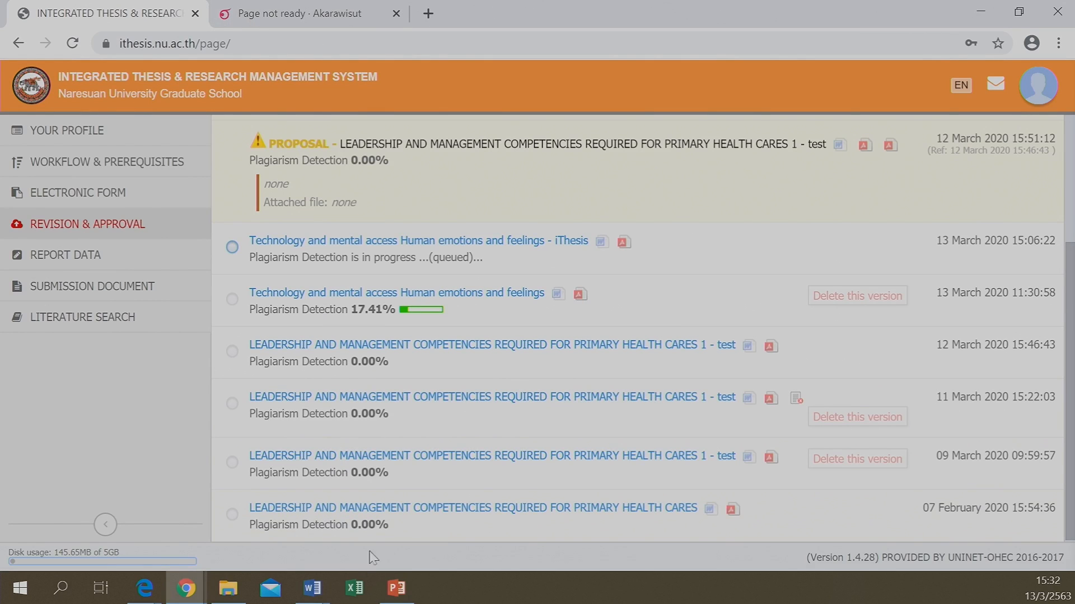
click(386, 585)
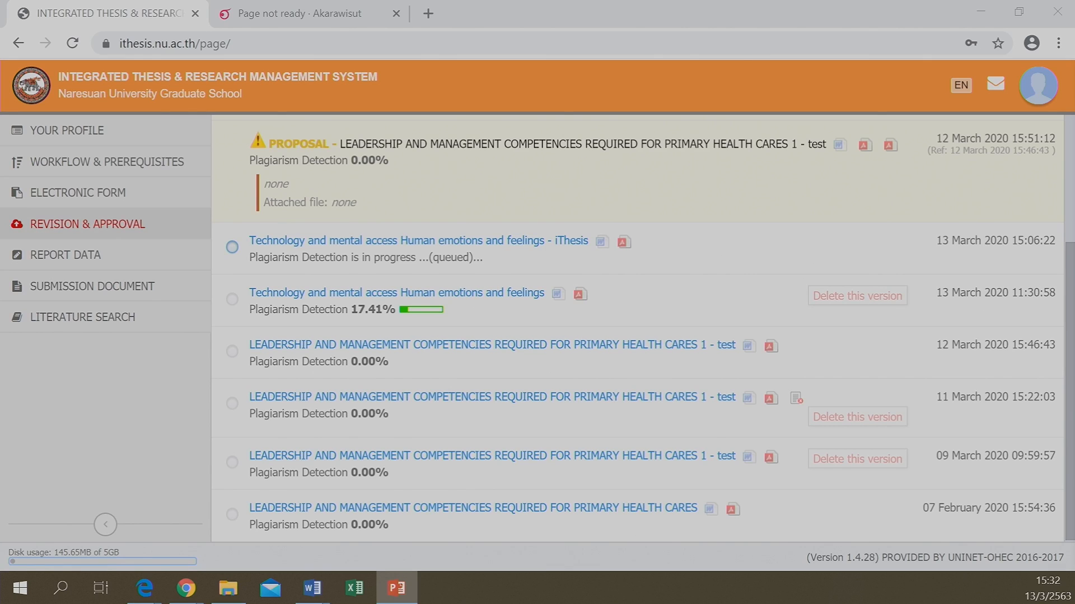
Start the slideshow at slide 20, Proposal Stage, revealing the 36.17% Pending example and the Disapproved heading
key(shift+F5)
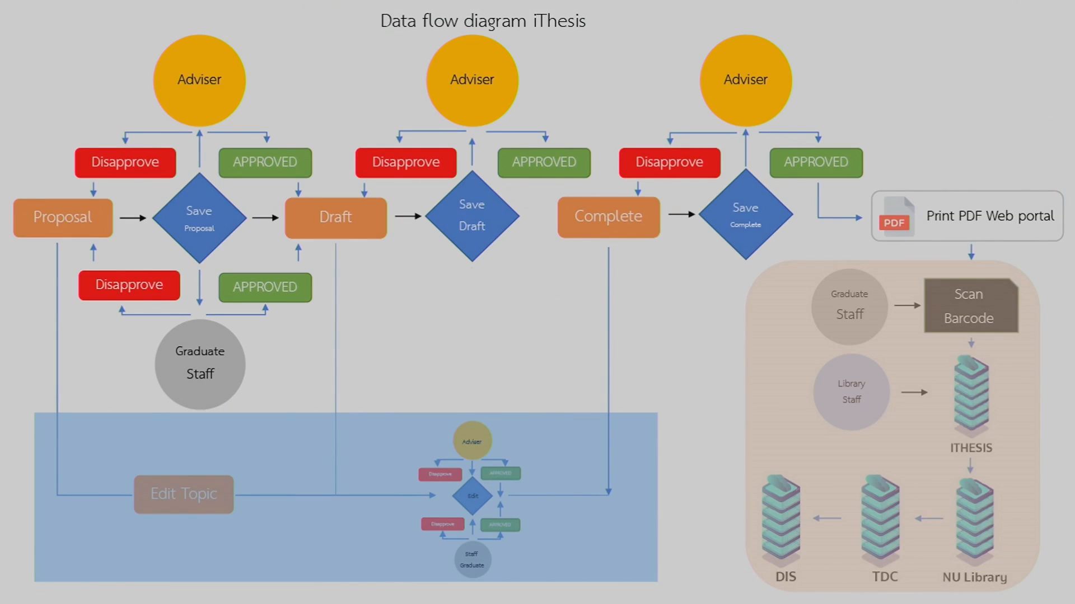
key(Right)
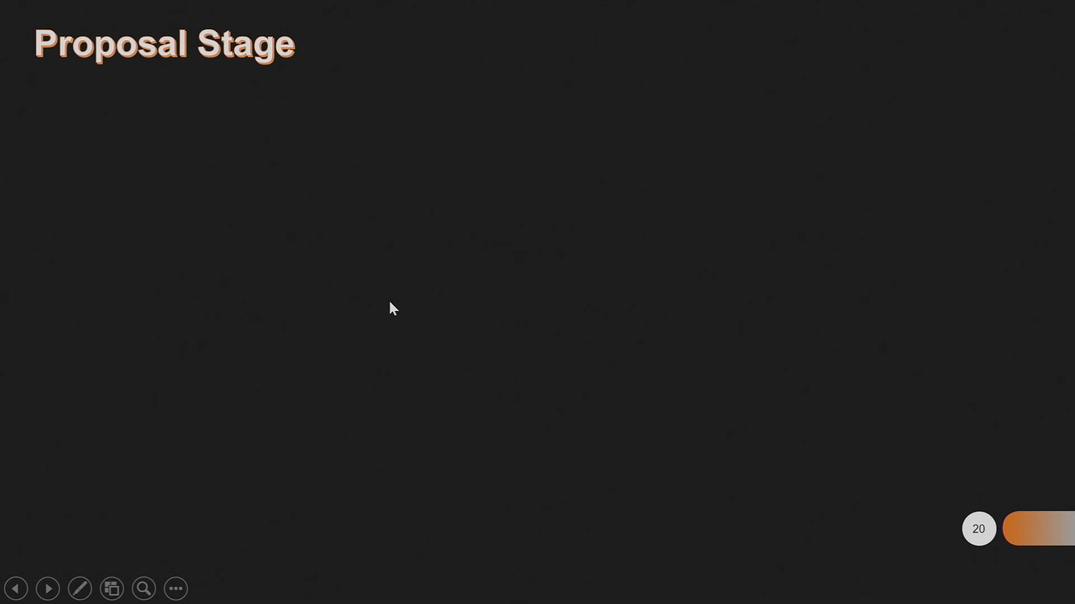
key(Right)
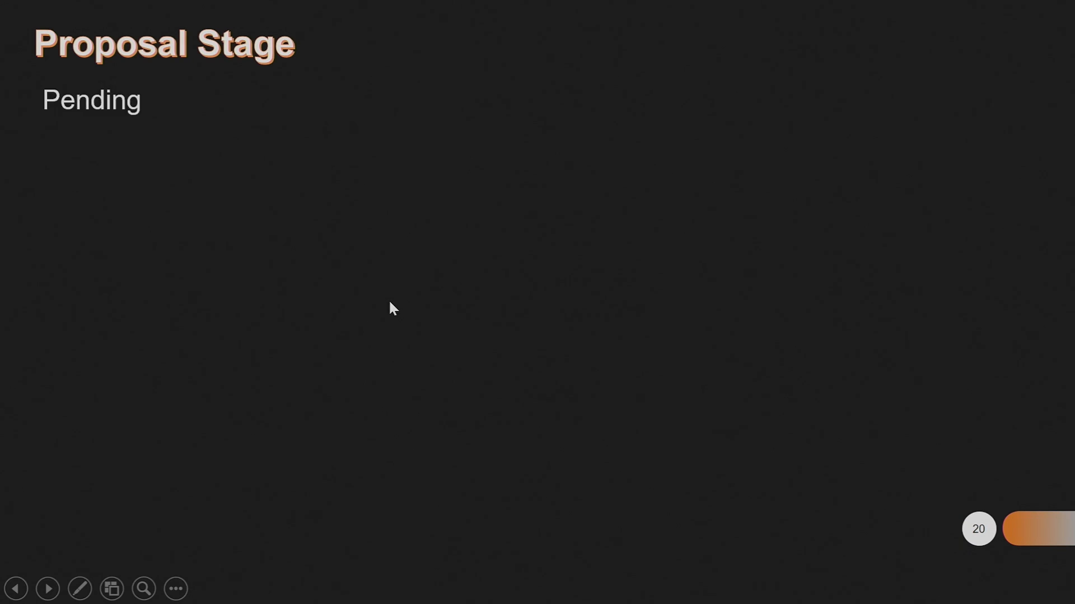
key(Right)
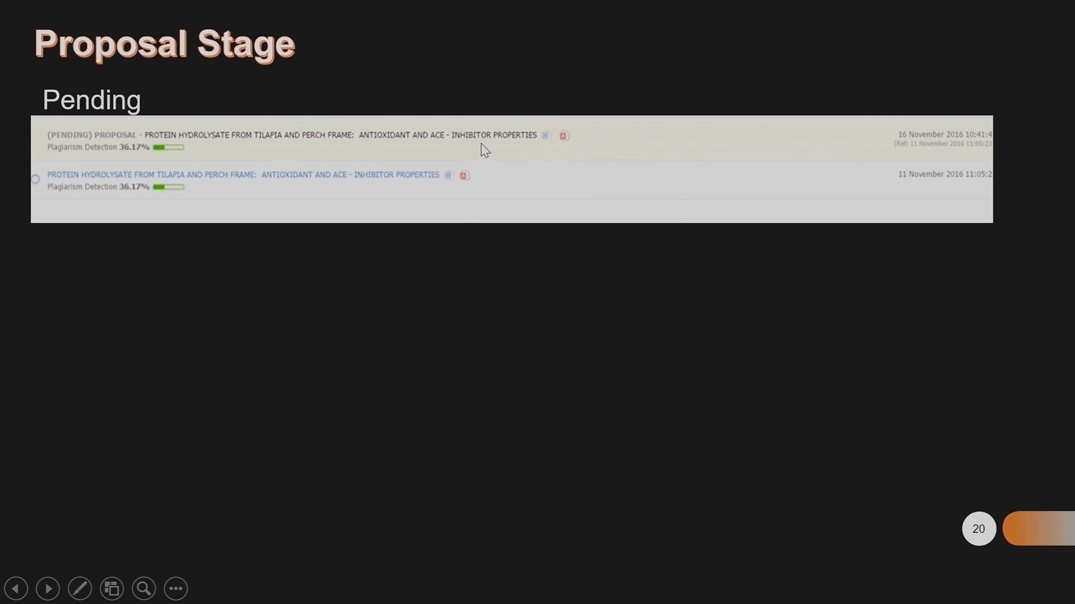
key(Right)
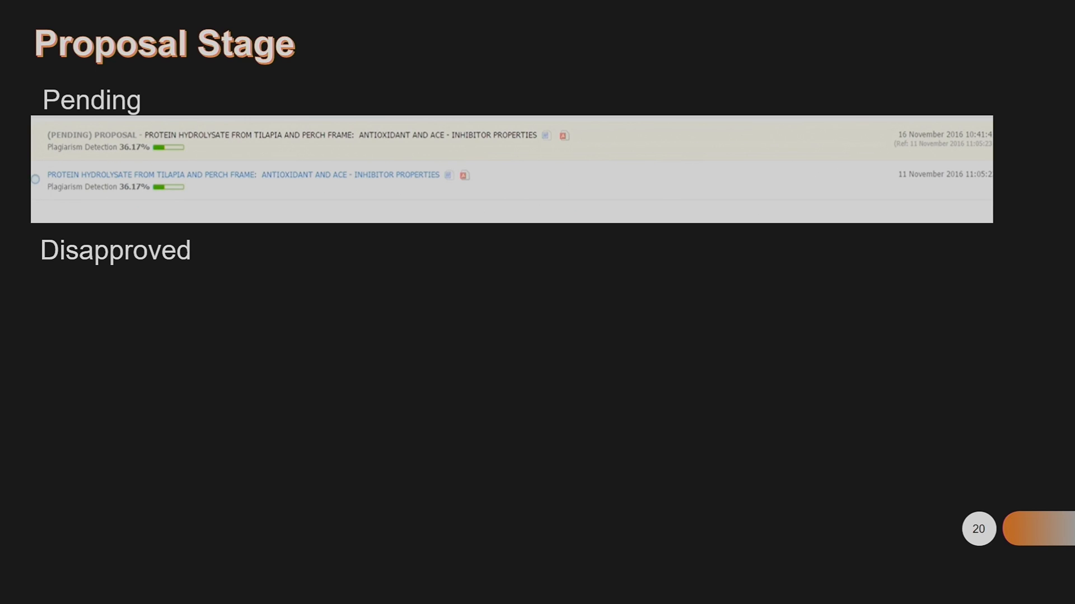
Reveal the Disapproved example at 36.17% and the Approved example at 0.00% plagiarism
key(Right)
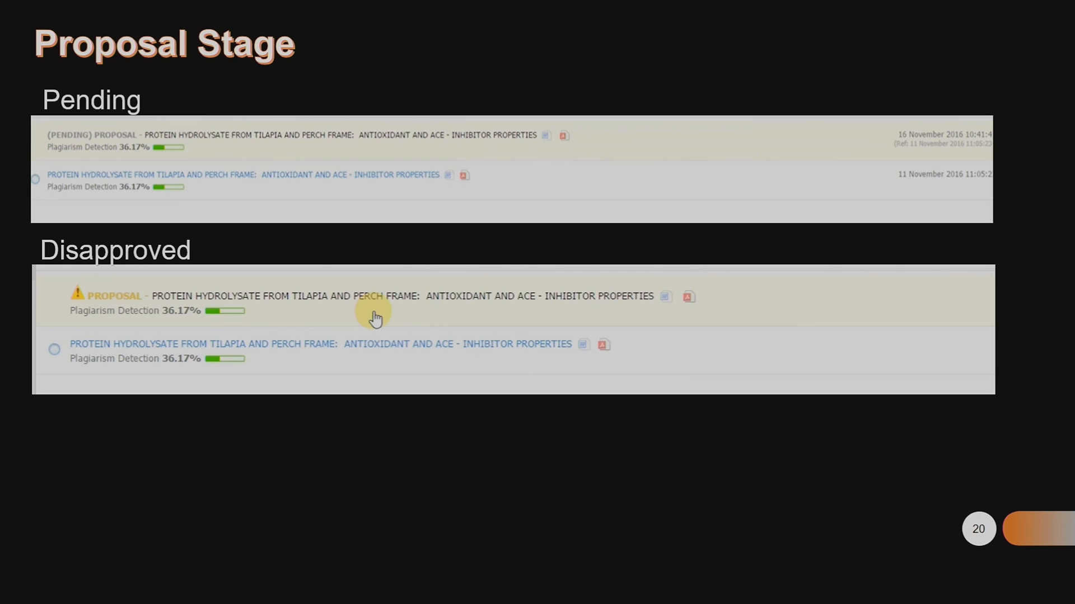
click(253, 300)
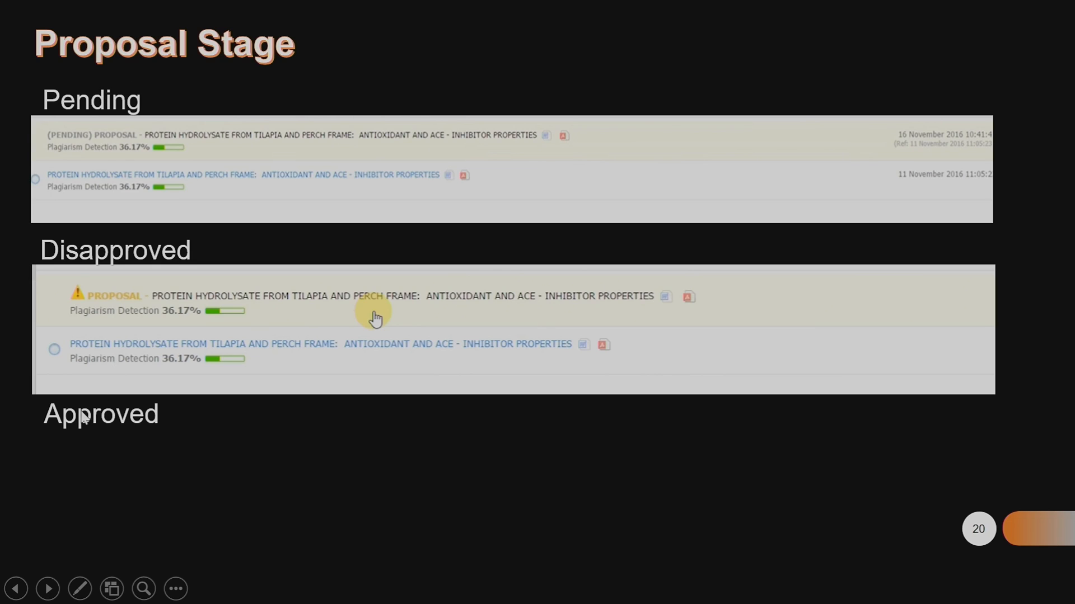
click(132, 426)
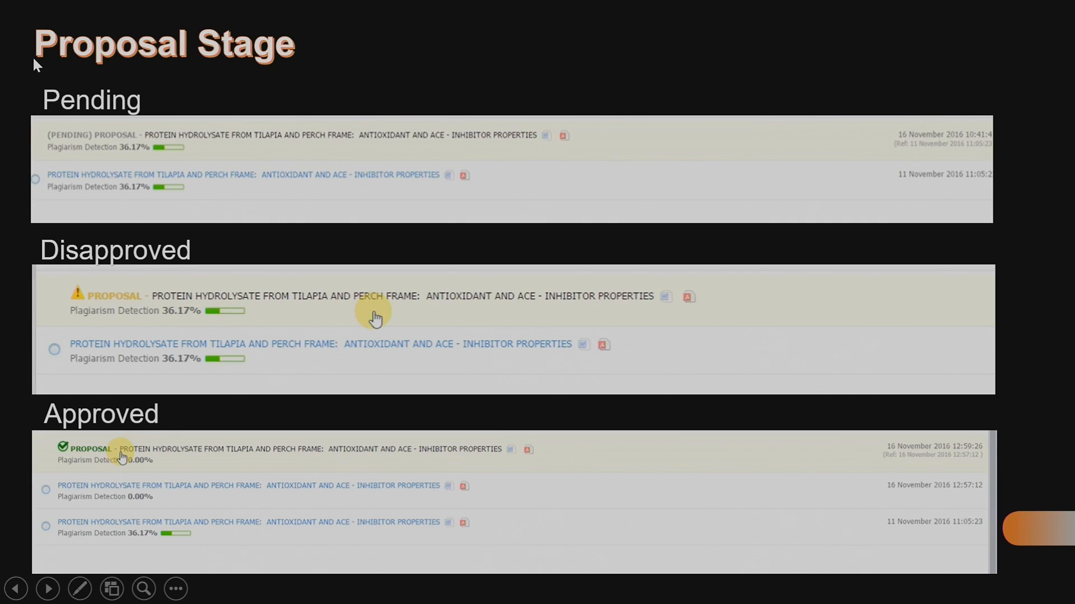
Advance through the Draft Stage and acknowledgement form slides to the pending drafts slide
key(Right)
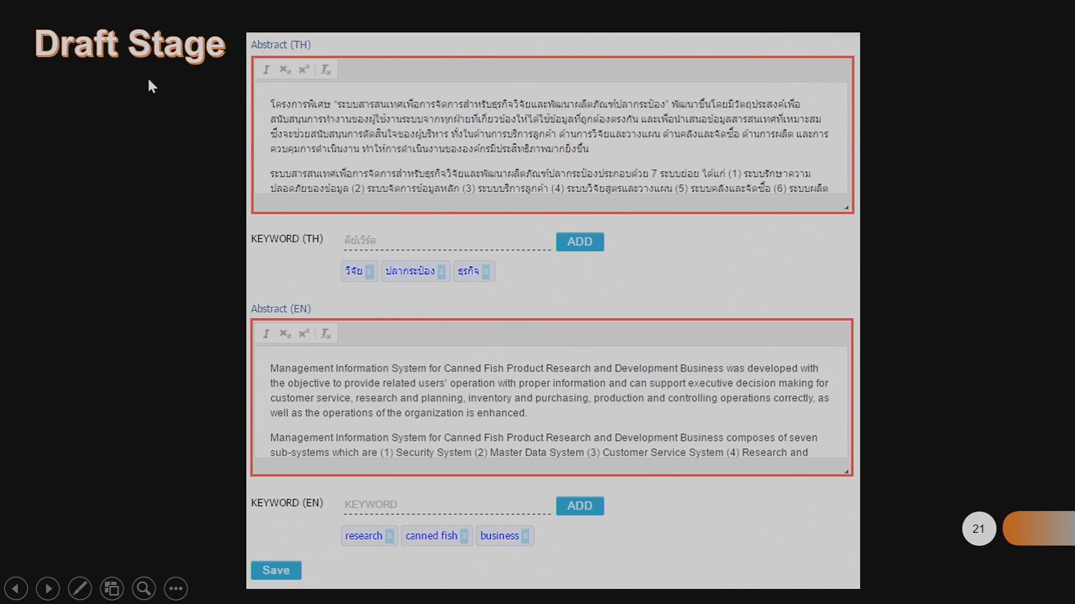
key(Right)
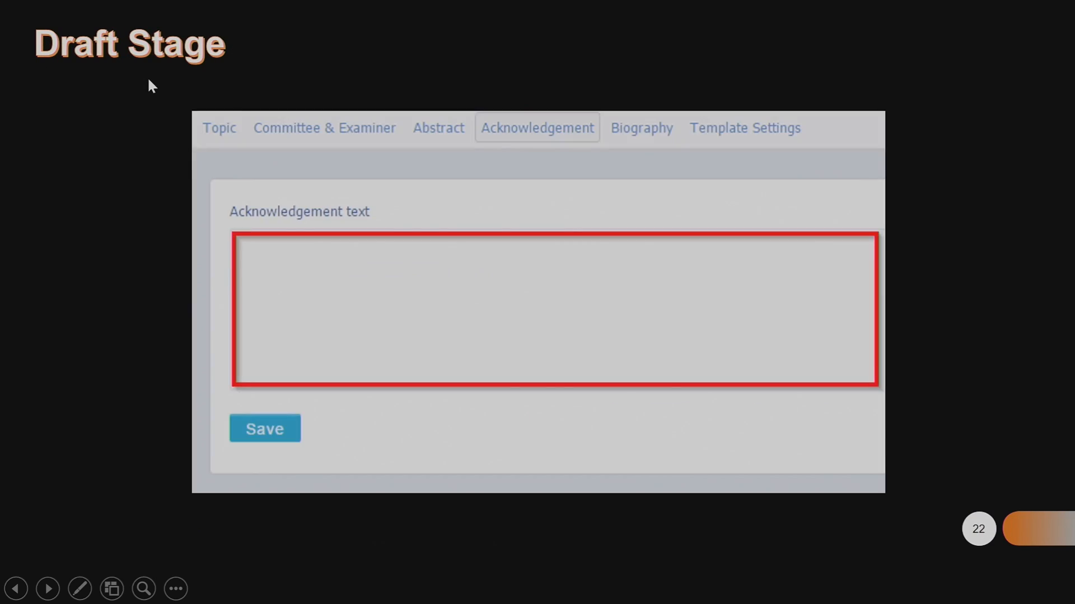
key(Right)
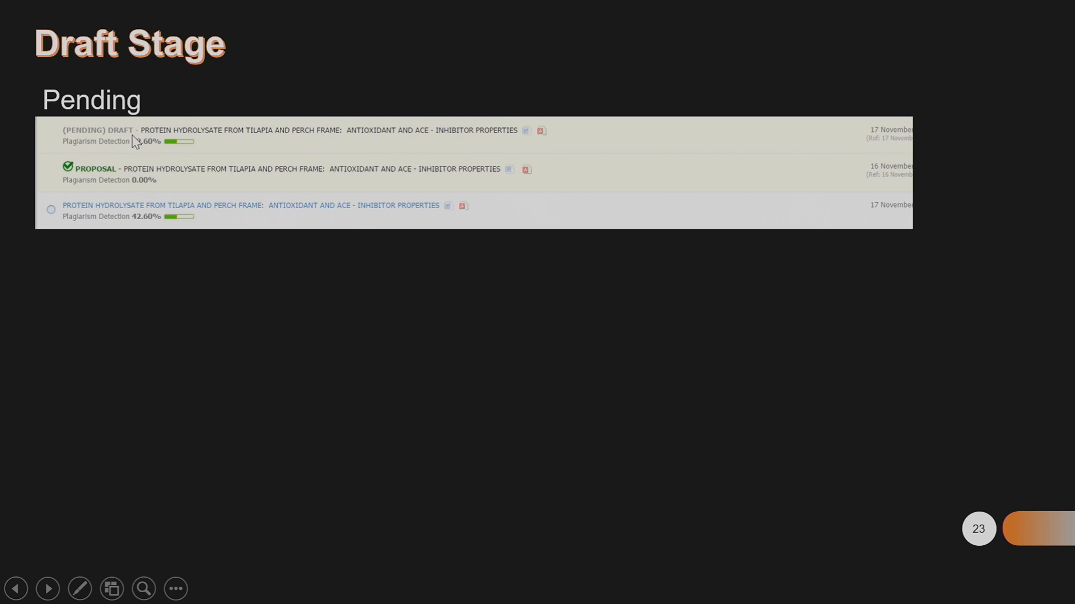
Reveal the disapproved and approved draft examples, then move on to the Complete Stage slide
click(83, 136)
click(87, 141)
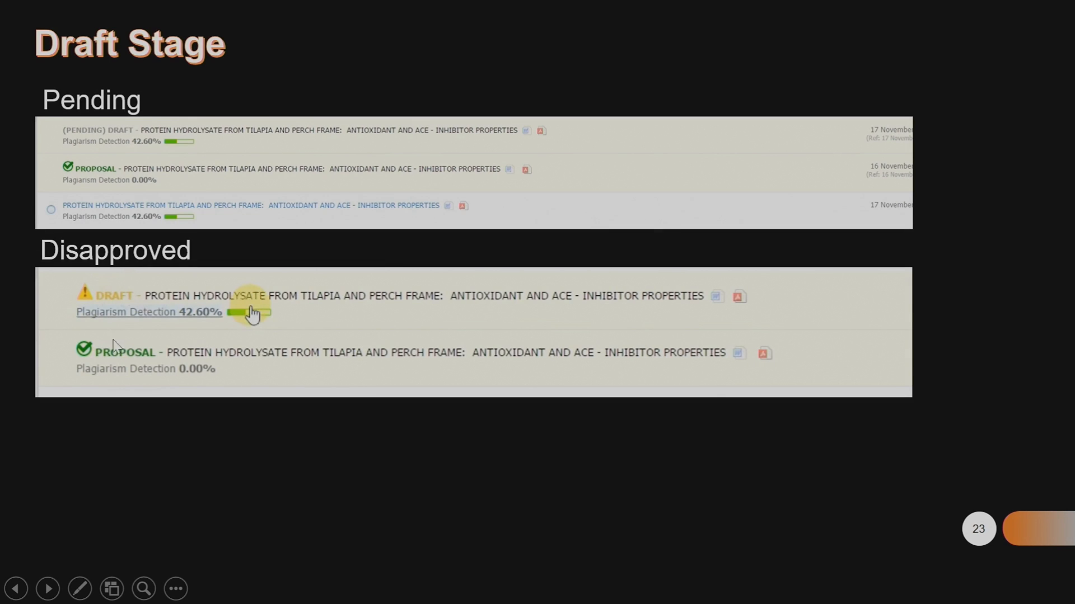
click(118, 295)
click(112, 386)
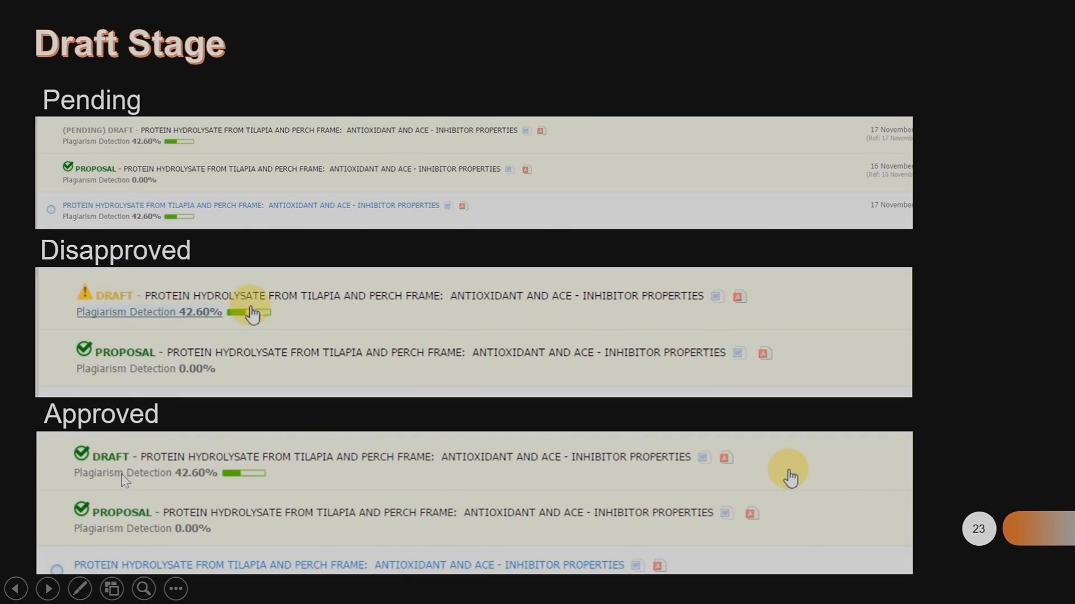
click(89, 448)
Reveal the pending, disapproved and approved Complete Stage examples, then return to the iThesis revision list
click(91, 449)
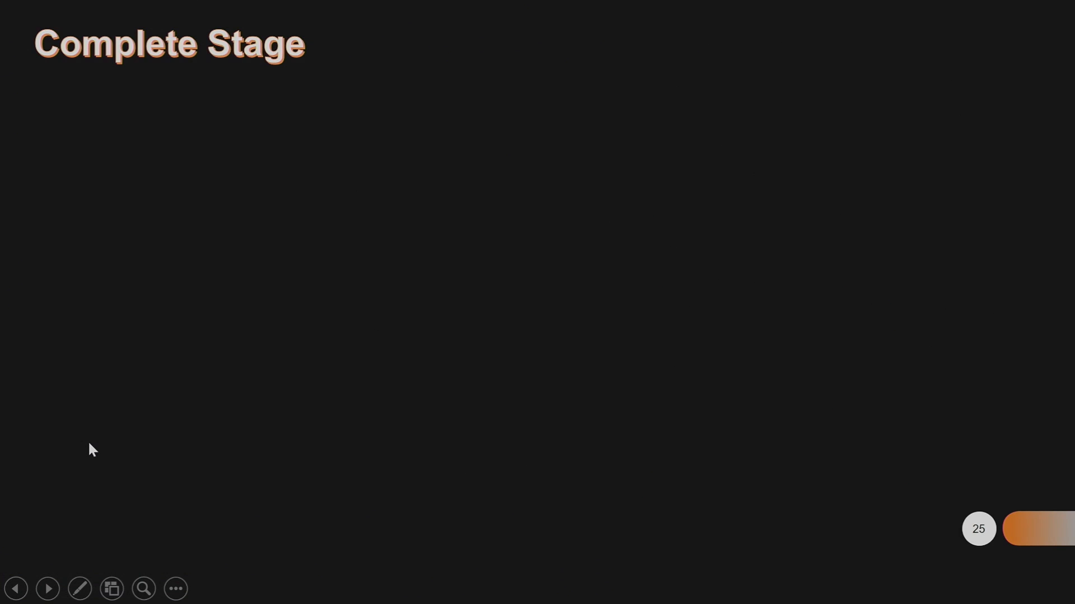
click(92, 450)
click(92, 450)
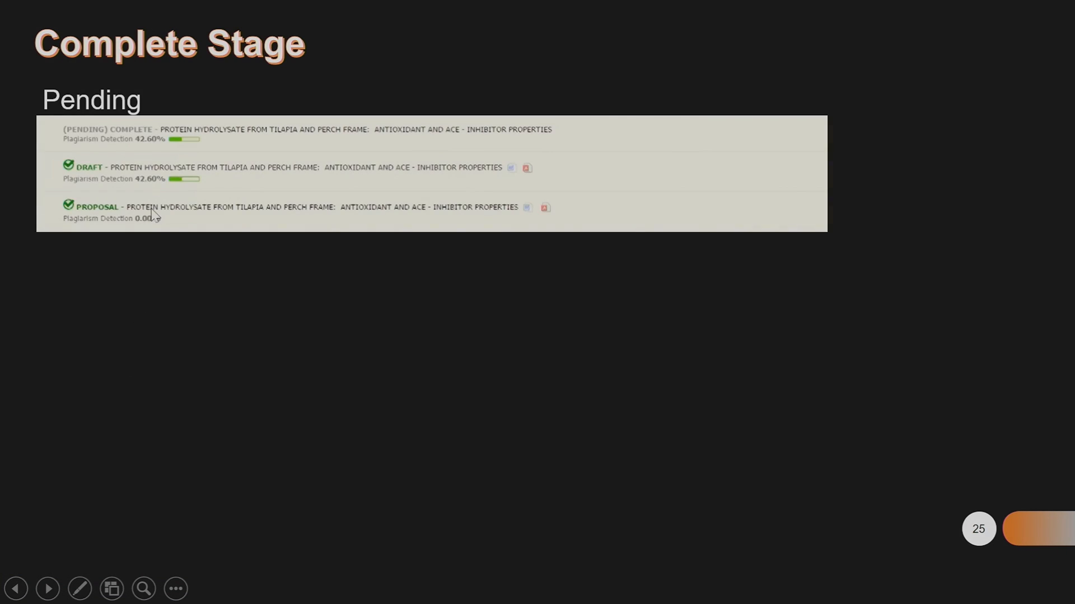
click(96, 138)
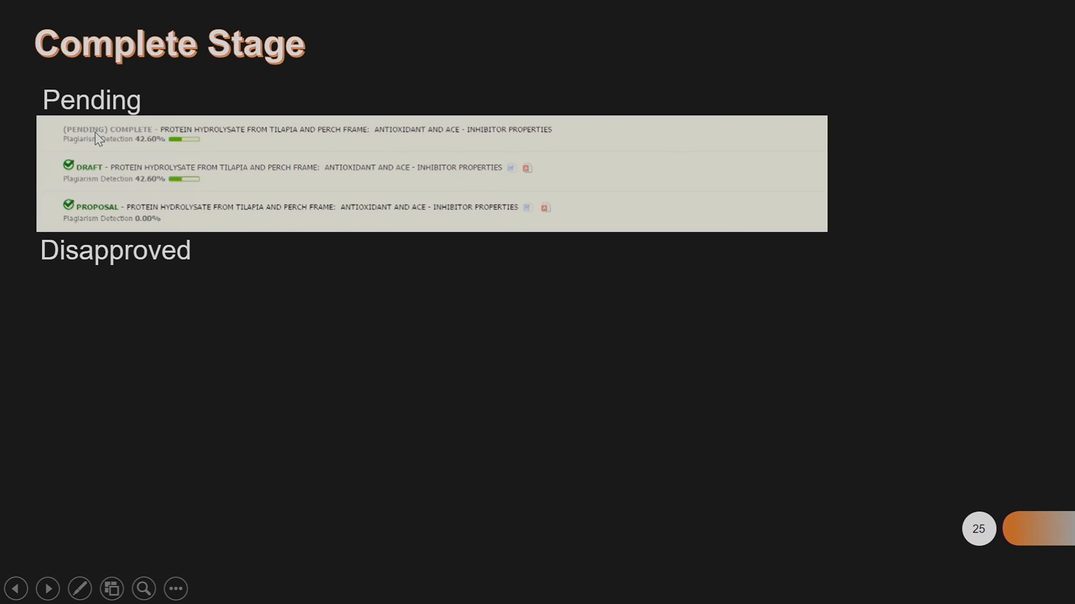
click(125, 278)
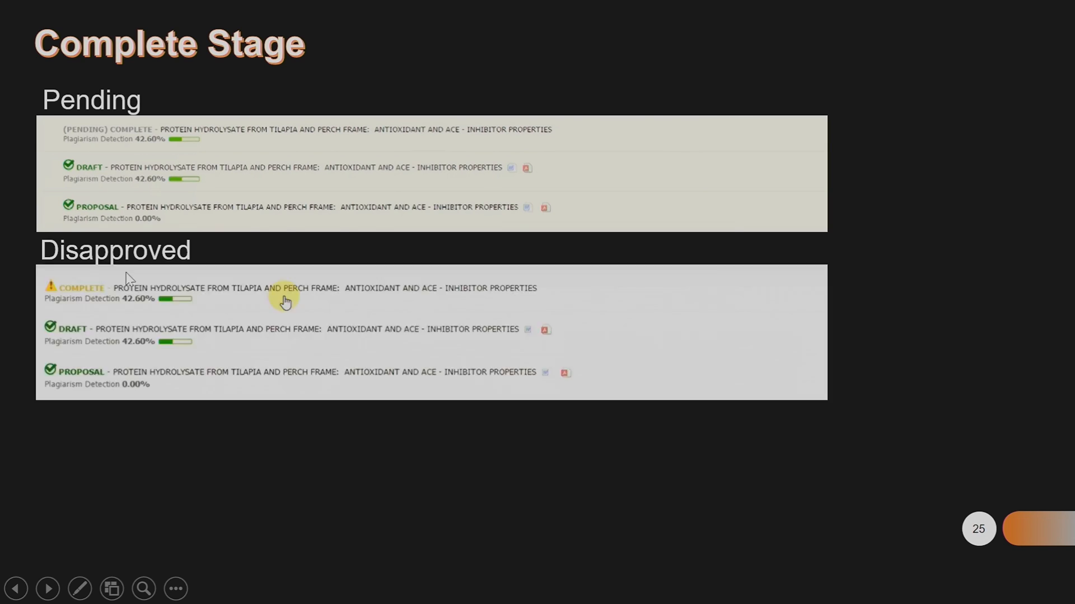
click(79, 290)
click(79, 290)
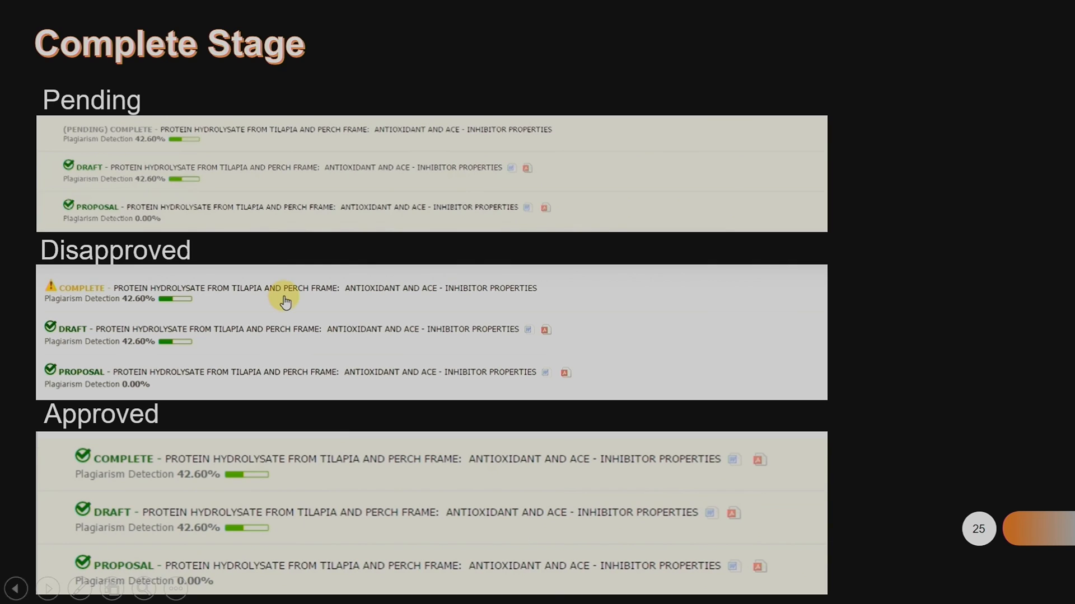
click(131, 347)
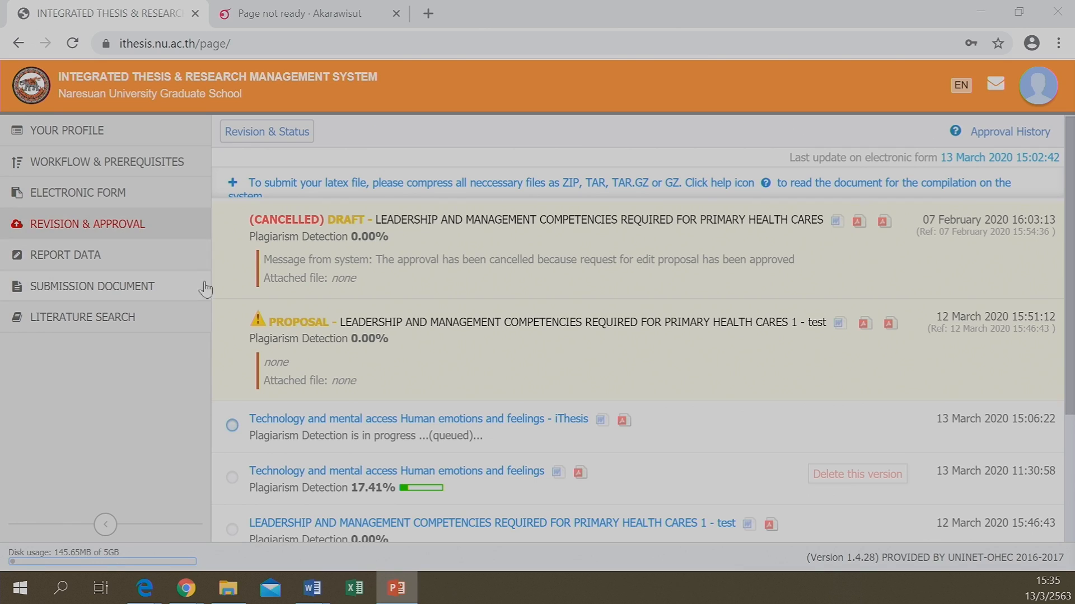
click(444, 436)
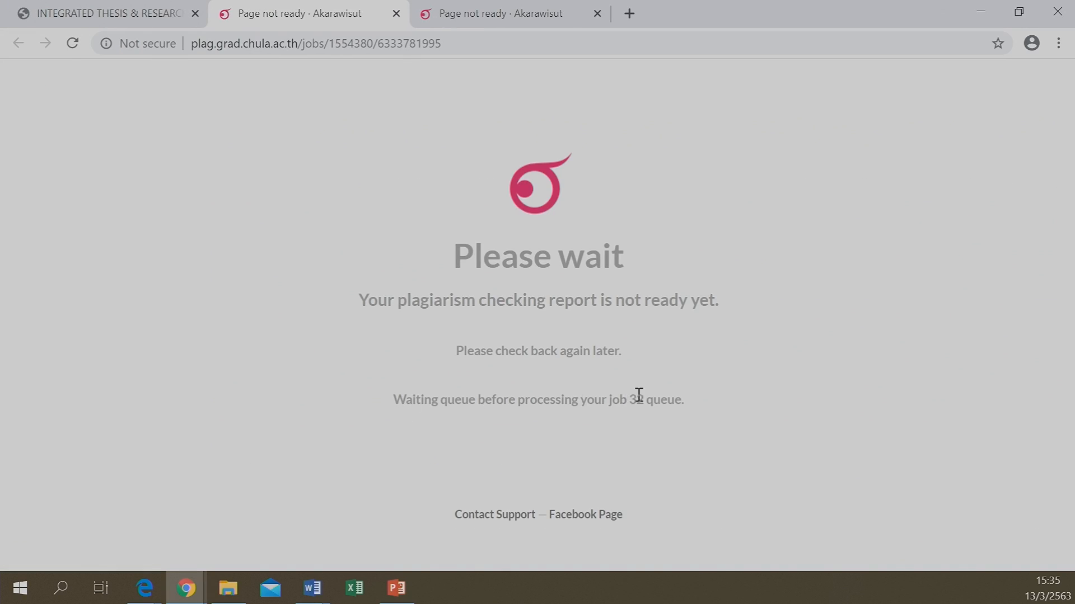
click(597, 13)
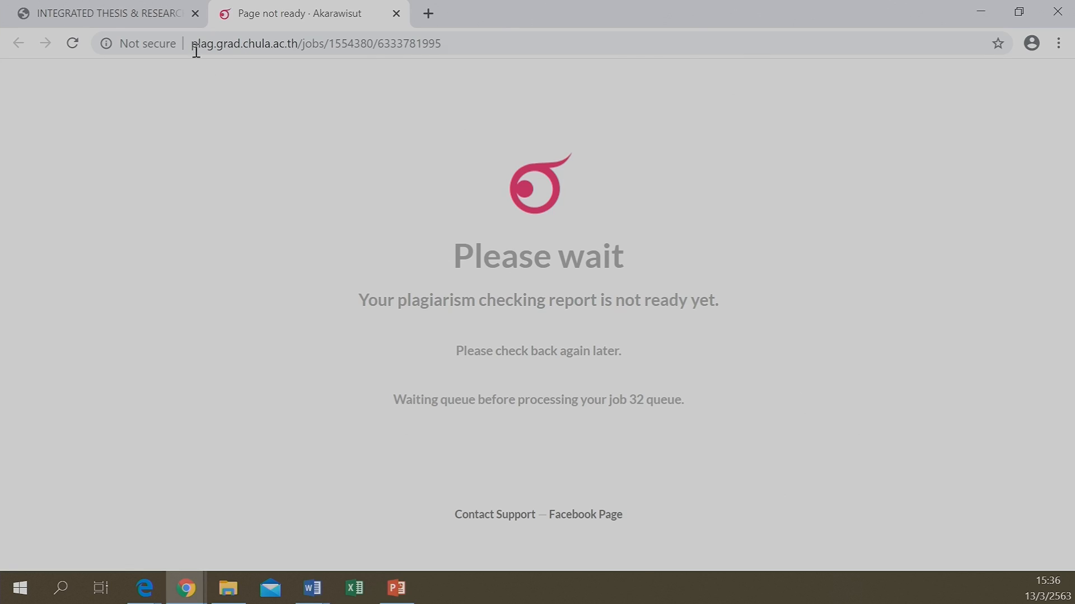
click(142, 18)
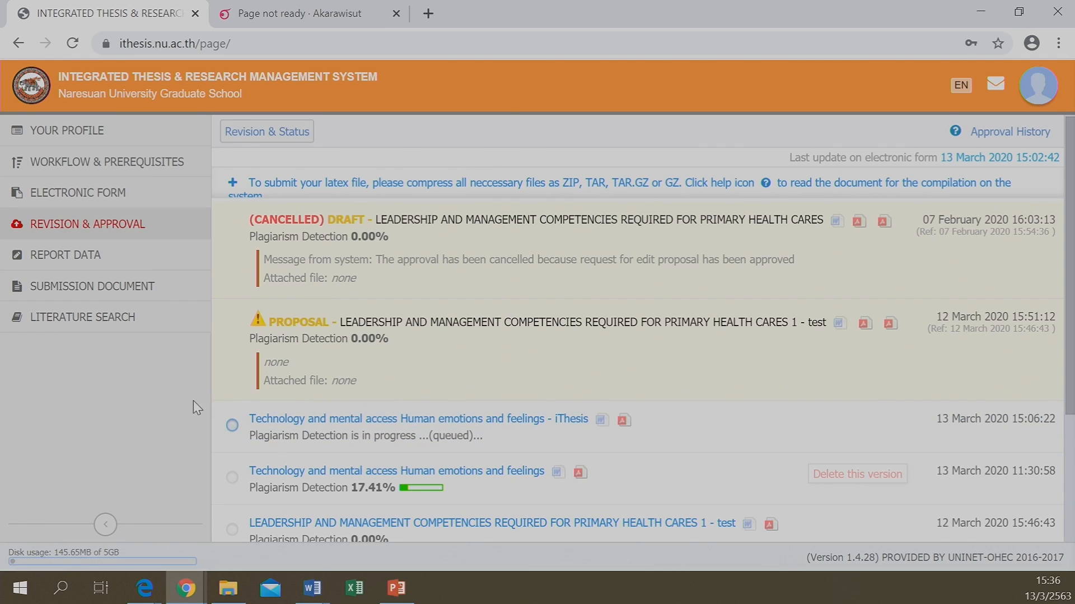
Review the 17.41% Akarawisut similarity report, dismiss the translation notice, and close it
click(339, 488)
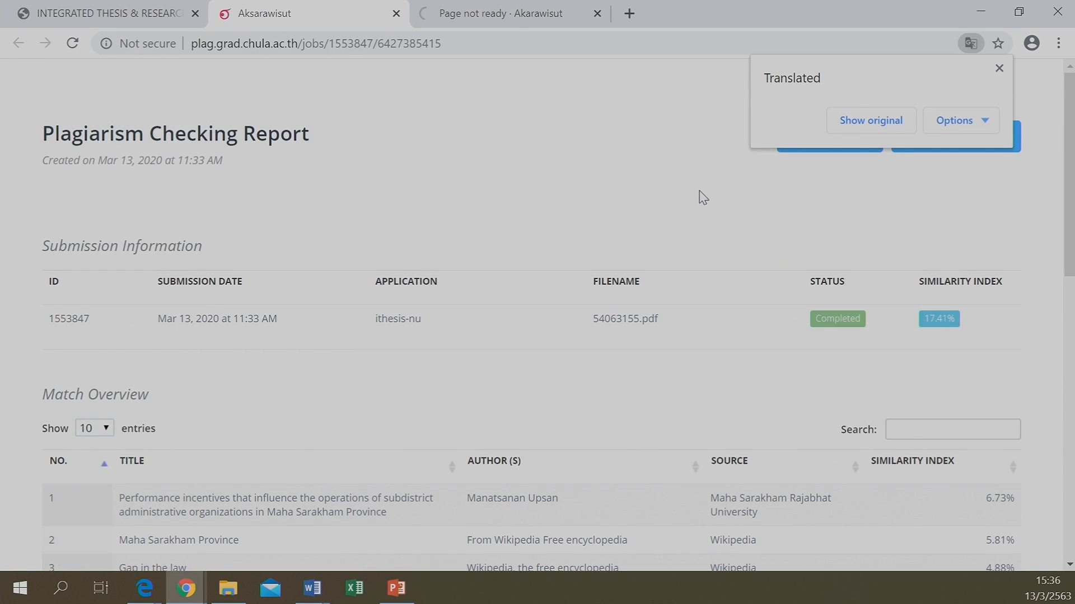
scroll(703, 198, down, 3)
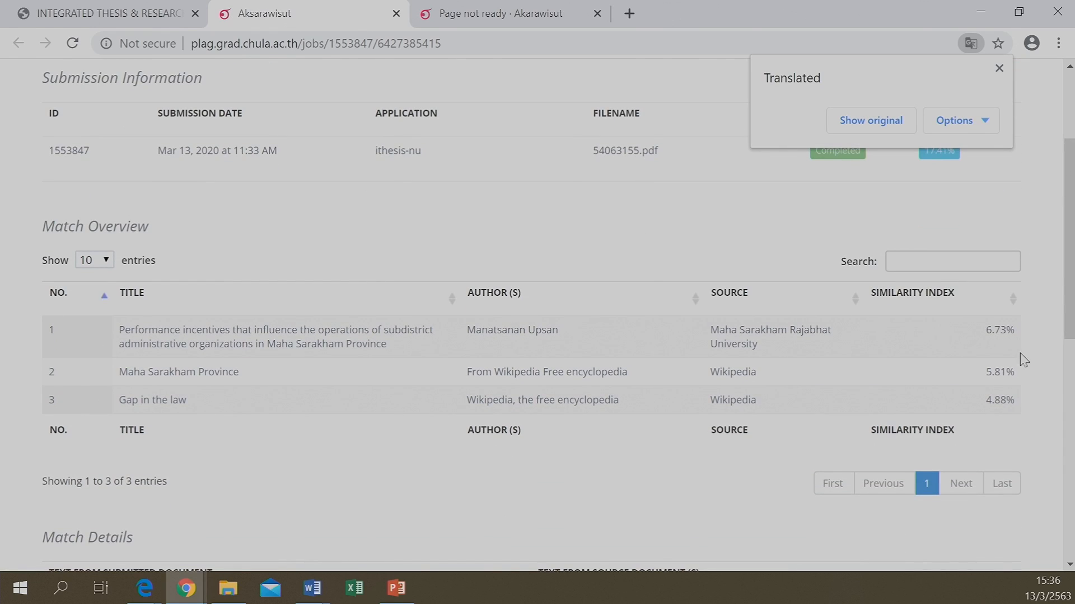
scroll(336, 311, up, 3)
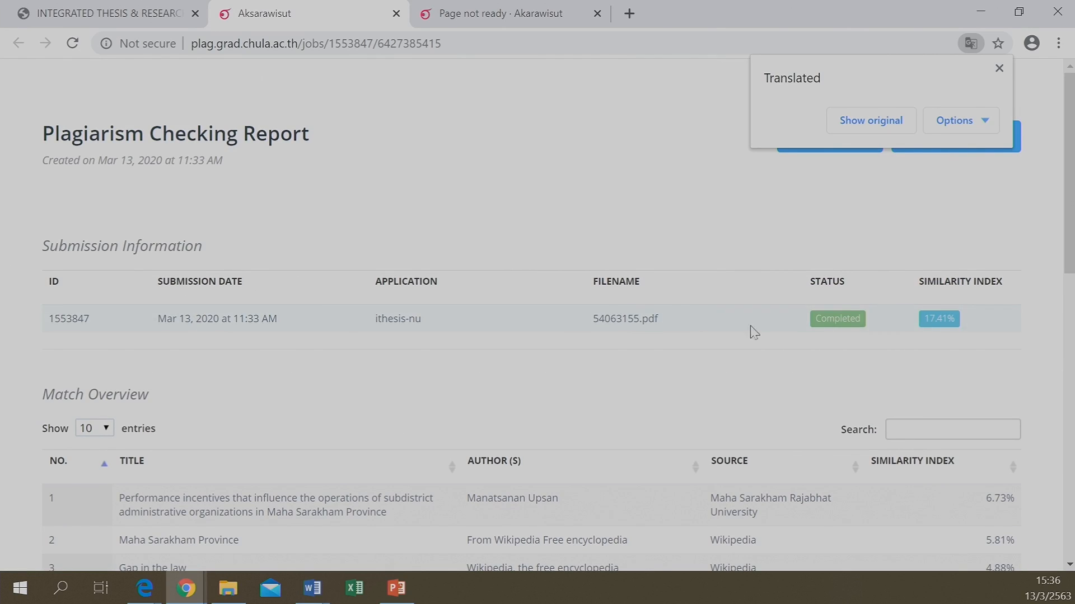
scroll(726, 308, down, 4)
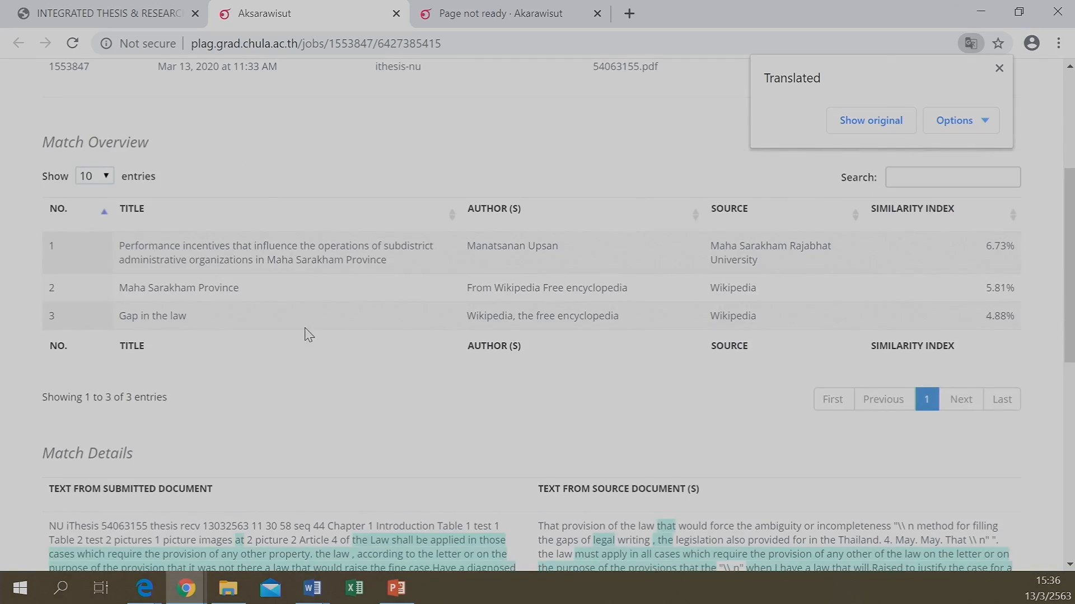
scroll(308, 334, down, 8)
scroll(259, 163, up, 1)
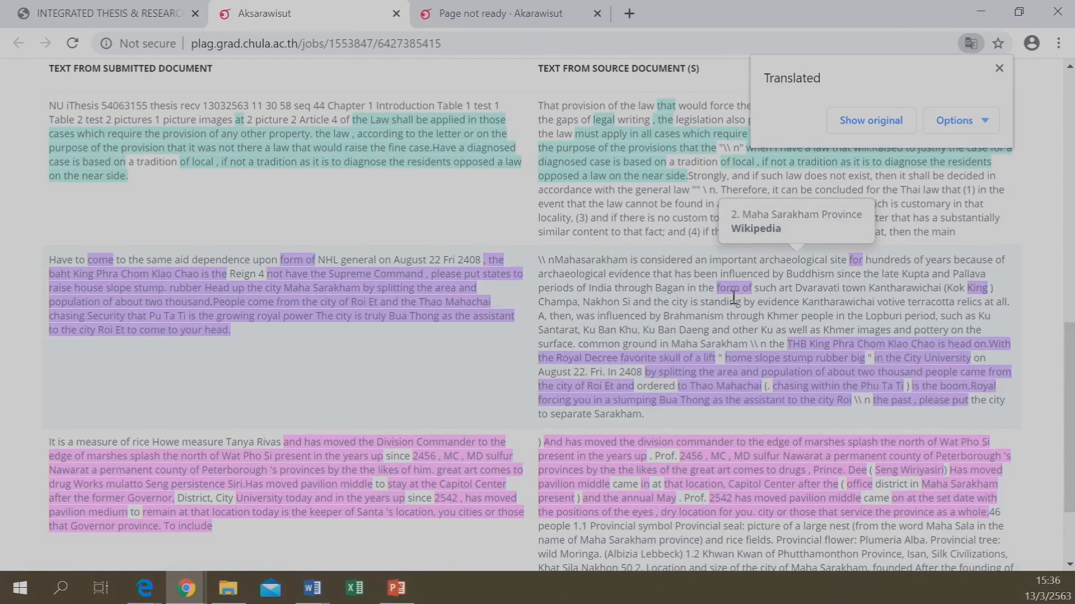
scroll(694, 263, down, 3)
scroll(694, 263, up, 9)
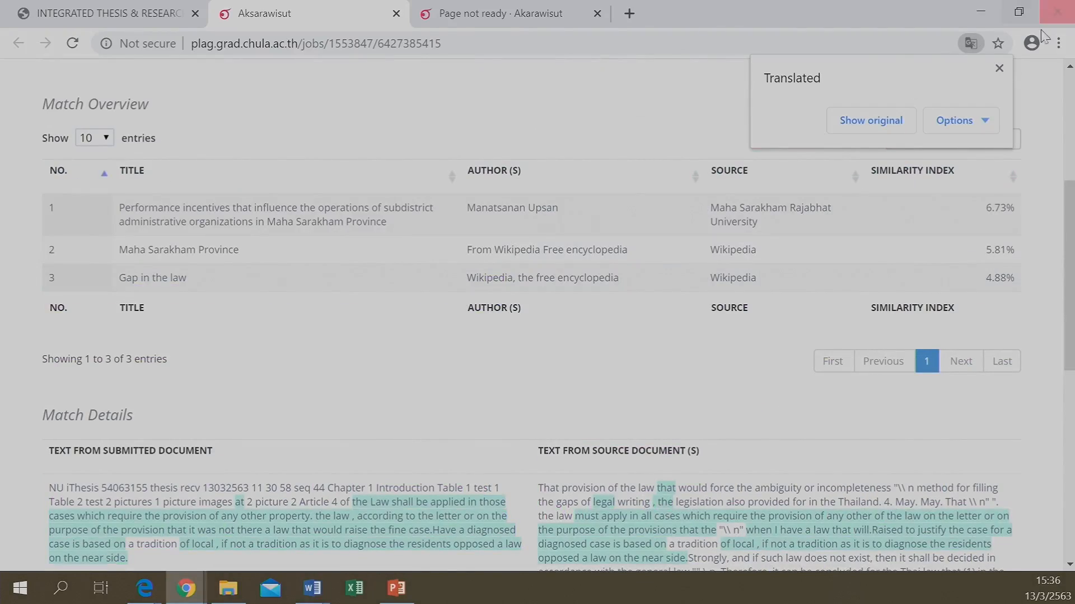
click(999, 68)
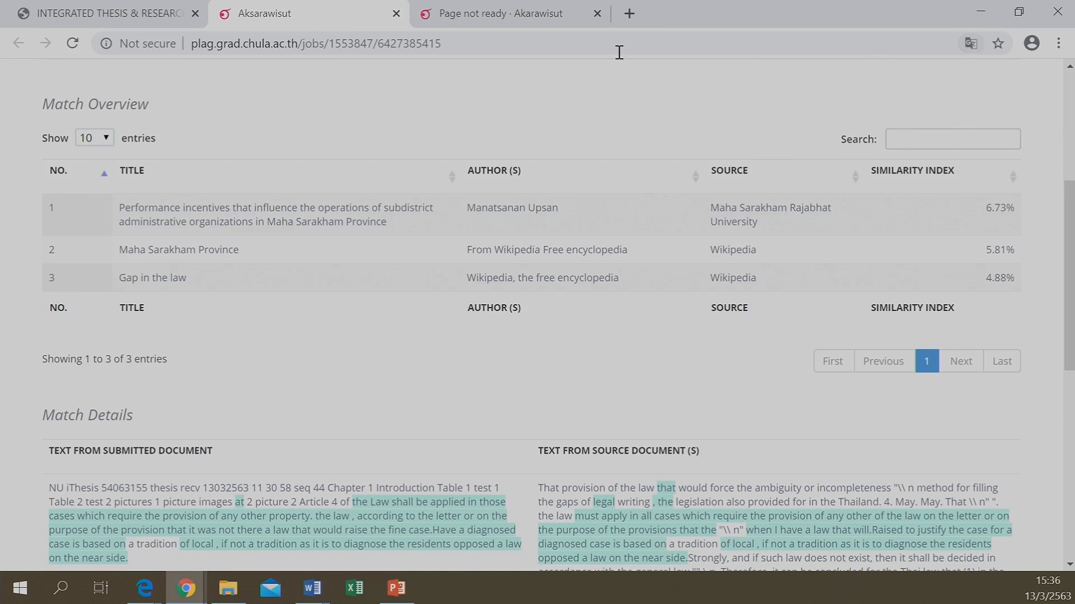
click(396, 13)
Review the March 12 version's 0.00% plagiarism report and close it
scroll(331, 431, down, 3)
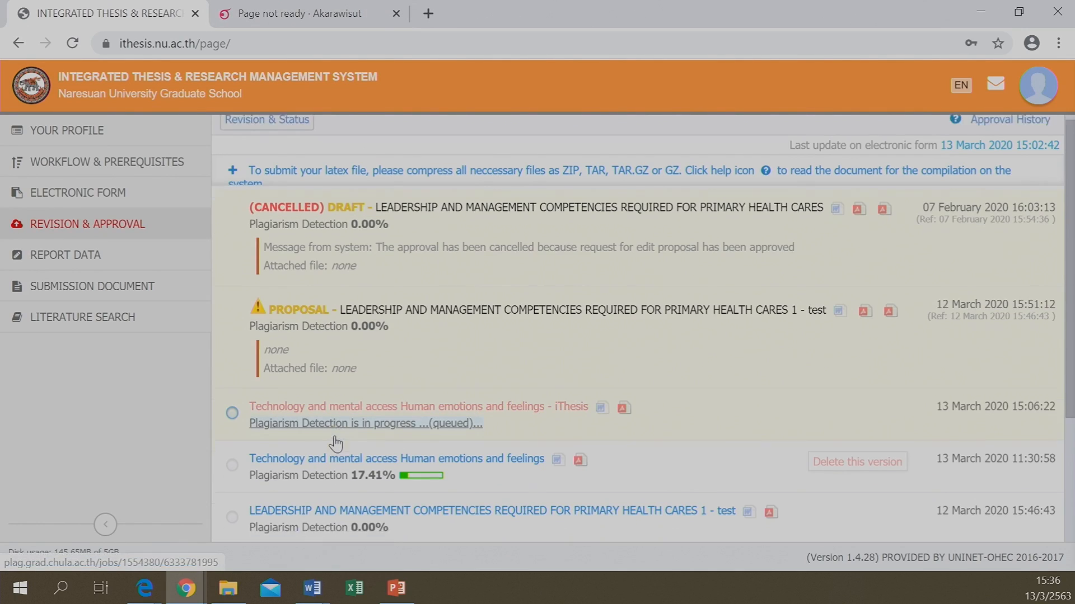
click(330, 424)
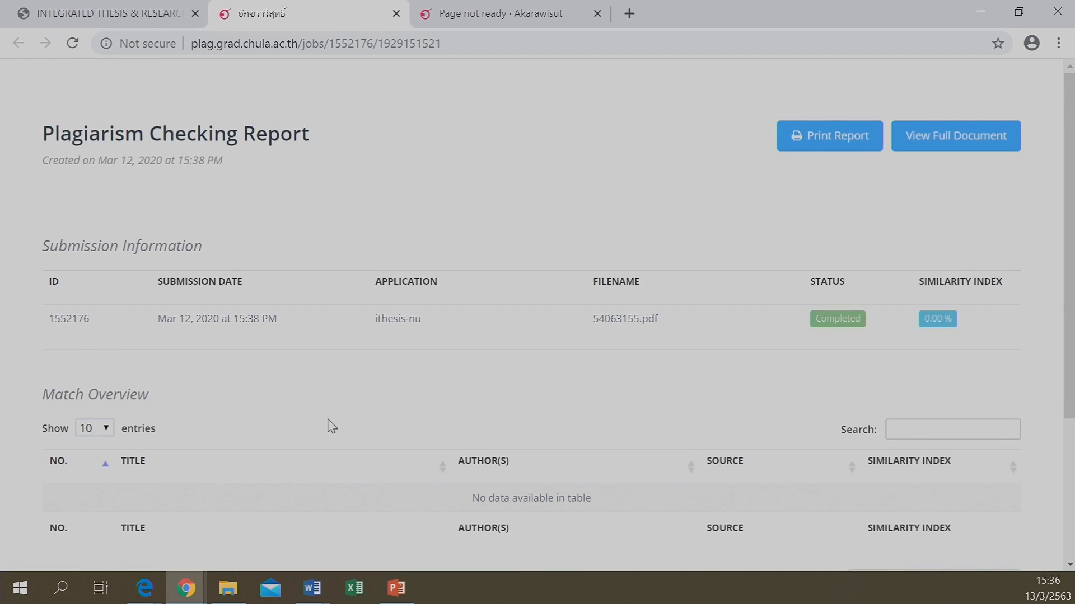
scroll(419, 334, down, 3)
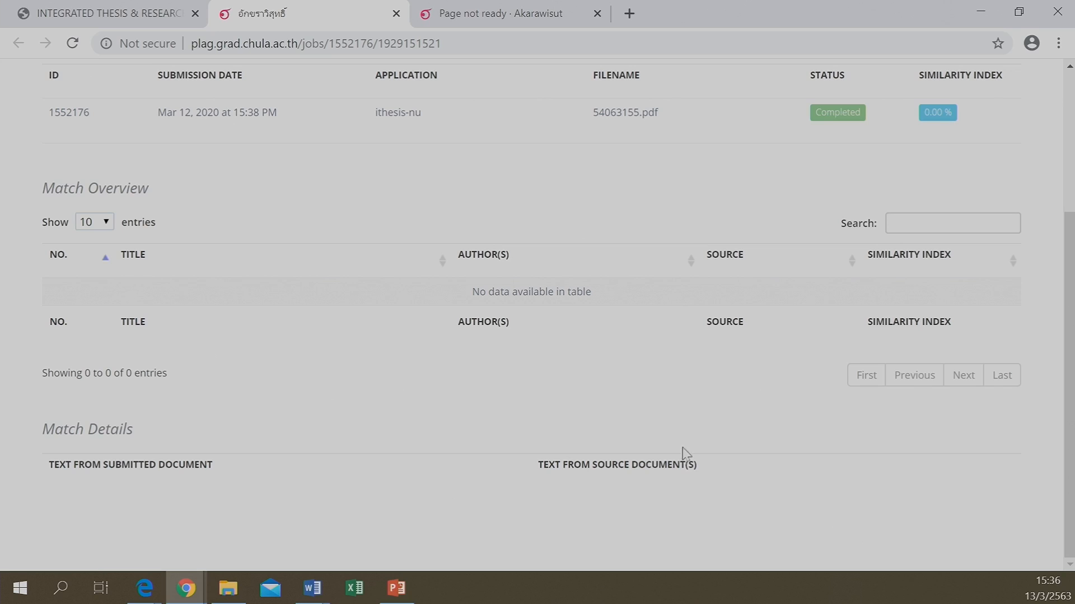
scroll(493, 394, up, 4)
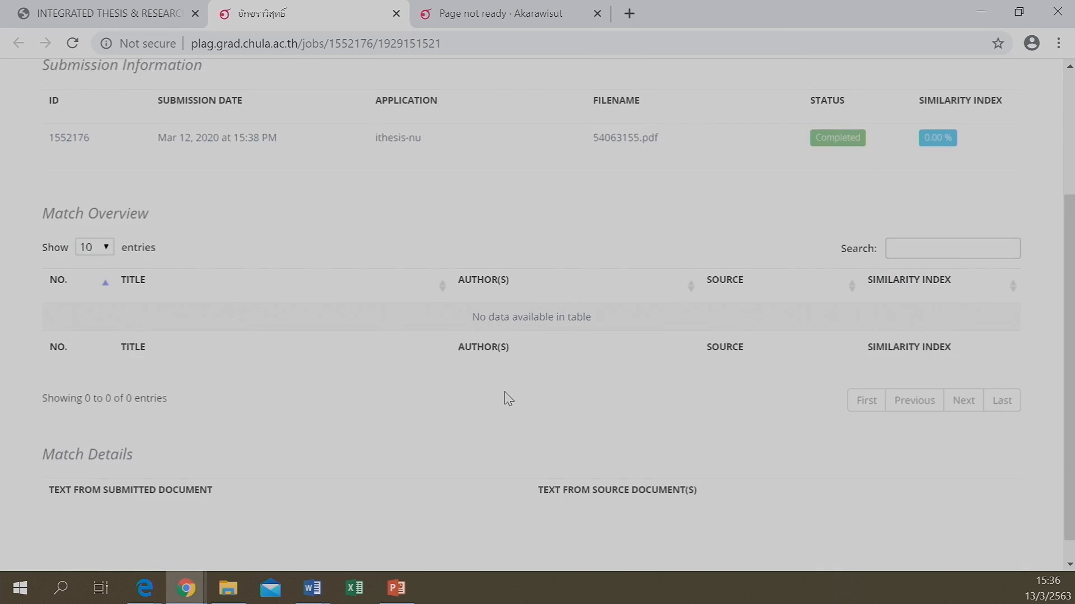
click(397, 14)
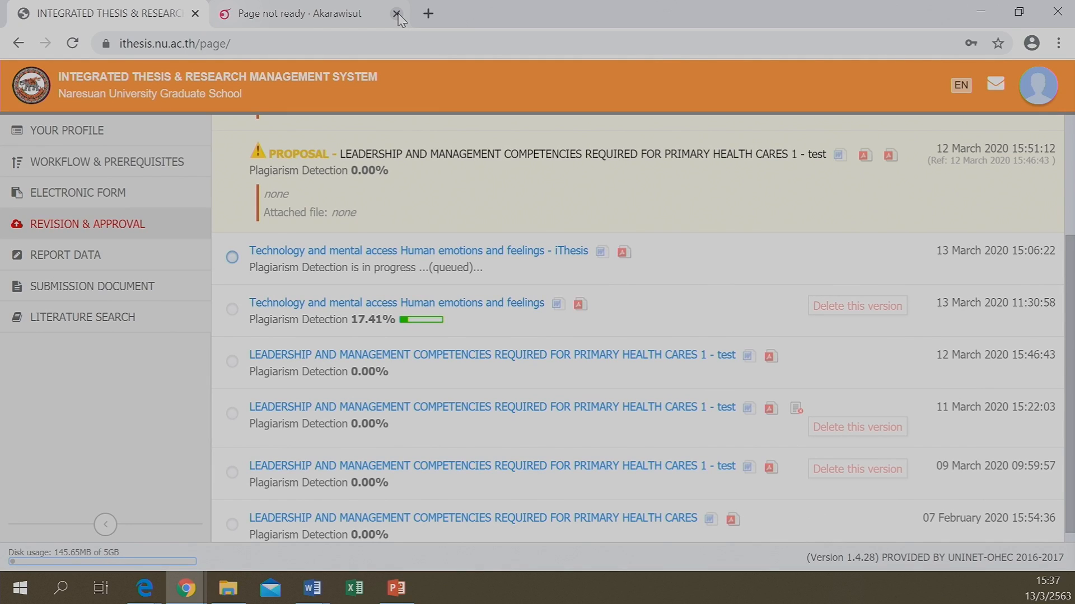
Close the leftover not-ready tab and confirm the 13 March 2020 revision's plagiarism check is still queued
click(396, 13)
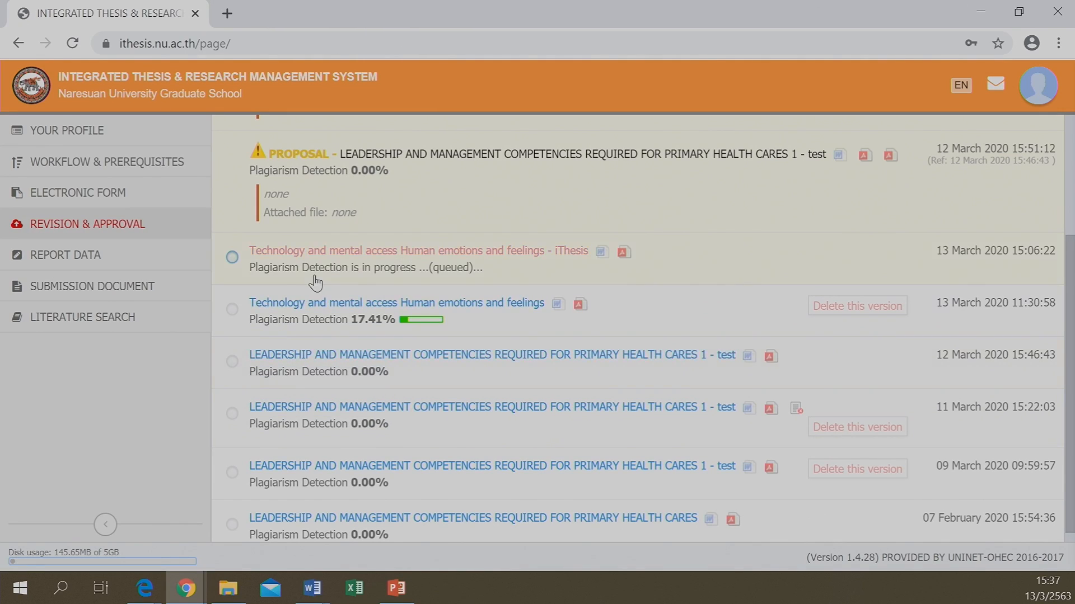
click(448, 279)
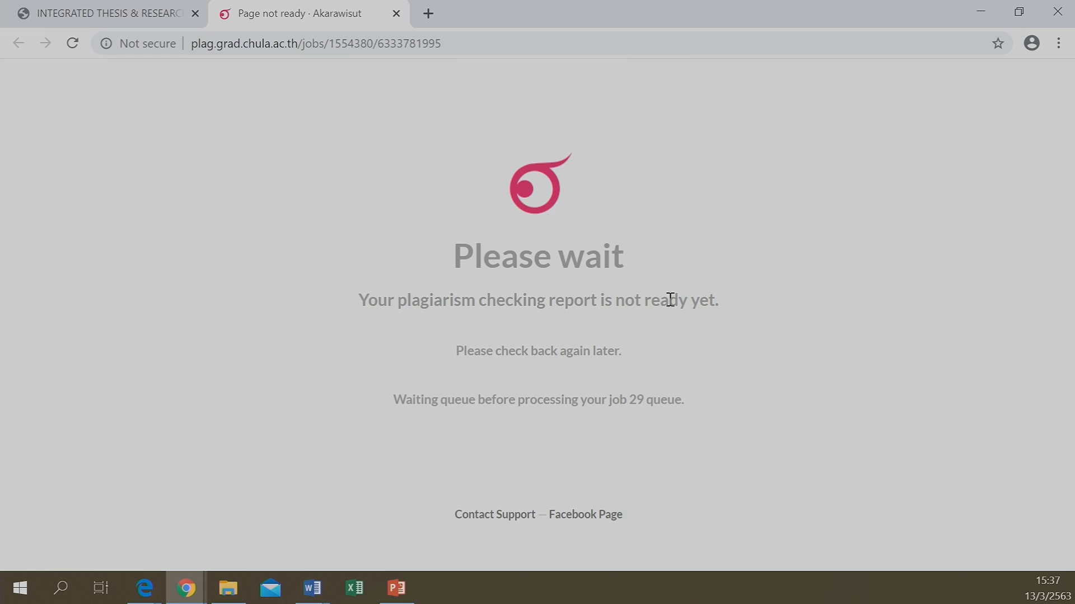
click(117, 5)
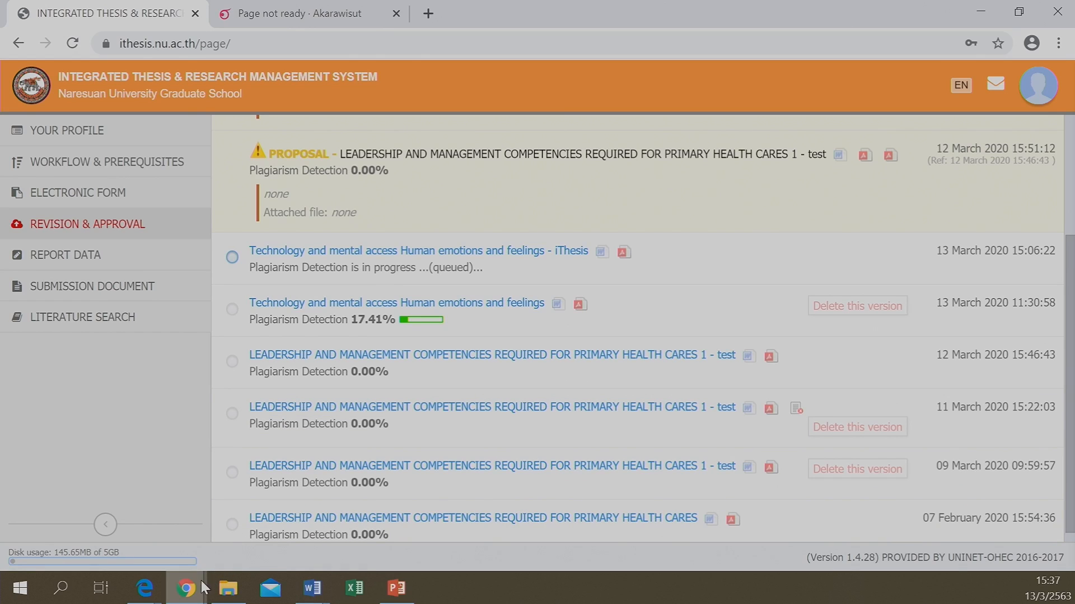
click(114, 231)
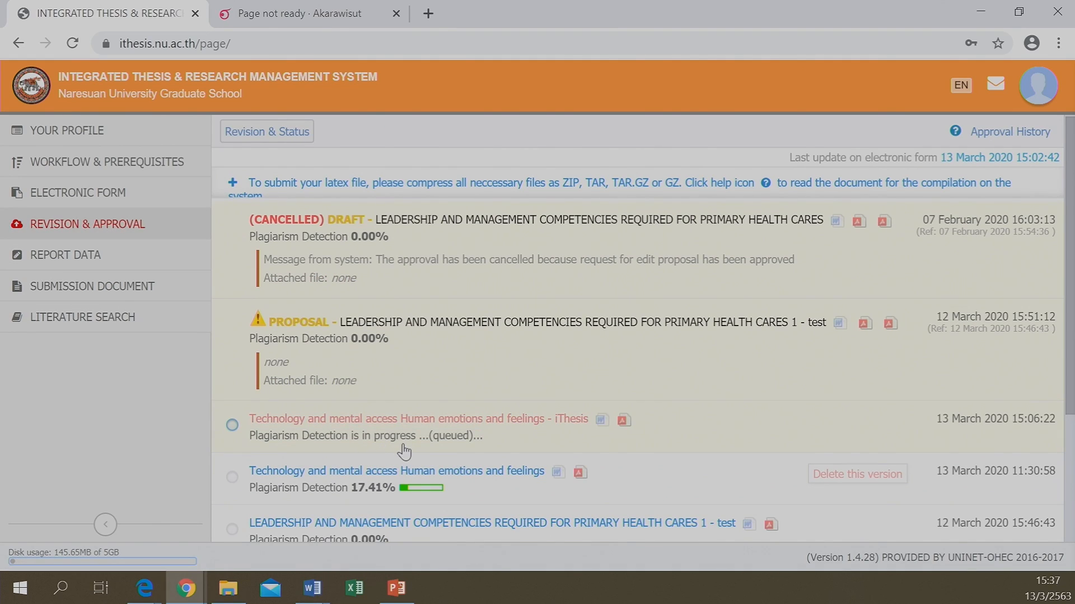
scroll(394, 451, down, 1)
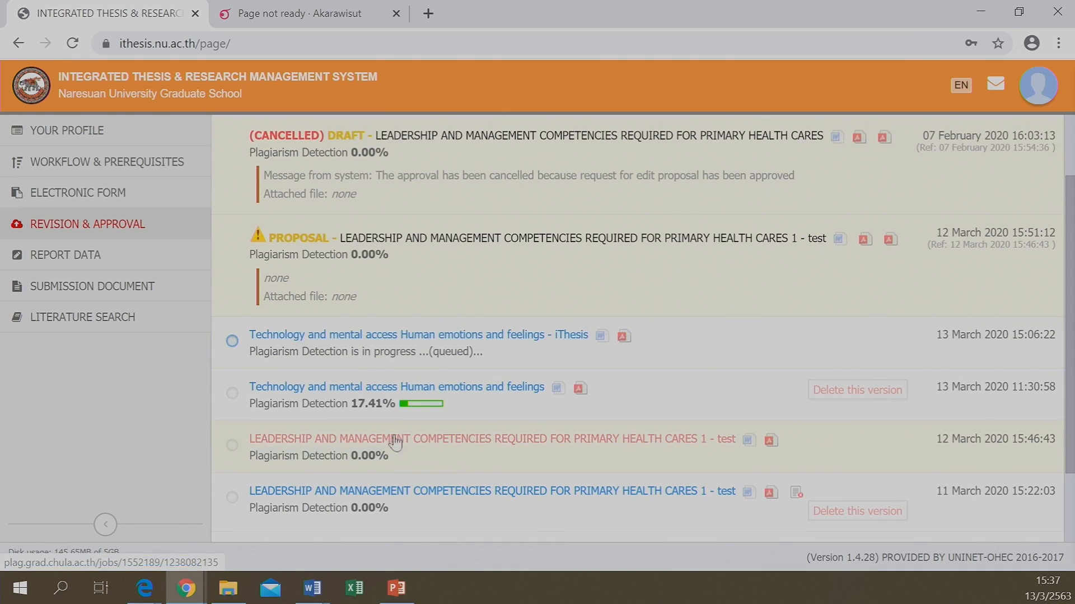
Select the newest revision to review its details and messages, then open the Electronic Form topic page
click(232, 341)
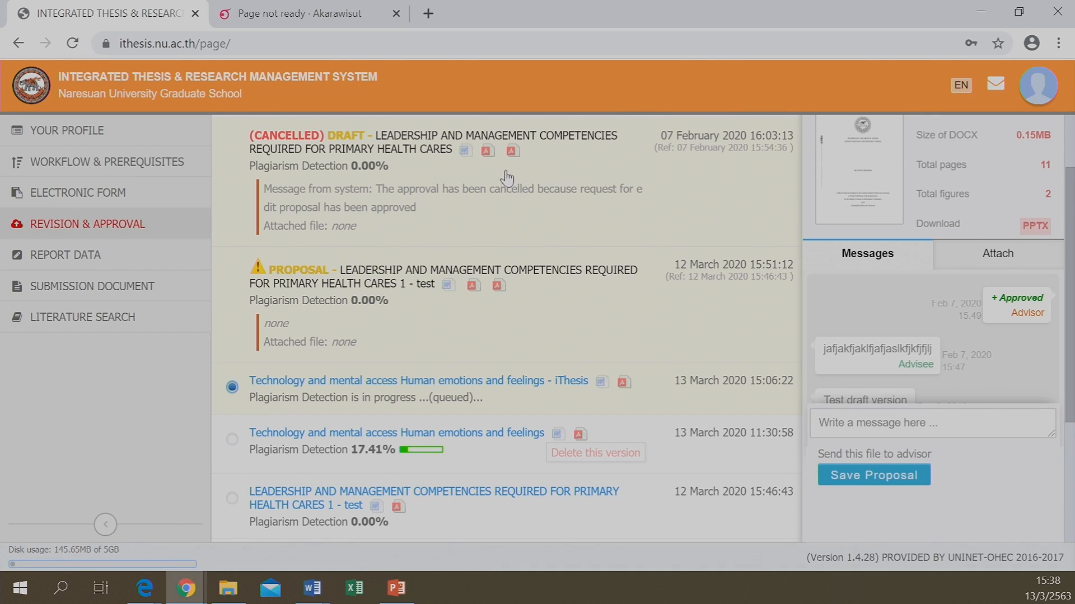
scroll(511, 162, up, 2)
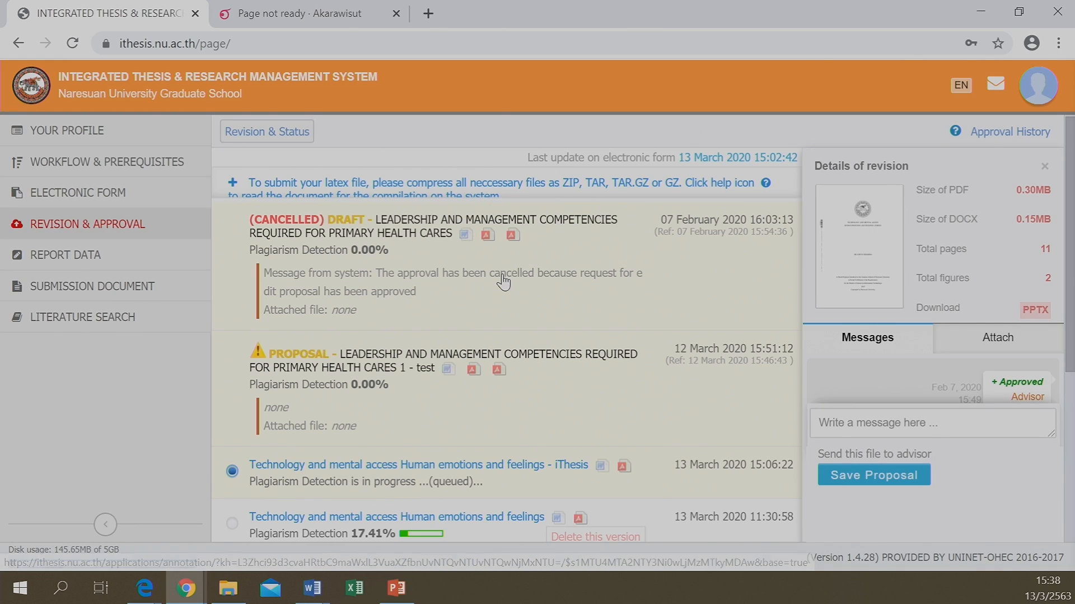
scroll(503, 283, down, 5)
scroll(503, 282, up, 5)
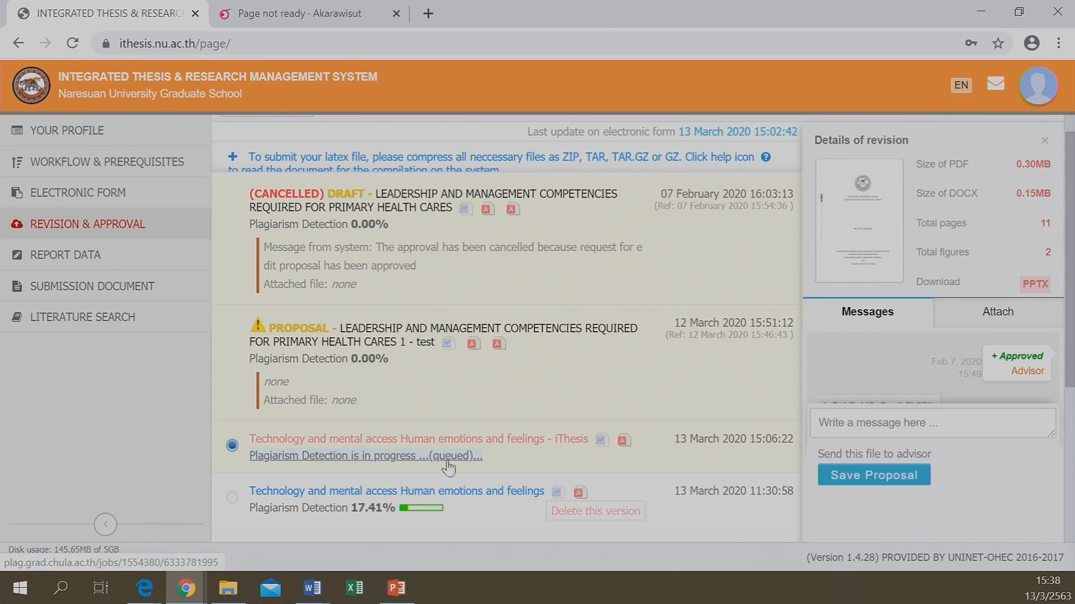
scroll(524, 391, down, 3)
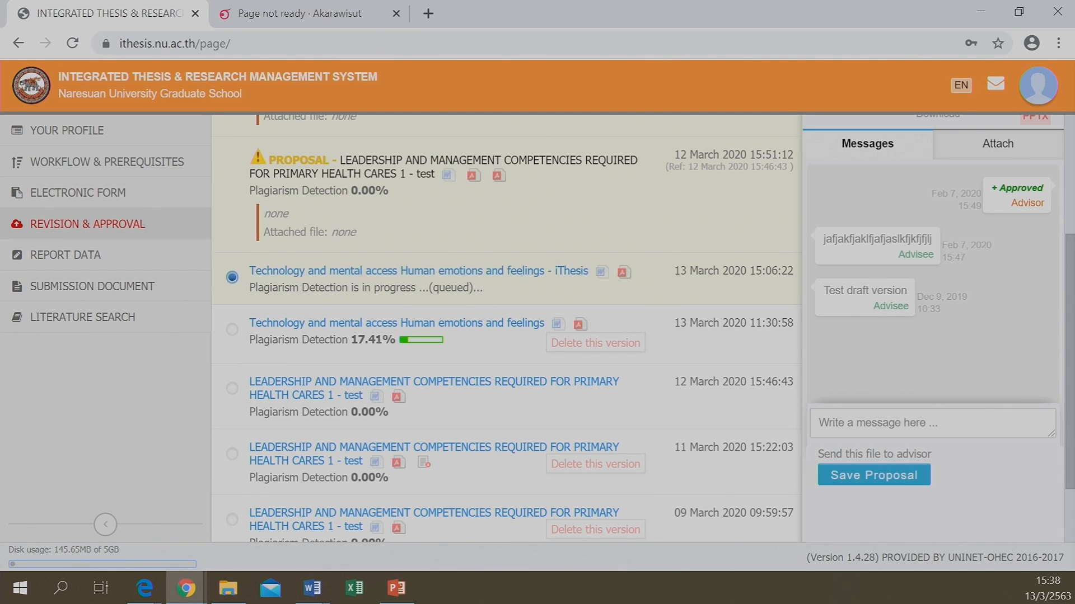
click(77, 202)
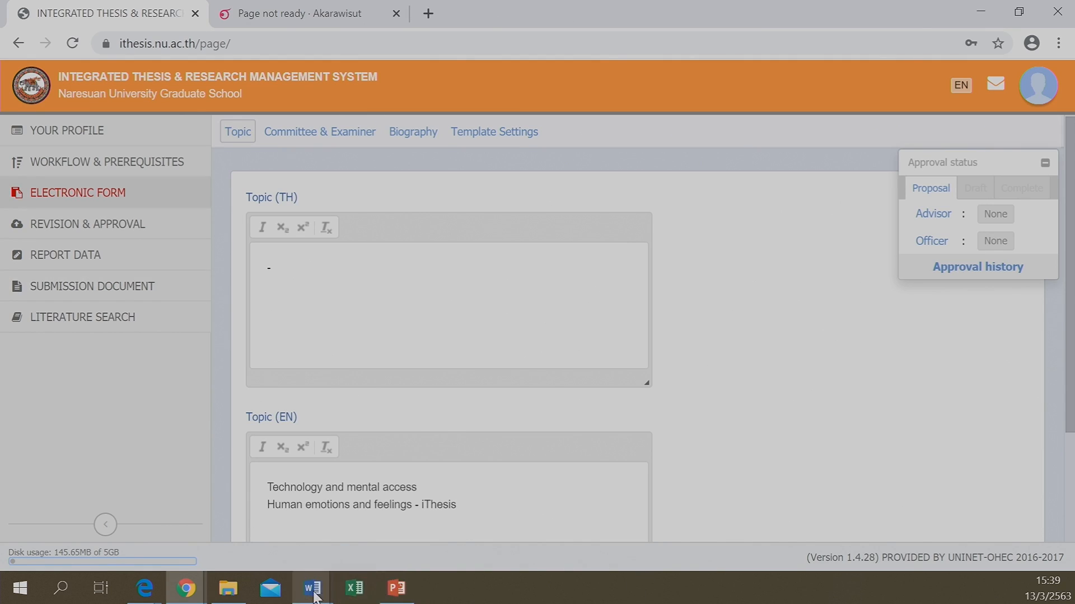
Close the sample proposal document in Word, answering the save prompt
mouse_move(315, 597)
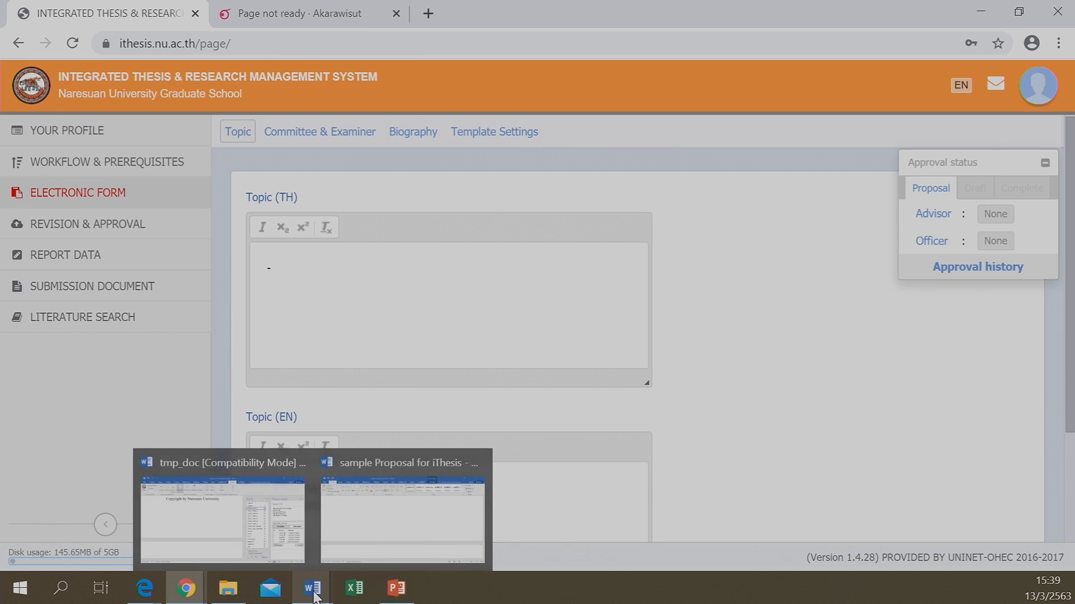
click(395, 536)
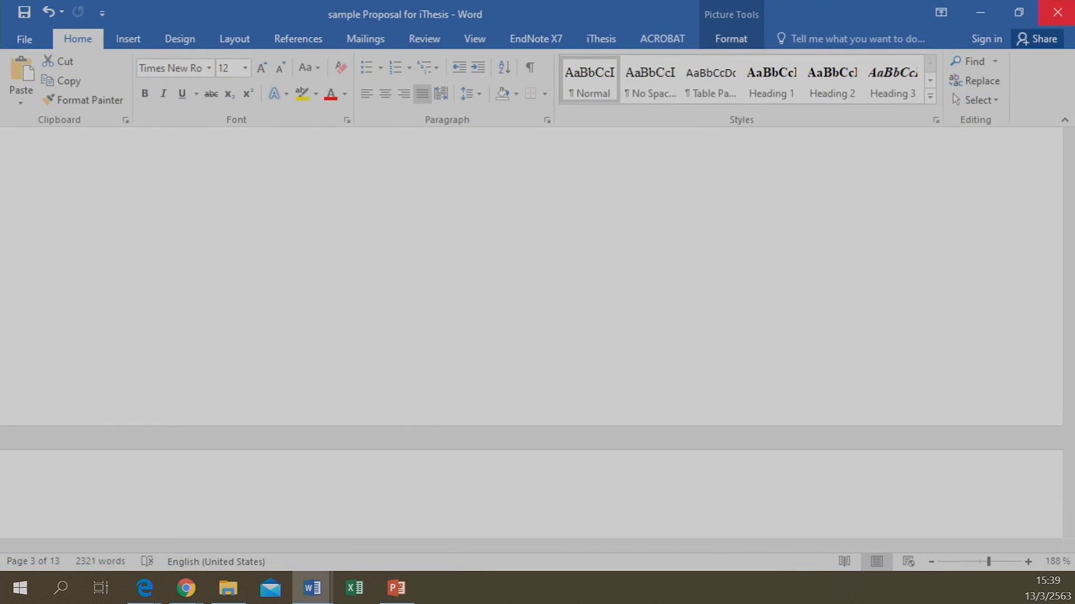
click(1057, 14)
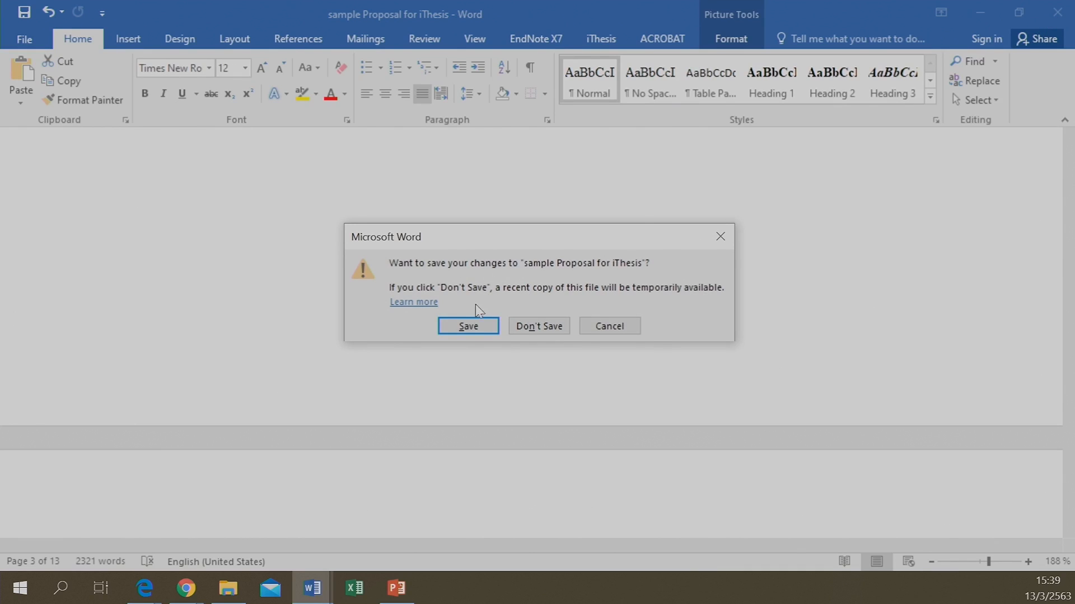
click(537, 326)
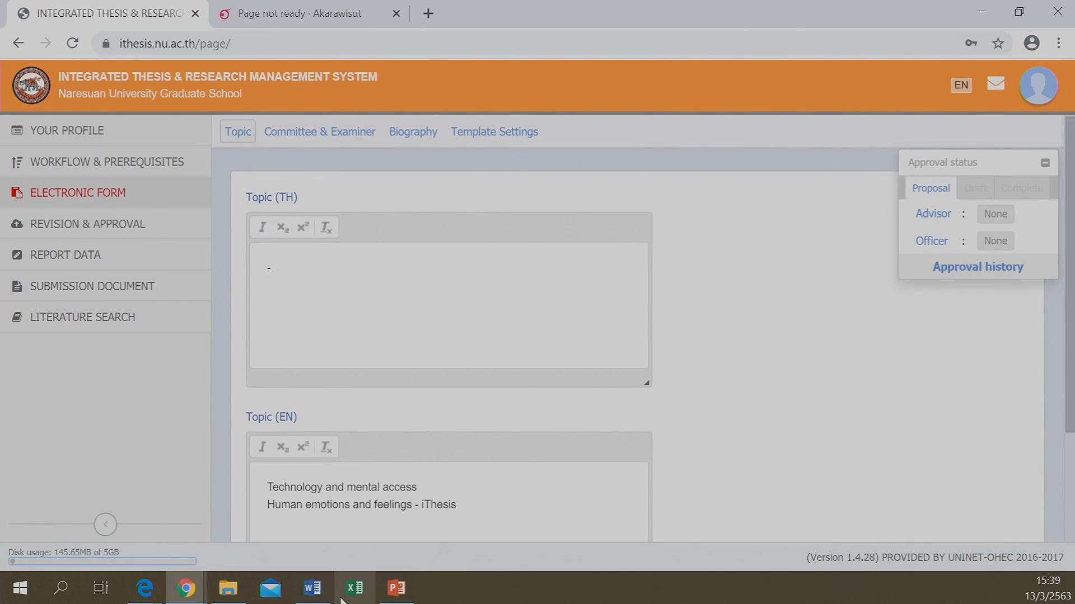
In tmp_doc, hide the styles and iThesis panes, log out of the iThesis add-in, and close the document
click(311, 589)
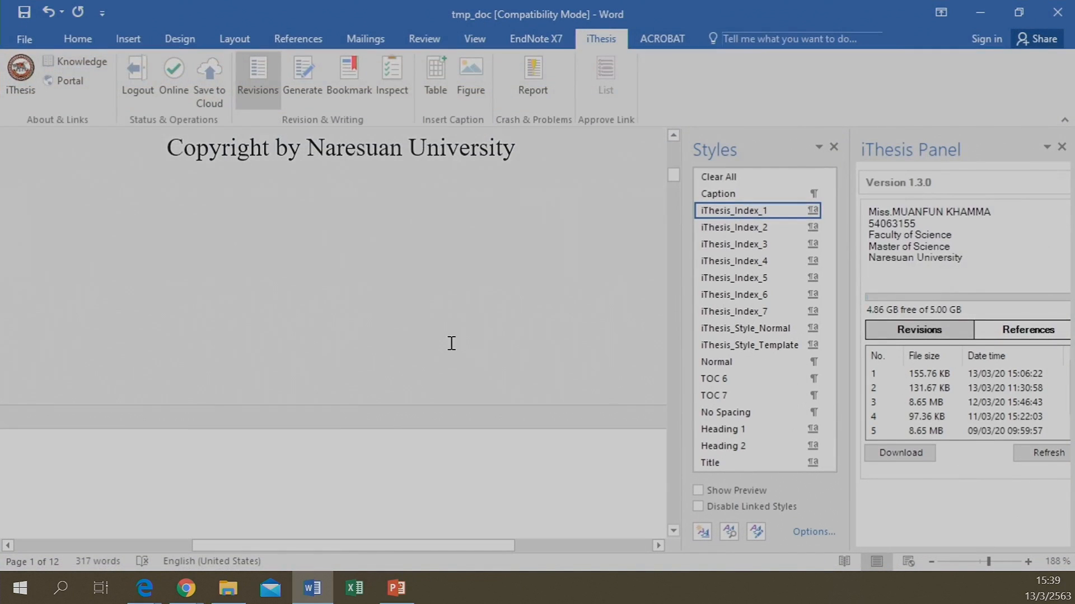
scroll(158, 159, up, 5)
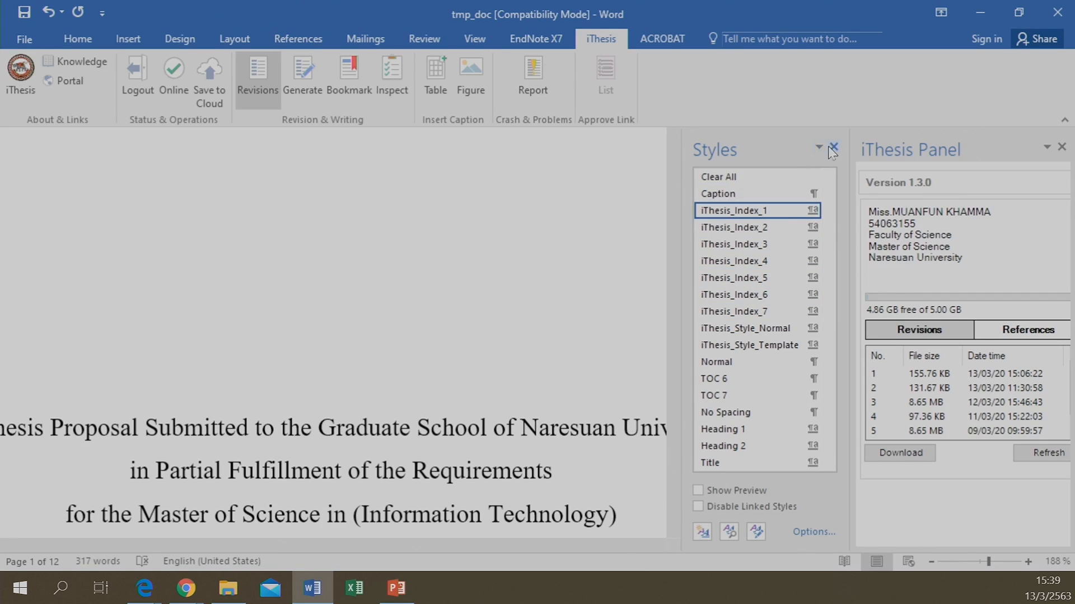
click(833, 147)
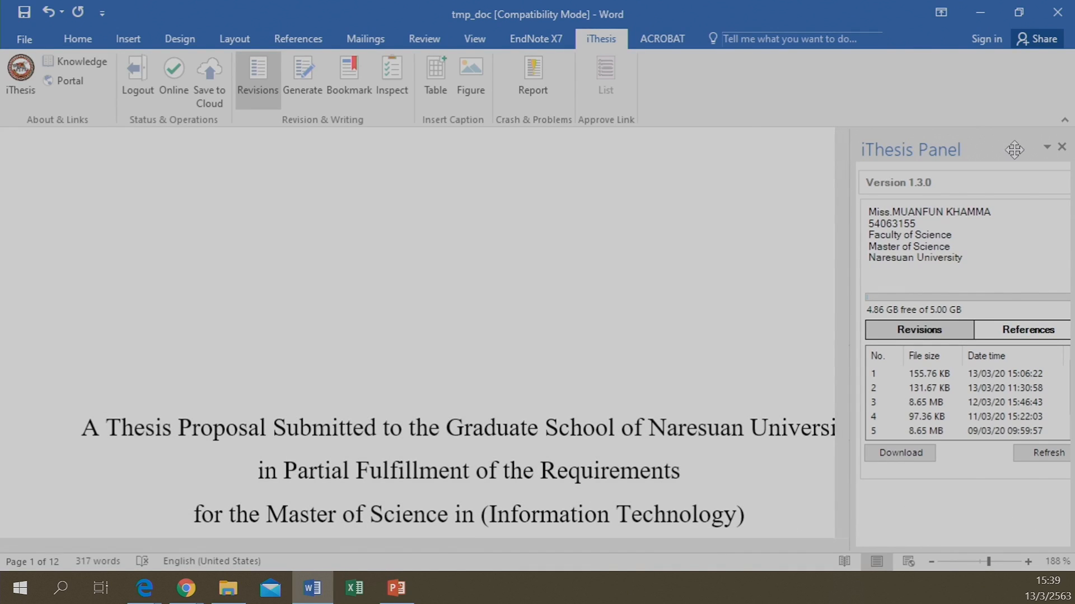
click(1060, 147)
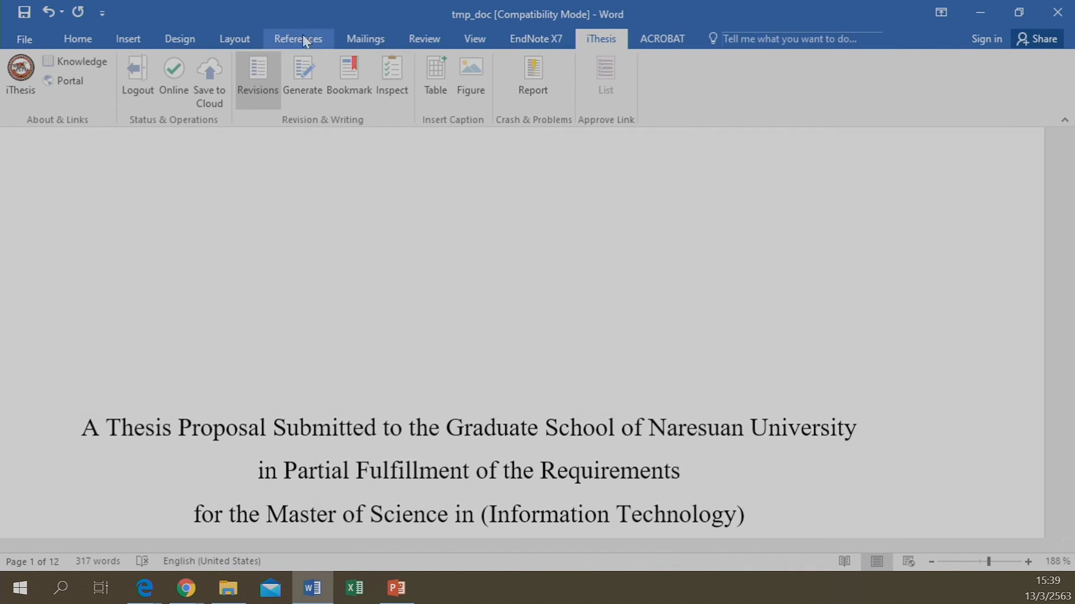
click(136, 72)
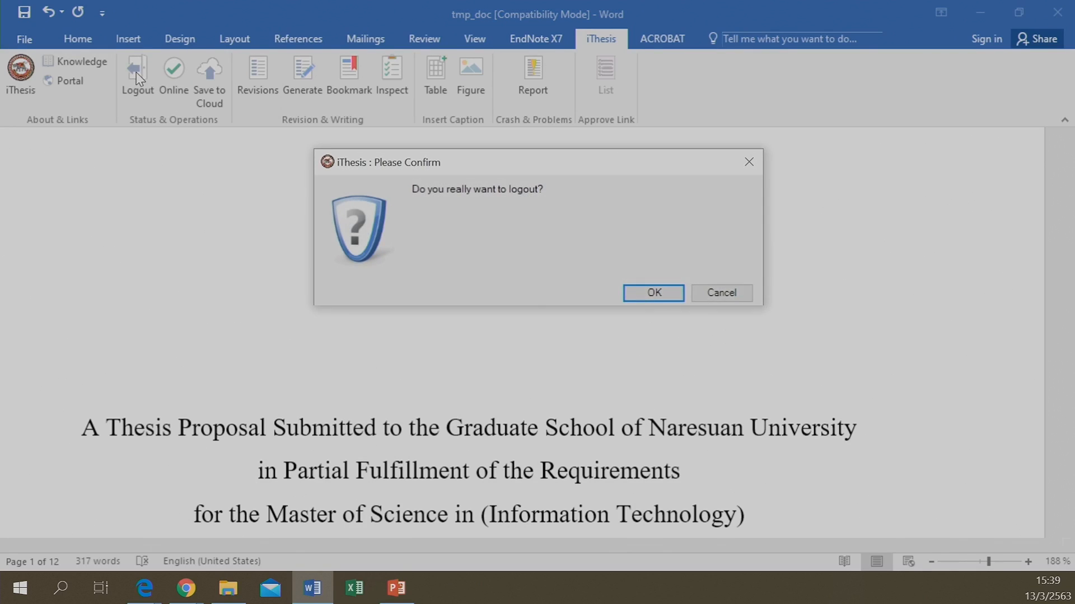
click(662, 294)
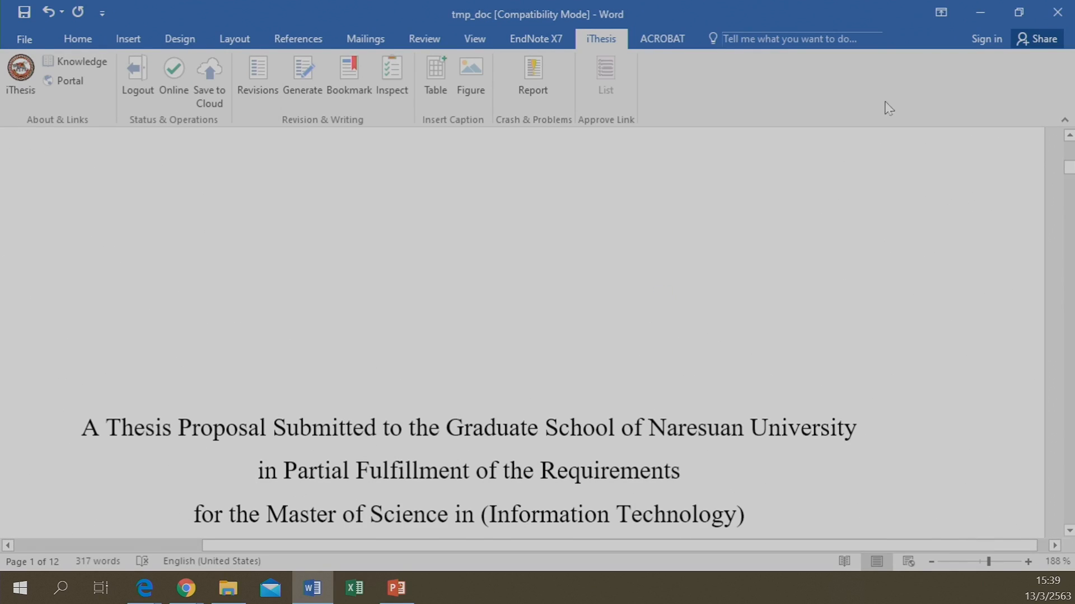
click(1046, 10)
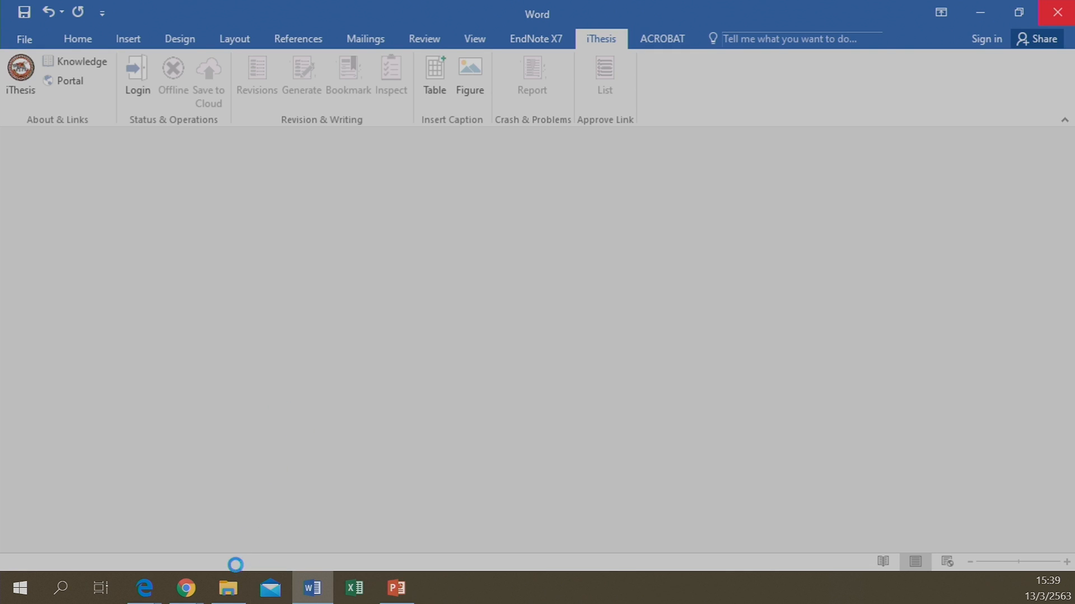
Bring iThesis back and reload the Electronic Form, with advisor and officer approvals still None
mouse_move(187, 587)
mouse_move(231, 499)
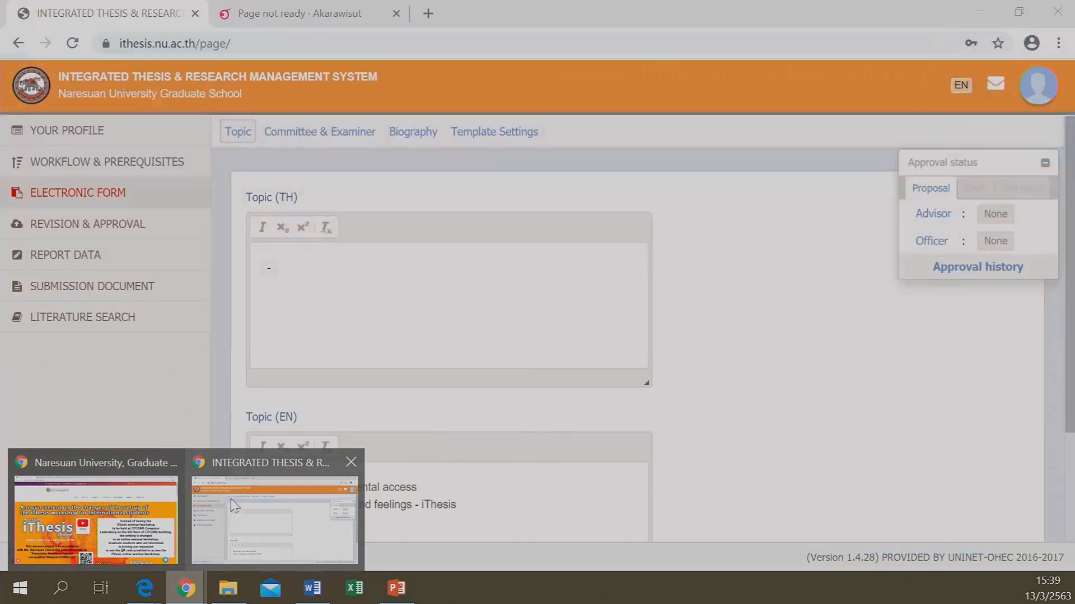
click(269, 516)
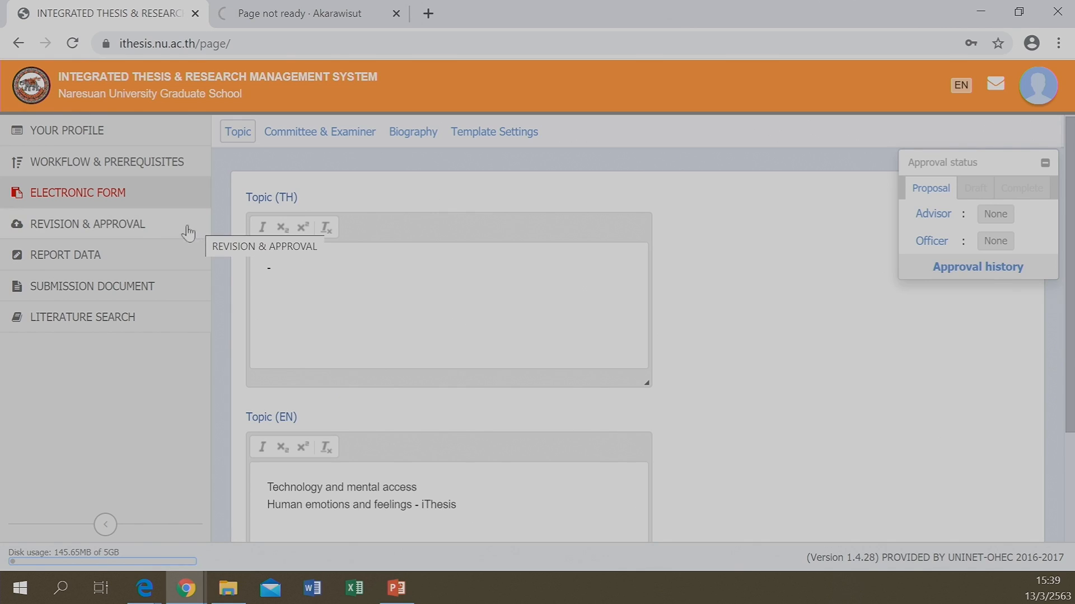
click(101, 202)
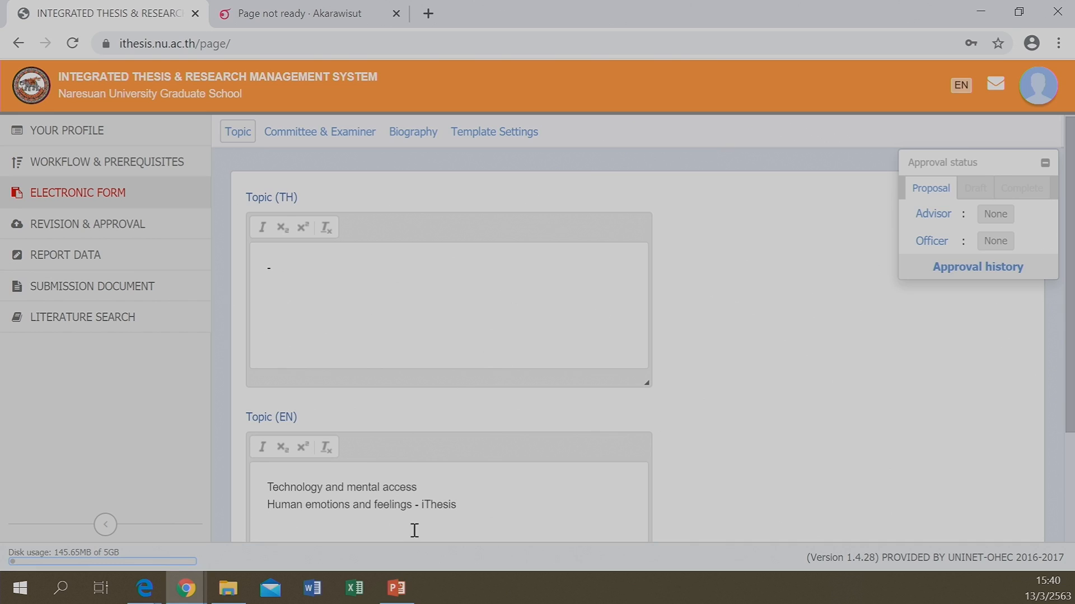
click(420, 591)
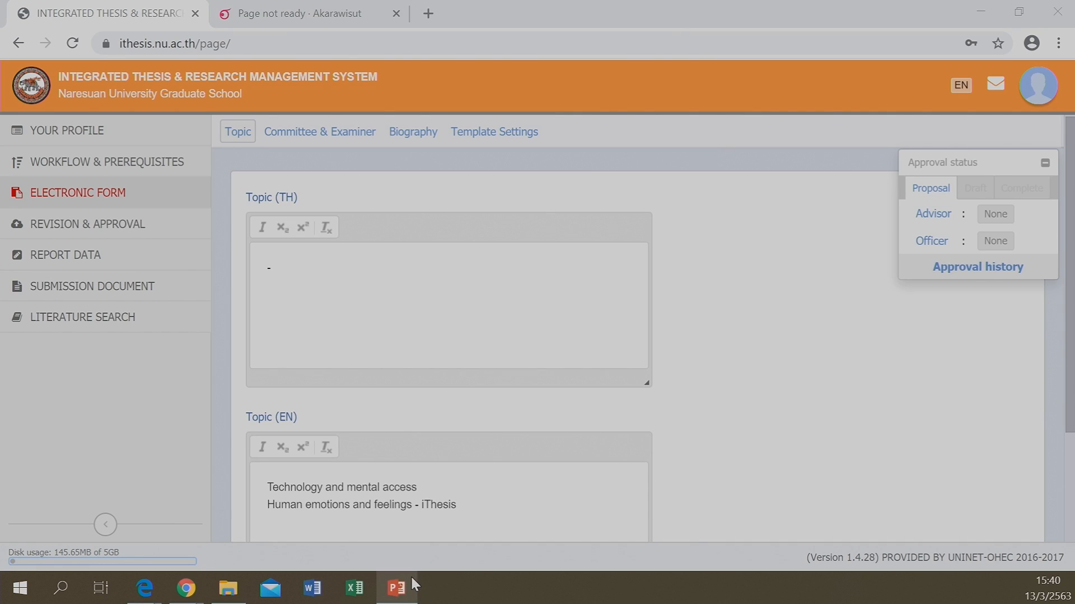
Advance the PowerPoint slideshow to the Acknowledgement slide (22), then return to the iThesis form
click(407, 582)
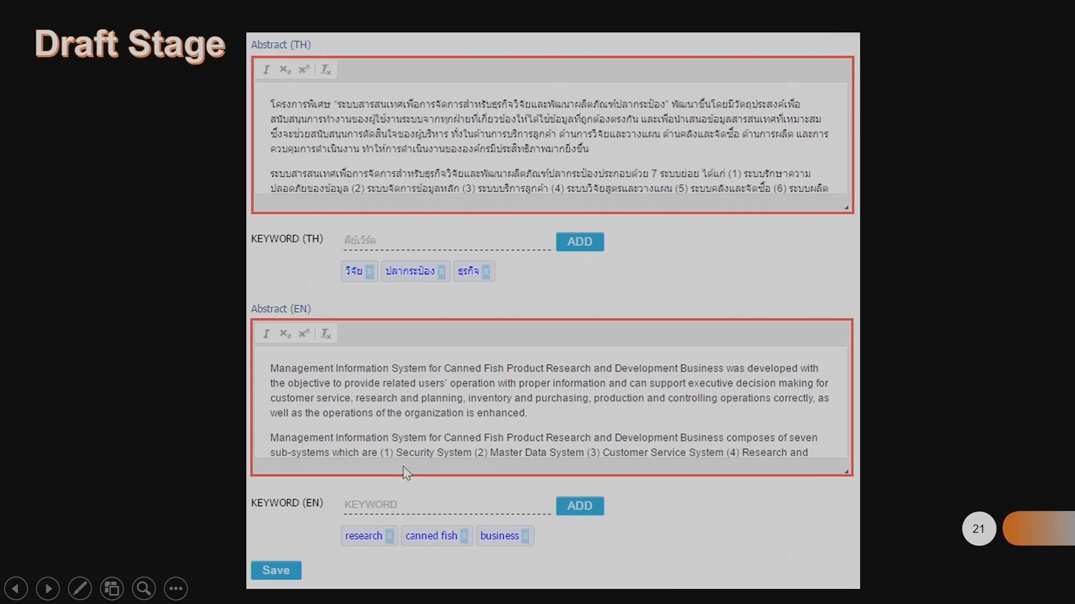
click(445, 202)
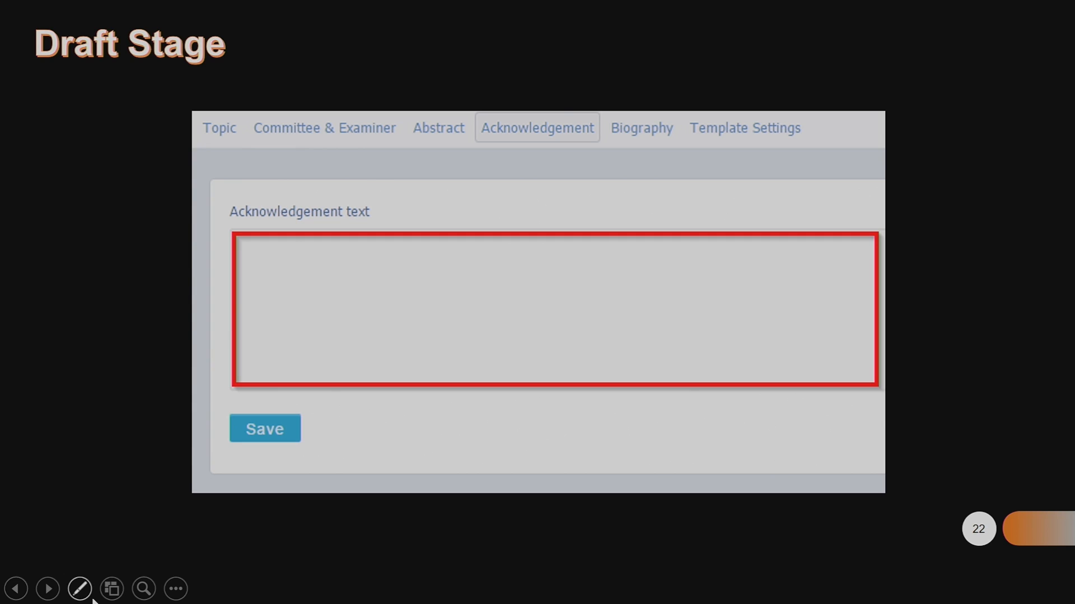
key(alt+Tab)
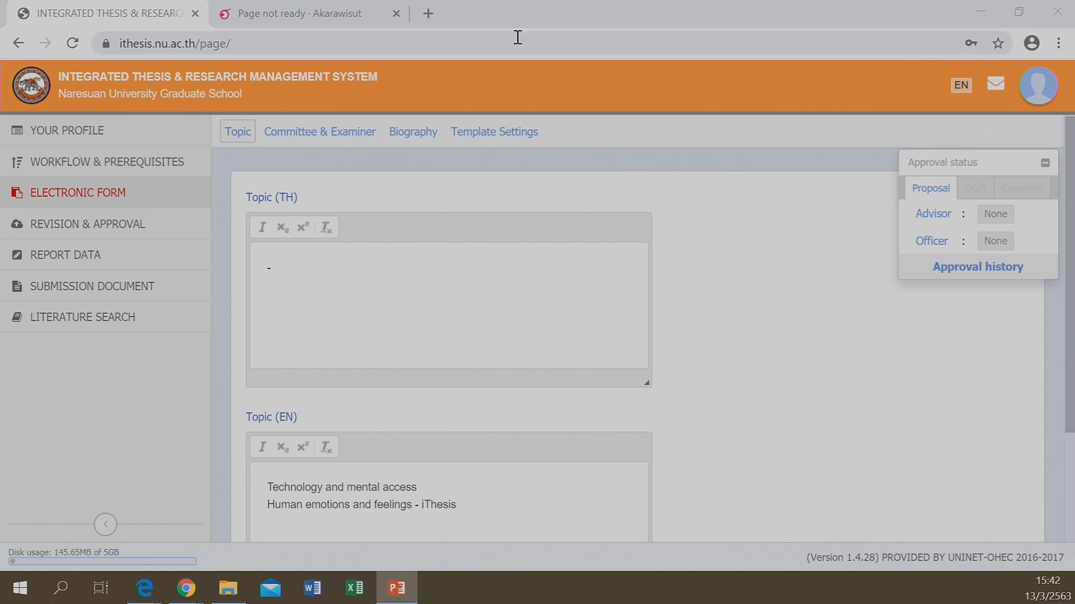
Review the Committee & Examiner details and confirm the newest revision's plagiarism check is still queued
click(68, 201)
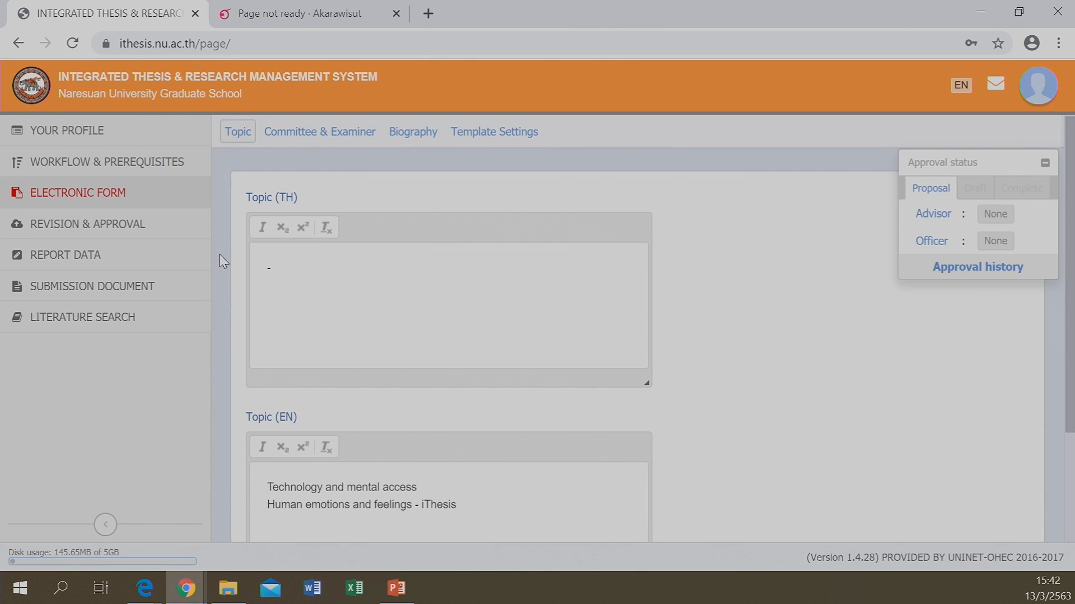
click(311, 143)
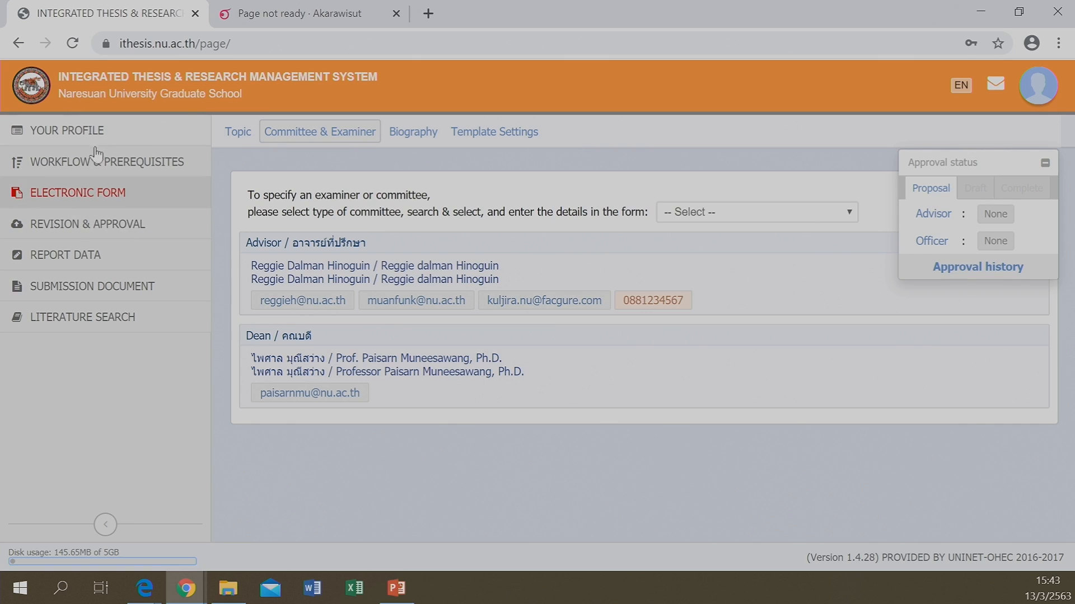
click(79, 230)
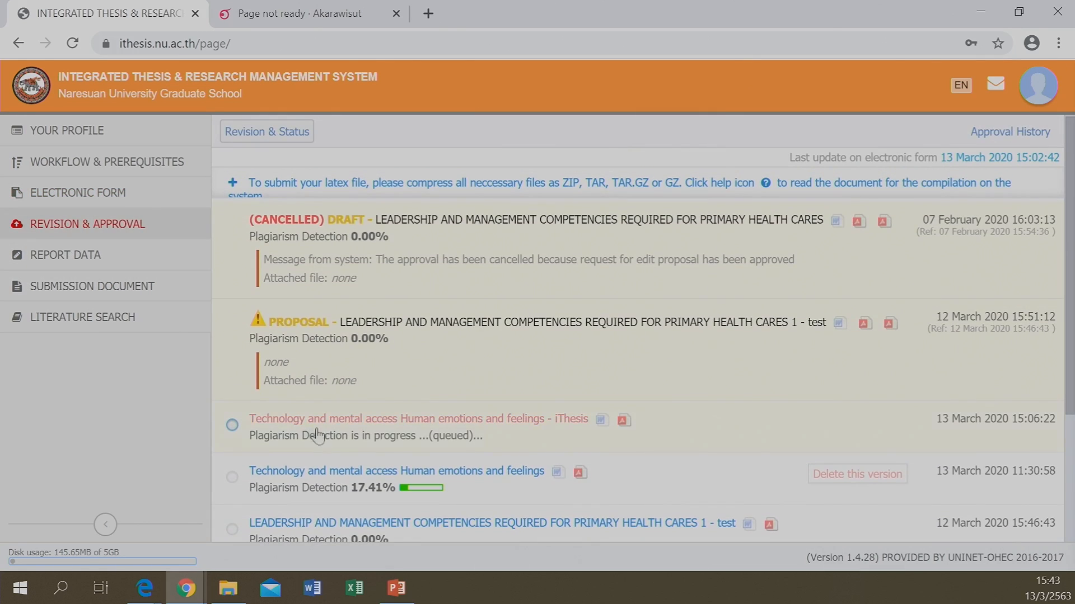
click(459, 435)
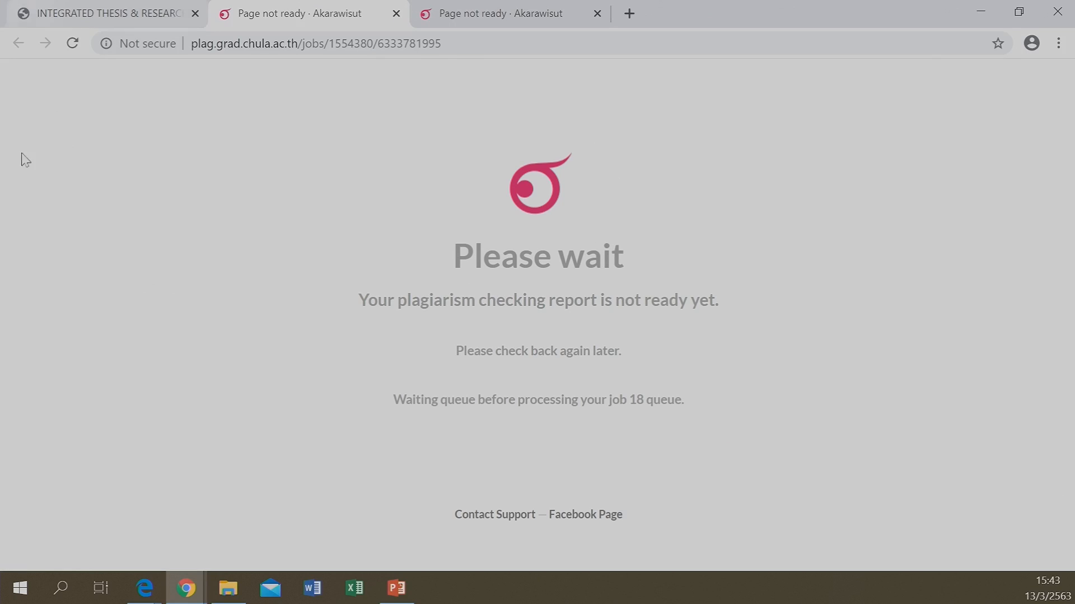
click(396, 14)
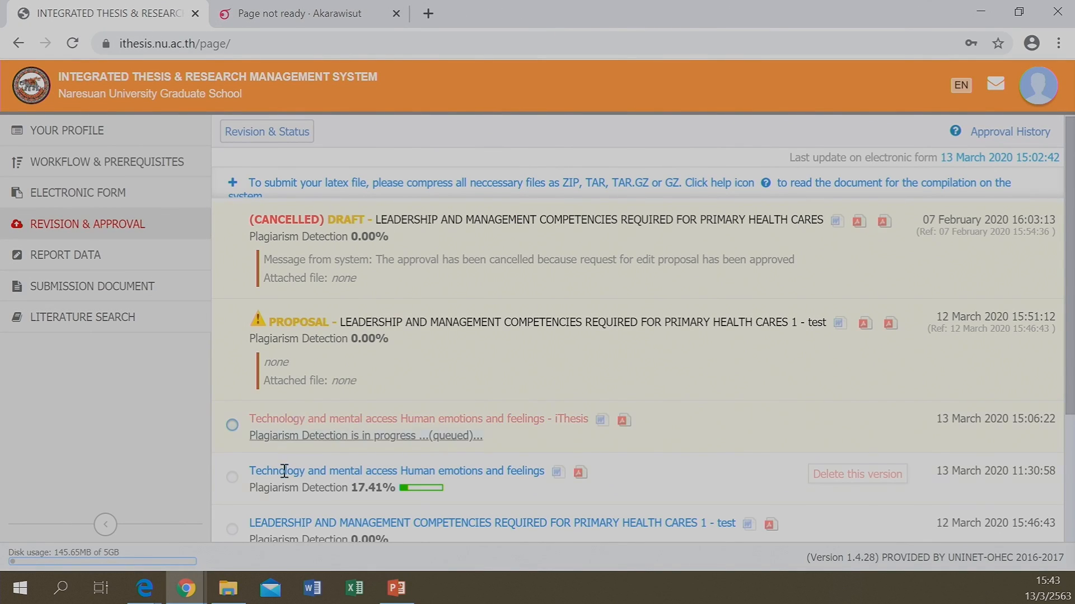
In Word, show the iThesis add-in's activation window reporting version 1.3.0 as activated
click(313, 588)
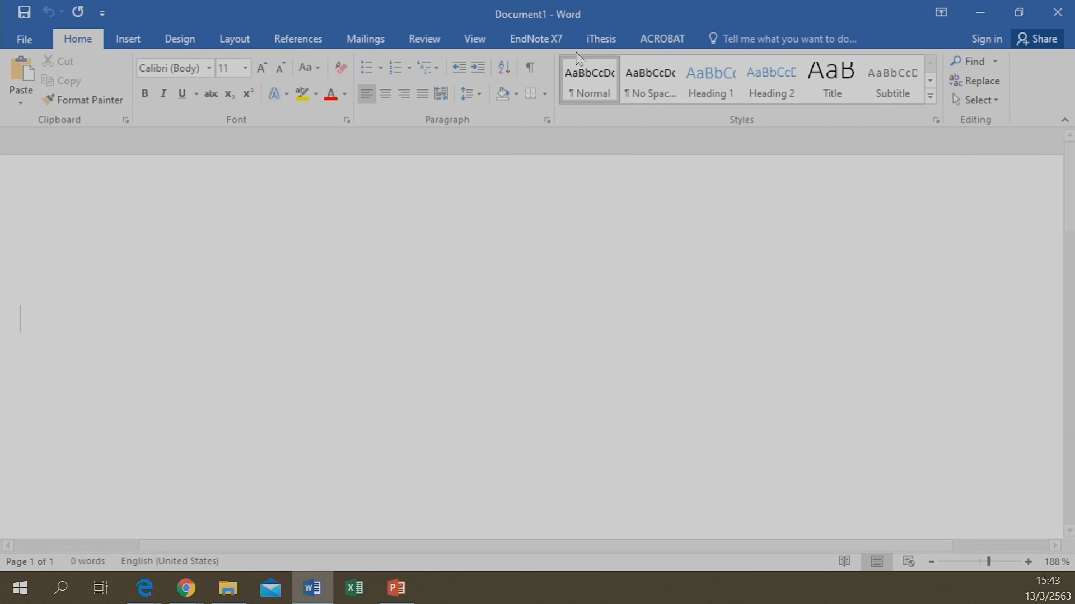
click(592, 44)
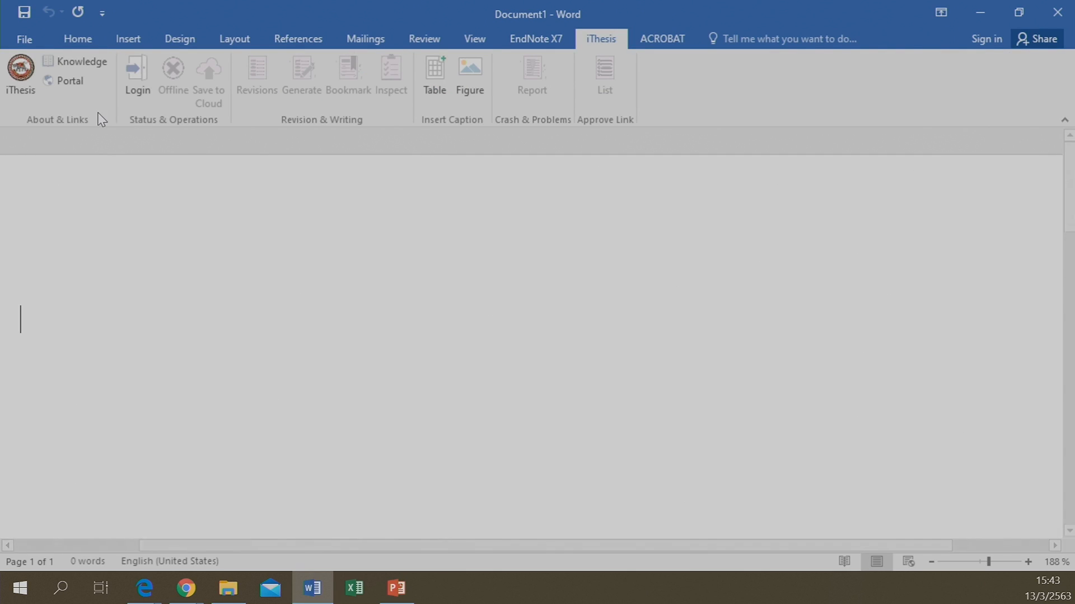
click(12, 84)
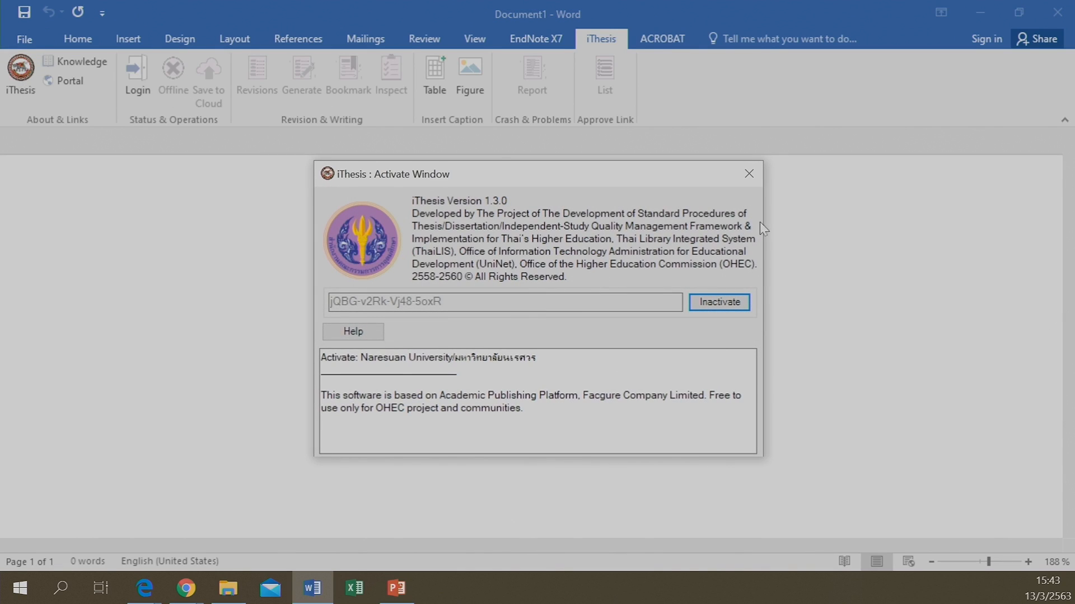
click(749, 173)
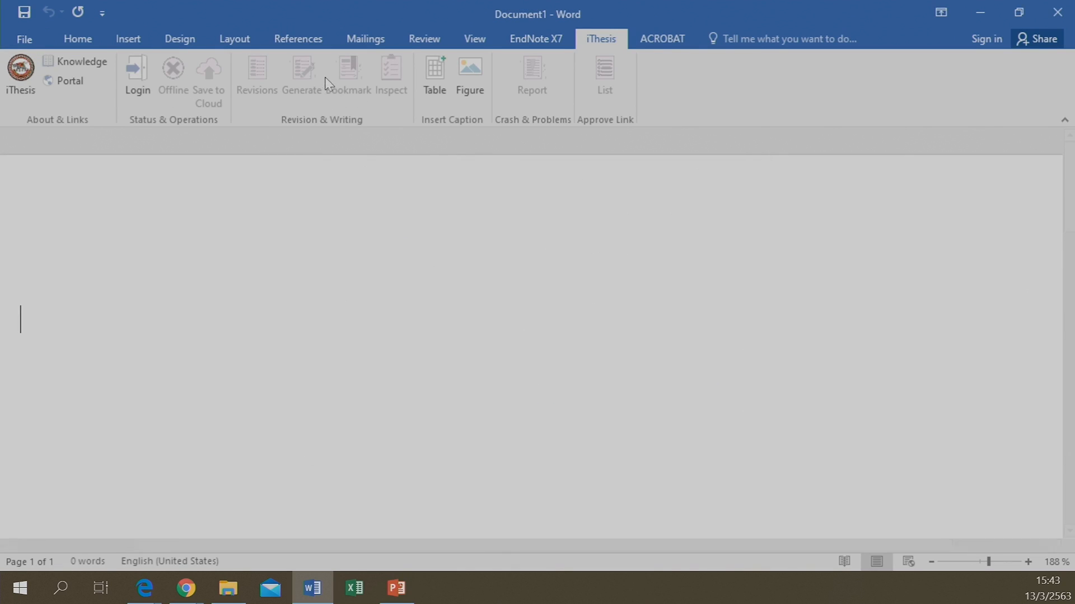
click(25, 84)
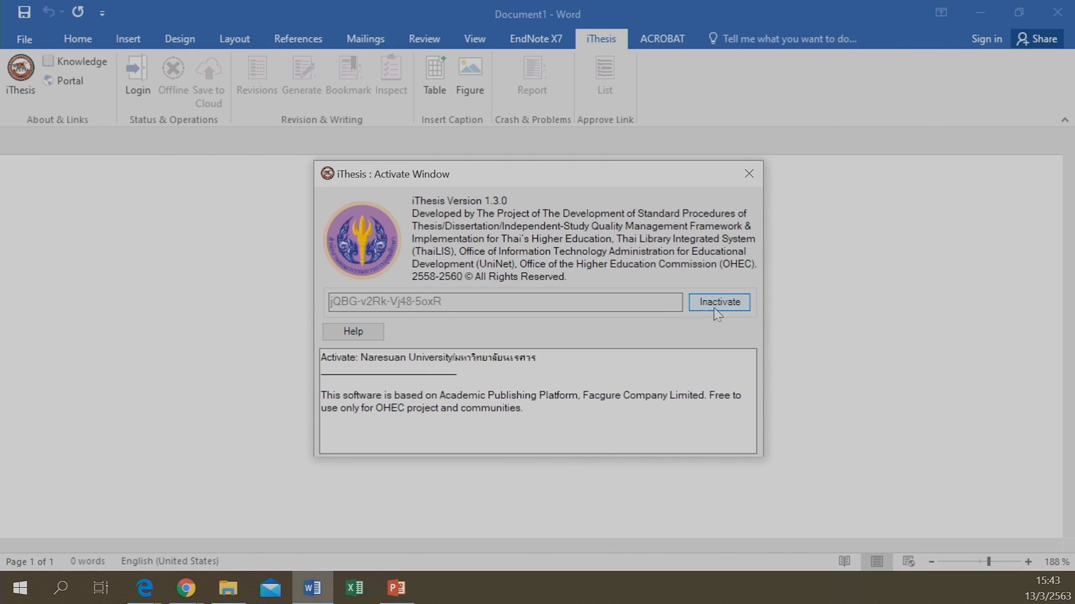
Close the activation window and sign in to the iThesis panel with the student's username and password
click(748, 174)
click(132, 68)
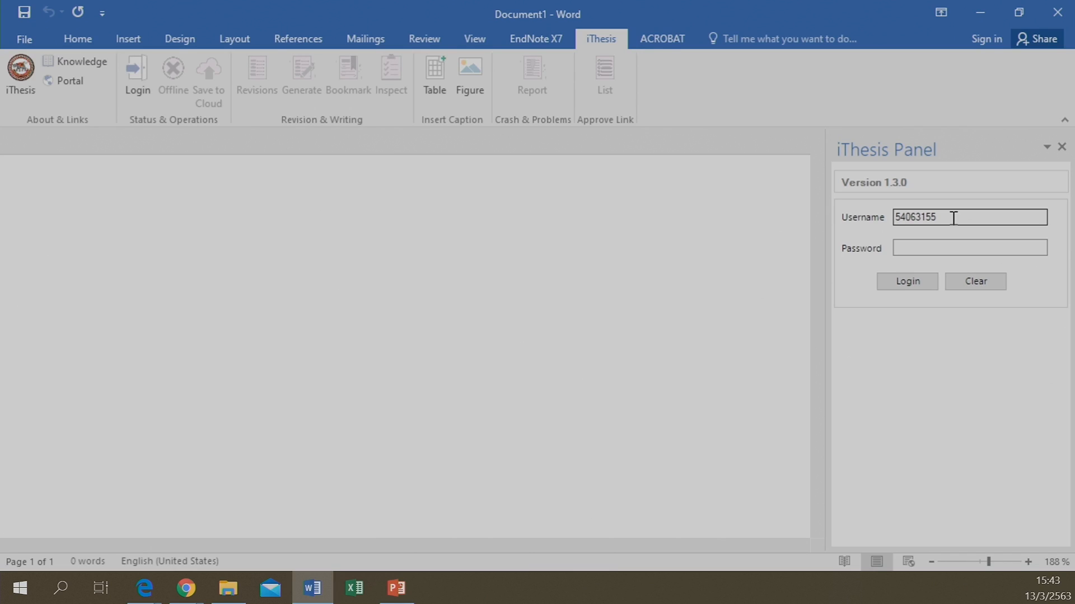
click(933, 249)
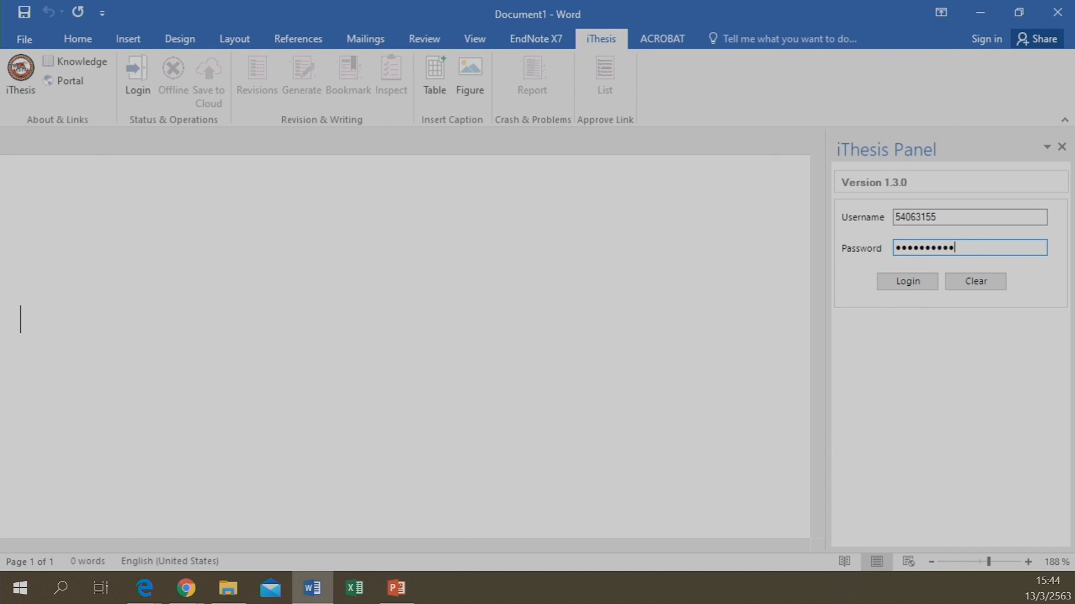
click(920, 279)
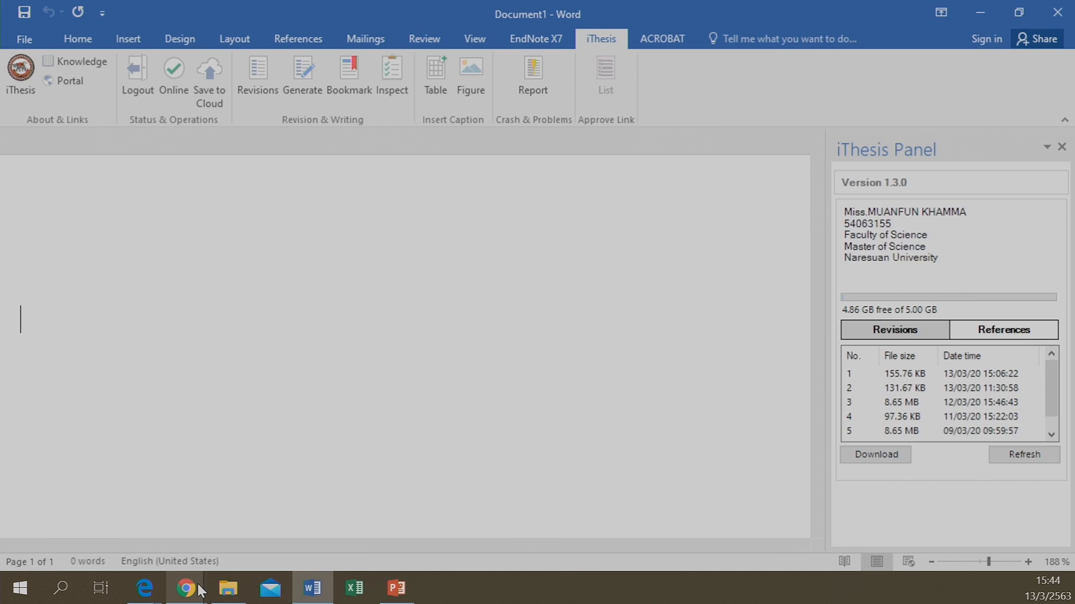
Wait for sign-in to show the student's profile, storage and five revisions, newest 155.76 KB
mouse_move(193, 589)
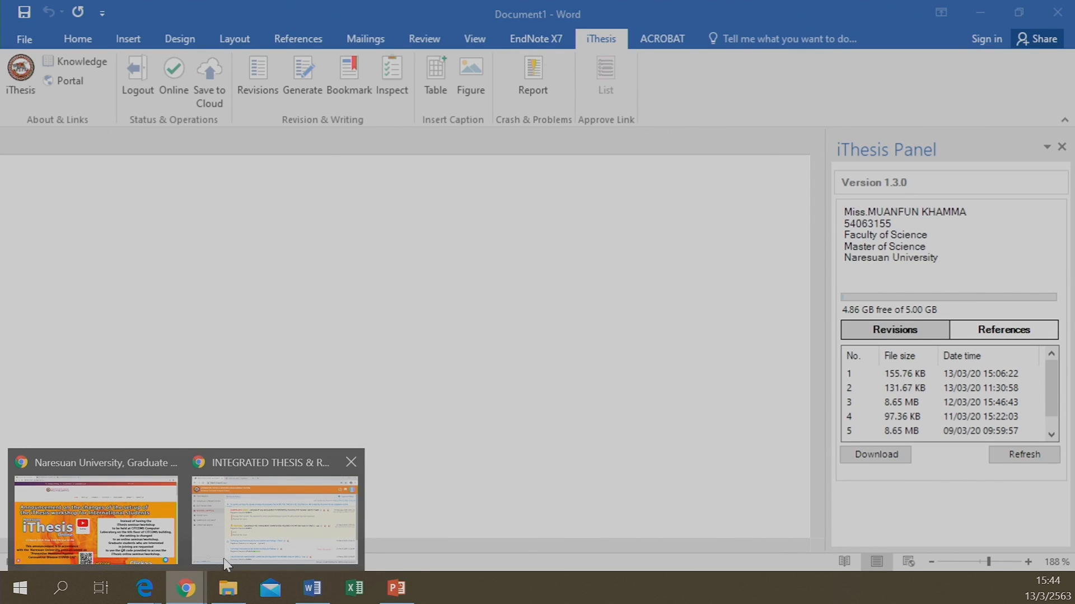
In Chrome, recheck the newest revision's queued plagiarism report and scroll through the older versions
click(271, 527)
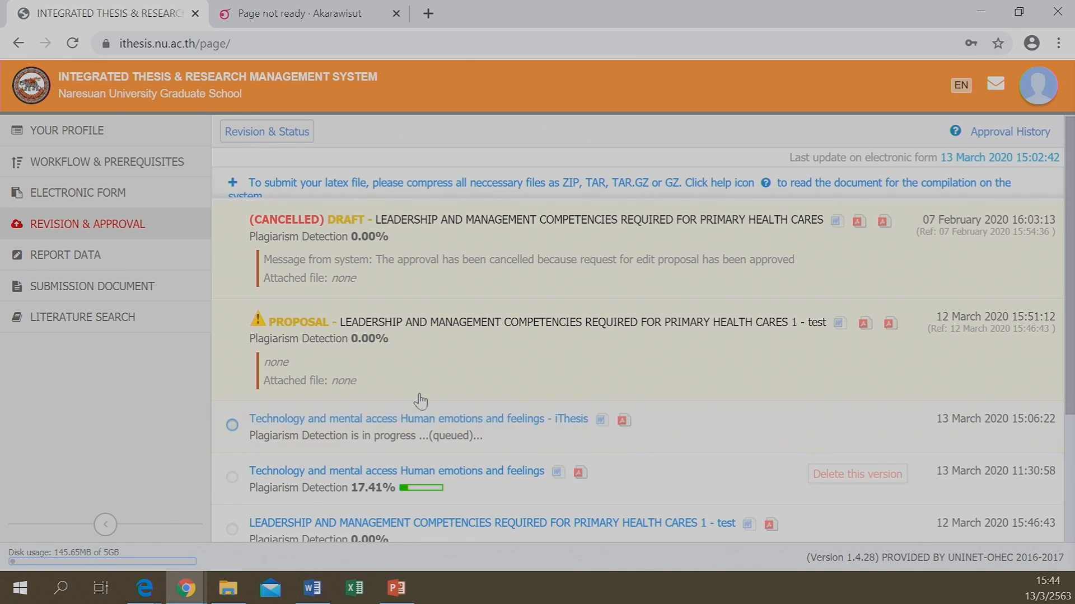
click(453, 438)
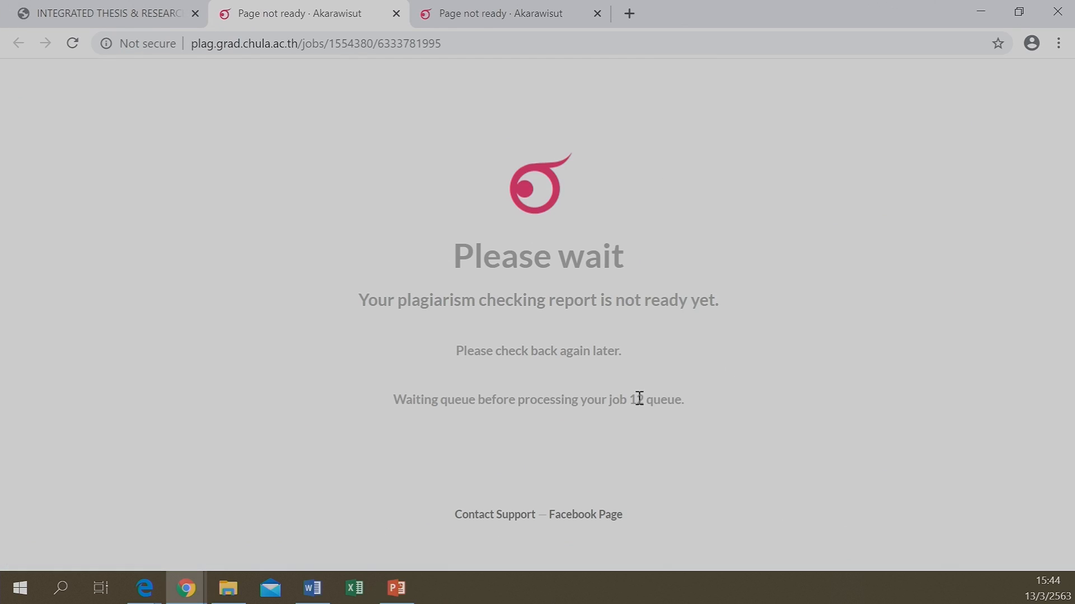
click(112, 8)
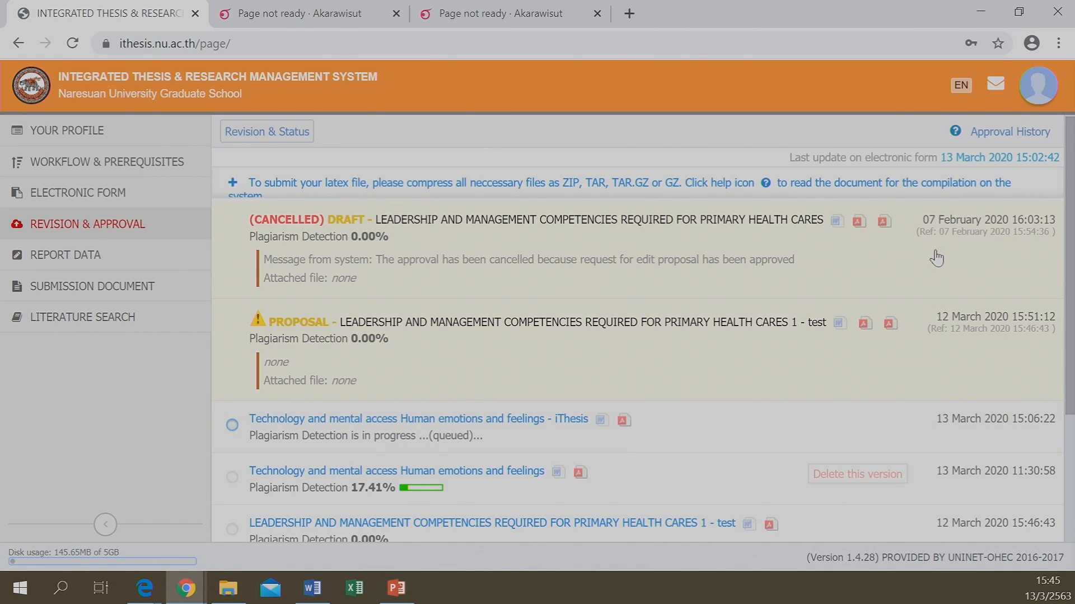
scroll(936, 258, down, 3)
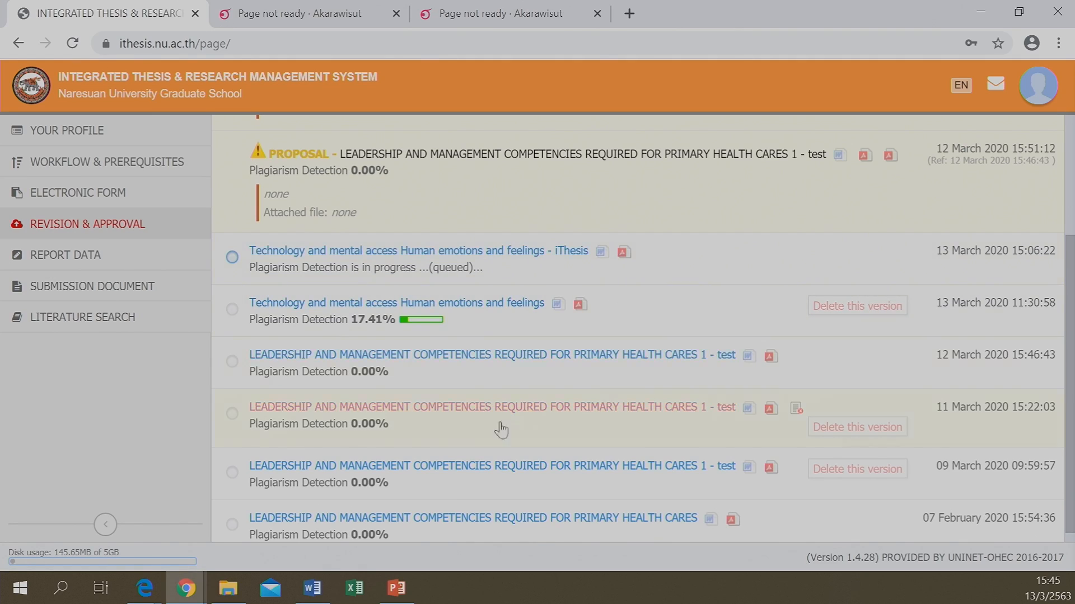
click(313, 589)
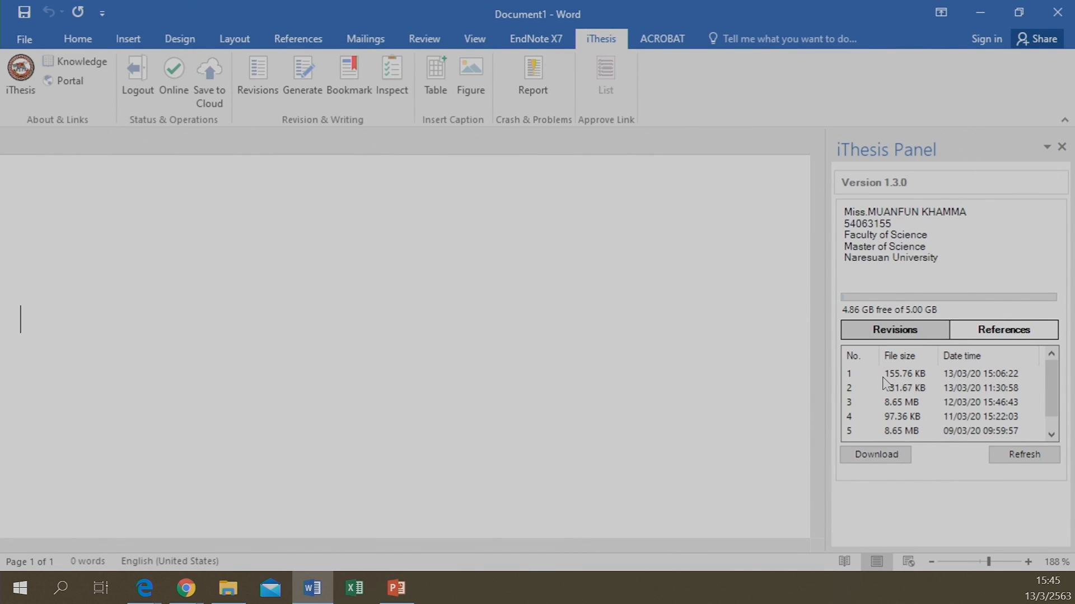
Download and open the newest 155.76 KB revision in Word and scroll through it
click(901, 379)
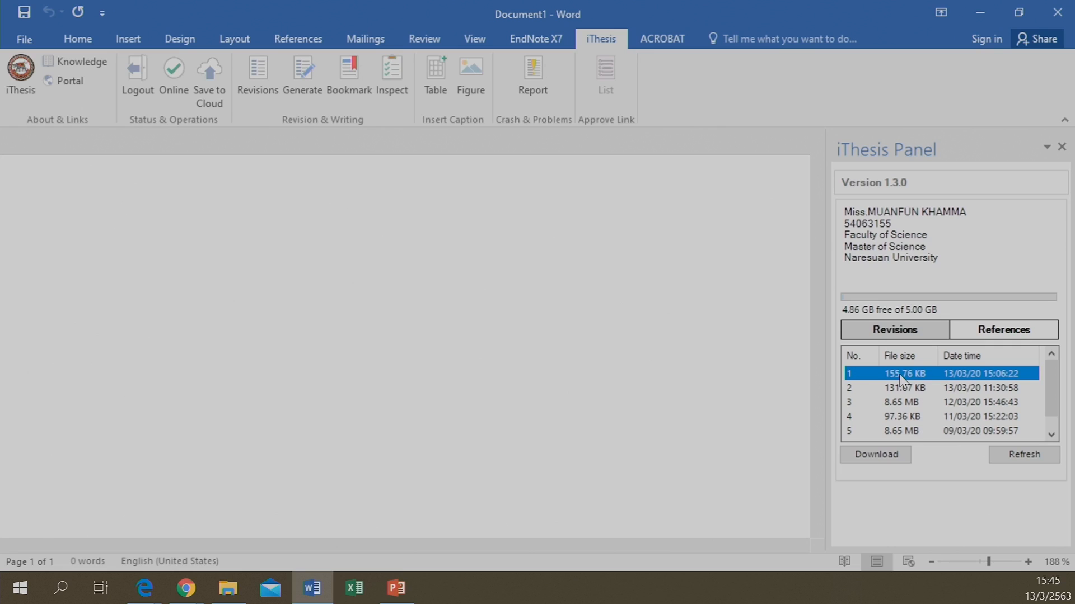
click(881, 456)
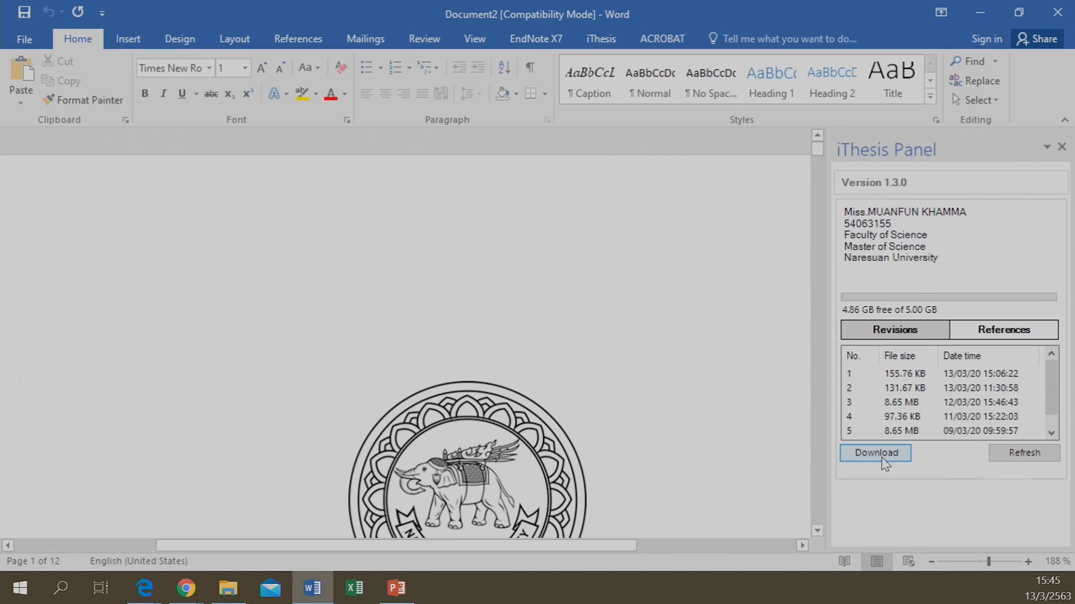
scroll(687, 386, down, 10)
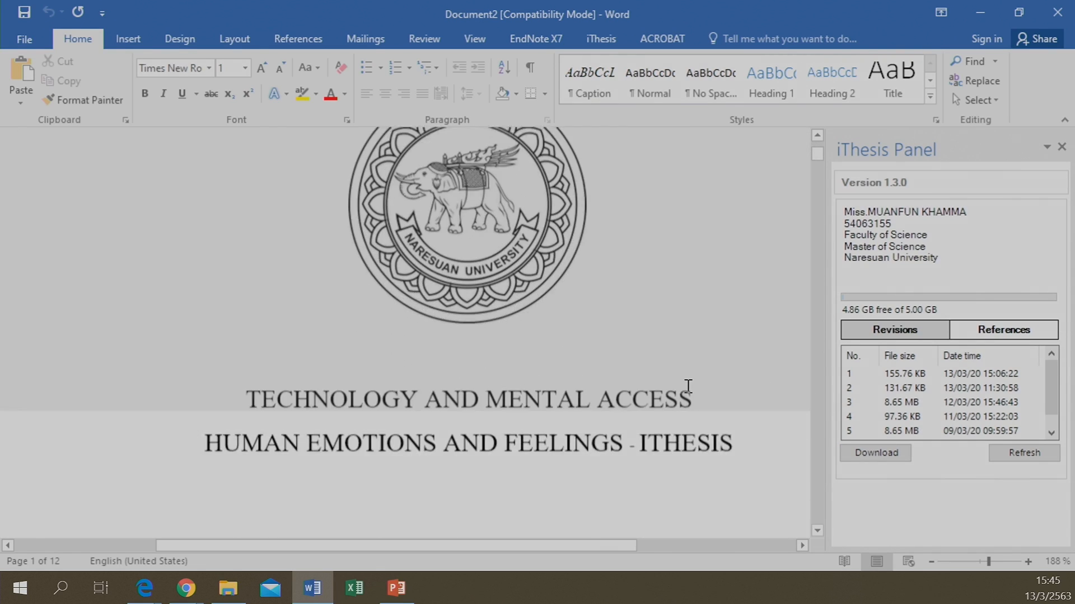
scroll(688, 386, down, 12)
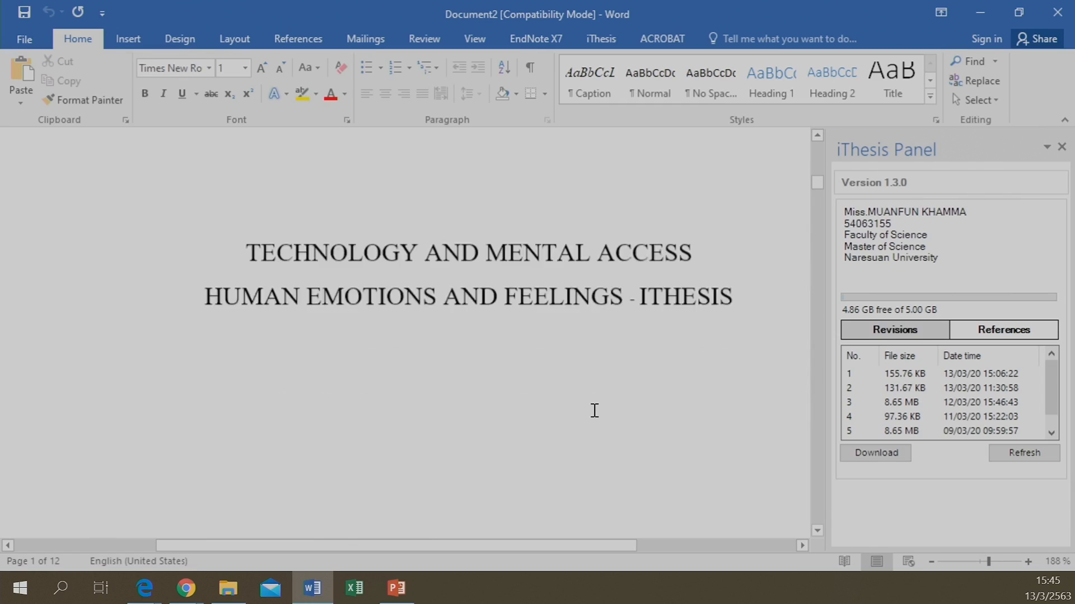
scroll(594, 411, down, 12)
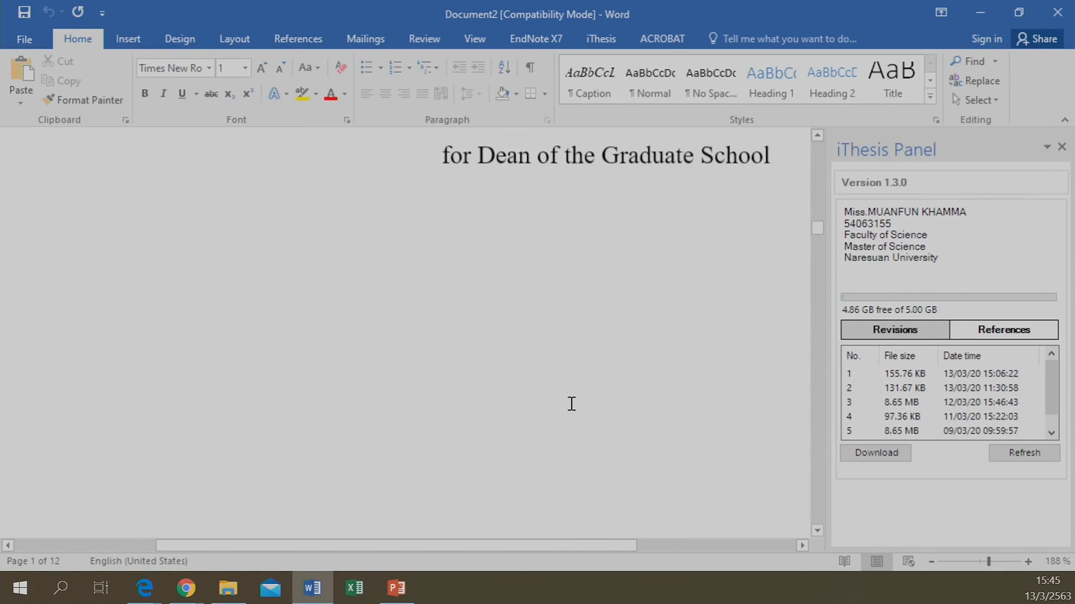
scroll(565, 403, down, 15)
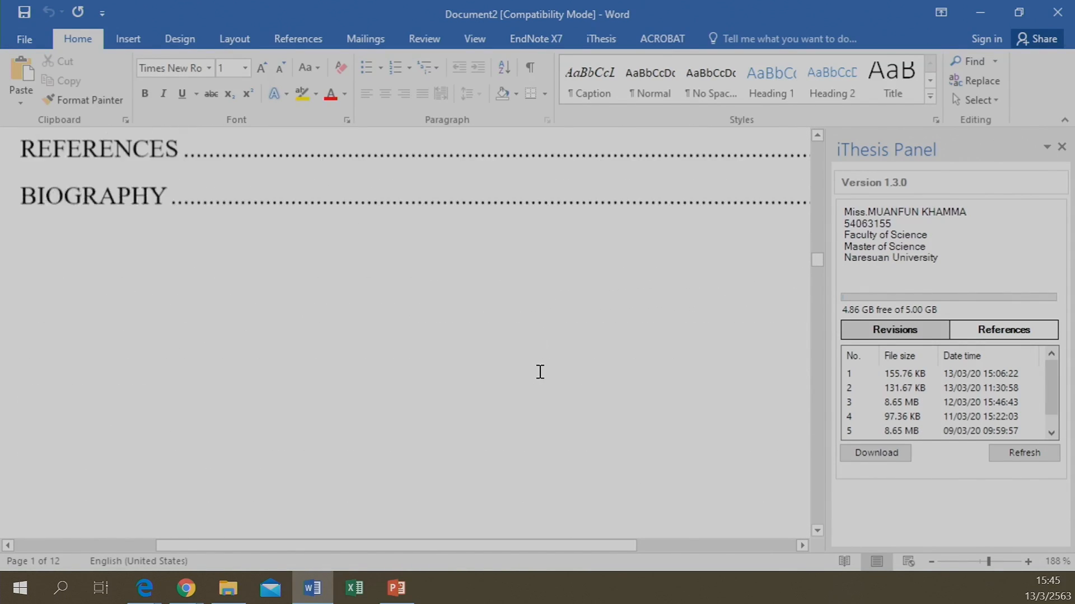
Return to the thesis's first page with the university seal and bring up the iThesis tools
scroll(395, 310, up, 7)
scroll(395, 309, down, 12)
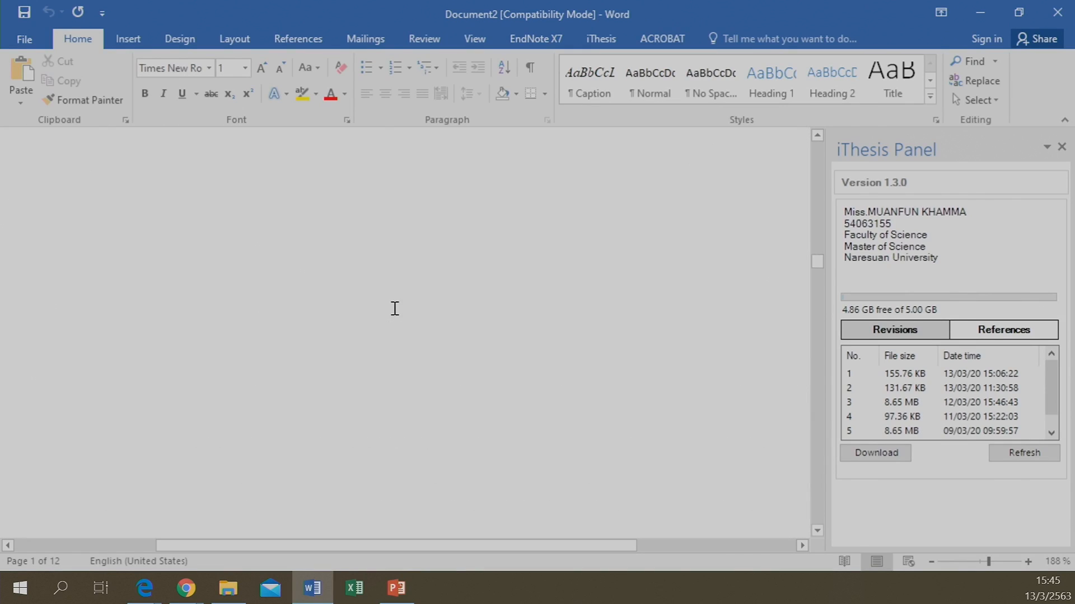
scroll(395, 308, down, 10)
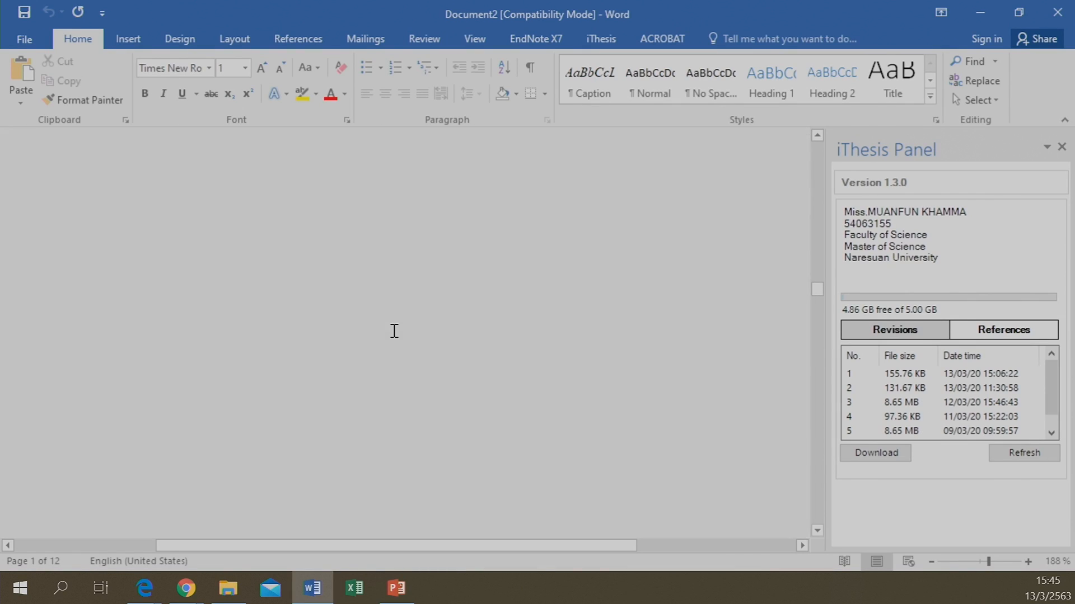
scroll(389, 325, up, 3)
scroll(392, 321, up, 10)
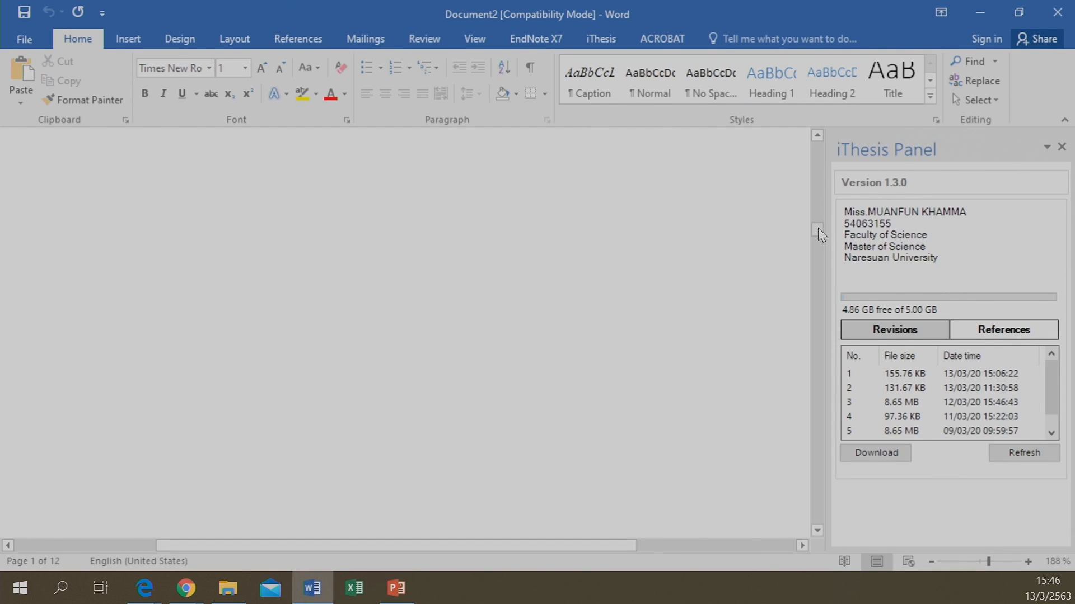
drag(818, 227, 822, 144)
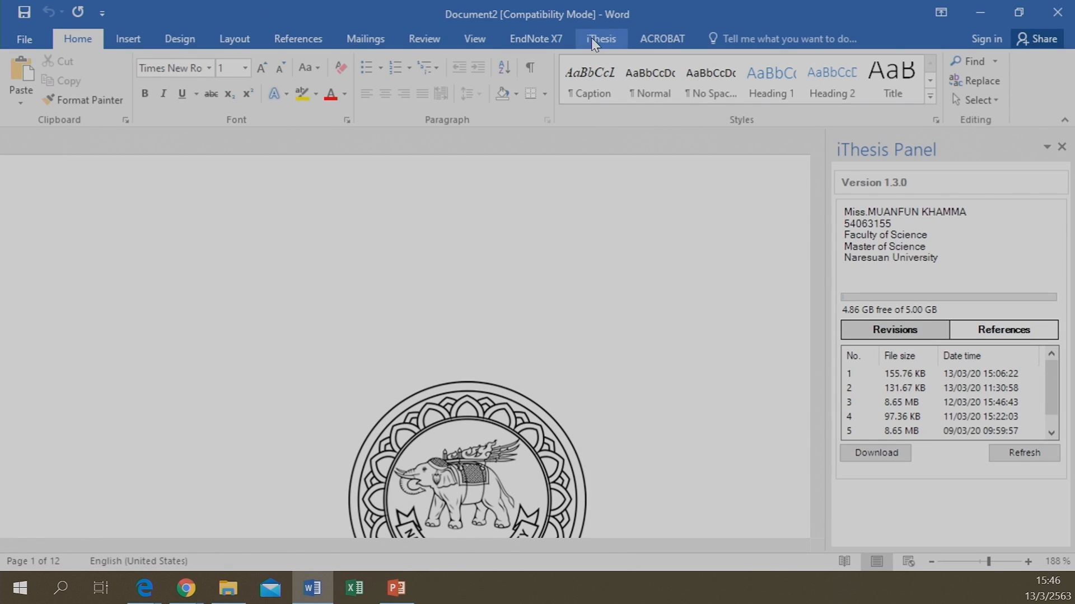
click(597, 38)
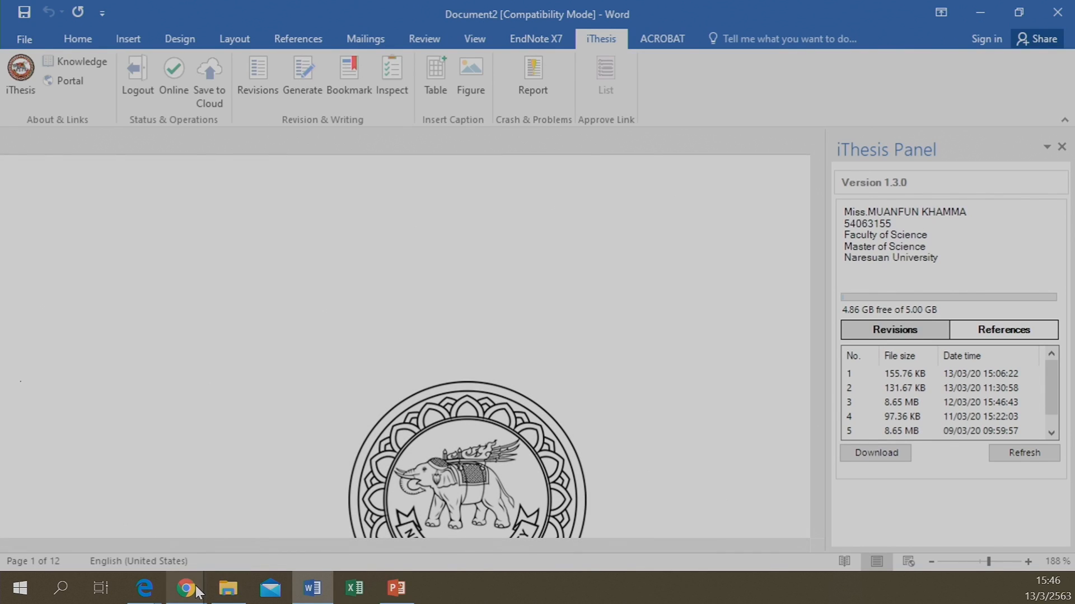
Check the thesis titles on the portal's Electronic Form Topic page, approvals still None, then return to Word
mouse_move(195, 590)
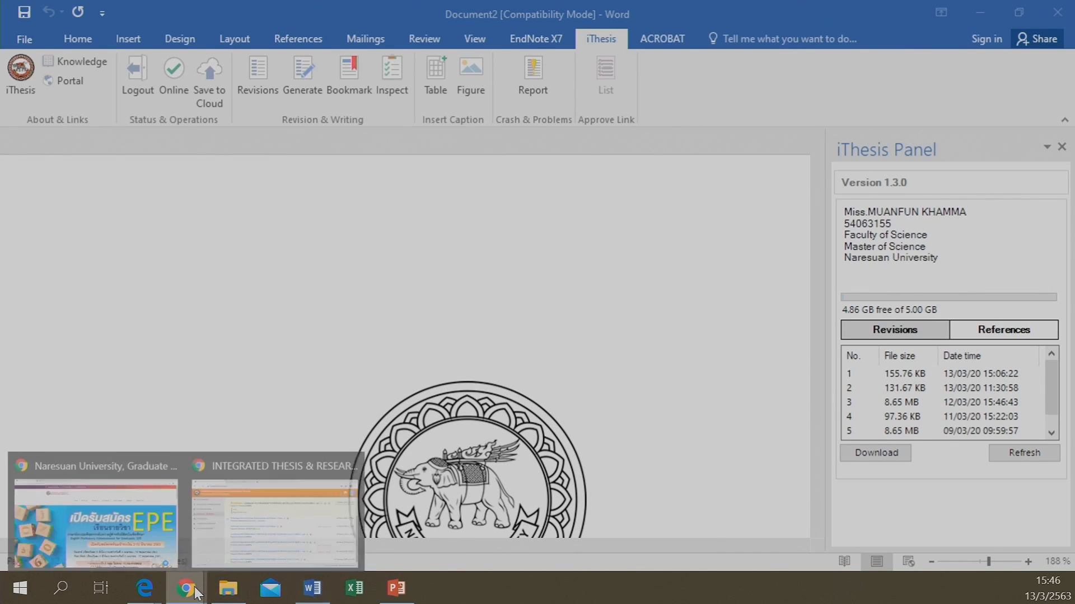
click(307, 555)
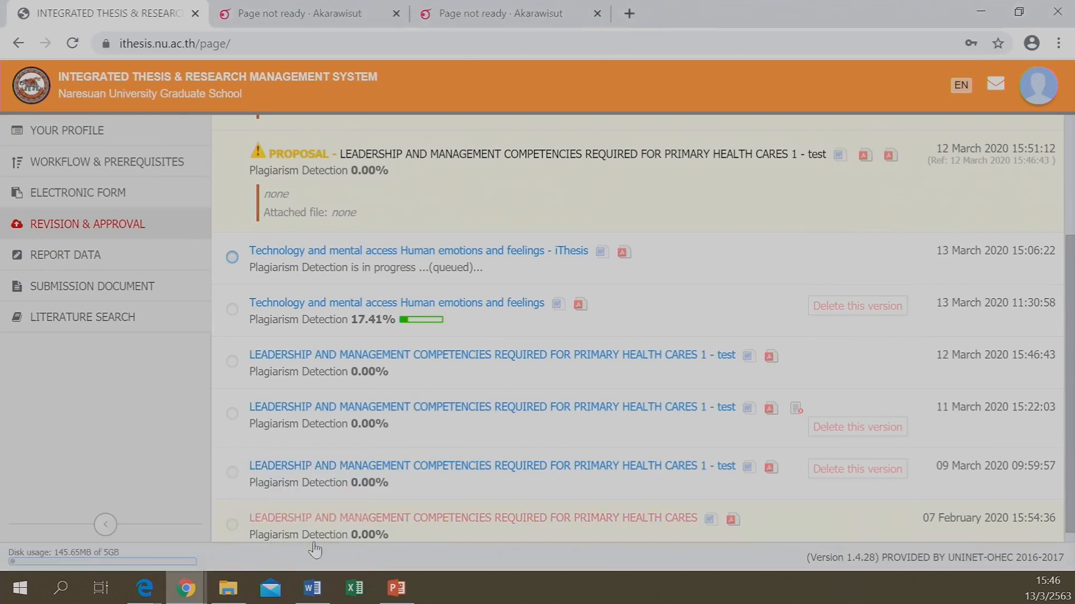
click(127, 192)
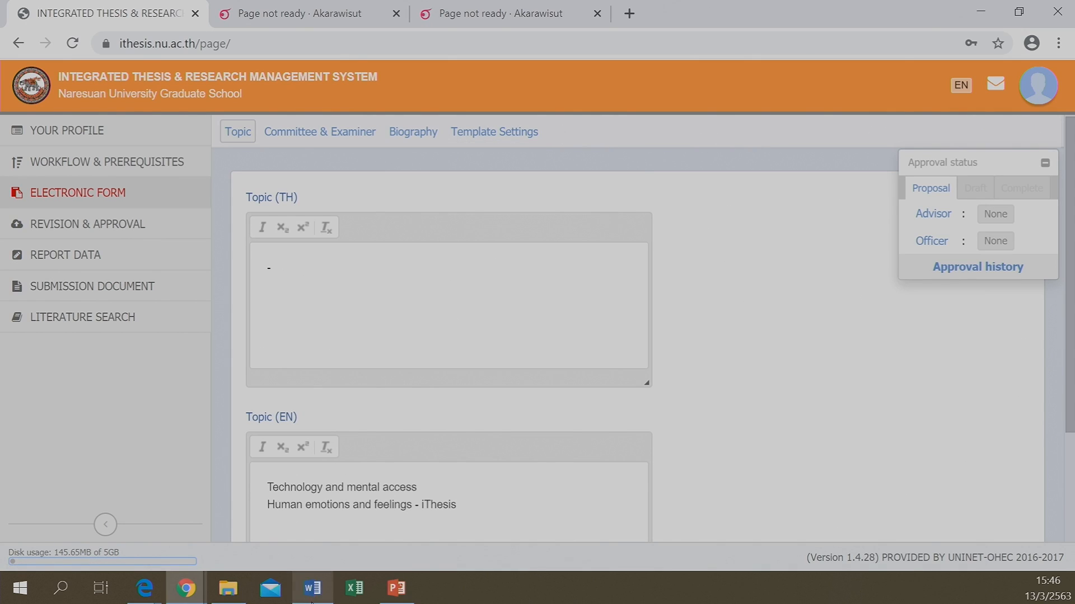
click(312, 588)
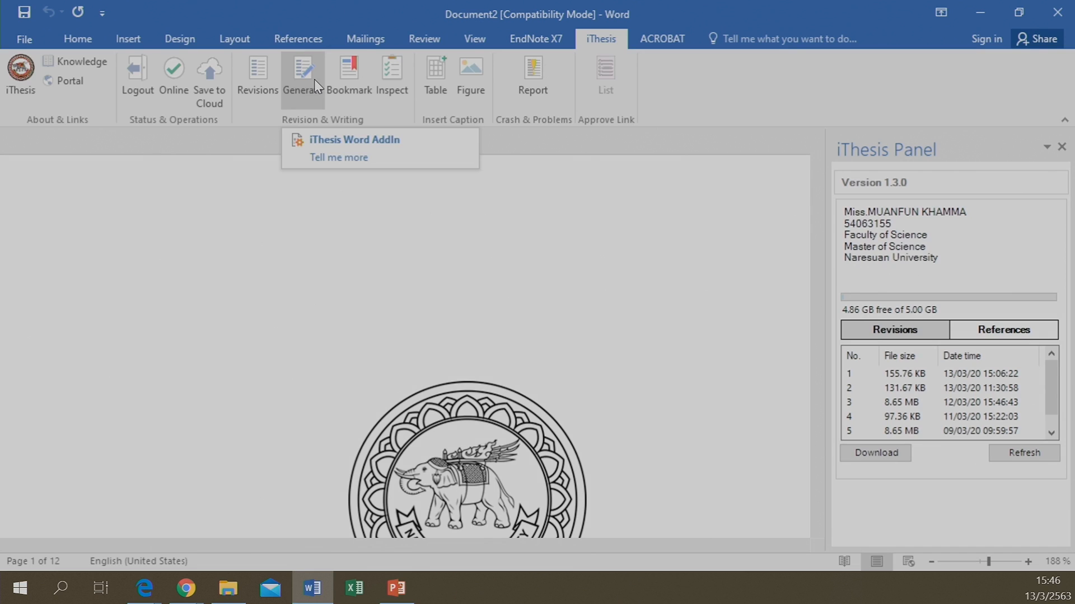
Regenerate the thesis with iThesis Generate and scroll through Chapters 1–3, past the 'Table 1 iThesis' caption
click(314, 79)
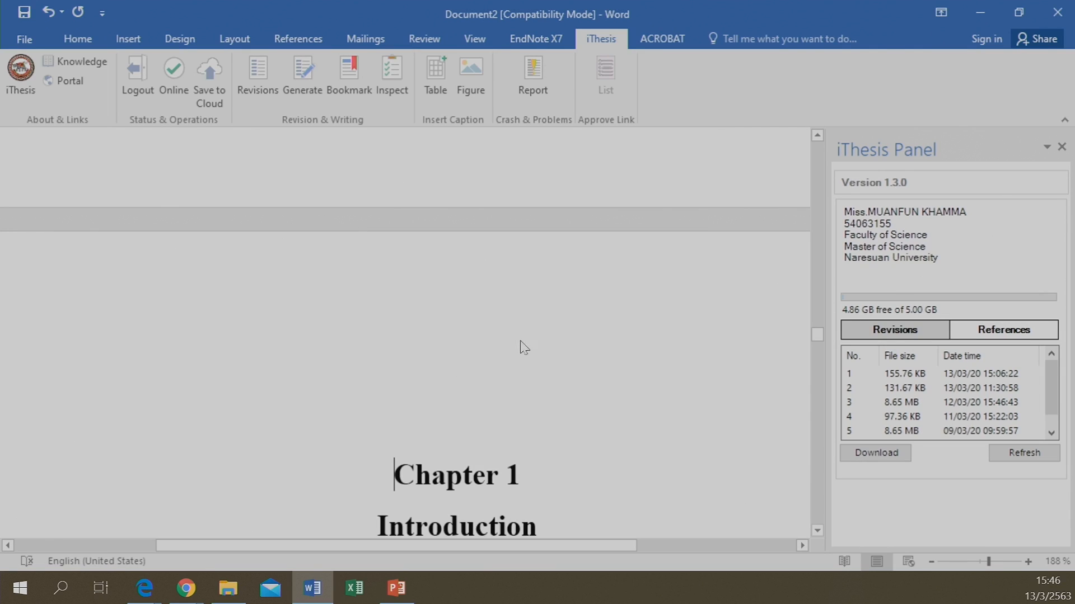
scroll(609, 263, down, 2)
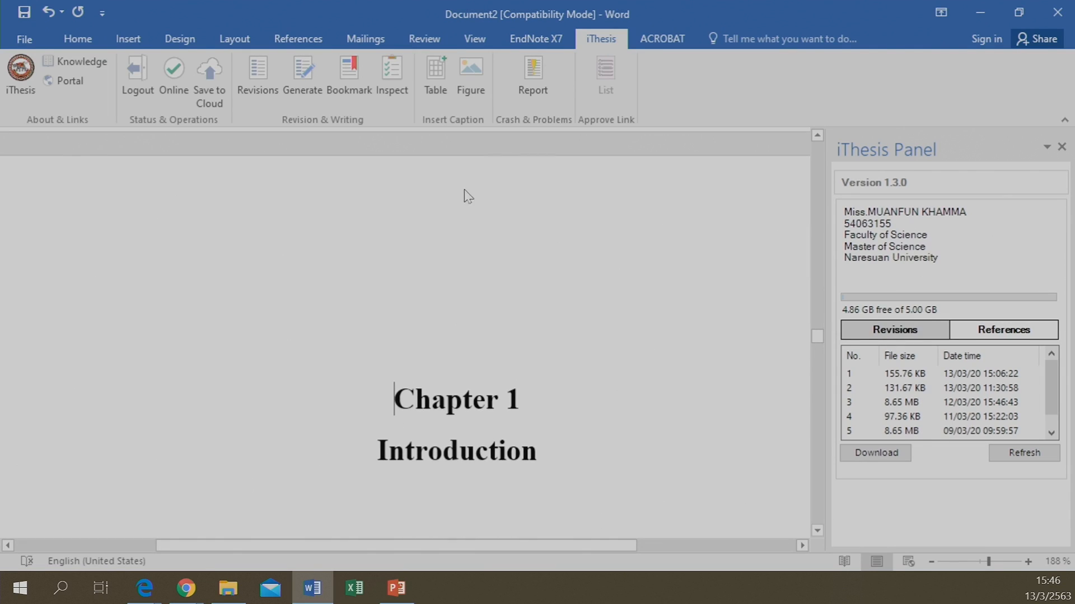
scroll(469, 244, down, 4)
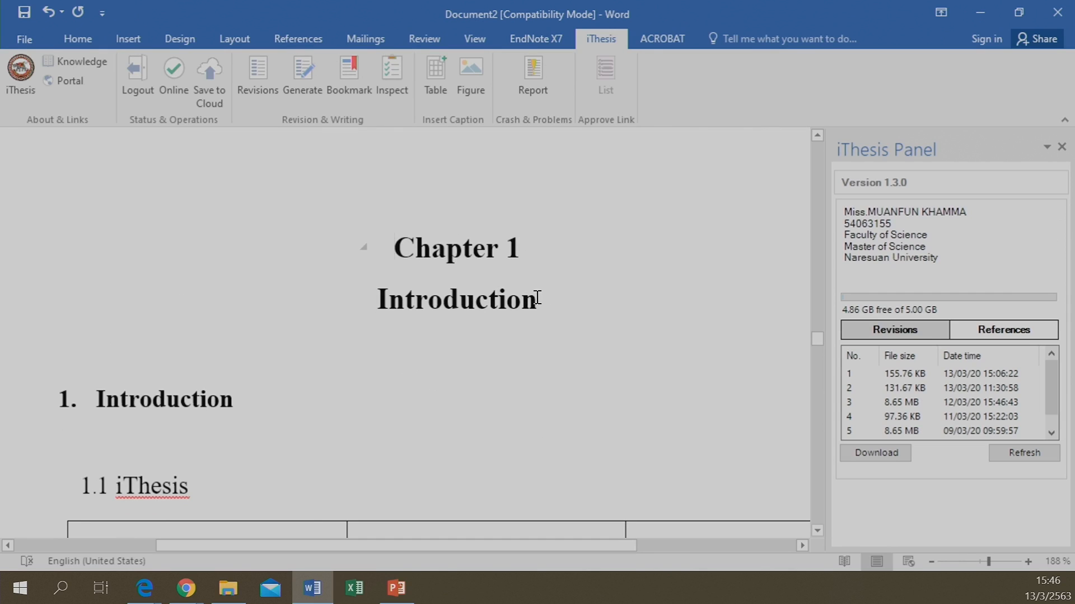
scroll(357, 209, down, 5)
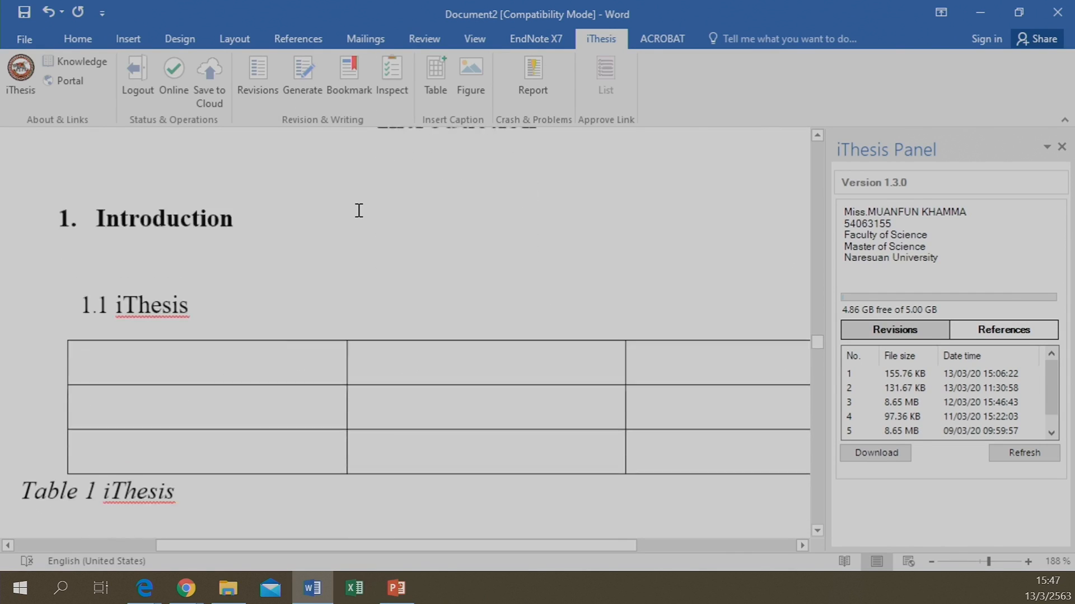
scroll(359, 210, down, 20)
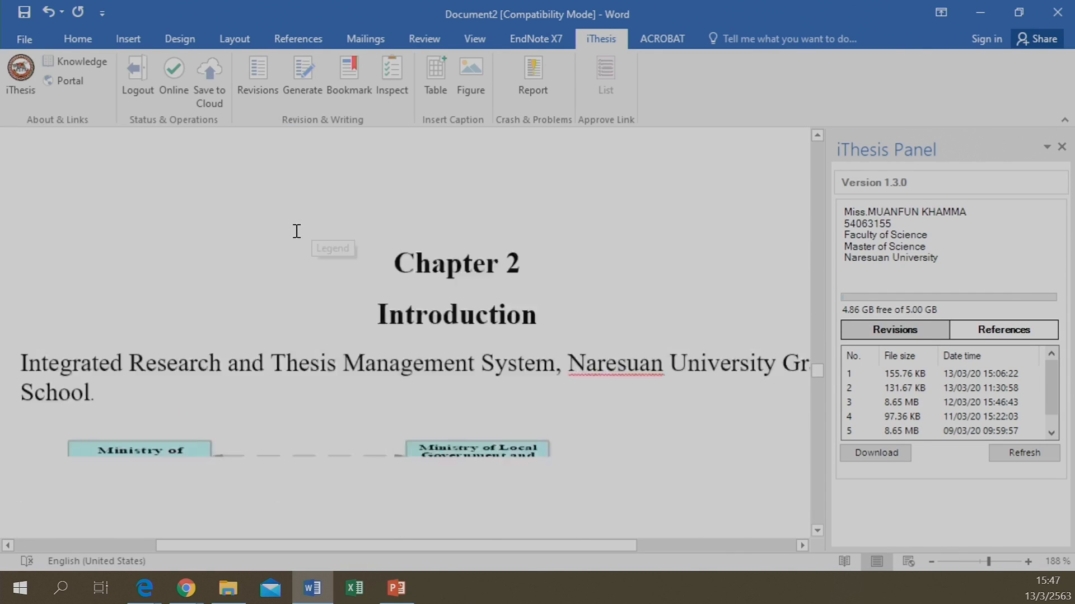
scroll(297, 231, down, 15)
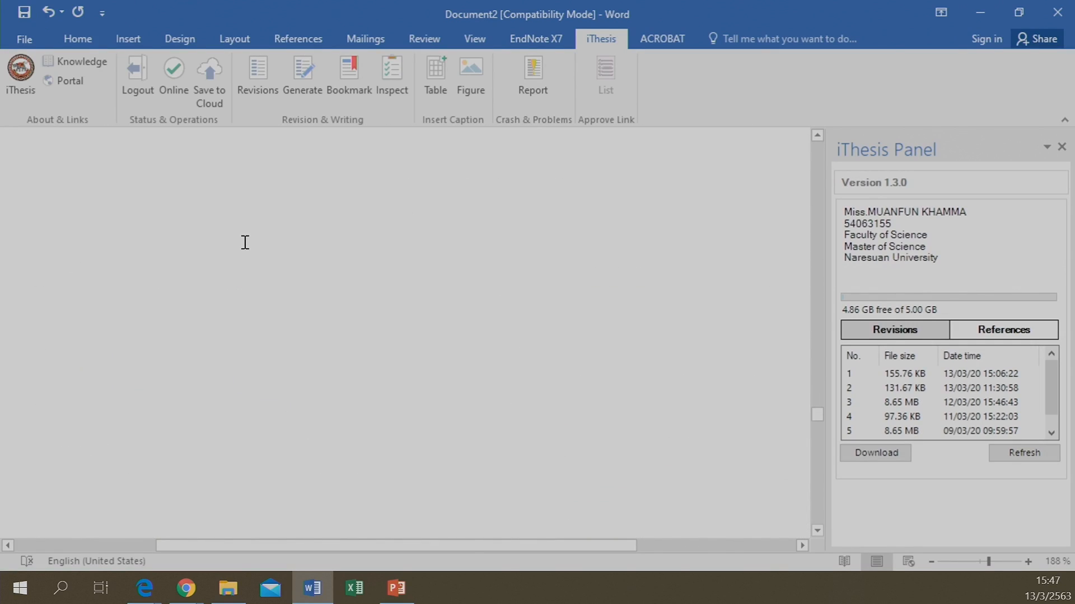
scroll(244, 242, down, 8)
scroll(244, 242, up, 12)
scroll(244, 242, up, 12)
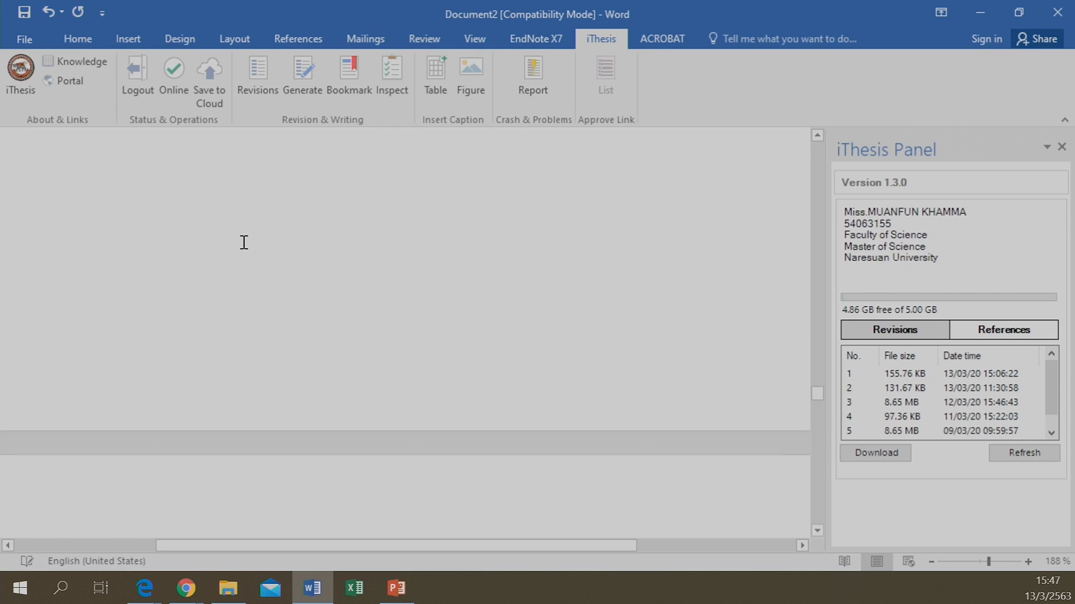
scroll(244, 242, down, 5)
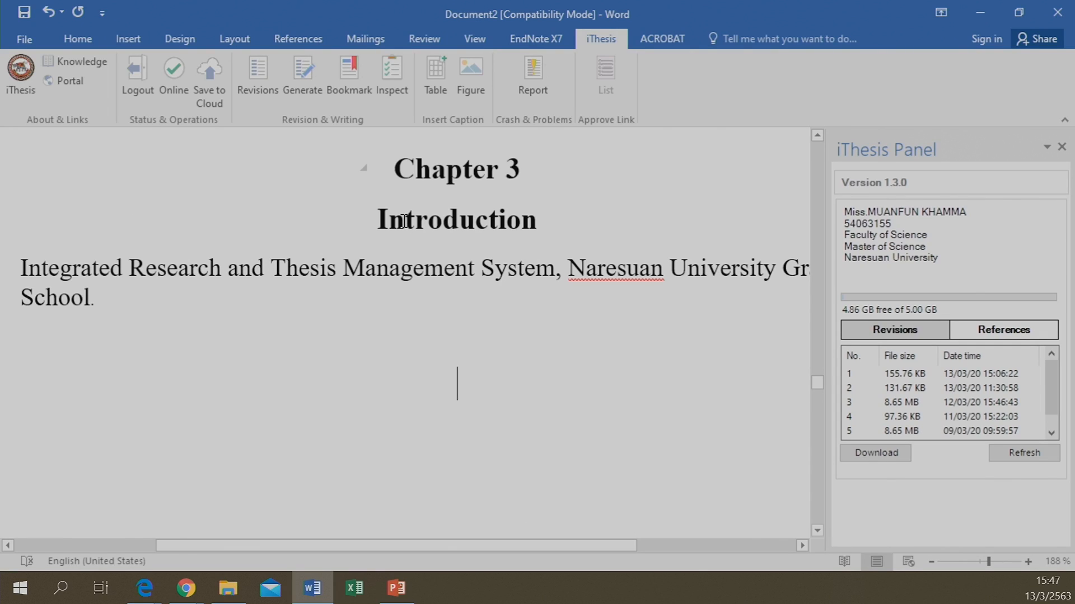
Add a 'Chapter 4' heading with an 'Introduction' title on its own line, leaving an empty line beneath
text(Chapter)
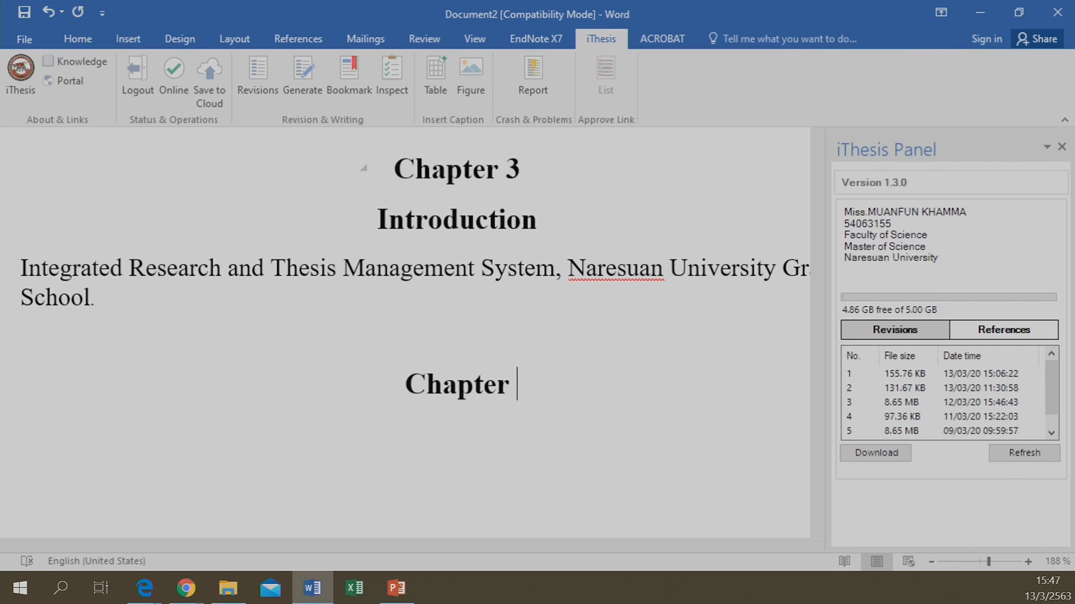
text( 4)
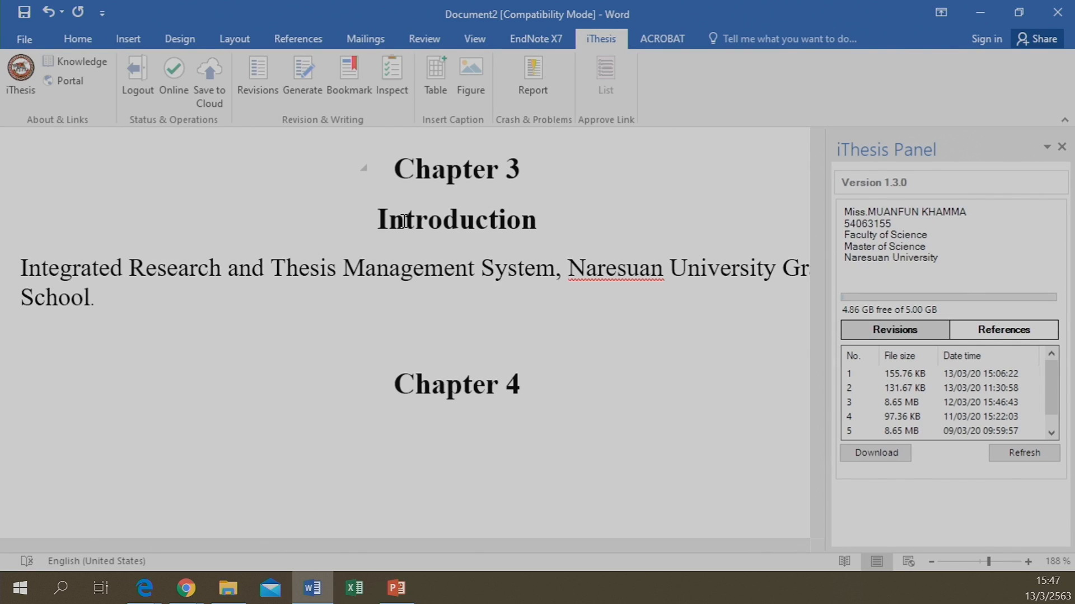
key(Return)
text(introduc)
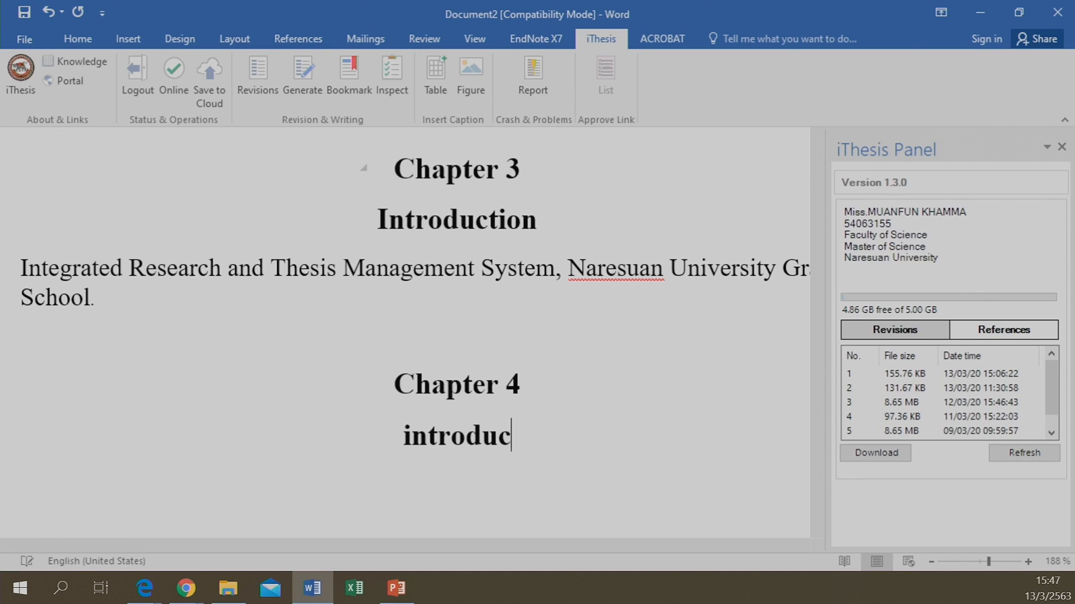
text(tion)
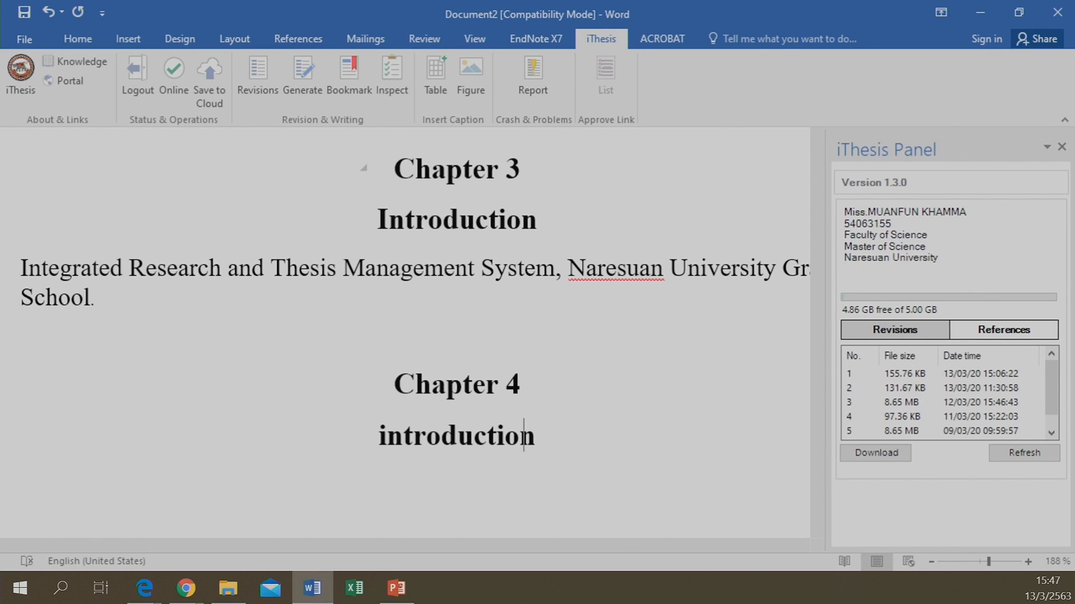
key(Left)
key(Left)
key(Left)
key(Left)
key(Left)
key(Left)
key(Left)
key(BackSpace)
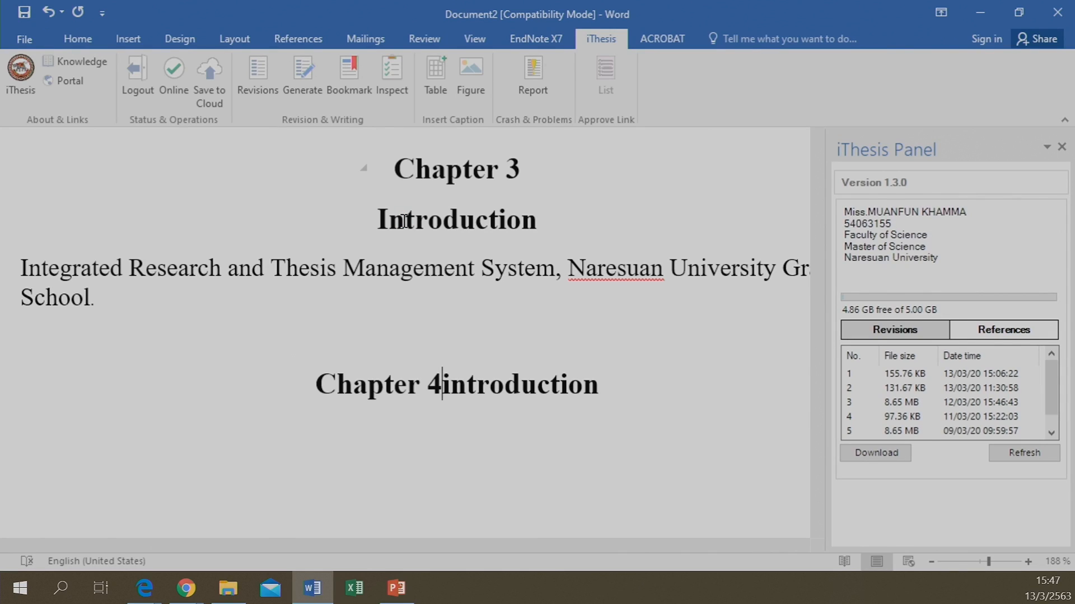
key(Delete)
text(I)
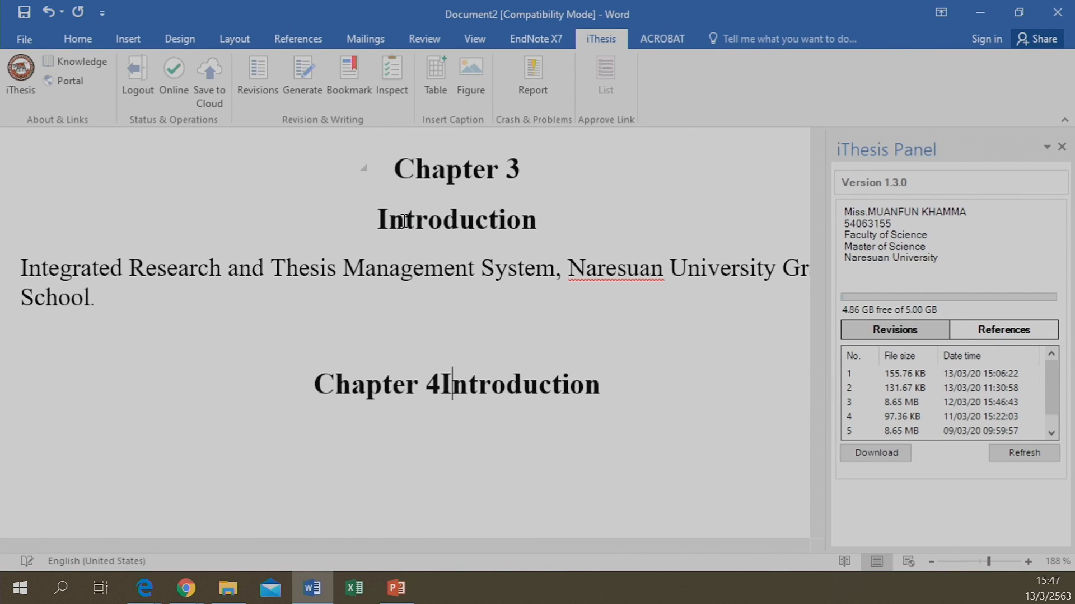
key(Return)
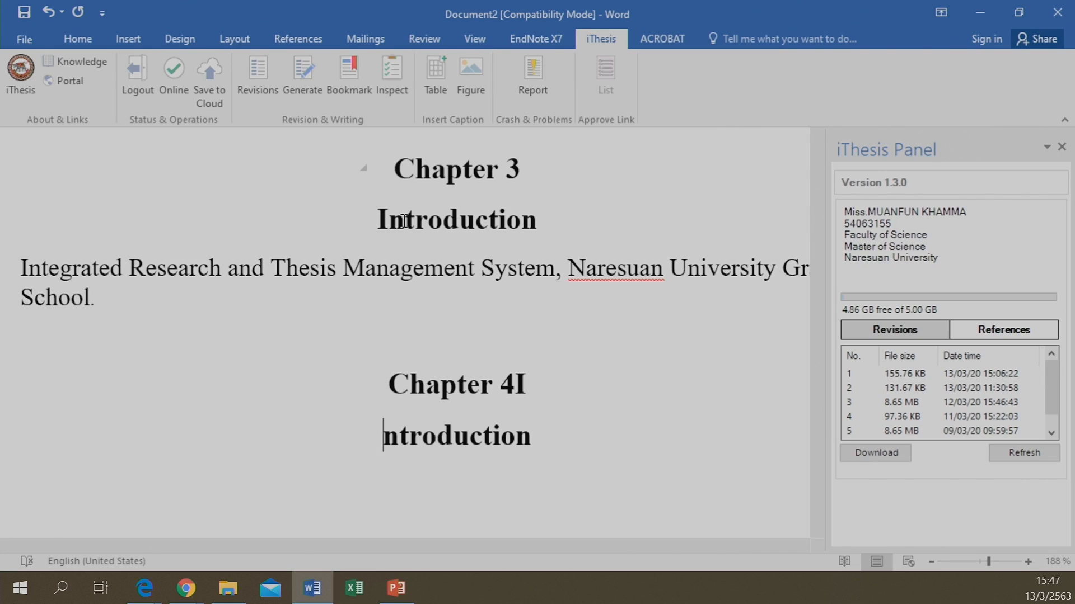
key(ctrl+z)
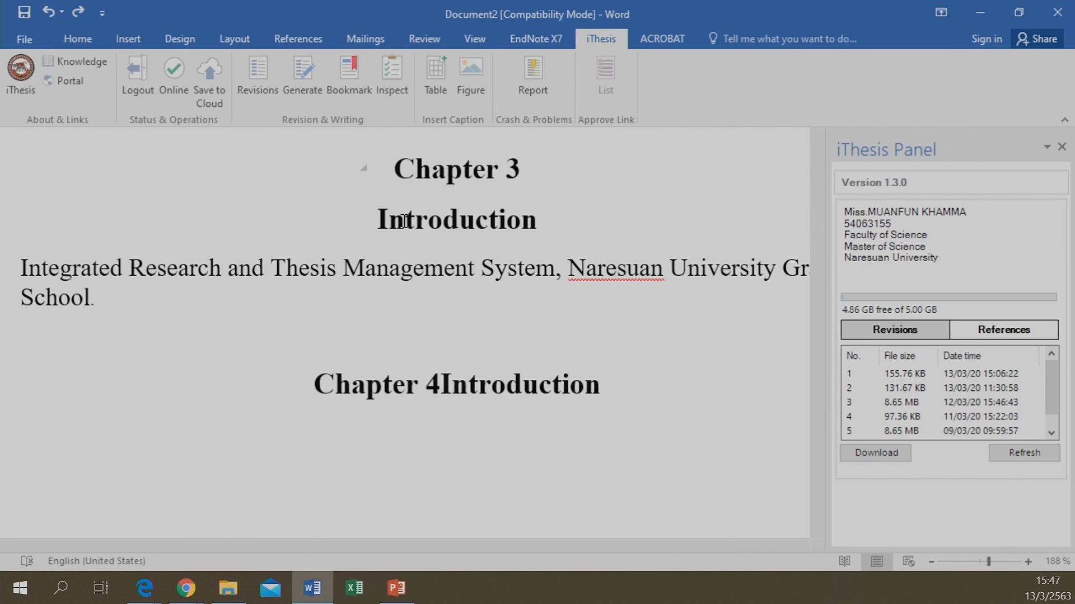
key(Return)
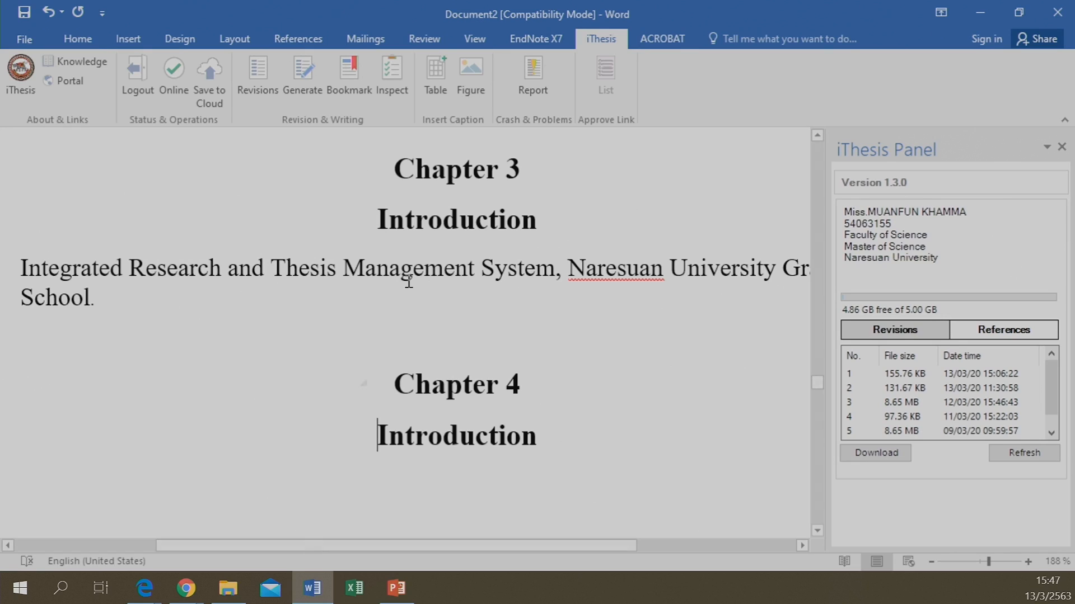
click(553, 431)
key(Return)
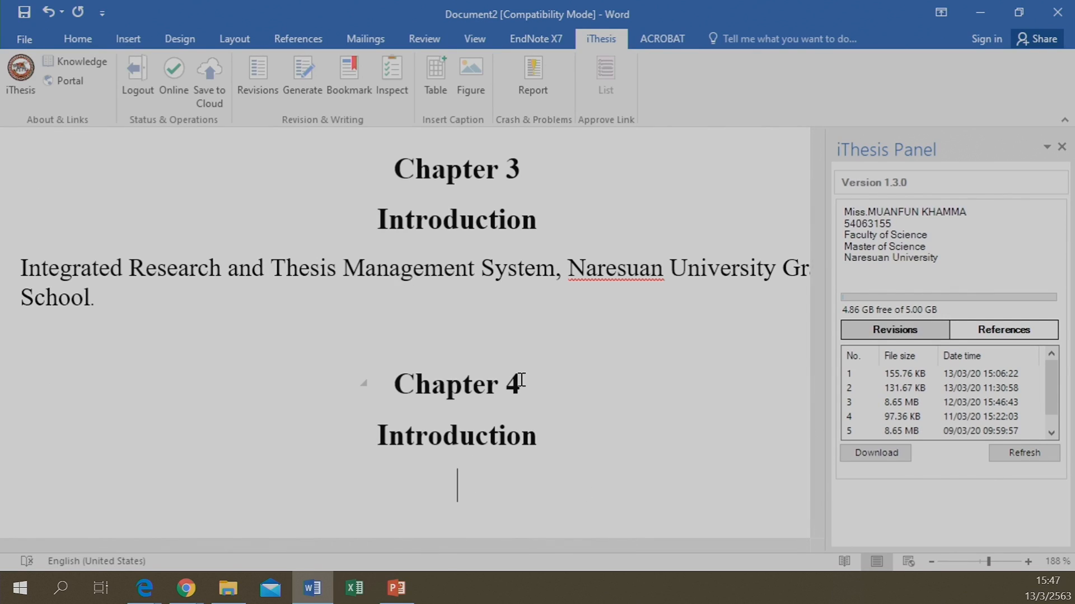
Dock the Styles pane beside the iThesis panel and apply iThesis_Style_Normal under Chapter 4's Introduction
click(25, 41)
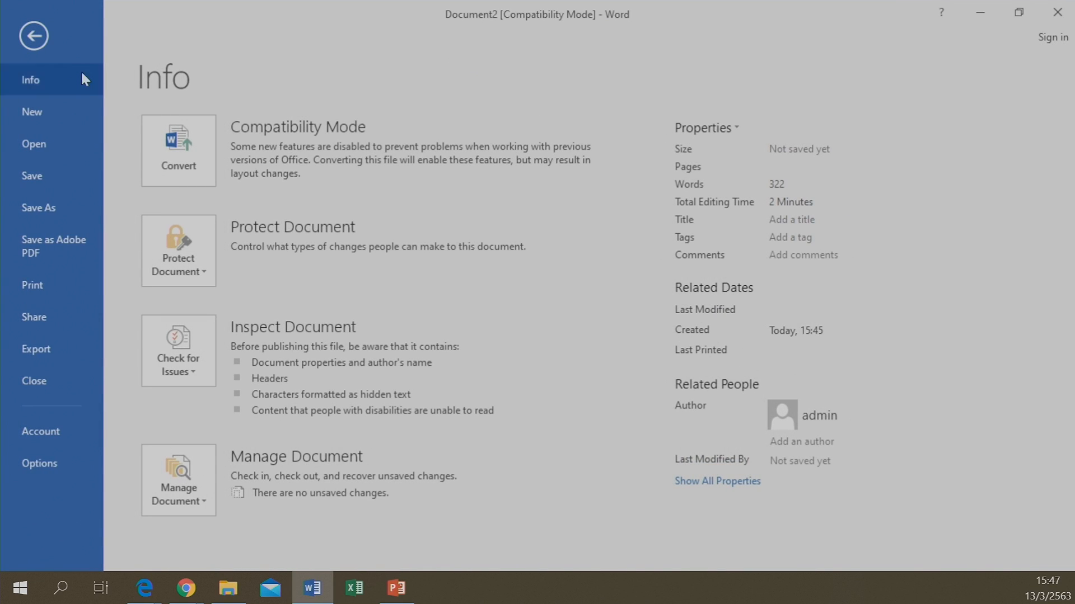
click(32, 35)
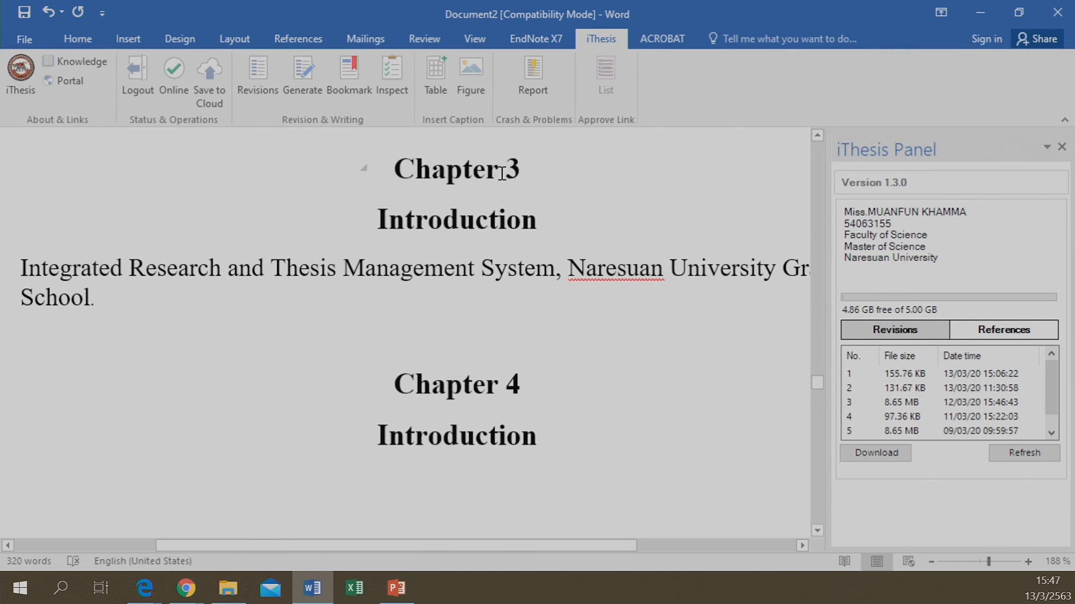
click(78, 37)
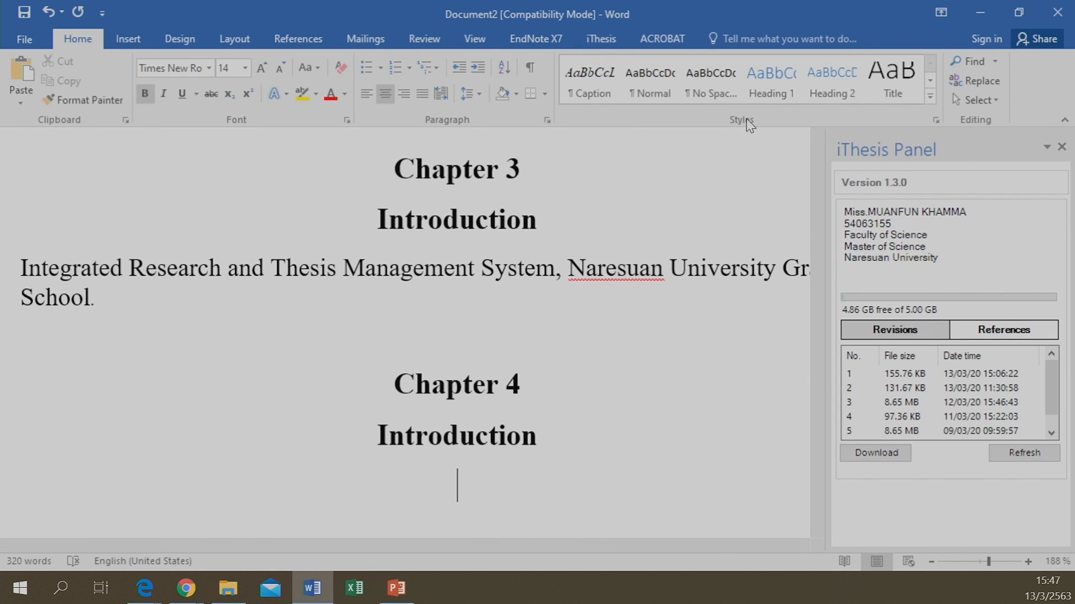
click(936, 120)
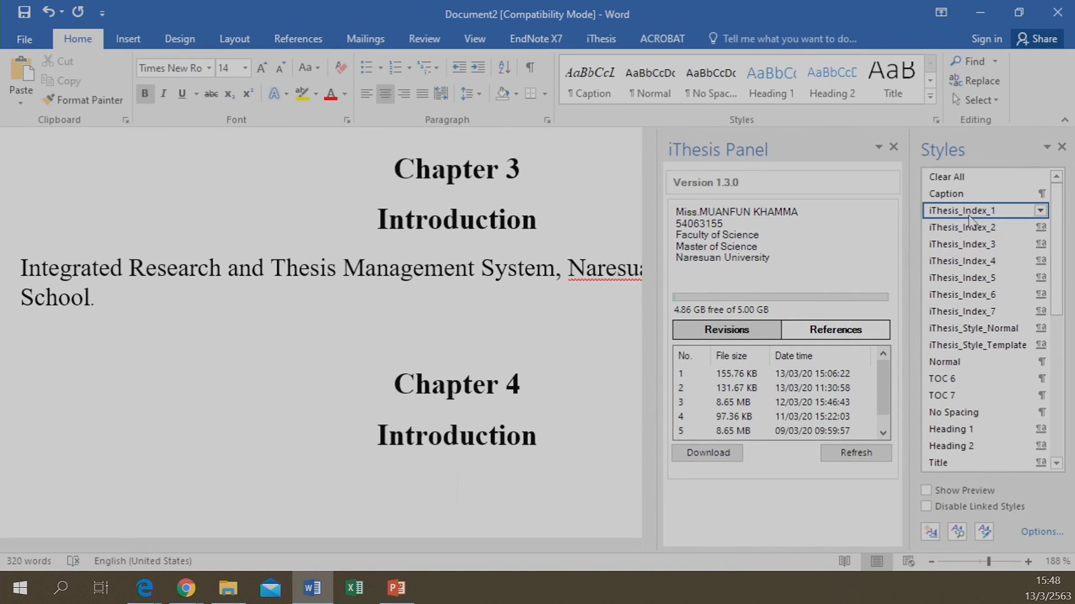
drag(987, 143, 733, 144)
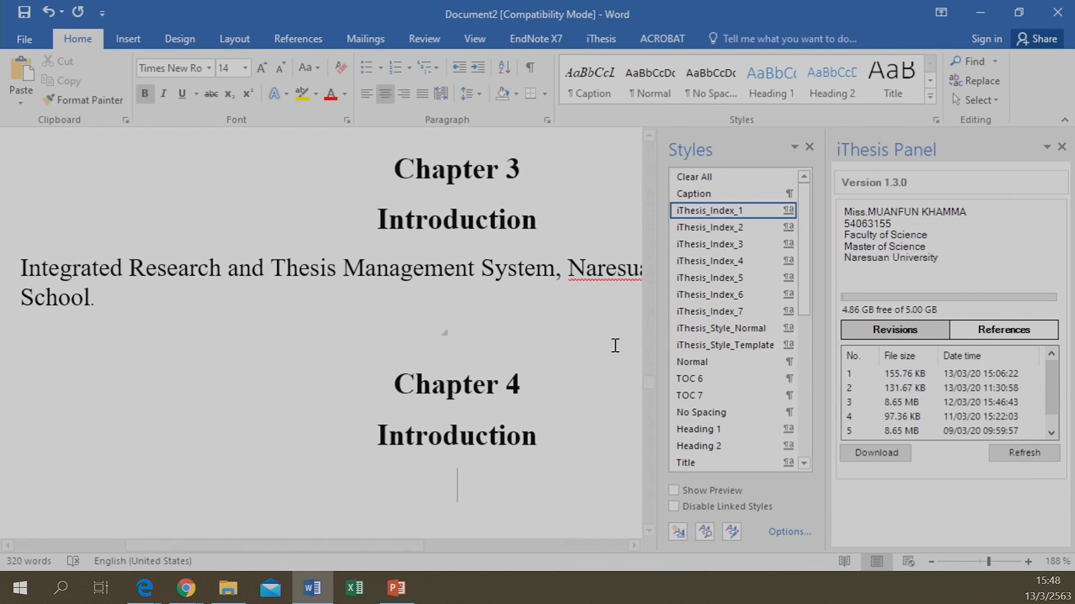
click(750, 328)
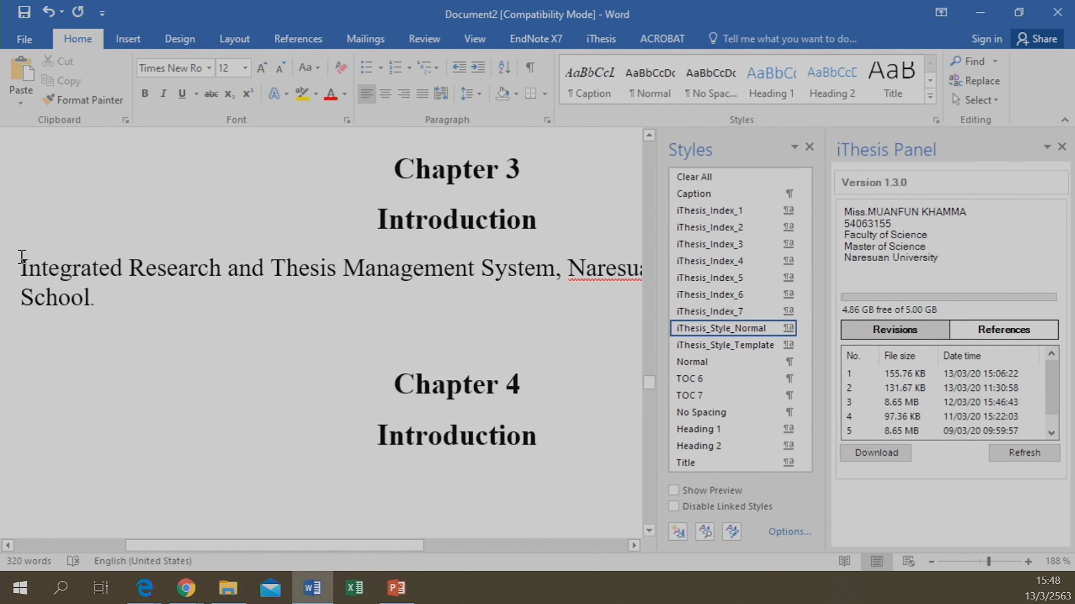
Paste Chapter 3's 'Integrated Research and Thesis Management System' paragraph on a new line under Chapter 4's Introduction
drag(22, 257, 101, 302)
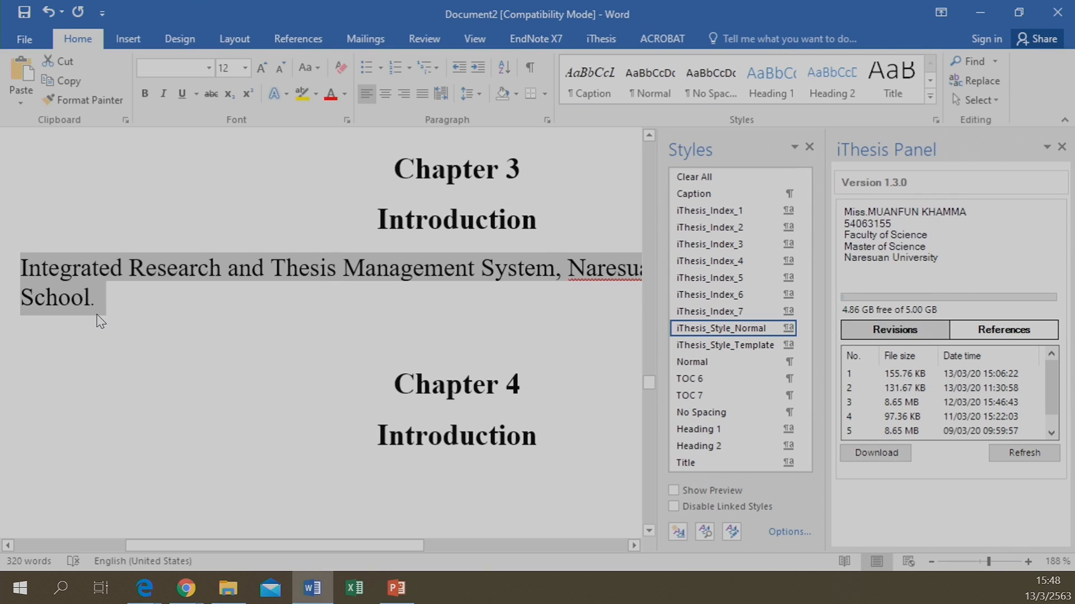
click(551, 440)
key(Return)
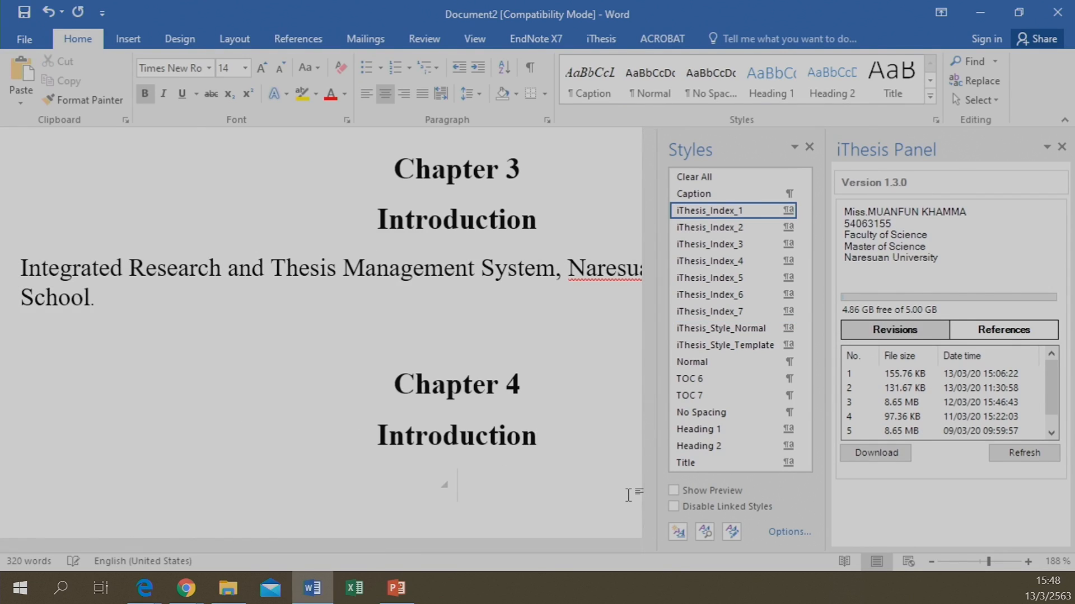
key(ctrl+v)
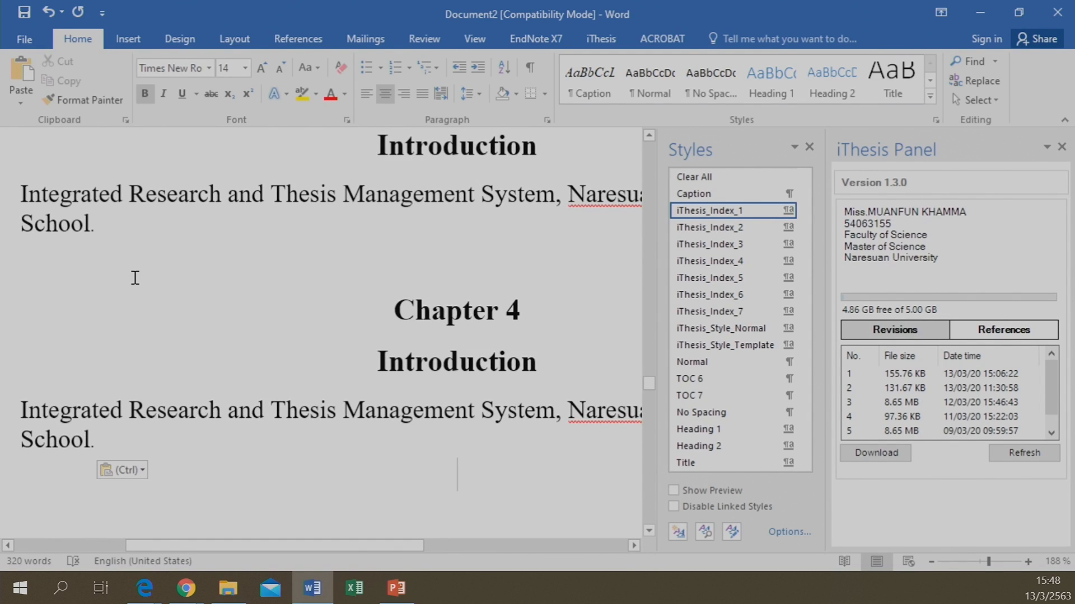
scroll(134, 280, up, 6)
scroll(134, 277, up, 8)
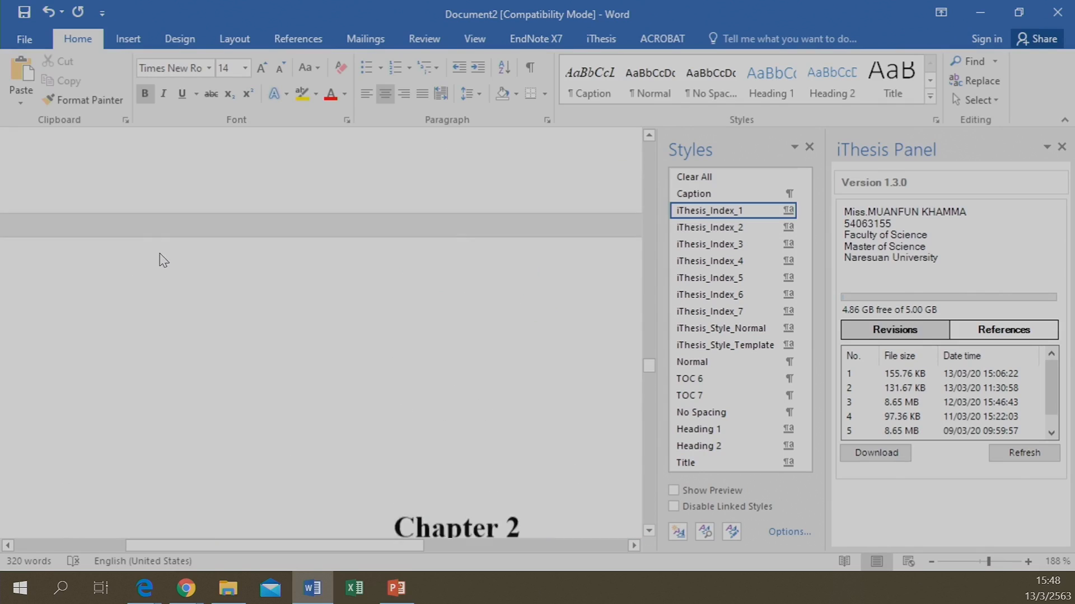
Insert a three-column, two-row table below the Chapter 4 paragraph
click(124, 40)
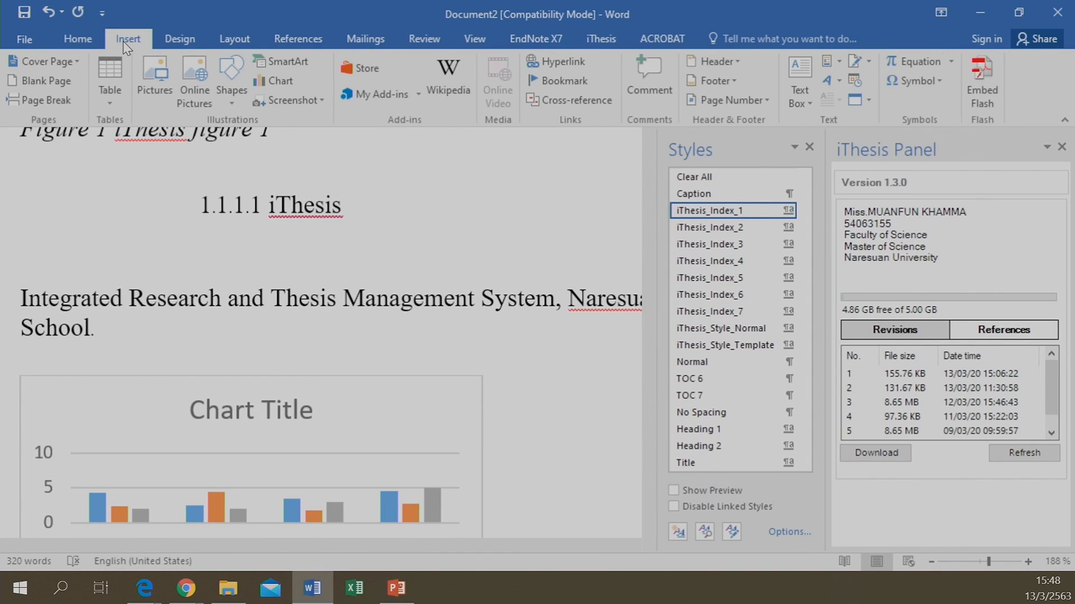
click(107, 84)
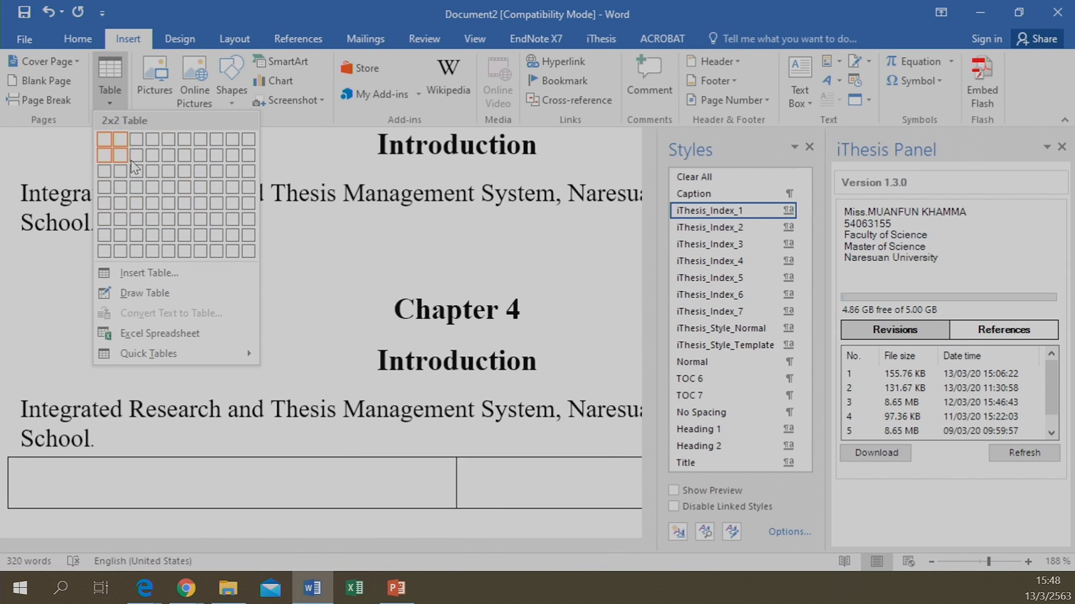
click(138, 164)
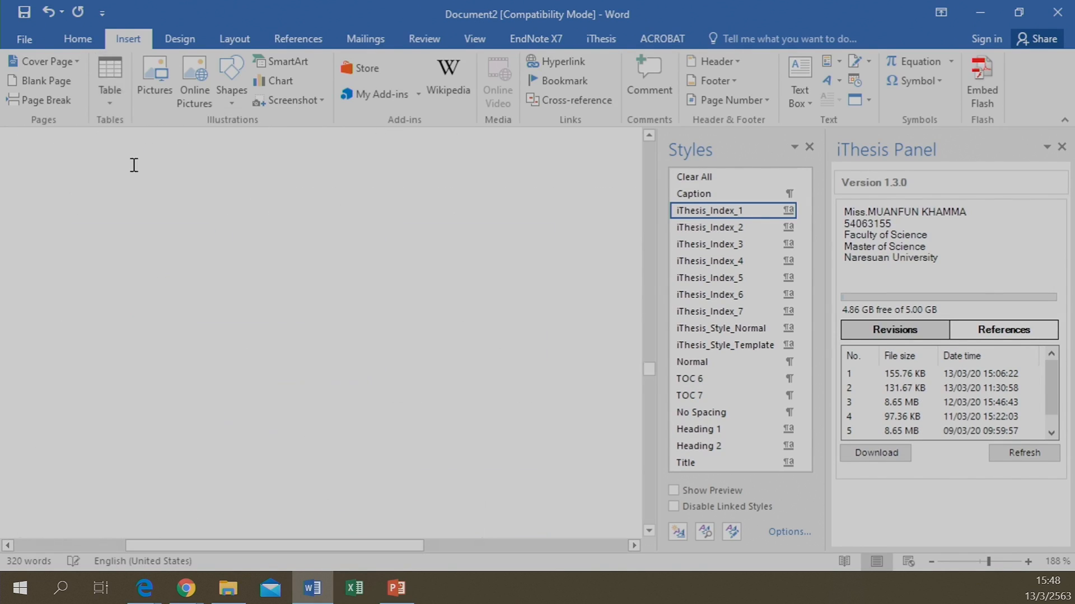
scroll(203, 334, down, 5)
scroll(190, 244, up, 4)
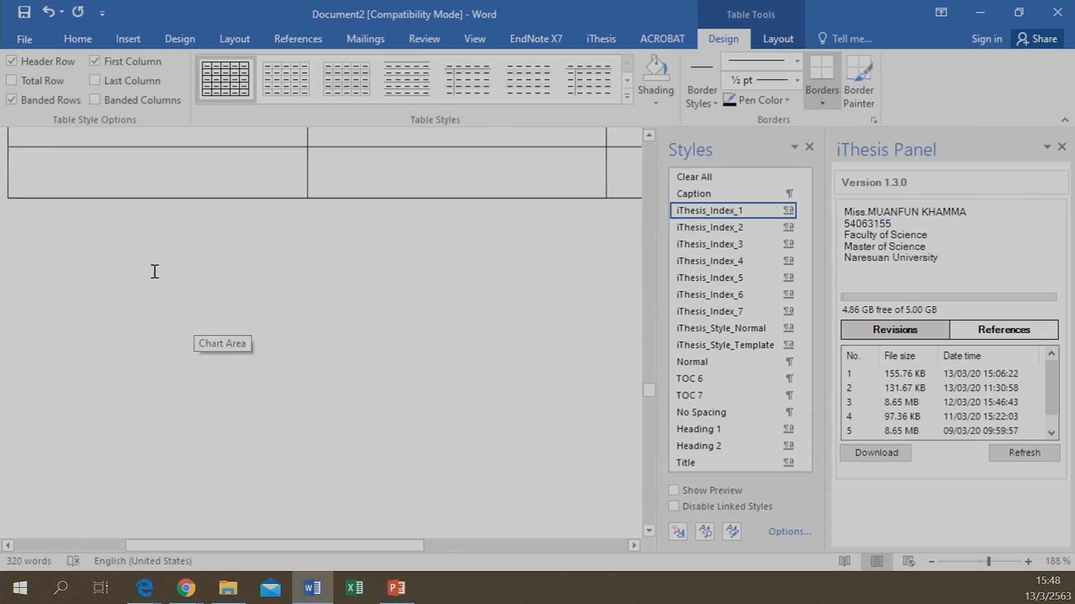
Add the iThesis table caption 'Table 3 New table' below the table
click(67, 279)
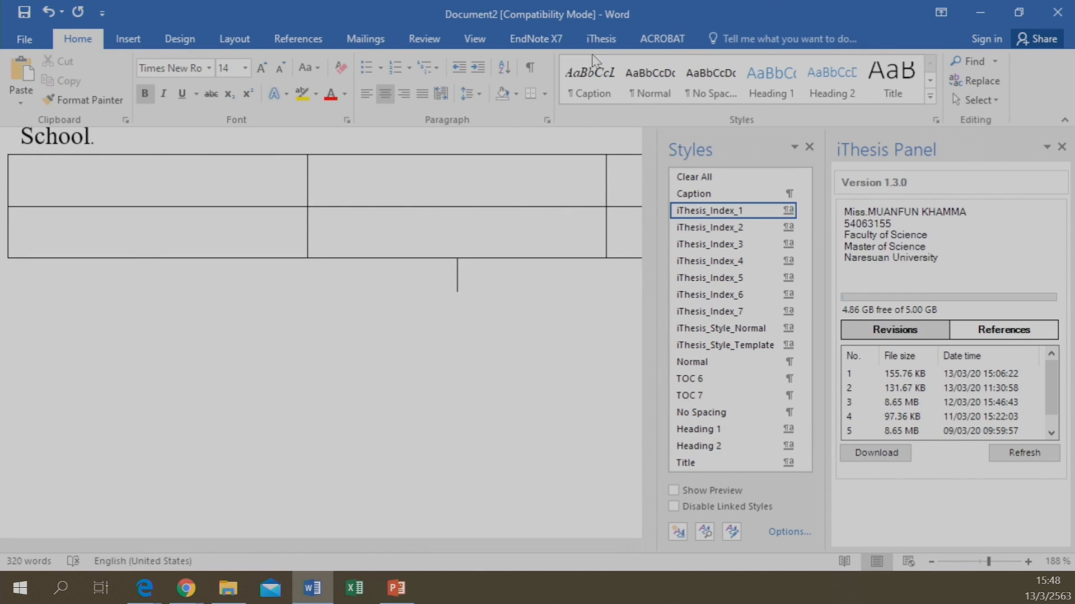
click(603, 39)
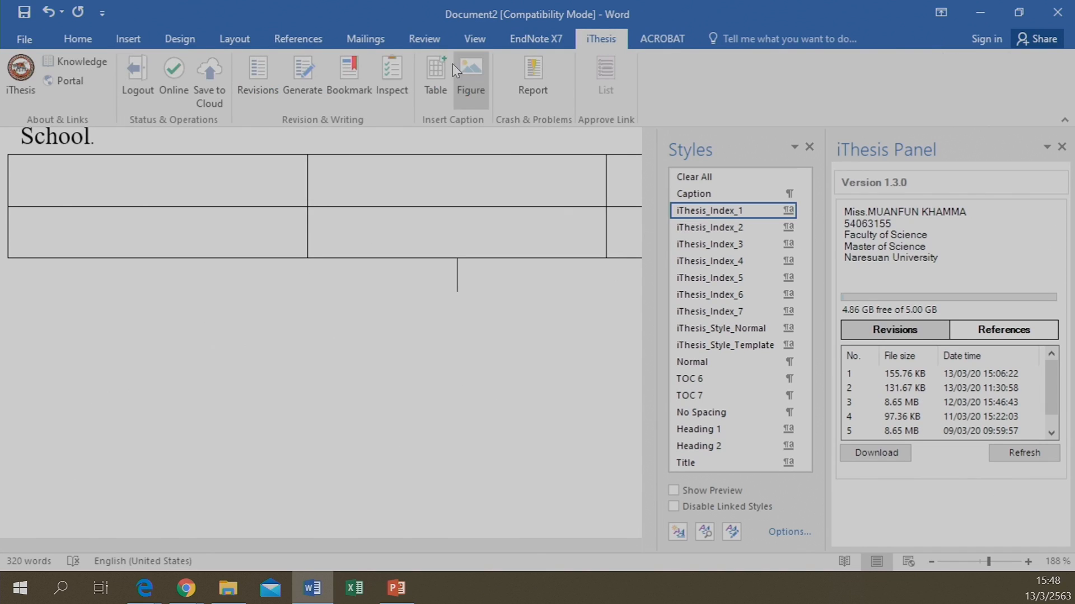
click(432, 78)
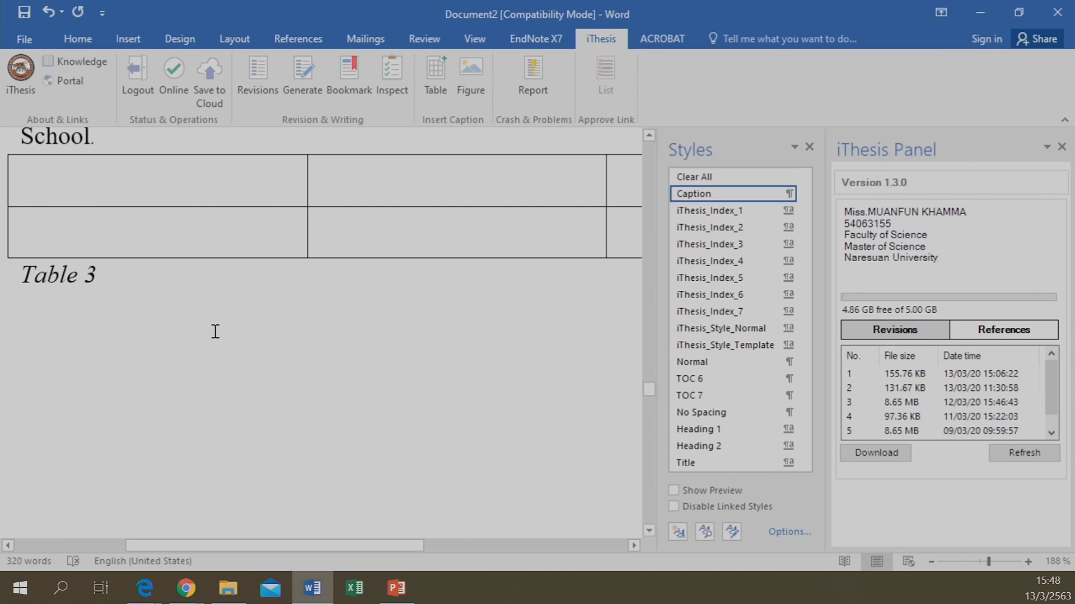
text(N)
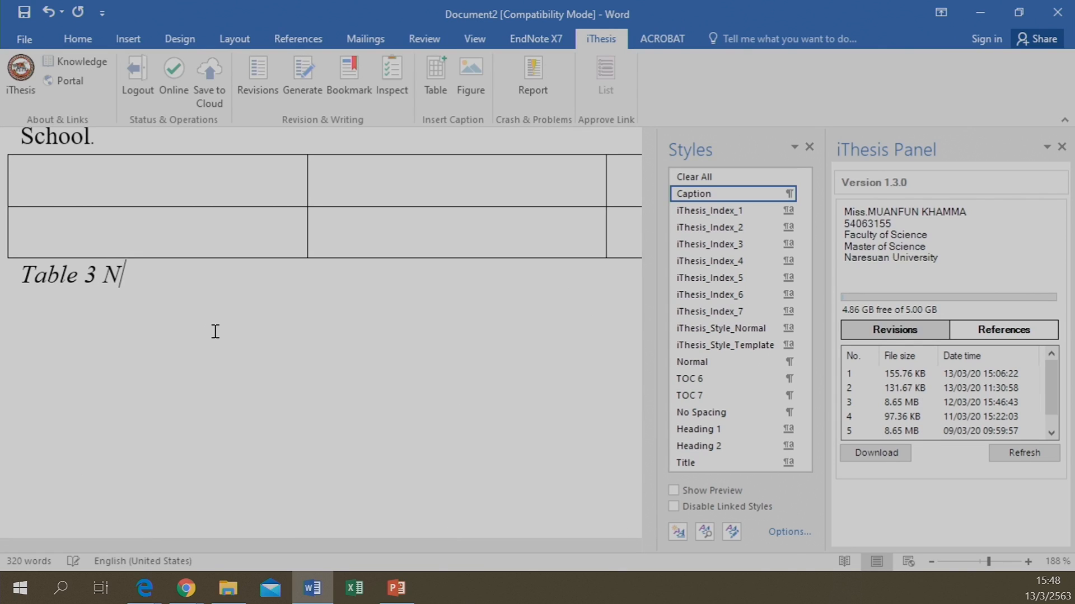
text(ew table)
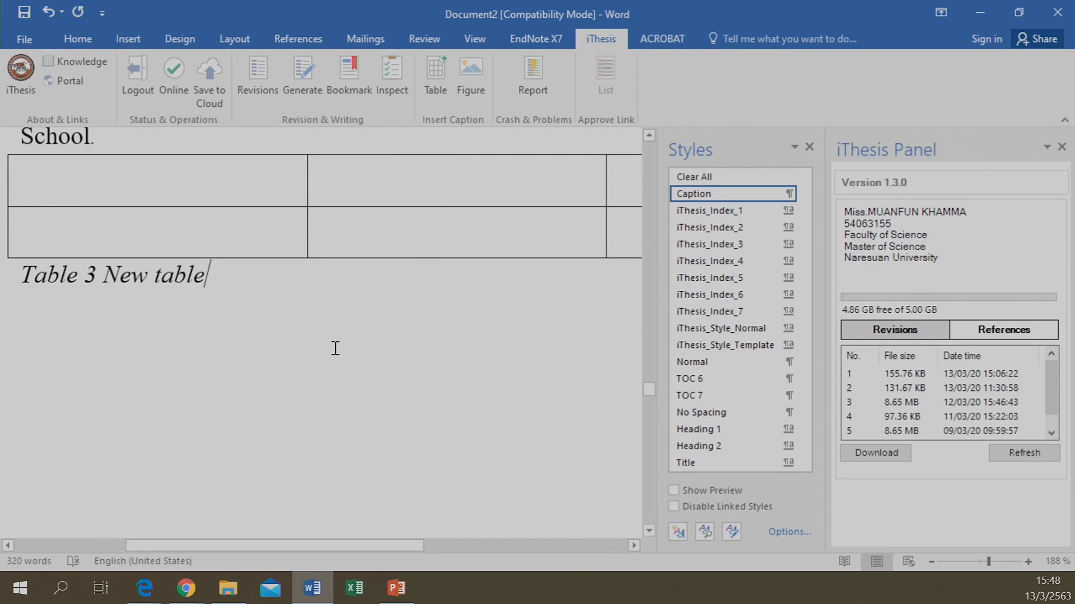
scroll(336, 352, up, 1)
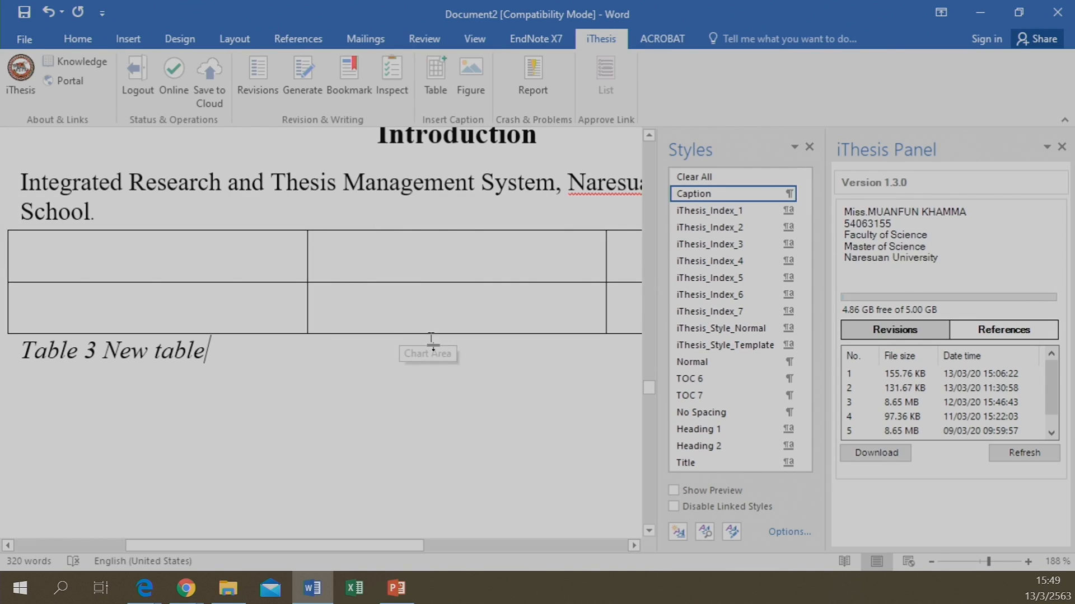
Insert an iThesis bookmark, then draw an oval below the 'Table 3 New table' caption, leaving an empty line beneath it
click(358, 74)
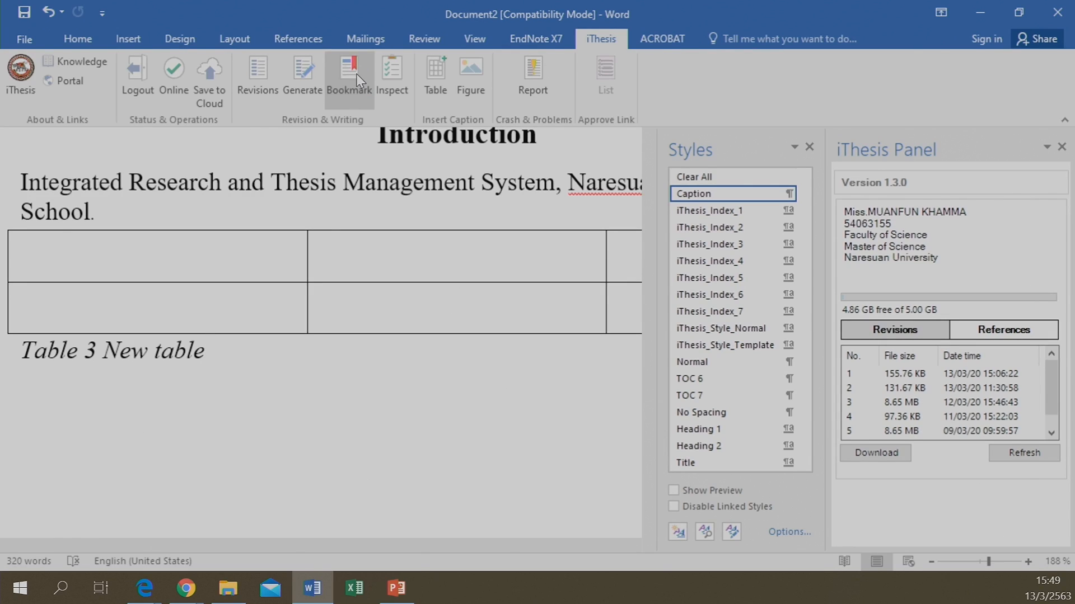
key(Return)
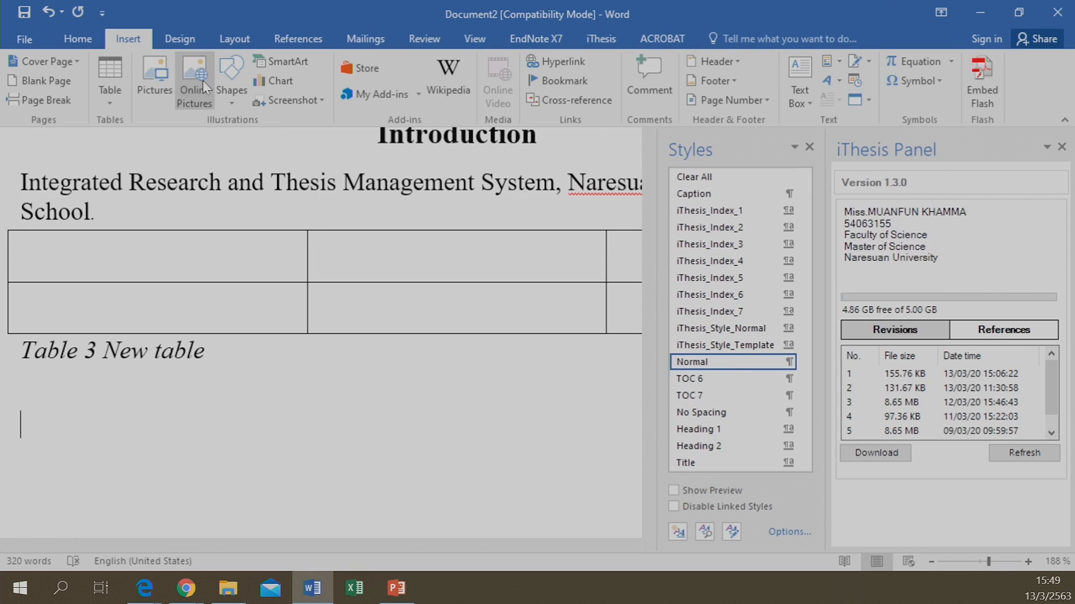
click(230, 79)
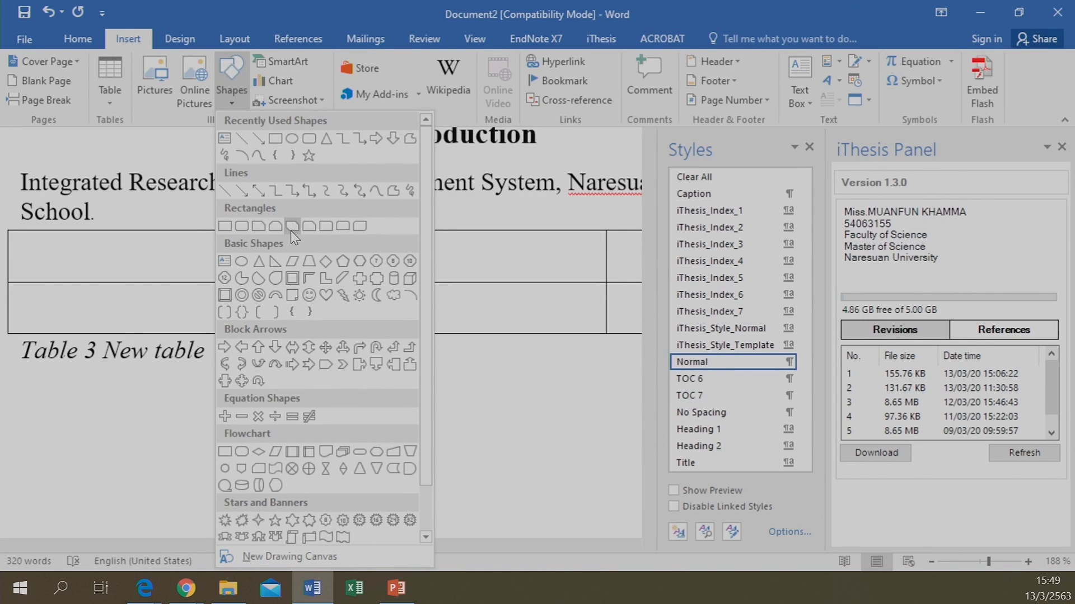
click(290, 138)
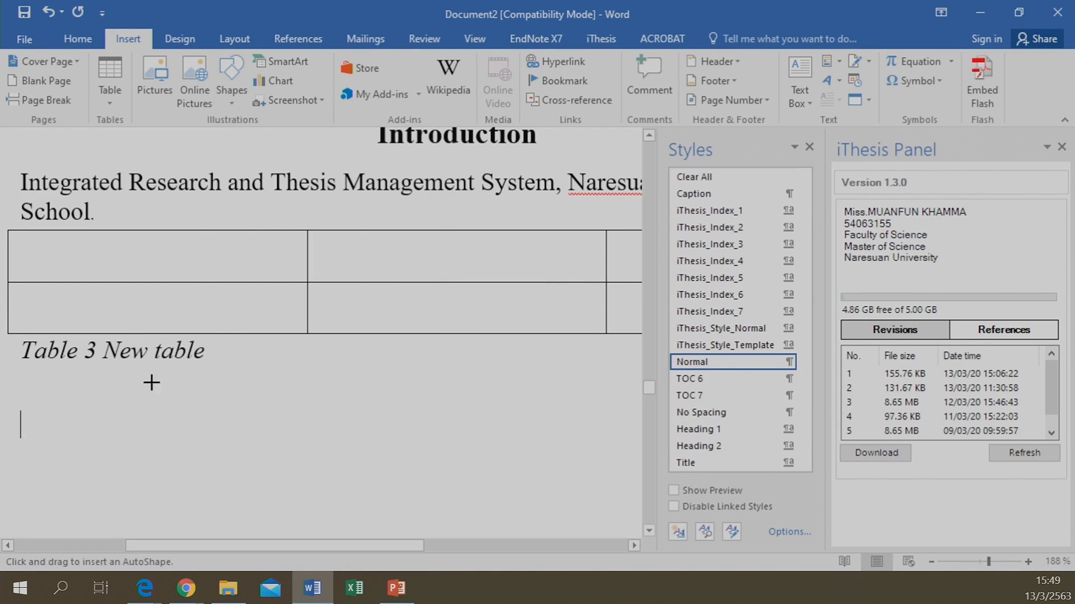
mouse_move(25, 379)
mouse_down()
mouse_move(196, 453)
mouse_move(235, 459)
mouse_up()
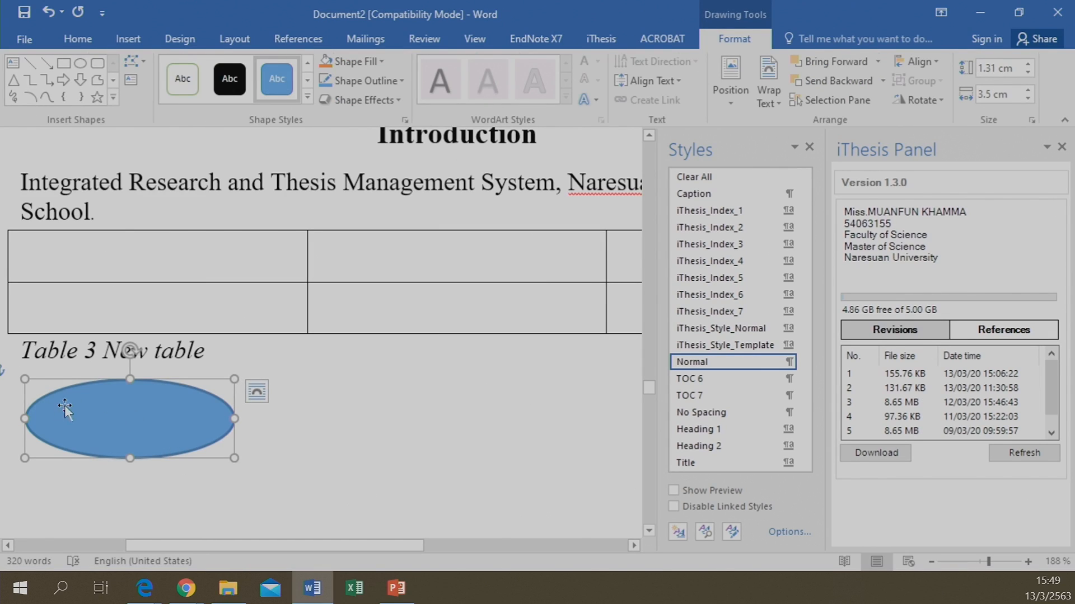
click(14, 374)
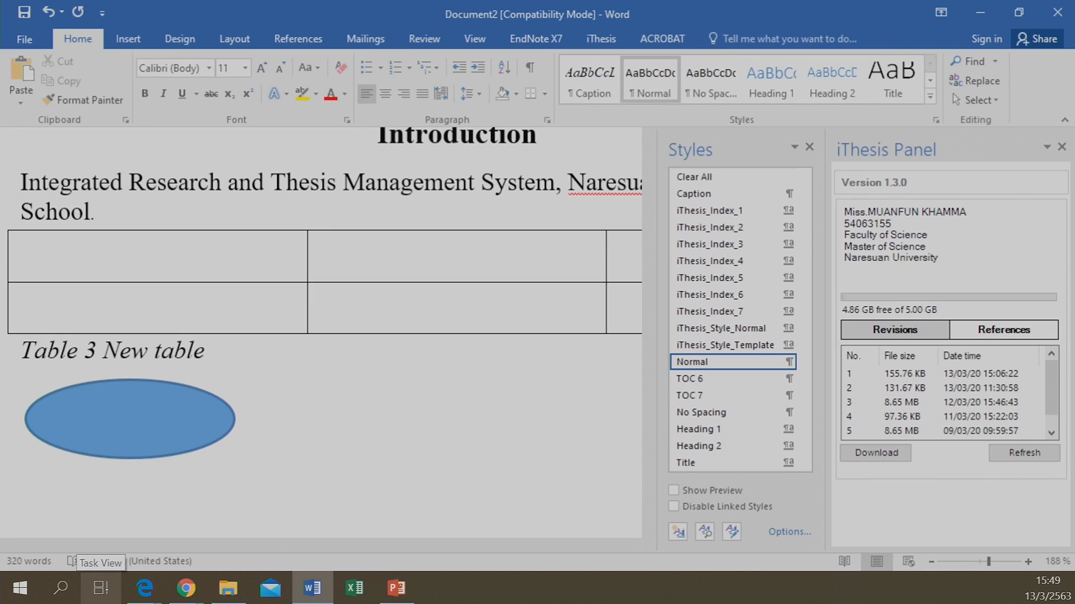
key(Return)
key(Return)
drag(97, 485, 110, 400)
click(49, 496)
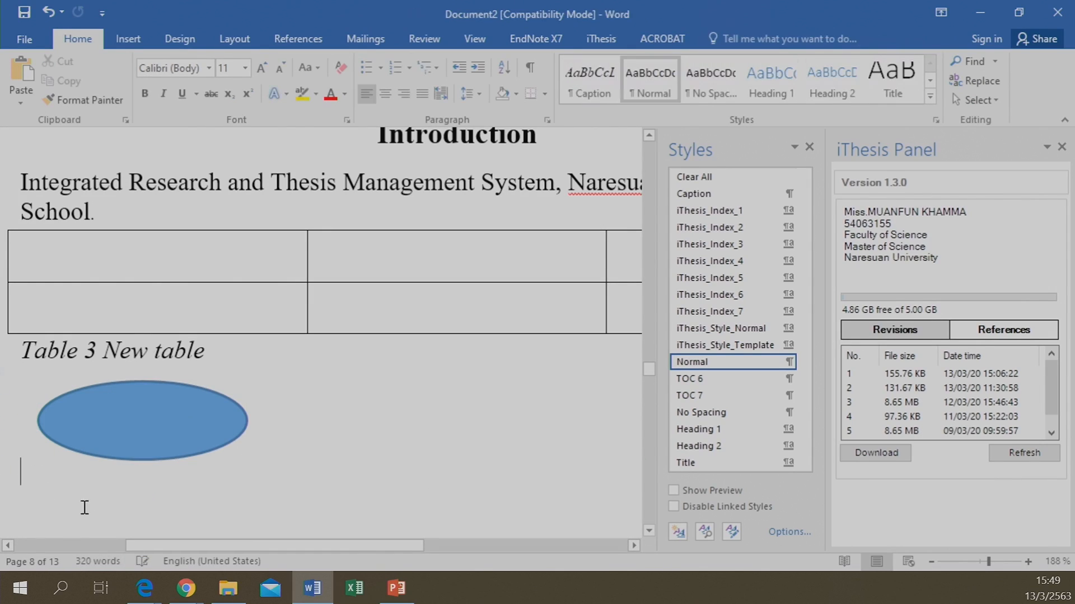
Add the iThesis figure caption 'Figure 4 New figure' below the oval
click(617, 41)
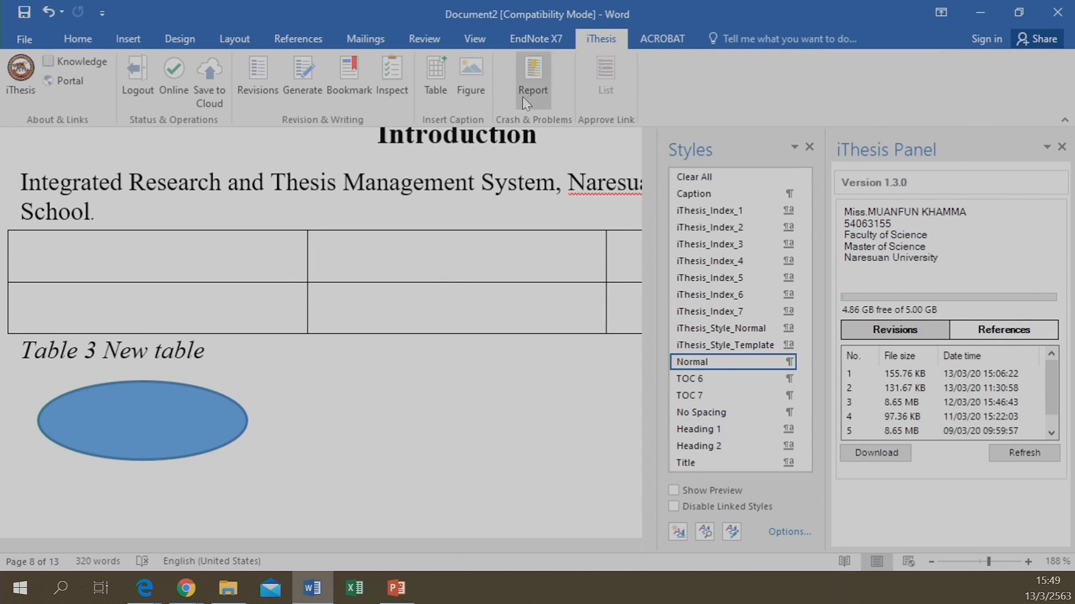
click(473, 74)
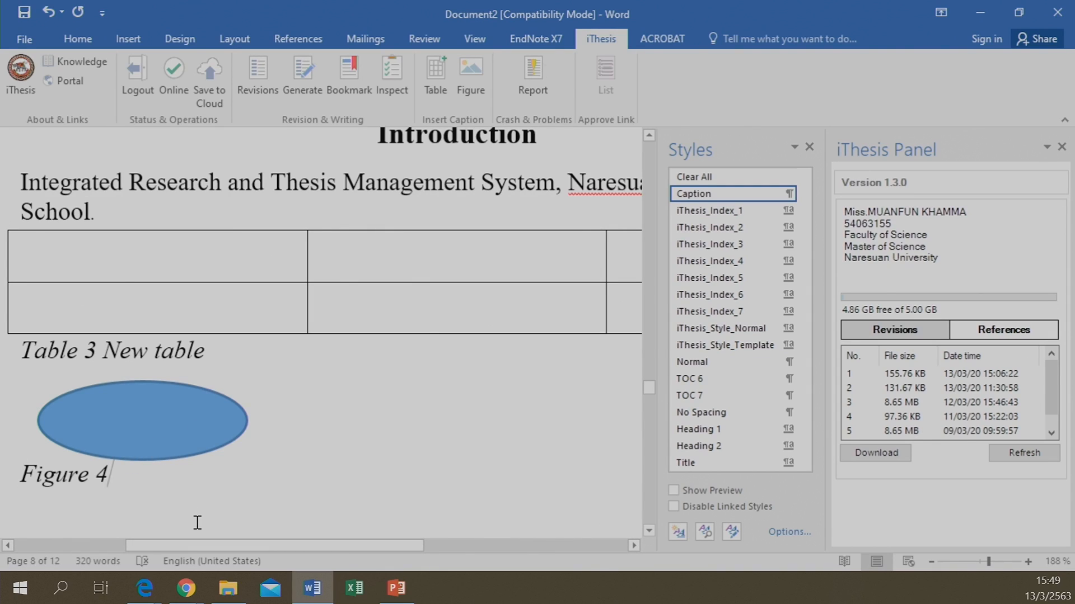
text(New )
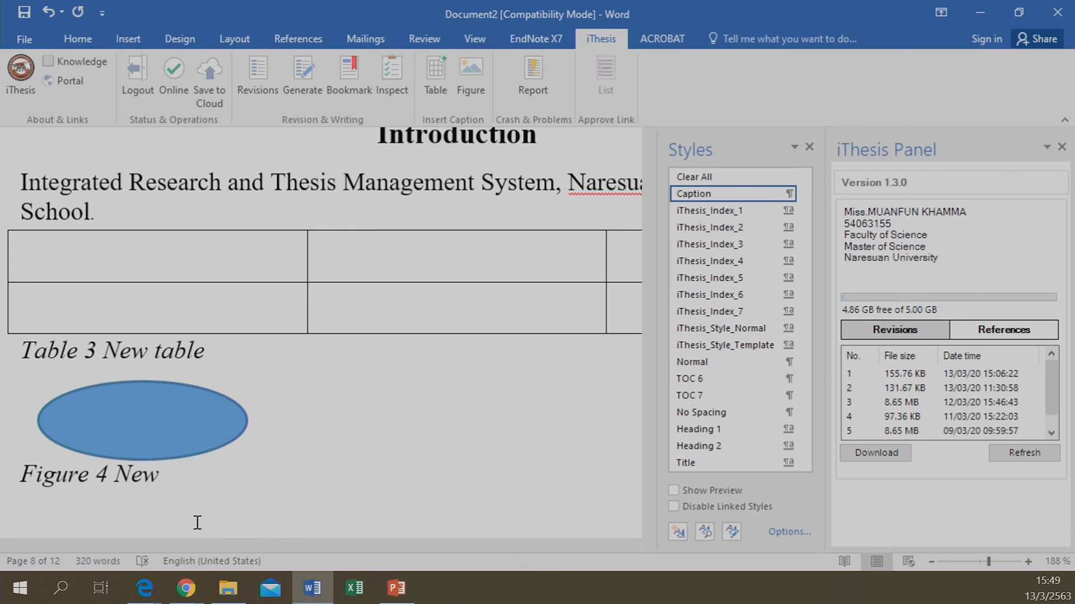
text(figure)
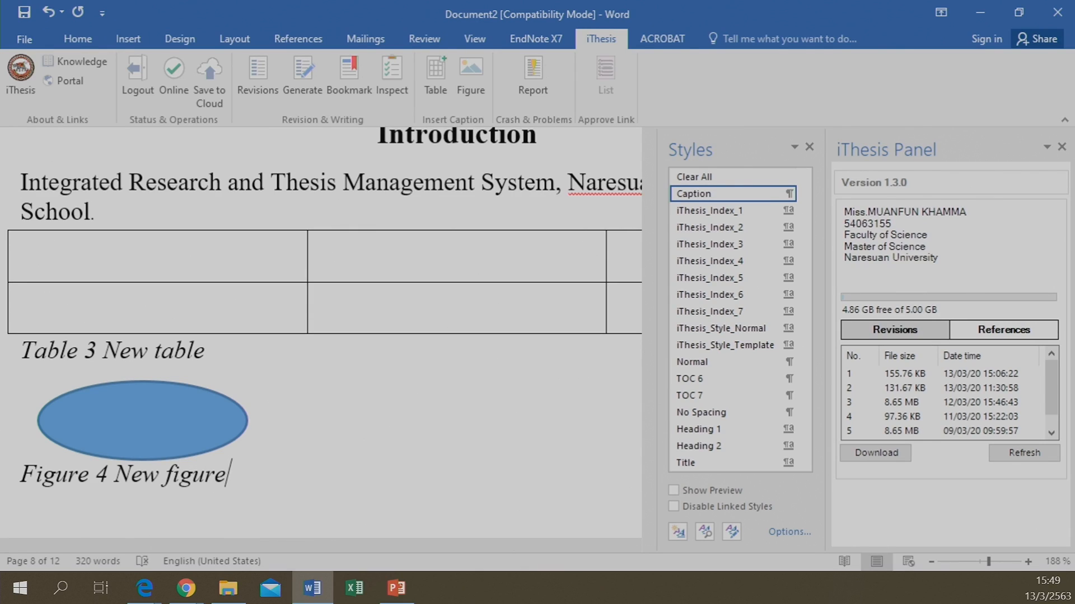
scroll(295, 515, down, 3)
scroll(297, 515, up, 5)
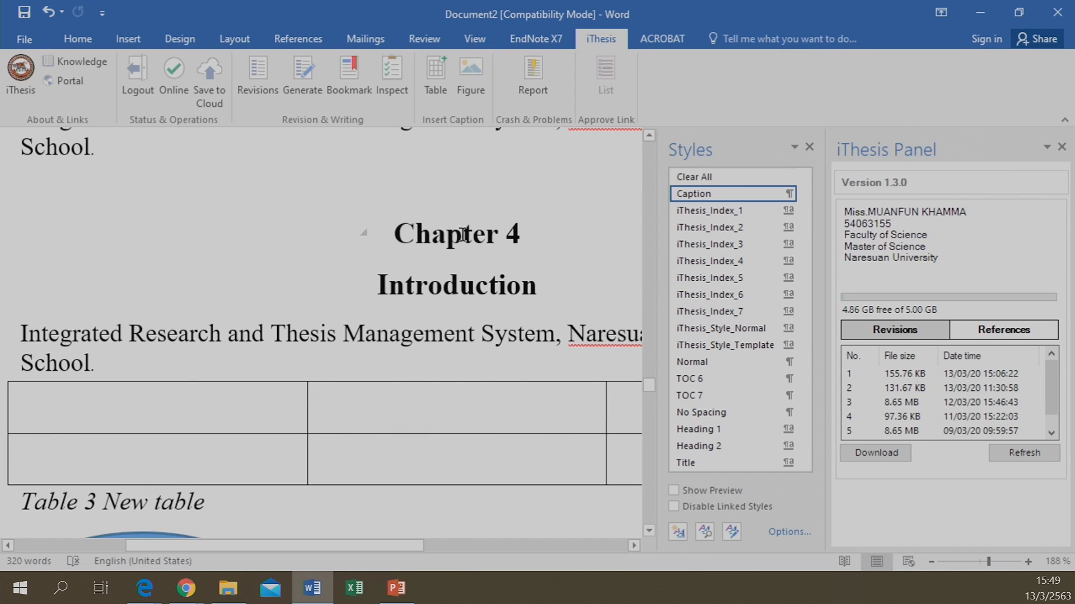
Copy the Chapter 4 heading, Introduction and opening paragraph onto the blank next page
drag(463, 235, 582, 351)
key(ctrl+c)
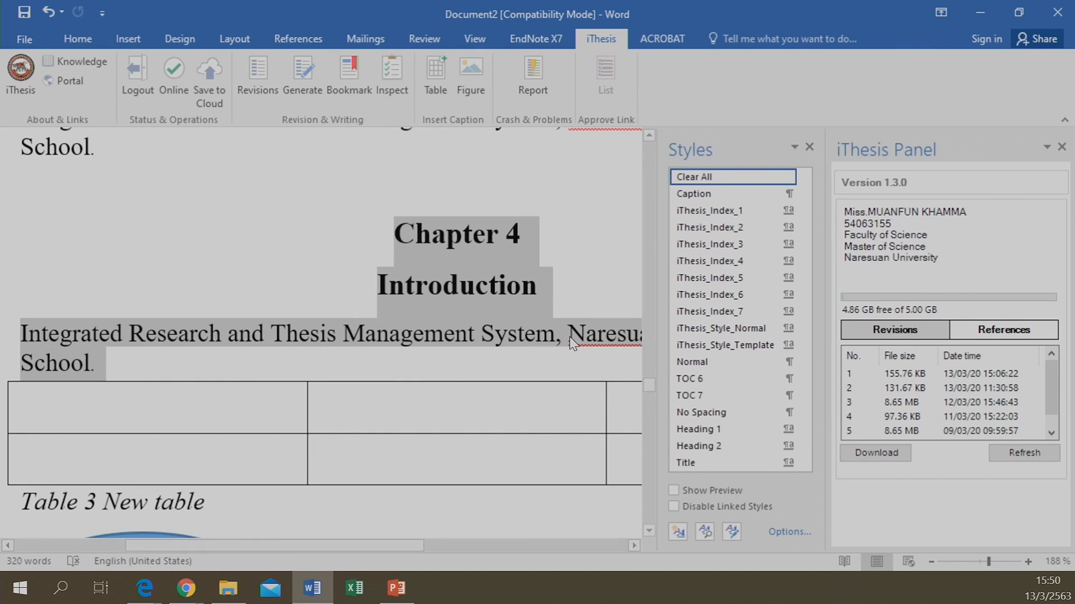
scroll(395, 204, down, 10)
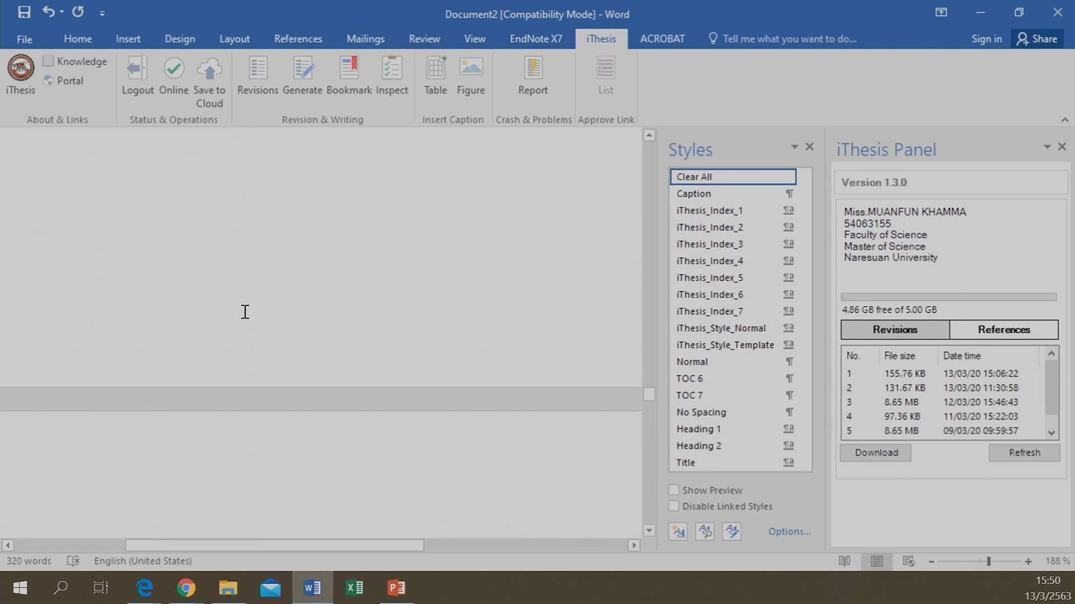
click(230, 208)
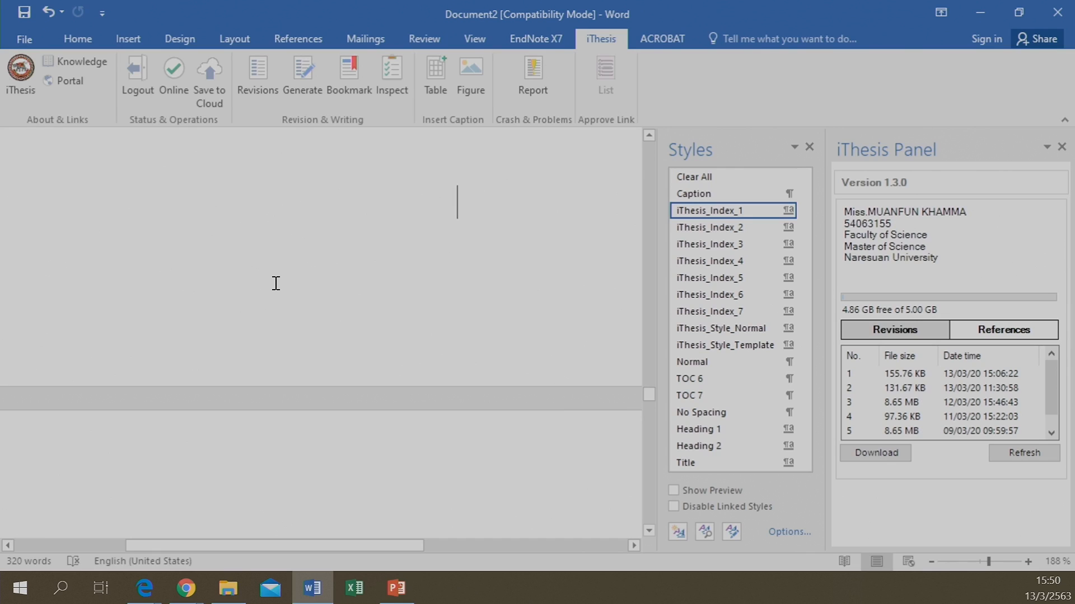
key(ctrl+v)
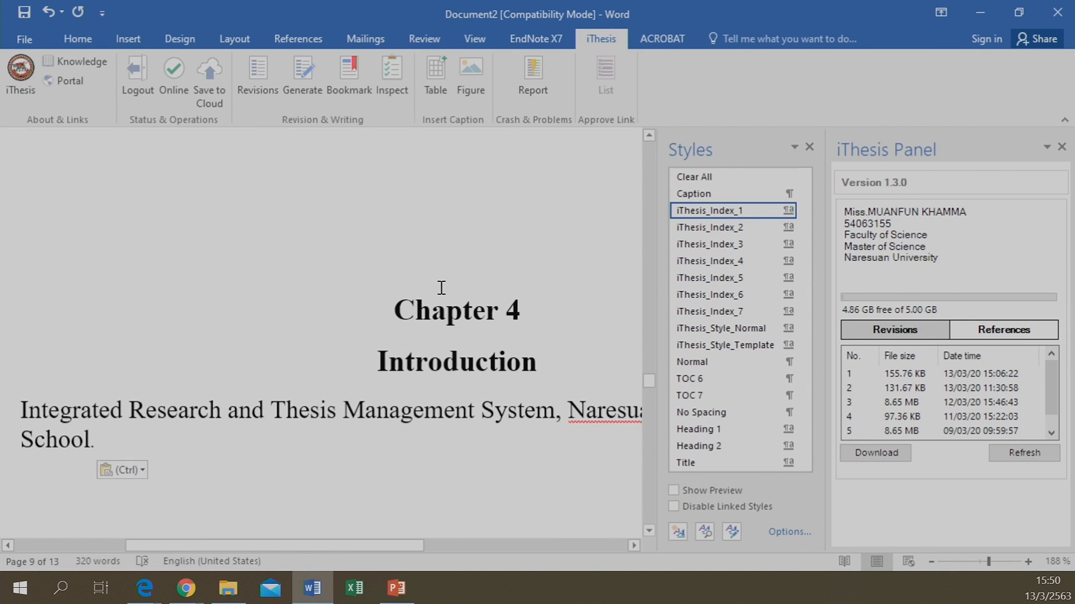
scroll(441, 288, up, 4)
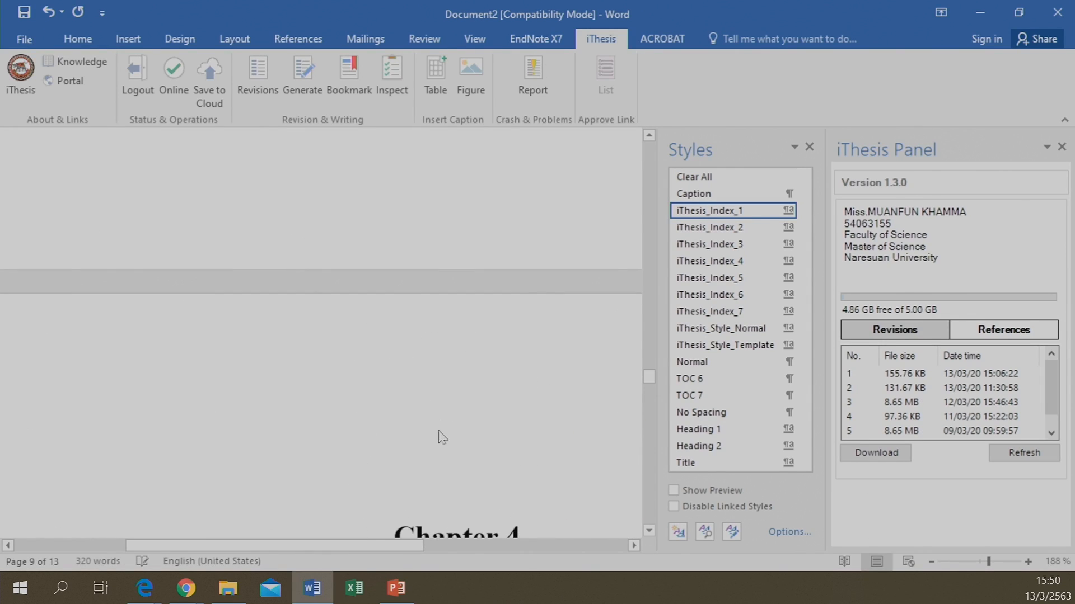
scroll(442, 437, down, 4)
Change the pasted heading's chapter number from 4 to 5
click(506, 235)
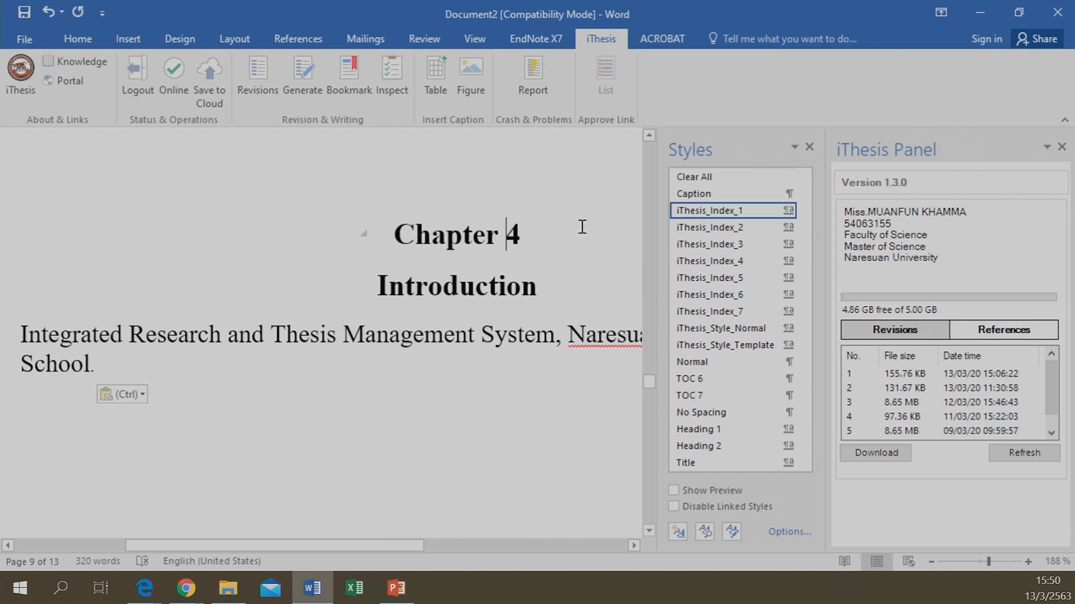
key(Delete)
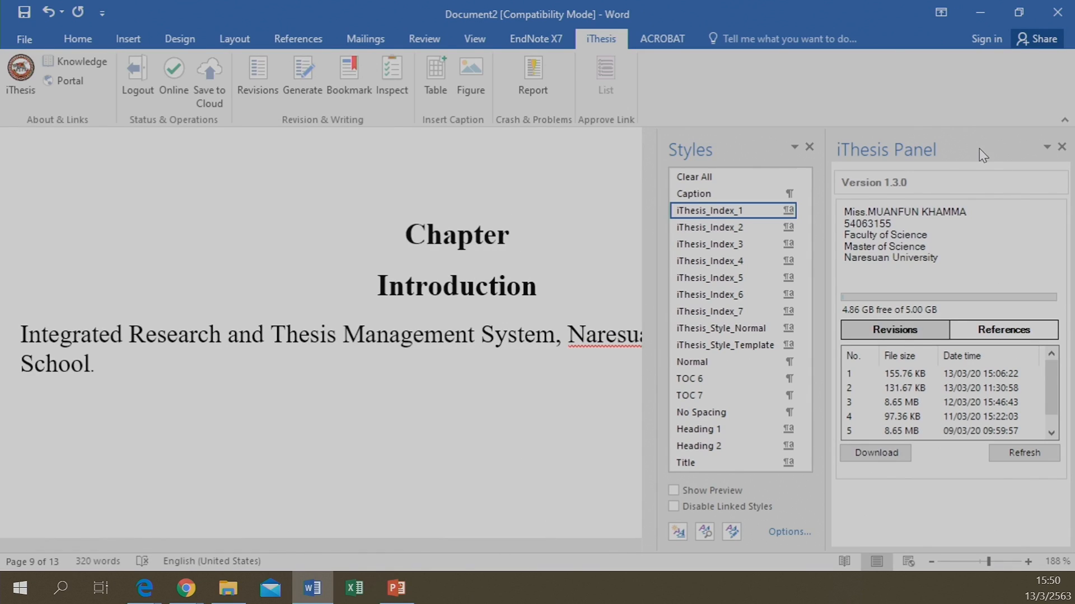
text(5)
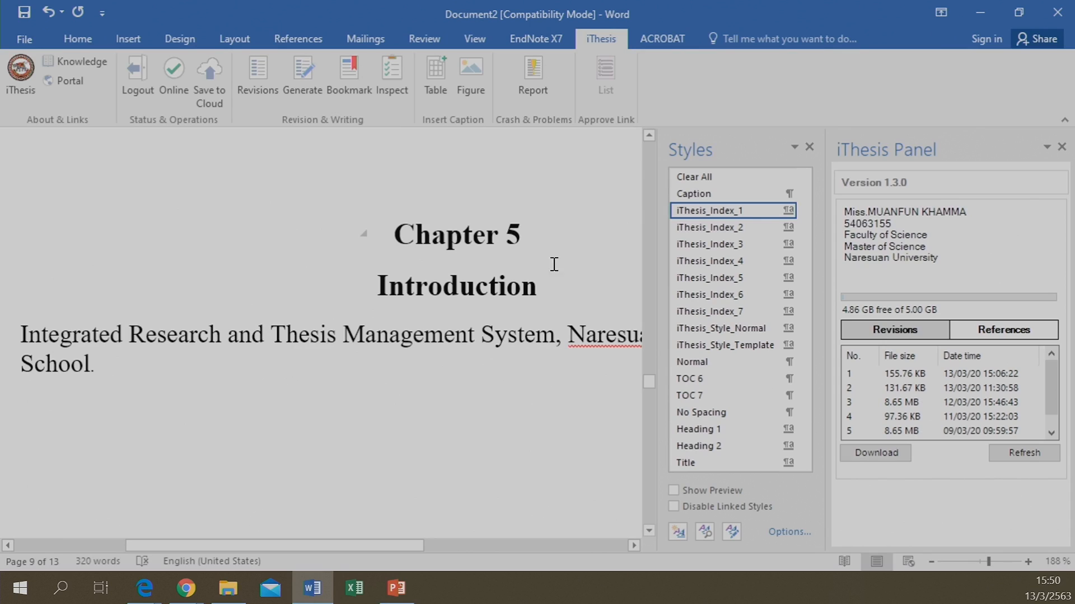
Add the subheading '1. New Chapter' in iThesis_Index_2 style under Chapter 5's Introduction
click(546, 286)
key(Return)
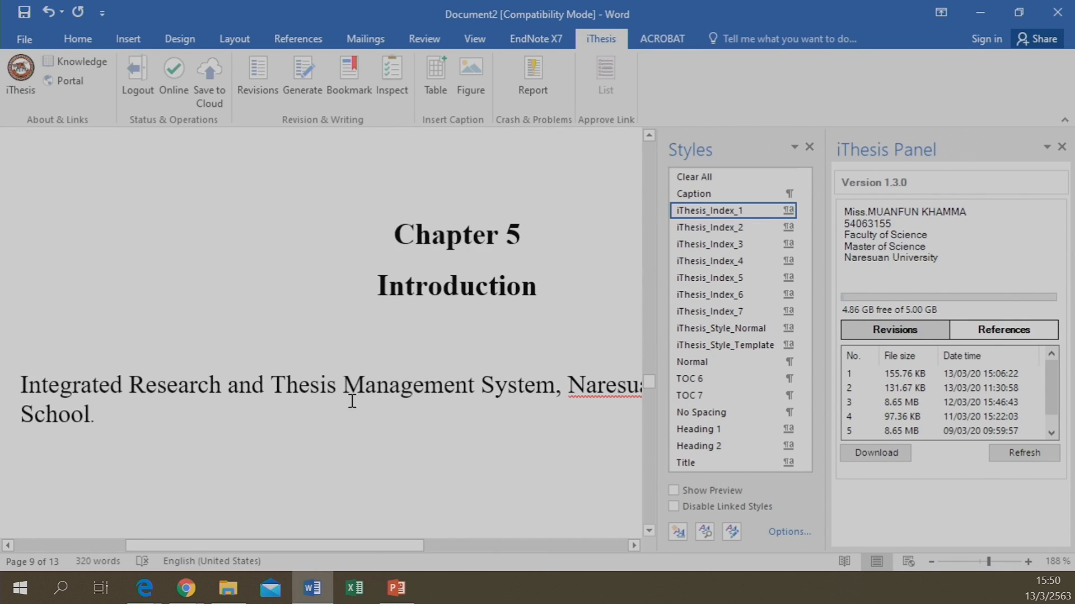
click(699, 230)
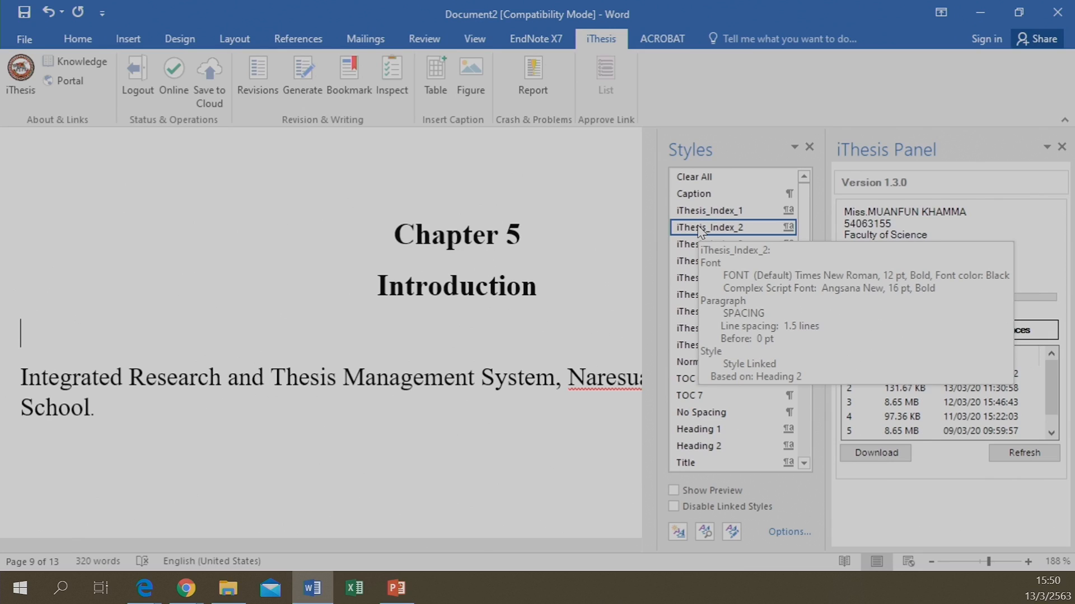
text(1. )
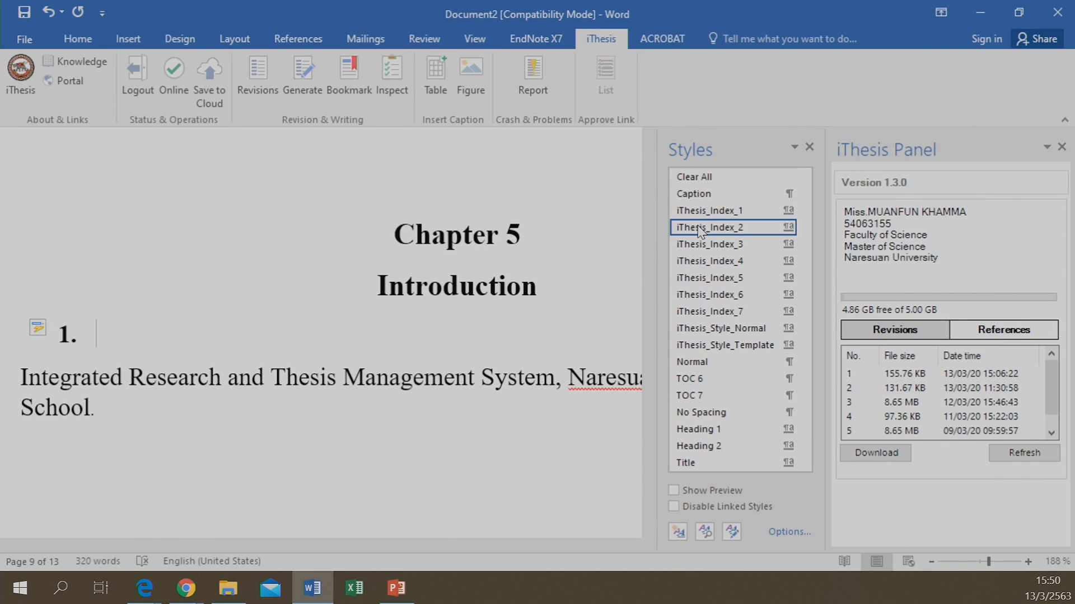
text(New Chapter)
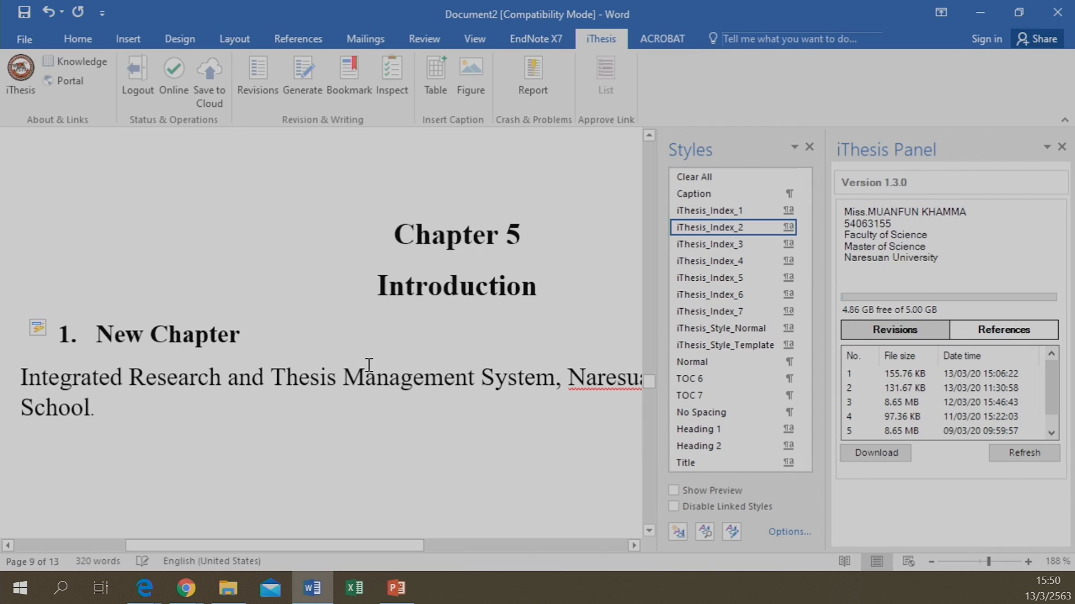
Generate iThesis bookmarks for the chapter headings
click(350, 439)
scroll(352, 412, down, 2)
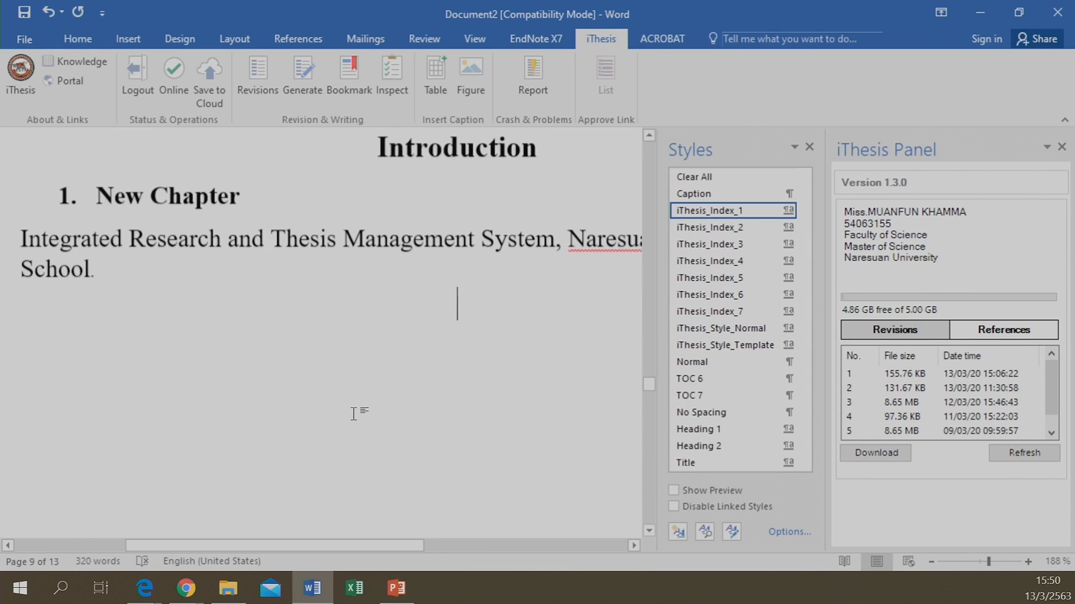
scroll(355, 414, up, 3)
scroll(420, 303, down, 2)
scroll(426, 307, up, 5)
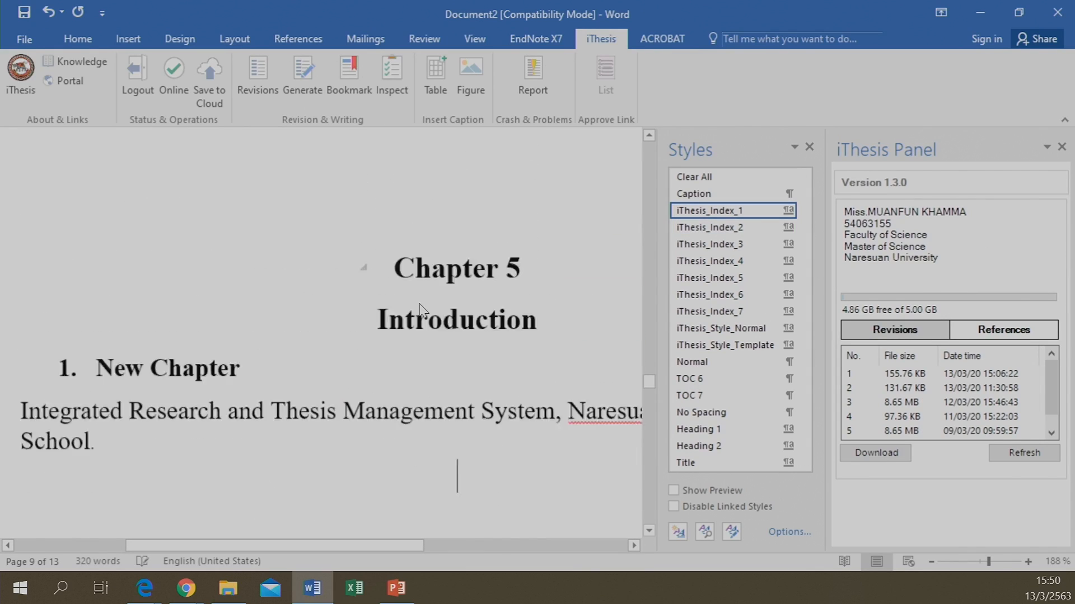
click(348, 79)
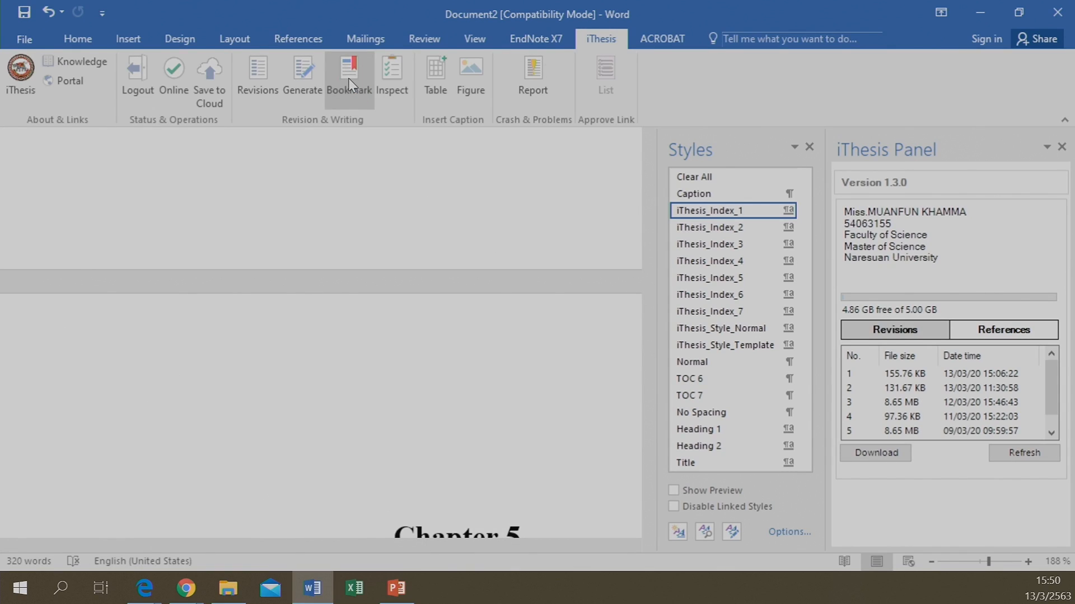
Close the Styles pane and bring up the open browser windows
click(813, 145)
scroll(476, 283, down, 8)
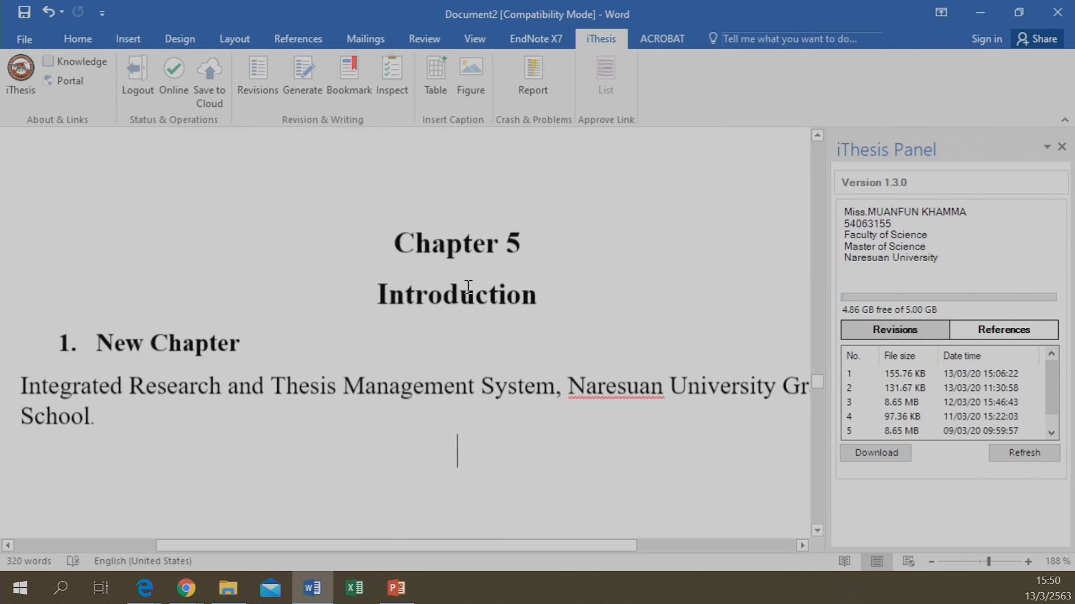
scroll(466, 289, up, 8)
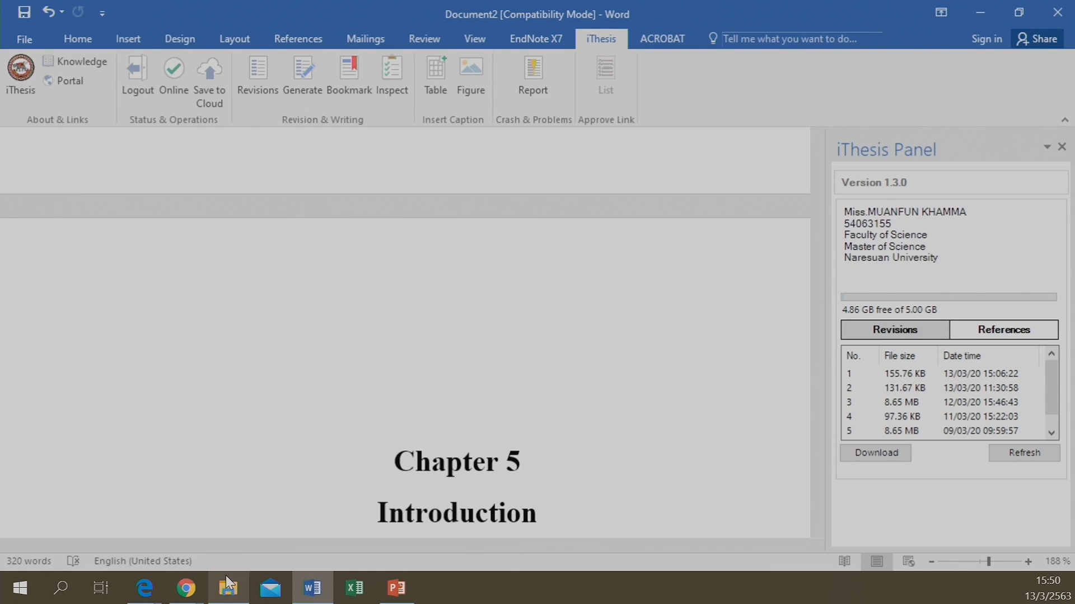
click(186, 588)
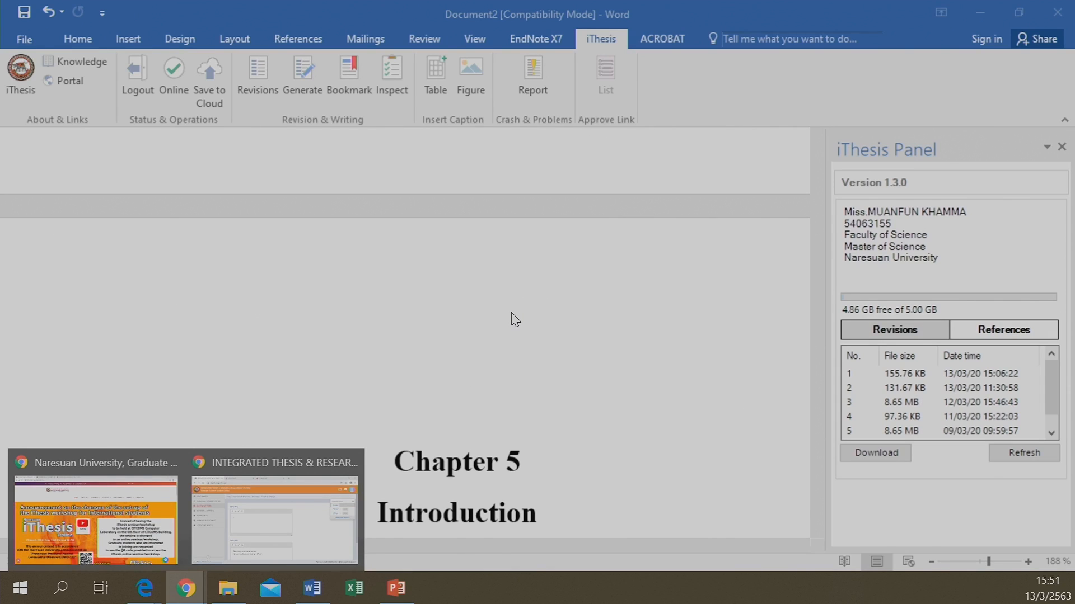
Save the Thai and English thesis topics on the iThesis portal's Electronic Form Topic page
click(338, 520)
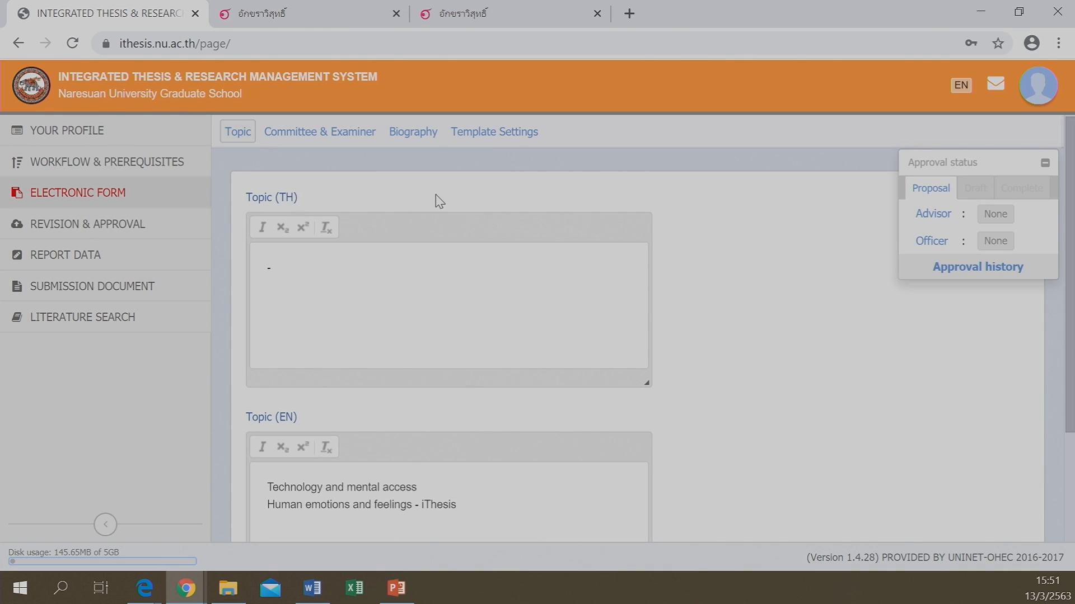
scroll(371, 274, down, 3)
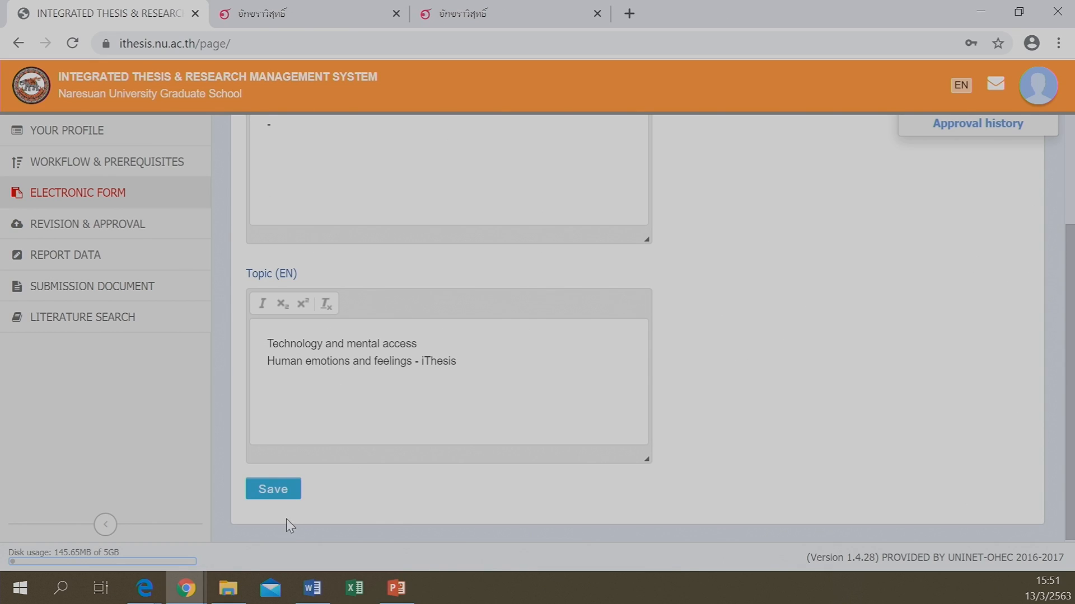
click(272, 495)
scroll(340, 367, up, 3)
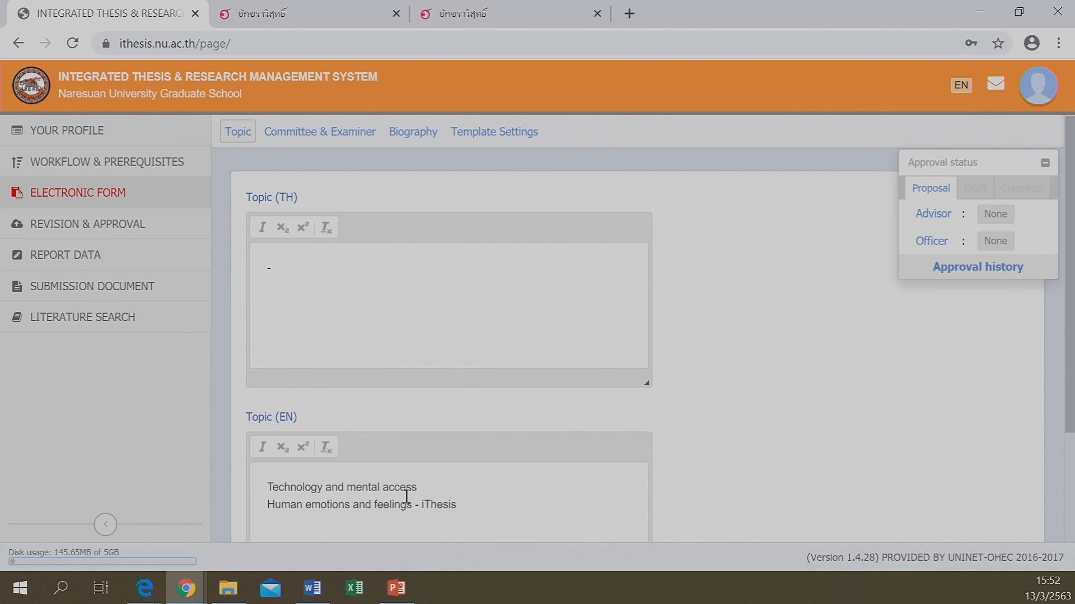
scroll(279, 395, down, 3)
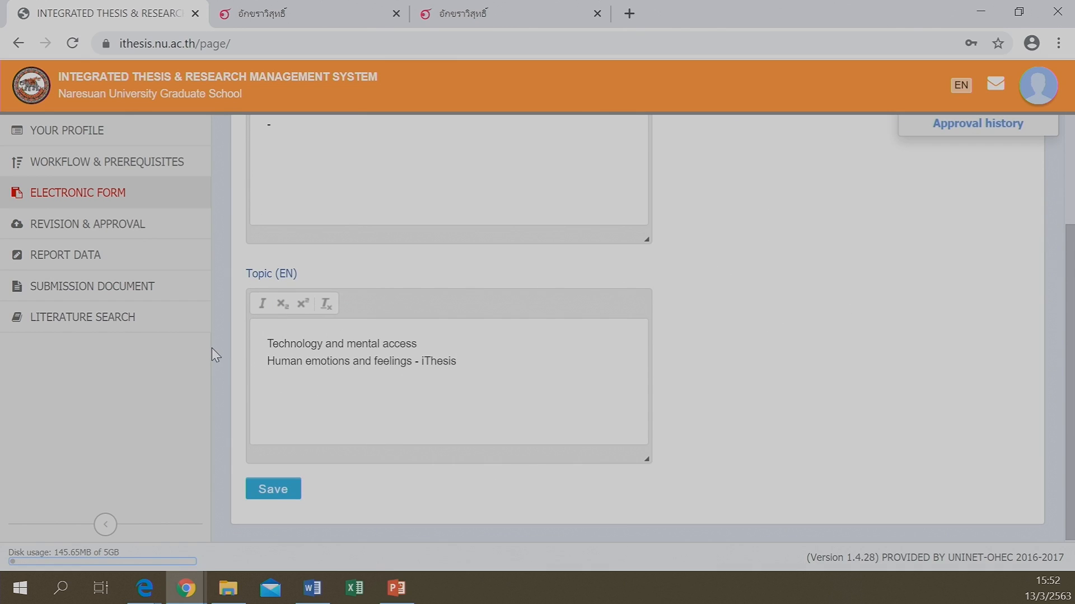
Switch between the Word thesis document and the iThesis portal, ending back in Word
click(310, 587)
scroll(415, 403, down, 8)
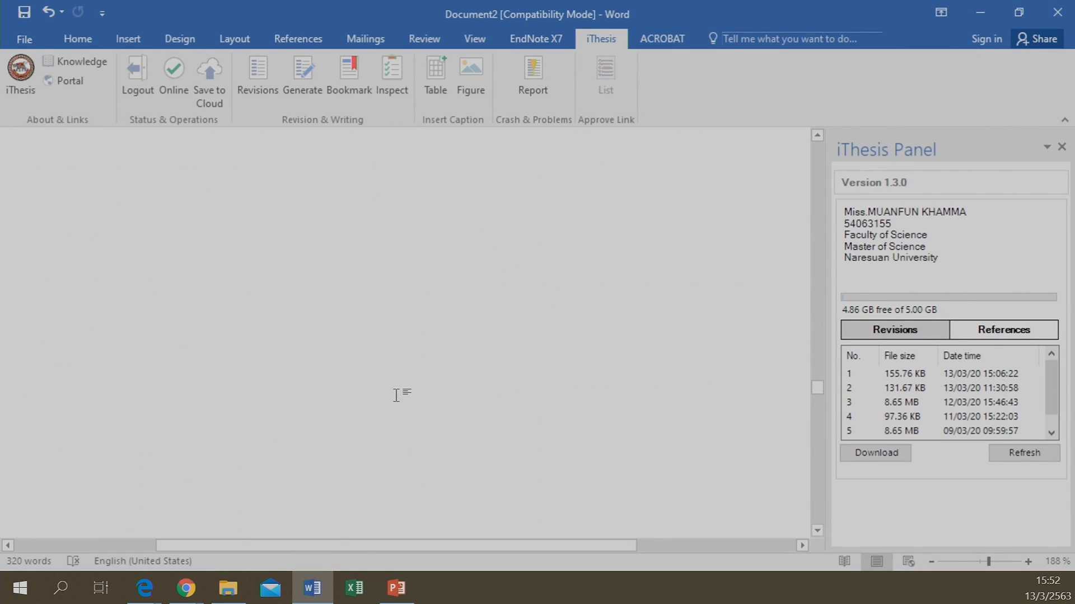
scroll(394, 391, up, 7)
scroll(394, 302, down, 3)
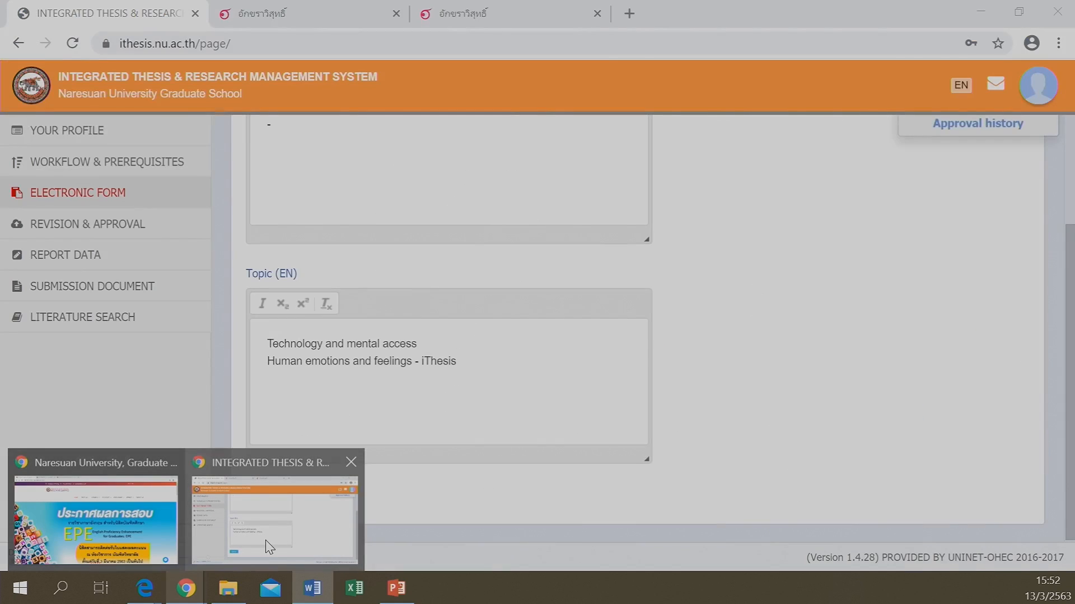
click(266, 539)
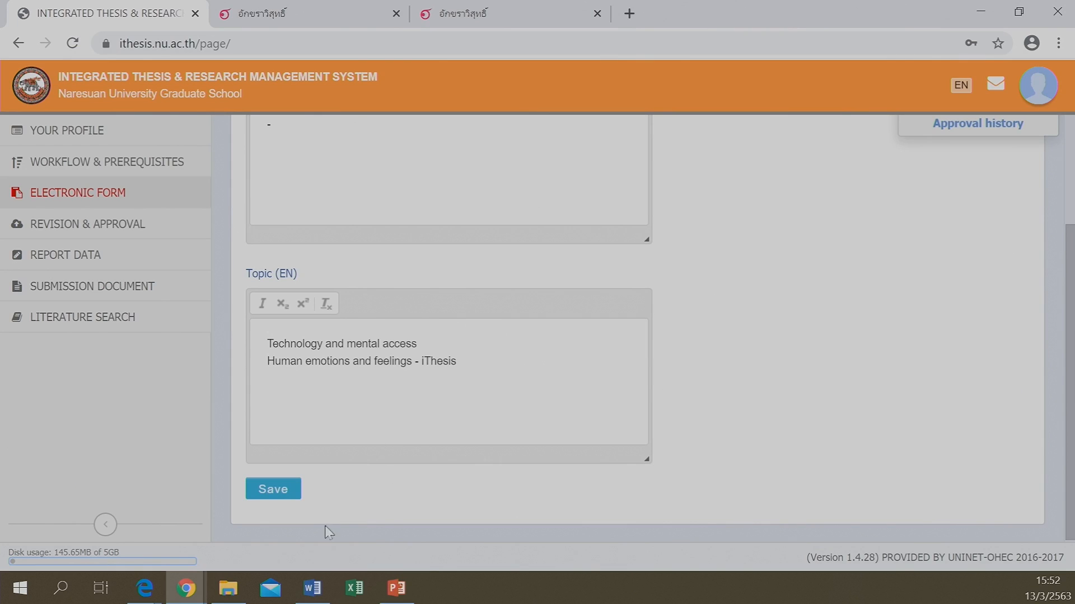
click(313, 588)
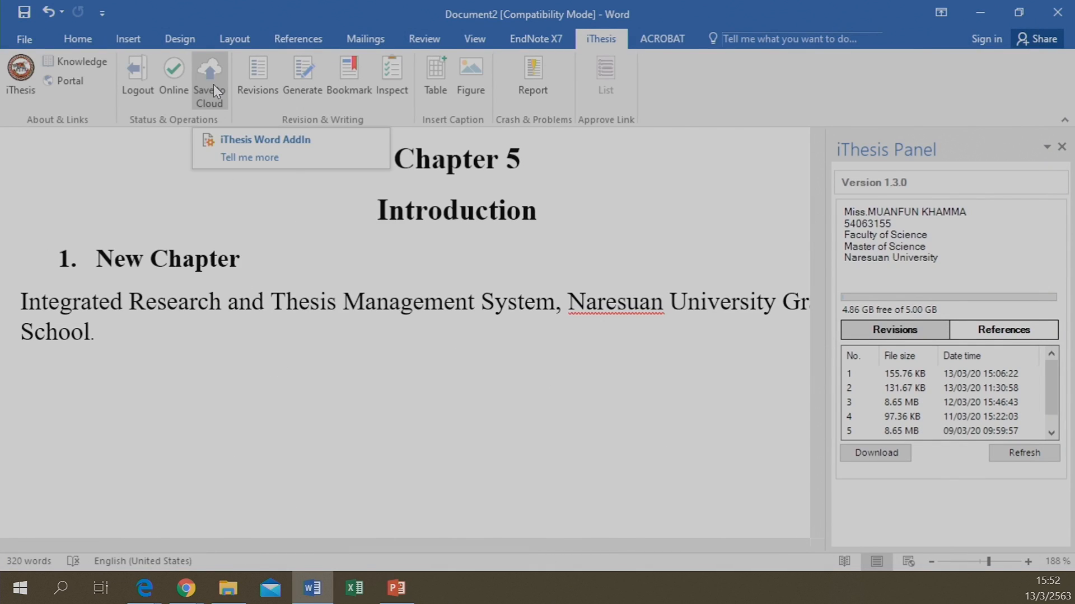
Generate the full thesis with iThesis and review Chapters 1–5 plus the Lists of Figures and Tables
click(295, 82)
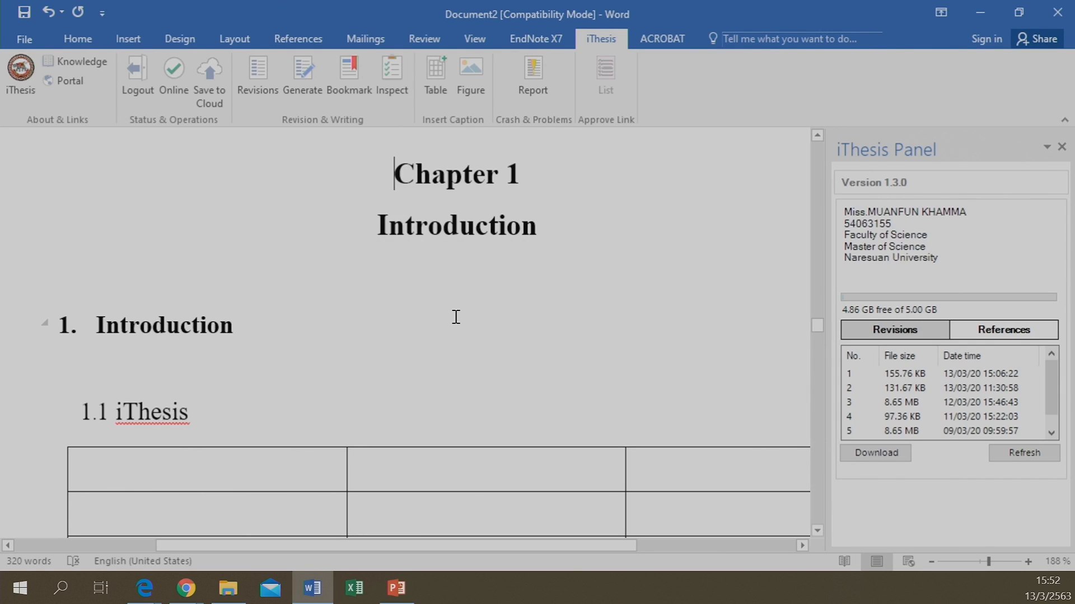
scroll(454, 318, down, 20)
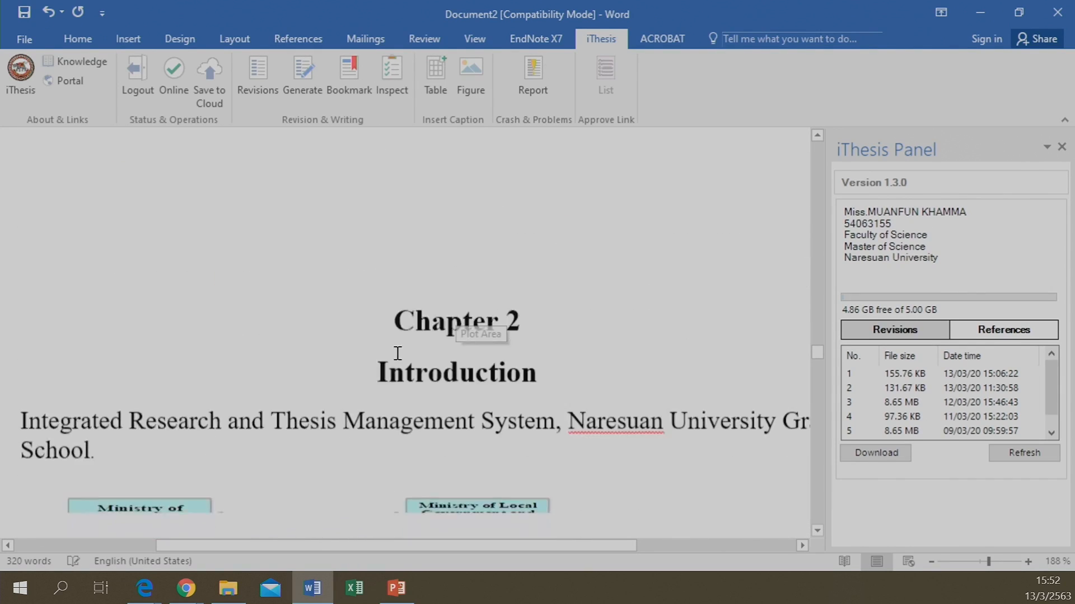
scroll(397, 353, down, 5)
scroll(400, 354, down, 10)
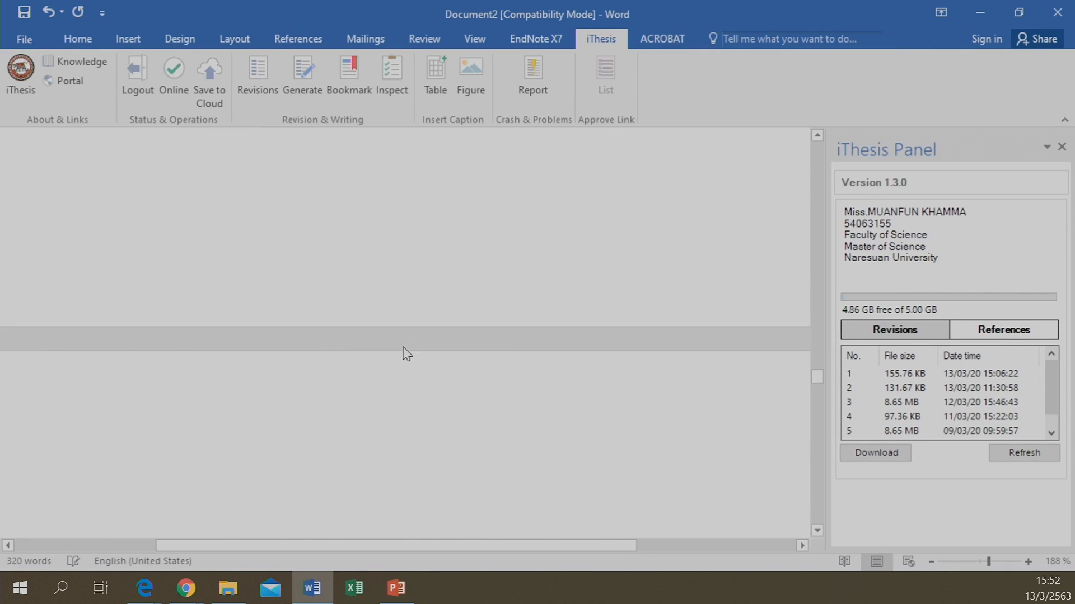
scroll(407, 354, down, 3)
scroll(404, 351, up, 15)
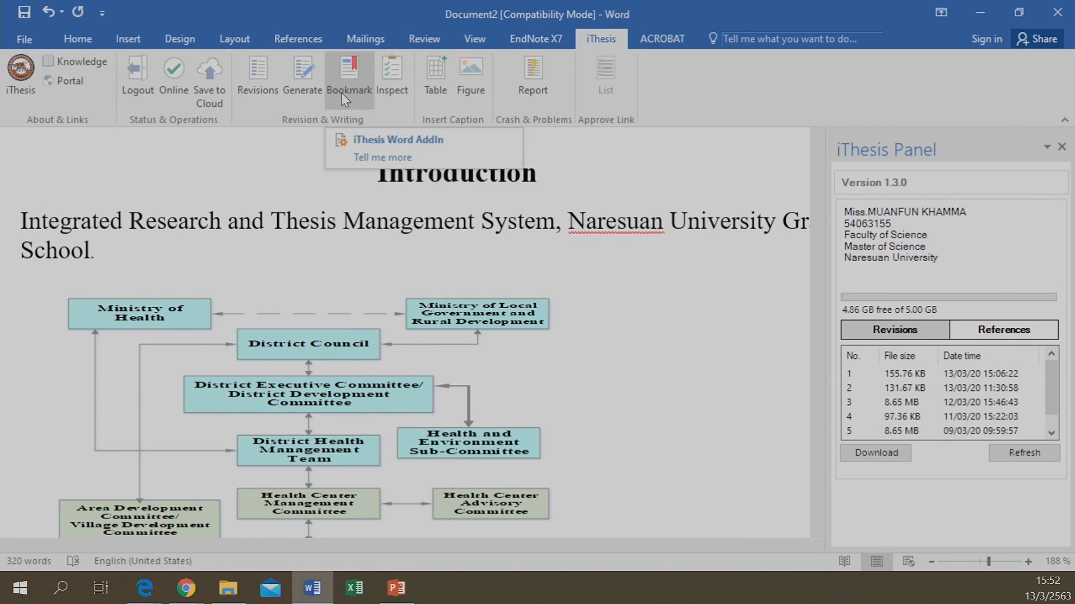
scroll(326, 259, down, 15)
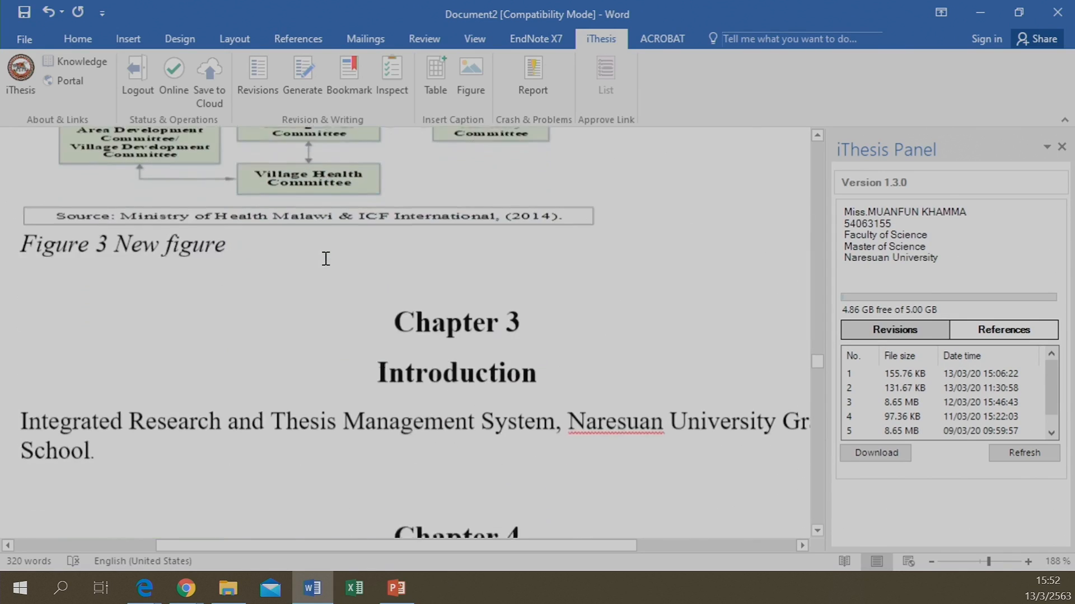
scroll(326, 259, up, 20)
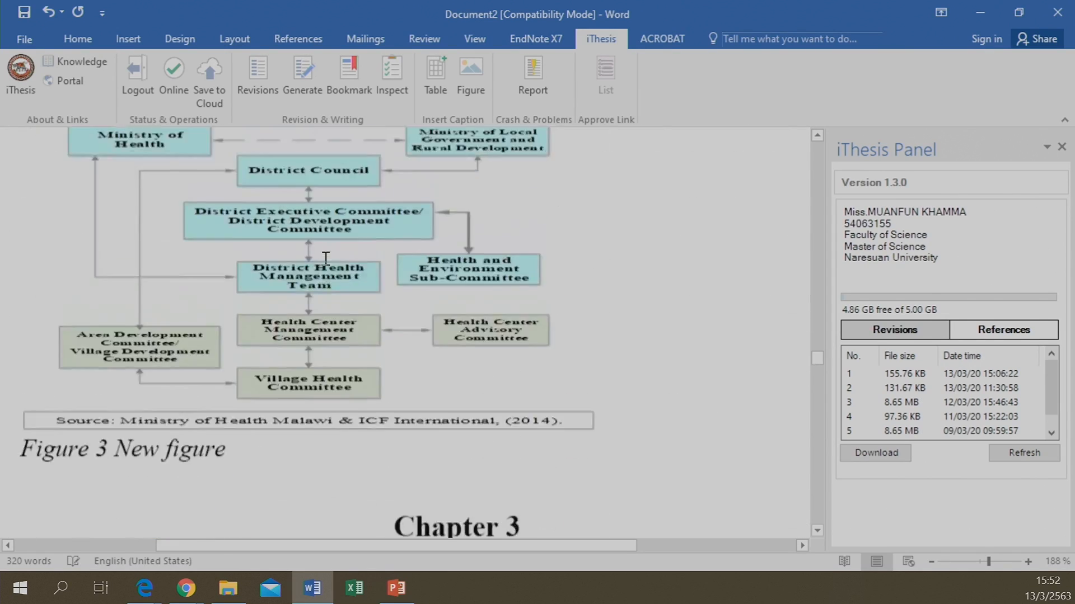
scroll(326, 258, down, 5)
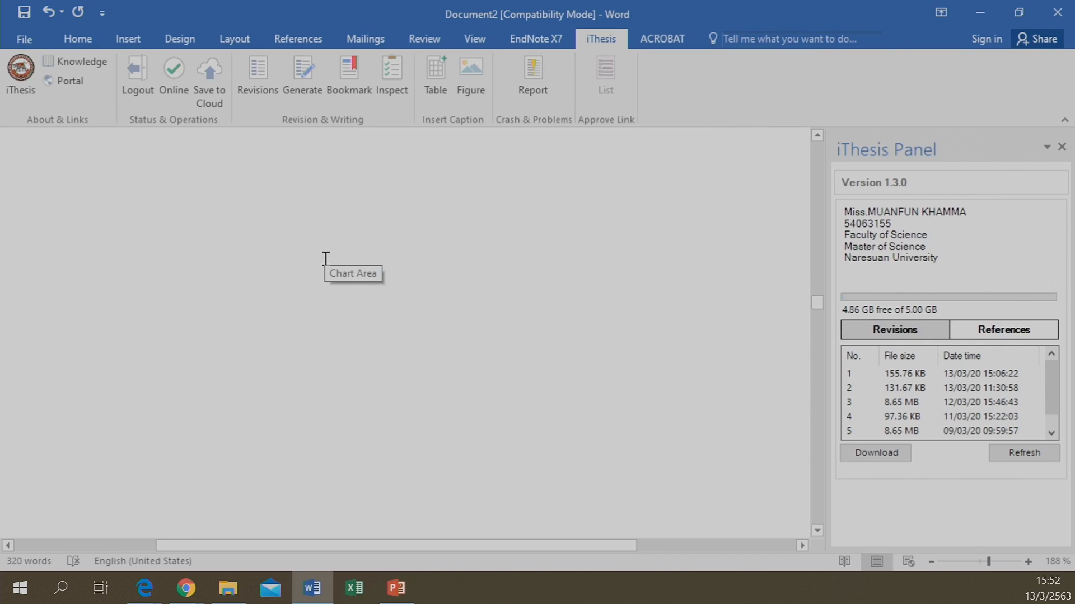
scroll(326, 259, down, 5)
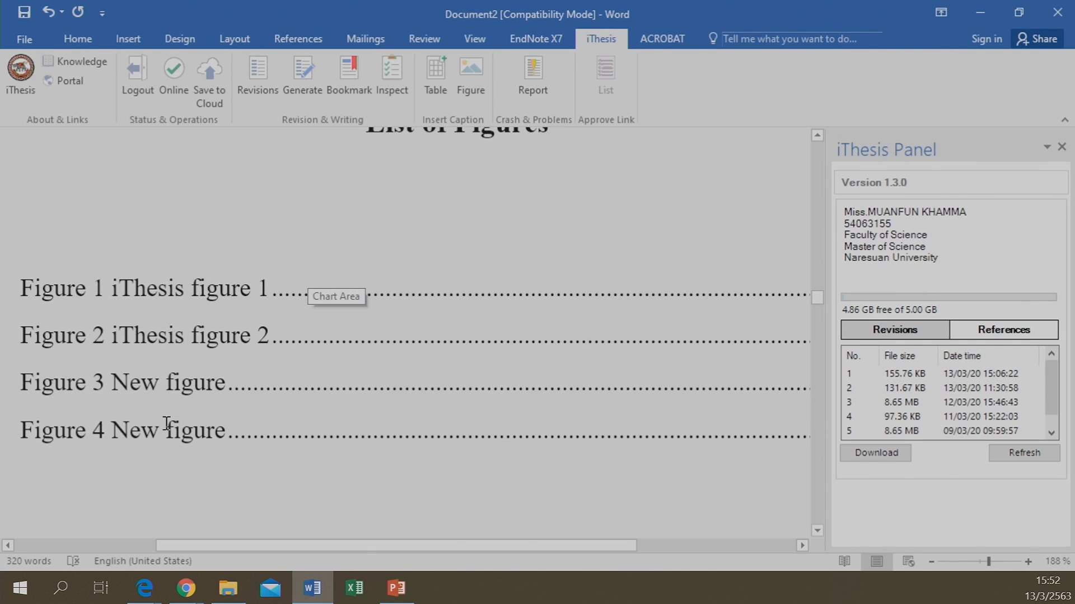
scroll(117, 440, up, 8)
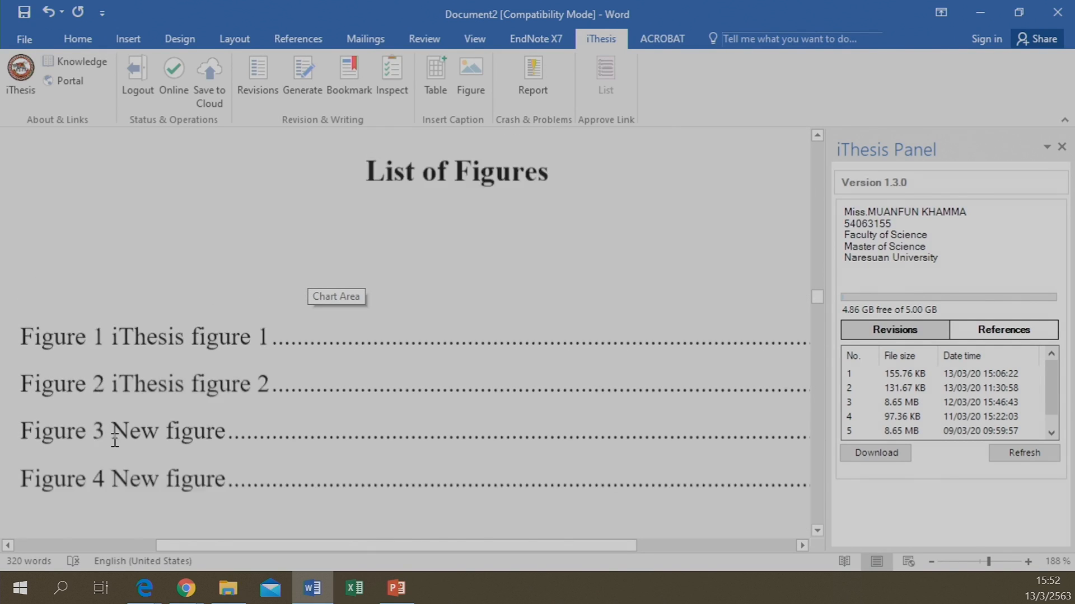
scroll(115, 441, up, 5)
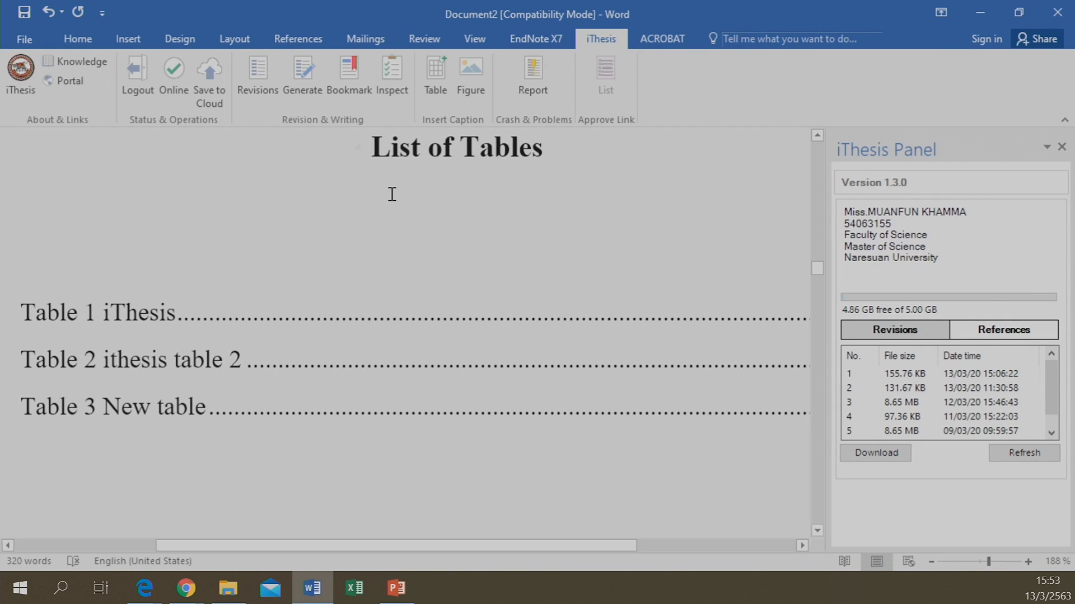
scroll(372, 330, down, 5)
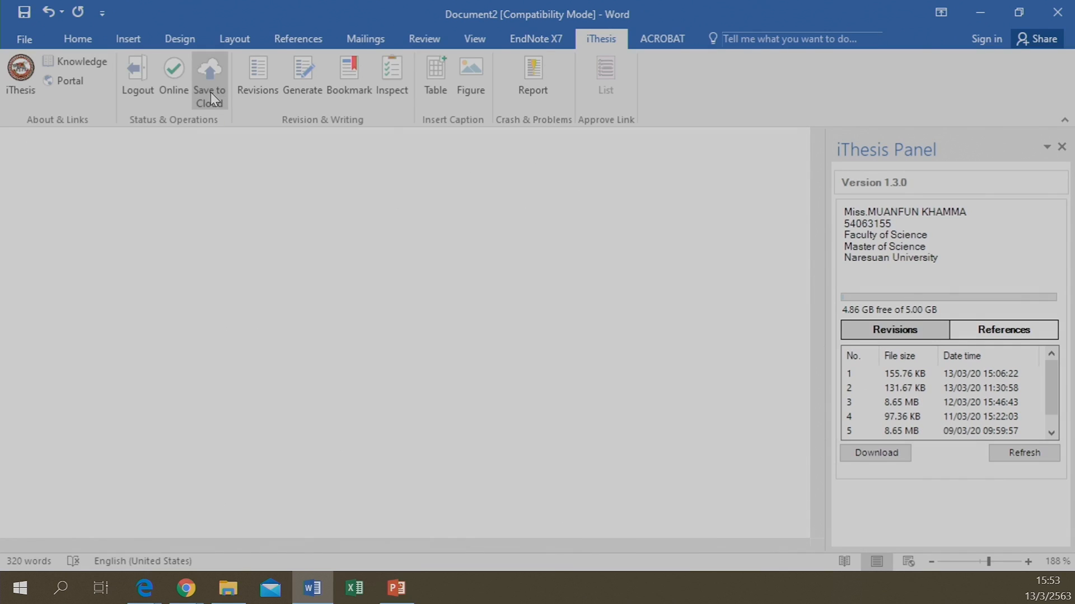
Submit the thesis with iThesis Save to Cloud, confirming and saving so validation starts
click(210, 93)
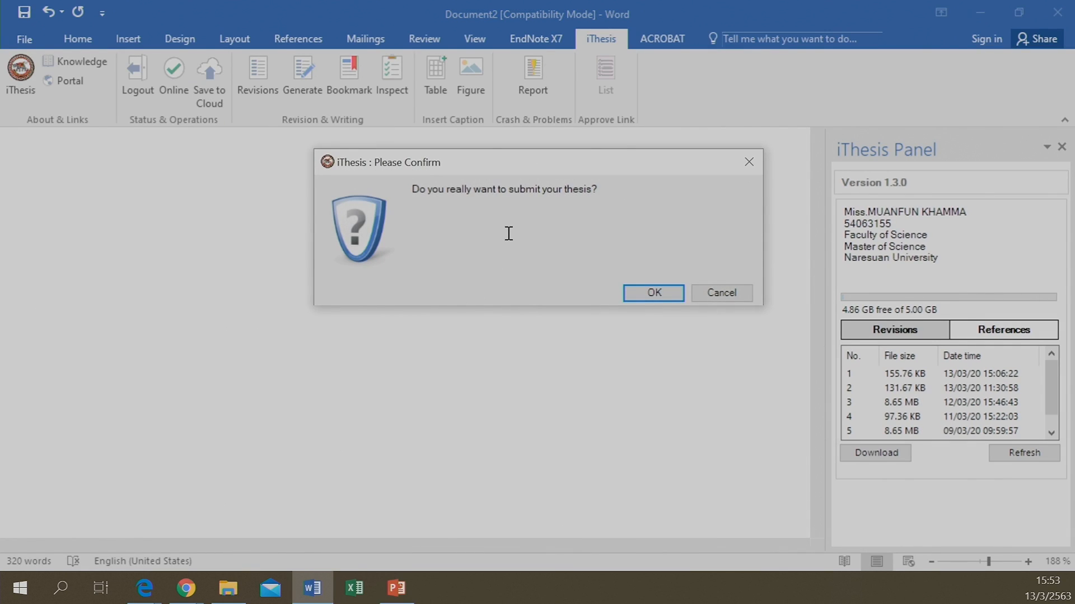
click(651, 292)
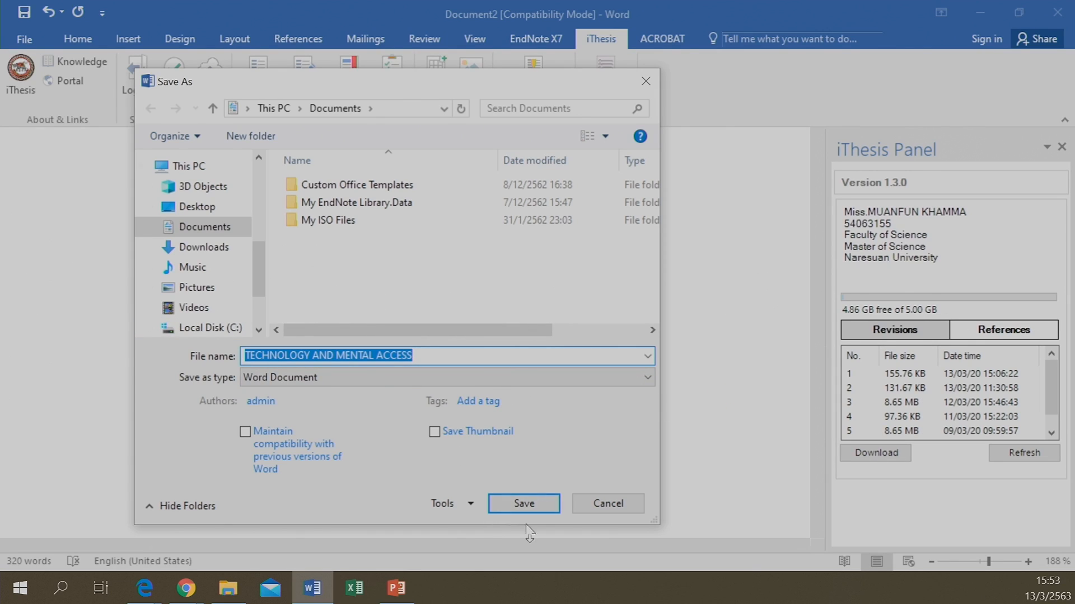
click(609, 503)
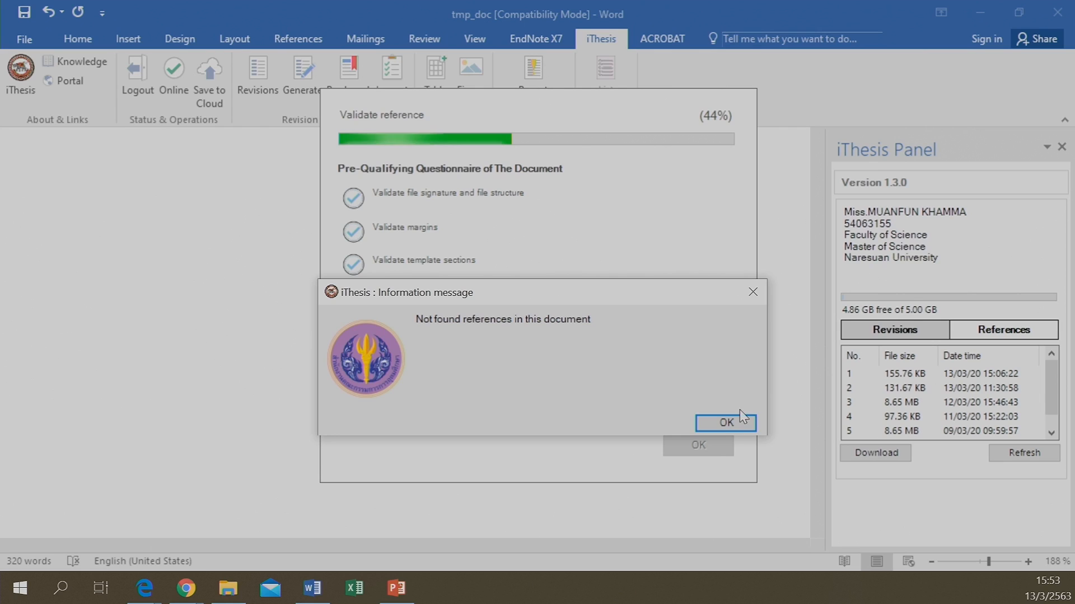
Dismiss the no-references notice, skip the EndNote library, and close the checklist to upload the 158.63 KB revision
click(739, 424)
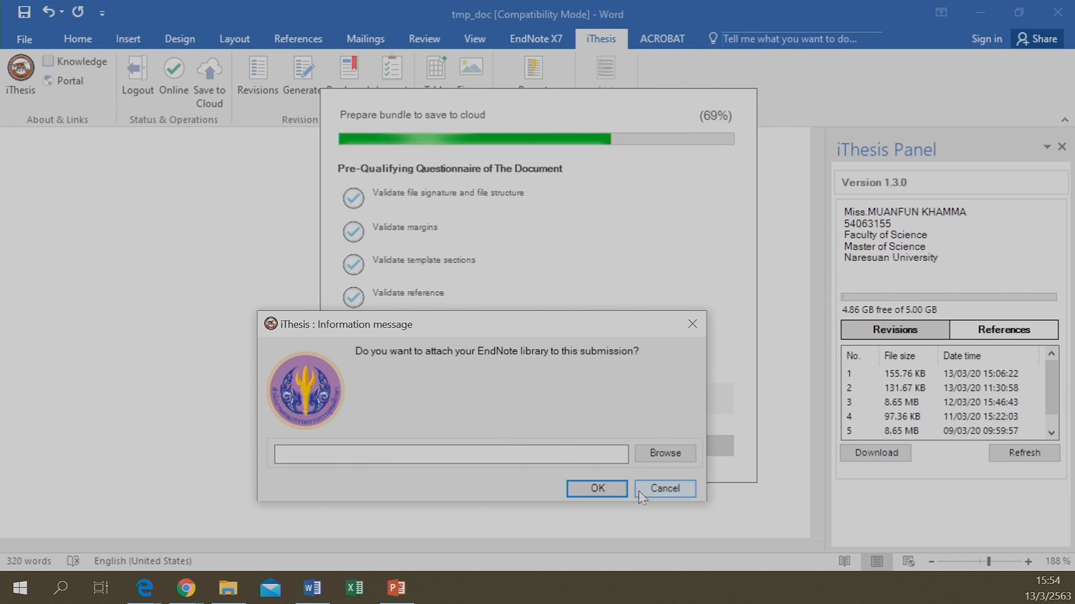
click(664, 488)
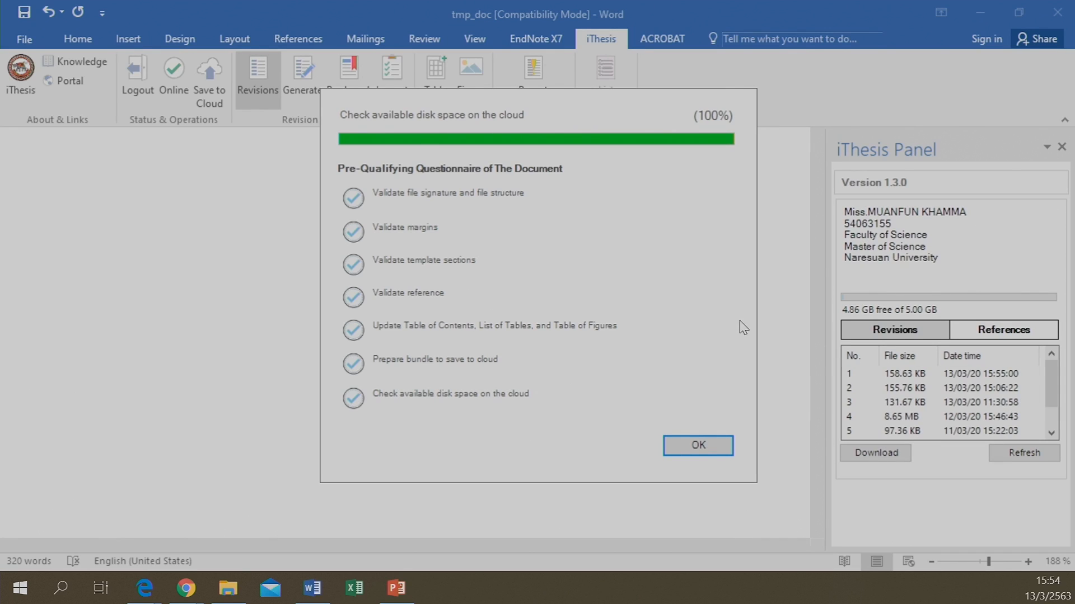
click(710, 449)
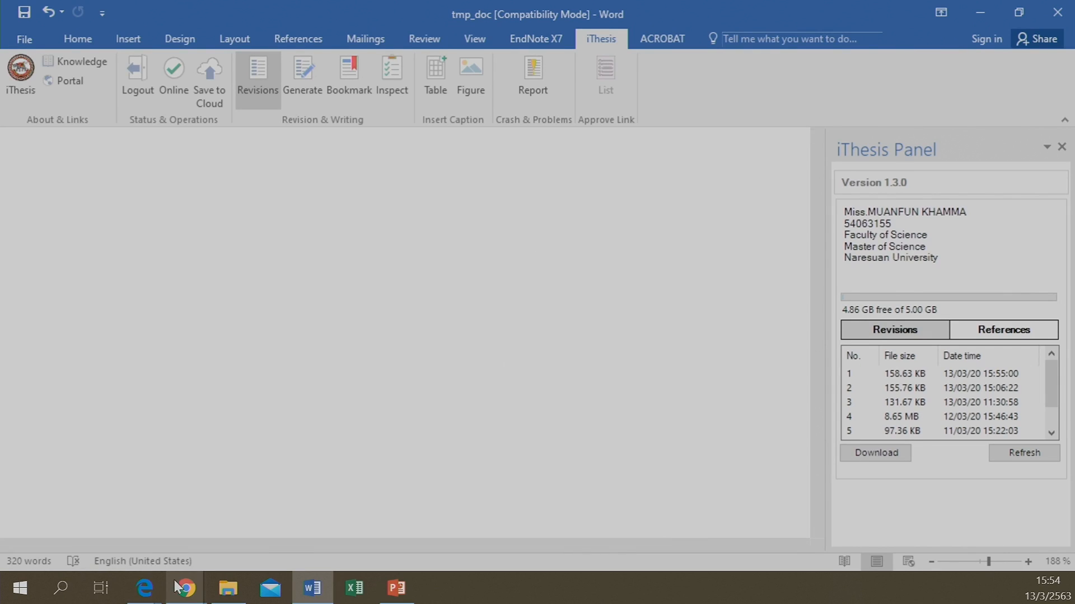
In the iThesis portal, list revisions and open the in-progress plagiarism report for the 15:55:00 version
mouse_move(185, 592)
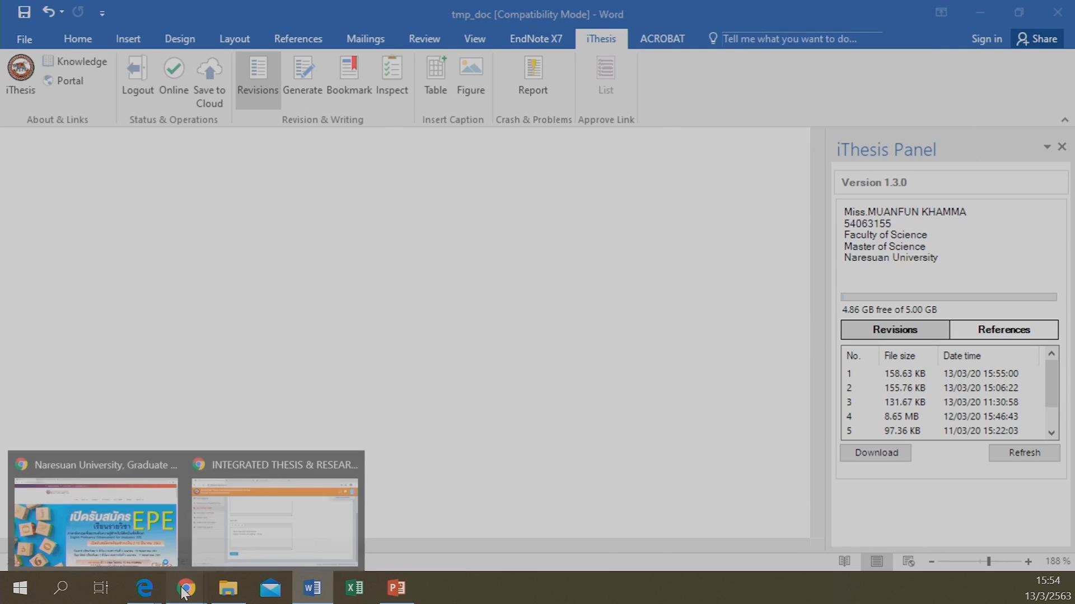
click(307, 523)
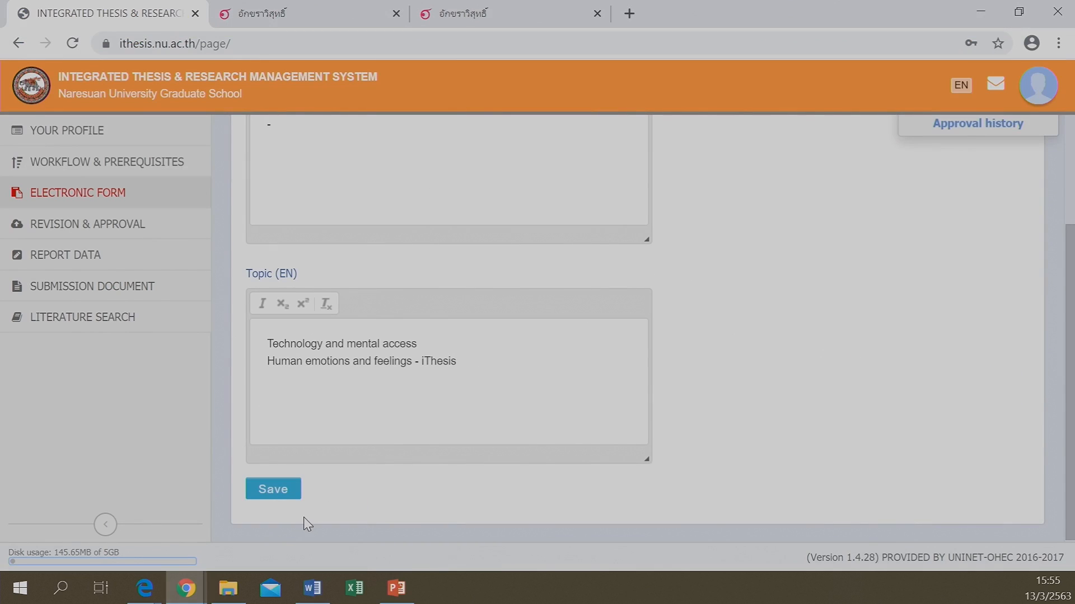
click(91, 229)
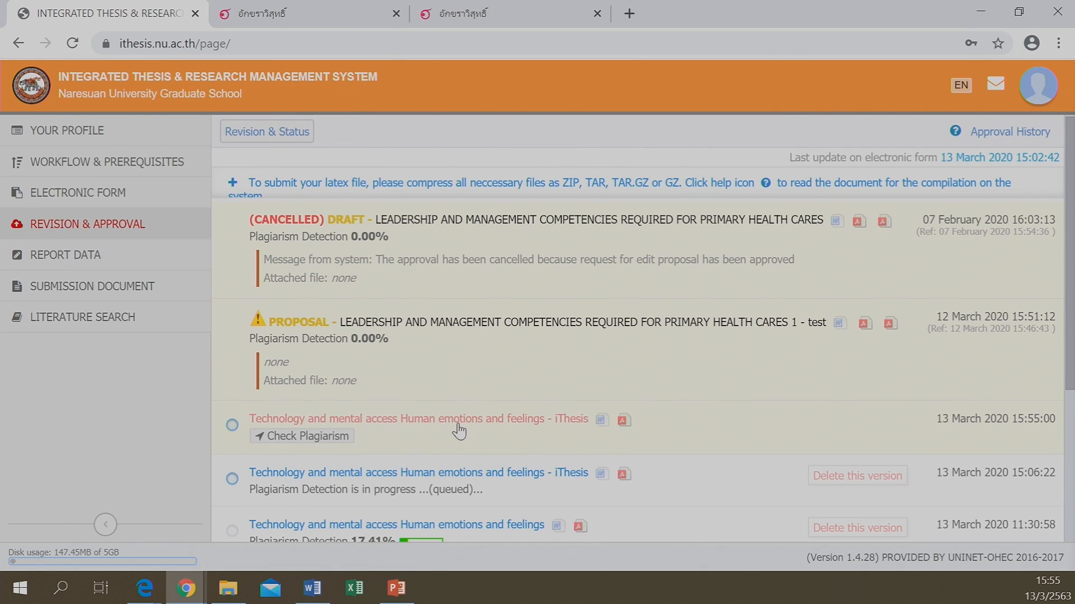
click(453, 490)
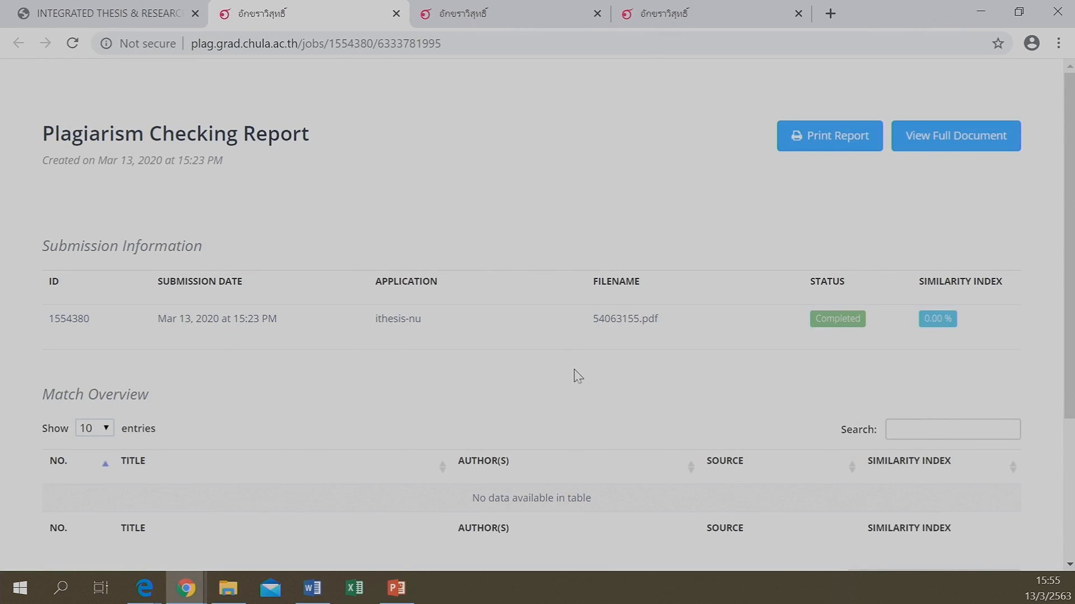
Close the three plagiarism checker tabs, reload, and show the revision list with 15:06:22 at 0.00%
click(396, 13)
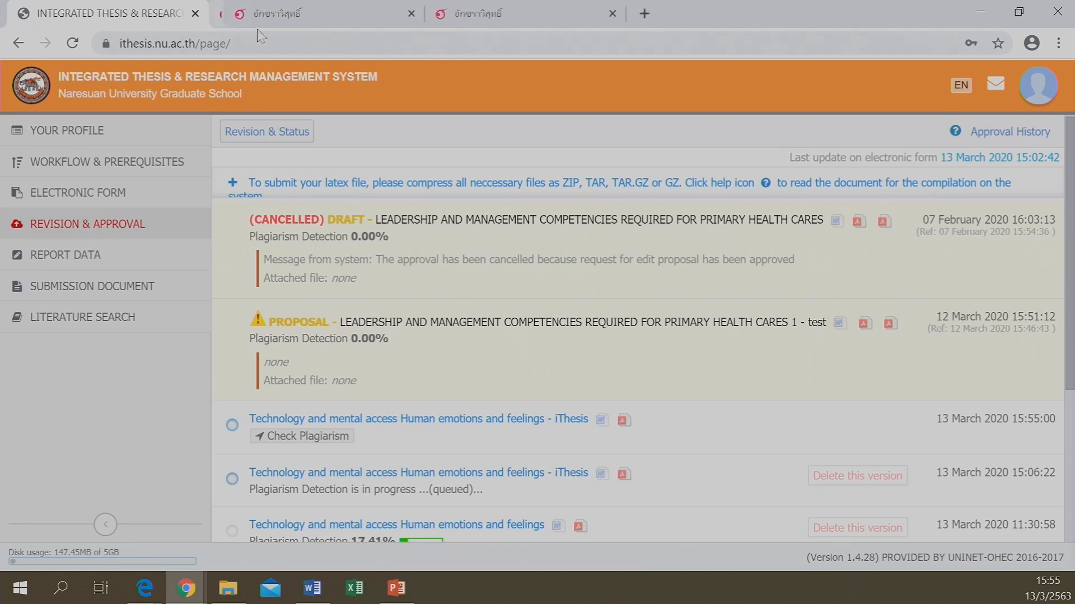
click(73, 44)
click(396, 13)
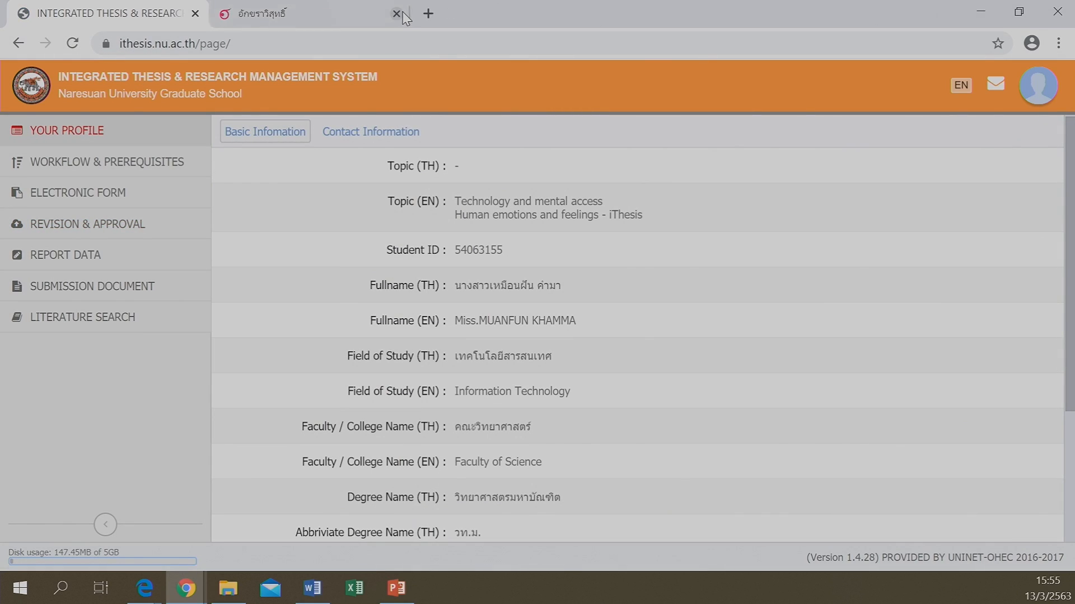
click(396, 13)
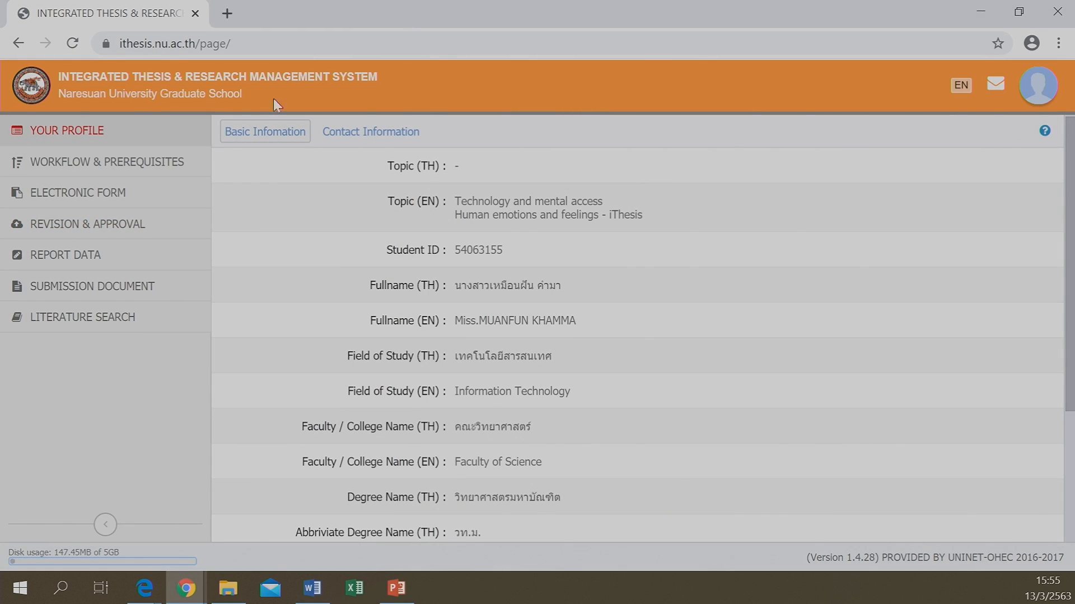
click(111, 229)
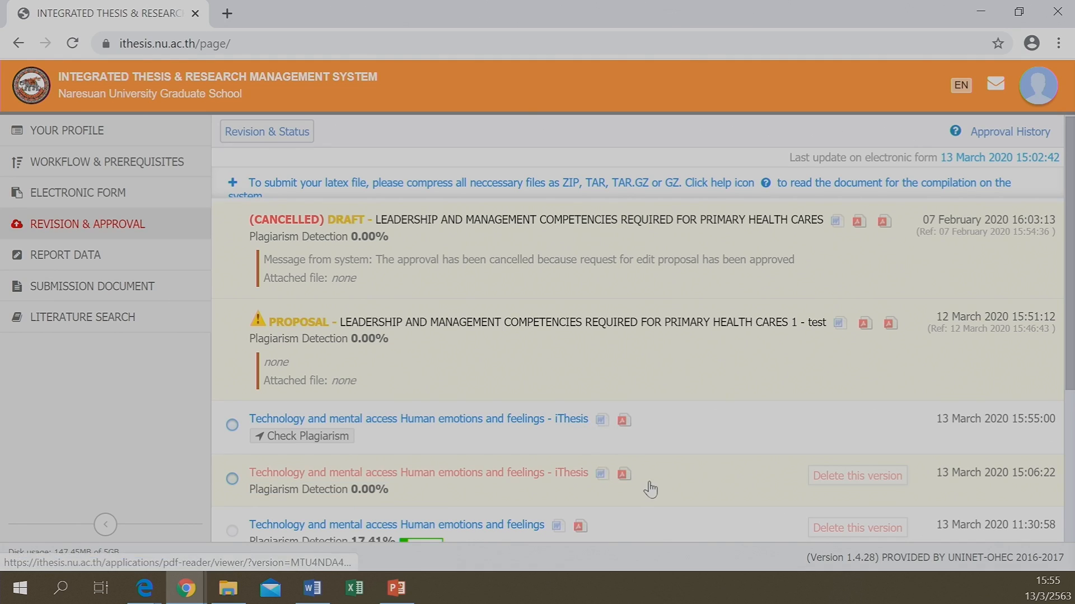
Preview the 15:06:22 revision as a PDF, scroll through its title page, then close the viewer
click(623, 475)
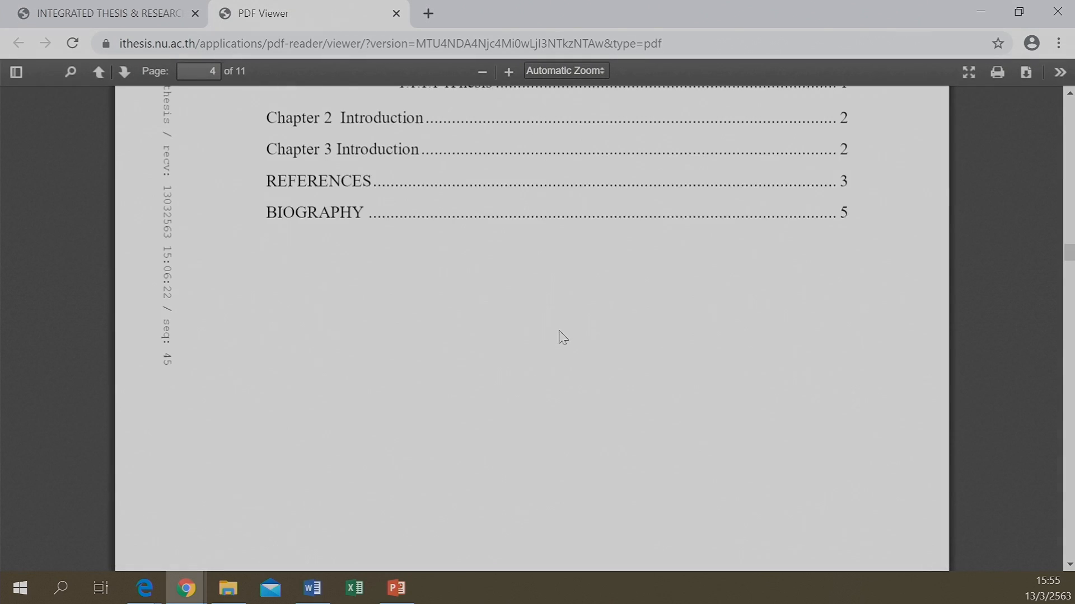
scroll(582, 350, down, 5)
scroll(571, 328, down, 15)
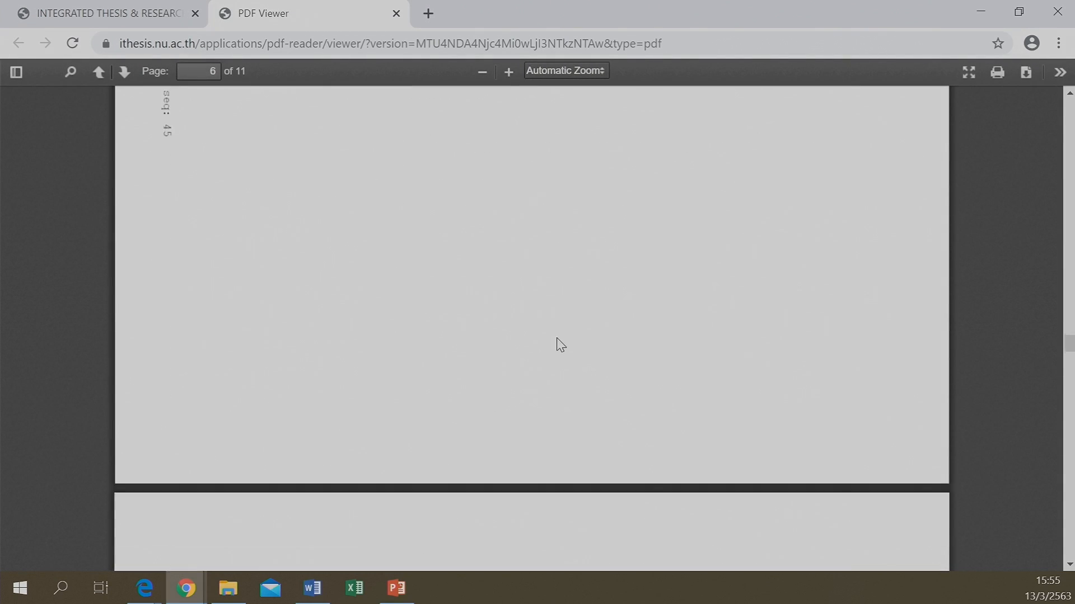
middle_click(540, 338)
scroll(540, 339, up, 20)
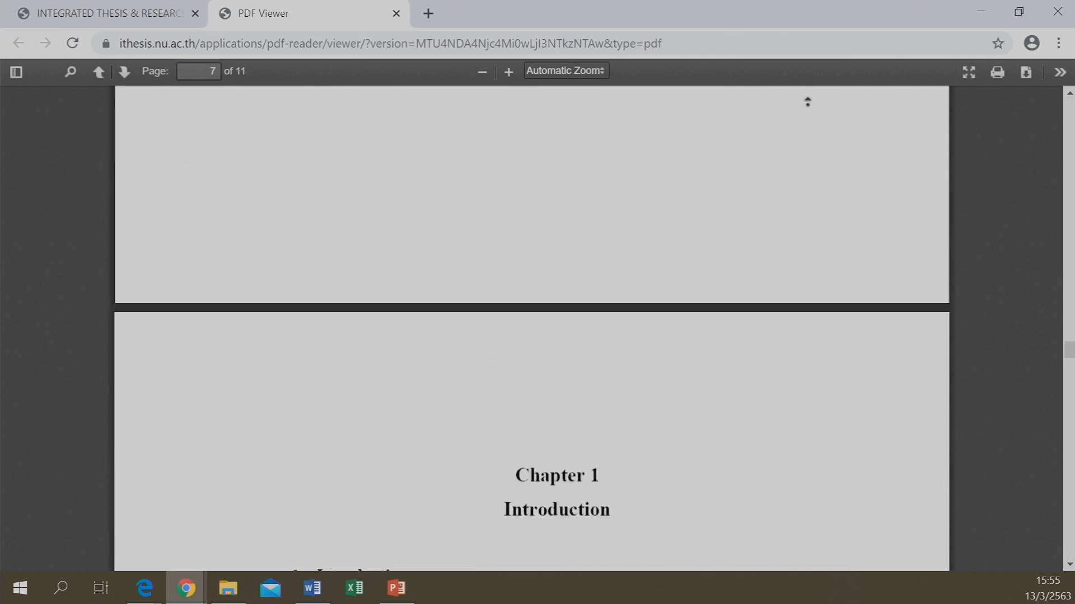
scroll(540, 338, up, 10)
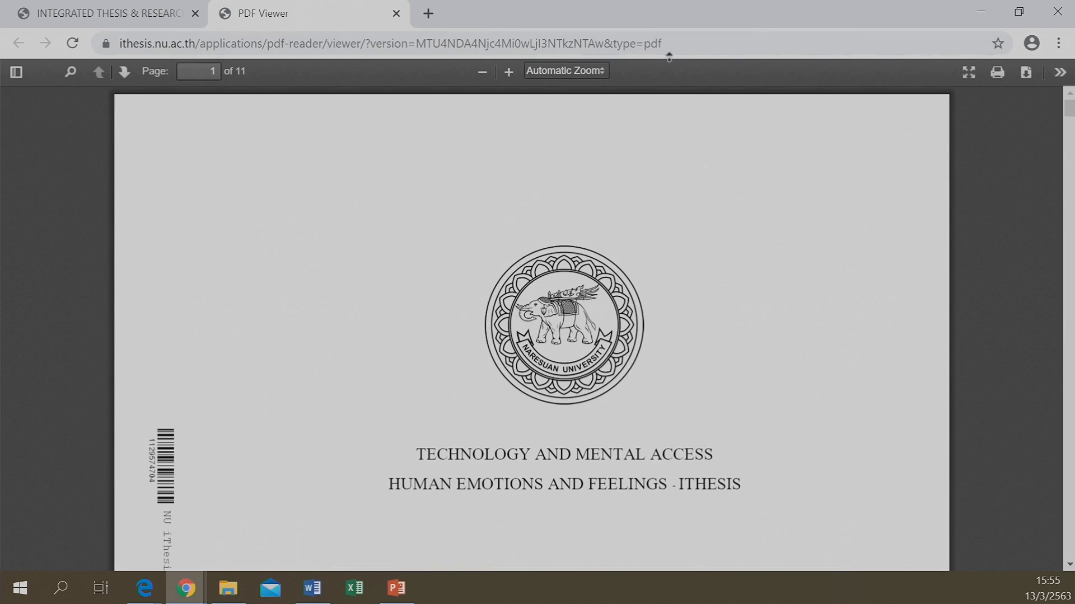
click(396, 13)
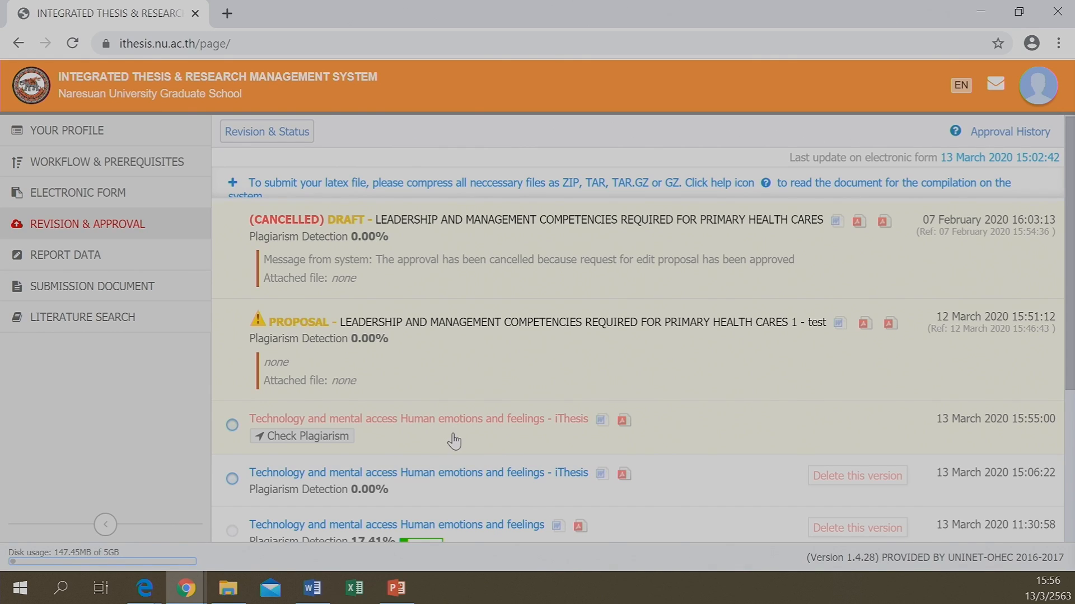
Run and confirm Check Plagiarism on the 13 March 2020 15:55:00 revision
click(305, 442)
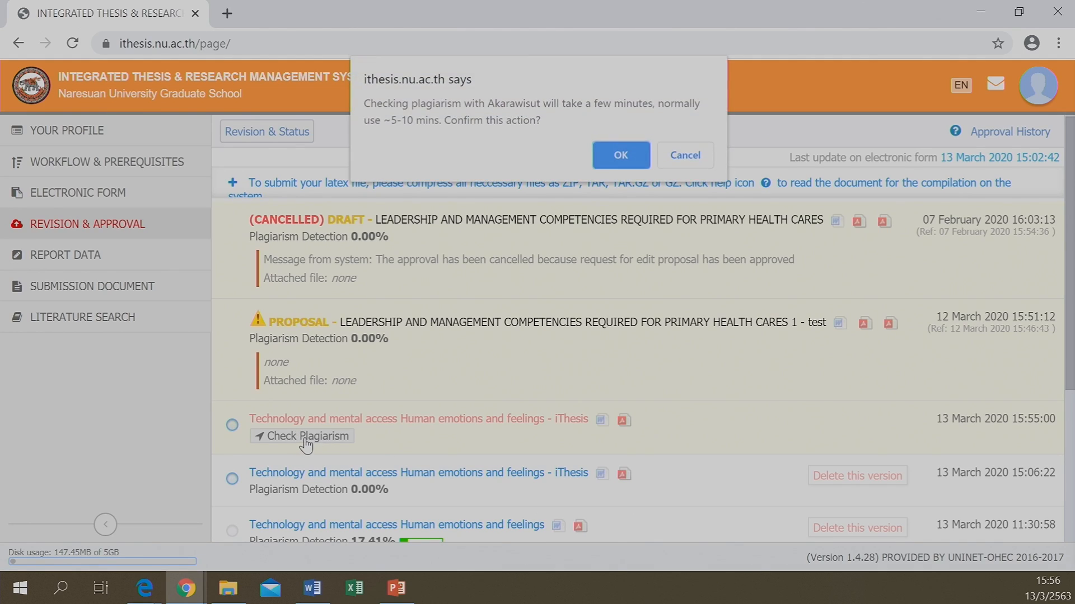
click(614, 152)
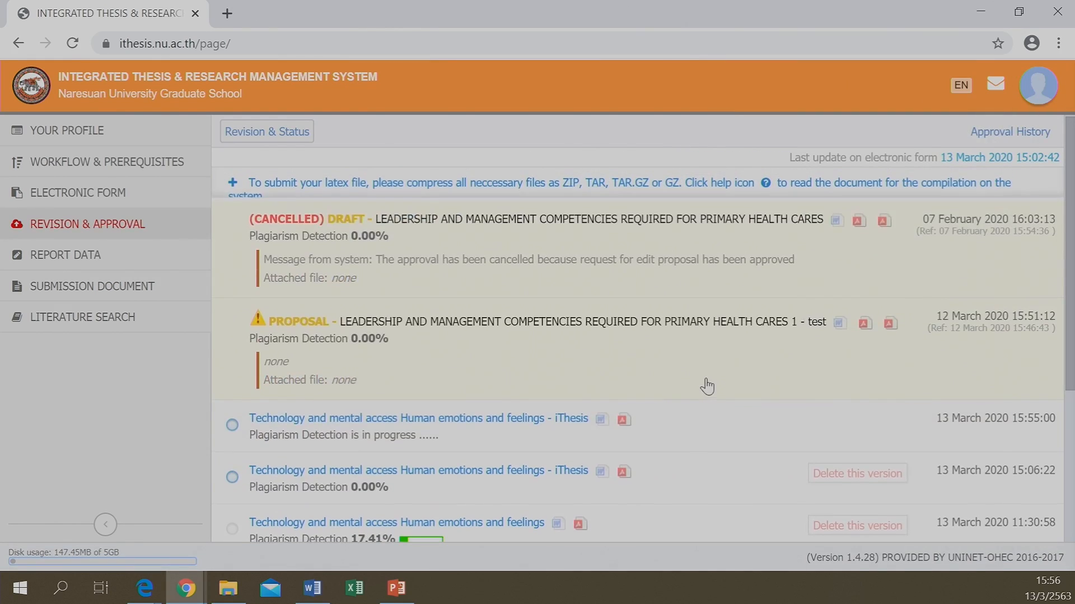
scroll(403, 440, down, 1)
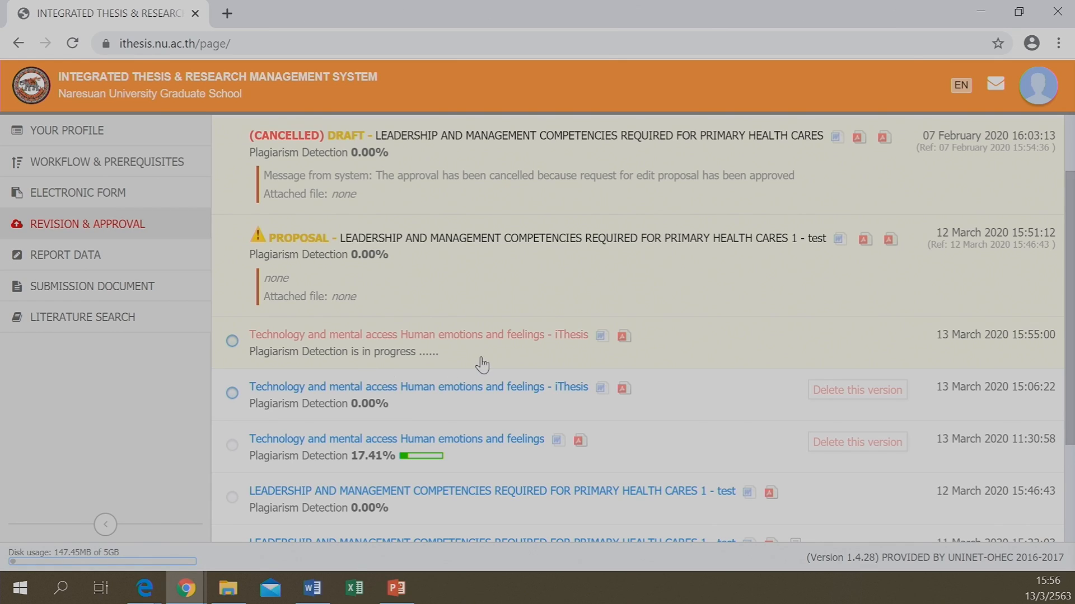
Select the 15:55:00 revision, focus its advisor message box, and view its empty Attach tab
click(232, 341)
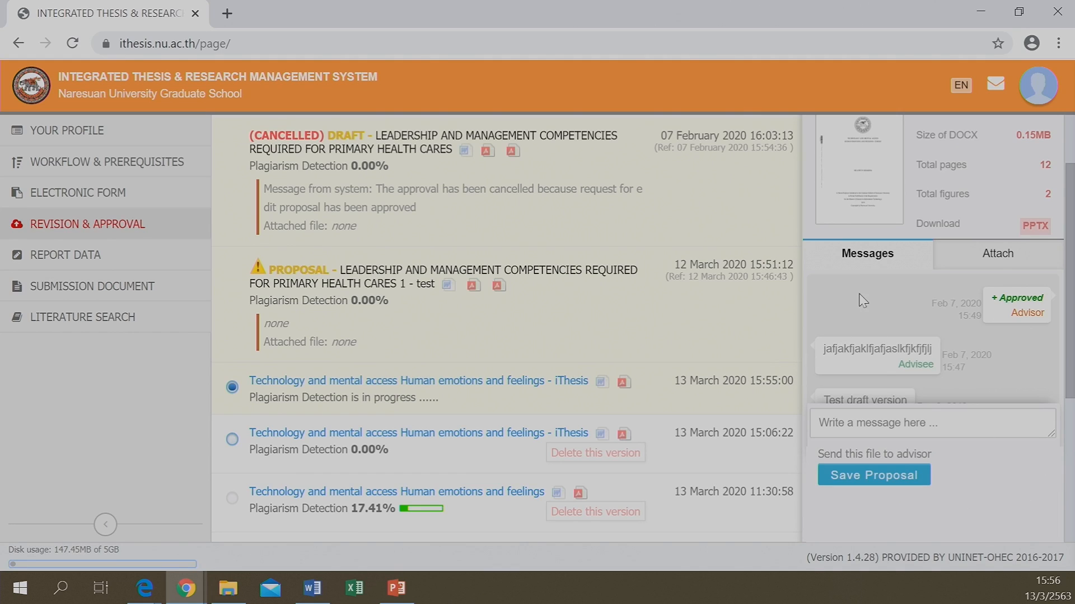
click(875, 422)
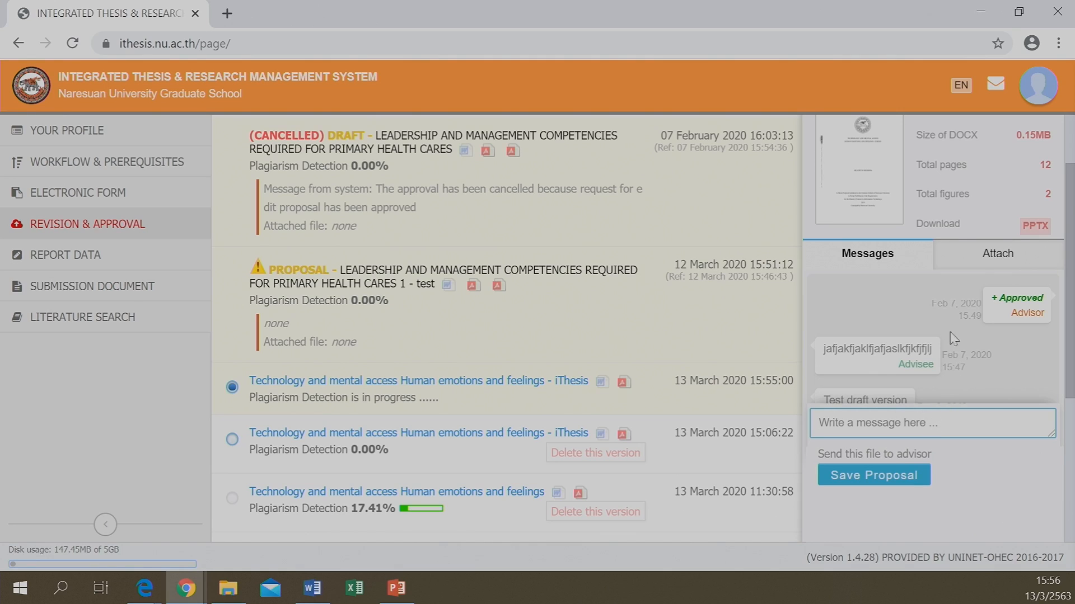
click(976, 260)
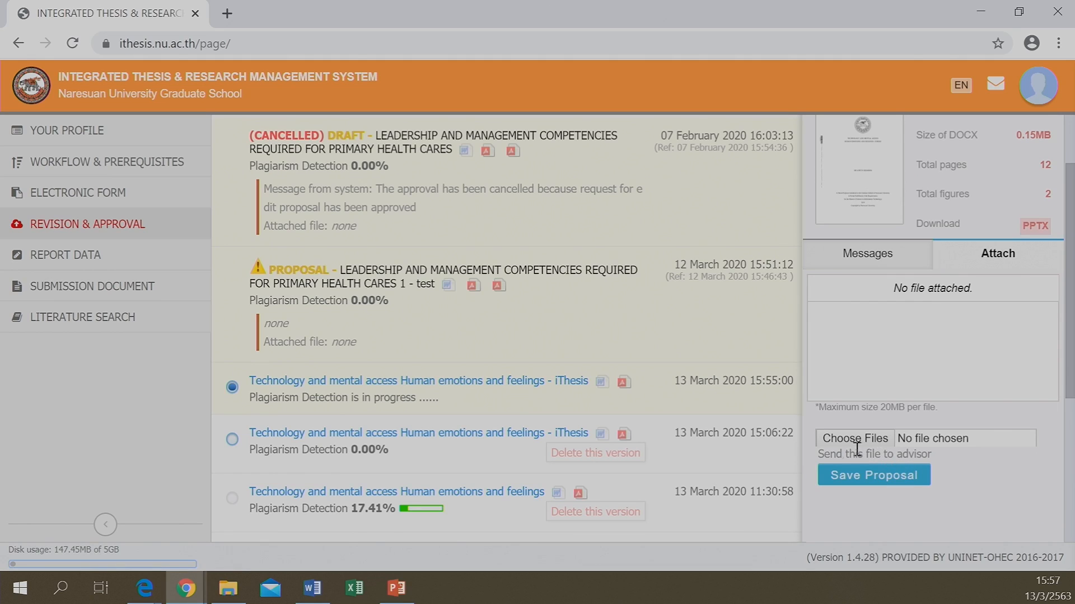
click(396, 587)
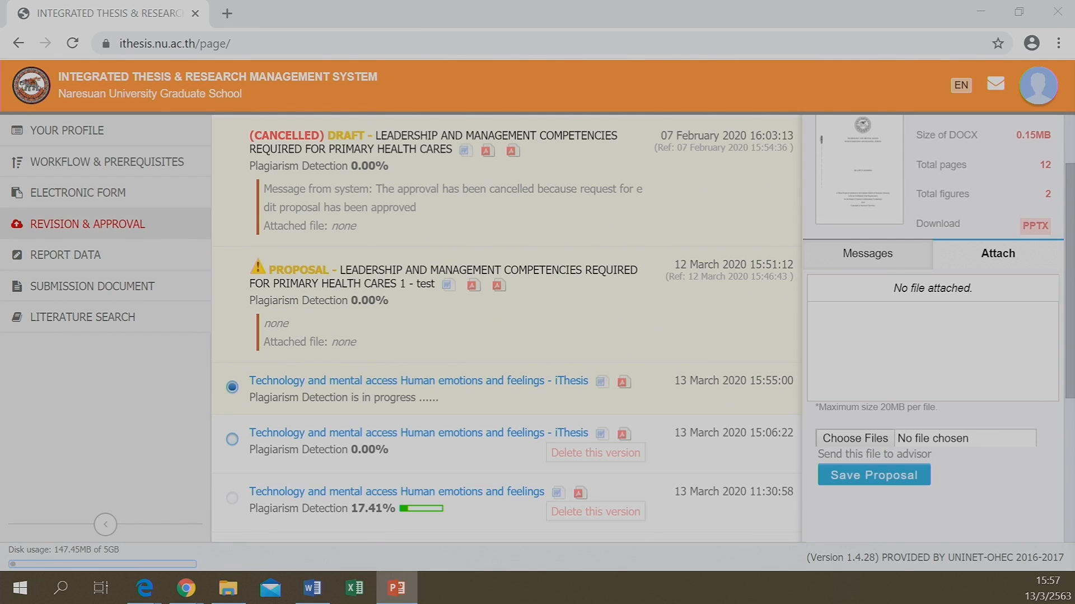
key(alt+Tab)
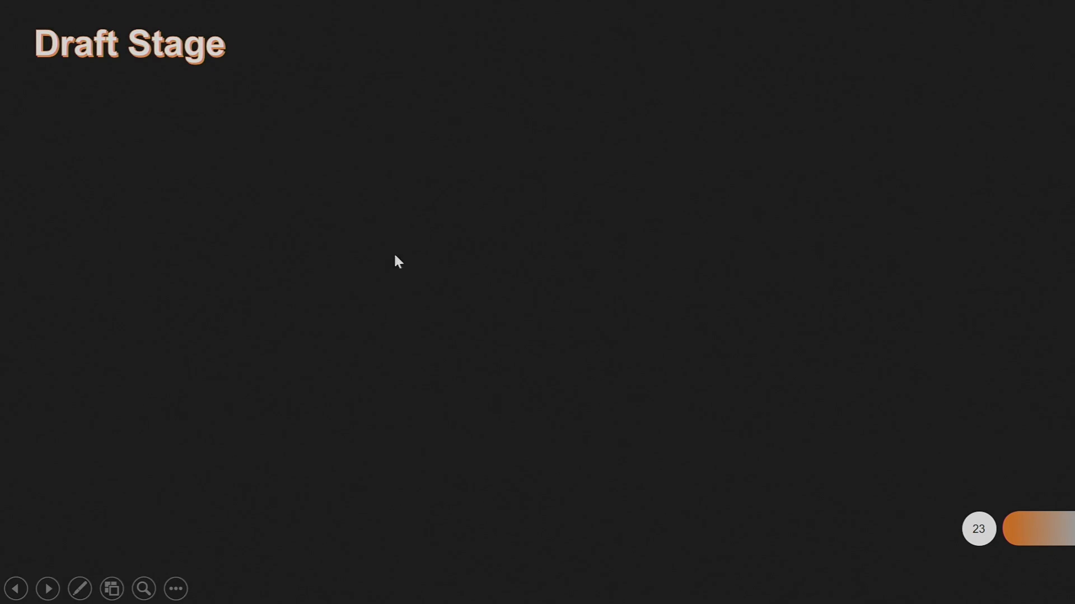
click(375, 206)
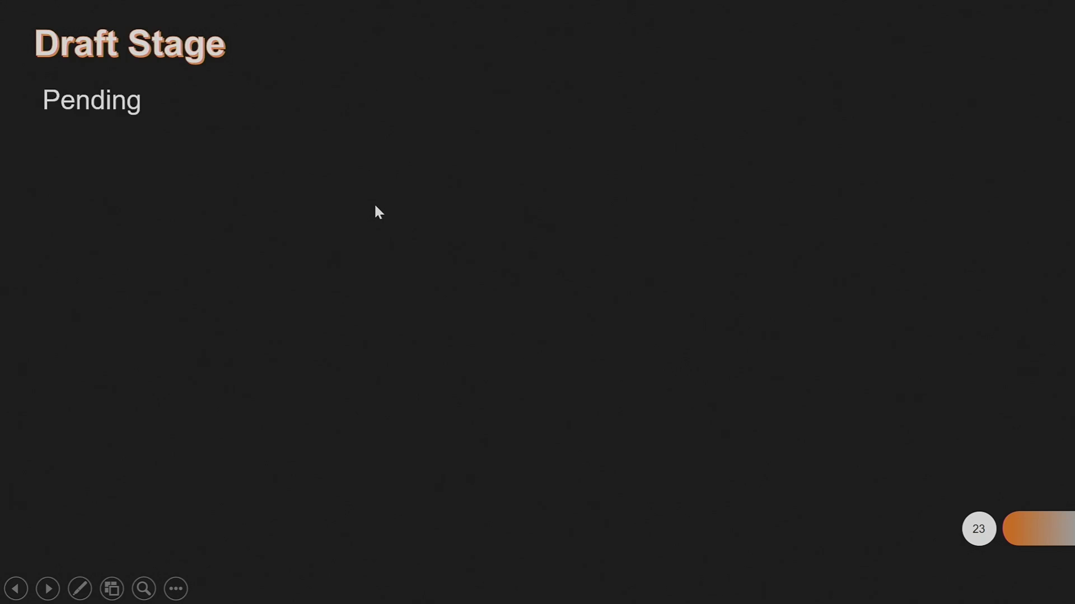
click(211, 168)
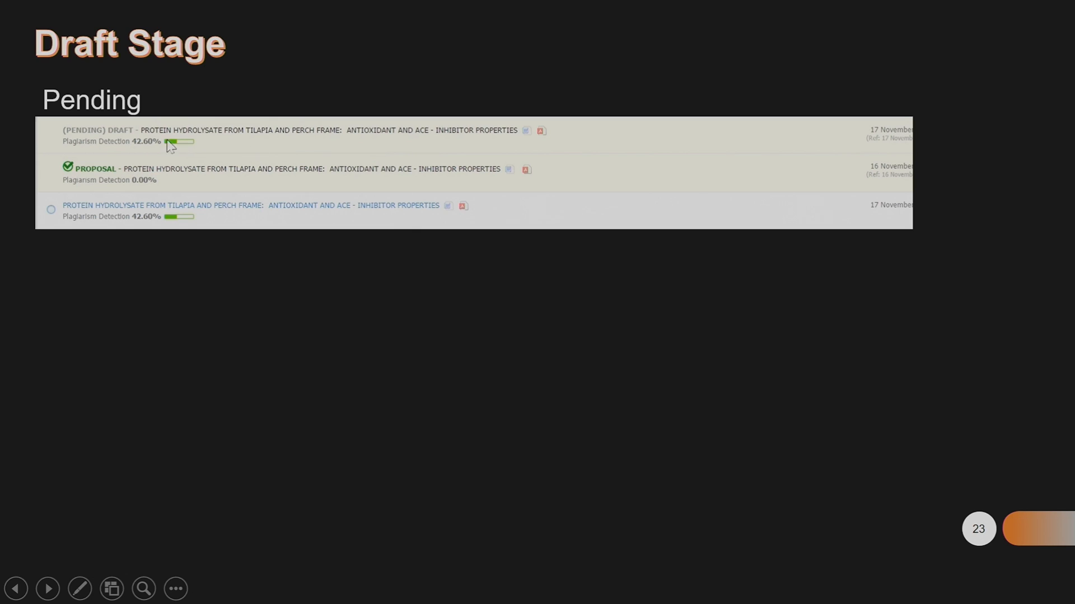
click(120, 123)
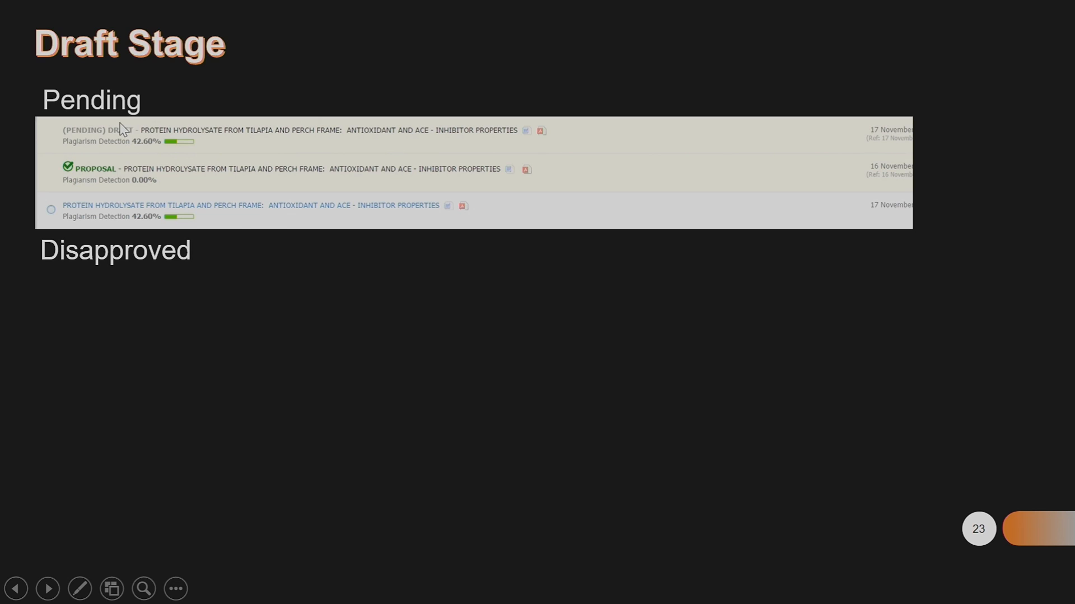
click(143, 272)
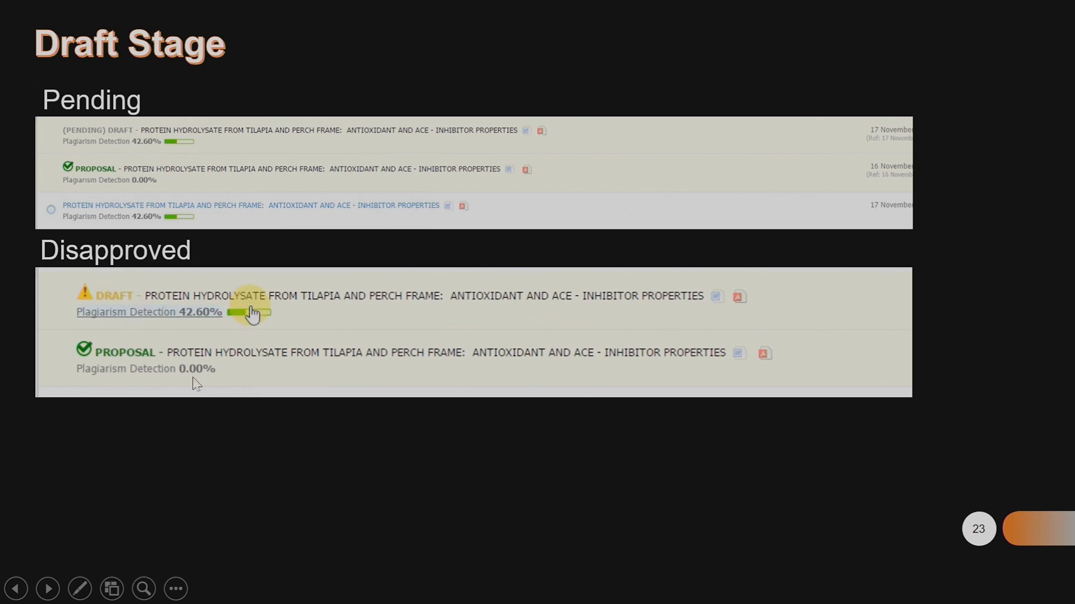
click(131, 378)
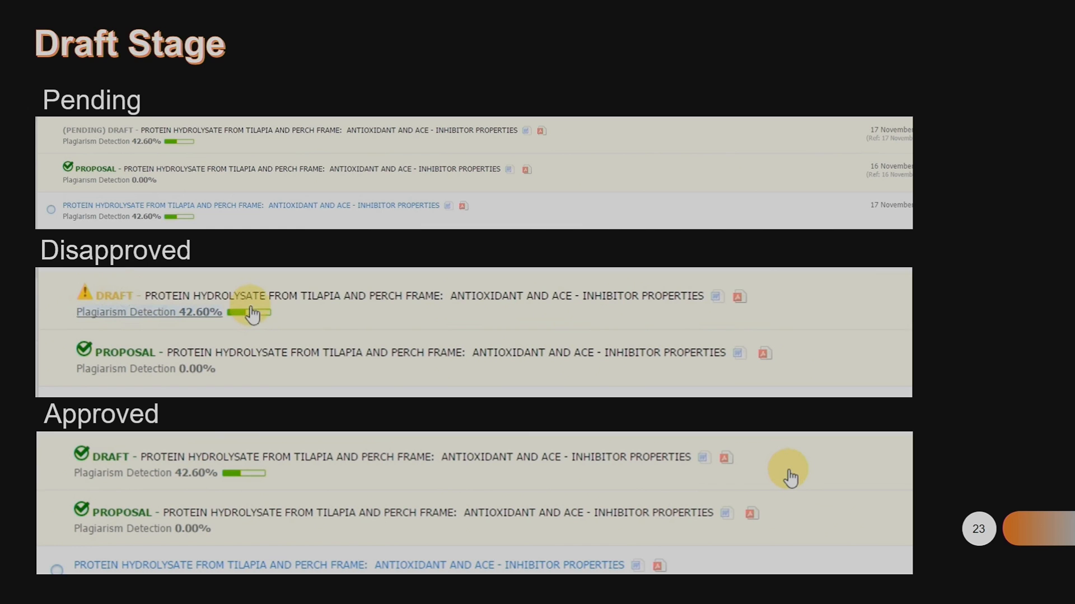
key(Right)
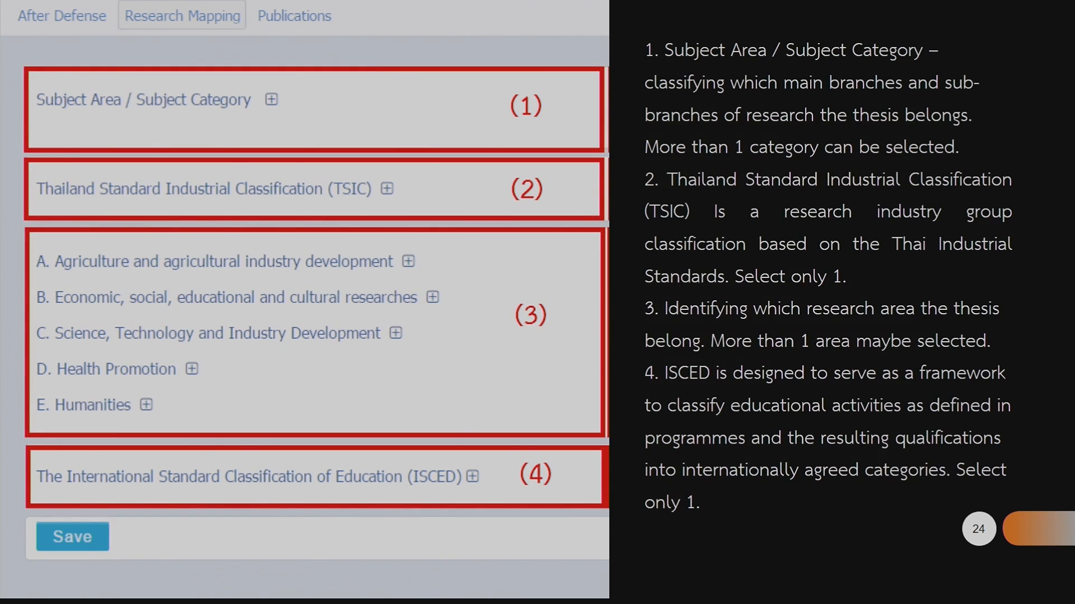
key(Left)
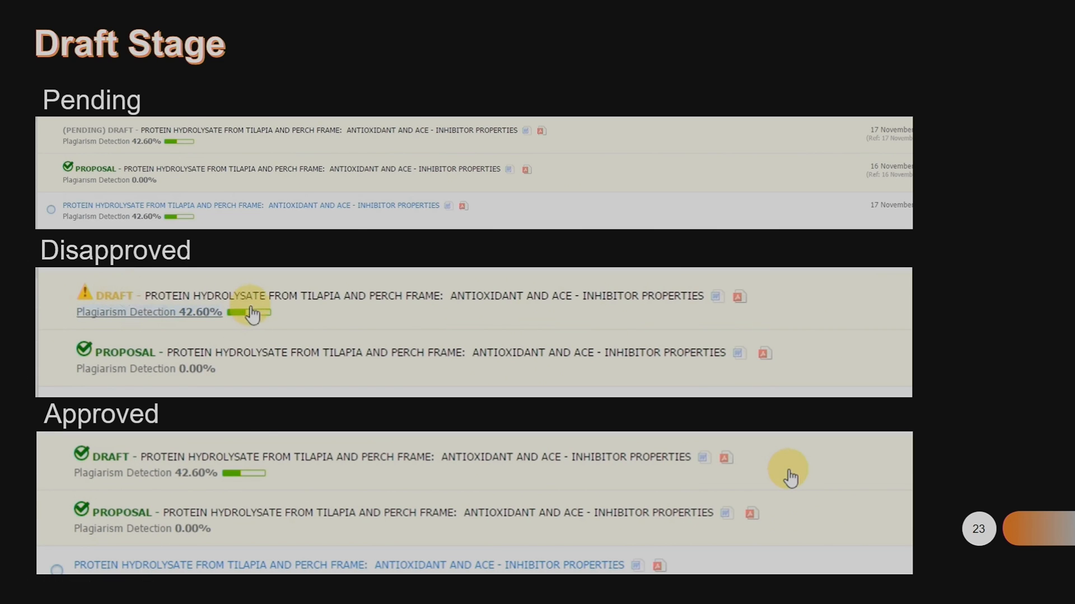
key(Escape)
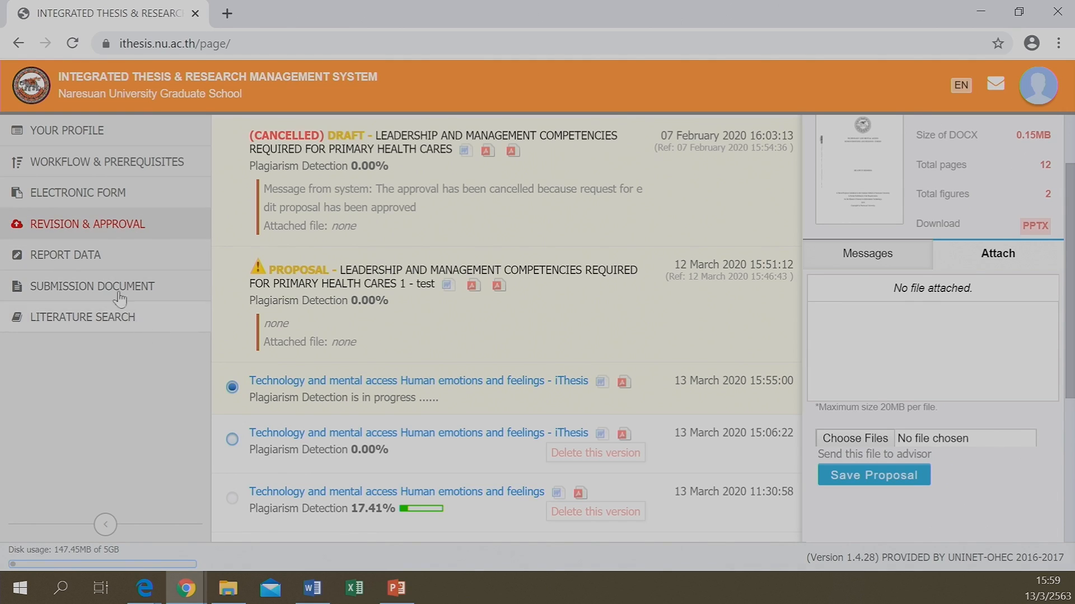
Review the Topic (TH) and Topic (EN) thesis titles on the Electronic Form page
click(88, 192)
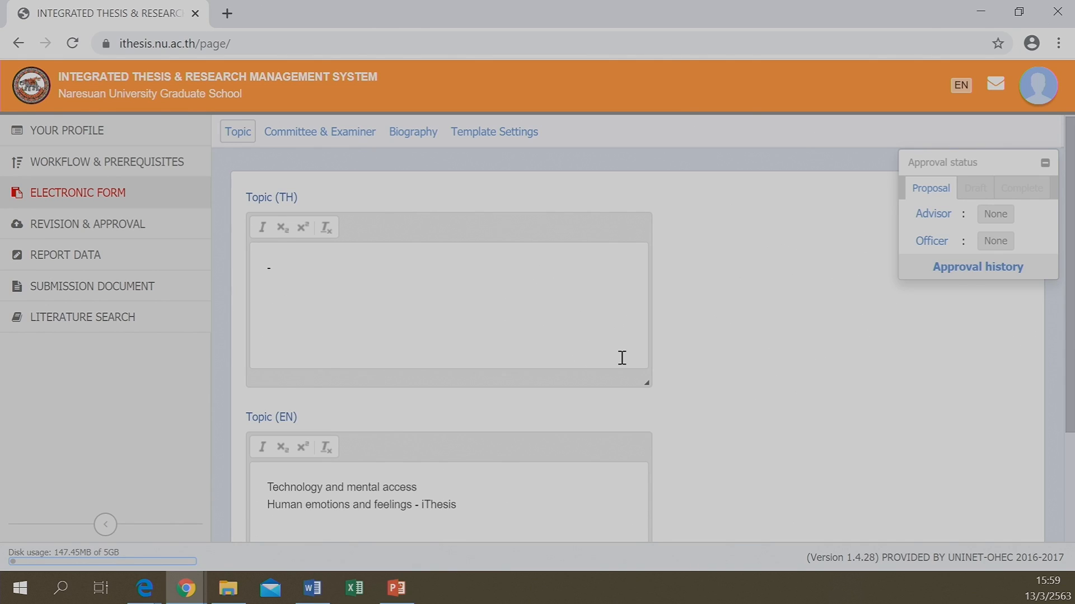
scroll(622, 357, down, 3)
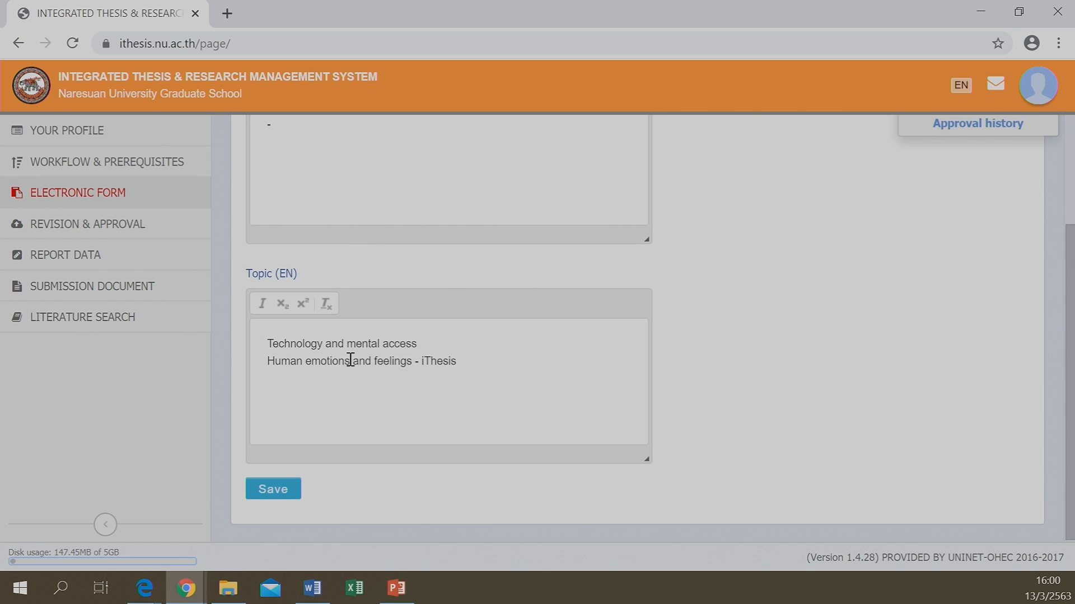
scroll(336, 356, up, 3)
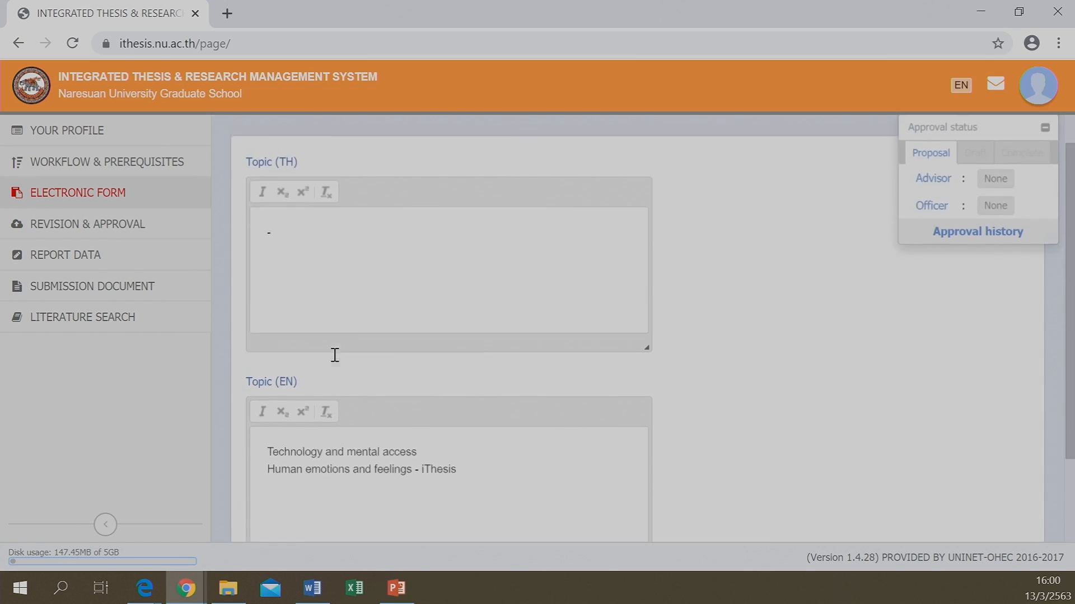
scroll(341, 369, down, 2)
scroll(351, 361, up, 3)
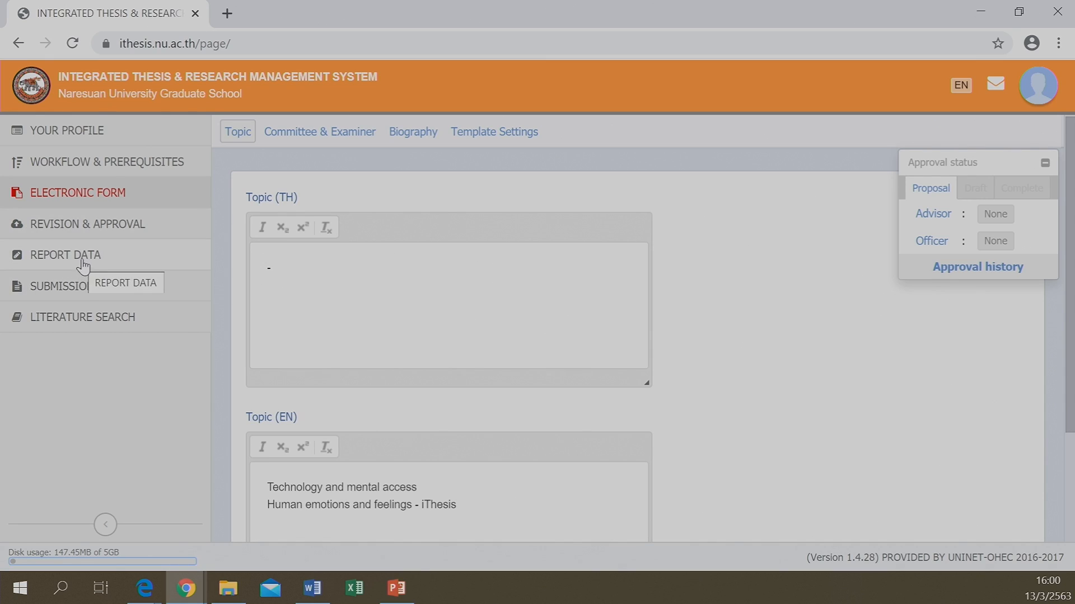
Check that Report Data refuses access pending a complete thesis, then go back to Revision & Approval
click(59, 262)
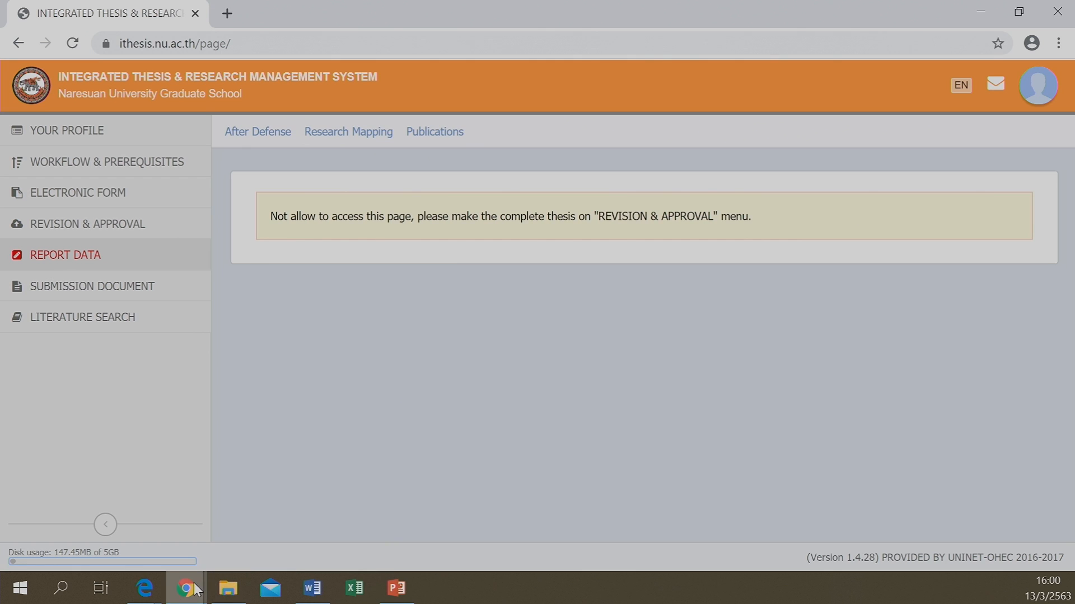
mouse_move(196, 590)
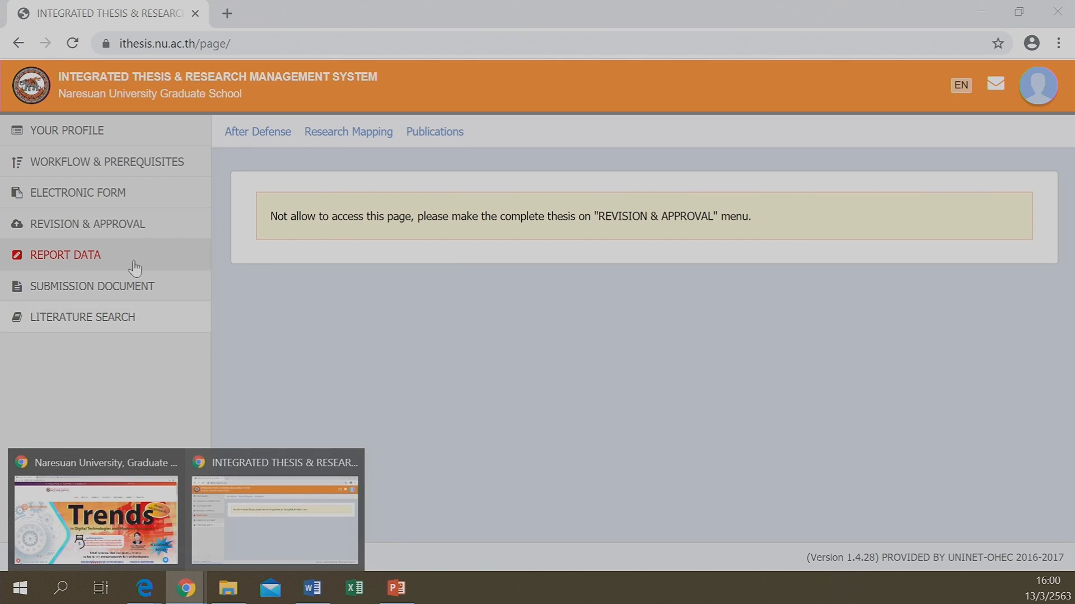
click(138, 232)
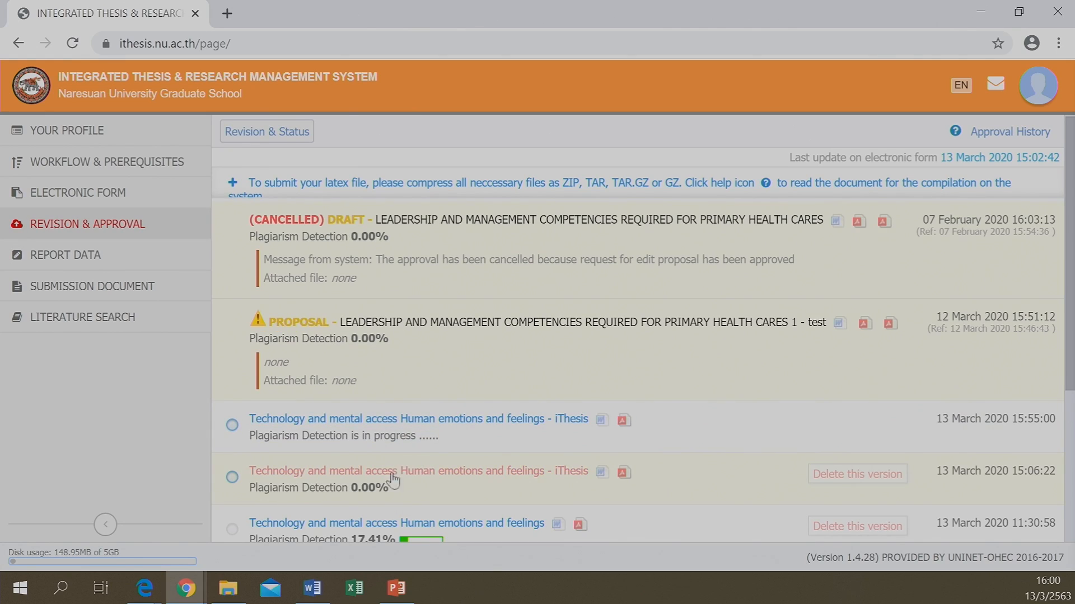
Save the 15:06:22 revision as the proposal and confirm, creating a pending proposal entry
click(424, 482)
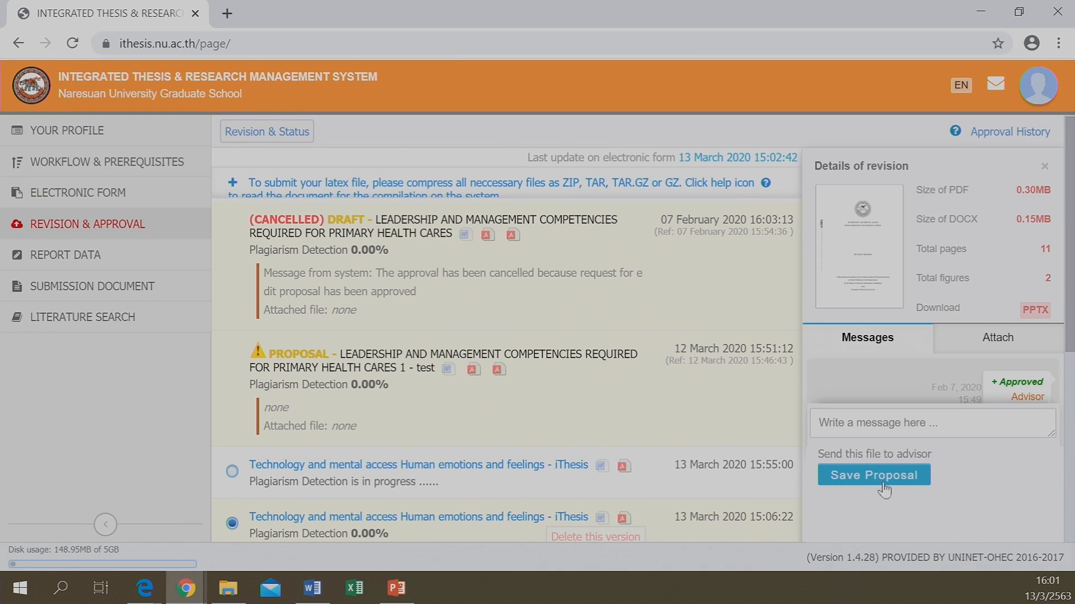
click(860, 482)
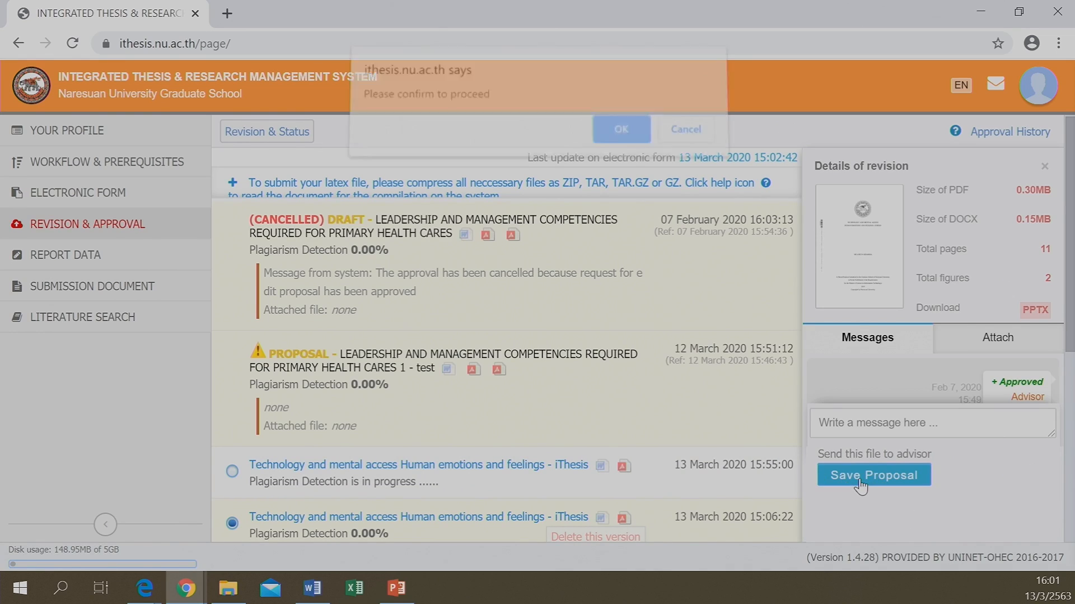
click(621, 139)
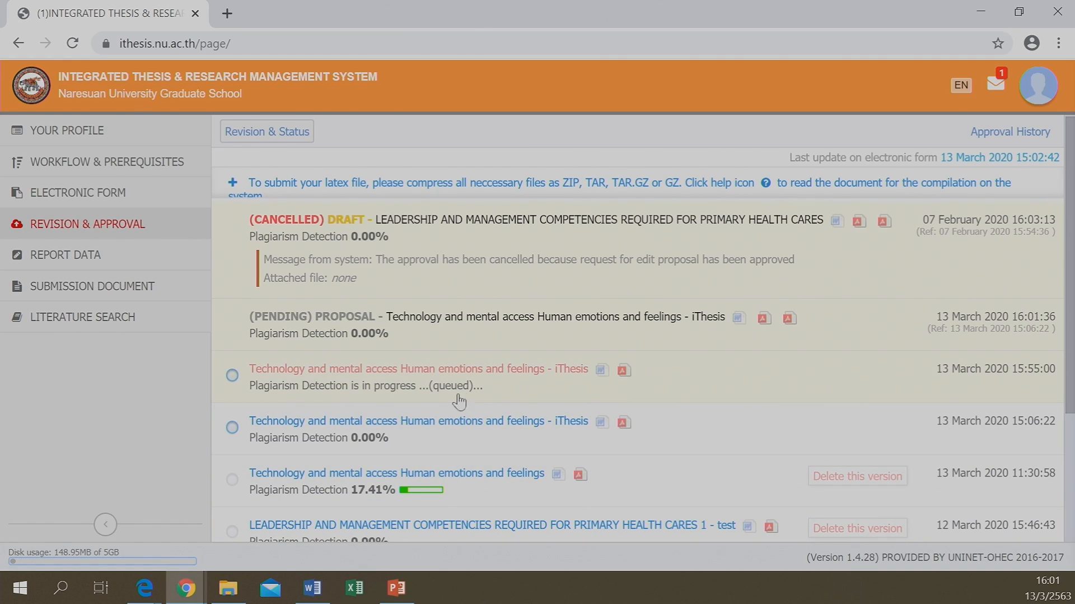
Recheck the Report Data page, which still refuses access until the thesis is complete
click(71, 259)
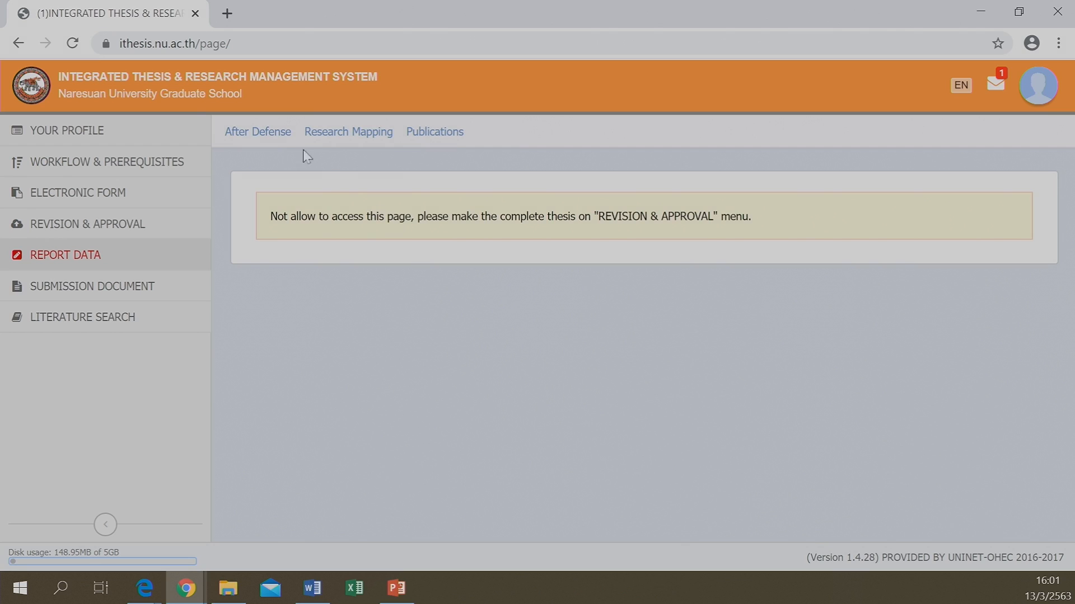
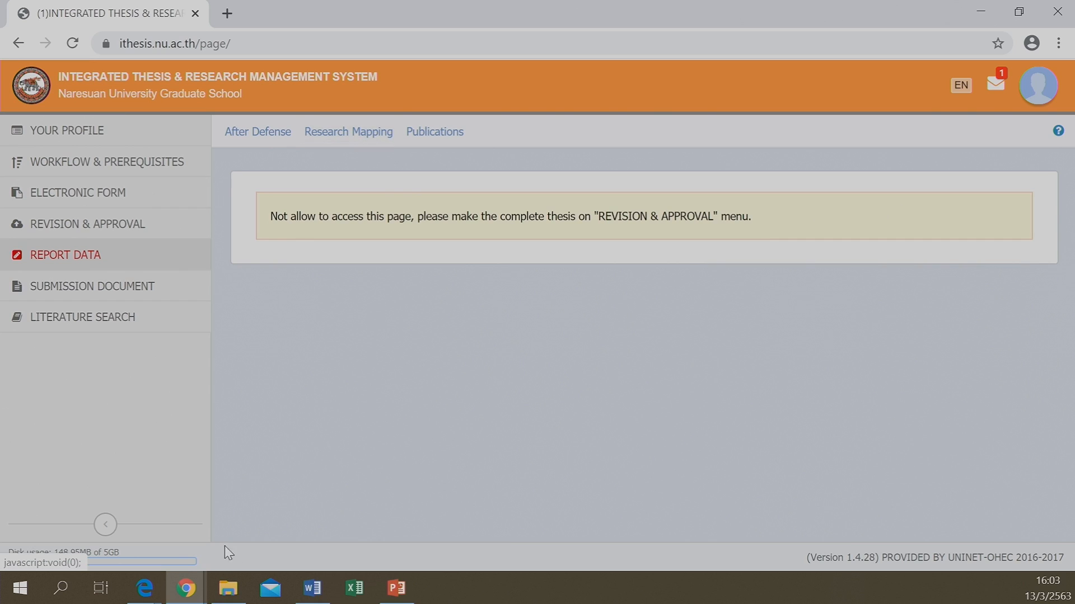
Bring PowerPoint back and present full screen from slide 24 on Research Mapping
mouse_move(400, 587)
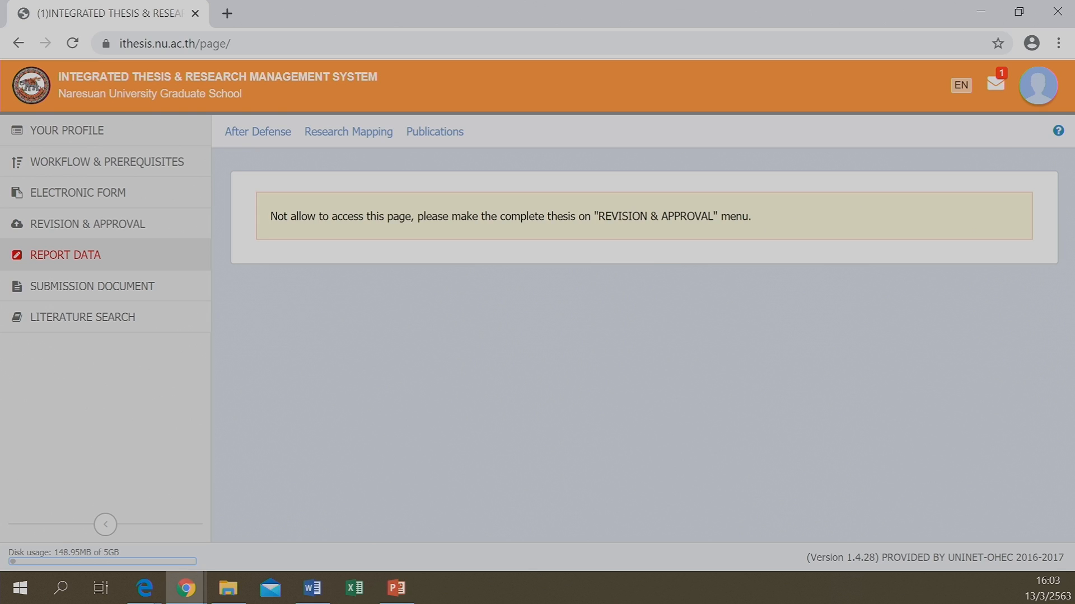
click(397, 588)
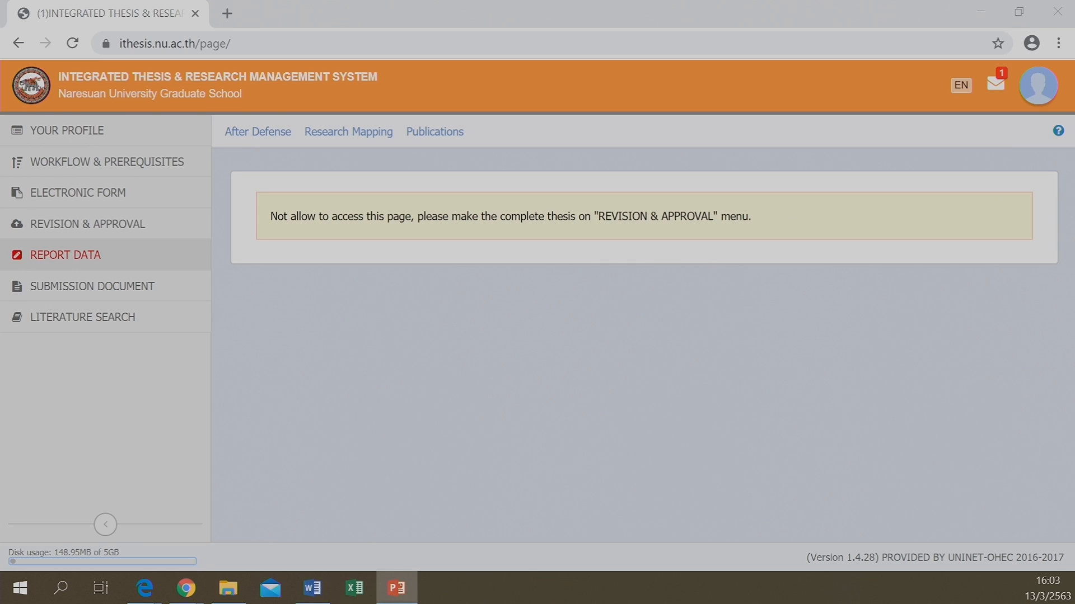
key(shift+F5)
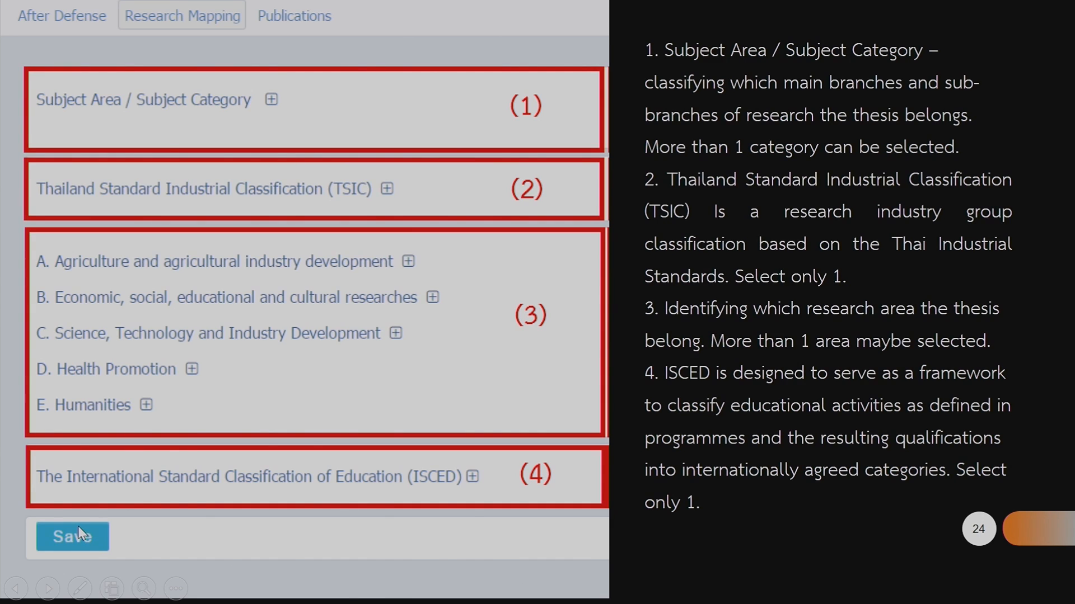
Preview Complete Stage slide 25, return to Research Mapping slide 24, then go back to the browser
click(247, 336)
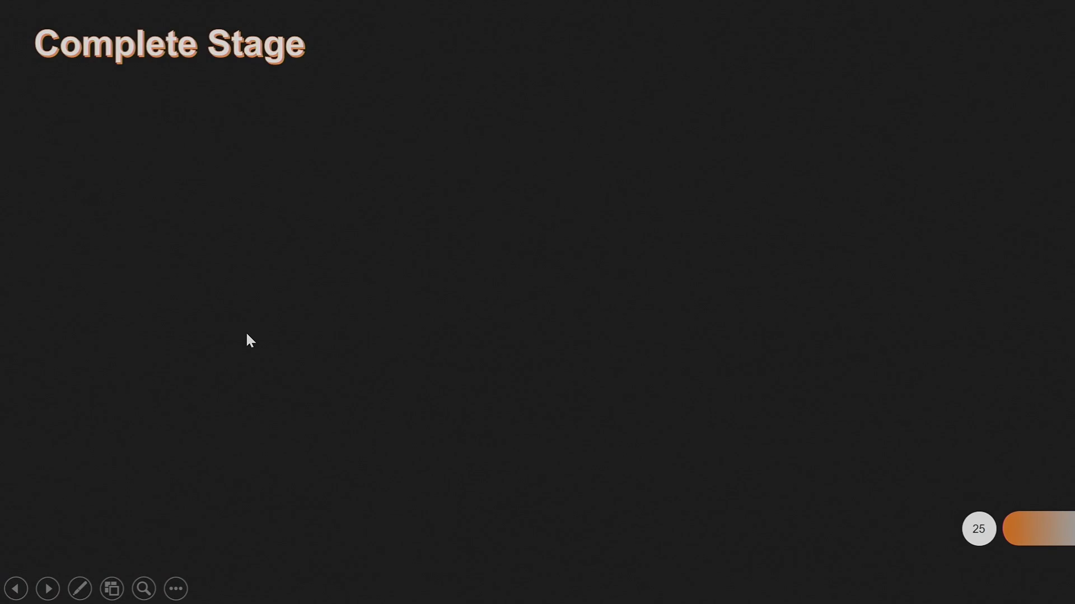
key(Left)
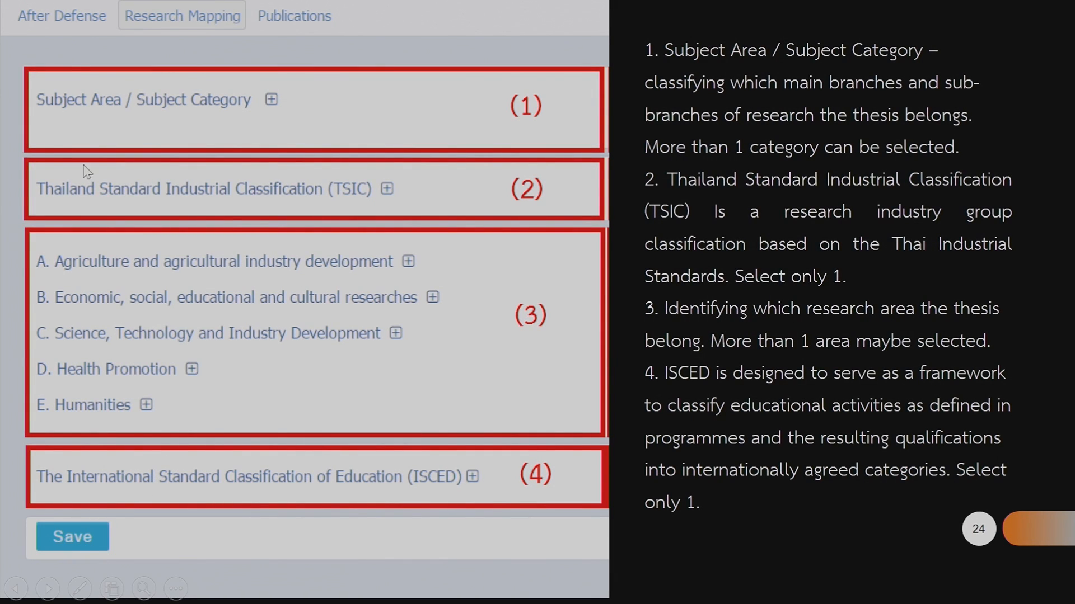
key(alt+Tab)
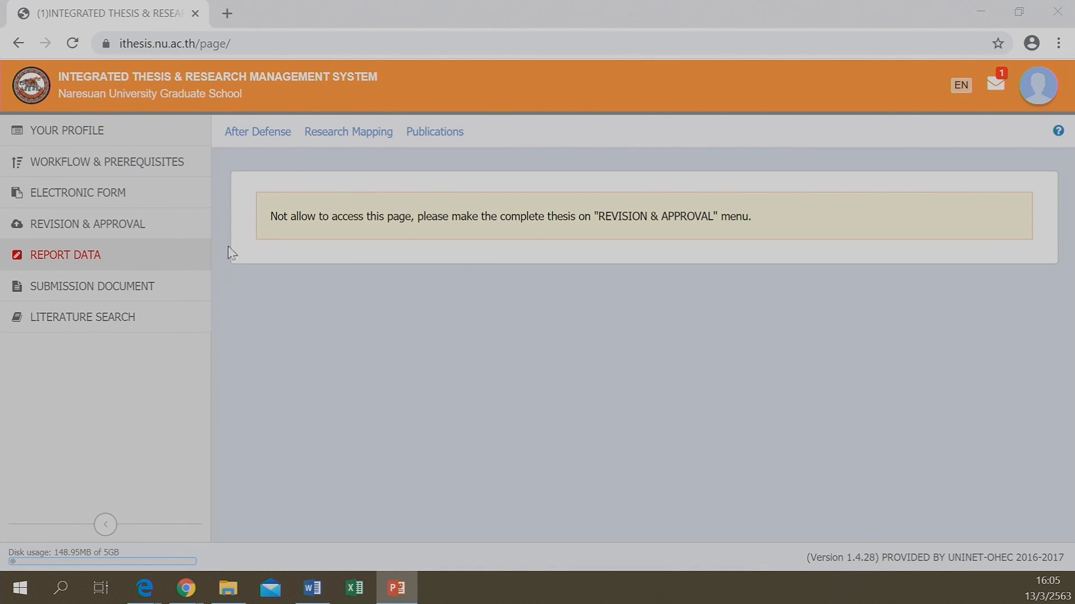
Open iThesis's Electronic Form page showing Topic (TH), Topic (EN) and the Pending proposal status
click(438, 137)
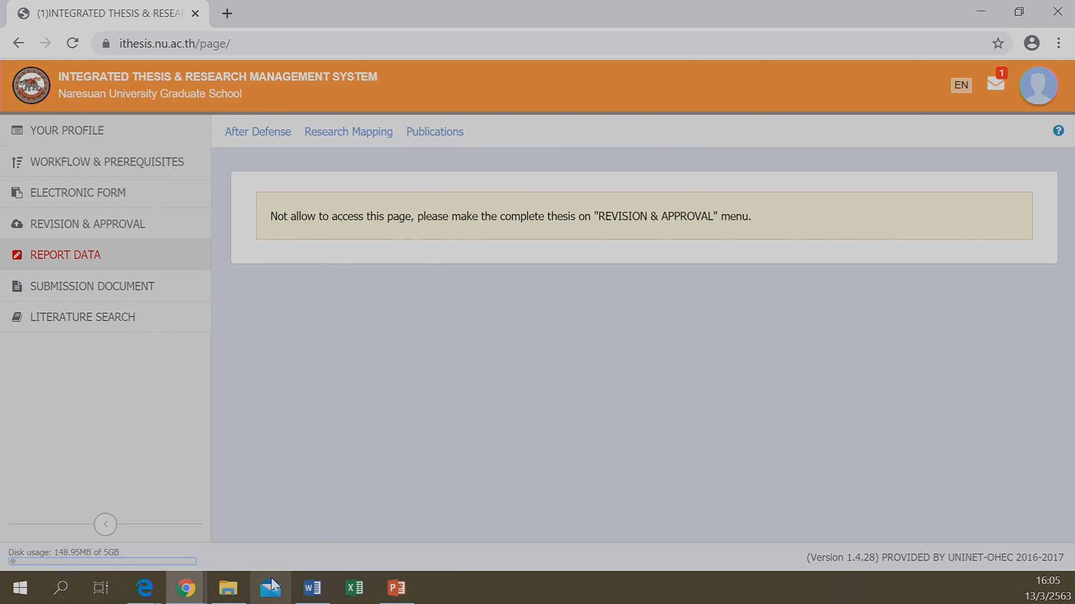
mouse_move(194, 592)
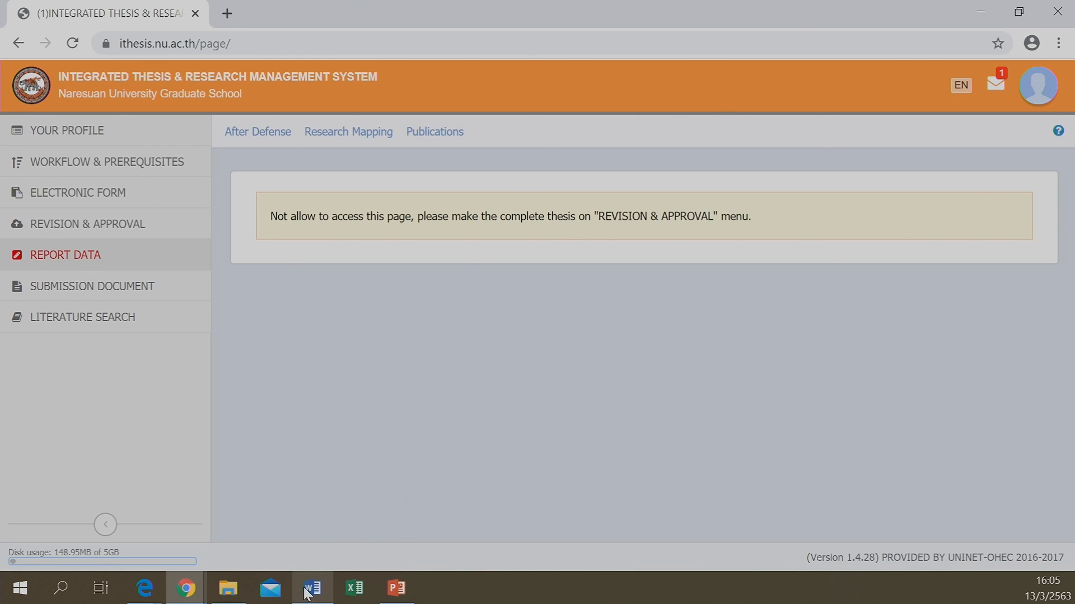
mouse_move(311, 592)
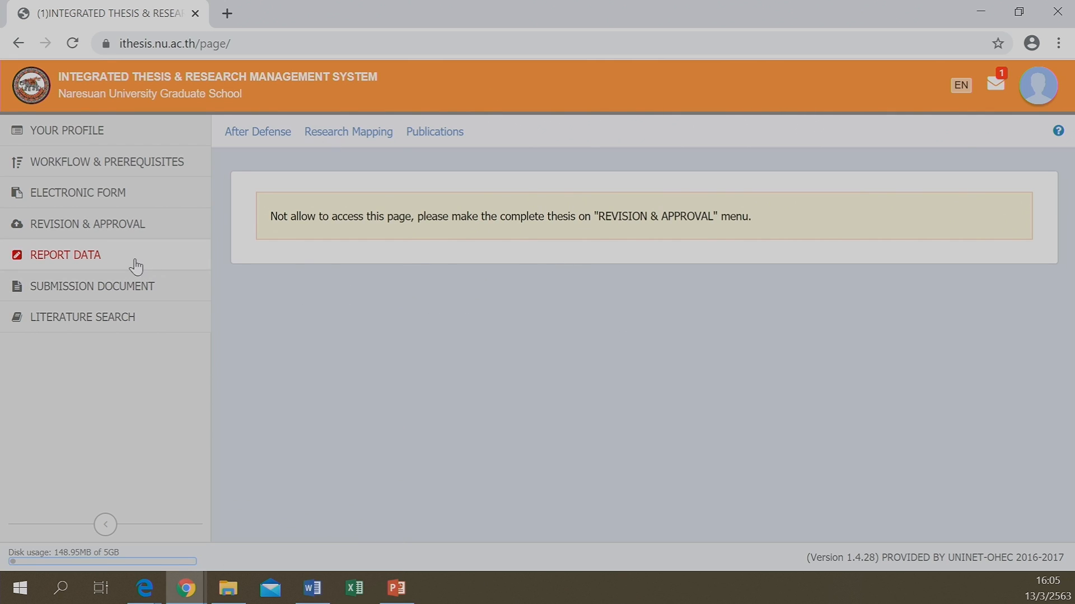
click(74, 194)
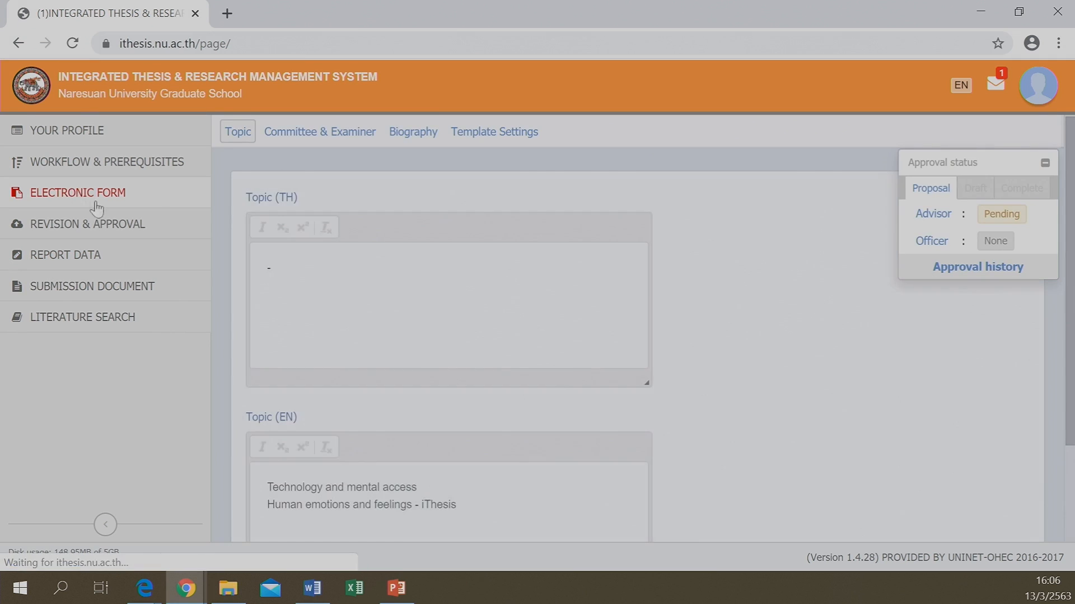
View the Committee & Examiner list and its committee-type options
click(309, 133)
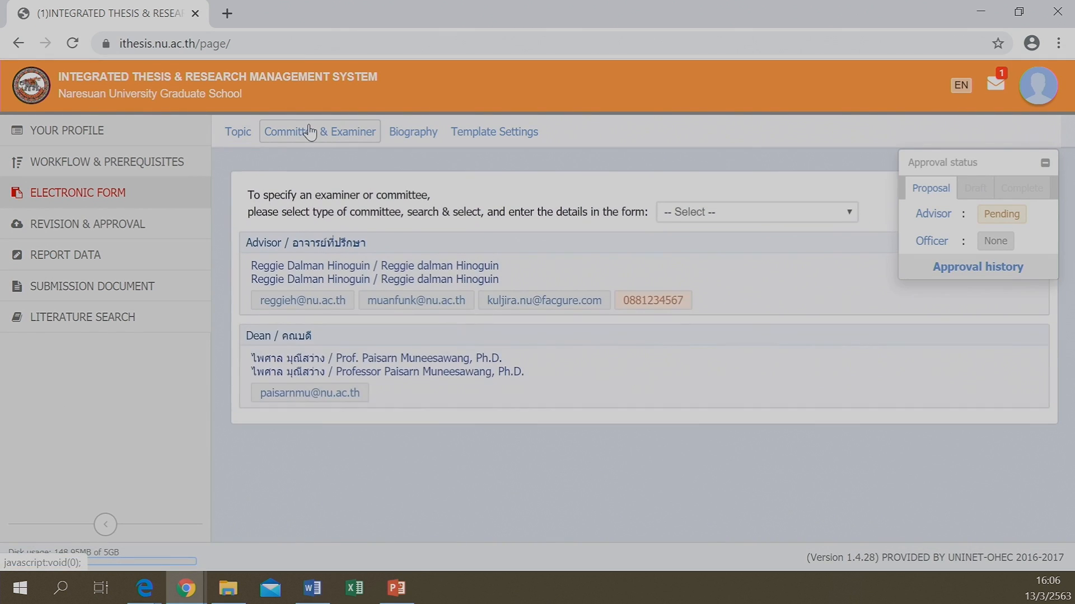
click(785, 215)
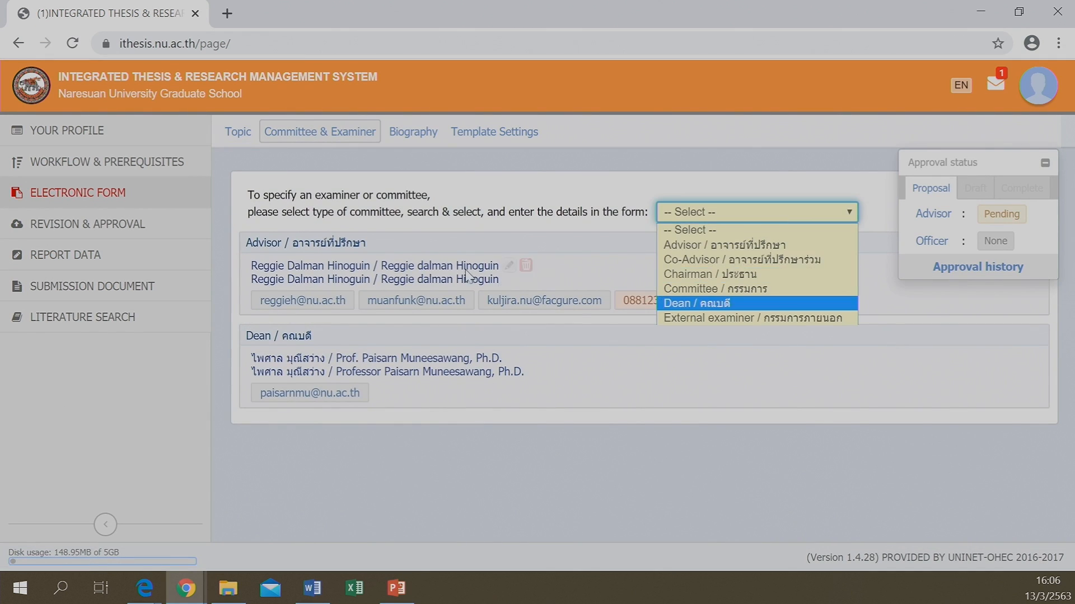
mouse_move(515, 371)
Glance at the Word document, recheck the committee types in iThesis, then open Report Data
click(315, 593)
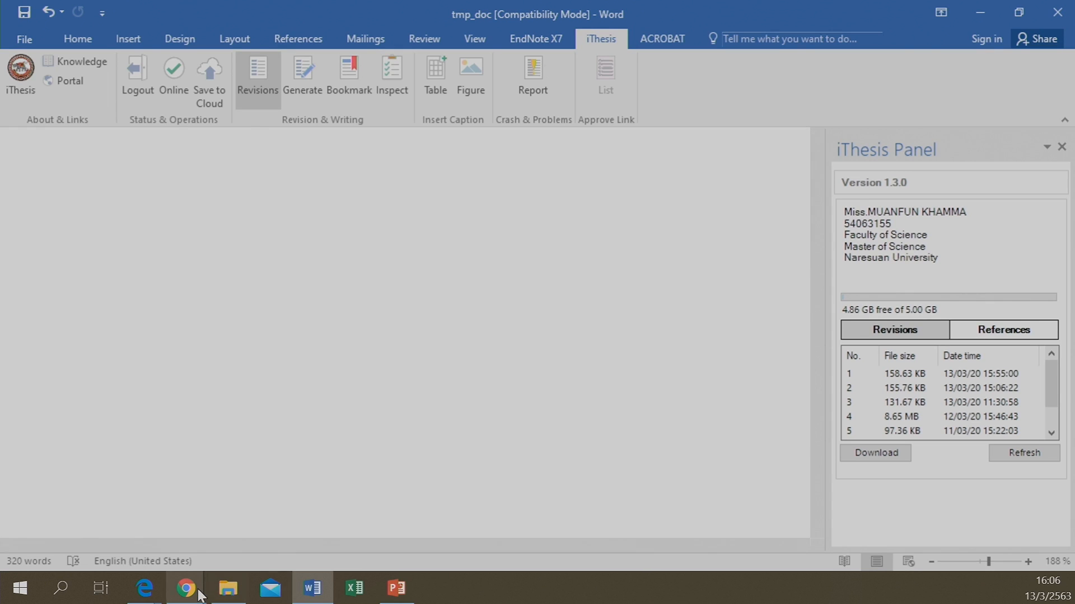
mouse_move(199, 593)
click(244, 554)
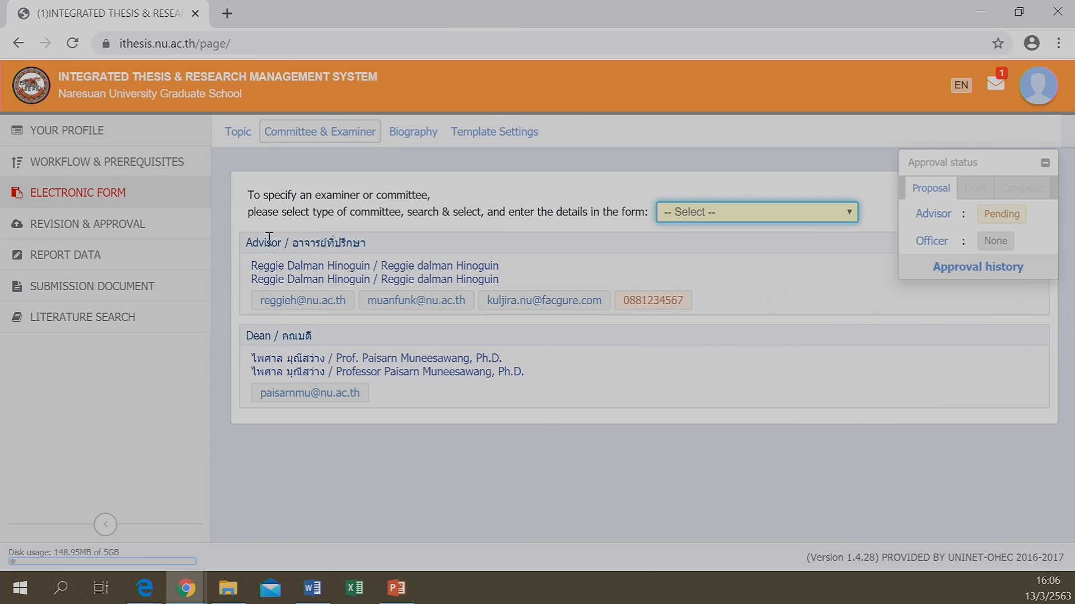
click(711, 217)
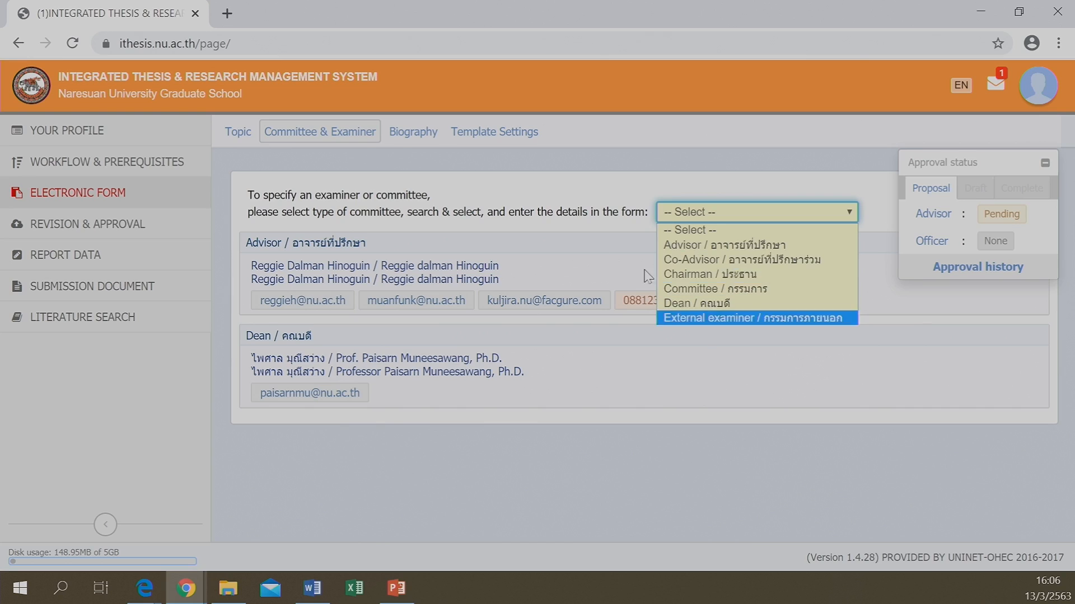
click(80, 259)
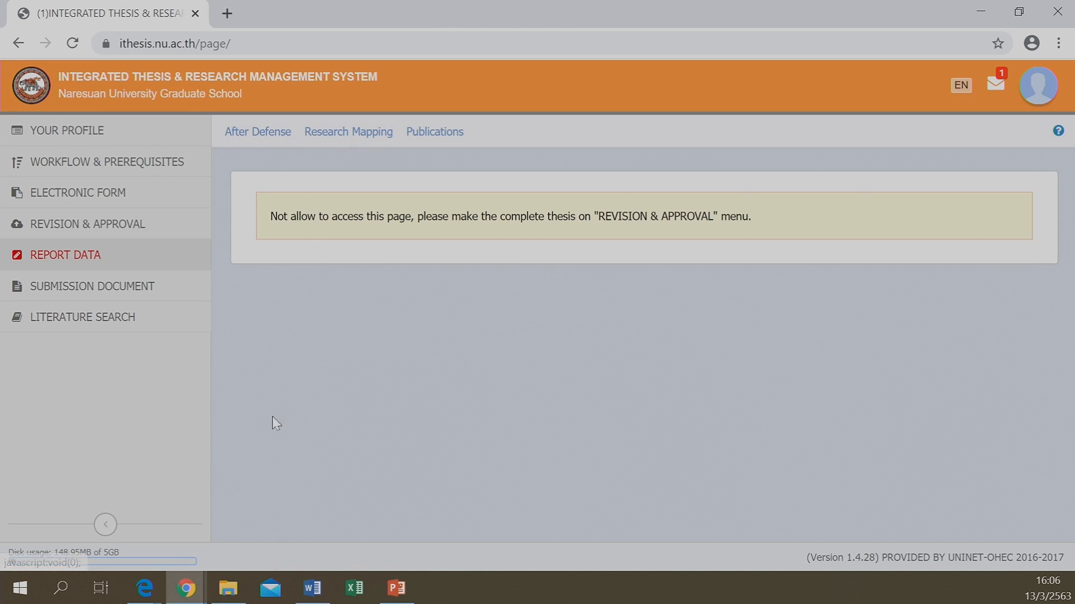
In Word, close the iThesis Panel, confirm Logout from the add-in, and close tmp_doc
click(312, 588)
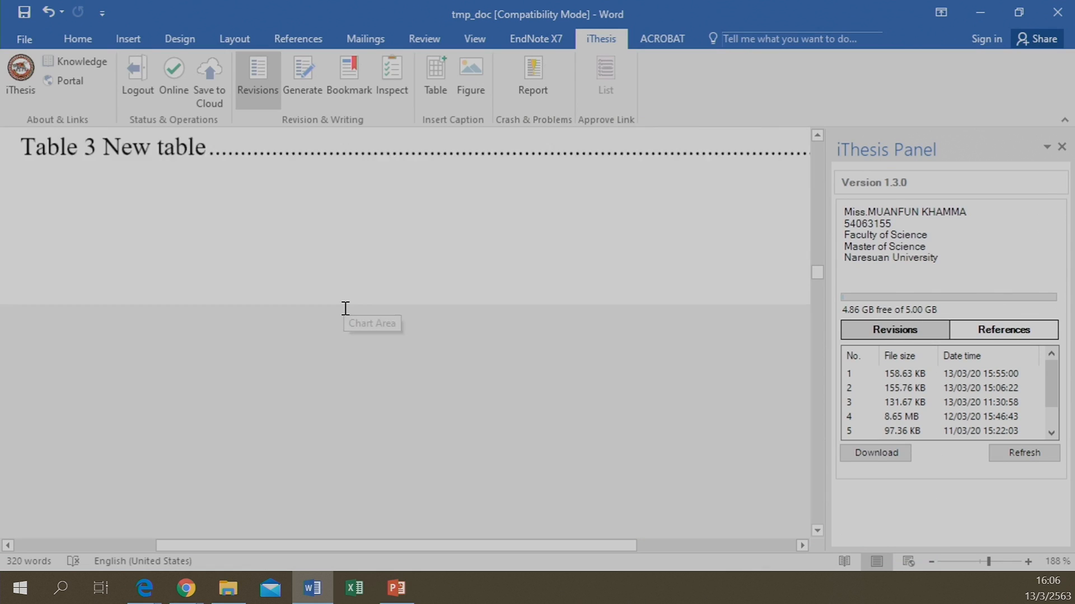
scroll(346, 307, up, 5)
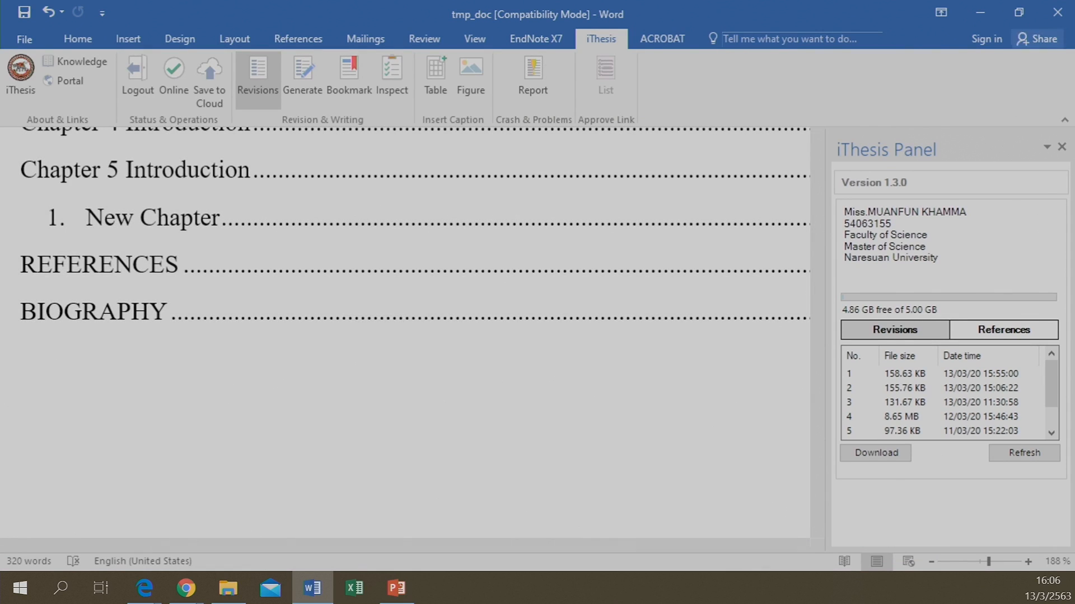
click(1061, 148)
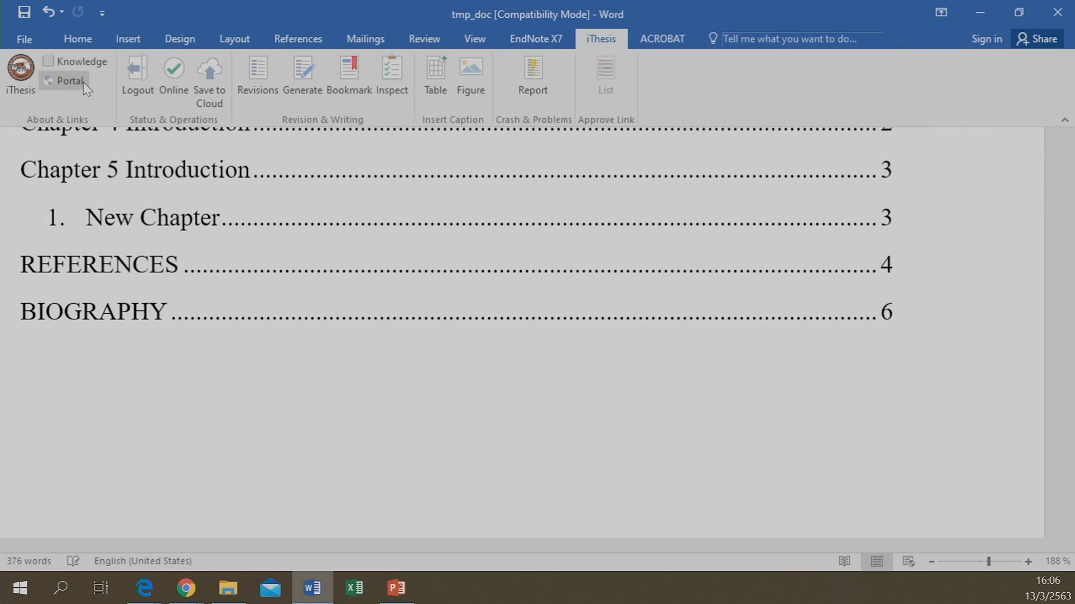
click(140, 90)
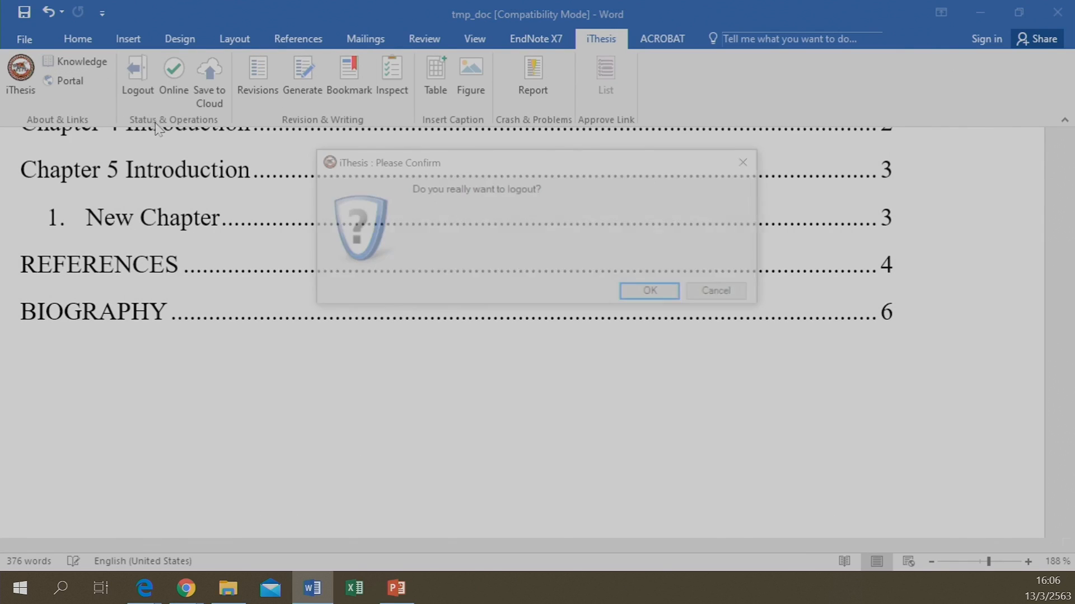
click(654, 292)
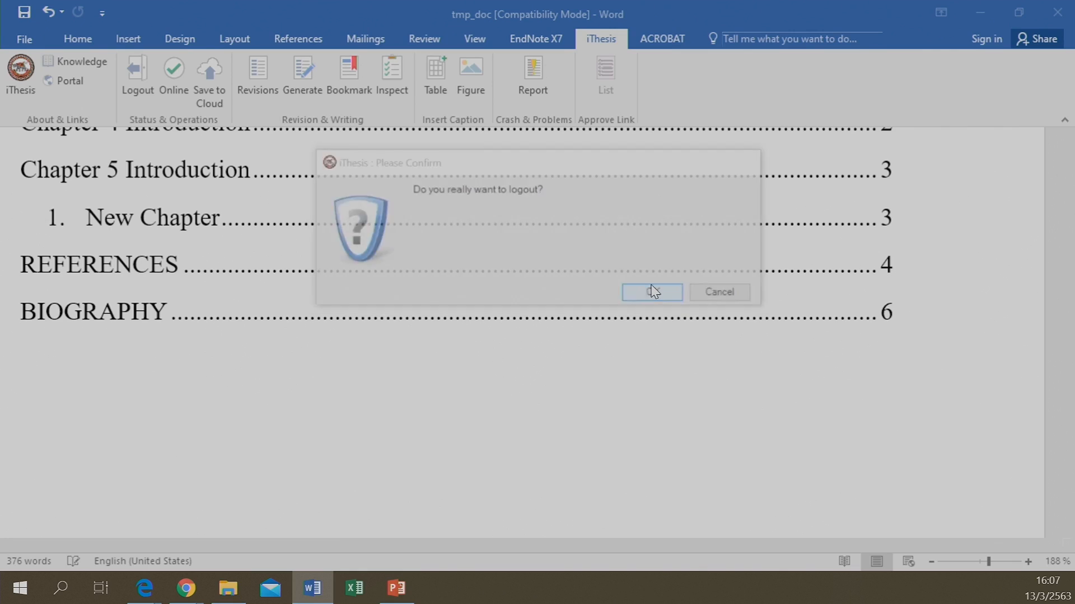
click(1059, 12)
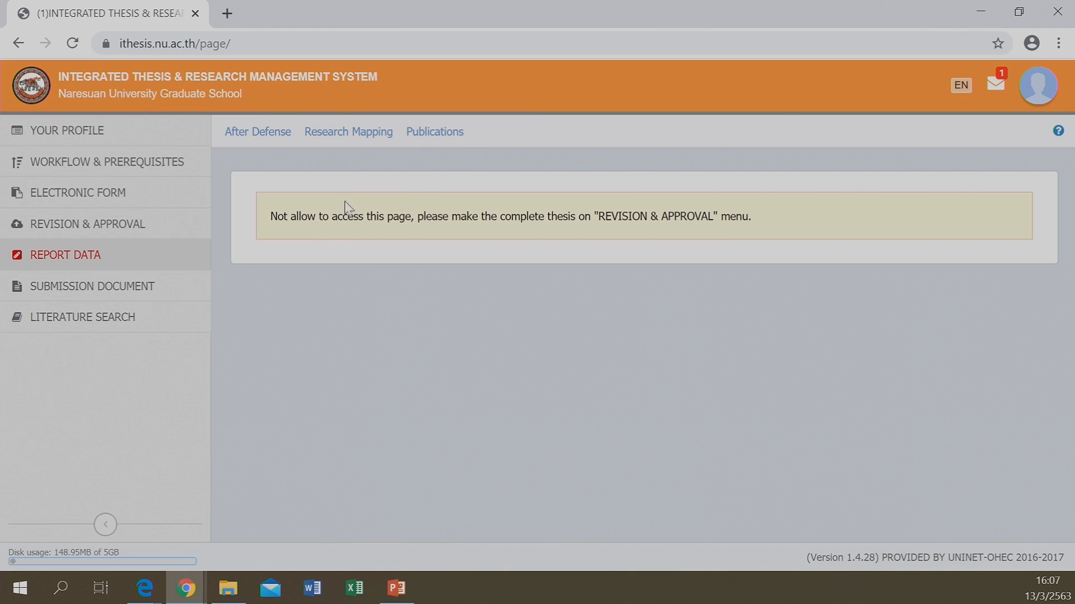
Revisit Electronic Form and Committee & Examiner, then Report Data, still blocked pending a complete thesis
click(100, 203)
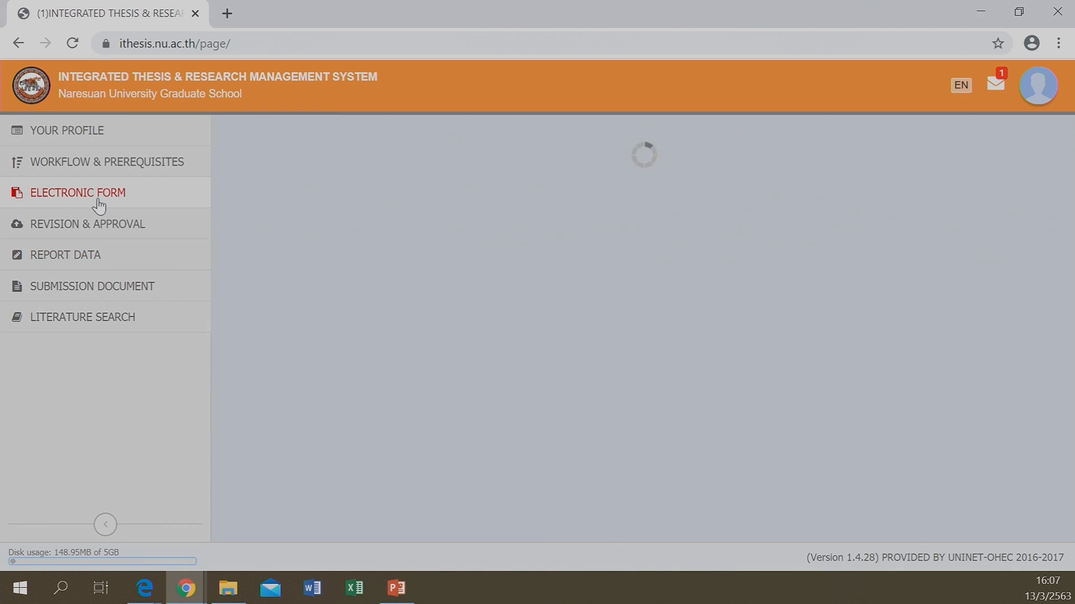
click(293, 134)
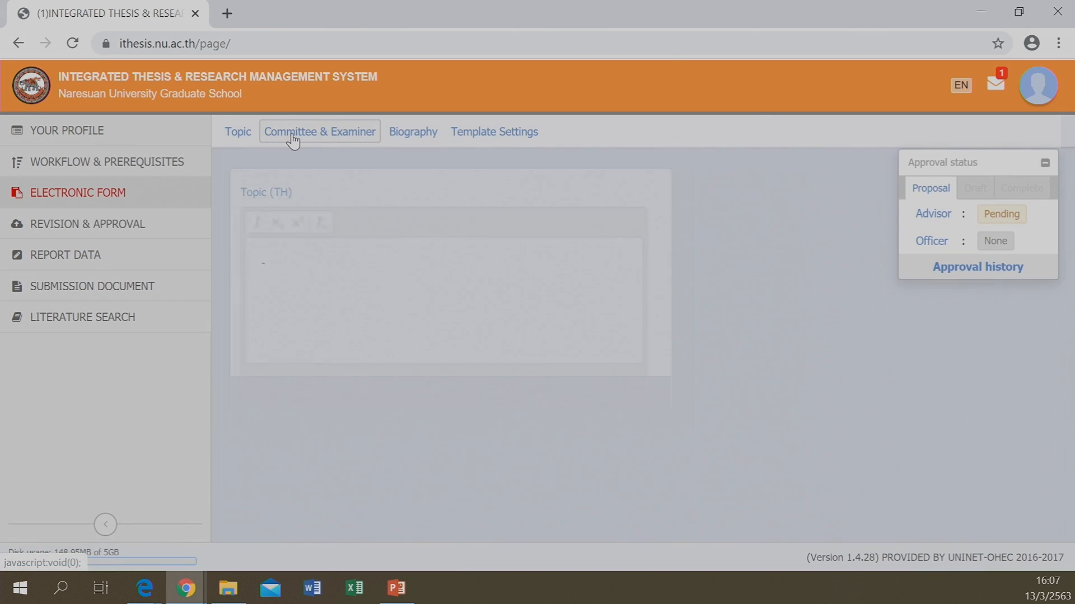
mouse_move(516, 258)
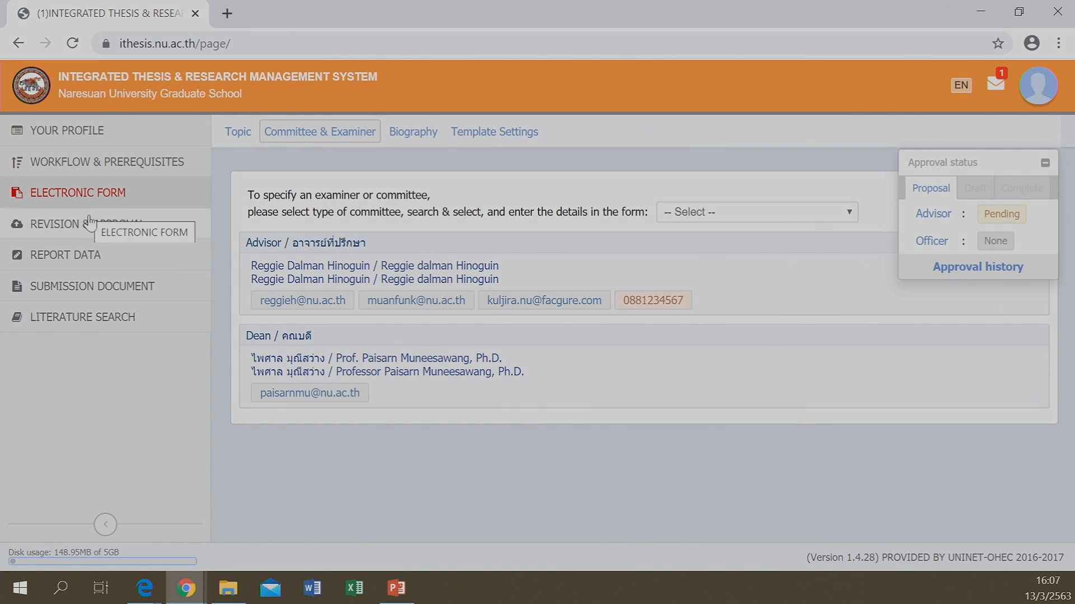
click(87, 266)
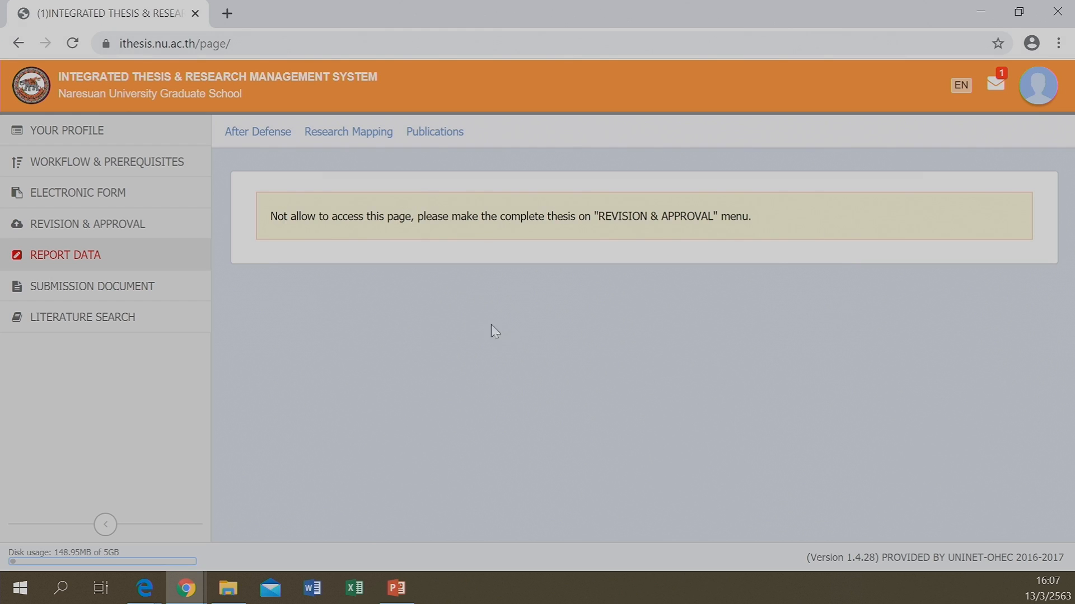
Log in to the iThesis add-in in Word with the account username and password
click(315, 596)
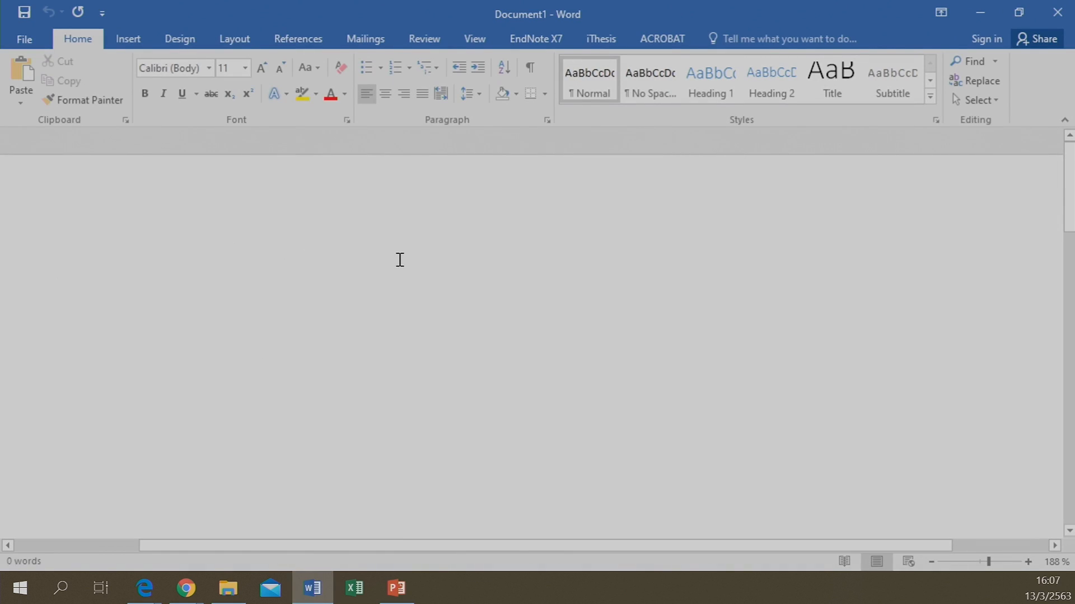
click(597, 40)
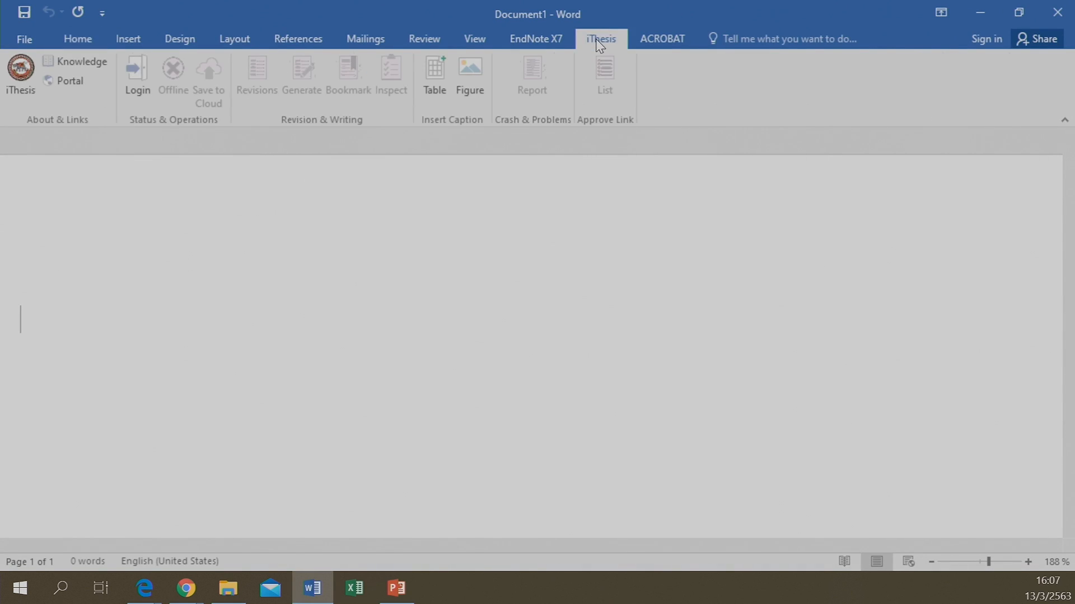
click(128, 81)
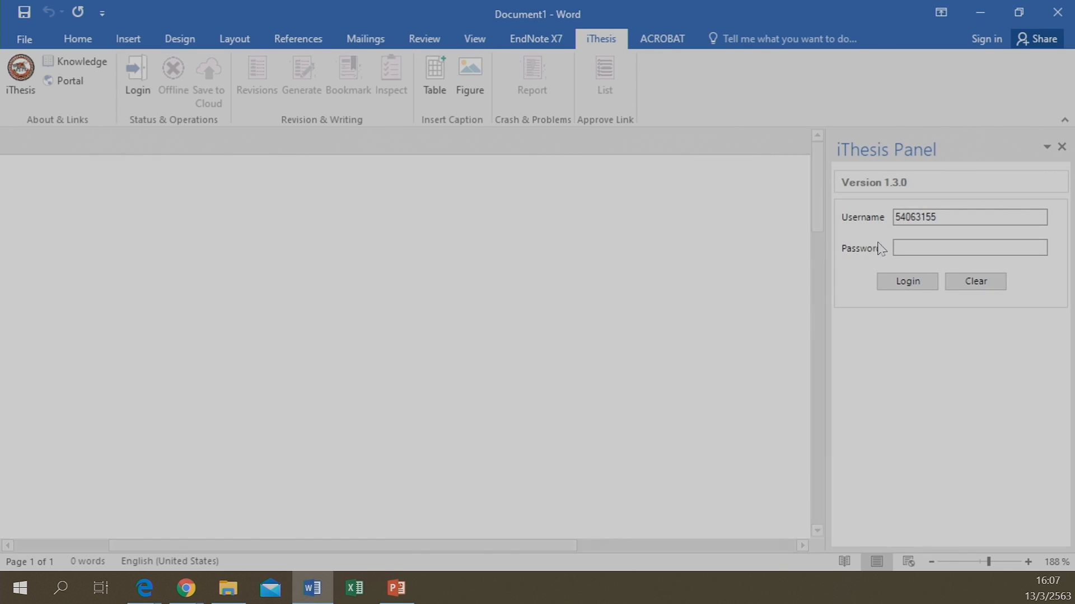
click(943, 218)
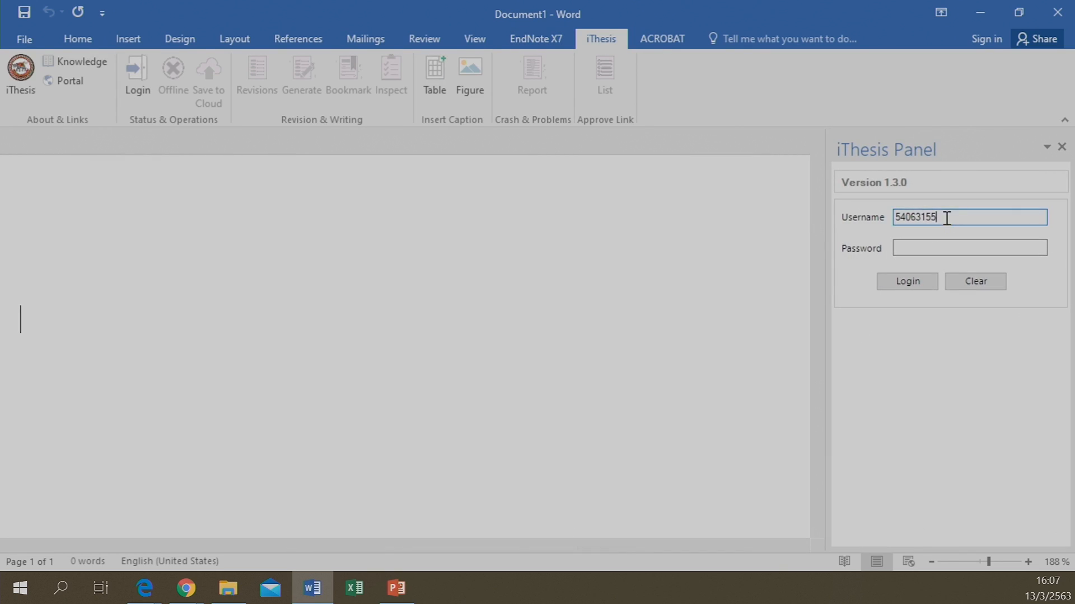
click(930, 247)
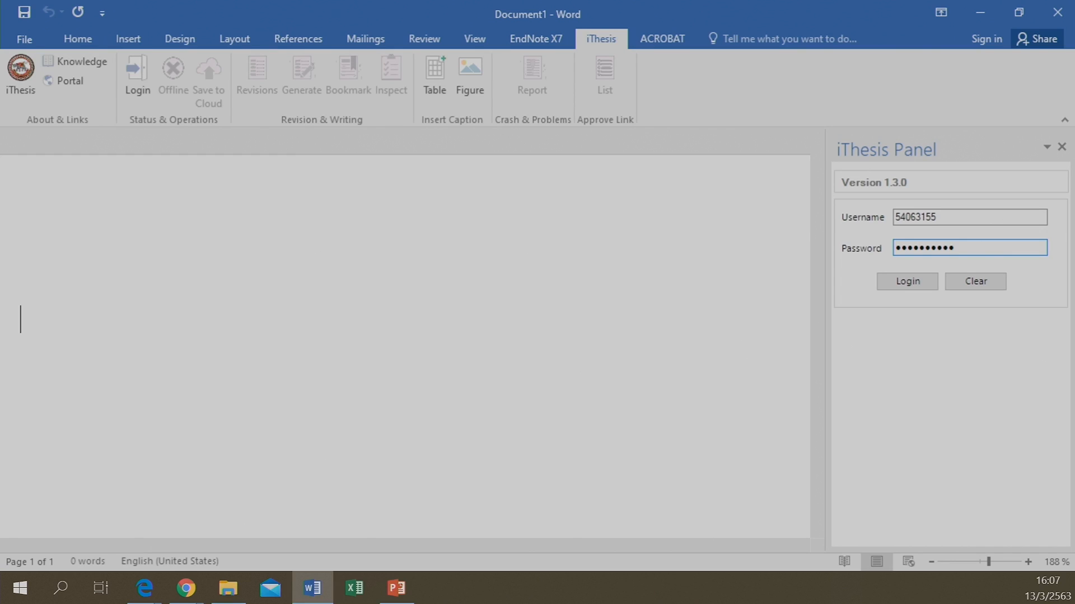
click(897, 282)
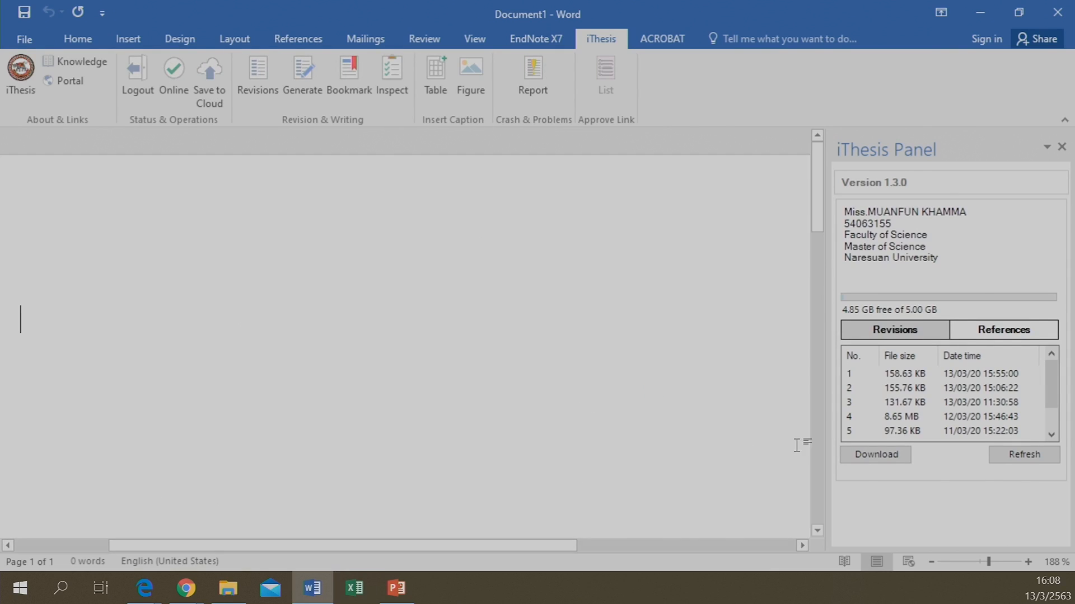
Review Revision & Approval versions, including the pending proposal and one at 17.41% plagiarism
mouse_move(188, 589)
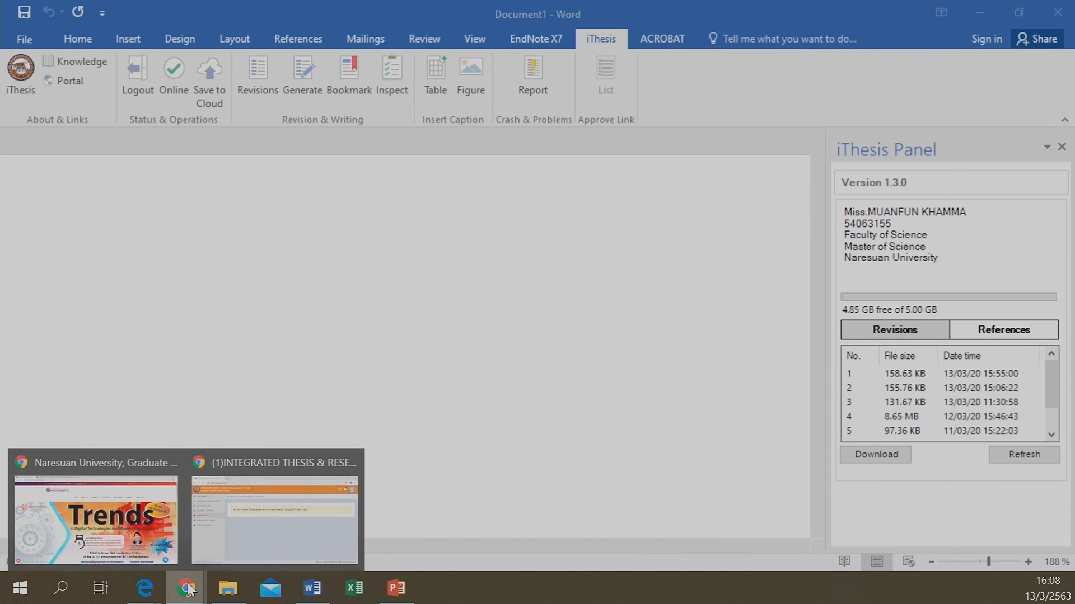
click(230, 546)
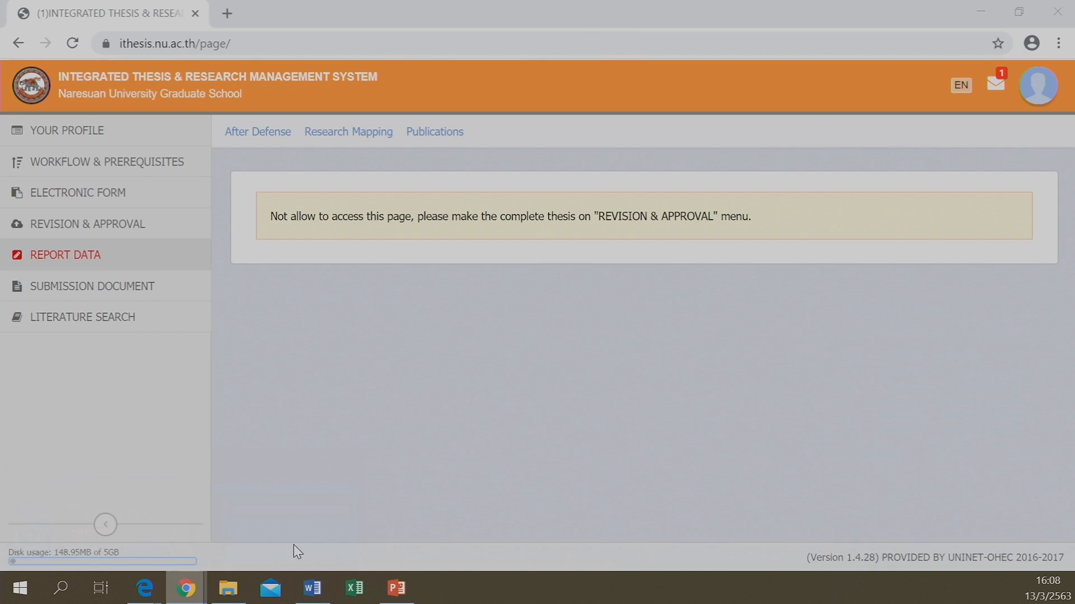
click(98, 226)
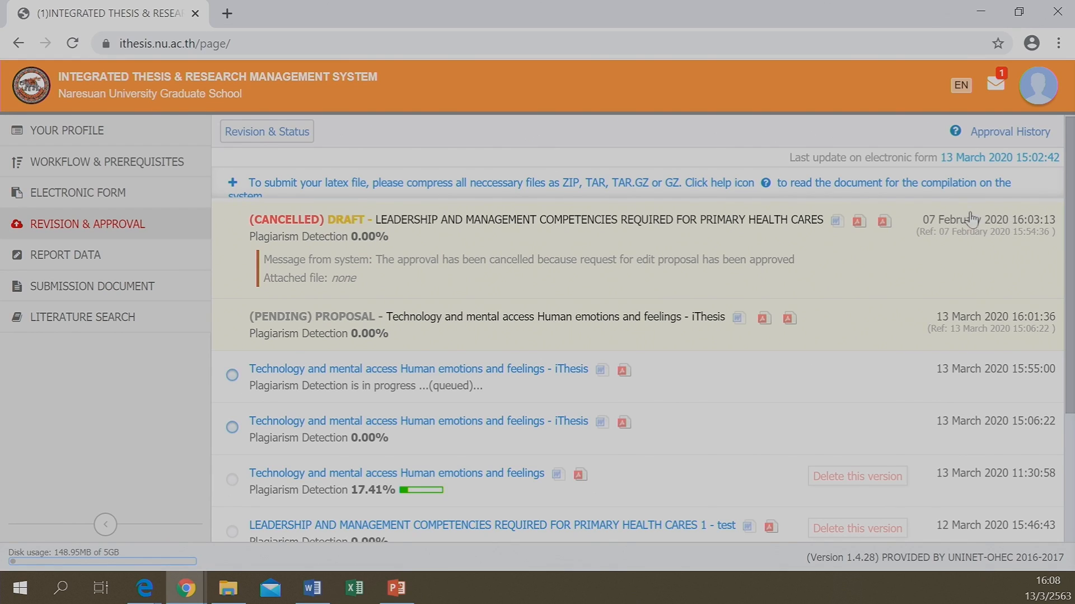
scroll(1005, 364, down, 3)
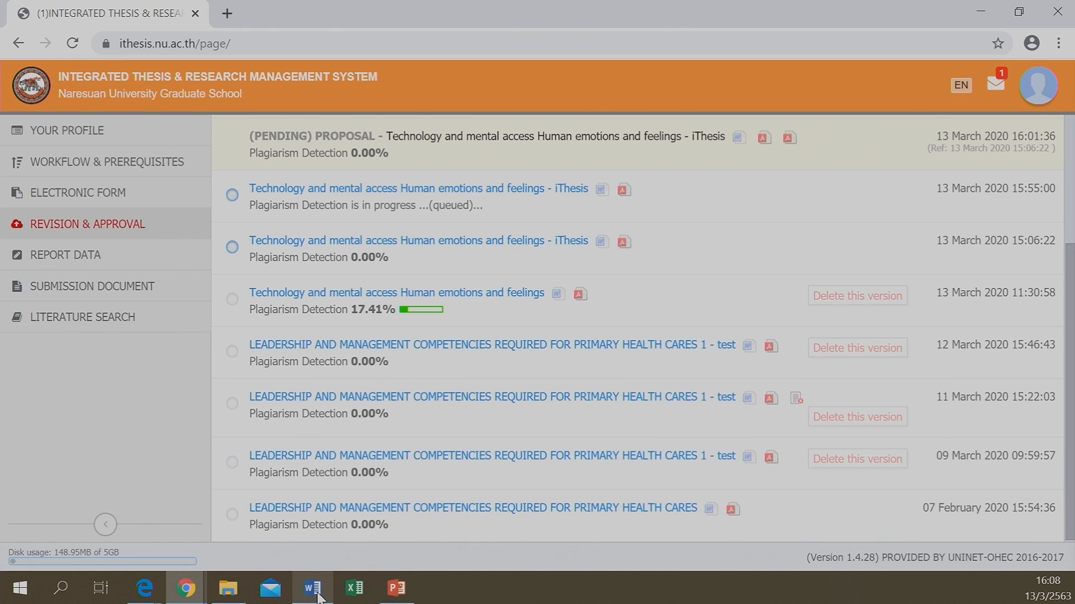
mouse_move(317, 598)
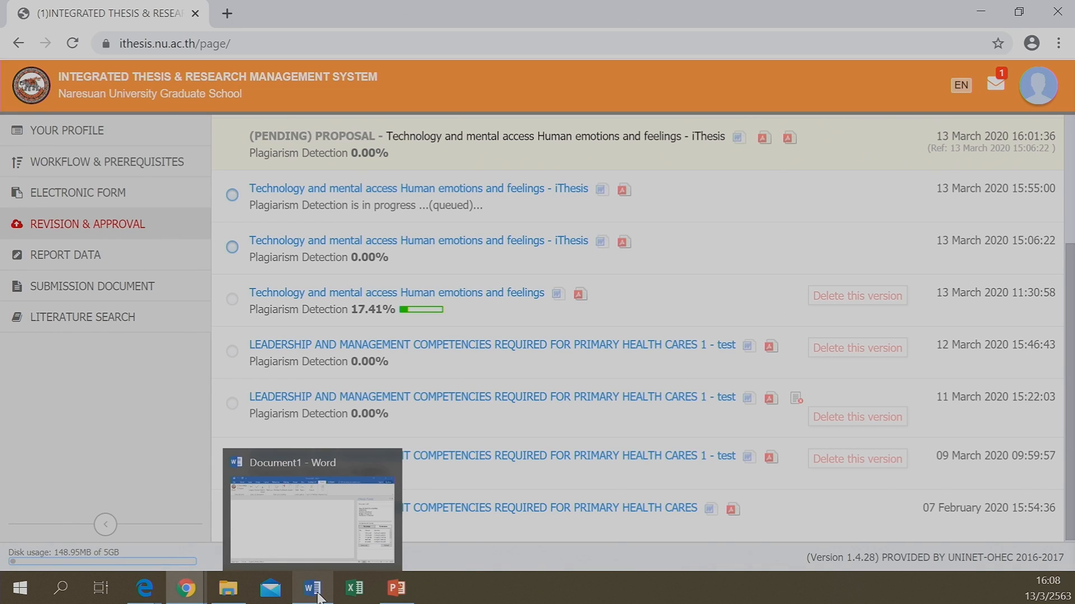
Download revision 1 (158.63 KB, 13/03/20 15:55:00) from the iThesis Panel as Document2
click(314, 568)
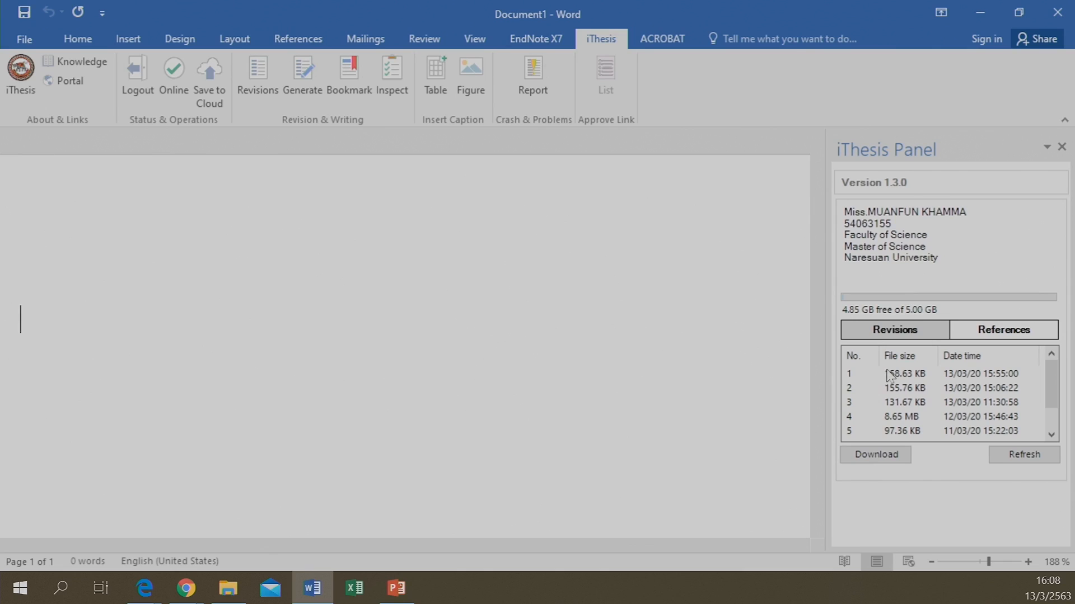
click(903, 377)
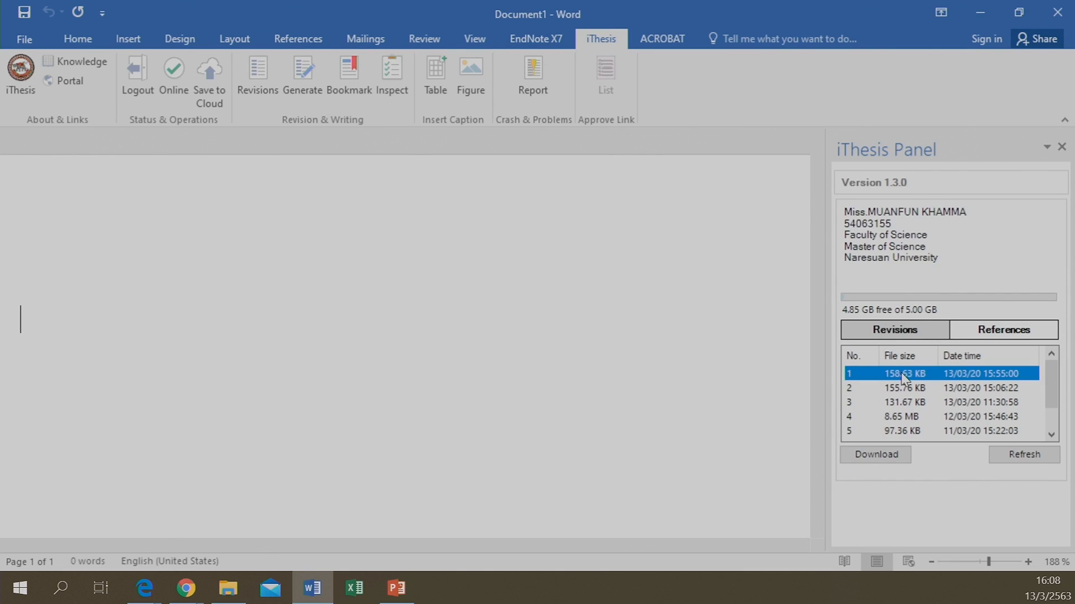
click(890, 455)
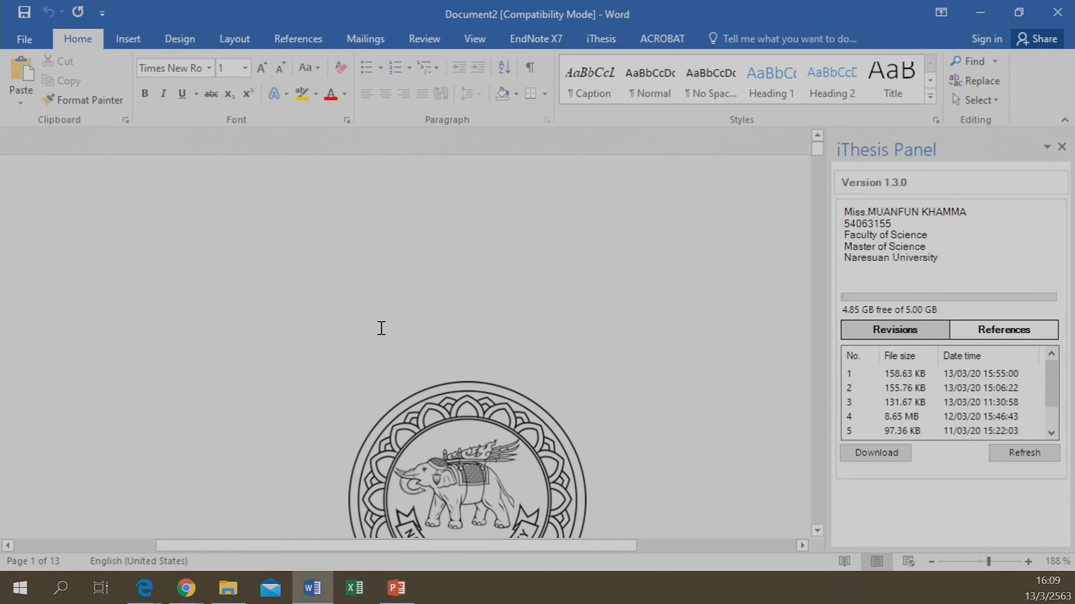
scroll(381, 328, down, 10)
scroll(381, 328, up, 6)
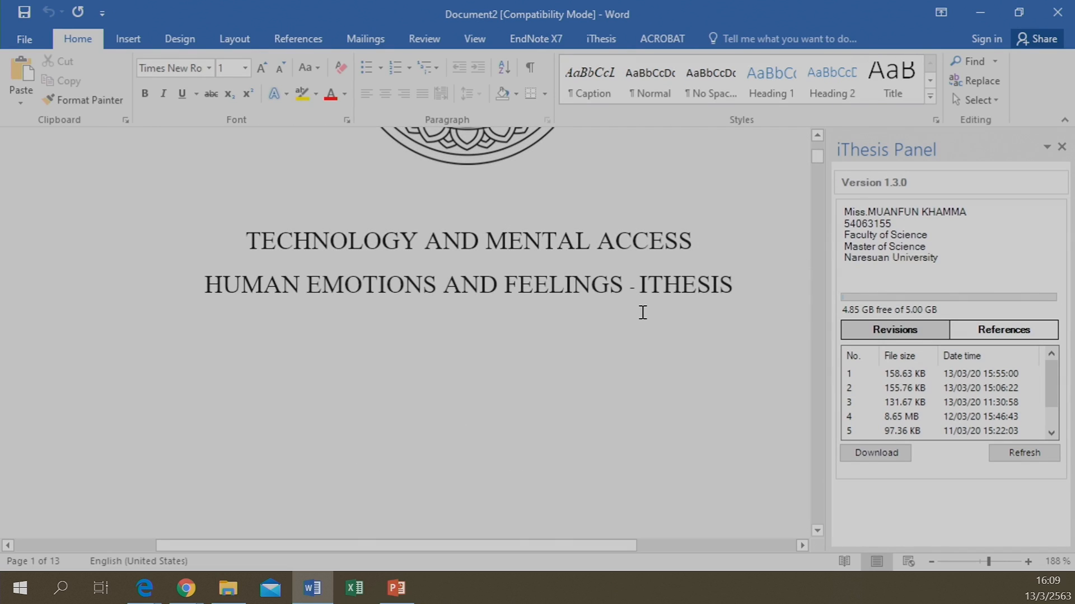
scroll(642, 312, down, 8)
scroll(643, 312, up, 8)
scroll(642, 312, down, 4)
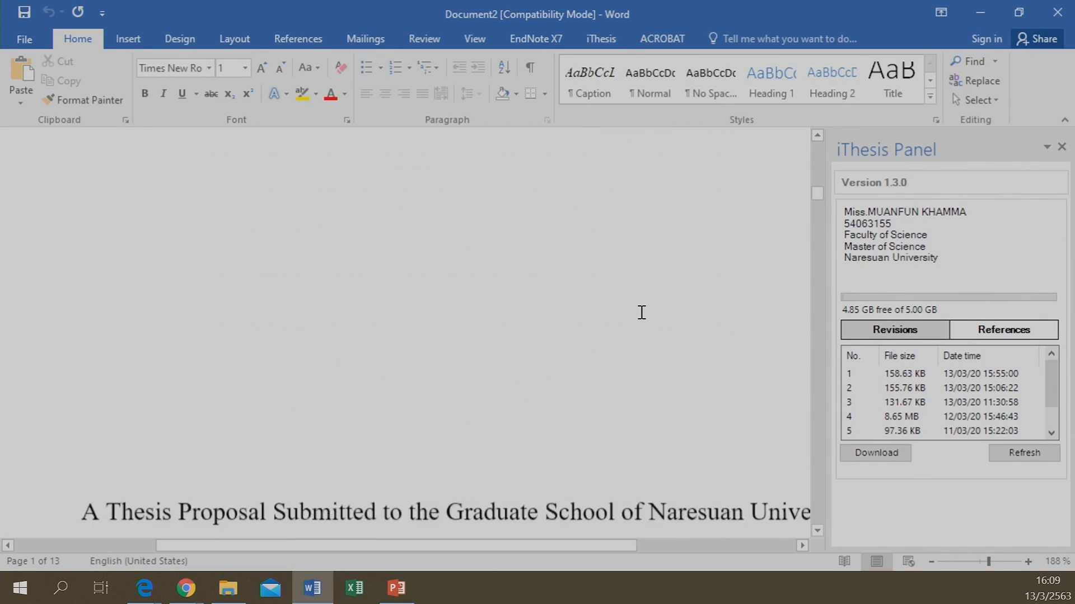
scroll(610, 308, down, 15)
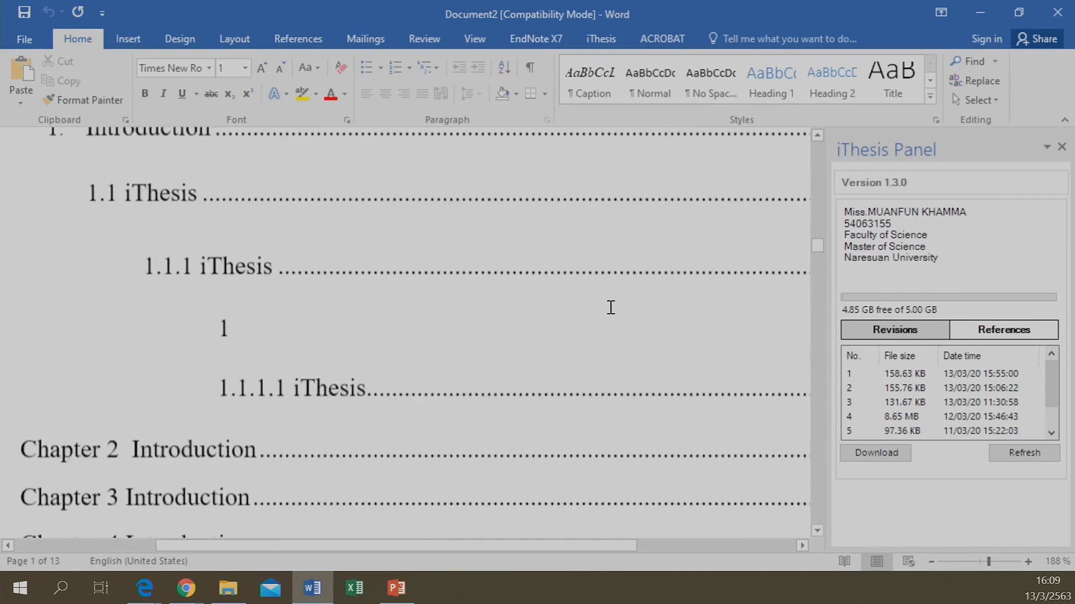
scroll(610, 308, down, 10)
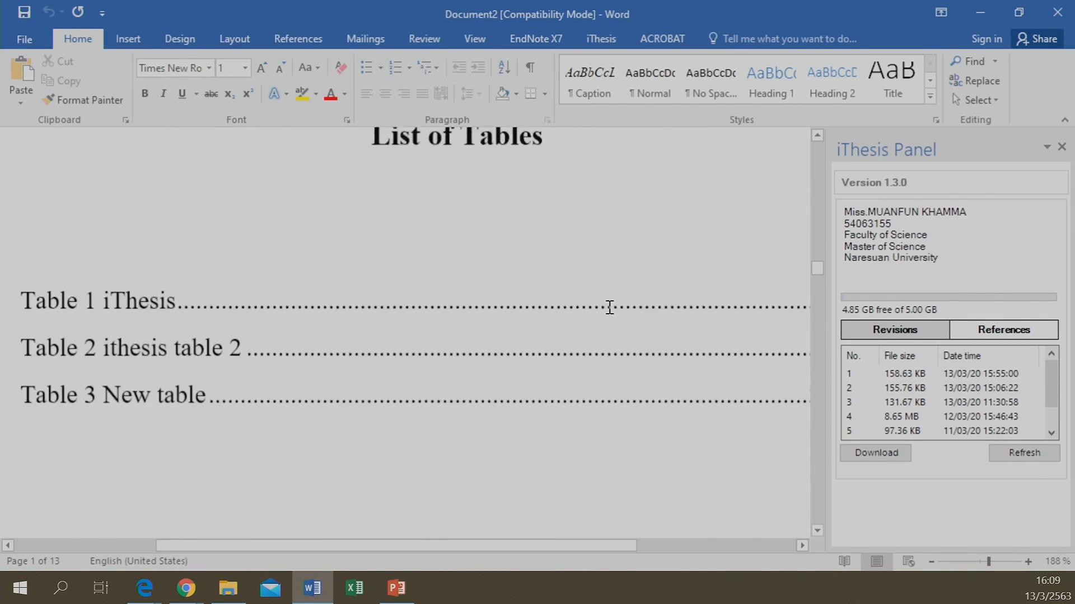
scroll(610, 307, up, 5)
scroll(610, 308, down, 10)
scroll(448, 330, up, 5)
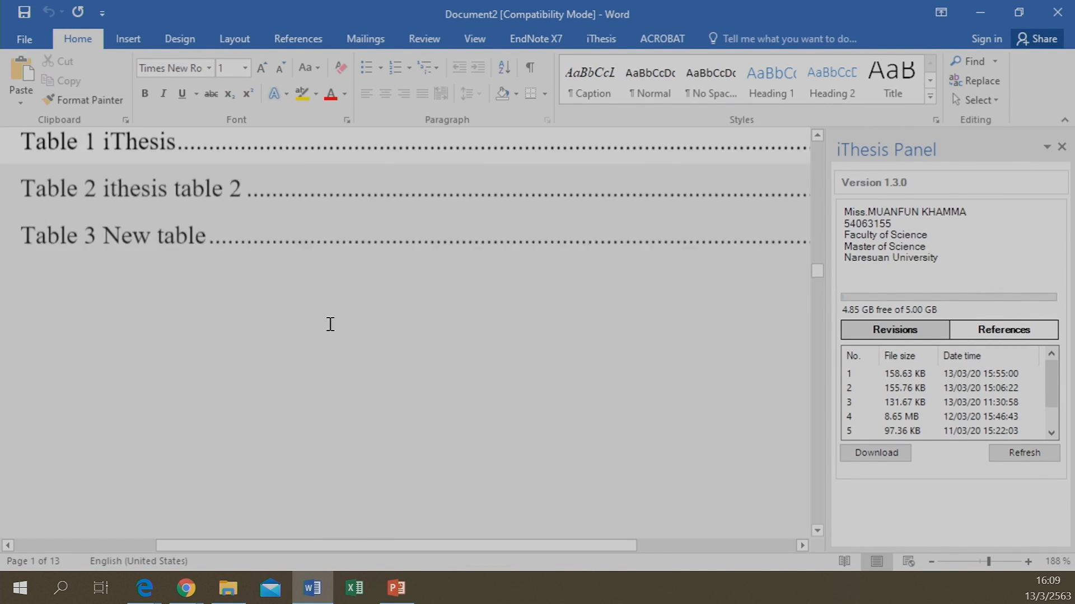
scroll(330, 325, up, 1)
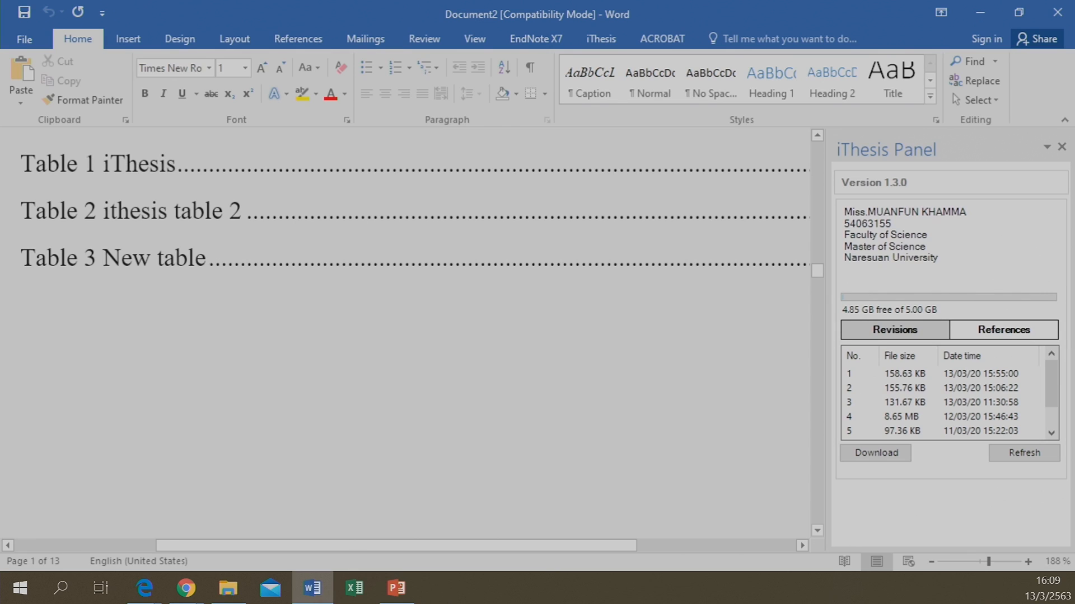
scroll(168, 263, down, 5)
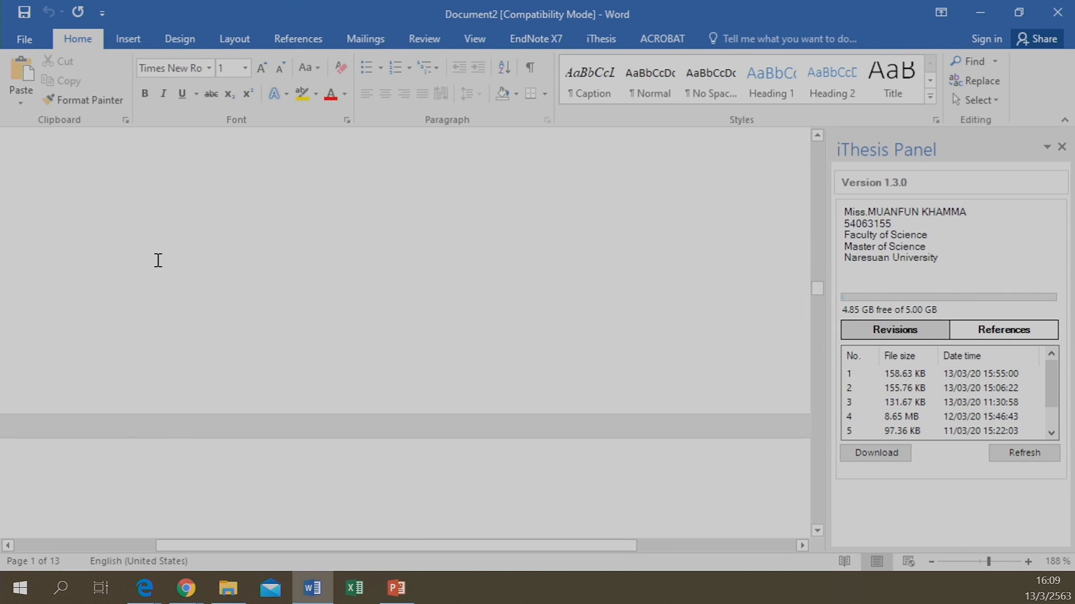
scroll(158, 260, down, 10)
scroll(157, 258, up, 3)
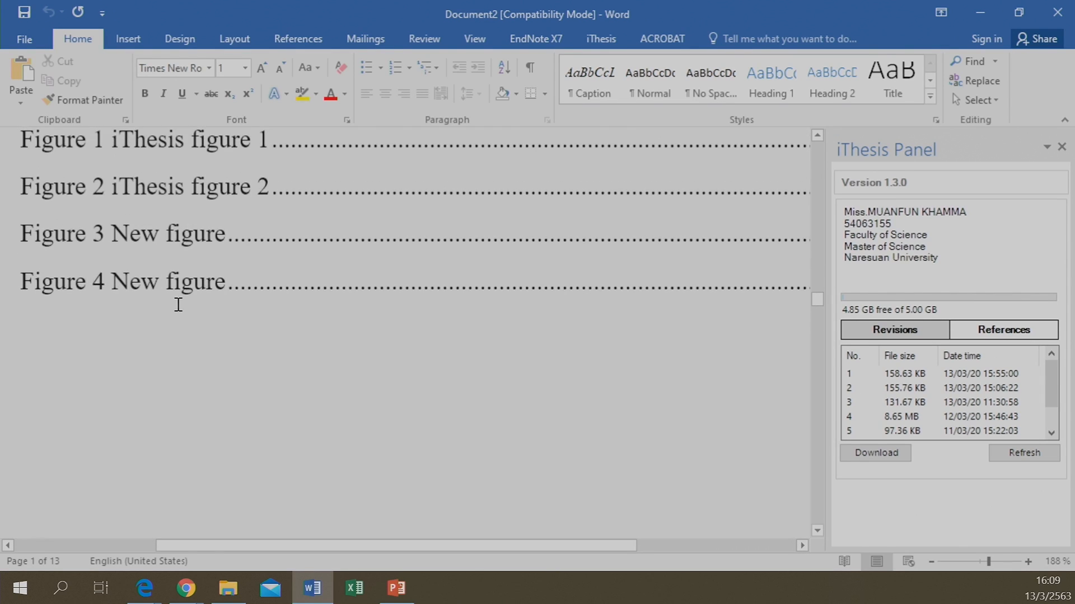
scroll(178, 304, down, 20)
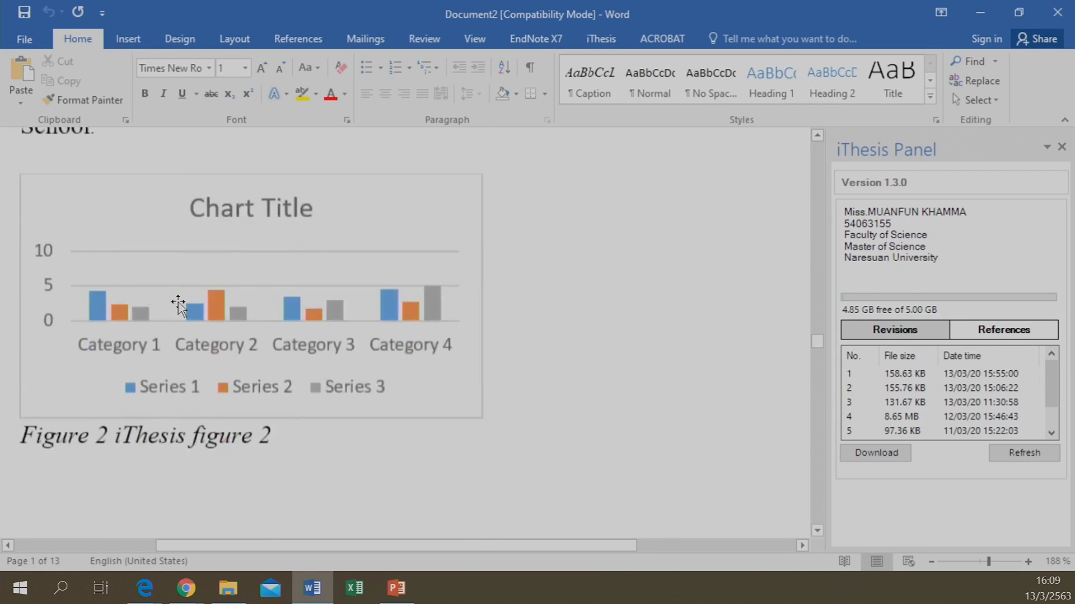
scroll(178, 304, down, 20)
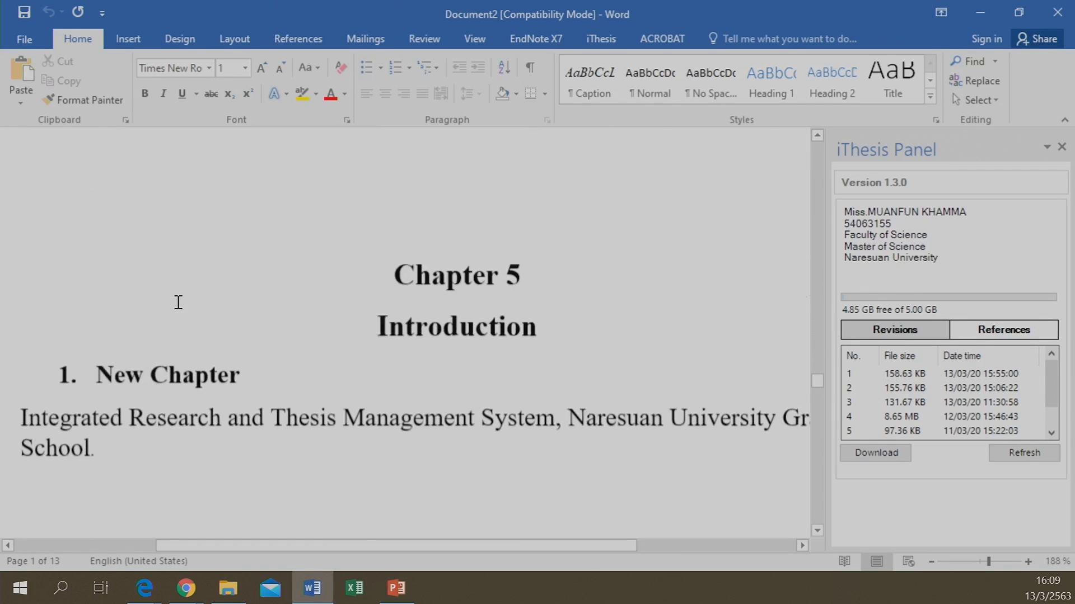
scroll(178, 302, down, 10)
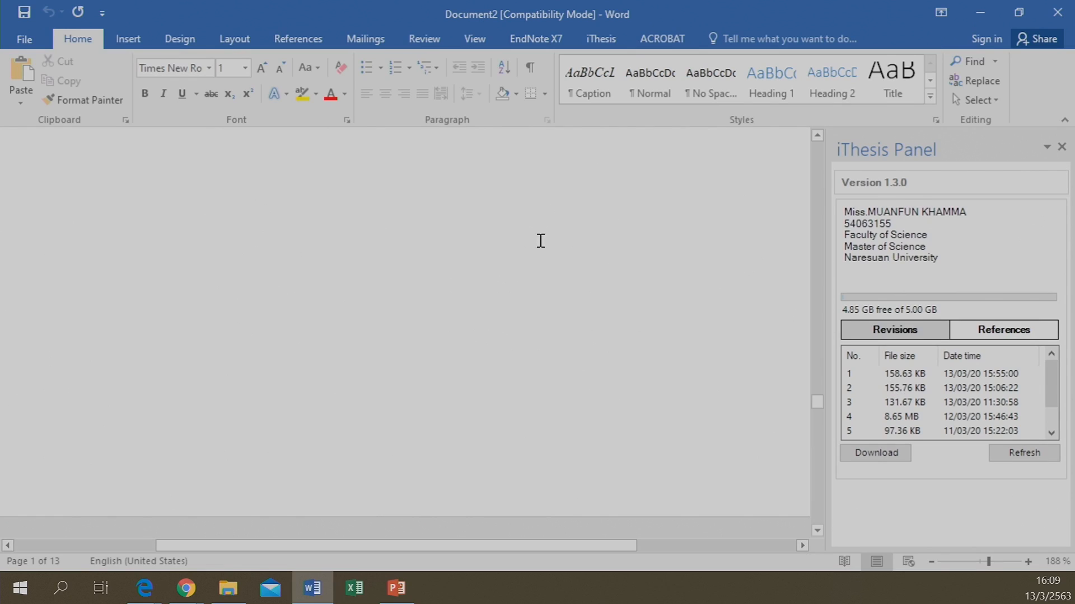
Run iThesis Generate on Document2 to rebuild the thesis from its configuration
click(600, 39)
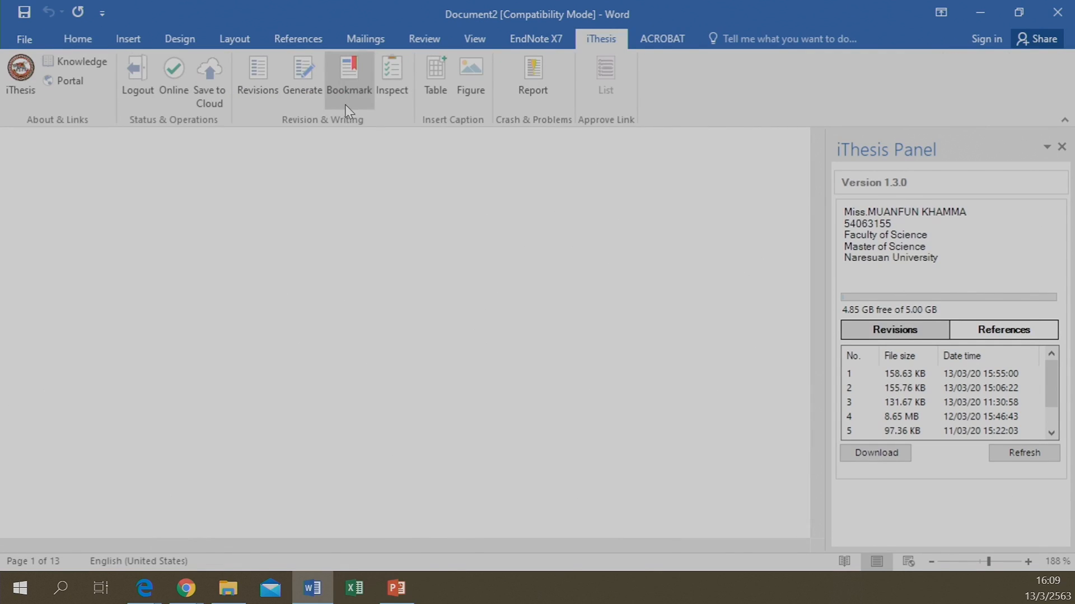
click(301, 79)
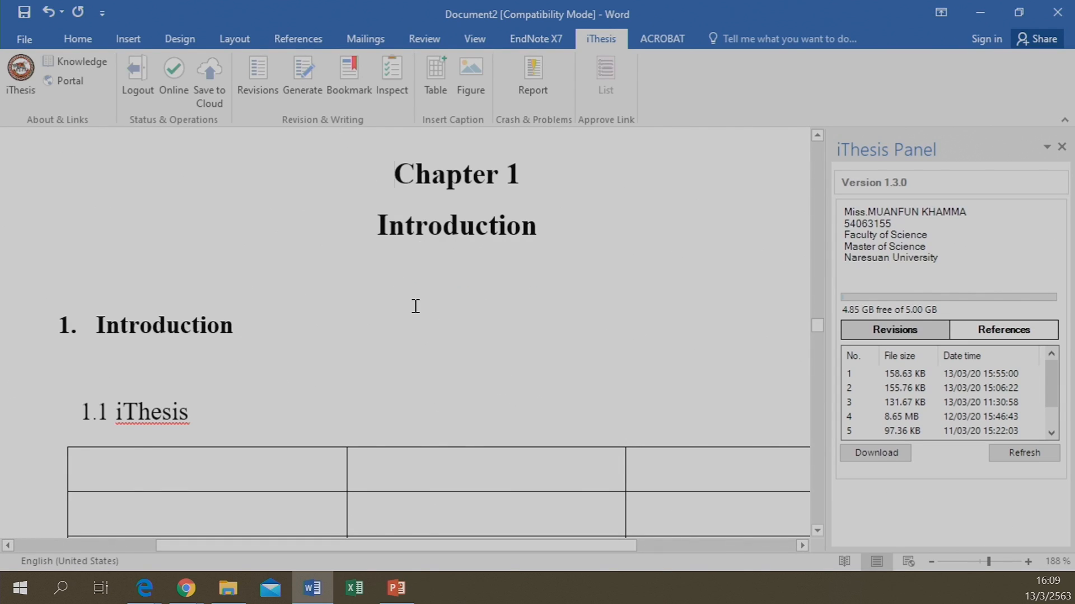
scroll(375, 335, up, 5)
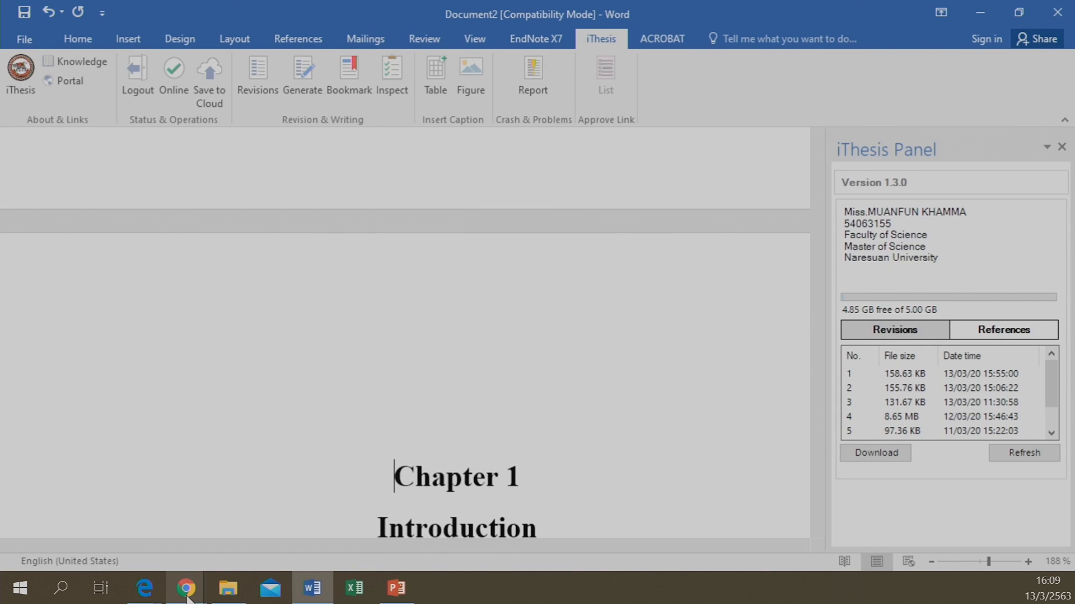
mouse_move(188, 597)
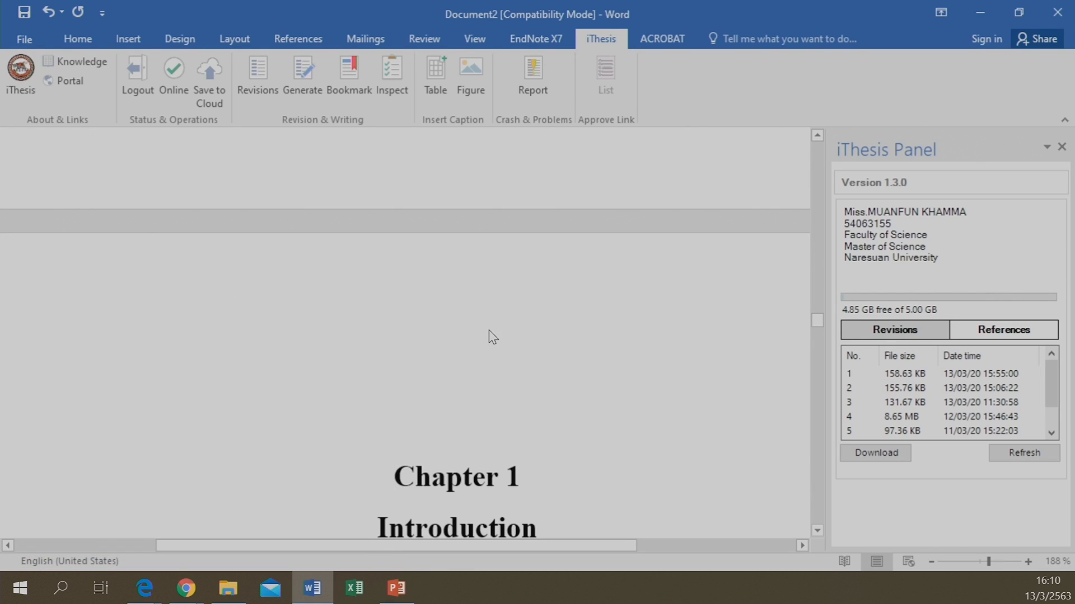
Scroll through the regenerated chapters, tables and figures down to Table 3 and Figure 4
scroll(490, 334, down, 3)
scroll(490, 330, down, 3)
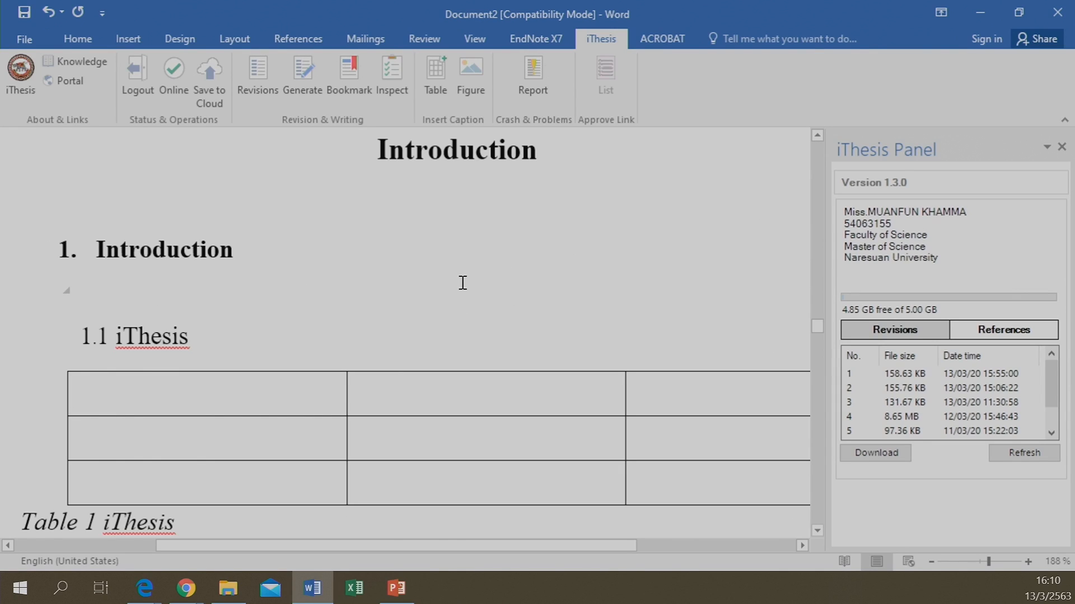
scroll(462, 282, down, 15)
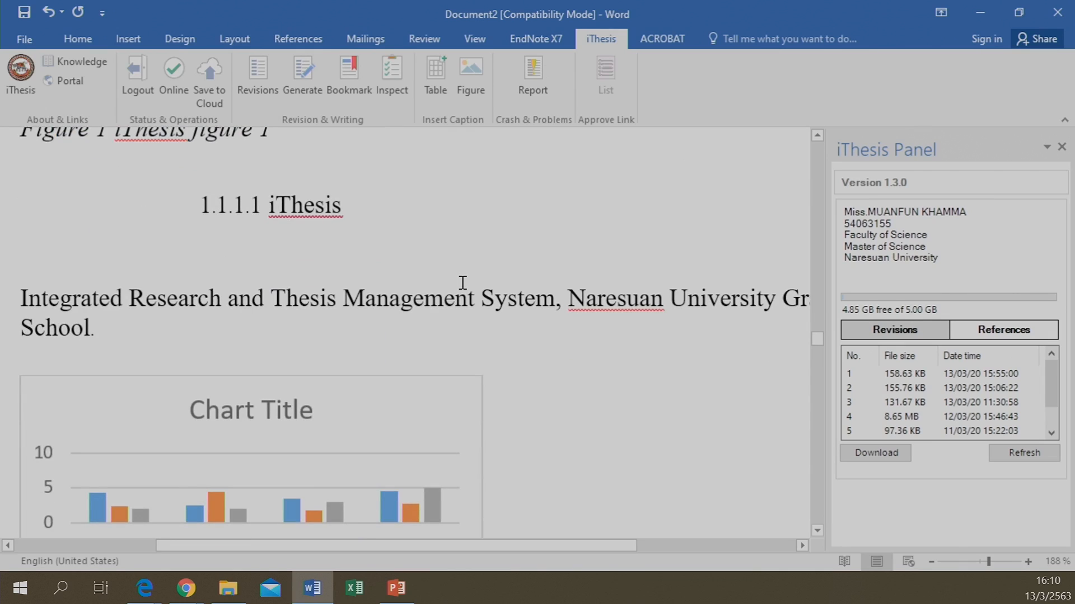
scroll(417, 301, down, 15)
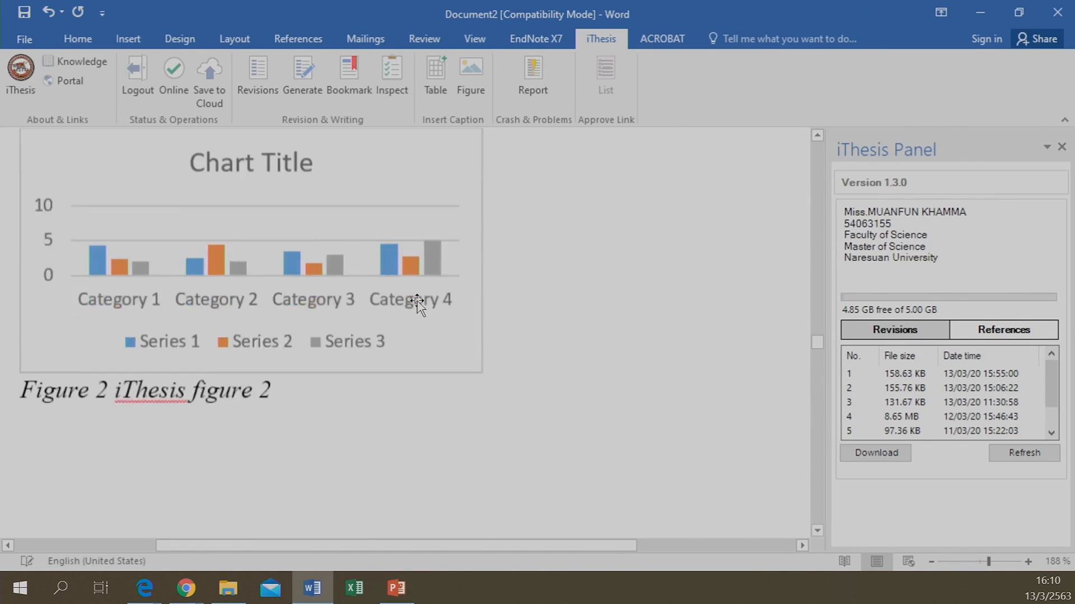
scroll(425, 370, down, 15)
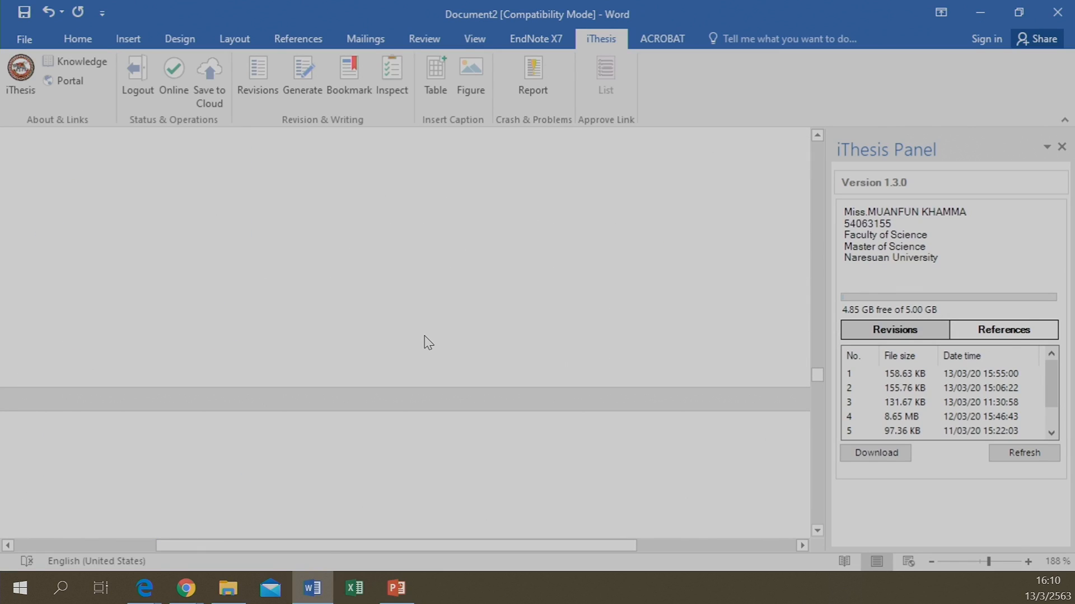
scroll(428, 343, up, 5)
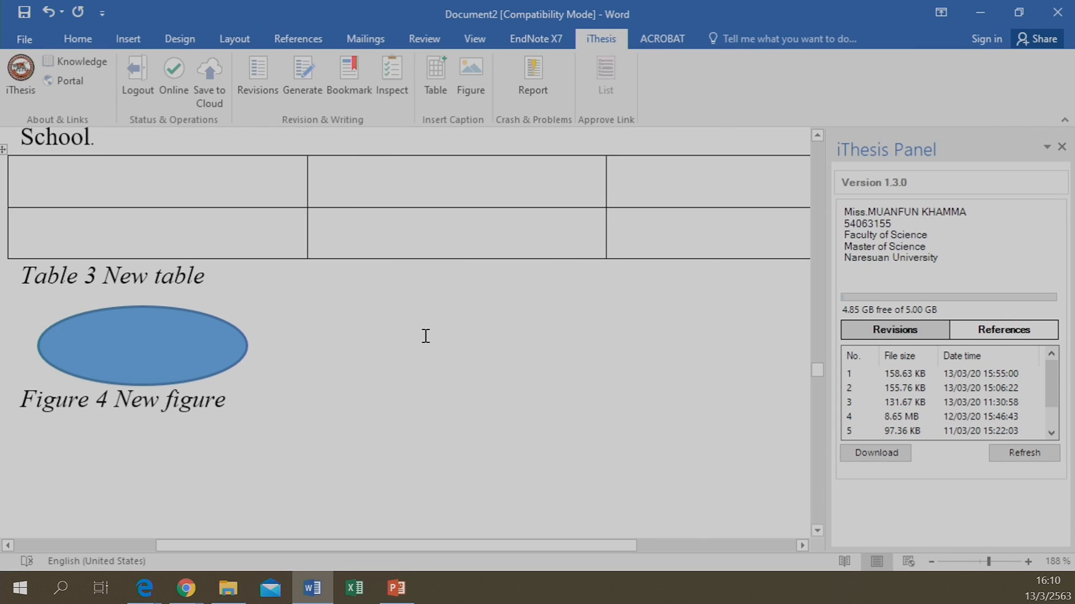
scroll(425, 336, down, 12)
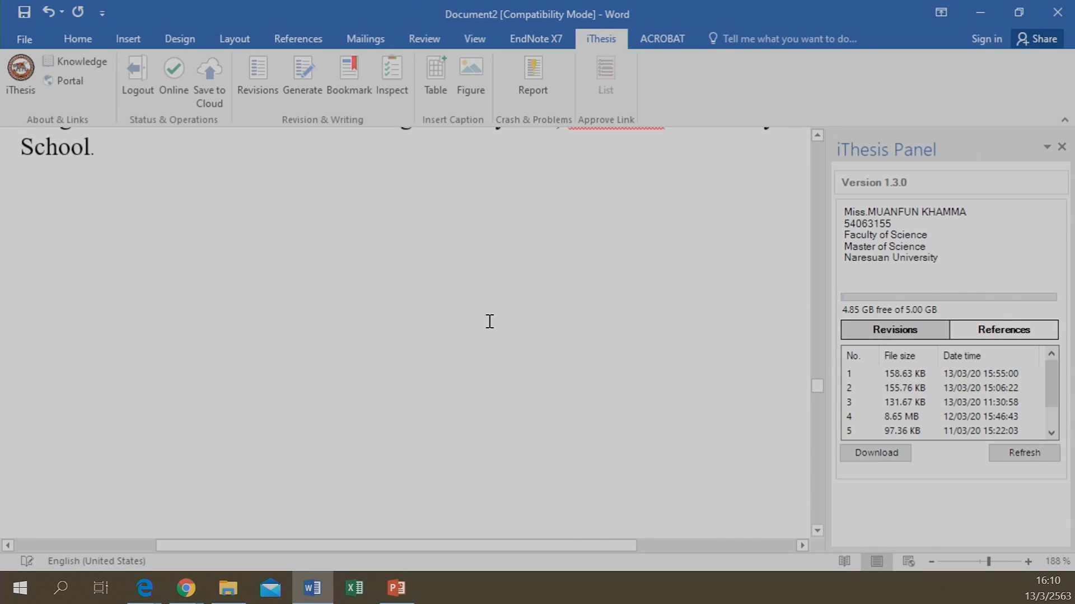
scroll(401, 346, up, 10)
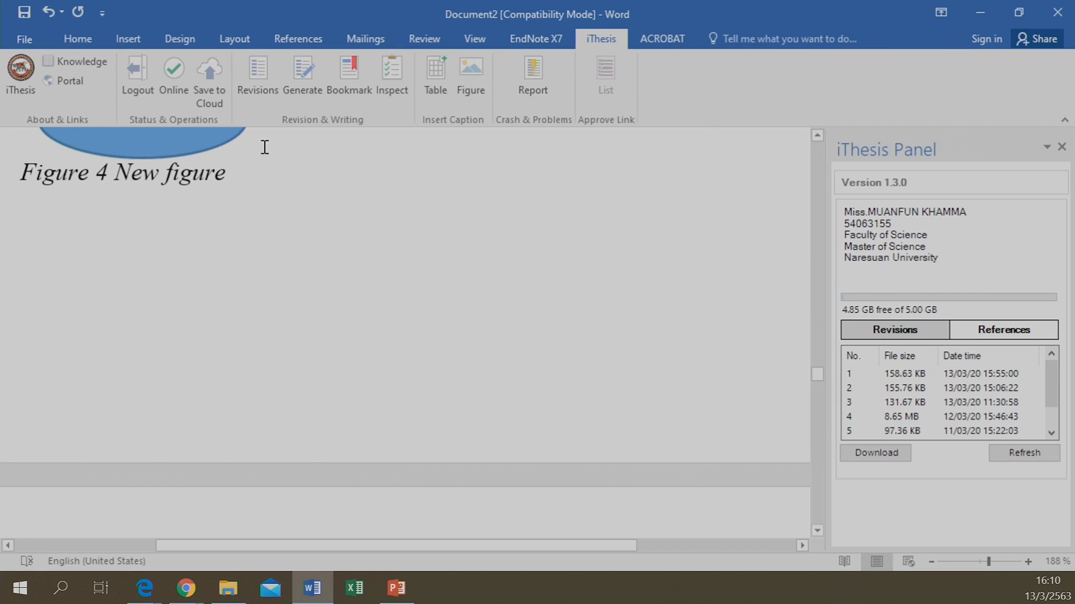
Submit the thesis to the cloud, confirming and saving the document to begin validation
click(199, 88)
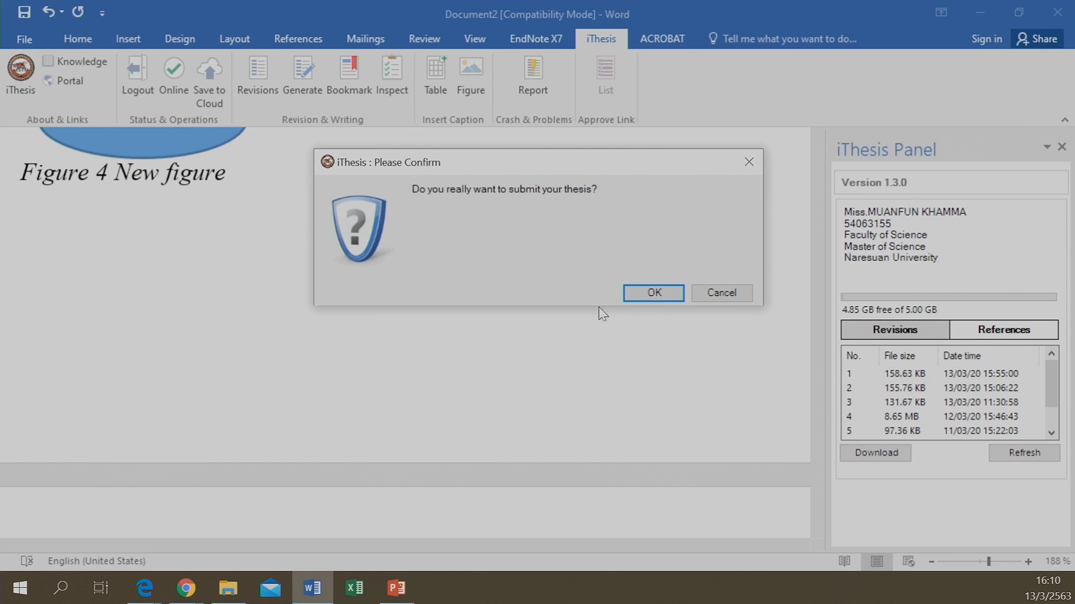
click(647, 302)
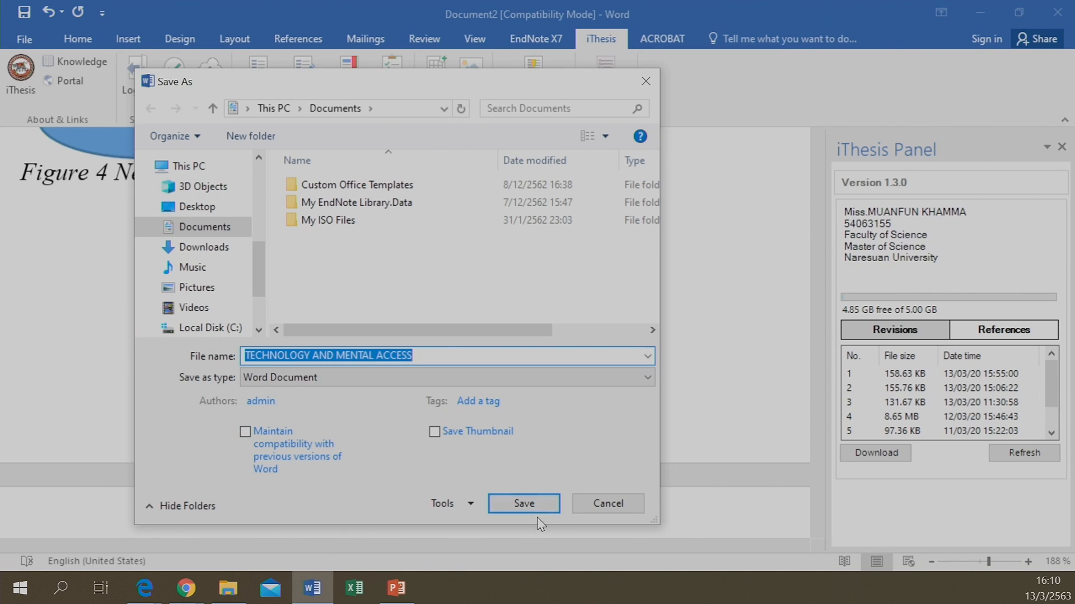
click(612, 510)
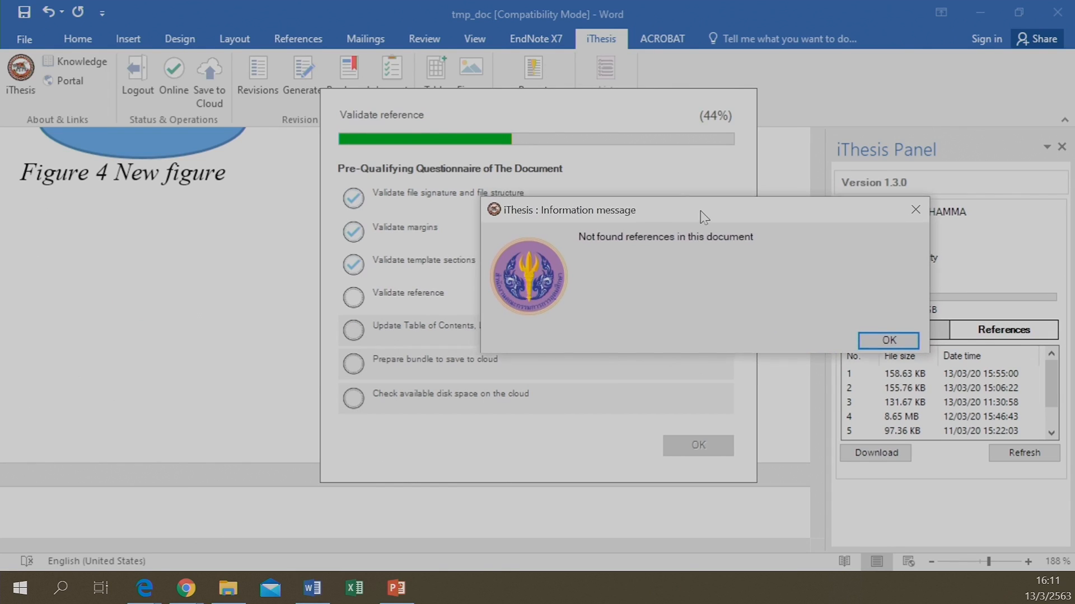
Dismiss the missing-references notice, skip the EndNote library, and close the validation checklist
drag(700, 211, 670, 228)
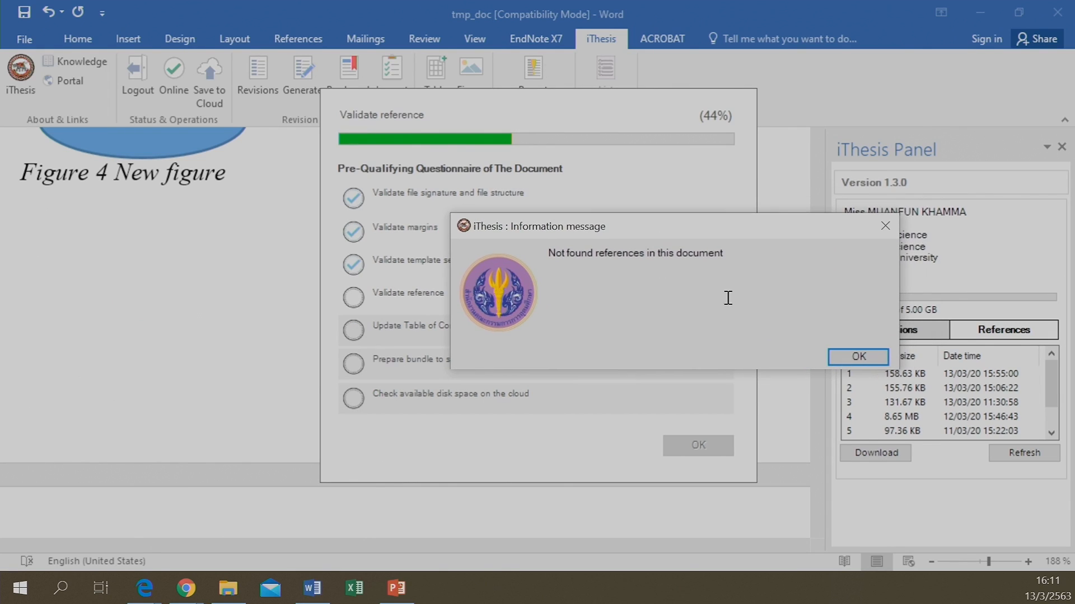
click(869, 359)
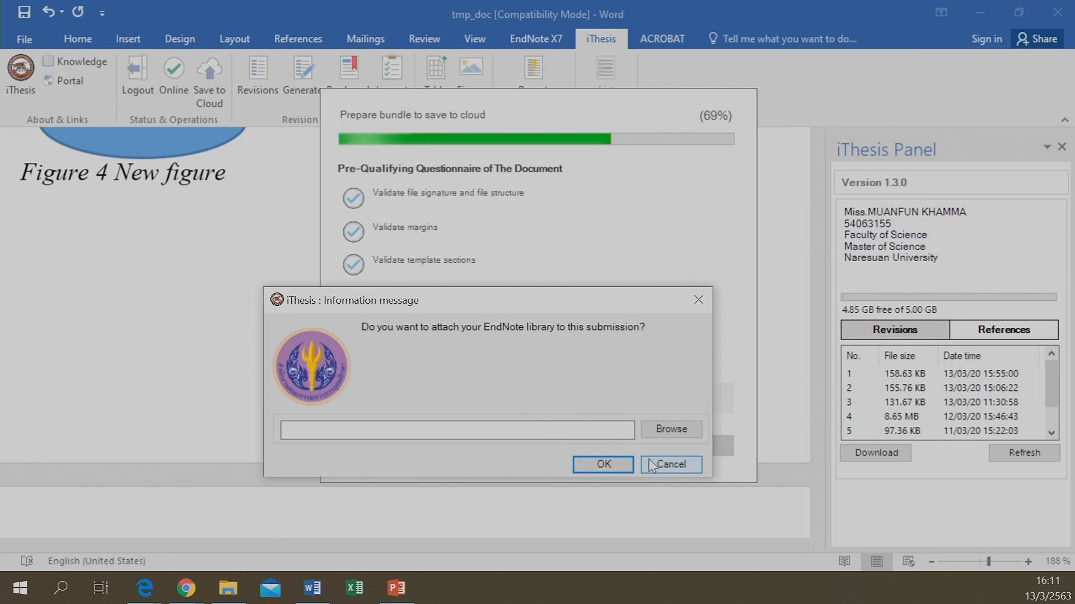
click(670, 465)
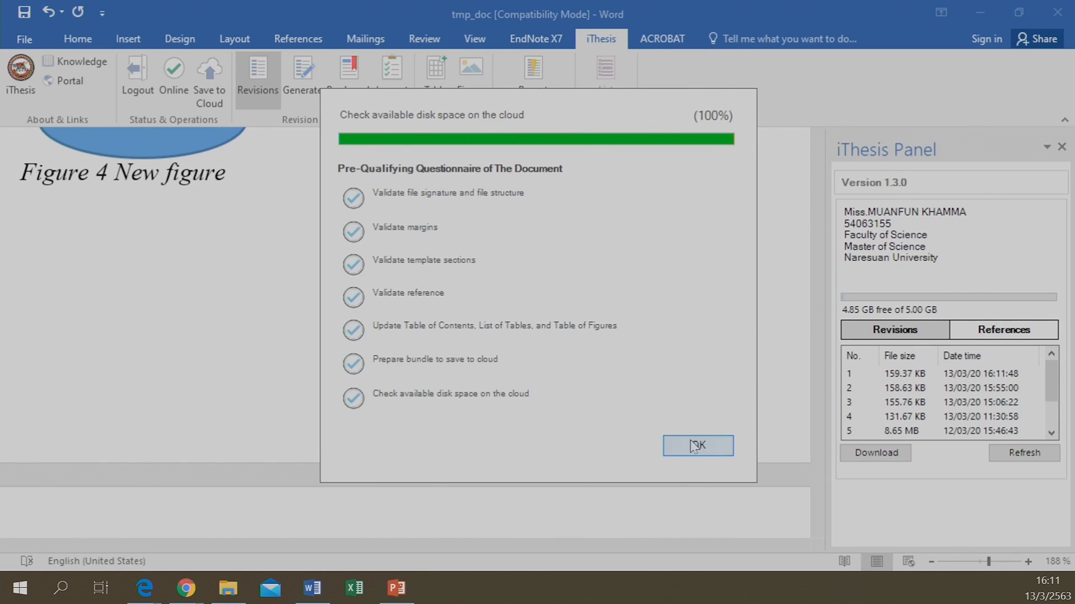
click(675, 451)
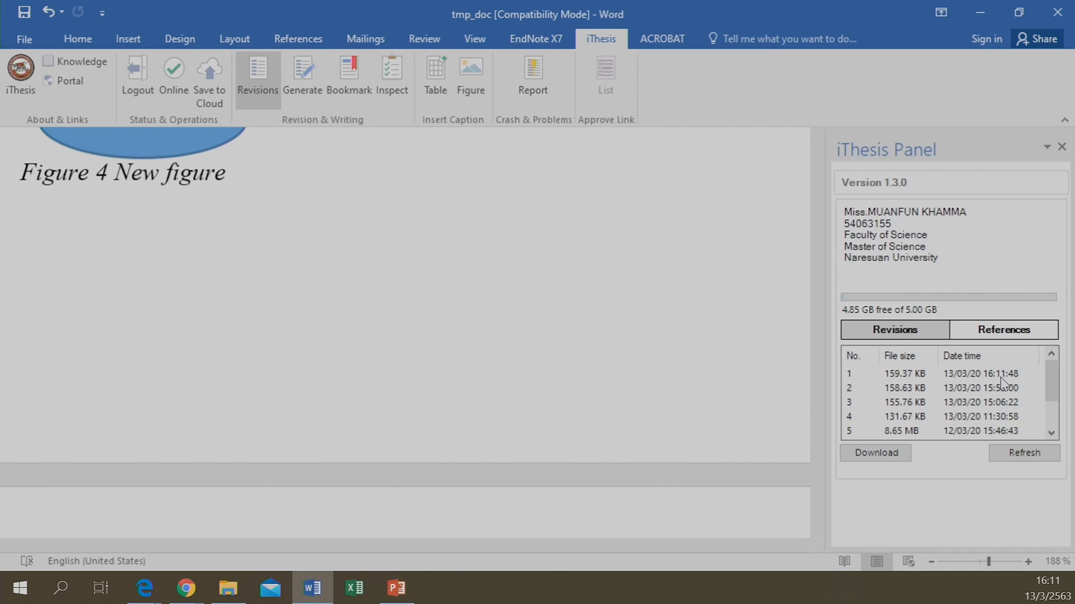
mouse_move(1052, 580)
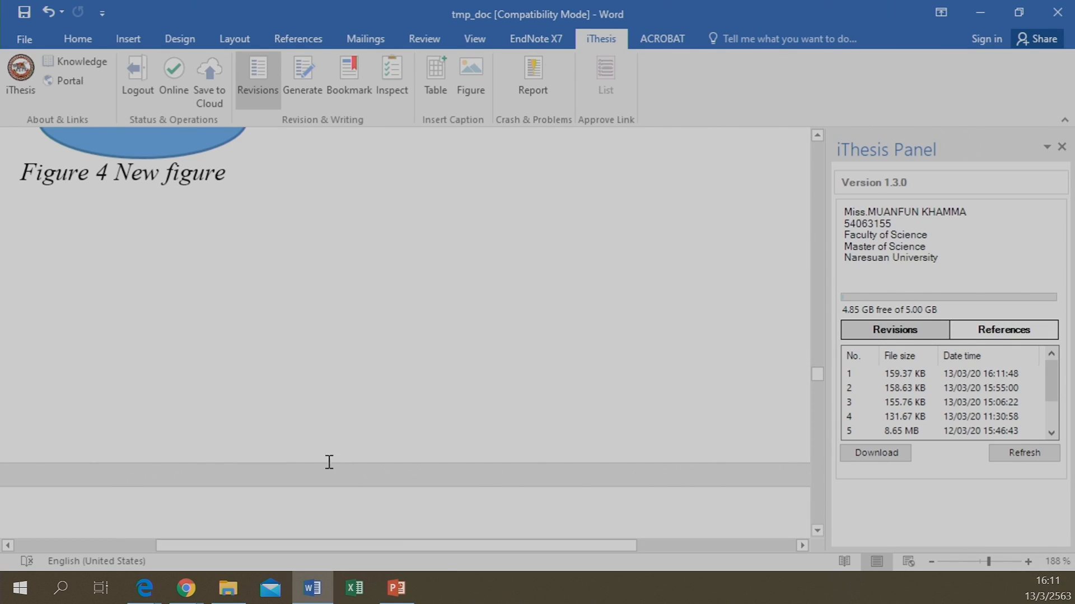
Reload the iThesis web page in the browser and open the submitted revisions list
mouse_move(190, 593)
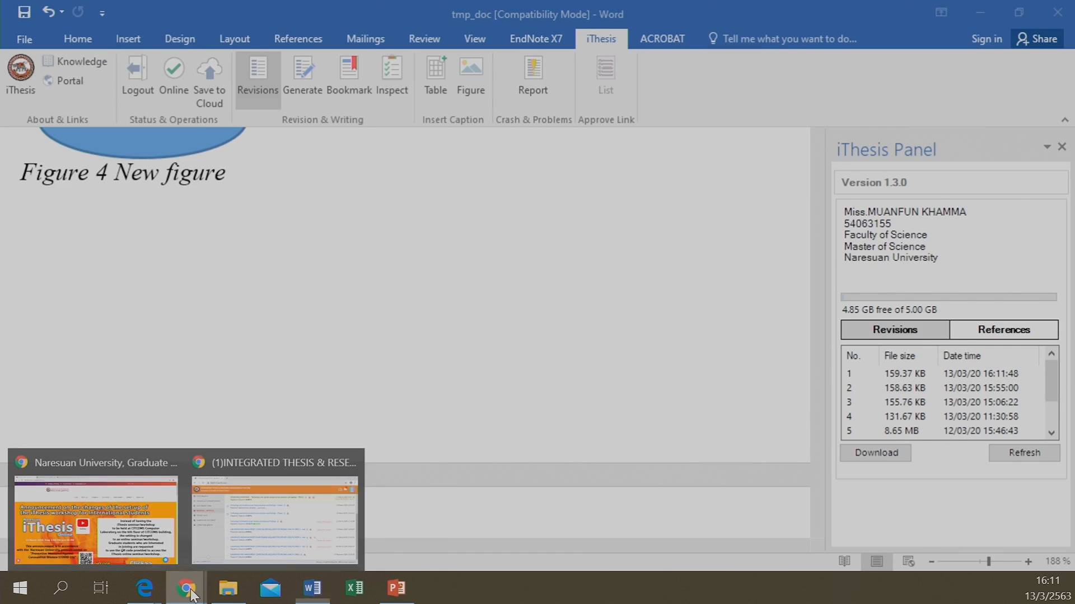
click(250, 511)
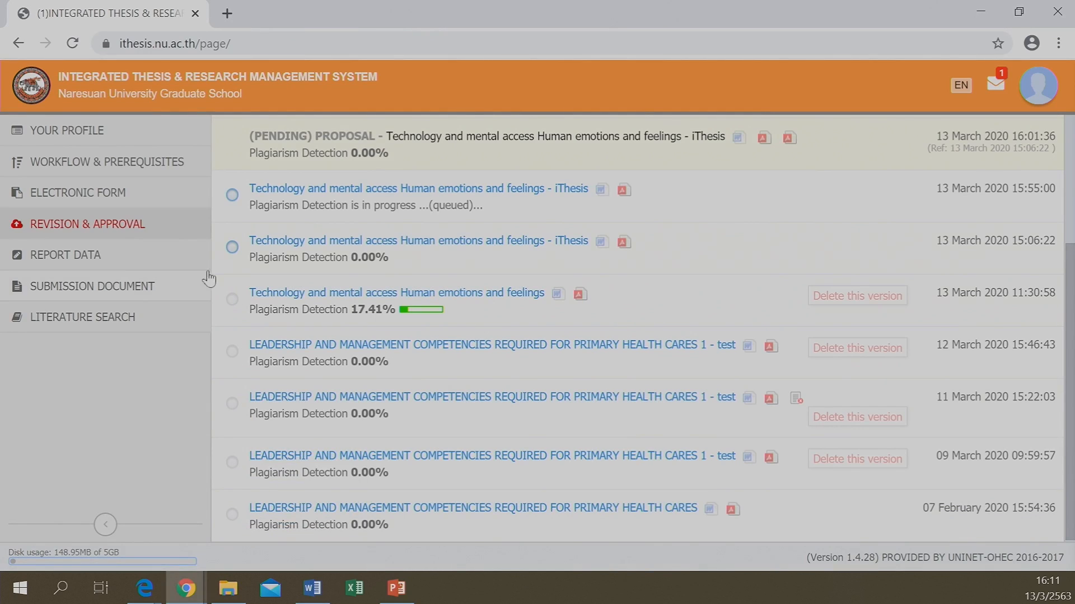
click(74, 44)
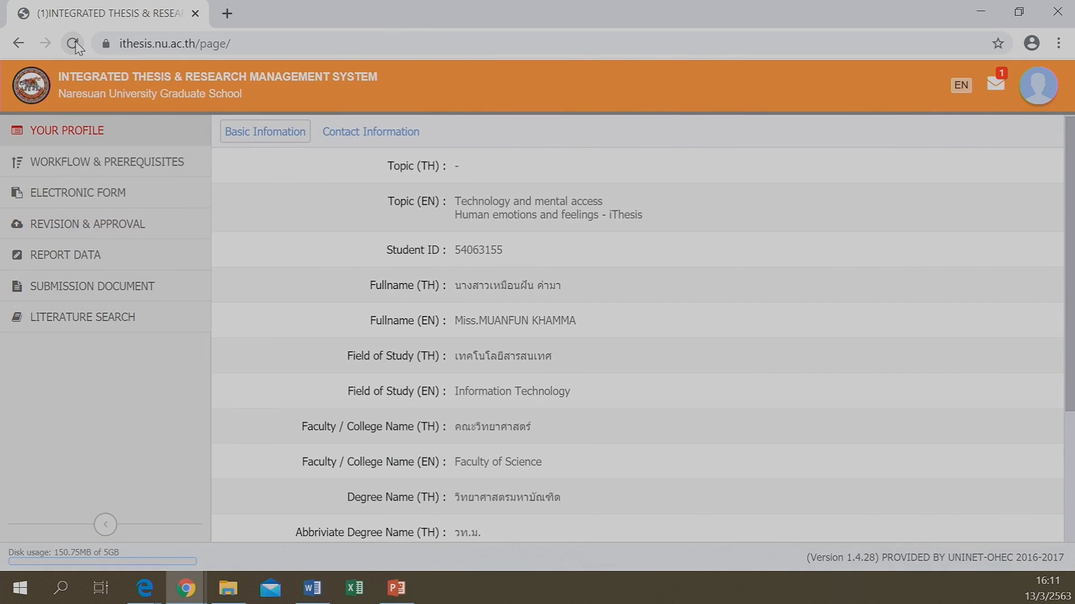
click(100, 229)
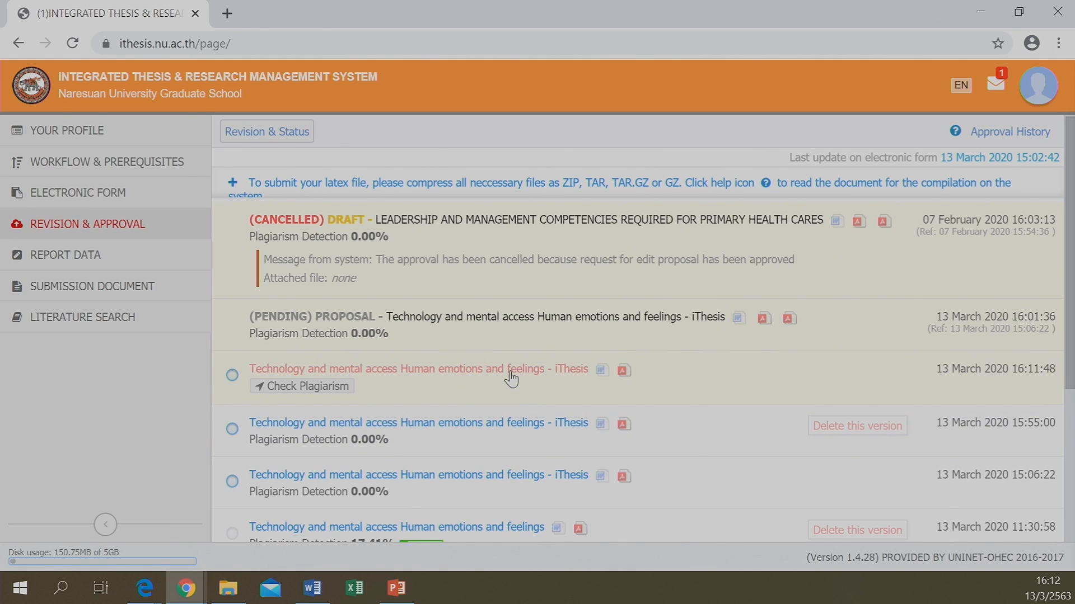
Run the Akarawisut plagiarism check on the newest 16:11:48 revision
click(290, 389)
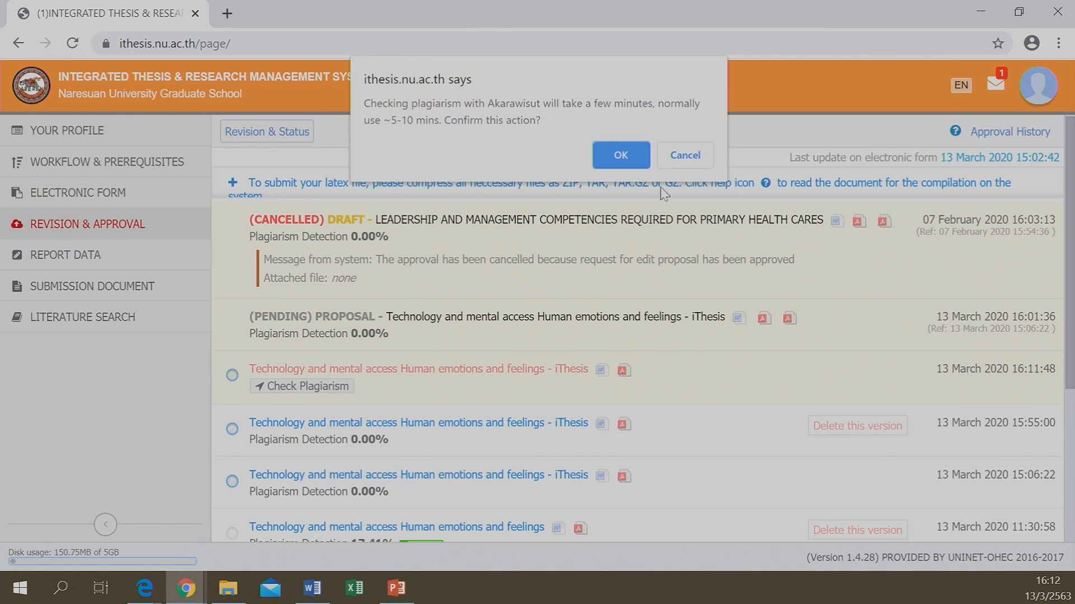
click(625, 155)
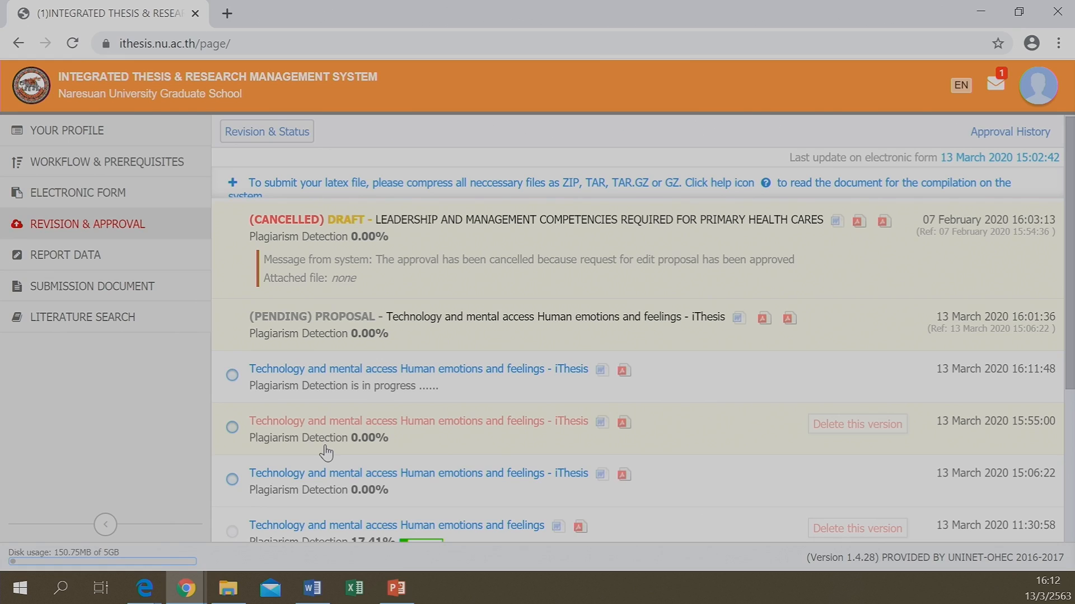
scroll(326, 452, down, 1)
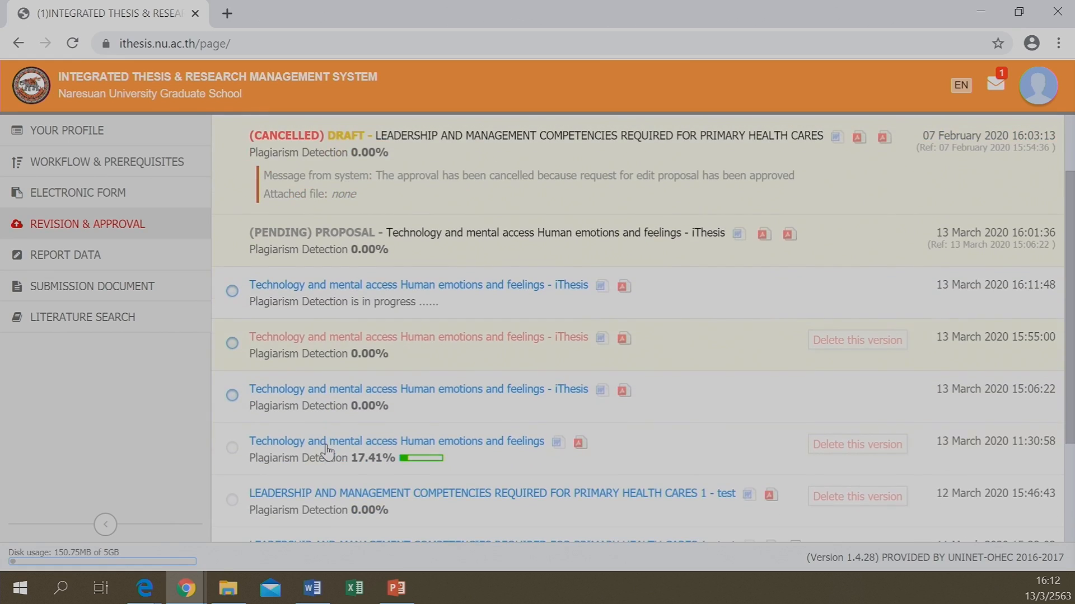
click(358, 462)
scroll(454, 414, down, 5)
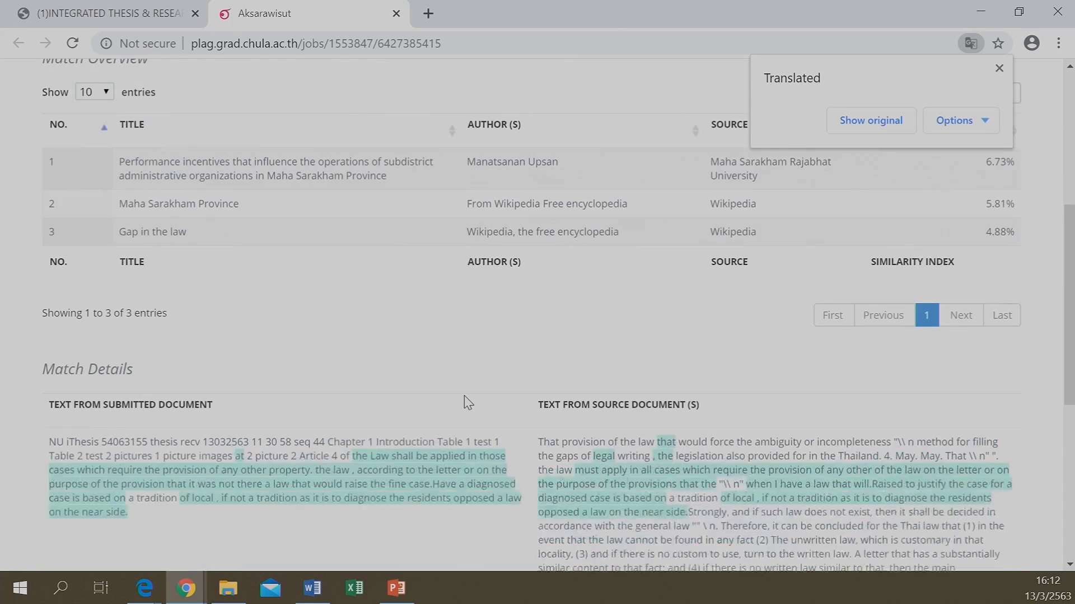
scroll(585, 417, down, 1)
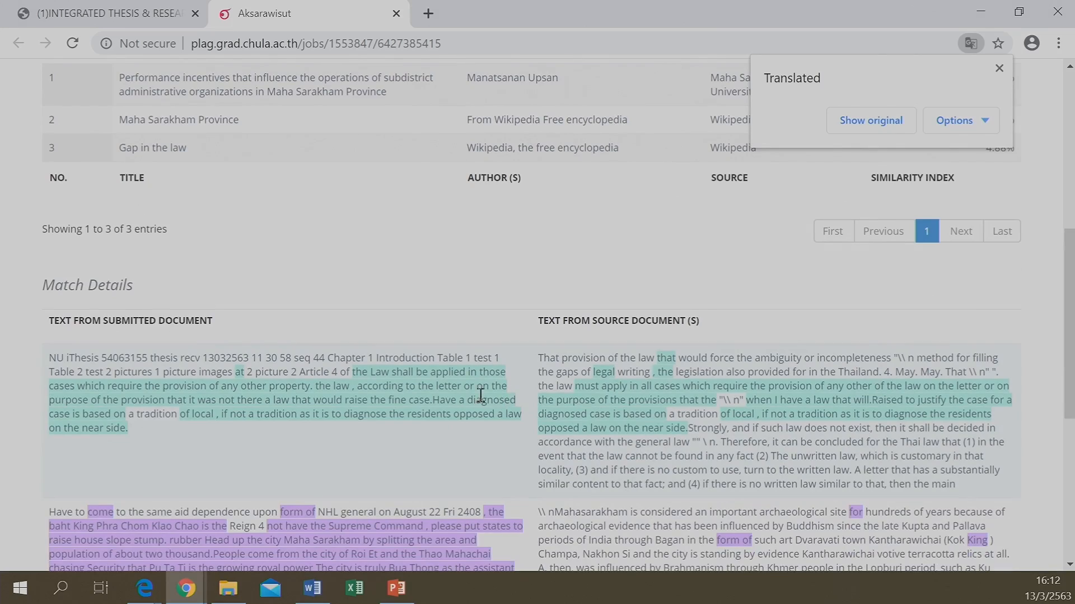
scroll(481, 399, down, 3)
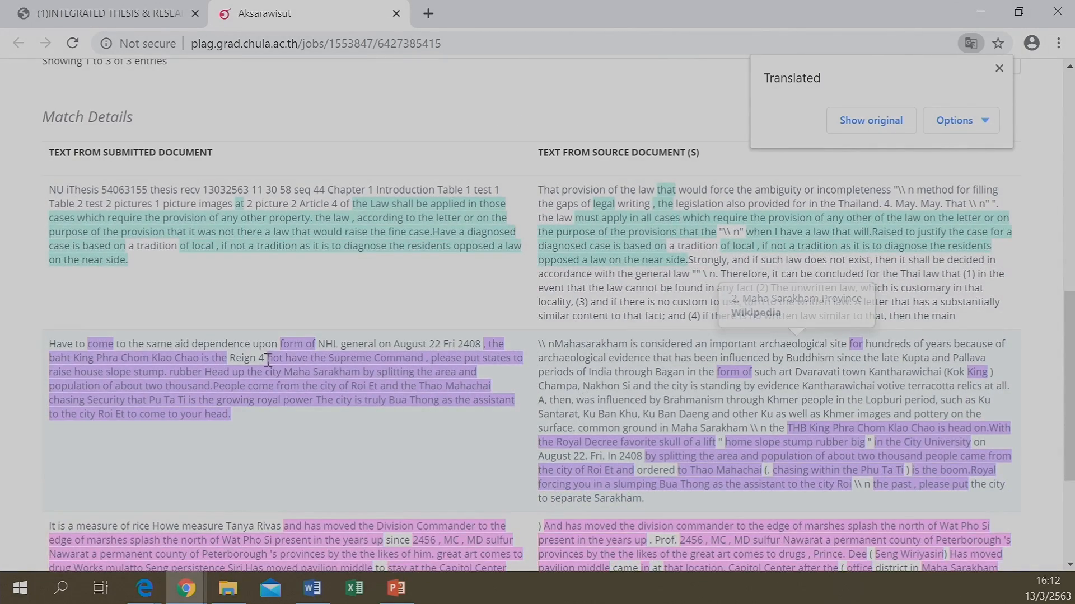
scroll(364, 355, up, 7)
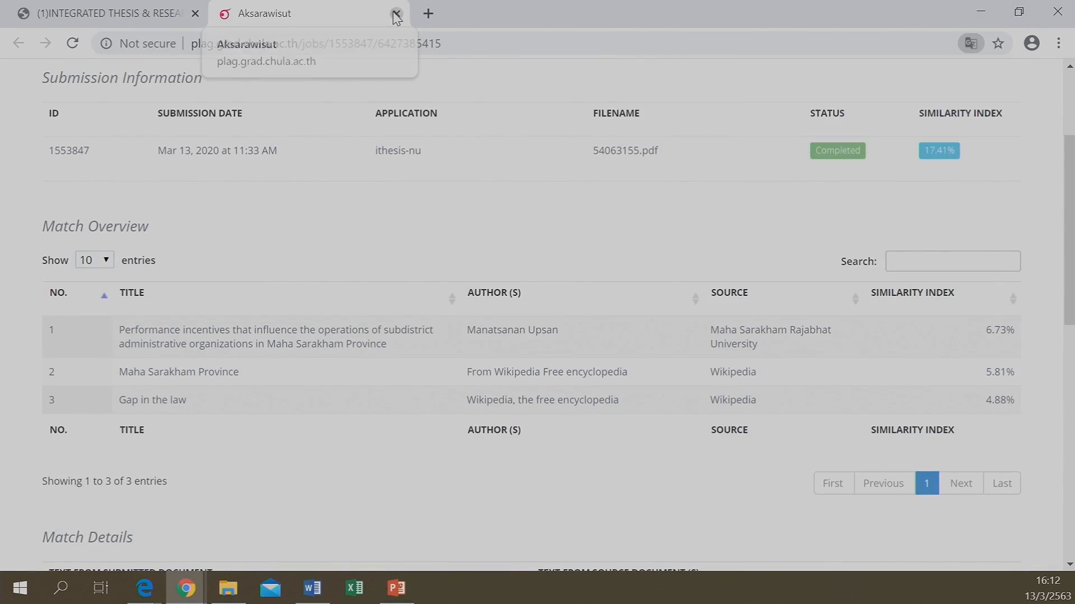
click(396, 14)
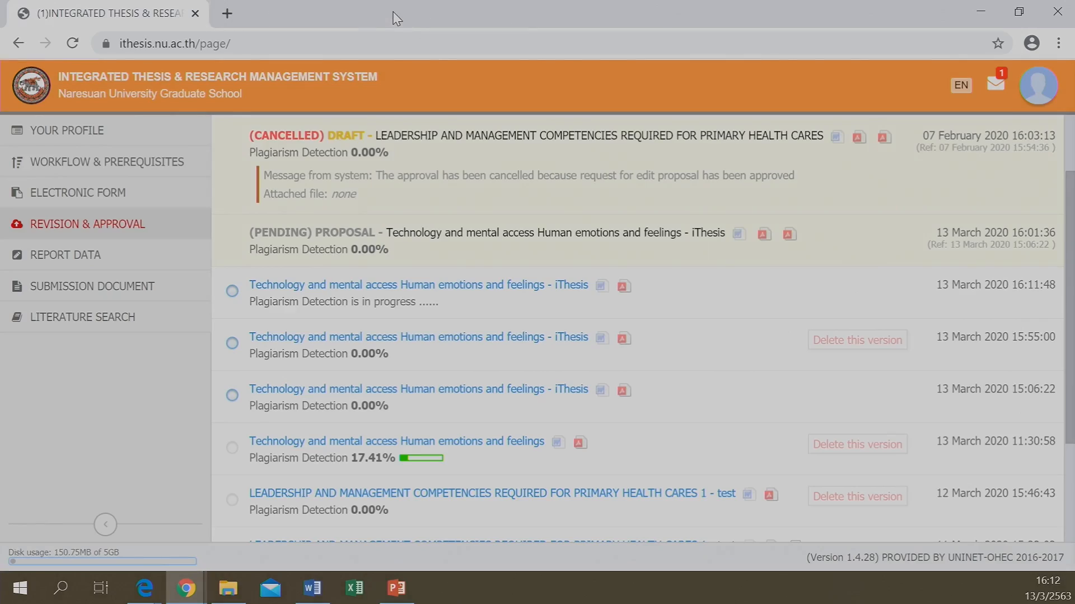
click(313, 357)
scroll(426, 387, down, 4)
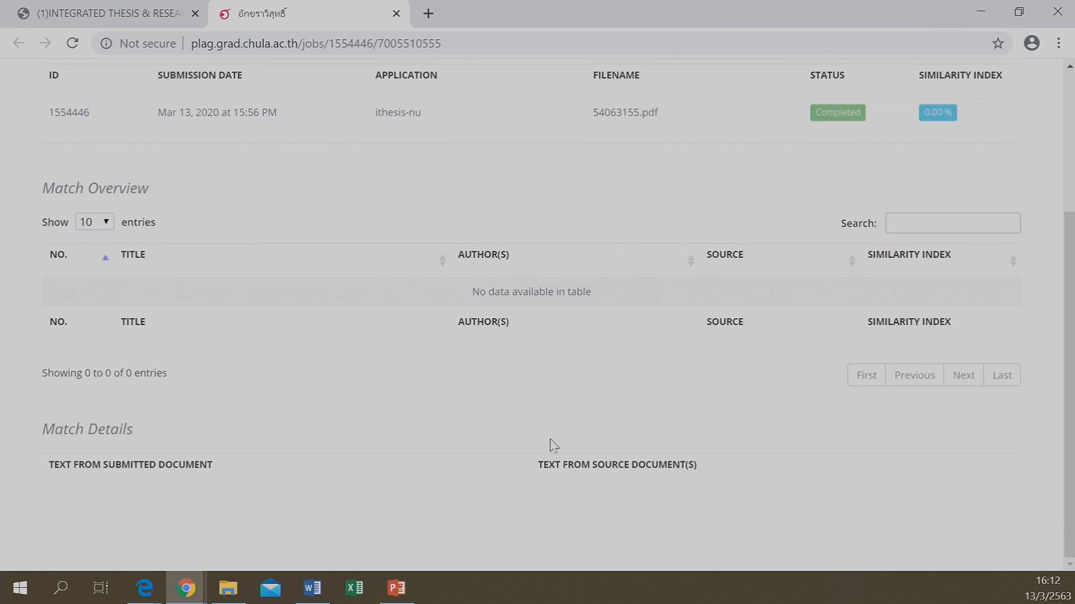
scroll(733, 360, up, 3)
scroll(735, 360, up, 1)
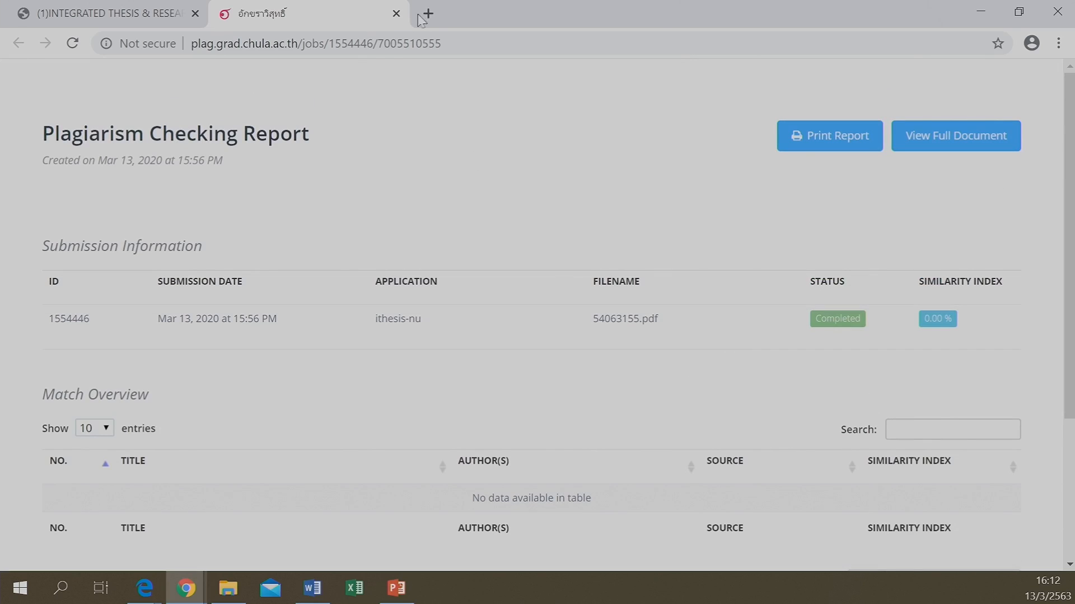
click(396, 14)
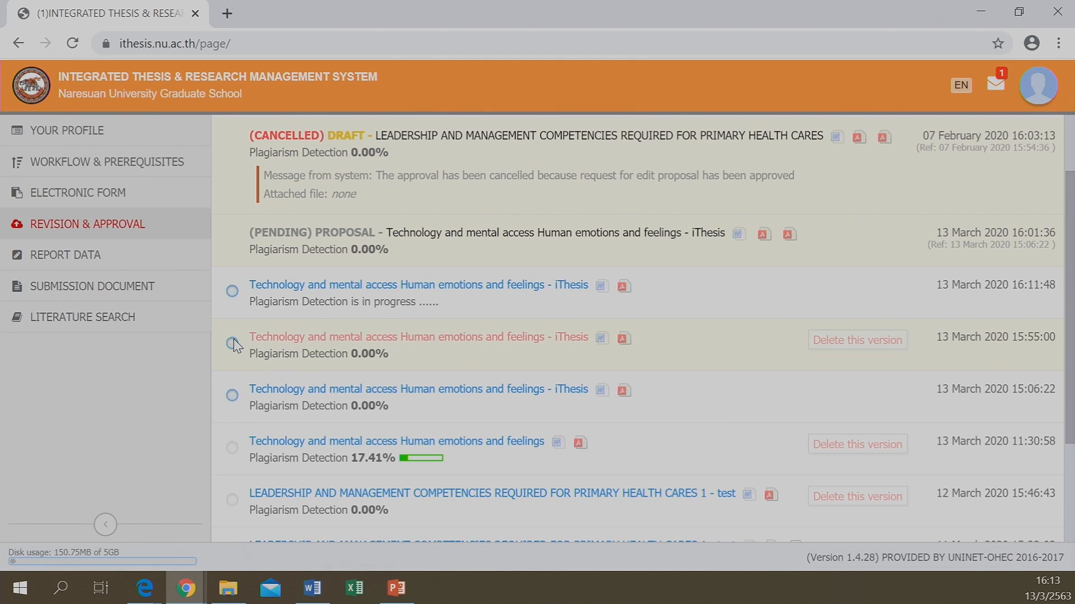
Show the 16:11:48 version's details: 0.16MB DOCX, 12 pages, 2 figures, advisor approval pending
click(231, 291)
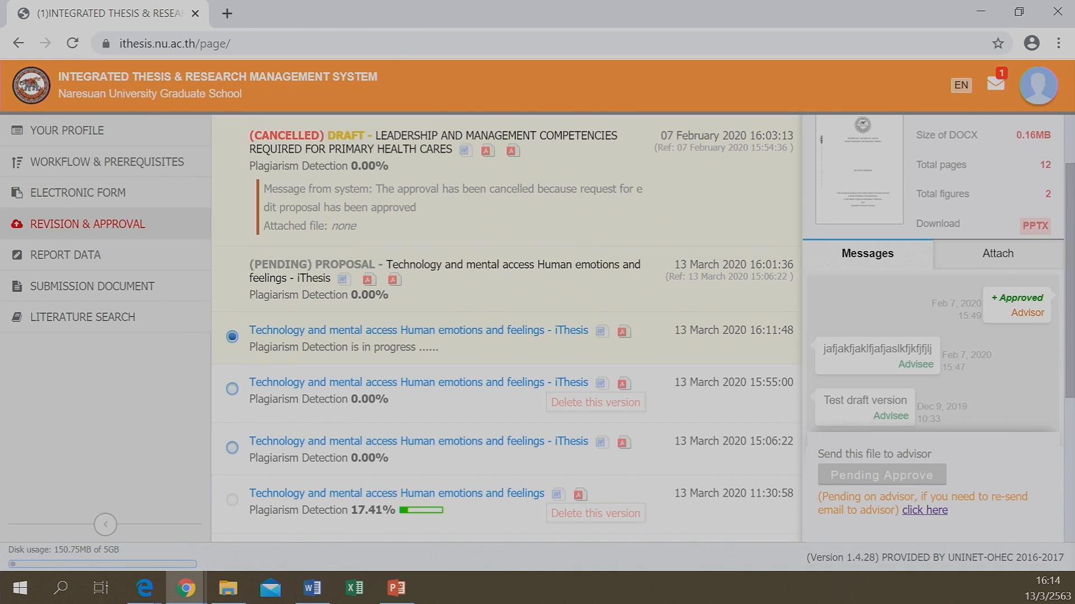
click(397, 587)
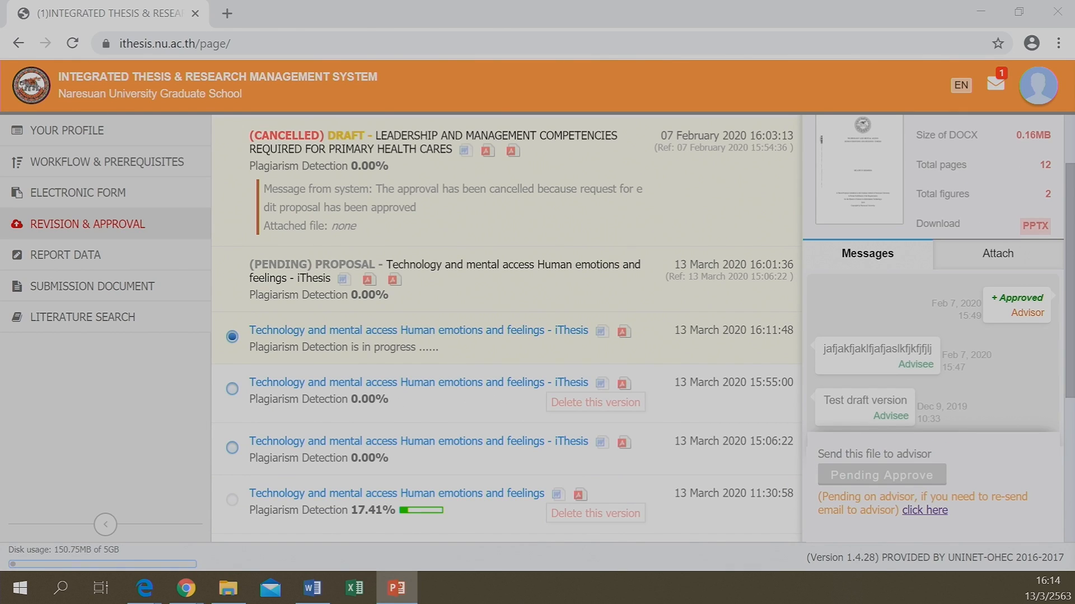
Present slide 25, revealing the Pending, Disapproved and Approved headings with their screenshots
key(alt+Tab)
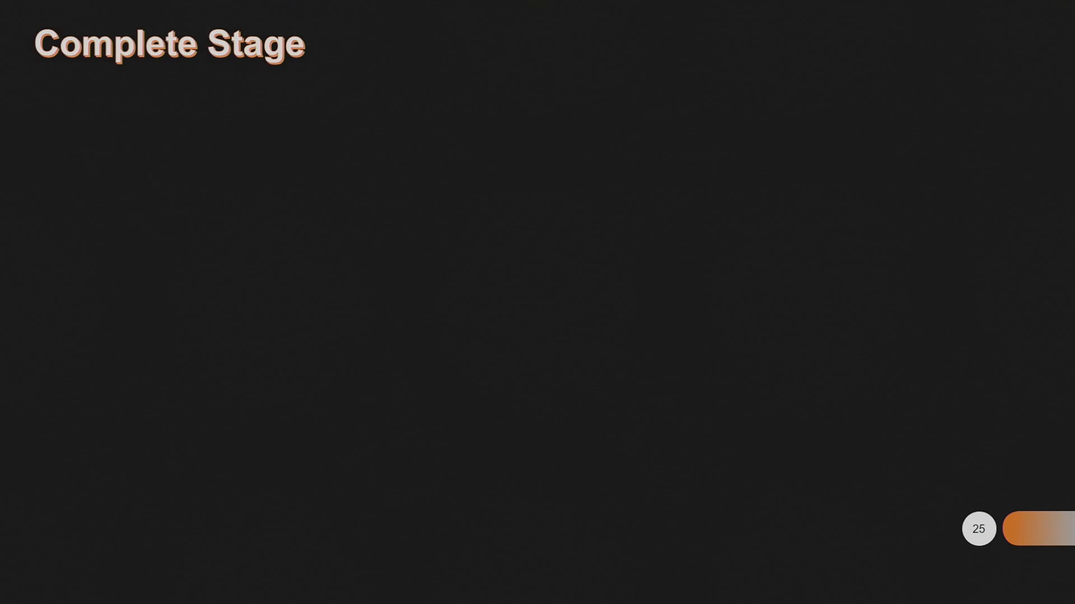
click(479, 298)
click(478, 297)
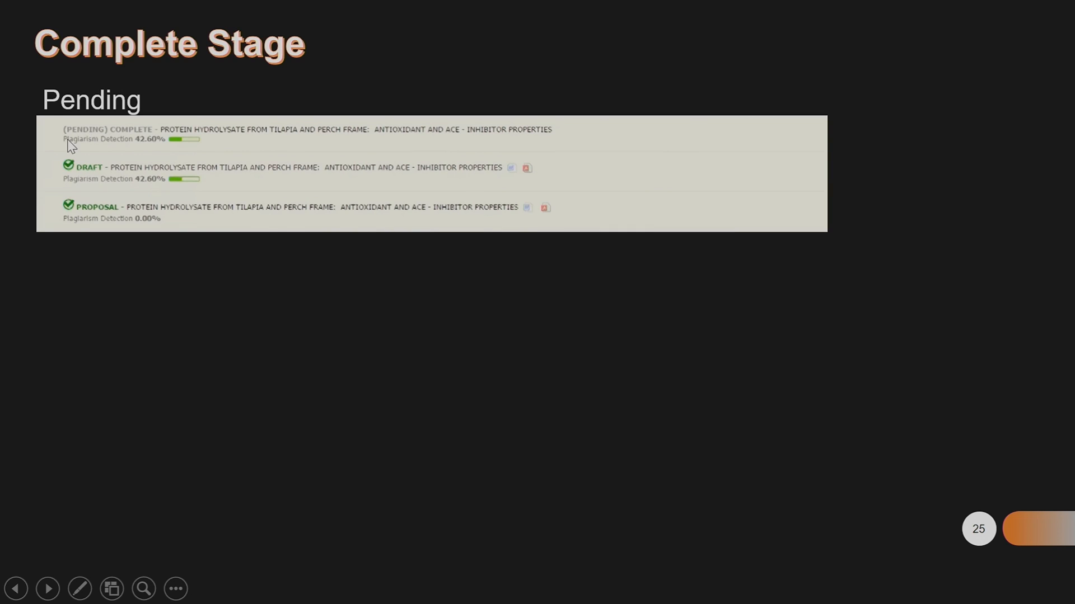
click(147, 144)
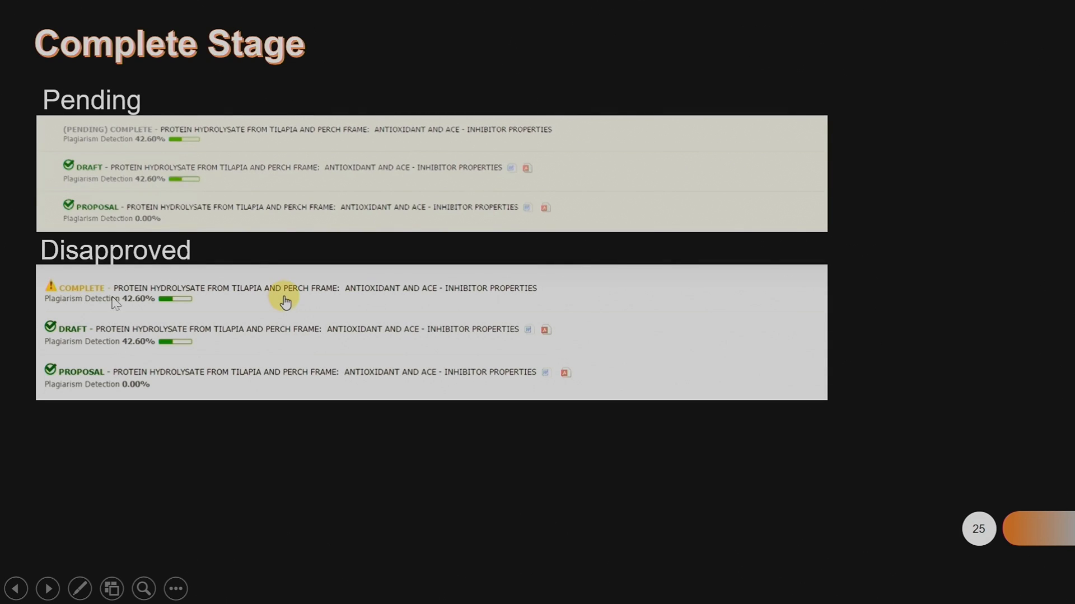
click(131, 303)
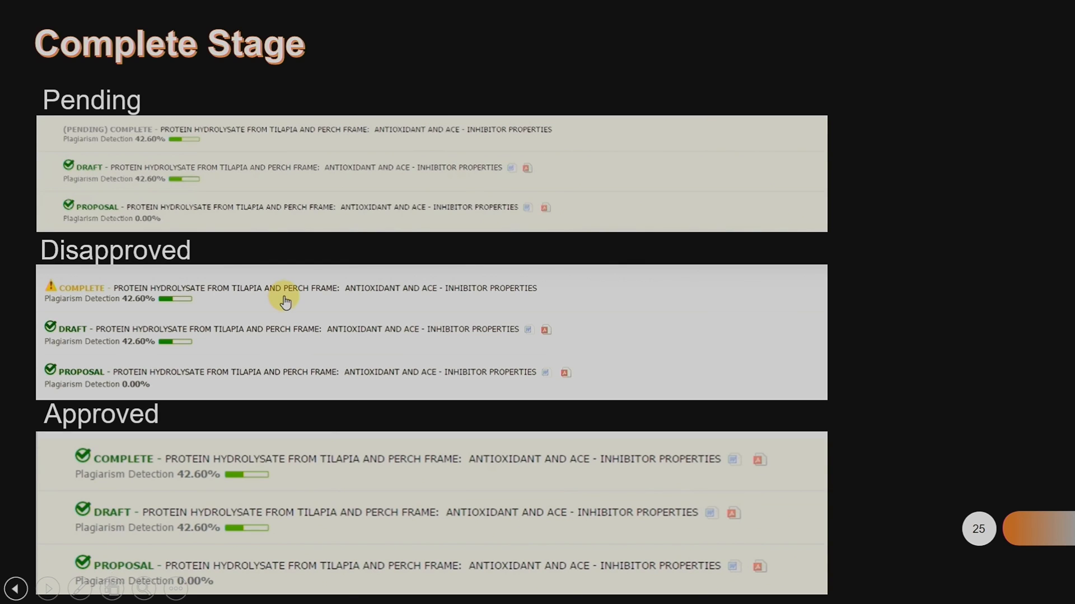
key(Escape)
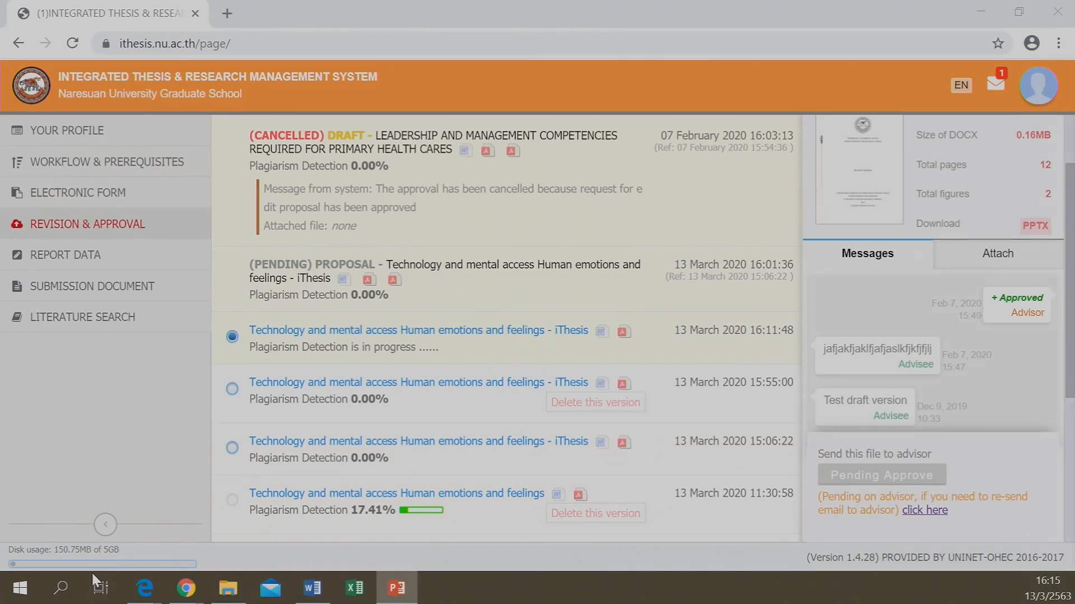
click(110, 302)
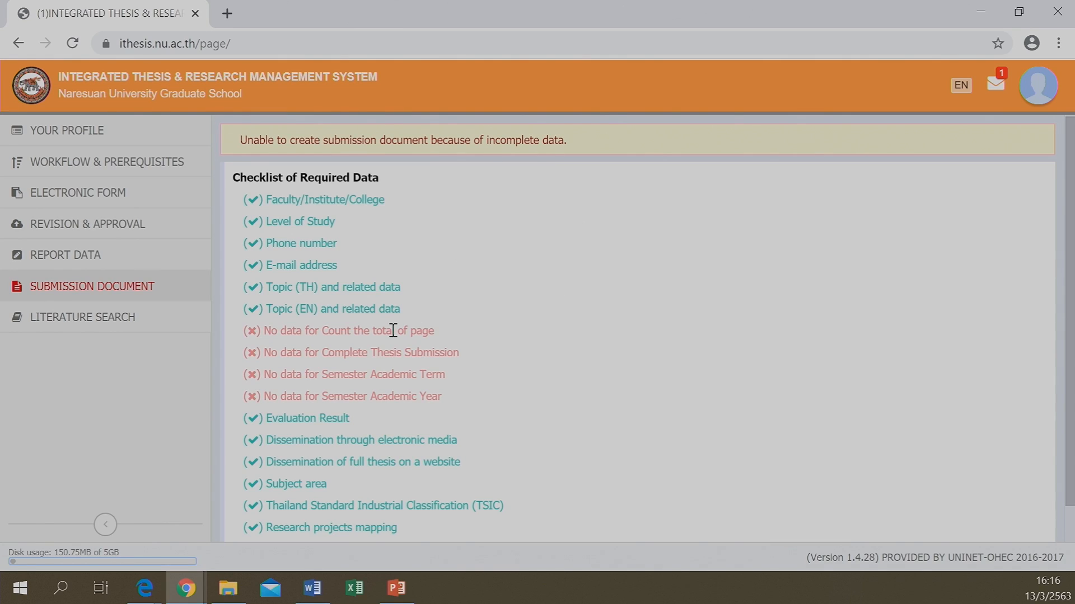
click(100, 229)
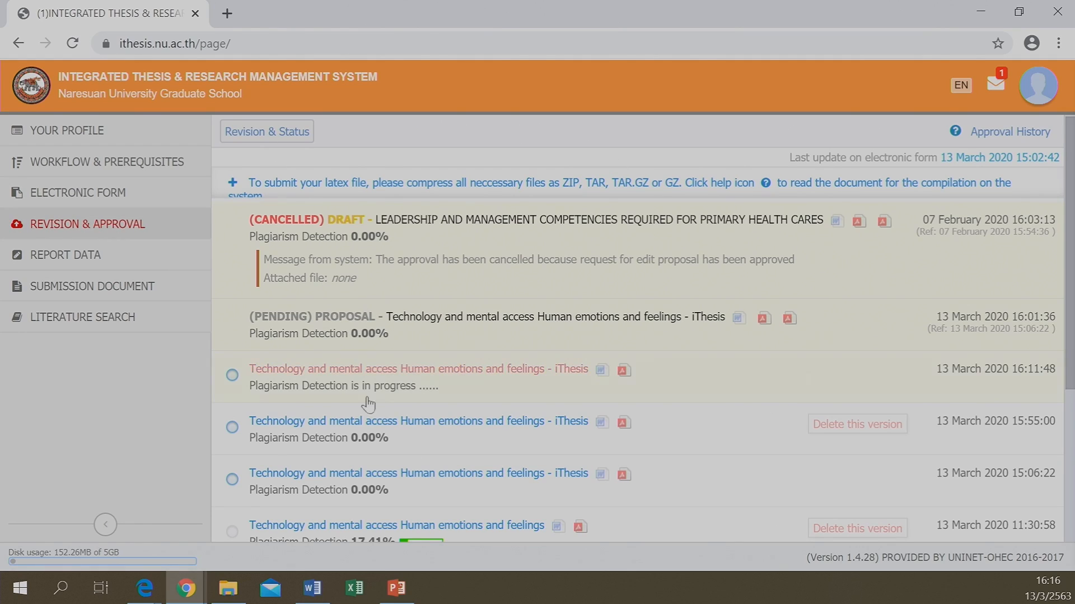
click(405, 591)
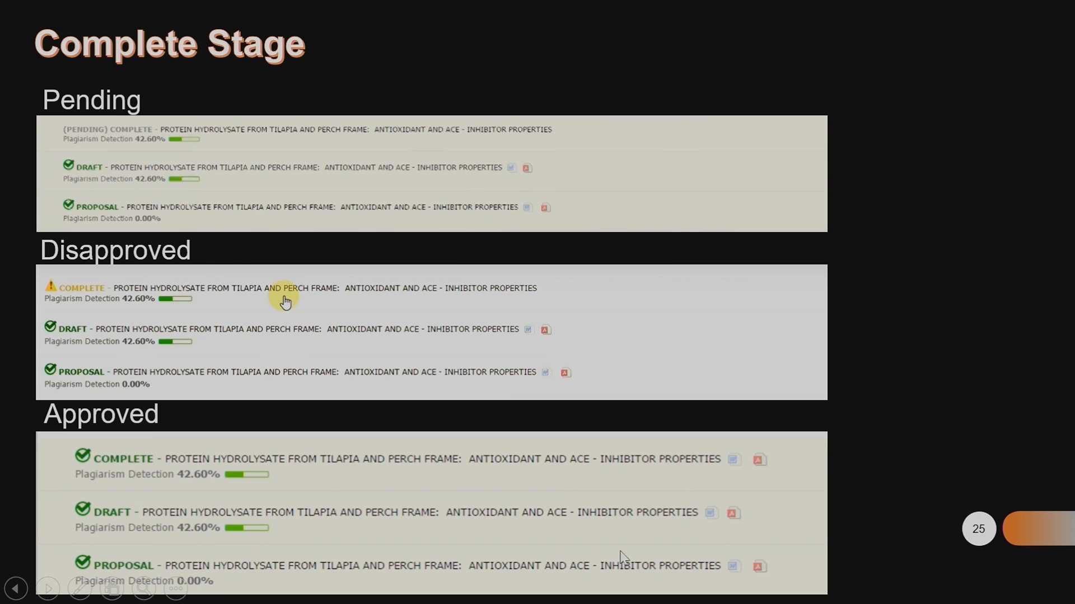
click(867, 453)
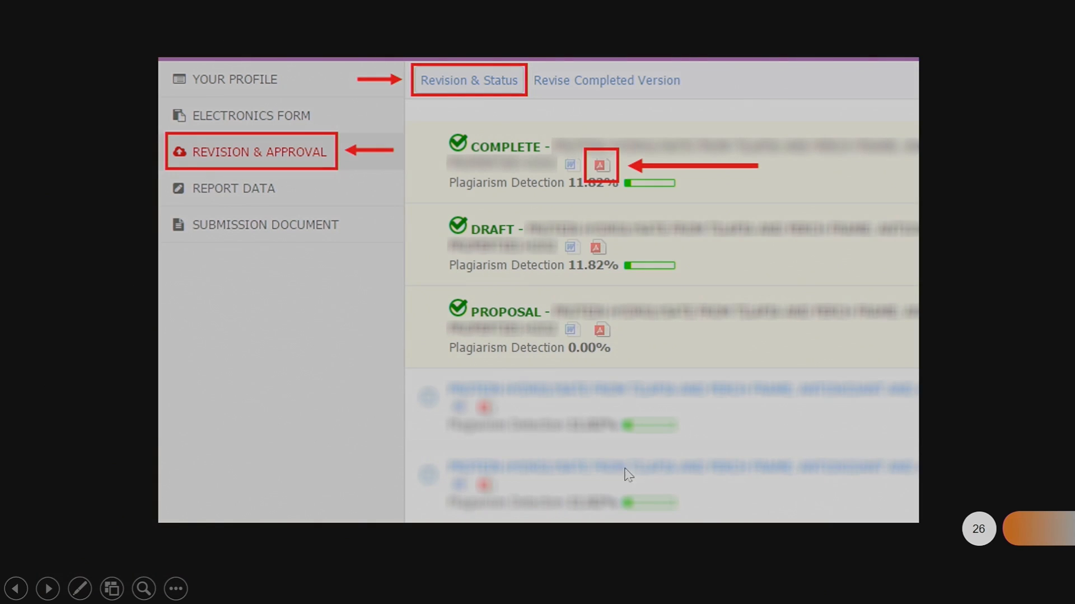
key(Left)
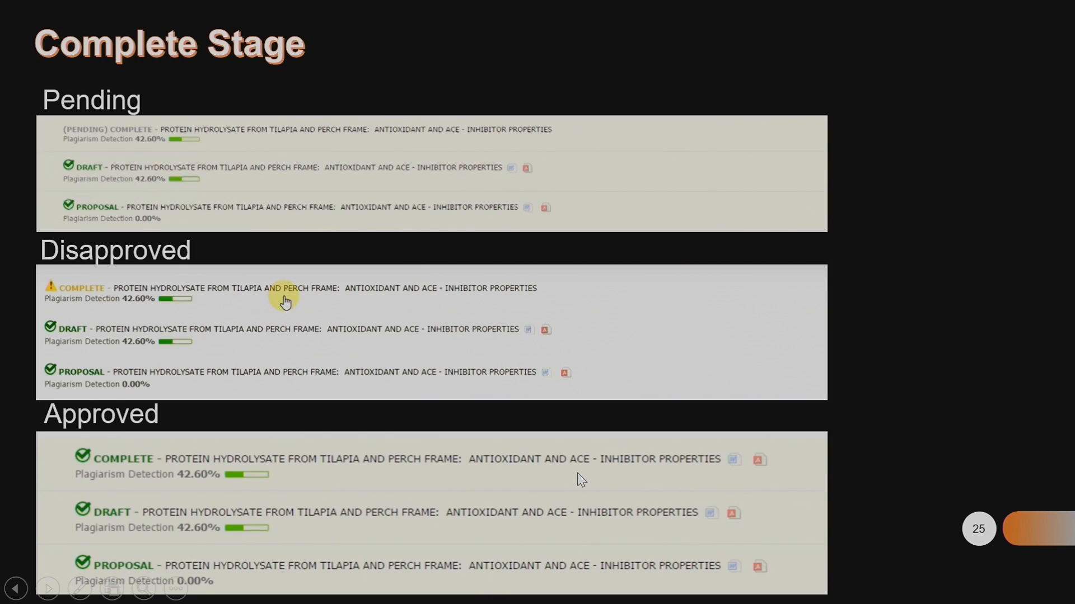
key(Right)
key(Left)
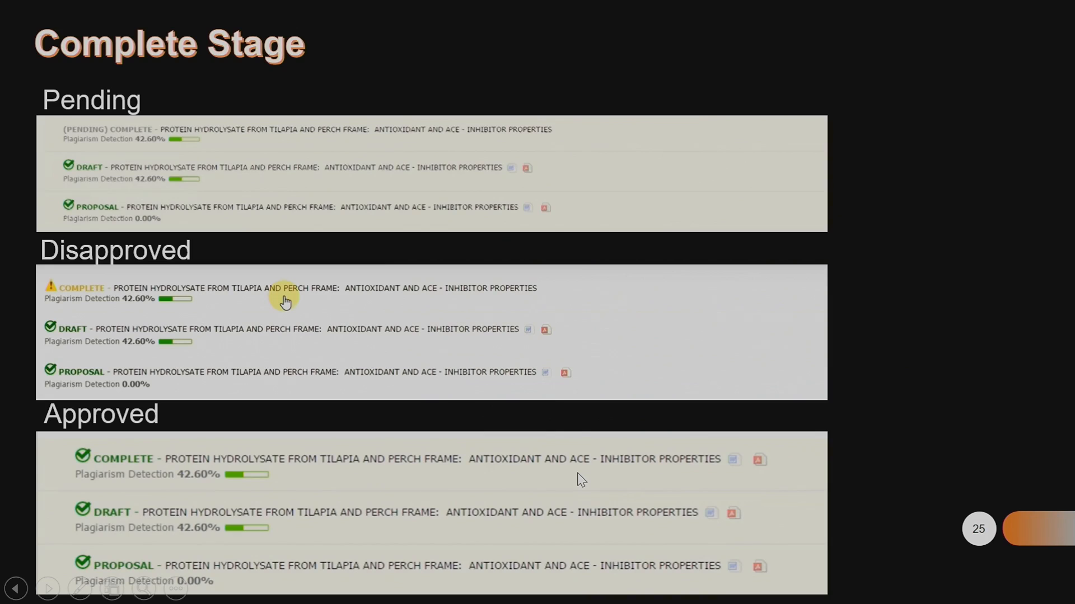